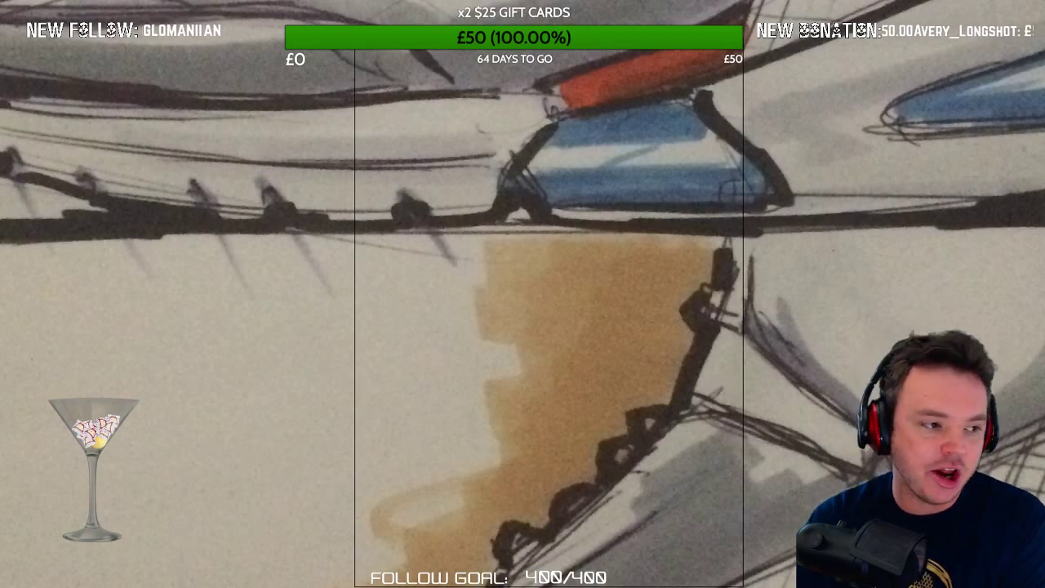
{"action": "key", "text": "ctrl+minus"}
{"action": "key", "text": "ctrl+minus"}
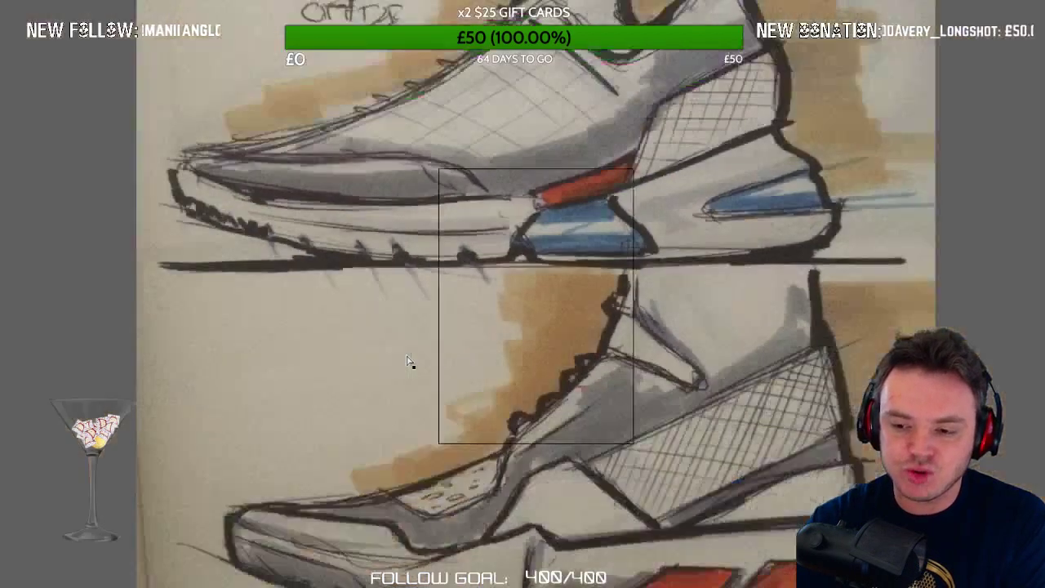
{"action": "key", "text": "ctrl+minus"}
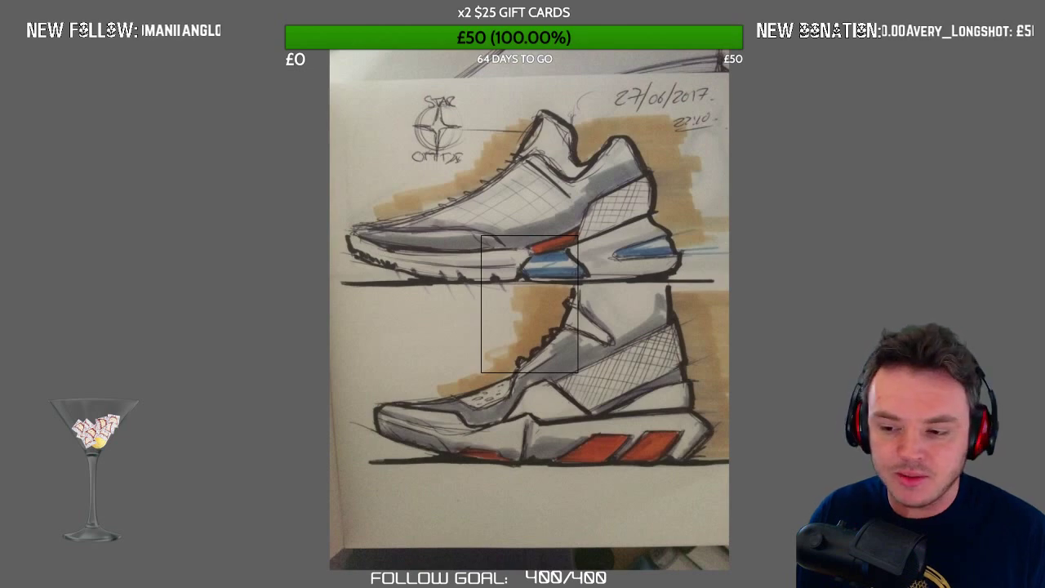
{"action": "left_click", "coordinate": [443, 359]}
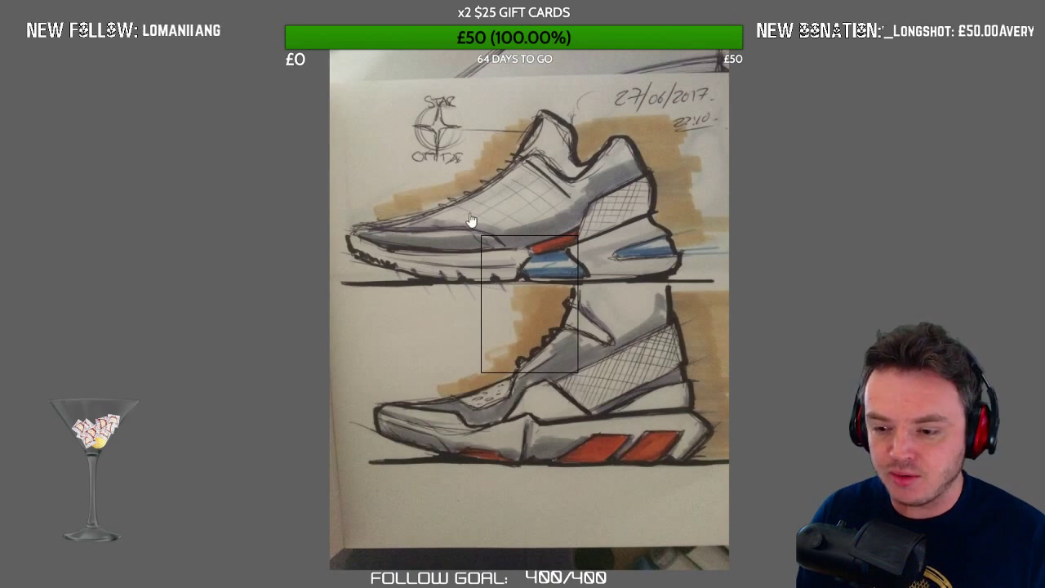
{"action": "left_click", "coordinate": [767, 456]}
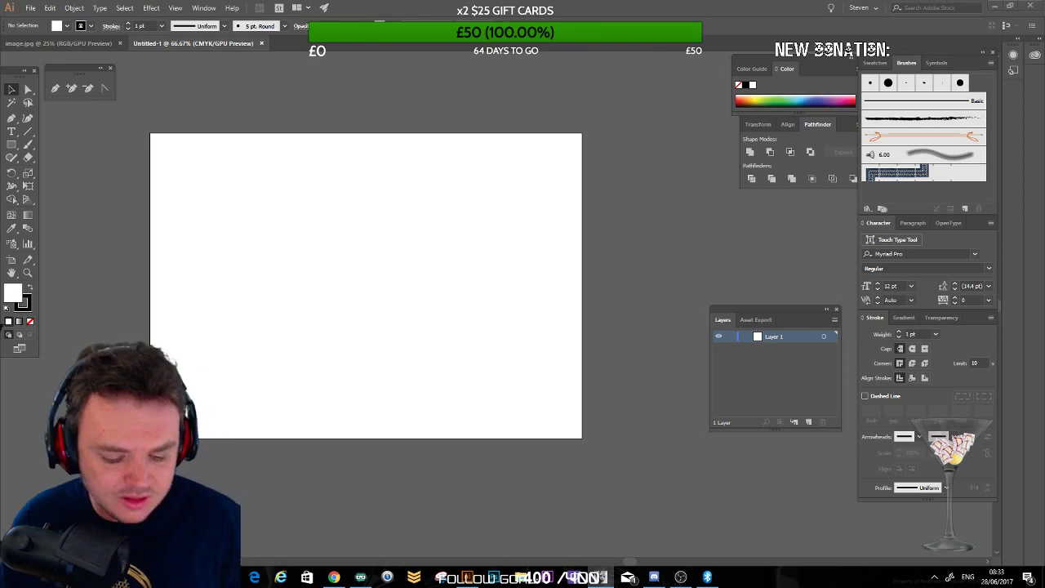
Step: Copy the sneaker sketch from image.jpg and paste it into the blank Untitled-1 document
{"action": "left_click", "coordinate": [57, 43]}
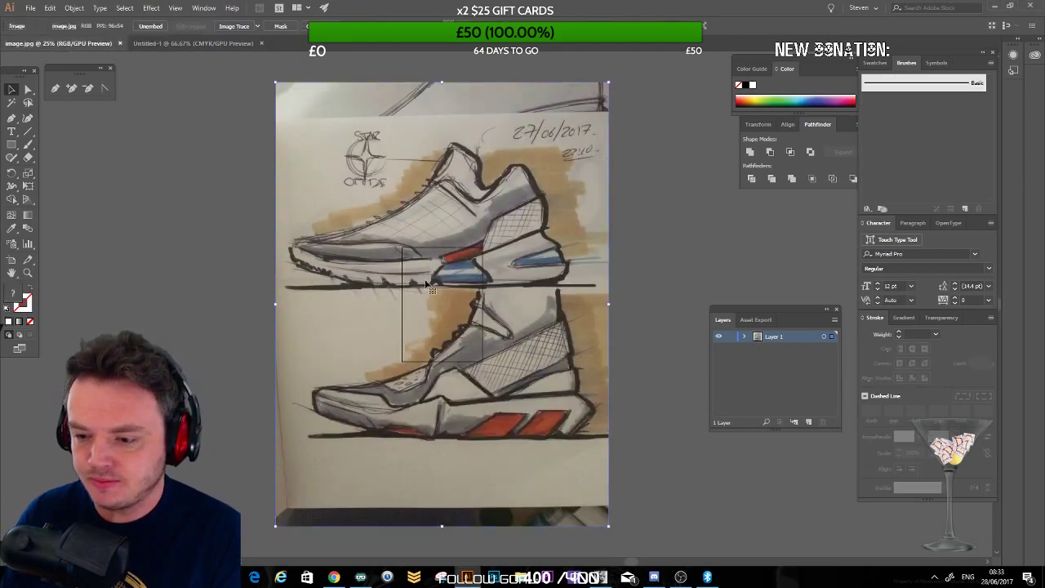
{"action": "left_click", "coordinate": [210, 44]}
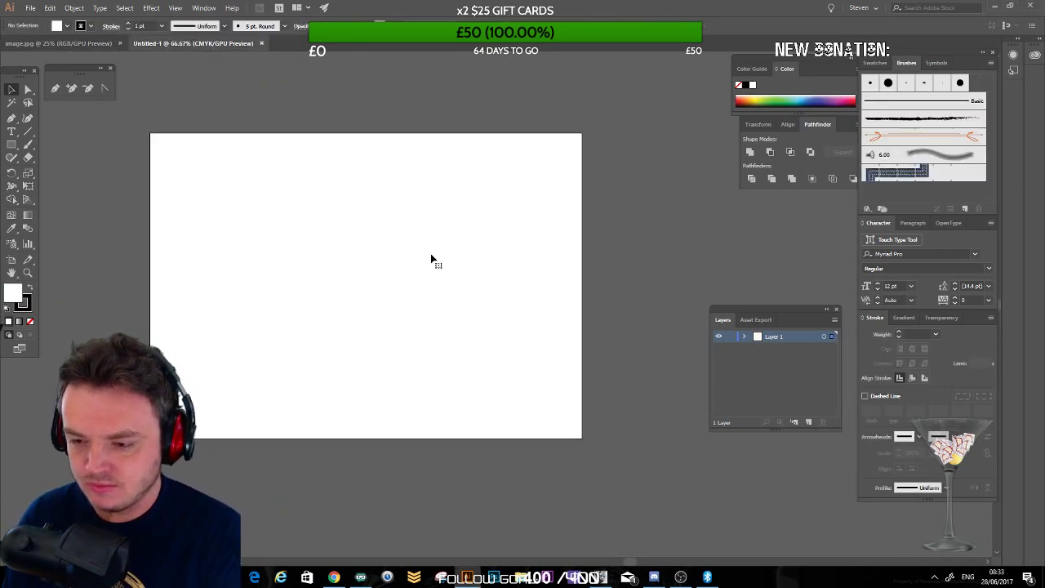
{"action": "key", "text": "ctrl+v"}
{"action": "key", "text": "ctrl+minus"}
{"action": "key", "text": "ctrl+minus"}
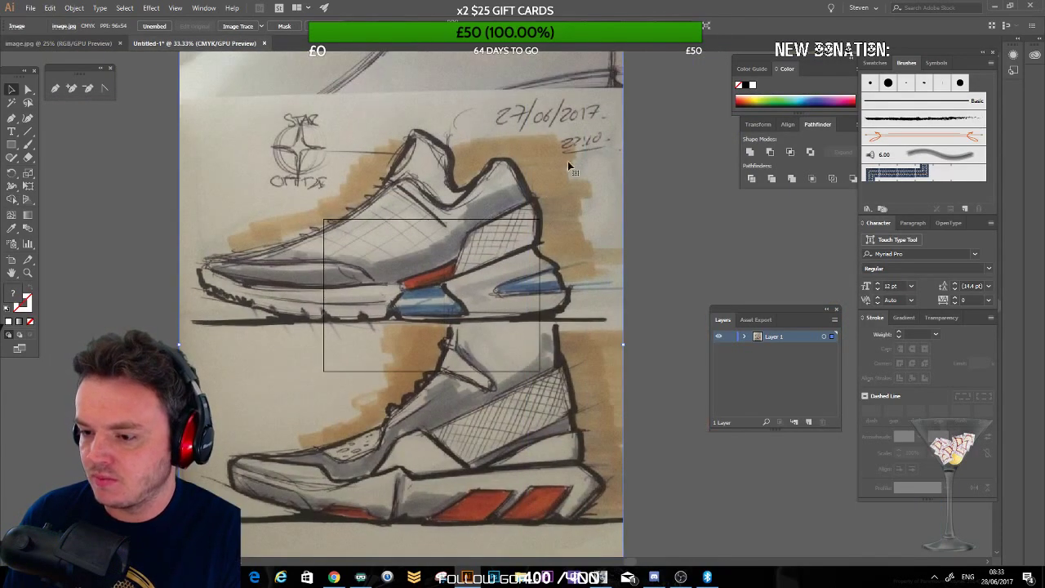
Step: Scale the pasted sketch down proportionally until it is slightly narrower than the artboard and centre it horizontally on the artboard
{"action": "left_click_drag", "start_coordinate": [622, 47], "coordinate": [440, 334]}
{"action": "left_click_drag", "start_coordinate": [319, 401], "coordinate": [480, 189]}
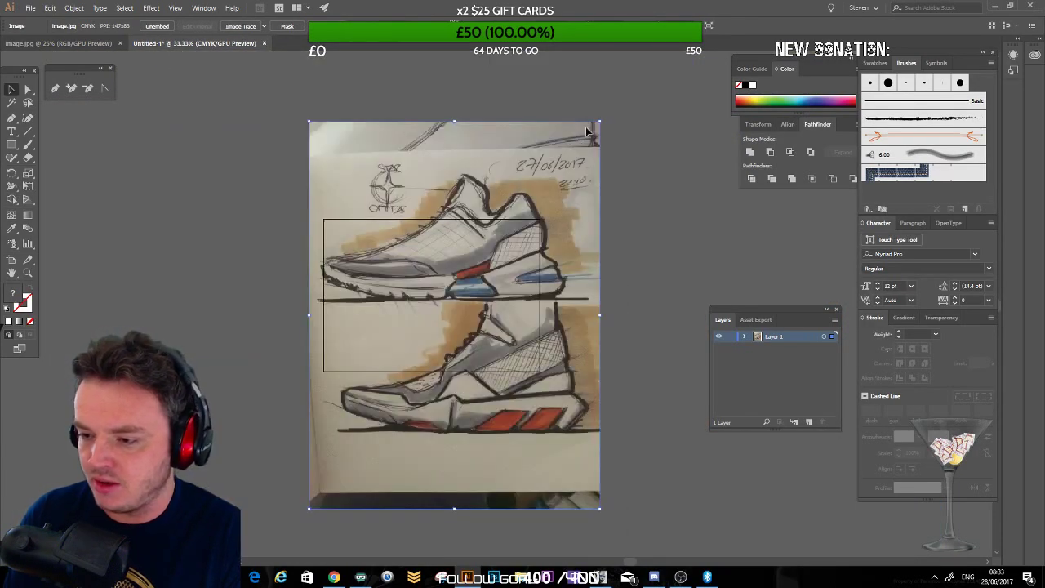
{"action": "left_click_drag", "start_coordinate": [599, 123], "coordinate": [550, 205]}
{"action": "mouse_move", "coordinate": [431, 307]}
{"action": "left_mouse_down"}
{"action": "mouse_move", "coordinate": [442, 247]}
{"action": "mouse_move", "coordinate": [459, 255]}
{"action": "left_mouse_up"}
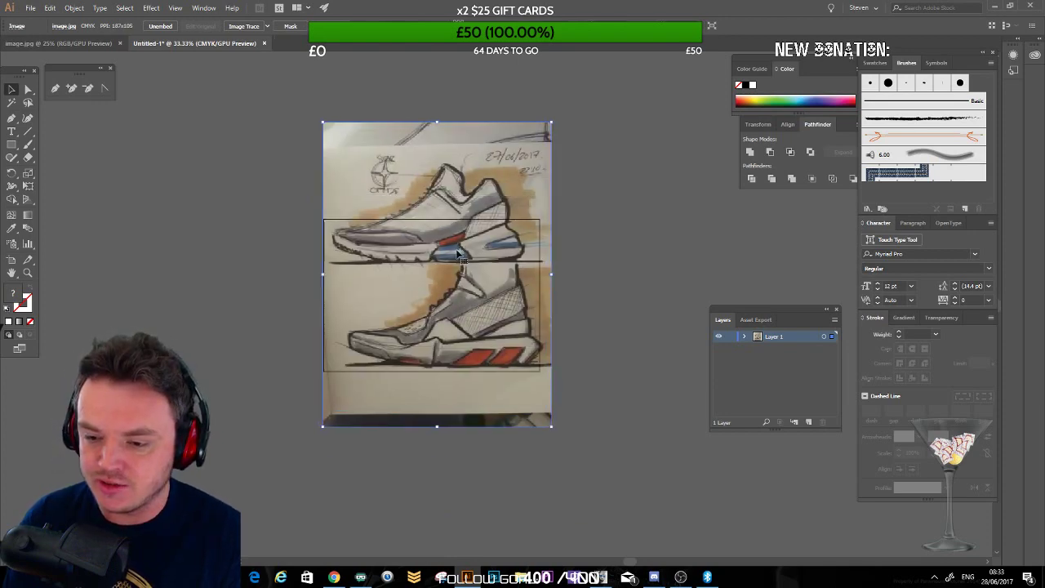
{"action": "left_click_drag", "start_coordinate": [553, 123], "coordinate": [512, 174]}
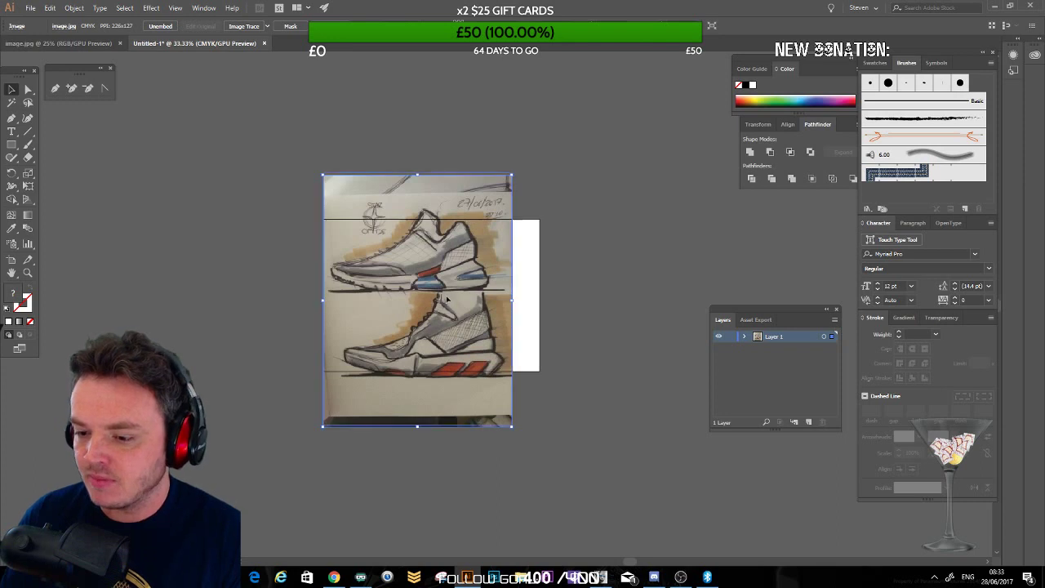
{"action": "mouse_move", "coordinate": [433, 316]}
{"action": "left_mouse_down"}
{"action": "mouse_move", "coordinate": [439, 338]}
{"action": "mouse_move", "coordinate": [454, 318]}
{"action": "left_mouse_up"}
{"action": "left_click", "coordinate": [546, 323]}
{"action": "left_click_drag", "start_coordinate": [298, 309], "coordinate": [231, 230]}
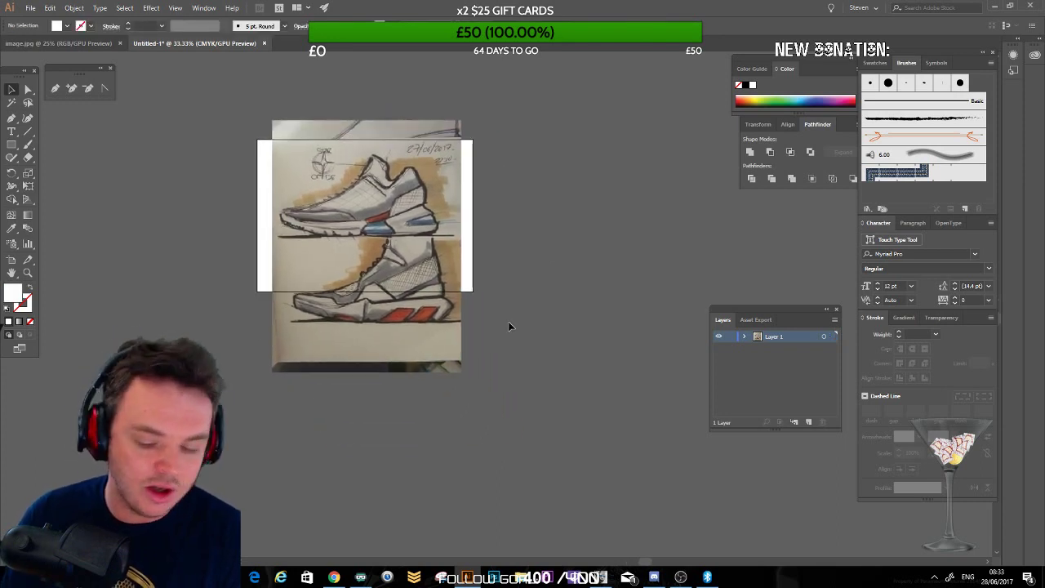
{"action": "key", "text": "ctrl+plus"}
{"action": "key", "text": "ctrl+plus"}
{"action": "left_click_drag", "start_coordinate": [232, 137], "coordinate": [267, 192]}
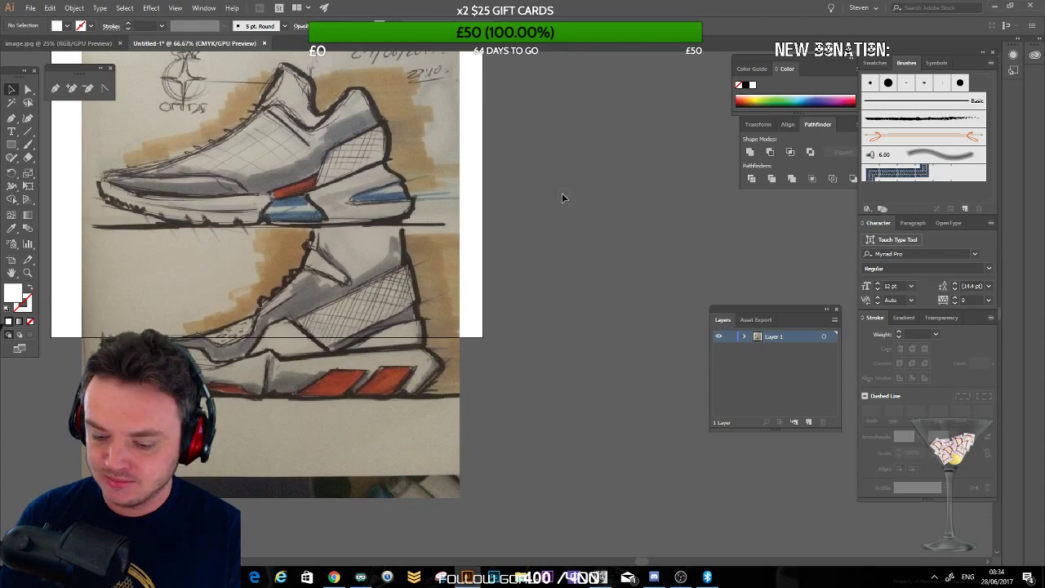
{"action": "key", "text": "ctrl+minus"}
{"action": "key", "text": "ctrl+minus"}
{"action": "key", "text": "ctrl+plus"}
{"action": "key", "text": "ctrl+plus"}
{"action": "key", "text": "ctrl+plus"}
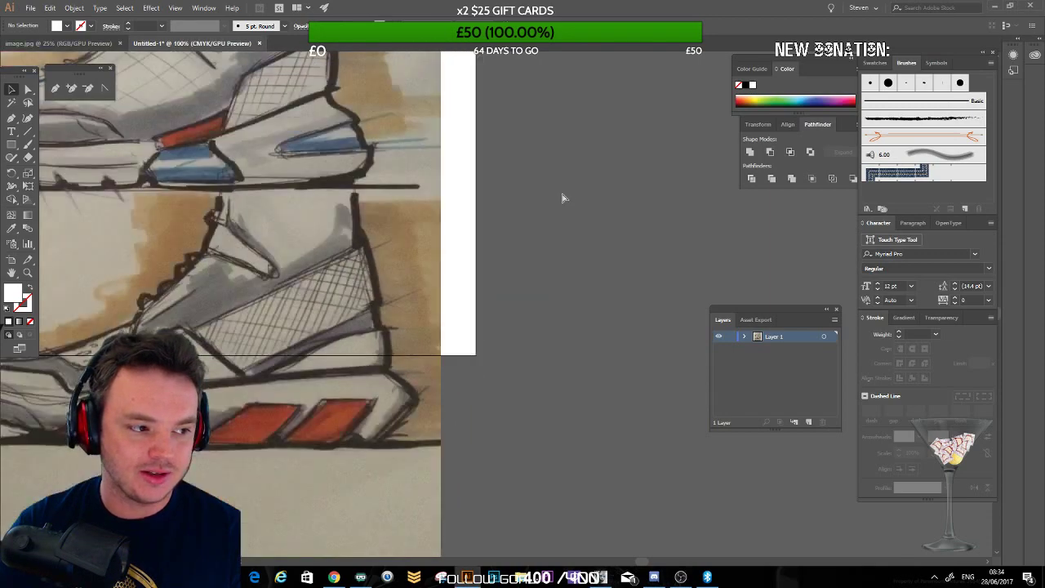
{"action": "key", "text": "ctrl+minus"}
{"action": "key", "text": "ctrl+minus"}
{"action": "key", "text": "ctrl+minus"}
{"action": "key", "text": "ctrl+plus"}
{"action": "key", "text": "ctrl+plus"}
{"action": "key", "text": "ctrl+plus"}
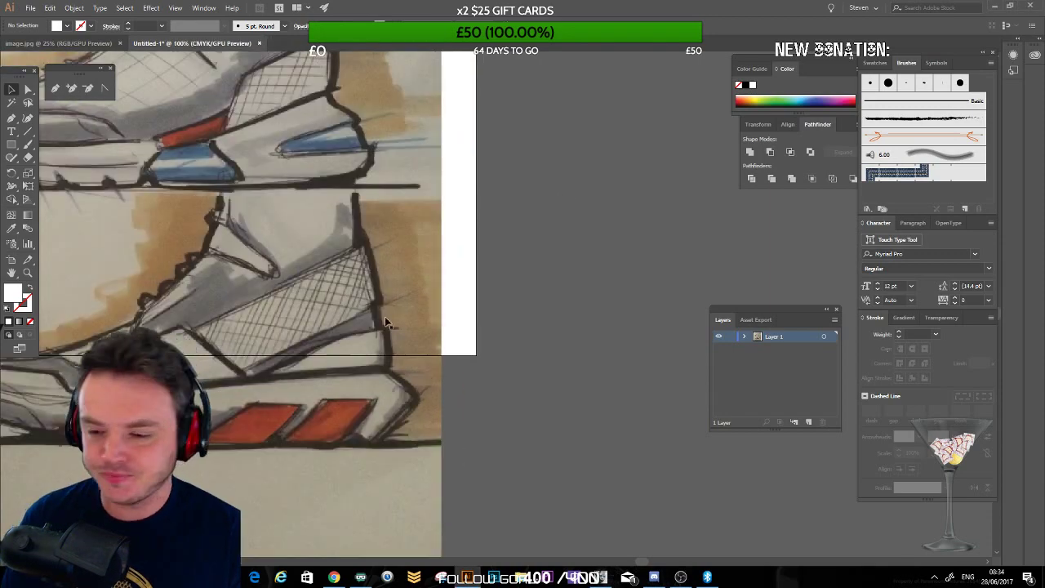
{"action": "key", "text": "ctrl+minus"}
{"action": "key", "text": "ctrl+minus"}
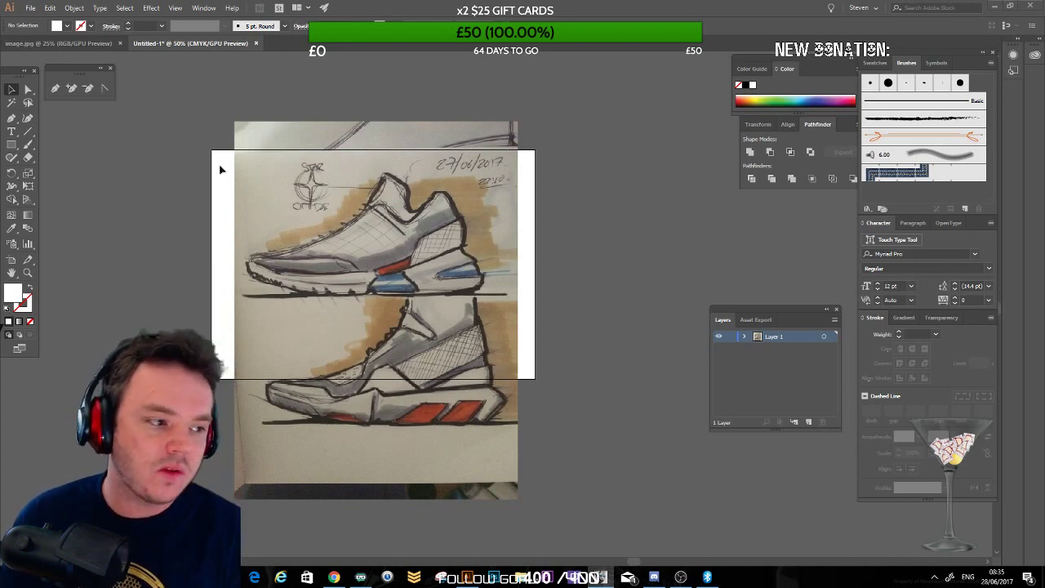
{"action": "left_click_drag", "start_coordinate": [406, 156], "coordinate": [430, 177]}
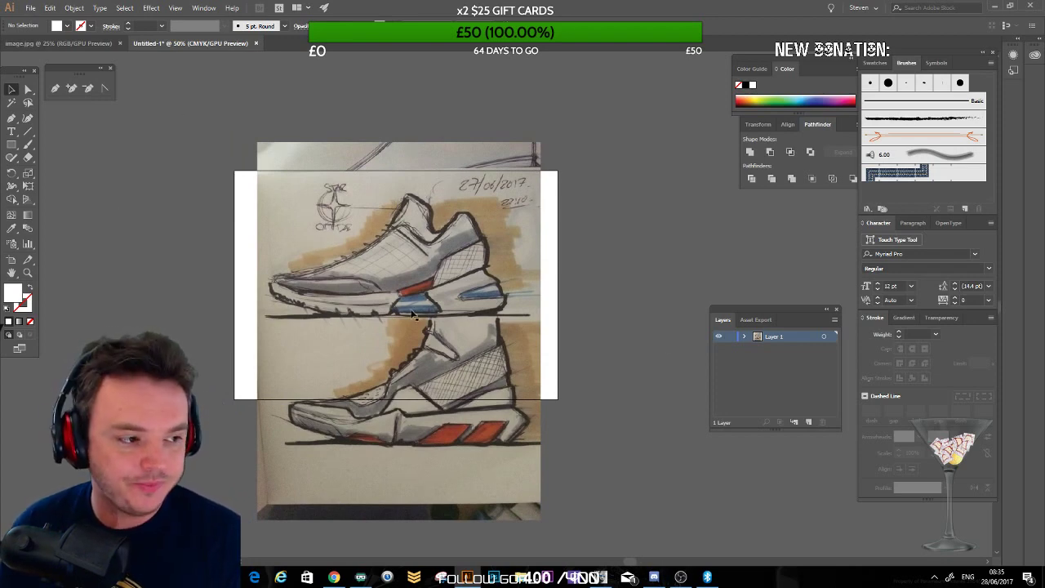
Step: Add a new layer above the sketch layer and lock Layer 1
{"action": "left_click", "coordinate": [309, 225]}
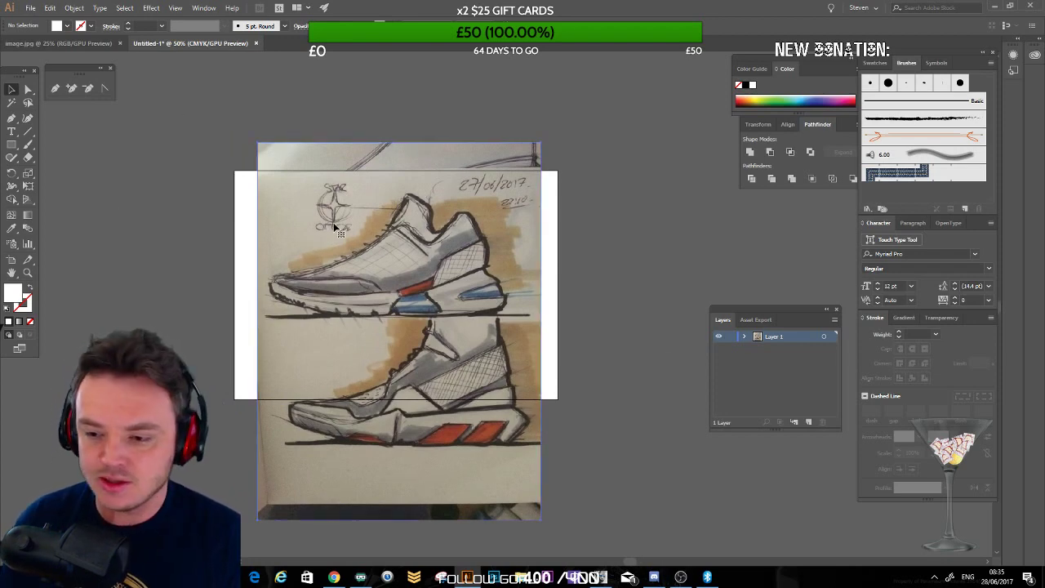
{"action": "left_click", "coordinate": [808, 422]}
{"action": "left_click", "coordinate": [730, 349]}
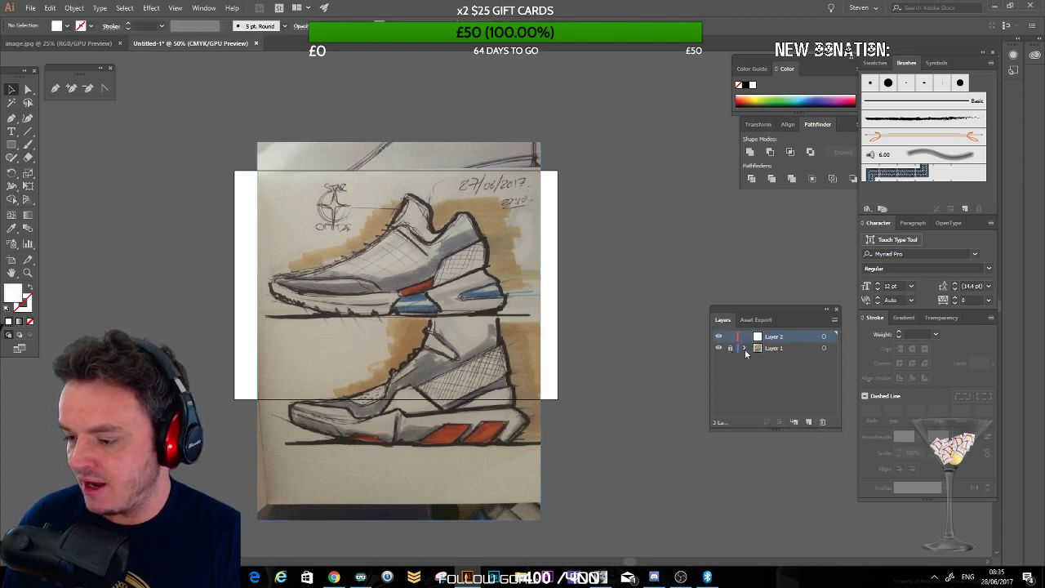
Step: Turn on image dimming for Layer 1, keep that layer locked, and make Layer 2 the active layer
{"action": "double_click", "coordinate": [765, 349]}
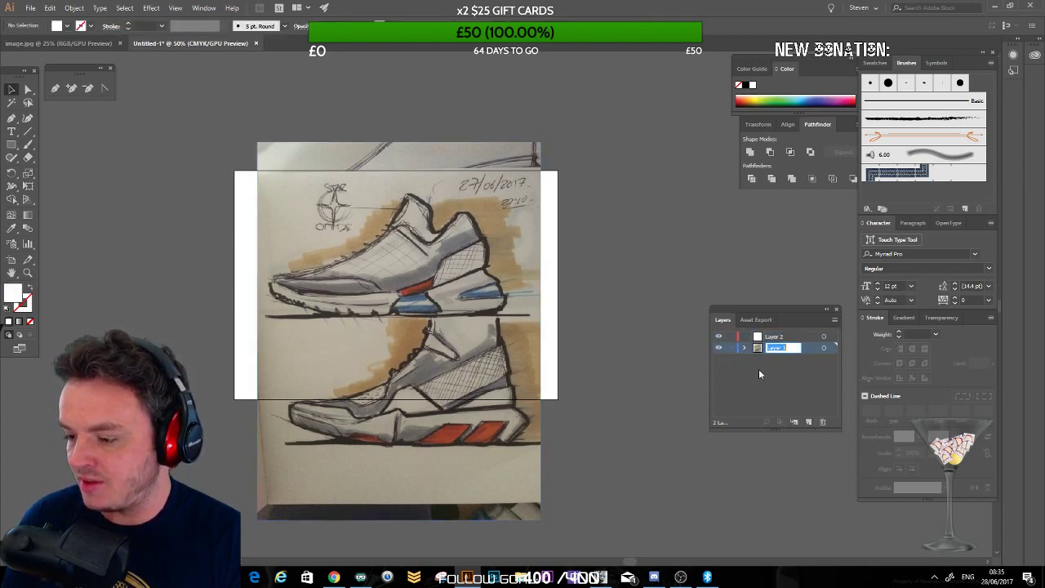
{"action": "double_click", "coordinate": [794, 347]}
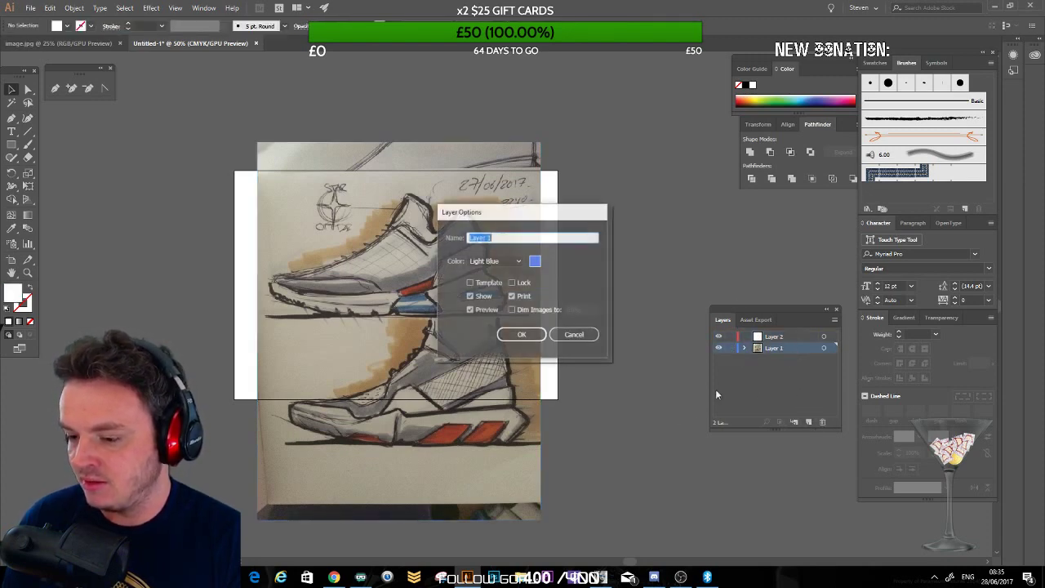
{"action": "left_click", "coordinate": [513, 311]}
{"action": "left_click", "coordinate": [522, 335]}
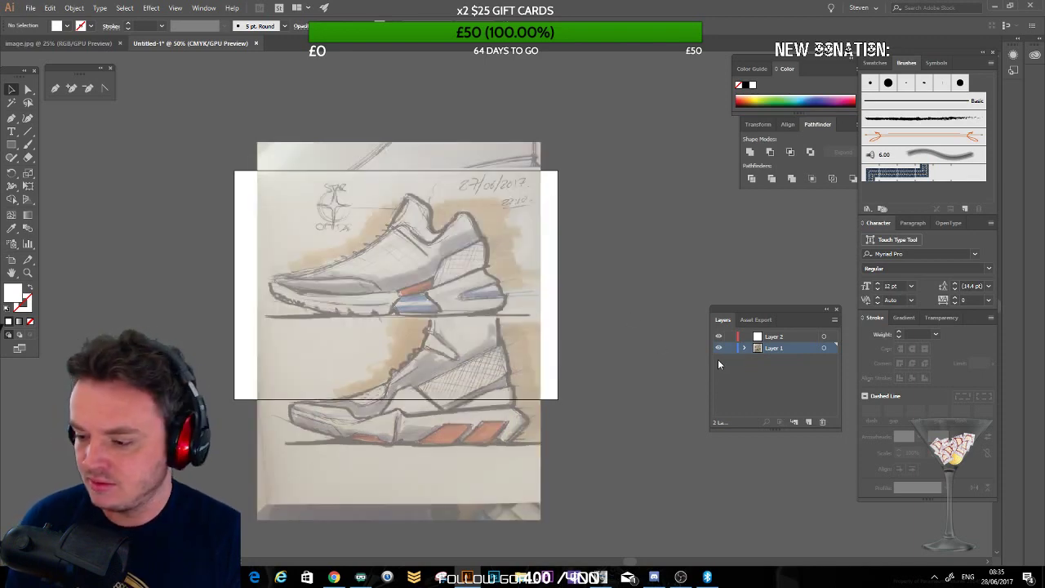
{"action": "left_click", "coordinate": [775, 337]}
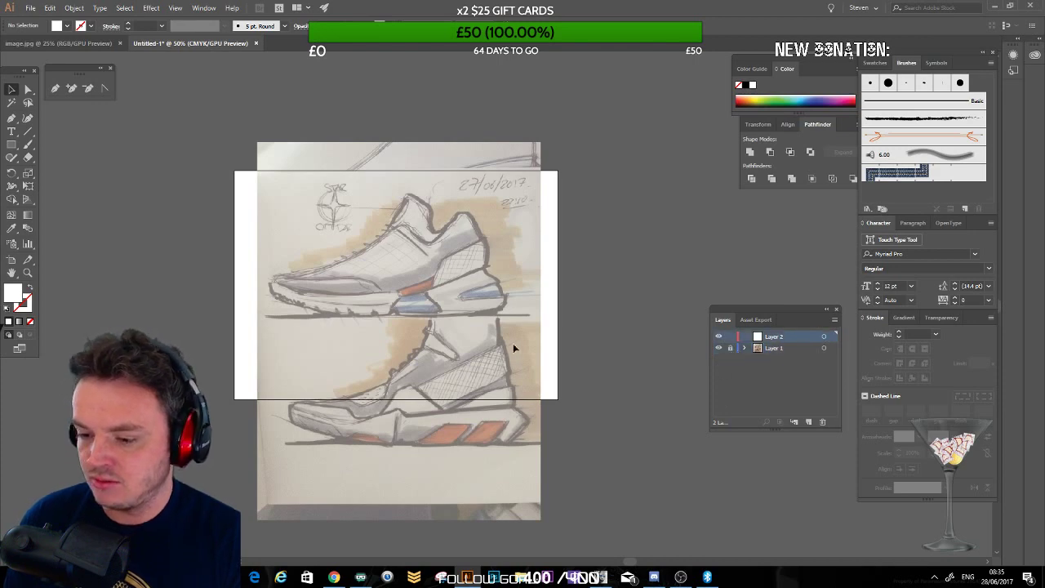
Step: With the Pen tool, trace the upper sneaker's toe panel from the front tip along its curved top edge down to the midsole
{"action": "left_click_drag", "start_coordinate": [312, 257], "coordinate": [461, 237]}
{"action": "key", "text": "ctrl+plus"}
{"action": "key", "text": "ctrl+plus"}
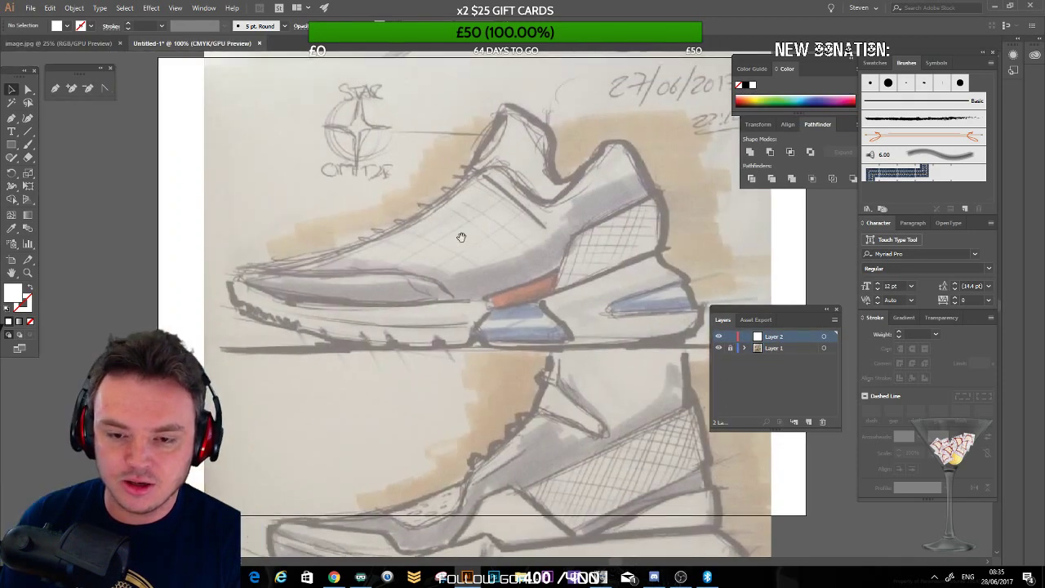
{"action": "left_click", "coordinate": [54, 89]}
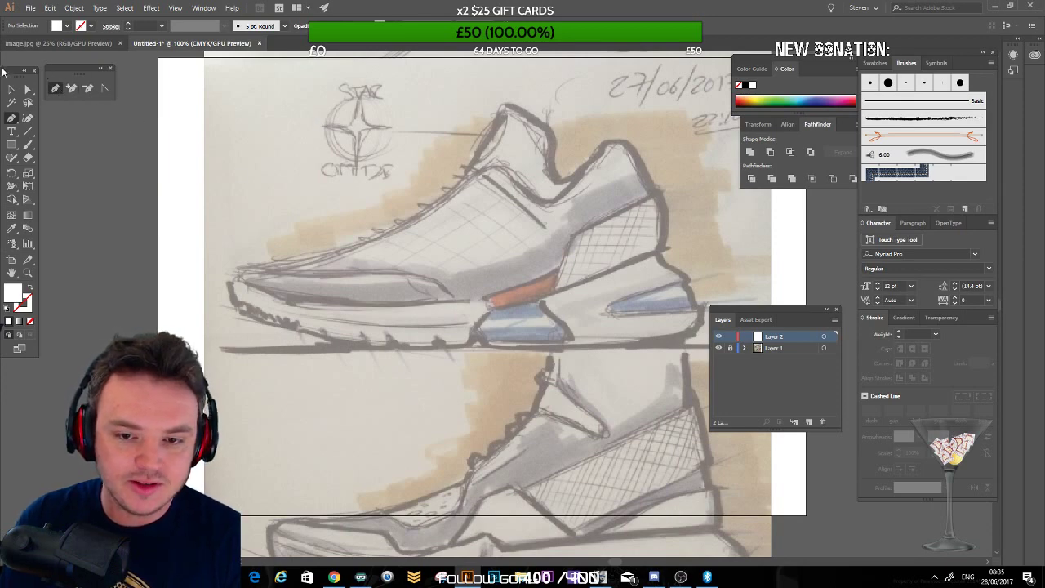
{"action": "left_click_drag", "start_coordinate": [2, 70], "coordinate": [73, 71]}
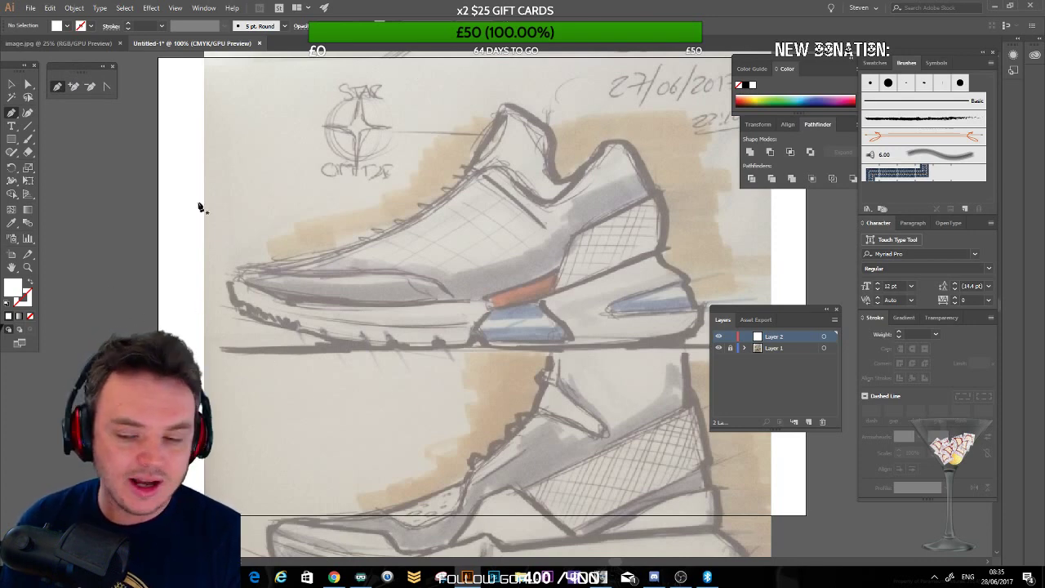
{"action": "left_click_drag", "start_coordinate": [339, 233], "coordinate": [543, 253]}
{"action": "key", "text": "ctrl+equal"}
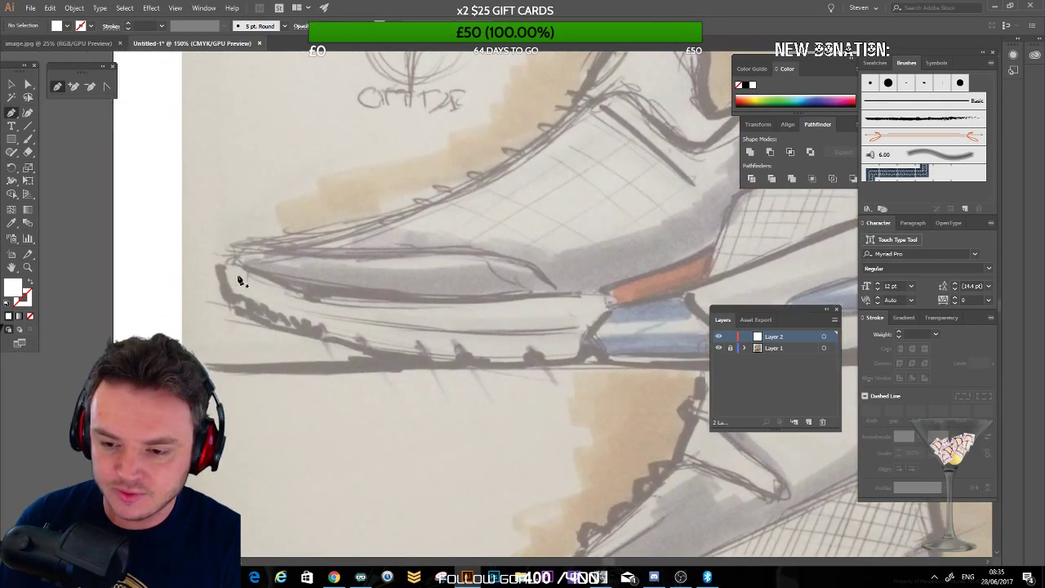
{"action": "left_click_drag", "start_coordinate": [232, 245], "coordinate": [254, 250]}
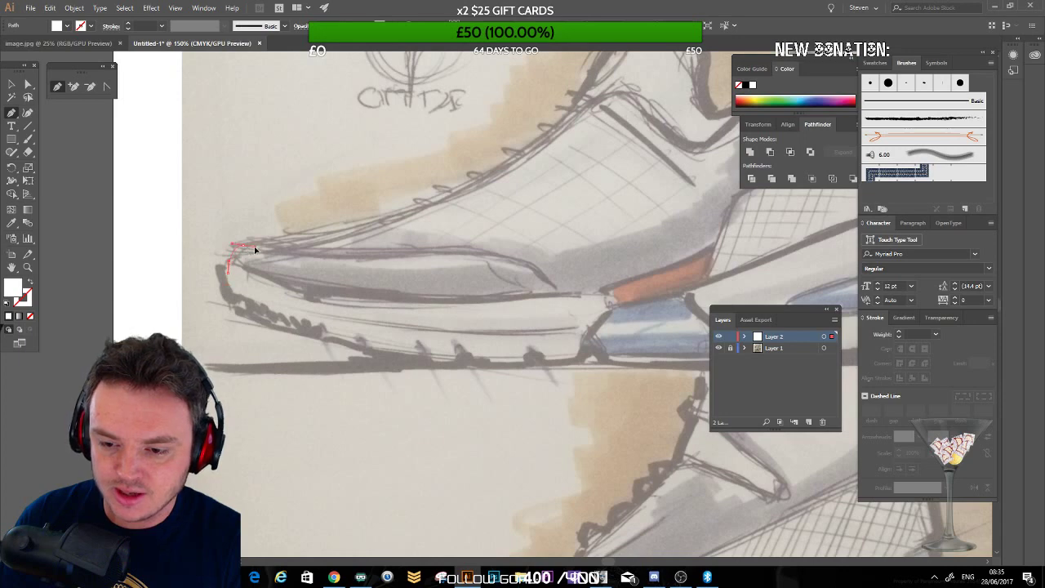
{"action": "left_click", "coordinate": [234, 245]}
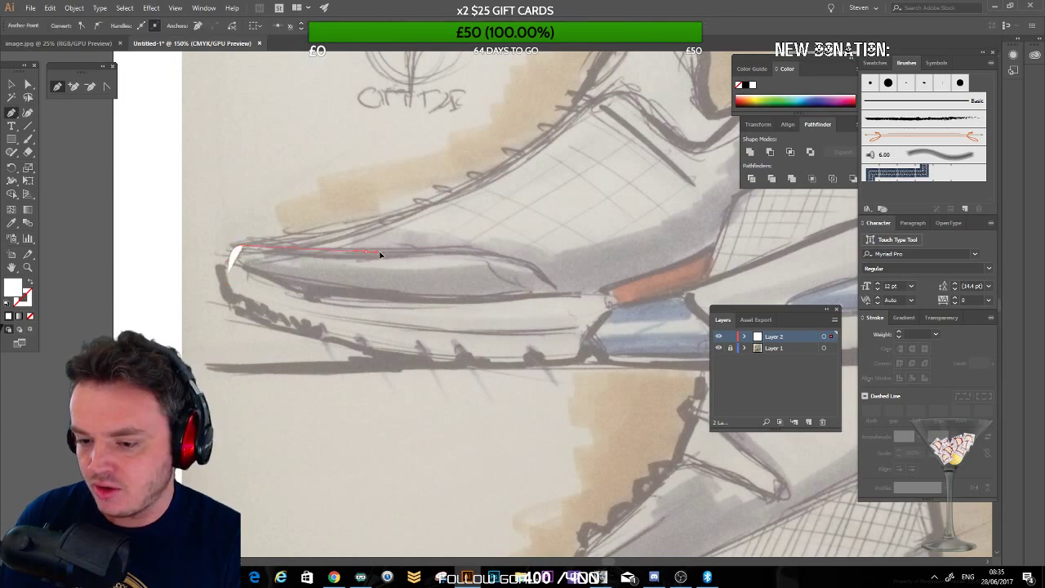
{"action": "left_click", "coordinate": [455, 257]}
{"action": "left_click_drag", "start_coordinate": [464, 247], "coordinate": [481, 245]}
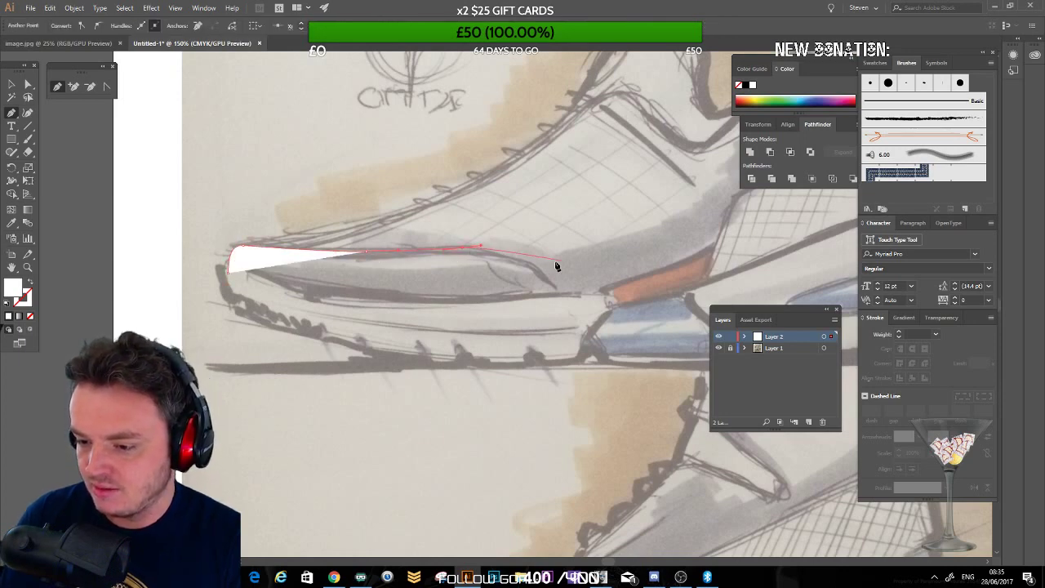
{"action": "left_click_drag", "start_coordinate": [535, 264], "coordinate": [549, 273]}
{"action": "left_click", "coordinate": [564, 298]}
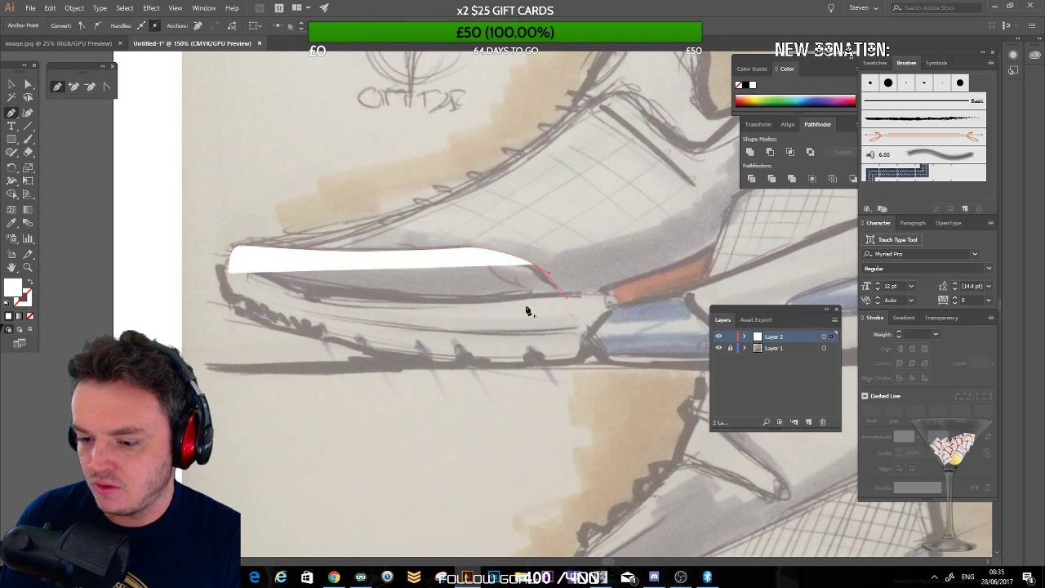
Step: Complete the toe panel shape along its lower edge back to the front tip and deselect it
{"action": "left_click", "coordinate": [419, 311]}
{"action": "left_click", "coordinate": [302, 298]}
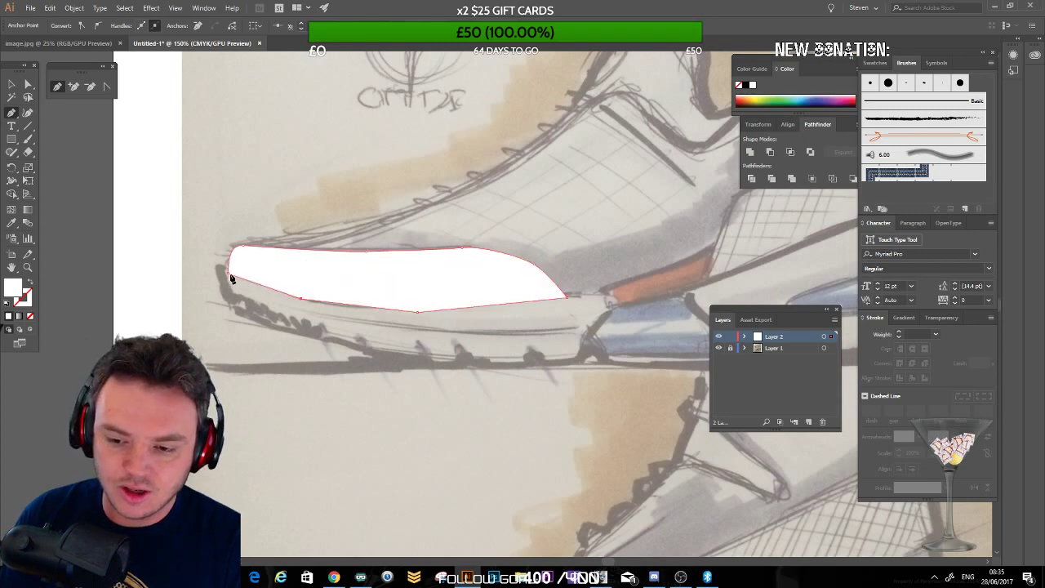
{"action": "left_click", "coordinate": [12, 85]}
{"action": "left_click", "coordinate": [129, 221]}
Step: With the Pen tool, trace the main upper's top edge from the toe along the lacing slope and ankle opening to the heel collar
{"action": "left_click_drag", "start_coordinate": [297, 286], "coordinate": [224, 272]}
{"action": "left_click", "coordinate": [58, 88]}
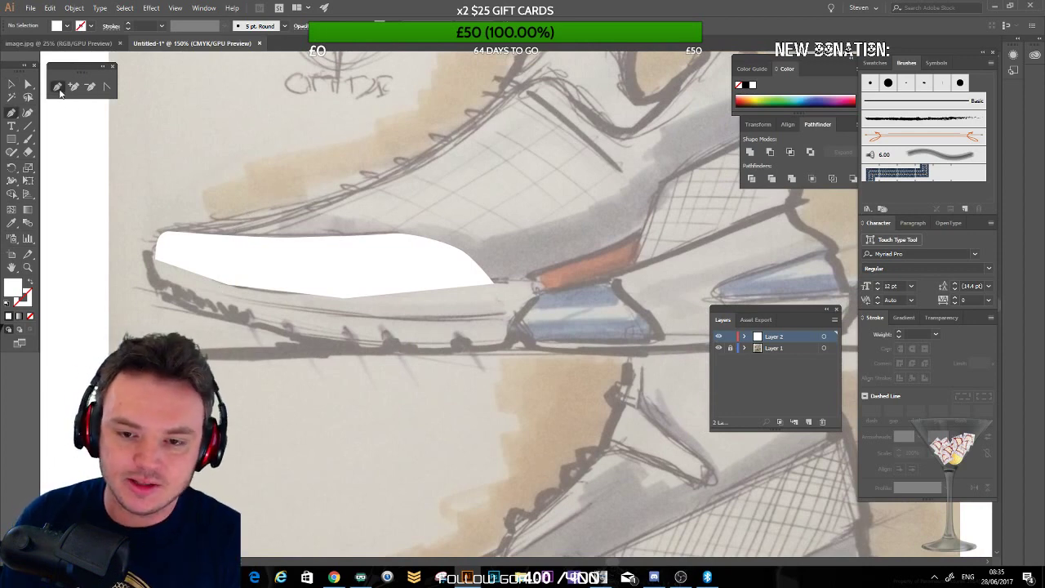
{"action": "mouse_move", "coordinate": [216, 234]}
{"action": "left_mouse_down"}
{"action": "mouse_move", "coordinate": [323, 216]}
{"action": "mouse_move", "coordinate": [447, 162]}
{"action": "mouse_move", "coordinate": [404, 173]}
{"action": "mouse_move", "coordinate": [449, 154]}
{"action": "left_mouse_up"}
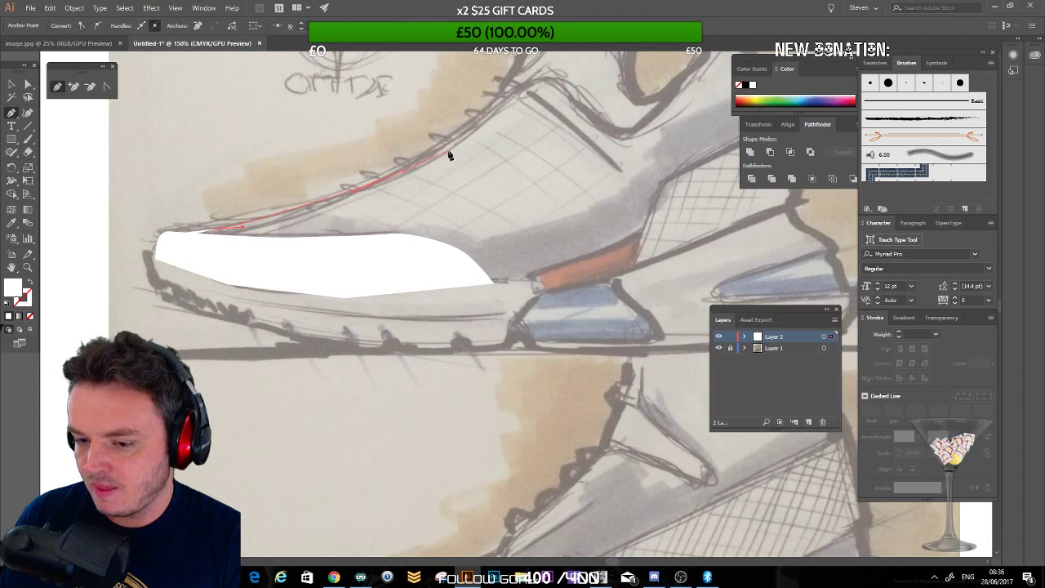
{"action": "key", "text": "ctrl+z"}
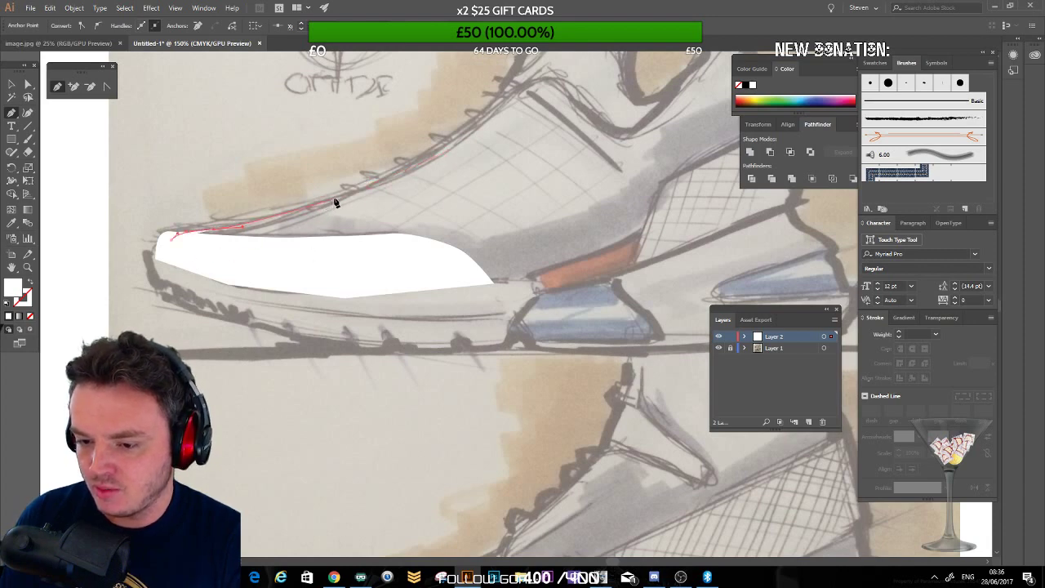
{"action": "left_click_drag", "start_coordinate": [335, 202], "coordinate": [364, 195]}
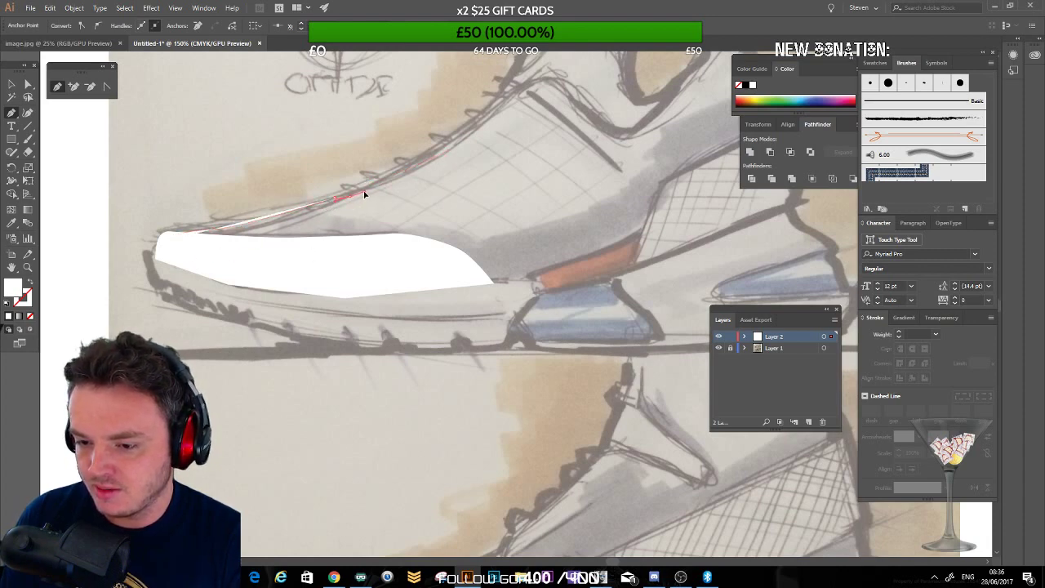
{"action": "left_click_drag", "start_coordinate": [470, 156], "coordinate": [420, 212]}
{"action": "mouse_move", "coordinate": [428, 174]}
{"action": "left_mouse_down"}
{"action": "mouse_move", "coordinate": [487, 140]}
{"action": "mouse_move", "coordinate": [438, 174]}
{"action": "mouse_move", "coordinate": [482, 144]}
{"action": "mouse_move", "coordinate": [509, 144]}
{"action": "mouse_move", "coordinate": [561, 175]}
{"action": "mouse_move", "coordinate": [577, 168]}
{"action": "mouse_move", "coordinate": [469, 158]}
{"action": "mouse_move", "coordinate": [526, 140]}
{"action": "left_mouse_up"}
{"action": "mouse_move", "coordinate": [602, 93]}
{"action": "left_mouse_down"}
{"action": "mouse_move", "coordinate": [495, 187]}
{"action": "mouse_move", "coordinate": [493, 171]}
{"action": "mouse_move", "coordinate": [515, 176]}
{"action": "mouse_move", "coordinate": [521, 201]}
{"action": "left_mouse_up"}
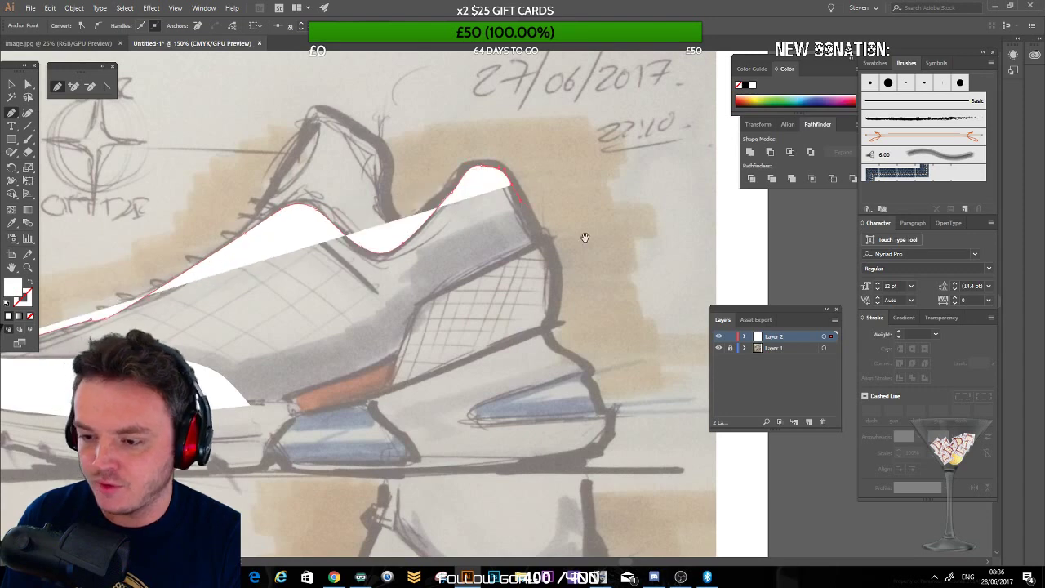
Step: Continue the main upper outline down the heel and along the midsole line, close it at the toe, and deselect it
{"action": "mouse_move", "coordinate": [585, 236]}
{"action": "left_mouse_down"}
{"action": "mouse_move", "coordinate": [564, 165]}
{"action": "mouse_move", "coordinate": [523, 178]}
{"action": "left_mouse_up"}
{"action": "mouse_move", "coordinate": [489, 121]}
{"action": "left_mouse_down"}
{"action": "mouse_move", "coordinate": [523, 181]}
{"action": "mouse_move", "coordinate": [521, 277]}
{"action": "mouse_move", "coordinate": [528, 268]}
{"action": "mouse_move", "coordinate": [507, 304]}
{"action": "left_mouse_up"}
{"action": "left_click_drag", "start_coordinate": [435, 282], "coordinate": [527, 196]}
{"action": "left_click", "coordinate": [511, 264]}
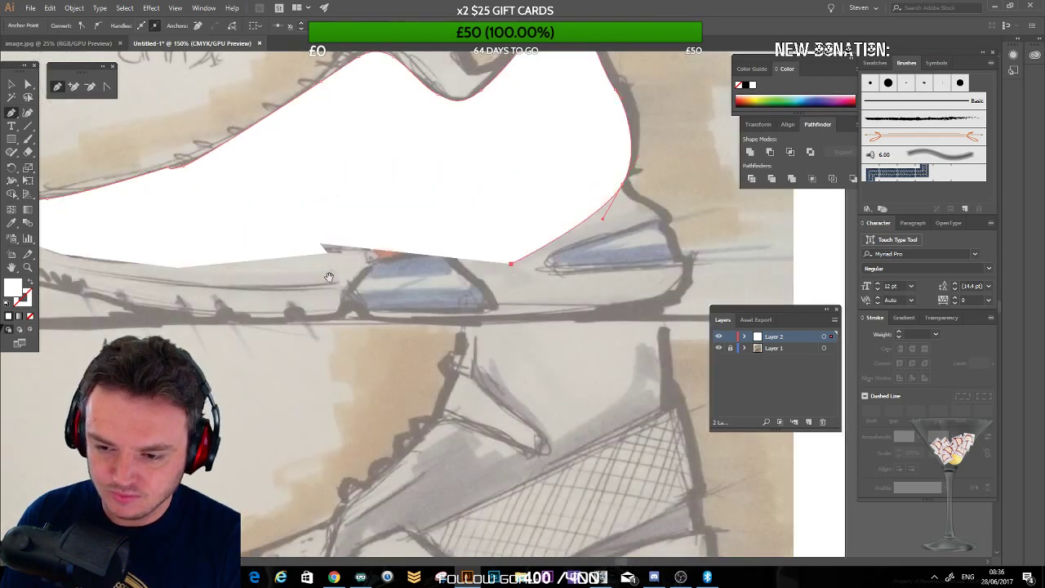
{"action": "left_click_drag", "start_coordinate": [329, 276], "coordinate": [575, 249]}
{"action": "mouse_move", "coordinate": [404, 264]}
{"action": "left_mouse_down"}
{"action": "mouse_move", "coordinate": [289, 198]}
{"action": "mouse_move", "coordinate": [250, 226]}
{"action": "mouse_move", "coordinate": [250, 187]}
{"action": "mouse_move", "coordinate": [227, 201]}
{"action": "left_mouse_up"}
{"action": "left_click", "coordinate": [11, 84]}
{"action": "left_click", "coordinate": [74, 152]}
Step: Swap fill and stroke on the main upper and toe panel shapes, giving them white outlines with no fill, and deselect them
{"action": "left_click_drag", "start_coordinate": [580, 186], "coordinate": [245, 284]}
{"action": "left_click", "coordinate": [270, 240]}
{"action": "left_click_drag", "start_coordinate": [169, 233], "coordinate": [415, 191]}
{"action": "left_click", "coordinate": [150, 249], "text": "shift"}
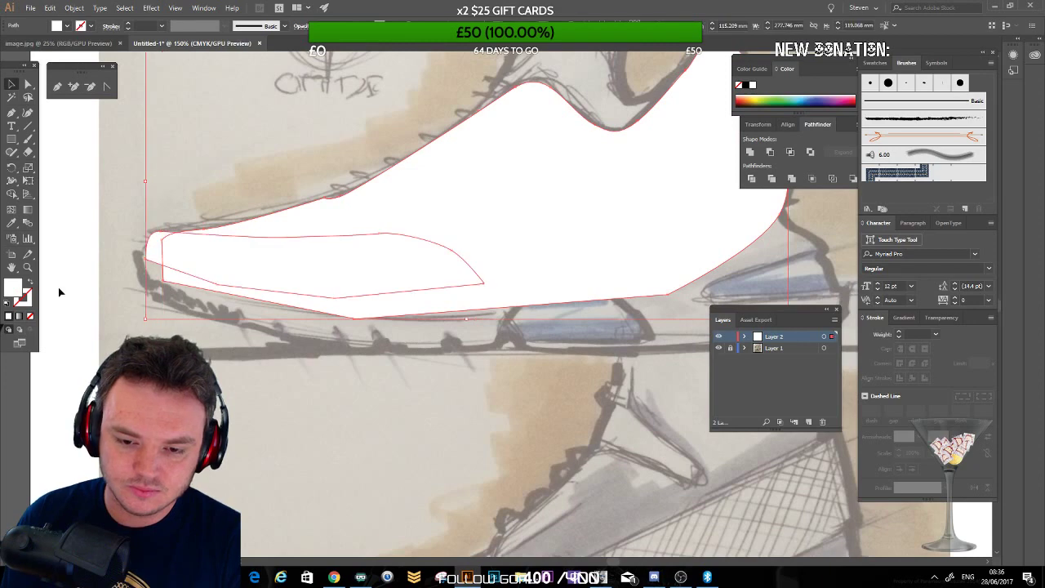
{"action": "left_click", "coordinate": [30, 283]}
{"action": "left_click", "coordinate": [277, 262]}
Step: With the Pen tool, trace the orange accent panel above the midsole as a closed shape and deselect it
{"action": "mouse_move", "coordinate": [513, 201]}
{"action": "left_mouse_down"}
{"action": "mouse_move", "coordinate": [319, 222]}
{"action": "mouse_move", "coordinate": [287, 213]}
{"action": "left_mouse_up"}
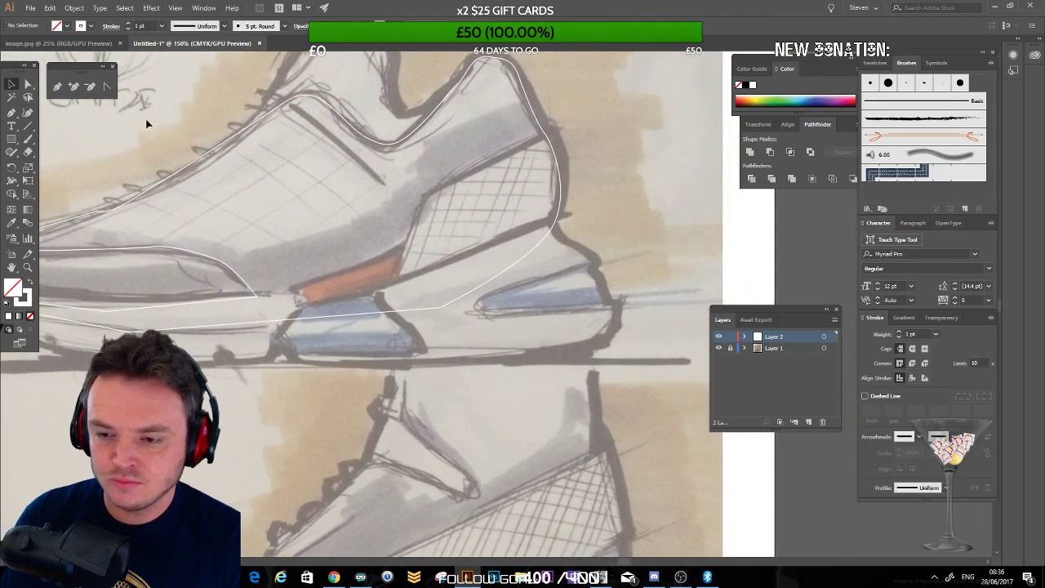
{"action": "left_click", "coordinate": [57, 87]}
{"action": "left_click_drag", "start_coordinate": [311, 251], "coordinate": [329, 224]}
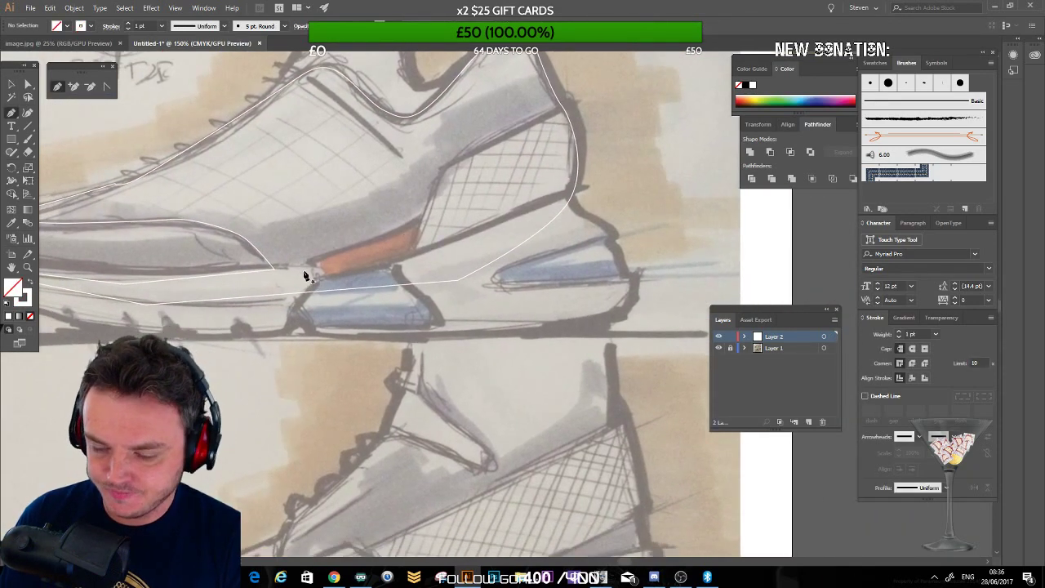
{"action": "left_click_drag", "start_coordinate": [403, 234], "coordinate": [430, 220]}
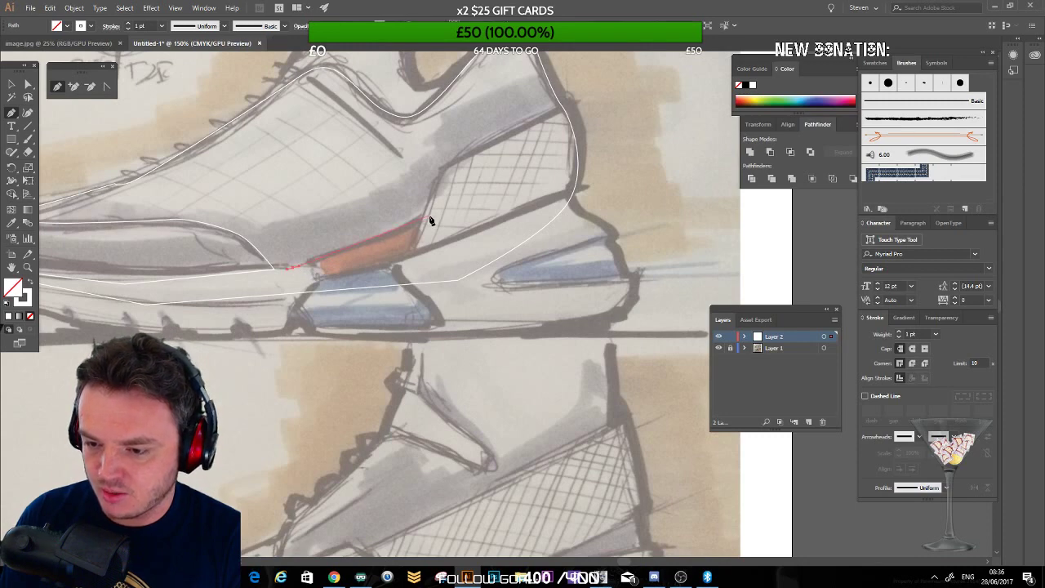
{"action": "left_click_drag", "start_coordinate": [411, 269], "coordinate": [290, 287]}
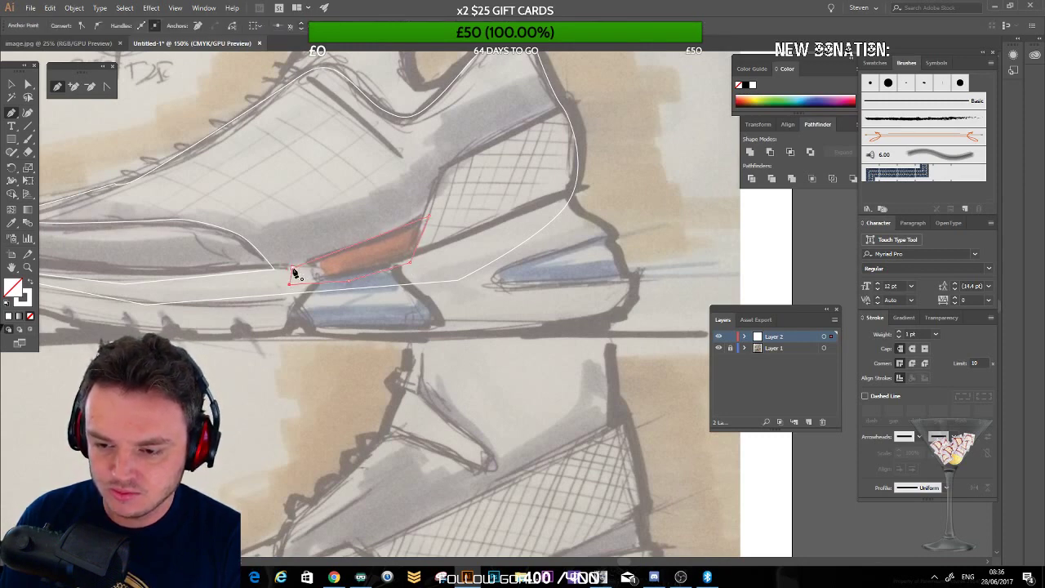
{"action": "left_click", "coordinate": [13, 85]}
{"action": "left_click", "coordinate": [211, 177]}
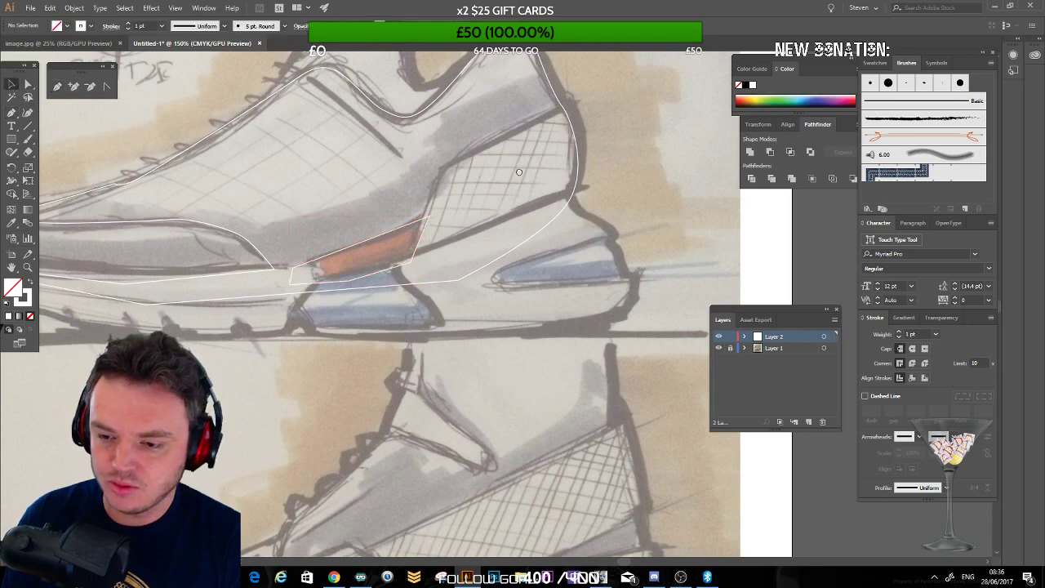
Step: With the Pen tool, trace the cross-hatched heel panel as a closed shape starting at the accent panel's lower rear corner, and deselect it
{"action": "left_click_drag", "start_coordinate": [519, 172], "coordinate": [459, 206]}
{"action": "left_click", "coordinate": [57, 87]}
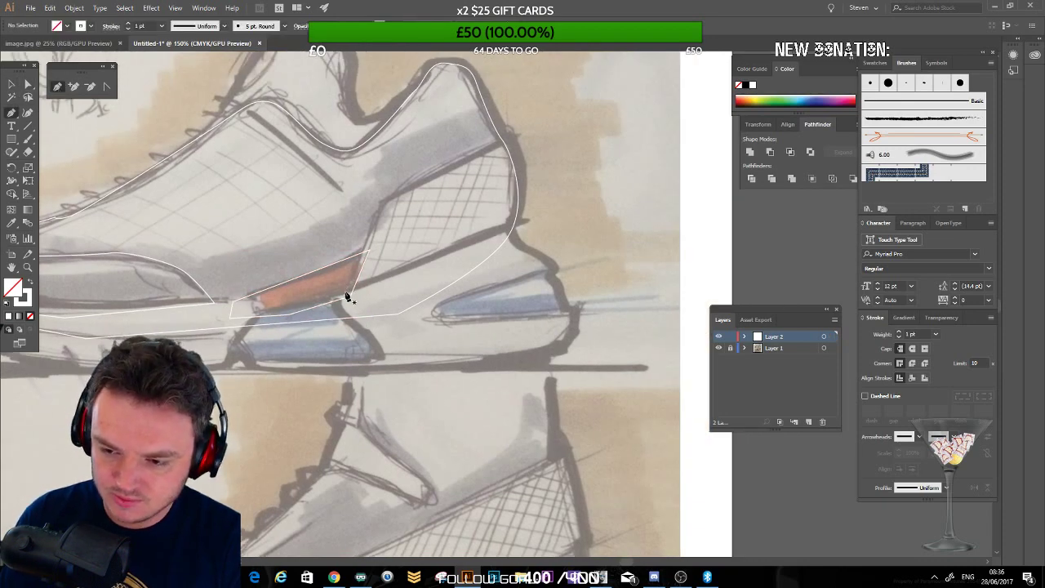
{"action": "left_click", "coordinate": [369, 239]}
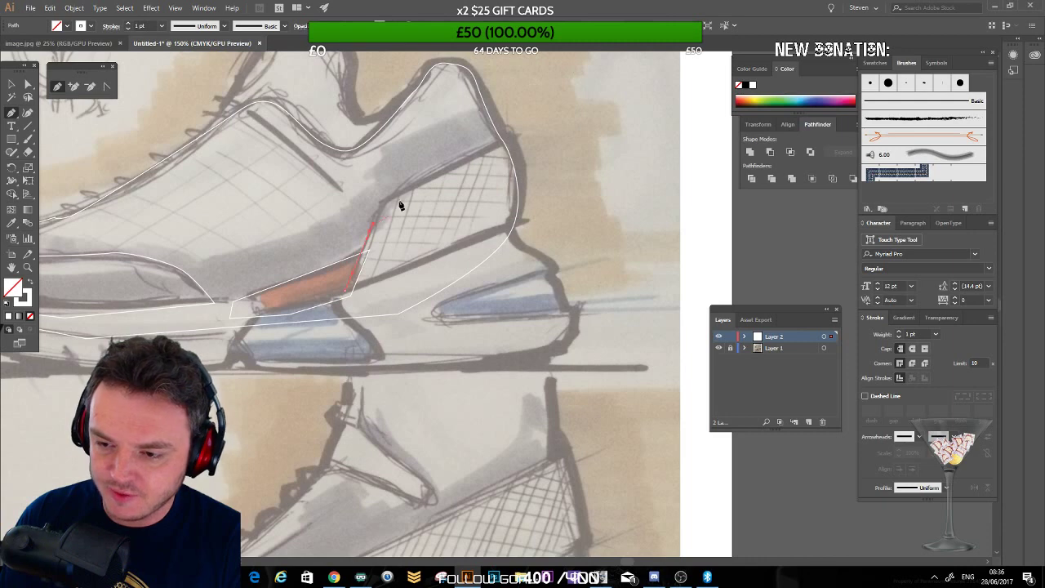
{"action": "left_click_drag", "start_coordinate": [393, 196], "coordinate": [410, 188]}
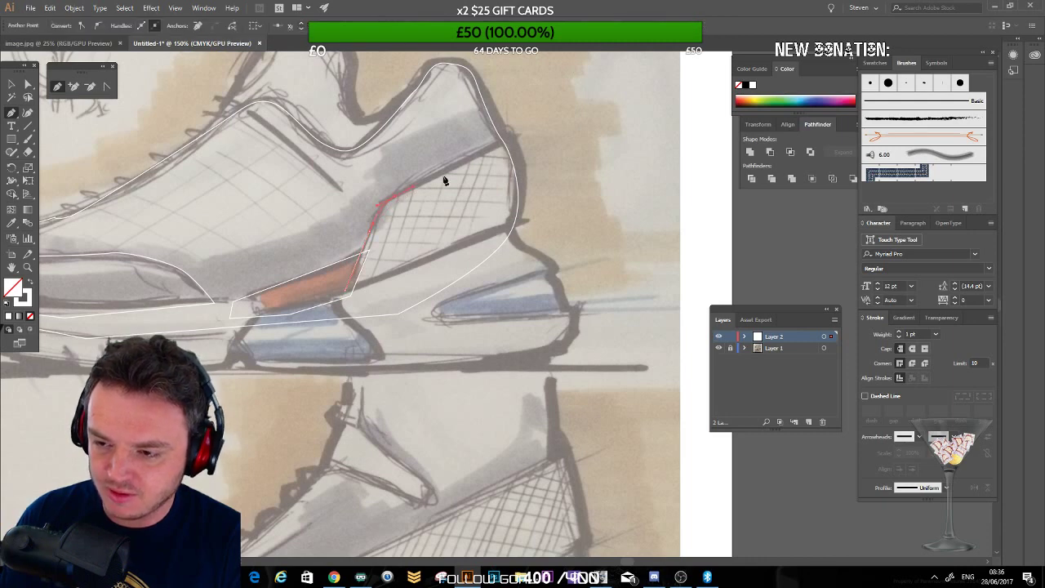
{"action": "left_click", "coordinate": [506, 142]}
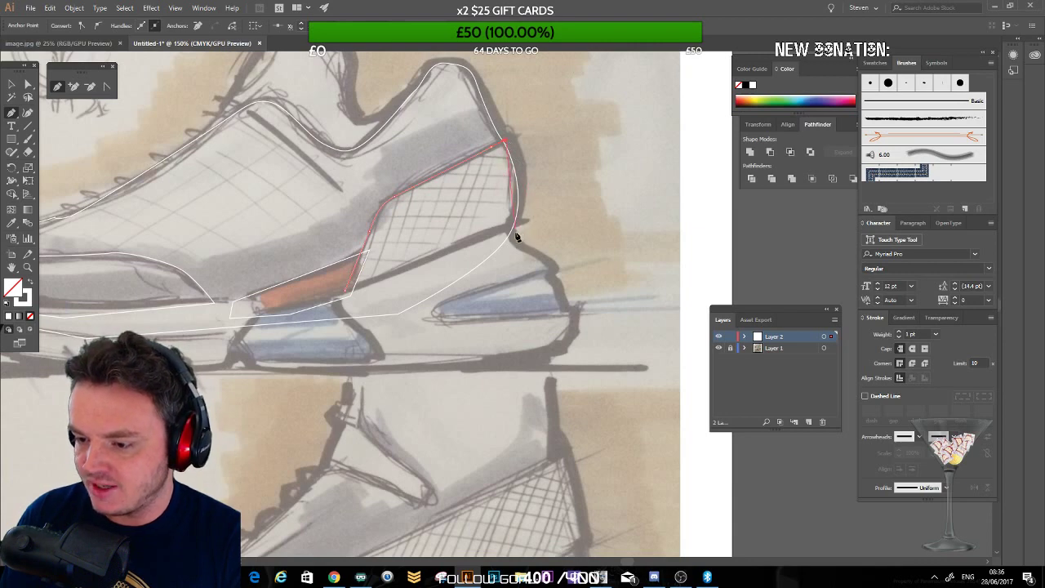
{"action": "left_click_drag", "start_coordinate": [515, 231], "coordinate": [496, 265]}
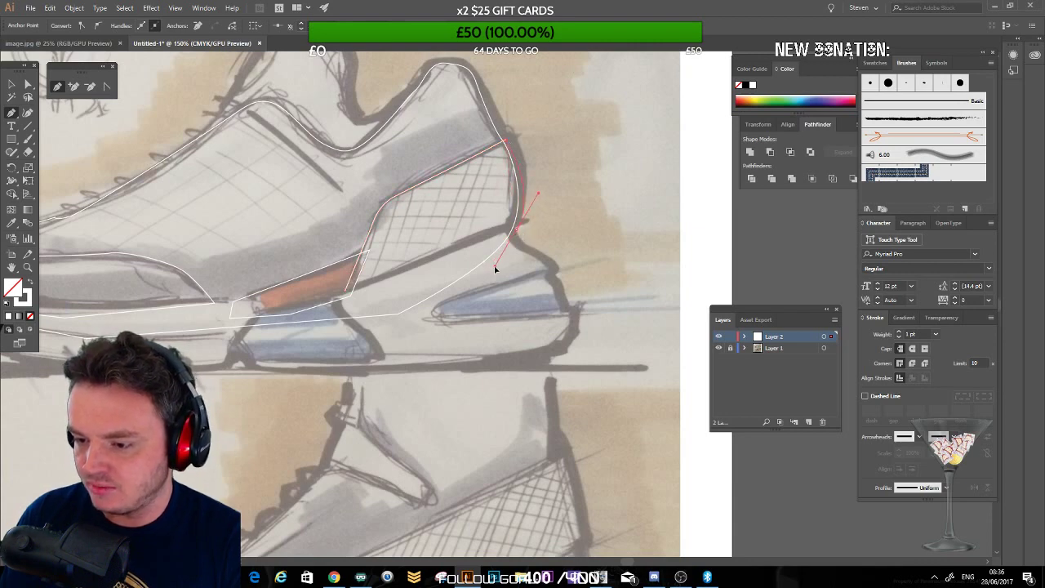
{"action": "left_click", "coordinate": [348, 298]}
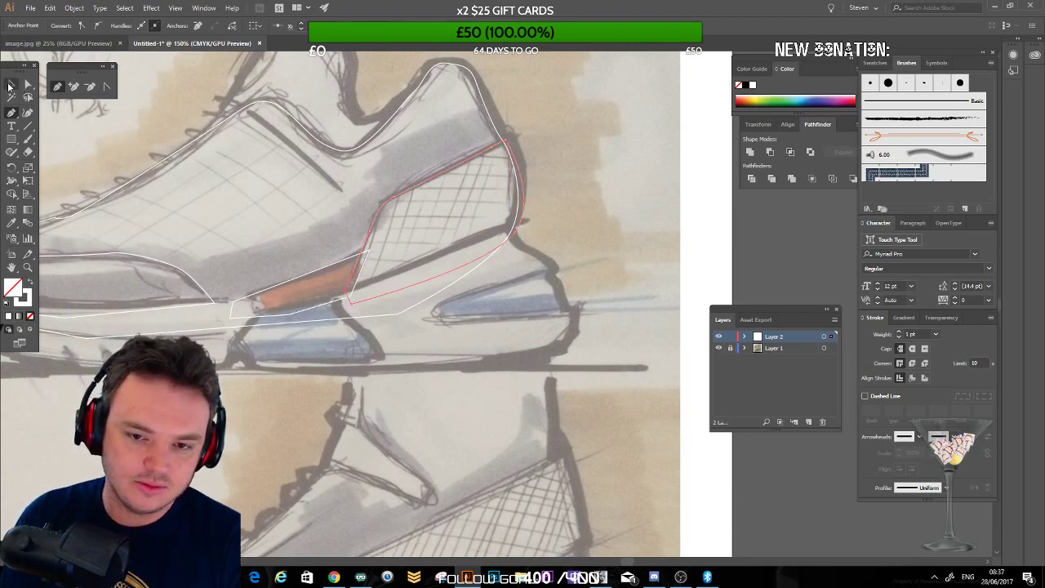
{"action": "left_click", "coordinate": [10, 85]}
{"action": "left_click", "coordinate": [89, 159]}
Step: With the Pen tool, trace the tongue and inner collar behind the lacing edge, closing the shape across the upper, and deselect it
{"action": "left_click_drag", "start_coordinate": [377, 218], "coordinate": [476, 209]}
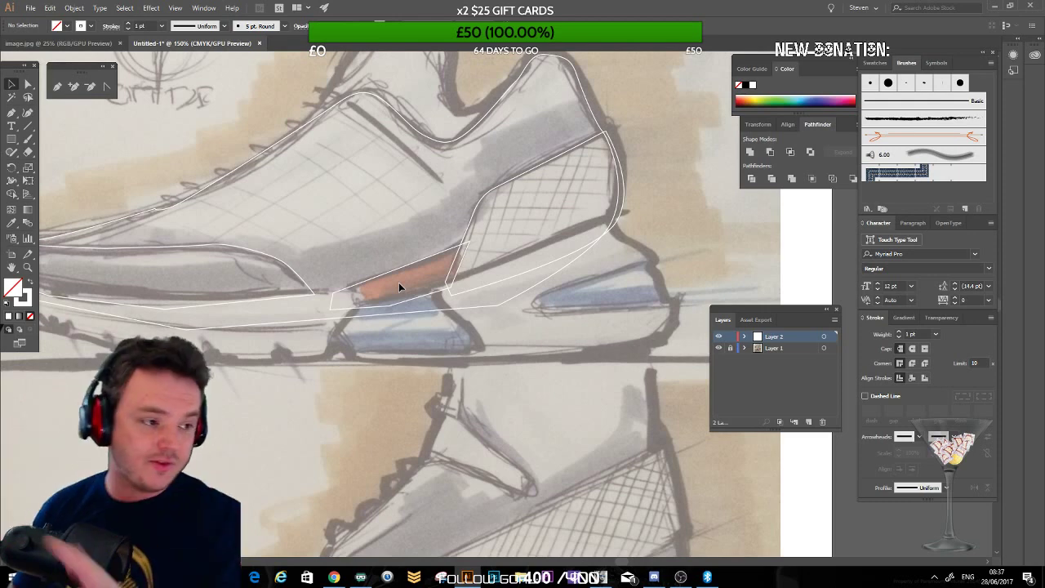
{"action": "left_click", "coordinate": [12, 85]}
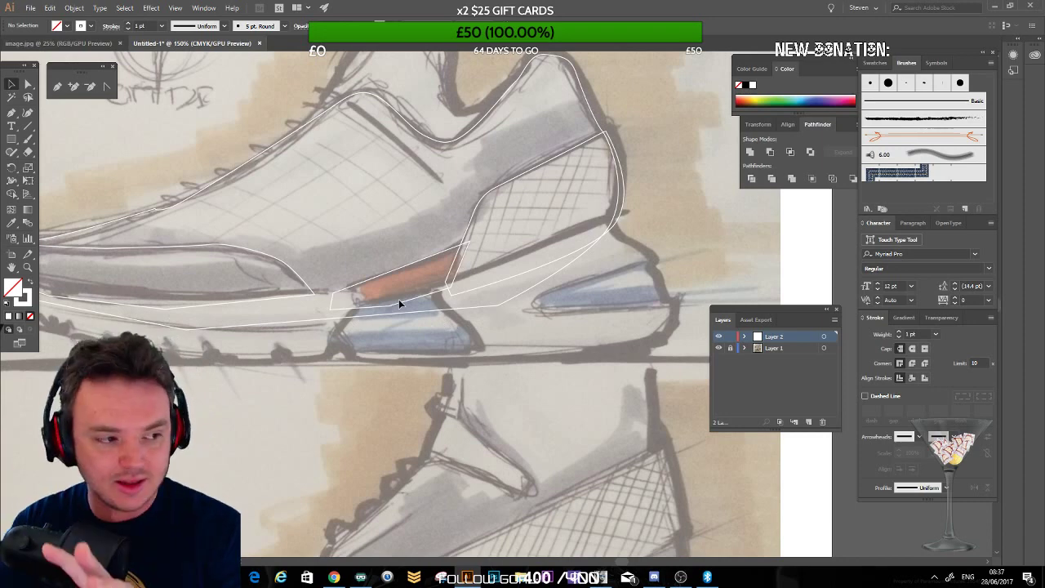
{"action": "left_click_drag", "start_coordinate": [335, 115], "coordinate": [332, 183]}
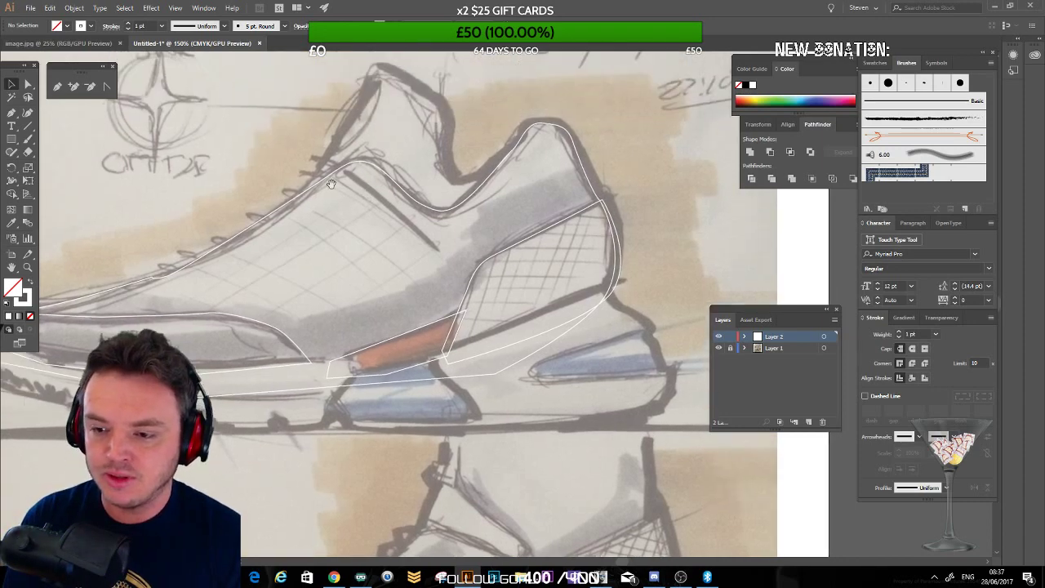
{"action": "left_click", "coordinate": [55, 86]}
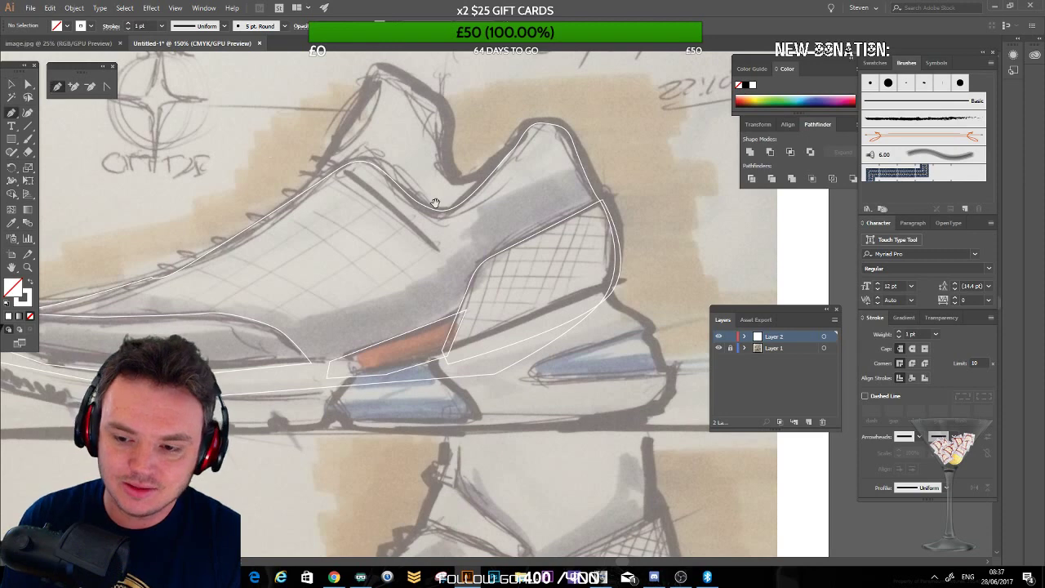
{"action": "left_click_drag", "start_coordinate": [435, 204], "coordinate": [486, 172]}
{"action": "mouse_move", "coordinate": [260, 227]}
{"action": "left_mouse_down"}
{"action": "mouse_move", "coordinate": [424, 129]}
{"action": "mouse_move", "coordinate": [367, 149]}
{"action": "mouse_move", "coordinate": [419, 109]}
{"action": "mouse_move", "coordinate": [383, 188]}
{"action": "mouse_move", "coordinate": [384, 167]}
{"action": "mouse_move", "coordinate": [372, 168]}
{"action": "mouse_move", "coordinate": [405, 123]}
{"action": "mouse_move", "coordinate": [473, 172]}
{"action": "mouse_move", "coordinate": [441, 153]}
{"action": "mouse_move", "coordinate": [455, 161]}
{"action": "mouse_move", "coordinate": [453, 208]}
{"action": "mouse_move", "coordinate": [472, 233]}
{"action": "mouse_move", "coordinate": [530, 220]}
{"action": "mouse_move", "coordinate": [182, 335]}
{"action": "left_mouse_up"}
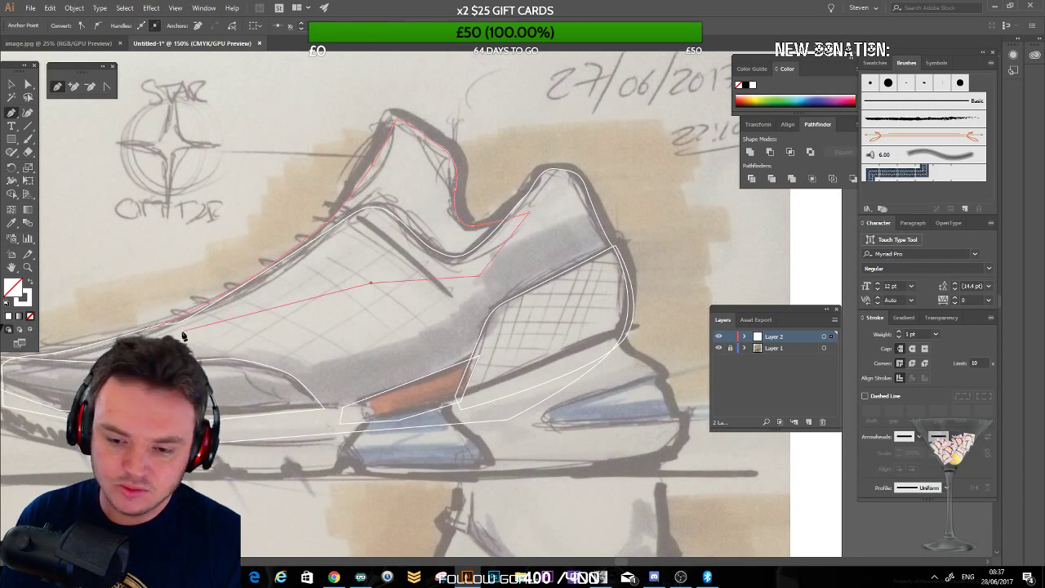
{"action": "left_click", "coordinate": [12, 84]}
{"action": "left_click", "coordinate": [250, 189]}
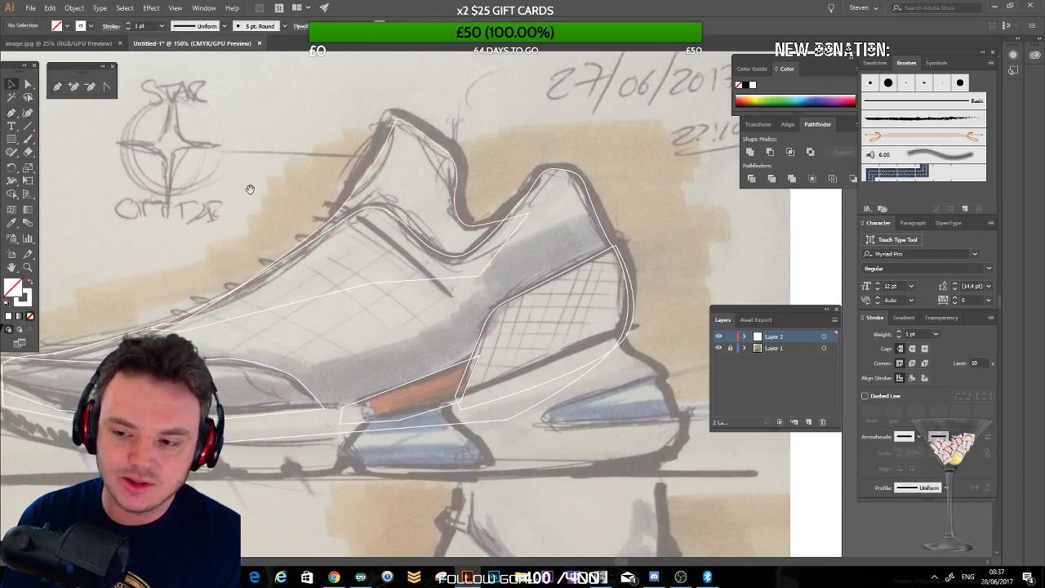
Step: Fill the tongue and inner collar shape with the red swatch and deselect it
{"action": "left_click_drag", "start_coordinate": [250, 189], "coordinate": [243, 136]}
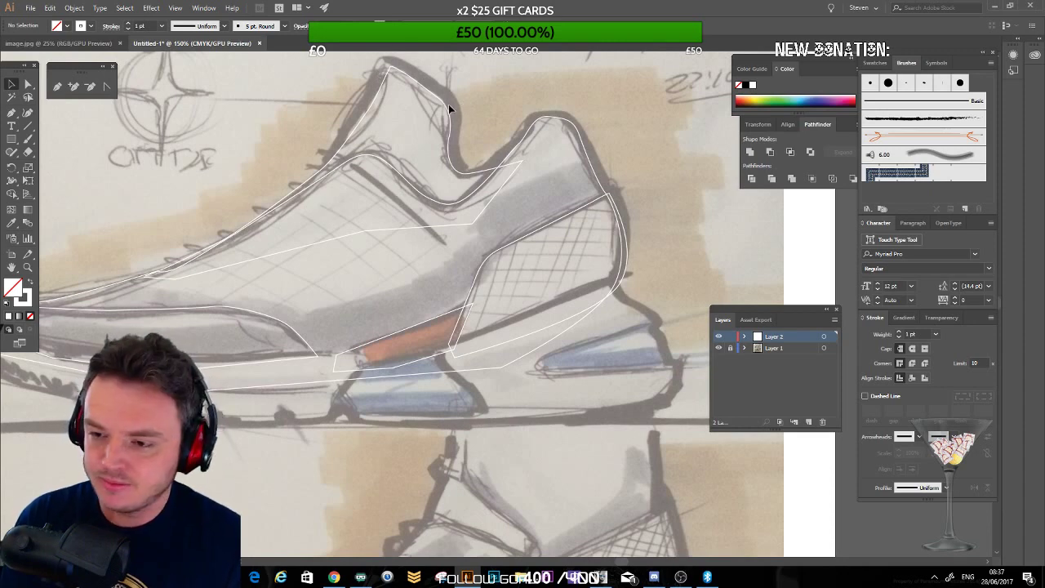
{"action": "left_click", "coordinate": [448, 105]}
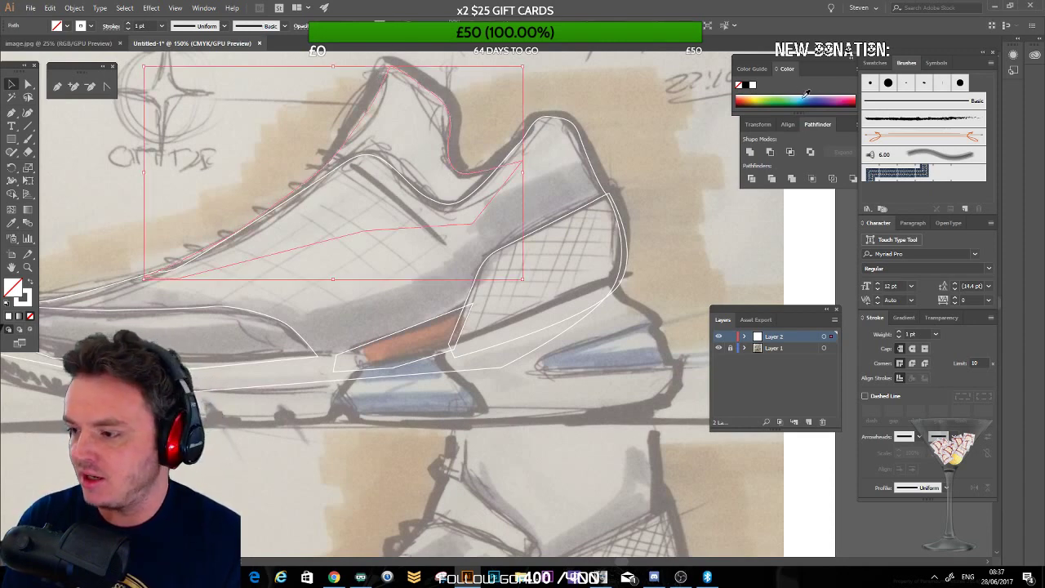
{"action": "left_click", "coordinate": [876, 63]}
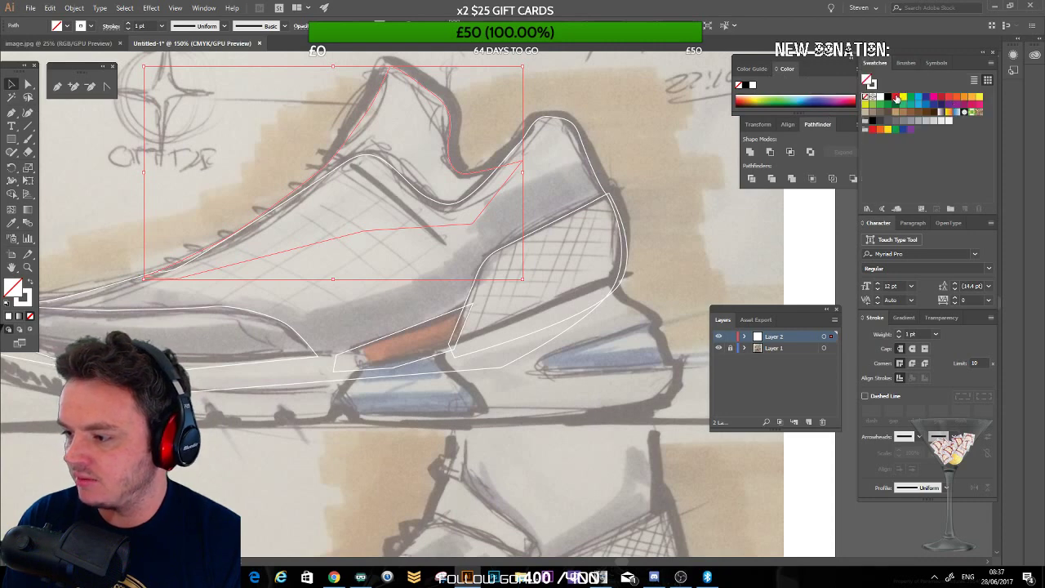
{"action": "left_click", "coordinate": [896, 97]}
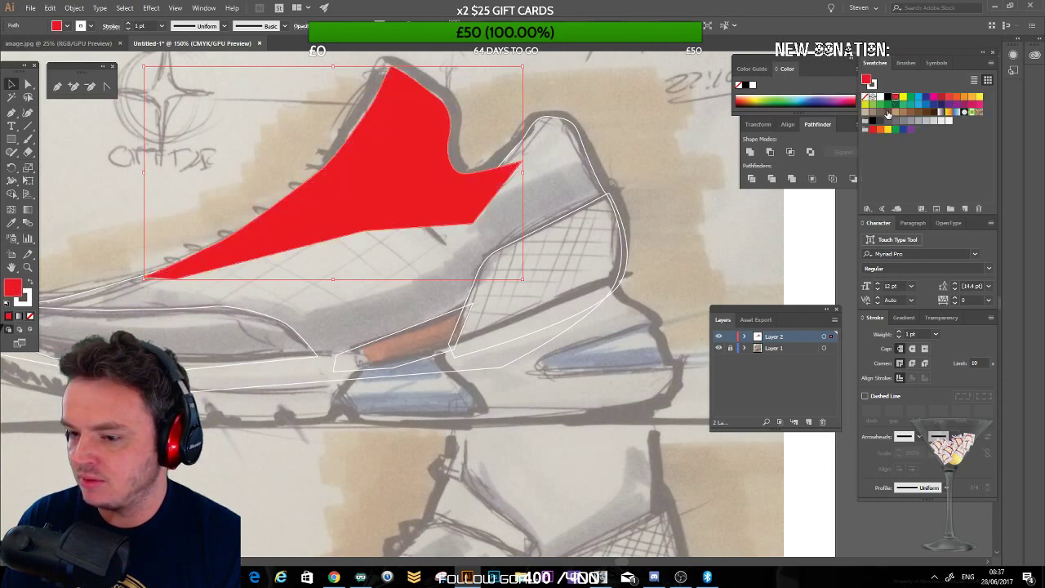
{"action": "left_click", "coordinate": [643, 147]}
Step: Fill the main upper shape with black and deselect it
{"action": "left_click", "coordinate": [523, 154]}
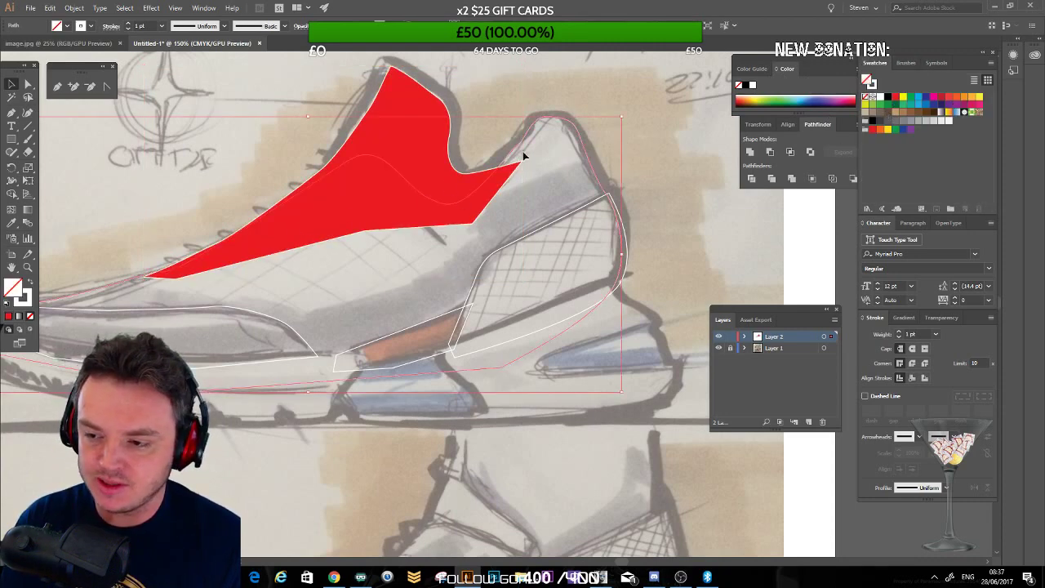
{"action": "left_click", "coordinate": [889, 99]}
{"action": "left_click", "coordinate": [723, 183]}
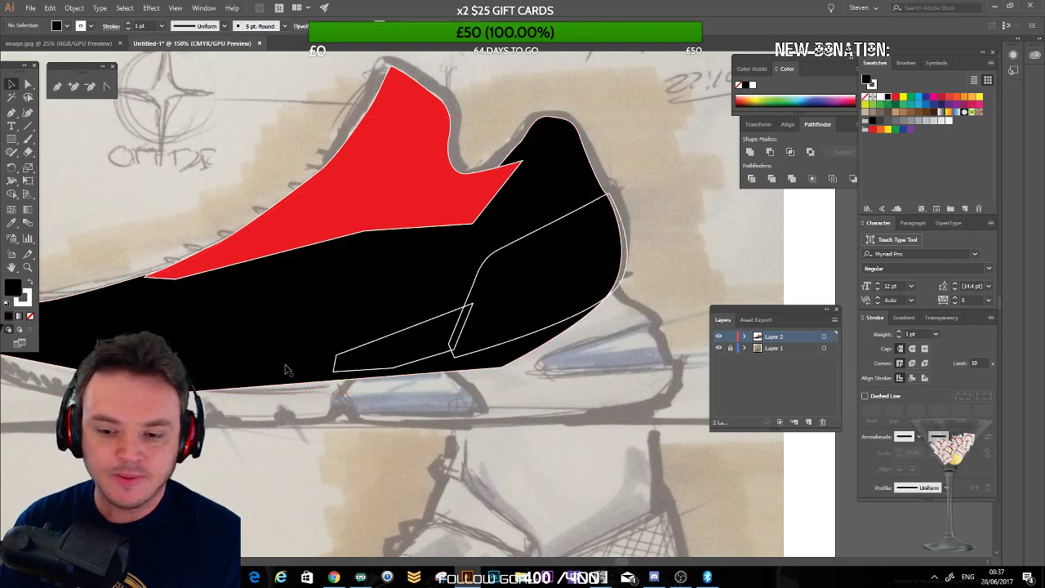
Step: Send the red tongue and collar shape behind the black upper and deselect it
{"action": "left_click", "coordinate": [365, 206]}
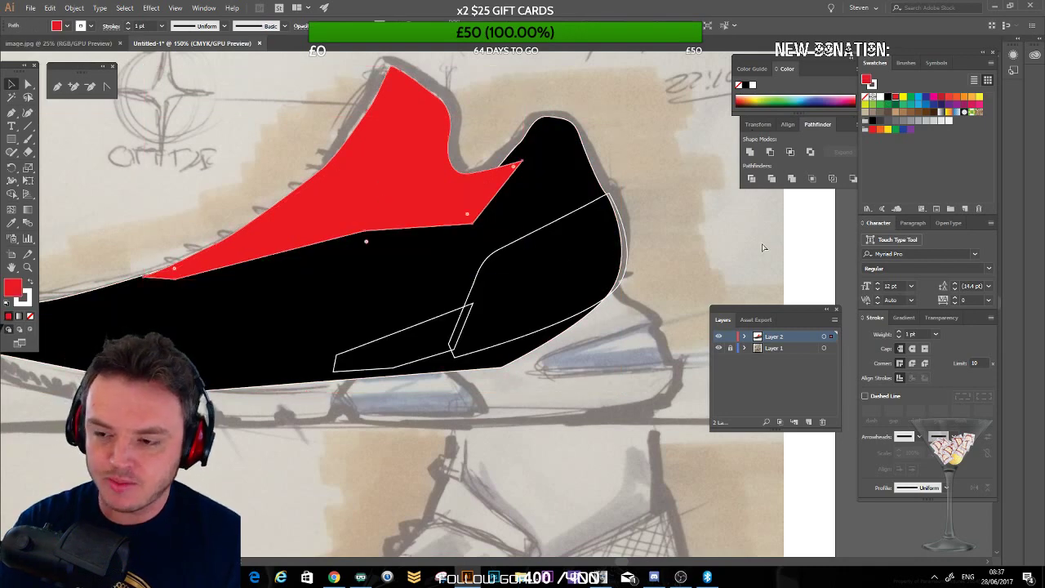
{"action": "key", "text": "ctrl+shift+bracketleft"}
{"action": "left_click", "coordinate": [671, 245]}
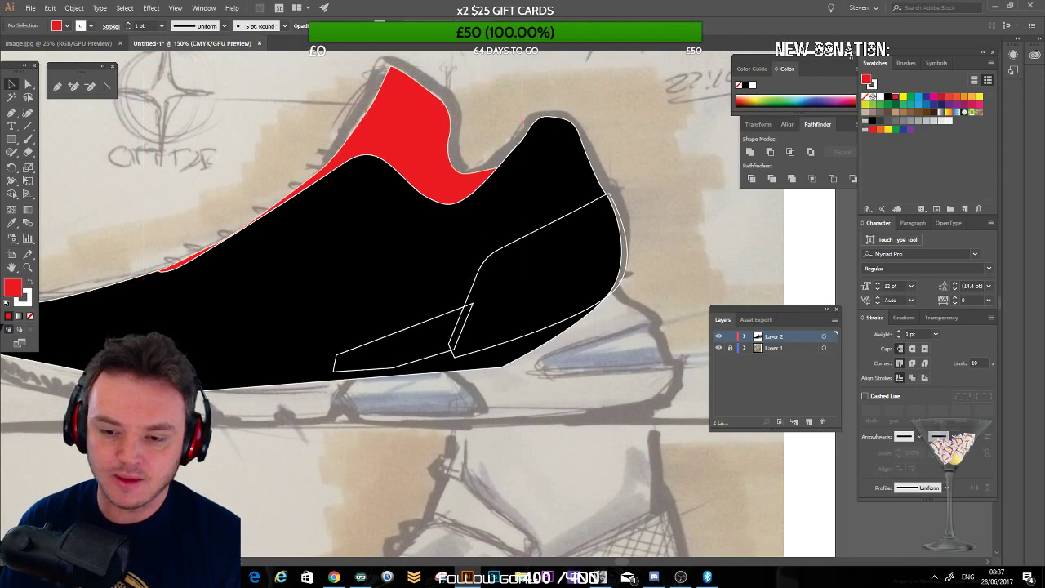
Step: Fill the accent panel above the midsole with the red sampled from the tongue and collar shape
{"action": "left_click", "coordinate": [462, 321]}
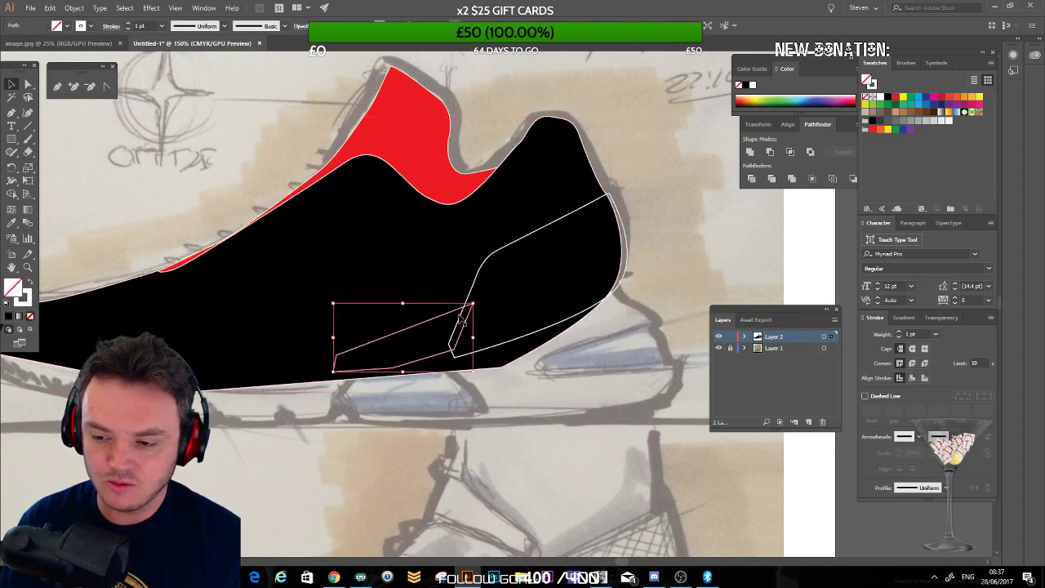
{"action": "left_click", "coordinate": [948, 99]}
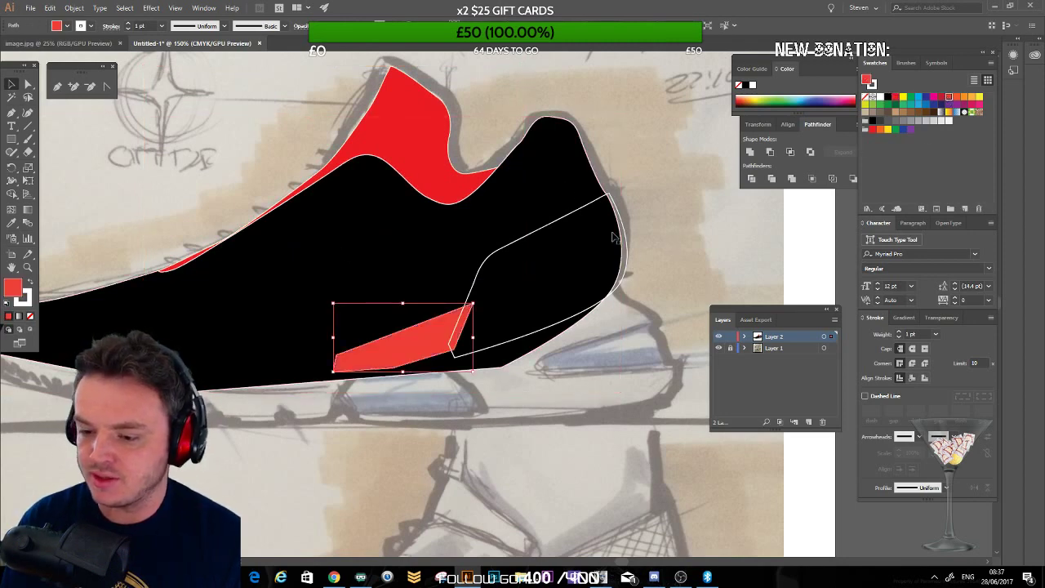
{"action": "key", "text": "i"}
{"action": "left_click", "coordinate": [412, 135]}
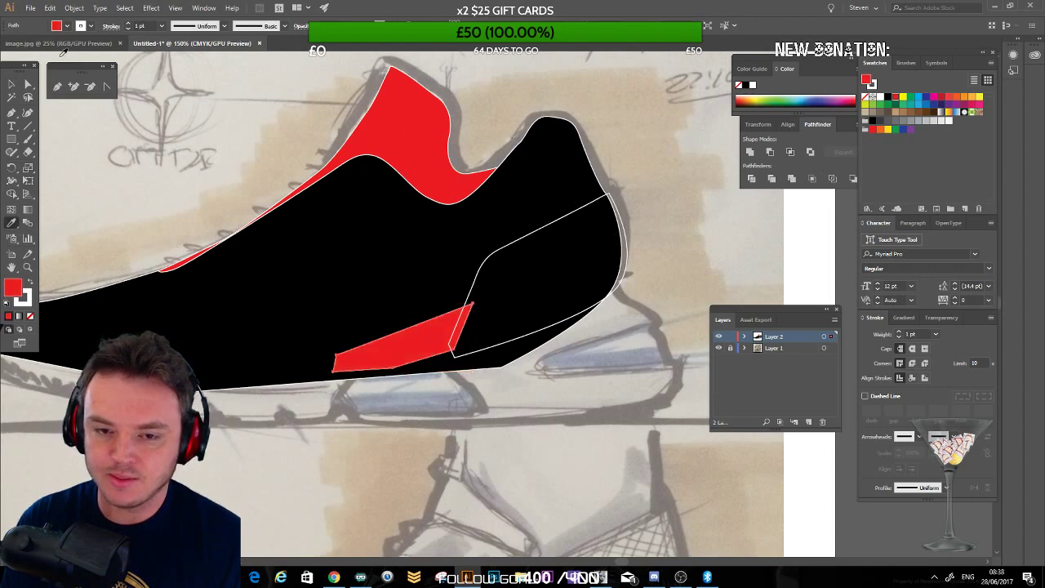
Step: Fill the unfilled heel panel with the dark grey swatch and deselect it
{"action": "key", "text": "v"}
{"action": "left_click", "coordinate": [484, 282]}
{"action": "left_click", "coordinate": [487, 261]}
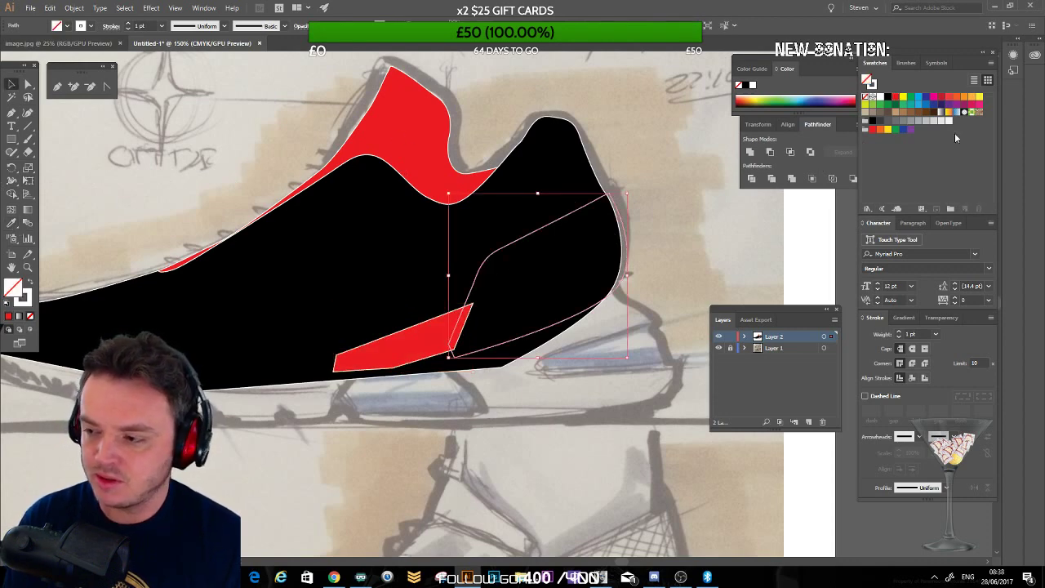
{"action": "left_click", "coordinate": [882, 121]}
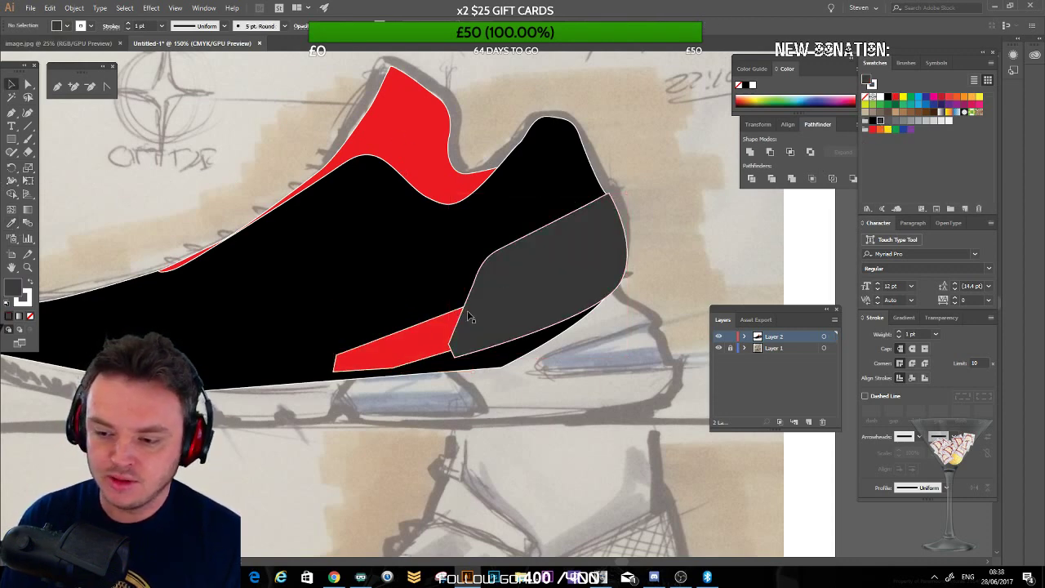
{"action": "left_click", "coordinate": [425, 333]}
{"action": "left_click", "coordinate": [660, 230]}
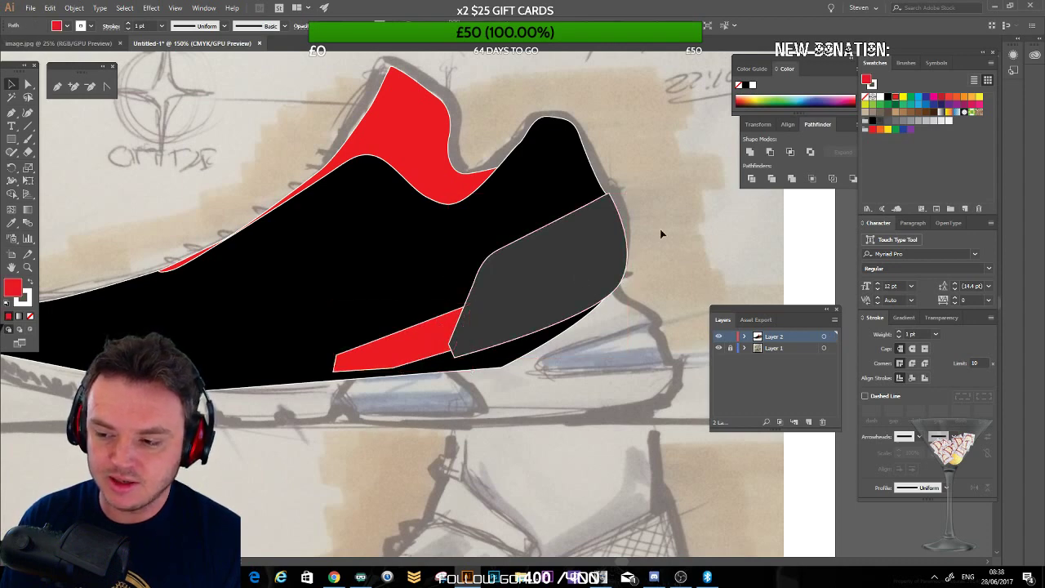
Step: Fill the toe panel with the dark grey sampled from the heel panel and deselect it
{"action": "left_click_drag", "start_coordinate": [130, 268], "coordinate": [392, 198]}
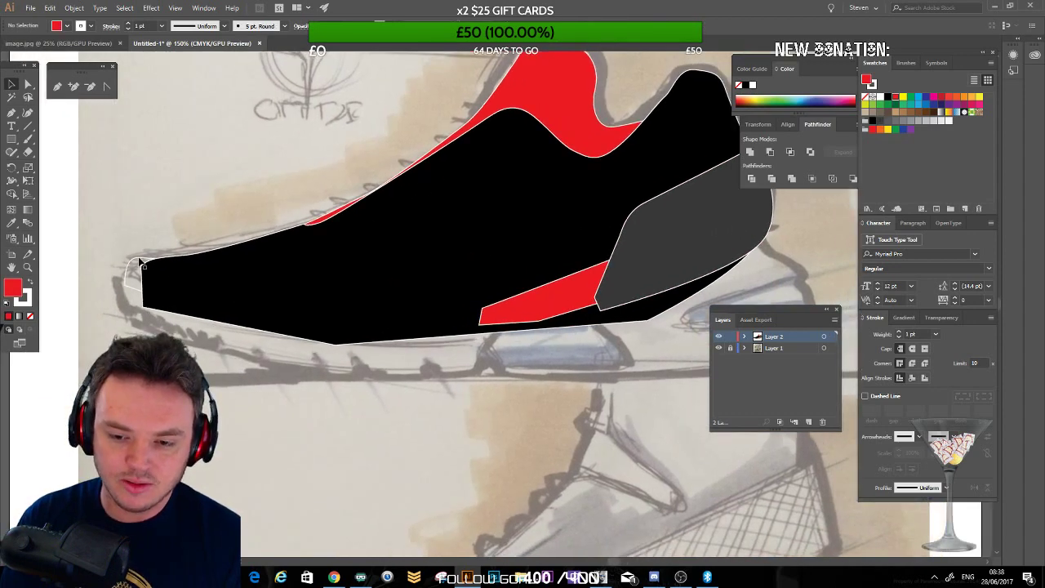
{"action": "left_click", "coordinate": [138, 261]}
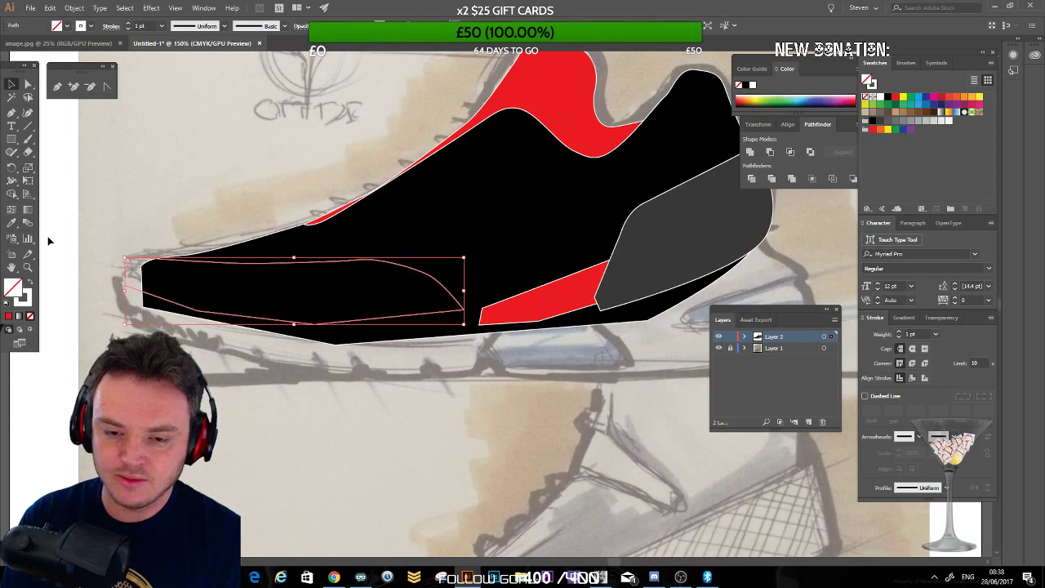
{"action": "left_click", "coordinate": [11, 224]}
{"action": "left_click", "coordinate": [645, 285]}
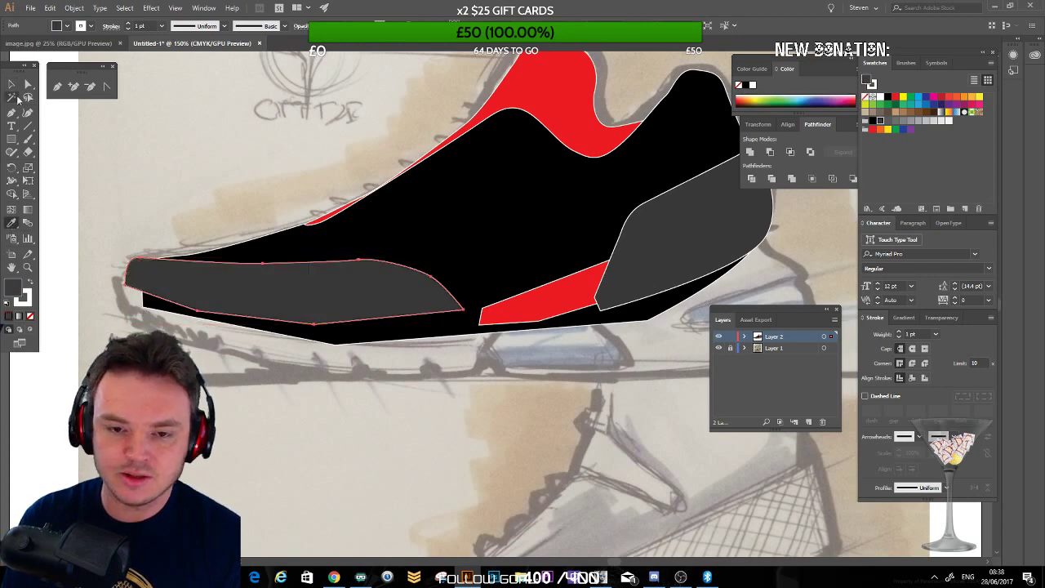
{"action": "left_click", "coordinate": [12, 85]}
{"action": "left_click", "coordinate": [46, 141]}
Step: Select all the traced shoe shapes, set their fill to None so the sketch shows through, and deselect them
{"action": "left_click_drag", "start_coordinate": [592, 216], "coordinate": [497, 251]}
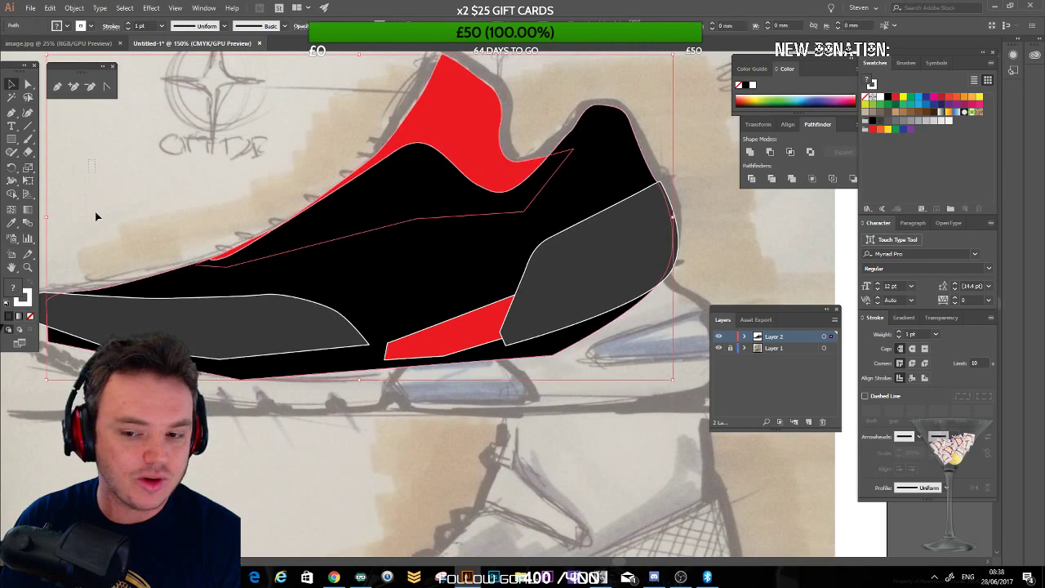
{"action": "left_click_drag", "start_coordinate": [237, 159], "coordinate": [512, 424]}
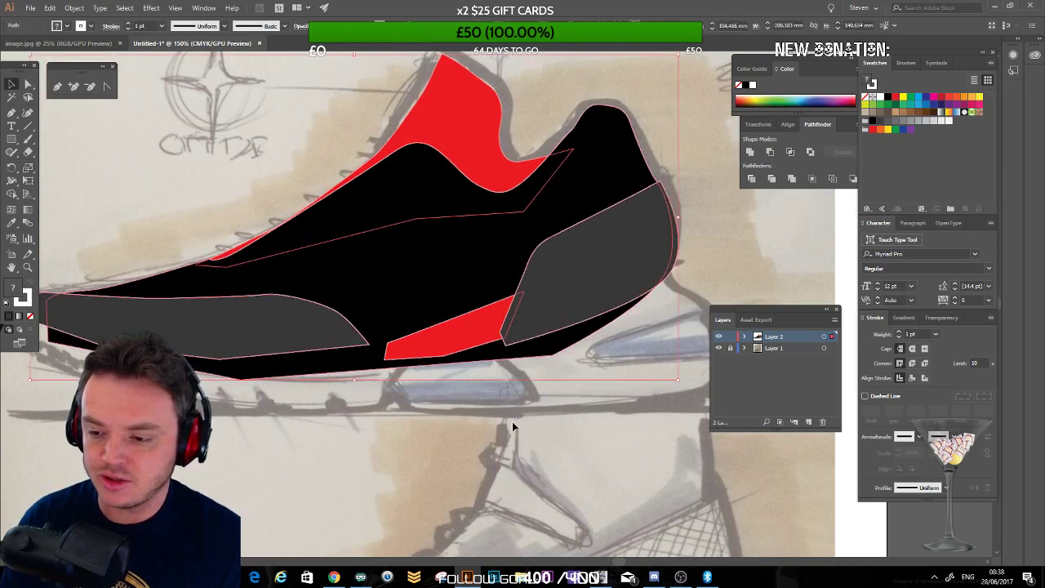
{"action": "left_click", "coordinate": [30, 316]}
{"action": "left_click", "coordinate": [147, 286]}
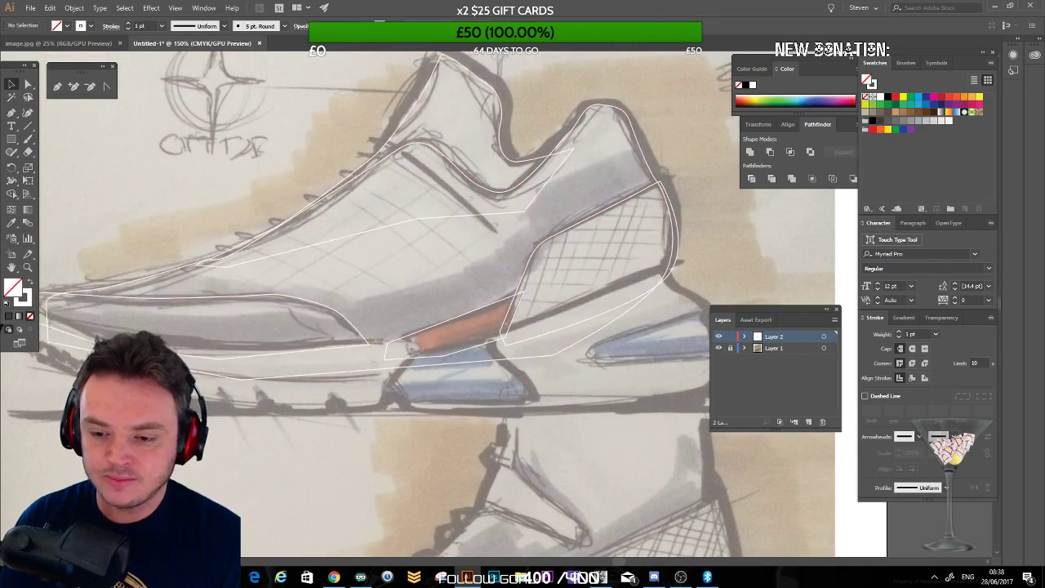
{"action": "left_click", "coordinate": [244, 299]}
{"action": "left_click", "coordinate": [187, 170]}
{"action": "left_click_drag", "start_coordinate": [311, 278], "coordinate": [421, 210]}
{"action": "left_click", "coordinate": [406, 235]}
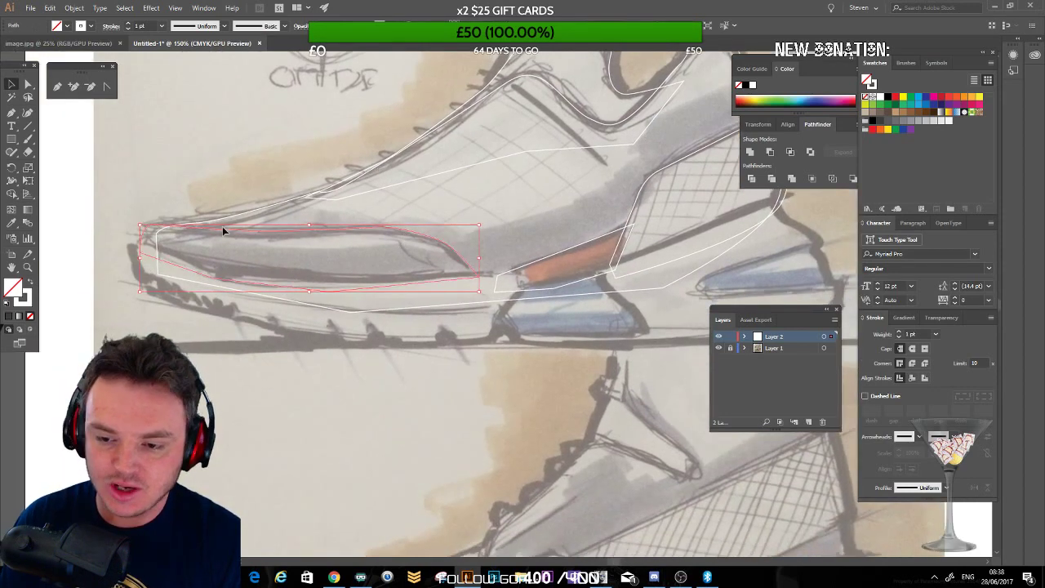
{"action": "left_click", "coordinate": [28, 84]}
{"action": "left_click", "coordinate": [10, 85]}
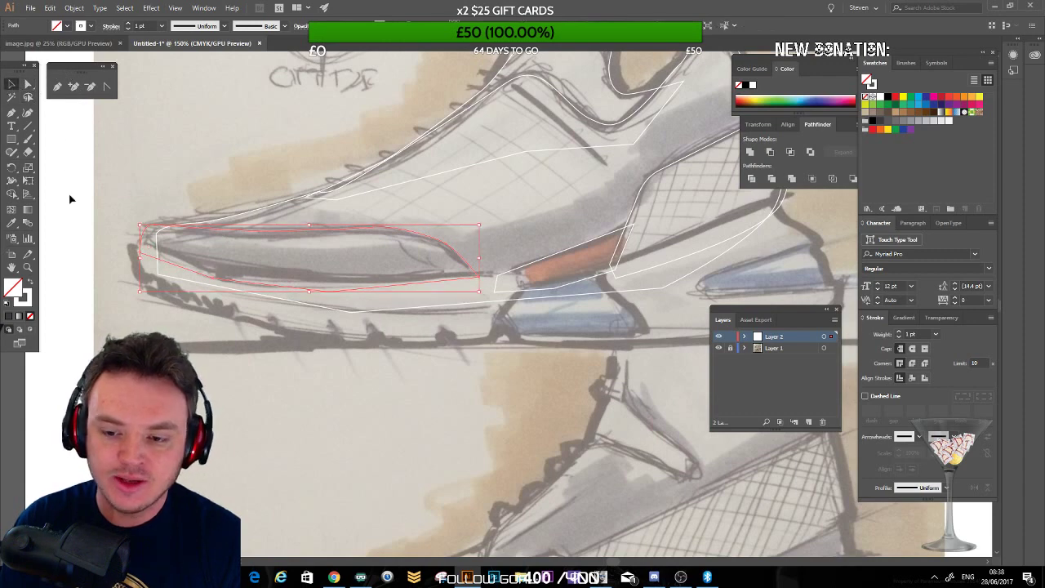
{"action": "left_click", "coordinate": [358, 401]}
{"action": "scroll", "coordinate": [351, 378], "scroll_direction": "down", "scroll_amount": 3}
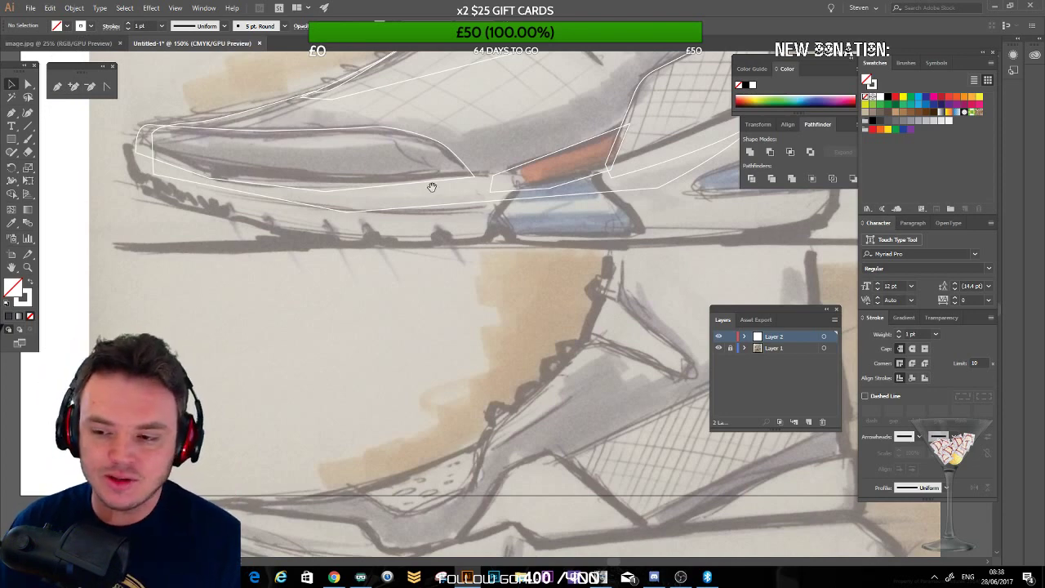
{"action": "left_click_drag", "start_coordinate": [432, 187], "coordinate": [362, 275]}
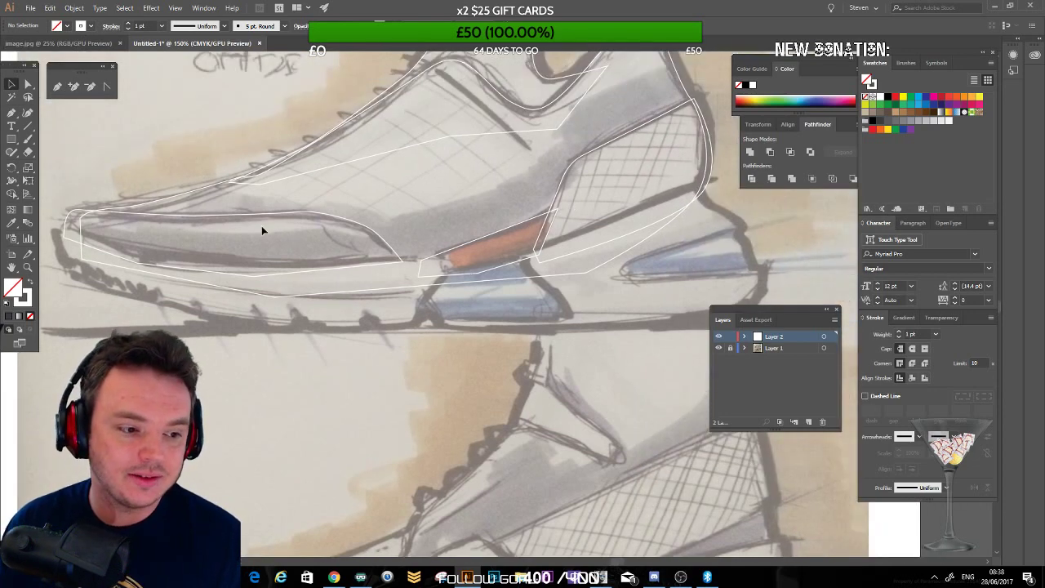
{"action": "left_click_drag", "start_coordinate": [308, 230], "coordinate": [316, 188]}
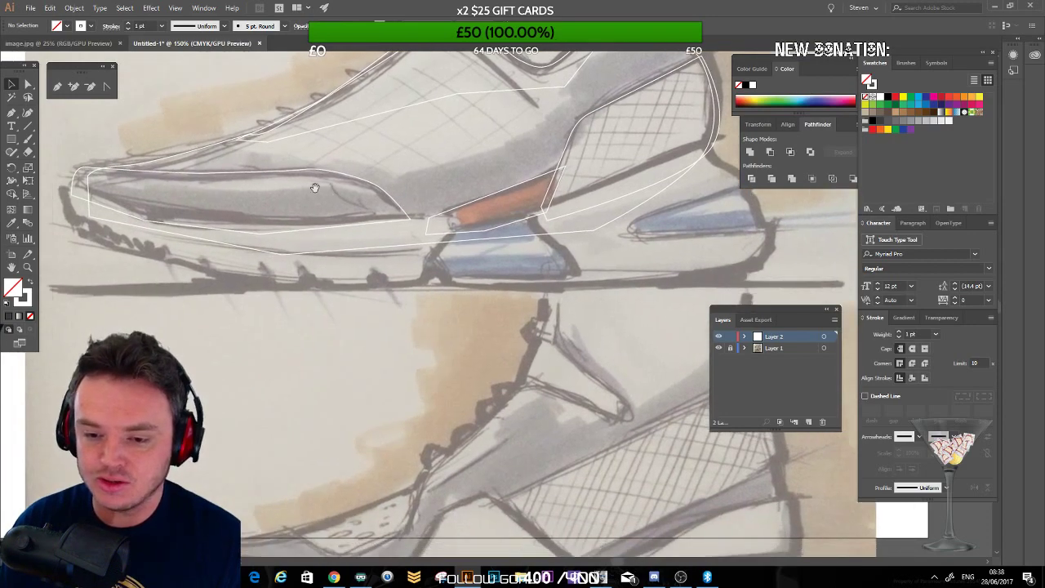
{"action": "left_click_drag", "start_coordinate": [166, 136], "coordinate": [208, 166]}
Step: Trace the heel section of the midsole as a closed Pen path that notches around the rear blue insert, and deselect it
{"action": "left_click_drag", "start_coordinate": [550, 202], "coordinate": [308, 311]}
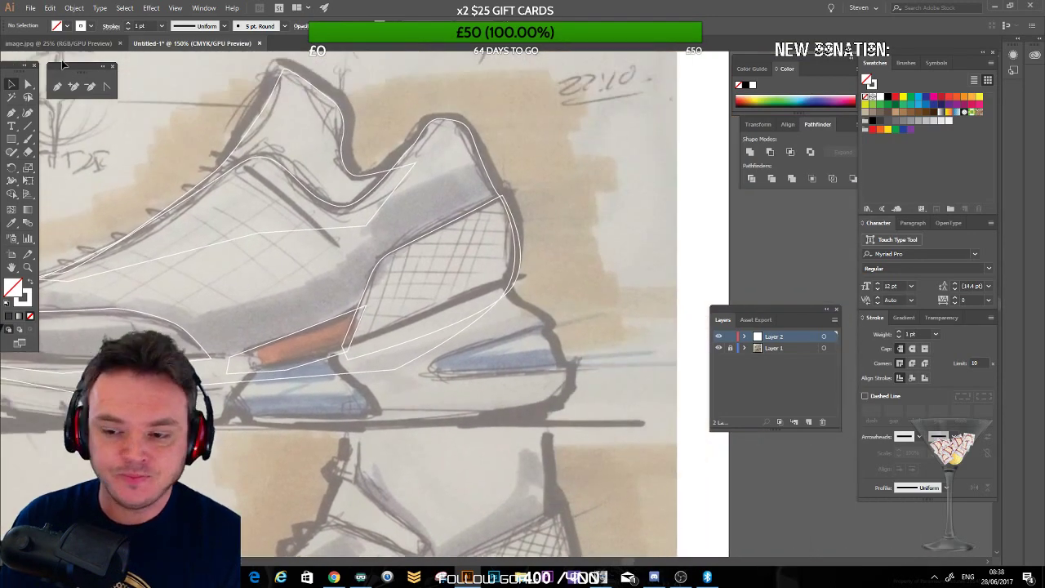
{"action": "left_click", "coordinate": [58, 86]}
{"action": "scroll", "coordinate": [561, 208], "scroll_direction": "down", "scroll_amount": 3}
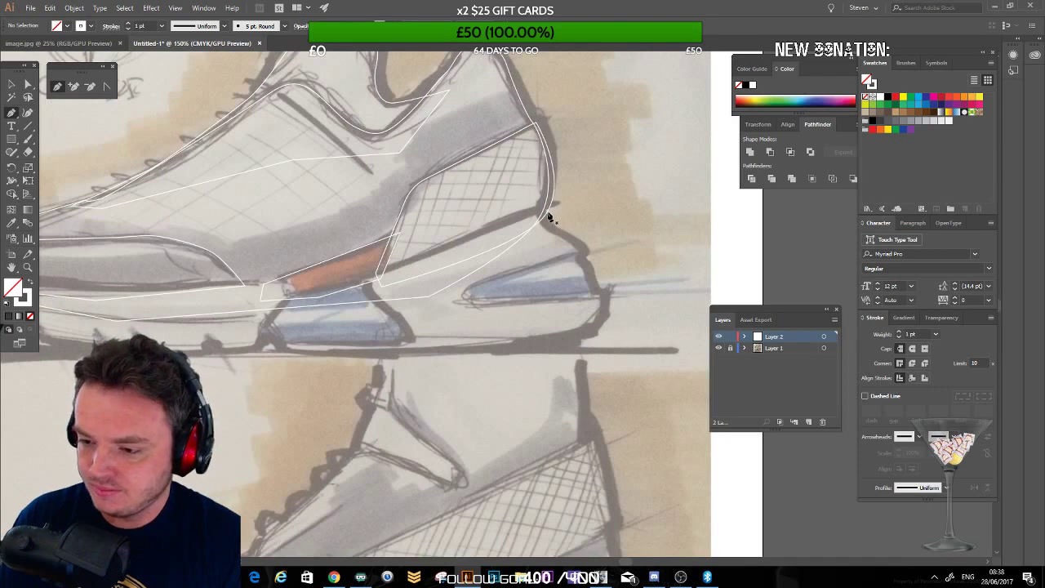
{"action": "left_click_drag", "start_coordinate": [479, 237], "coordinate": [473, 236]}
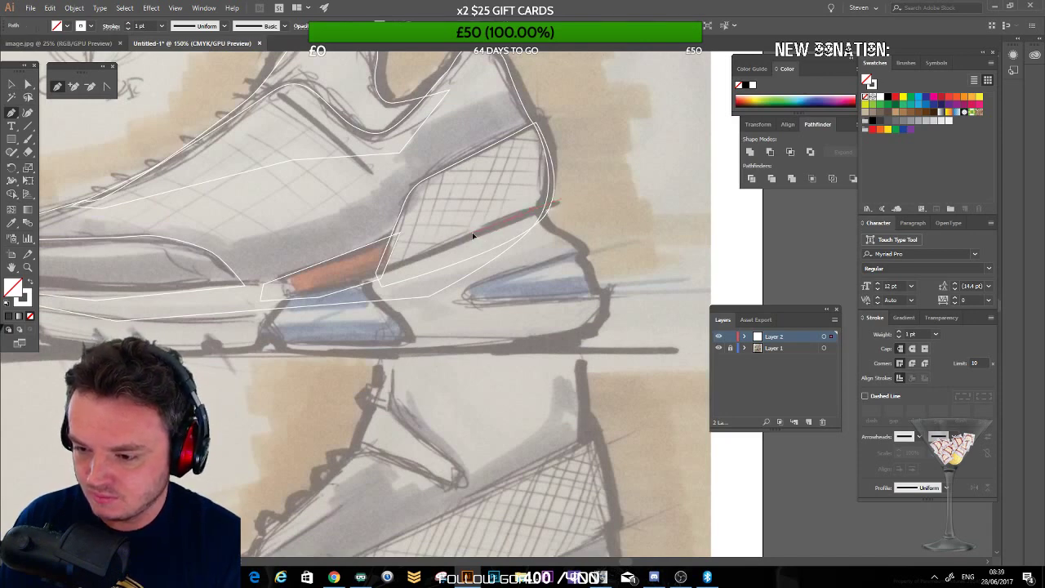
{"action": "left_click", "coordinate": [377, 274]}
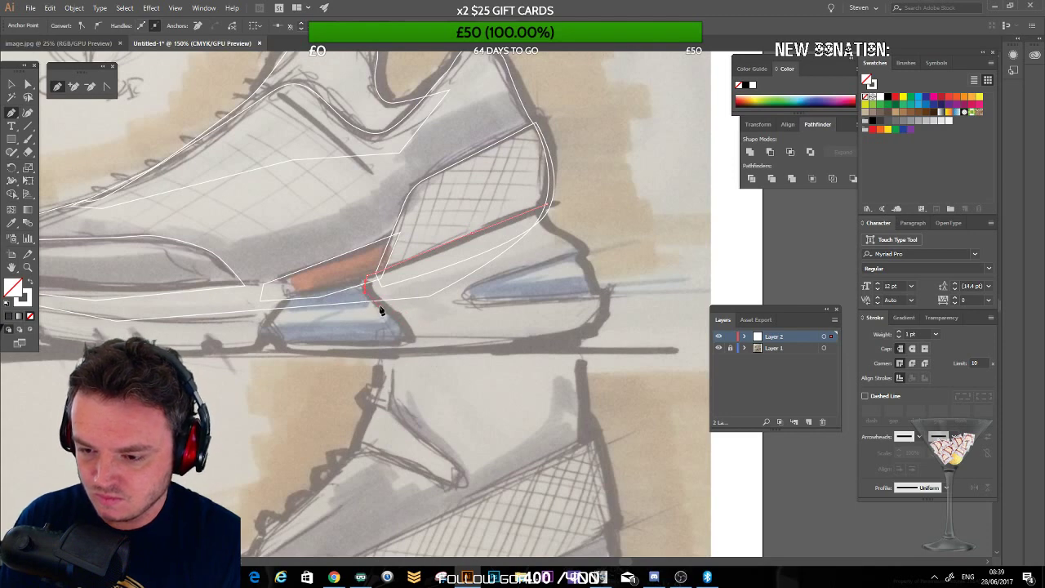
{"action": "left_click_drag", "start_coordinate": [410, 343], "coordinate": [554, 353]}
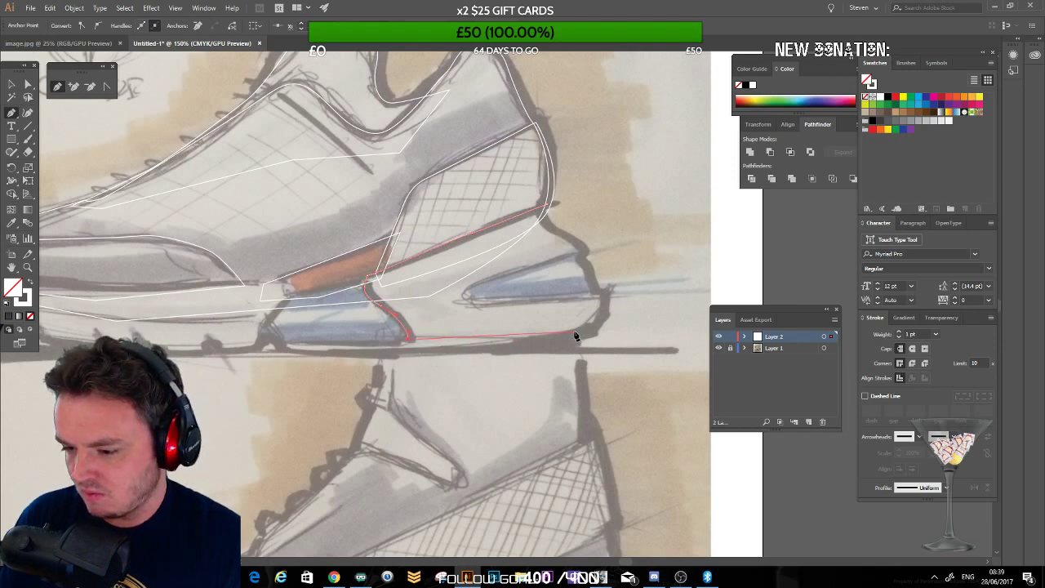
{"action": "mouse_move", "coordinate": [473, 304]}
{"action": "left_mouse_down"}
{"action": "mouse_move", "coordinate": [476, 286]}
{"action": "mouse_move", "coordinate": [585, 256]}
{"action": "mouse_move", "coordinate": [548, 227]}
{"action": "left_mouse_up"}
{"action": "left_click", "coordinate": [471, 288]}
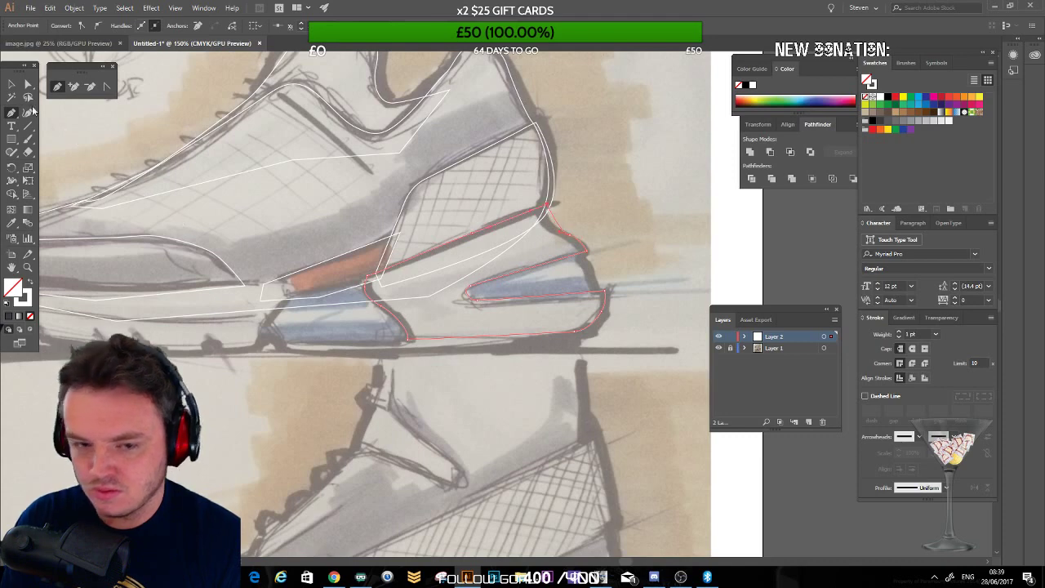
{"action": "left_click", "coordinate": [29, 84]}
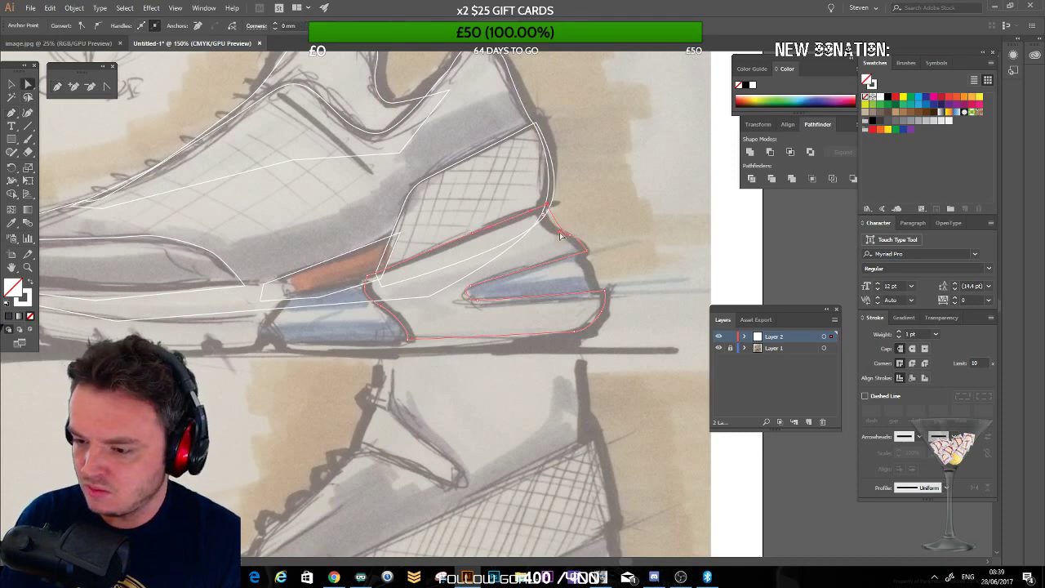
{"action": "left_click", "coordinate": [597, 240]}
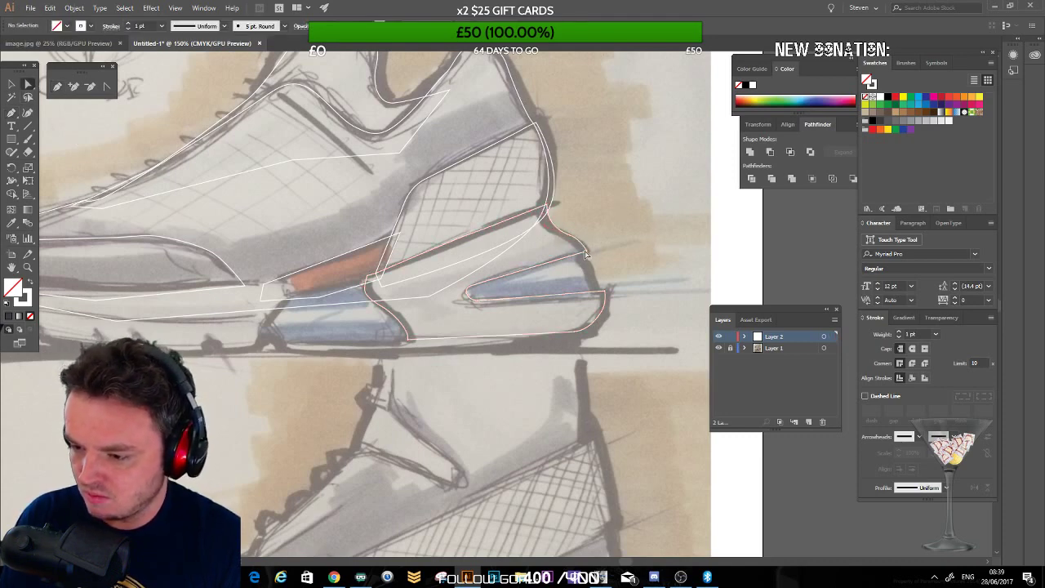
{"action": "left_click", "coordinate": [604, 304]}
{"action": "left_click", "coordinate": [628, 271]}
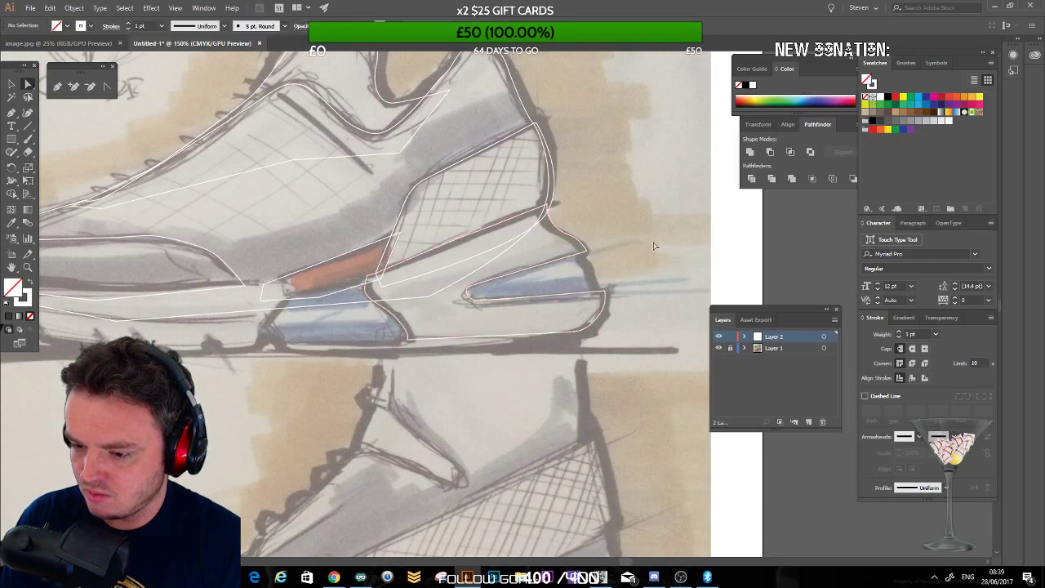
Step: Trace a closed Pen path spanning both blue midsole inserts, from the midfoot insert's front edge to the heel, and deselect it
{"action": "left_click_drag", "start_coordinate": [276, 274], "coordinate": [376, 252]}
{"action": "left_click", "coordinate": [58, 88]}
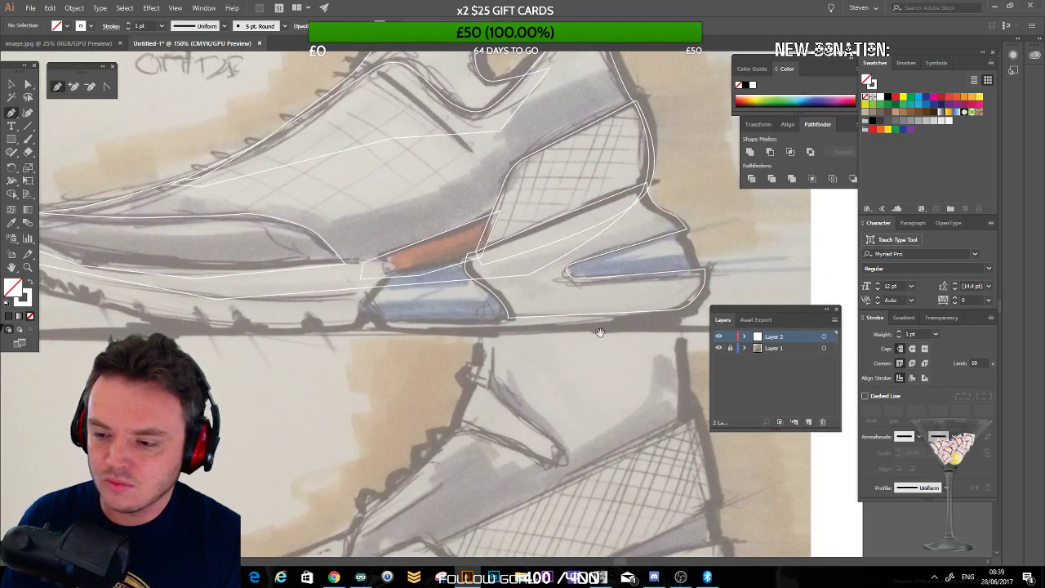
{"action": "left_click_drag", "start_coordinate": [600, 333], "coordinate": [563, 316]}
{"action": "left_click", "coordinate": [322, 290]}
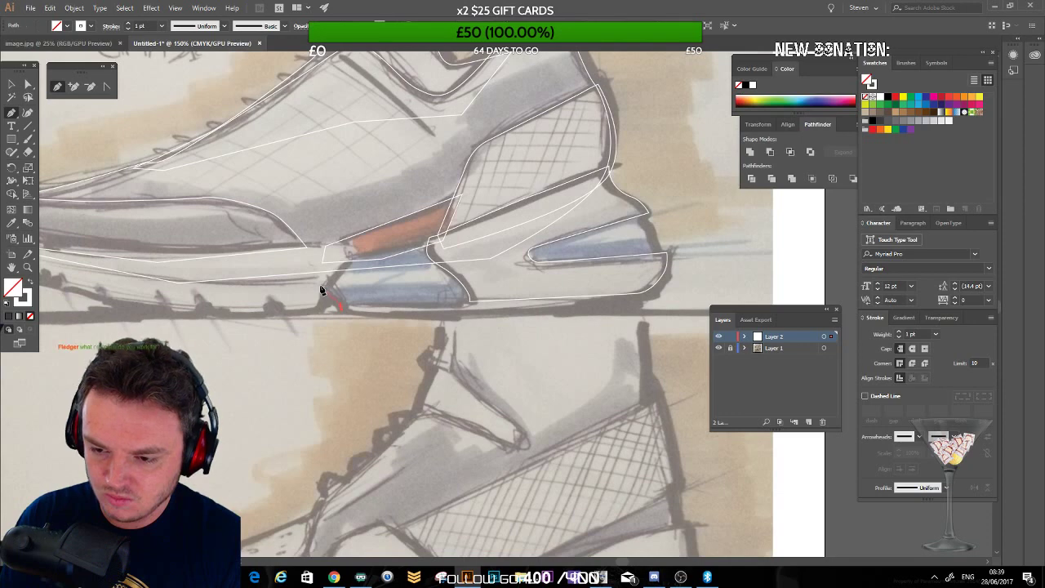
{"action": "left_click", "coordinate": [347, 259]}
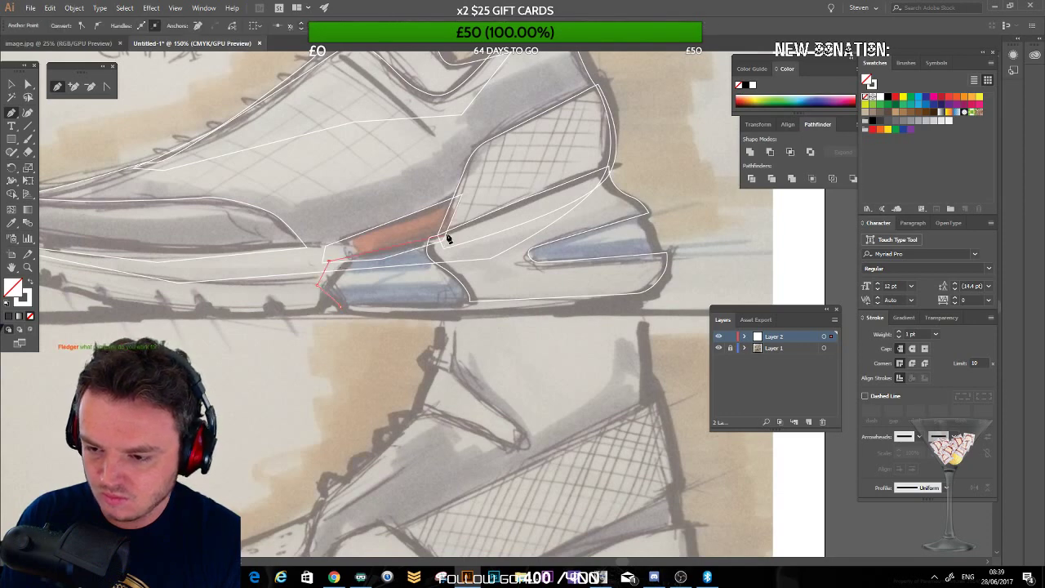
{"action": "left_click", "coordinate": [640, 211]}
{"action": "left_click_drag", "start_coordinate": [665, 256], "coordinate": [658, 275]}
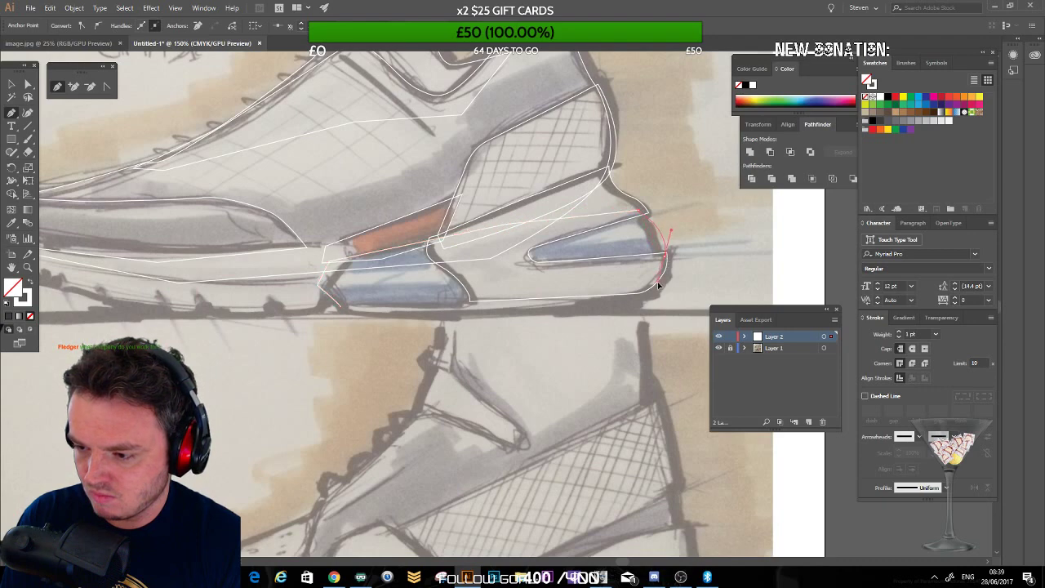
{"action": "left_click", "coordinate": [658, 285]}
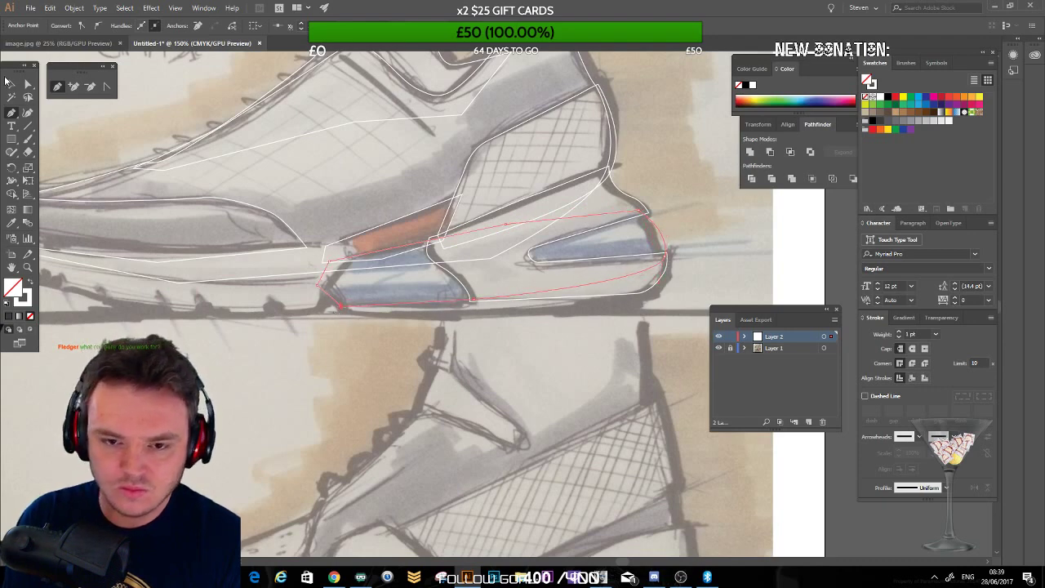
{"action": "left_click", "coordinate": [28, 84]}
{"action": "left_click", "coordinate": [93, 172]}
{"action": "left_click_drag", "start_coordinate": [266, 338], "coordinate": [264, 320]}
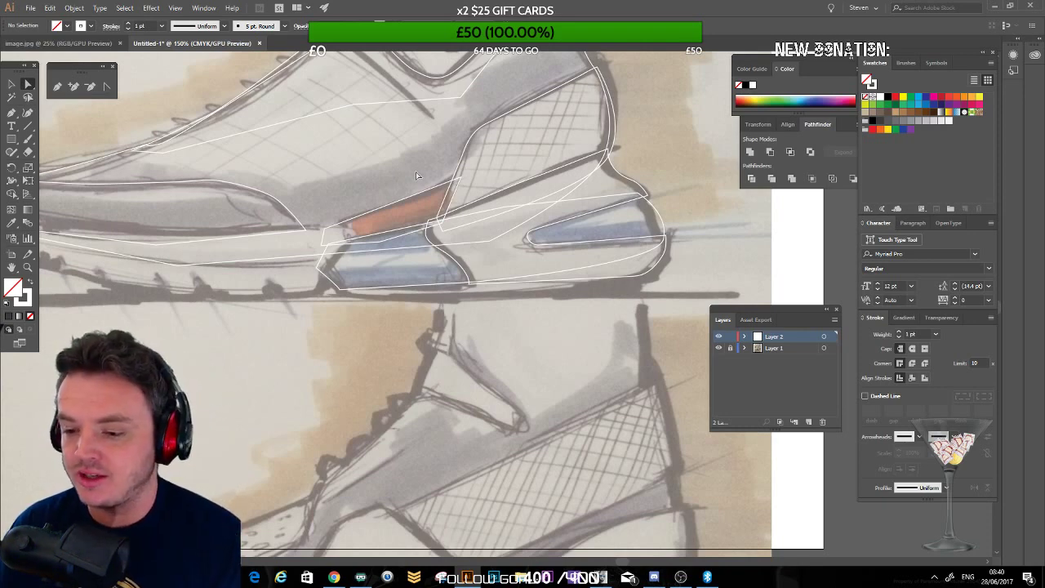
Step: Adjust the rear anchor points of the shape spanning the blue inserts to follow the sketched heel edge, and deselect it
{"action": "left_click", "coordinate": [633, 194]}
{"action": "left_click_drag", "start_coordinate": [638, 194], "coordinate": [640, 190]}
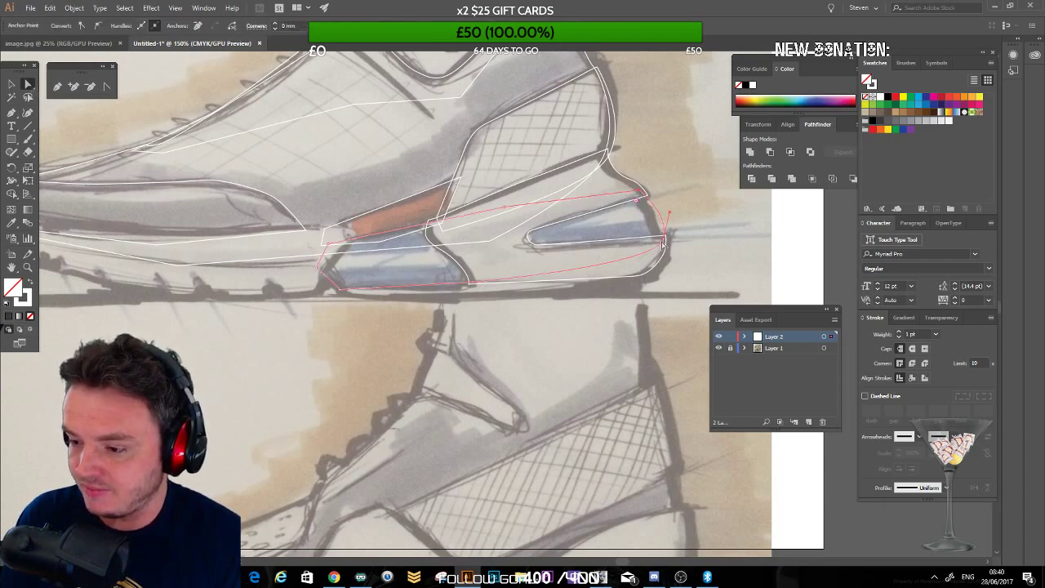
{"action": "left_click_drag", "start_coordinate": [665, 234], "coordinate": [661, 238]}
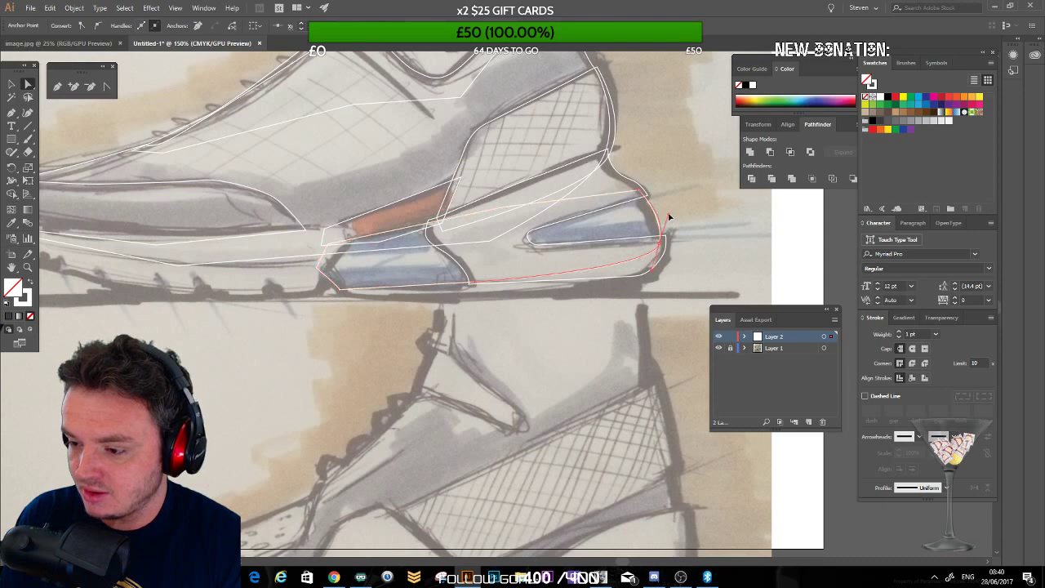
{"action": "left_click", "coordinate": [741, 293]}
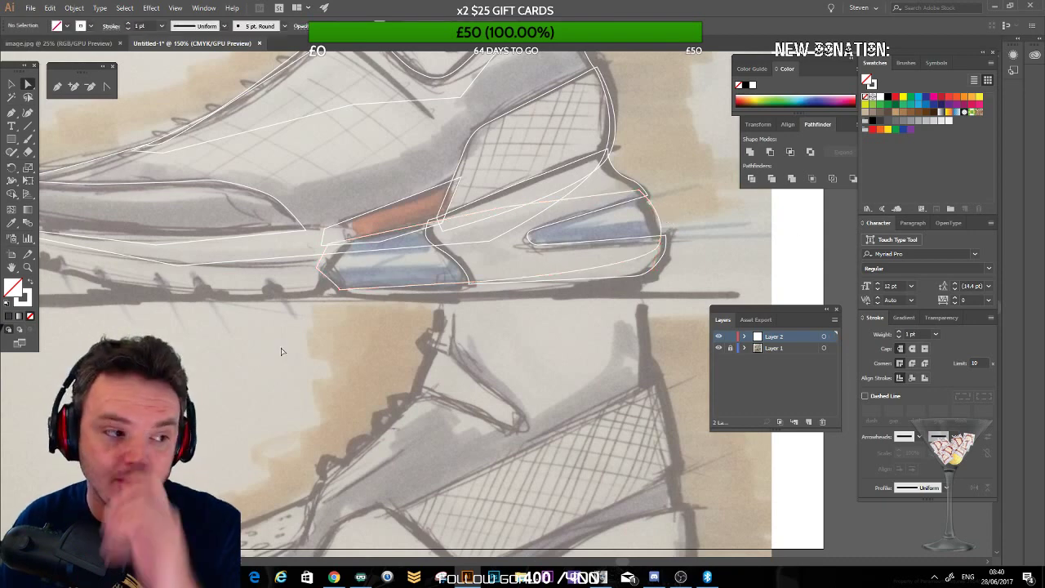
Step: Trace the forefoot midsole as a closed Pen path from the toe tip to the midfoot insert and back along the outsole, and deselect it
{"action": "left_click_drag", "start_coordinate": [408, 221], "coordinate": [612, 216]}
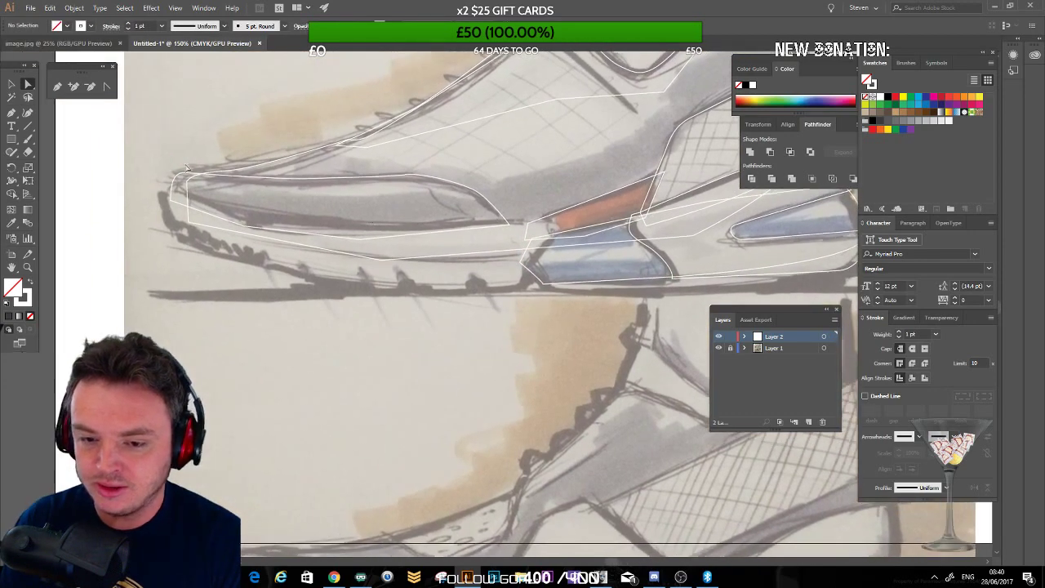
{"action": "left_click", "coordinate": [57, 89]}
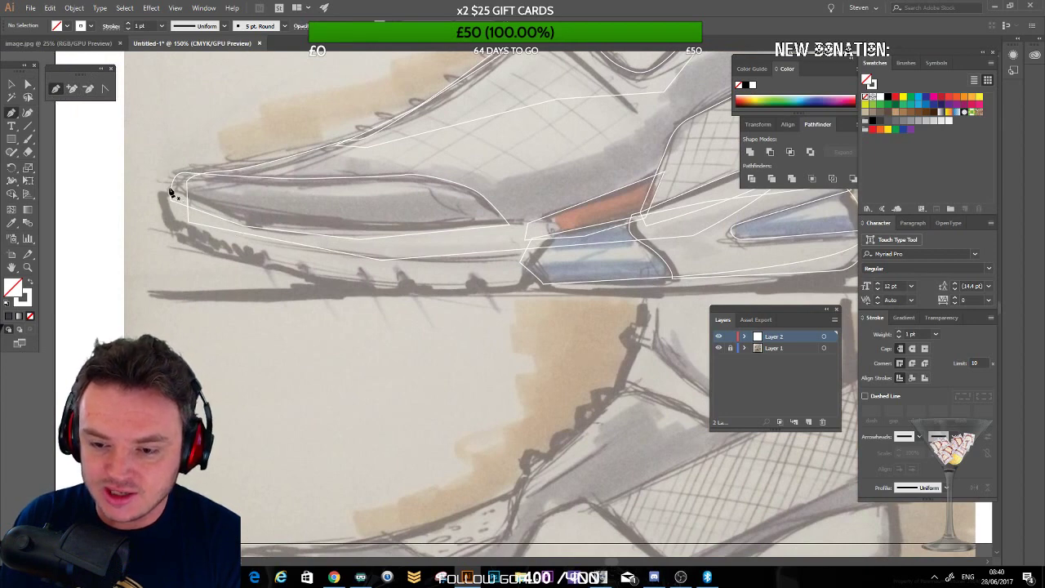
{"action": "left_click", "coordinate": [200, 204]}
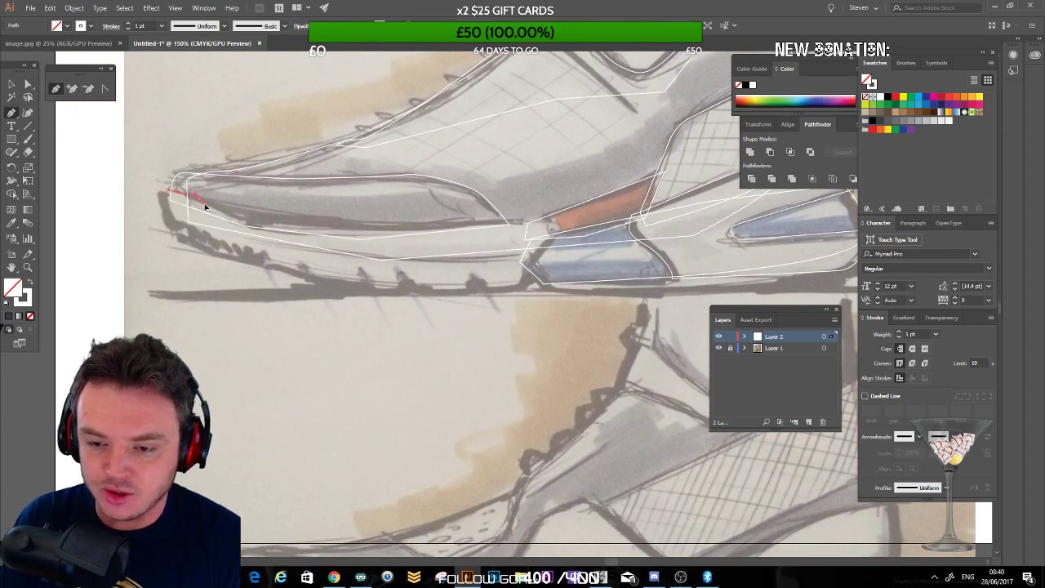
{"action": "left_click", "coordinate": [255, 229]}
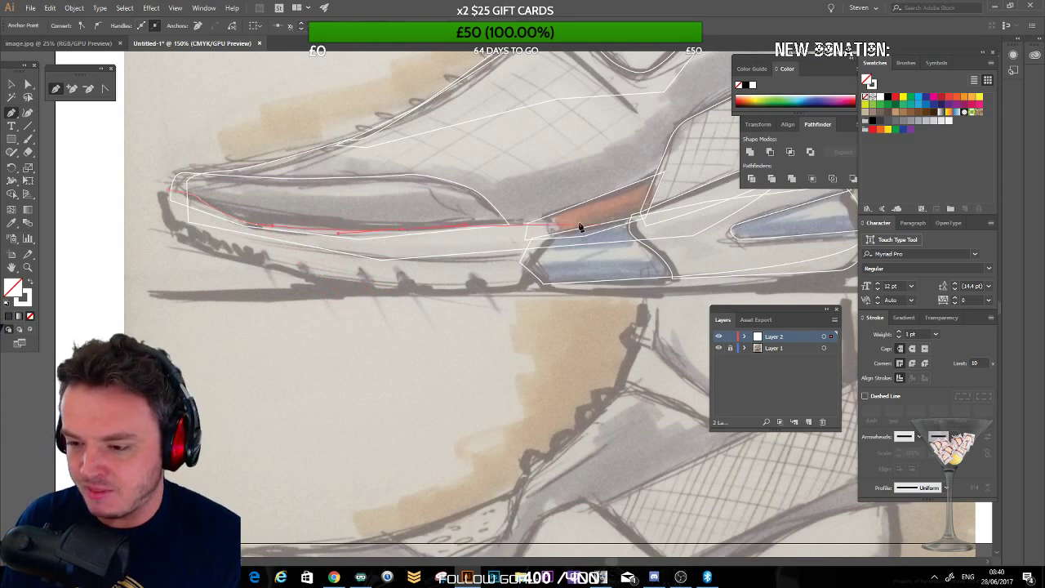
{"action": "left_click_drag", "start_coordinate": [536, 222], "coordinate": [554, 222]}
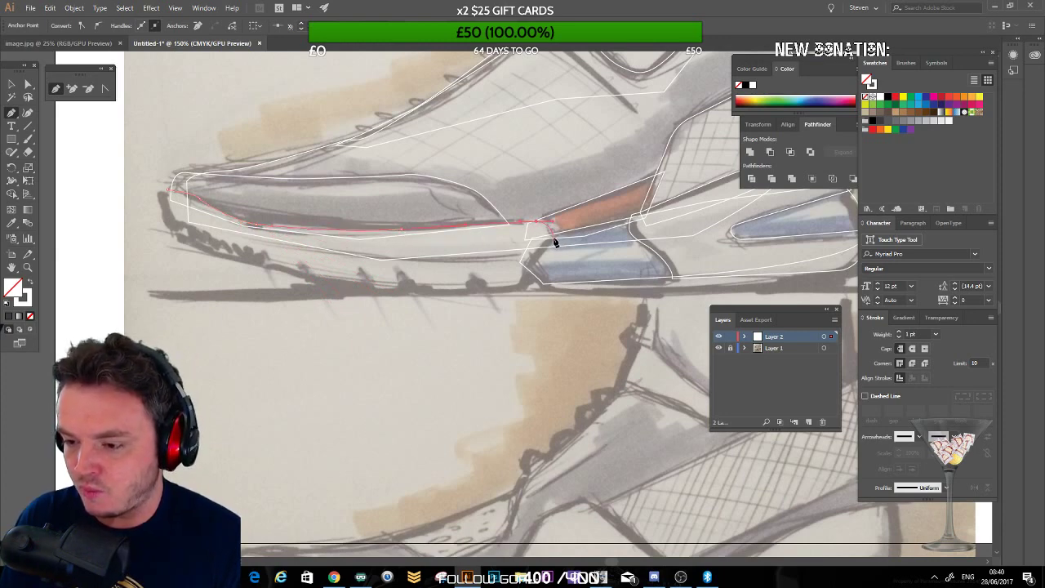
{"action": "left_click", "coordinate": [522, 287]}
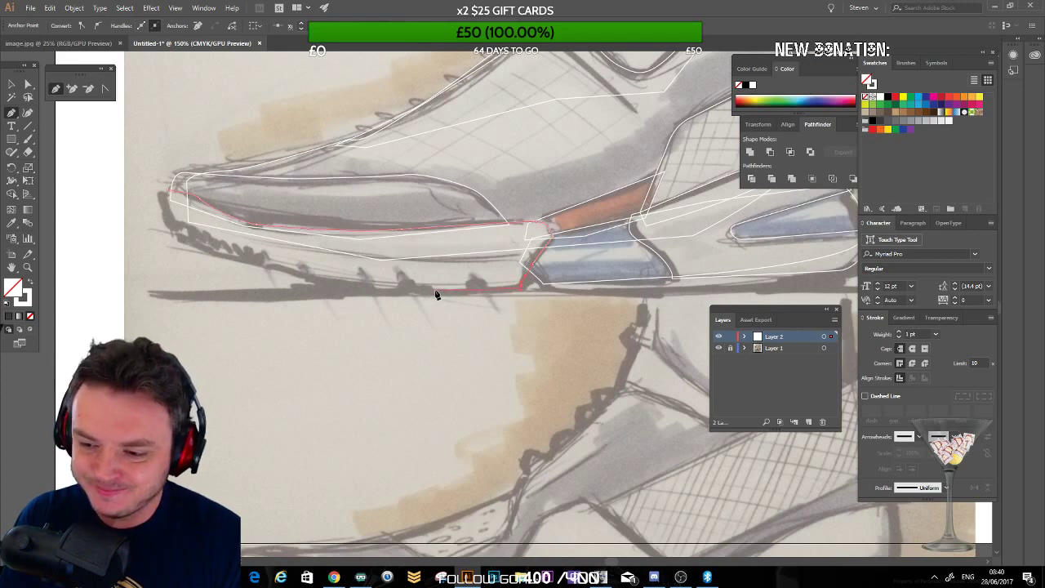
{"action": "left_click_drag", "start_coordinate": [436, 290], "coordinate": [421, 289]}
{"action": "left_click_drag", "start_coordinate": [268, 266], "coordinate": [256, 262]}
{"action": "left_click_drag", "start_coordinate": [180, 234], "coordinate": [172, 231]}
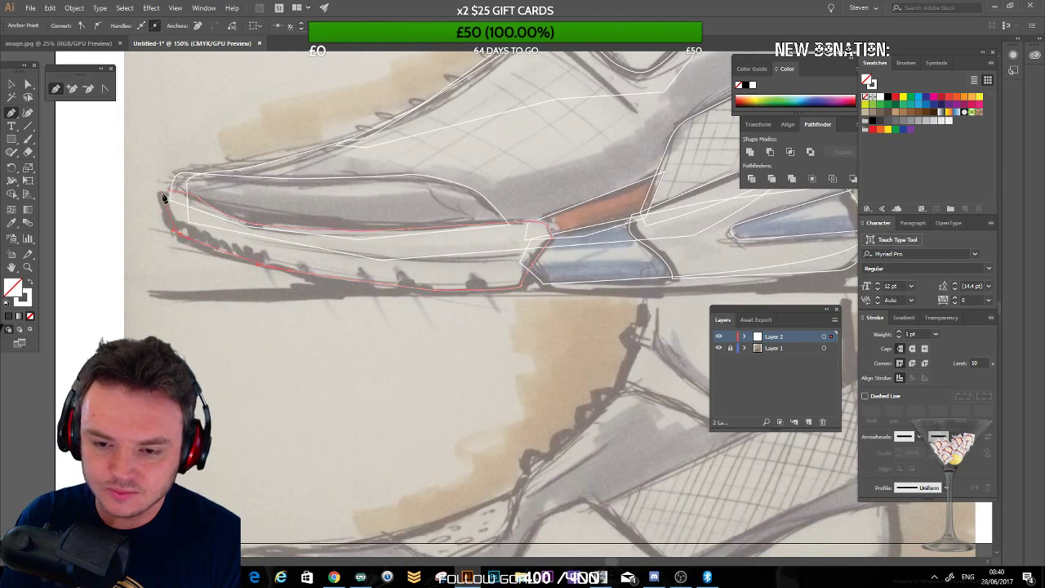
{"action": "left_click", "coordinate": [166, 190]}
{"action": "left_click", "coordinate": [12, 84]}
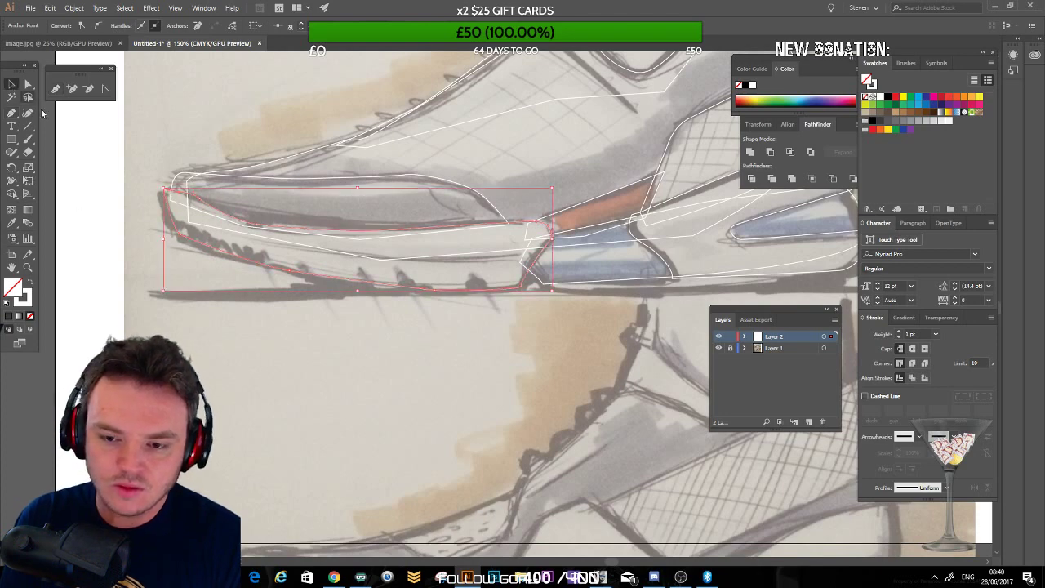
{"action": "left_click", "coordinate": [92, 137]}
Step: Select all the traced shoe shapes, apply the default white fill and black stroke, and deselect them
{"action": "left_click_drag", "start_coordinate": [336, 222], "coordinate": [236, 196]}
{"action": "left_click_drag", "start_coordinate": [511, 216], "coordinate": [414, 189]}
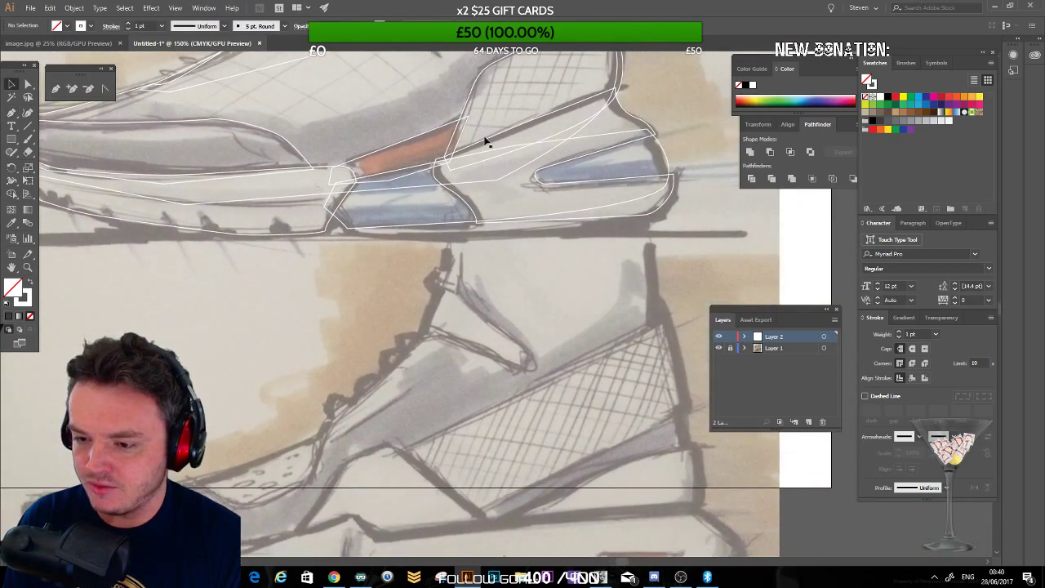
{"action": "left_click_drag", "start_coordinate": [362, 209], "coordinate": [356, 326]}
{"action": "mouse_move", "coordinate": [327, 246]}
{"action": "left_mouse_down"}
{"action": "mouse_move", "coordinate": [350, 285]}
{"action": "mouse_move", "coordinate": [362, 365]}
{"action": "left_mouse_up"}
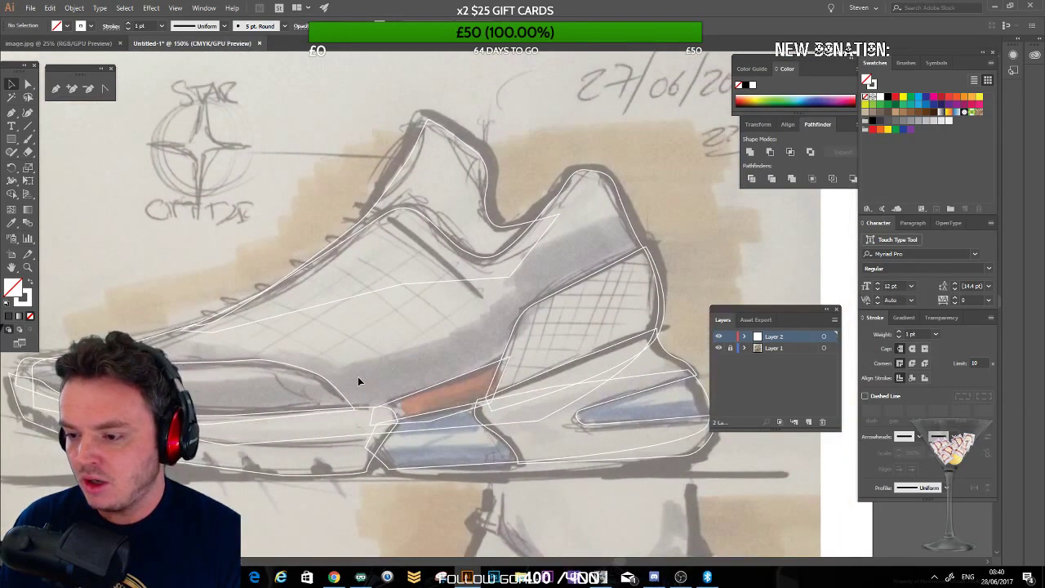
{"action": "key", "text": "ctrl+minus"}
{"action": "left_click_drag", "start_coordinate": [351, 268], "coordinate": [367, 249]}
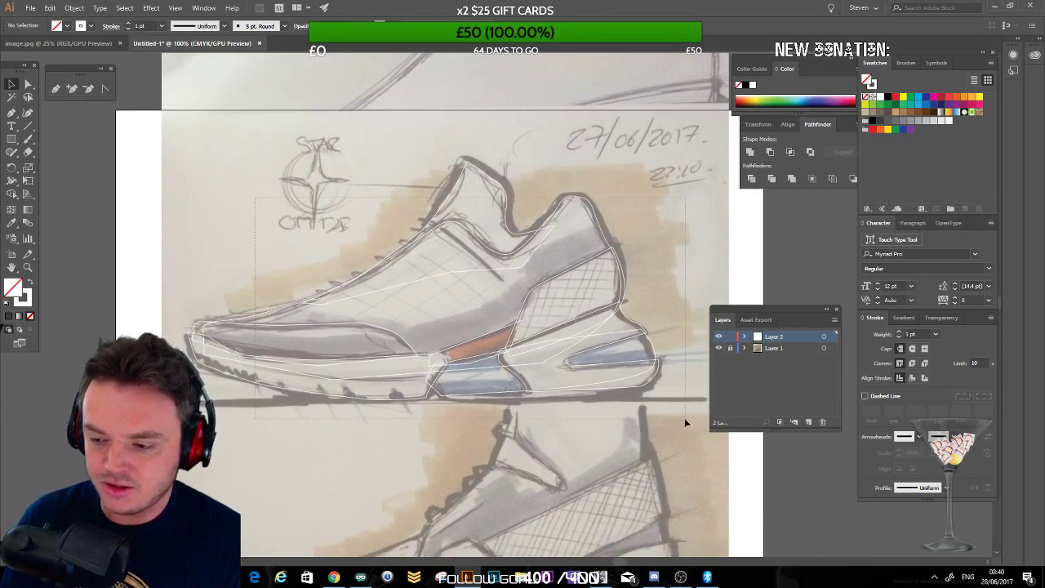
{"action": "left_click_drag", "start_coordinate": [669, 404], "coordinate": [285, 331]}
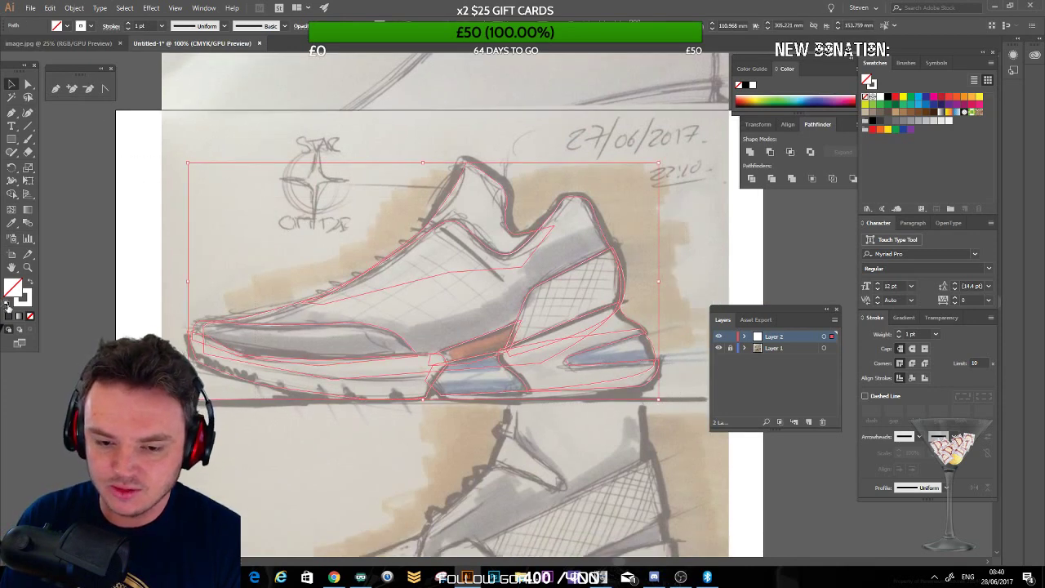
{"action": "key", "text": "d"}
{"action": "key", "text": "ctrl+shift+a"}
{"action": "scroll", "coordinate": [514, 245], "scroll_direction": "down", "scroll_amount": 8}
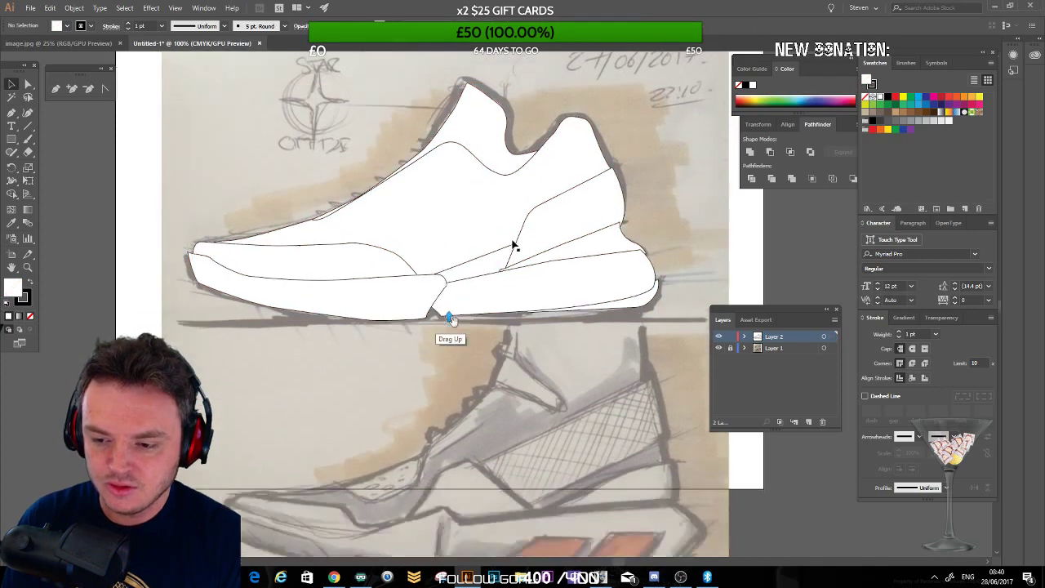
{"action": "mouse_move", "coordinate": [482, 114]}
{"action": "left_mouse_down"}
{"action": "mouse_move", "coordinate": [465, 238]}
{"action": "mouse_move", "coordinate": [417, 373]}
{"action": "left_mouse_up"}
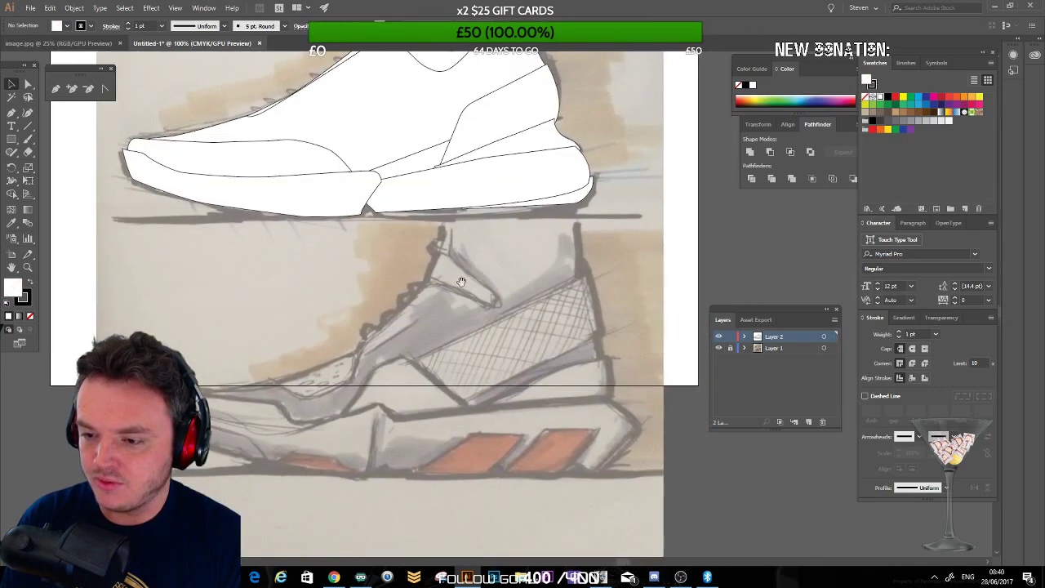
Step: Send the shape spanning both midsole inserts behind the other midsole shapes and deselect it
{"action": "left_click", "coordinate": [467, 192]}
{"action": "left_click", "coordinate": [811, 234]}
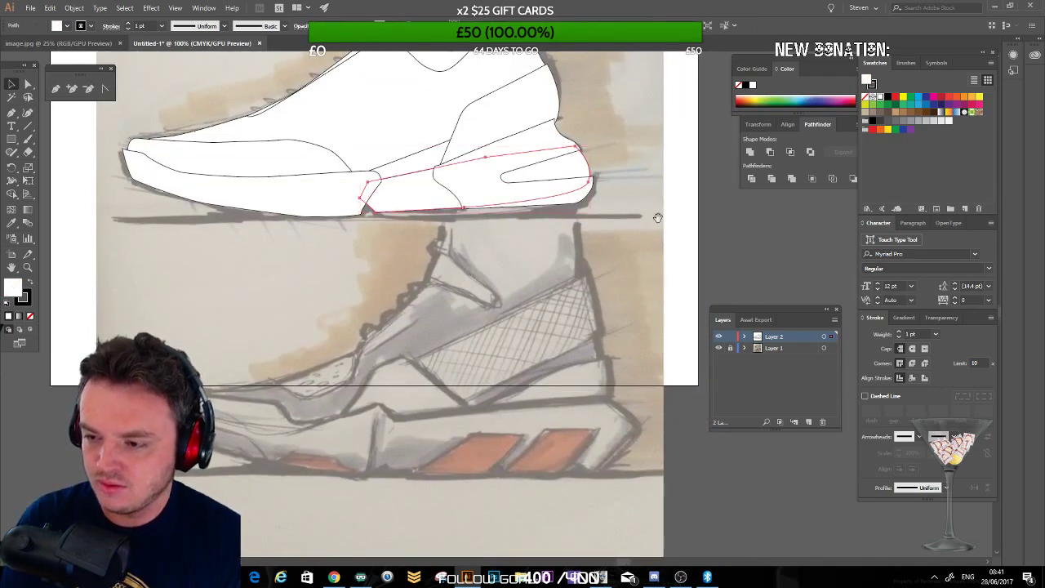
{"action": "scroll", "coordinate": [663, 323], "scroll_direction": "up", "scroll_amount": 3}
{"action": "scroll", "coordinate": [241, 335], "scroll_direction": "up", "scroll_amount": 1}
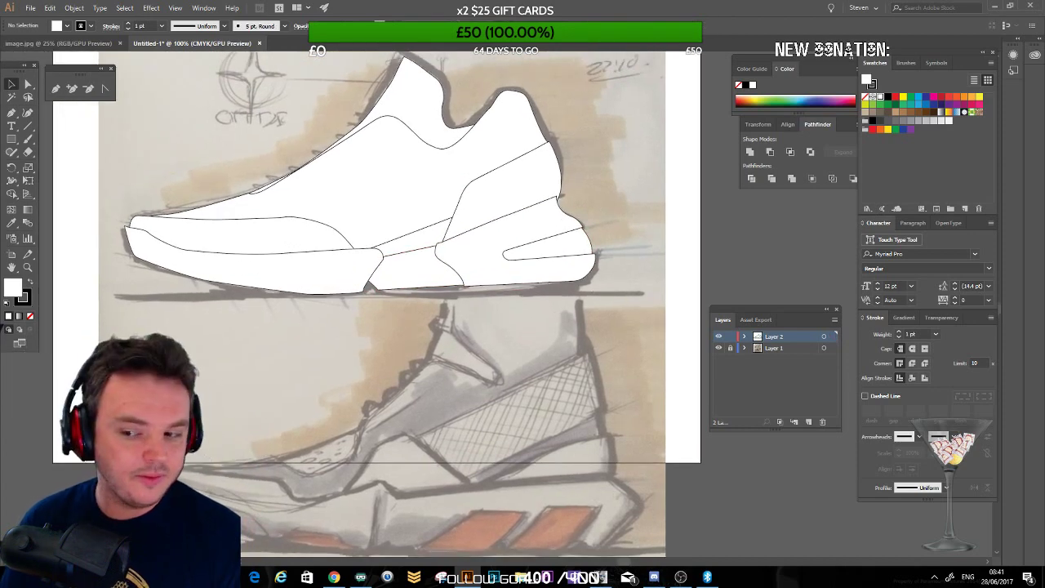
Step: Draw a thin closed Pen shape along the sketched ground line beneath the shoe, from in front of the toe to behind the heel
{"action": "left_click_drag", "start_coordinate": [260, 239], "coordinate": [339, 241]}
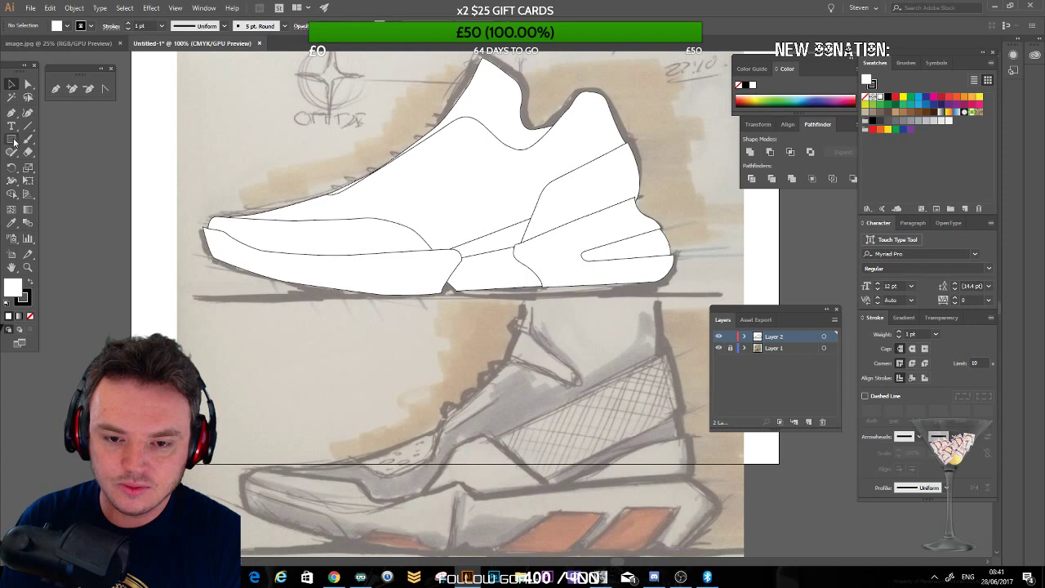
{"action": "left_click", "coordinate": [55, 88]}
{"action": "left_click", "coordinate": [198, 296]}
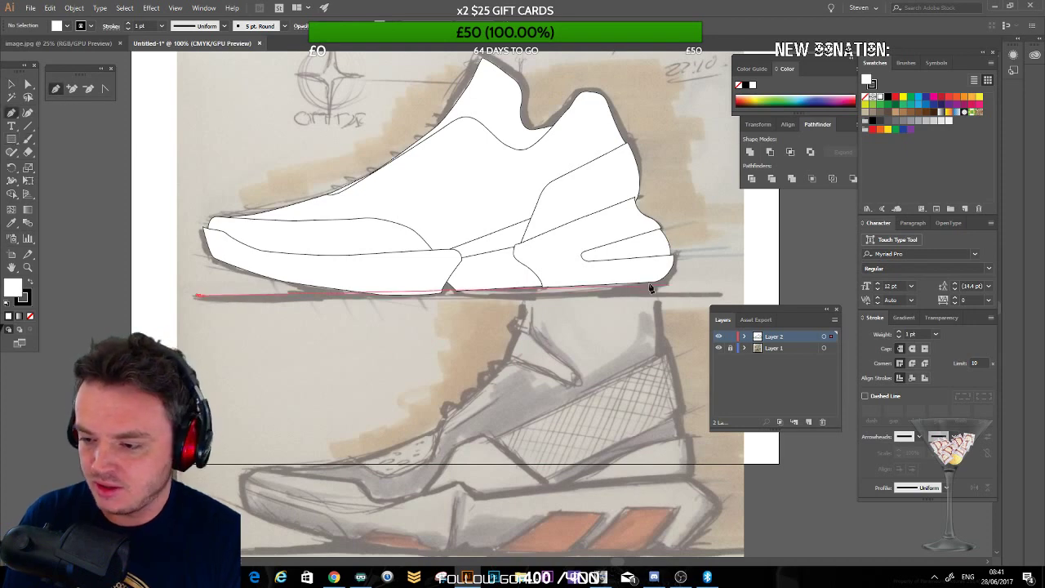
{"action": "left_click", "coordinate": [498, 285]}
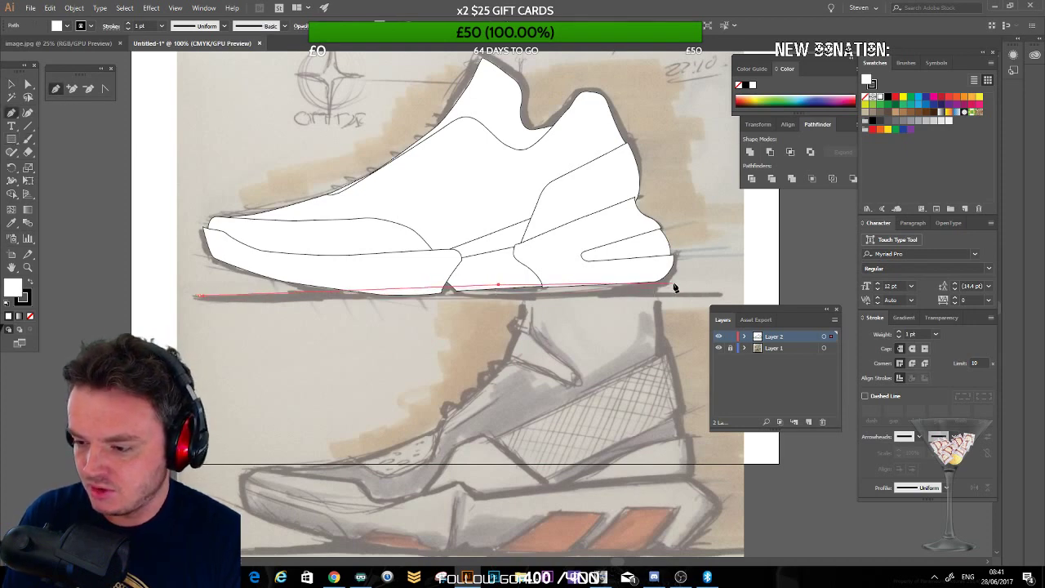
{"action": "left_click", "coordinate": [709, 286]}
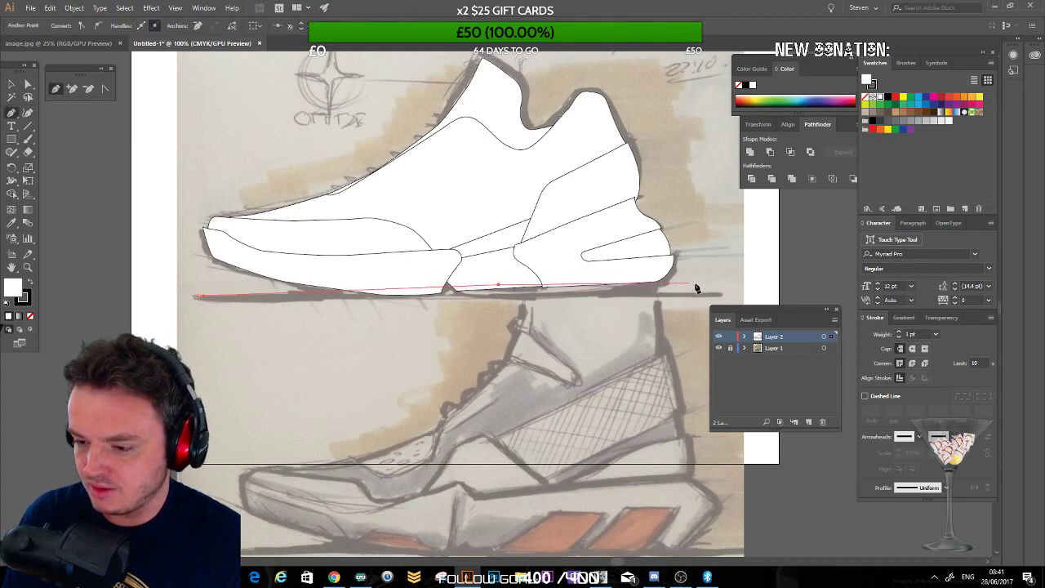
{"action": "left_click", "coordinate": [200, 297]}
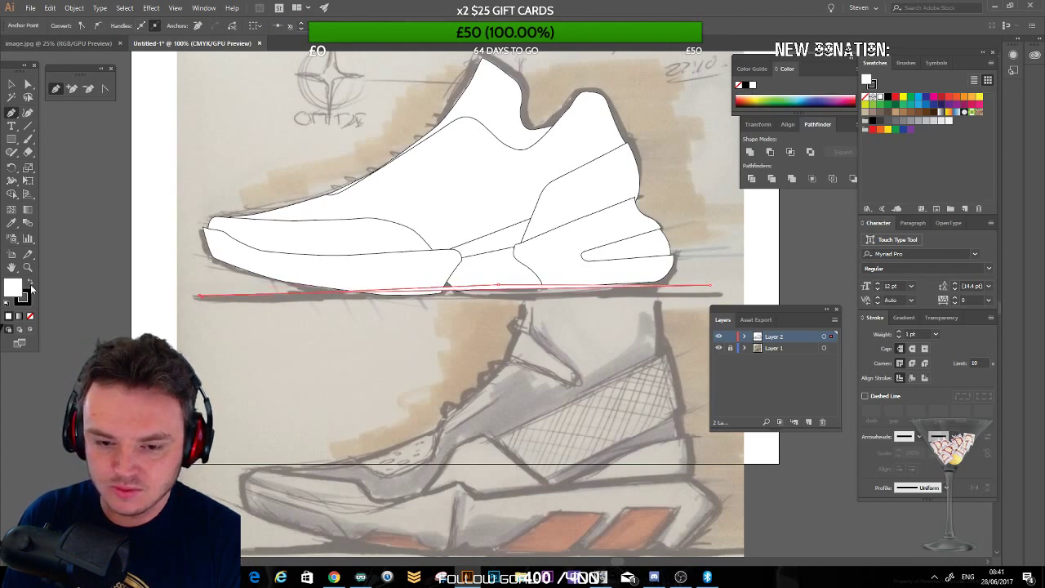
Step: Give the ground shadow shape a black fill with no stroke and deselect it
{"action": "left_click", "coordinate": [30, 281]}
{"action": "left_click", "coordinate": [30, 317]}
{"action": "left_click", "coordinate": [28, 84]}
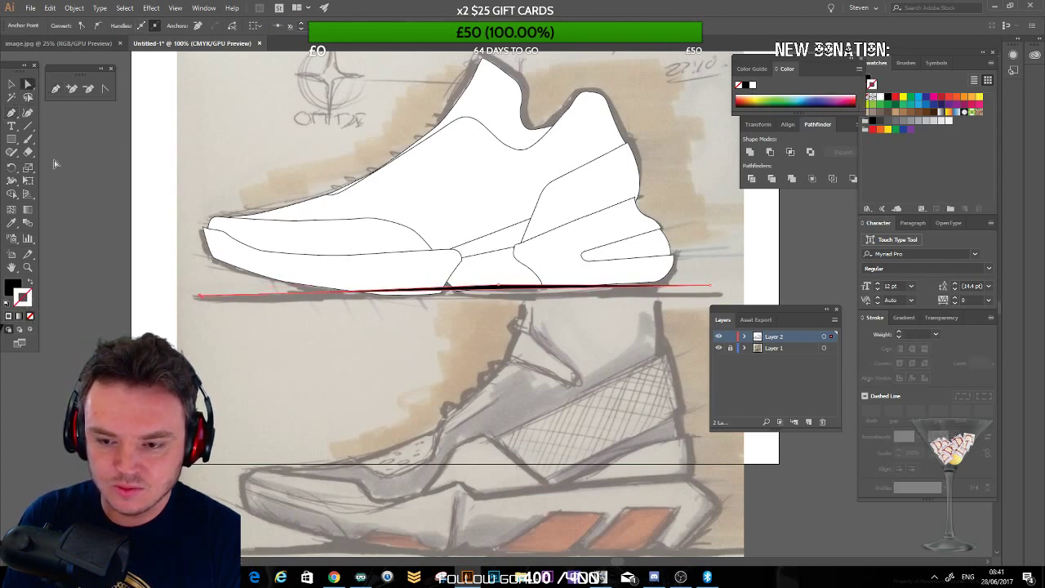
{"action": "left_click", "coordinate": [57, 164]}
Step: Adjust the middle and end anchor points of the ground shadow to thicken it and follow the sketched ground line
{"action": "left_click", "coordinate": [503, 293]}
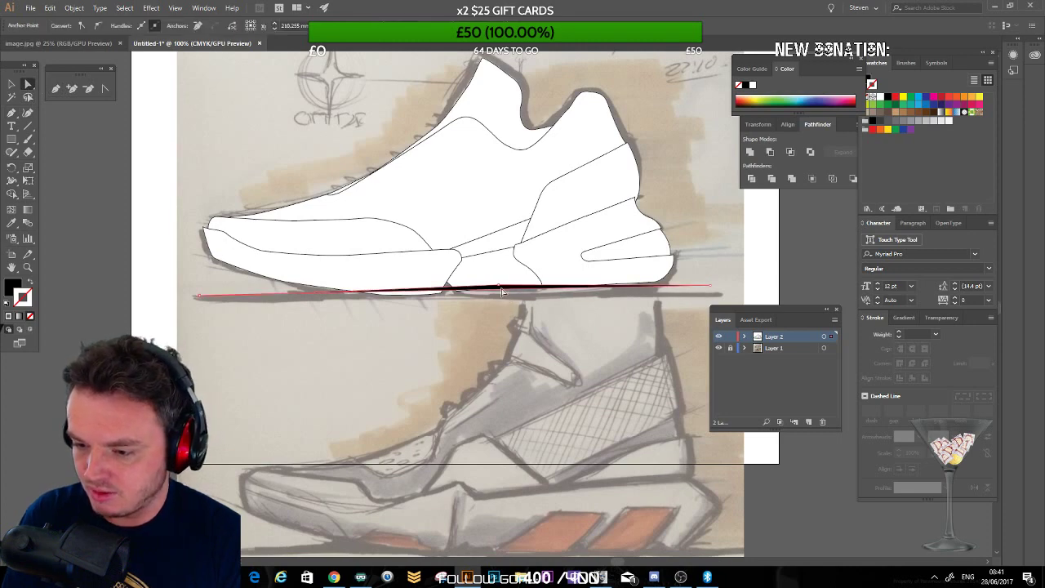
{"action": "mouse_move", "coordinate": [503, 292]}
{"action": "left_mouse_down"}
{"action": "mouse_move", "coordinate": [500, 300]}
{"action": "mouse_move", "coordinate": [515, 290]}
{"action": "left_mouse_up"}
{"action": "left_click", "coordinate": [508, 294]}
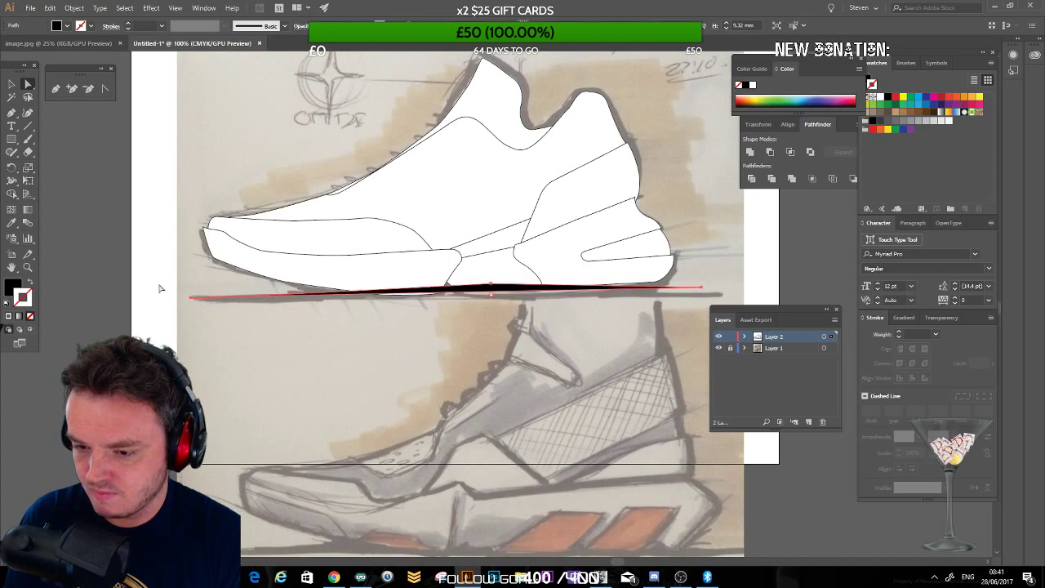
{"action": "left_click", "coordinate": [764, 302]}
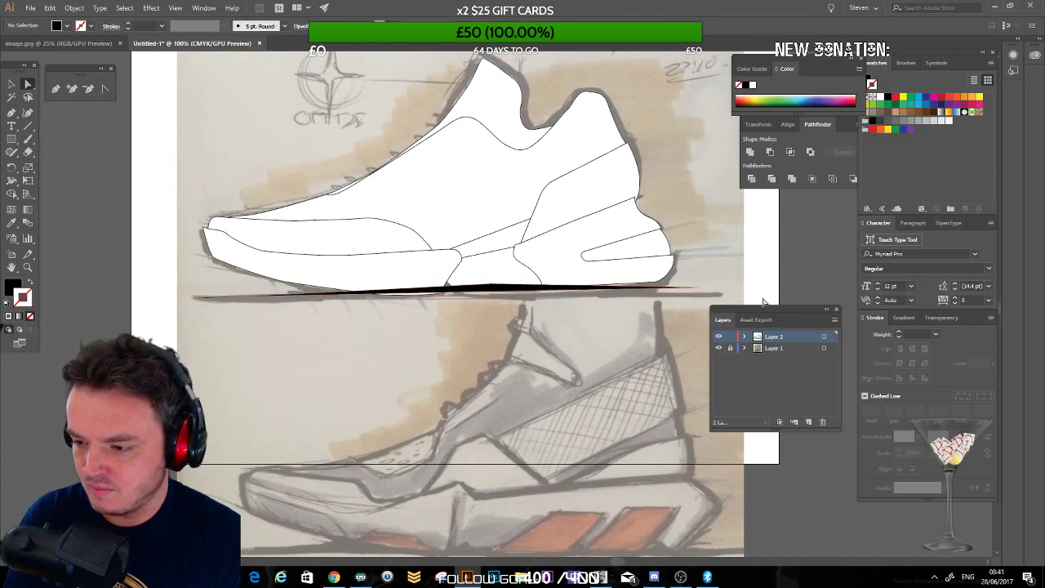
{"action": "left_click", "coordinate": [699, 293]}
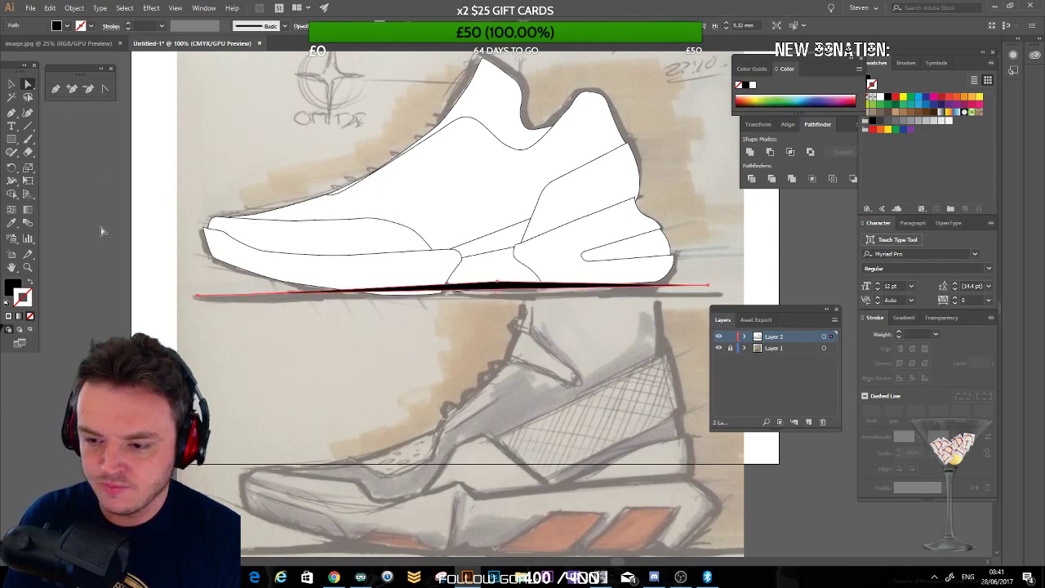
{"action": "left_click", "coordinate": [472, 296]}
{"action": "left_click", "coordinate": [432, 299]}
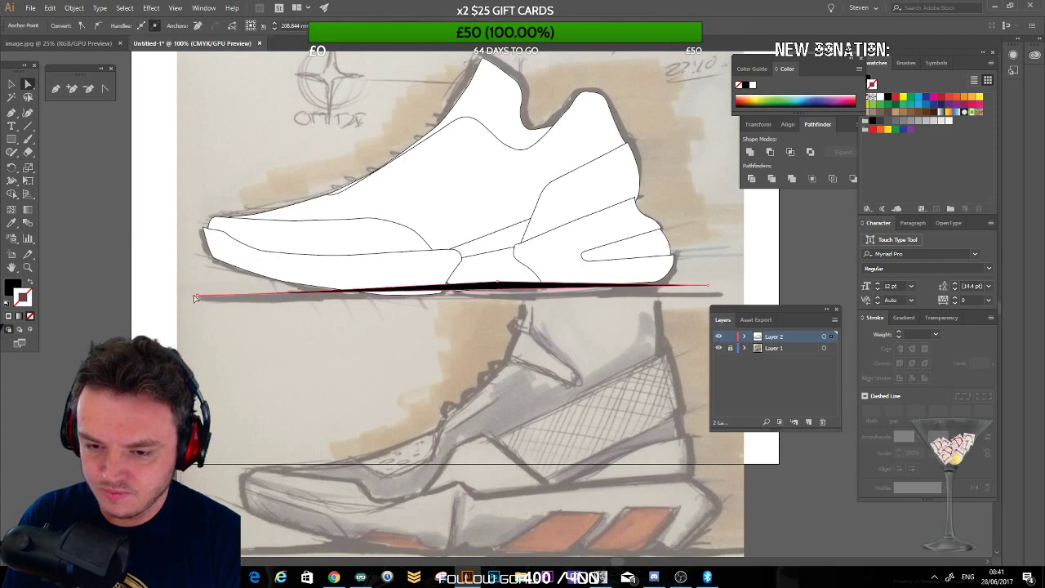
{"action": "left_click_drag", "start_coordinate": [198, 298], "coordinate": [234, 303]}
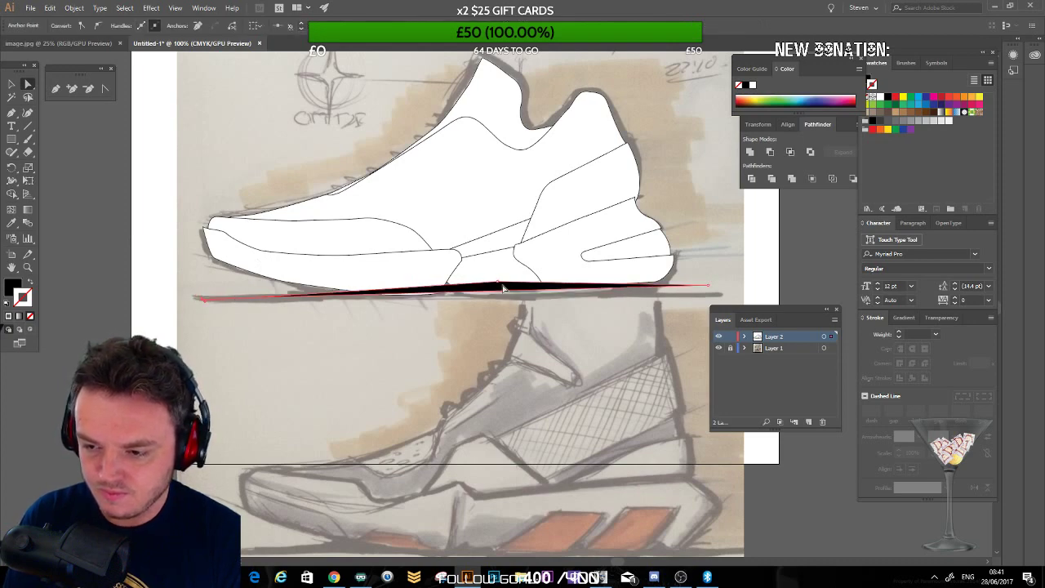
{"action": "left_click_drag", "start_coordinate": [713, 292], "coordinate": [666, 305]}
{"action": "left_click", "coordinate": [12, 83]}
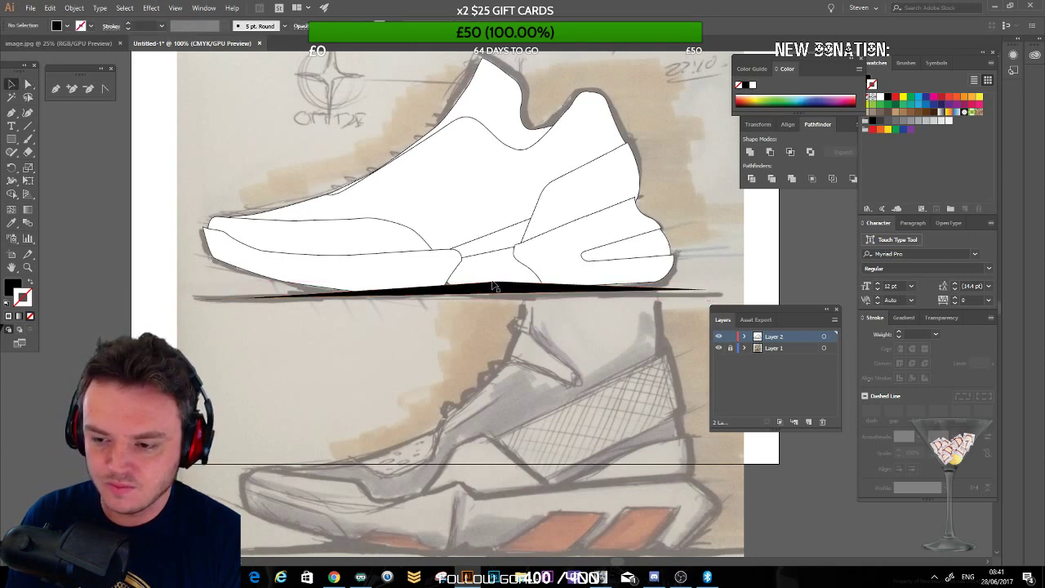
Step: Send the black ground shadow behind all the shoe shapes and deselect it
{"action": "key", "text": "Delete"}
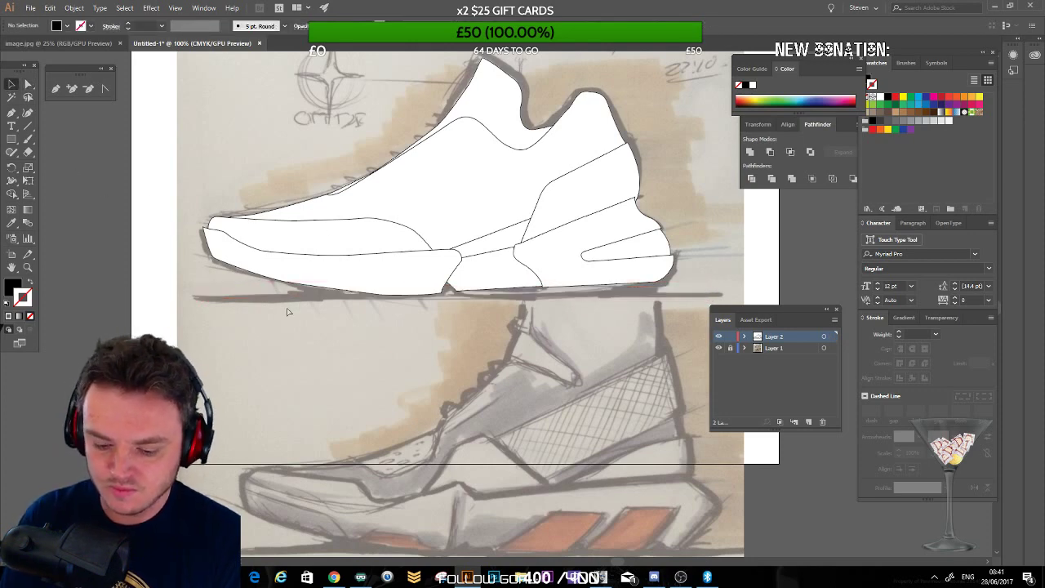
{"action": "key", "text": "ctrl+z"}
{"action": "left_click", "coordinate": [74, 8]}
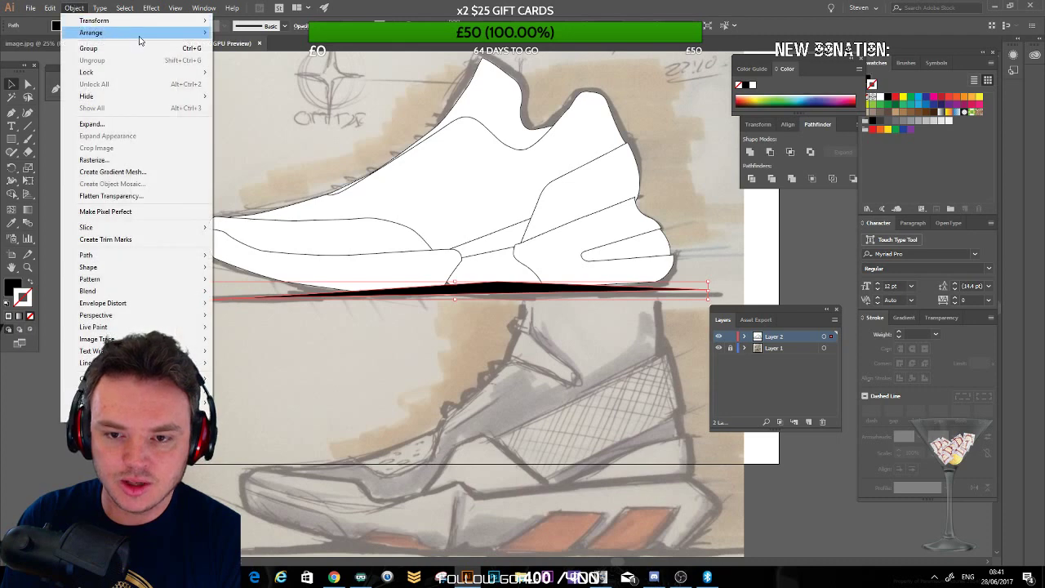
{"action": "mouse_move", "coordinate": [141, 32]}
{"action": "left_click", "coordinate": [249, 68]}
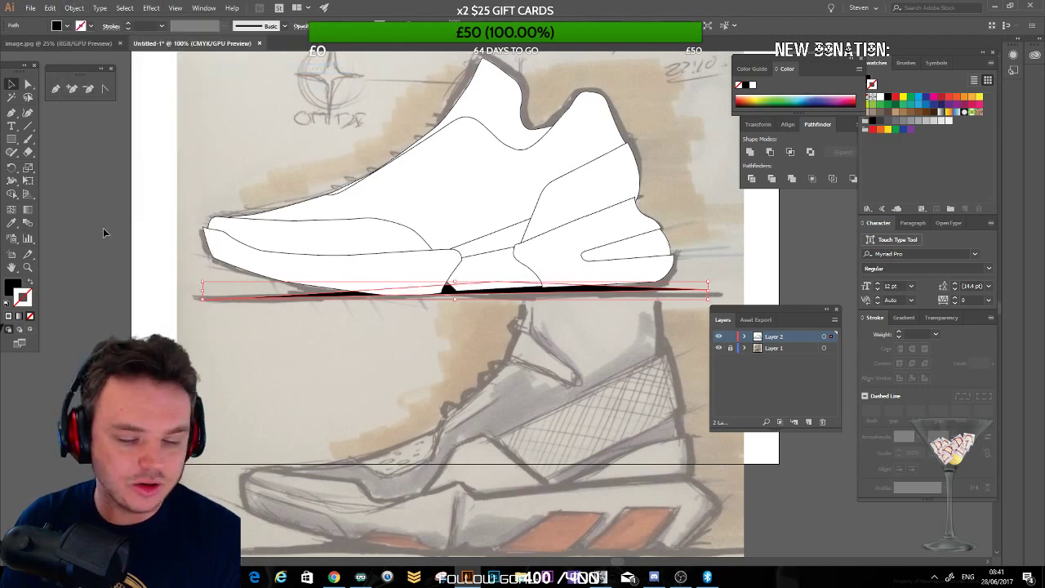
{"action": "key", "text": "ctrl+shift+a"}
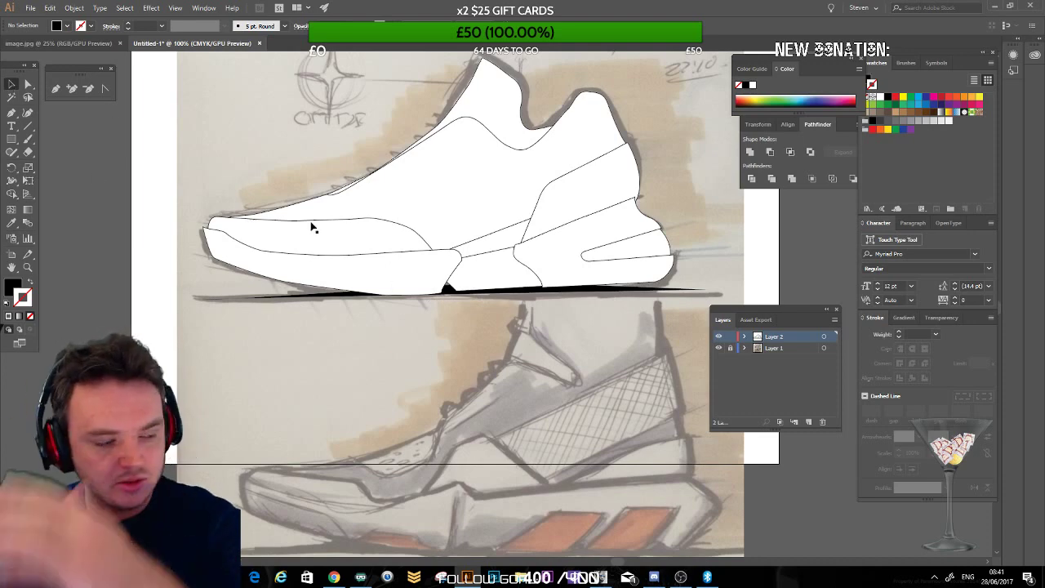
Step: Select all the shoe shapes without the ground shadow and rotate them slightly clockwise to level the sole on the ground
{"action": "left_click_drag", "start_coordinate": [255, 90], "coordinate": [707, 302]}
{"action": "left_click", "coordinate": [677, 291], "text": "shift"}
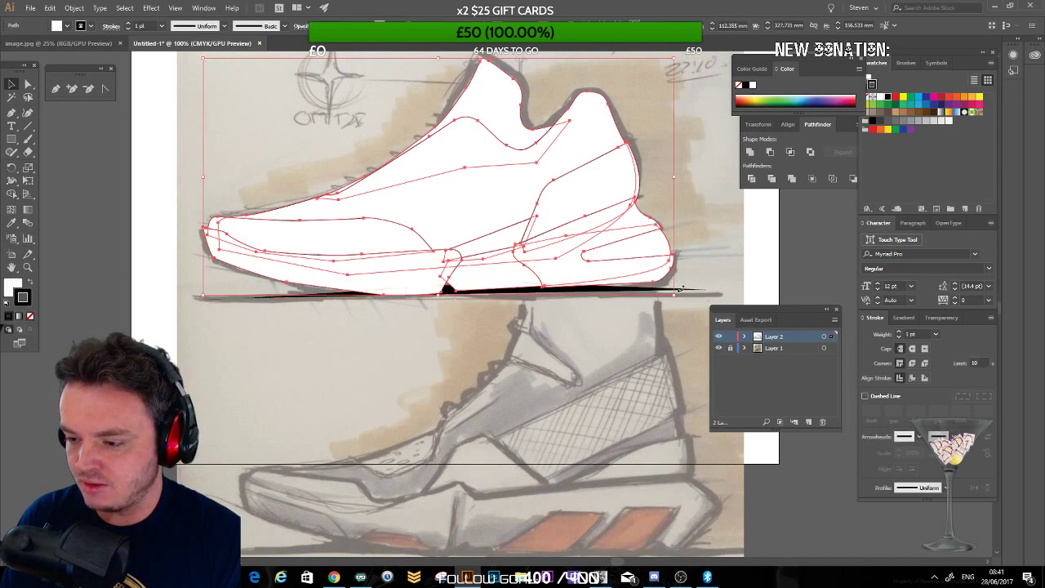
{"action": "left_click_drag", "start_coordinate": [677, 301], "coordinate": [670, 309]}
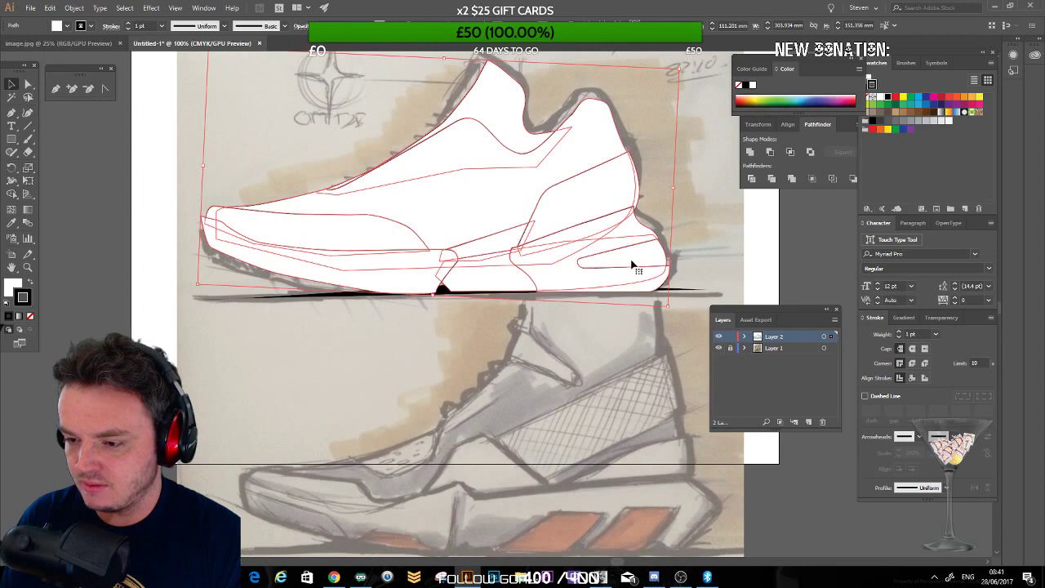
Step: Undo the last rotation of the shoe shapes and deselect them
{"action": "left_click", "coordinate": [668, 321]}
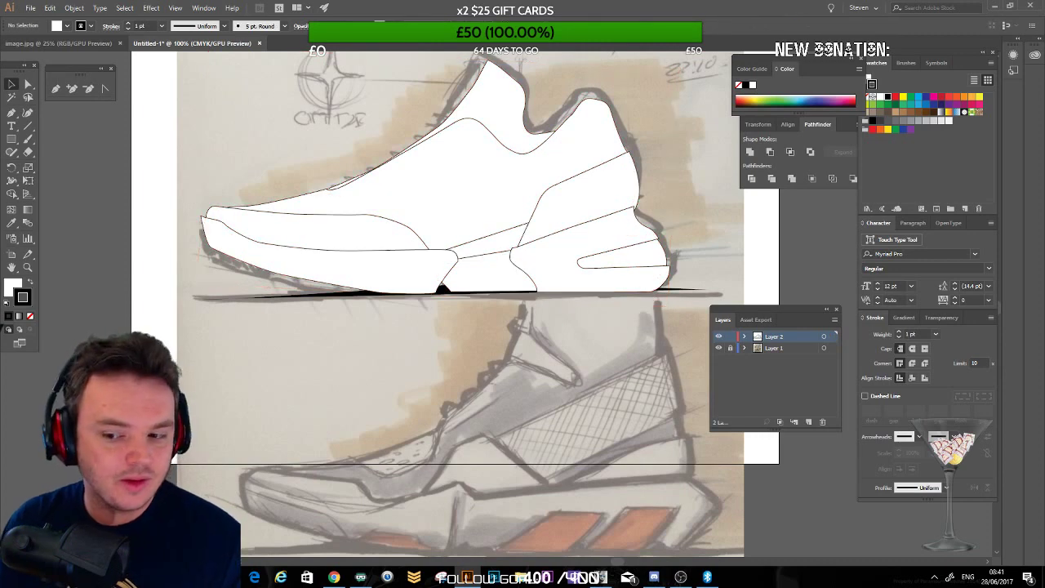
{"action": "key", "text": "ctrl+z"}
{"action": "key", "text": "ctrl+z"}
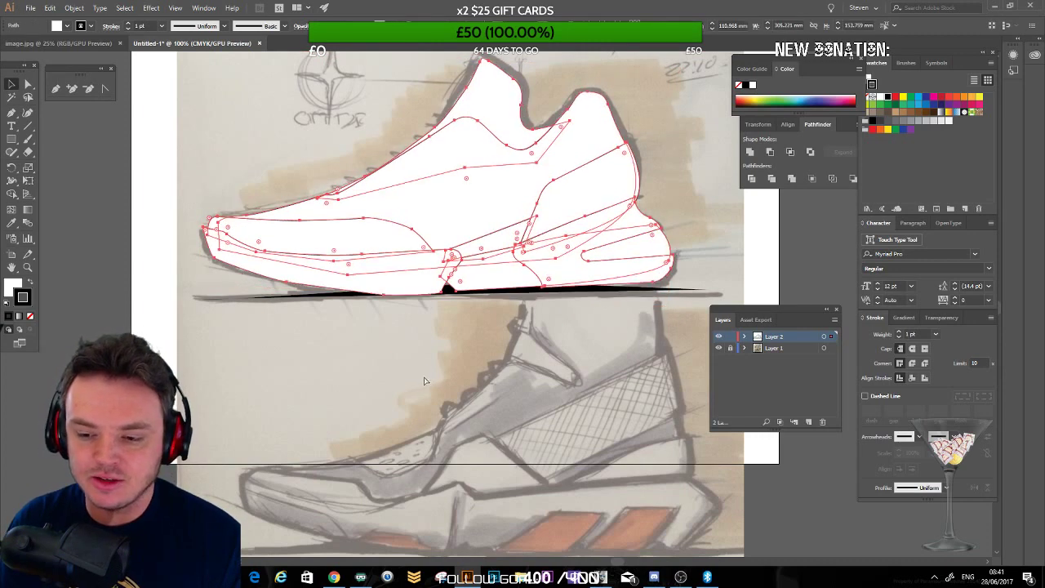
{"action": "key", "text": "ctrl+z"}
{"action": "key", "text": "ctrl+shift+z"}
{"action": "left_click", "coordinate": [386, 389]}
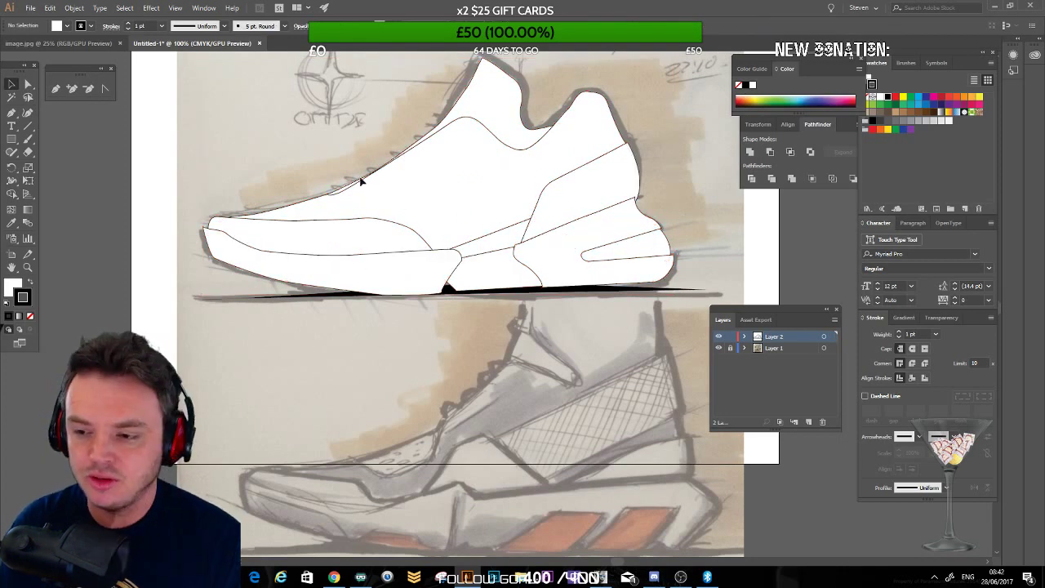
Step: Draw a closed wavy shading shape with the Pen tool from the toe across the lower upper to the heel
{"action": "left_click_drag", "start_coordinate": [405, 273], "coordinate": [336, 306]}
{"action": "left_click_drag", "start_coordinate": [355, 190], "coordinate": [375, 261]}
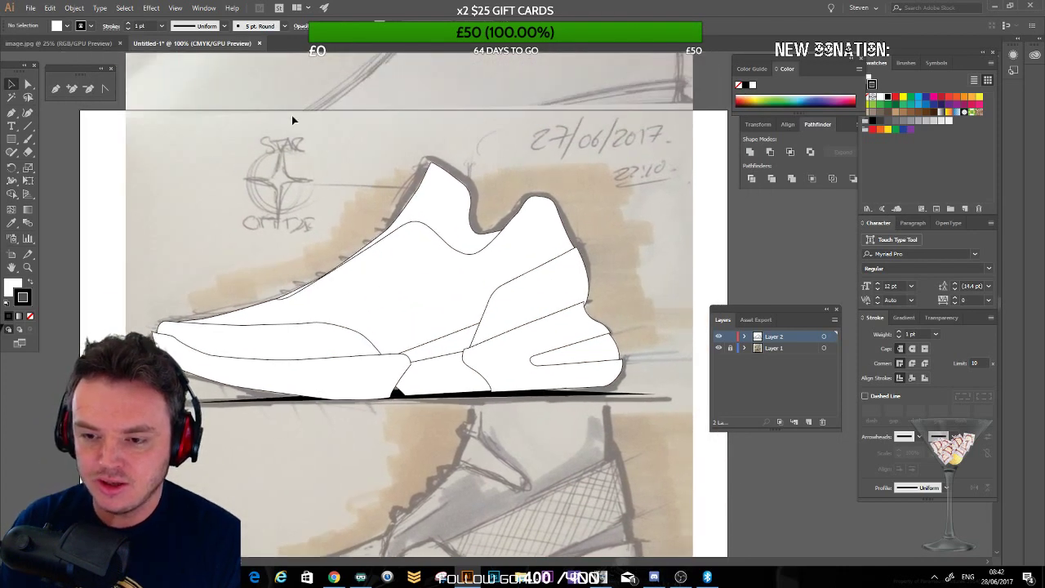
{"action": "left_click_drag", "start_coordinate": [282, 246], "coordinate": [295, 238]}
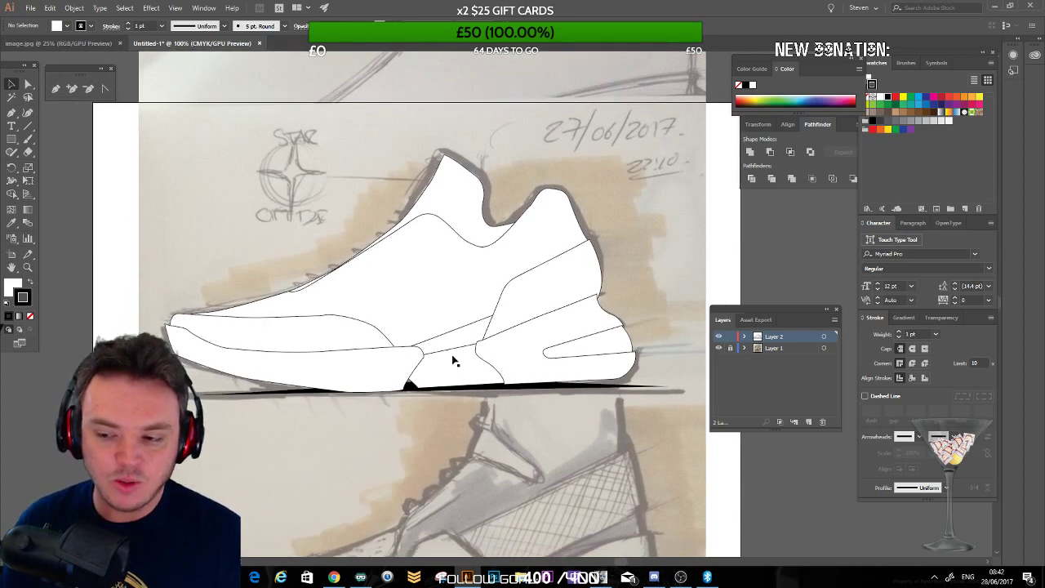
{"action": "left_click_drag", "start_coordinate": [453, 263], "coordinate": [457, 182]}
{"action": "key", "text": "p"}
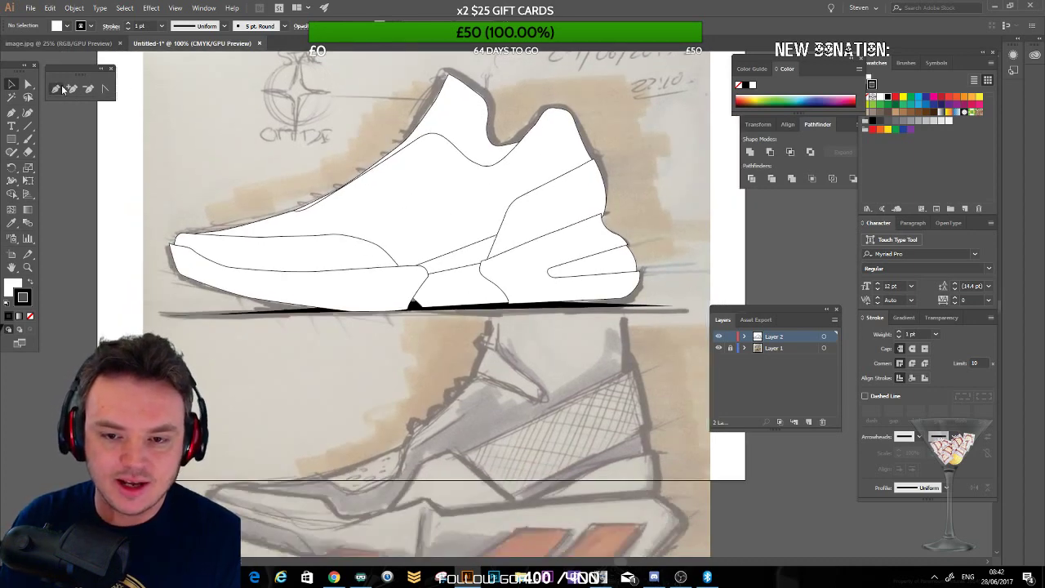
{"action": "left_click_drag", "start_coordinate": [187, 248], "coordinate": [322, 261]}
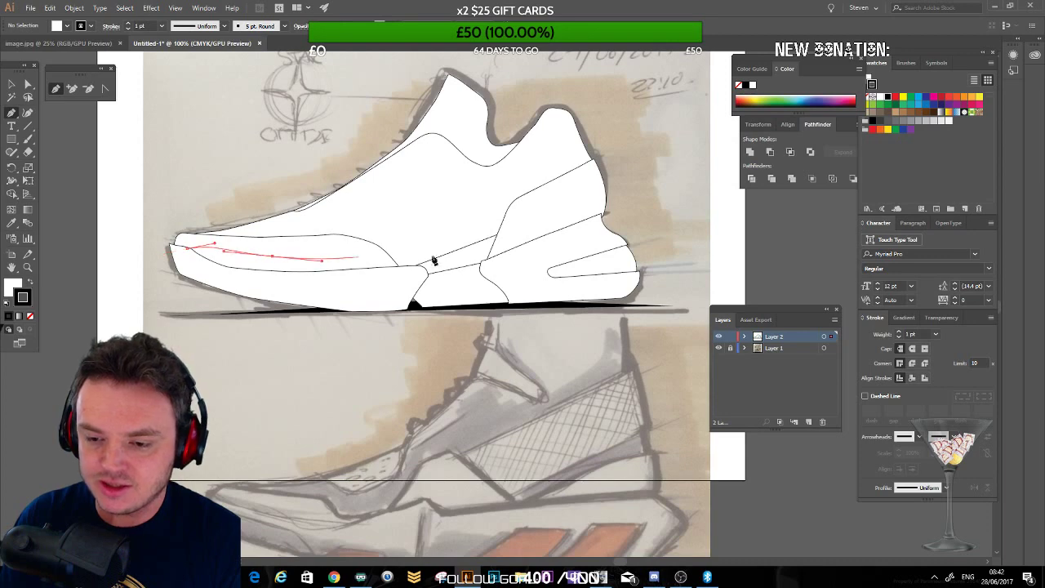
{"action": "left_click", "coordinate": [421, 244]}
{"action": "left_click_drag", "start_coordinate": [561, 197], "coordinate": [593, 199]}
{"action": "left_click", "coordinate": [597, 219]}
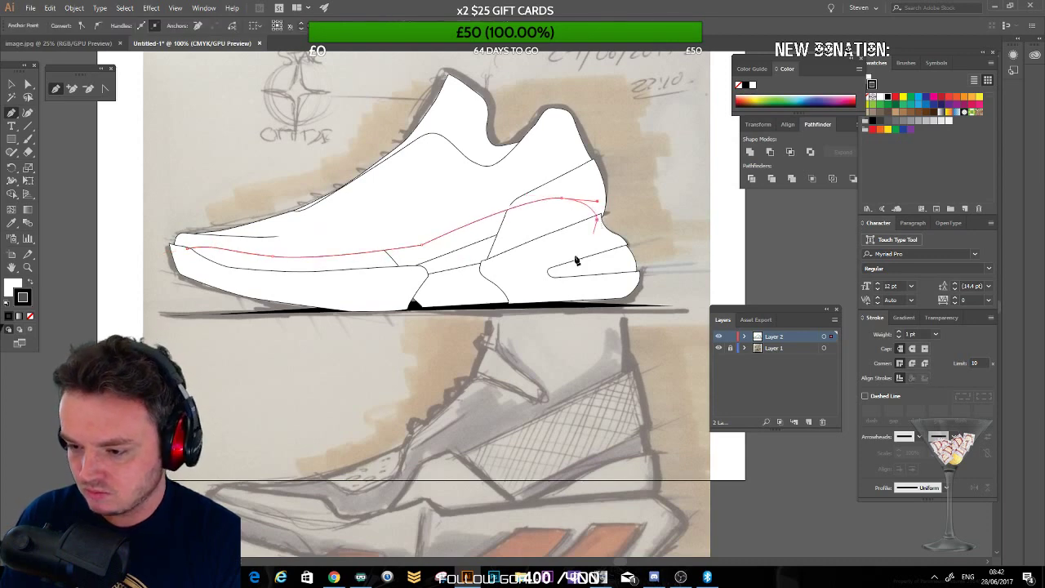
{"action": "left_click", "coordinate": [491, 268]}
{"action": "left_click", "coordinate": [381, 284]}
{"action": "left_click", "coordinate": [206, 267]}
{"action": "left_click", "coordinate": [187, 247]}
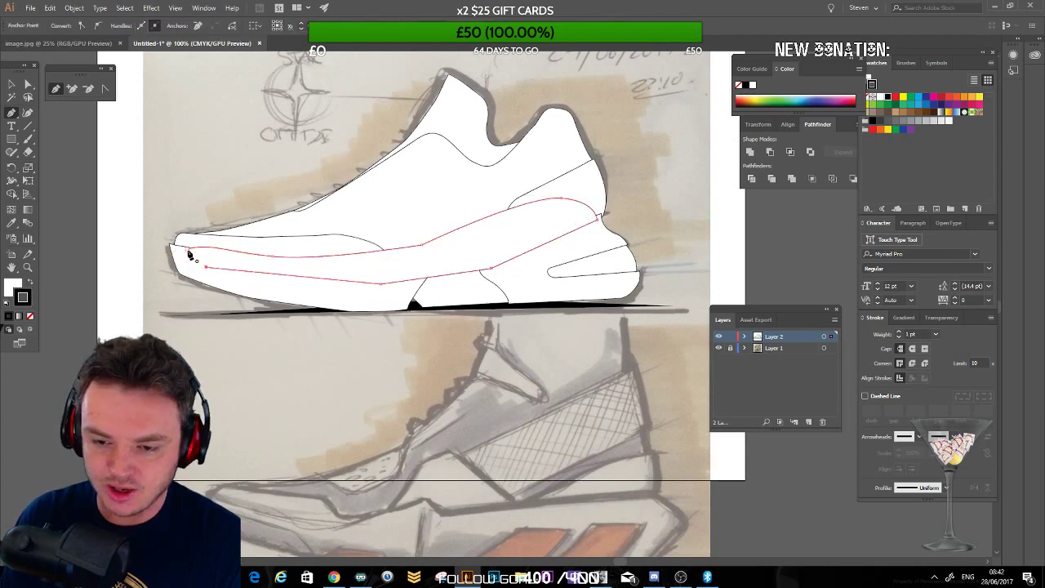
Step: Give the wavy shading shape a black fill with no stroke
{"action": "left_click", "coordinate": [30, 281]}
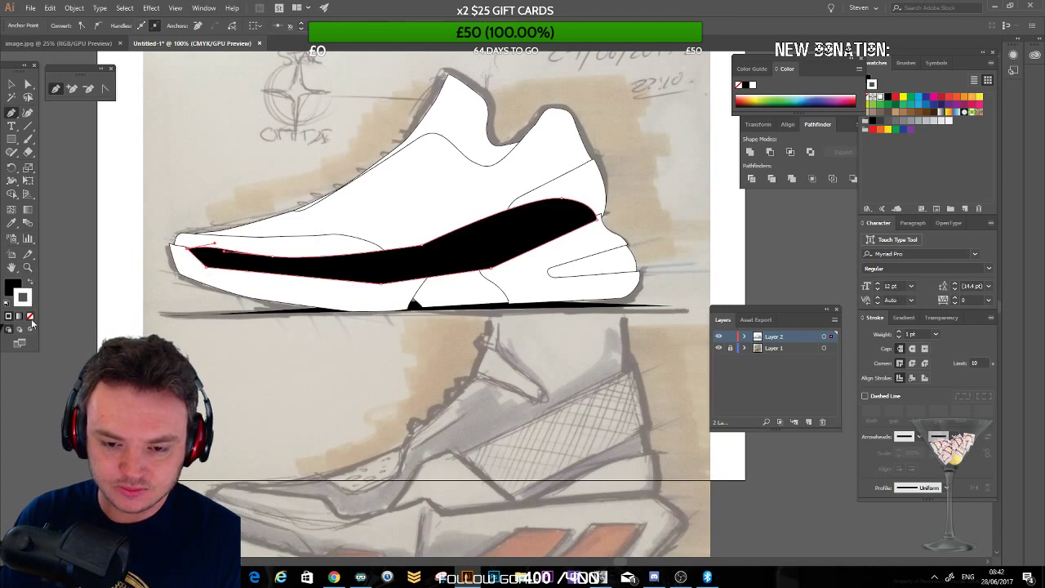
{"action": "left_click", "coordinate": [30, 316]}
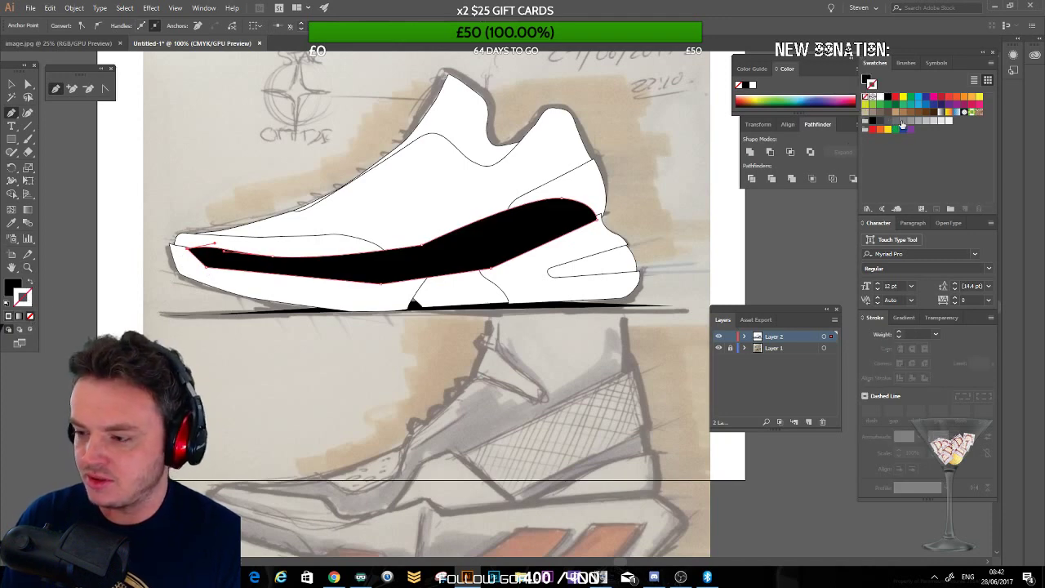
{"action": "left_click", "coordinate": [879, 121]}
{"action": "key", "text": "v"}
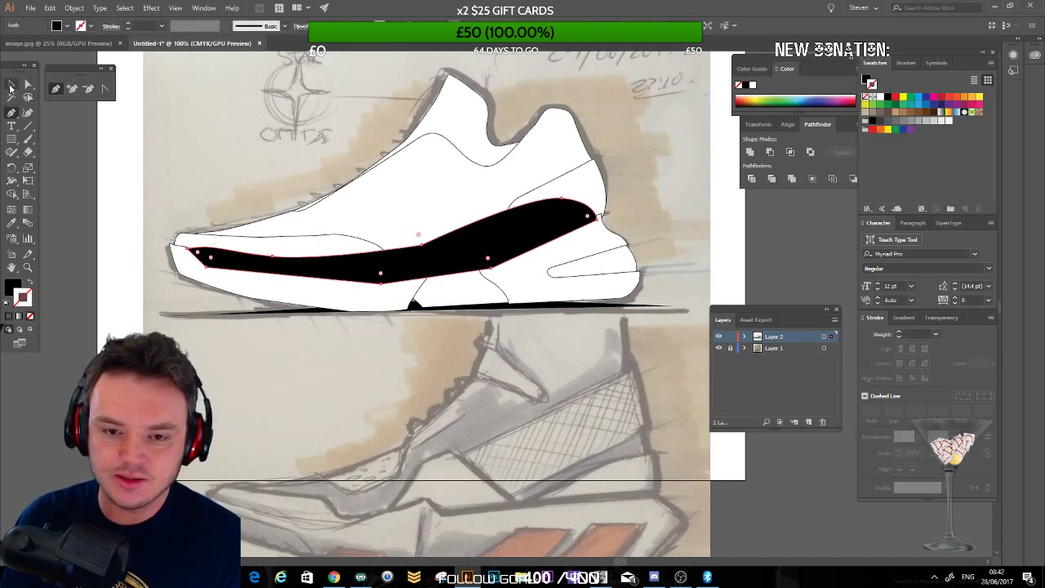
Step: Apply a Gaussian Blur with a radius of 47 pixels to the black shading shape
{"action": "left_click", "coordinate": [151, 7]}
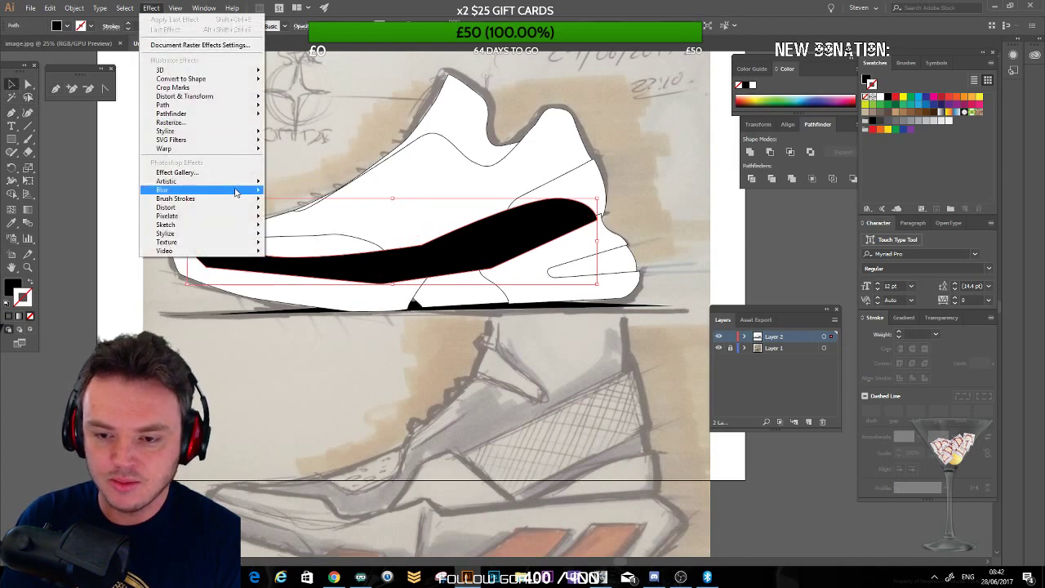
{"action": "mouse_move", "coordinate": [245, 149]}
{"action": "left_click", "coordinate": [90, 190]}
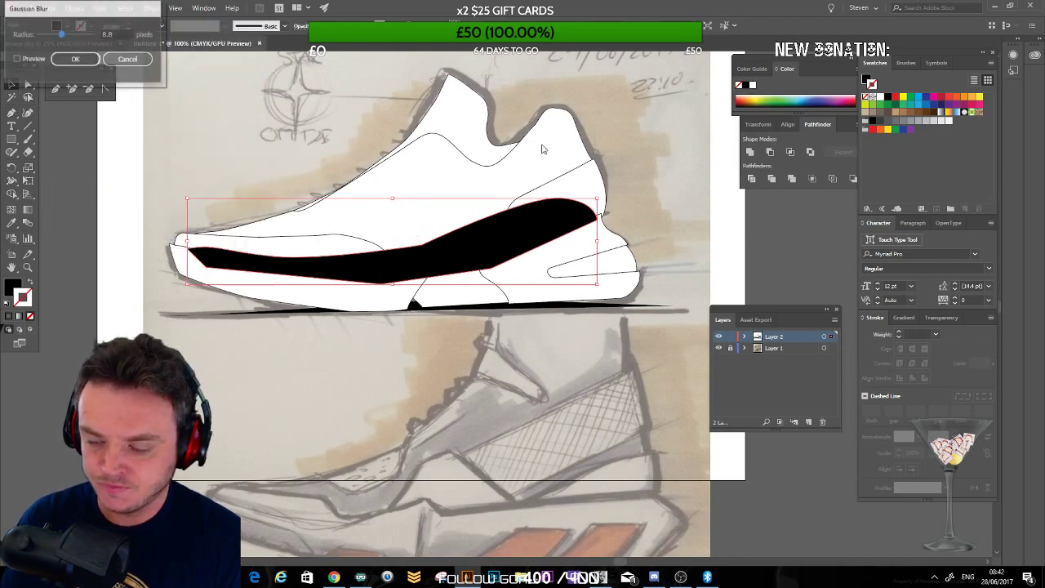
{"action": "left_click", "coordinate": [17, 59]}
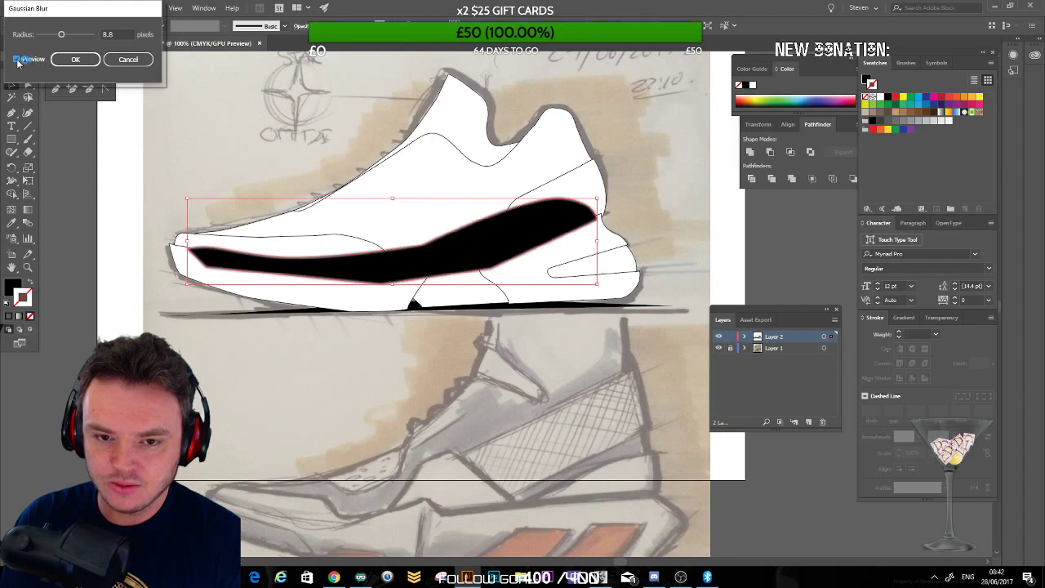
{"action": "left_click_drag", "start_coordinate": [63, 36], "coordinate": [76, 40]}
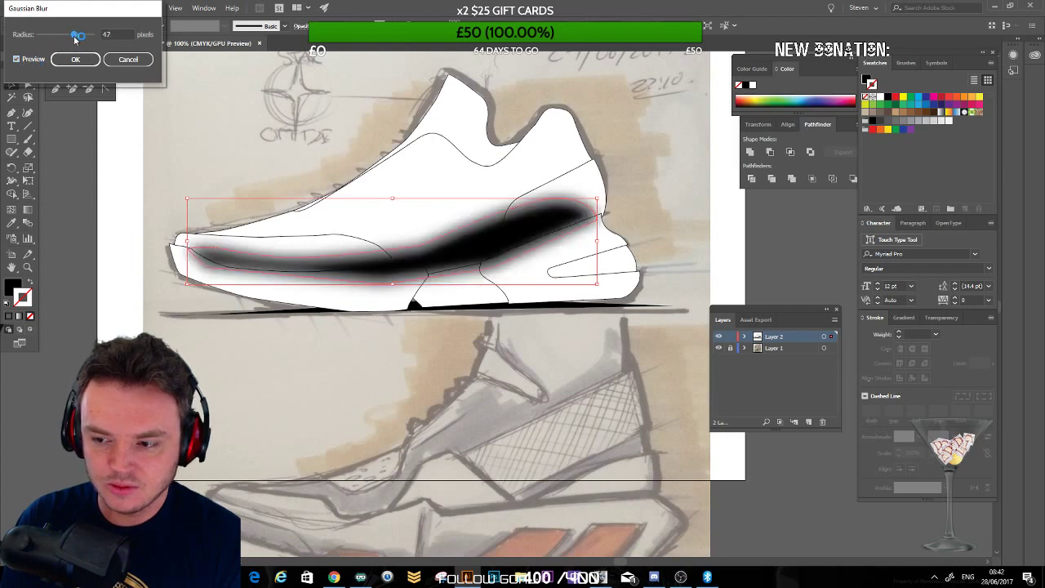
{"action": "left_click", "coordinate": [76, 58]}
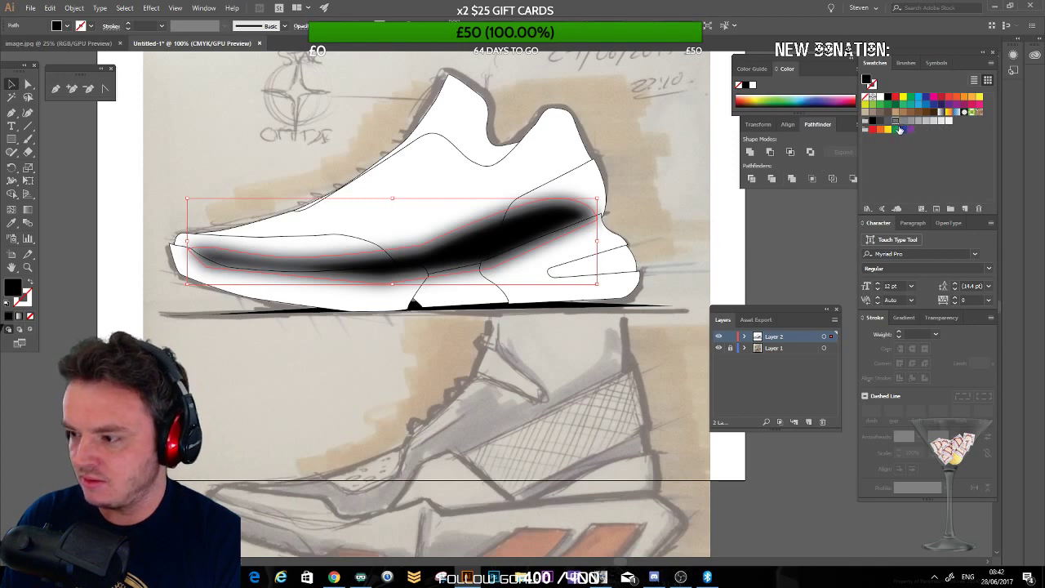
Step: Change the fill of the blurred shading shape to mid grey
{"action": "left_click", "coordinate": [896, 123]}
{"action": "left_click", "coordinate": [954, 268]}
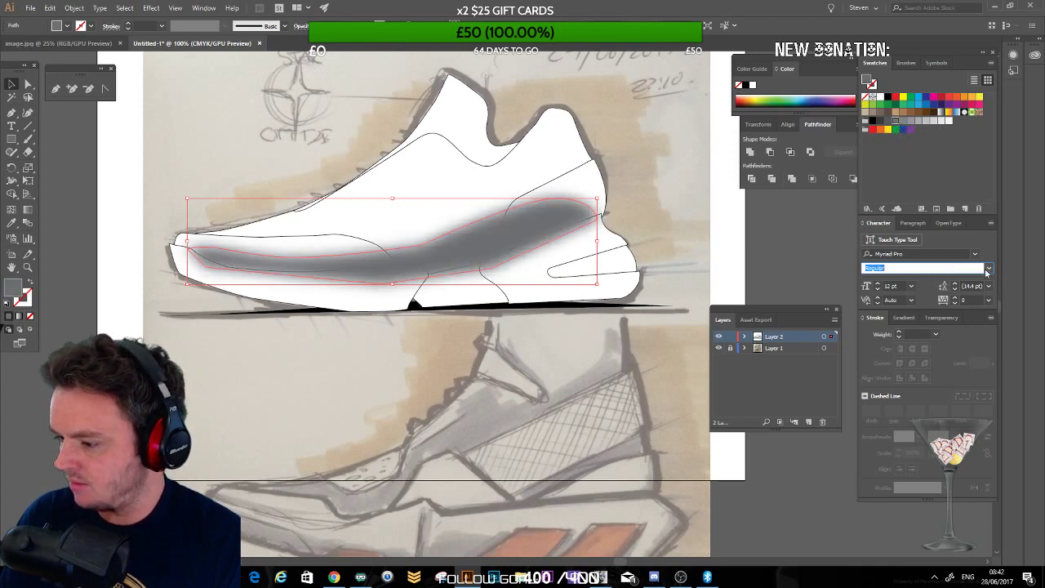
{"action": "left_click", "coordinate": [987, 270]}
{"action": "left_click", "coordinate": [988, 270]}
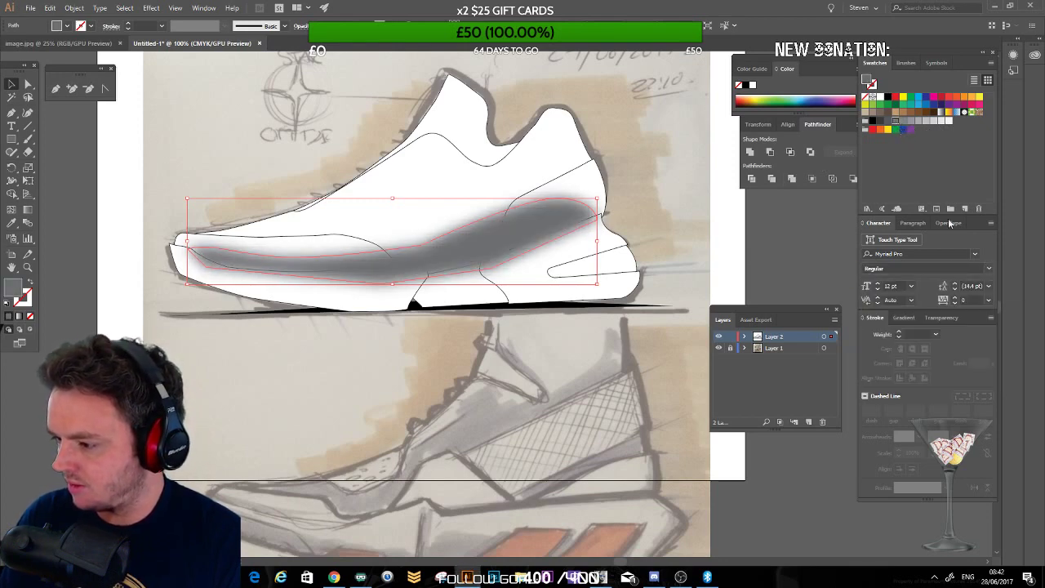
Step: Set the grey shading shape to Multiply blending at 49% opacity and deselect it
{"action": "left_click", "coordinate": [941, 318]}
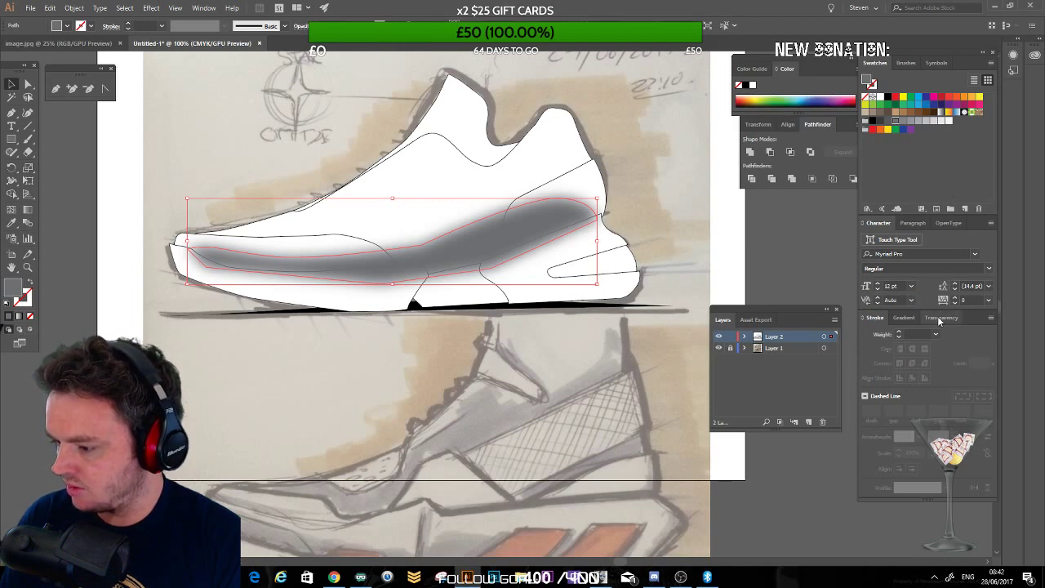
{"action": "left_click", "coordinate": [905, 336]}
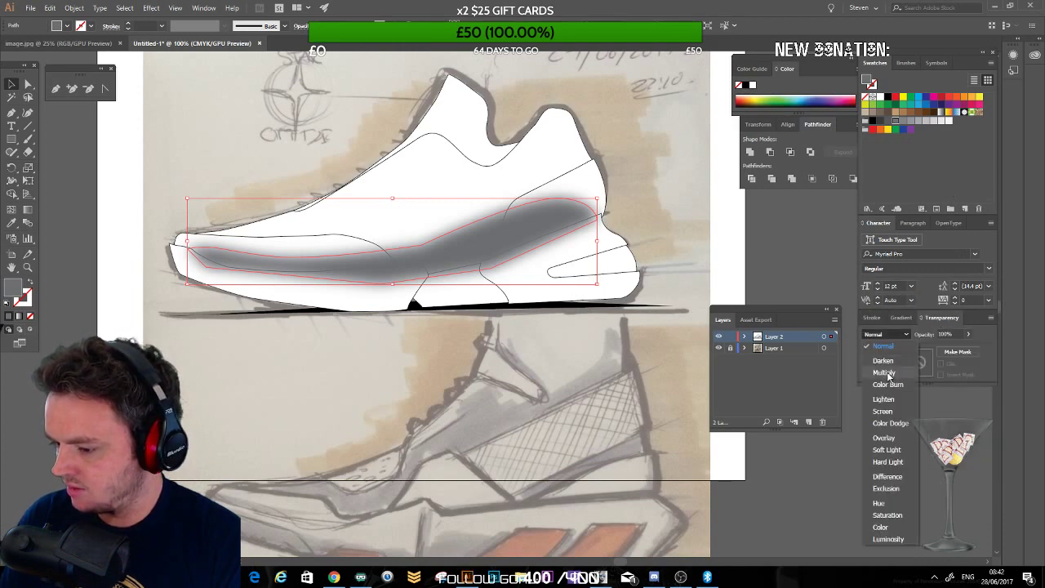
{"action": "left_click", "coordinate": [885, 372]}
{"action": "left_click", "coordinate": [968, 334]}
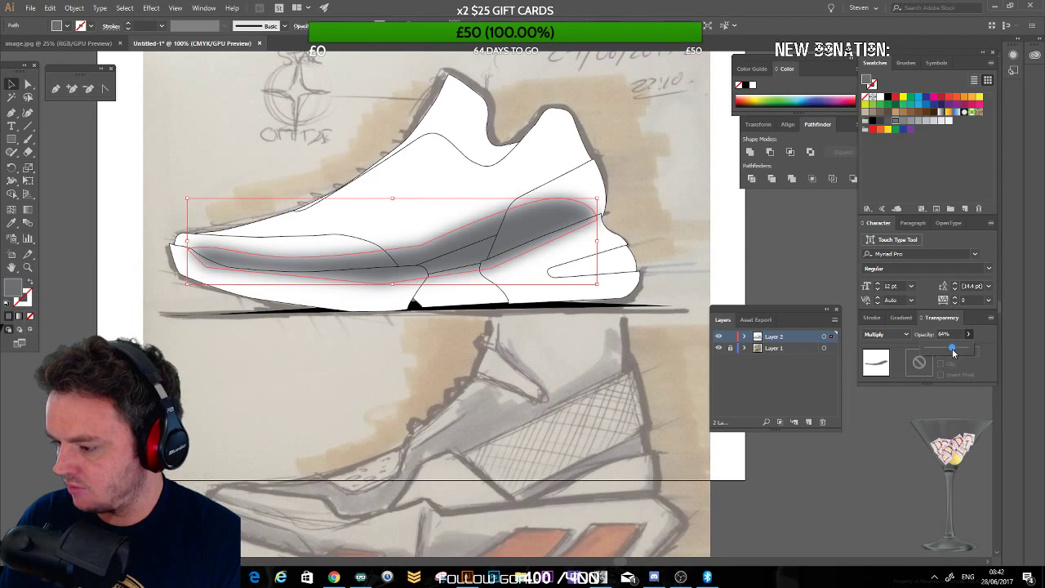
{"action": "left_click_drag", "start_coordinate": [954, 351], "coordinate": [946, 349]}
{"action": "left_click", "coordinate": [14, 84]}
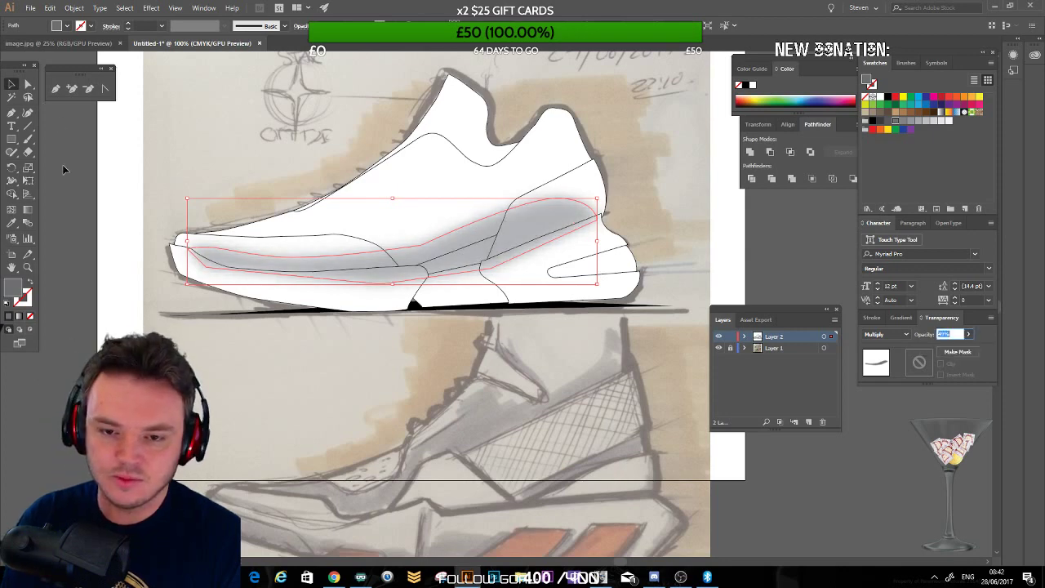
{"action": "left_click", "coordinate": [65, 169]}
Step: Move the grey shading behind the midsole shapes, keeping it in front of the upper
{"action": "left_click", "coordinate": [464, 253]}
{"action": "key", "text": "Delete"}
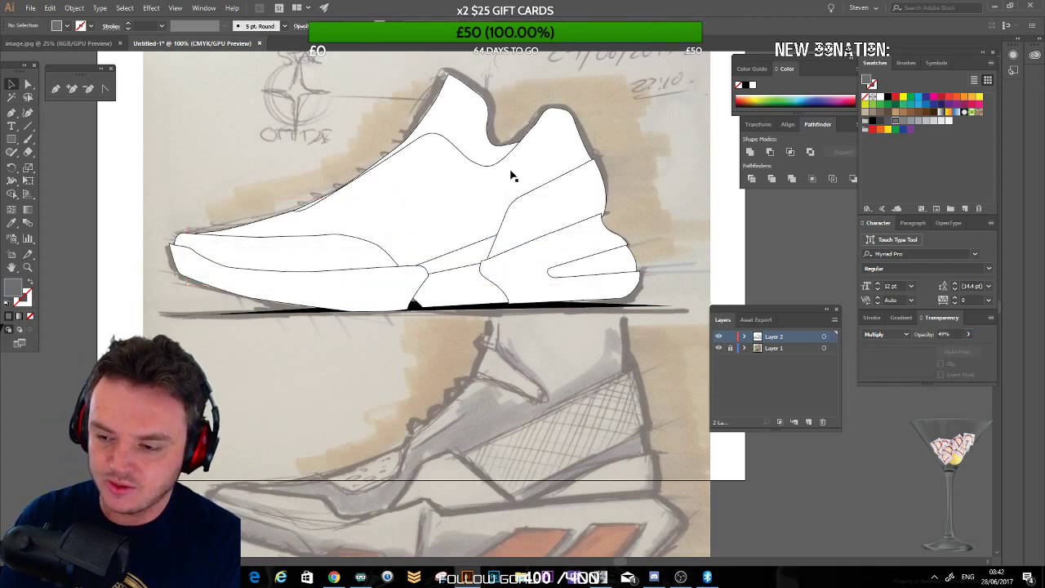
{"action": "left_click", "coordinate": [505, 260]}
{"action": "key", "text": "ctrl+z"}
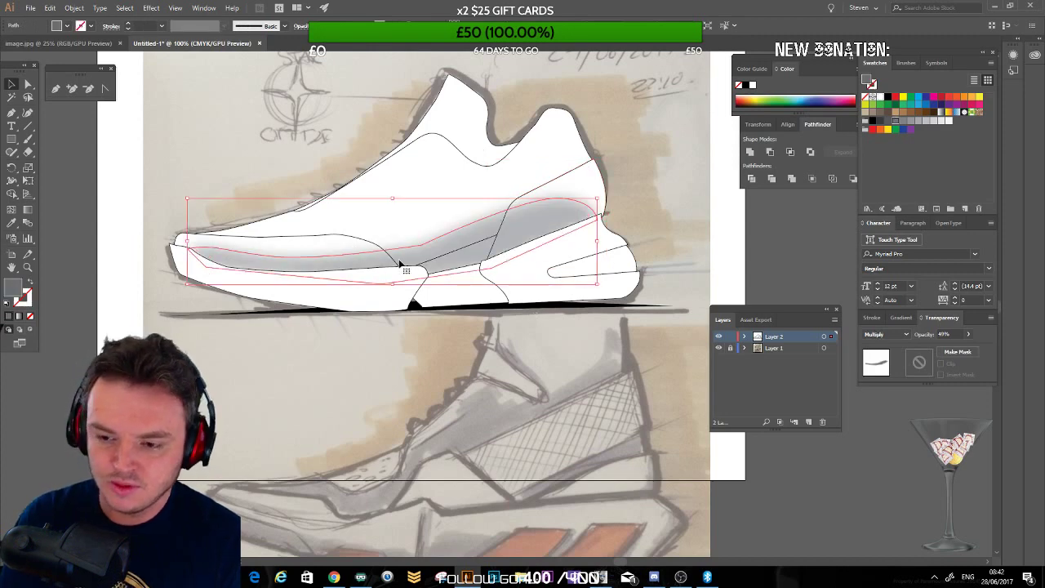
Step: Lower the upper edge of the shading shape slightly, give it a lighter grey fill and deselect it
{"action": "left_click_drag", "start_coordinate": [392, 198], "coordinate": [392, 204]}
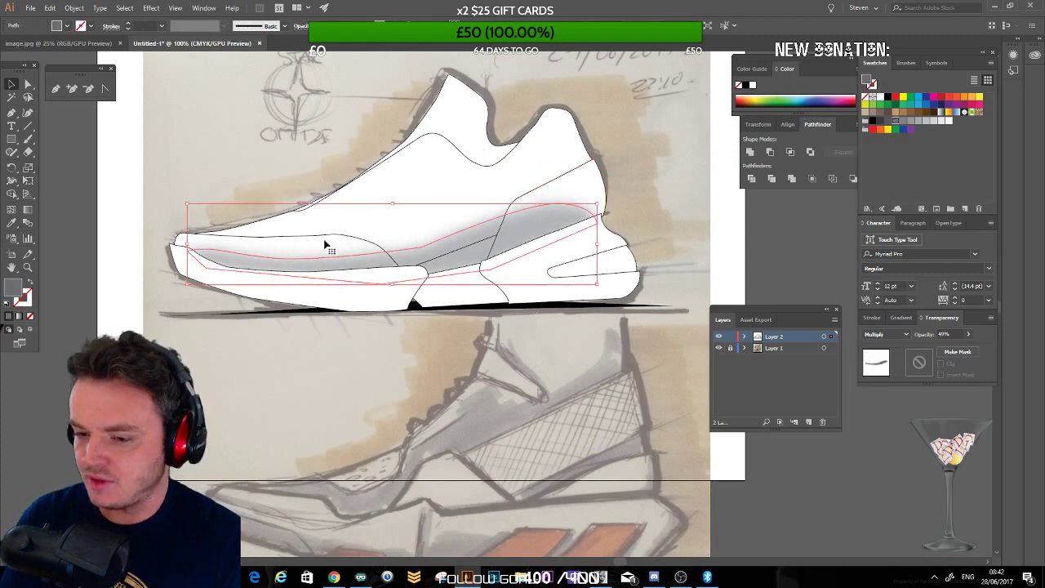
{"action": "left_click", "coordinate": [930, 124]}
{"action": "left_click", "coordinate": [828, 287]}
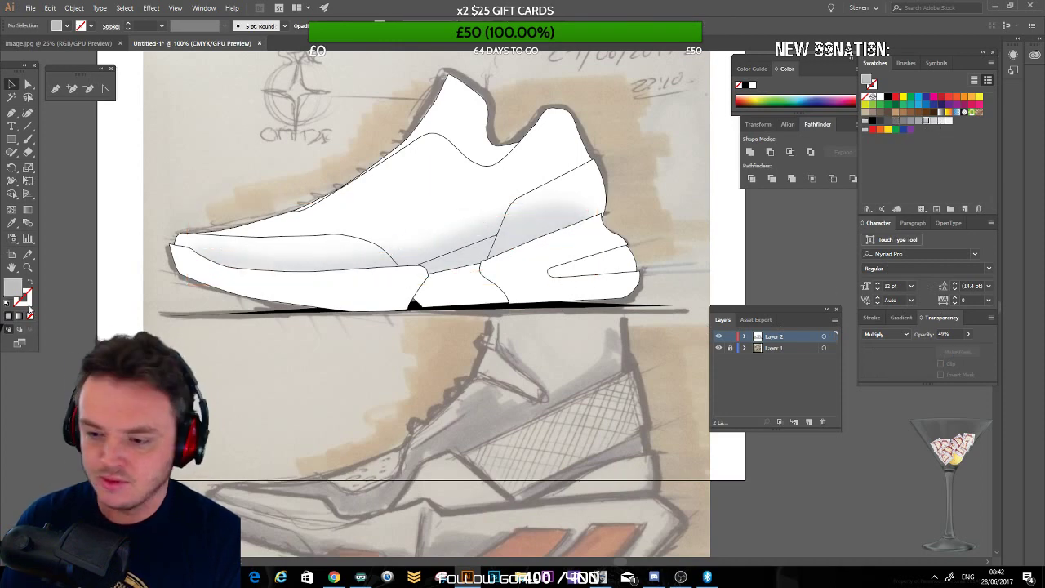
Step: Undo the last fill change on the shading and delete the blurred shading shape
{"action": "key", "text": "ctrl+minus"}
{"action": "left_click_drag", "start_coordinate": [415, 233], "coordinate": [336, 226]}
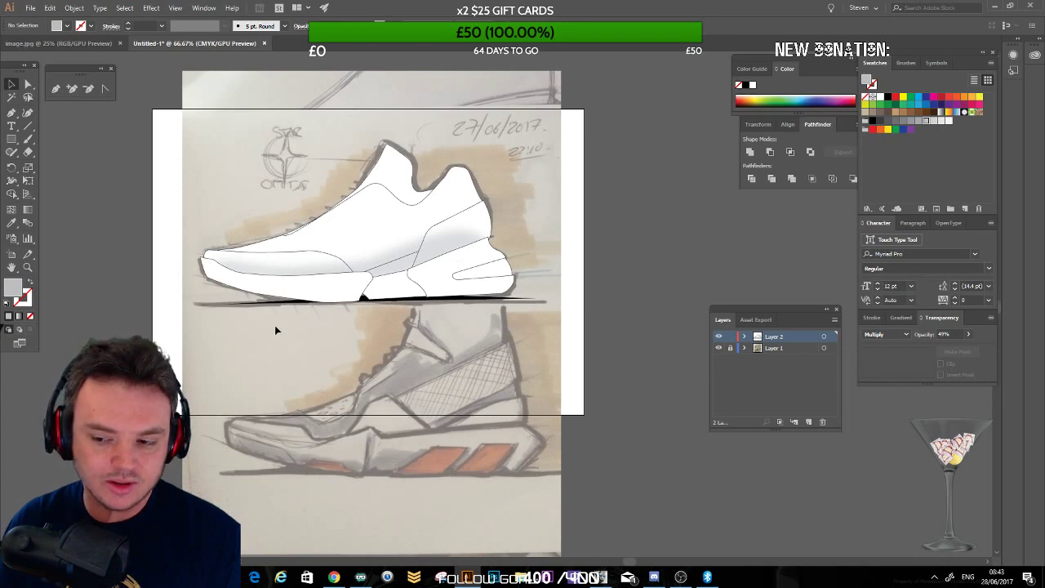
{"action": "key", "text": "ctrl+plus"}
{"action": "key", "text": "ctrl+plus"}
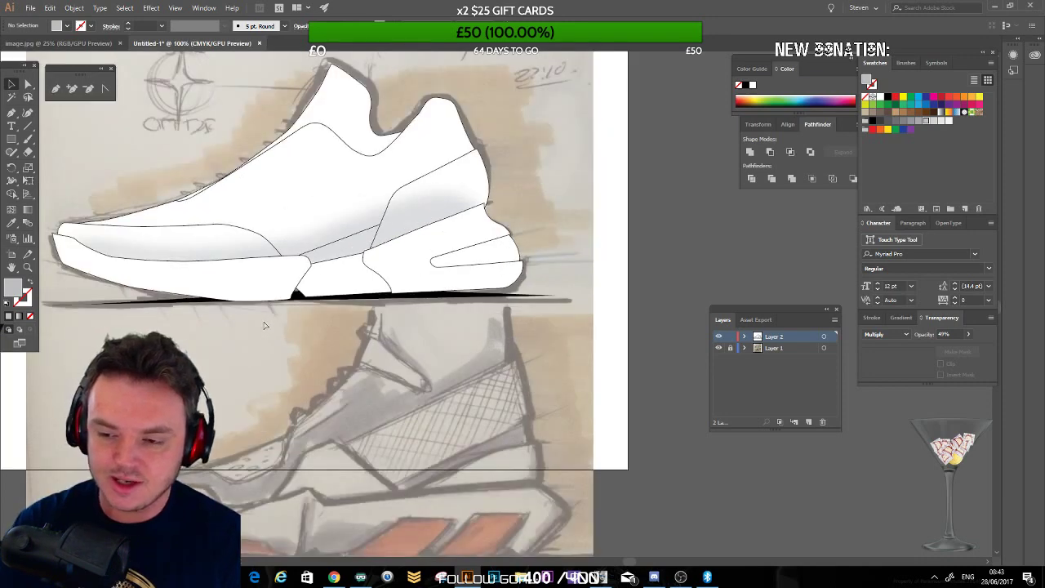
{"action": "key", "text": "ctrl+z"}
{"action": "left_click_drag", "start_coordinate": [247, 250], "coordinate": [504, 193]}
{"action": "left_click_drag", "start_coordinate": [350, 205], "coordinate": [273, 288]}
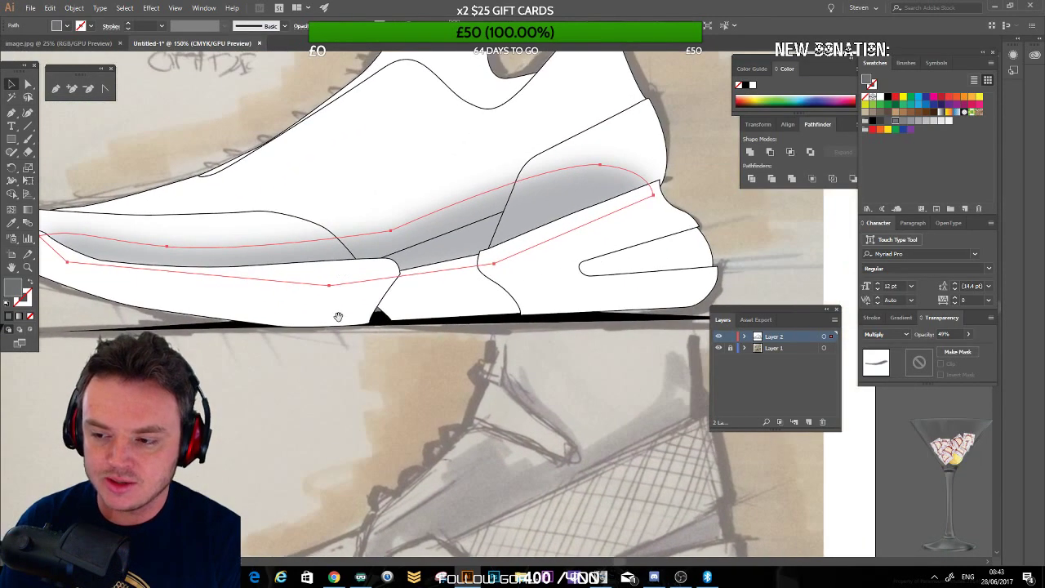
{"action": "left_click", "coordinate": [340, 347]}
{"action": "left_click", "coordinate": [418, 269]}
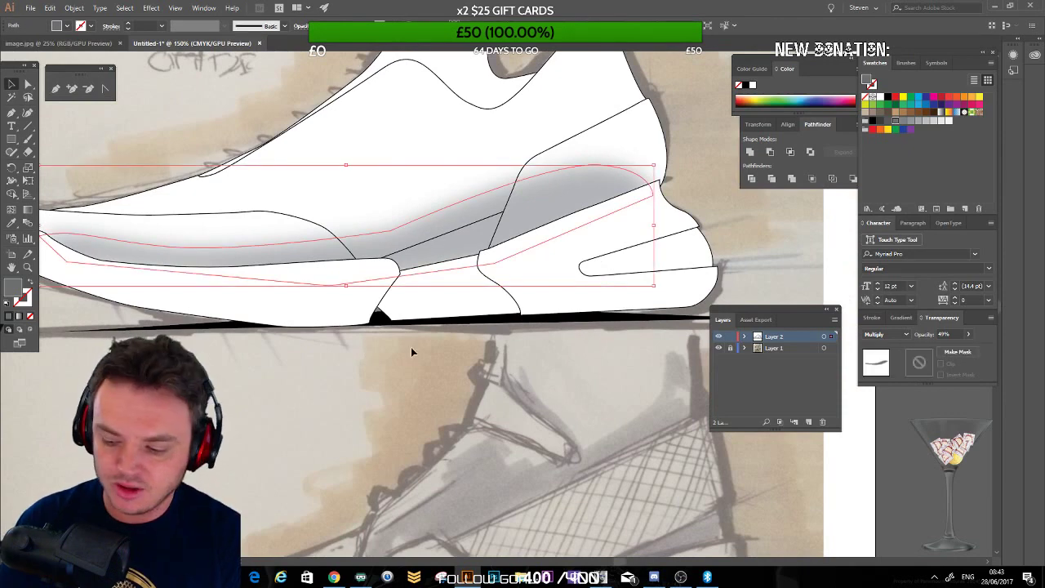
{"action": "key", "text": "Delete"}
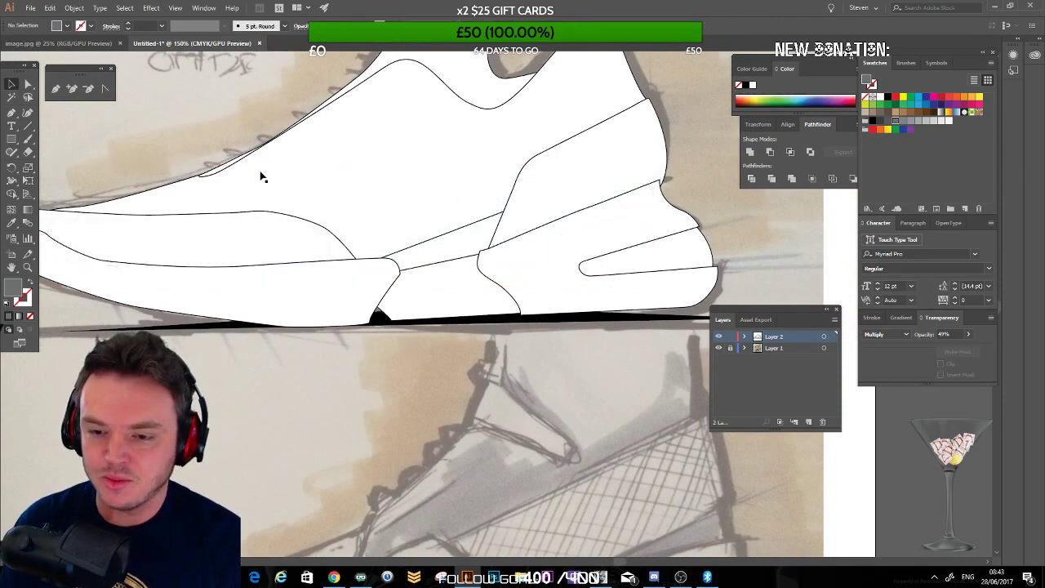
Step: Pull the left anchor point of the midsole's underlying shape further toward the toe and deselect it
{"action": "left_click_drag", "start_coordinate": [297, 195], "coordinate": [317, 218]}
{"action": "left_click_drag", "start_coordinate": [381, 312], "coordinate": [384, 284]}
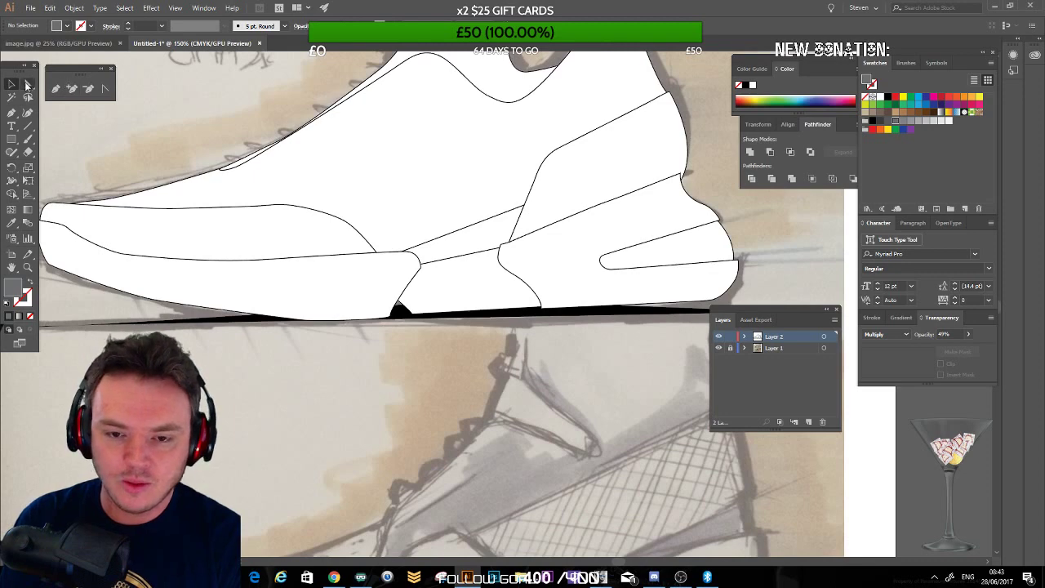
{"action": "left_click", "coordinate": [396, 320]}
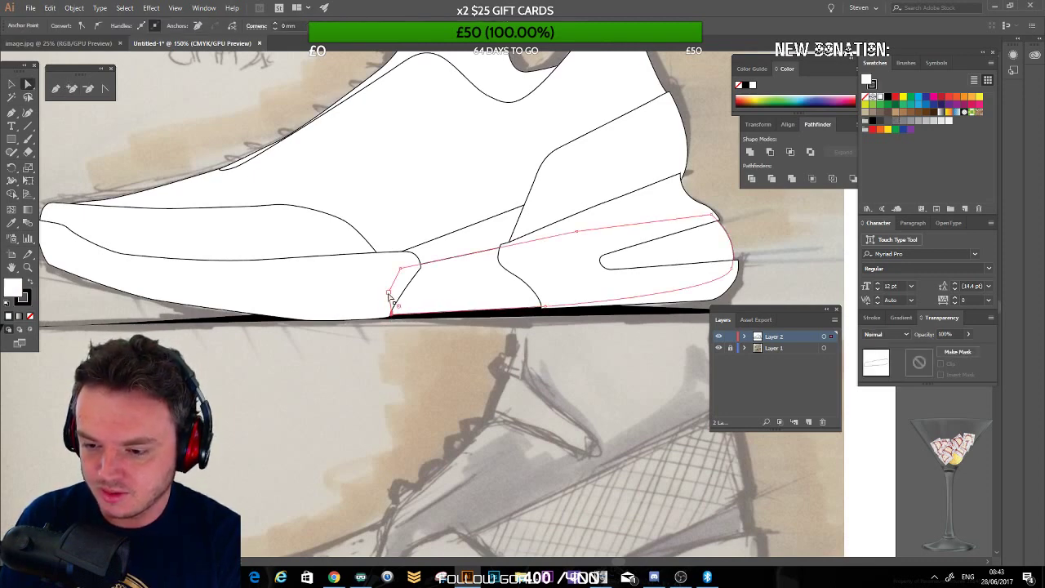
{"action": "left_click_drag", "start_coordinate": [389, 293], "coordinate": [382, 292]}
{"action": "left_click", "coordinate": [399, 312]}
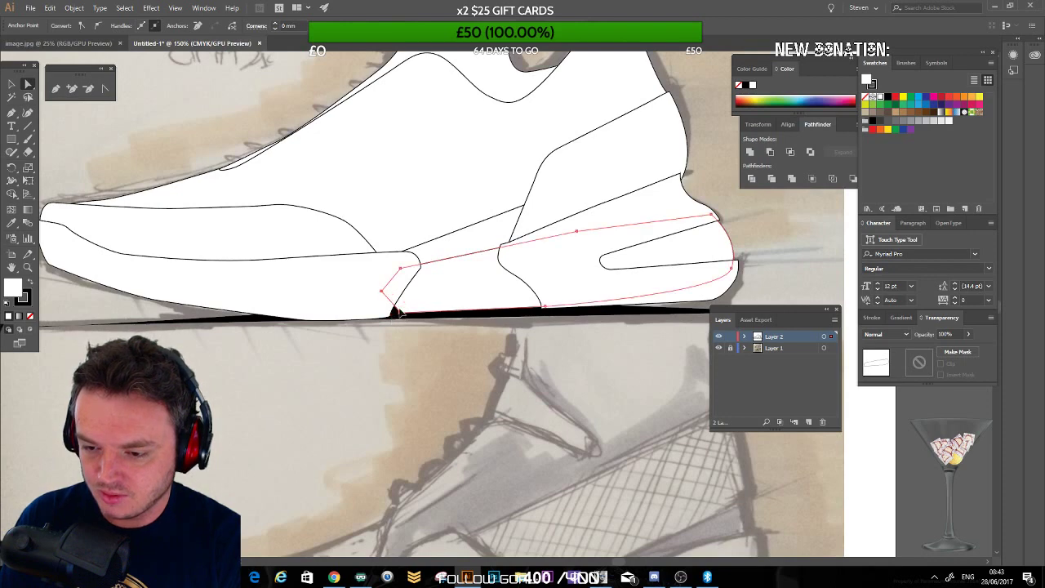
{"action": "left_click", "coordinate": [381, 407]}
Step: Select all the traced sneaker shapes with their ground shadow, move them off the sketch into empty space beside the artboard and deselect
{"action": "left_click_drag", "start_coordinate": [346, 316], "coordinate": [279, 303]}
{"action": "key", "text": "ctrl+minus"}
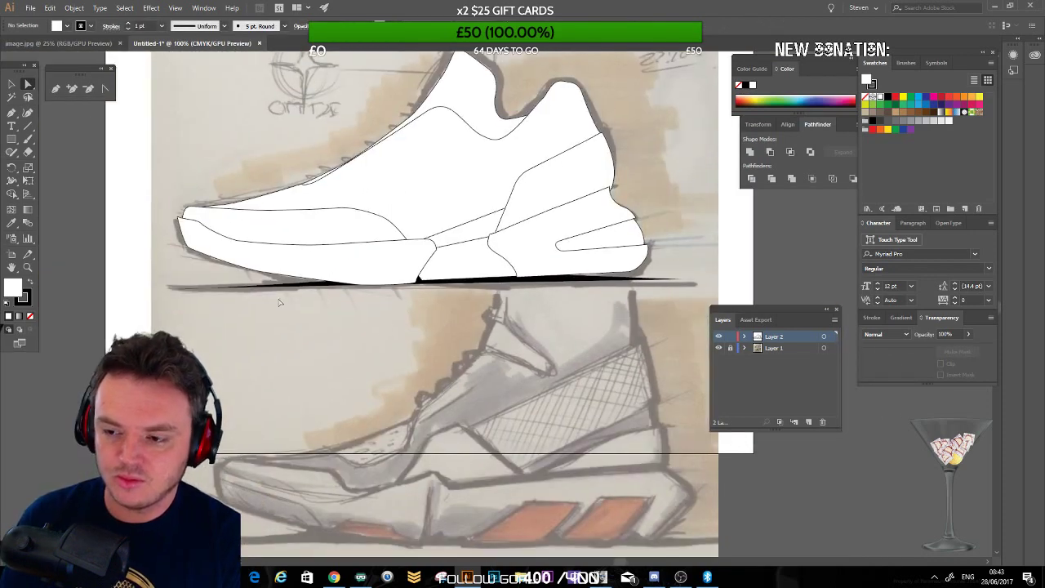
{"action": "scroll", "coordinate": [576, 91], "scroll_direction": "down", "scroll_amount": 1}
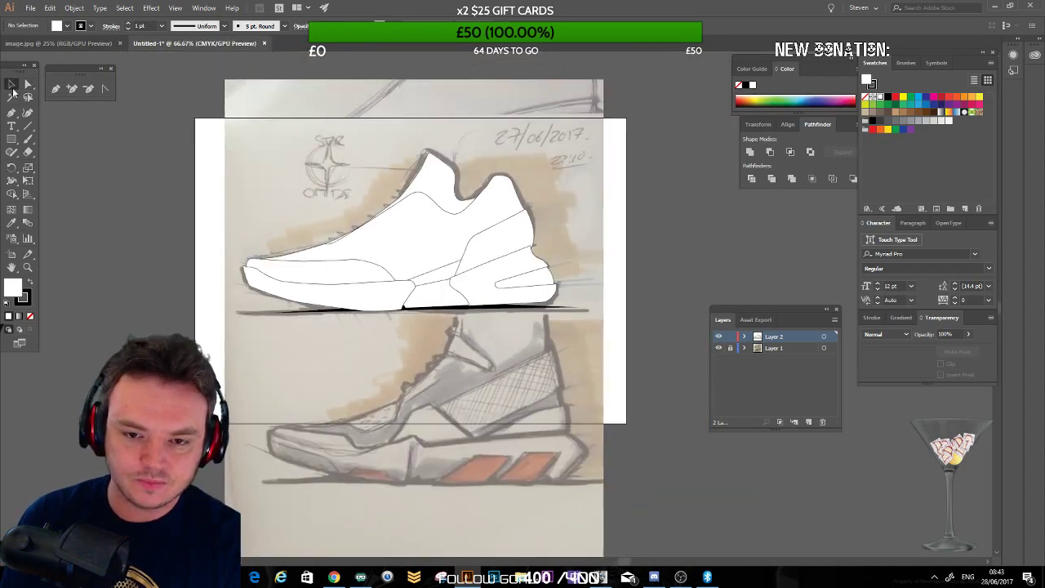
{"action": "mouse_move", "coordinate": [220, 161]}
{"action": "left_mouse_down"}
{"action": "mouse_move", "coordinate": [602, 313]}
{"action": "mouse_move", "coordinate": [595, 382]}
{"action": "left_mouse_up"}
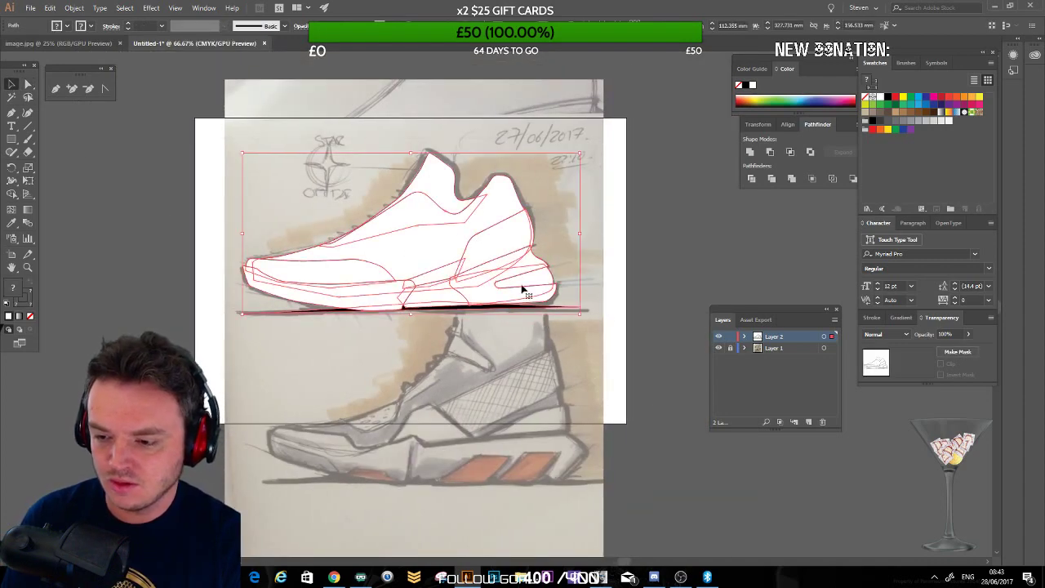
{"action": "left_click_drag", "start_coordinate": [499, 284], "coordinate": [159, 244]}
{"action": "left_click_drag", "start_coordinate": [138, 218], "coordinate": [396, 238]}
{"action": "left_click", "coordinate": [428, 351]}
Step: Sample the sketch's blue onto the midsole's underlying shape, replace it with a bright cyan-blue swatch and deselect
{"action": "left_click_drag", "start_coordinate": [535, 343], "coordinate": [120, 278]}
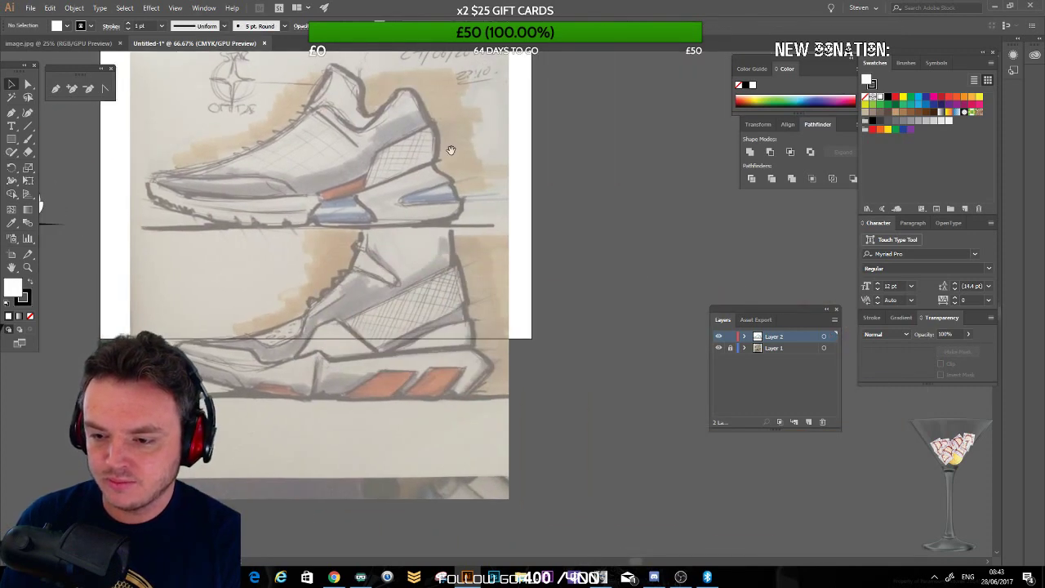
{"action": "left_click_drag", "start_coordinate": [451, 151], "coordinate": [758, 159]}
{"action": "left_click", "coordinate": [234, 224]}
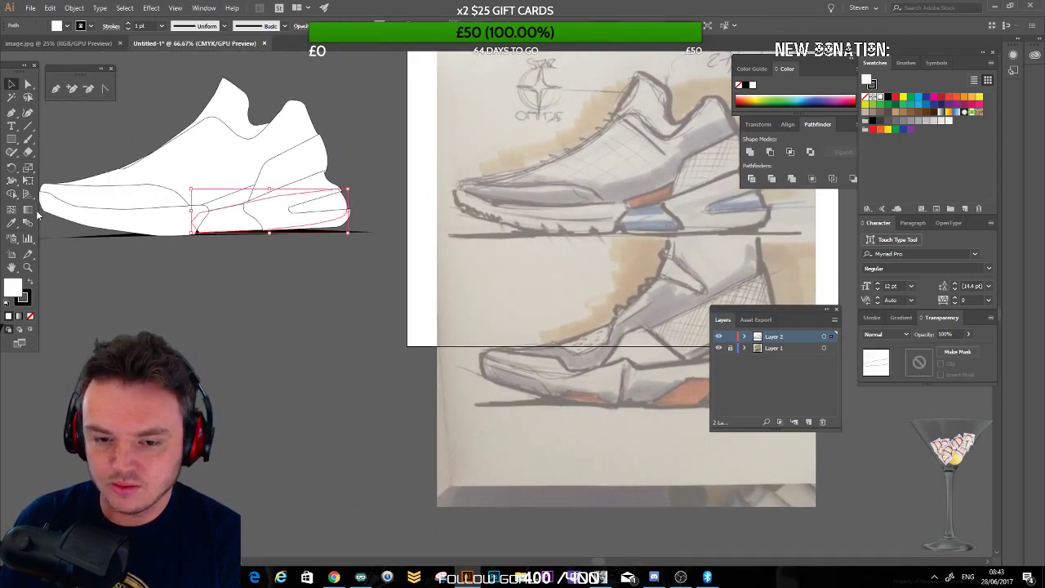
{"action": "left_click", "coordinate": [11, 222]}
{"action": "left_click", "coordinate": [653, 207]}
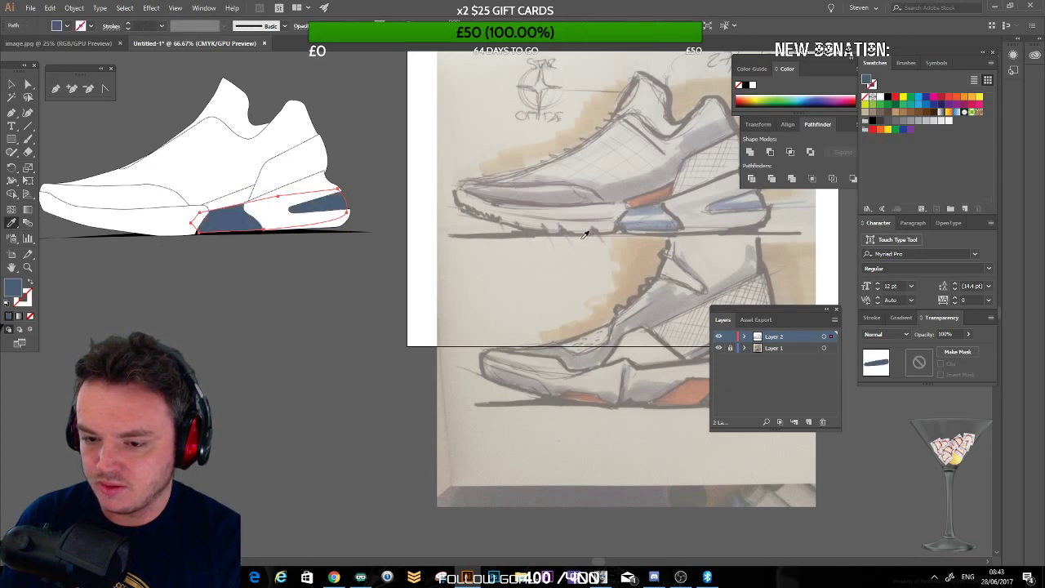
{"action": "key", "text": "v"}
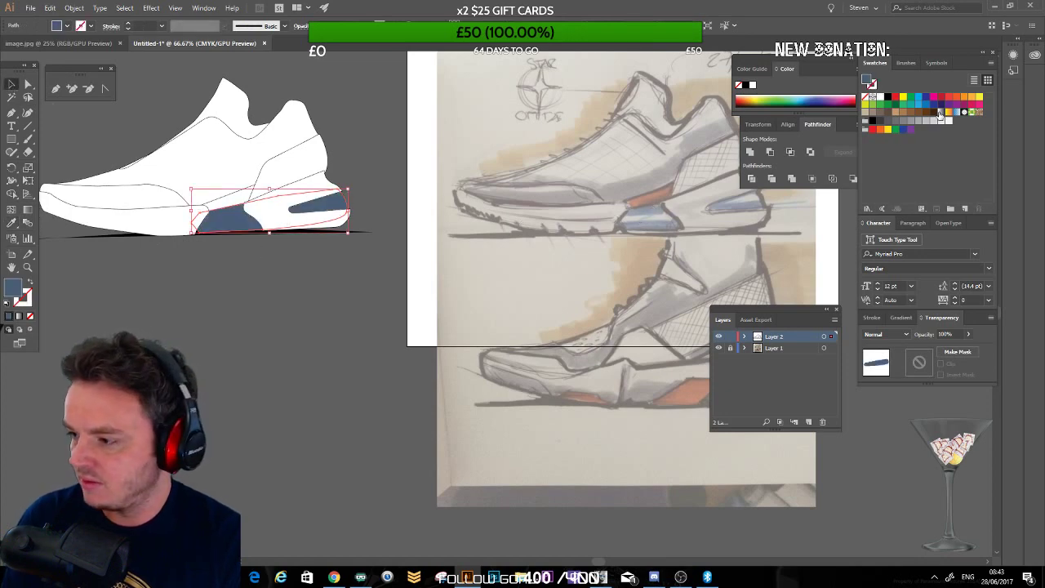
{"action": "left_click", "coordinate": [920, 104]}
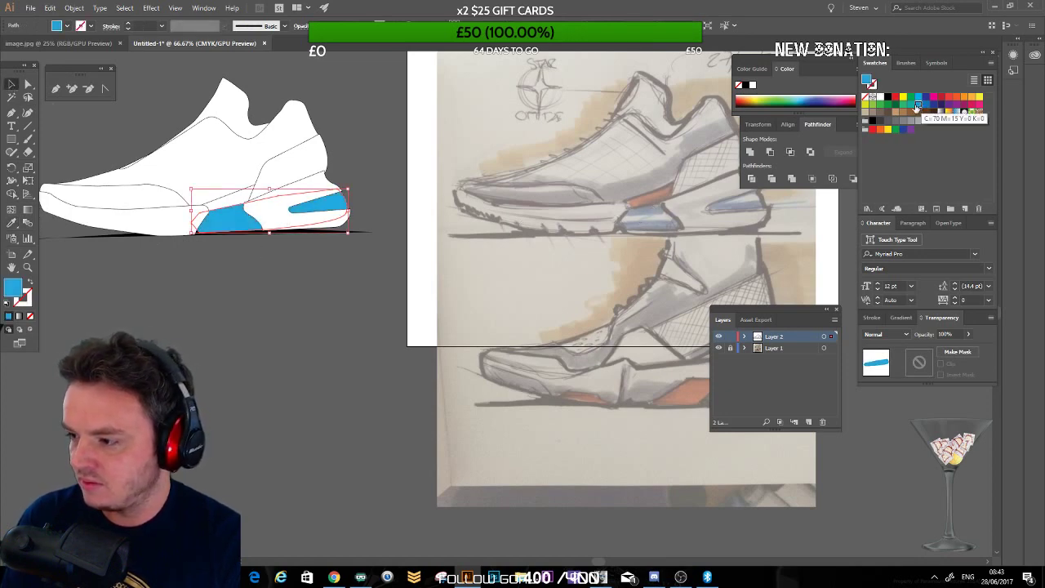
{"action": "left_click", "coordinate": [296, 328]}
Step: Fill the narrow wedge above the blue midsole section with a red swatch and deselect it
{"action": "scroll", "coordinate": [296, 328], "scroll_direction": "up", "scroll_amount": 2}
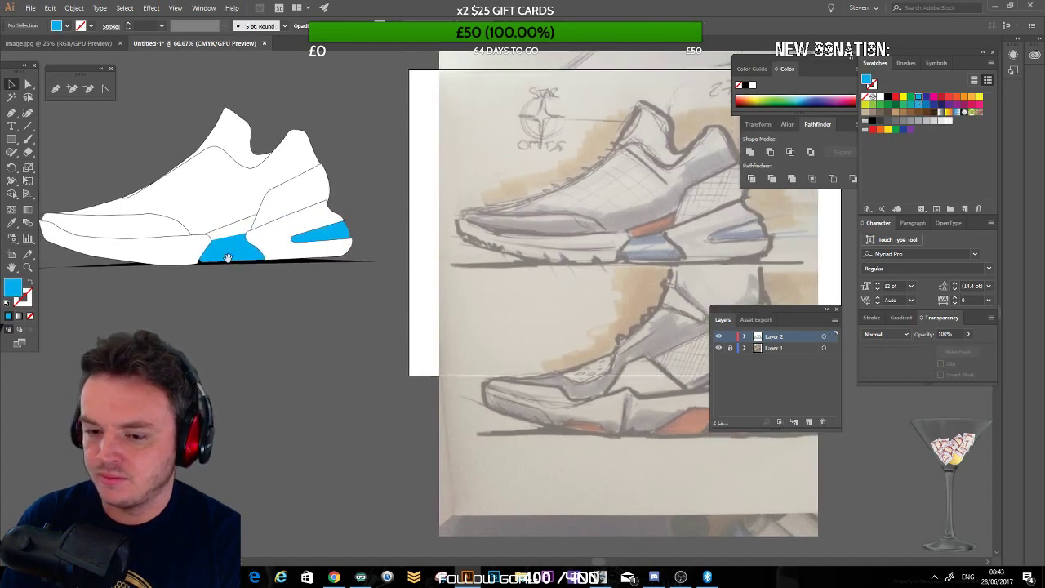
{"action": "left_click", "coordinate": [237, 239]}
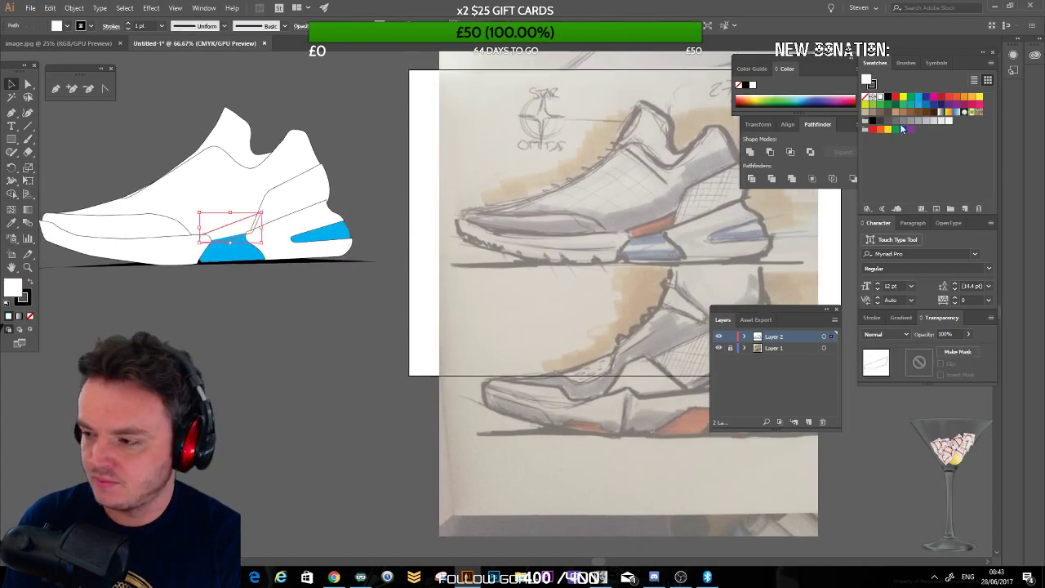
{"action": "left_click", "coordinate": [949, 98]}
{"action": "left_click", "coordinate": [253, 339]}
{"action": "left_click_drag", "start_coordinate": [182, 291], "coordinate": [207, 300]}
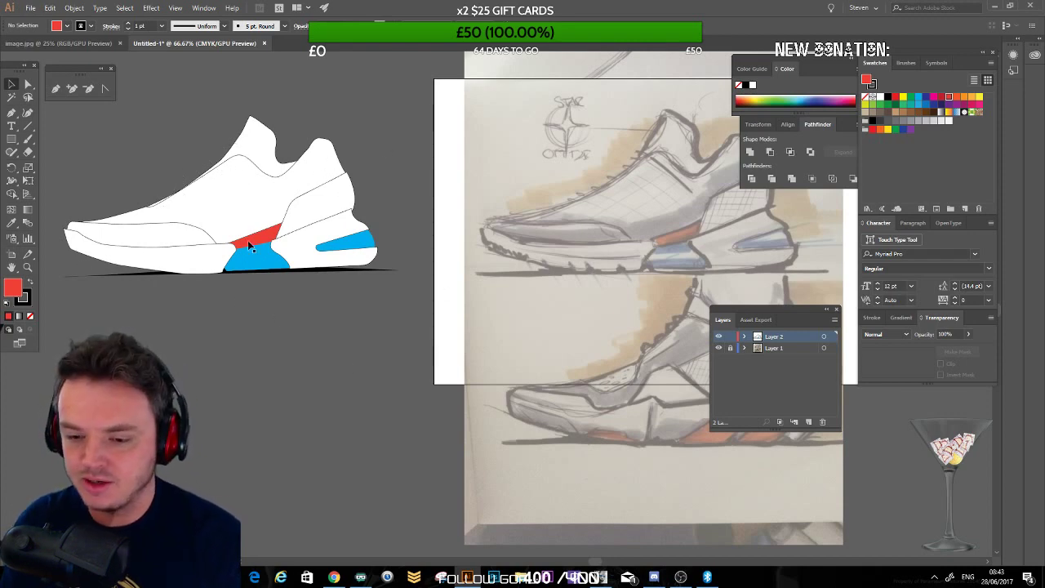
{"action": "left_click_drag", "start_coordinate": [318, 258], "coordinate": [297, 236]}
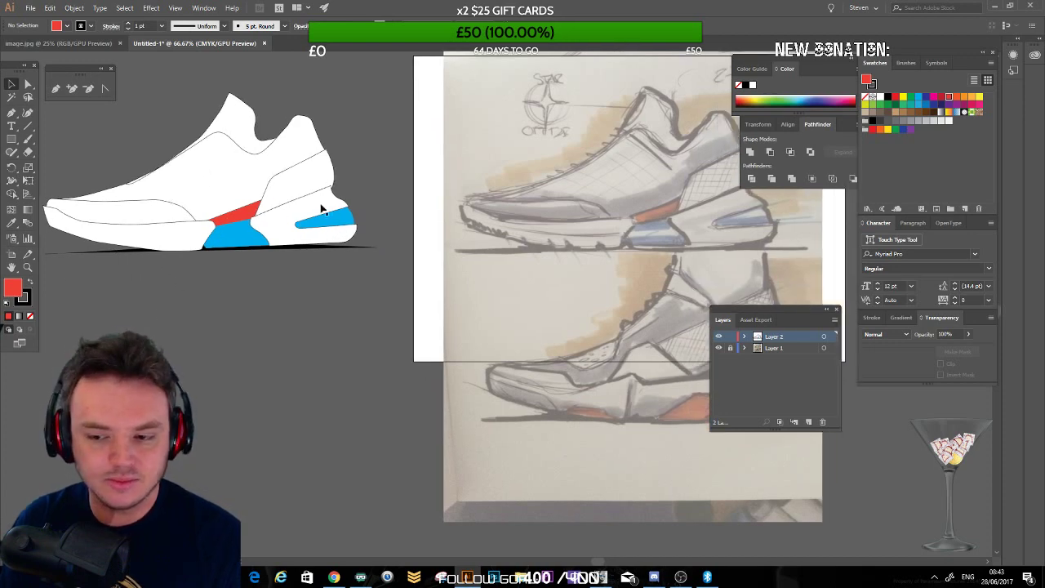
{"action": "left_click", "coordinate": [56, 88]}
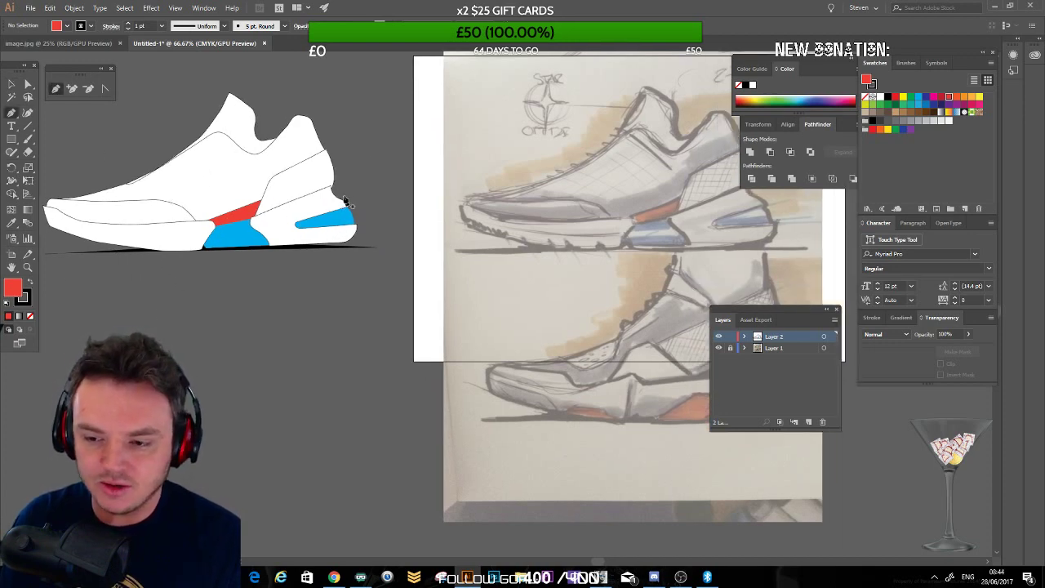
{"action": "left_click", "coordinate": [13, 85]}
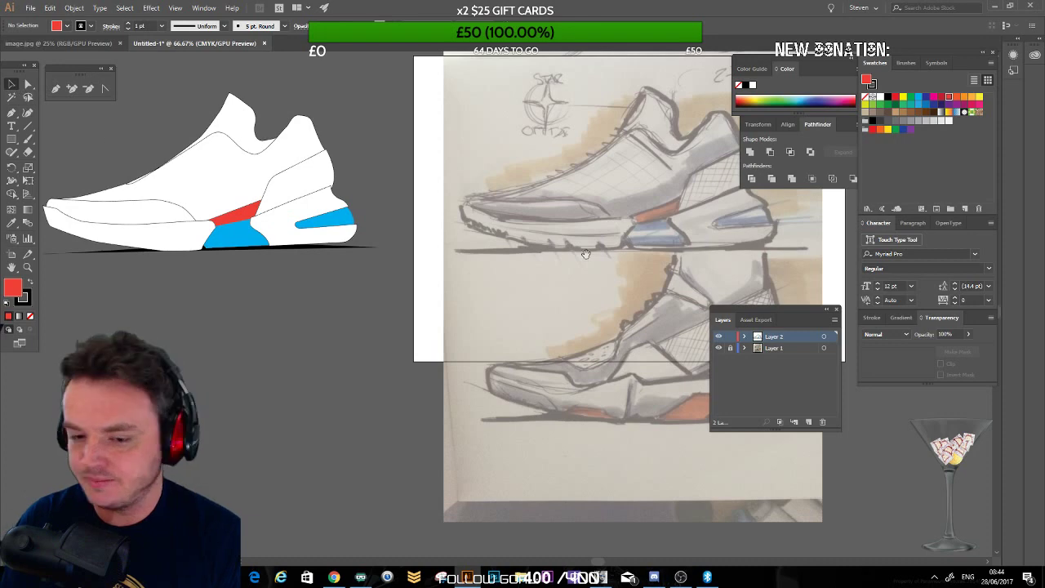
{"action": "left_click_drag", "start_coordinate": [415, 333], "coordinate": [329, 310]}
{"action": "left_click_drag", "start_coordinate": [206, 181], "coordinate": [321, 214]}
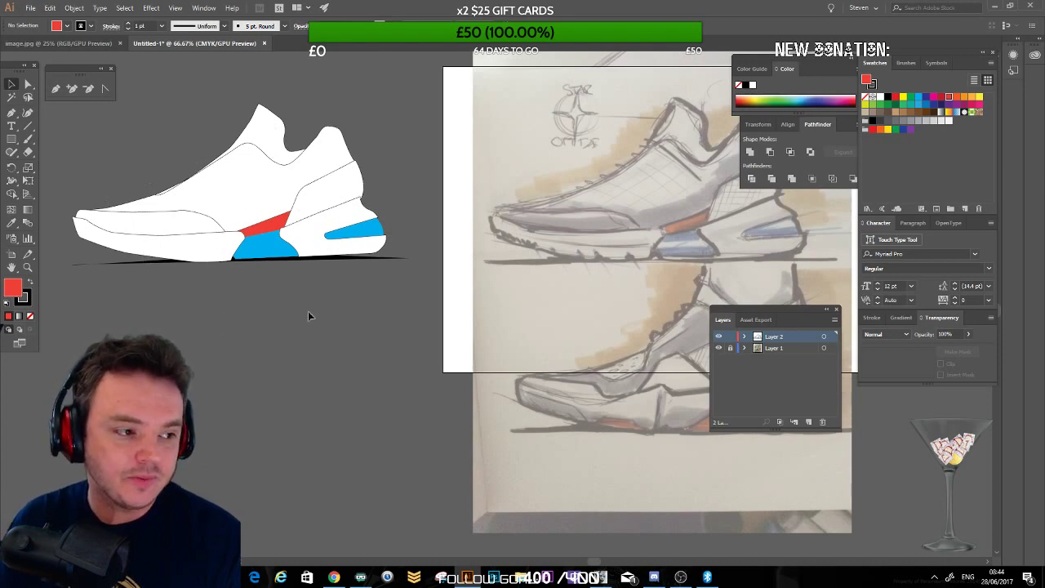
Step: Start a Pen path on the second sneaker sketch, tracing from the toe tip along the toe panel's upper edge
{"action": "left_click_drag", "start_coordinate": [501, 303], "coordinate": [150, 193]}
{"action": "key", "text": "ctrl+plus"}
{"action": "left_click_drag", "start_coordinate": [318, 298], "coordinate": [506, 275]}
{"action": "scroll", "coordinate": [506, 274], "scroll_direction": "up", "scroll_amount": 2}
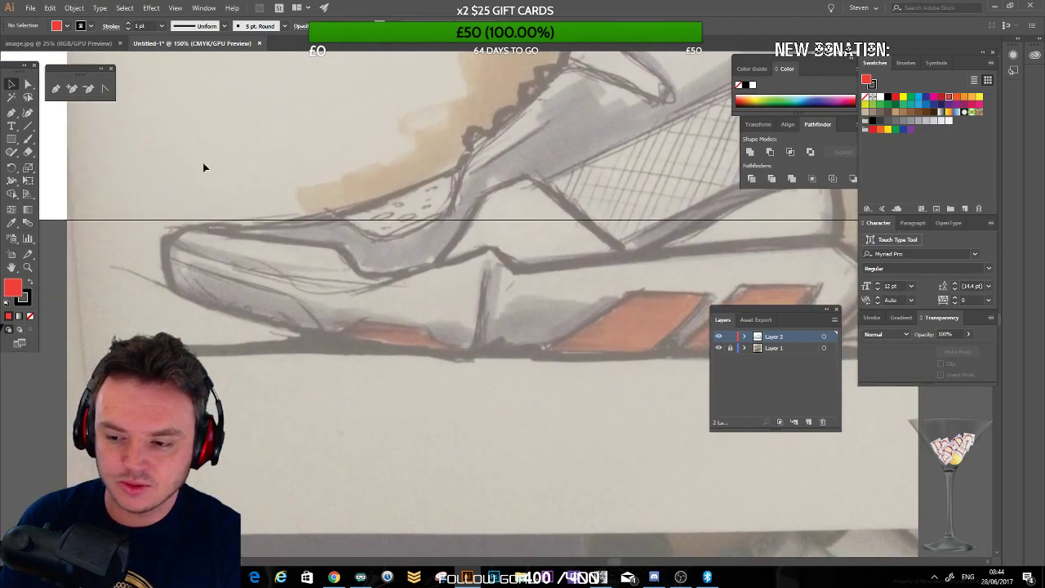
{"action": "left_click", "coordinate": [53, 88]}
{"action": "left_click_drag", "start_coordinate": [392, 189], "coordinate": [325, 195]}
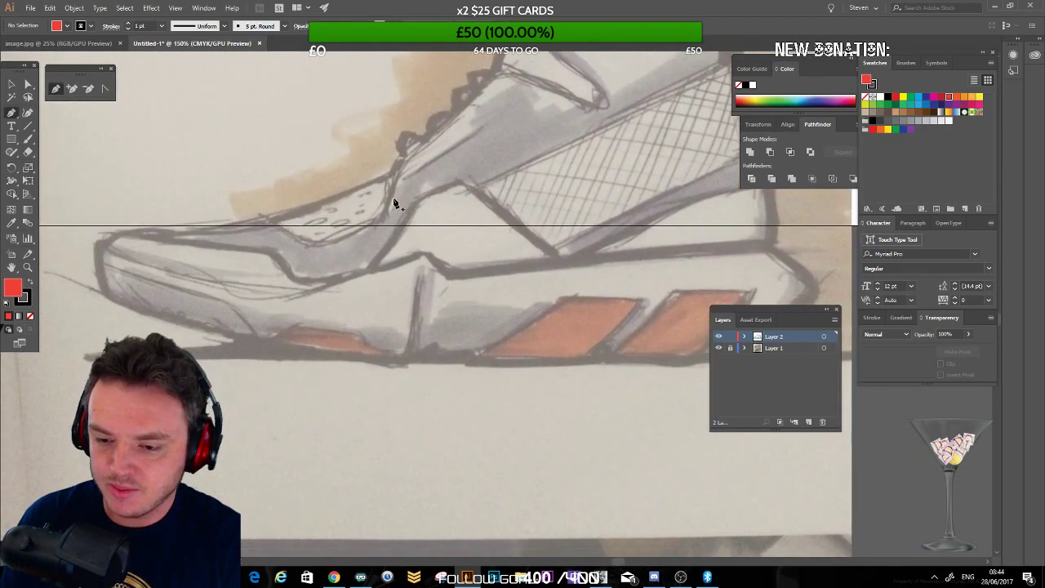
{"action": "left_click_drag", "start_coordinate": [103, 258], "coordinate": [111, 249]}
{"action": "left_click_drag", "start_coordinate": [121, 235], "coordinate": [131, 237]}
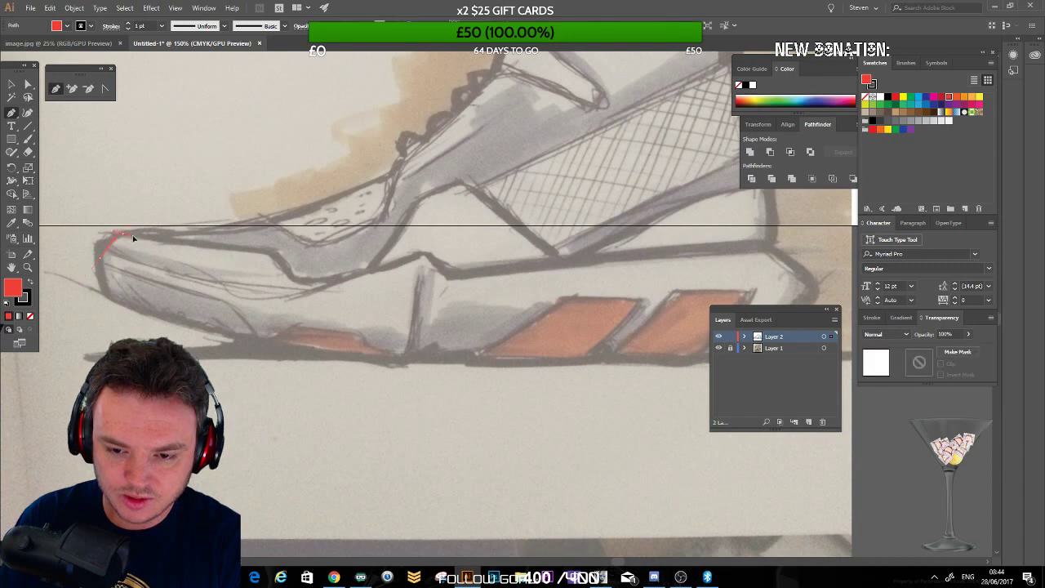
{"action": "mouse_move", "coordinate": [257, 249]}
{"action": "left_mouse_down"}
{"action": "mouse_move", "coordinate": [292, 281]}
{"action": "mouse_move", "coordinate": [321, 288]}
{"action": "left_mouse_up"}
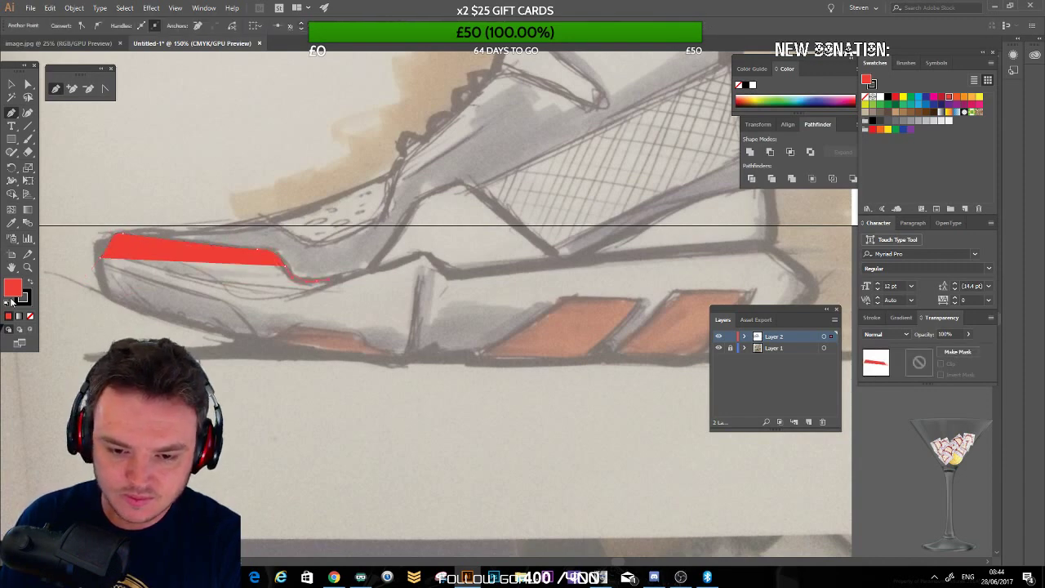
Step: Give the toe path a white stroke with no fill, close it along the panel's lower edge and deselect it
{"action": "key", "text": "d"}
{"action": "left_click", "coordinate": [30, 282]}
{"action": "left_click", "coordinate": [30, 317]}
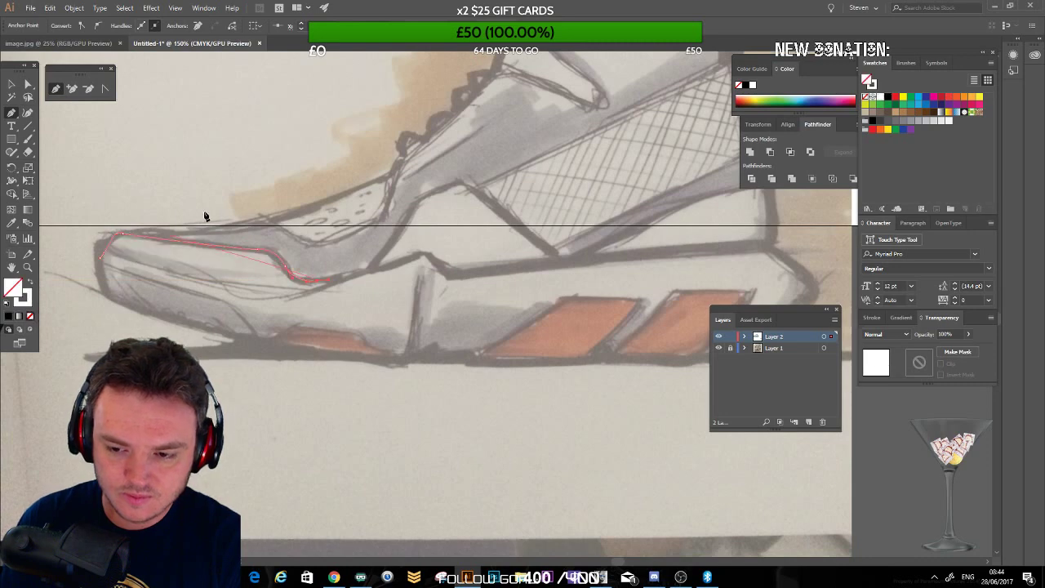
{"action": "left_click", "coordinate": [363, 272]}
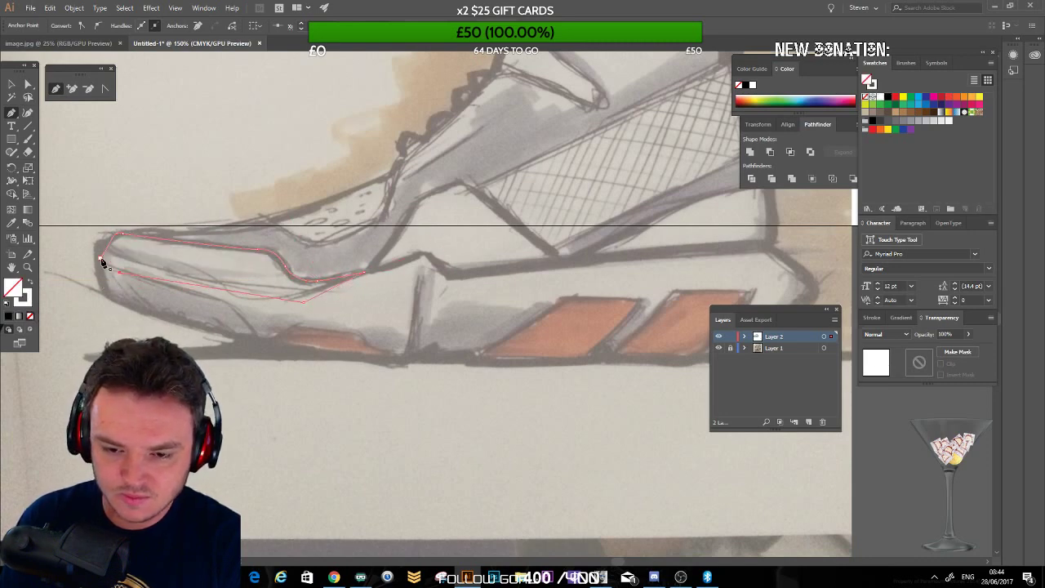
{"action": "left_click", "coordinate": [12, 85]}
{"action": "left_click", "coordinate": [90, 149]}
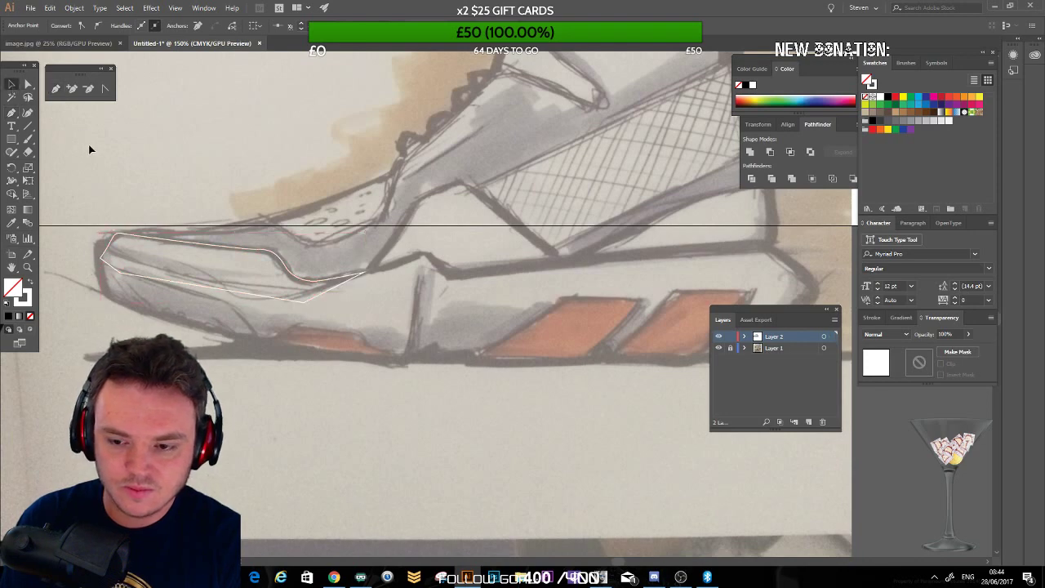
Step: Start a second Pen path for the upper, tracing along the forefoot and under the perforated panel to the base of the laces
{"action": "left_click", "coordinate": [55, 89]}
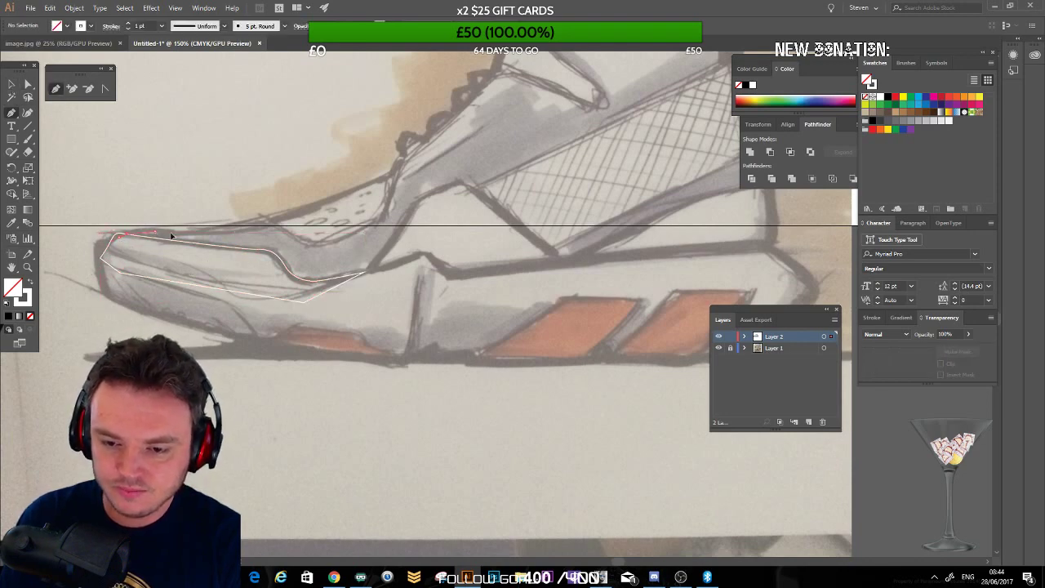
{"action": "mouse_move", "coordinate": [171, 236]}
{"action": "left_mouse_down"}
{"action": "mouse_move", "coordinate": [300, 232]}
{"action": "mouse_move", "coordinate": [257, 225]}
{"action": "mouse_move", "coordinate": [285, 219]}
{"action": "left_mouse_up"}
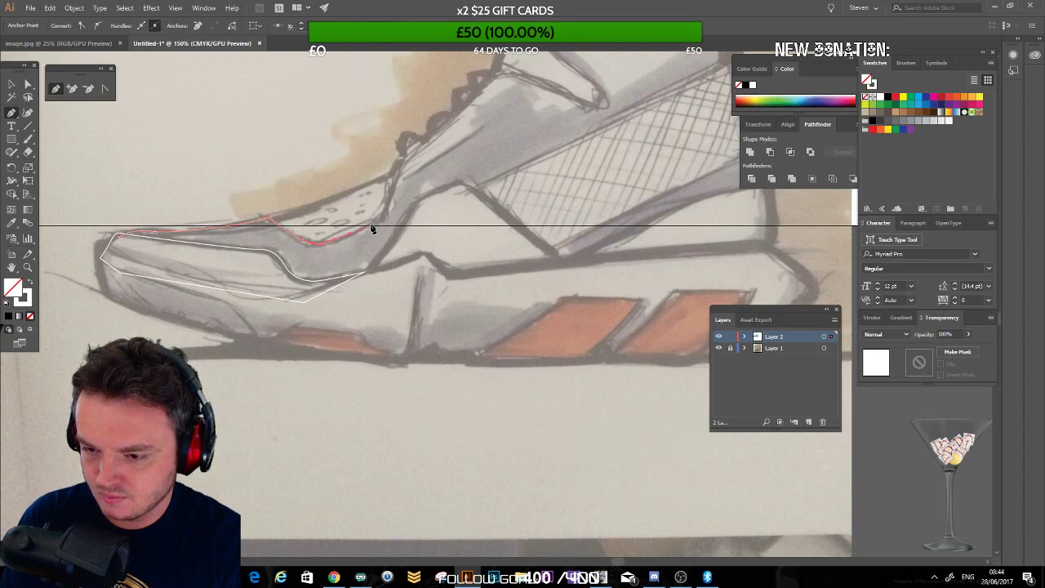
{"action": "left_click_drag", "start_coordinate": [371, 228], "coordinate": [422, 176]}
{"action": "left_click_drag", "start_coordinate": [388, 210], "coordinate": [399, 171]}
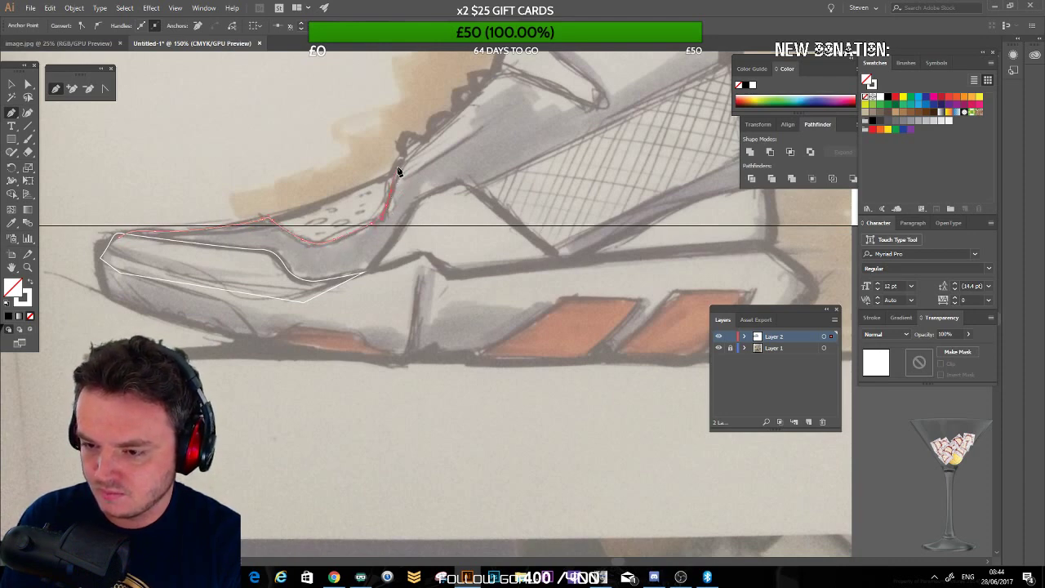
Step: Continue the upper's path along the lace edge and around the pointed notch below the ankle collar
{"action": "left_click_drag", "start_coordinate": [489, 113], "coordinate": [411, 190]}
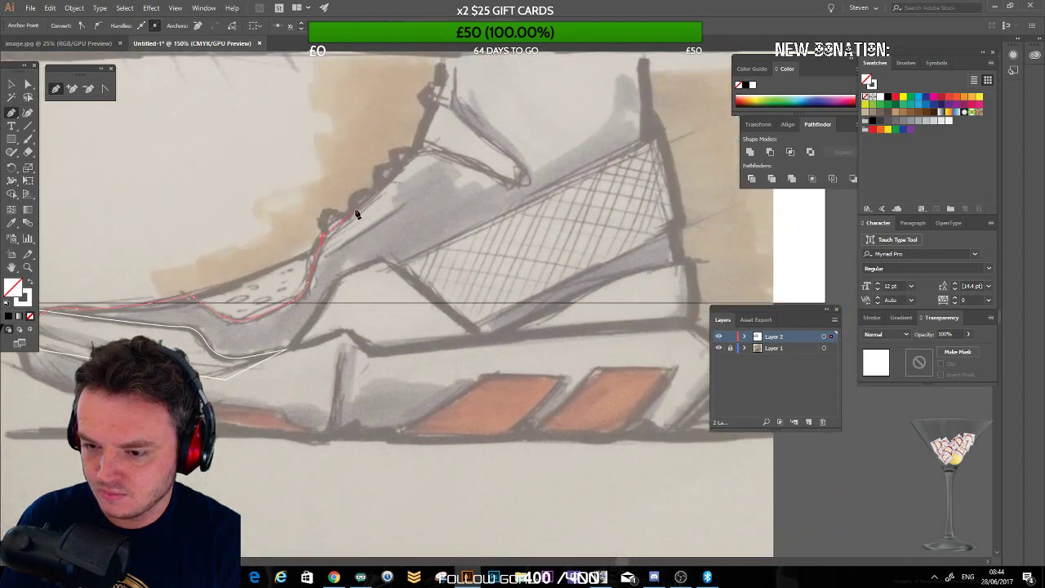
{"action": "mouse_move", "coordinate": [357, 214]}
{"action": "left_mouse_down"}
{"action": "mouse_move", "coordinate": [410, 158]}
{"action": "mouse_move", "coordinate": [406, 166]}
{"action": "mouse_move", "coordinate": [440, 154]}
{"action": "mouse_move", "coordinate": [511, 177]}
{"action": "mouse_move", "coordinate": [485, 169]}
{"action": "mouse_move", "coordinate": [515, 166]}
{"action": "left_mouse_up"}
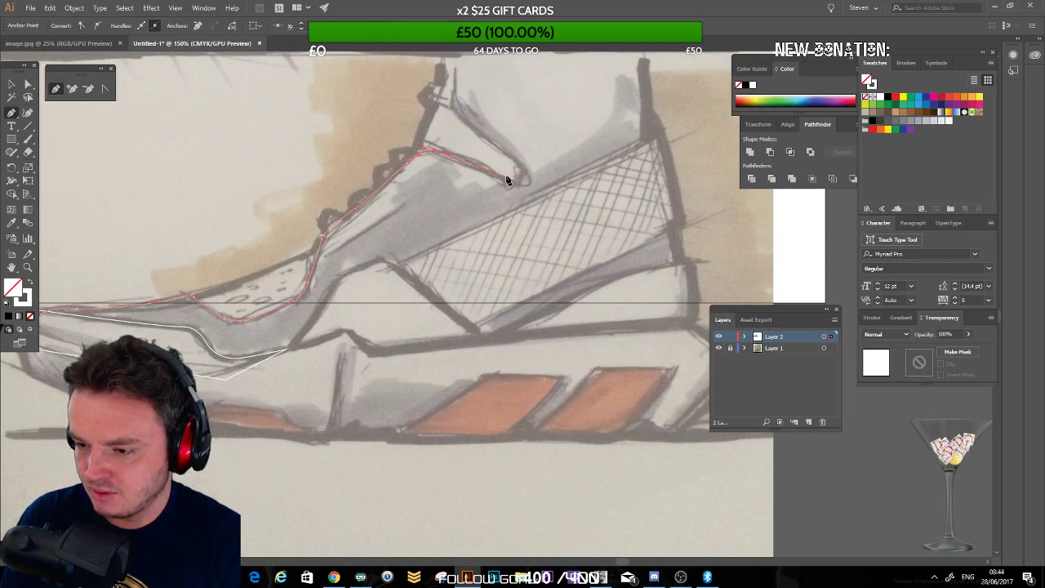
{"action": "left_click", "coordinate": [518, 180]}
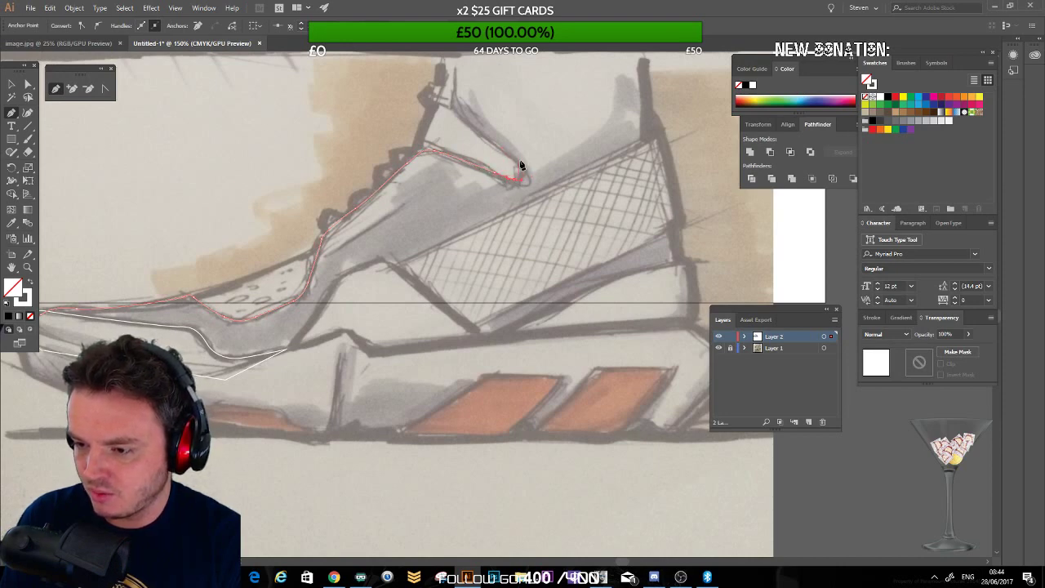
{"action": "mouse_move", "coordinate": [519, 161]}
{"action": "left_mouse_down"}
{"action": "mouse_move", "coordinate": [509, 155]}
{"action": "mouse_move", "coordinate": [523, 182]}
{"action": "mouse_move", "coordinate": [515, 156]}
{"action": "mouse_move", "coordinate": [515, 183]}
{"action": "mouse_move", "coordinate": [483, 173]}
{"action": "mouse_move", "coordinate": [484, 127]}
{"action": "left_mouse_up"}
Step: Extend the upper's path from the notch up above the ankle opening and curve it over to the back of the collar
{"action": "left_click_drag", "start_coordinate": [530, 94], "coordinate": [461, 223]}
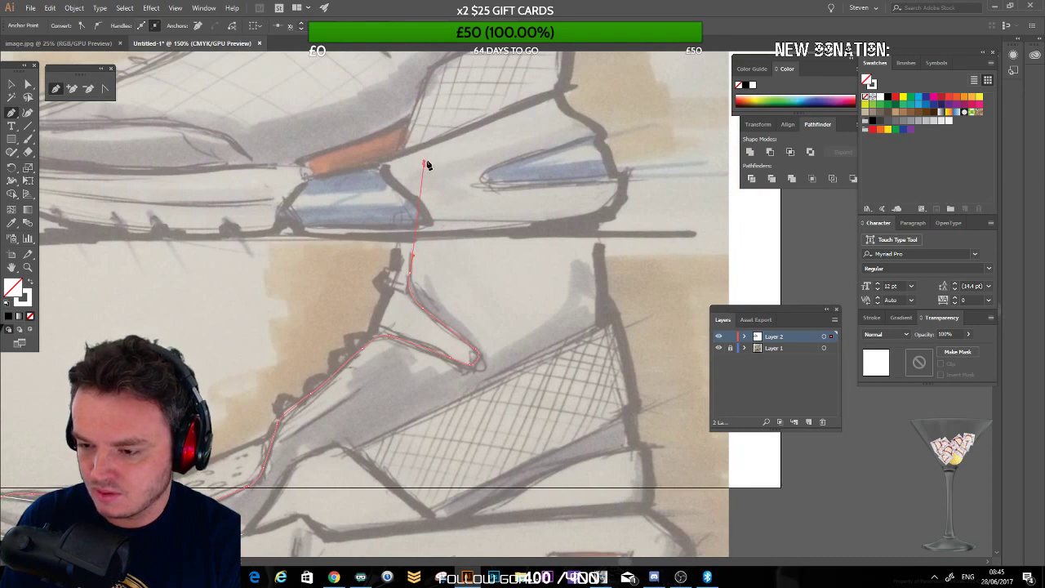
{"action": "left_click_drag", "start_coordinate": [548, 184], "coordinate": [602, 160]}
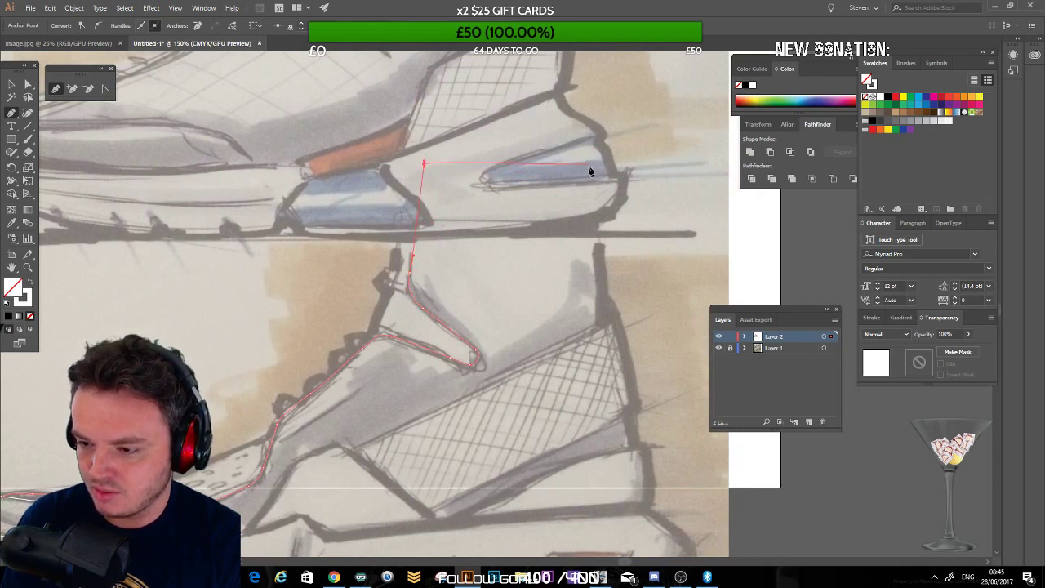
{"action": "left_click", "coordinate": [600, 286]}
{"action": "left_click_drag", "start_coordinate": [451, 249], "coordinate": [425, 107]}
{"action": "left_click_drag", "start_coordinate": [456, 175], "coordinate": [440, 352]}
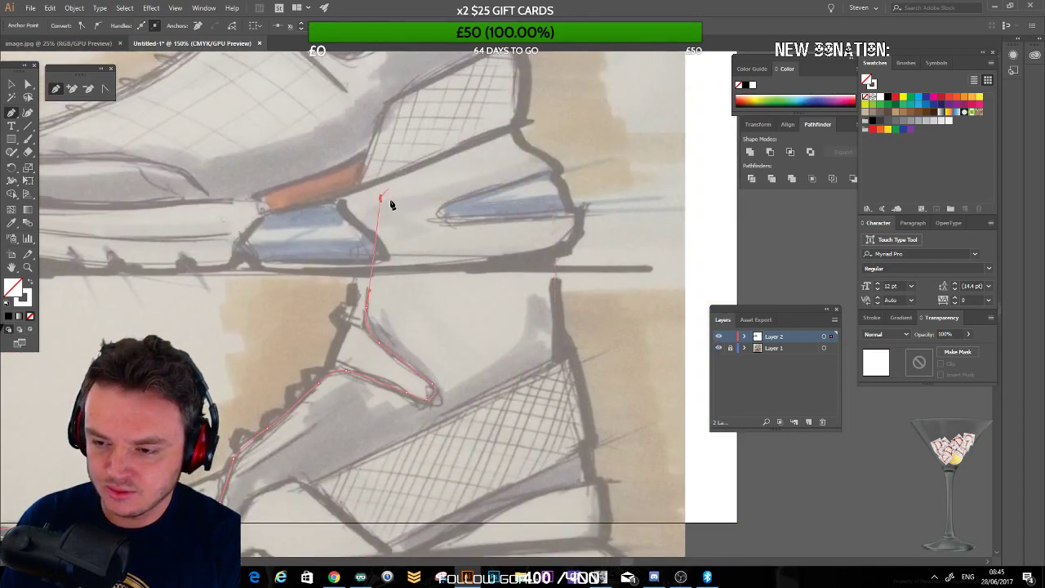
{"action": "left_click_drag", "start_coordinate": [381, 201], "coordinate": [432, 197]}
{"action": "left_click_drag", "start_coordinate": [514, 249], "coordinate": [550, 292]}
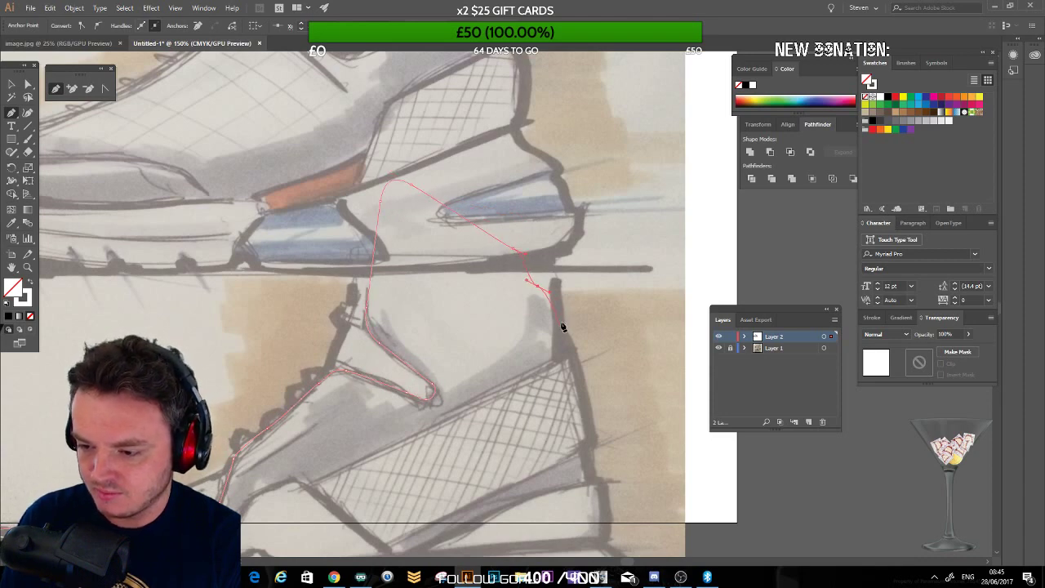
{"action": "left_click", "coordinate": [561, 324]}
Step: Continue the upper's path down the heel edge behind the crosshatched panel, ending just inside the midsole
{"action": "left_click_drag", "start_coordinate": [578, 296], "coordinate": [563, 161]}
{"action": "left_click_drag", "start_coordinate": [440, 257], "coordinate": [583, 220]}
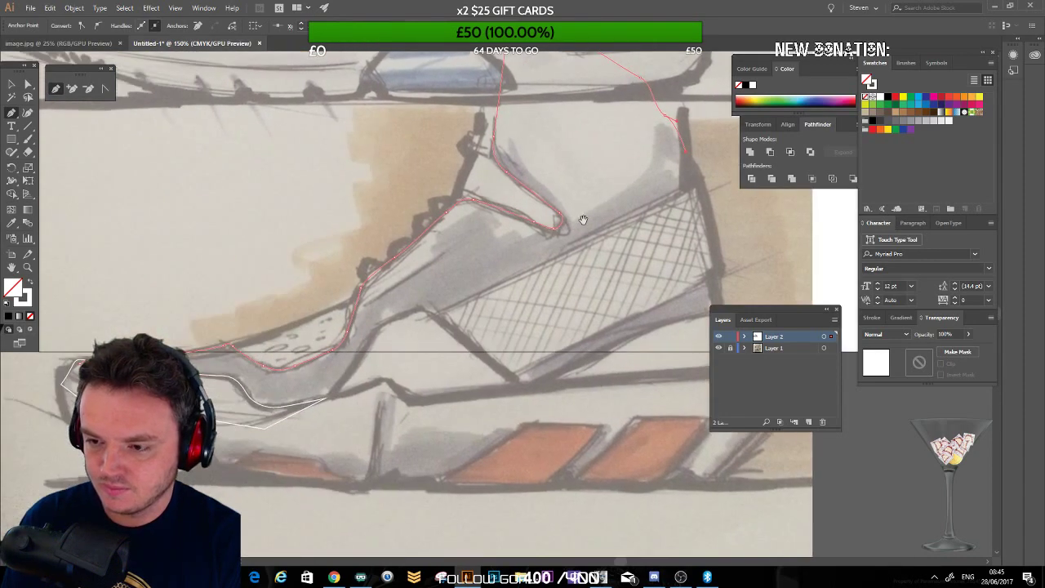
{"action": "scroll", "coordinate": [583, 219], "scroll_direction": "up", "scroll_amount": 2}
{"action": "scroll", "coordinate": [564, 220], "scroll_direction": "right", "scroll_amount": 4}
{"action": "left_click", "coordinate": [500, 219]}
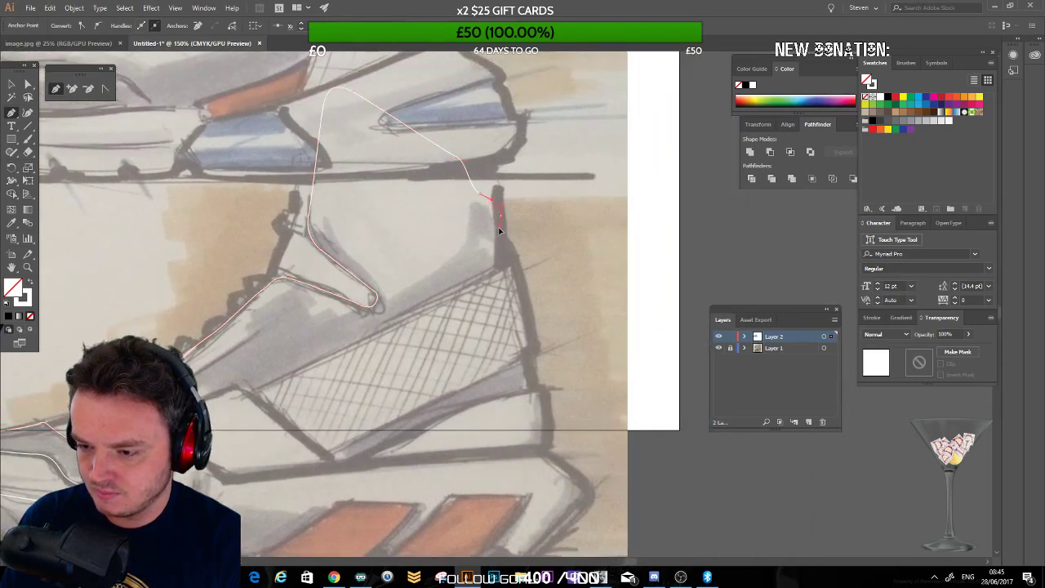
{"action": "left_click_drag", "start_coordinate": [504, 233], "coordinate": [505, 236]}
{"action": "left_click_drag", "start_coordinate": [513, 301], "coordinate": [538, 261]}
{"action": "left_click", "coordinate": [533, 353]}
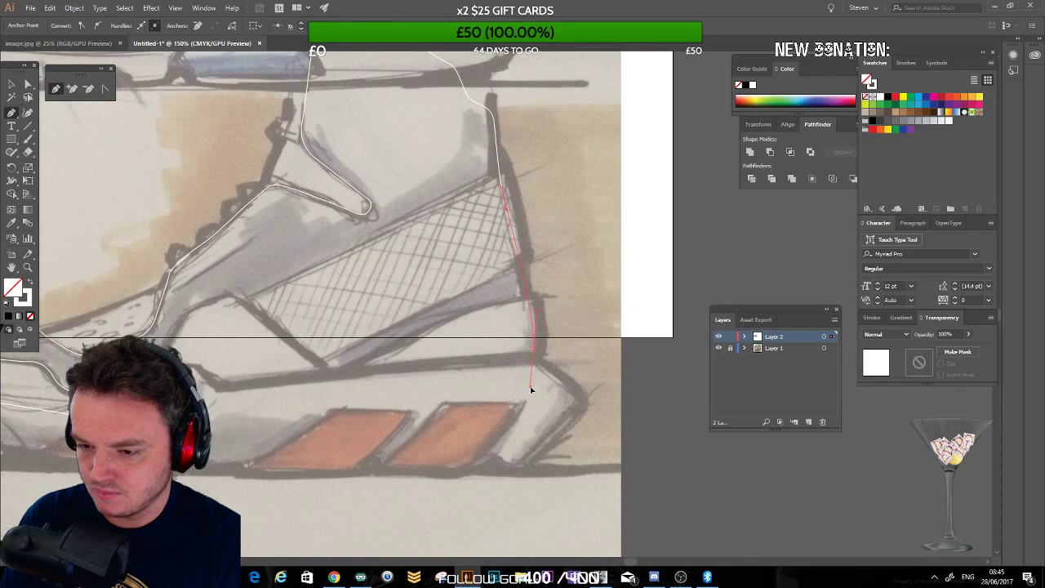
{"action": "left_click", "coordinate": [531, 389]}
Step: Run the upper's path forward through the midsole area, close it at the toe tip and deselect it
{"action": "left_click_drag", "start_coordinate": [264, 357], "coordinate": [312, 254]}
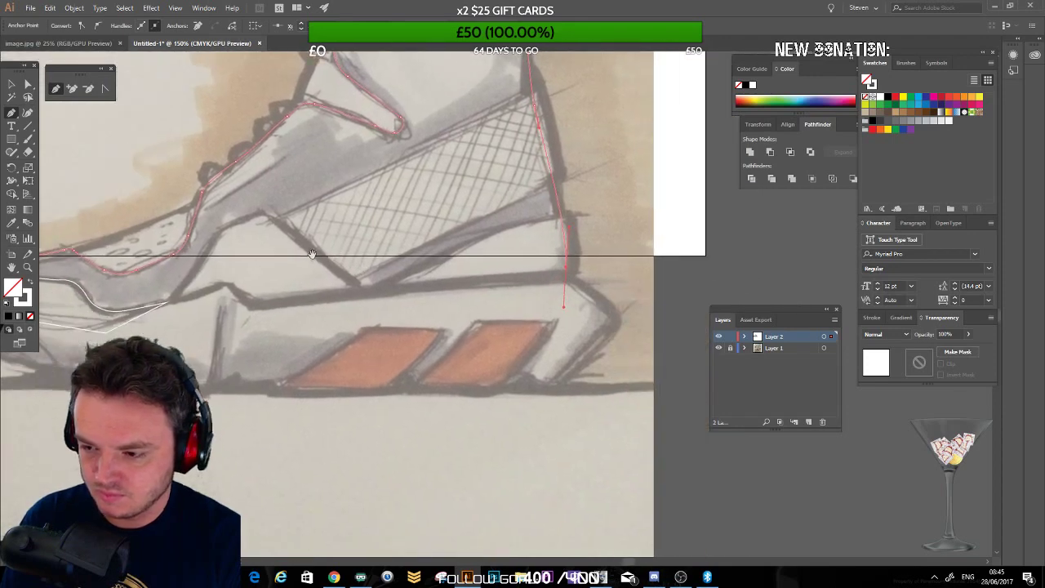
{"action": "left_click", "coordinate": [508, 313]}
{"action": "left_click_drag", "start_coordinate": [267, 296], "coordinate": [397, 280]}
{"action": "left_click", "coordinate": [272, 322]}
{"action": "left_click", "coordinate": [84, 282]}
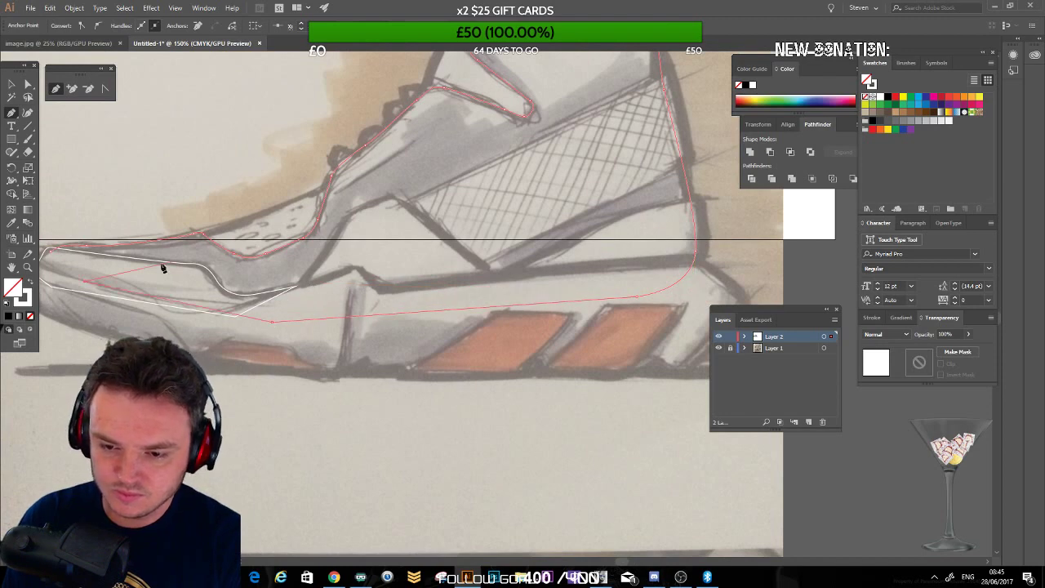
{"action": "key", "text": "space"}
{"action": "left_click", "coordinate": [50, 252]}
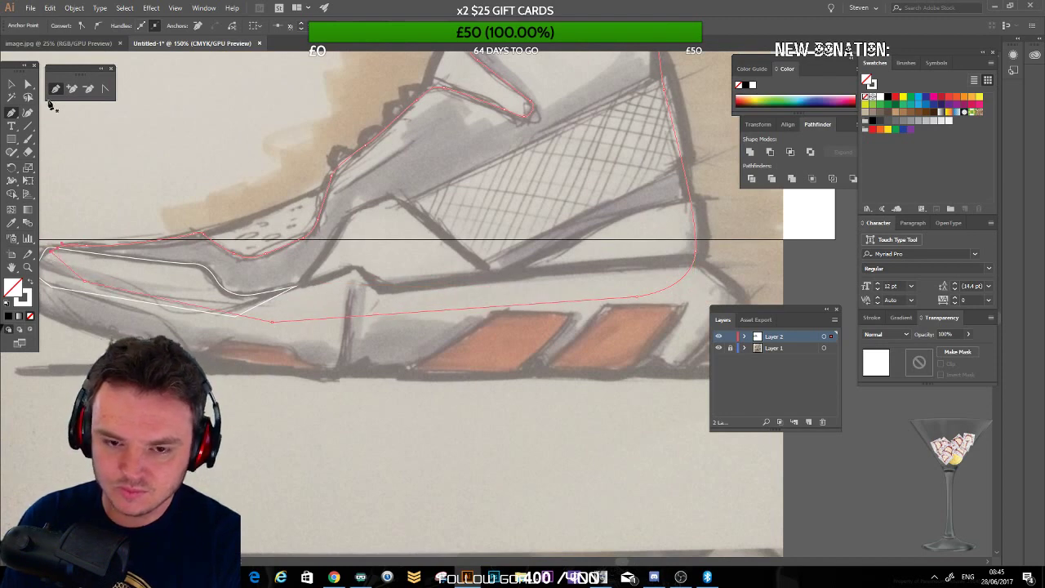
{"action": "left_click", "coordinate": [11, 84]}
{"action": "left_click", "coordinate": [131, 176]}
Step: Outline the angular side panel ahead of the crosshatched area with a closed Pen path overlapping the midsole, and deselect it
{"action": "key", "text": "space"}
{"action": "left_click_drag", "start_coordinate": [270, 203], "coordinate": [229, 246]}
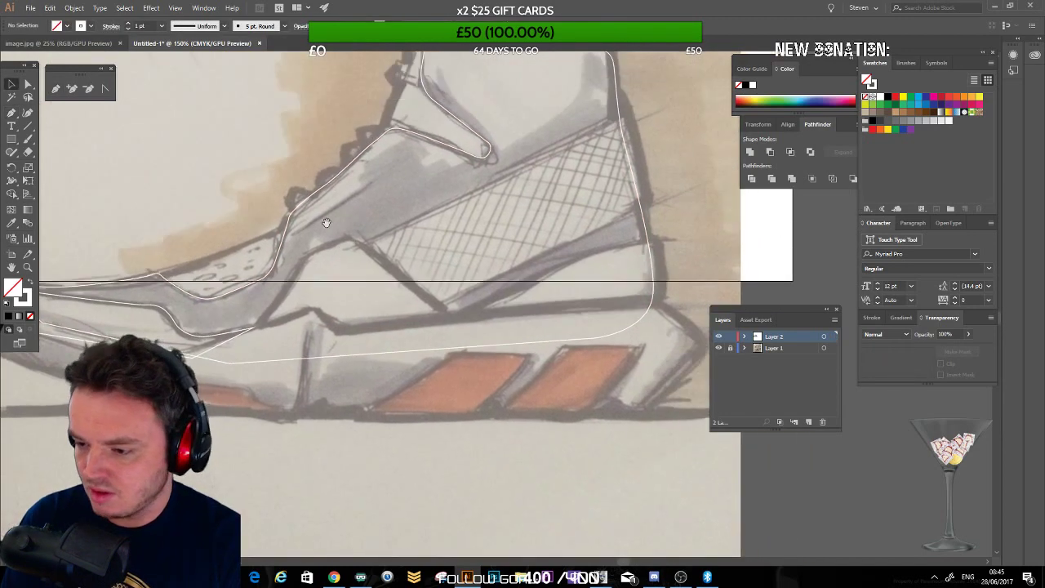
{"action": "left_click", "coordinate": [55, 88]}
{"action": "key", "text": "space"}
{"action": "left_click_drag", "start_coordinate": [242, 300], "coordinate": [259, 274]}
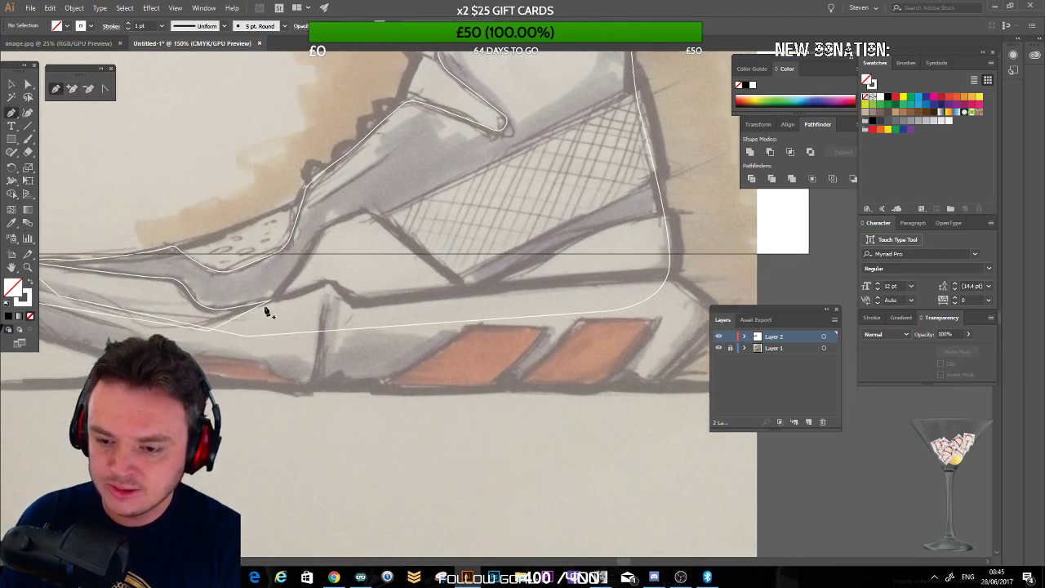
{"action": "left_click", "coordinate": [322, 236]}
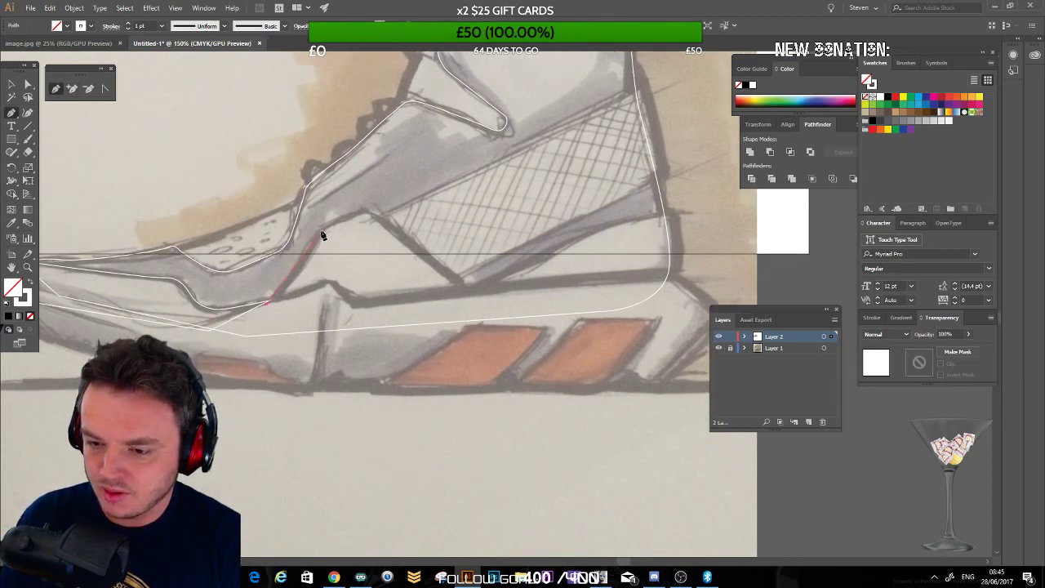
{"action": "left_click", "coordinate": [342, 222]}
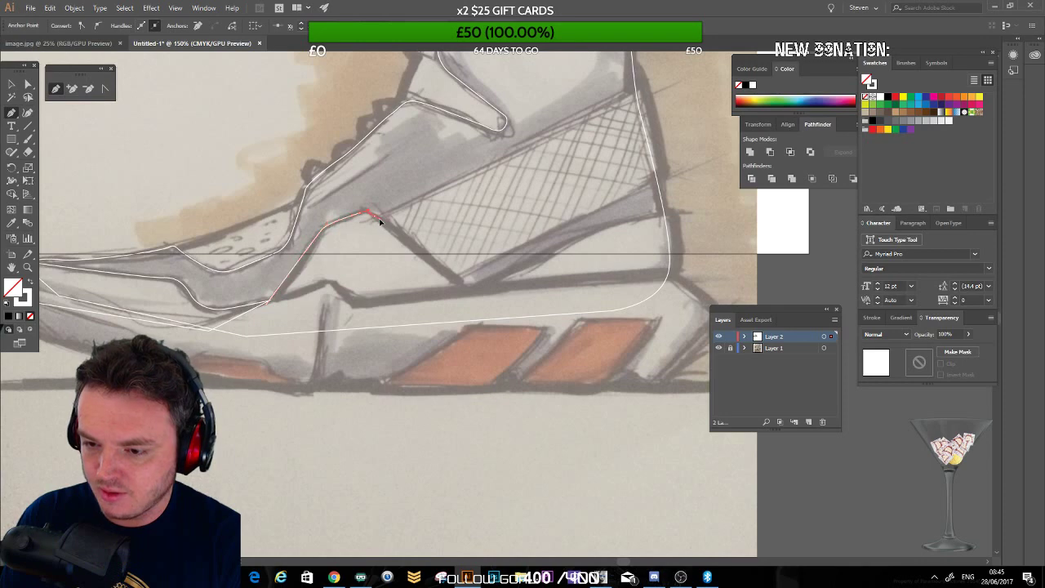
{"action": "left_click", "coordinate": [473, 290]}
{"action": "left_click", "coordinate": [359, 315]}
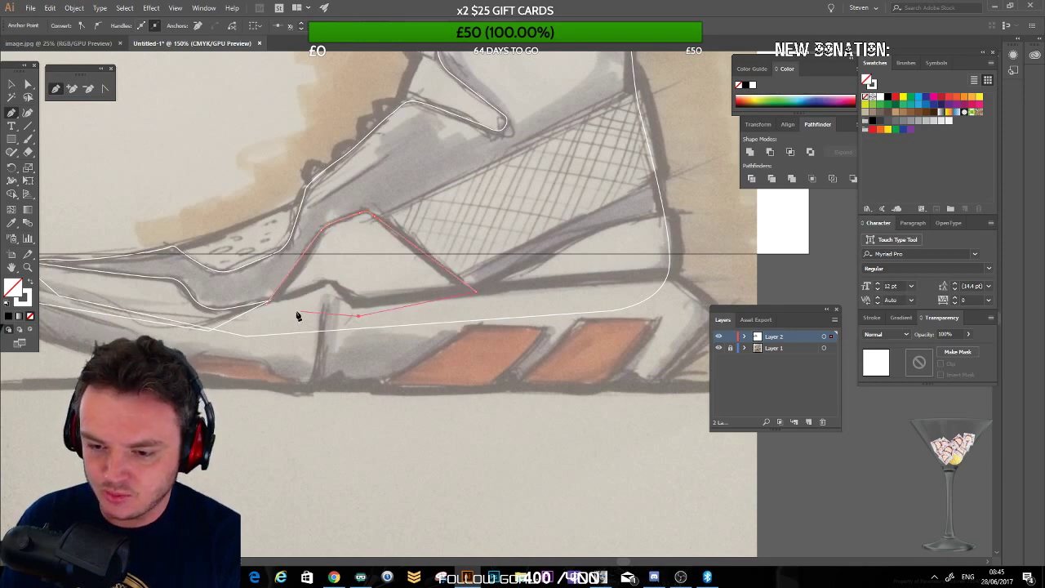
{"action": "key", "text": "v"}
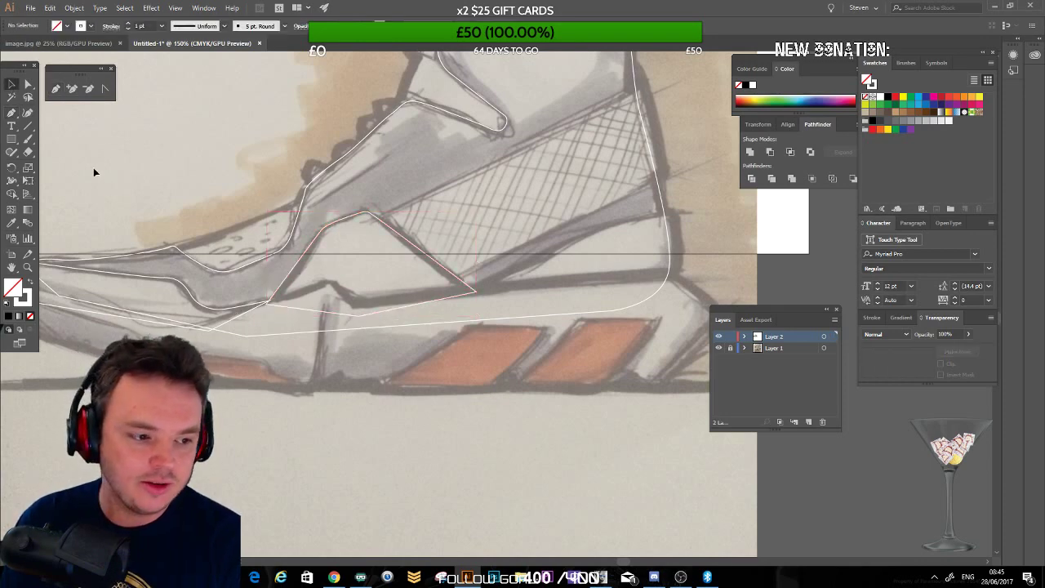
{"action": "left_click", "coordinate": [93, 167]}
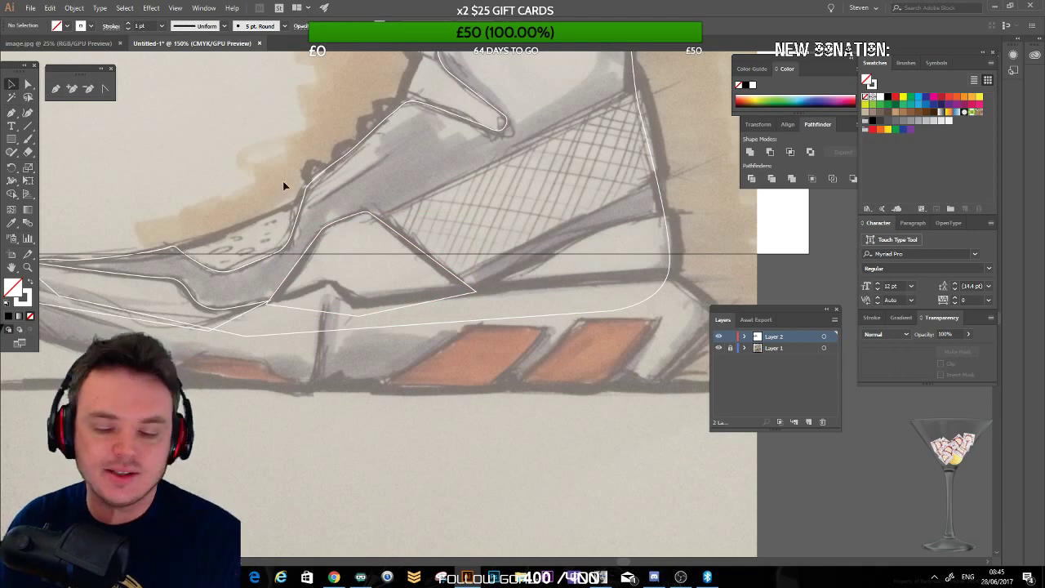
Step: Start a Pen path for the tongue section, tracing from the perforated panel's front along the laces to above the ankle opening
{"action": "left_click_drag", "start_coordinate": [508, 153], "coordinate": [394, 192]}
{"action": "left_click", "coordinate": [57, 88]}
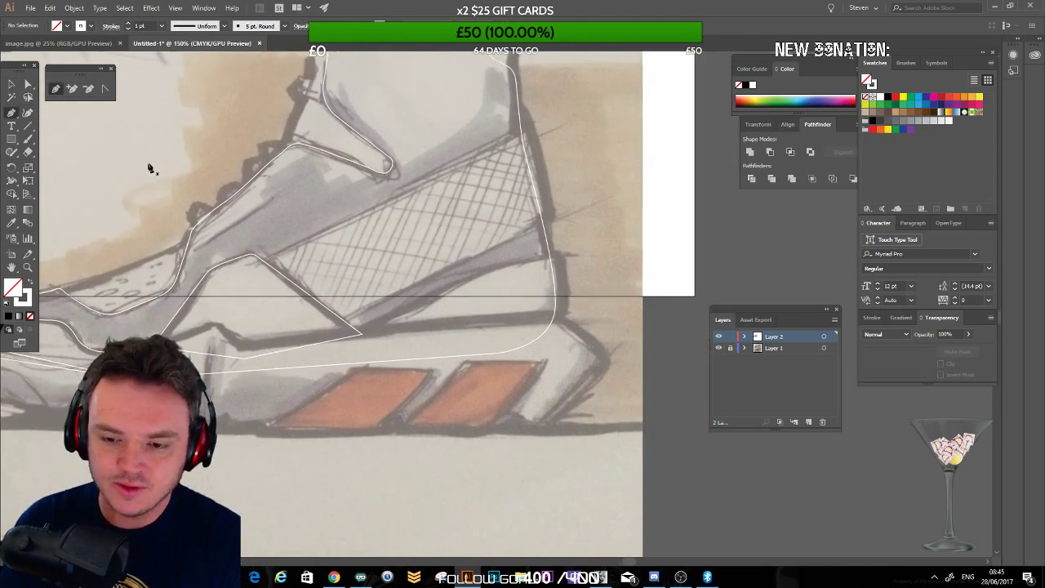
{"action": "left_click_drag", "start_coordinate": [244, 223], "coordinate": [397, 247]}
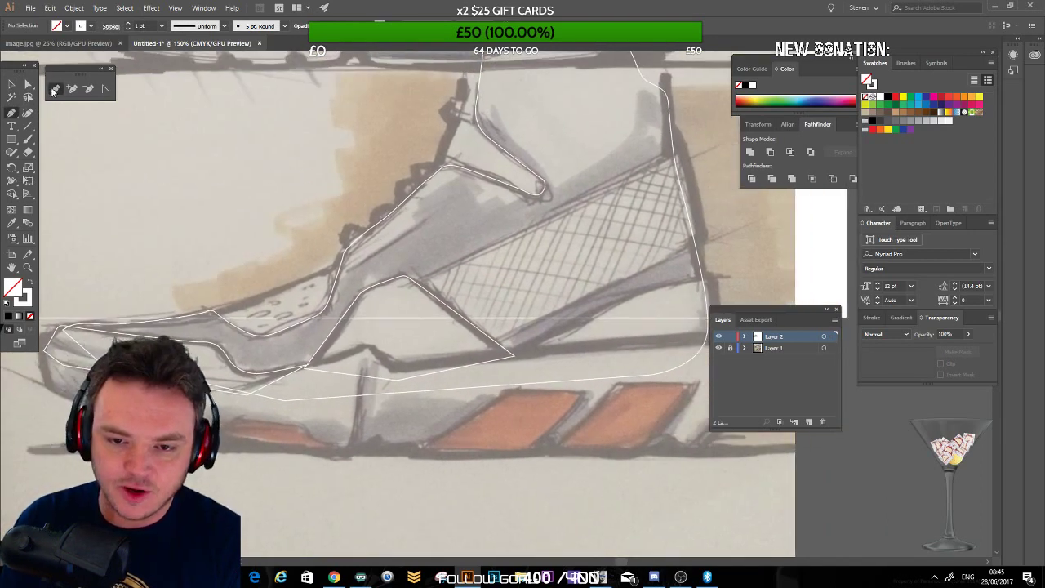
{"action": "mouse_move", "coordinate": [168, 322]}
{"action": "left_mouse_down"}
{"action": "mouse_move", "coordinate": [289, 297]}
{"action": "mouse_move", "coordinate": [348, 264]}
{"action": "left_mouse_up"}
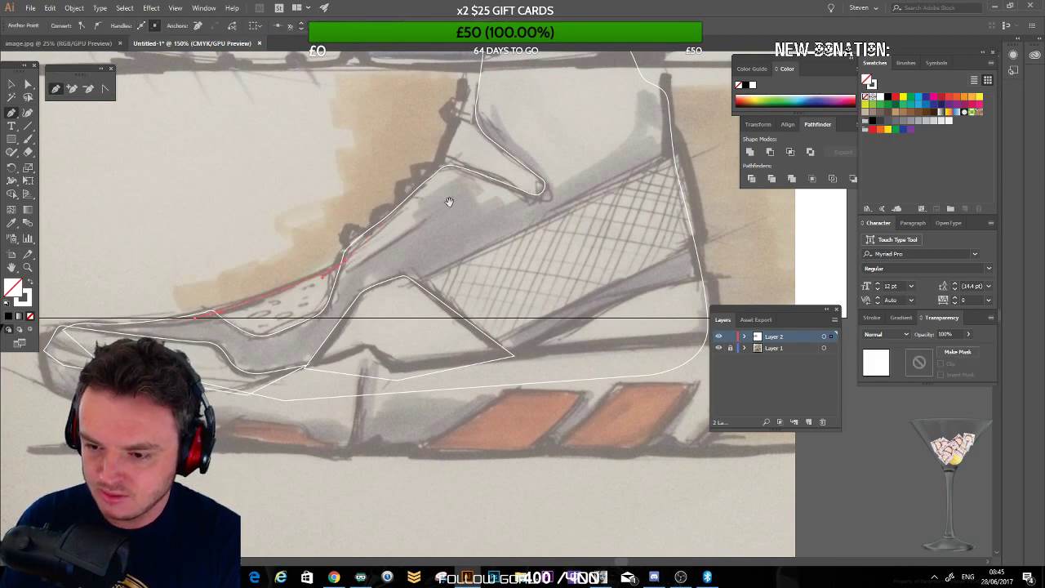
{"action": "left_click_drag", "start_coordinate": [449, 202], "coordinate": [389, 239]}
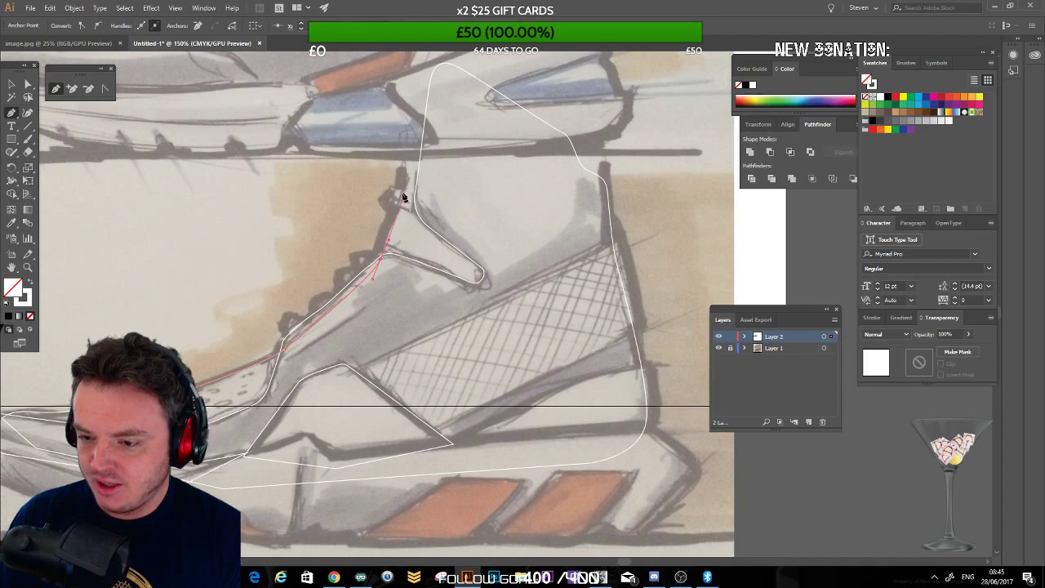
{"action": "left_click_drag", "start_coordinate": [438, 123], "coordinate": [419, 208]}
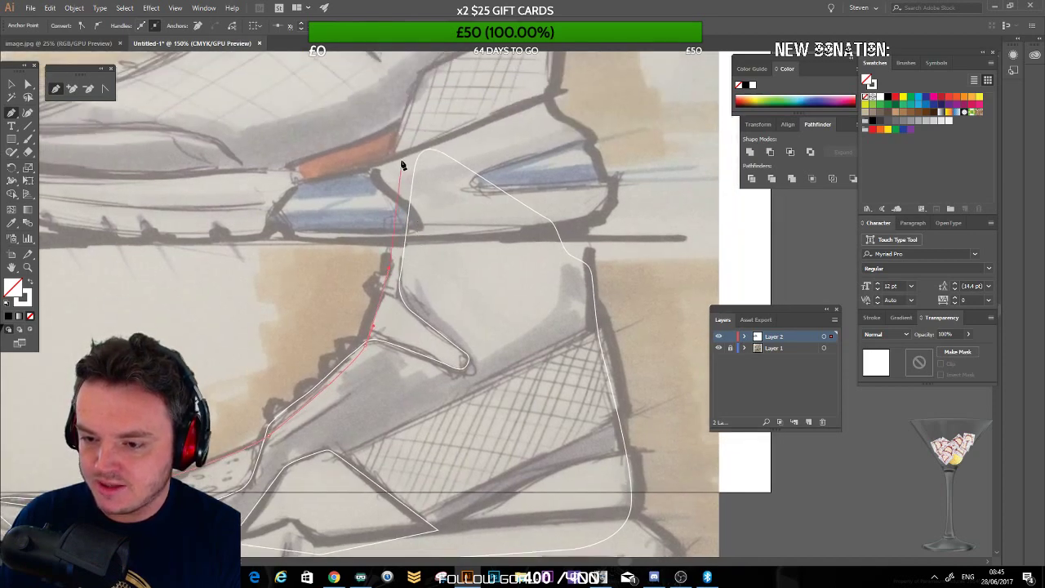
{"action": "mouse_move", "coordinate": [406, 143]}
{"action": "left_mouse_down"}
{"action": "mouse_move", "coordinate": [442, 123]}
{"action": "mouse_move", "coordinate": [408, 113]}
{"action": "left_mouse_up"}
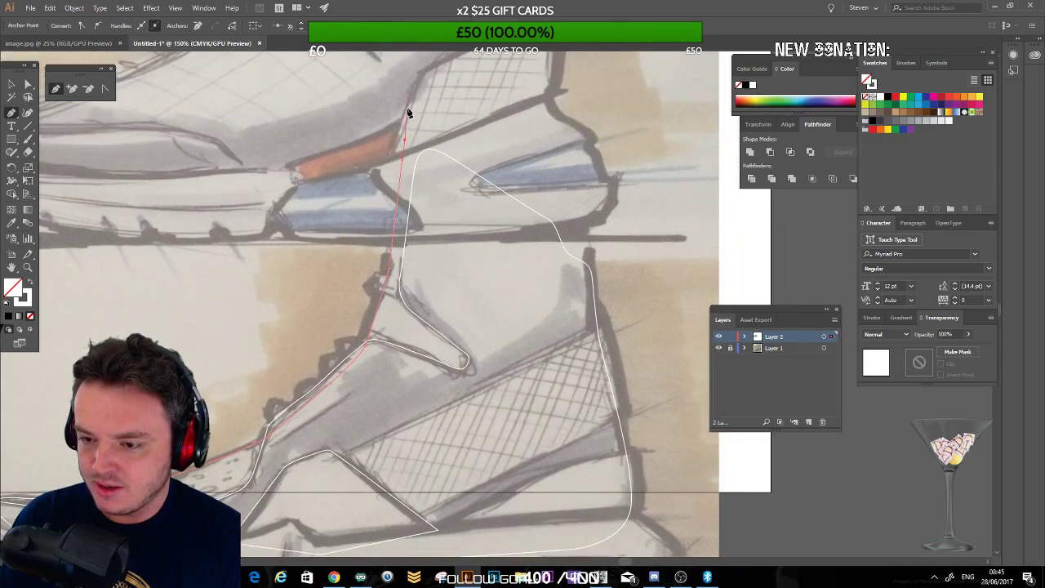
{"action": "left_click", "coordinate": [407, 137]}
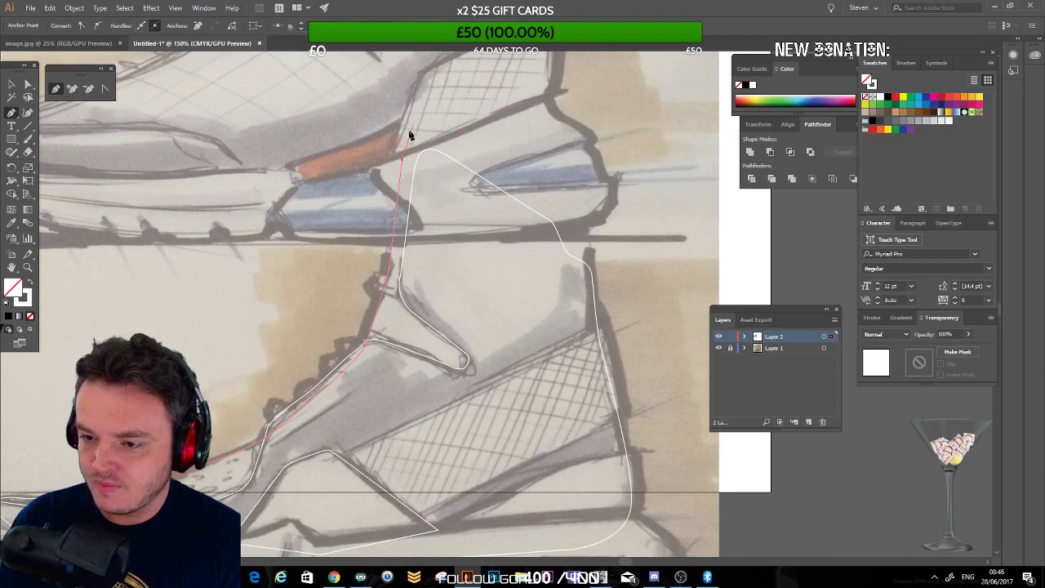
Step: Curve the tongue path down through the shoe's interior, close it below the perforated panel and deselect it
{"action": "mouse_move", "coordinate": [410, 135]}
{"action": "left_mouse_down"}
{"action": "mouse_move", "coordinate": [410, 97]}
{"action": "mouse_move", "coordinate": [412, 120]}
{"action": "mouse_move", "coordinate": [483, 130]}
{"action": "mouse_move", "coordinate": [499, 152]}
{"action": "mouse_move", "coordinate": [490, 246]}
{"action": "mouse_move", "coordinate": [504, 256]}
{"action": "mouse_move", "coordinate": [470, 308]}
{"action": "mouse_move", "coordinate": [493, 405]}
{"action": "left_mouse_up"}
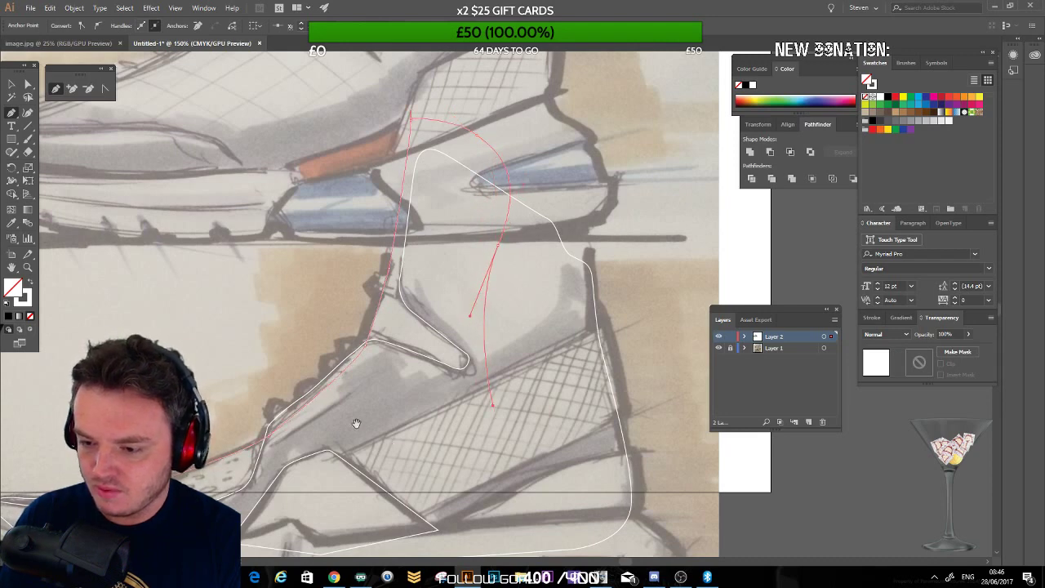
{"action": "left_click_drag", "start_coordinate": [357, 423], "coordinate": [433, 288]}
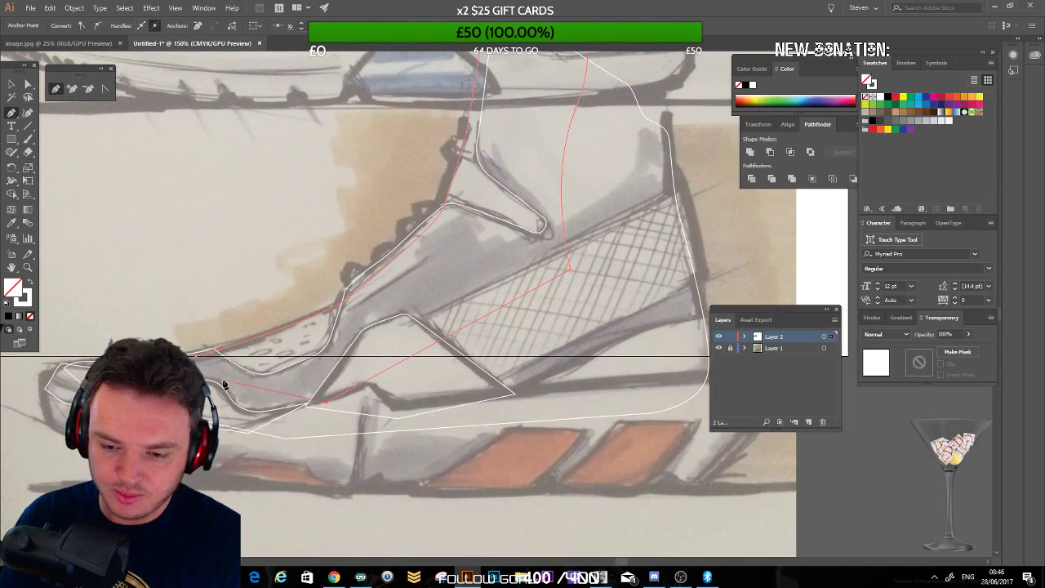
{"action": "key", "text": "v"}
{"action": "left_click", "coordinate": [103, 202]}
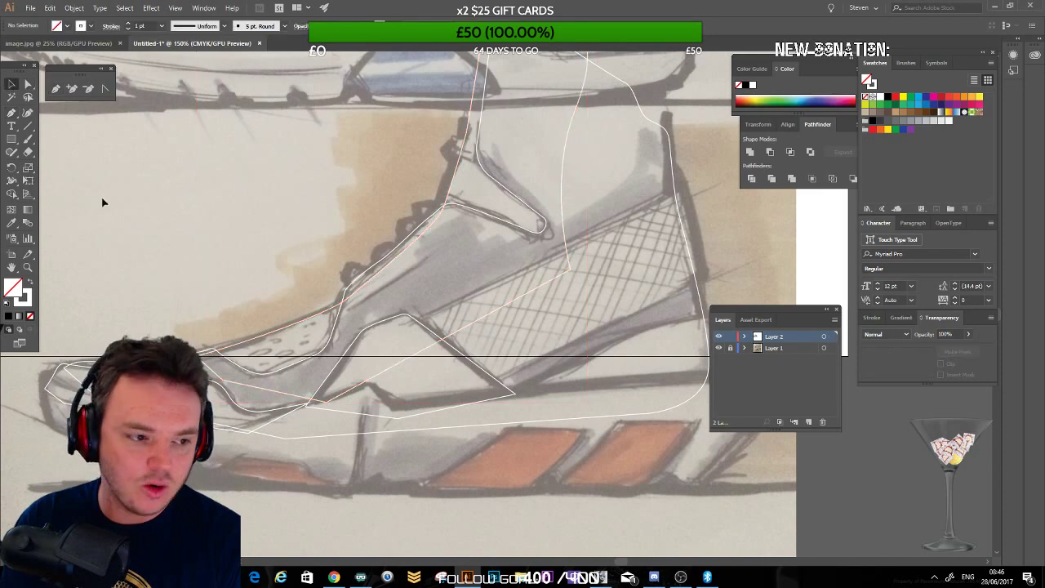
Step: Outline the crosshatched heel-side panel with a closed four-sided Pen path and deselect it
{"action": "left_click_drag", "start_coordinate": [526, 413], "coordinate": [381, 305]}
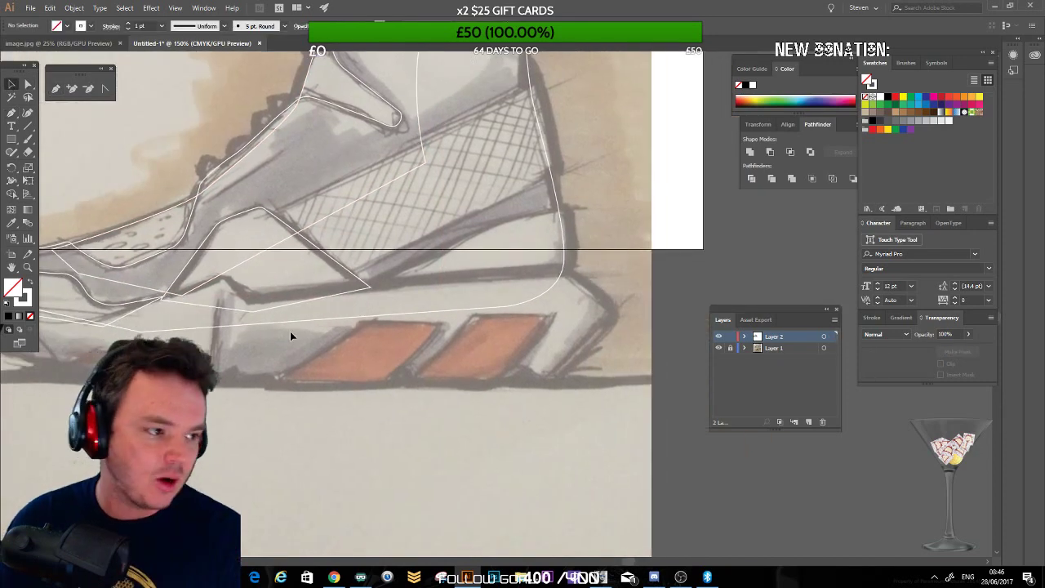
{"action": "left_click_drag", "start_coordinate": [351, 194], "coordinate": [454, 217]}
{"action": "key", "text": "ctrl+minus"}
{"action": "left_click_drag", "start_coordinate": [388, 257], "coordinate": [357, 250]}
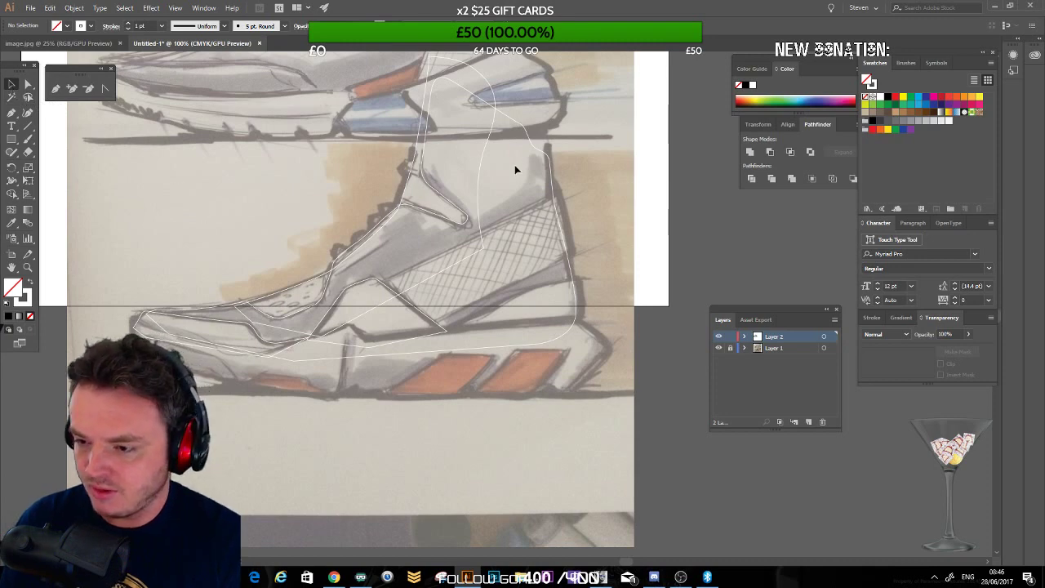
{"action": "left_click_drag", "start_coordinate": [428, 283], "coordinate": [365, 252]}
{"action": "key", "text": "ctrl+plus"}
{"action": "left_click_drag", "start_coordinate": [314, 181], "coordinate": [365, 221]}
{"action": "key", "text": "p"}
{"action": "left_click", "coordinate": [278, 266]}
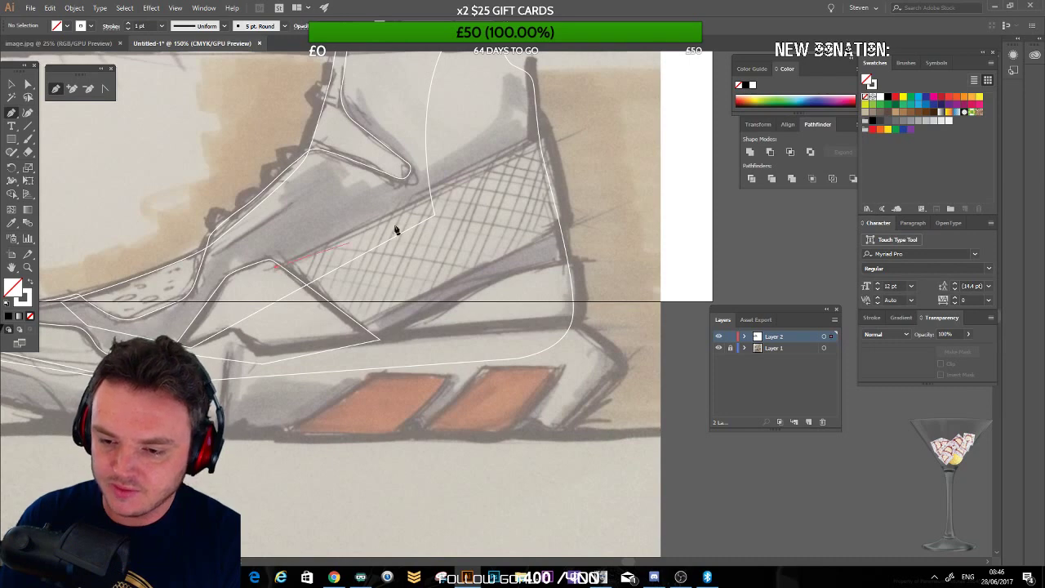
{"action": "left_click", "coordinate": [542, 135]}
{"action": "left_click", "coordinate": [563, 227]}
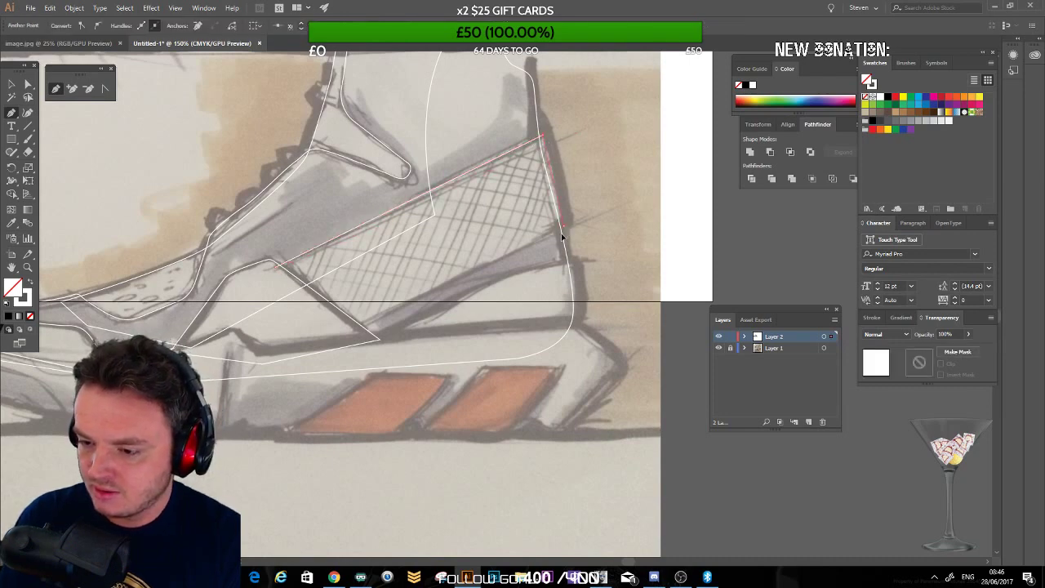
{"action": "left_click", "coordinate": [353, 334]}
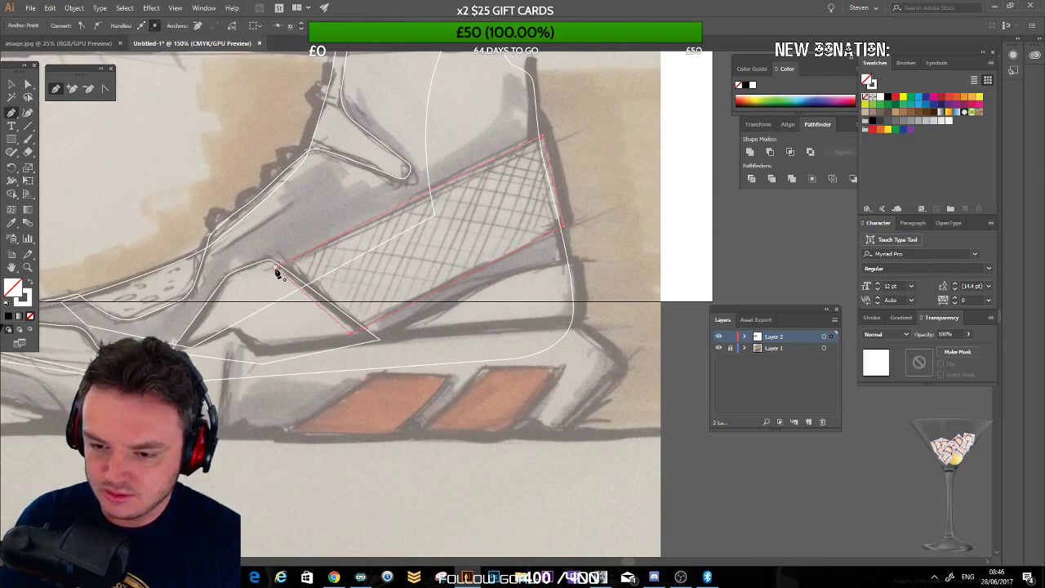
{"action": "left_click", "coordinate": [278, 265]}
{"action": "left_click", "coordinate": [11, 85]}
{"action": "left_click", "coordinate": [101, 179]}
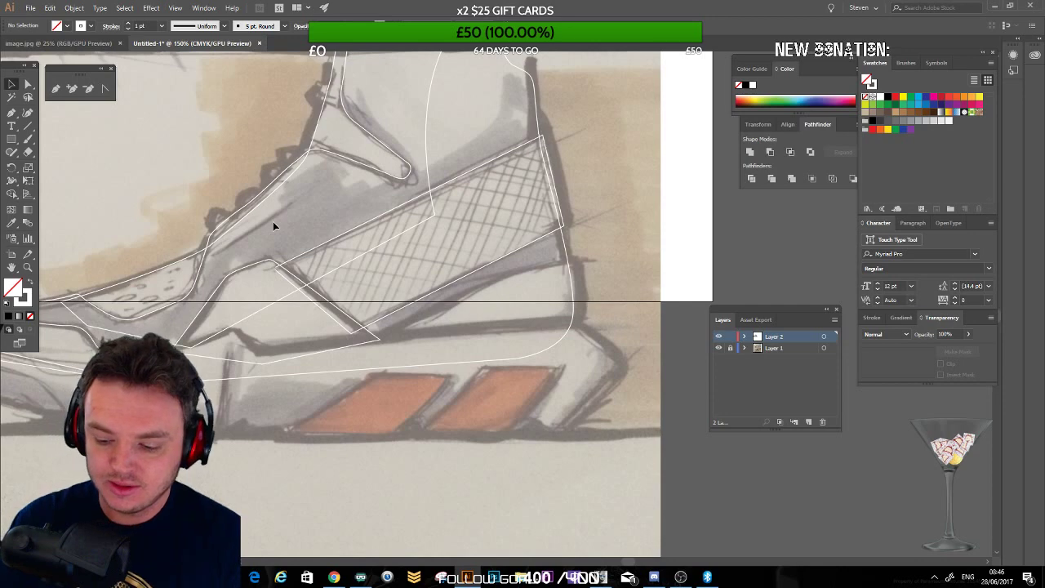
{"action": "key", "text": "ctrl+minus"}
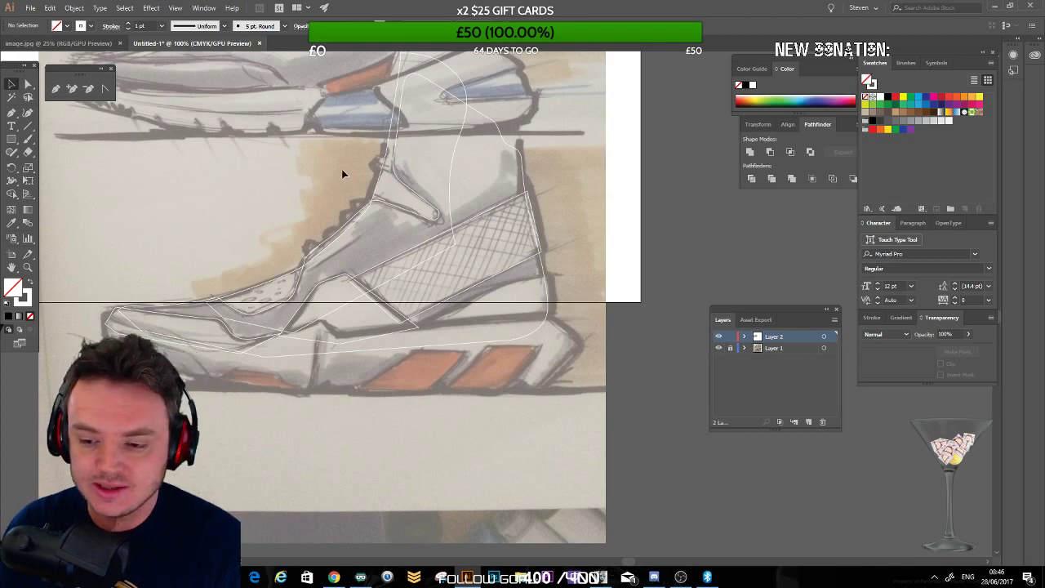
{"action": "left_click_drag", "start_coordinate": [219, 252], "coordinate": [399, 250]}
{"action": "left_click_drag", "start_coordinate": [266, 201], "coordinate": [372, 294]}
{"action": "mouse_move", "coordinate": [232, 255]}
{"action": "left_mouse_down"}
{"action": "mouse_move", "coordinate": [630, 238]}
{"action": "mouse_move", "coordinate": [414, 256]}
{"action": "mouse_move", "coordinate": [596, 250]}
{"action": "mouse_move", "coordinate": [150, 226]}
{"action": "left_mouse_up"}
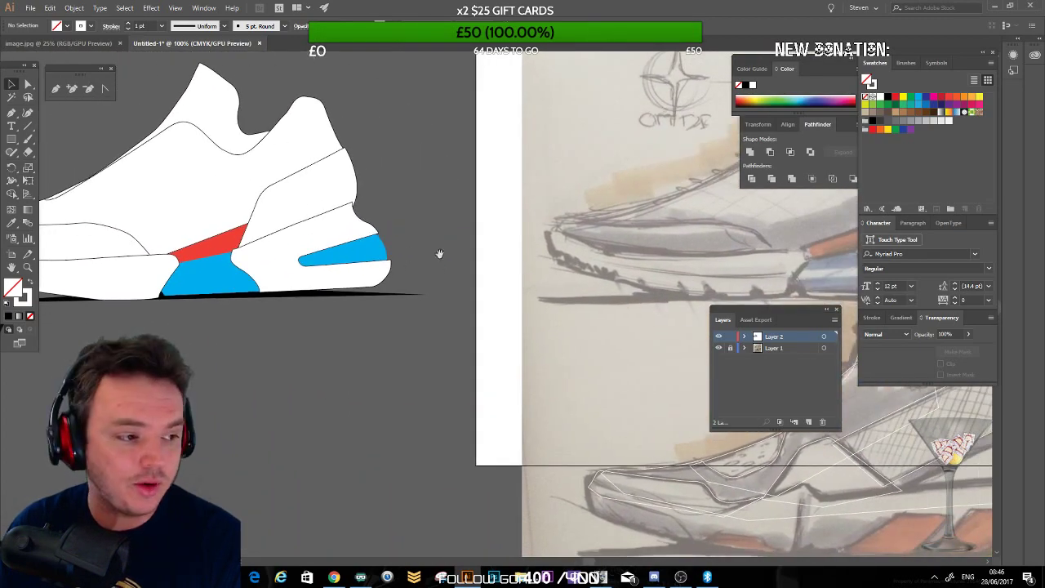
Step: Compare the coloured first sneaker and the second sneaker's traced outlines with the sketch beneath them
{"action": "mouse_move", "coordinate": [440, 254]}
{"action": "left_mouse_down"}
{"action": "mouse_move", "coordinate": [544, 269]}
{"action": "mouse_move", "coordinate": [422, 261]}
{"action": "mouse_move", "coordinate": [189, 151]}
{"action": "mouse_move", "coordinate": [373, 256]}
{"action": "mouse_move", "coordinate": [609, 303]}
{"action": "left_mouse_up"}
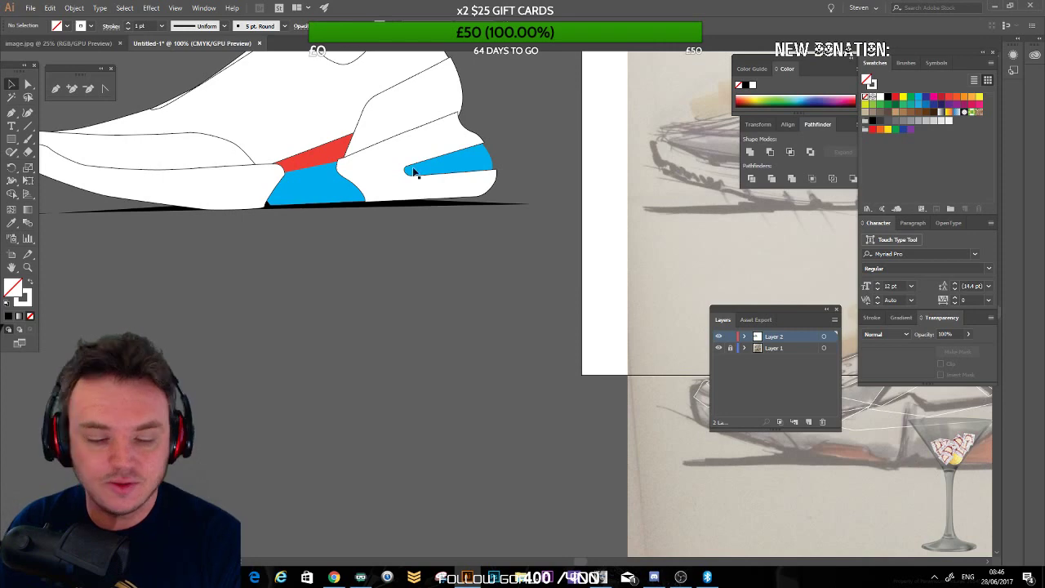
{"action": "left_click_drag", "start_coordinate": [471, 269], "coordinate": [178, 189]}
{"action": "mouse_move", "coordinate": [445, 261]}
{"action": "left_mouse_down"}
{"action": "mouse_move", "coordinate": [243, 224]}
{"action": "mouse_move", "coordinate": [491, 261]}
{"action": "left_mouse_up"}
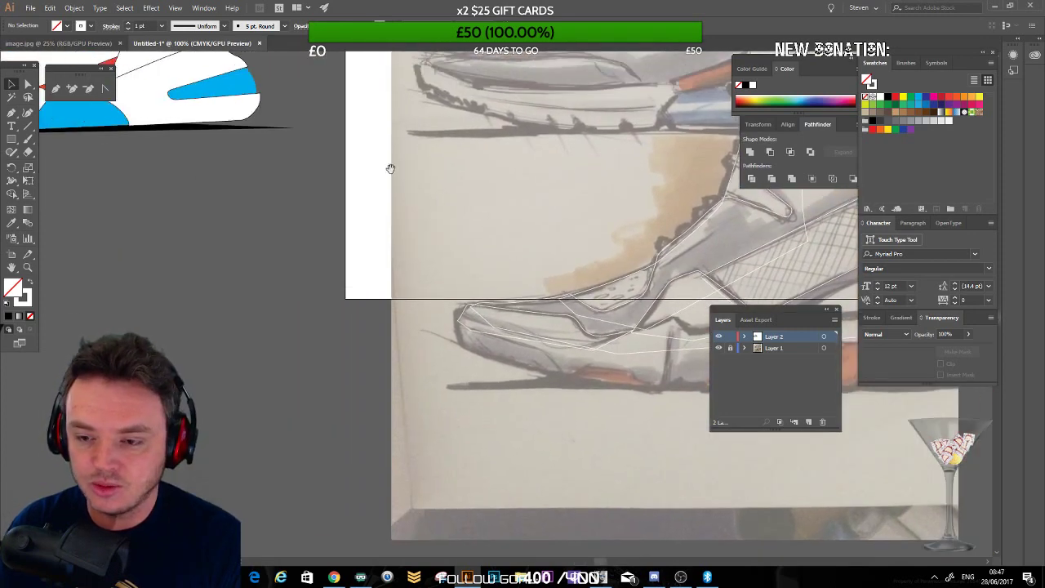
{"action": "mouse_move", "coordinate": [390, 168]}
{"action": "left_mouse_down"}
{"action": "mouse_move", "coordinate": [191, 198]}
{"action": "mouse_move", "coordinate": [179, 189]}
{"action": "left_mouse_up"}
{"action": "left_click_drag", "start_coordinate": [504, 257], "coordinate": [98, 150]}
{"action": "left_click_drag", "start_coordinate": [405, 231], "coordinate": [371, 221]}
{"action": "key", "text": "ctrl+plus"}
{"action": "mouse_move", "coordinate": [308, 212]}
{"action": "left_mouse_down"}
{"action": "mouse_move", "coordinate": [526, 334]}
{"action": "mouse_move", "coordinate": [525, 356]}
{"action": "left_mouse_up"}
{"action": "mouse_move", "coordinate": [513, 215]}
{"action": "left_mouse_down"}
{"action": "mouse_move", "coordinate": [394, 282]}
{"action": "mouse_move", "coordinate": [458, 254]}
{"action": "left_mouse_up"}
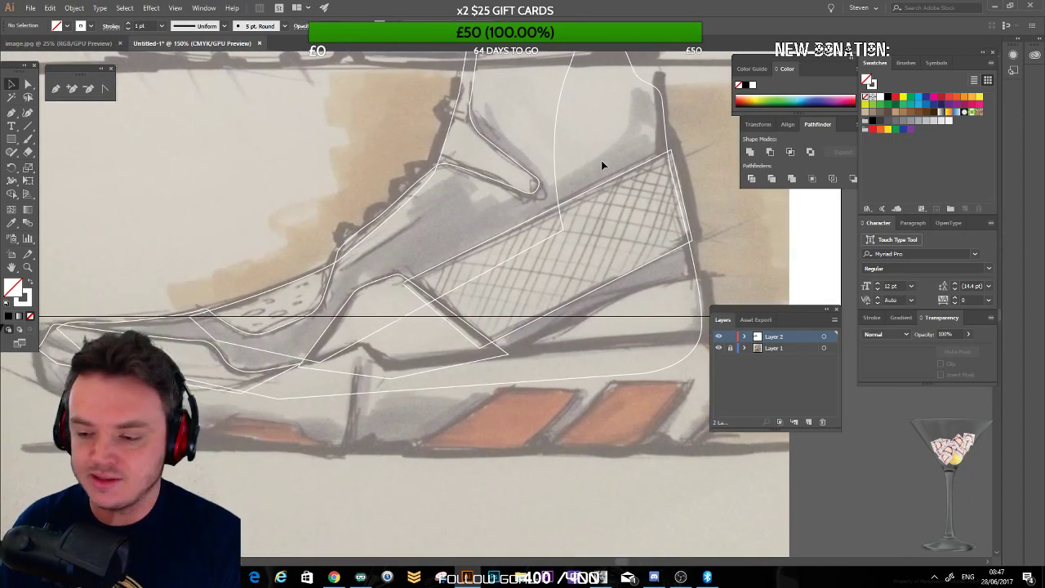
{"action": "mouse_move", "coordinate": [462, 166]}
{"action": "left_mouse_down"}
{"action": "mouse_move", "coordinate": [412, 230]}
{"action": "mouse_move", "coordinate": [429, 218]}
{"action": "left_mouse_up"}
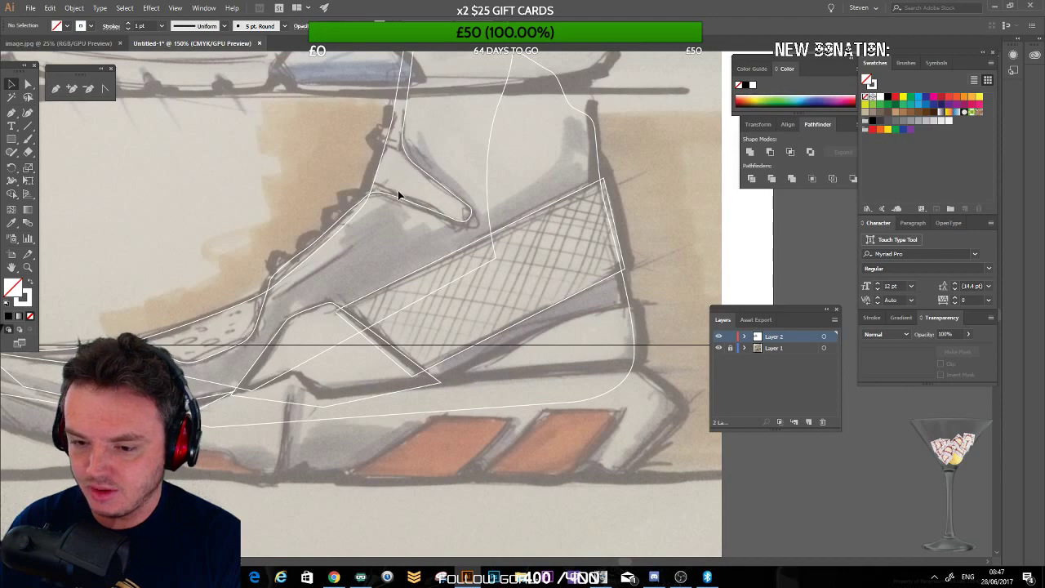
{"action": "left_click_drag", "start_coordinate": [301, 272], "coordinate": [410, 220]}
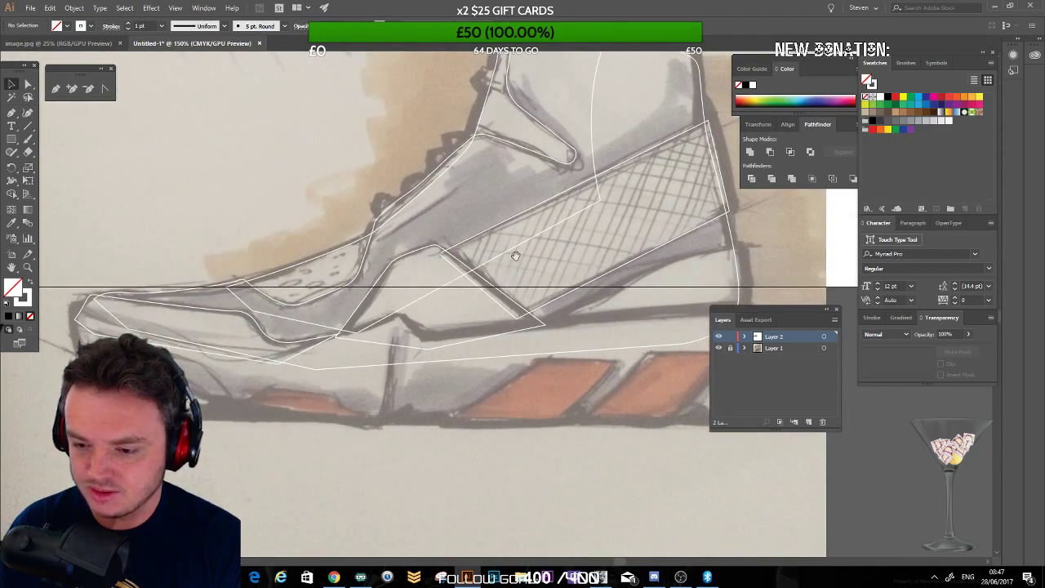
{"action": "left_click_drag", "start_coordinate": [332, 346], "coordinate": [286, 311]}
{"action": "left_click_drag", "start_coordinate": [641, 179], "coordinate": [573, 290]}
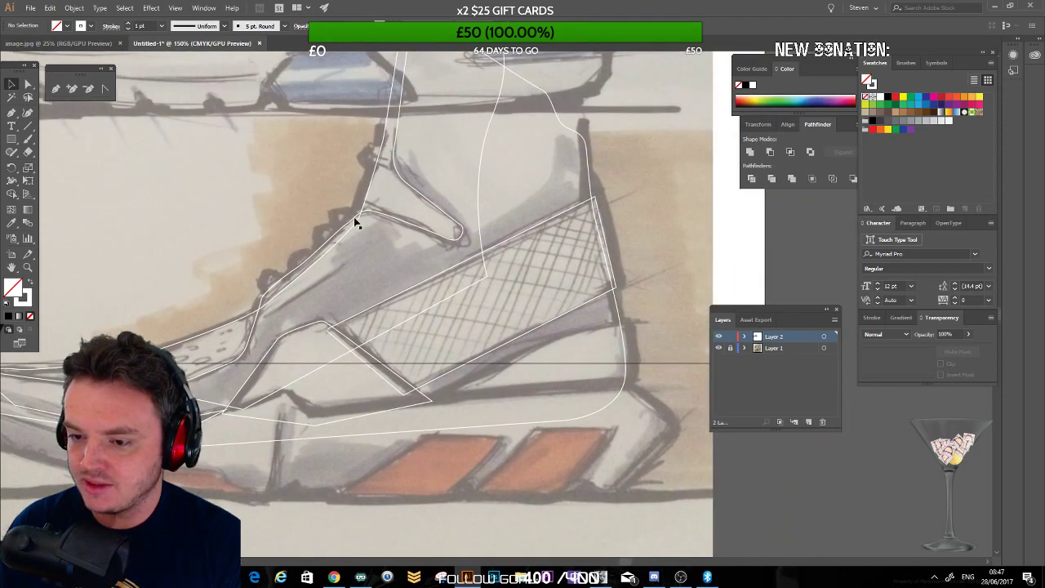
{"action": "mouse_move", "coordinate": [355, 222]}
{"action": "left_mouse_down"}
{"action": "mouse_move", "coordinate": [327, 323]}
{"action": "mouse_move", "coordinate": [341, 328]}
{"action": "left_mouse_up"}
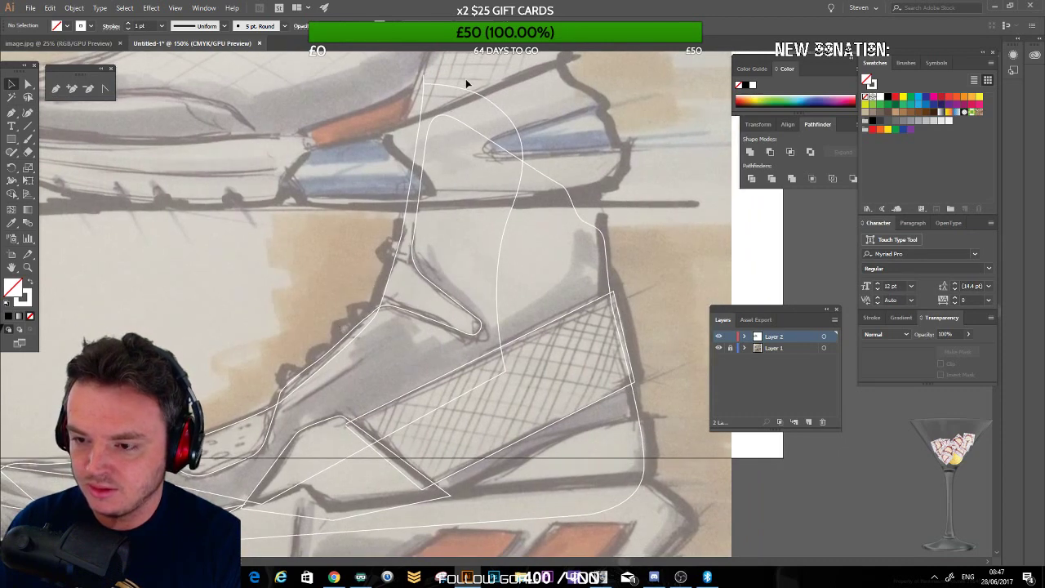
Step: Reshape the upper end of the second sneaker's tongue path by adjusting its front and rear curve handles, and deselect it
{"action": "left_click", "coordinate": [423, 84]}
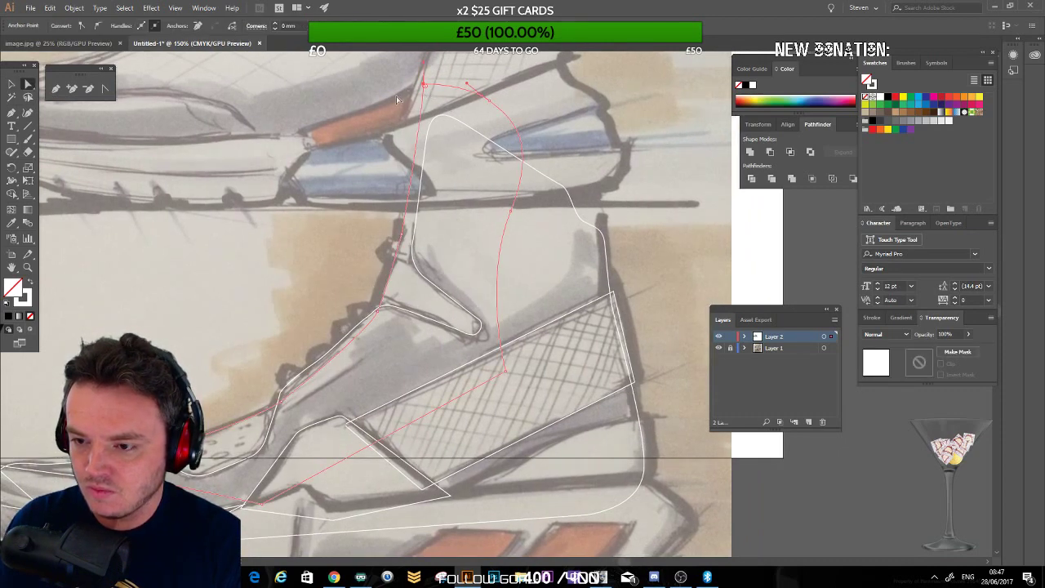
{"action": "left_click", "coordinate": [397, 100]}
{"action": "left_click", "coordinate": [423, 98]}
{"action": "left_click", "coordinate": [422, 111]}
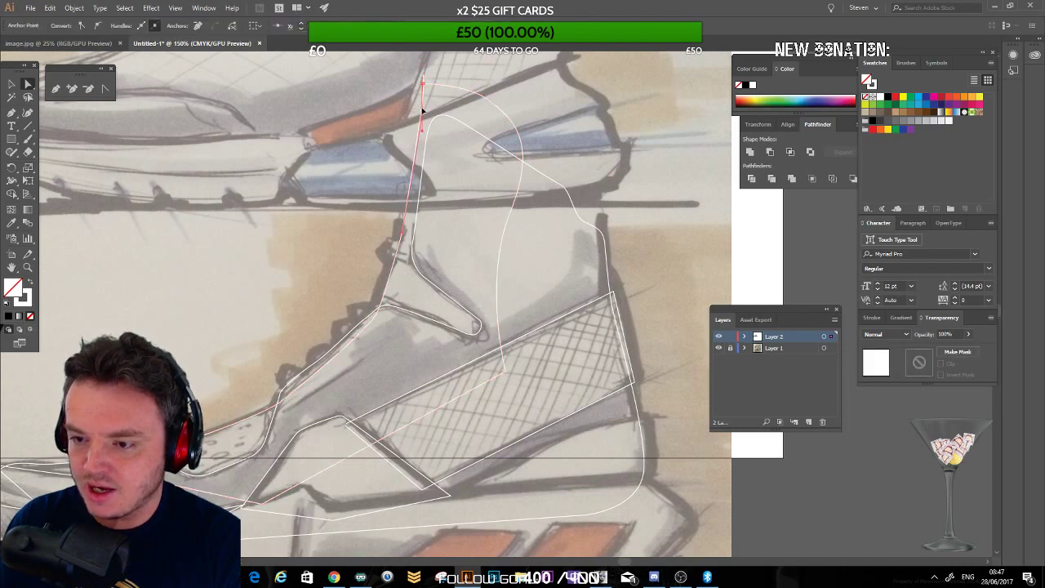
{"action": "left_click", "coordinate": [425, 160]}
{"action": "left_click", "coordinate": [422, 144]}
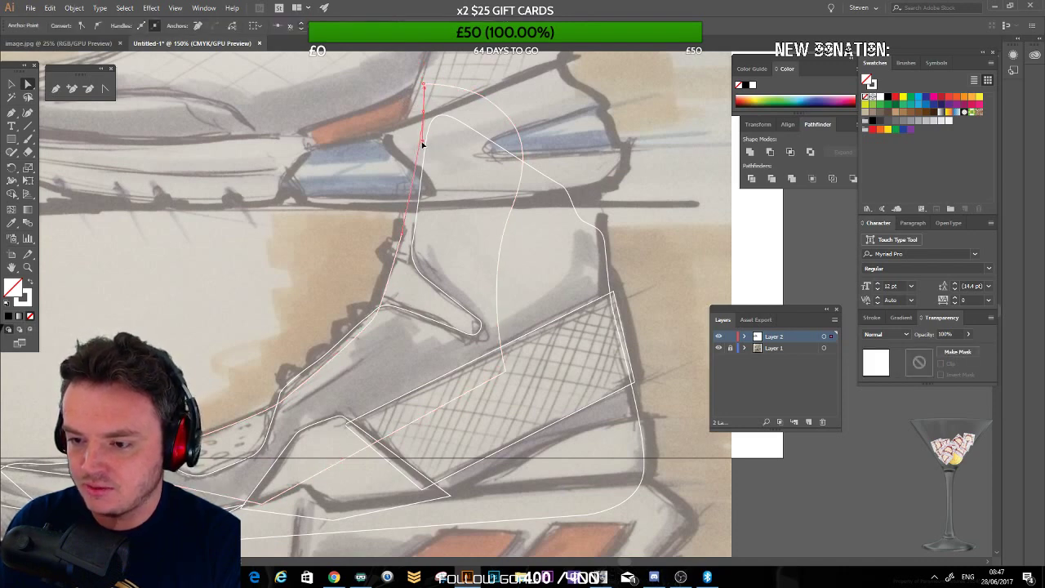
{"action": "left_click_drag", "start_coordinate": [429, 118], "coordinate": [421, 117]}
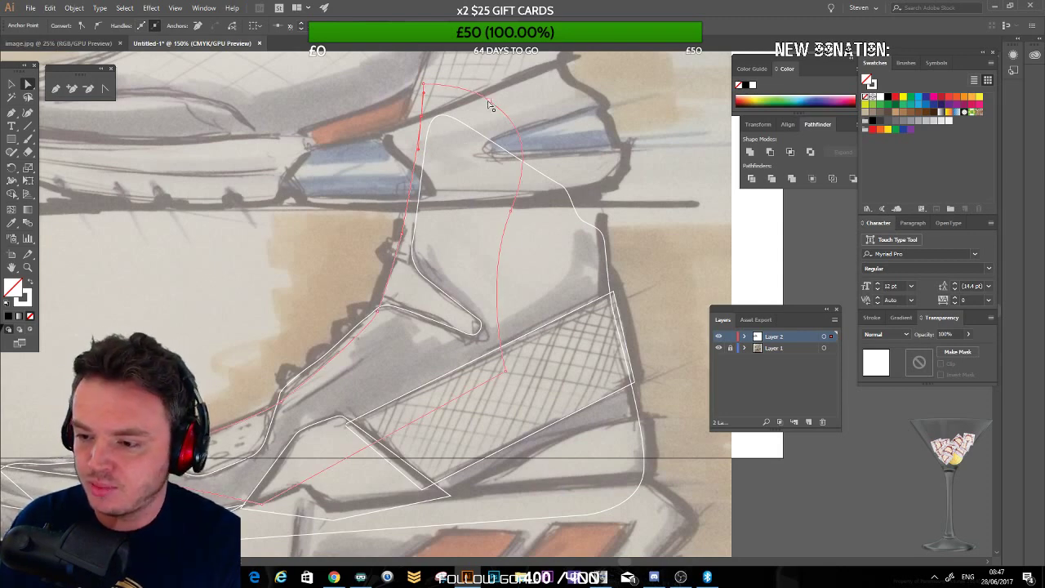
{"action": "left_click_drag", "start_coordinate": [465, 85], "coordinate": [466, 90]}
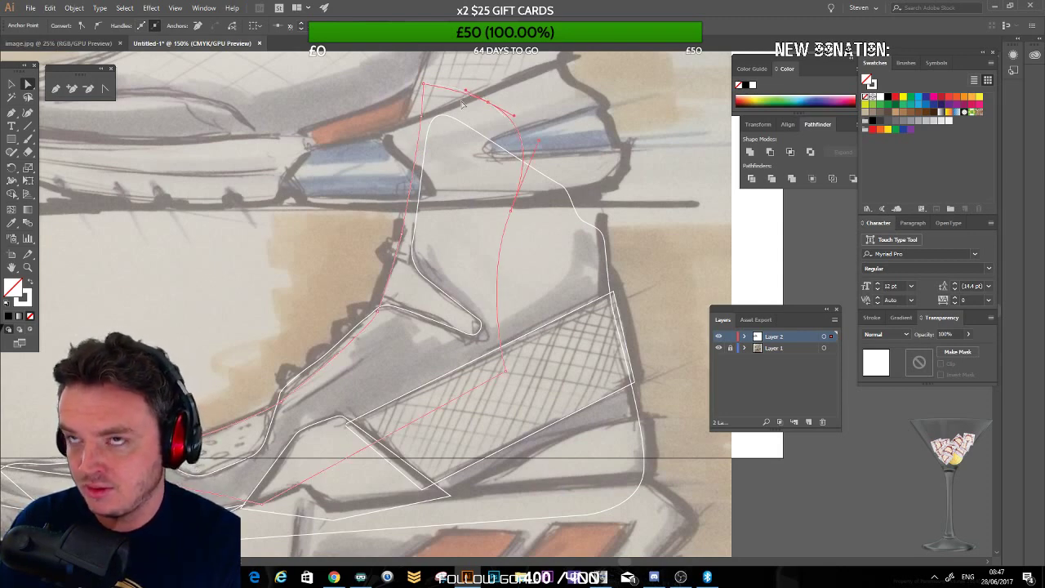
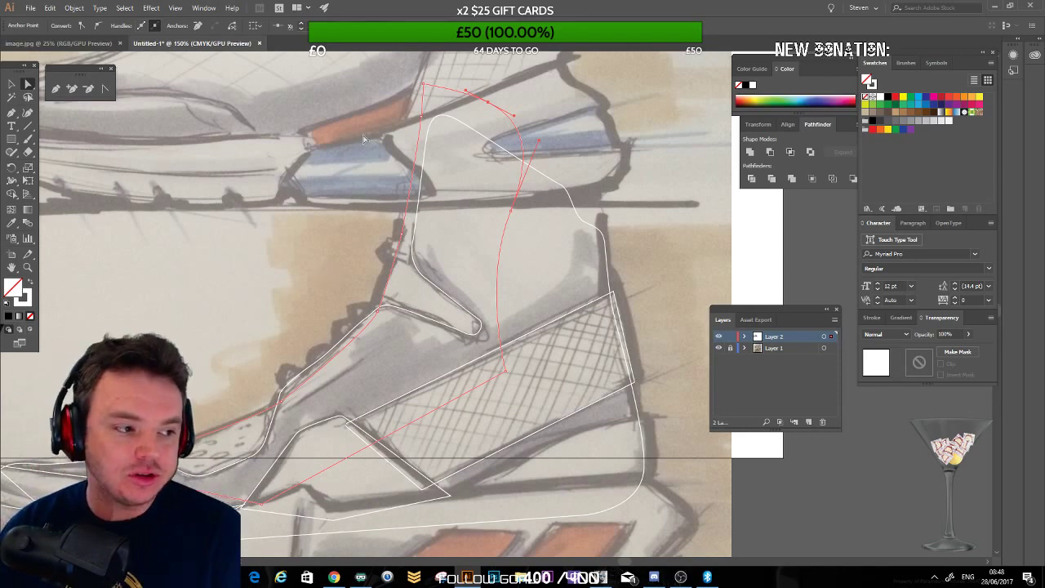
{"action": "left_click", "coordinate": [731, 270]}
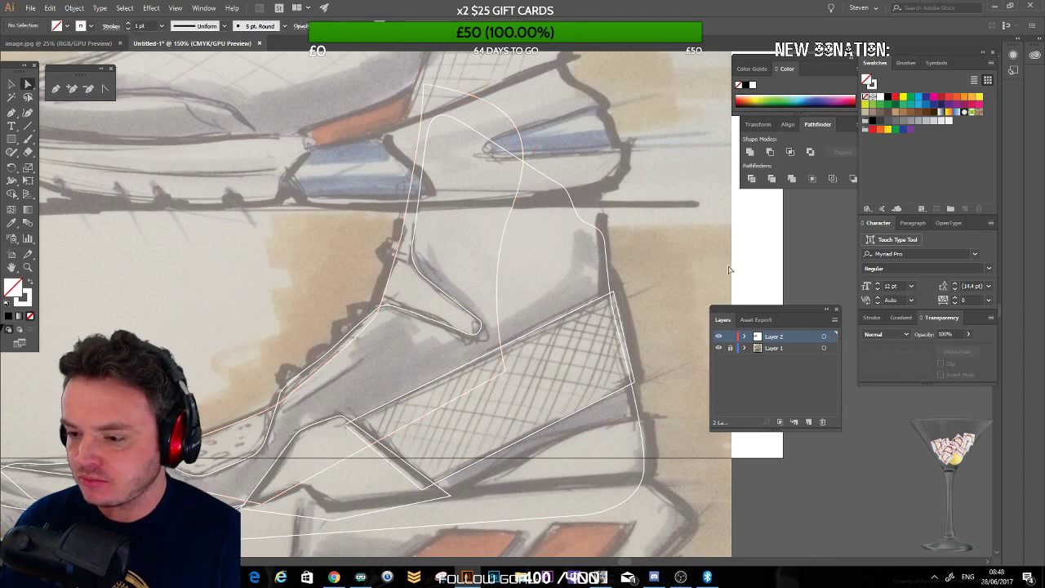
Step: Refine the tongue path's curve at the top of the laces beside the ankle strap, and deselect it
{"action": "left_click_drag", "start_coordinate": [327, 281], "coordinate": [369, 211]}
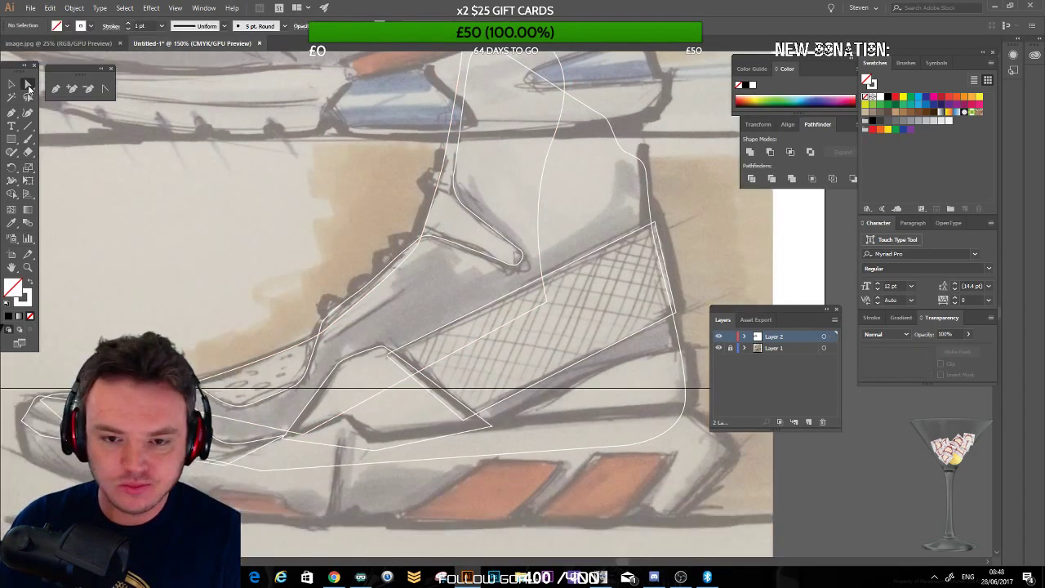
{"action": "left_click", "coordinate": [424, 236]}
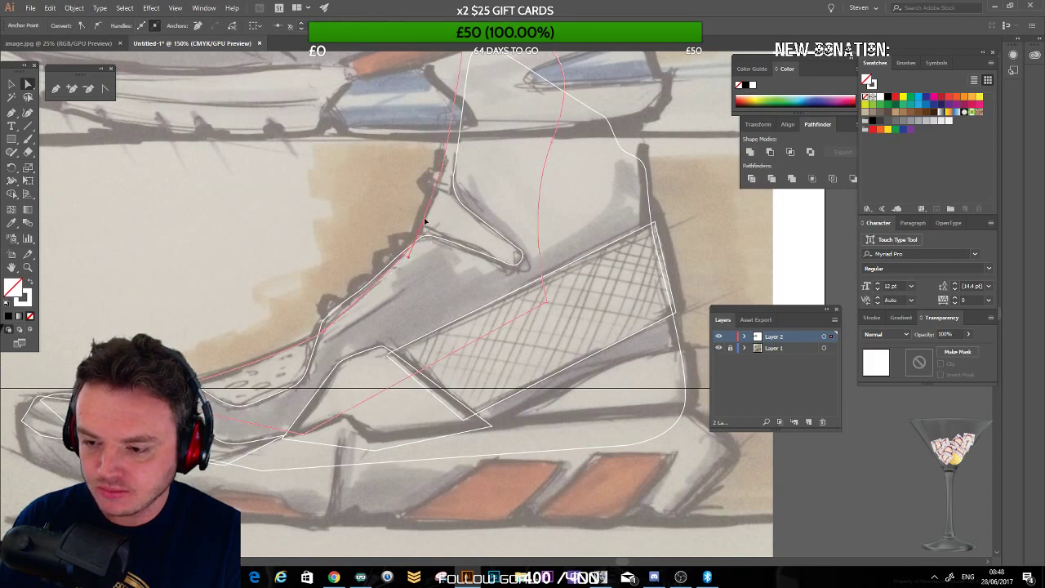
{"action": "left_click_drag", "start_coordinate": [424, 219], "coordinate": [433, 204]}
{"action": "left_click", "coordinate": [370, 206]}
Step: Draw a rectangle about 306 by 109 mm over the first vector sneaker's upper and fill it with the sketch's tan background colour
{"action": "key", "text": "ctrl+minus"}
{"action": "key", "text": "ctrl+minus"}
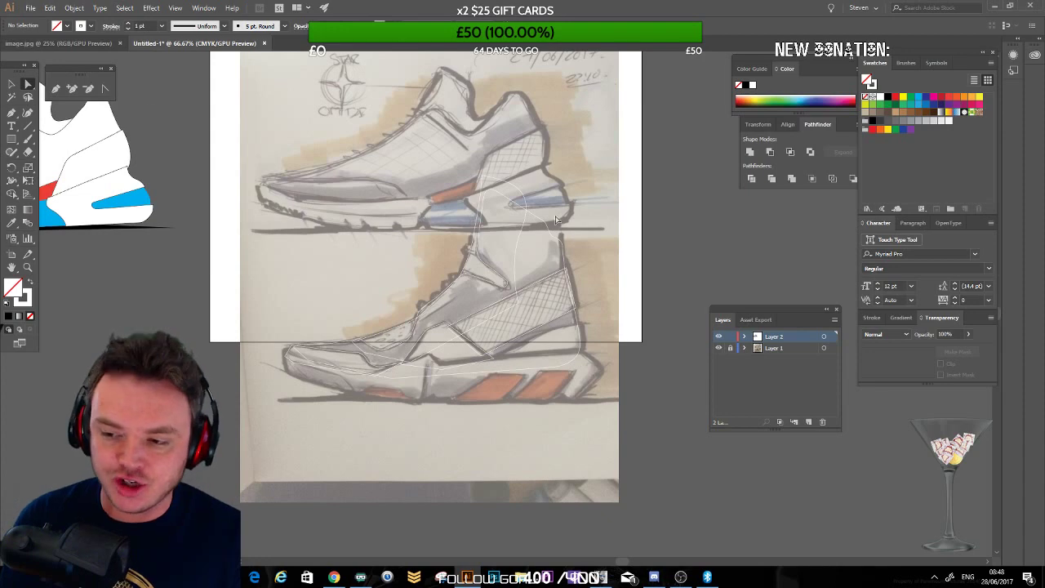
{"action": "left_click_drag", "start_coordinate": [189, 248], "coordinate": [437, 243]}
{"action": "left_click", "coordinate": [12, 138]}
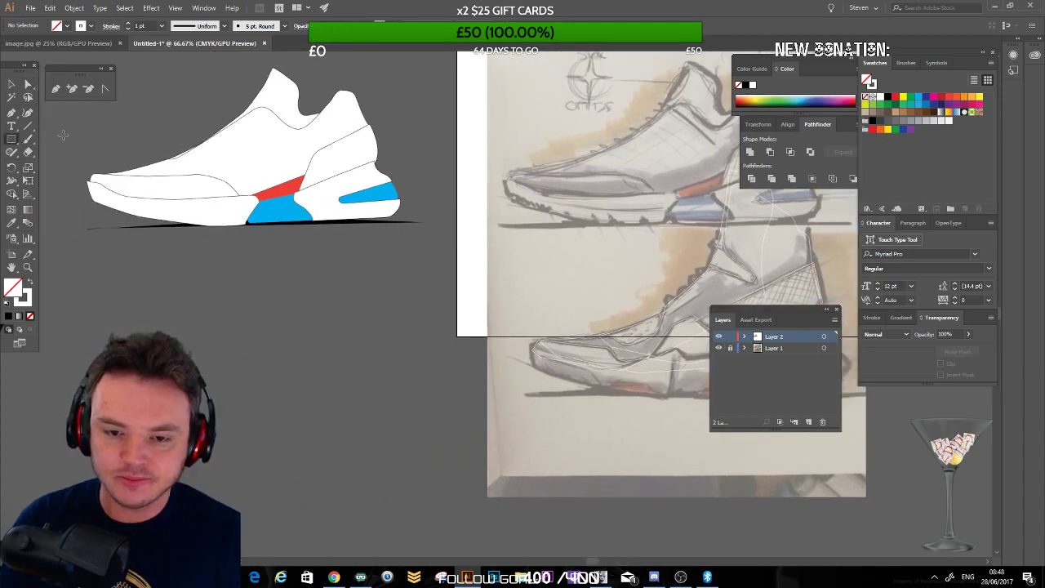
{"action": "mouse_move", "coordinate": [136, 71]}
{"action": "left_mouse_down"}
{"action": "mouse_move", "coordinate": [461, 176]}
{"action": "mouse_move", "coordinate": [452, 180]}
{"action": "left_mouse_up"}
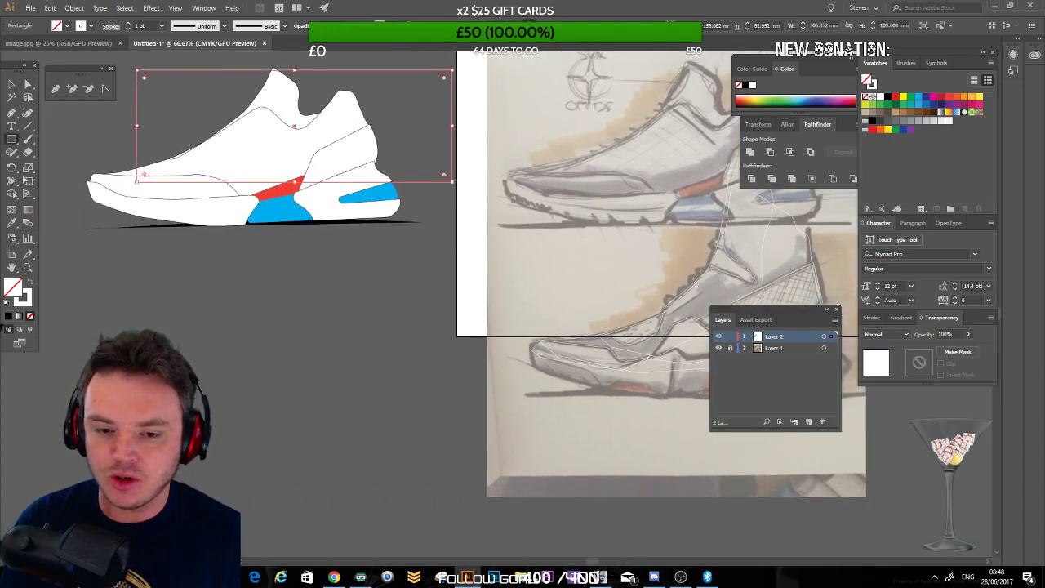
{"action": "left_click", "coordinate": [12, 225]}
{"action": "left_click_drag", "start_coordinate": [698, 96], "coordinate": [563, 132]}
{"action": "left_click", "coordinate": [506, 149]}
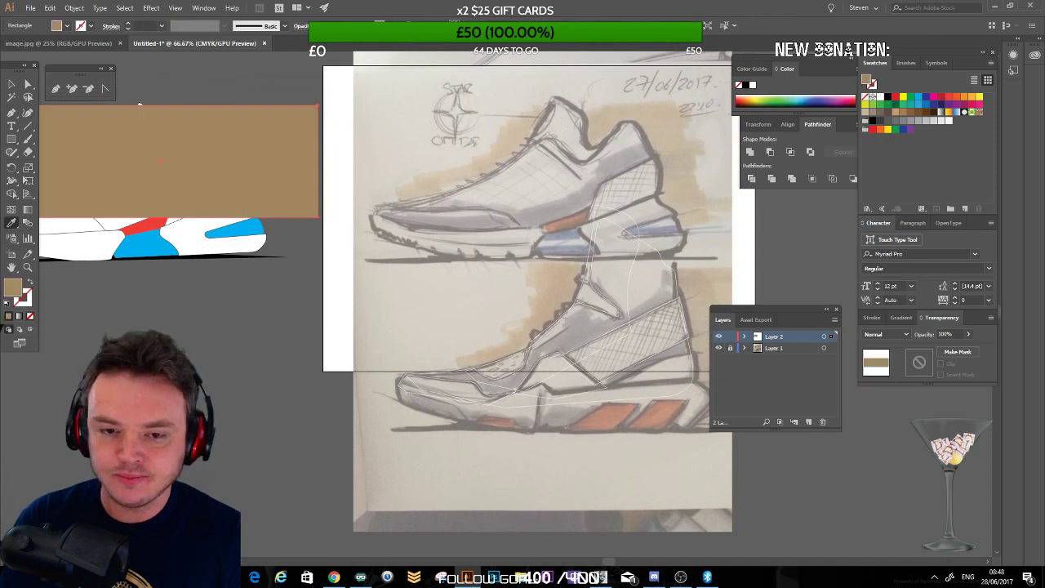
{"action": "left_click", "coordinate": [11, 85]}
{"action": "left_click_drag", "start_coordinate": [187, 95], "coordinate": [200, 93]}
{"action": "left_click", "coordinate": [151, 8]}
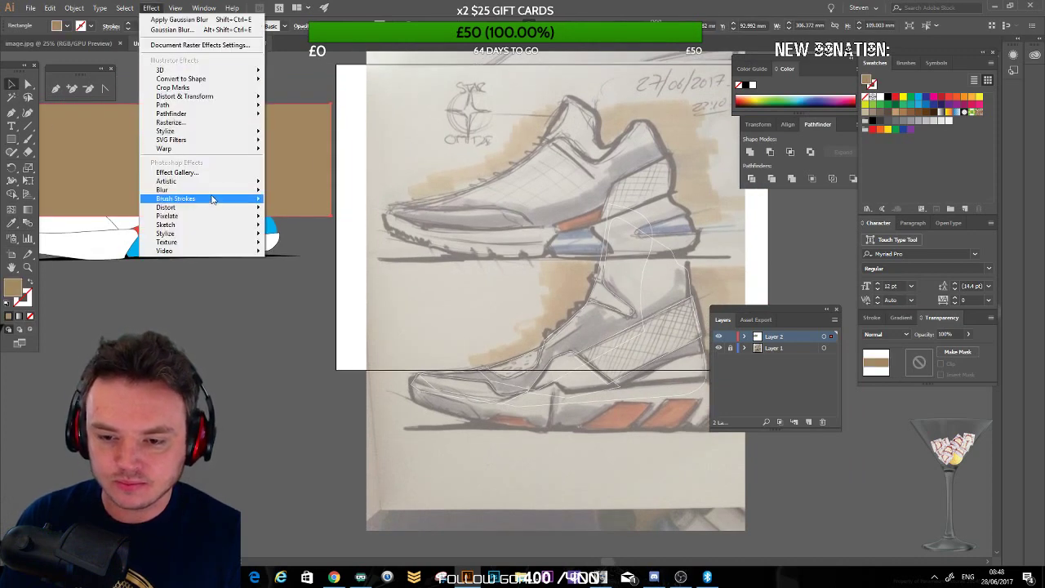
{"action": "mouse_move", "coordinate": [196, 190]}
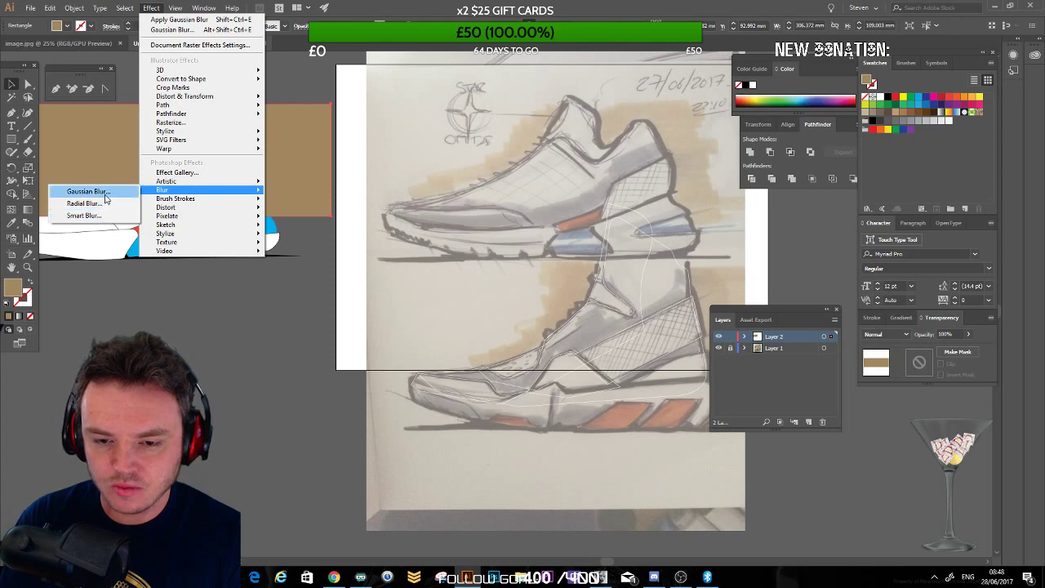
{"action": "left_click", "coordinate": [104, 217]}
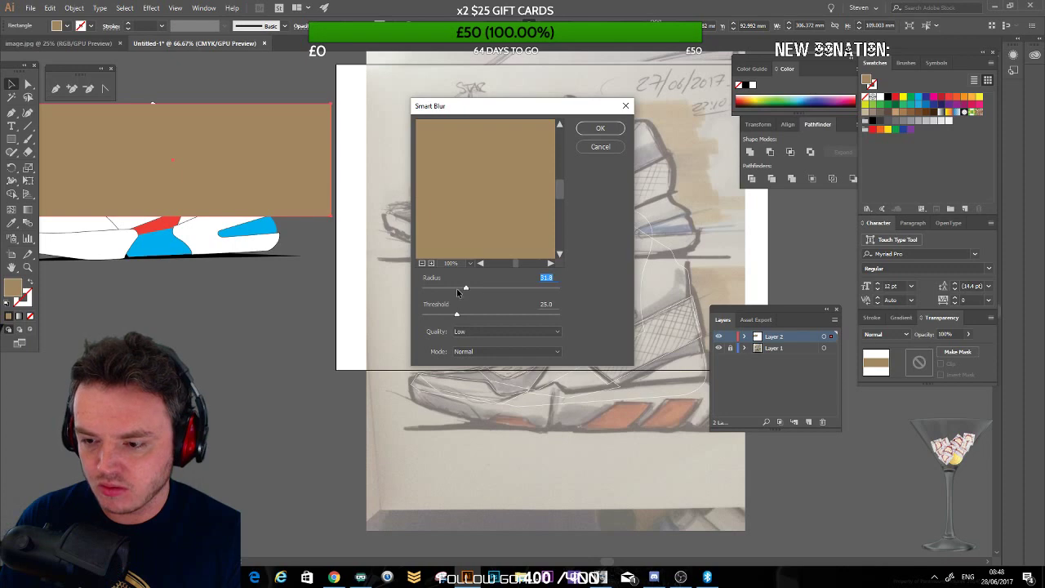
{"action": "left_click", "coordinate": [600, 147]}
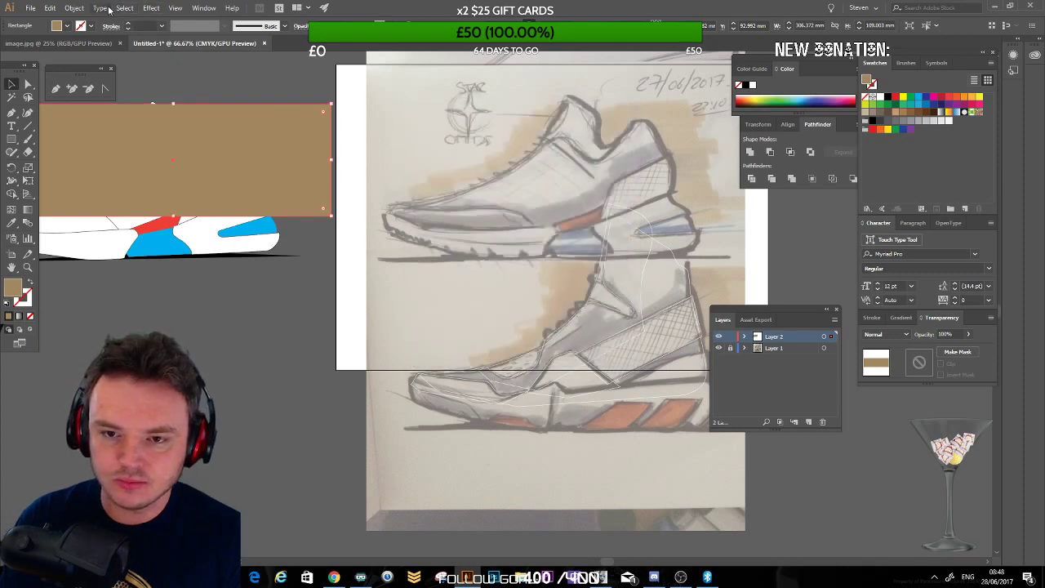
Step: Apply a previewed Gaussian Blur with a radius of 85.3 pixels to the tan rectangle
{"action": "left_click", "coordinate": [150, 9]}
{"action": "mouse_move", "coordinate": [163, 190]}
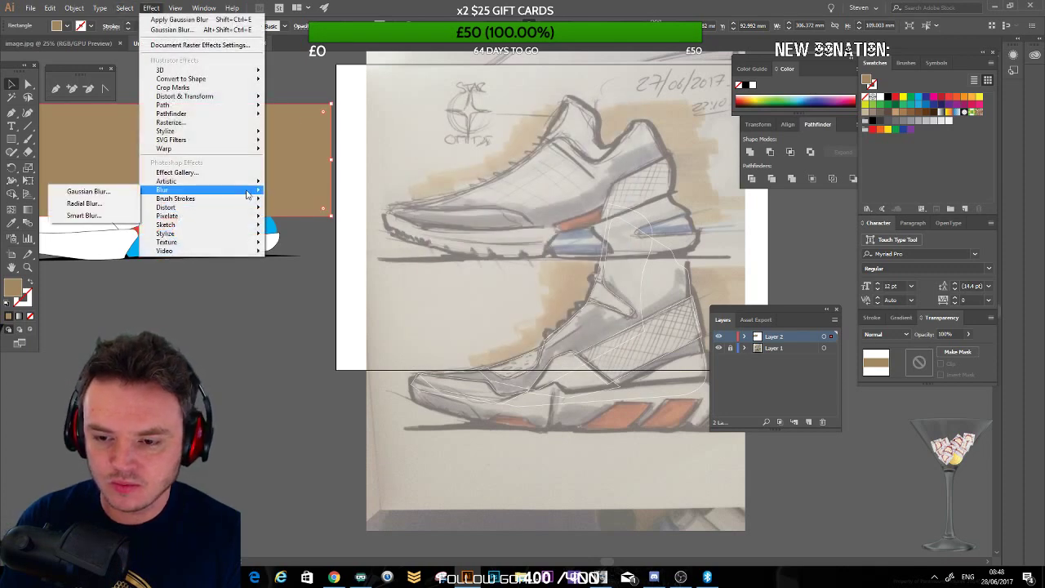
{"action": "left_click", "coordinate": [125, 196]}
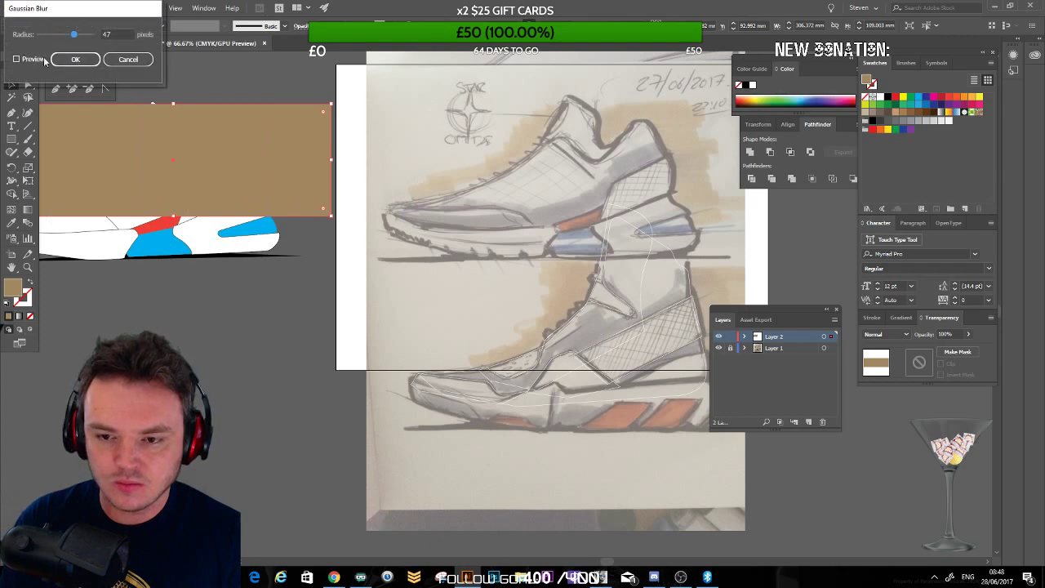
{"action": "left_click", "coordinate": [16, 60]}
{"action": "left_click_drag", "start_coordinate": [74, 34], "coordinate": [84, 34]}
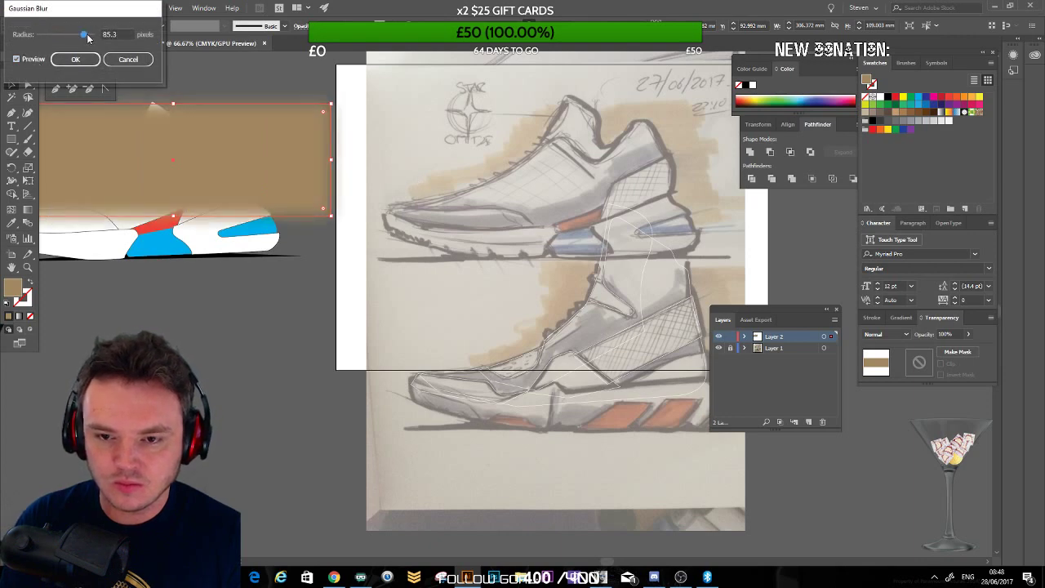
{"action": "left_click", "coordinate": [82, 61]}
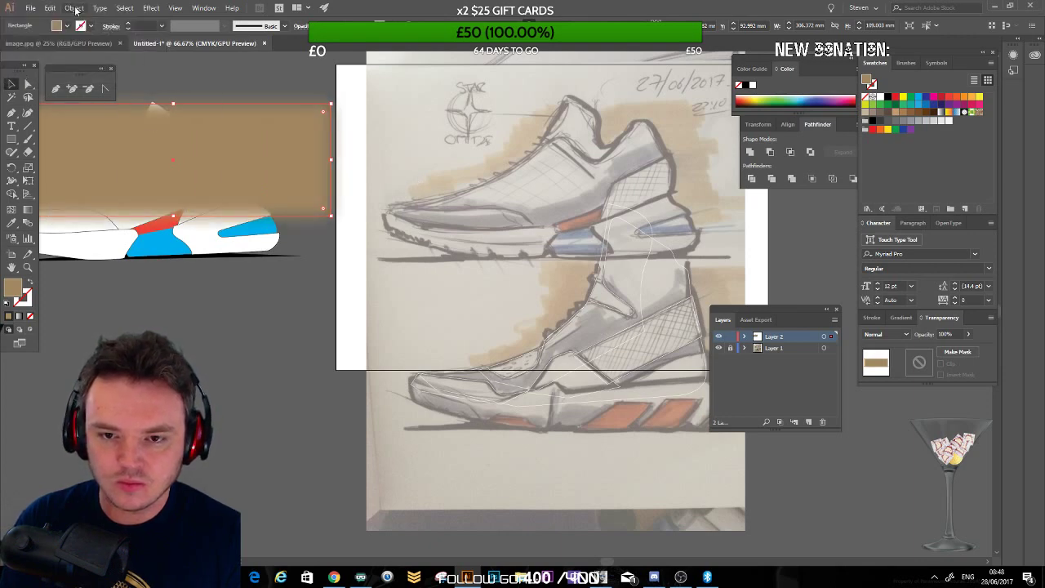
Step: Try sending the blurred rectangle to the back, and undo both the rearrangement and the blur
{"action": "left_click", "coordinate": [100, 8]}
{"action": "mouse_move", "coordinate": [74, 9]}
{"action": "mouse_move", "coordinate": [98, 33]}
{"action": "left_click", "coordinate": [247, 70]}
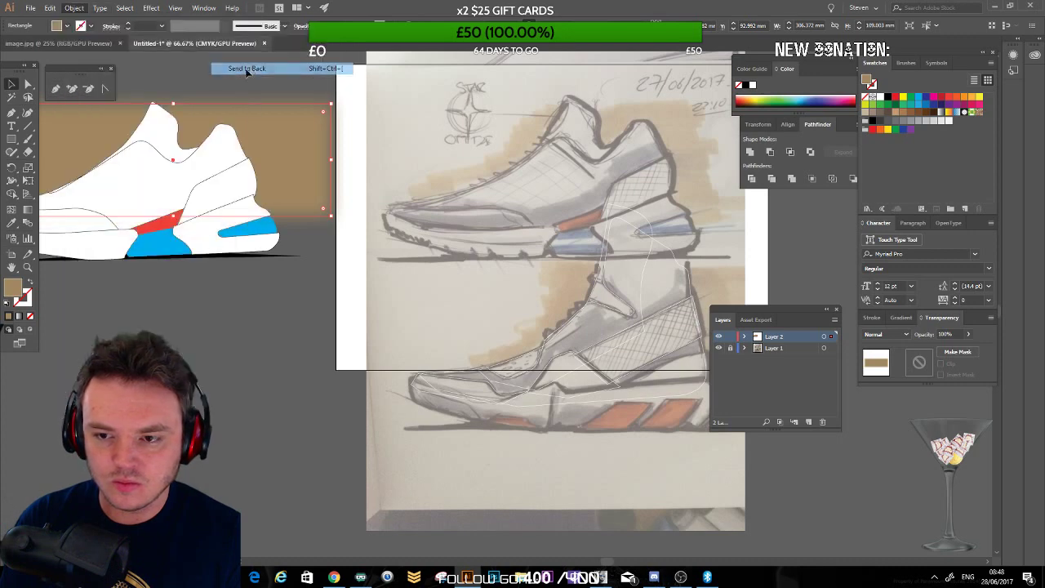
{"action": "left_click_drag", "start_coordinate": [152, 308], "coordinate": [312, 315]}
{"action": "key", "text": "ctrl+z"}
{"action": "key", "text": "ctrl+z"}
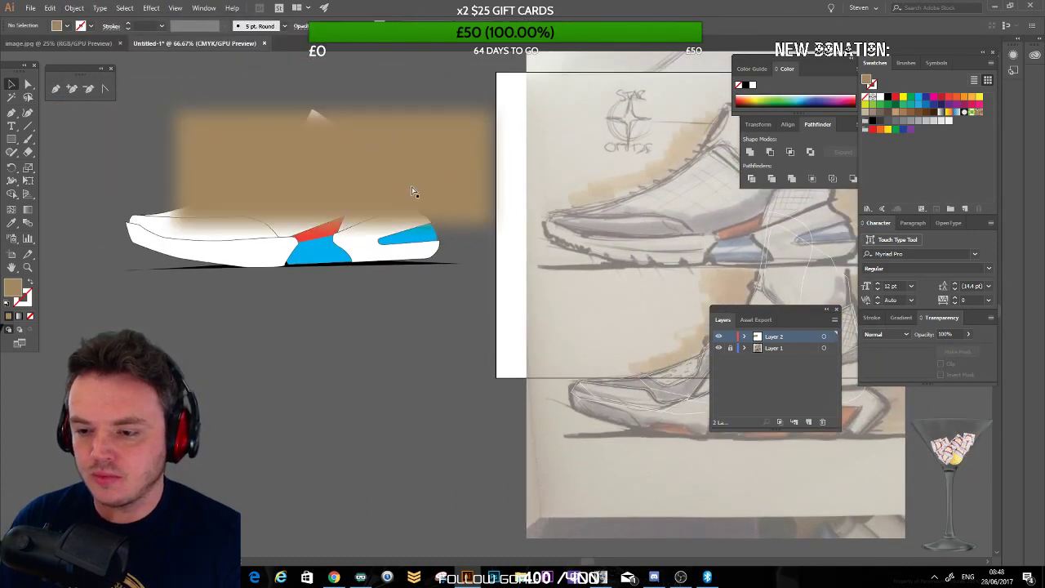
Step: Send the unblurred tan rectangle to the back, behind the first sneaker, and deselect it
{"action": "left_click", "coordinate": [320, 129]}
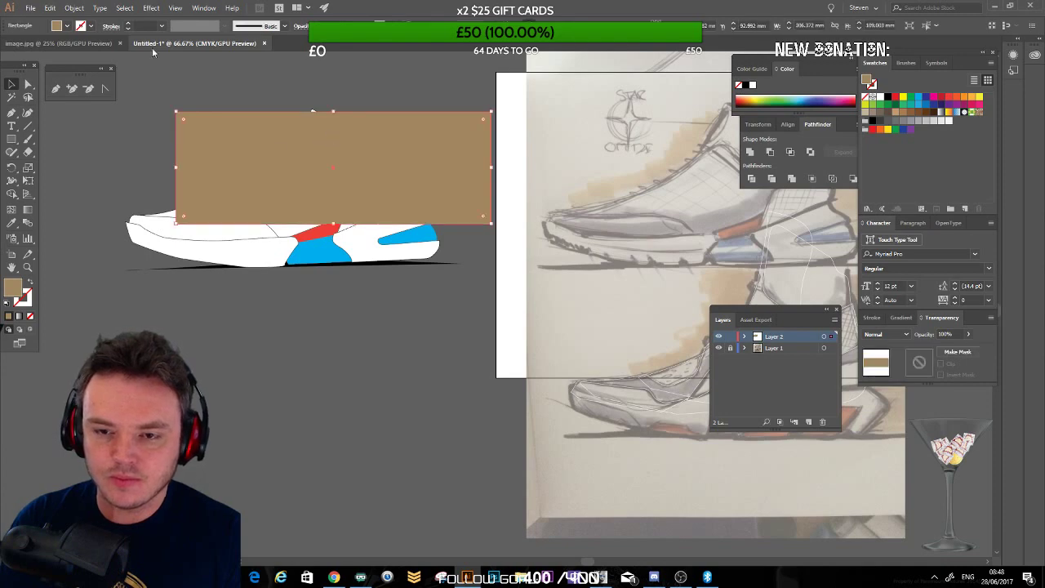
{"action": "left_click", "coordinate": [76, 8]}
{"action": "mouse_move", "coordinate": [114, 31]}
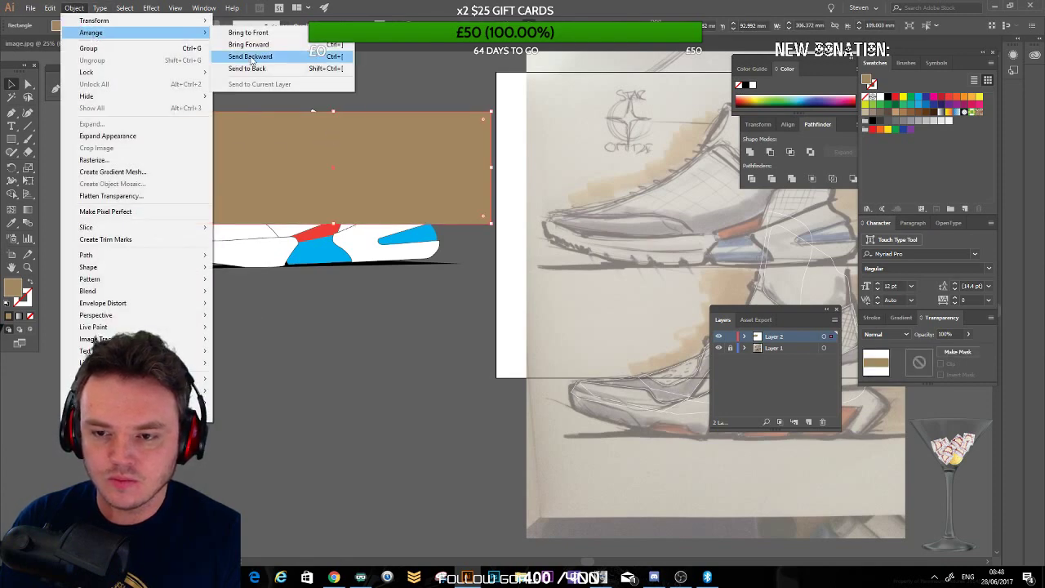
{"action": "left_click", "coordinate": [250, 70]}
{"action": "left_click", "coordinate": [219, 317]}
Step: Shift the background rectangle slightly towards the sneaker's toe, recolour it with a mid-grey swatch and deselect it
{"action": "scroll", "coordinate": [245, 144], "scroll_direction": "right", "scroll_amount": 5}
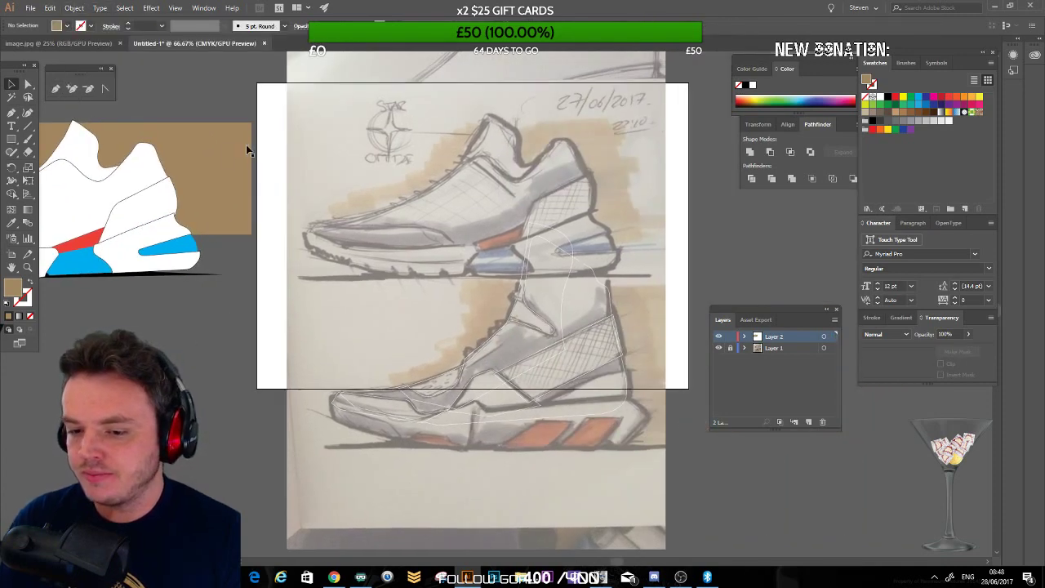
{"action": "left_click", "coordinate": [198, 166]}
{"action": "left_click", "coordinate": [911, 120]}
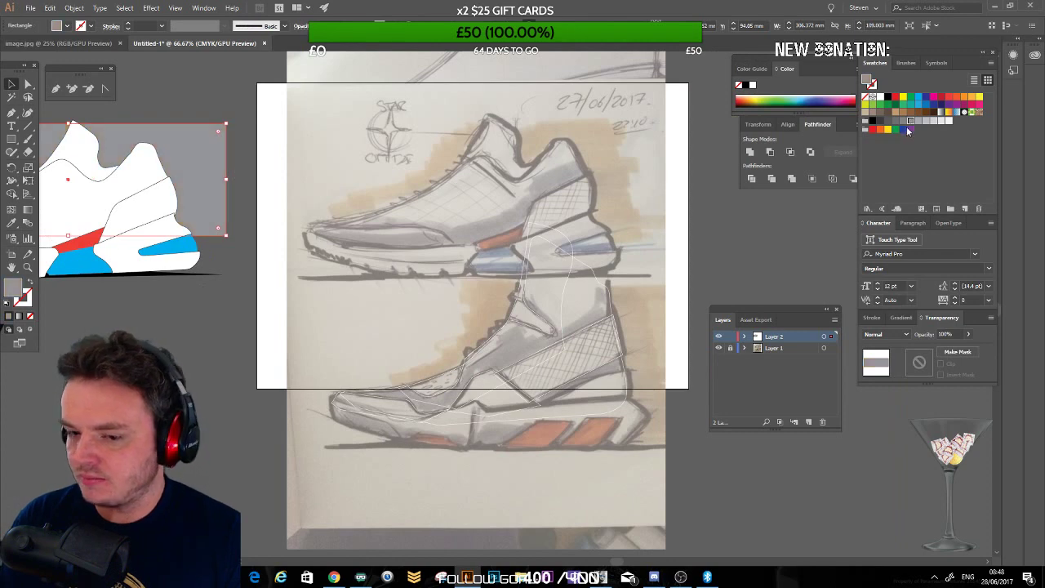
{"action": "left_click", "coordinate": [171, 353]}
{"action": "left_click_drag", "start_coordinate": [188, 311], "coordinate": [322, 273]}
{"action": "left_click_drag", "start_coordinate": [451, 249], "coordinate": [337, 307]}
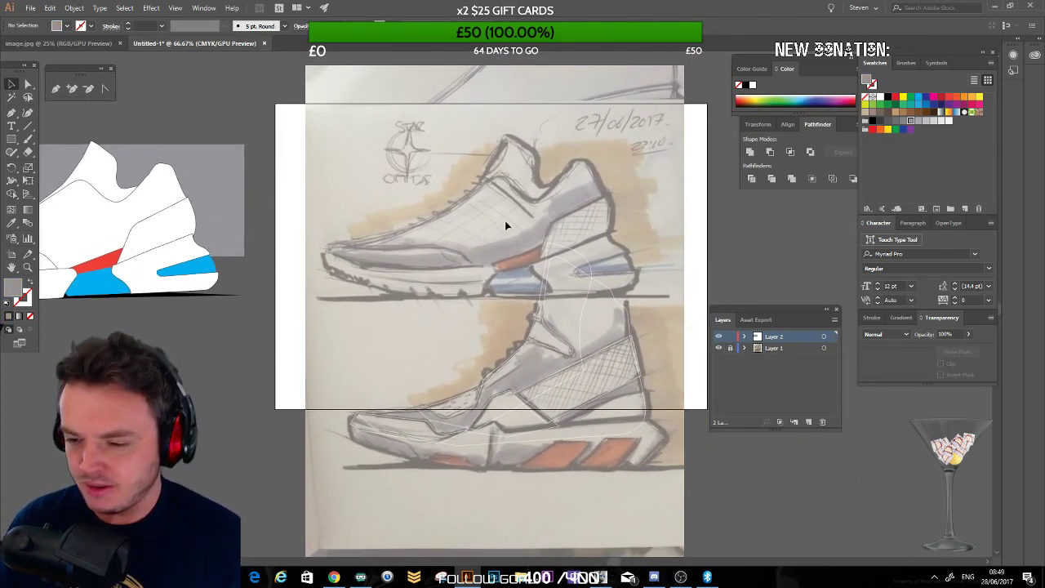
Step: Start a grey-filled sole outline for the second sneaker with the Pen tool, tracing up around the tip of the toe
{"action": "scroll", "coordinate": [384, 304], "scroll_direction": "down", "scroll_amount": 3}
{"action": "scroll", "coordinate": [384, 303], "scroll_direction": "right", "scroll_amount": 2}
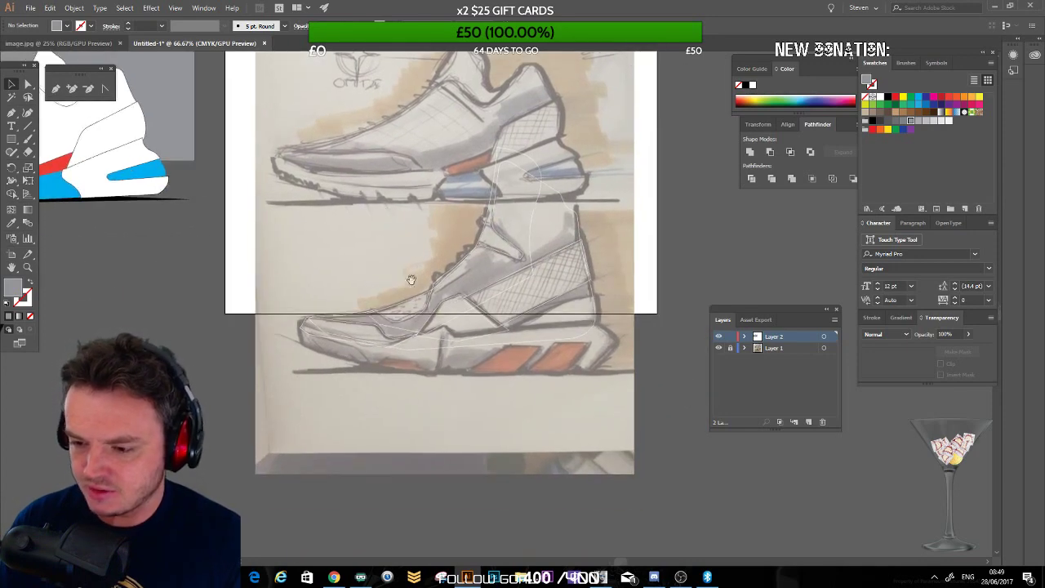
{"action": "key", "text": "ctrl+plus"}
{"action": "key", "text": "ctrl+plus"}
{"action": "left_click_drag", "start_coordinate": [281, 392], "coordinate": [439, 313]}
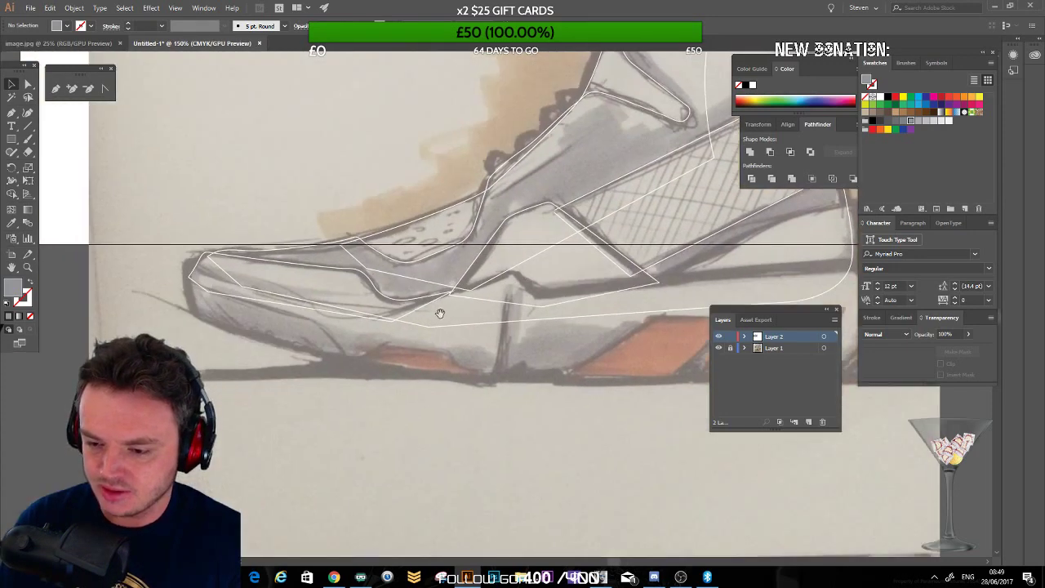
{"action": "left_click_drag", "start_coordinate": [304, 266], "coordinate": [138, 201]}
{"action": "scroll", "coordinate": [137, 200], "scroll_direction": "left", "scroll_amount": 4}
{"action": "key", "text": "p"}
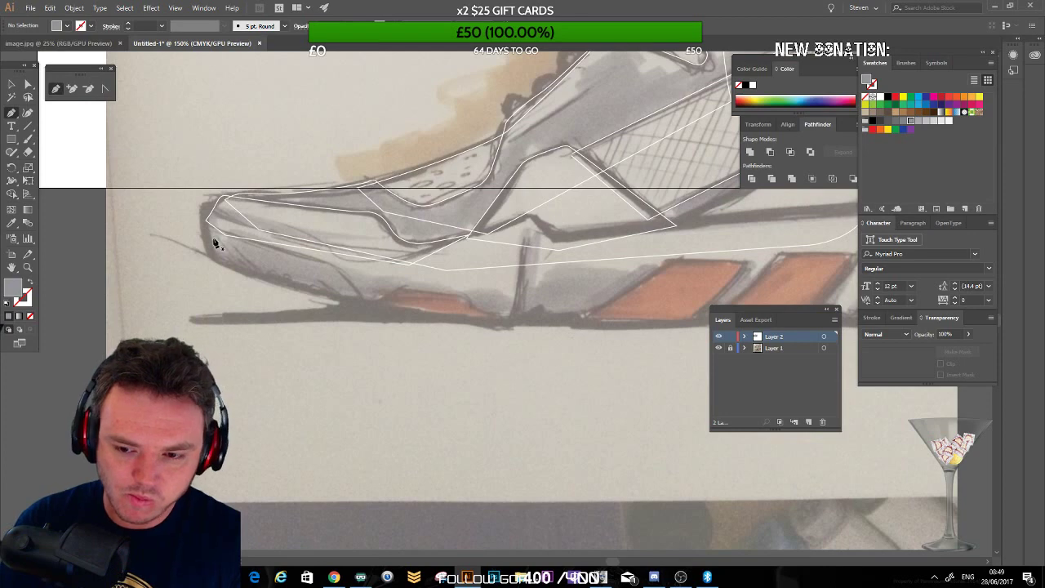
{"action": "key", "text": "ctrl+plus"}
{"action": "left_click_drag", "start_coordinate": [93, 180], "coordinate": [204, 207]}
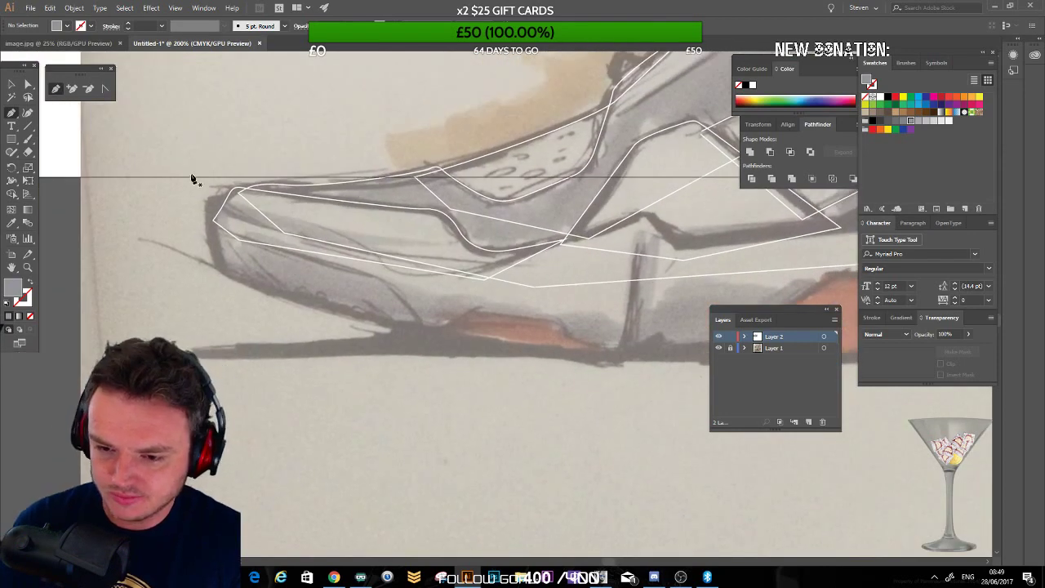
{"action": "left_click_drag", "start_coordinate": [219, 275], "coordinate": [245, 286]}
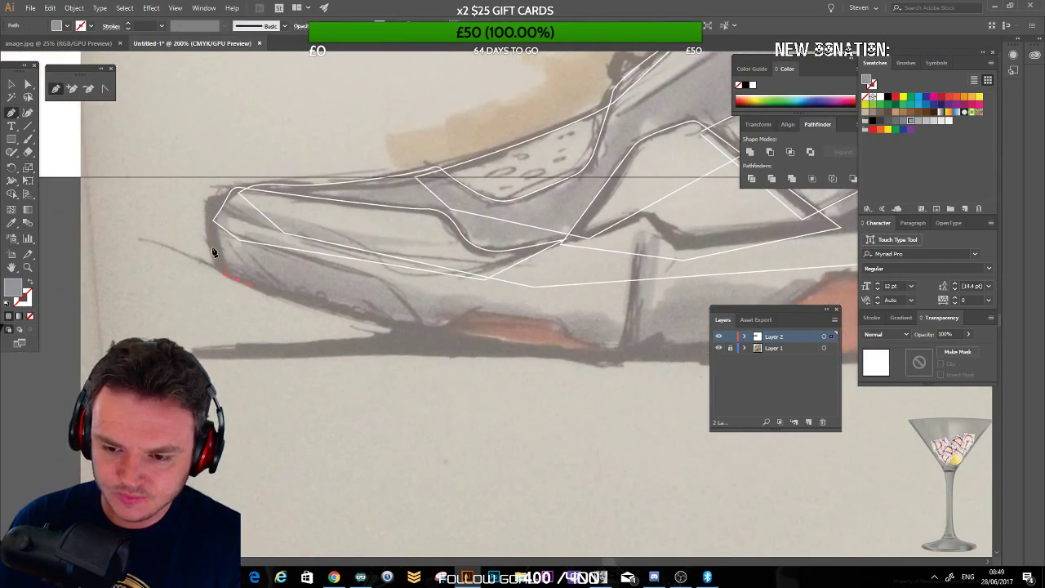
{"action": "left_click", "coordinate": [213, 206]}
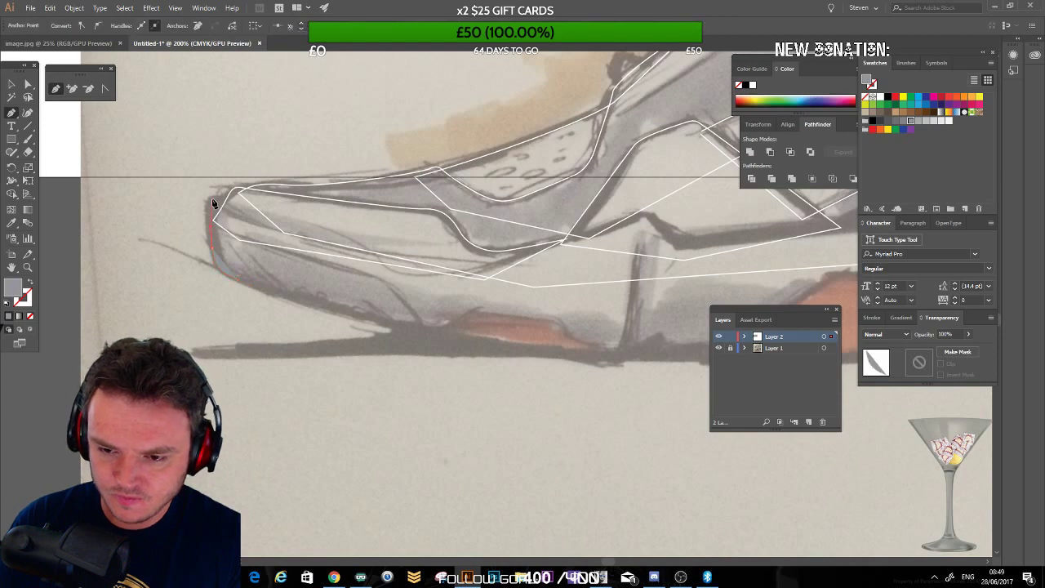
{"action": "left_click", "coordinate": [217, 201]}
{"action": "left_click", "coordinate": [222, 199]}
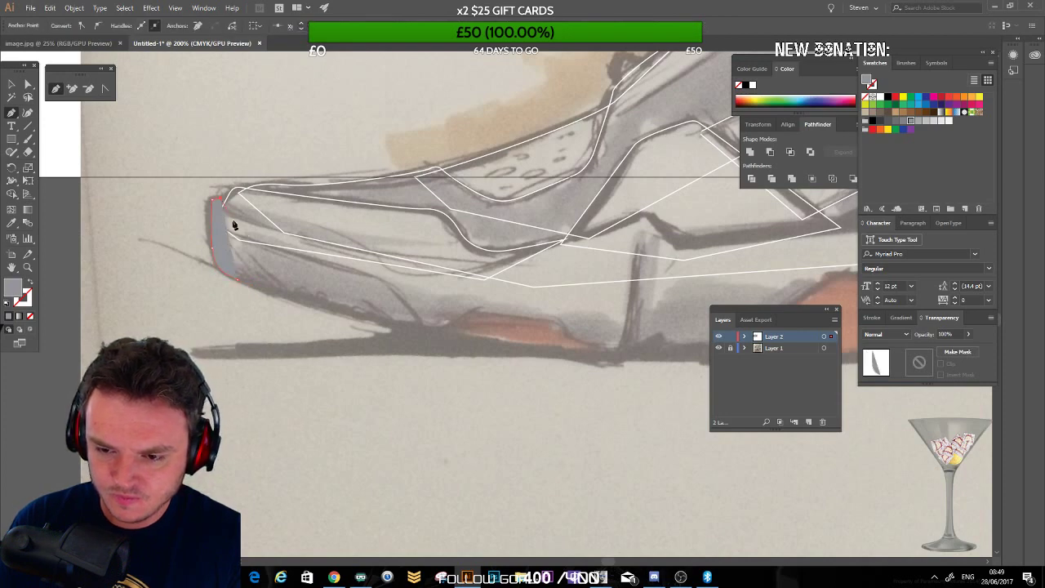
Step: Continue the sole's upper edge from the toe along the bottom of the upper and over the midfoot bump
{"action": "left_click_drag", "start_coordinate": [270, 228], "coordinate": [272, 228]}
{"action": "left_click_drag", "start_coordinate": [479, 278], "coordinate": [397, 226]}
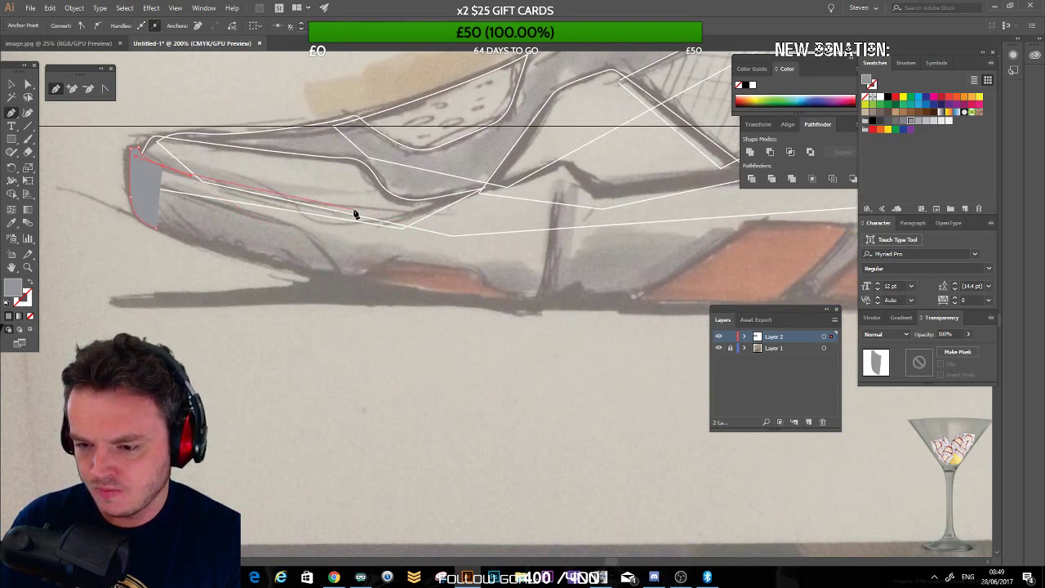
{"action": "left_click", "coordinate": [434, 209]}
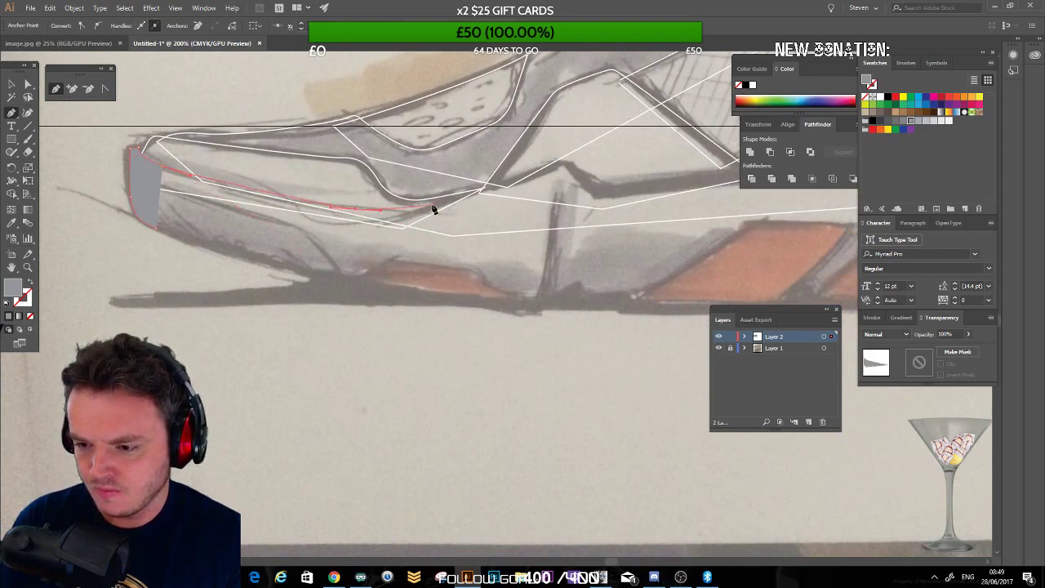
{"action": "left_click", "coordinate": [482, 190]}
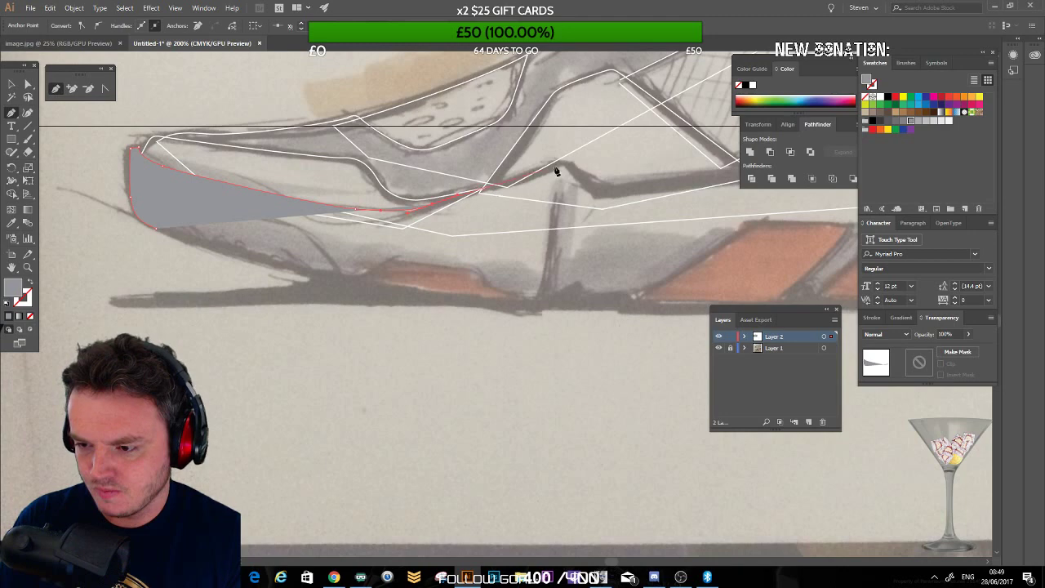
{"action": "left_click_drag", "start_coordinate": [571, 171], "coordinate": [444, 193]}
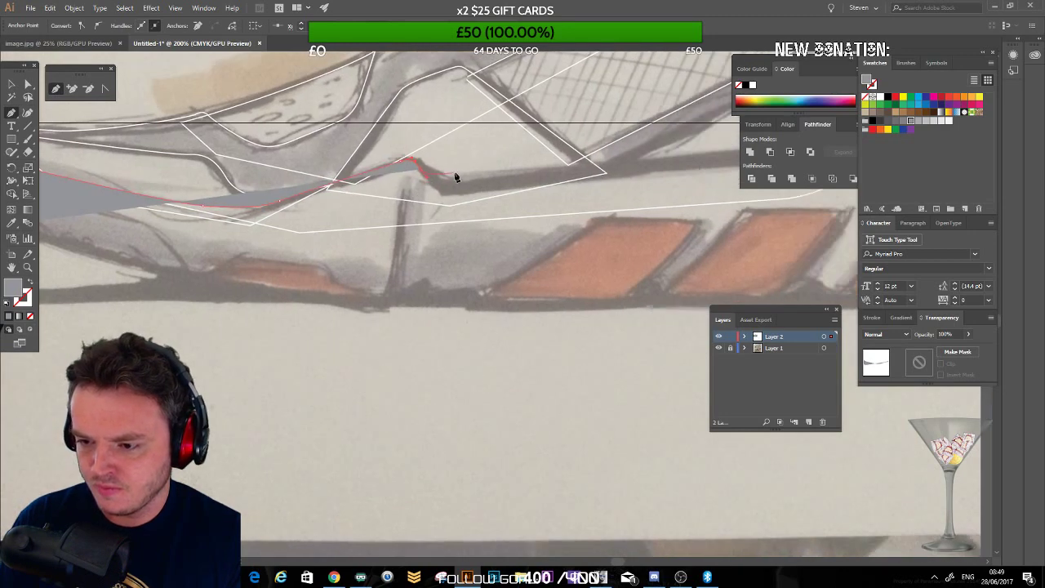
{"action": "left_click", "coordinate": [515, 179]}
{"action": "scroll", "coordinate": [515, 179], "scroll_direction": "right", "scroll_amount": 7}
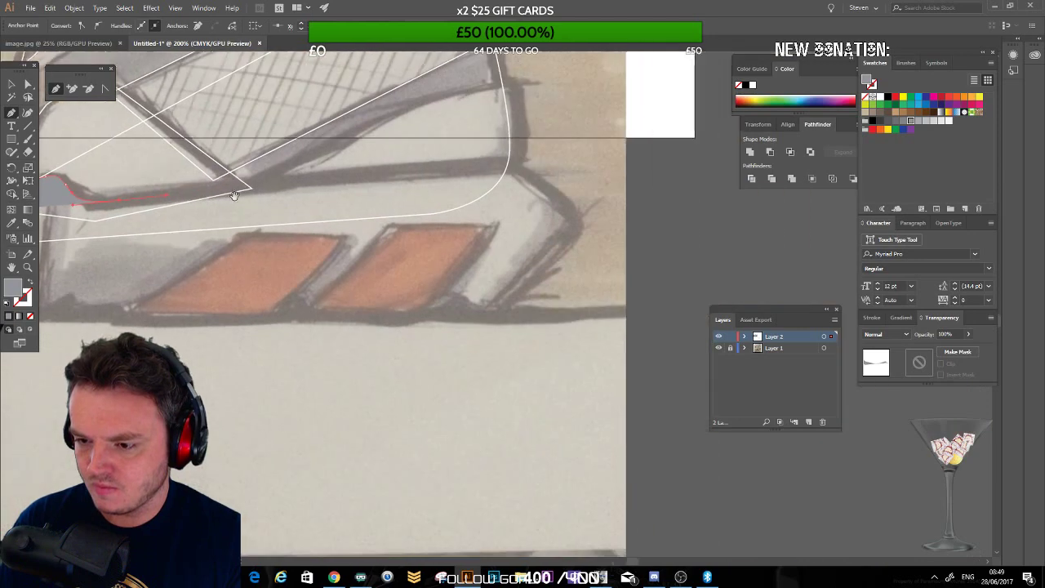
Step: Extend the sole outline to the heel and trace around its pointed back down to the ground line
{"action": "left_click", "coordinate": [531, 172]}
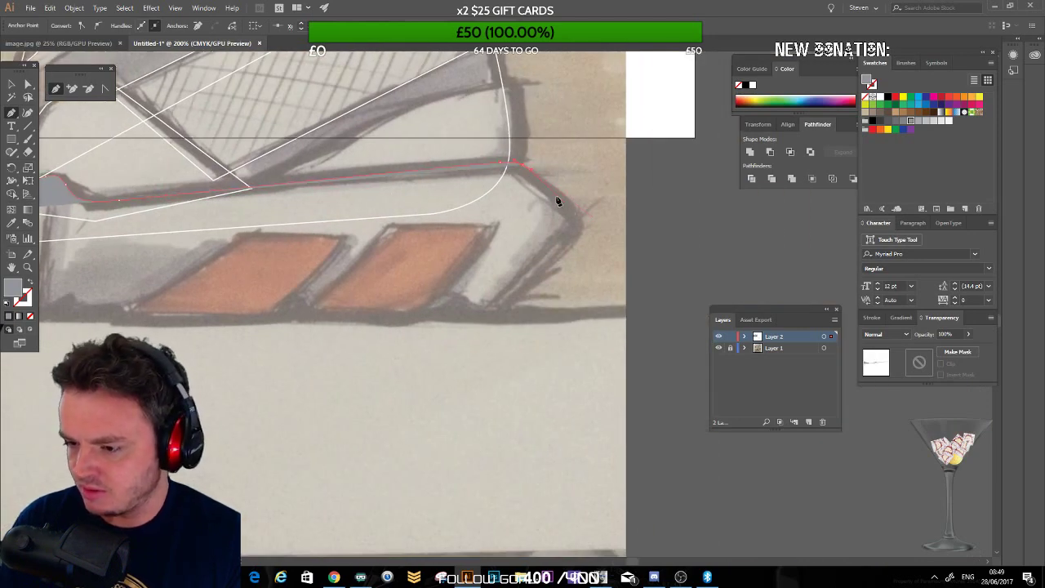
{"action": "left_click", "coordinate": [570, 241]}
{"action": "left_click", "coordinate": [546, 261]}
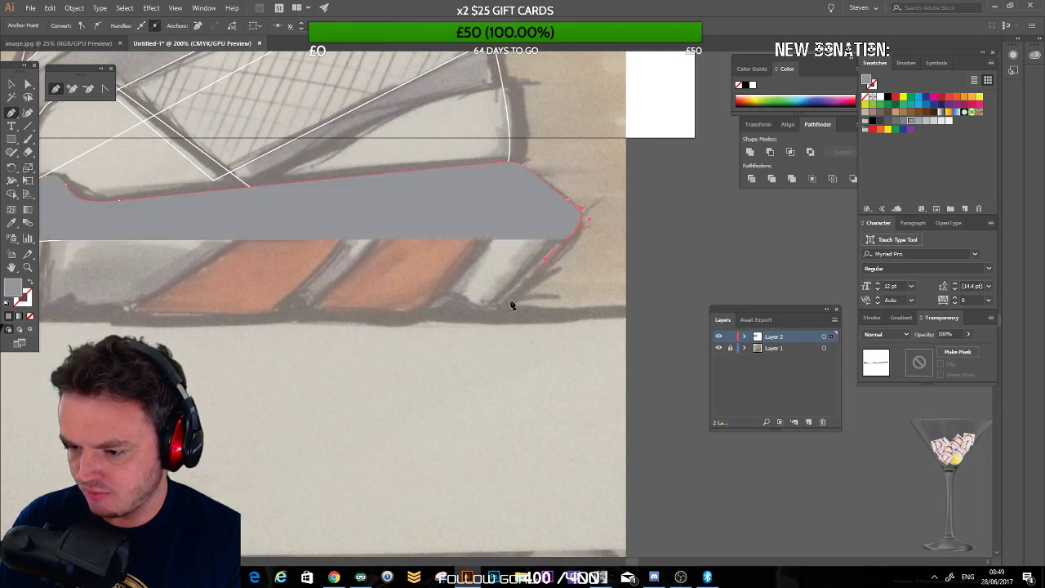
{"action": "left_click", "coordinate": [509, 303]}
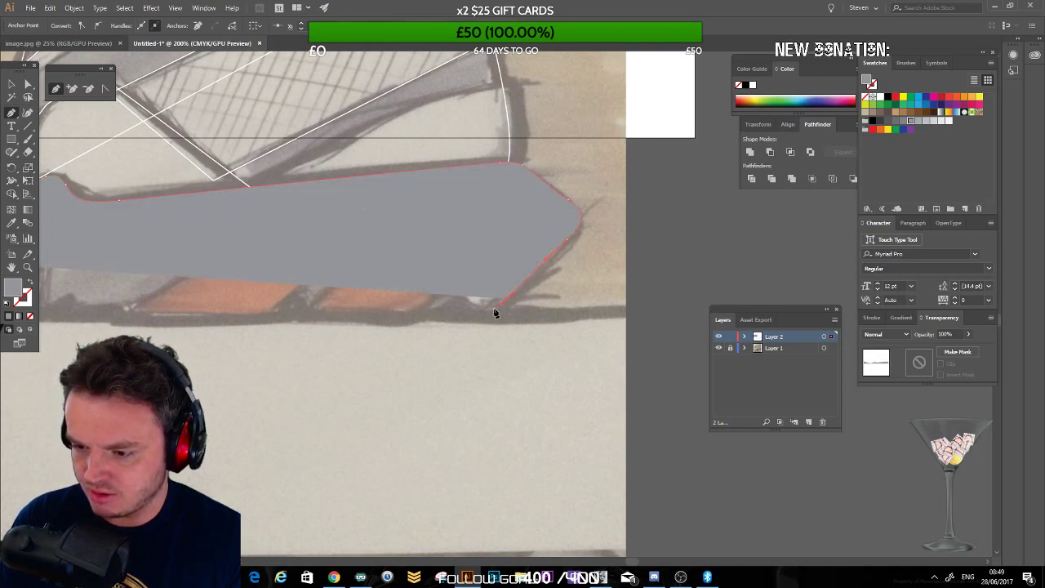
{"action": "left_click", "coordinate": [460, 310]}
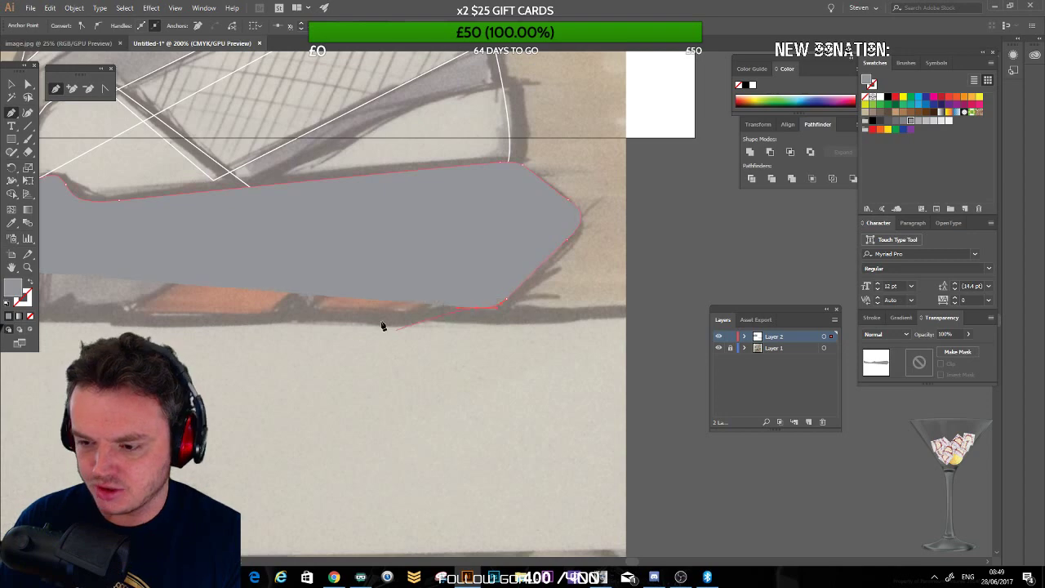
Step: Trace the sole's underside forward along the ground and up to the toe, closing the shape and deselecting it
{"action": "left_click_drag", "start_coordinate": [246, 265], "coordinate": [354, 252]}
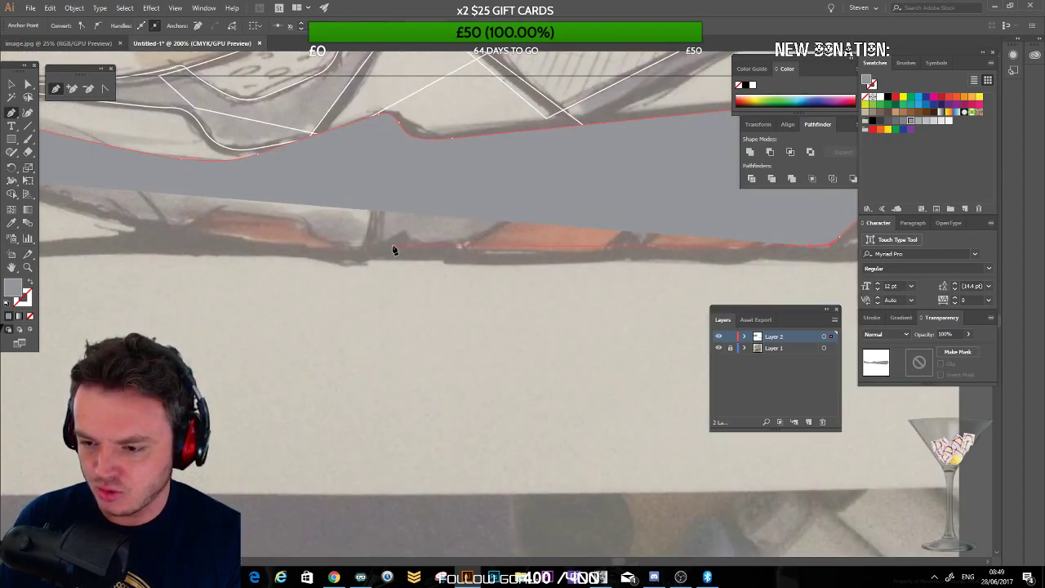
{"action": "left_click", "coordinate": [343, 250]}
{"action": "left_click_drag", "start_coordinate": [215, 202], "coordinate": [411, 218]}
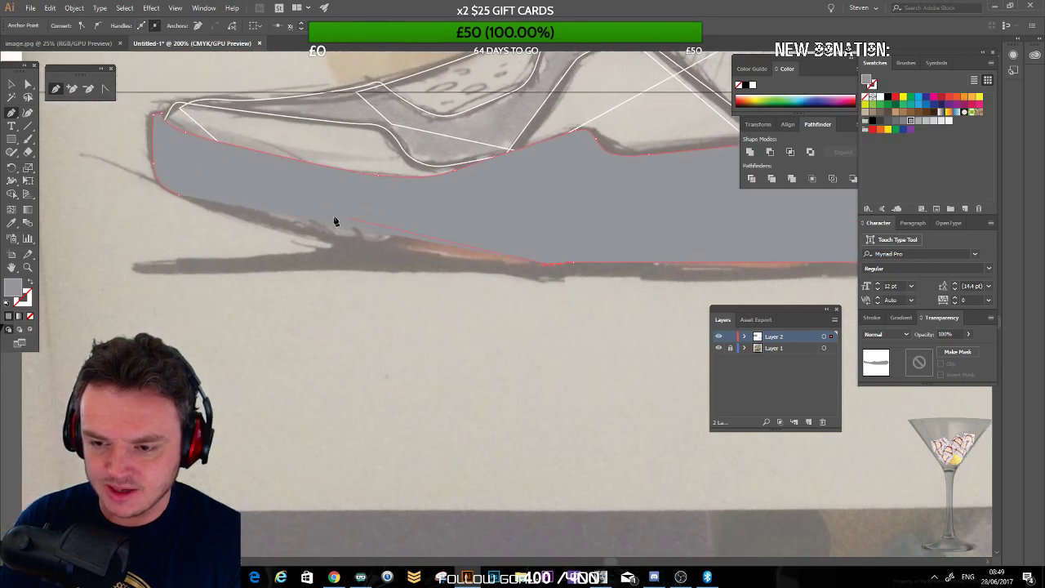
{"action": "left_click_drag", "start_coordinate": [299, 230], "coordinate": [295, 227]}
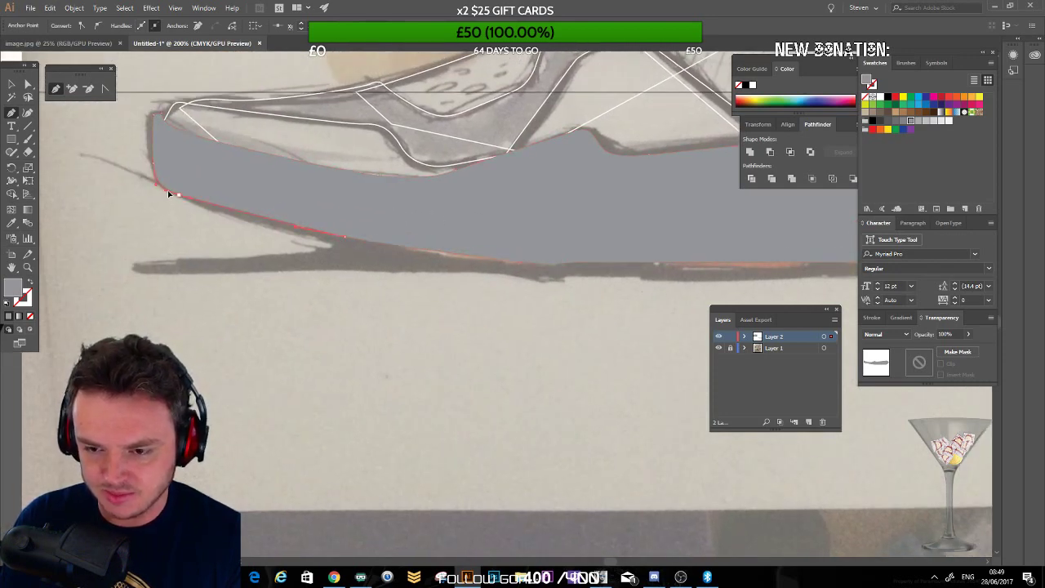
{"action": "left_click", "coordinate": [169, 194]}
{"action": "left_click", "coordinate": [12, 84]}
{"action": "left_click", "coordinate": [265, 284]}
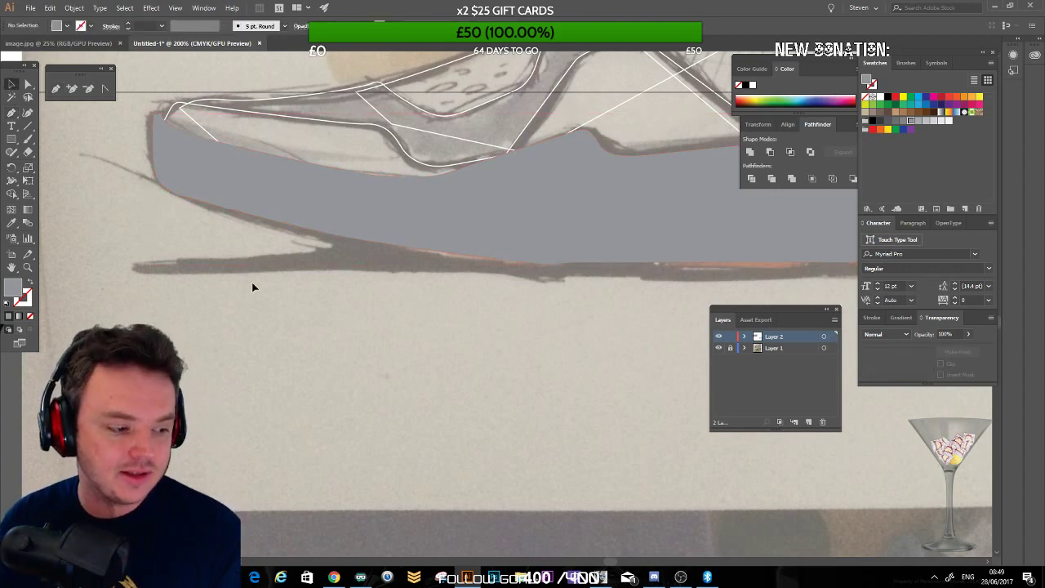
Step: Draw a long horizontal line above the second sneaker's toe and give it the default white fill and black stroke
{"action": "key", "text": "ctrl+minus"}
{"action": "key", "text": "ctrl+minus"}
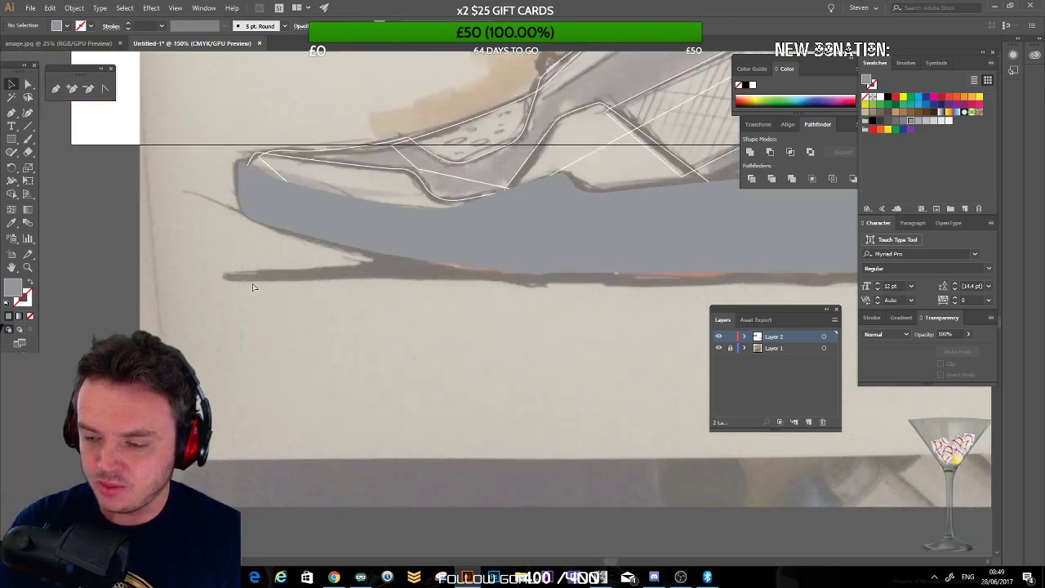
{"action": "left_click_drag", "start_coordinate": [454, 266], "coordinate": [396, 254]}
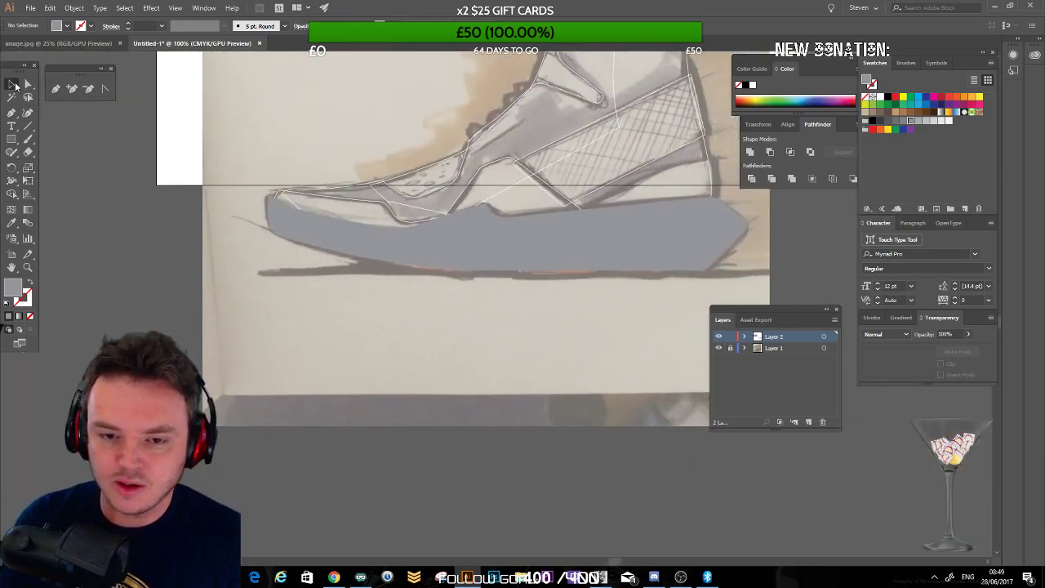
{"action": "left_click_drag", "start_coordinate": [343, 227], "coordinate": [260, 234]}
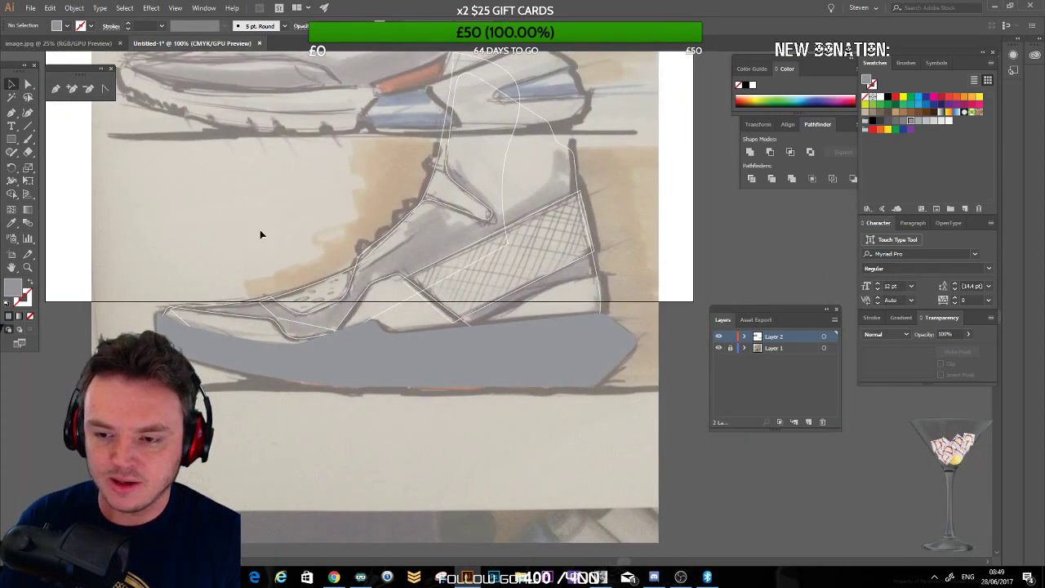
{"action": "left_click", "coordinate": [55, 89]}
{"action": "left_click_drag", "start_coordinate": [190, 185], "coordinate": [568, 187]}
{"action": "key", "text": "v"}
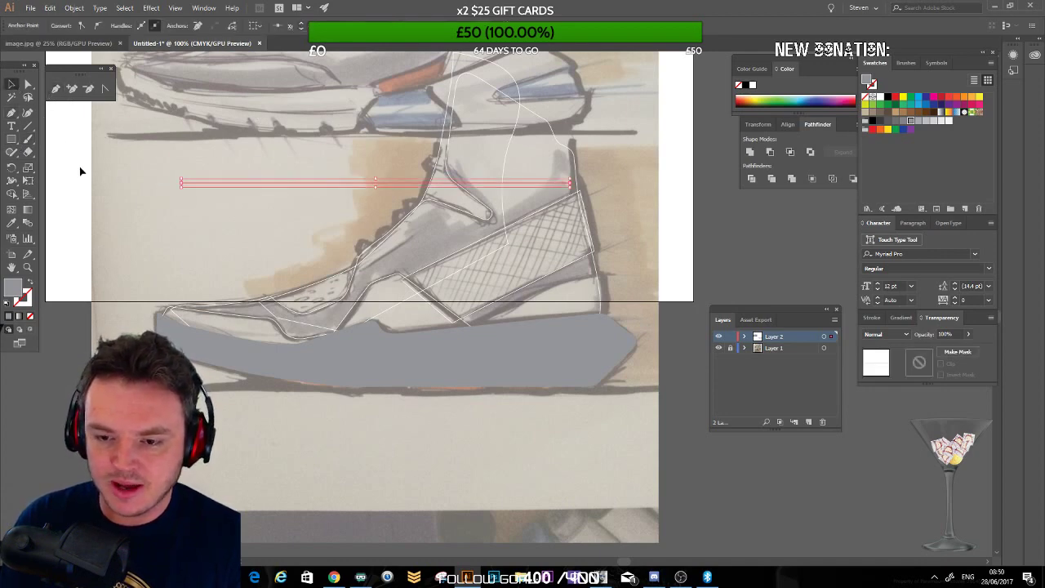
{"action": "left_click", "coordinate": [534, 191]}
{"action": "left_click", "coordinate": [254, 185]}
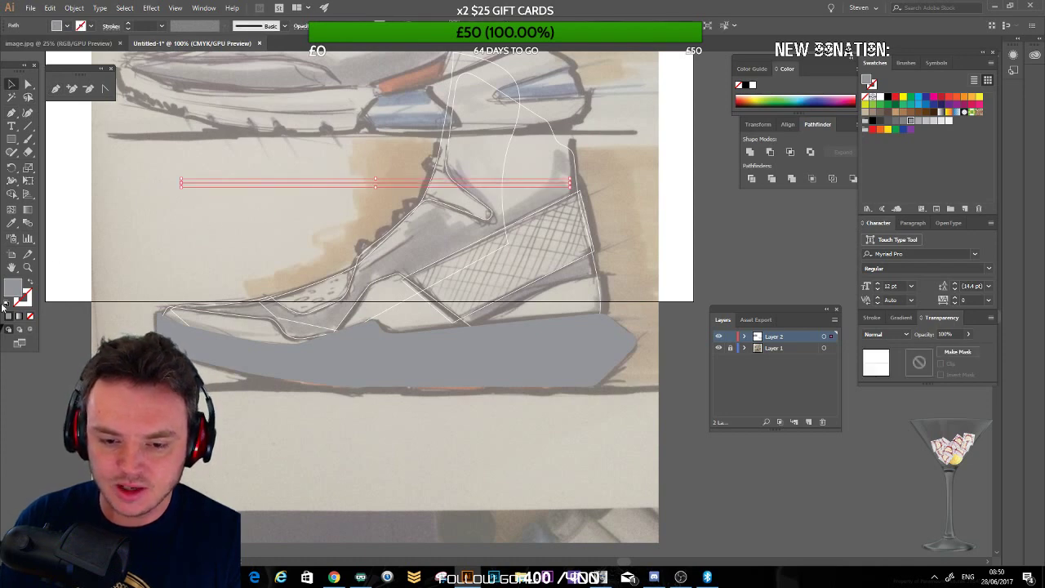
{"action": "left_click", "coordinate": [5, 304]}
{"action": "left_click", "coordinate": [77, 249]}
Step: Draw a row of five equal circles, each about 36.7 mm across, resting on the horizontal line
{"action": "left_click", "coordinate": [14, 144]}
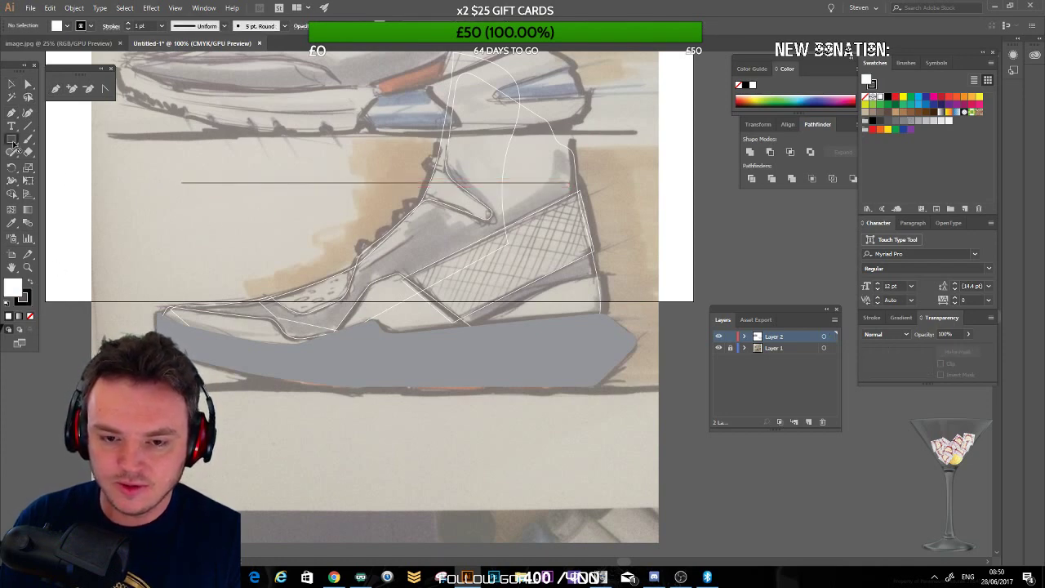
{"action": "left_click_drag", "start_coordinate": [10, 142], "coordinate": [59, 165]}
{"action": "left_click_drag", "start_coordinate": [235, 140], "coordinate": [499, 160]}
{"action": "key", "text": "v"}
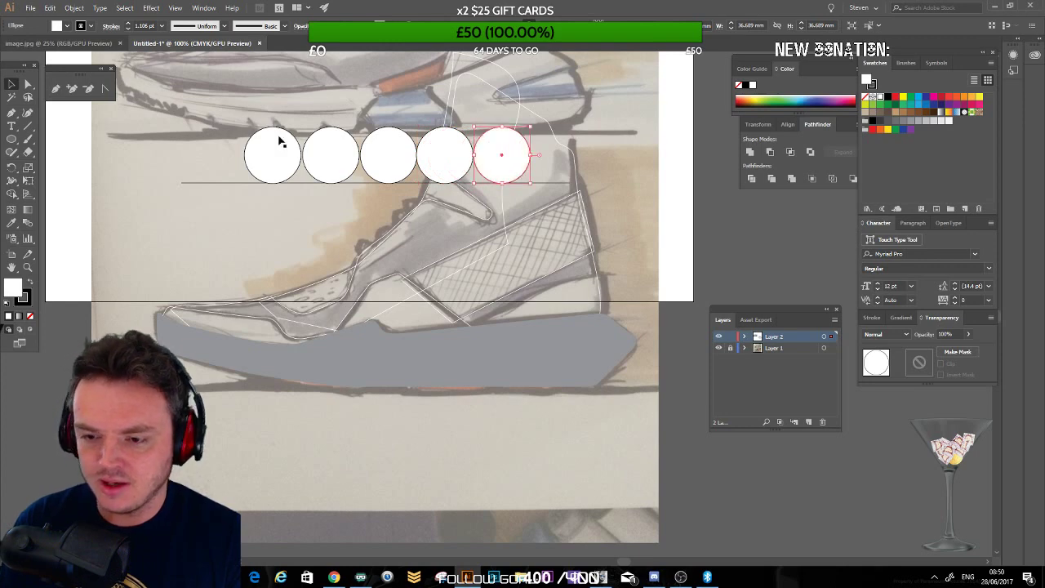
Step: Draw a closed, white-filled angular body with the Pen tool, peaking in the middle and overlapping the upper half of the circles
{"action": "left_click", "coordinate": [55, 88]}
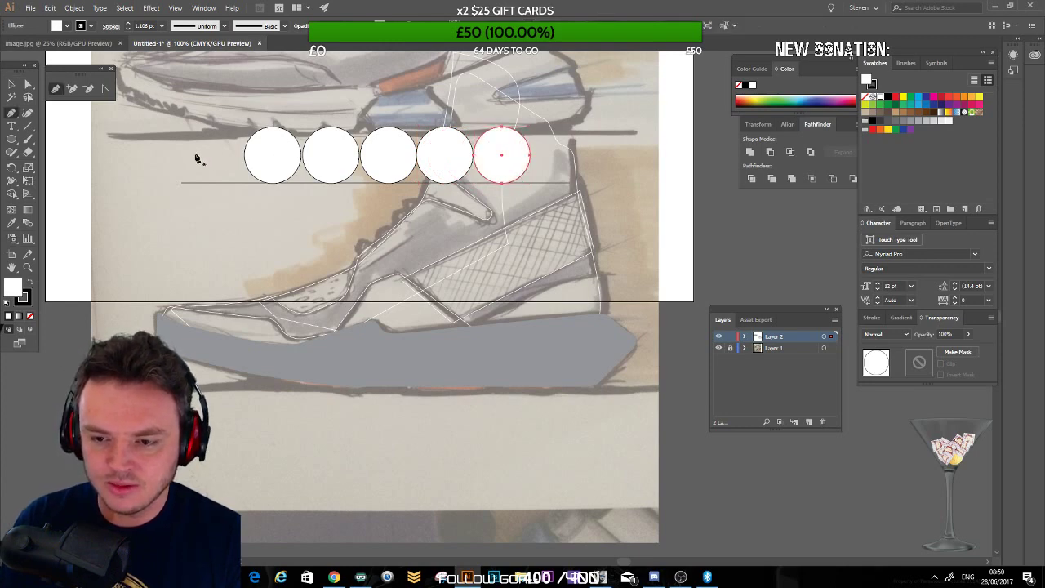
{"action": "left_click", "coordinate": [191, 152]}
{"action": "left_click", "coordinate": [199, 131]}
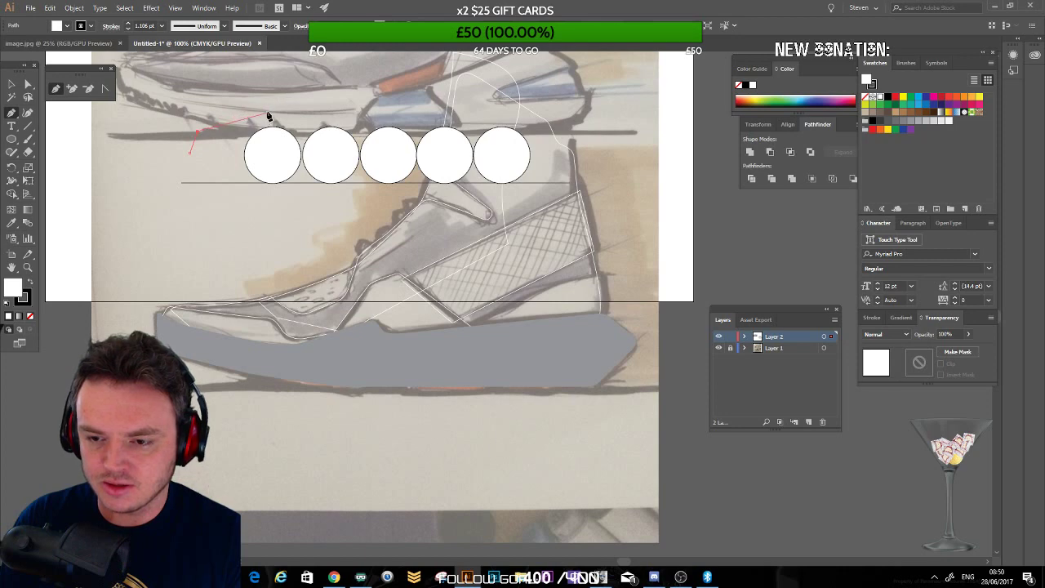
{"action": "left_click", "coordinate": [282, 106]}
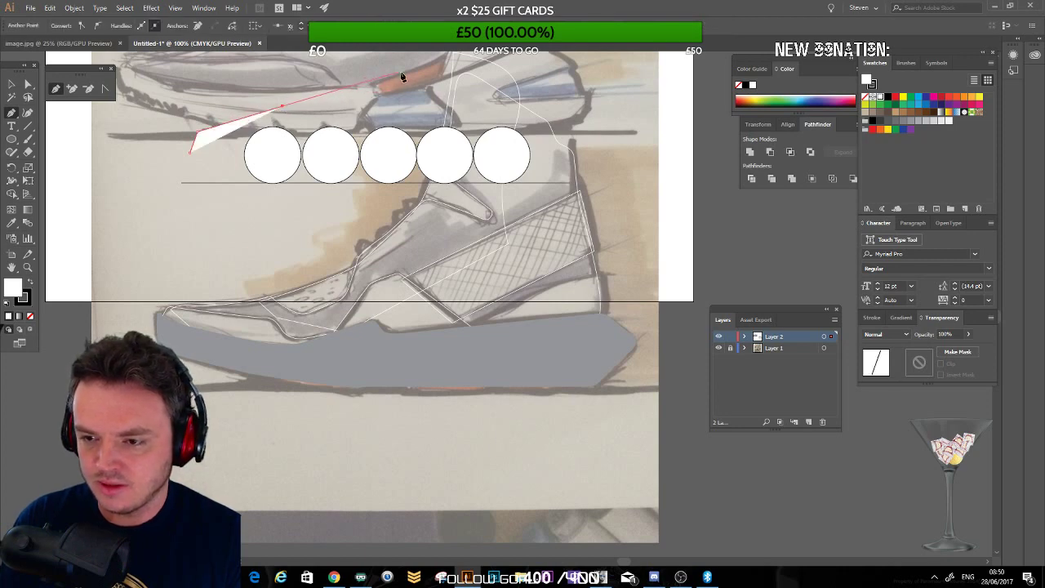
{"action": "left_click_drag", "start_coordinate": [411, 77], "coordinate": [552, 96]}
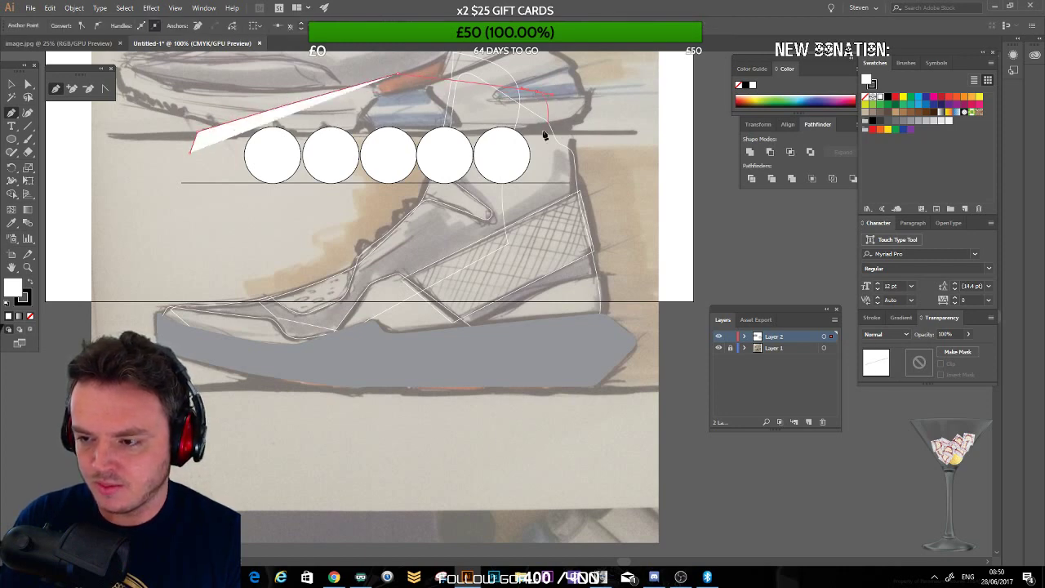
{"action": "left_click", "coordinate": [536, 145]}
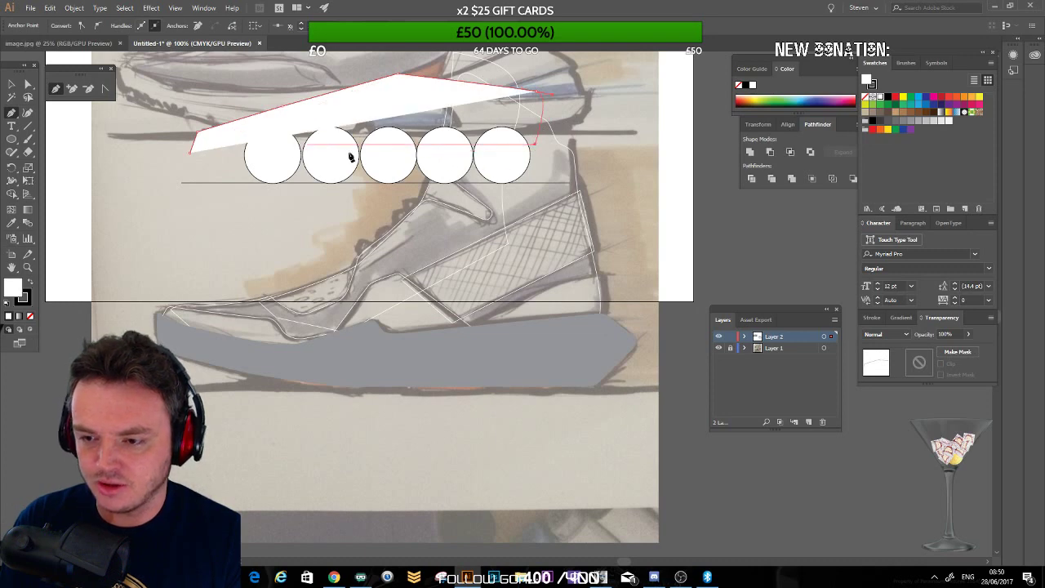
{"action": "left_click", "coordinate": [199, 156]}
{"action": "left_click", "coordinate": [192, 153]}
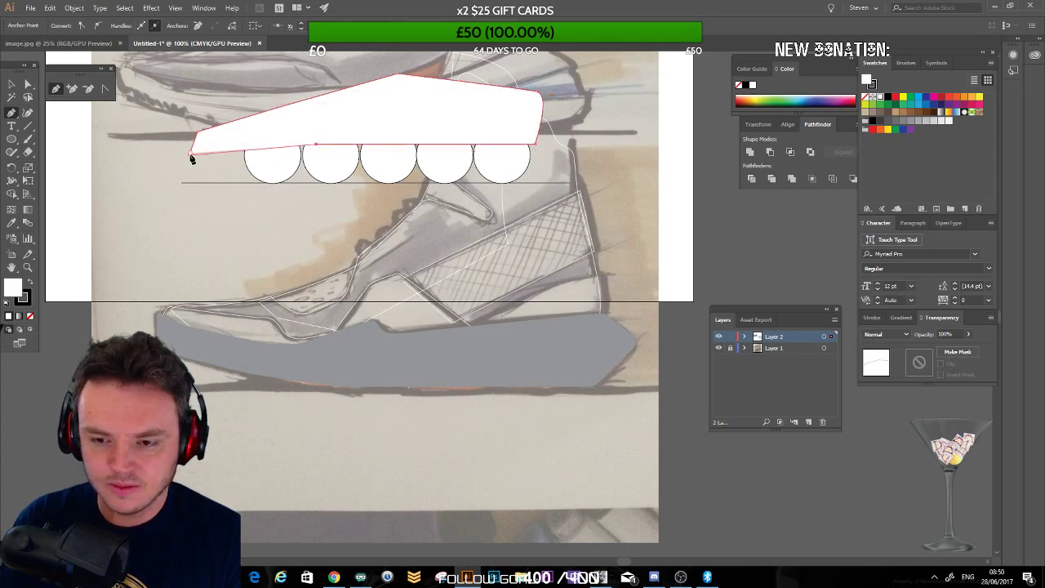
Step: Lower the front part of the angular body's bottom edge over the circles, leaving the whole shape selected
{"action": "left_click", "coordinate": [28, 85]}
{"action": "left_click", "coordinate": [233, 167]}
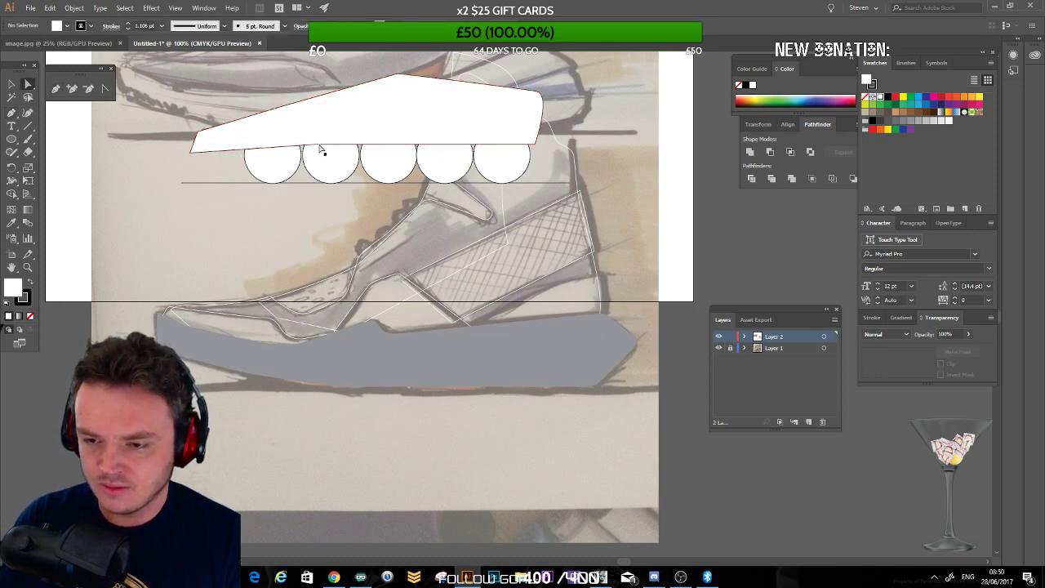
{"action": "left_click", "coordinate": [321, 151]}
{"action": "left_click", "coordinate": [12, 84]}
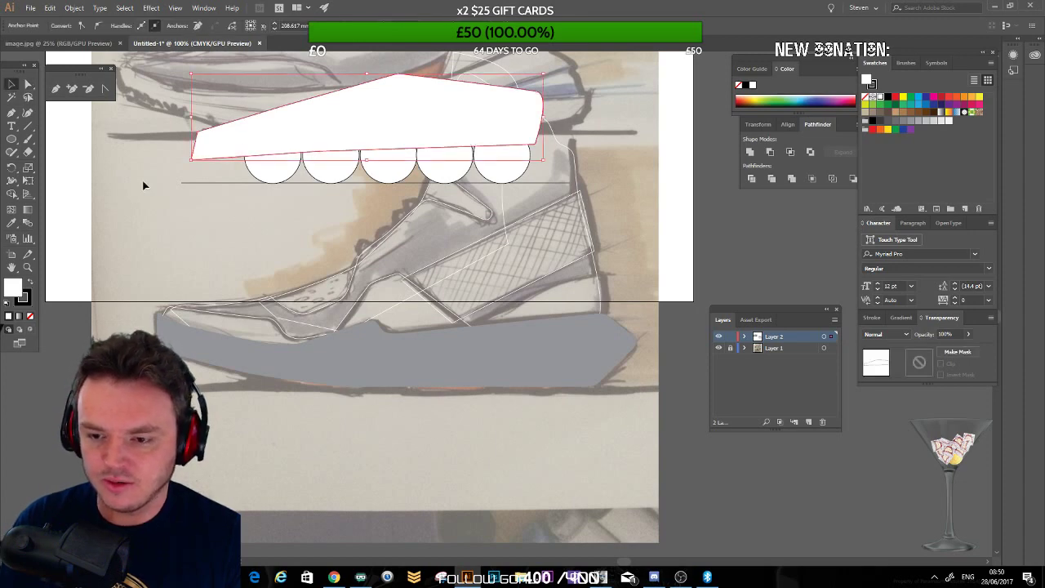
Step: Delete the three middle circles beneath the angular body, keeping only the two outer ones as wheels
{"action": "left_click", "coordinate": [356, 167]}
{"action": "left_click", "coordinate": [373, 168], "text": "shift"}
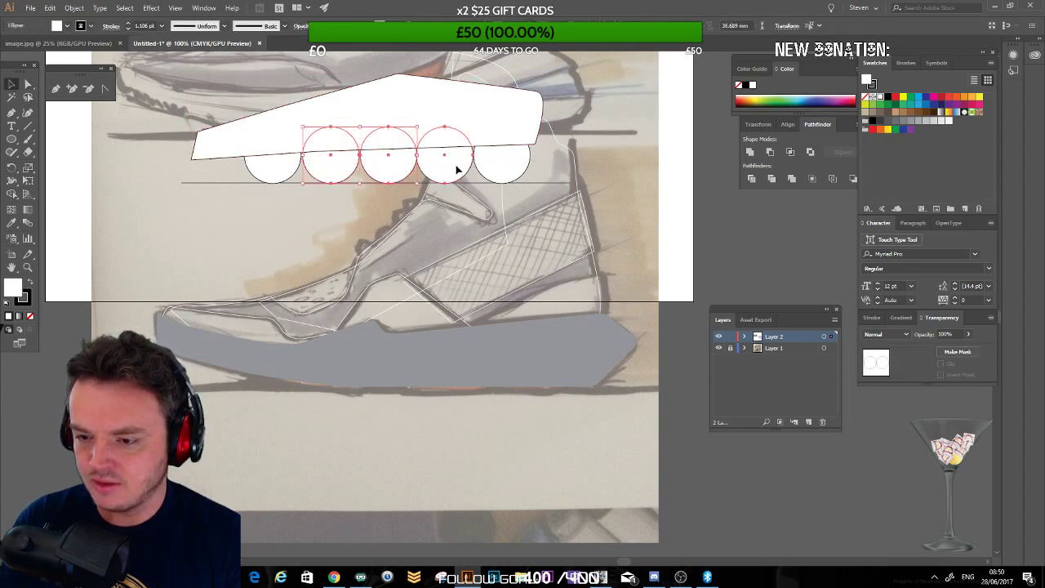
{"action": "left_click", "coordinate": [451, 168], "text": "shift"}
{"action": "key", "text": "Delete"}
{"action": "left_click", "coordinate": [423, 131]}
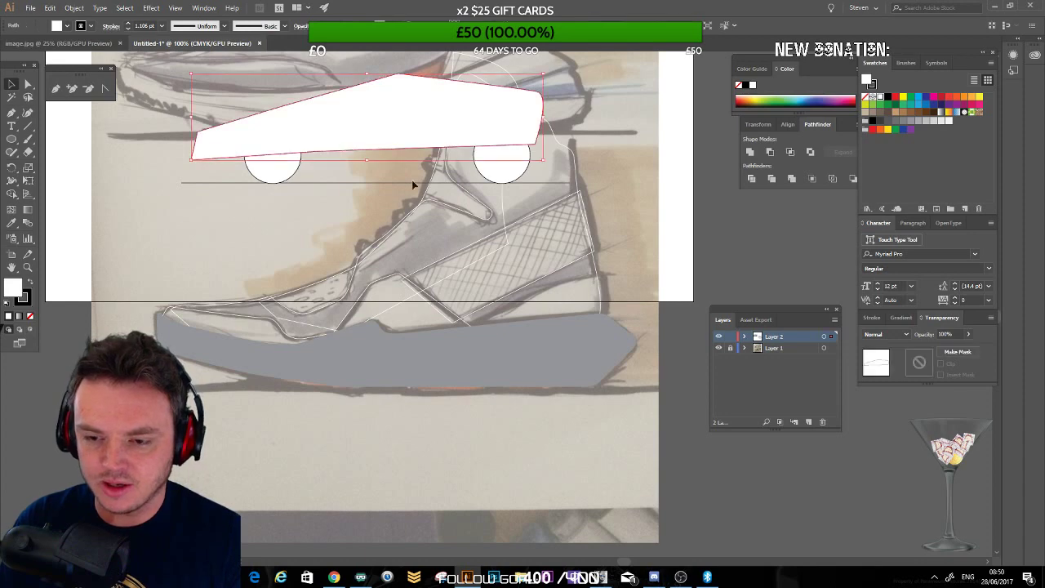
Step: Bring the two remaining wheel circles in front of the angular body
{"action": "left_click", "coordinate": [270, 169]}
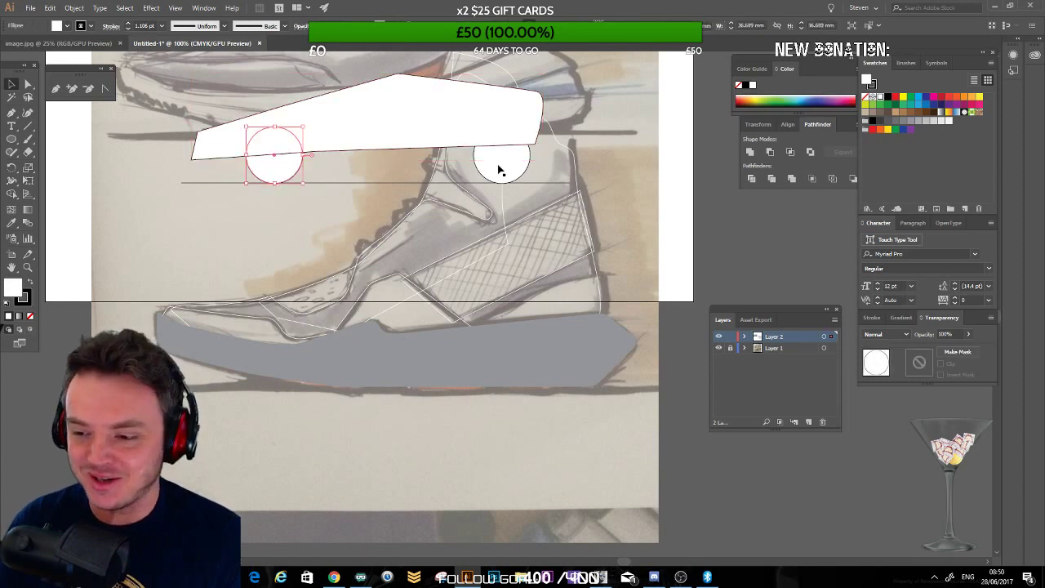
{"action": "left_click", "coordinate": [490, 159]}
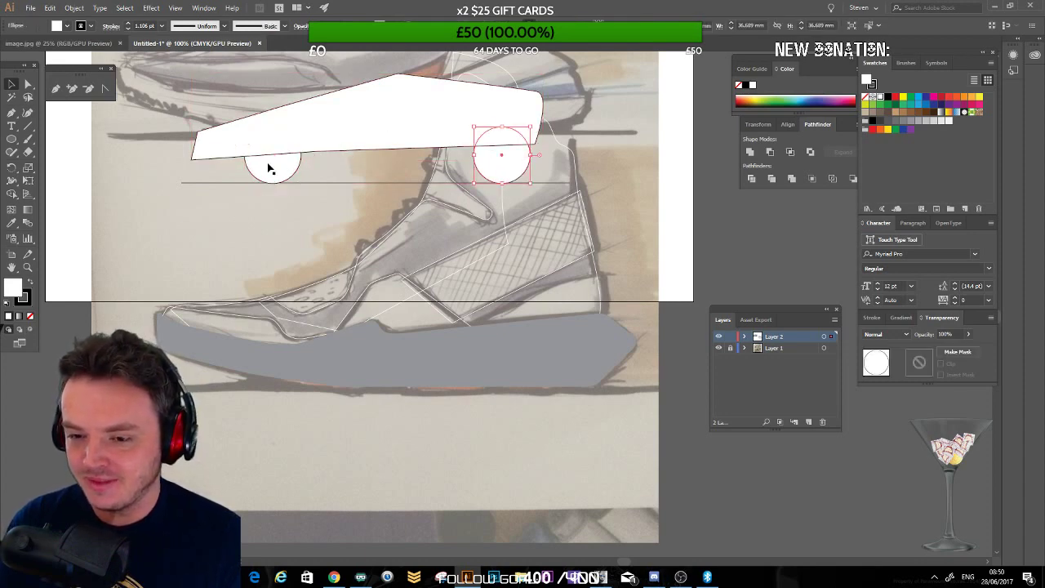
{"action": "left_click", "coordinate": [273, 172], "text": "shift"}
{"action": "key", "text": "Delete"}
{"action": "key", "text": "ctrl+z"}
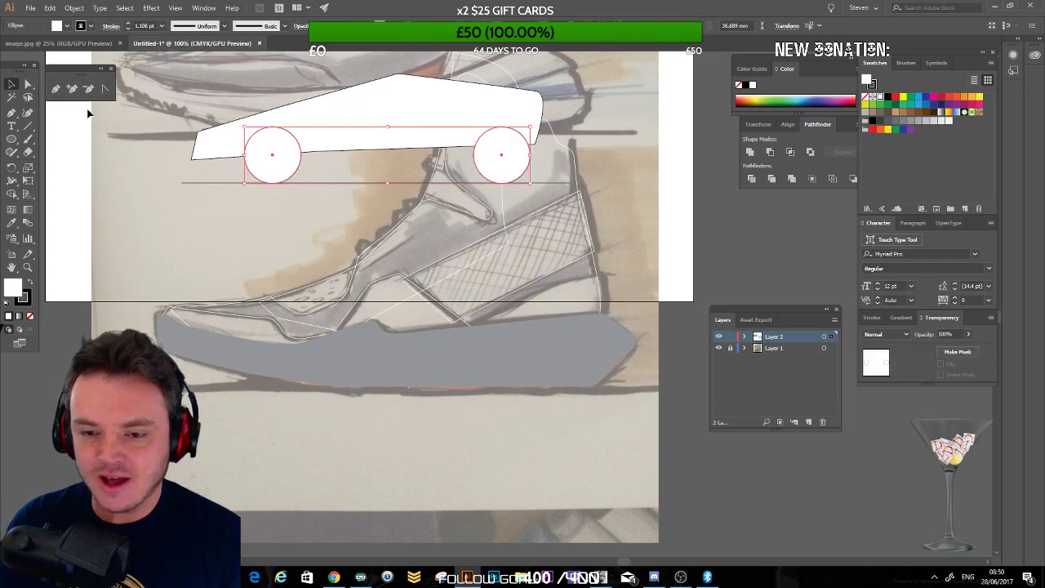
{"action": "left_click", "coordinate": [100, 189]}
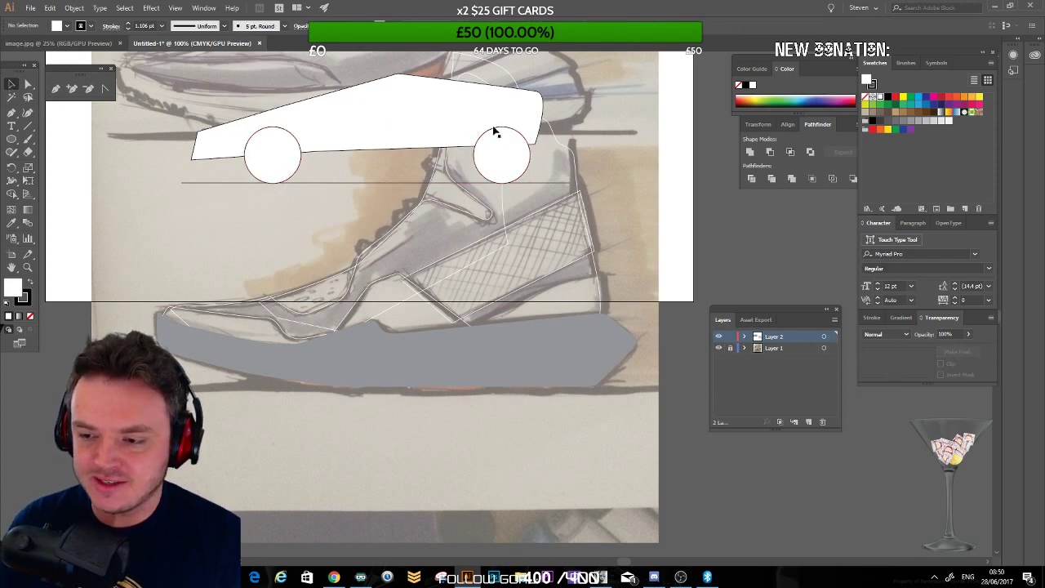
Step: Shift the rear wheel circle slightly toward the front wheel, keeping it on the horizontal line
{"action": "left_click", "coordinate": [490, 157]}
{"action": "left_click", "coordinate": [276, 156], "text": "shift"}
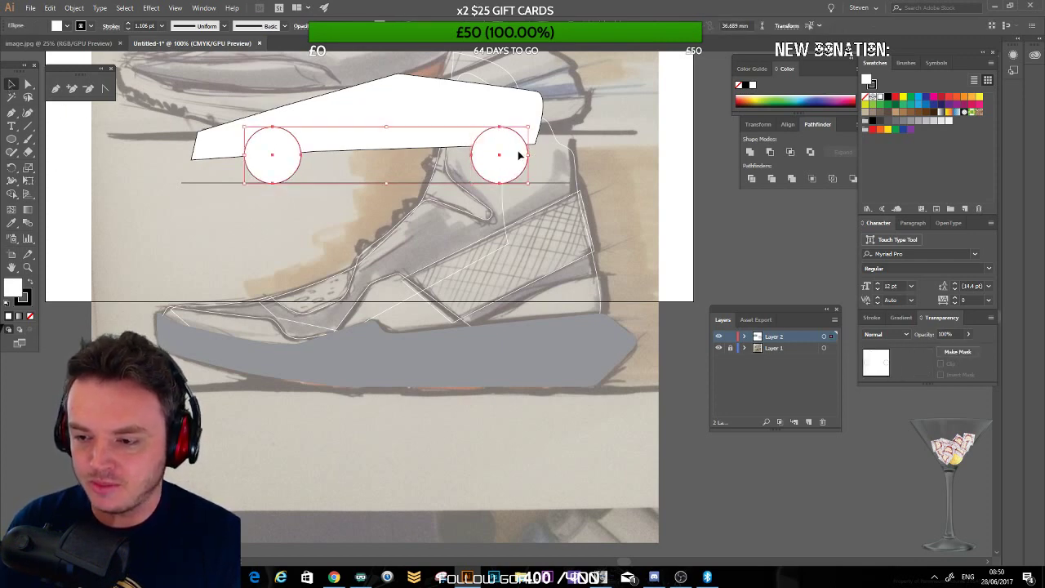
{"action": "mouse_move", "coordinate": [529, 127]}
{"action": "left_mouse_down"}
{"action": "mouse_move", "coordinate": [554, 121]}
{"action": "mouse_move", "coordinate": [527, 127]}
{"action": "left_mouse_up"}
{"action": "left_click", "coordinate": [79, 158]}
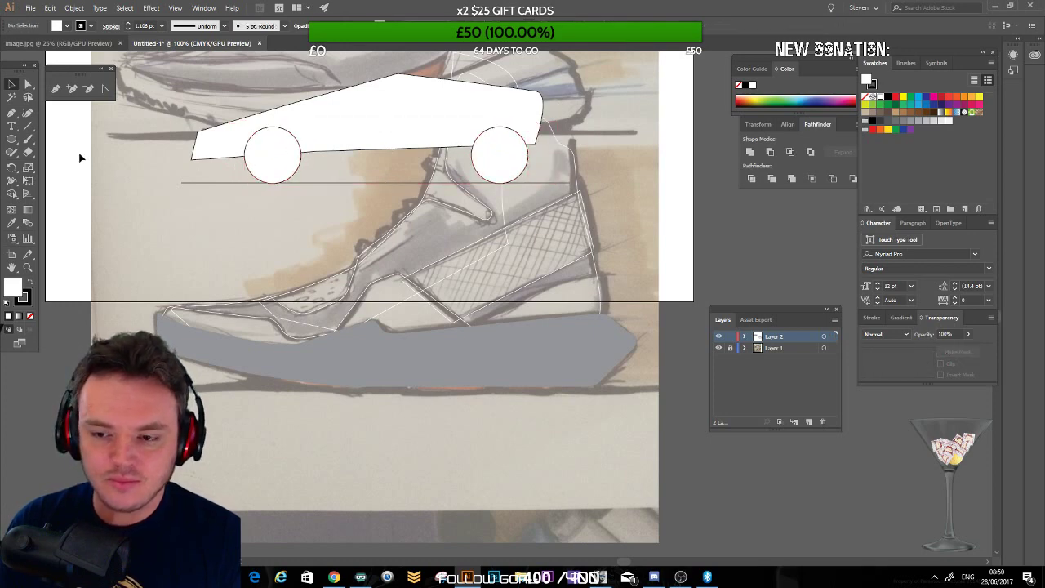
Step: Draw a circle about 46.2 mm across over each wheel and enlarge the rear one to about 55.4 mm
{"action": "left_click", "coordinate": [12, 138]}
{"action": "left_click_drag", "start_coordinate": [244, 120], "coordinate": [512, 159]}
{"action": "key", "text": "v"}
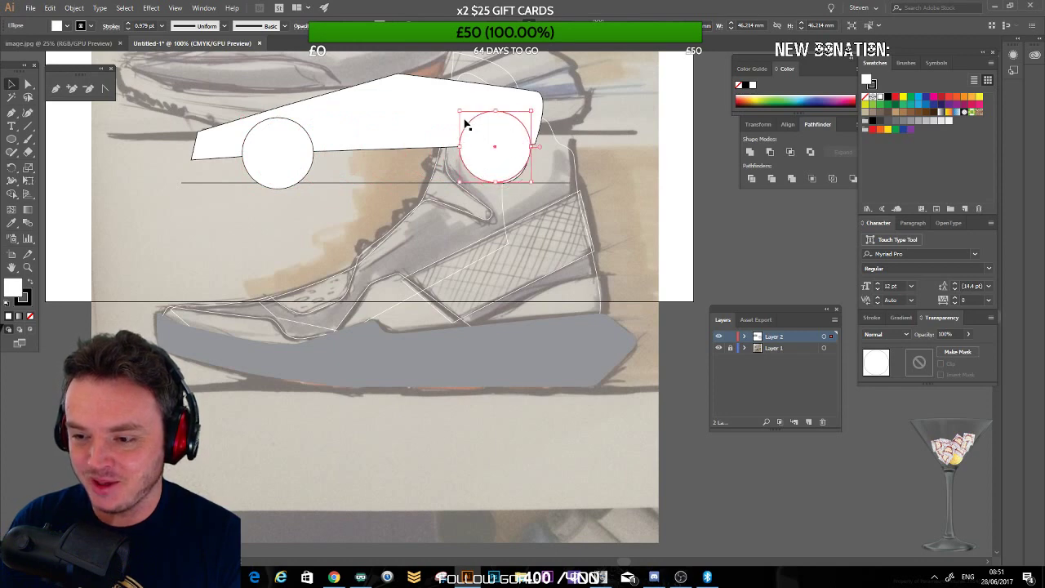
{"action": "left_click_drag", "start_coordinate": [460, 110], "coordinate": [445, 97]}
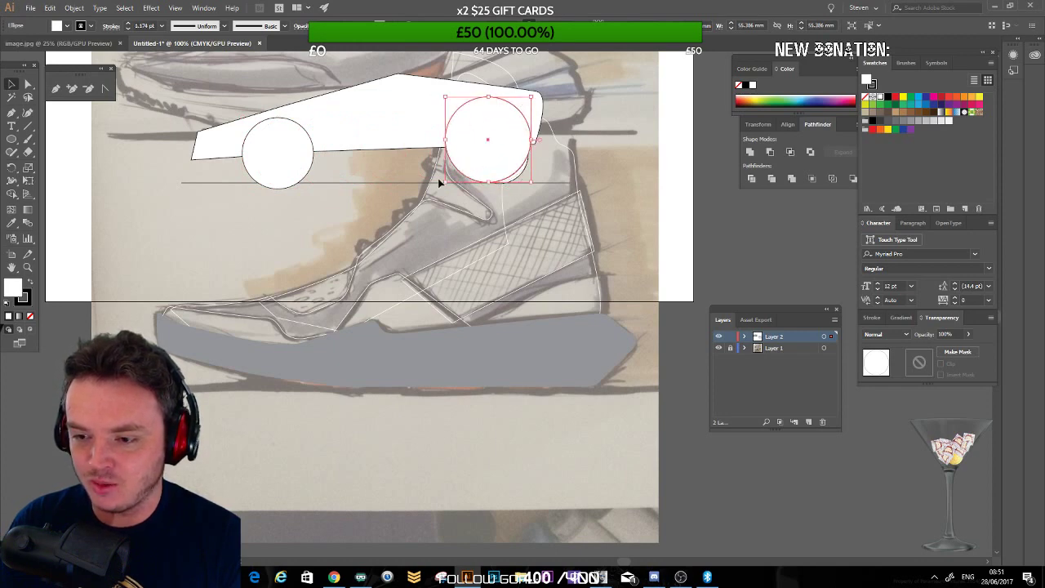
{"action": "left_click", "coordinate": [718, 191]}
Step: Lower the anchor points along the car body's bottom edge so it runs closer to the ground line between the wheels
{"action": "left_click", "coordinate": [28, 84]}
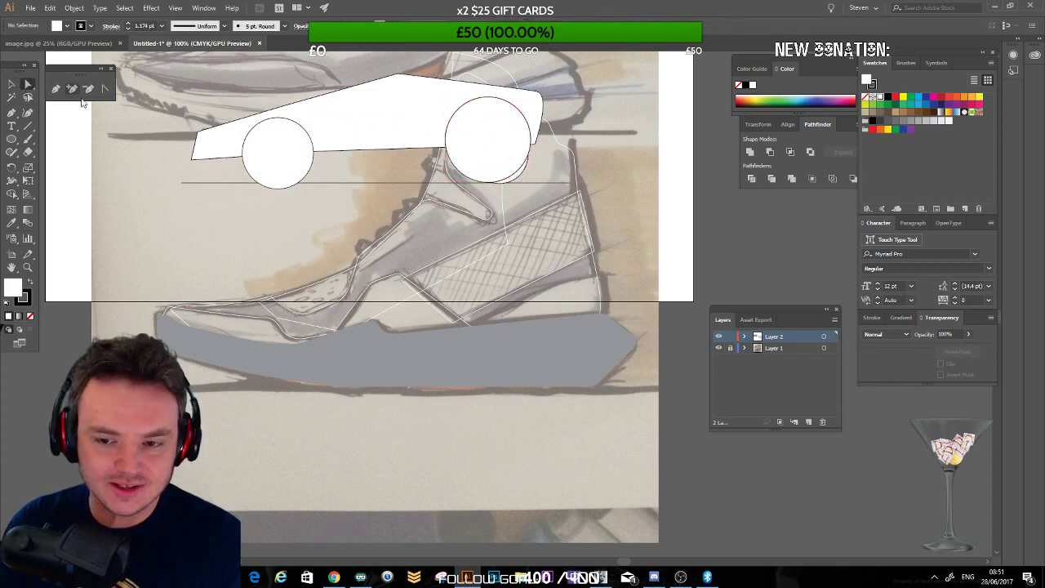
{"action": "left_click", "coordinate": [192, 166]}
{"action": "left_click_drag", "start_coordinate": [317, 153], "coordinate": [319, 162]}
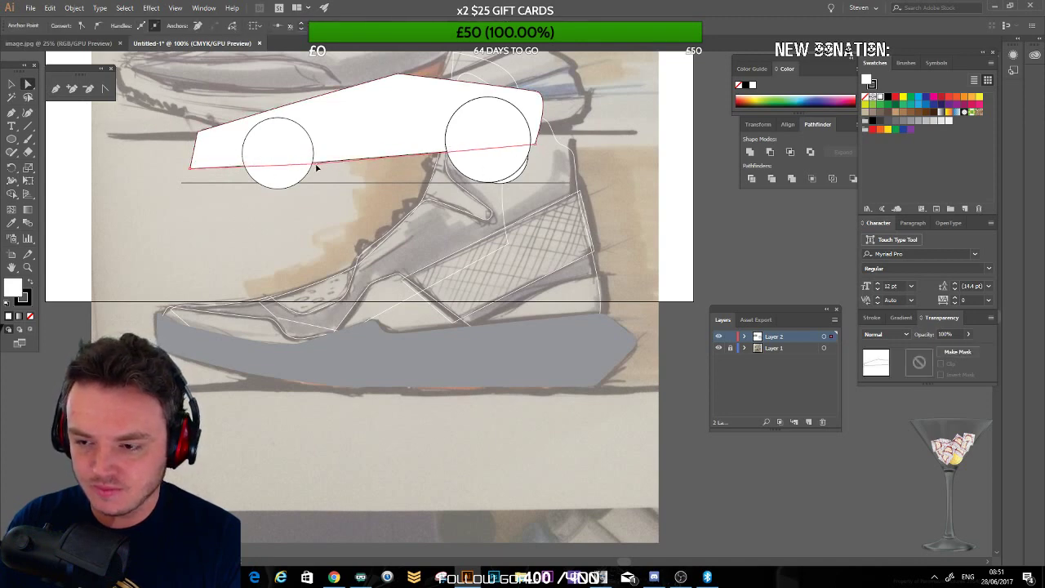
{"action": "left_click", "coordinate": [72, 89]}
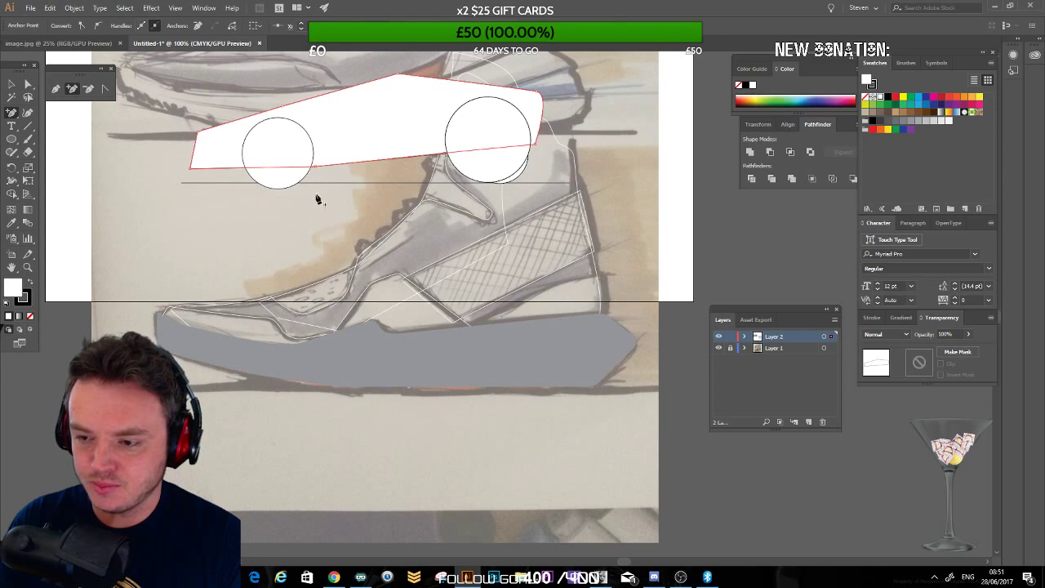
{"action": "left_click", "coordinate": [29, 85]}
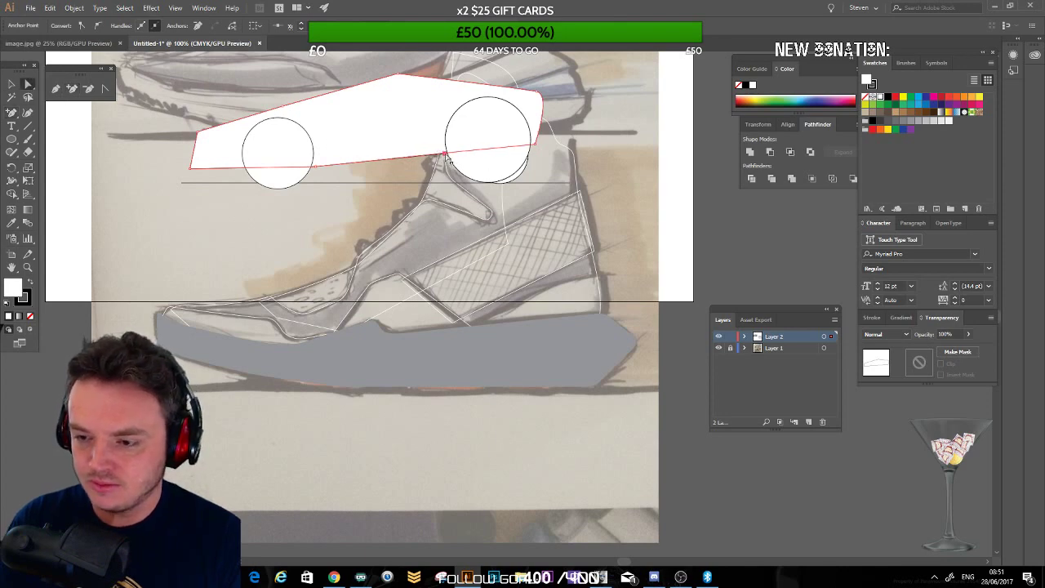
{"action": "mouse_move", "coordinate": [446, 155]}
{"action": "left_mouse_down"}
{"action": "mouse_move", "coordinate": [460, 169]}
{"action": "mouse_move", "coordinate": [453, 162]}
{"action": "left_mouse_up"}
{"action": "left_click", "coordinate": [543, 242]}
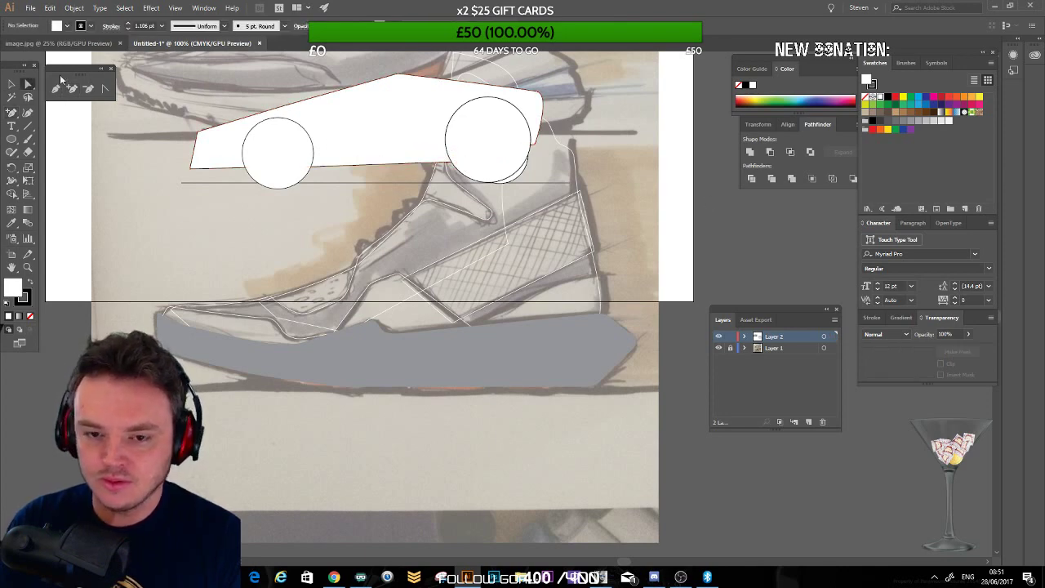
Step: Draw a closed angular window under the car body's roofline with the Pen tool and swap its fill and stroke to make it black
{"action": "left_click", "coordinate": [56, 87]}
{"action": "left_click", "coordinate": [302, 104]}
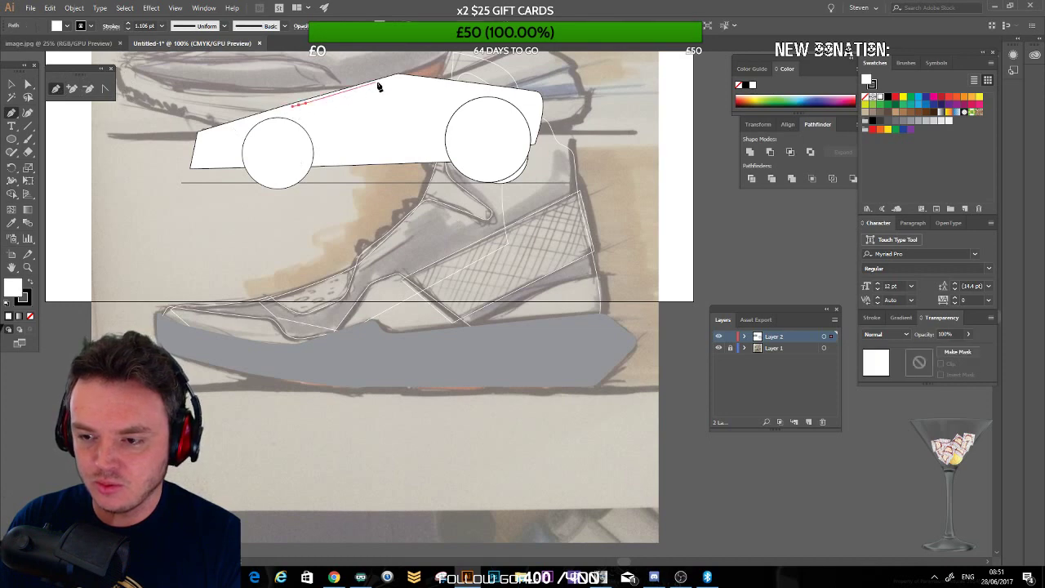
{"action": "left_click", "coordinate": [389, 80]}
{"action": "left_click", "coordinate": [481, 104]}
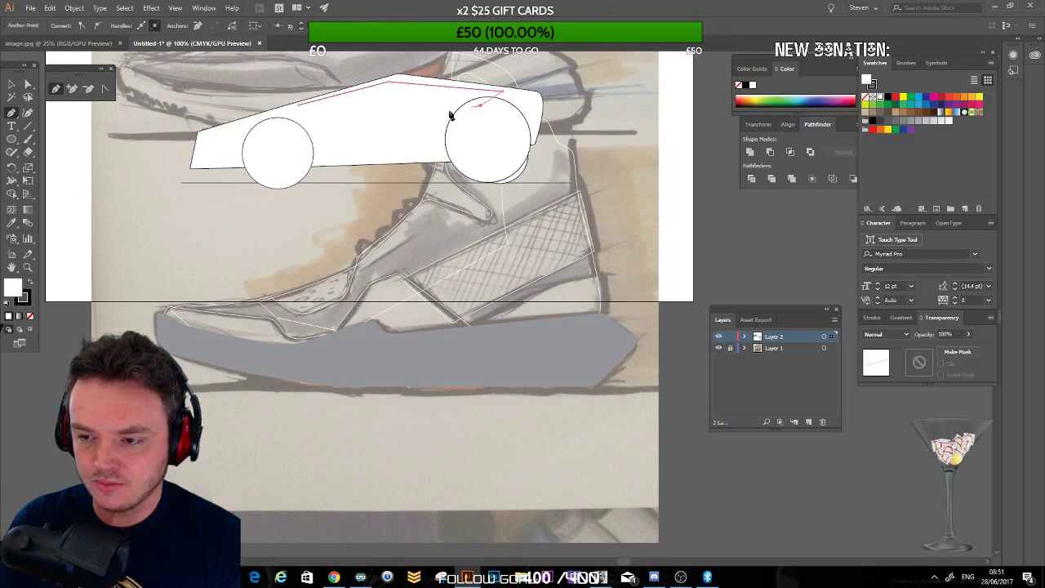
{"action": "left_click", "coordinate": [276, 110]}
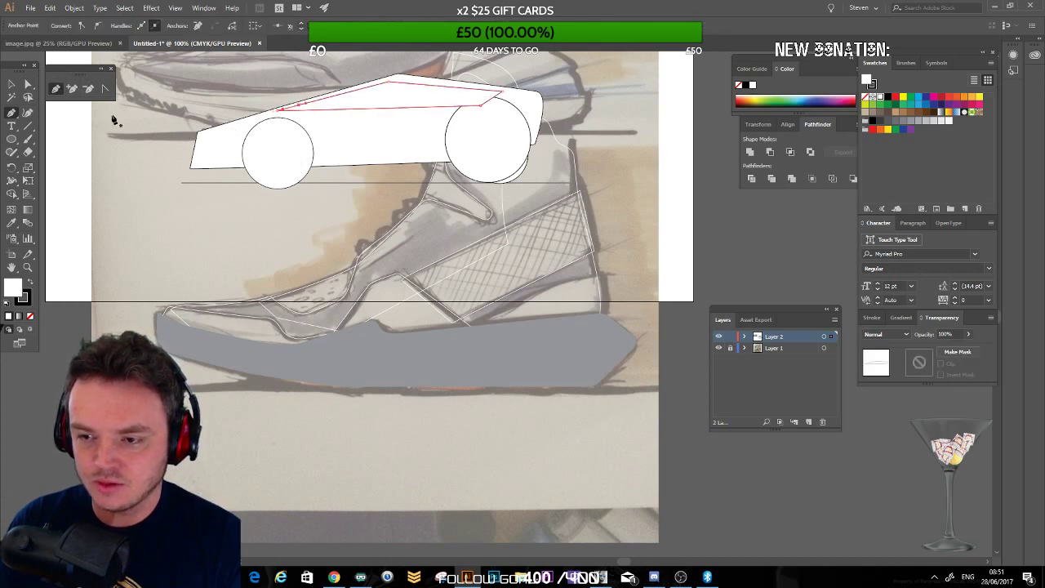
{"action": "left_click", "coordinate": [12, 84]}
{"action": "left_click", "coordinate": [31, 282]}
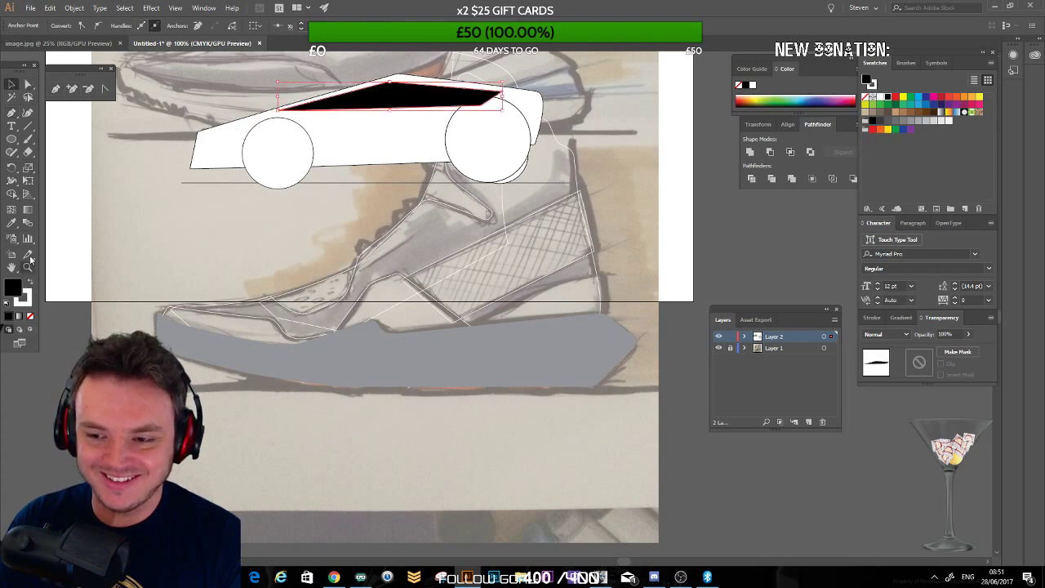
{"action": "left_click", "coordinate": [61, 174]}
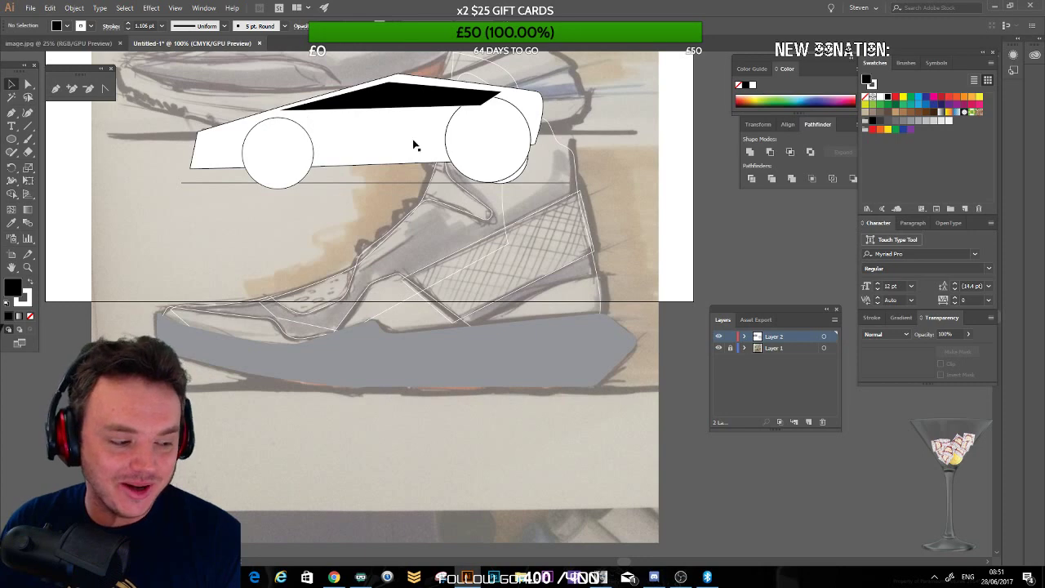
Step: Delete the whole car sketch: the black window, body, all wheel circles and the horizontal ground line
{"action": "left_click", "coordinate": [372, 102]}
{"action": "left_click", "coordinate": [480, 142], "text": "shift"}
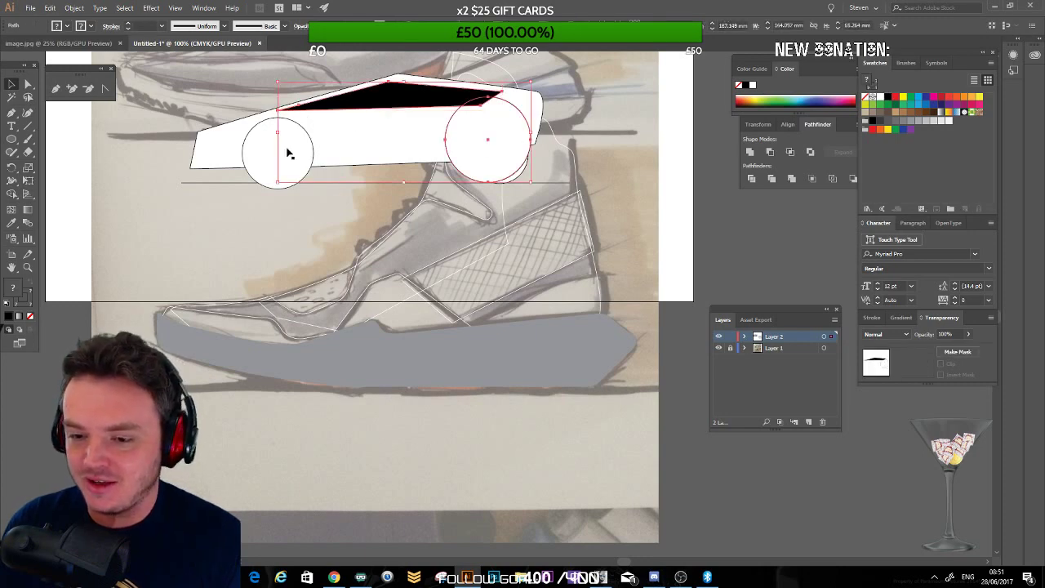
{"action": "left_click", "coordinate": [286, 149], "text": "shift"}
{"action": "left_click", "coordinate": [408, 147], "text": "shift"}
{"action": "key", "text": "Delete"}
{"action": "left_click", "coordinate": [494, 163]}
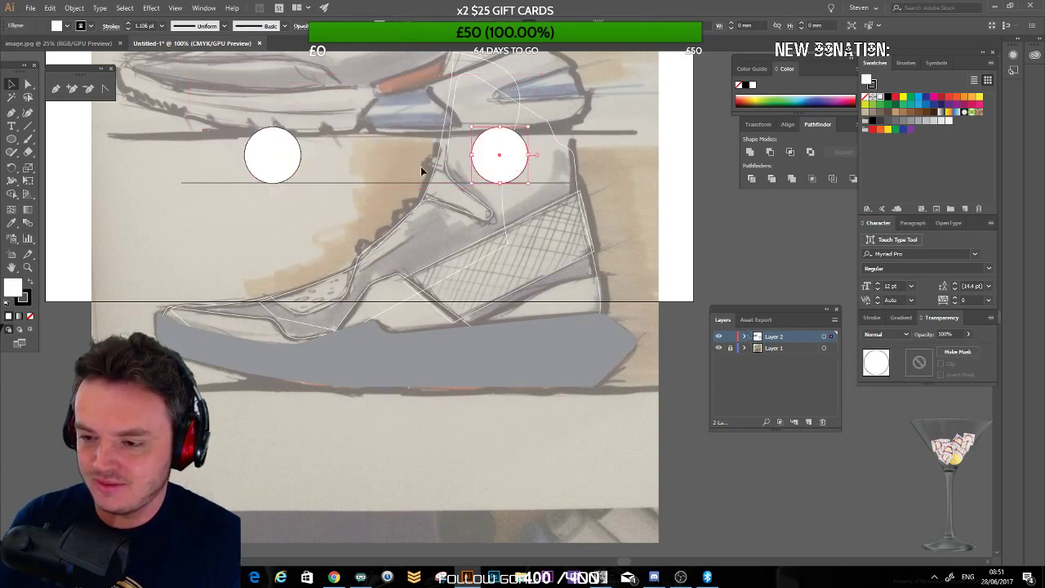
{"action": "left_click", "coordinate": [262, 175], "text": "shift"}
{"action": "key", "text": "Delete"}
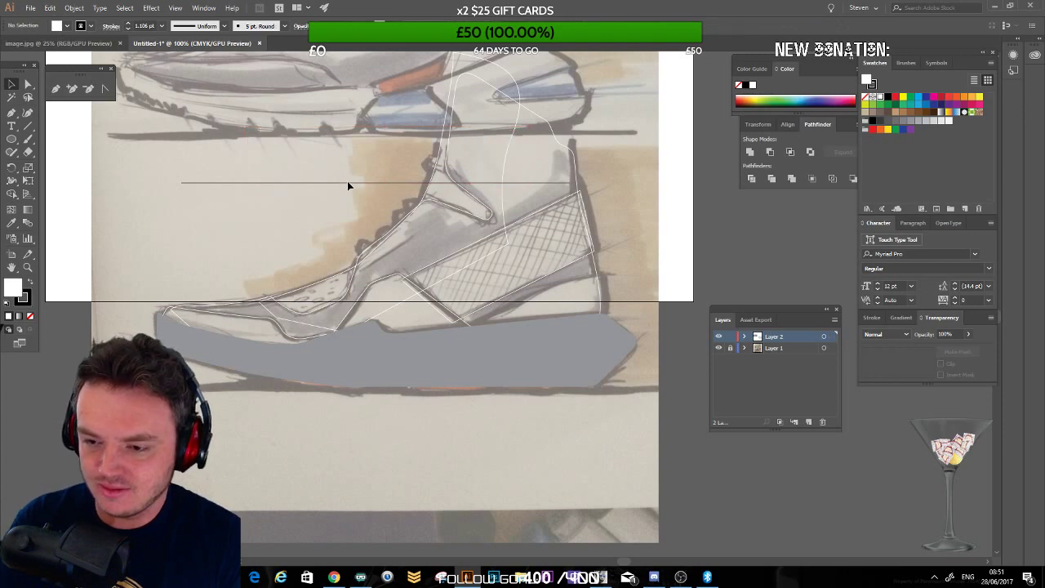
{"action": "left_click", "coordinate": [347, 183]}
{"action": "key", "text": "Delete"}
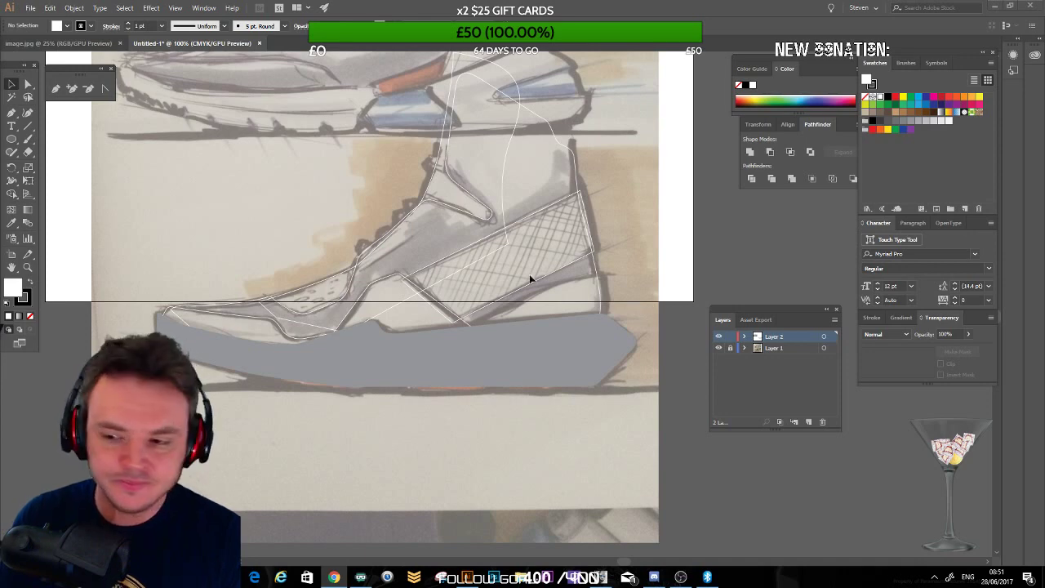
Step: Remove the grey fill from the second sneaker's sole by sampling the unfilled, white-stroked style of the upper's outline, then deselect it
{"action": "scroll", "coordinate": [349, 292], "scroll_direction": "down", "scroll_amount": 2}
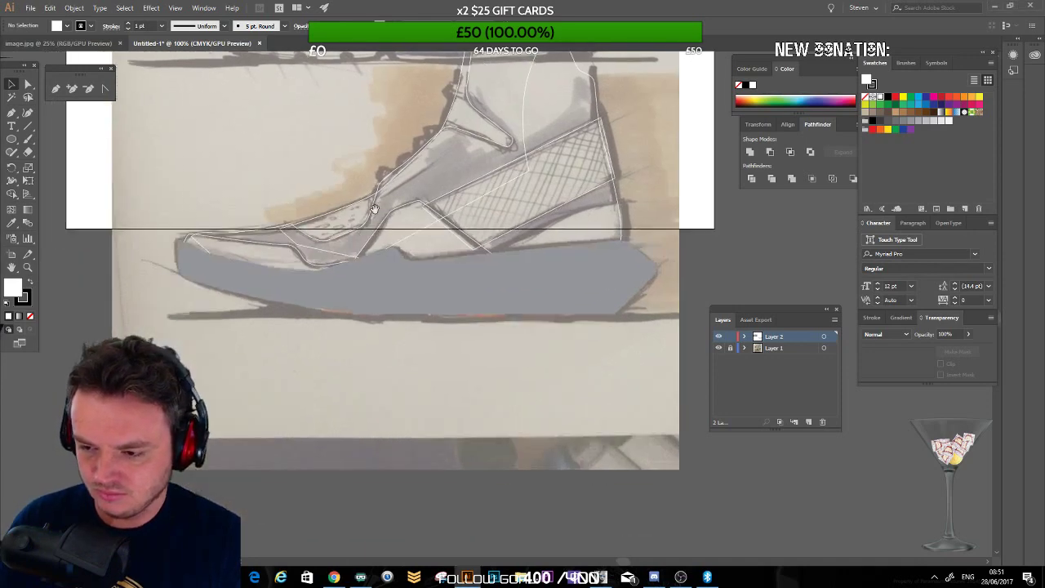
{"action": "scroll", "coordinate": [349, 292], "scroll_direction": "up", "scroll_amount": 1}
{"action": "left_click", "coordinate": [348, 339]}
{"action": "left_click_drag", "start_coordinate": [98, 248], "coordinate": [67, 365]}
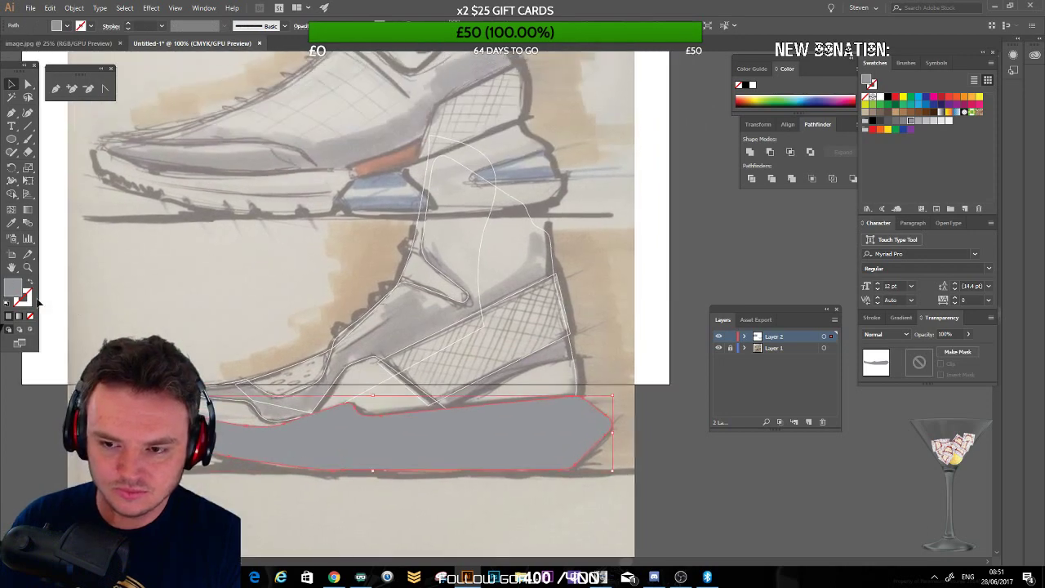
{"action": "left_click", "coordinate": [187, 284]}
{"action": "left_click_drag", "start_coordinate": [295, 476], "coordinate": [292, 337]}
{"action": "key", "text": "ctrl+z"}
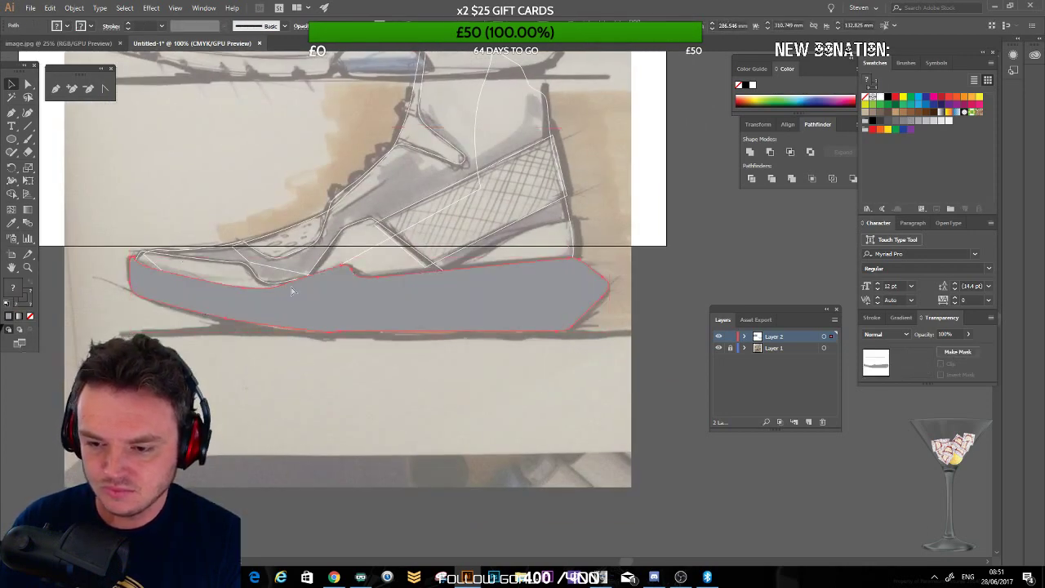
{"action": "key", "text": "d"}
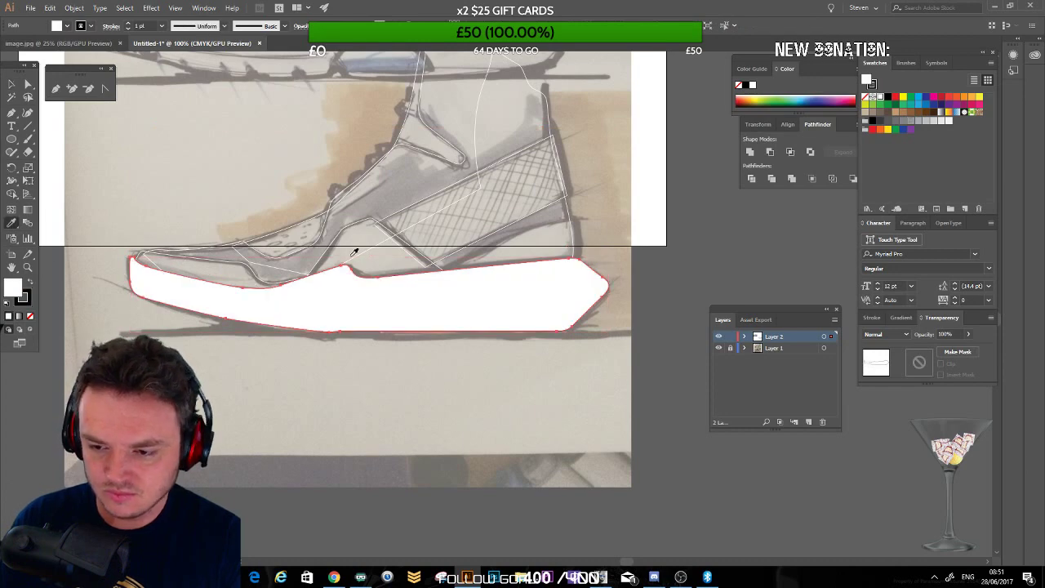
{"action": "left_click", "coordinate": [357, 256]}
{"action": "left_click", "coordinate": [11, 84]}
{"action": "left_click", "coordinate": [379, 266]}
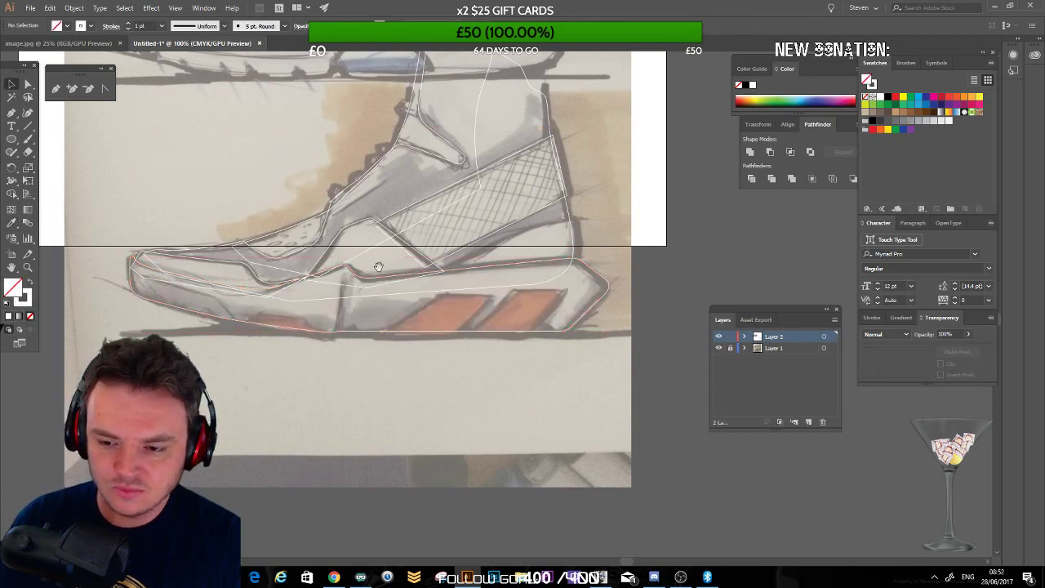
Step: Trace the small orange patch at the front of the second sneaker's sole as a closed shape with the Pen tool
{"action": "left_click_drag", "start_coordinate": [381, 266], "coordinate": [382, 246]}
{"action": "key", "text": "ctrl+plus"}
{"action": "key", "text": "ctrl+plus"}
{"action": "left_click_drag", "start_coordinate": [330, 309], "coordinate": [535, 243]}
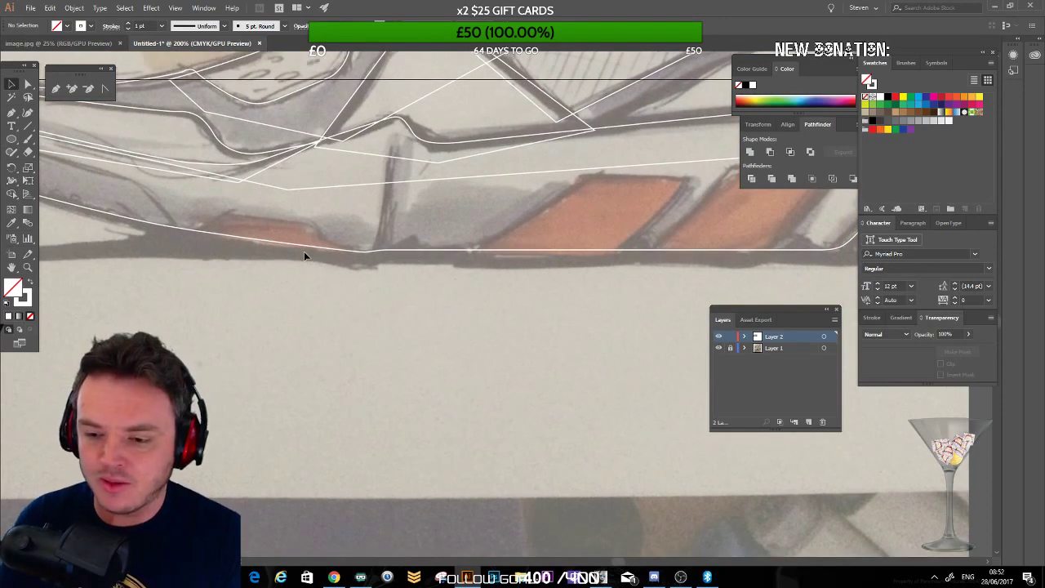
{"action": "left_click", "coordinate": [55, 91]}
{"action": "mouse_move", "coordinate": [180, 237]}
{"action": "left_mouse_down"}
{"action": "mouse_move", "coordinate": [202, 227]}
{"action": "mouse_move", "coordinate": [313, 228]}
{"action": "left_mouse_up"}
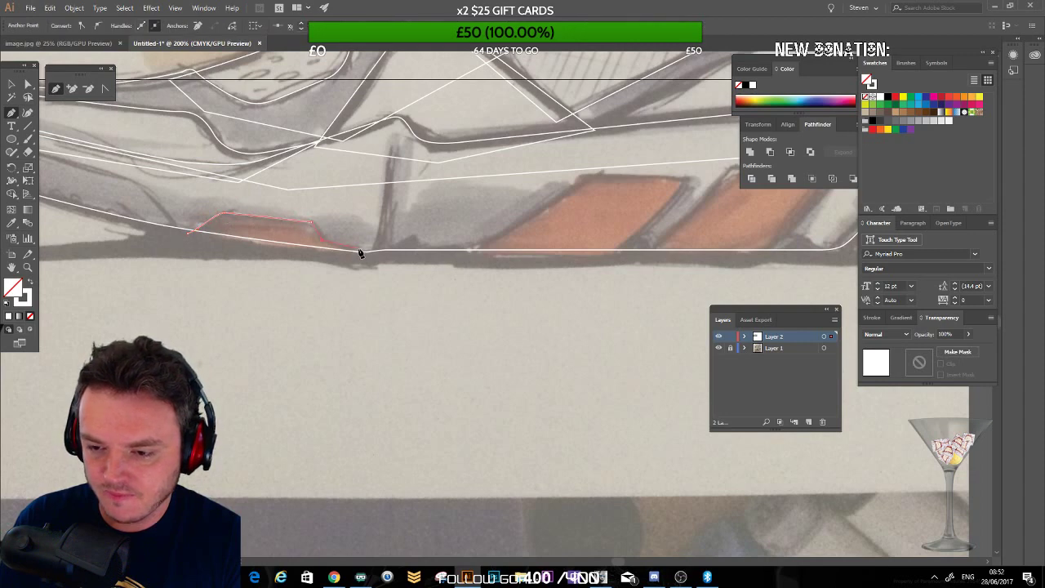
{"action": "left_click_drag", "start_coordinate": [261, 259], "coordinate": [189, 235]}
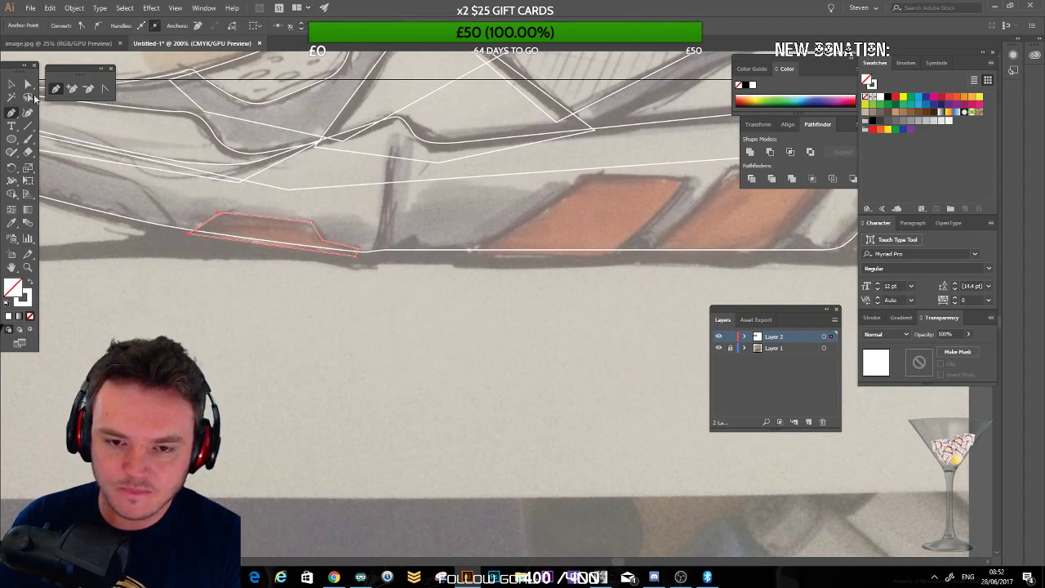
Step: Fill the front sole patch with the orange-red sampled from the sketch's larger orange patch, without a stroke
{"action": "key", "text": "v"}
{"action": "left_click", "coordinate": [16, 222]}
{"action": "left_click", "coordinate": [560, 204]}
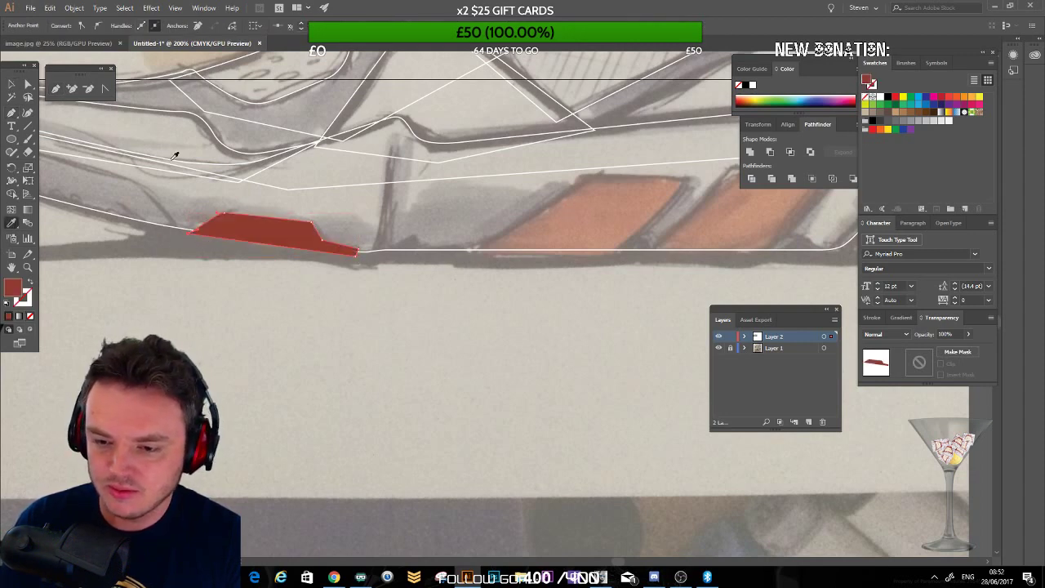
{"action": "left_click", "coordinate": [175, 288]}
Step: Trace the middle orange parallelogram on the sole as a closed red-brown shape with the Pen tool
{"action": "left_click_drag", "start_coordinate": [508, 234], "coordinate": [384, 261]}
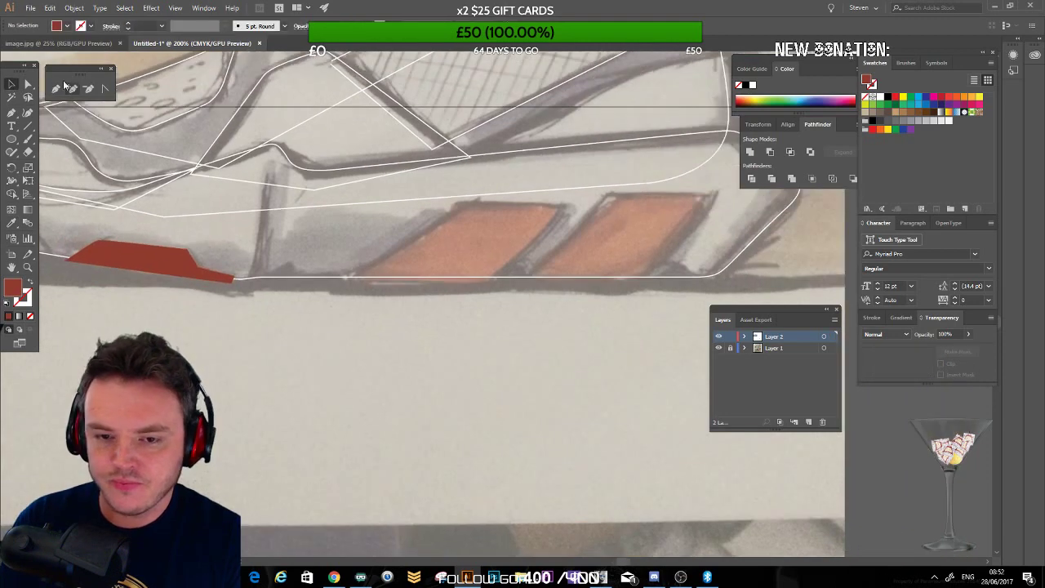
{"action": "left_click", "coordinate": [11, 112]}
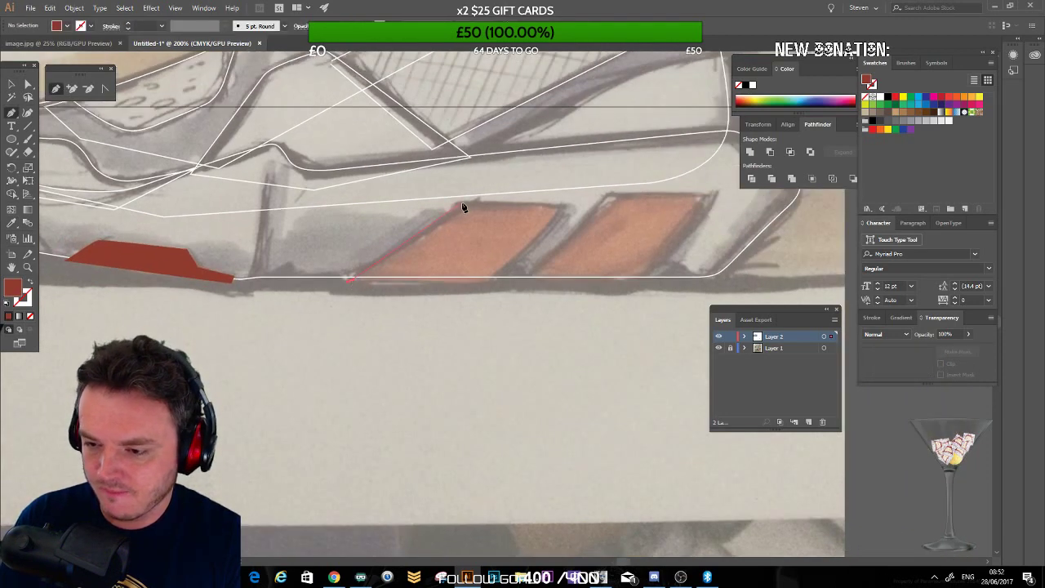
{"action": "mouse_move", "coordinate": [462, 207]}
{"action": "left_mouse_down"}
{"action": "mouse_move", "coordinate": [553, 213]}
{"action": "mouse_move", "coordinate": [515, 260]}
{"action": "mouse_move", "coordinate": [446, 299]}
{"action": "mouse_move", "coordinate": [350, 282]}
{"action": "left_mouse_up"}
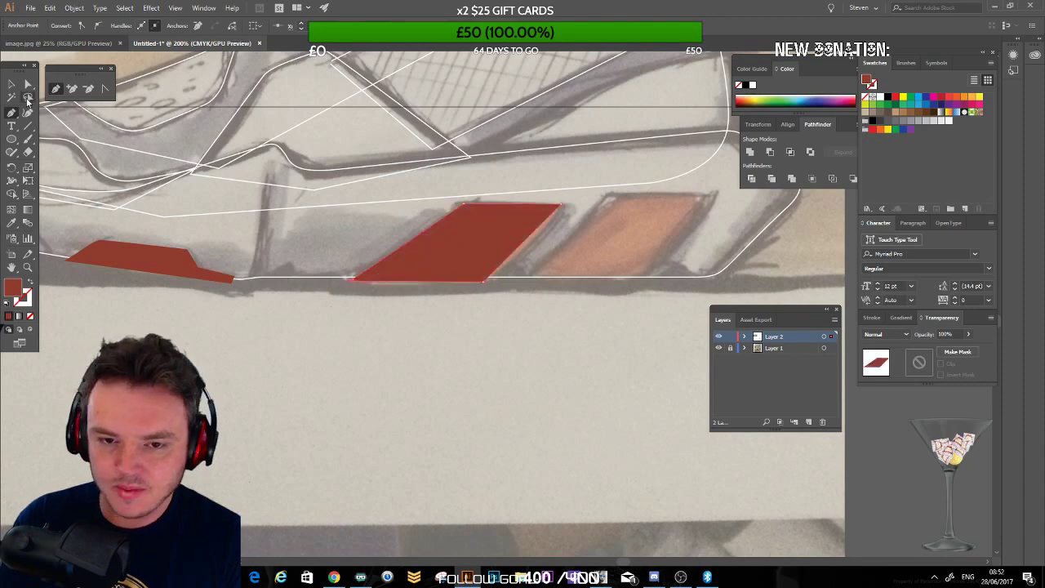
{"action": "left_click", "coordinate": [12, 84]}
Step: Trace the rear orange parallelogram near the sole's heel with the Pen tool, using the front patch's red-brown fill
{"action": "left_click", "coordinate": [137, 253]}
{"action": "left_click_drag", "start_coordinate": [625, 303], "coordinate": [398, 312]}
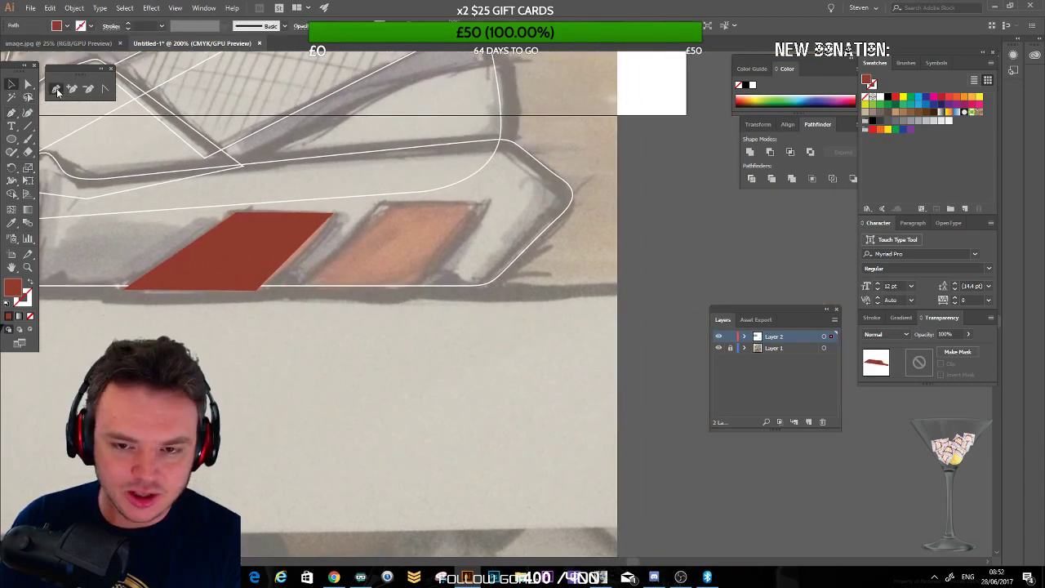
{"action": "left_click", "coordinate": [56, 88]}
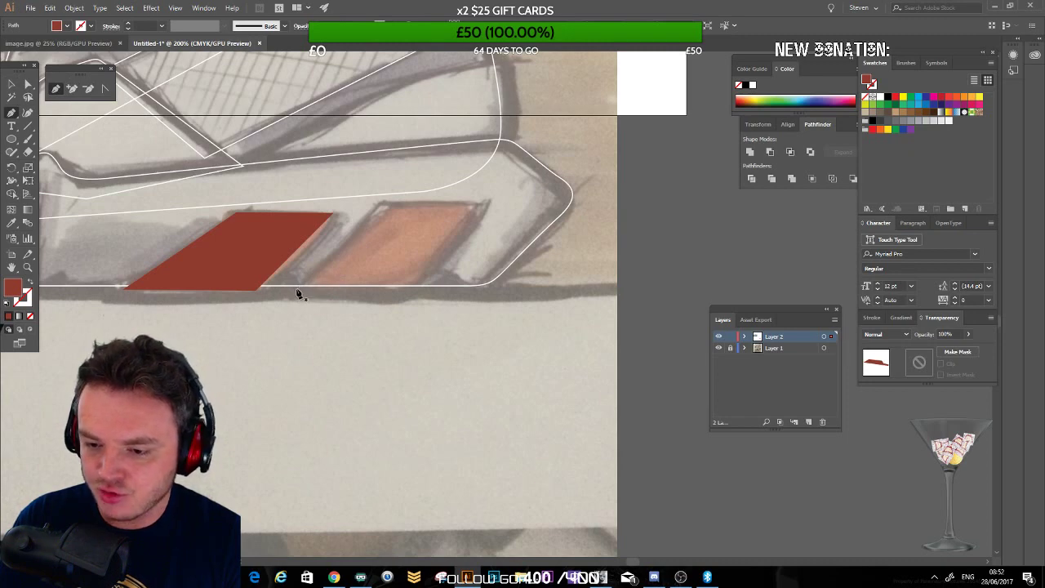
{"action": "mouse_move", "coordinate": [299, 294]}
{"action": "left_mouse_down"}
{"action": "mouse_move", "coordinate": [379, 223]}
{"action": "mouse_move", "coordinate": [506, 206]}
{"action": "mouse_move", "coordinate": [485, 212]}
{"action": "mouse_move", "coordinate": [414, 298]}
{"action": "left_mouse_up"}
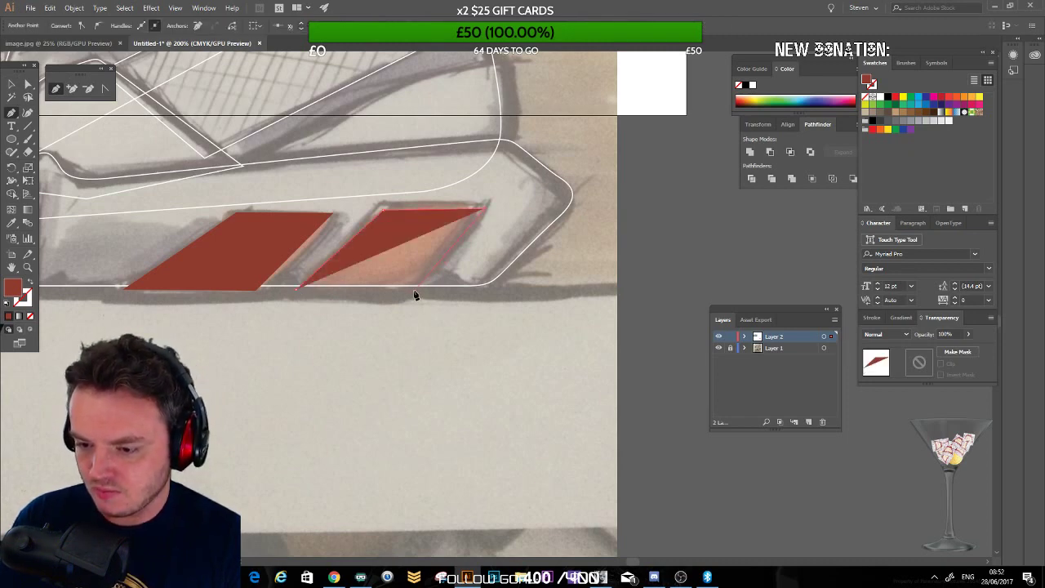
Step: Finish tracing the second red parallelogram at the heel end of the boot's sole as a closed shape
{"action": "left_click", "coordinate": [413, 293]}
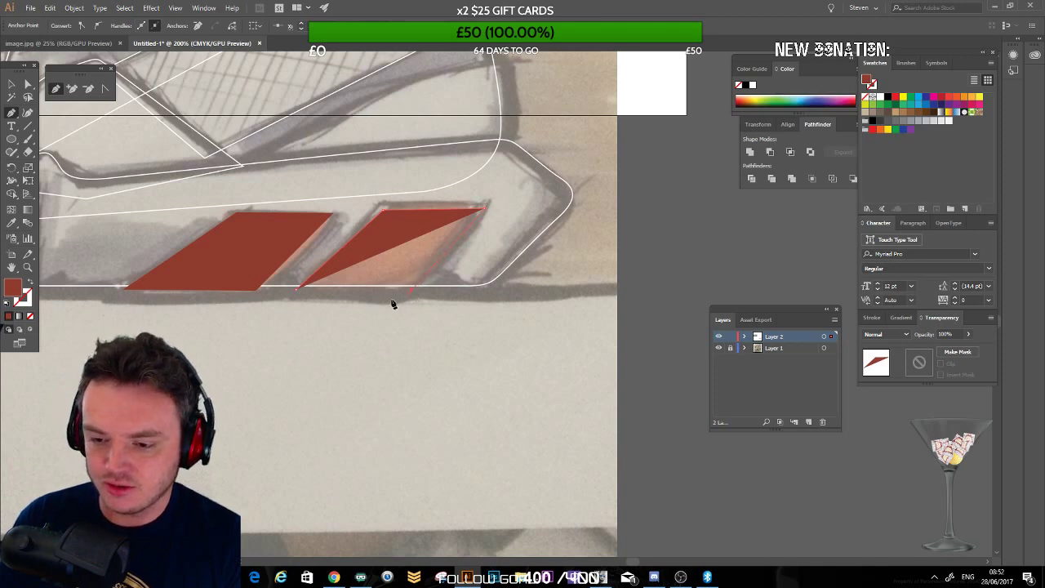
{"action": "left_click_drag", "start_coordinate": [392, 304], "coordinate": [295, 289]}
{"action": "key", "text": "v"}
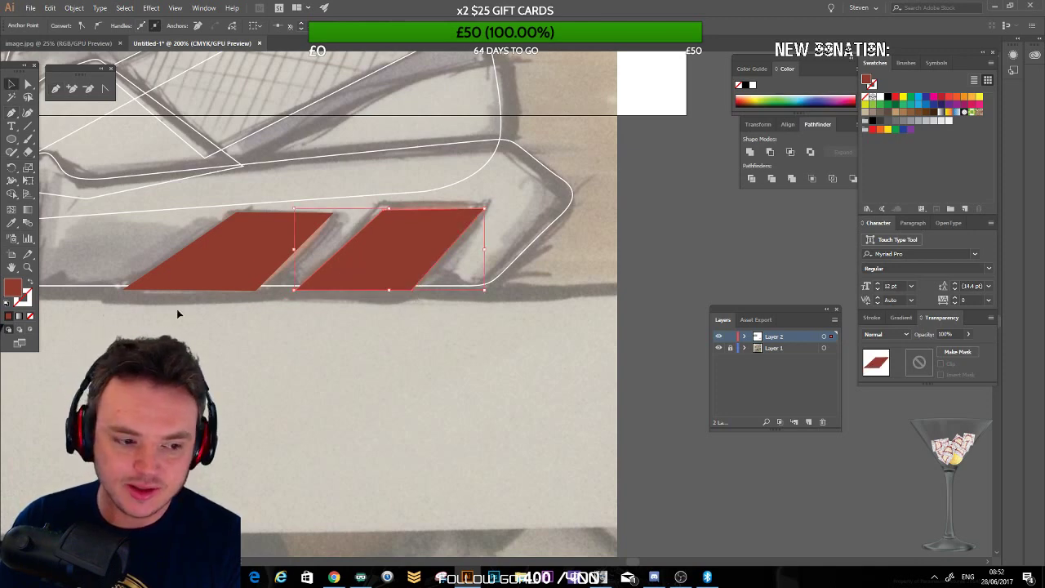
{"action": "left_click", "coordinate": [176, 309]}
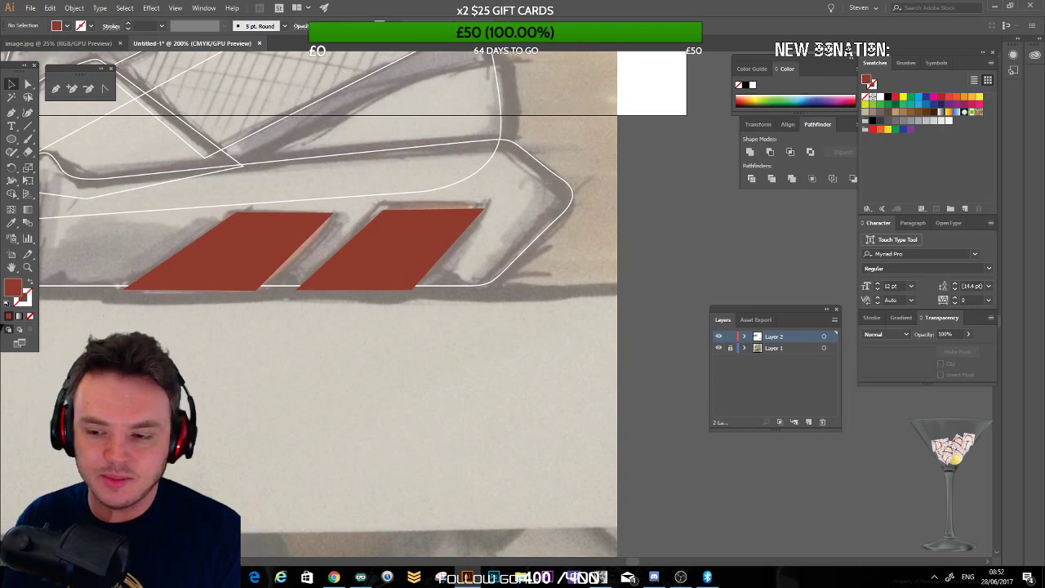
Step: Place a copy of the finished sneaker's black ground shadow beneath the sole of the boot sketch
{"action": "key", "text": "ctrl+minus"}
{"action": "key", "text": "ctrl+minus"}
{"action": "key", "text": "ctrl+minus"}
{"action": "left_click_drag", "start_coordinate": [263, 242], "coordinate": [236, 276]}
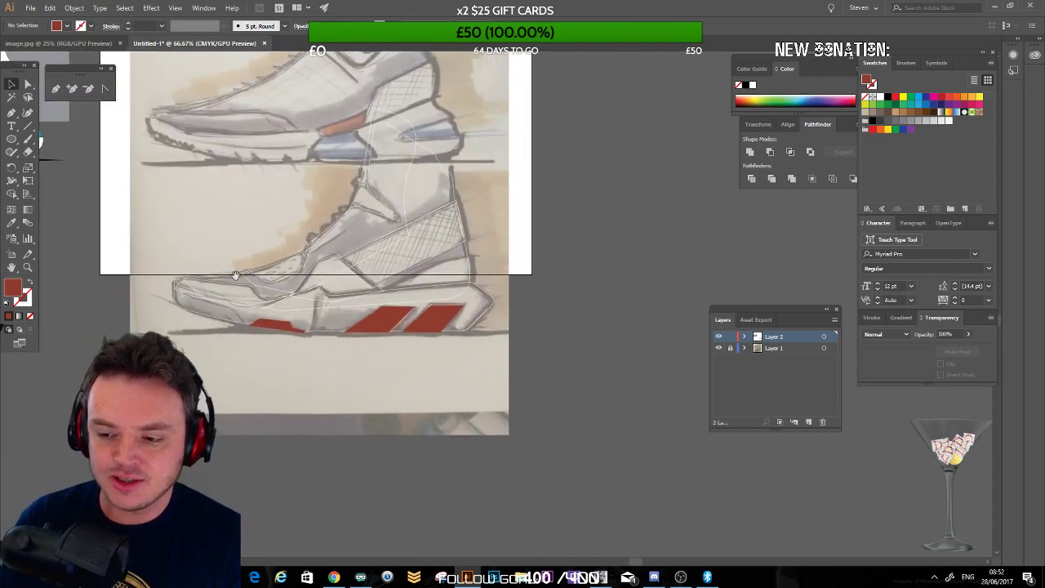
{"action": "left_click_drag", "start_coordinate": [212, 229], "coordinate": [395, 291]}
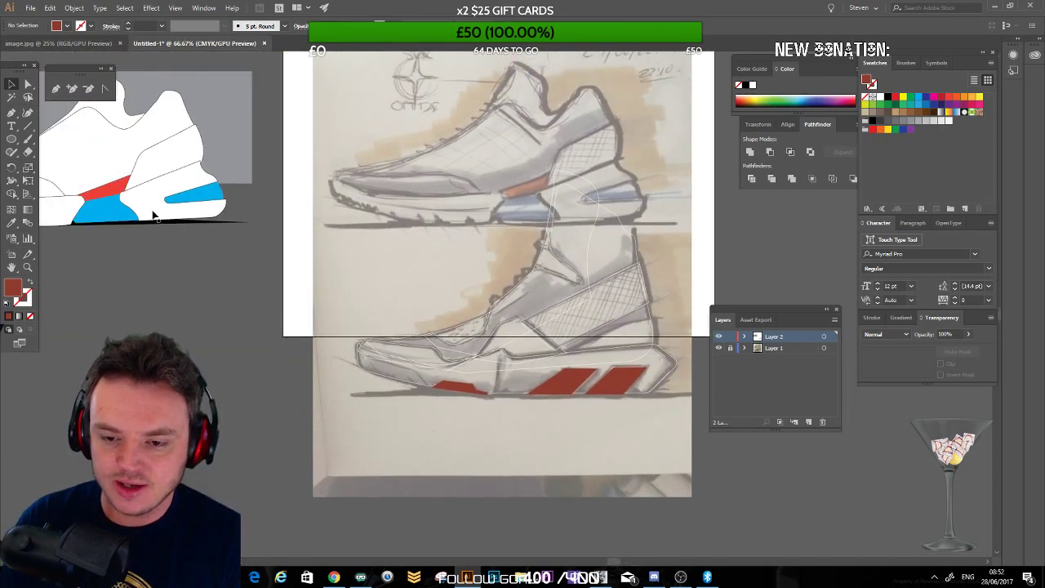
{"action": "mouse_move", "coordinate": [182, 225]}
{"action": "left_mouse_down"}
{"action": "mouse_move", "coordinate": [628, 413]}
{"action": "mouse_move", "coordinate": [605, 399]}
{"action": "left_mouse_up"}
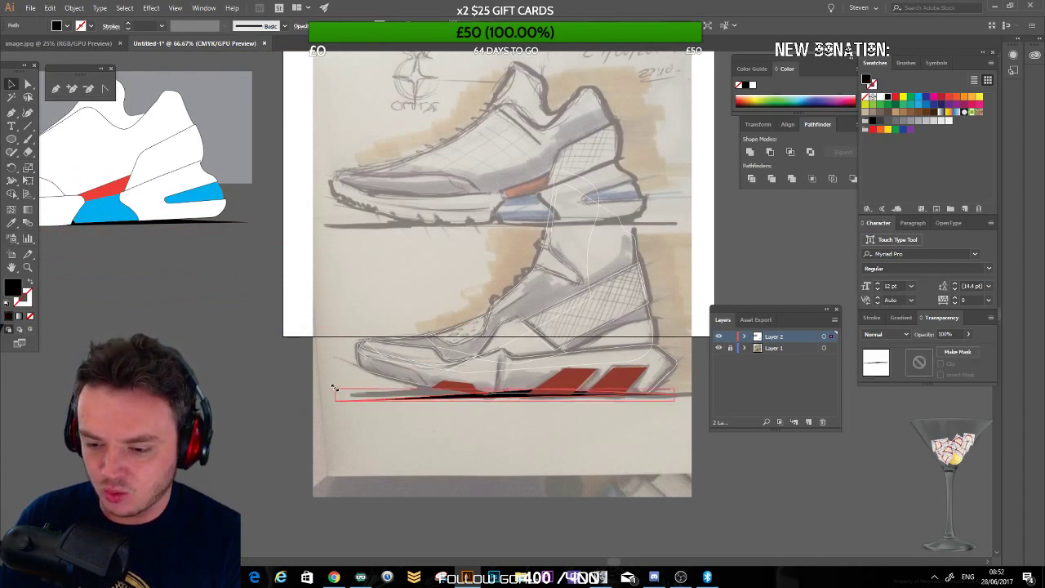
{"action": "left_click_drag", "start_coordinate": [334, 387], "coordinate": [337, 389]}
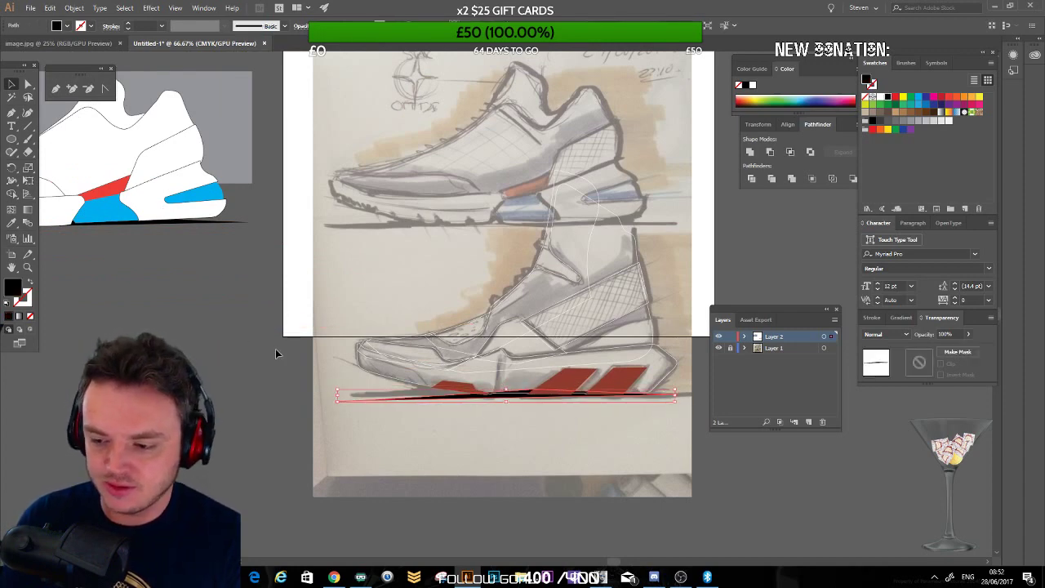
Step: Send the copied black ground shadow behind the red sole shapes and deselect it
{"action": "key", "text": "Delete"}
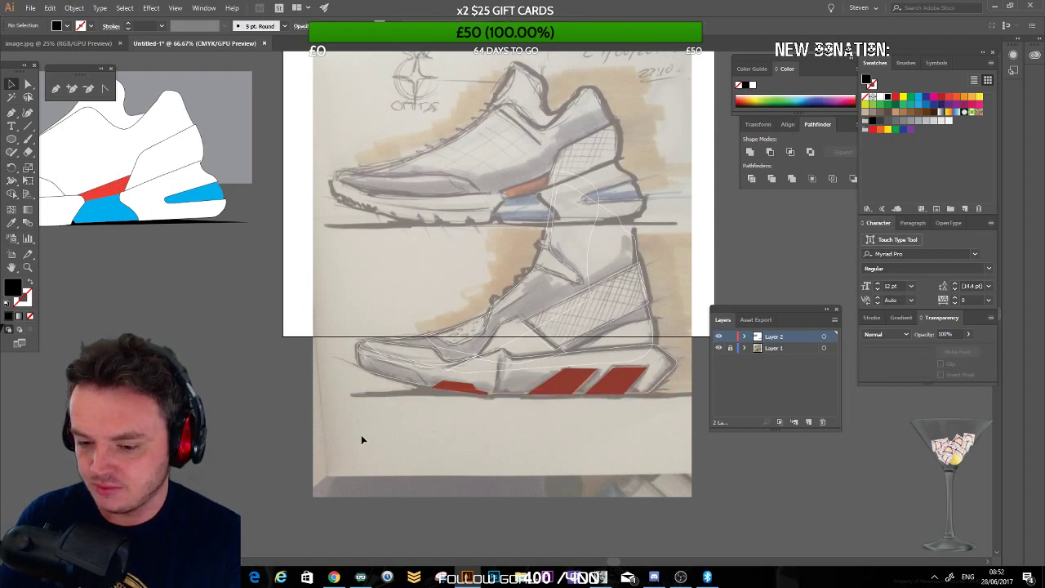
{"action": "key", "text": "ctrl+z"}
{"action": "left_click", "coordinate": [75, 8]}
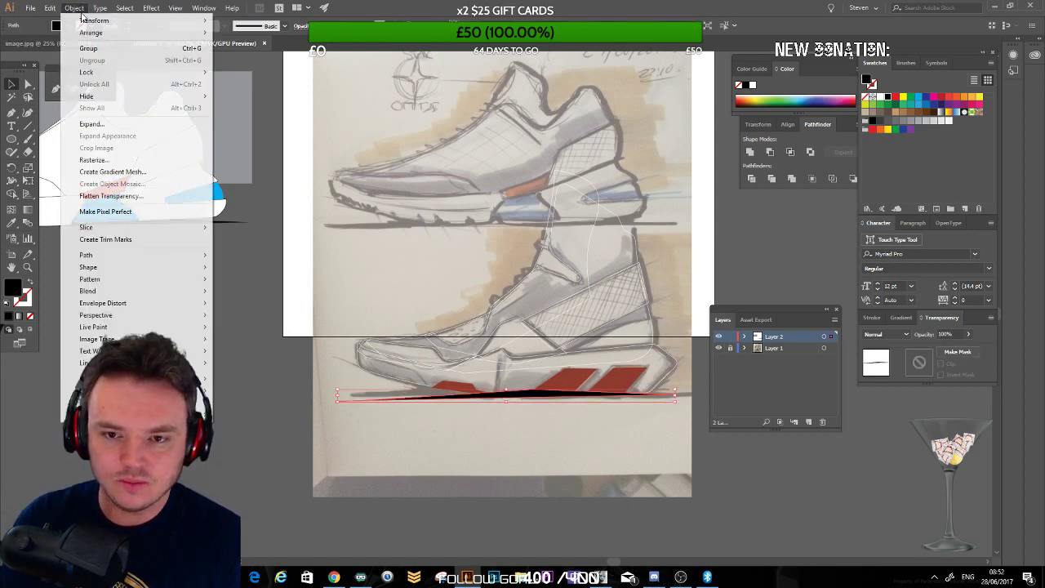
{"action": "mouse_move", "coordinate": [90, 32]}
{"action": "left_click", "coordinate": [245, 68]}
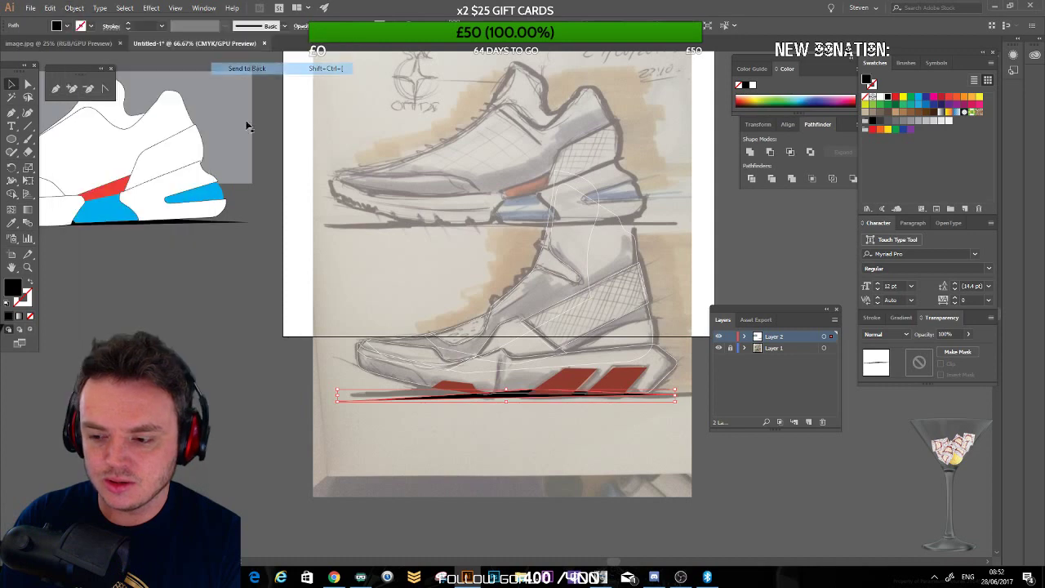
{"action": "left_click", "coordinate": [470, 420]}
Step: Reshape the ground shadow by pulling its toe-end tip inward to the sketched line and shifting its upper peak toward the toe
{"action": "left_click_drag", "start_coordinate": [470, 420], "coordinate": [343, 333]}
{"action": "key", "text": "ctrl+plus"}
{"action": "key", "text": "ctrl+plus"}
{"action": "left_click_drag", "start_coordinate": [273, 322], "coordinate": [364, 307]}
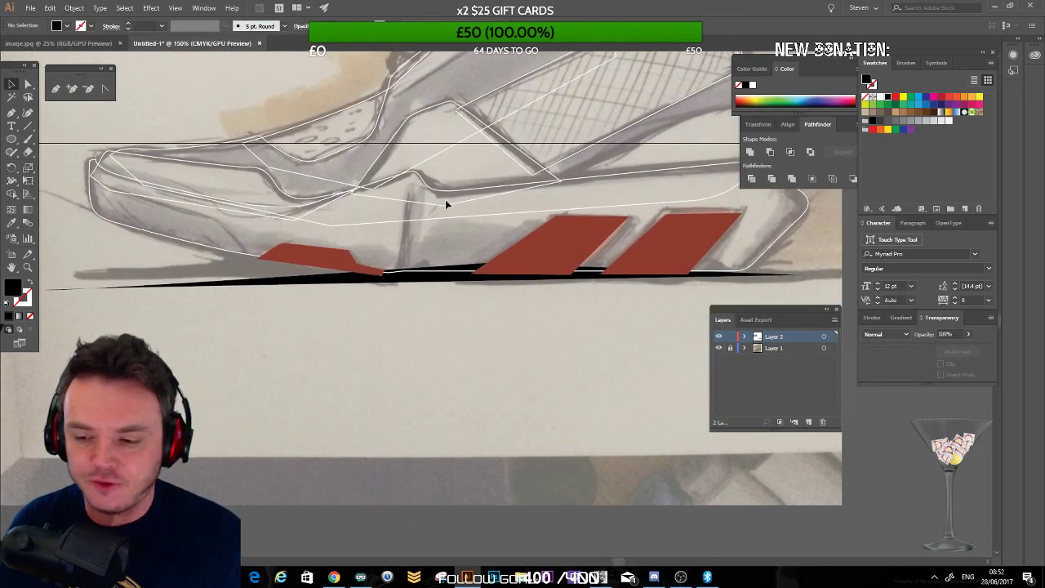
{"action": "left_click", "coordinate": [397, 272]}
{"action": "left_click", "coordinate": [307, 329]}
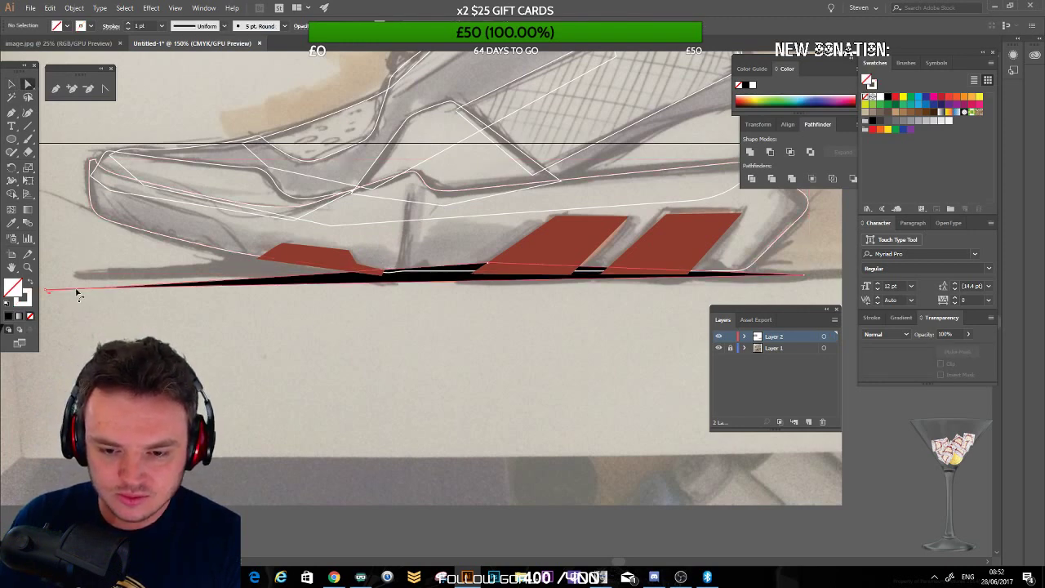
{"action": "left_click", "coordinate": [48, 290]}
{"action": "left_click_drag", "start_coordinate": [94, 276], "coordinate": [85, 282]}
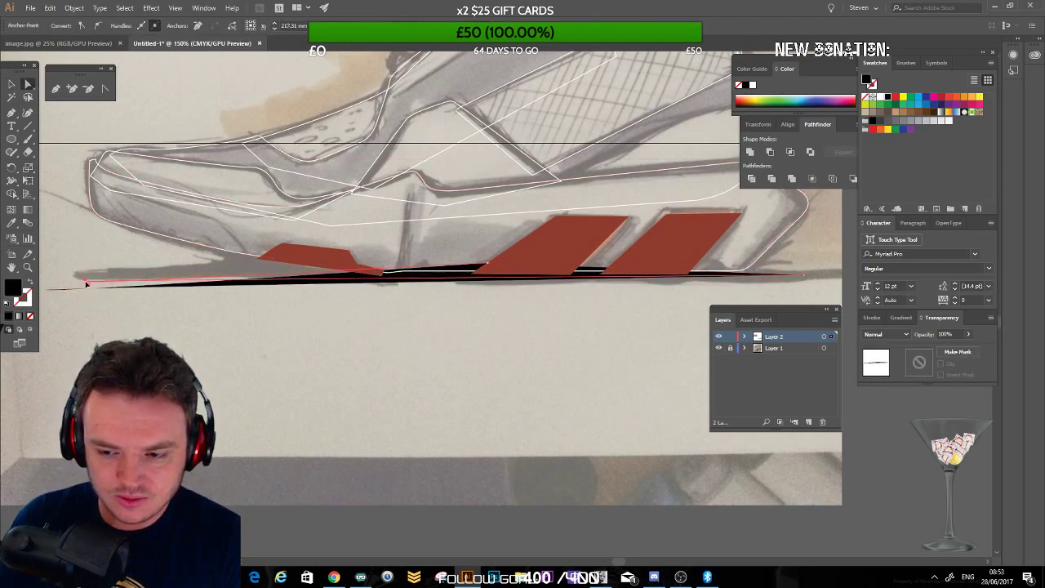
{"action": "left_click_drag", "start_coordinate": [488, 264], "coordinate": [364, 266]}
{"action": "left_click", "coordinate": [464, 349]}
{"action": "left_click_drag", "start_coordinate": [496, 319], "coordinate": [366, 319]}
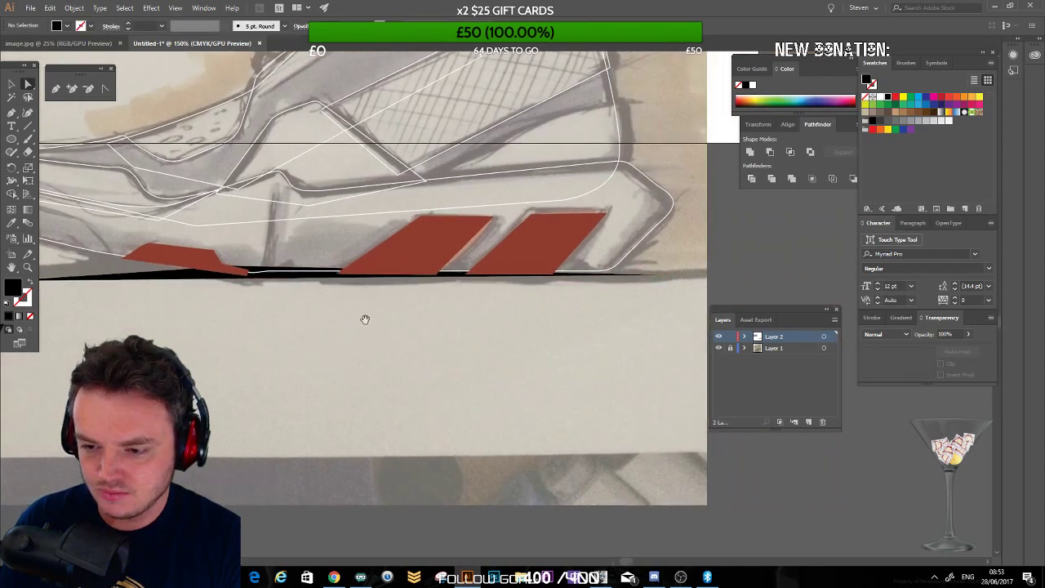
{"action": "left_click_drag", "start_coordinate": [182, 296], "coordinate": [323, 331]}
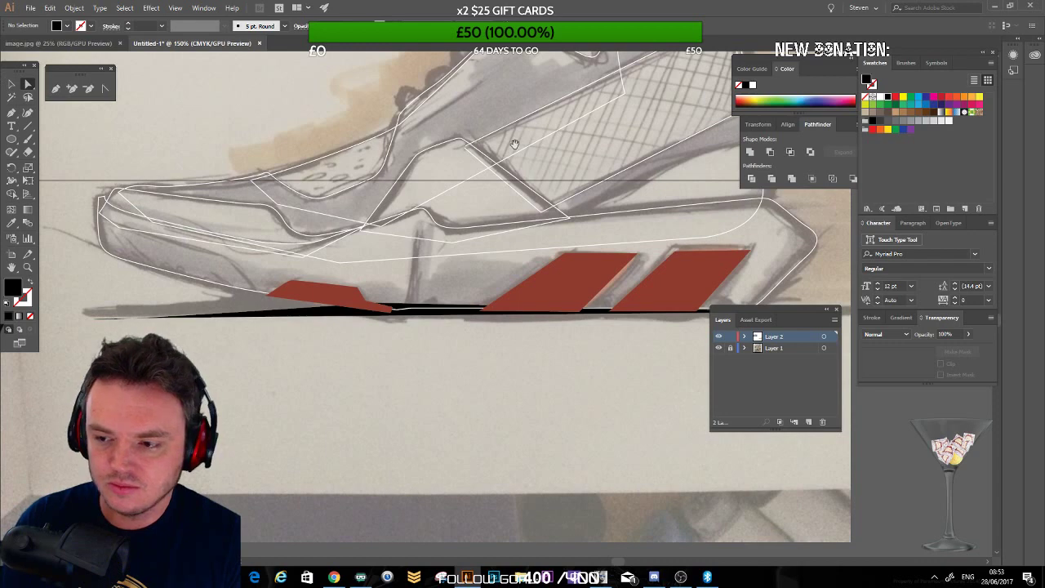
Step: Trace the wedge panel above the sole at the boot's heel as a closed black-filled Pen path
{"action": "scroll", "coordinate": [408, 237], "scroll_direction": "up", "scroll_amount": 3}
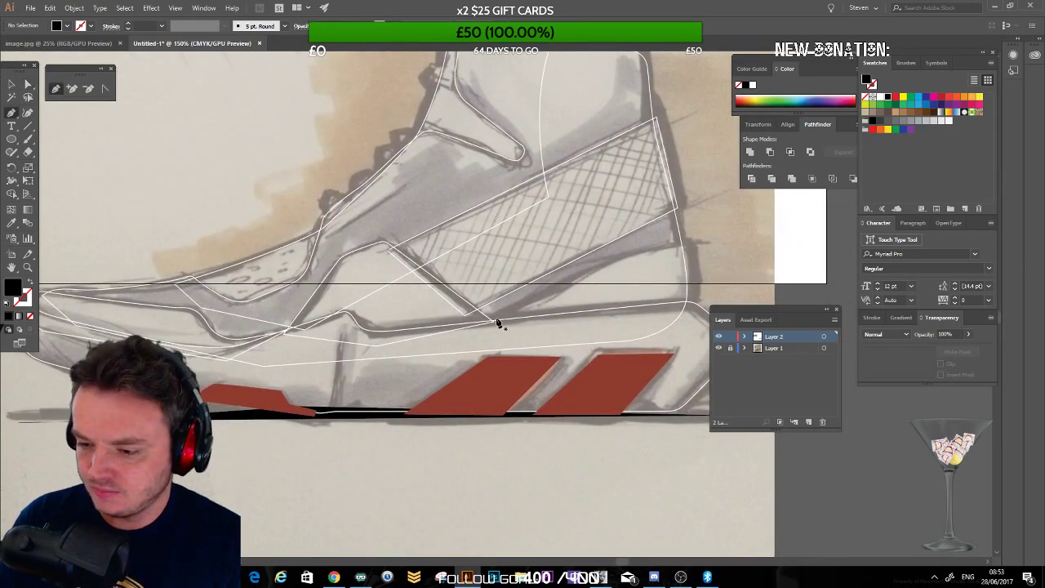
{"action": "mouse_move", "coordinate": [602, 273]}
{"action": "left_mouse_down"}
{"action": "mouse_move", "coordinate": [695, 248]}
{"action": "mouse_move", "coordinate": [680, 247]}
{"action": "mouse_move", "coordinate": [696, 251]}
{"action": "mouse_move", "coordinate": [684, 321]}
{"action": "left_mouse_up"}
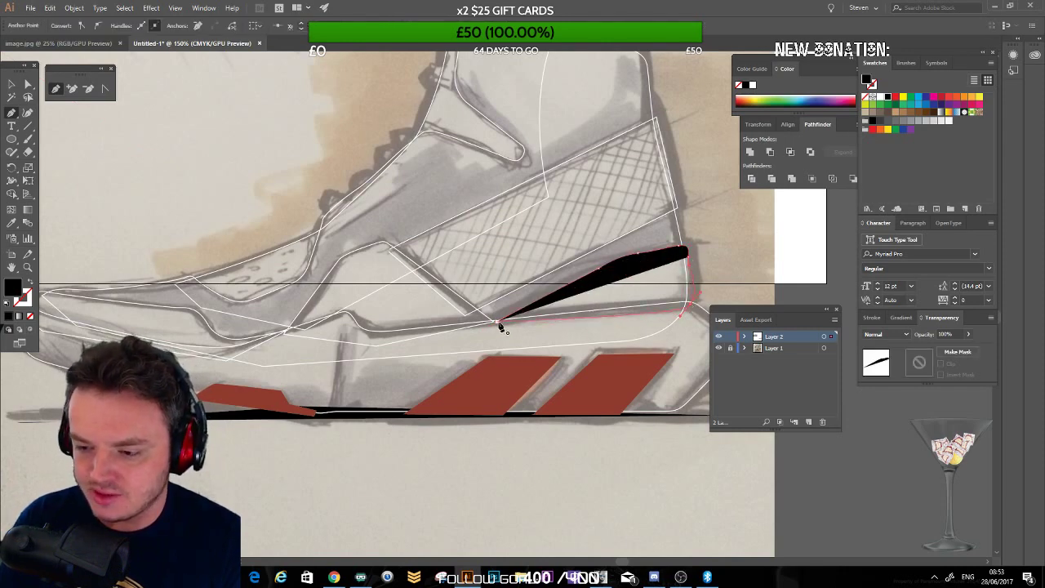
{"action": "left_click_drag", "start_coordinate": [502, 327], "coordinate": [496, 321]}
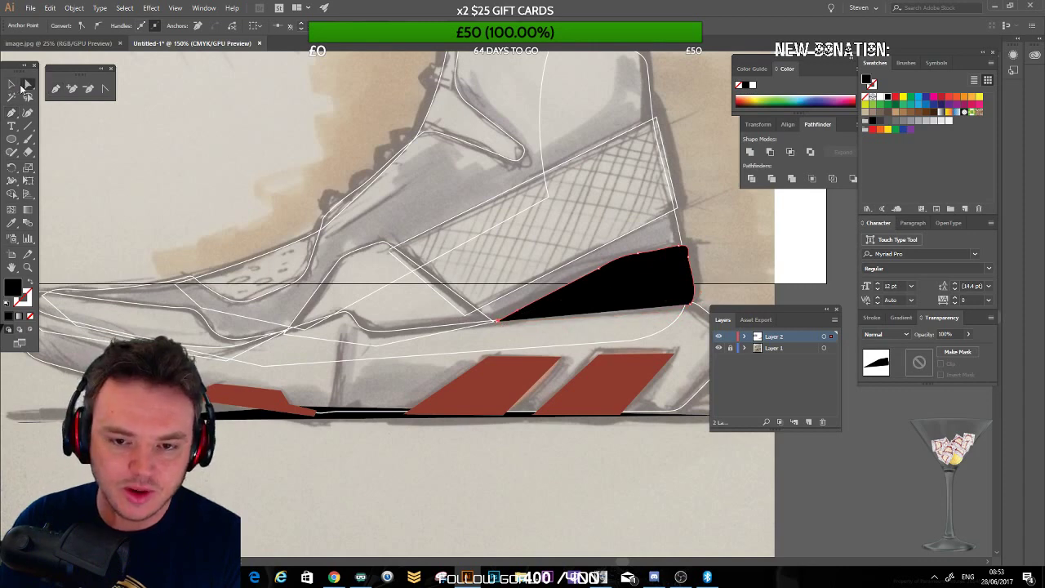
{"action": "left_click", "coordinate": [10, 85]}
{"action": "left_click", "coordinate": [152, 226]}
{"action": "left_click_drag", "start_coordinate": [239, 172], "coordinate": [210, 175]}
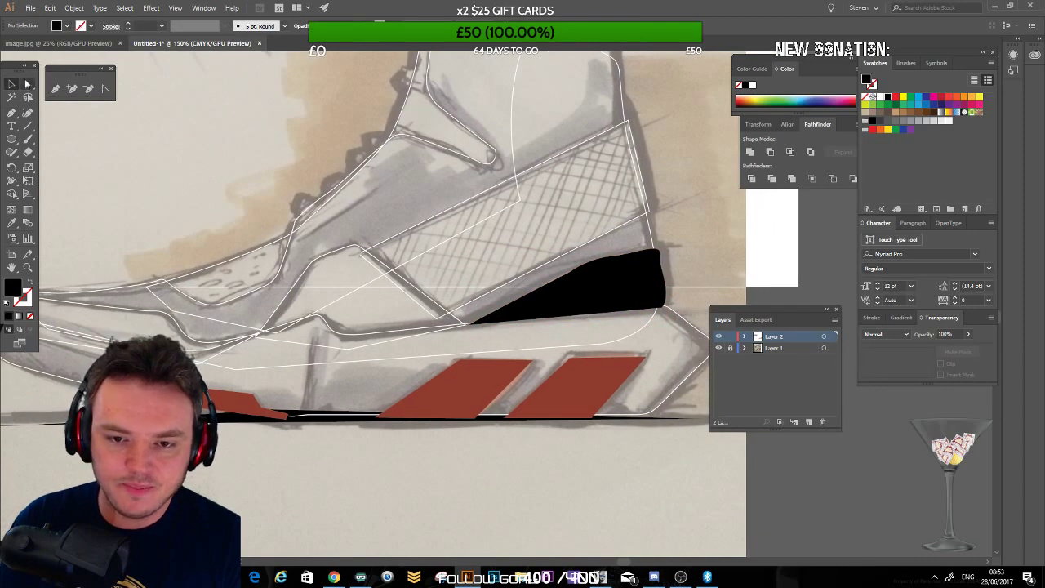
Step: Try removing an anchor point from the upper edge of the black heel wedge
{"action": "left_click", "coordinate": [619, 261]}
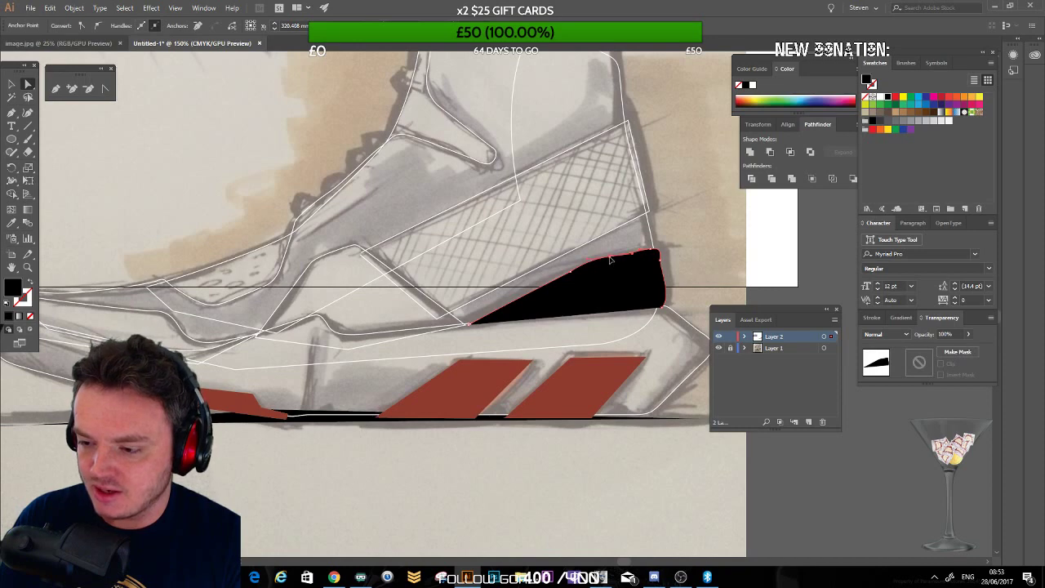
{"action": "left_click", "coordinate": [625, 258]}
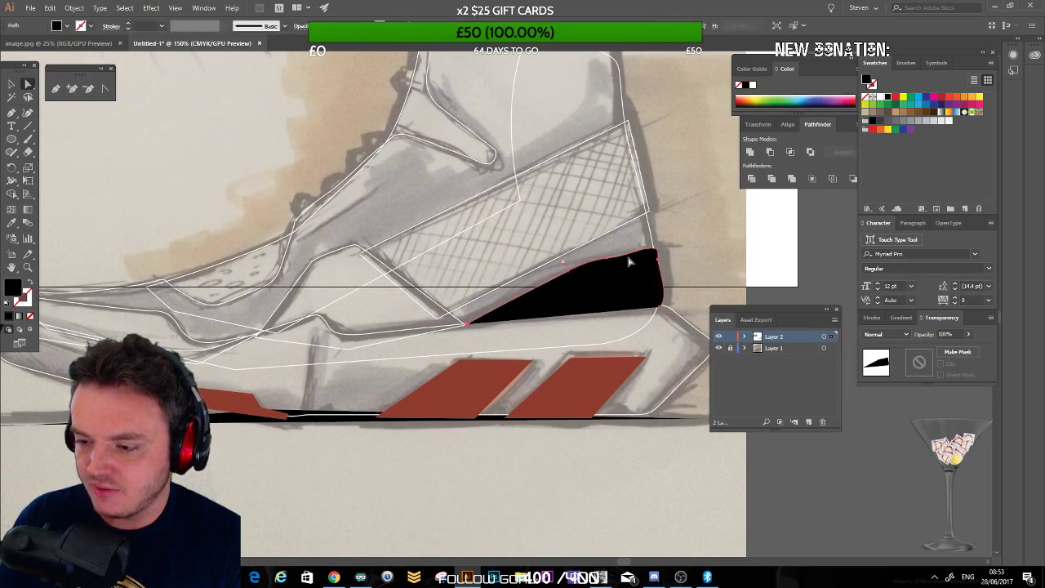
{"action": "left_click", "coordinate": [613, 263]}
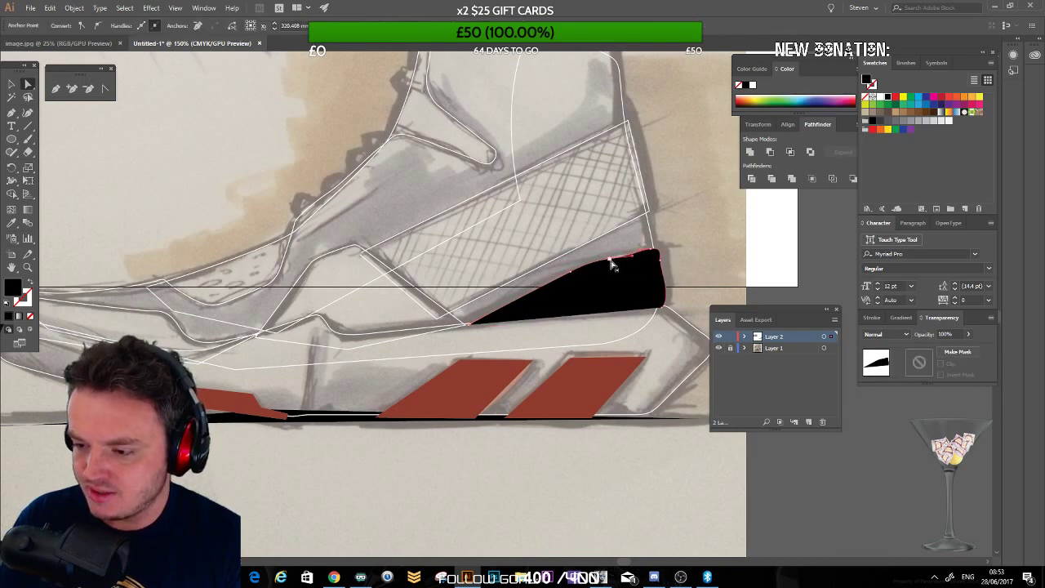
{"action": "left_click", "coordinate": [796, 260]}
{"action": "left_click_drag", "start_coordinate": [425, 199], "coordinate": [348, 250]}
{"action": "key", "text": "ctrl+minus"}
{"action": "key", "text": "ctrl+minus"}
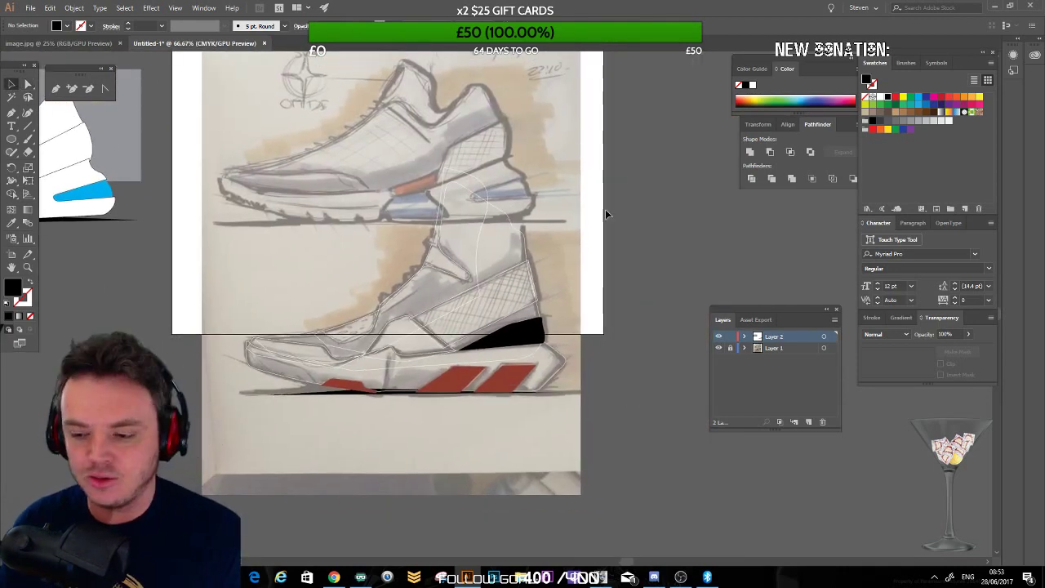
{"action": "mouse_move", "coordinate": [374, 245]}
{"action": "left_mouse_down"}
{"action": "mouse_move", "coordinate": [419, 229]}
{"action": "mouse_move", "coordinate": [441, 256]}
{"action": "mouse_move", "coordinate": [426, 248]}
{"action": "left_mouse_up"}
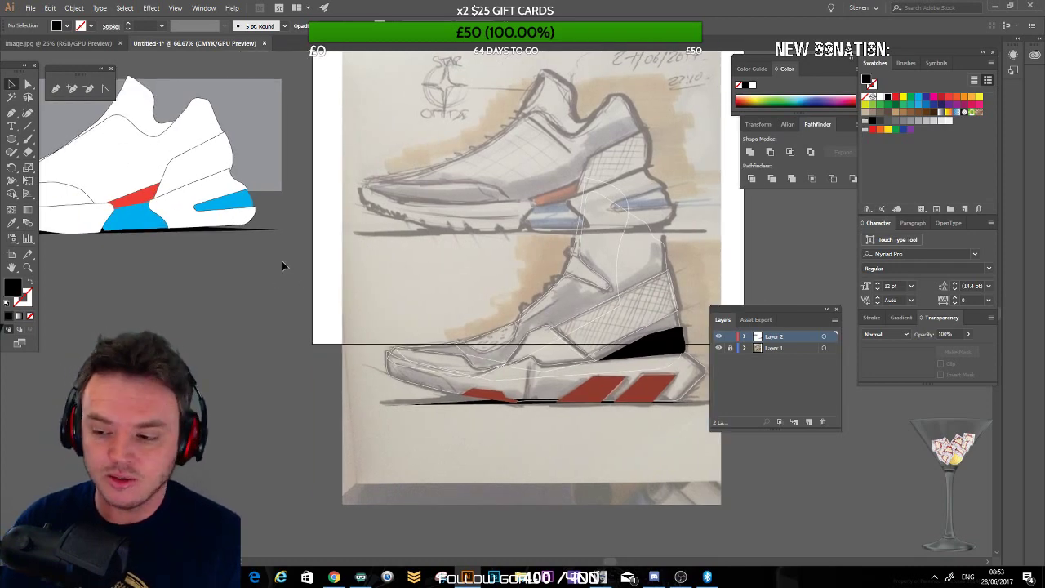
{"action": "scroll", "coordinate": [436, 294], "scroll_direction": "right", "scroll_amount": 1}
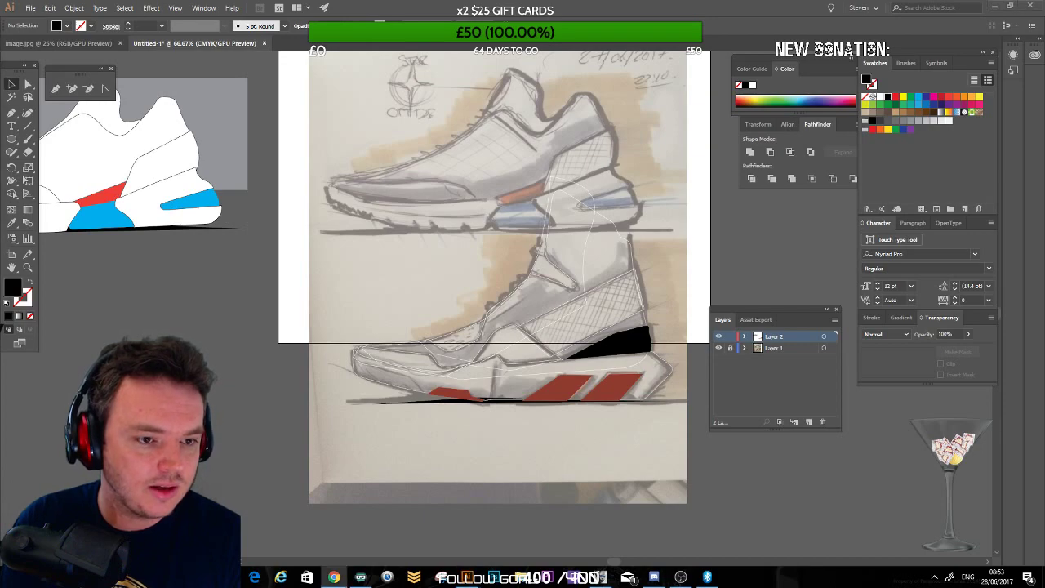
{"action": "left_click", "coordinate": [334, 578]}
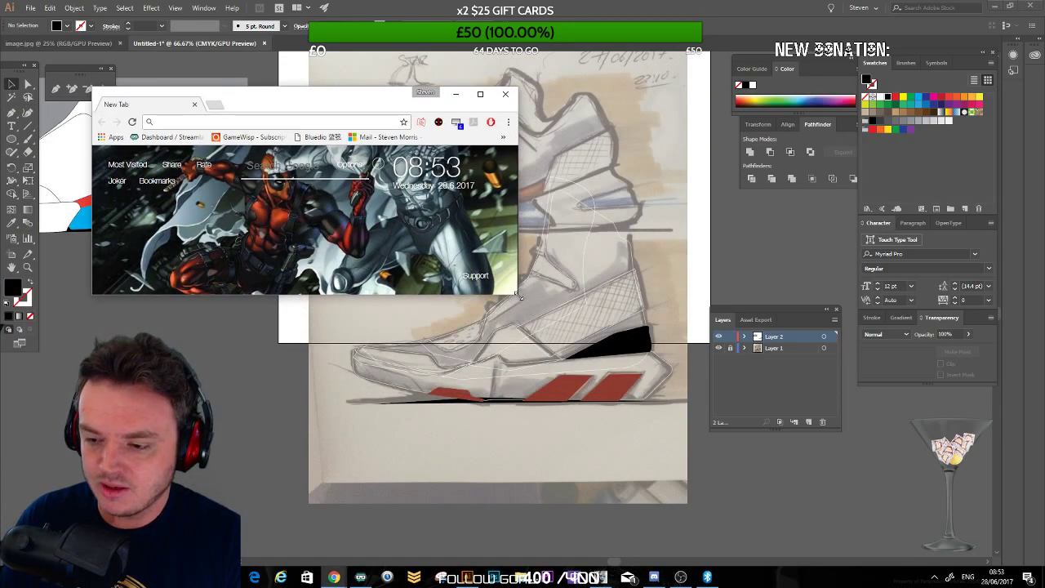
{"action": "left_click_drag", "start_coordinate": [517, 296], "coordinate": [804, 509]}
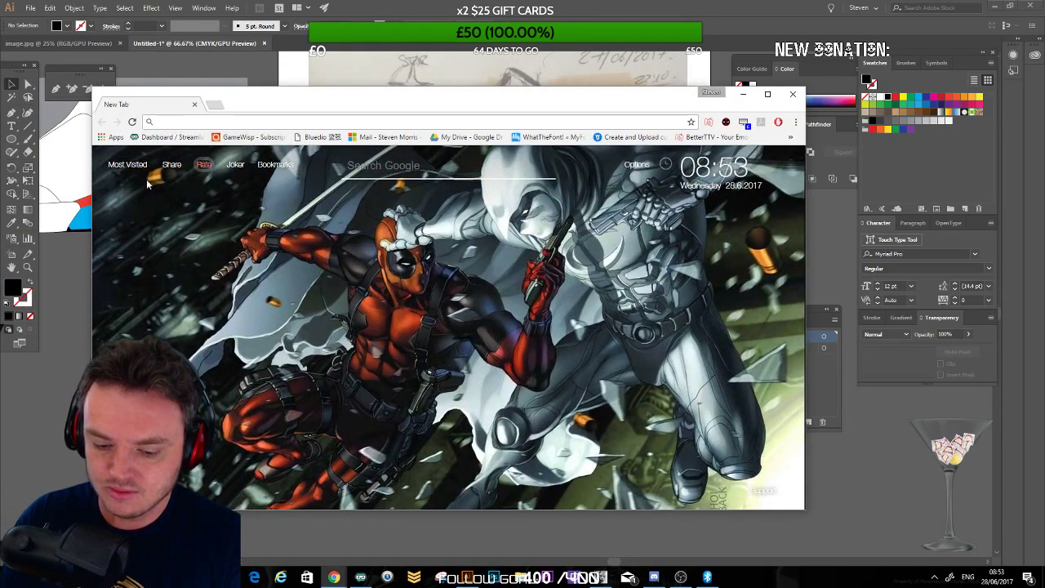
{"action": "type", "text": "www."}
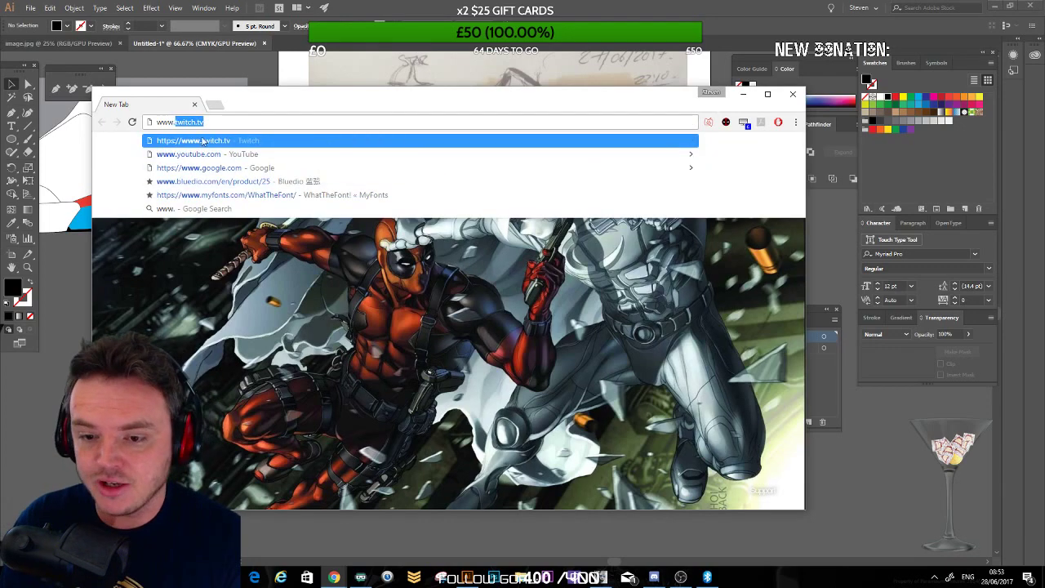
{"action": "left_click_drag", "start_coordinate": [227, 124], "coordinate": [114, 121]}
{"action": "left_click", "coordinate": [194, 104]}
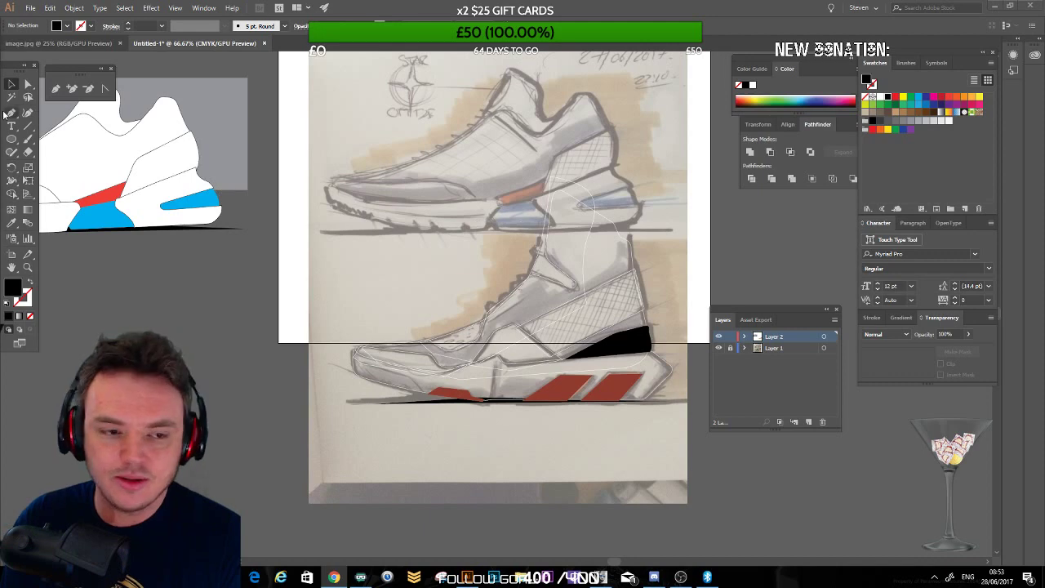
Step: Switch to Chrome, enlarge its window and search Google for "star citizen logo"
{"action": "left_click_drag", "start_coordinate": [0, 98], "coordinate": [459, 131]}
{"action": "left_click_drag", "start_coordinate": [562, 320], "coordinate": [773, 468]}
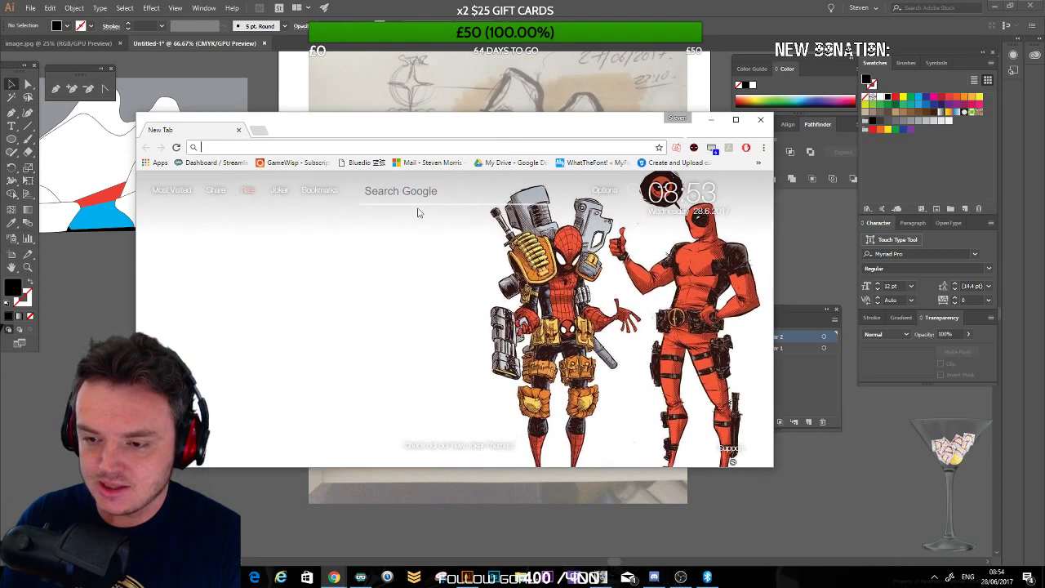
{"action": "type", "text": "star ci"}
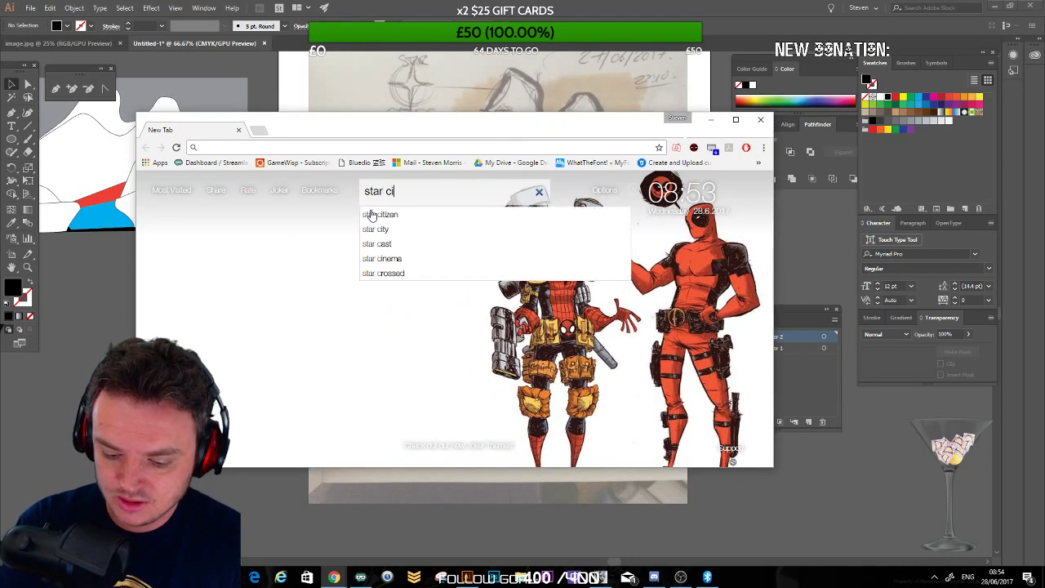
{"action": "type", "text": "tzien logo"}
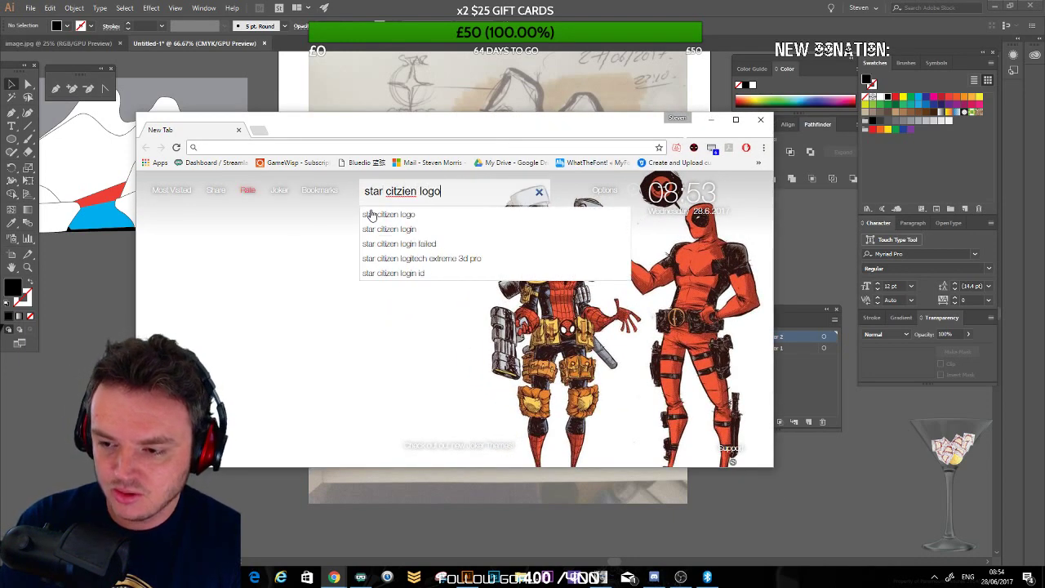
{"action": "left_click", "coordinate": [370, 215]}
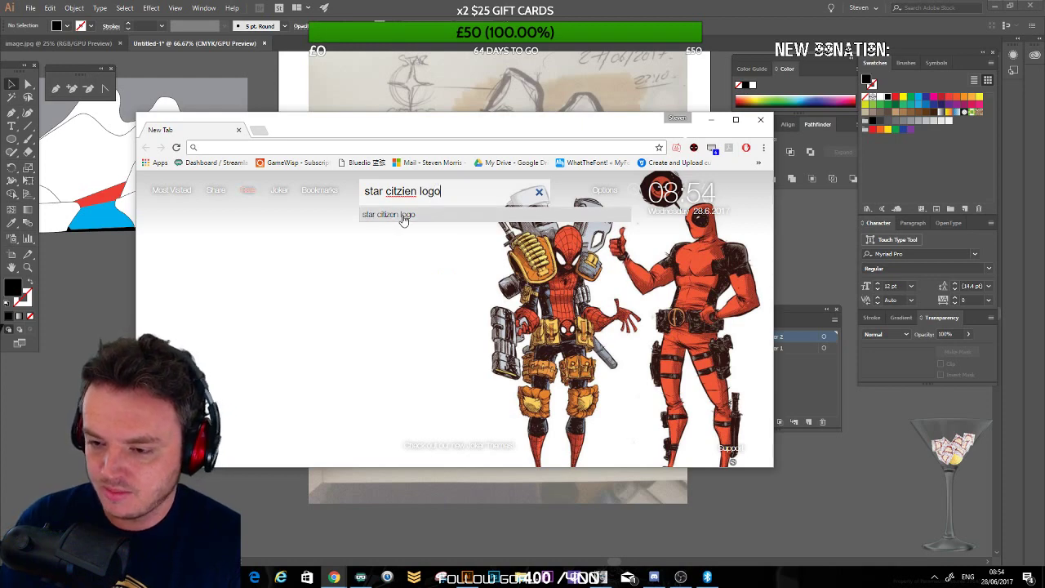
{"action": "left_click", "coordinate": [402, 214]}
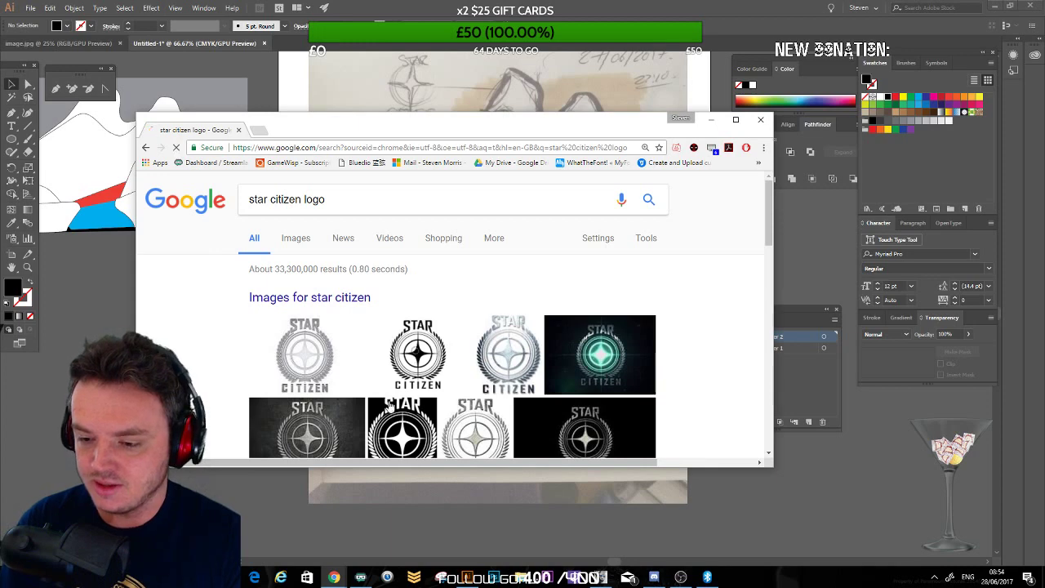
Step: Open the black-on-white Star Citizen logo image at full size and save it to the Desktop as star-citizen-logo.png
{"action": "left_click", "coordinate": [393, 336]}
{"action": "left_click", "coordinate": [533, 281]}
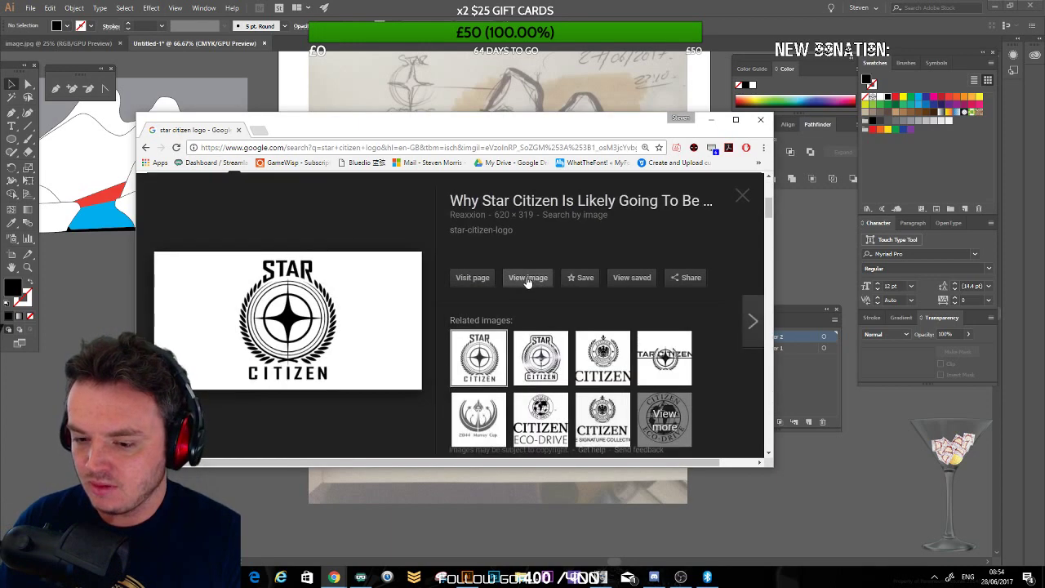
{"action": "right_click", "coordinate": [482, 258]}
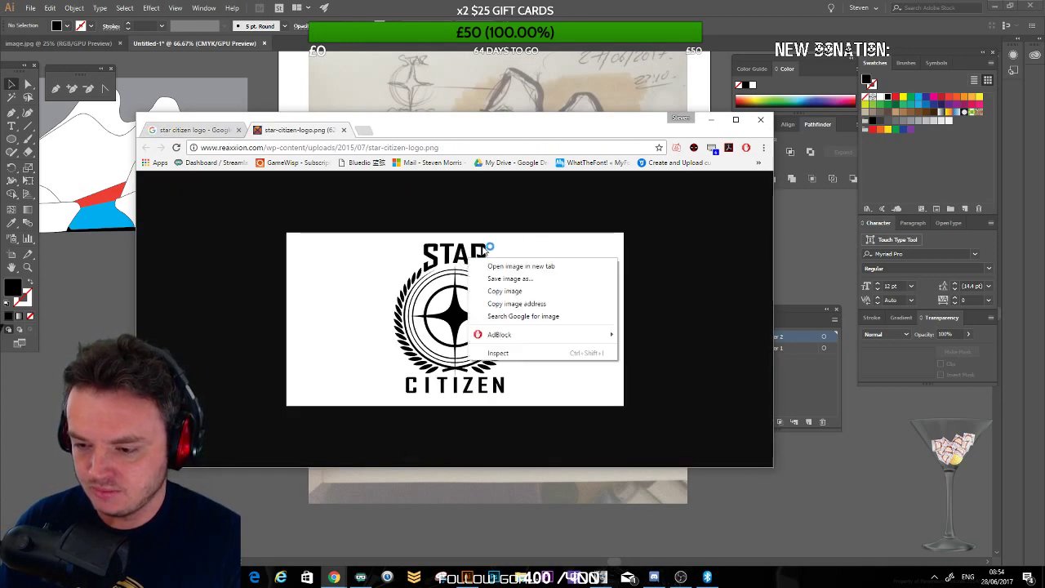
{"action": "left_click", "coordinate": [511, 282]}
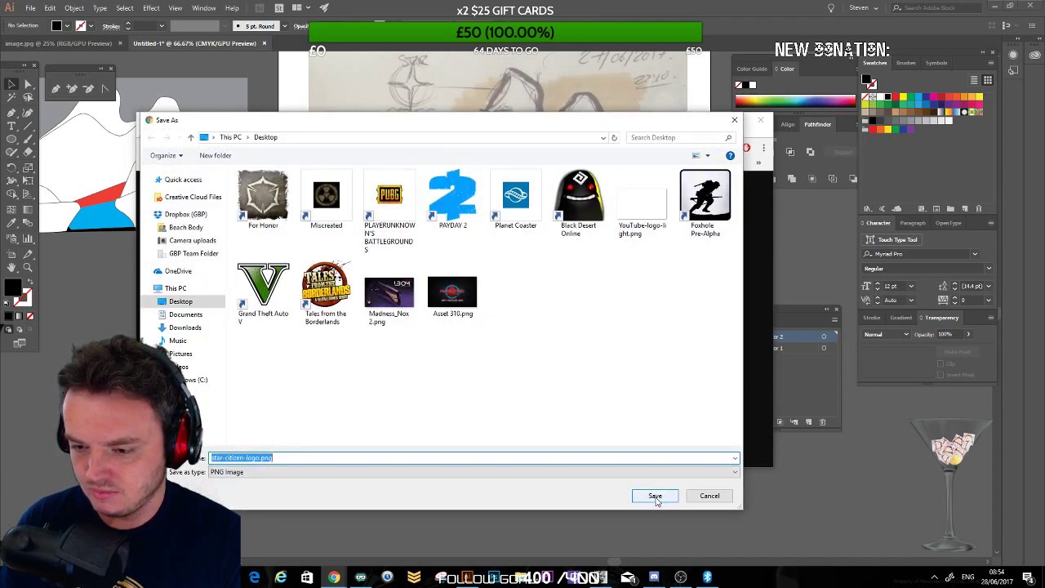
{"action": "left_click", "coordinate": [656, 497]}
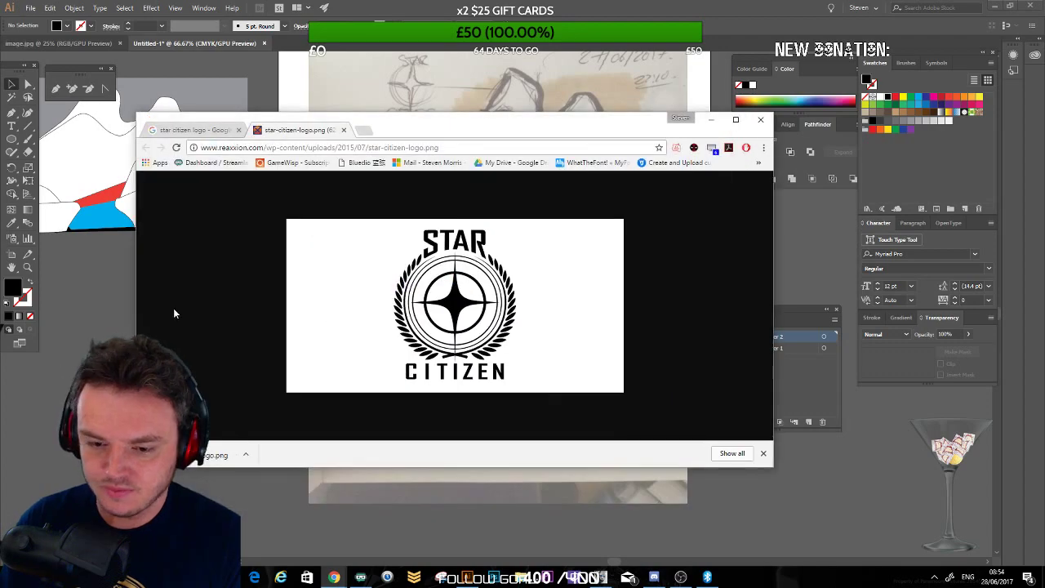
Step: Switch to Illustrator and open star-citizen-logo.png from the Desktop
{"action": "key", "text": "alt+Tab"}
{"action": "key", "text": "ctrl+o"}
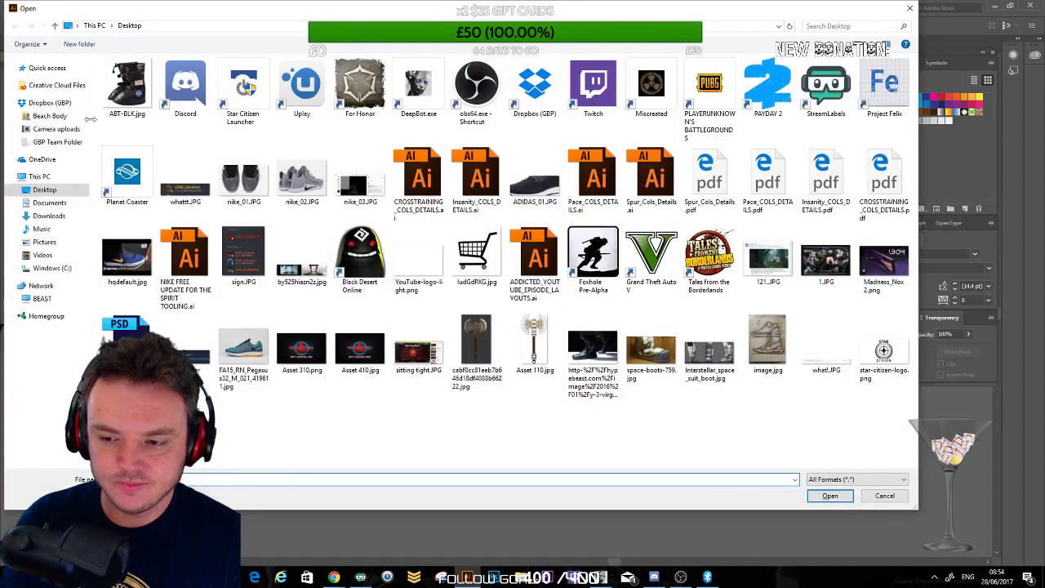
{"action": "left_click", "coordinate": [864, 357]}
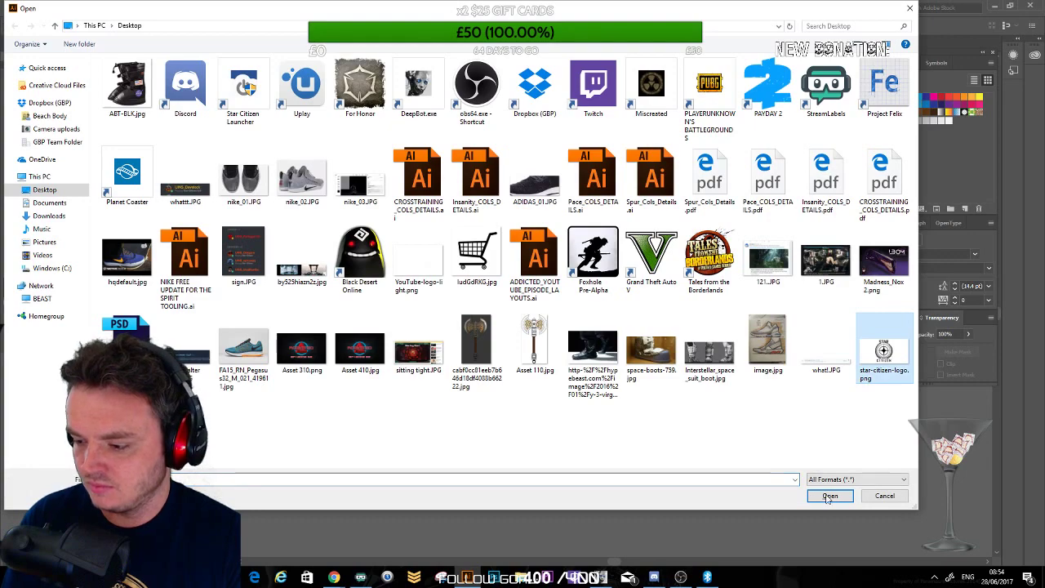
{"action": "key", "text": "Return"}
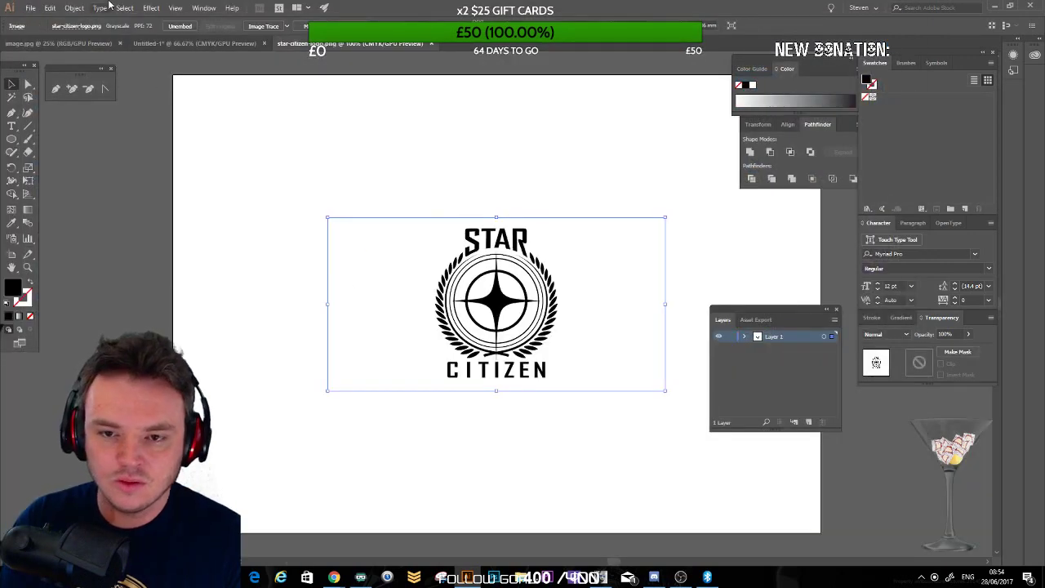
Step: Image Trace the Star Citizen logo and expand the tracing into editable vector paths
{"action": "left_click", "coordinate": [74, 7]}
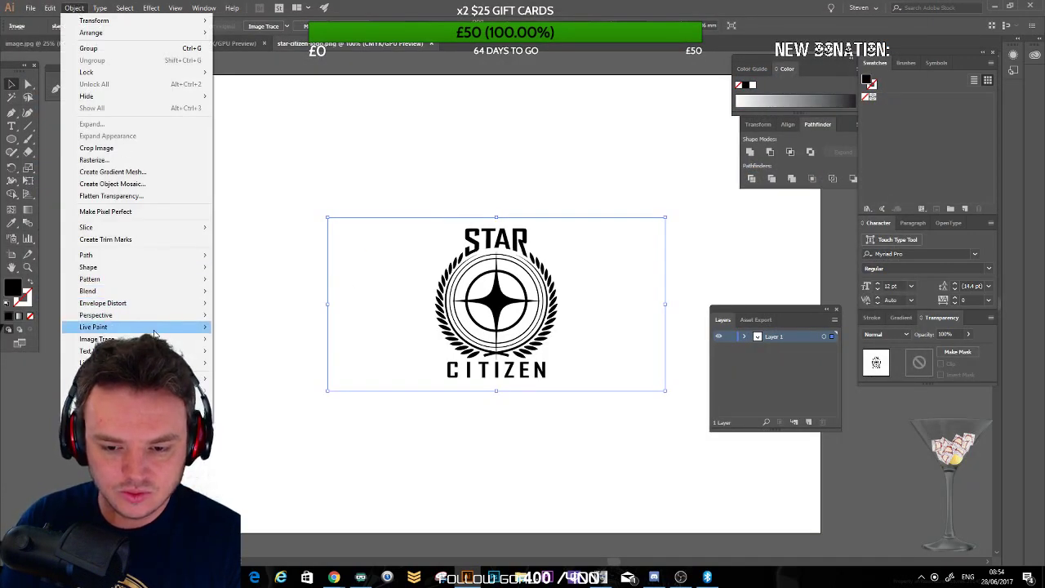
{"action": "mouse_move", "coordinate": [163, 338]}
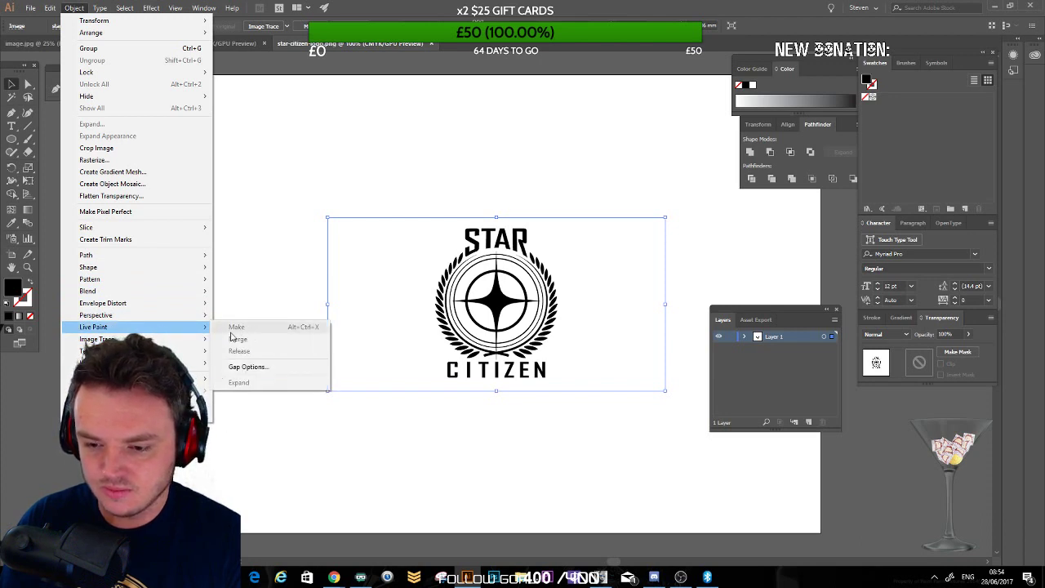
{"action": "left_click", "coordinate": [286, 296]}
{"action": "left_click", "coordinate": [456, 244]}
{"action": "left_click", "coordinate": [74, 7]}
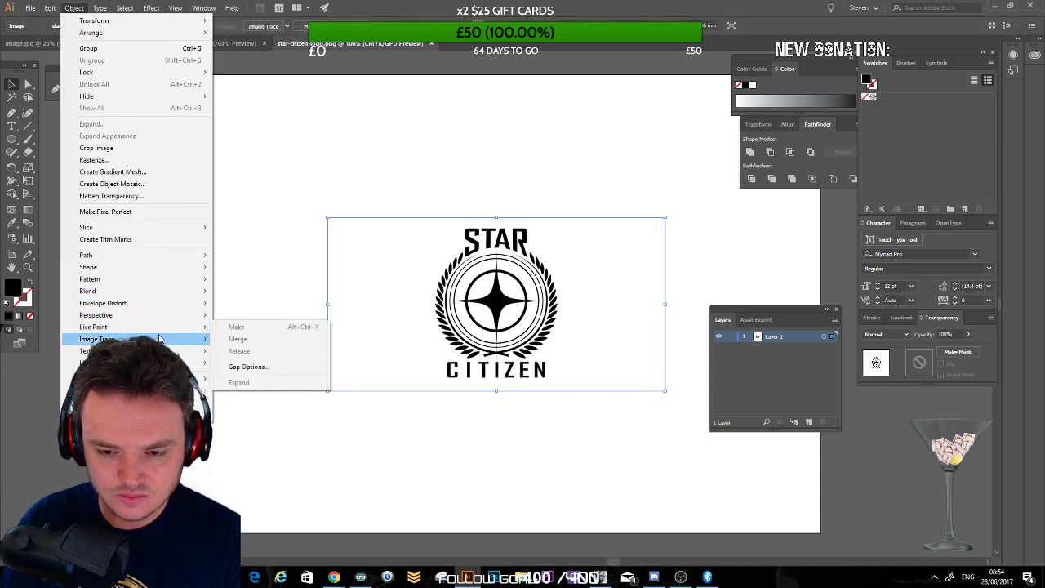
{"action": "mouse_move", "coordinate": [159, 339]}
{"action": "left_click", "coordinate": [253, 350]}
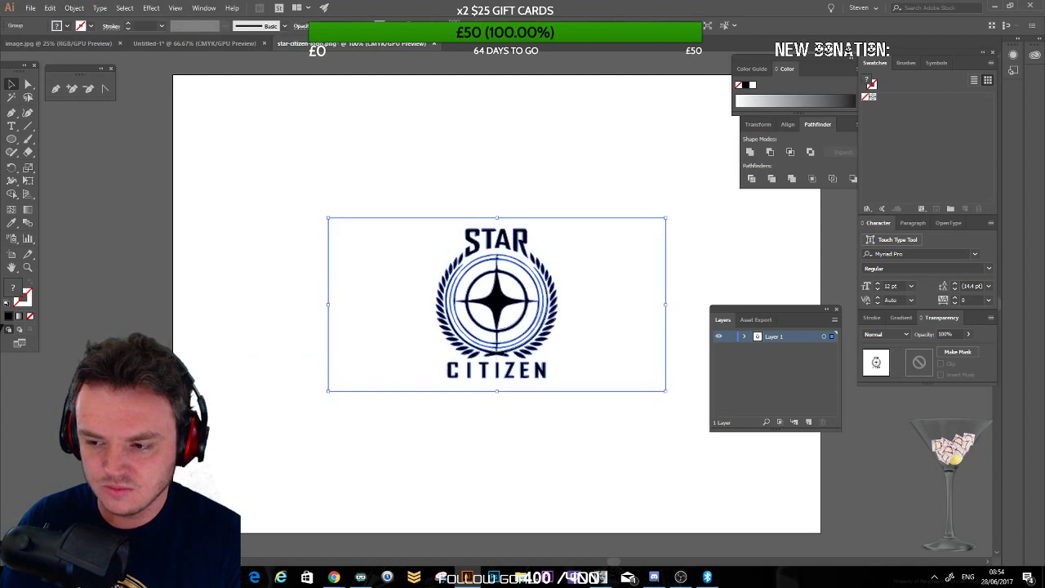
Step: Delete the white background rectangle behind the traced logo
{"action": "left_click", "coordinate": [28, 85]}
{"action": "left_click", "coordinate": [313, 243]}
{"action": "left_click", "coordinate": [328, 218]}
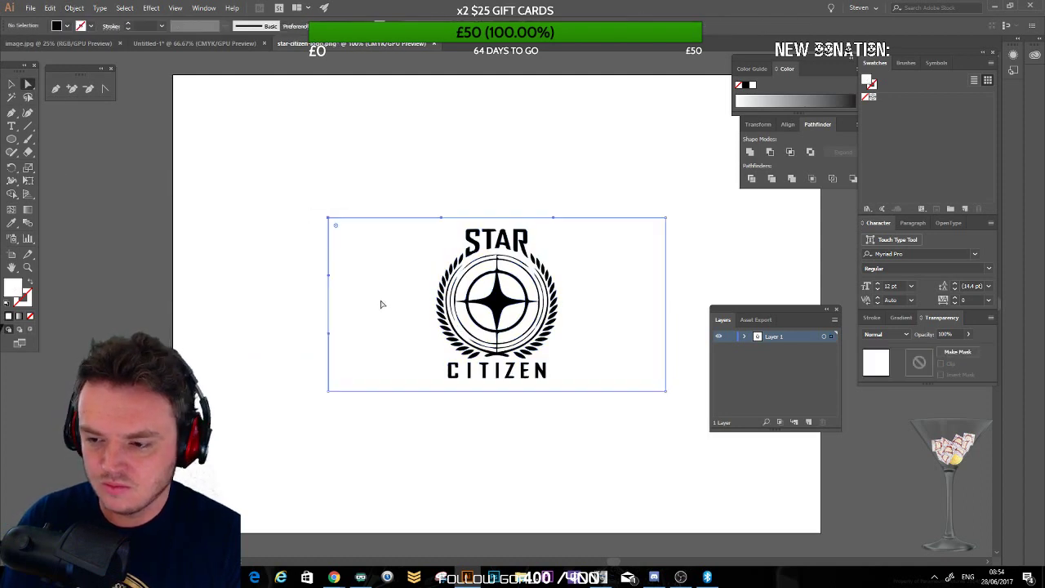
{"action": "key", "text": "Delete"}
{"action": "key", "text": "v"}
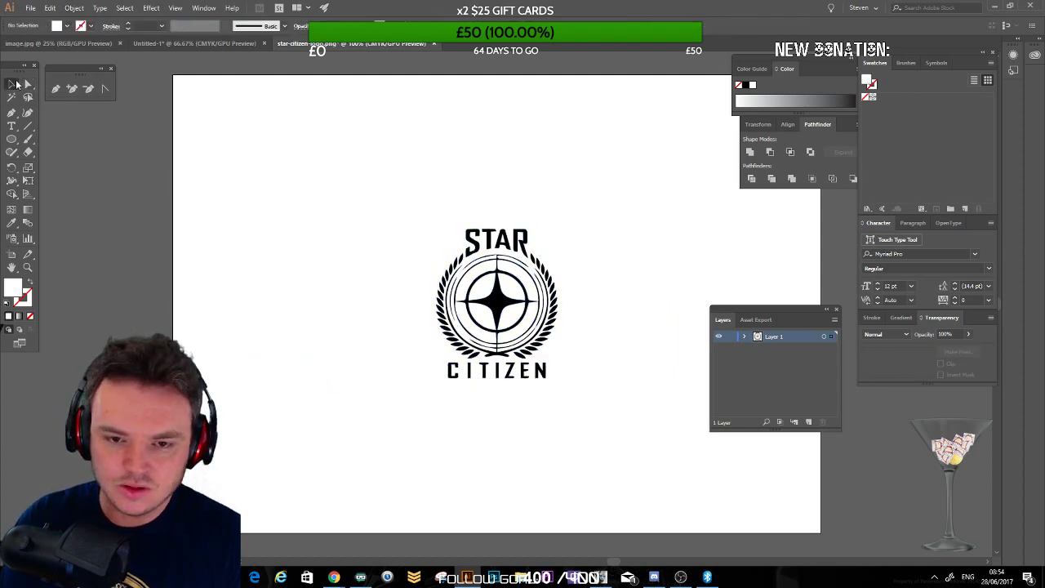
Step: Try resetting the traced logo to the default fill and stroke, swapped to a black fill with a white outline
{"action": "left_click", "coordinate": [528, 259]}
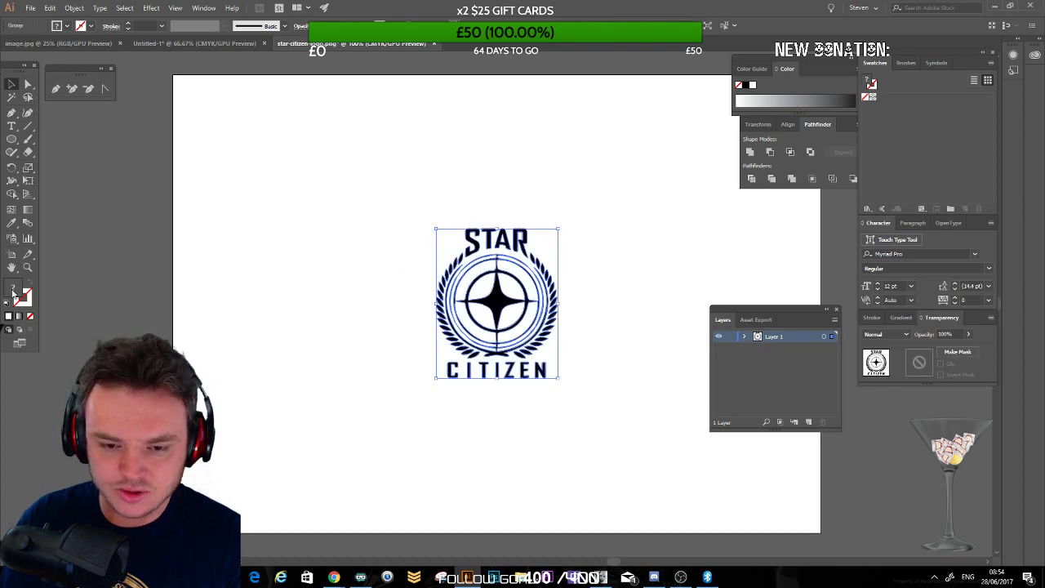
{"action": "left_click", "coordinate": [7, 304]}
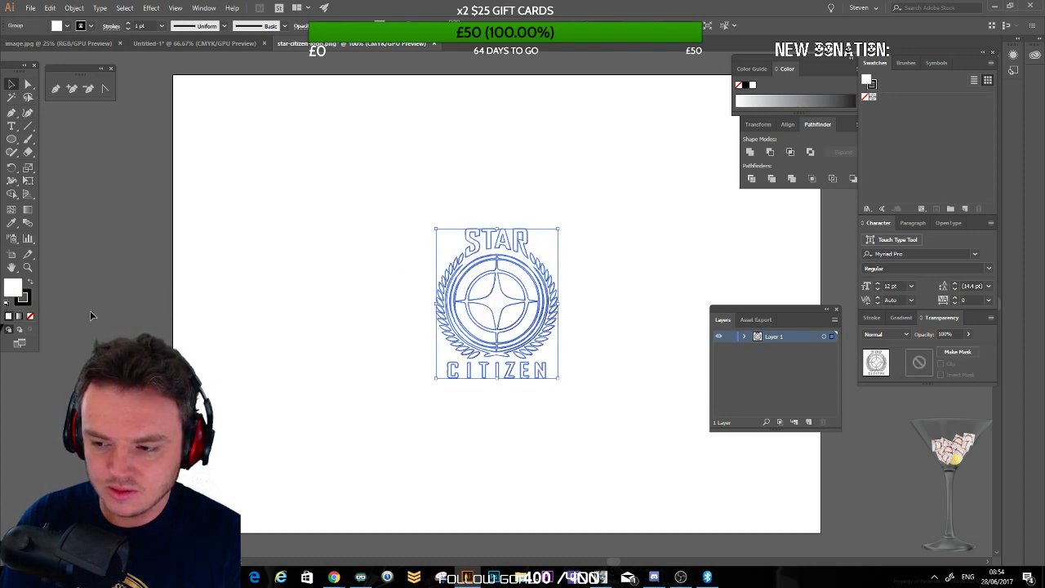
{"action": "left_click", "coordinate": [31, 282]}
{"action": "left_click", "coordinate": [221, 280]}
{"action": "scroll", "coordinate": [326, 334], "scroll_direction": "right", "scroll_amount": 2}
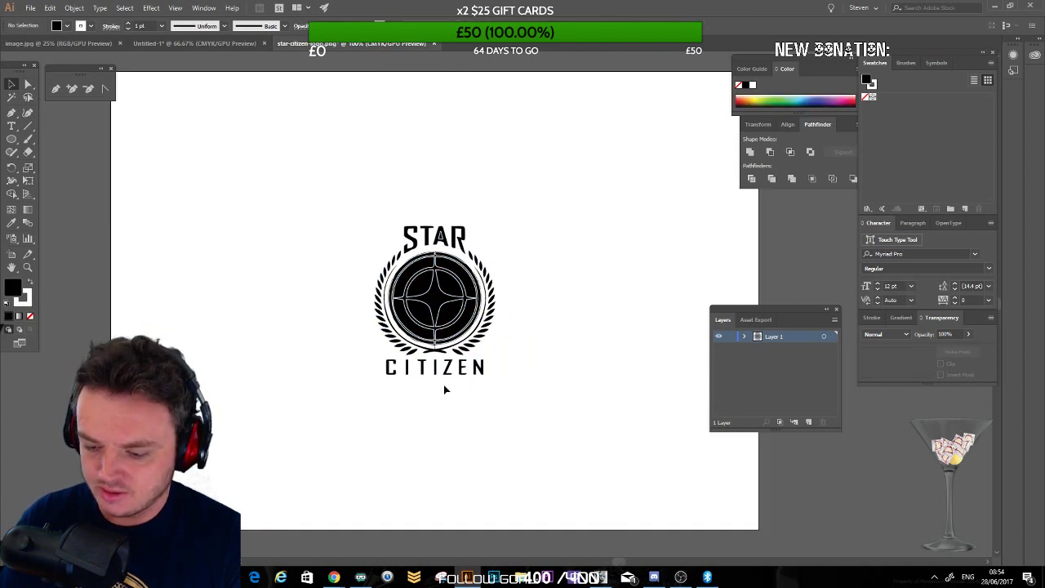
{"action": "key", "text": "ctrl+plus"}
{"action": "key", "text": "ctrl+plus"}
{"action": "key", "text": "ctrl+plus"}
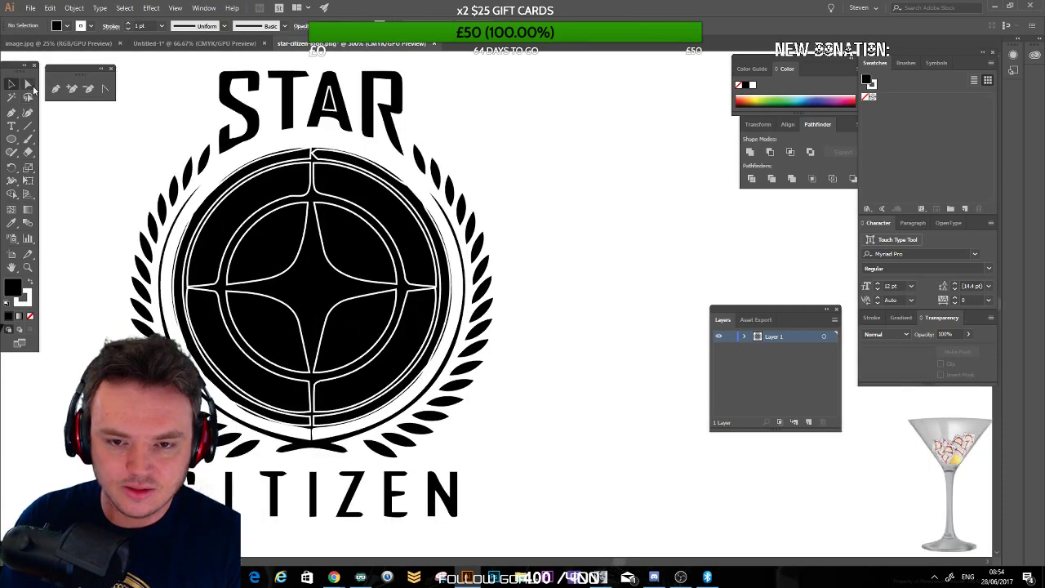
Step: Undo the logo's fill and stroke changes and the background deletion, leaving nothing selected
{"action": "left_click", "coordinate": [30, 86]}
{"action": "key", "text": "ctrl+z"}
{"action": "key", "text": "ctrl+z"}
{"action": "key", "text": "ctrl+z"}
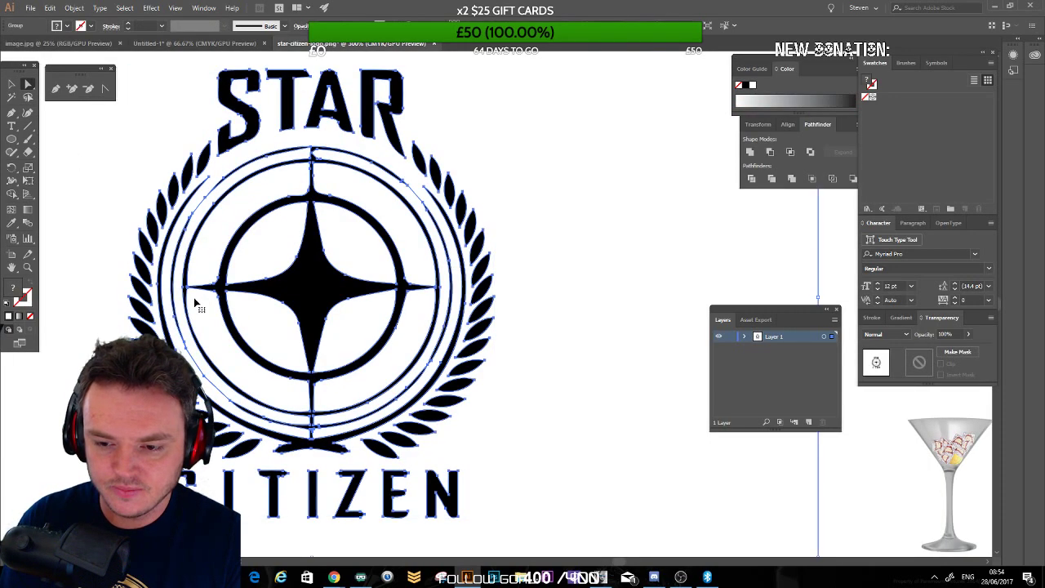
{"action": "left_click", "coordinate": [509, 180]}
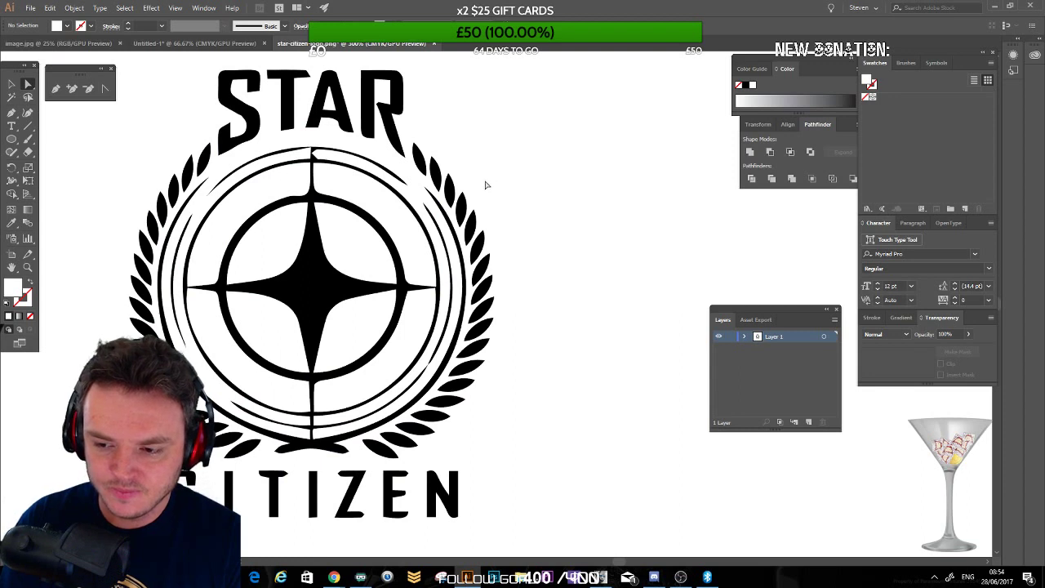
Step: Select all white-filled paths of the traced logo by matching fill colour and delete them
{"action": "left_click", "coordinate": [321, 167]}
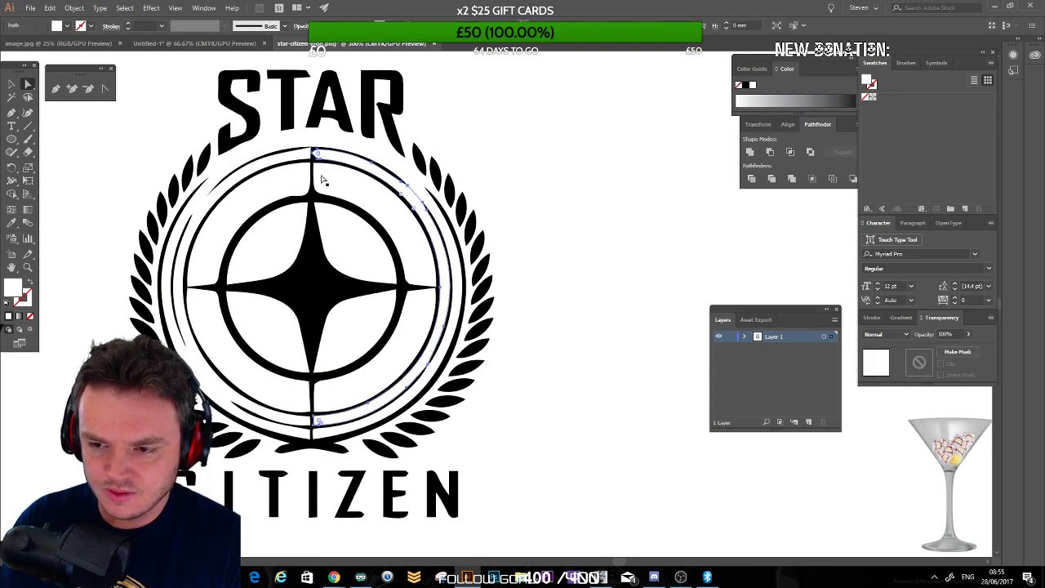
{"action": "left_click", "coordinate": [124, 8]}
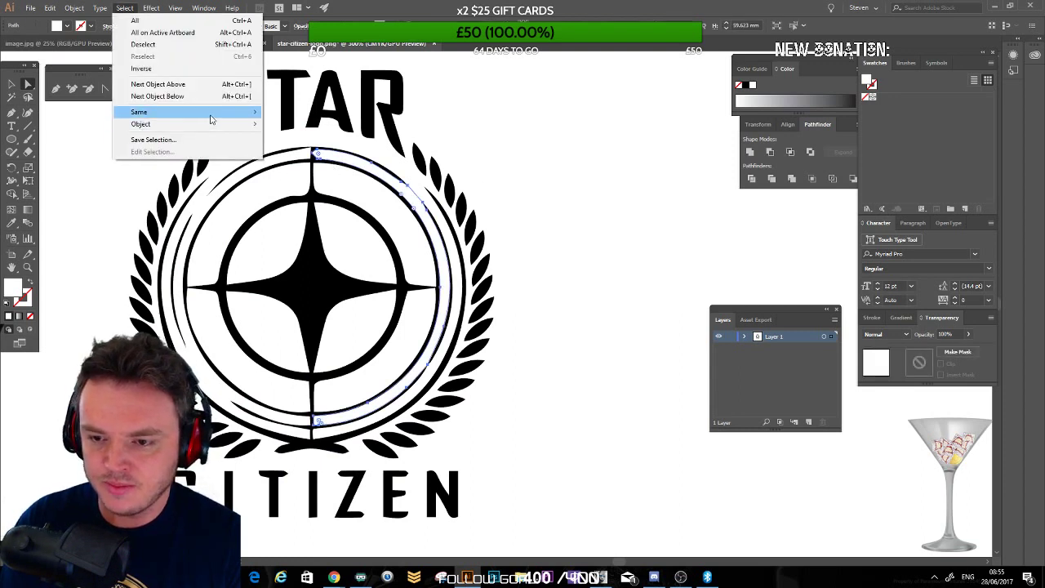
{"action": "mouse_move", "coordinate": [204, 112]}
{"action": "left_click", "coordinate": [36, 160]}
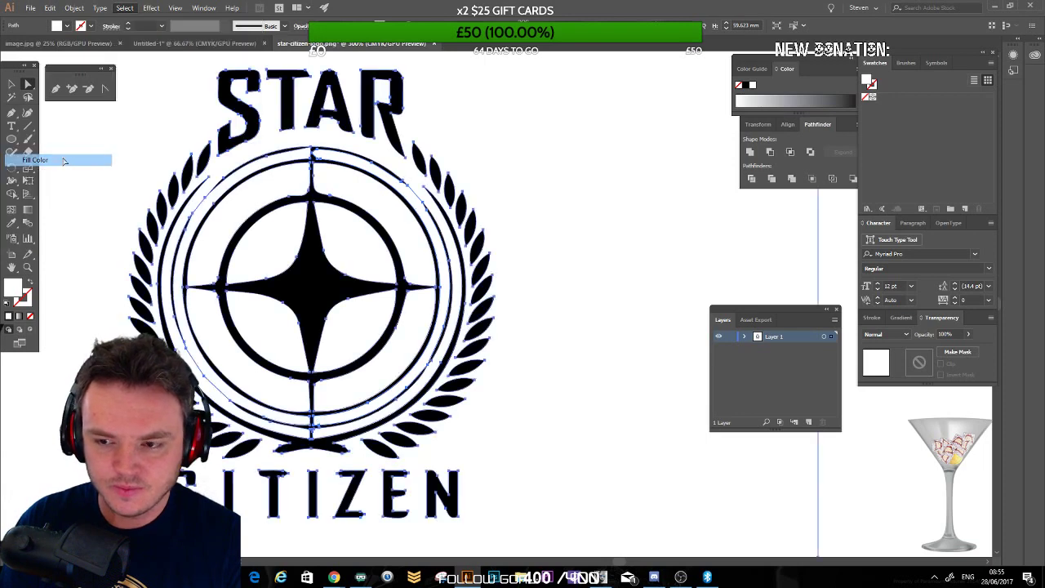
{"action": "key", "text": "Delete"}
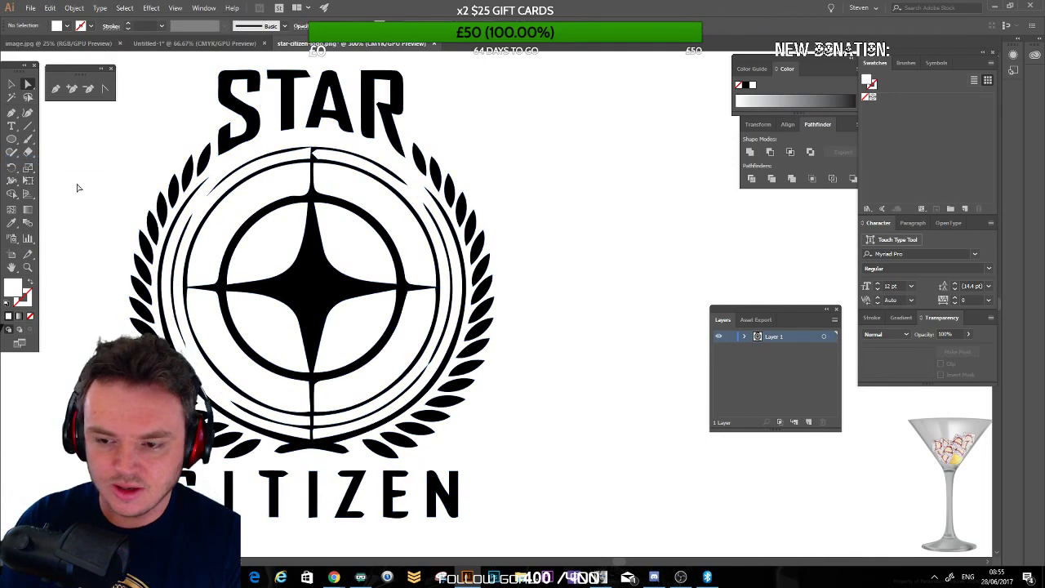
Step: Try filling the whole traced logo with dark grey and undo the colour change
{"action": "left_click", "coordinate": [294, 124]}
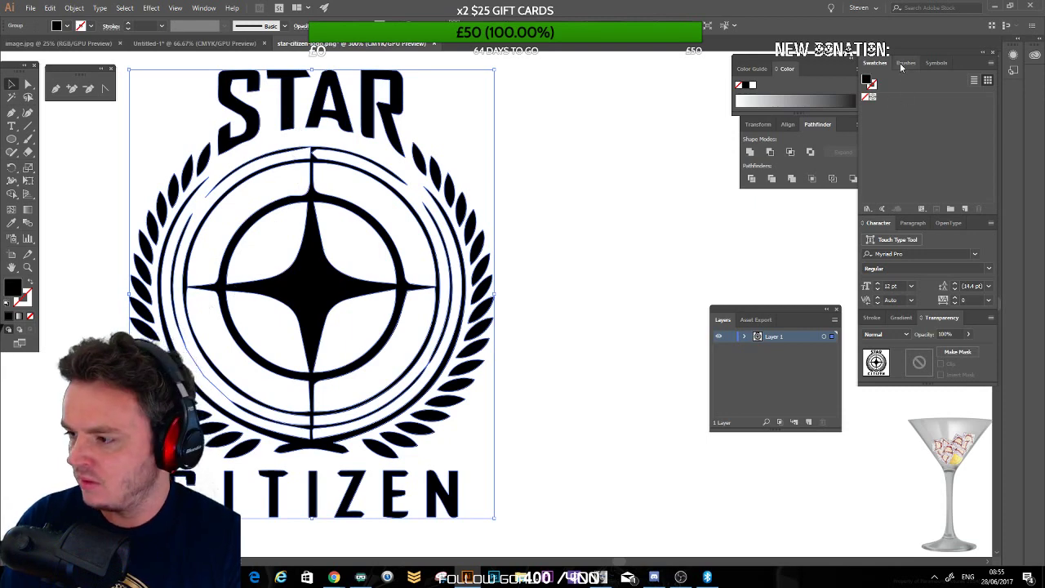
{"action": "double_click", "coordinate": [12, 287]}
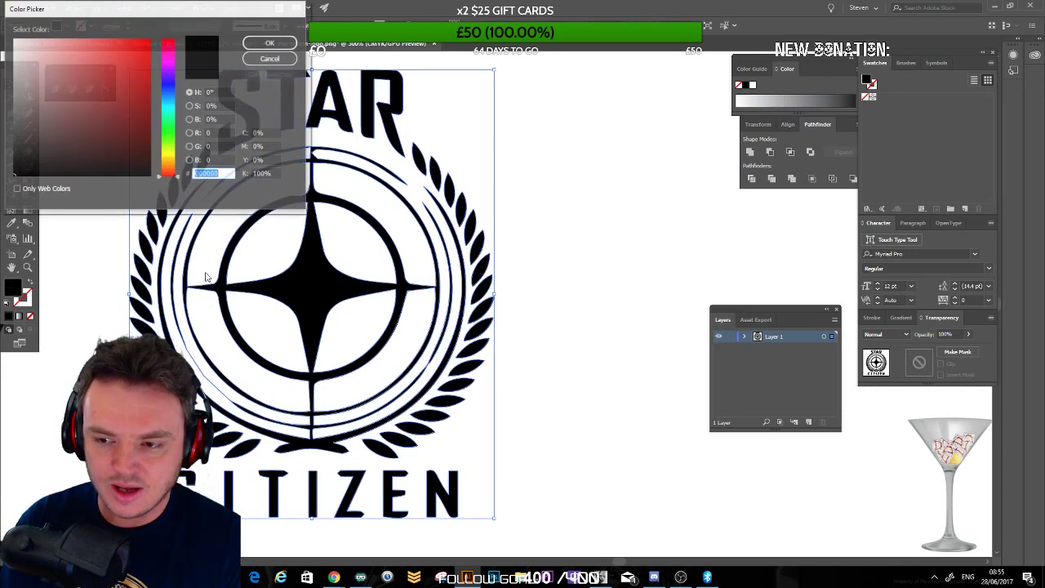
{"action": "left_click", "coordinate": [139, 116]}
{"action": "left_click", "coordinate": [273, 44]}
{"action": "left_click", "coordinate": [618, 212]}
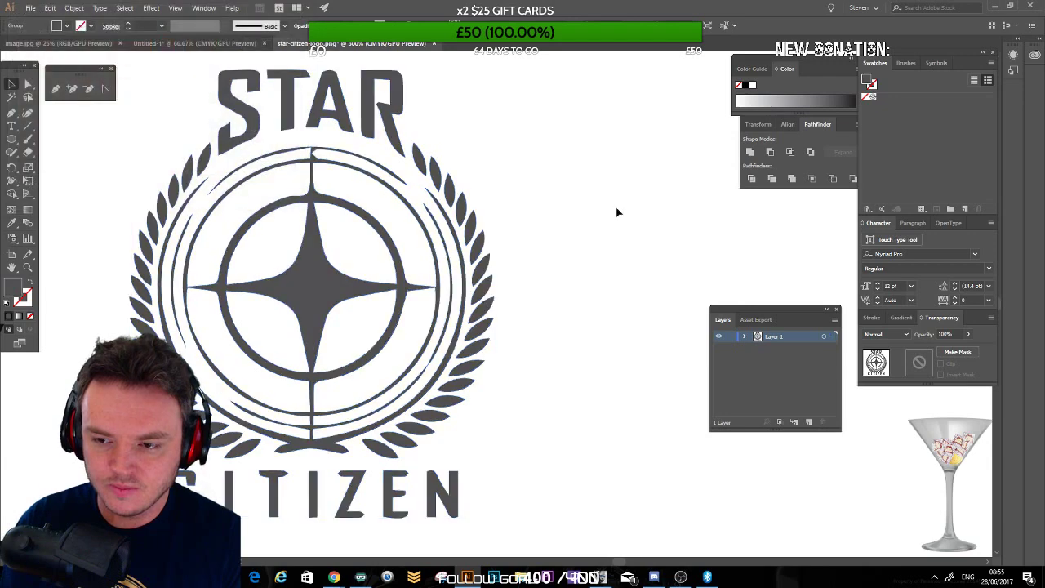
{"action": "key", "text": "ctrl+z"}
Step: Copy the black logo into the Untitled-1 drawing, scale it down and place it on the coloured sneaker's side
{"action": "key", "text": "ctrl+minus"}
{"action": "key", "text": "ctrl+minus"}
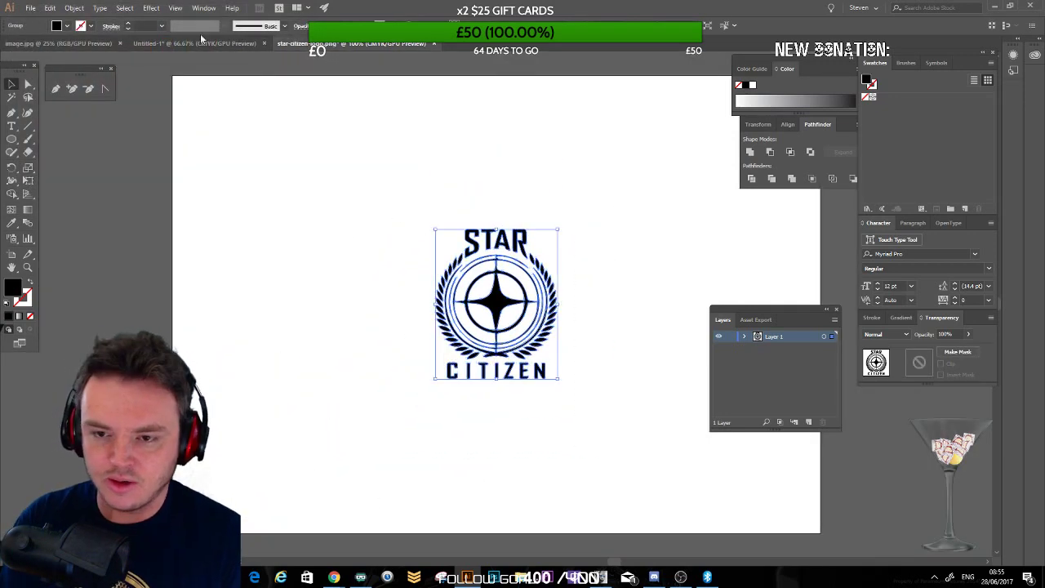
{"action": "left_click", "coordinate": [168, 44]}
{"action": "key", "text": "ctrl+v"}
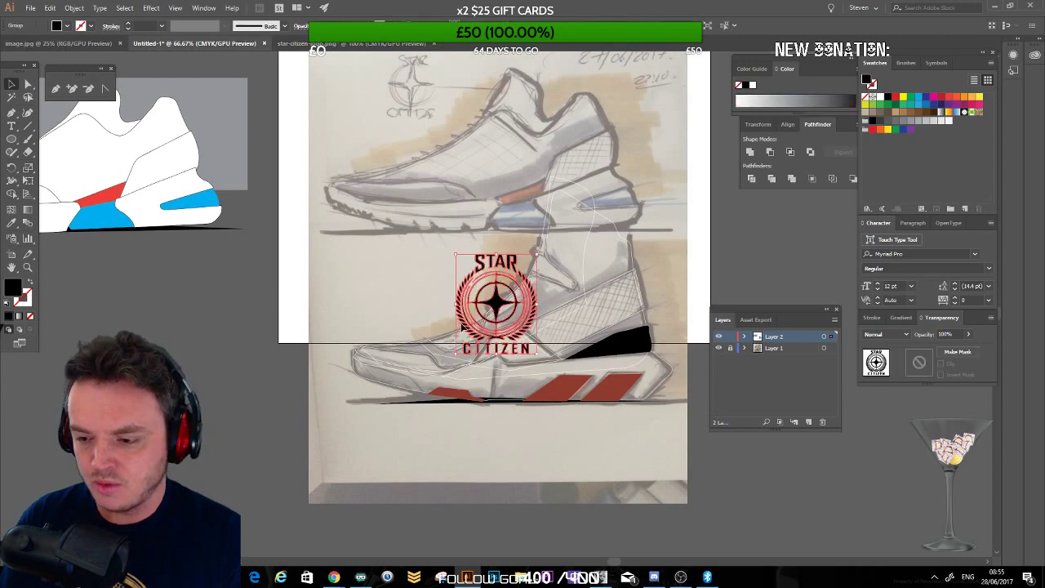
{"action": "left_click_drag", "start_coordinate": [523, 296], "coordinate": [339, 259]}
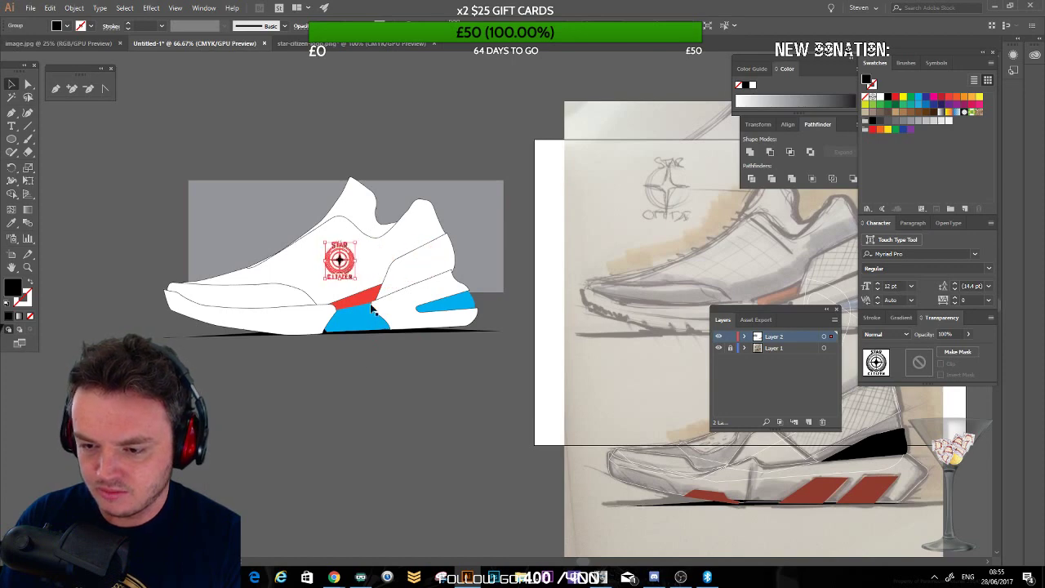
{"action": "left_click", "coordinate": [340, 444]}
{"action": "left_click_drag", "start_coordinate": [471, 454], "coordinate": [152, 325]}
{"action": "left_click_drag", "start_coordinate": [147, 229], "coordinate": [350, 281]}
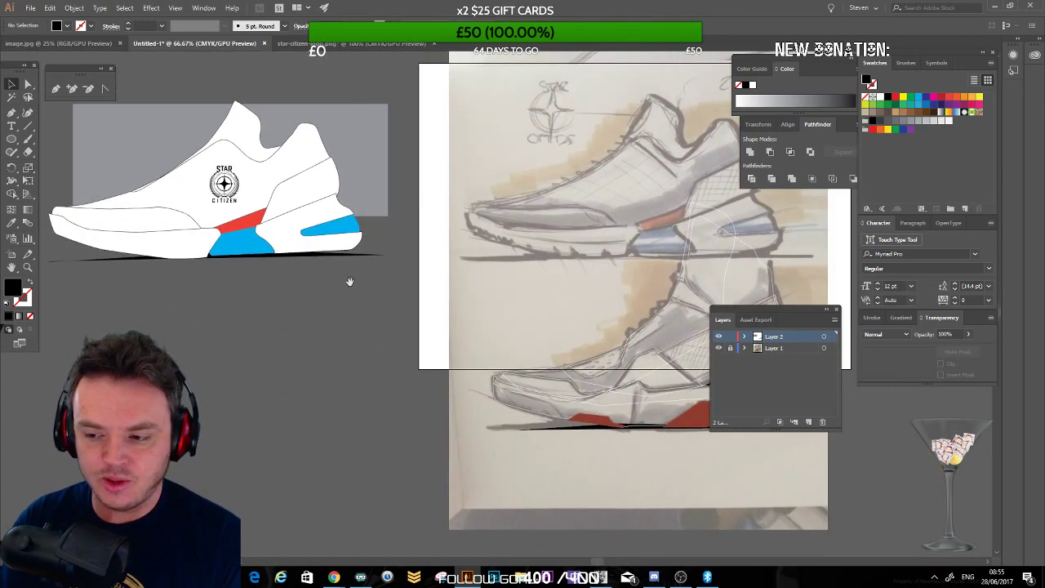
Step: Move the logo from the coloured sneaker onto the upper shaft of the boot sketch
{"action": "left_click", "coordinate": [225, 187]}
{"action": "left_click_drag", "start_coordinate": [338, 378], "coordinate": [185, 307]}
{"action": "left_click_drag", "start_coordinate": [80, 124], "coordinate": [538, 182]}
{"action": "left_click", "coordinate": [223, 356]}
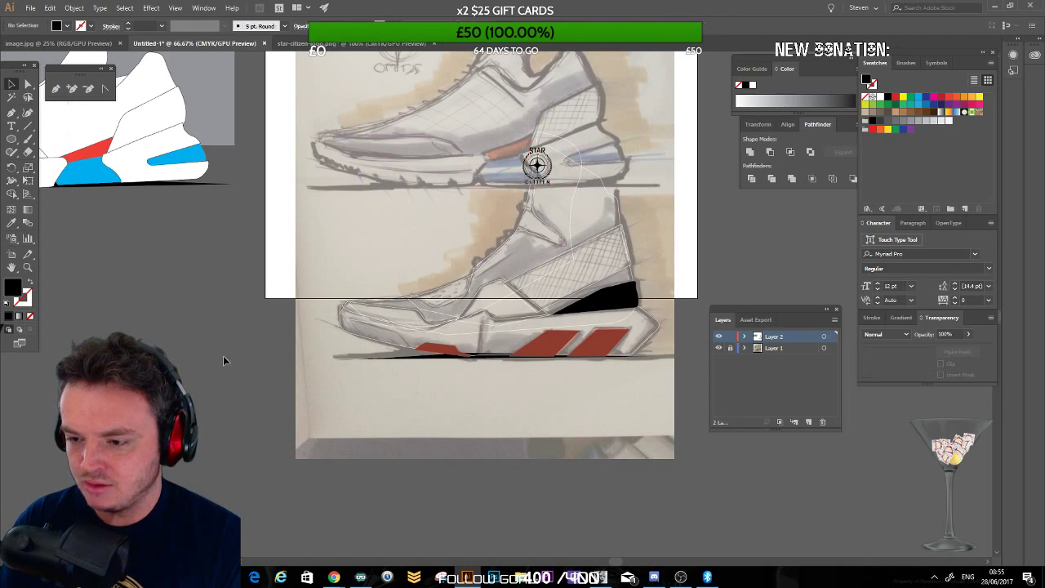
{"action": "left_click_drag", "start_coordinate": [292, 252], "coordinate": [278, 257]}
{"action": "left_click_drag", "start_coordinate": [524, 169], "coordinate": [548, 191]}
{"action": "left_click", "coordinate": [578, 421]}
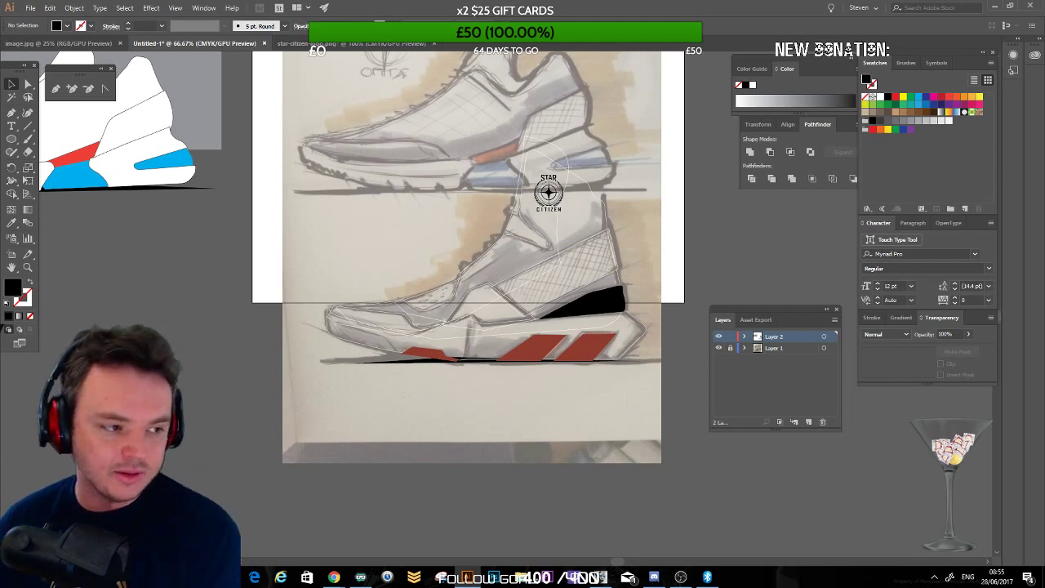
Step: Examine the boot's traced outlines from the heel wedge to the toe and along the sole's lower edge
{"action": "key", "text": "ctrl+plus"}
{"action": "key", "text": "ctrl+plus"}
{"action": "left_click_drag", "start_coordinate": [605, 245], "coordinate": [411, 370]}
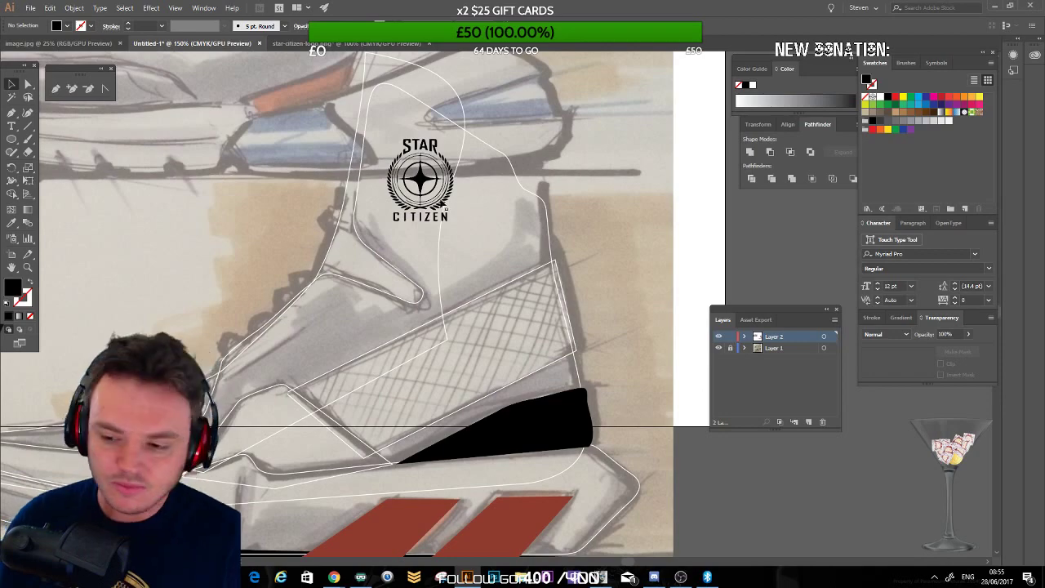
{"action": "left_click_drag", "start_coordinate": [95, 395], "coordinate": [278, 263]}
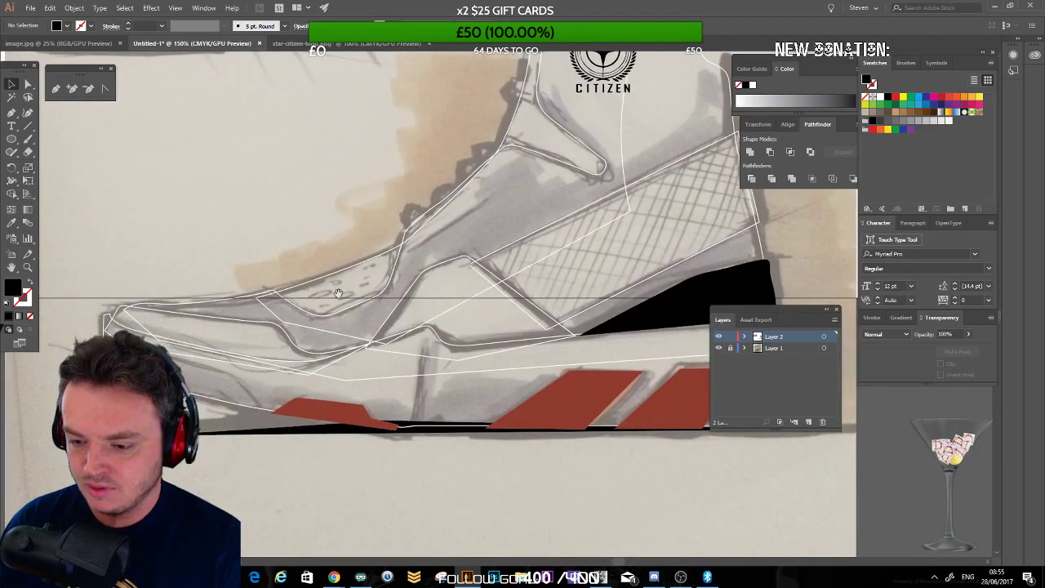
{"action": "left_click_drag", "start_coordinate": [407, 268], "coordinate": [336, 259]}
{"action": "key", "text": "ctrl+minus"}
{"action": "left_click_drag", "start_coordinate": [387, 280], "coordinate": [387, 180]}
{"action": "key", "text": "ctrl+plus"}
{"action": "key", "text": "ctrl+plus"}
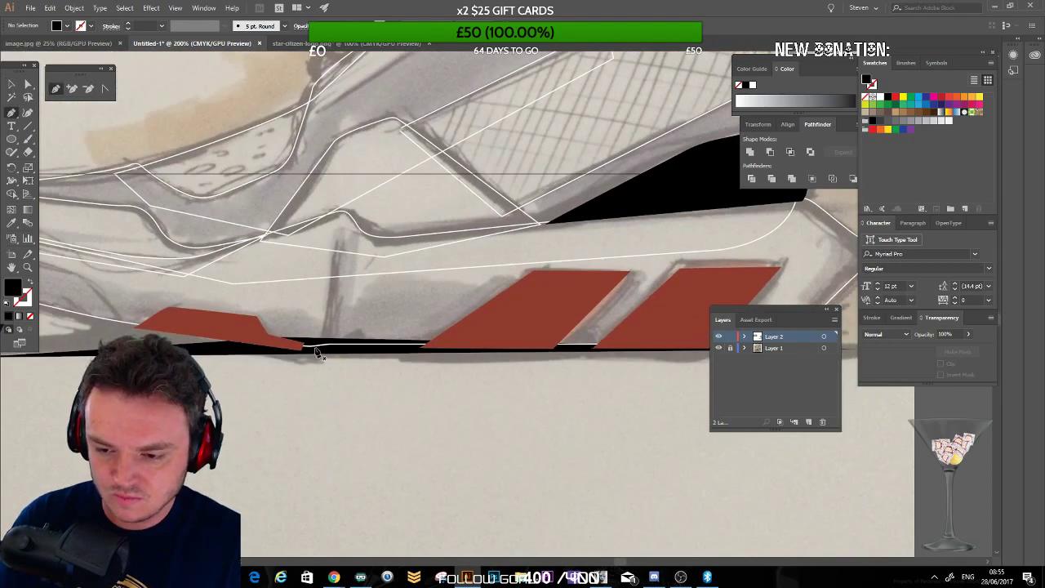
Step: Draw a narrow vertical wedge over the crease in the boot's sole and fill it with mid grey
{"action": "mouse_move", "coordinate": [317, 347]}
{"action": "left_mouse_down"}
{"action": "mouse_move", "coordinate": [341, 251]}
{"action": "mouse_move", "coordinate": [343, 318]}
{"action": "left_mouse_up"}
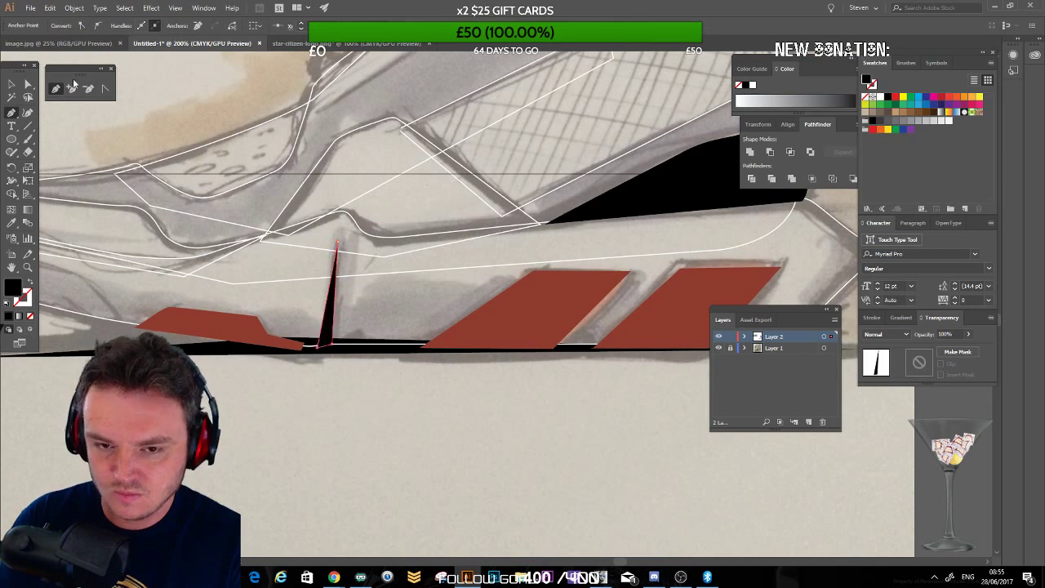
{"action": "left_click", "coordinate": [302, 369]}
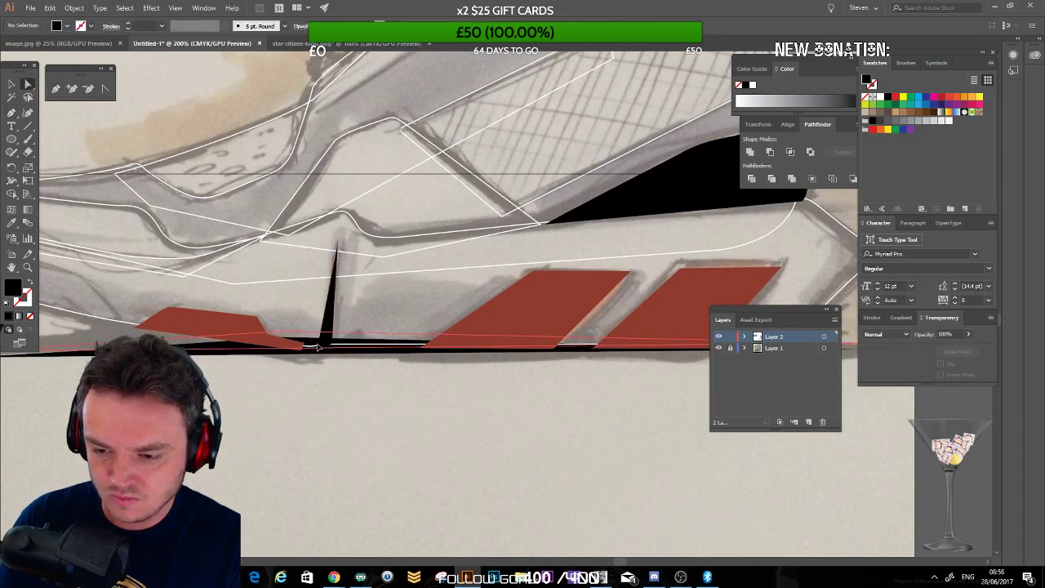
{"action": "left_click", "coordinate": [318, 354]}
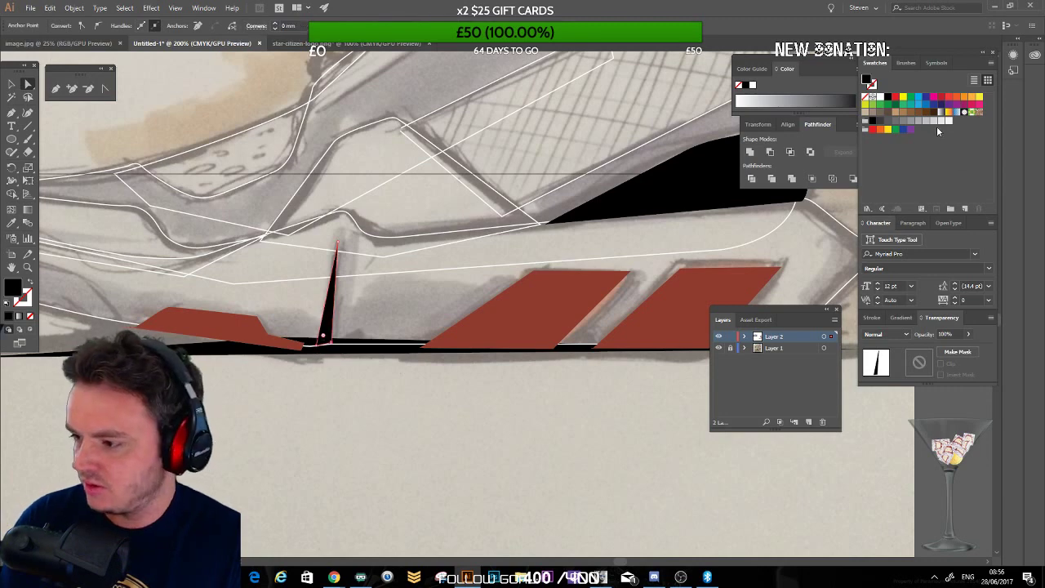
{"action": "left_click", "coordinate": [911, 121]}
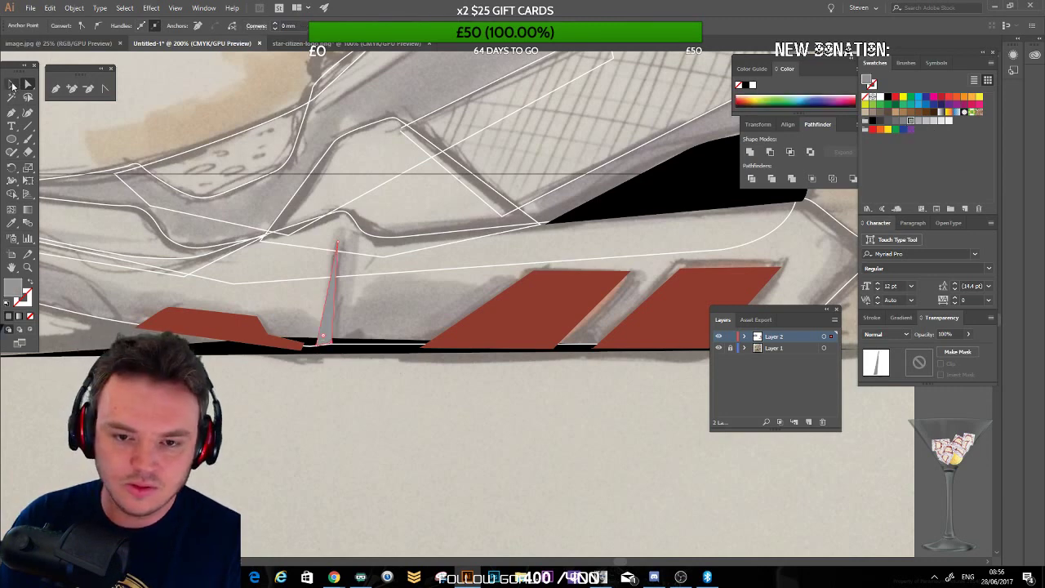
{"action": "left_click", "coordinate": [12, 85]}
Step: Examine the boot tracing beside the coloured sneaker, hiding the sketch layer briefly and restoring it
{"action": "key", "text": "ctrl+minus"}
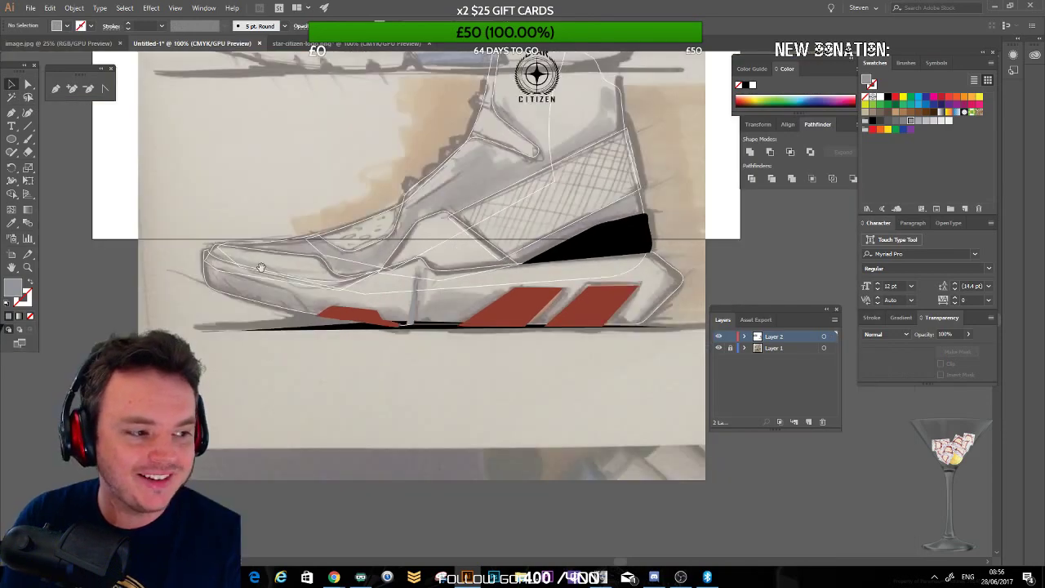
{"action": "left_click_drag", "start_coordinate": [262, 268], "coordinate": [159, 332]}
{"action": "left_click_drag", "start_coordinate": [330, 290], "coordinate": [305, 310]}
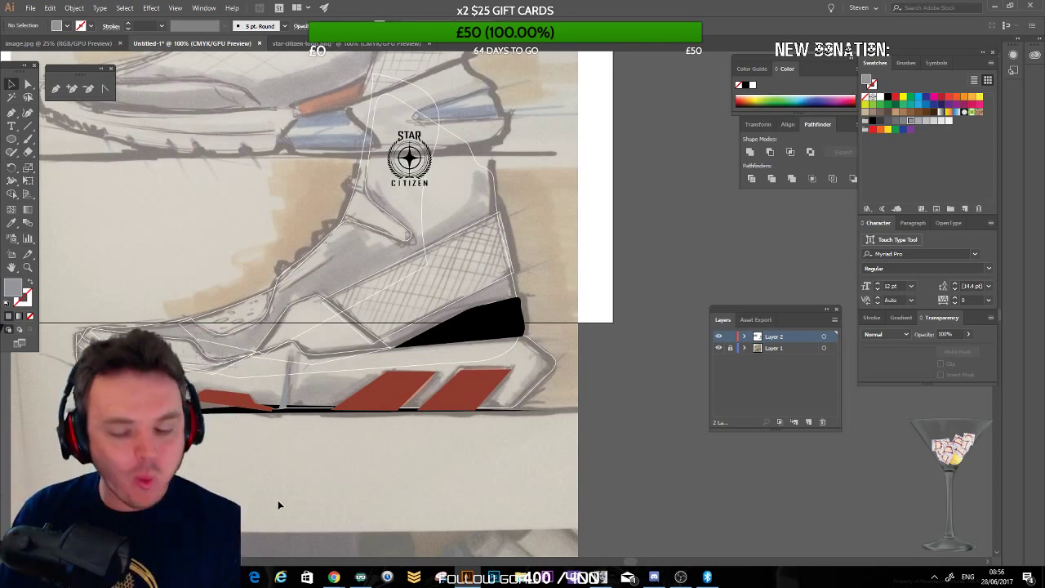
{"action": "left_click_drag", "start_coordinate": [177, 237], "coordinate": [401, 274]}
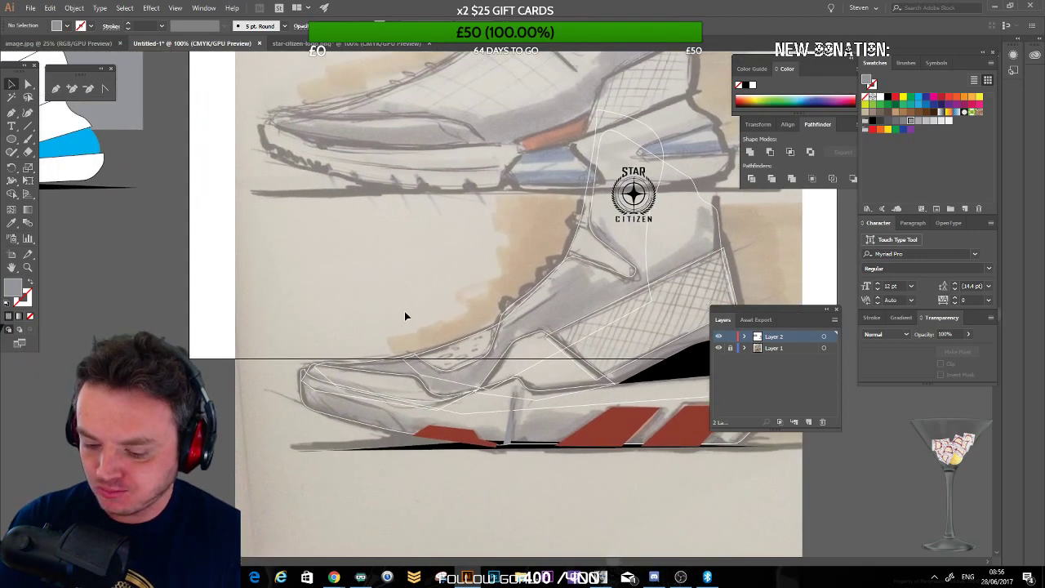
{"action": "key", "text": "ctrl+minus"}
{"action": "left_click_drag", "start_coordinate": [261, 299], "coordinate": [408, 329]}
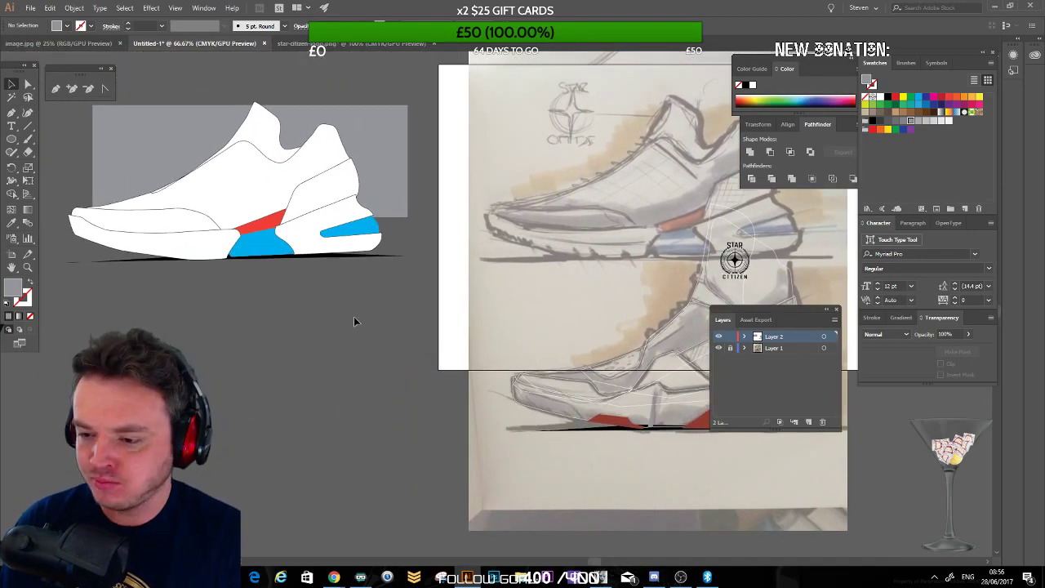
{"action": "scroll", "coordinate": [363, 310], "scroll_direction": "right", "scroll_amount": 2}
{"action": "scroll", "coordinate": [362, 310], "scroll_direction": "up", "scroll_amount": 1}
{"action": "scroll", "coordinate": [408, 340], "scroll_direction": "right", "scroll_amount": 4}
{"action": "scroll", "coordinate": [408, 340], "scroll_direction": "down", "scroll_amount": 2}
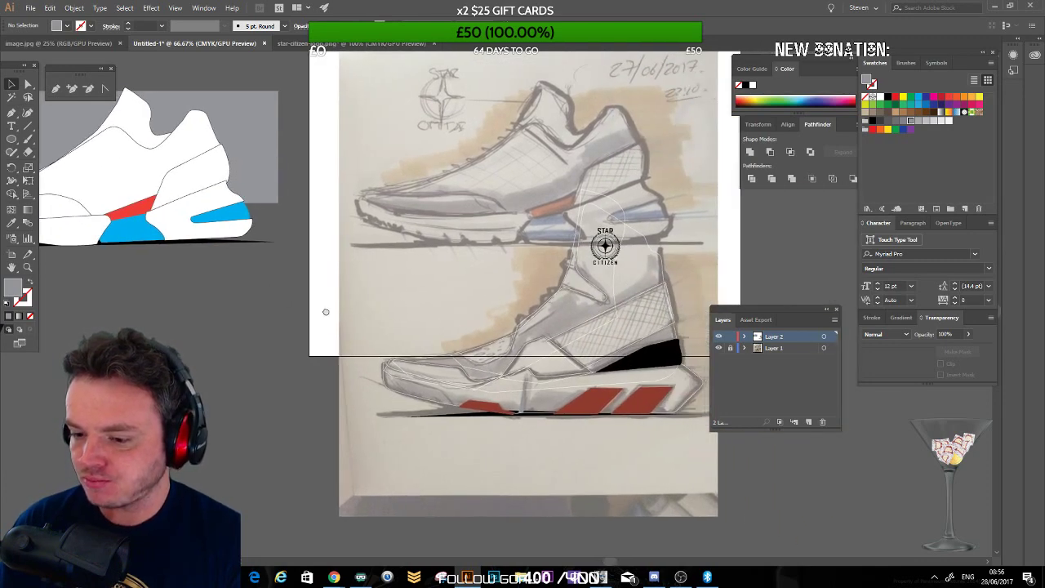
{"action": "left_click", "coordinate": [718, 348]}
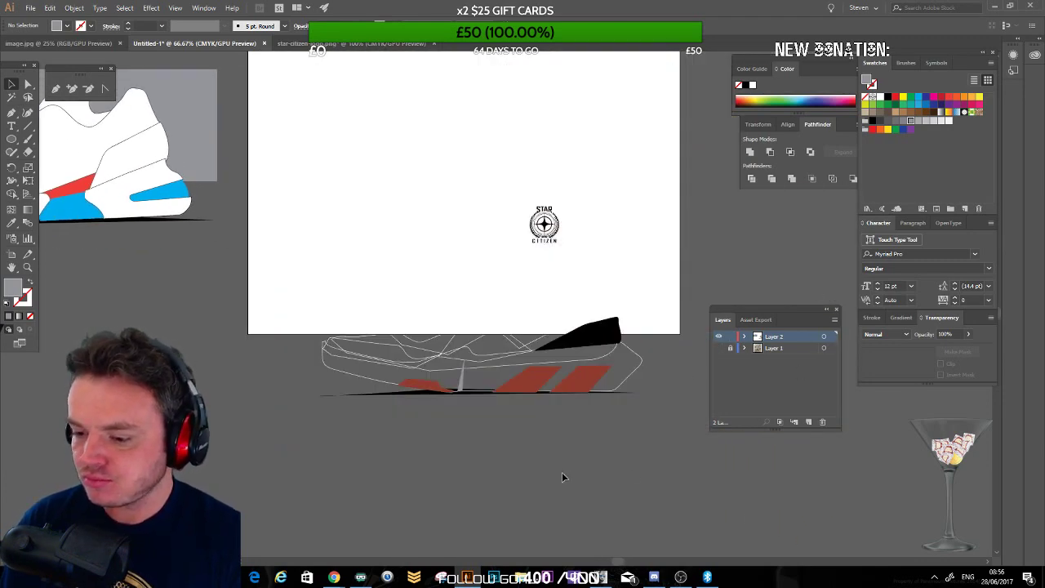
{"action": "key", "text": "ctrl+z"}
Step: Apply the default white fill and black stroke to the boot's sole outline and all of its upper outlines
{"action": "left_click_drag", "start_coordinate": [366, 327], "coordinate": [353, 269]}
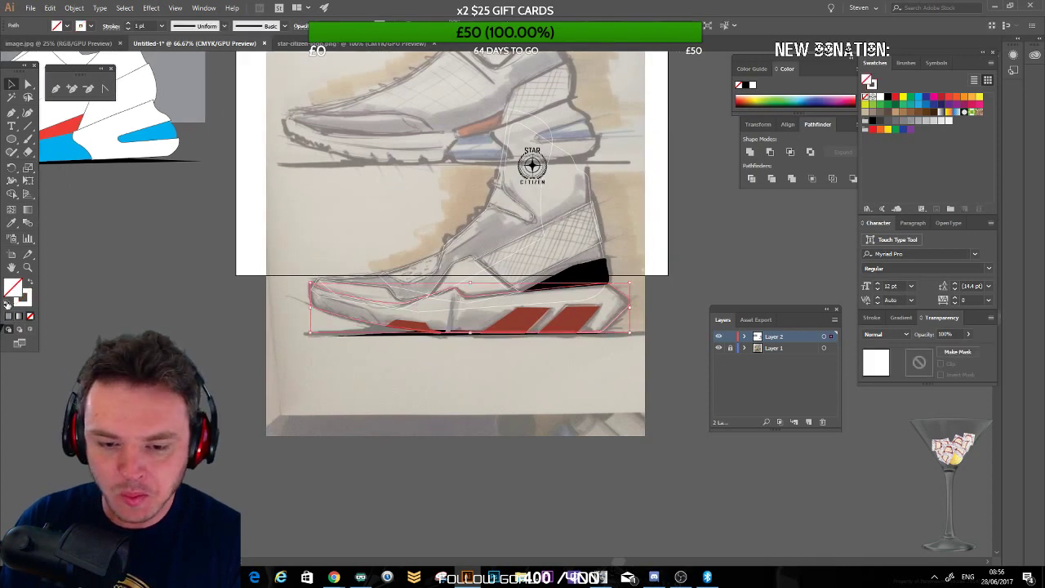
{"action": "key", "text": "d"}
{"action": "left_click_drag", "start_coordinate": [385, 300], "coordinate": [334, 303]}
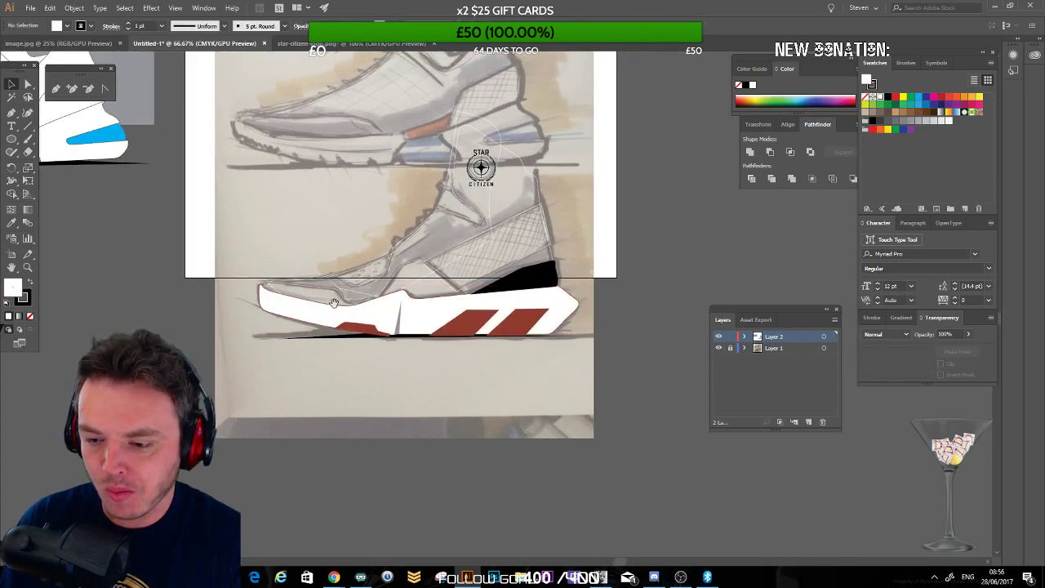
{"action": "left_click", "coordinate": [395, 276]}
{"action": "left_click_drag", "start_coordinate": [331, 178], "coordinate": [484, 263]}
{"action": "left_click", "coordinate": [445, 274]}
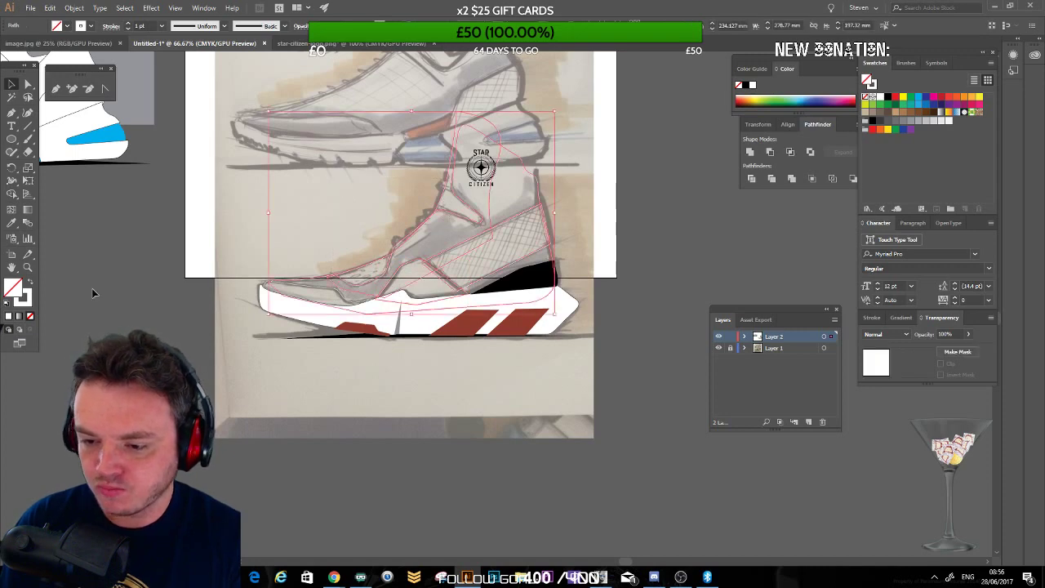
{"action": "key", "text": "d"}
{"action": "left_click_drag", "start_coordinate": [385, 379], "coordinate": [332, 381]}
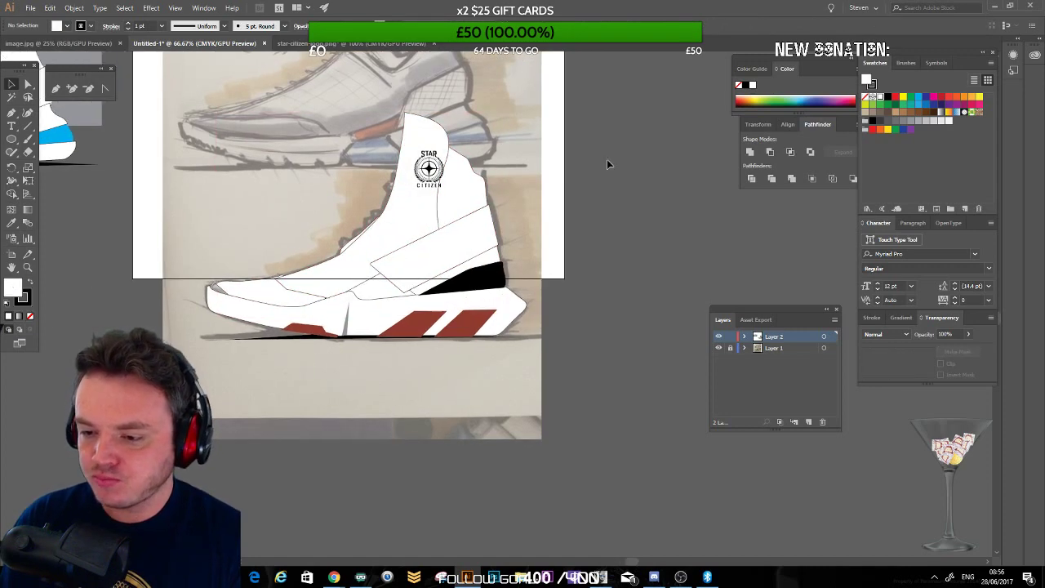
Step: Send the boot's tongue piece to the back and adjust the heel strap's stacking order behind the midfoot panel
{"action": "left_click", "coordinate": [420, 273]}
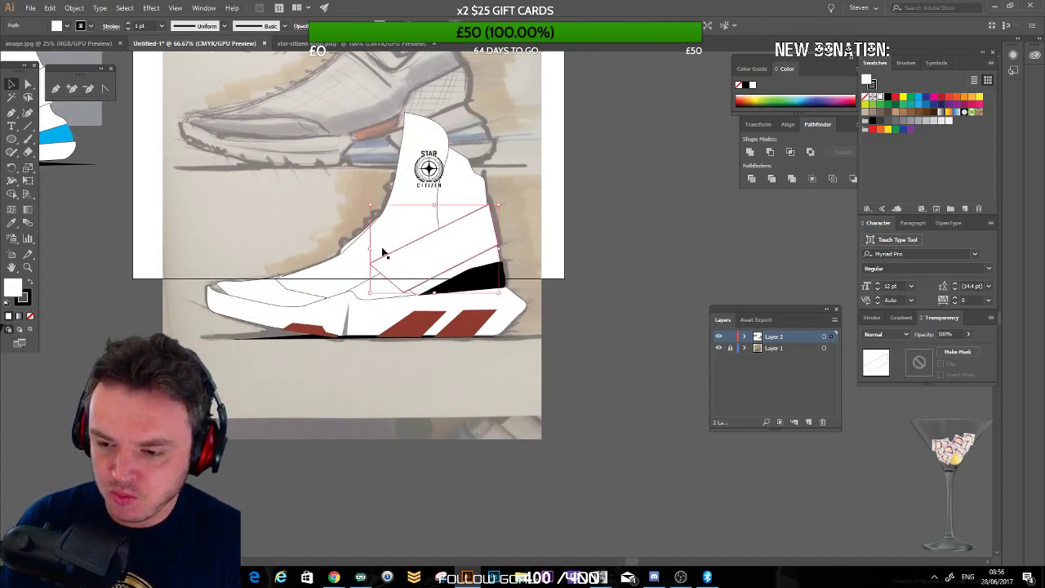
{"action": "left_click", "coordinate": [348, 284]}
{"action": "key", "text": "ctrl+shift+["}
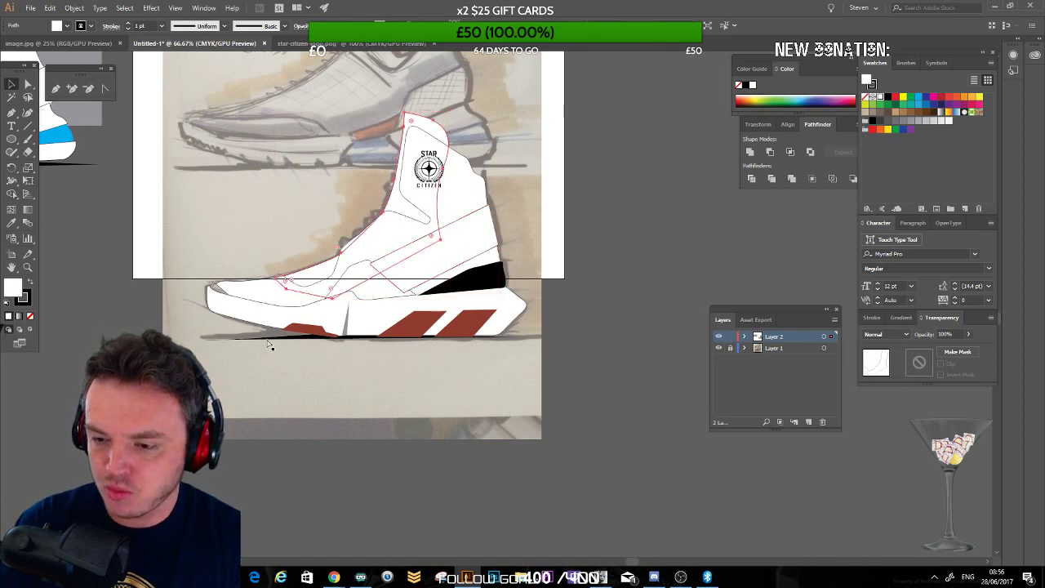
{"action": "left_click", "coordinate": [270, 344]}
{"action": "left_click", "coordinate": [381, 278]}
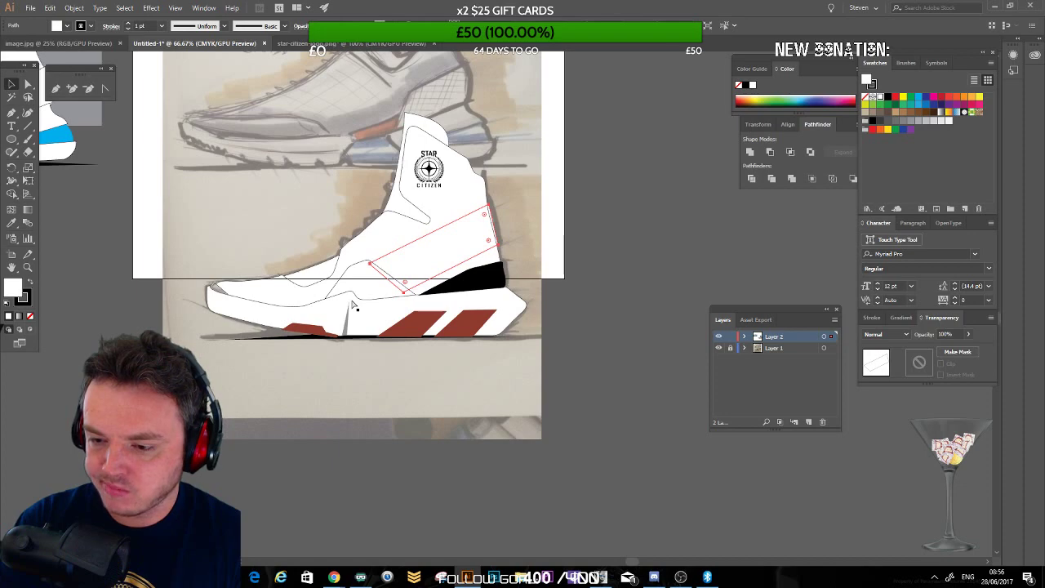
{"action": "left_click", "coordinate": [568, 383]}
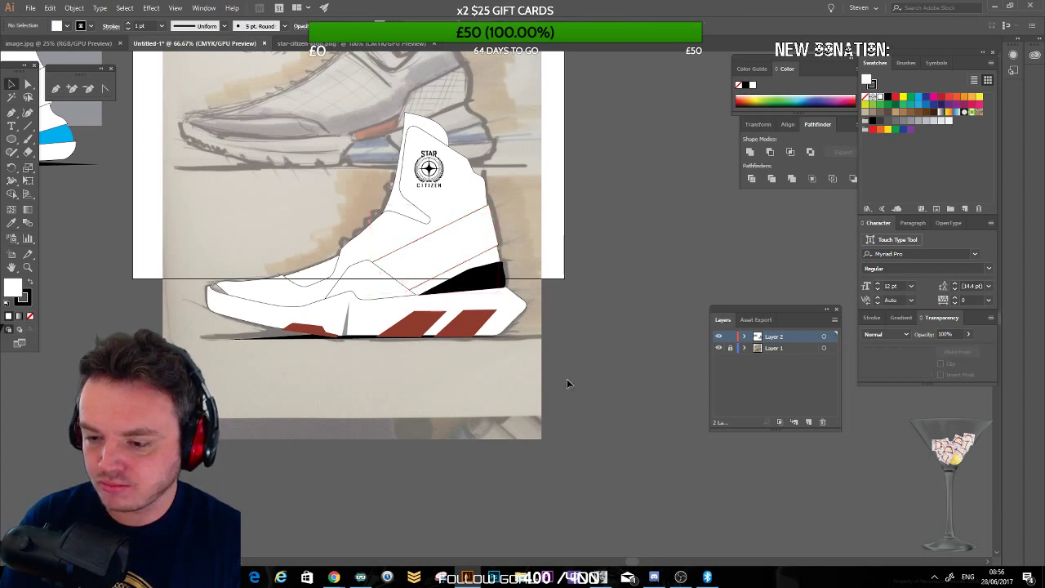
{"action": "left_click", "coordinate": [212, 288]}
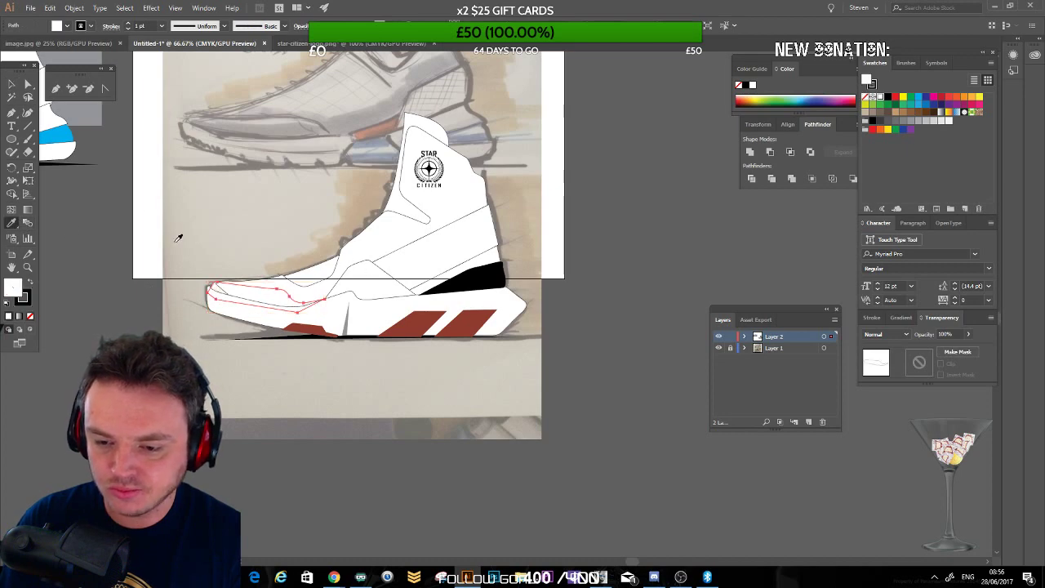
{"action": "key", "text": "v"}
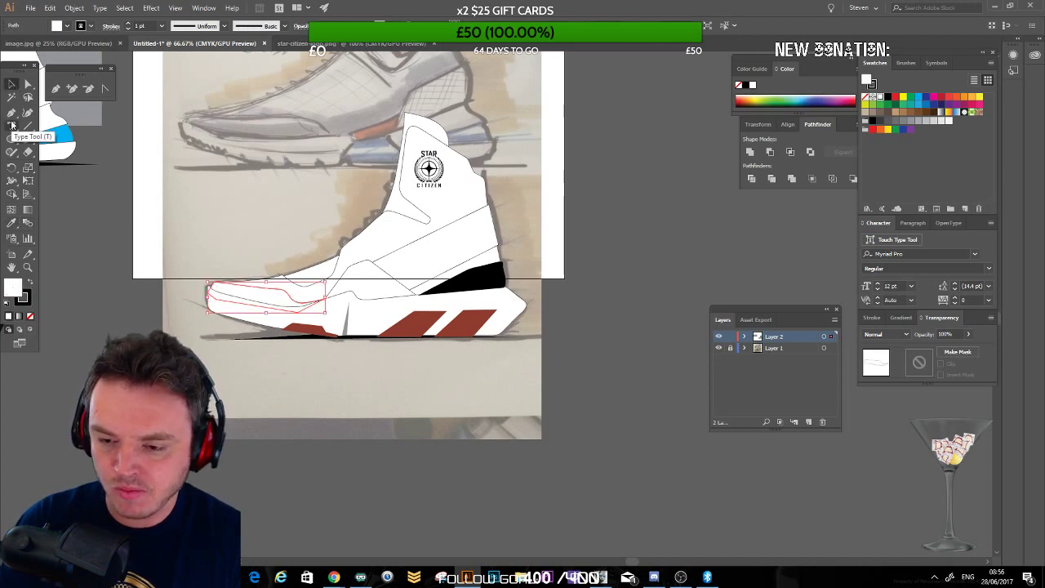
{"action": "left_click", "coordinate": [404, 389]}
{"action": "left_click_drag", "start_coordinate": [403, 389], "coordinate": [379, 379]}
{"action": "mouse_move", "coordinate": [359, 583]}
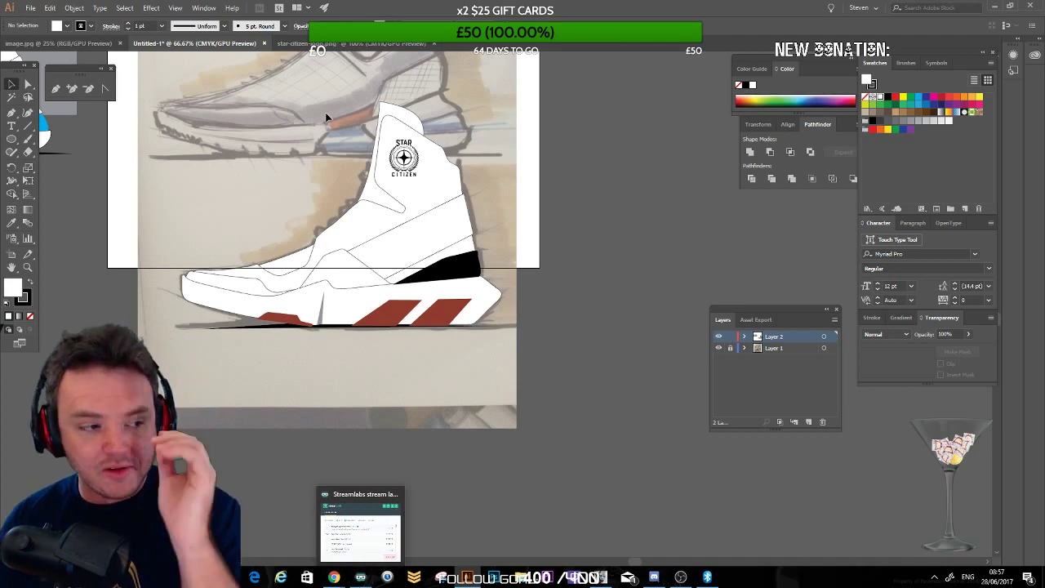
Step: Check the boot's filled shapes up close and hide the sketch on Layer 1
{"action": "key", "text": "ctrl+plus"}
{"action": "key", "text": "ctrl+plus"}
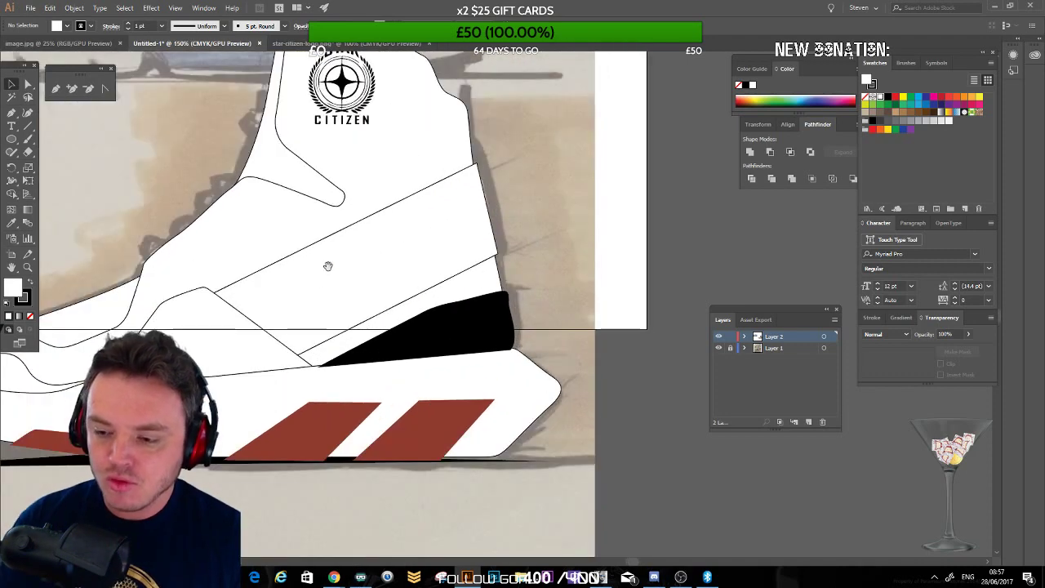
{"action": "left_click_drag", "start_coordinate": [225, 328], "coordinate": [312, 305]}
{"action": "key", "text": "ctrl+minus"}
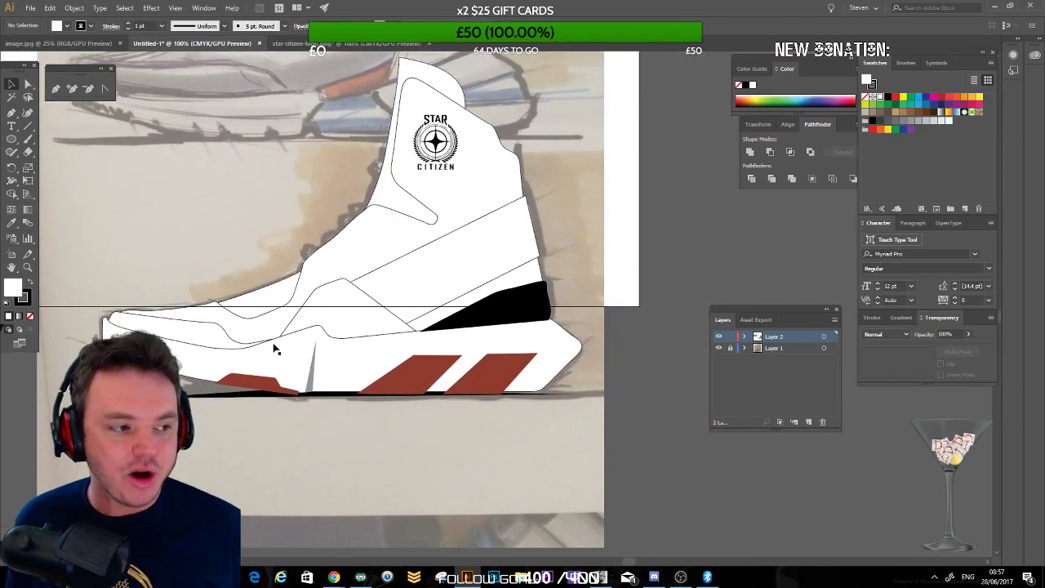
{"action": "left_click", "coordinate": [719, 349]}
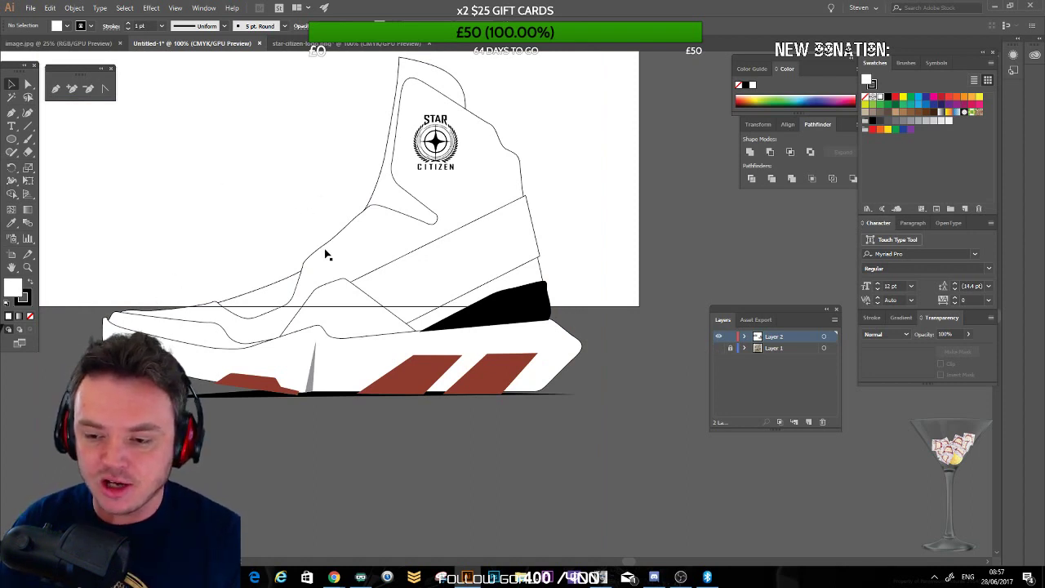
Step: Try several swatch fills on the boot's main upper, including dark brown, teal, light blue and navy
{"action": "left_click", "coordinate": [194, 301]}
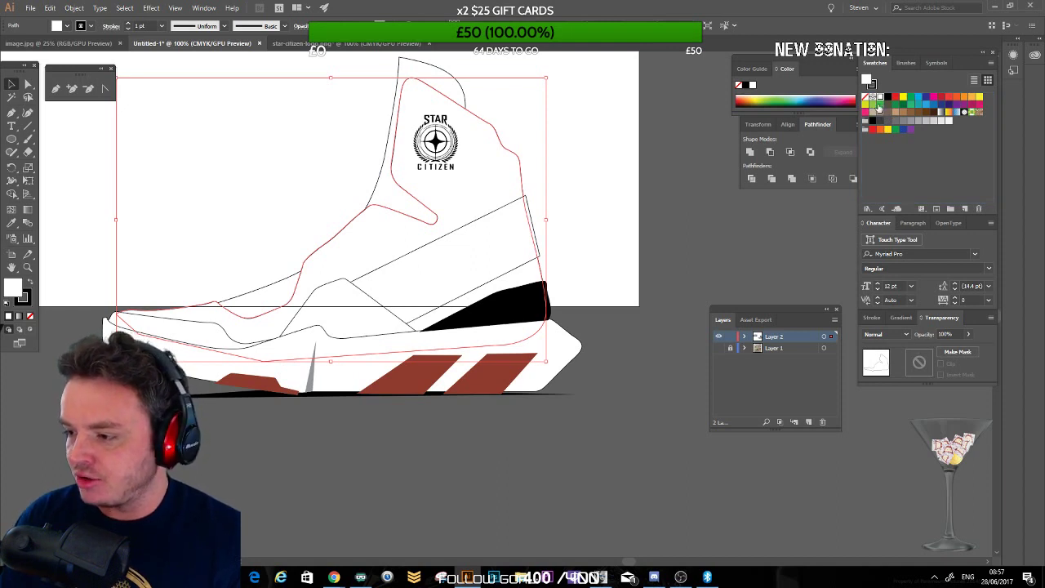
{"action": "left_click", "coordinate": [880, 111]}
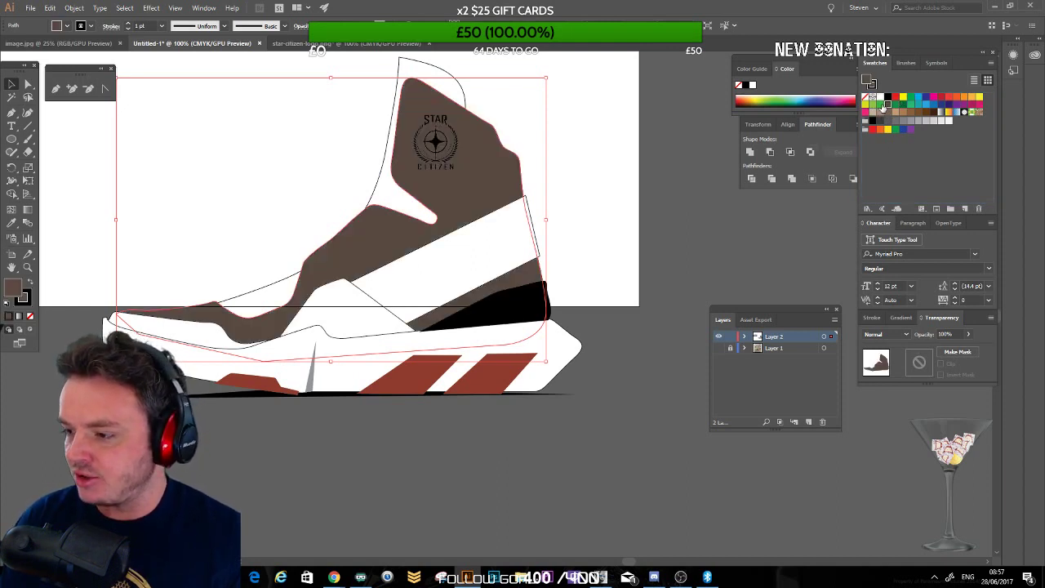
{"action": "left_click", "coordinate": [880, 105]}
{"action": "left_click", "coordinate": [915, 107]}
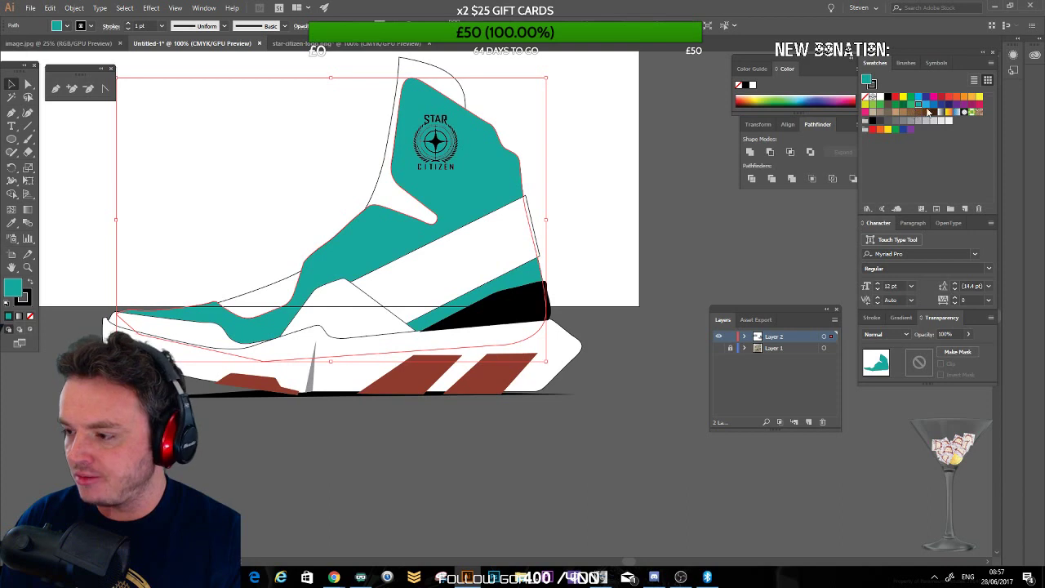
{"action": "left_click", "coordinate": [927, 105]}
{"action": "left_click", "coordinate": [935, 105]}
{"action": "left_click", "coordinate": [949, 105]}
Step: Try filling the boot's heel strap with red and its sole with yellow
{"action": "left_click", "coordinate": [525, 249]}
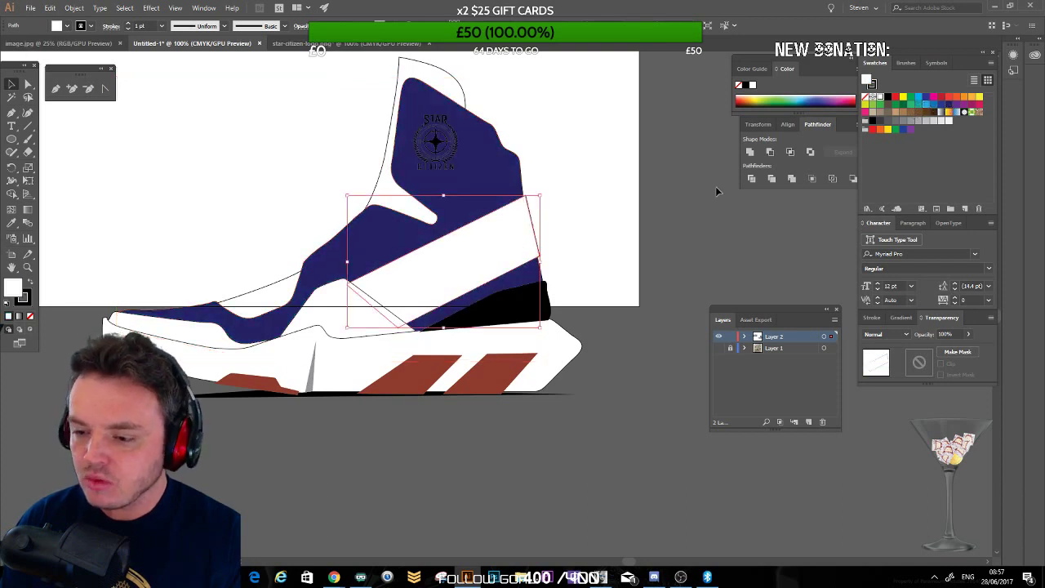
{"action": "left_click", "coordinate": [891, 98]}
{"action": "left_click", "coordinate": [339, 309]}
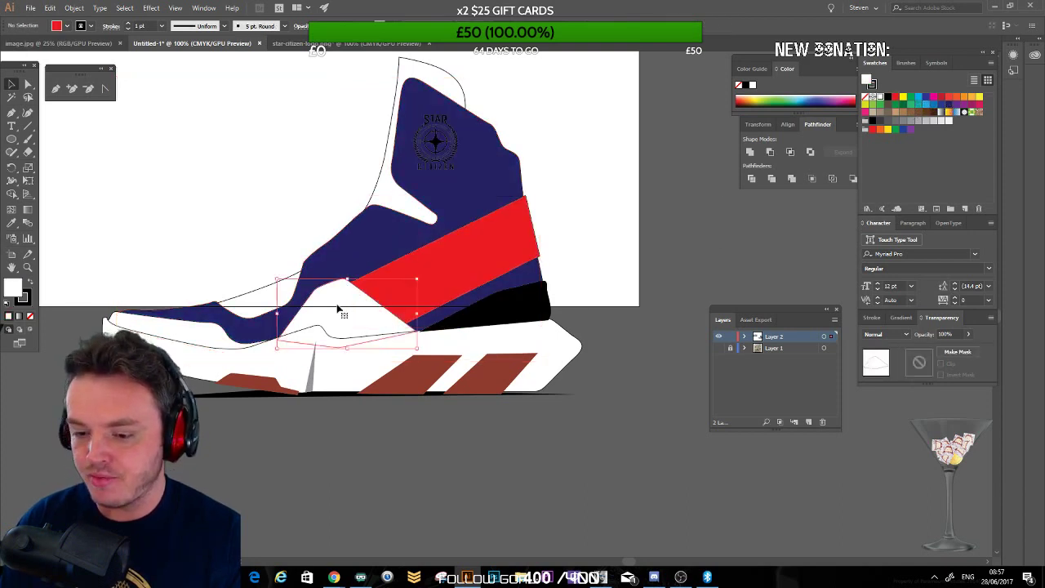
{"action": "left_click", "coordinate": [351, 364]}
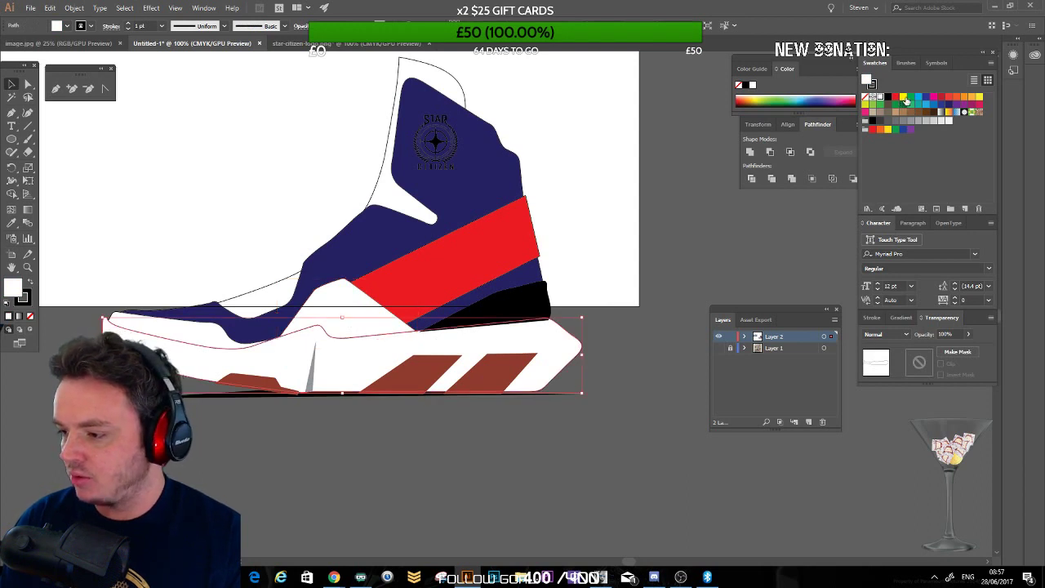
{"action": "left_click", "coordinate": [904, 97]}
{"action": "left_click", "coordinate": [657, 272]}
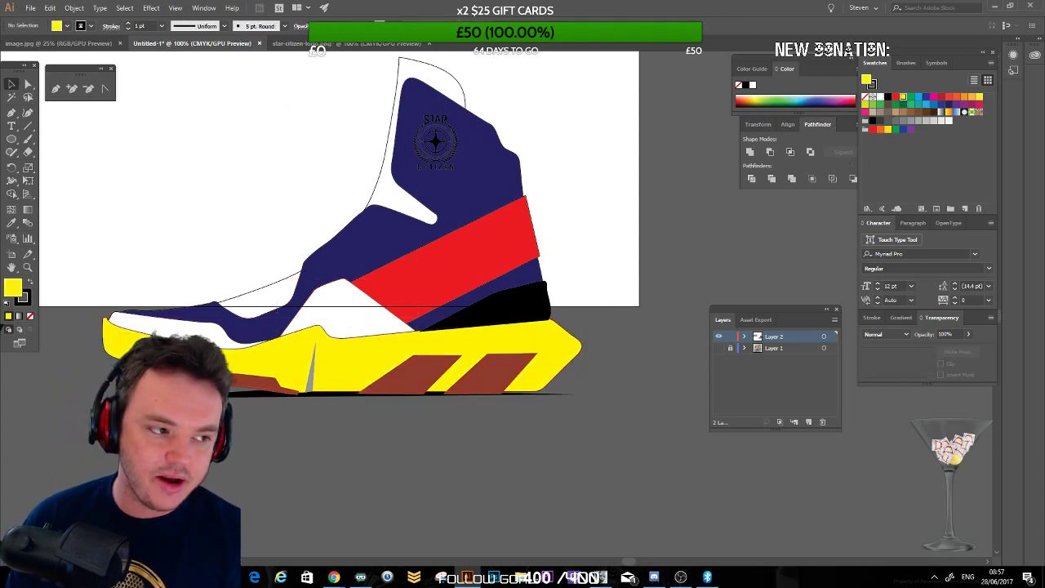
{"action": "key", "text": "ctrl+minus"}
{"action": "left_click_drag", "start_coordinate": [308, 192], "coordinate": [291, 259]}
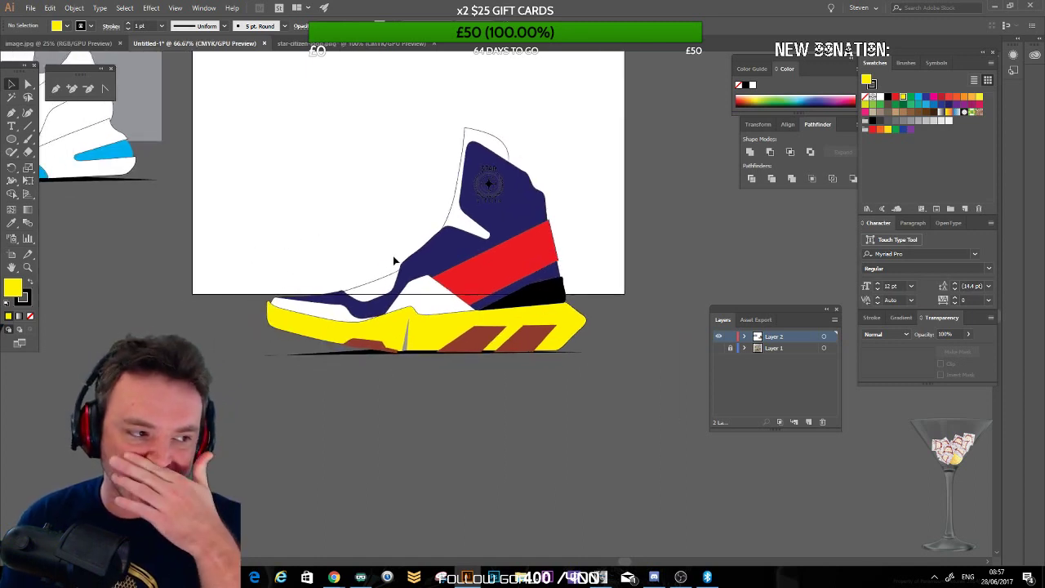
Step: Undo the trial colour fills on the boot's sole, heel strap and main upper, and deselect the artwork
{"action": "key", "text": "ctrl+z"}
{"action": "key", "text": "ctrl+z"}
{"action": "key", "text": "ctrl+z"}
{"action": "key", "text": "ctrl+z"}
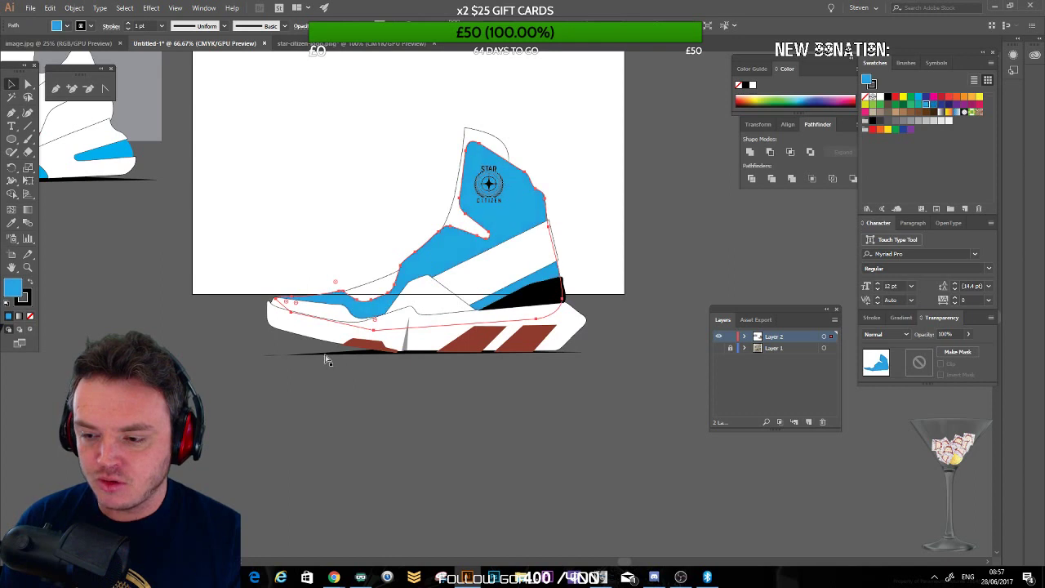
{"action": "key", "text": "ctrl+z"}
{"action": "key", "text": "ctrl+z"}
{"action": "key", "text": "ctrl+z"}
{"action": "key", "text": "ctrl+z"}
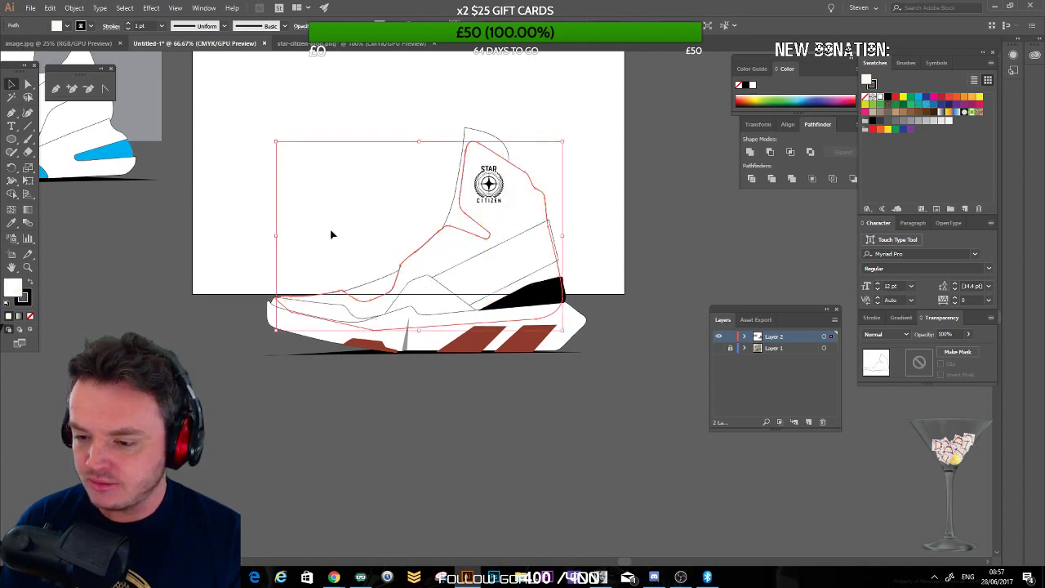
{"action": "left_click", "coordinate": [332, 234]}
{"action": "left_click_drag", "start_coordinate": [289, 290], "coordinate": [289, 269]}
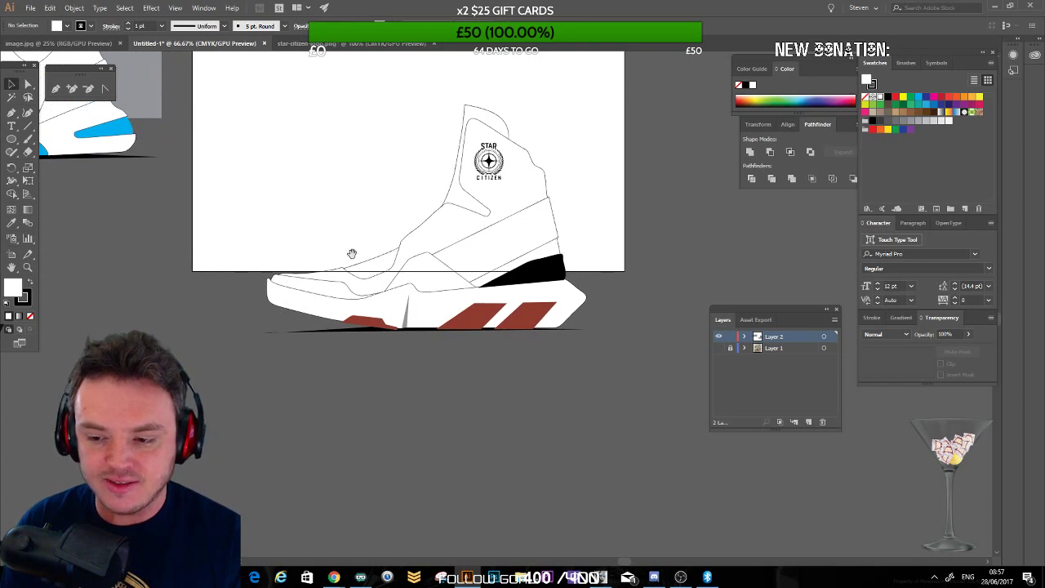
Step: Move the Star Citizen logo from the boot's ankle down to its heel strap, trying a slight rotation and undoing it
{"action": "left_click_drag", "start_coordinate": [207, 201], "coordinate": [327, 226]}
{"action": "left_click_drag", "start_coordinate": [412, 225], "coordinate": [319, 223]}
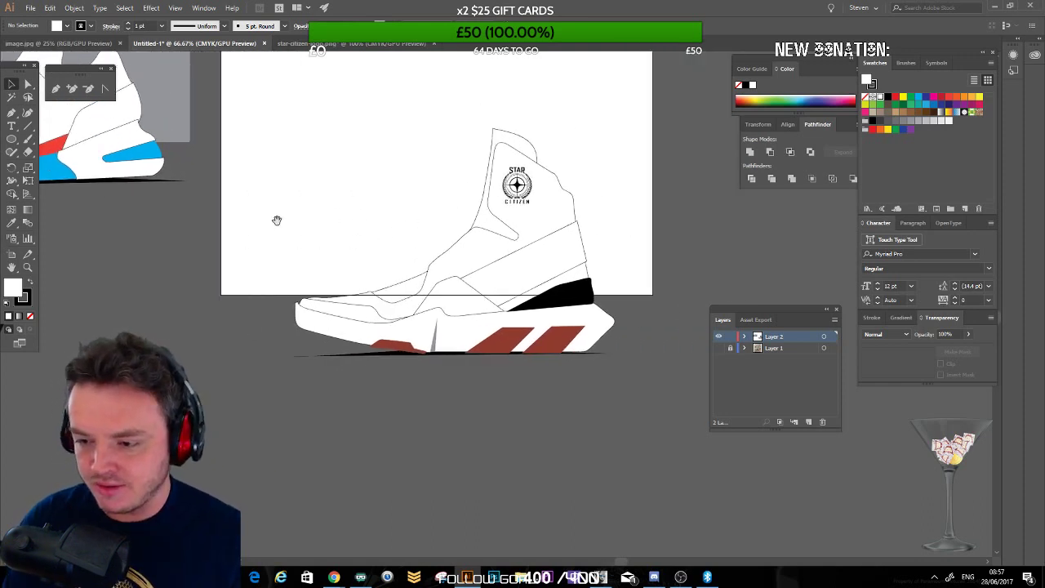
{"action": "left_click_drag", "start_coordinate": [277, 220], "coordinate": [263, 263]}
{"action": "mouse_move", "coordinate": [500, 233]}
{"action": "left_mouse_down"}
{"action": "mouse_move", "coordinate": [573, 278]}
{"action": "mouse_move", "coordinate": [567, 287]}
{"action": "left_mouse_up"}
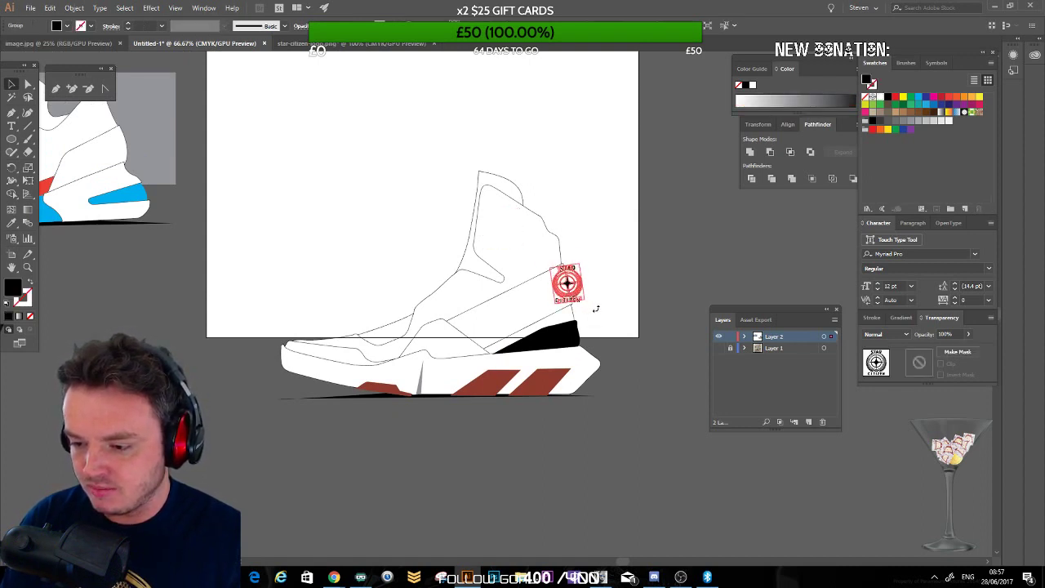
{"action": "left_click", "coordinate": [640, 279]}
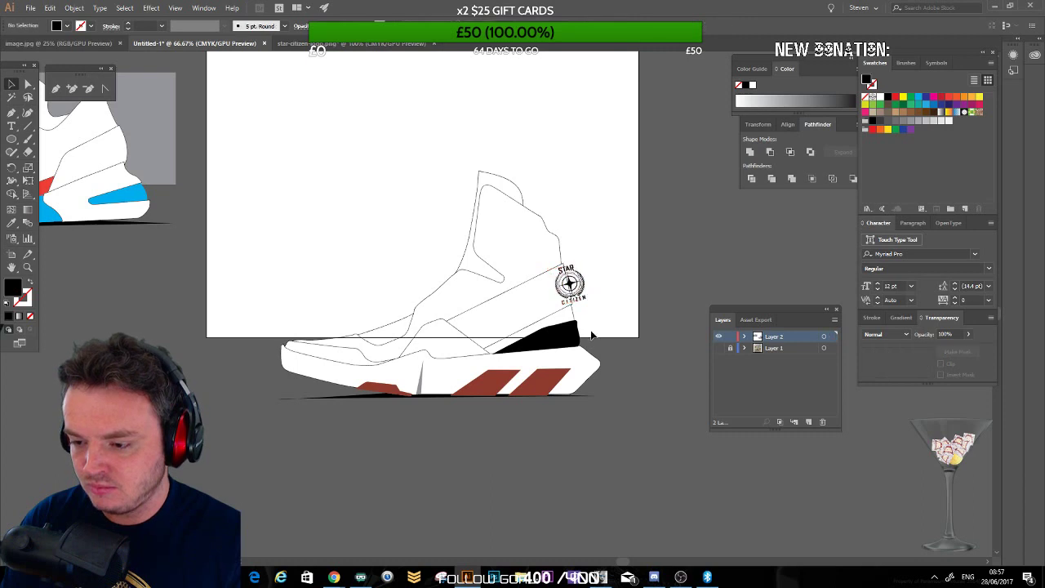
{"action": "key", "text": "ctrl+z"}
Step: Place a copy of the boot's Star Citizen logo on the empty canvas beside the heel and deselect it
{"action": "left_click", "coordinate": [628, 240]}
{"action": "left_click_drag", "start_coordinate": [626, 256], "coordinate": [497, 231]}
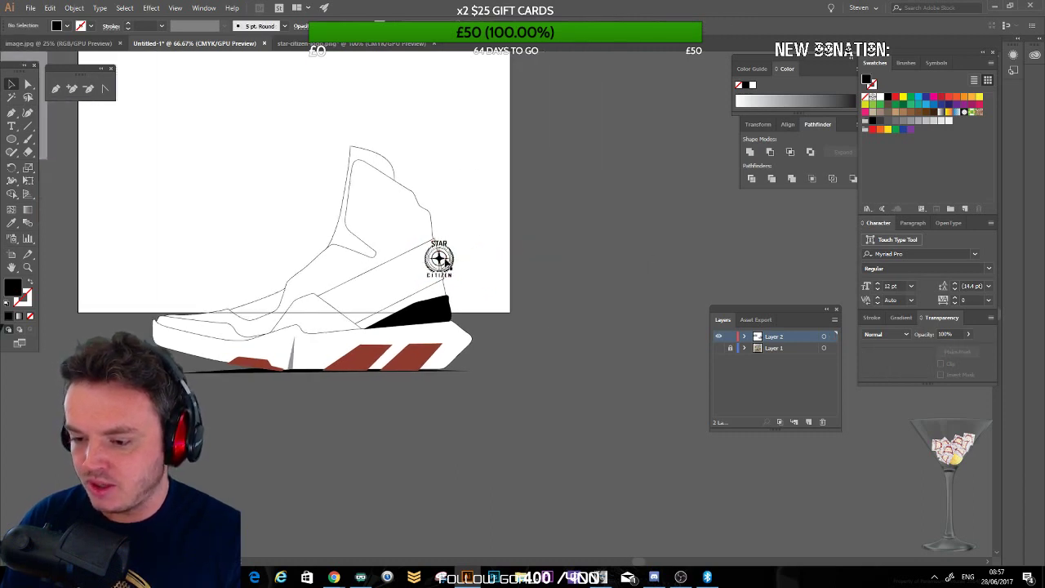
{"action": "left_click_drag", "start_coordinate": [444, 261], "coordinate": [580, 370]}
{"action": "left_click", "coordinate": [627, 261]}
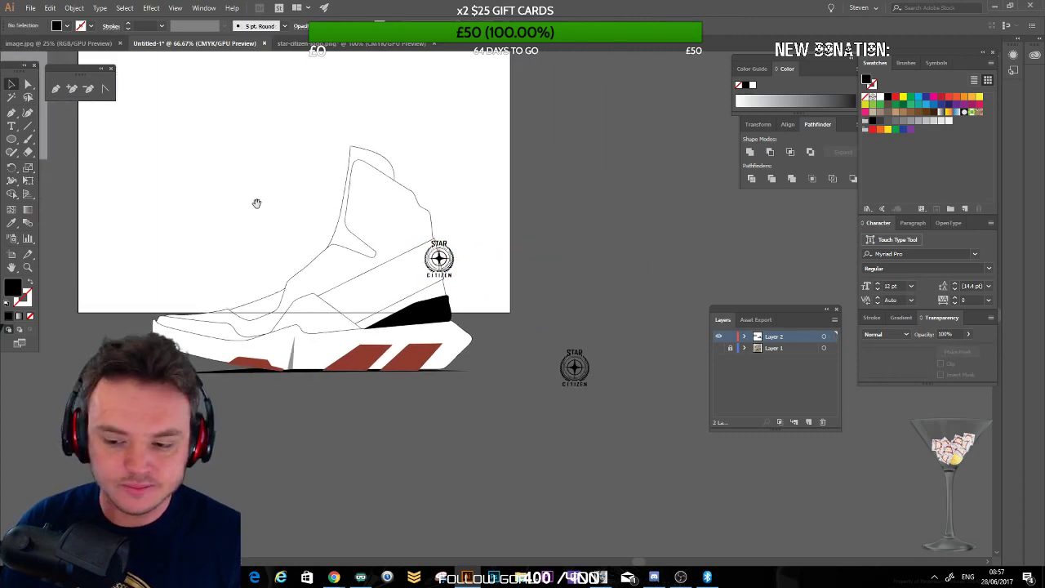
Step: Enlarge the Star Citizen logo on the sneaker's side by about 40 percent and shift it slightly upward
{"action": "left_click_drag", "start_coordinate": [256, 203], "coordinate": [466, 224]}
{"action": "left_click_drag", "start_coordinate": [385, 296], "coordinate": [356, 321]}
{"action": "left_click", "coordinate": [342, 284]}
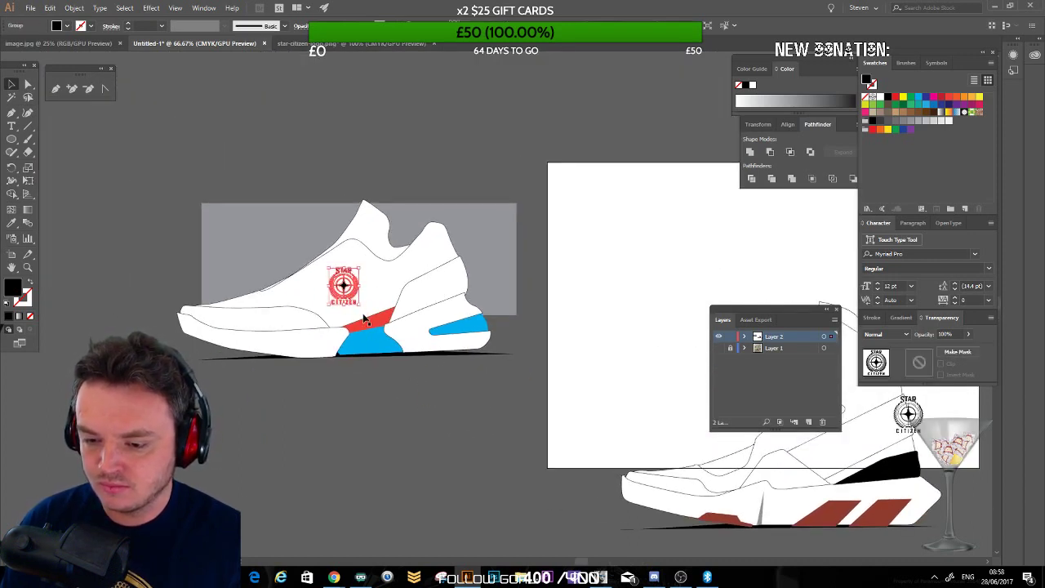
{"action": "left_click", "coordinate": [353, 423]}
{"action": "key", "text": "ctrl+plus"}
{"action": "key", "text": "ctrl+plus"}
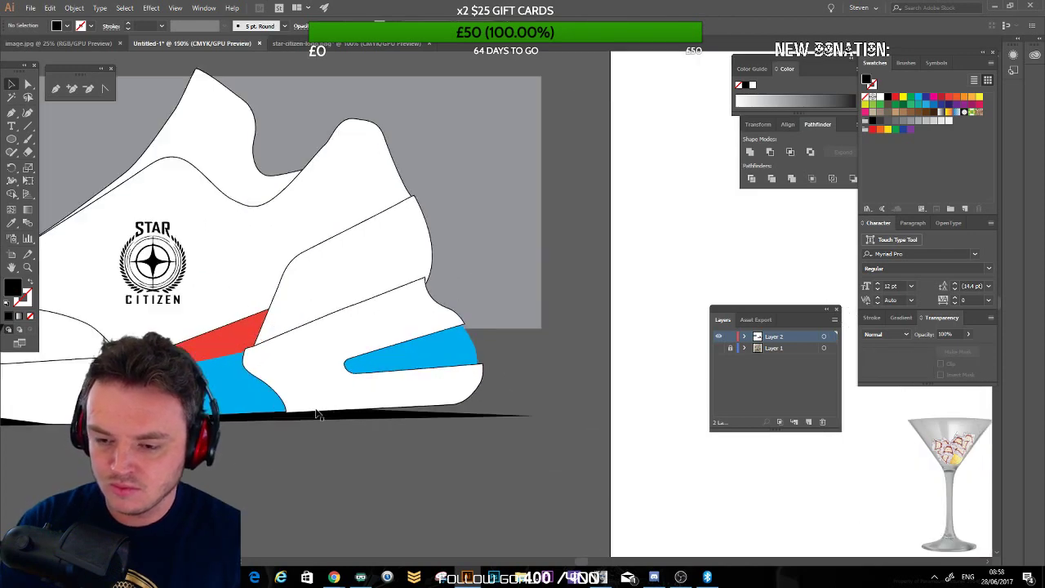
{"action": "left_click_drag", "start_coordinate": [104, 300], "coordinate": [277, 255]}
{"action": "key", "text": "ctrl+plus"}
{"action": "key", "text": "ctrl+plus"}
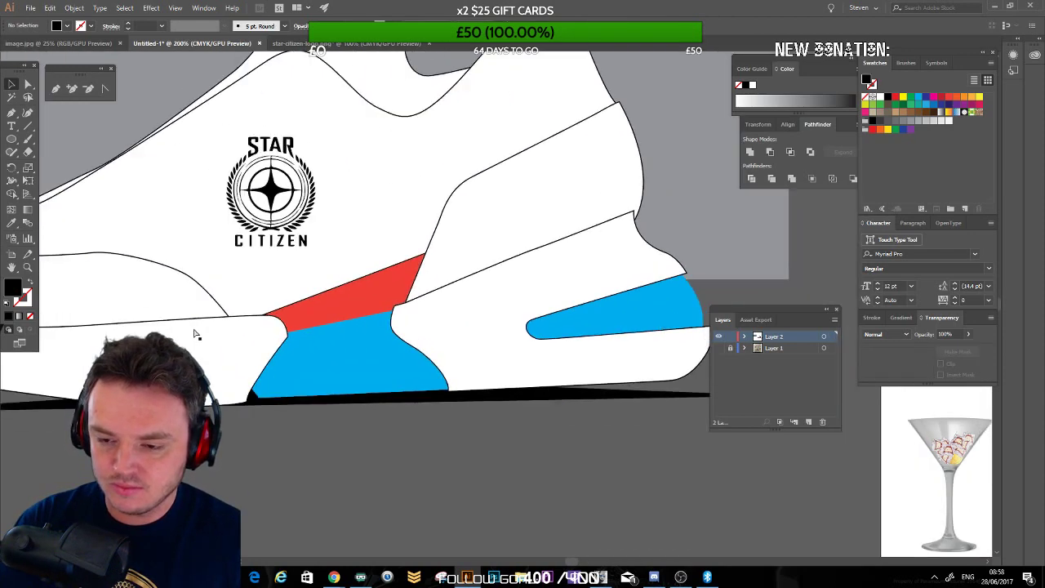
{"action": "left_click_drag", "start_coordinate": [202, 219], "coordinate": [411, 326]}
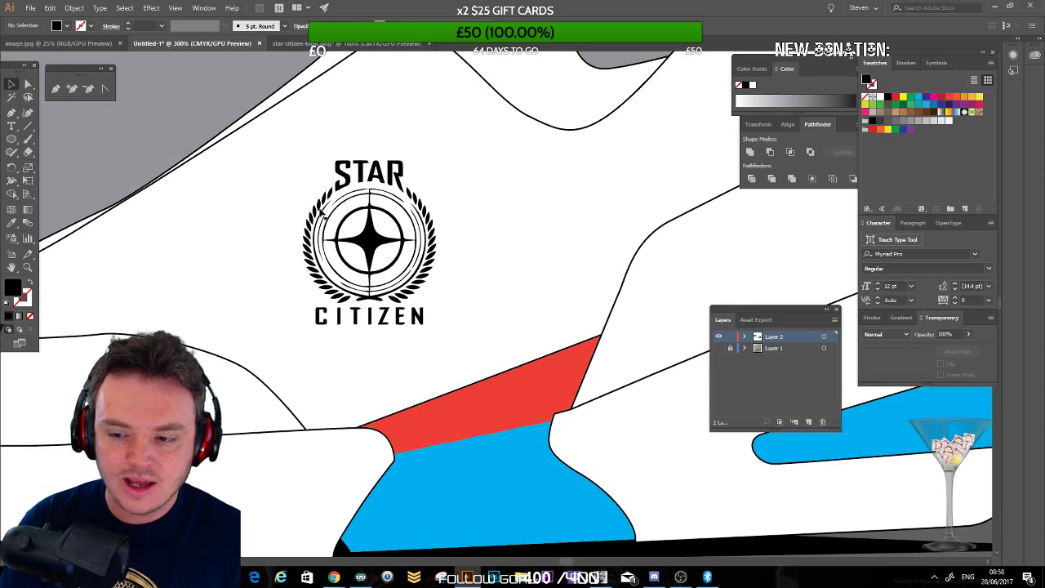
{"action": "left_click", "coordinate": [378, 249]}
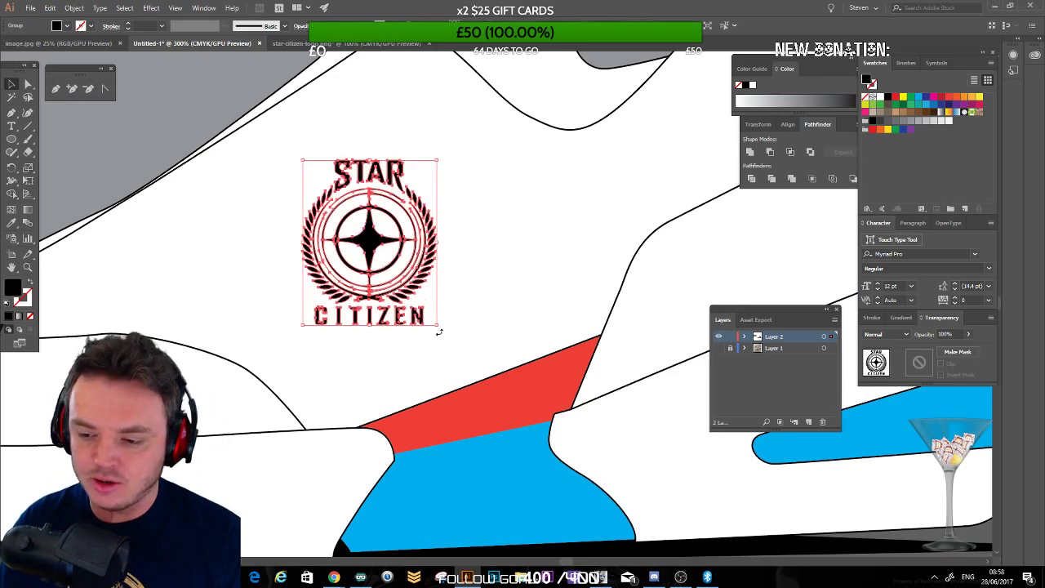
{"action": "left_click_drag", "start_coordinate": [435, 326], "coordinate": [494, 395]}
{"action": "left_click_drag", "start_coordinate": [476, 355], "coordinate": [463, 311]}
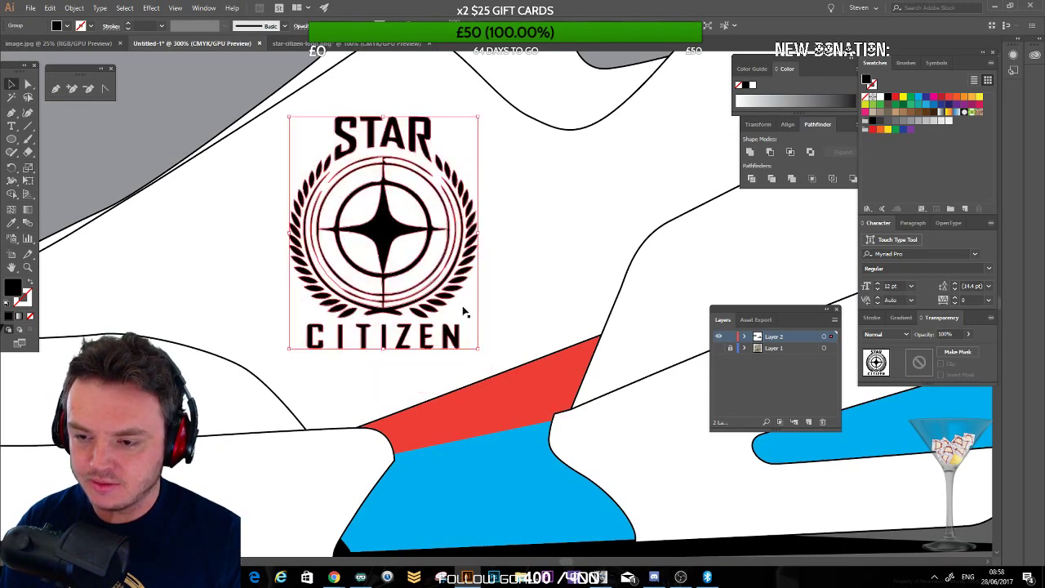
{"action": "left_click", "coordinate": [187, 149]}
Step: Draw an open grey-filled pen path with a rounded upper corner and straight lower edge across the sneaker's front, beside the logo
{"action": "key", "text": "ctrl+minus"}
{"action": "key", "text": "ctrl+minus"}
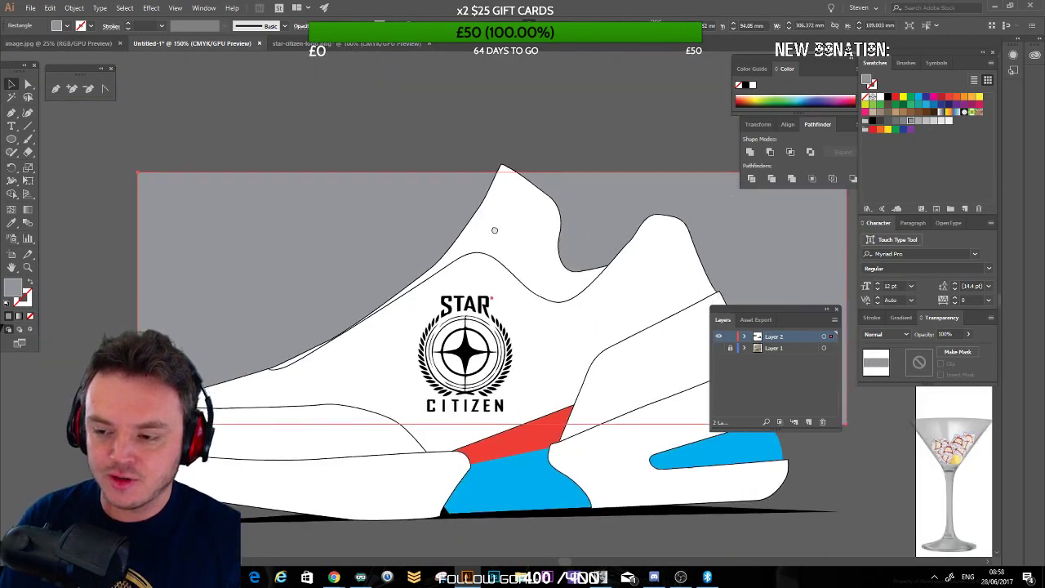
{"action": "left_click", "coordinate": [53, 88]}
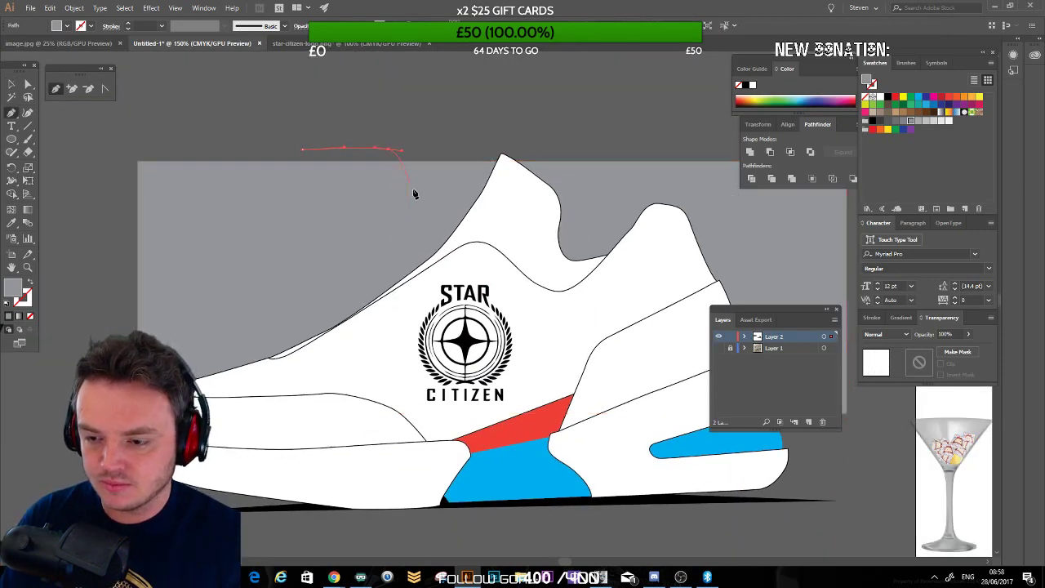
{"action": "left_click_drag", "start_coordinate": [415, 211], "coordinate": [402, 261]}
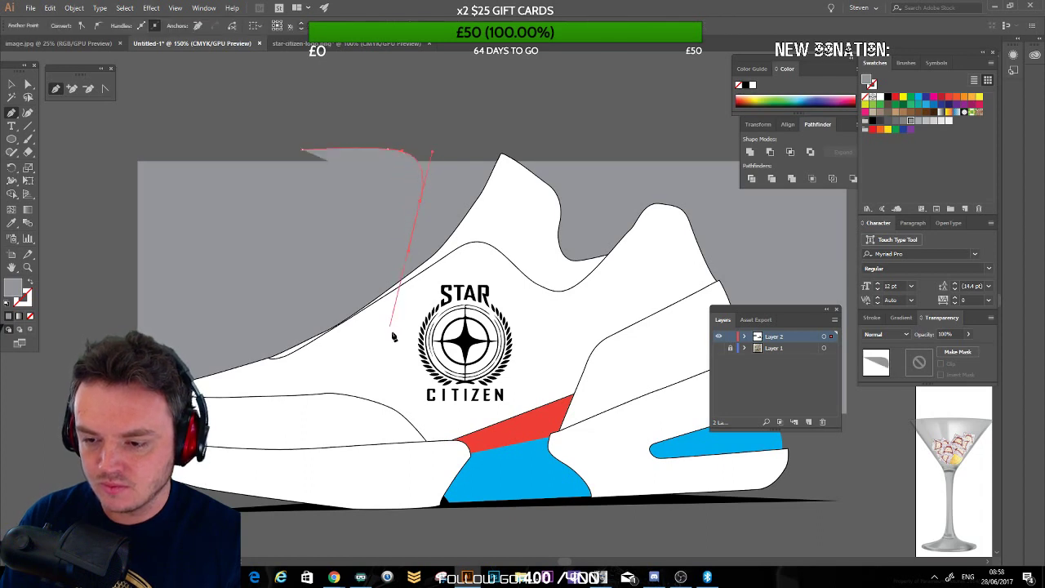
{"action": "left_click", "coordinate": [317, 355]}
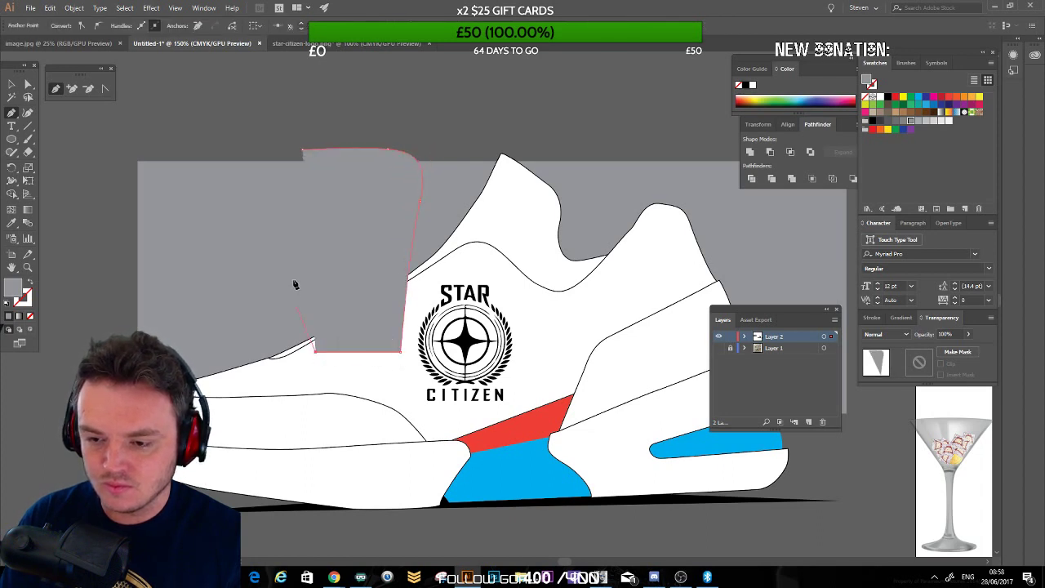
Step: After undoing and restoring the grey path's last points, cut its upper and lower edges with Scissors and delete the outer end pieces
{"action": "key", "text": "ctrl+z"}
{"action": "key", "text": "ctrl+z"}
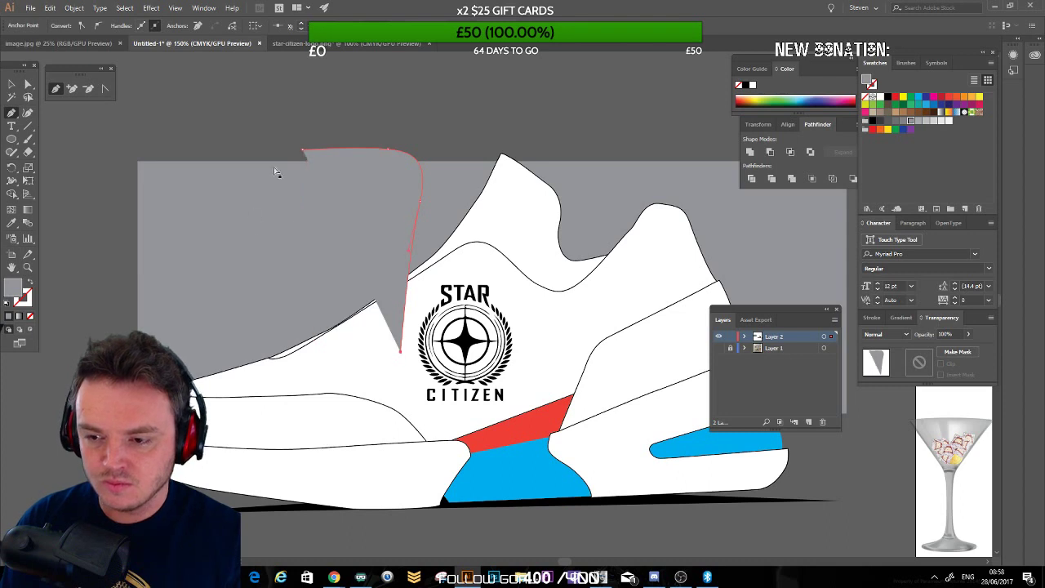
{"action": "key", "text": "ctrl+z"}
{"action": "left_click", "coordinate": [28, 153]}
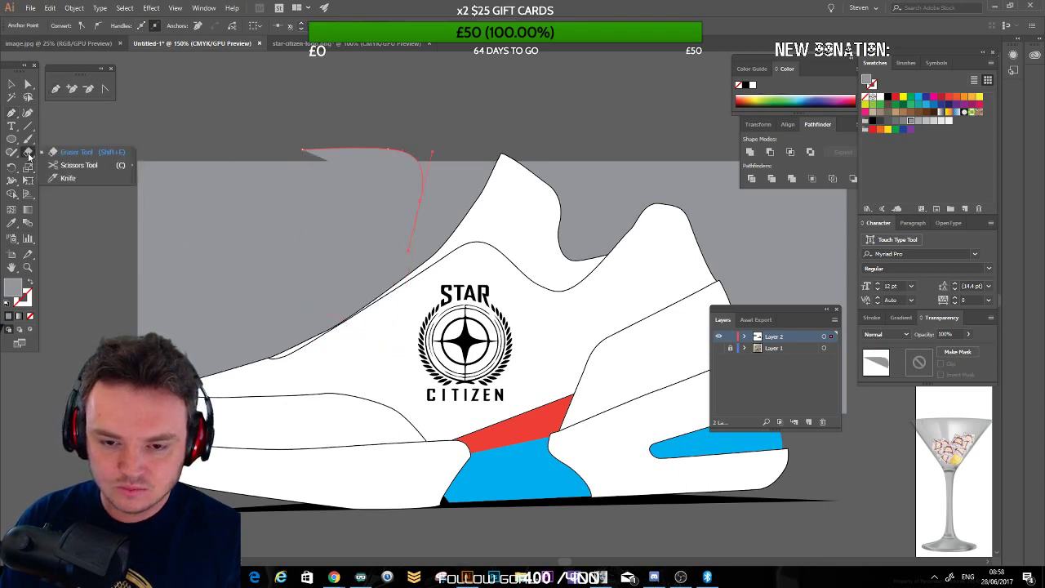
{"action": "left_click", "coordinate": [74, 165]}
{"action": "key", "text": "ctrl+shift+z"}
{"action": "key", "text": "ctrl+shift+z"}
{"action": "key", "text": "ctrl+shift+z"}
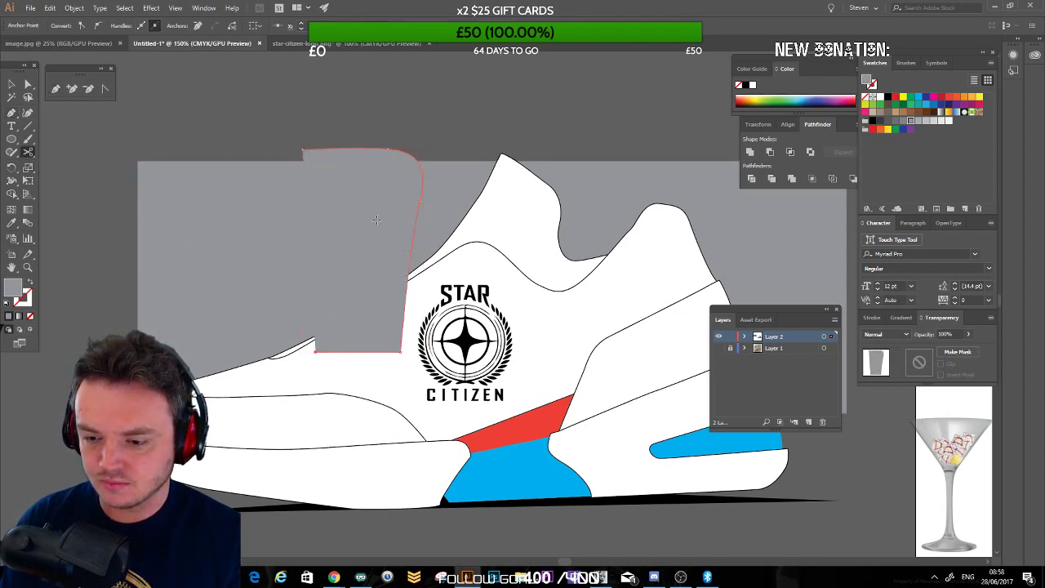
{"action": "left_click", "coordinate": [352, 149]}
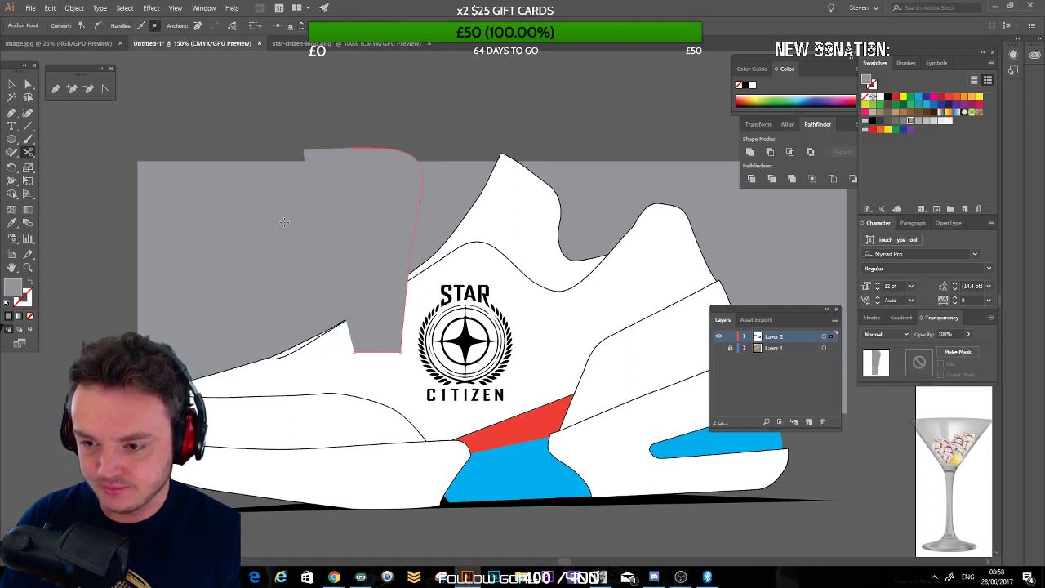
{"action": "left_click", "coordinate": [337, 148]}
{"action": "left_click", "coordinate": [336, 354], "text": "shift"}
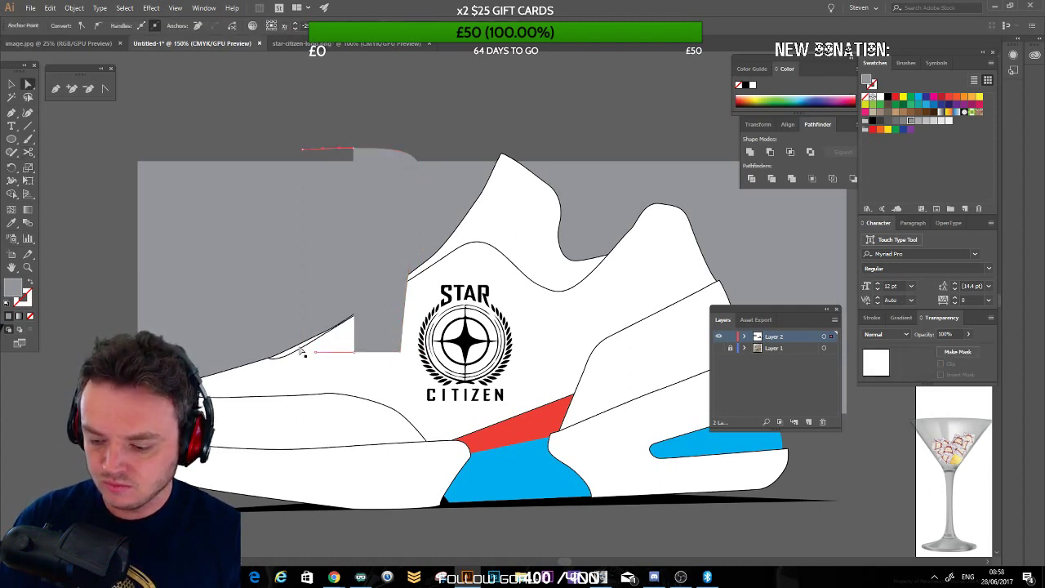
{"action": "key", "text": "Delete"}
Step: Examine the sneaker's overlapping paths in outline view and return to the filled preview
{"action": "left_click", "coordinate": [11, 84]}
{"action": "left_click_drag", "start_coordinate": [329, 239], "coordinate": [182, 155]}
{"action": "key", "text": "ctrl+y"}
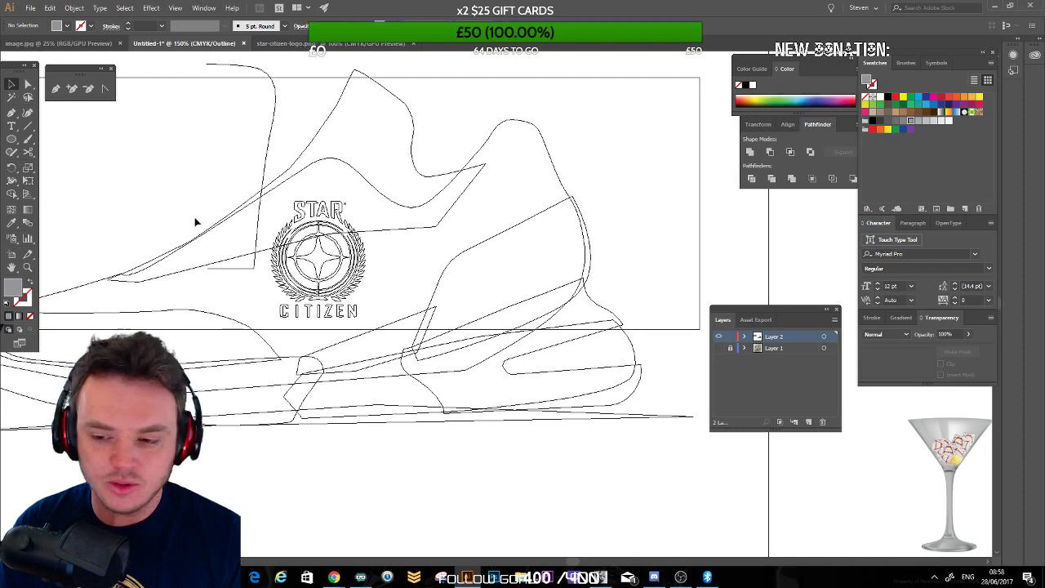
{"action": "left_click_drag", "start_coordinate": [287, 339], "coordinate": [401, 283]}
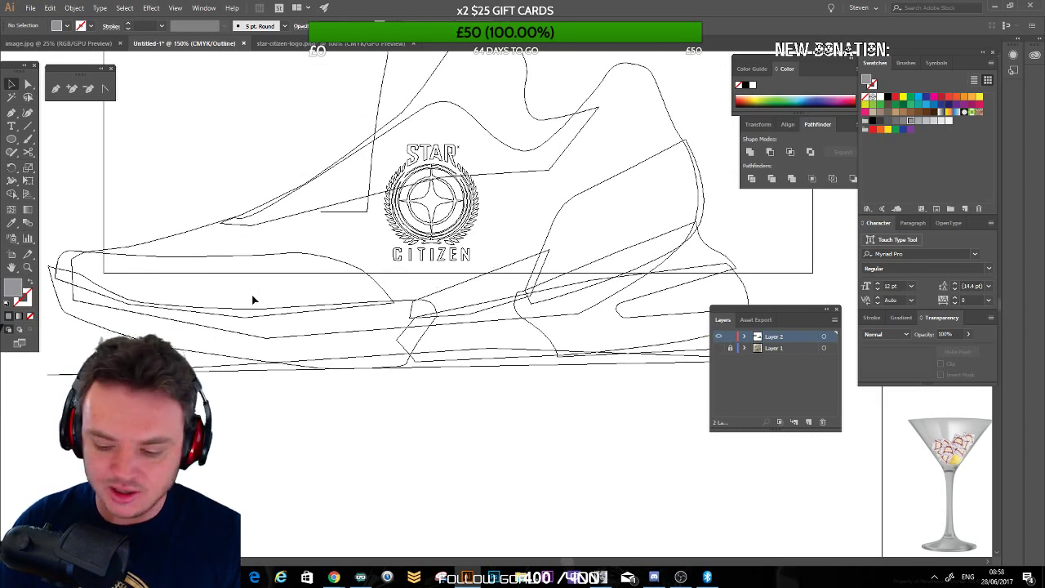
{"action": "key", "text": "ctrl+y"}
{"action": "left_click_drag", "start_coordinate": [343, 195], "coordinate": [291, 272]}
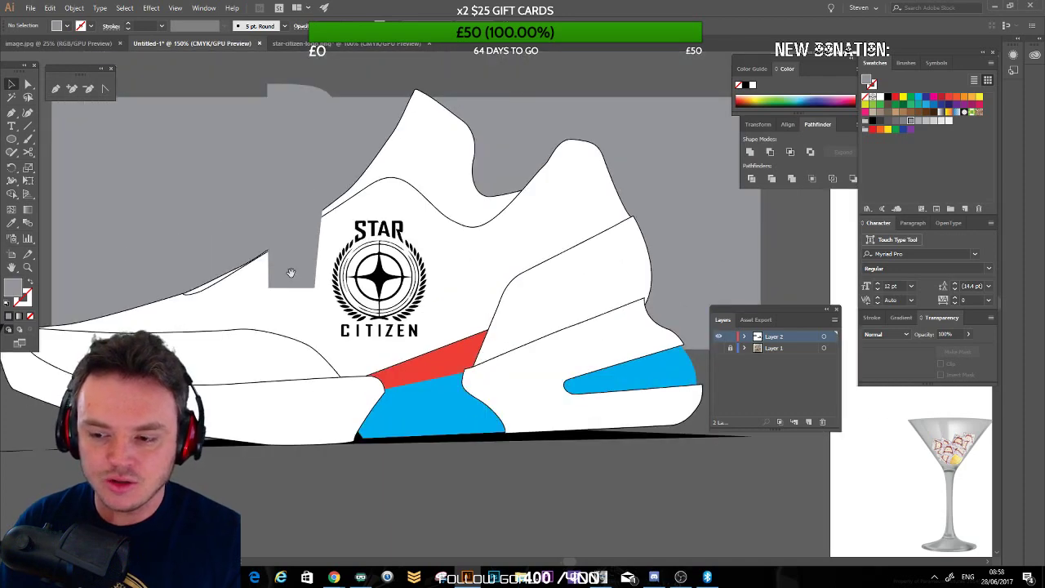
{"action": "left_click", "coordinate": [299, 170]}
{"action": "left_click", "coordinate": [178, 182]}
Step: Save the document to the Desktop as STARCITIZEN_SNEAKERS_01.ai, accepting the save options
{"action": "left_click", "coordinate": [30, 8]}
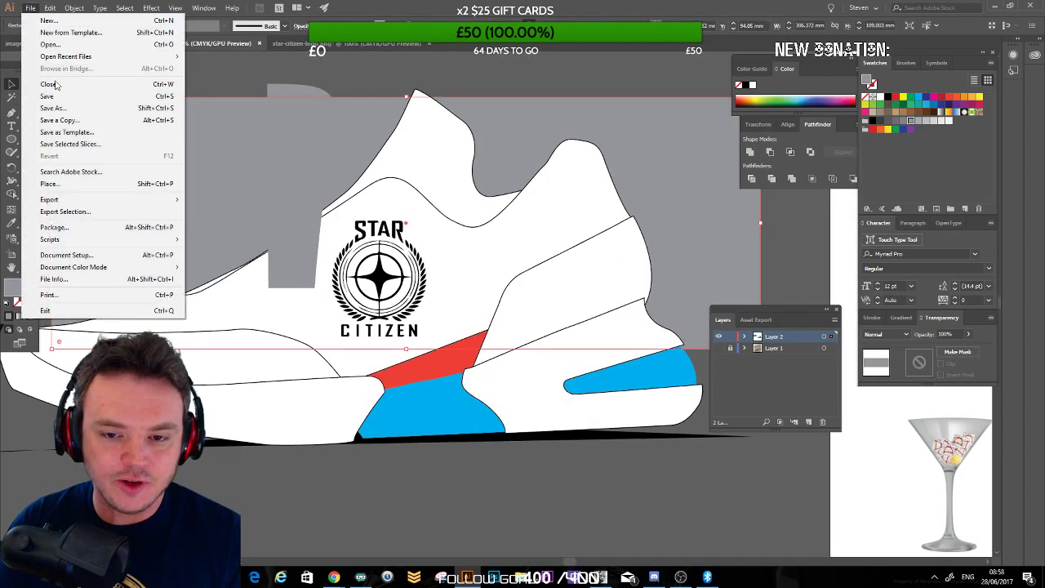
{"action": "left_click", "coordinate": [49, 107]}
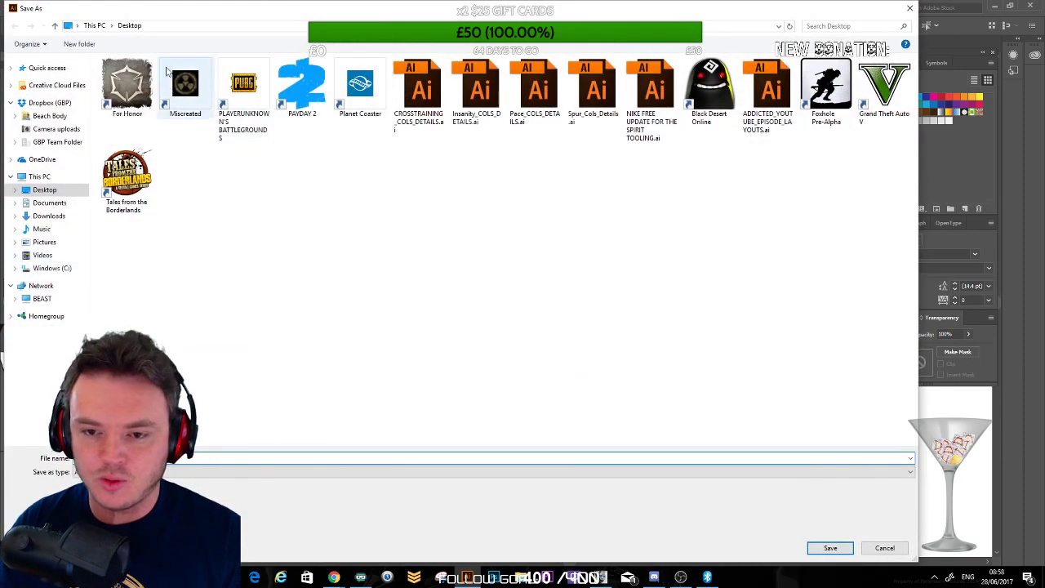
{"action": "type", "text": "STAR"}
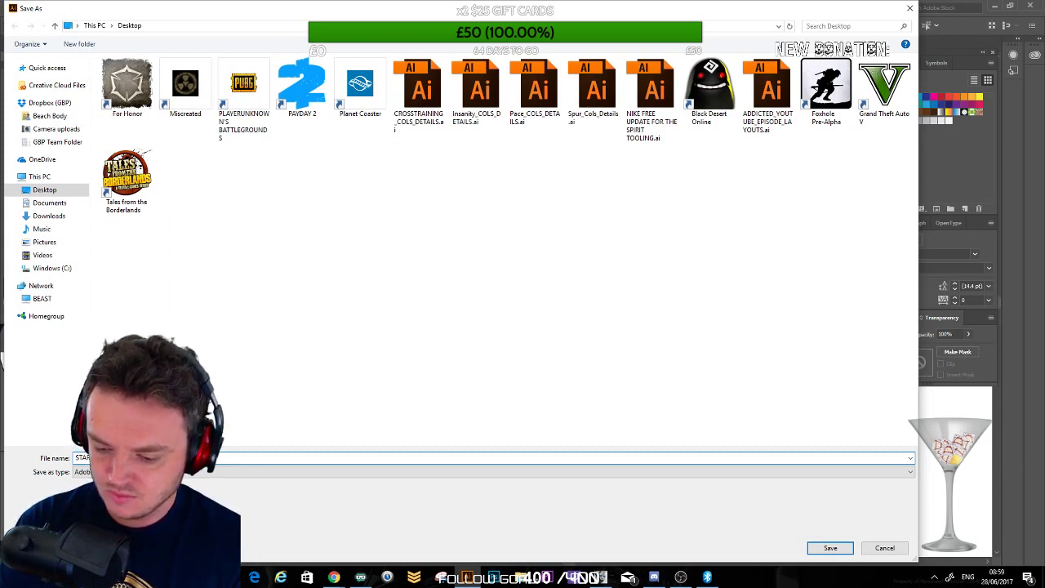
{"action": "key", "text": "Return"}
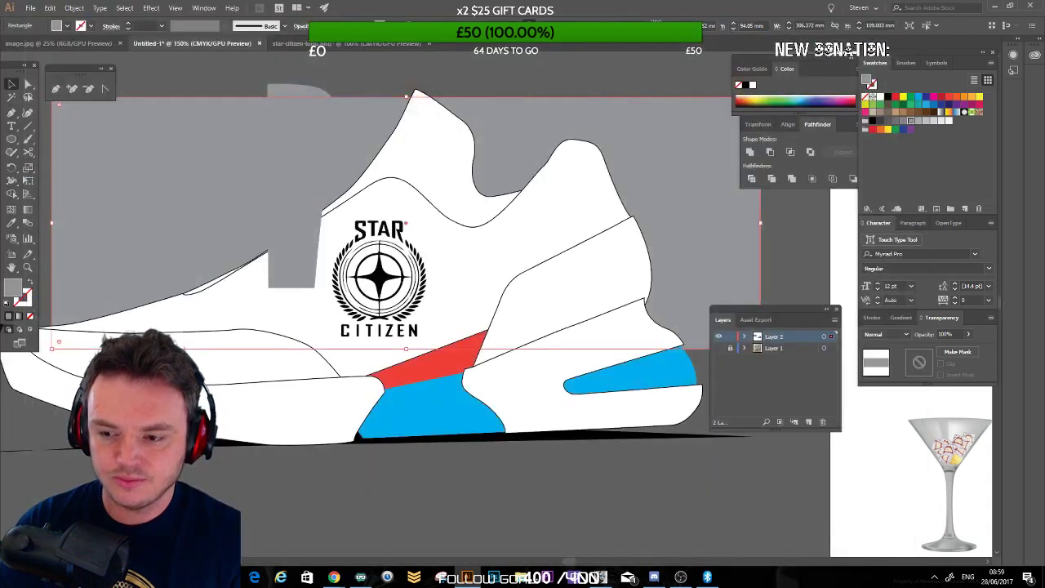
{"action": "left_click", "coordinate": [167, 333]}
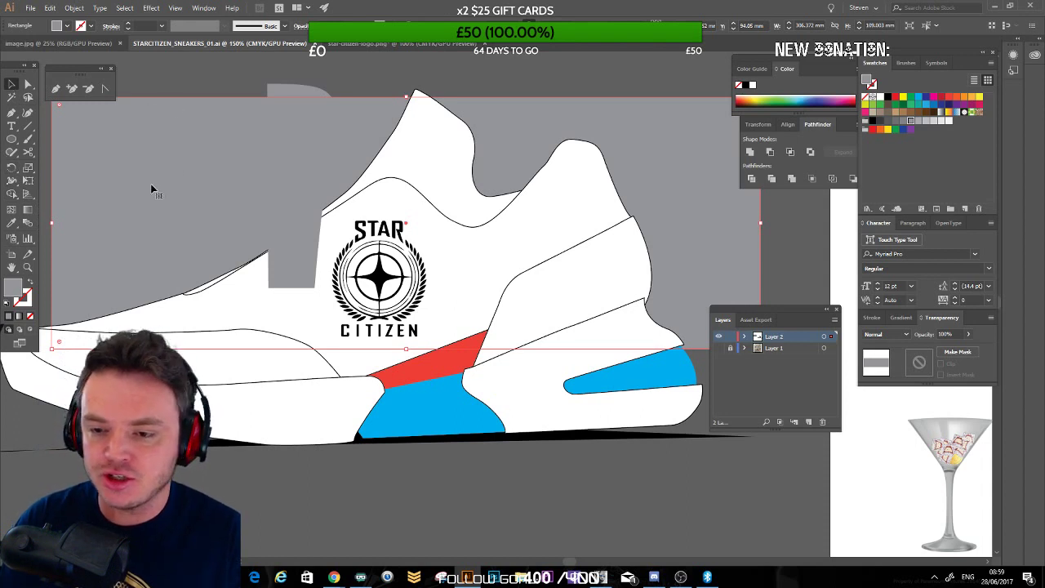
Step: Round the corners of the red panel above the sneaker's blue midsole using the Direct Selection tool's live corners
{"action": "left_click", "coordinate": [256, 92]}
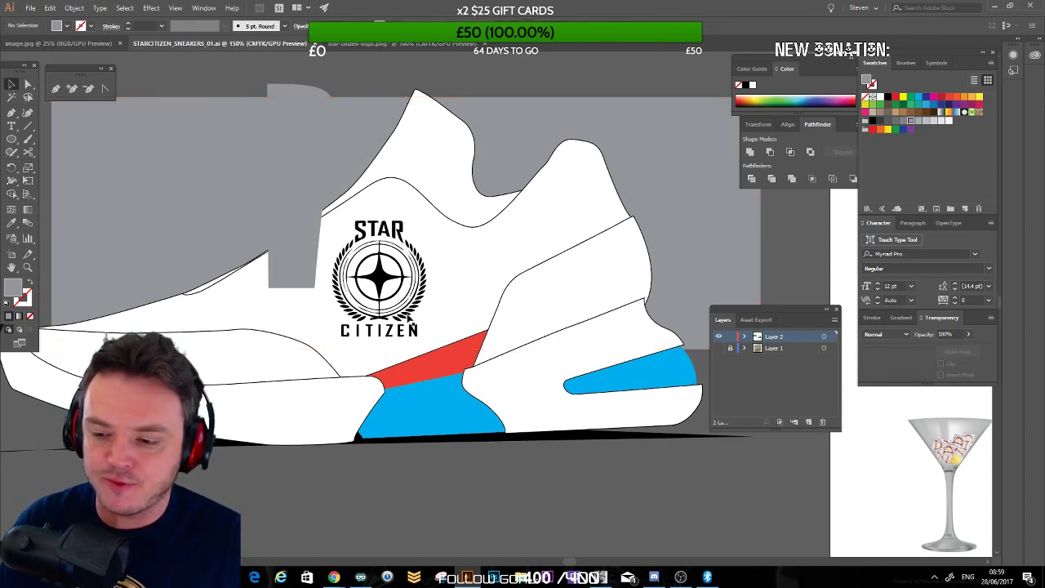
{"action": "left_click", "coordinate": [29, 85]}
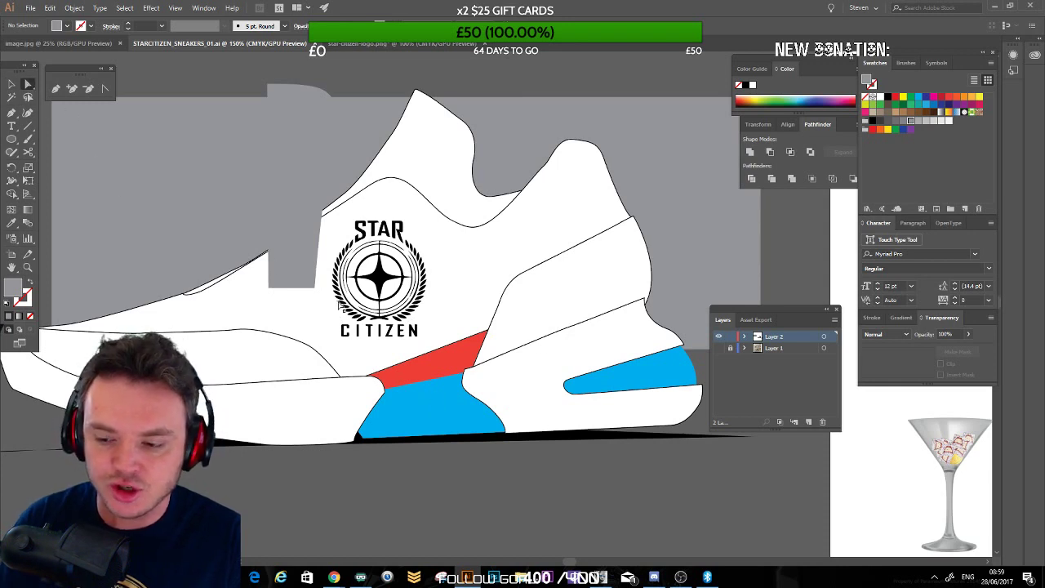
{"action": "left_click", "coordinate": [466, 375]}
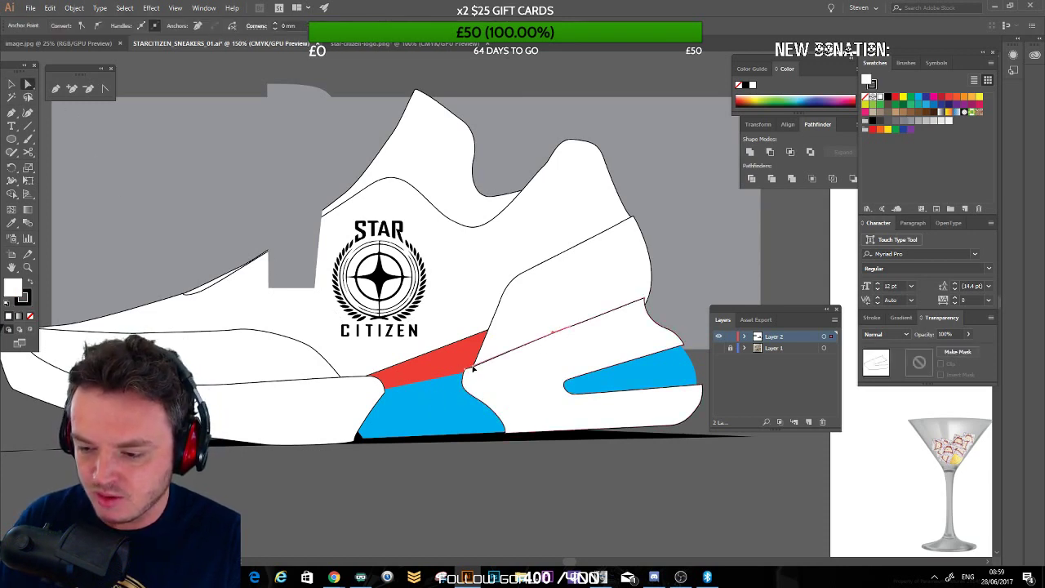
{"action": "left_click", "coordinate": [325, 159]}
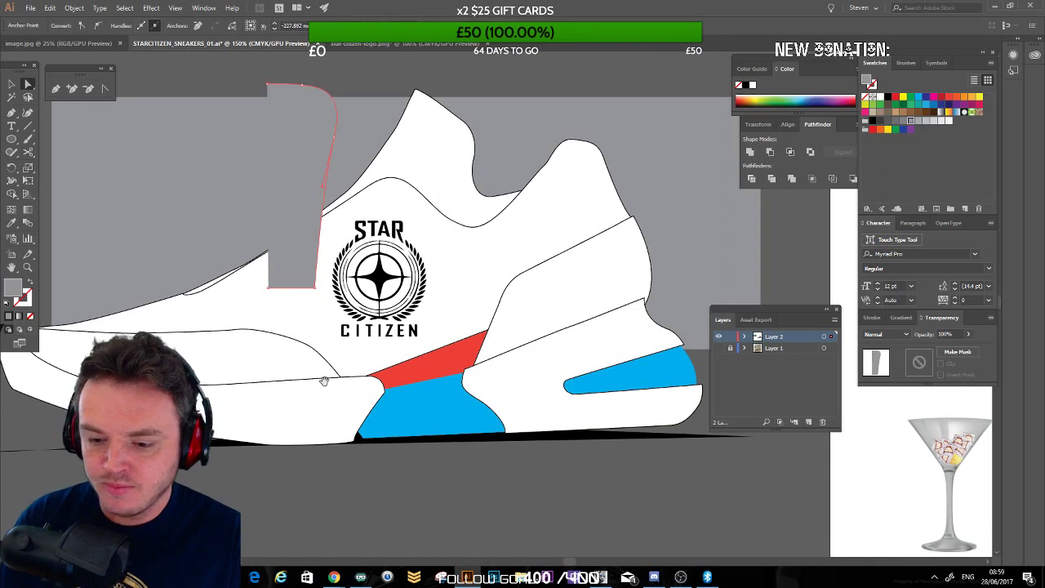
{"action": "left_click_drag", "start_coordinate": [324, 381], "coordinate": [363, 272]}
{"action": "left_click", "coordinate": [253, 314]}
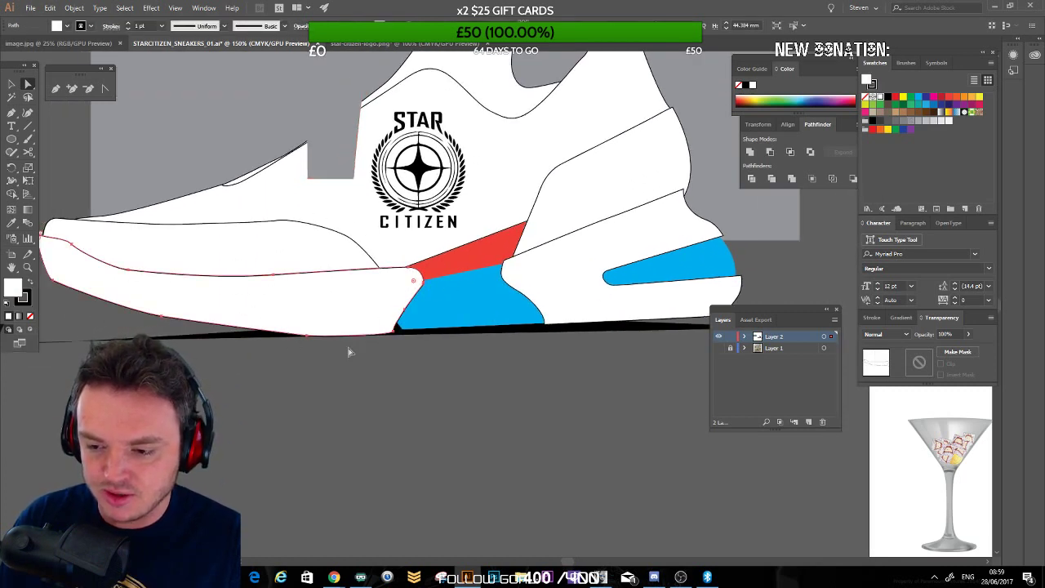
{"action": "left_click", "coordinate": [439, 273]}
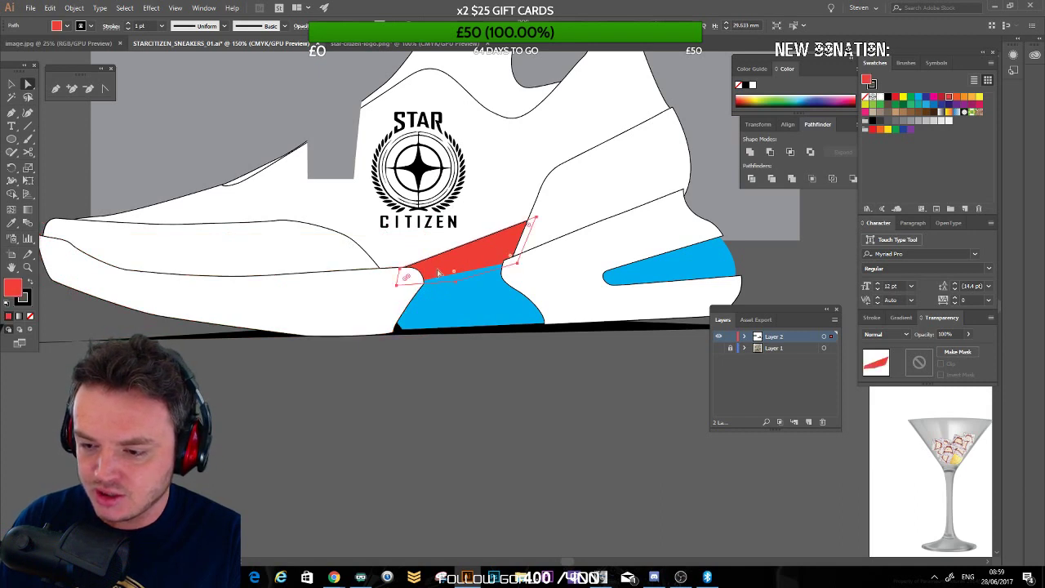
{"action": "left_click_drag", "start_coordinate": [454, 273], "coordinate": [454, 271]}
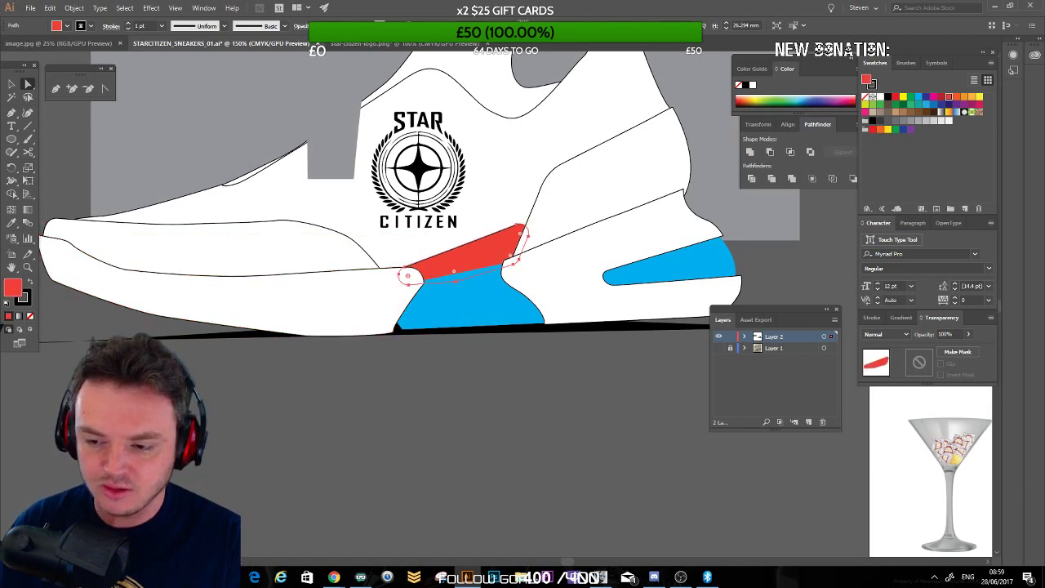
Step: Return the red panel's rounded corners to sharp points, deselect it, and reset the fill and stroke to the default colours
{"action": "key", "text": "ctrl+shift+a"}
{"action": "left_click", "coordinate": [406, 276]}
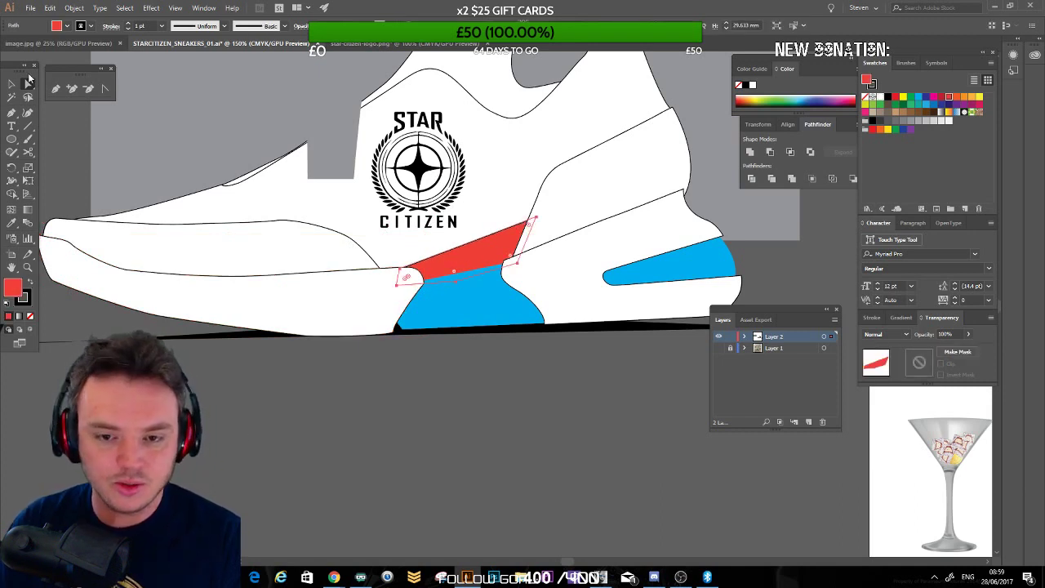
{"action": "left_click", "coordinate": [13, 85]}
{"action": "left_click", "coordinate": [54, 142]}
{"action": "left_click_drag", "start_coordinate": [388, 322], "coordinate": [376, 369]}
{"action": "left_click", "coordinate": [28, 83]}
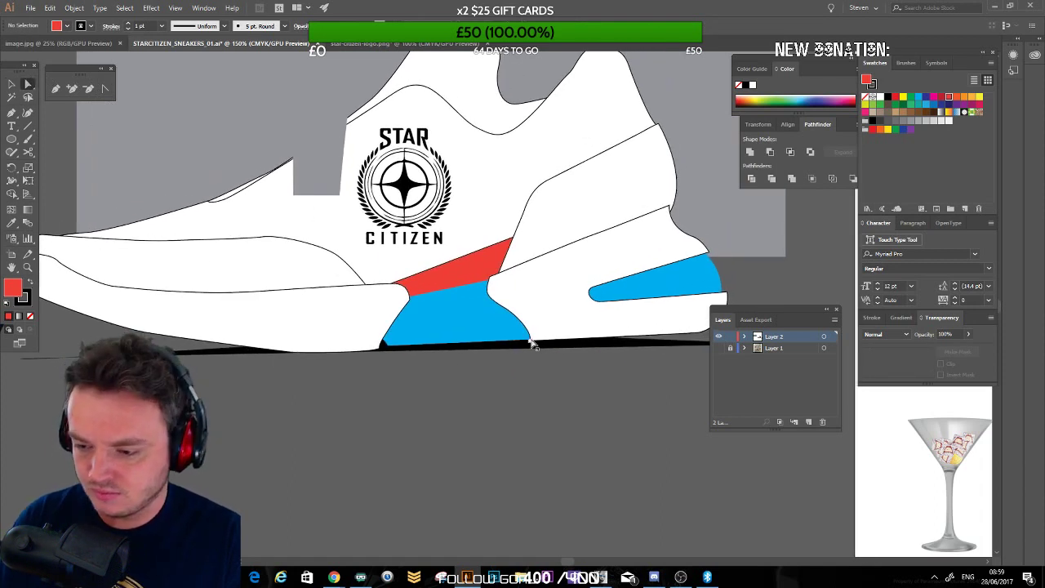
{"action": "key", "text": "d"}
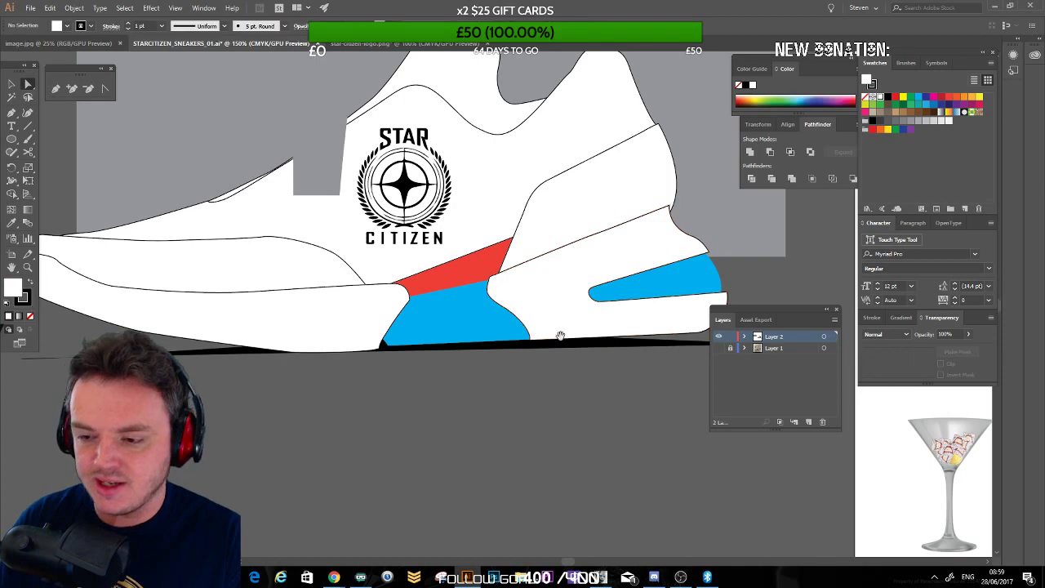
Step: Duplicate the grey half-tongue shape beside the original and reflect the copy horizontally into a mirrored half
{"action": "left_click_drag", "start_coordinate": [318, 221], "coordinate": [338, 295]}
{"action": "left_click", "coordinate": [11, 84]}
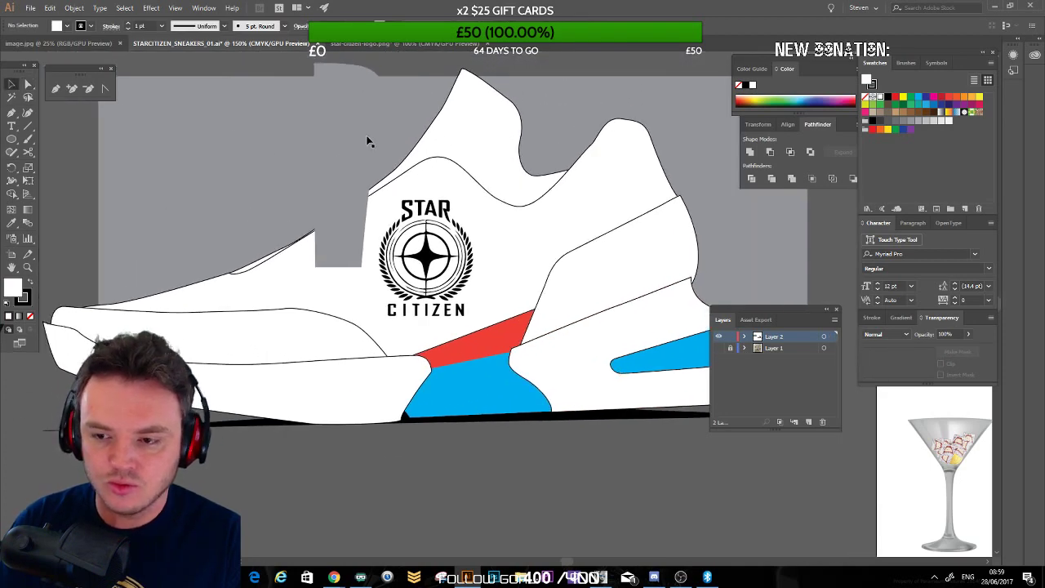
{"action": "left_click", "coordinate": [330, 174]}
{"action": "left_click_drag", "start_coordinate": [343, 162], "coordinate": [254, 162]}
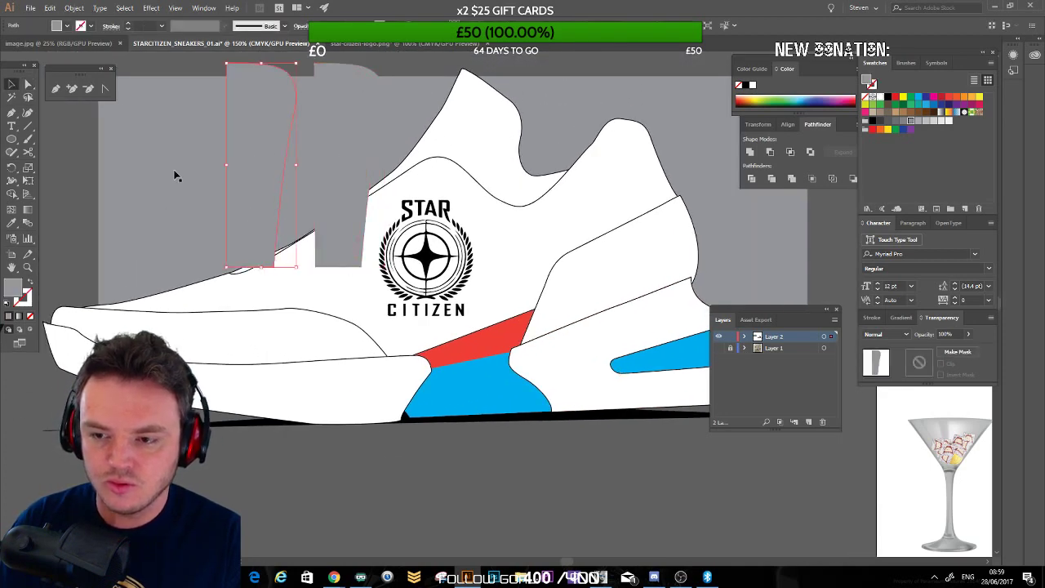
{"action": "left_click", "coordinate": [100, 10]}
{"action": "mouse_move", "coordinate": [90, 18]}
{"action": "left_click", "coordinate": [246, 67]}
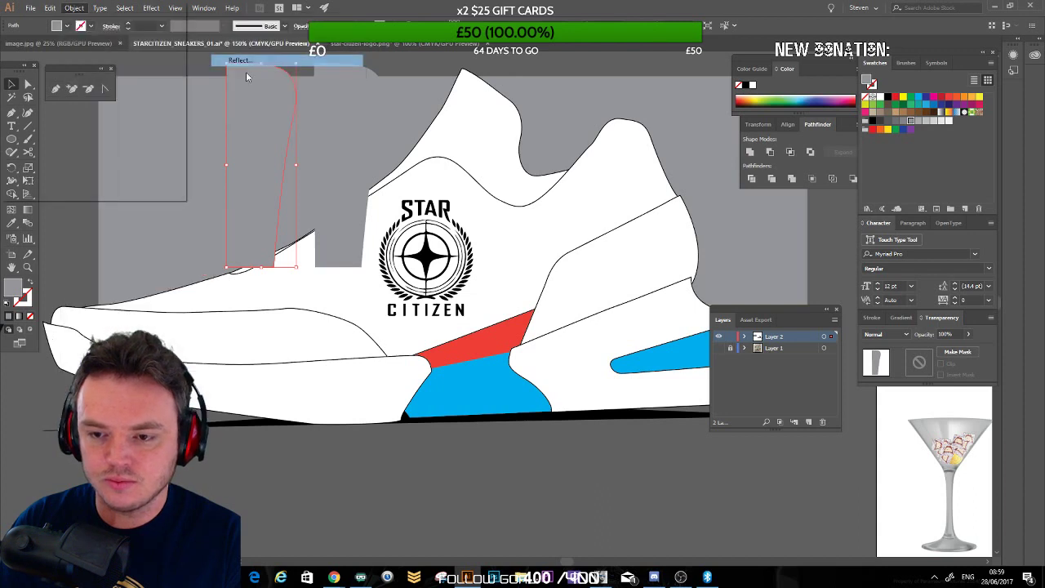
{"action": "left_click", "coordinate": [115, 173]}
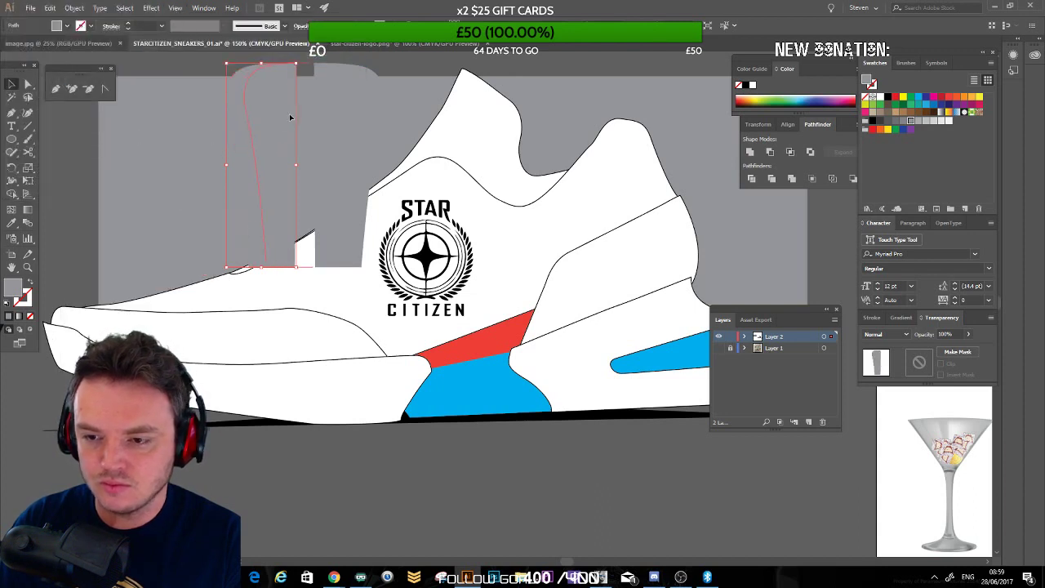
Step: Position the mirrored half against the original grey half and unite both into one tongue shape with Pathfinder
{"action": "left_click_drag", "start_coordinate": [290, 115], "coordinate": [292, 117]}
{"action": "left_click", "coordinate": [345, 125], "text": "shift"}
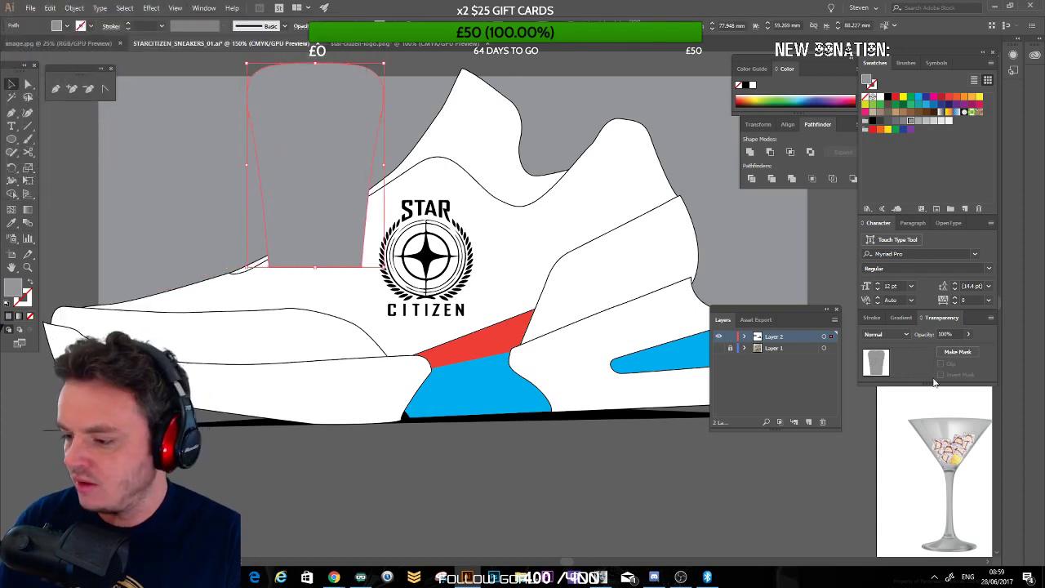
{"action": "left_click", "coordinate": [750, 152]}
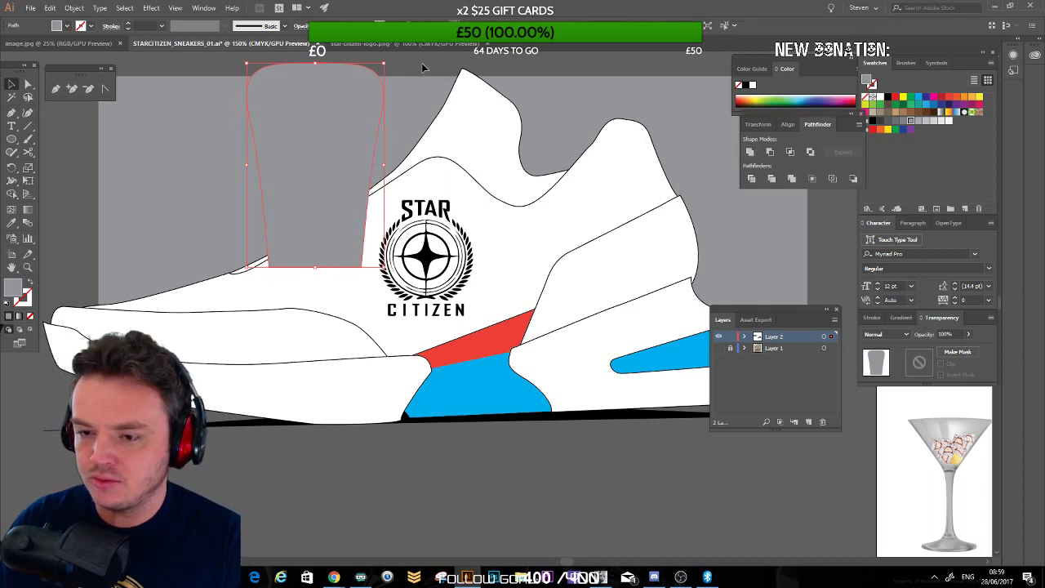
Step: Give the united tongue shape the default white fill and black stroke, and deselect it
{"action": "left_click", "coordinate": [6, 304]}
{"action": "left_click", "coordinate": [125, 214]}
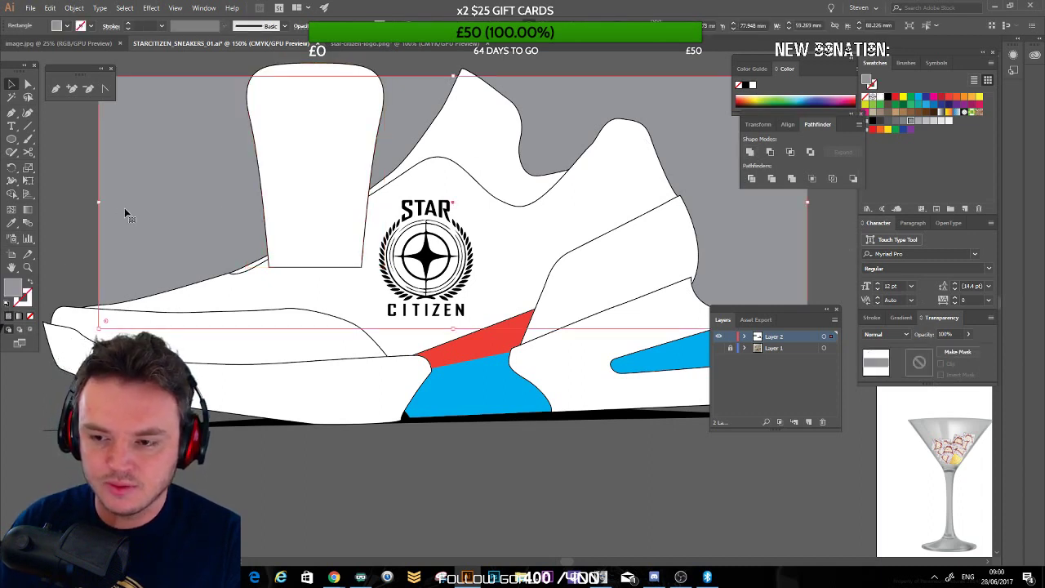
{"action": "left_click", "coordinate": [256, 180]}
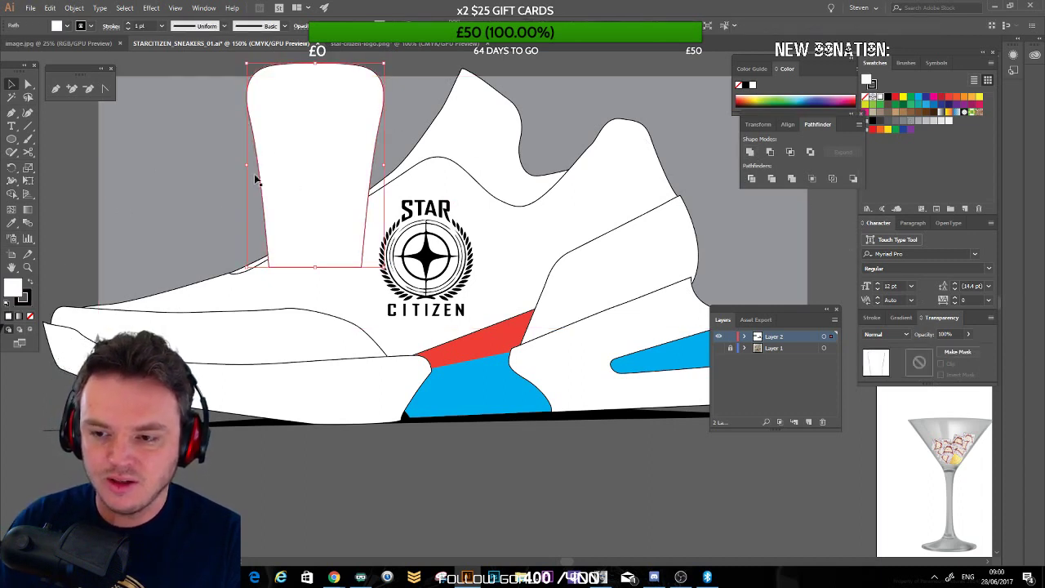
{"action": "left_click", "coordinate": [27, 85]}
{"action": "left_click", "coordinate": [170, 115]}
{"action": "left_click", "coordinate": [8, 86]}
Step: Draw a rectangular label over the upper end of the tongue and widen it by extending its left edge outward
{"action": "left_click_drag", "start_coordinate": [264, 154], "coordinate": [228, 229]}
{"action": "left_click", "coordinate": [12, 144]}
{"action": "left_click_drag", "start_coordinate": [10, 141], "coordinate": [49, 140]}
{"action": "left_click_drag", "start_coordinate": [255, 132], "coordinate": [316, 211]}
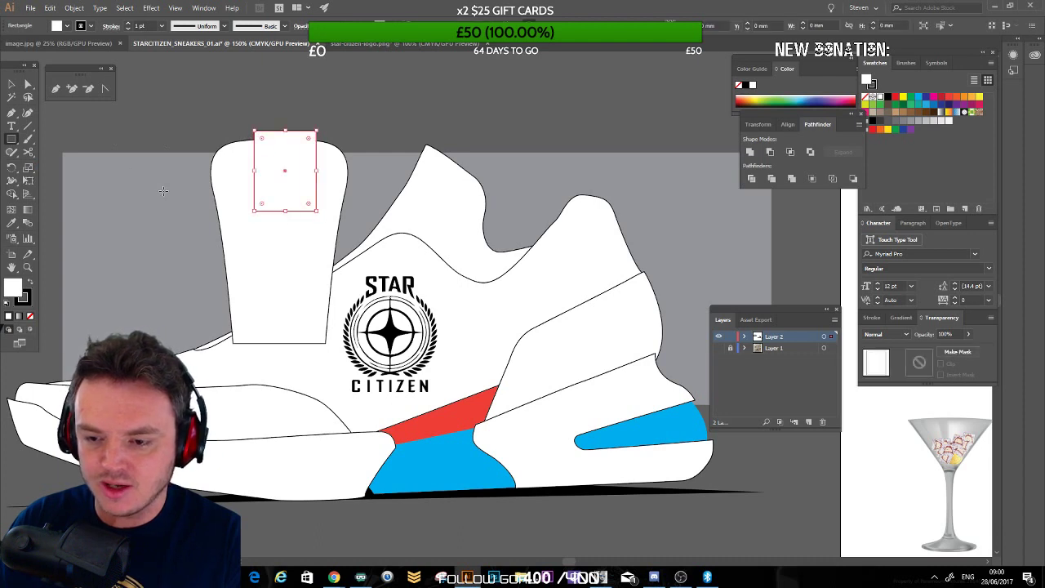
{"action": "key", "text": "v"}
{"action": "key", "text": "ctrl+shift+a"}
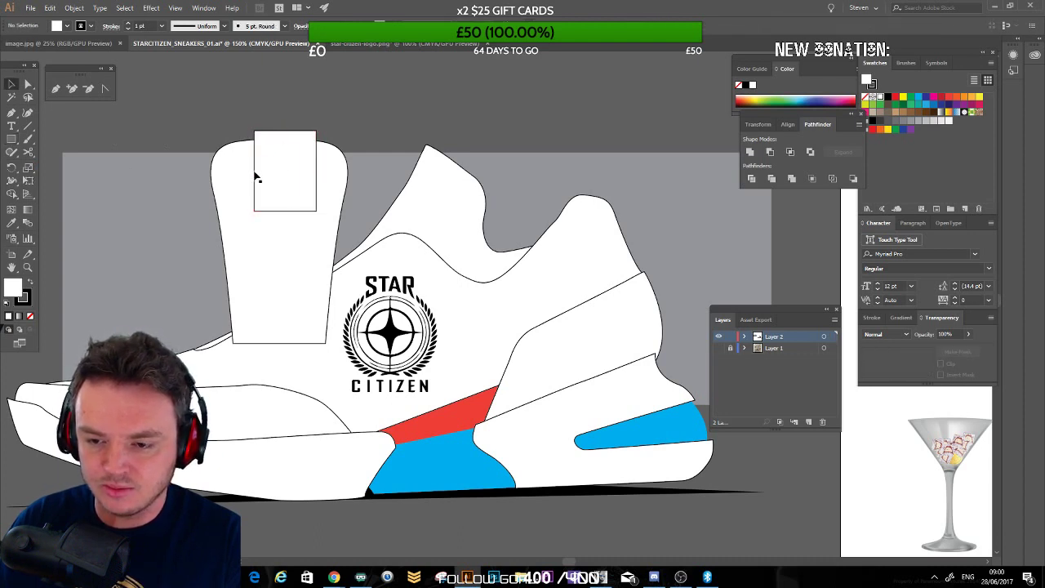
{"action": "left_click", "coordinate": [254, 174]}
{"action": "left_click_drag", "start_coordinate": [254, 170], "coordinate": [245, 171]}
{"action": "key", "text": "ctrl+shift+a"}
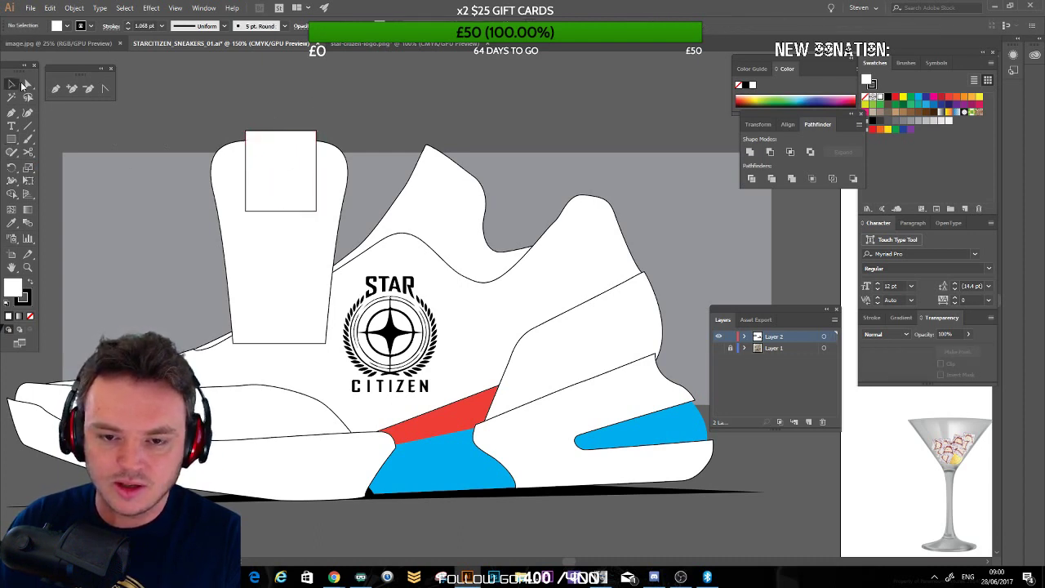
Step: Try tapering the tongue label by moving its two lower corners inward, and undo both moves
{"action": "left_click", "coordinate": [25, 85]}
{"action": "left_click_drag", "start_coordinate": [318, 211], "coordinate": [314, 211]}
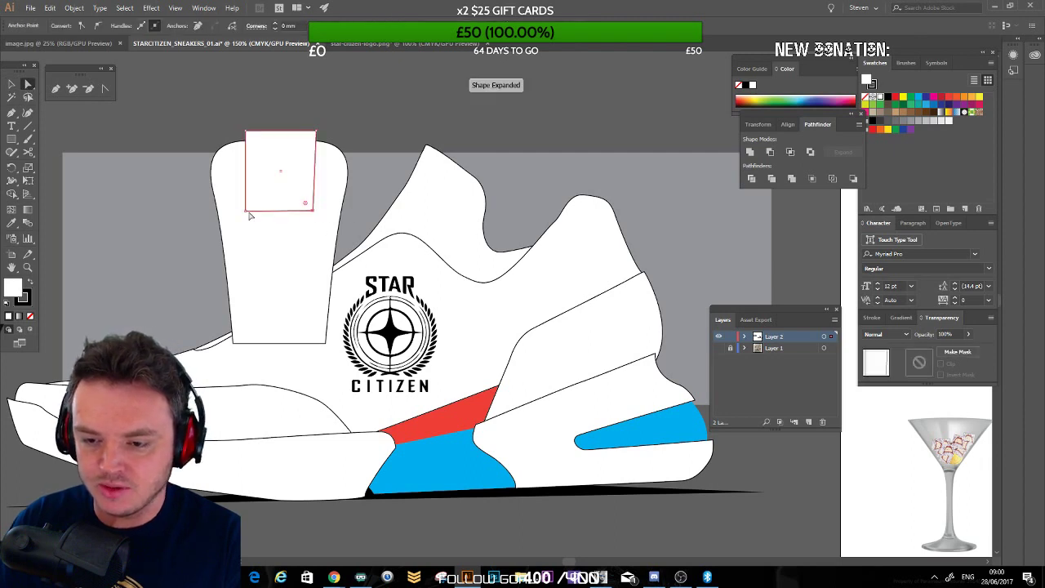
{"action": "left_click_drag", "start_coordinate": [246, 212], "coordinate": [256, 211]}
{"action": "key", "text": "ctrl+z"}
{"action": "key", "text": "ctrl+z"}
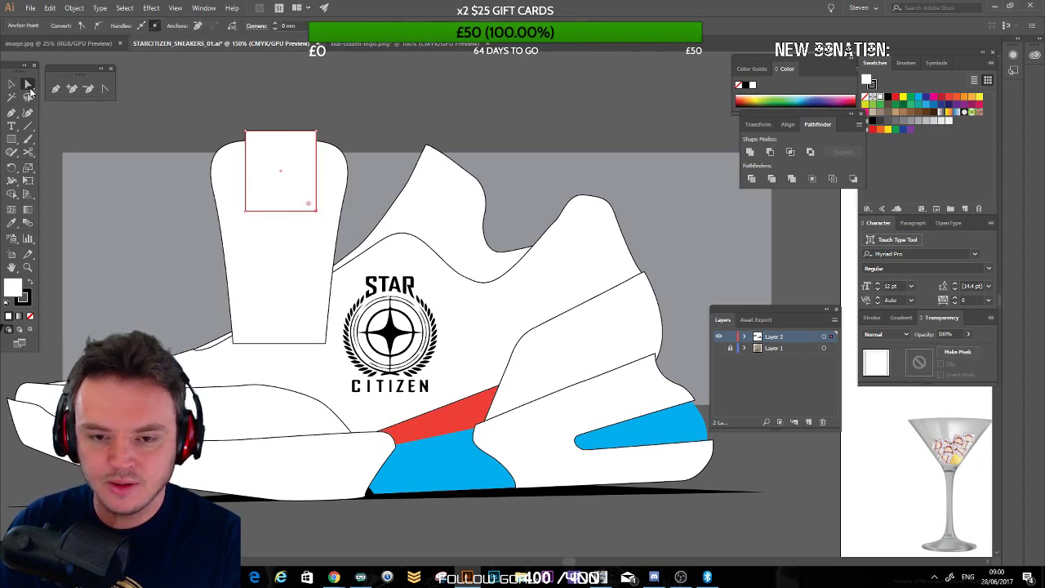
Step: Move the whole rectangular label slightly lower on the tongue and deselect it
{"action": "left_click", "coordinate": [13, 85]}
{"action": "left_click", "coordinate": [116, 118]}
{"action": "left_click_drag", "start_coordinate": [287, 146], "coordinate": [287, 150]}
{"action": "key", "text": "ctrl+shift+a"}
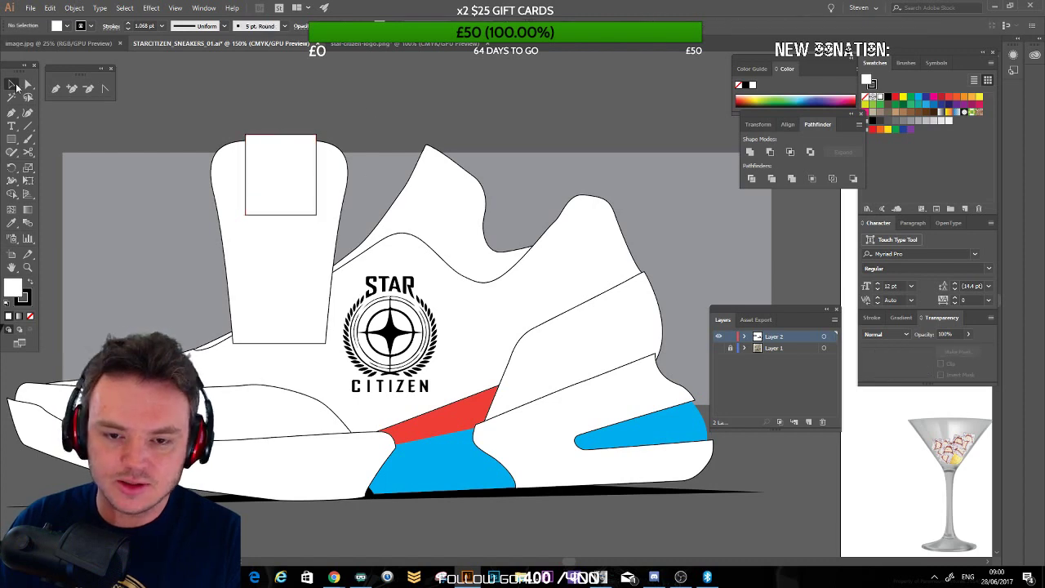
Step: Copy the Star Citizen logo onto the tongue label, scale it down to fit, and centre it inside the rectangle
{"action": "left_click_drag", "start_coordinate": [380, 333], "coordinate": [285, 184]}
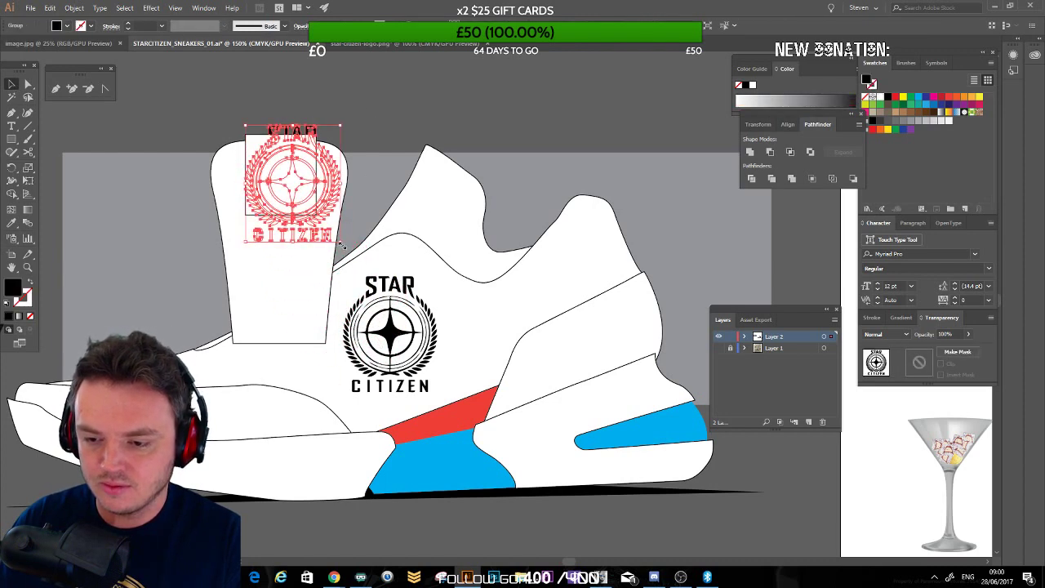
{"action": "left_click_drag", "start_coordinate": [340, 241], "coordinate": [300, 193]}
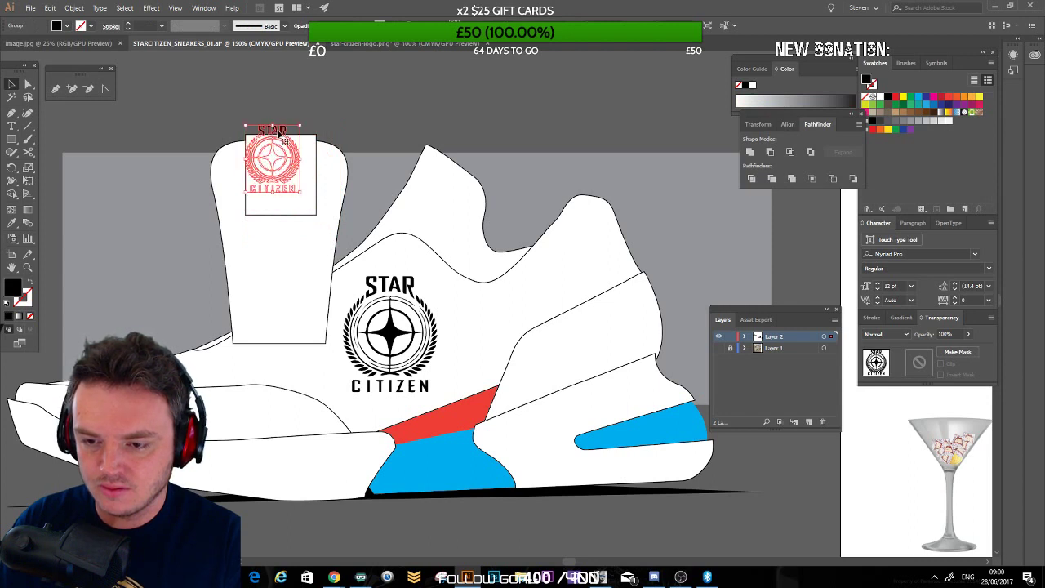
{"action": "left_click_drag", "start_coordinate": [278, 133], "coordinate": [286, 149]}
Step: Cut the small logo from the tongue label and undo back to the logo placed inside the rectangle
{"action": "key", "text": "ctrl+x"}
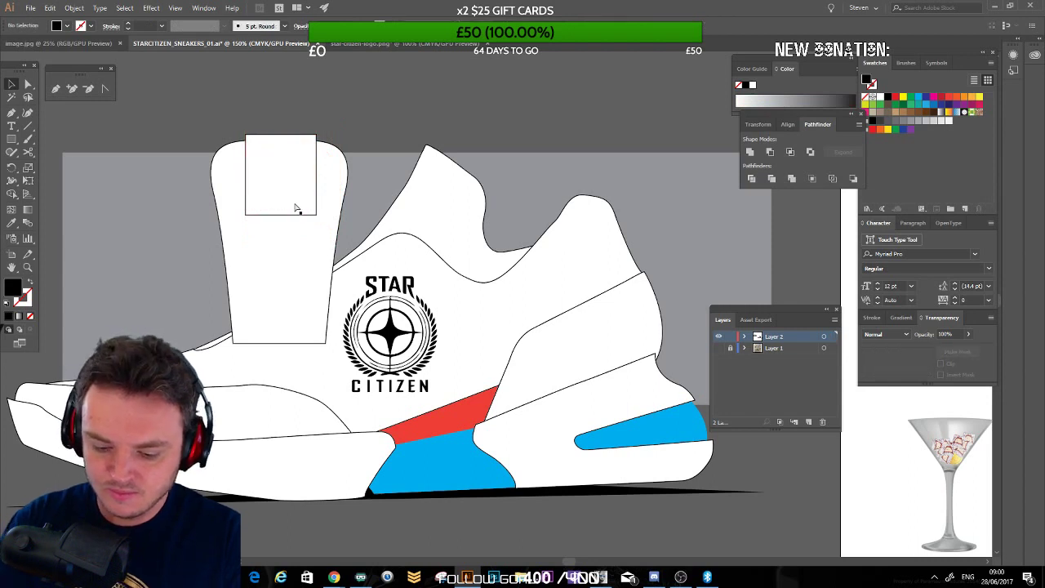
{"action": "key", "text": "ctrl+z"}
{"action": "key", "text": "ctrl+z"}
{"action": "key", "text": "ctrl+z"}
{"action": "key", "text": "ctrl+z"}
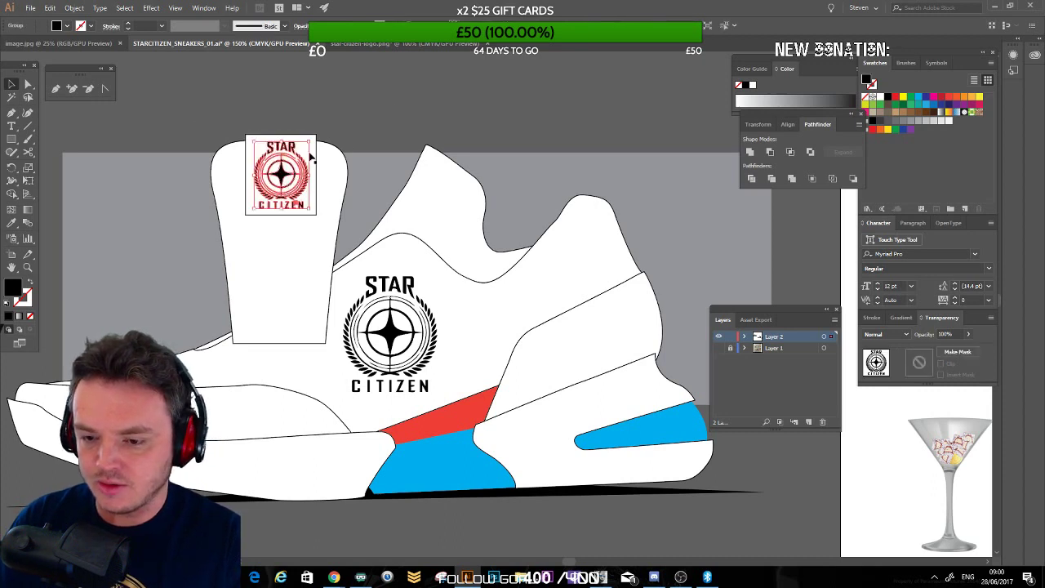
Step: Move the tongue, its label and the small logo together off the sneaker to the empty area beyond the toe side
{"action": "left_click_drag", "start_coordinate": [206, 128], "coordinate": [330, 233]}
{"action": "left_click", "coordinate": [367, 157], "text": "shift"}
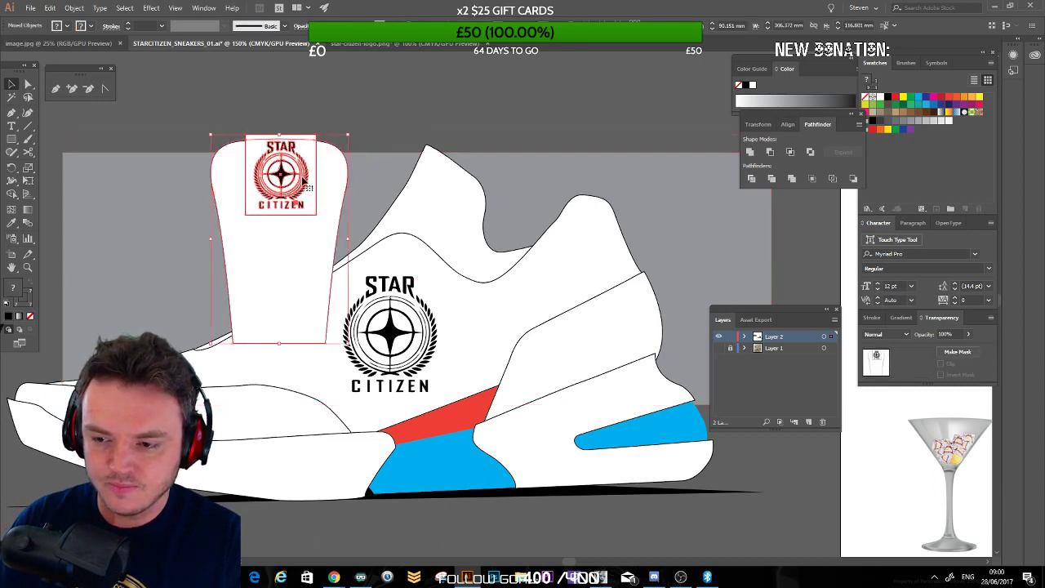
{"action": "left_click_drag", "start_coordinate": [303, 181], "coordinate": [152, 157]}
{"action": "left_click", "coordinate": [287, 213]}
{"action": "left_click", "coordinate": [201, 115]}
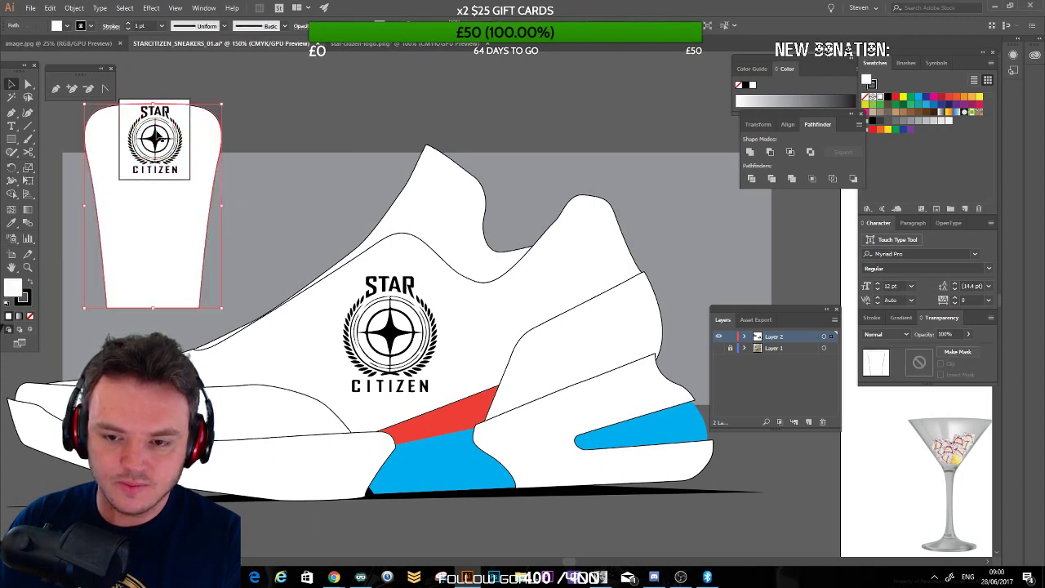
{"action": "left_click", "coordinate": [177, 140]}
{"action": "left_click", "coordinate": [297, 169]}
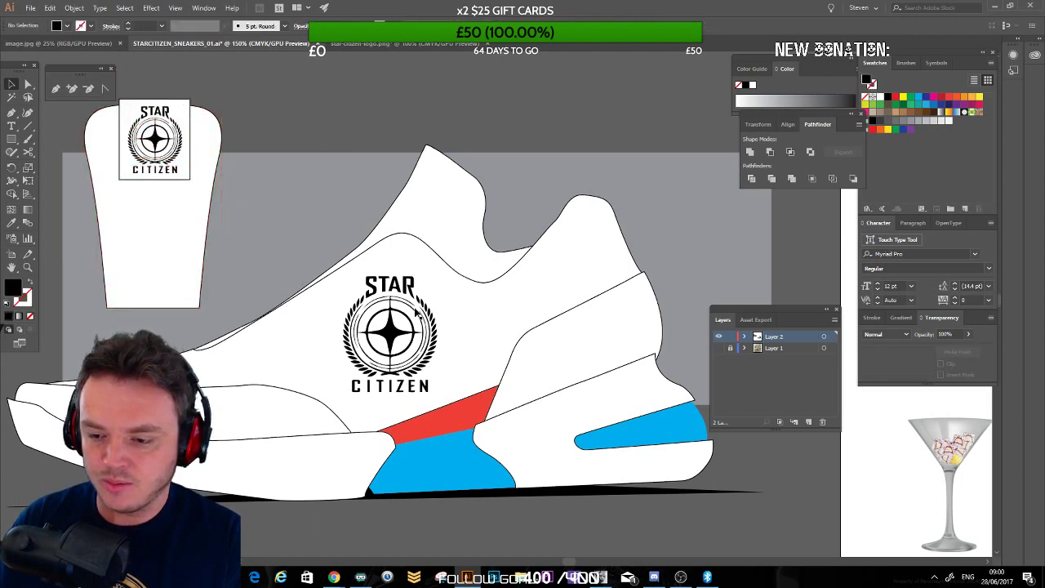
Step: Move the large Star Citizen logo from the sneaker's side to its heel, scale it down, and rotate it to follow the heel's slope
{"action": "left_click_drag", "start_coordinate": [393, 348], "coordinate": [633, 270]}
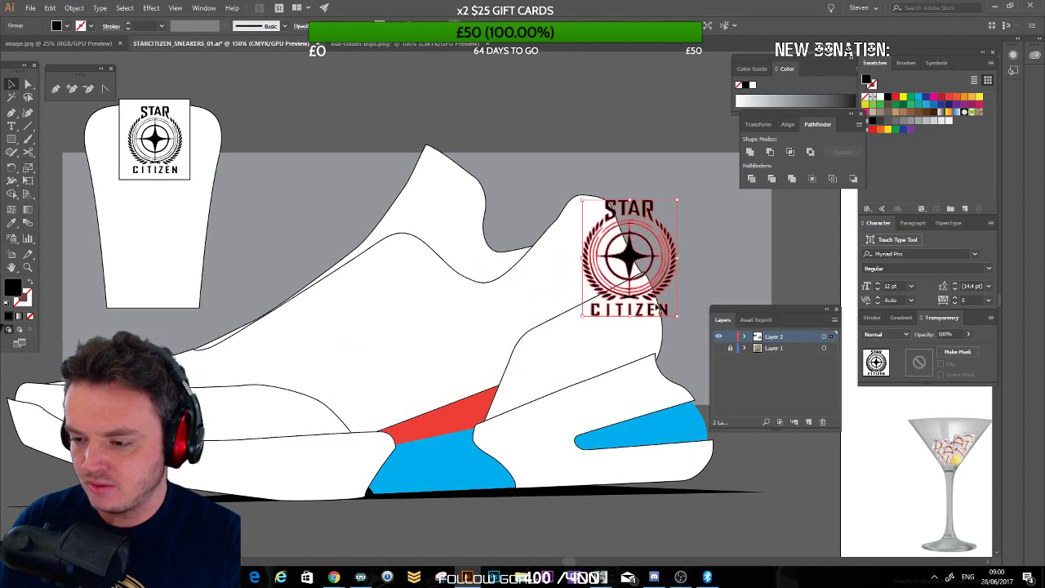
{"action": "left_click_drag", "start_coordinate": [580, 319], "coordinate": [629, 286]}
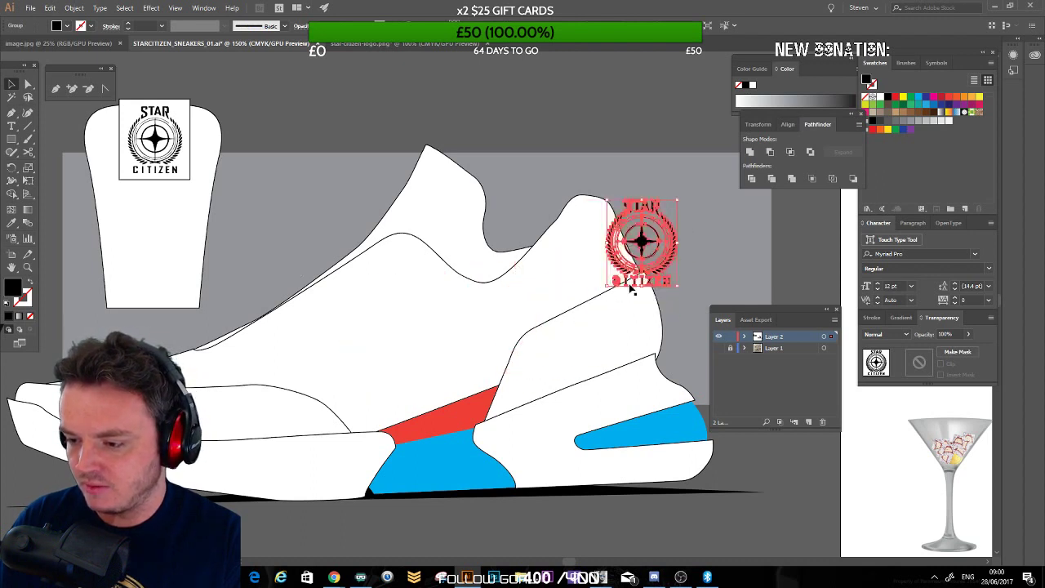
{"action": "left_click_drag", "start_coordinate": [643, 245], "coordinate": [630, 250]}
{"action": "left_click_drag", "start_coordinate": [666, 296], "coordinate": [636, 235]}
{"action": "left_click", "coordinate": [684, 205]}
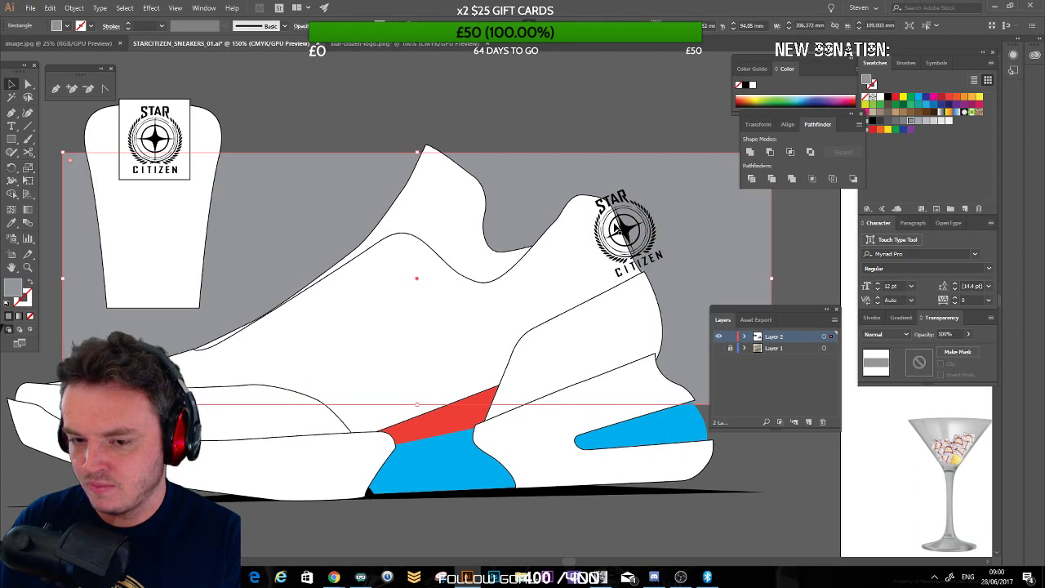
{"action": "left_click", "coordinate": [364, 108]}
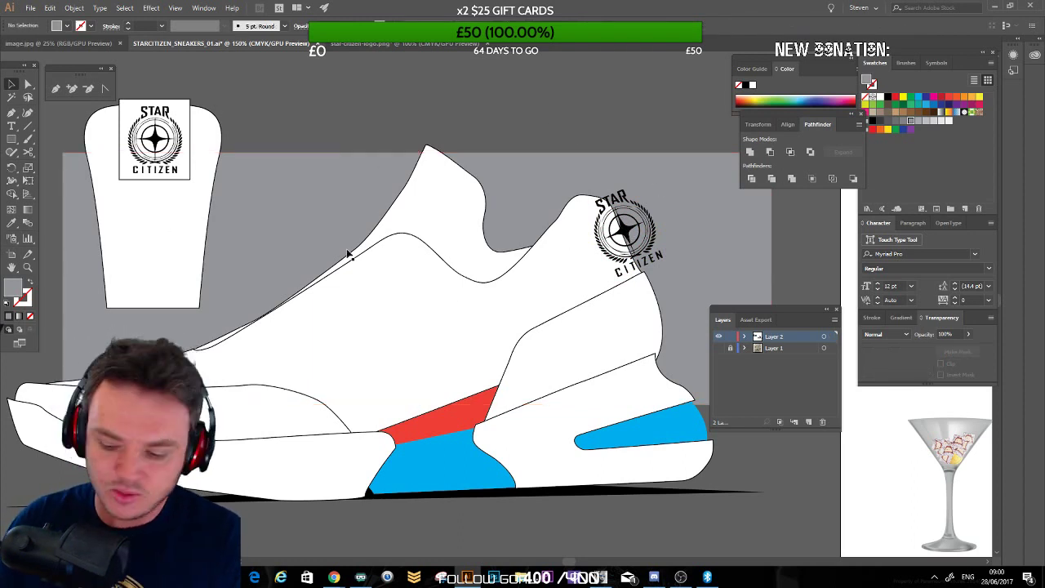
Step: Examine the original shoe sketches with the vector layer hidden, and switch back to the vector artwork alone
{"action": "key", "text": "ctrl+minus"}
{"action": "key", "text": "ctrl+minus"}
{"action": "left_click_drag", "start_coordinate": [534, 300], "coordinate": [261, 137]}
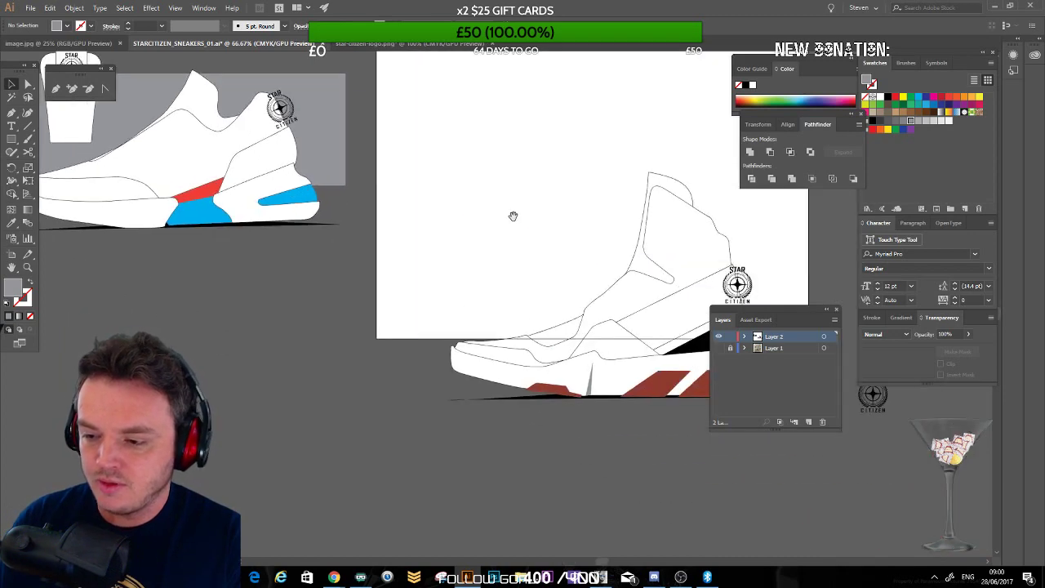
{"action": "left_click", "coordinate": [720, 349]}
{"action": "left_click", "coordinate": [719, 336]}
{"action": "left_click_drag", "start_coordinate": [621, 302], "coordinate": [457, 309]}
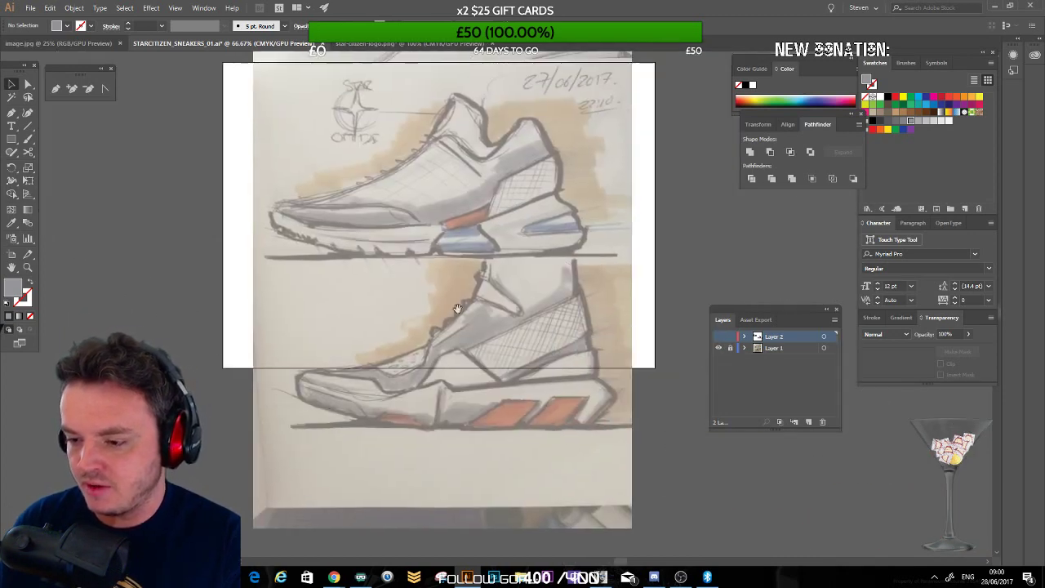
{"action": "left_click", "coordinate": [721, 348]}
{"action": "left_click", "coordinate": [718, 349]}
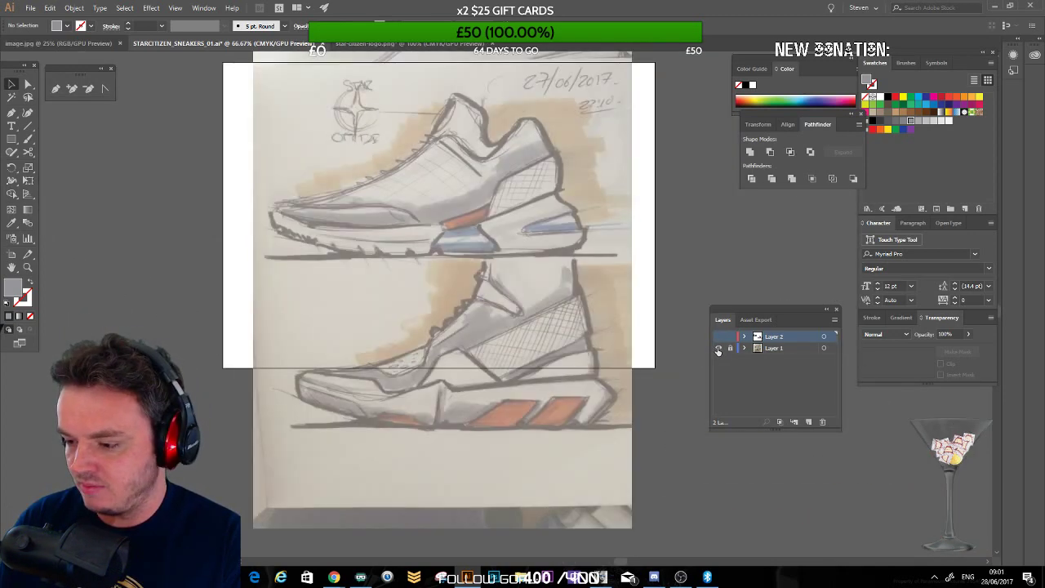
{"action": "left_click", "coordinate": [719, 349]}
{"action": "left_click", "coordinate": [718, 337]}
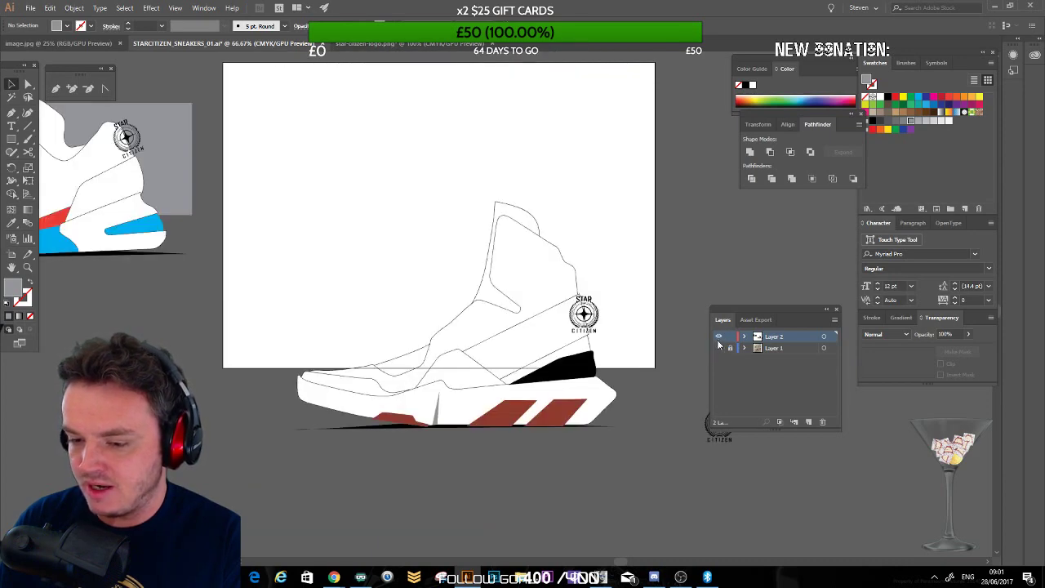
Step: Show the sketch layer beneath the vector artwork and view both traced shoes together with the original drawings
{"action": "left_click_drag", "start_coordinate": [390, 270], "coordinate": [483, 244]}
{"action": "left_click", "coordinate": [718, 348]}
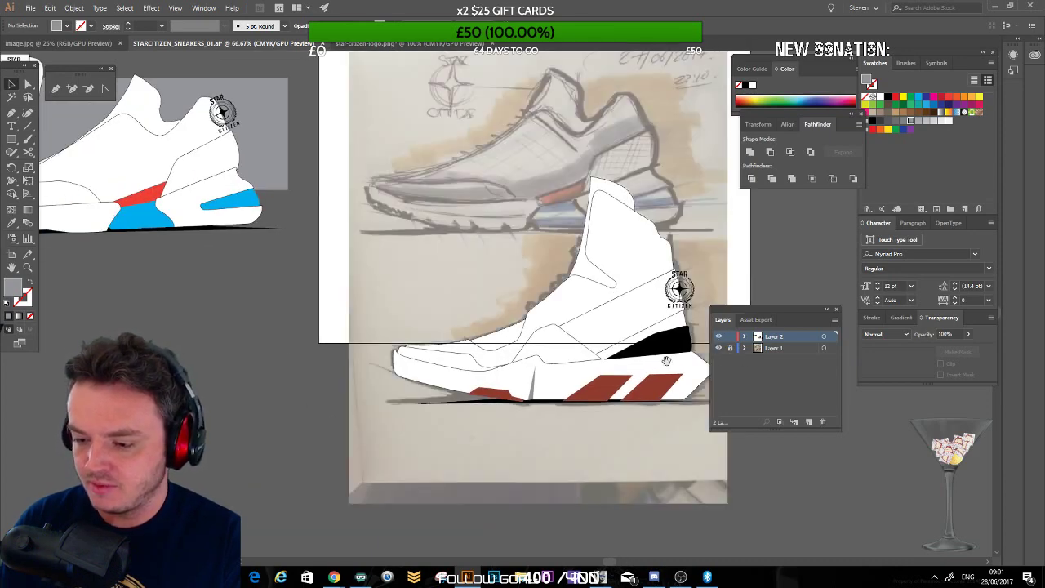
{"action": "mouse_move", "coordinate": [352, 271]}
{"action": "left_mouse_down"}
{"action": "mouse_move", "coordinate": [468, 247]}
{"action": "mouse_move", "coordinate": [311, 244]}
{"action": "left_mouse_up"}
{"action": "key", "text": "ctrl+minus"}
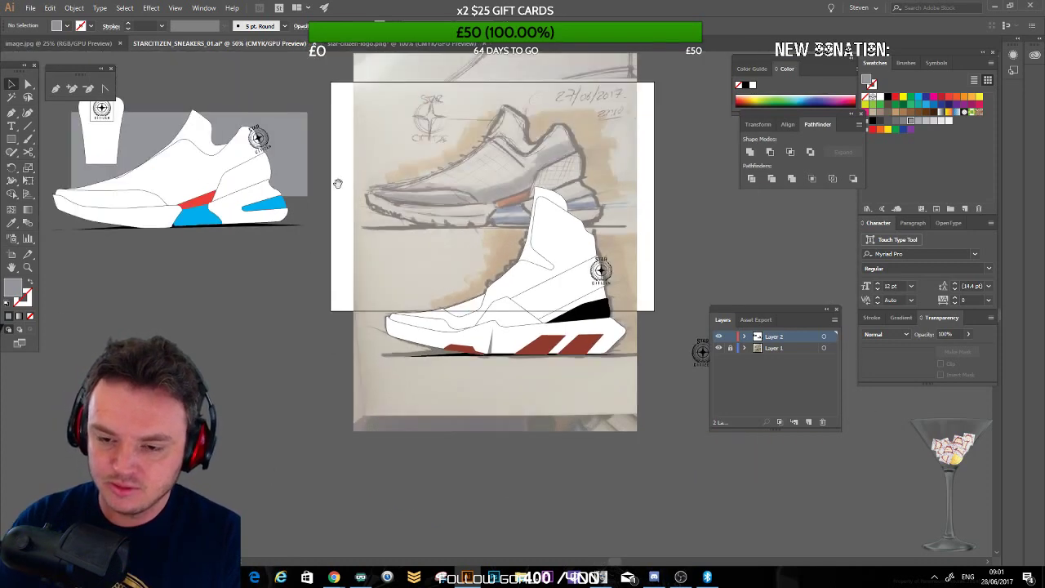
{"action": "left_click_drag", "start_coordinate": [302, 295], "coordinate": [367, 287]}
{"action": "left_click_drag", "start_coordinate": [541, 274], "coordinate": [464, 278]}
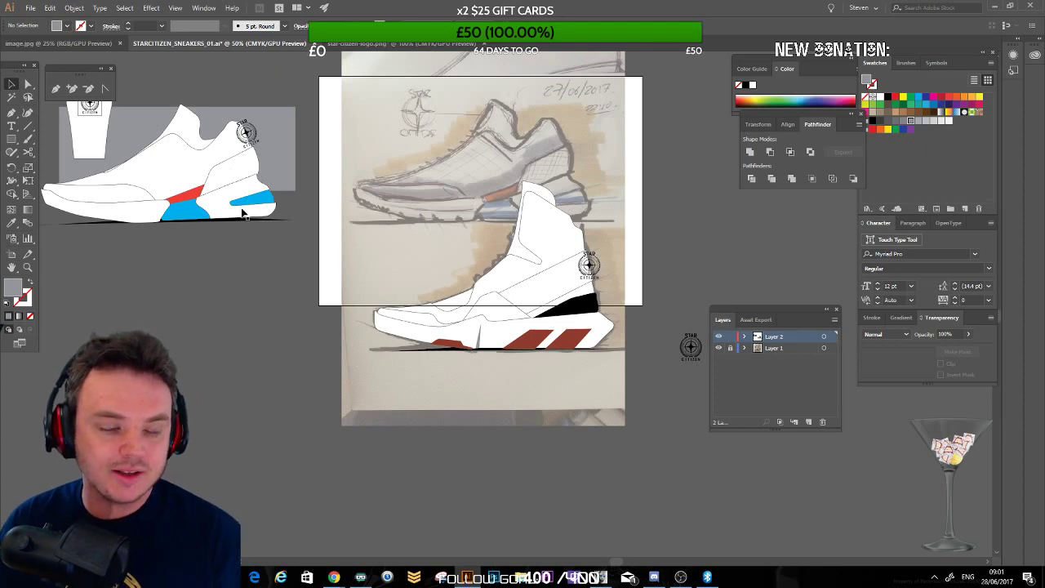
Step: Compare the traced shoes with the original drawings by repeatedly hiding and showing the vector layer
{"action": "mouse_move", "coordinate": [197, 265]}
{"action": "left_mouse_down"}
{"action": "mouse_move", "coordinate": [269, 297]}
{"action": "mouse_move", "coordinate": [248, 327]}
{"action": "mouse_move", "coordinate": [235, 321]}
{"action": "left_mouse_up"}
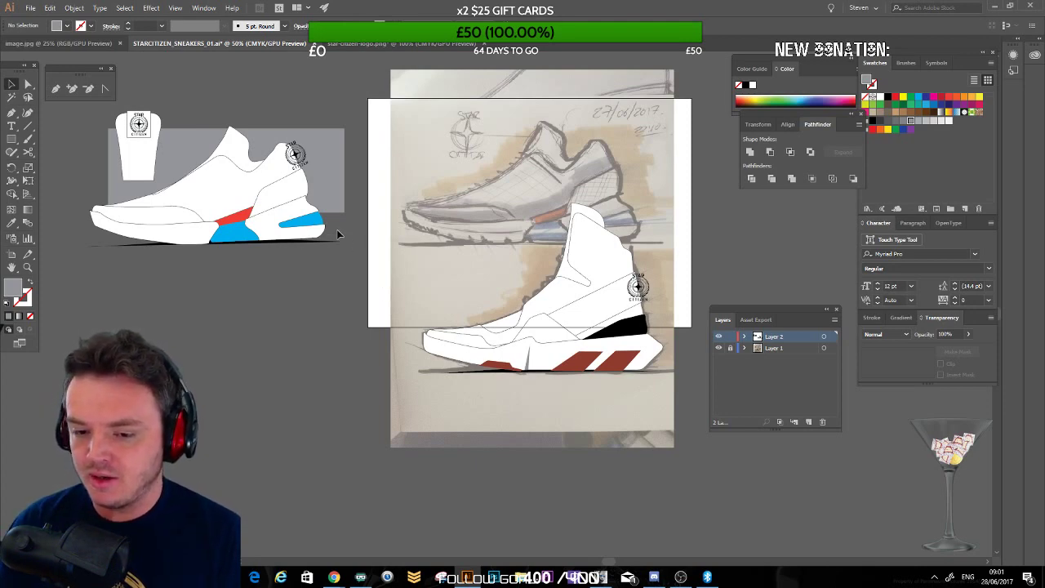
{"action": "left_click_drag", "start_coordinate": [461, 298], "coordinate": [347, 241]}
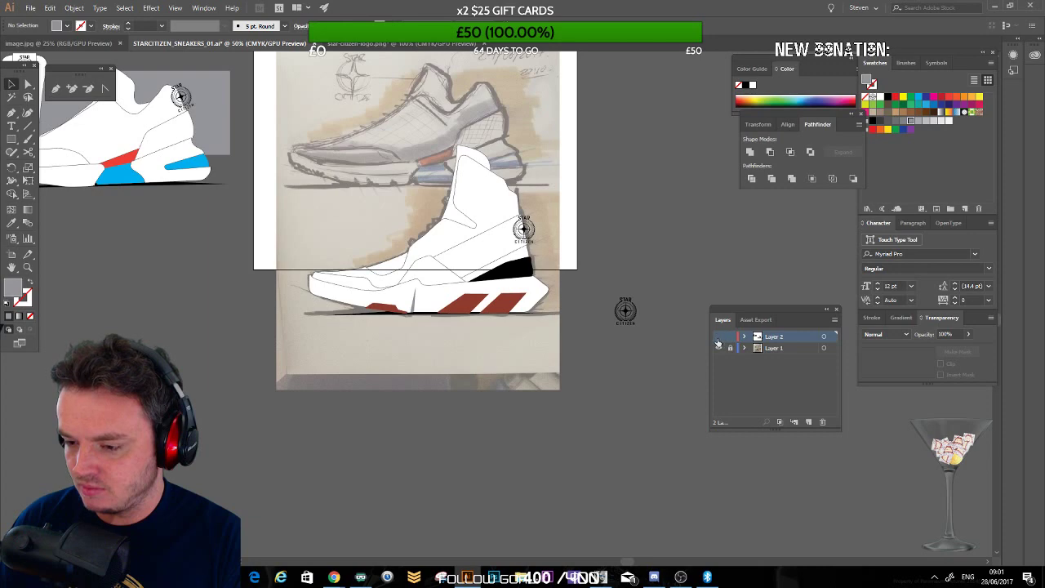
{"action": "left_click", "coordinate": [719, 337]}
{"action": "left_click", "coordinate": [719, 337]}
{"action": "left_click", "coordinate": [719, 337]}
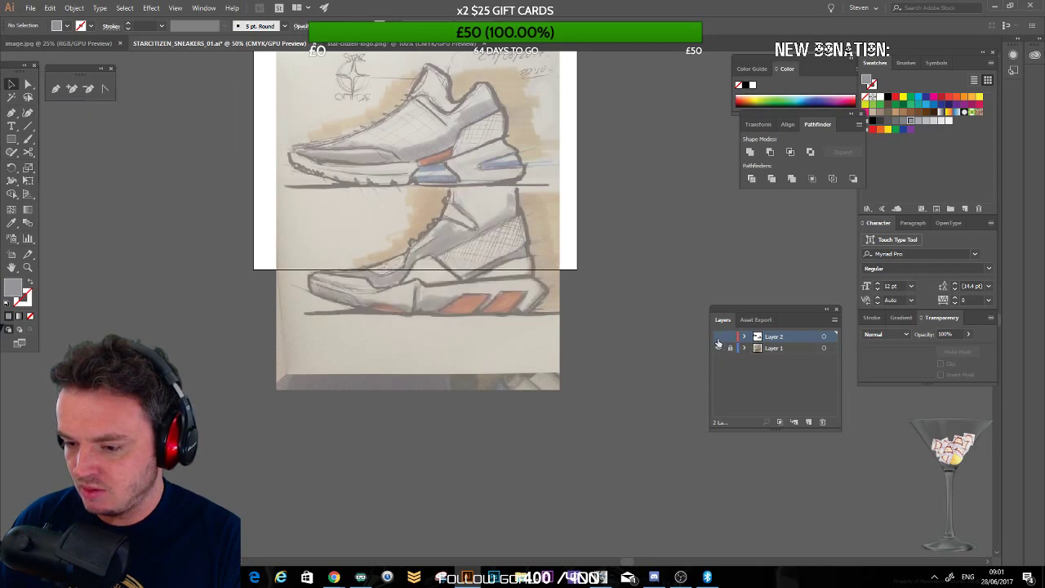
{"action": "left_click", "coordinate": [718, 337]}
{"action": "left_click", "coordinate": [719, 337]}
{"action": "left_click", "coordinate": [719, 337]}
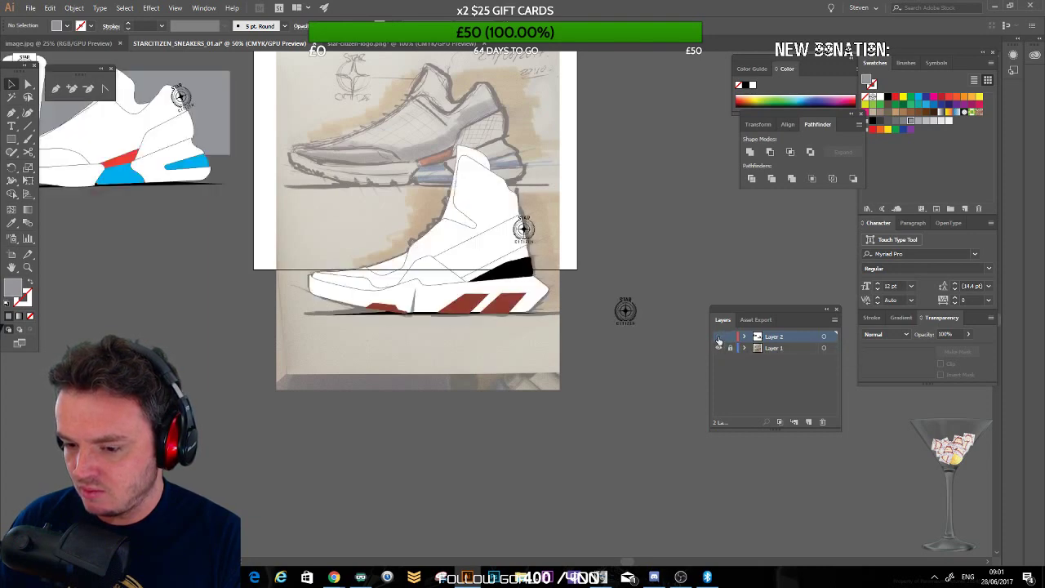
{"action": "left_click", "coordinate": [719, 337]}
{"action": "left_click", "coordinate": [718, 338]}
{"action": "left_click", "coordinate": [718, 339]}
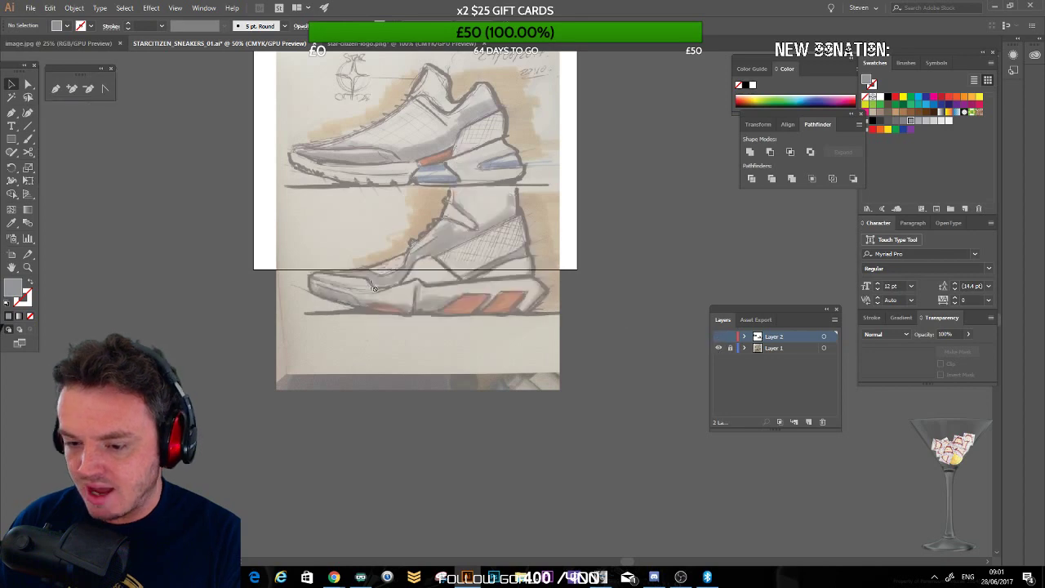
Step: Unlock the sketch layer and examine the boot and sneaker drawings up close with the vector artwork hidden
{"action": "left_click", "coordinate": [720, 349]}
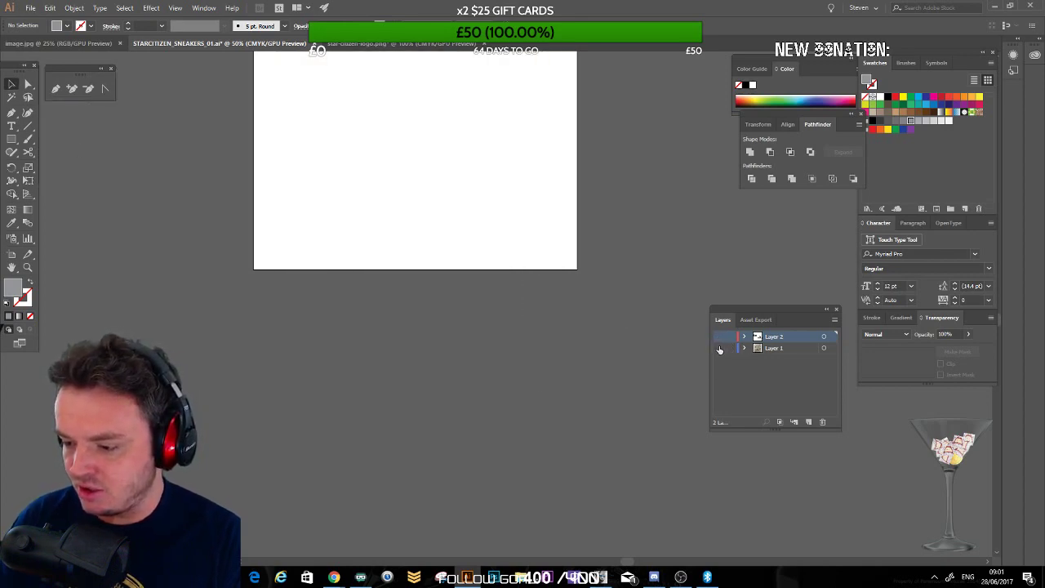
{"action": "left_click", "coordinate": [719, 349]}
{"action": "key", "text": "ctrl+plus"}
{"action": "key", "text": "ctrl+plus"}
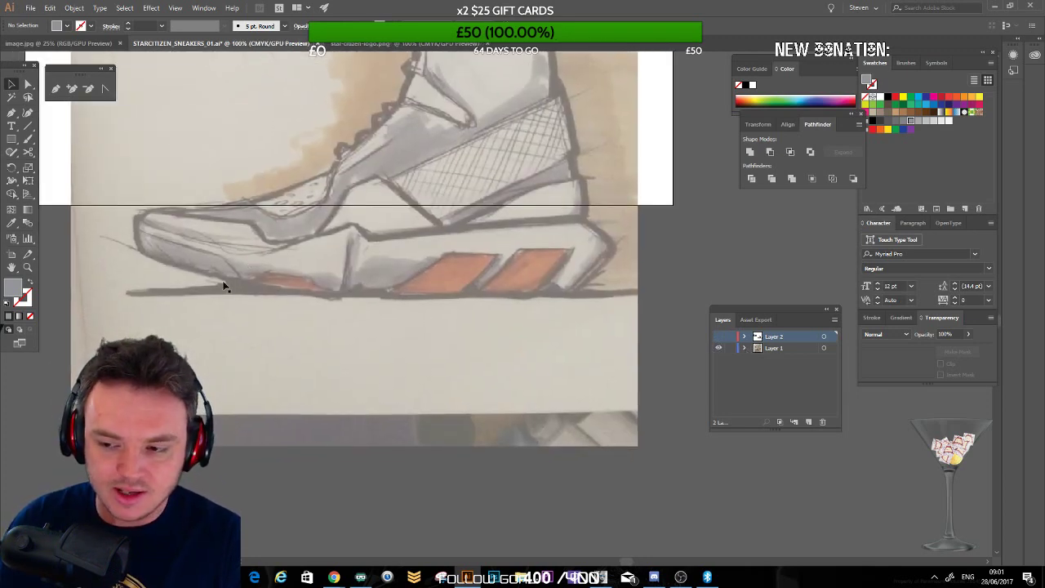
{"action": "scroll", "coordinate": [443, 163], "scroll_direction": "up", "scroll_amount": 3}
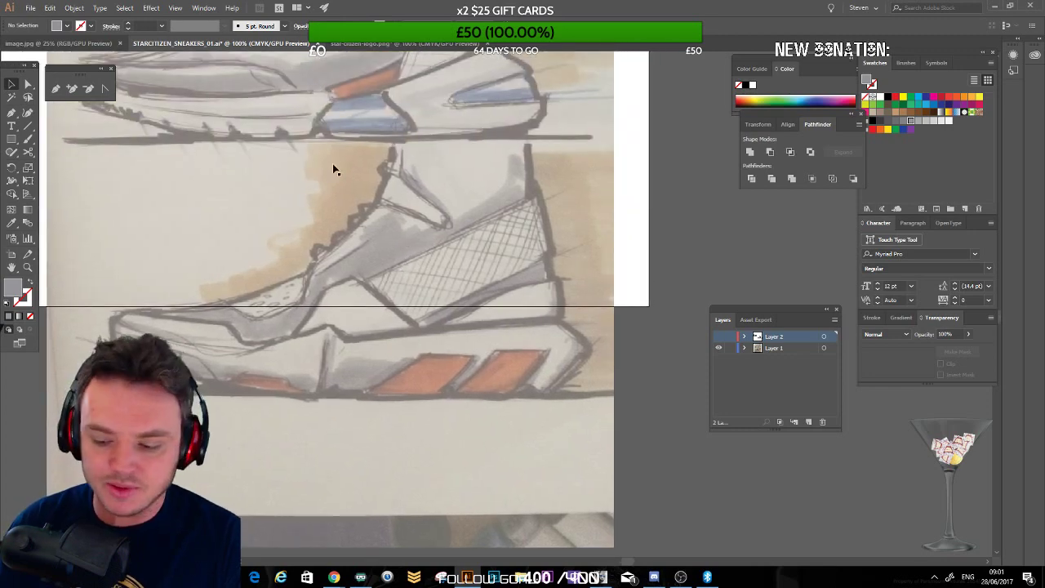
{"action": "key", "text": "ctrl+minus"}
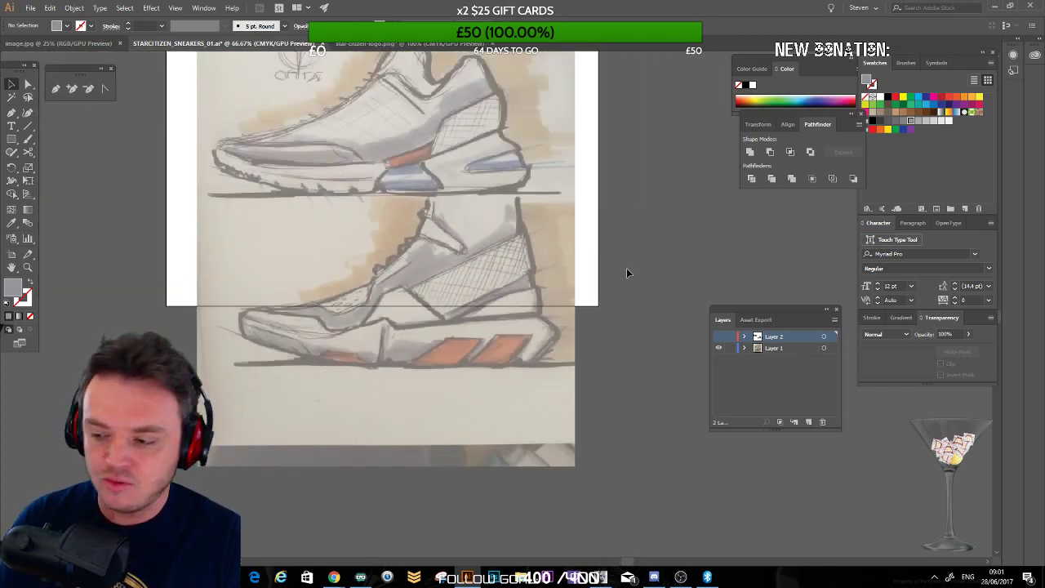
Step: Show the vector layer again and look over both traced shoes alongside the sketches
{"action": "left_click", "coordinate": [719, 336]}
{"action": "left_click_drag", "start_coordinate": [183, 216], "coordinate": [309, 279]}
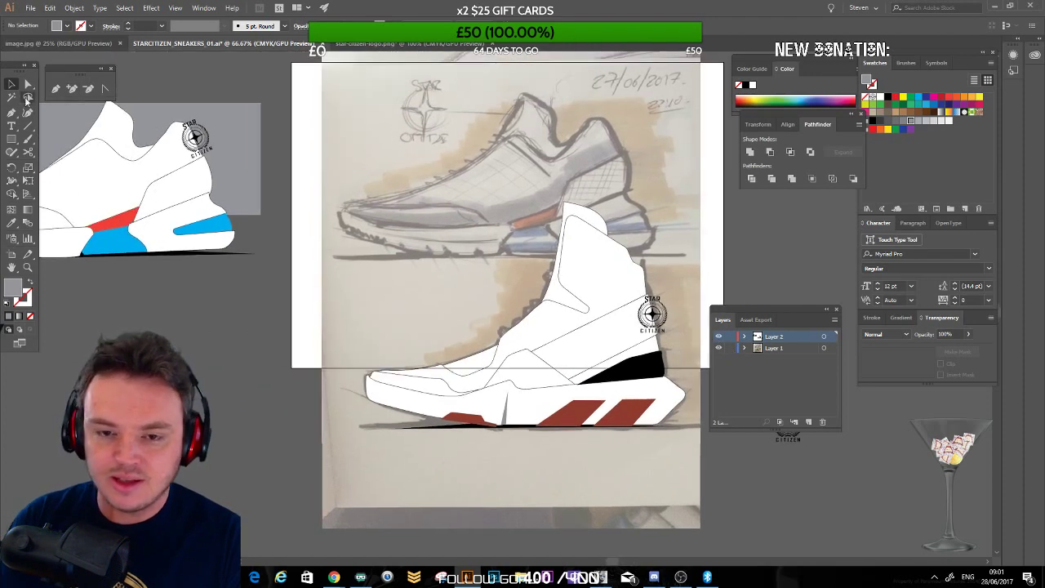
{"action": "left_click_drag", "start_coordinate": [149, 308], "coordinate": [310, 308]}
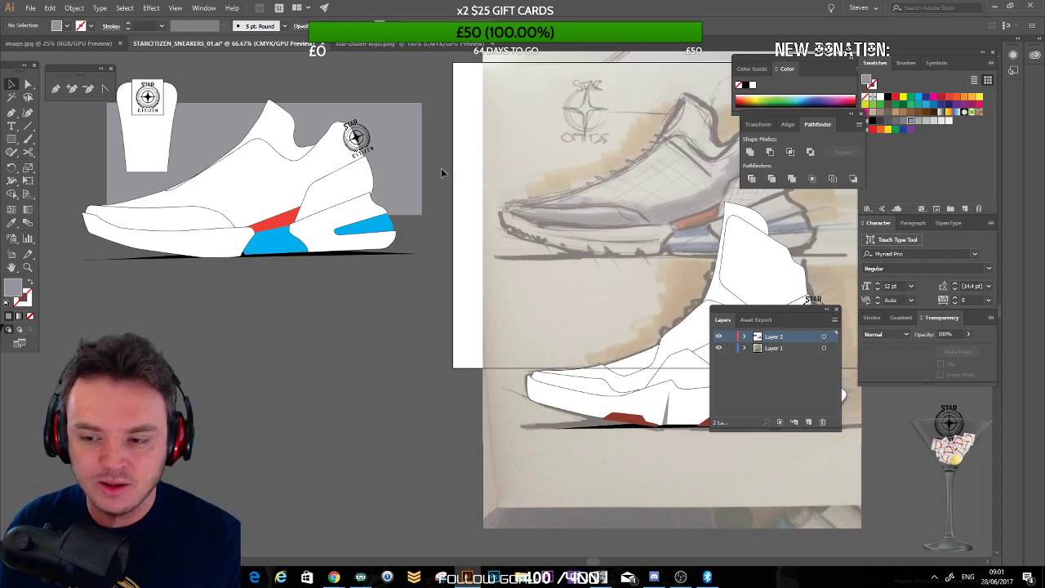
{"action": "left_click_drag", "start_coordinate": [394, 301], "coordinate": [352, 276]}
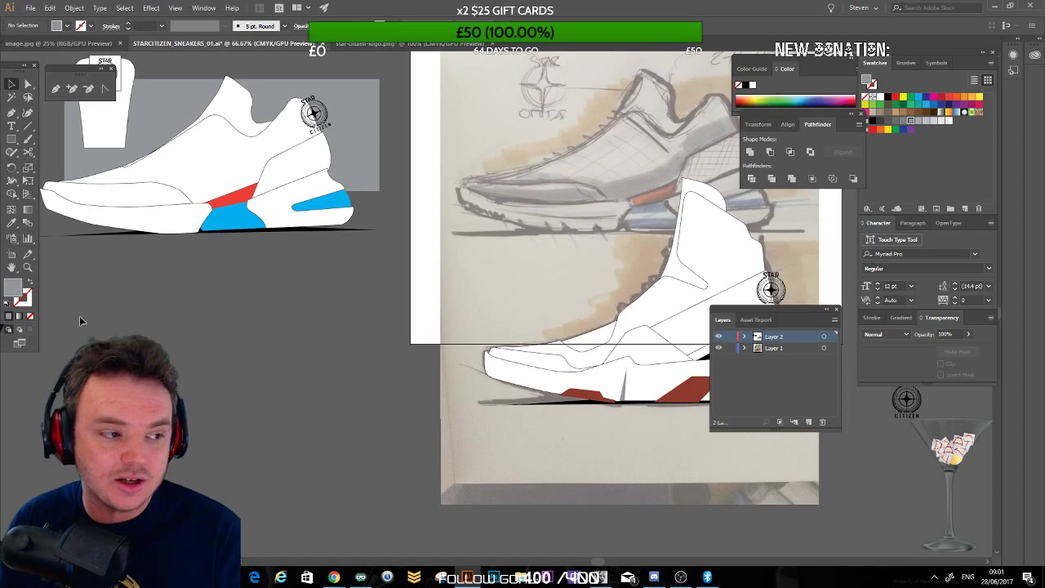
{"action": "scroll", "coordinate": [322, 269], "scroll_direction": "up", "scroll_amount": 3}
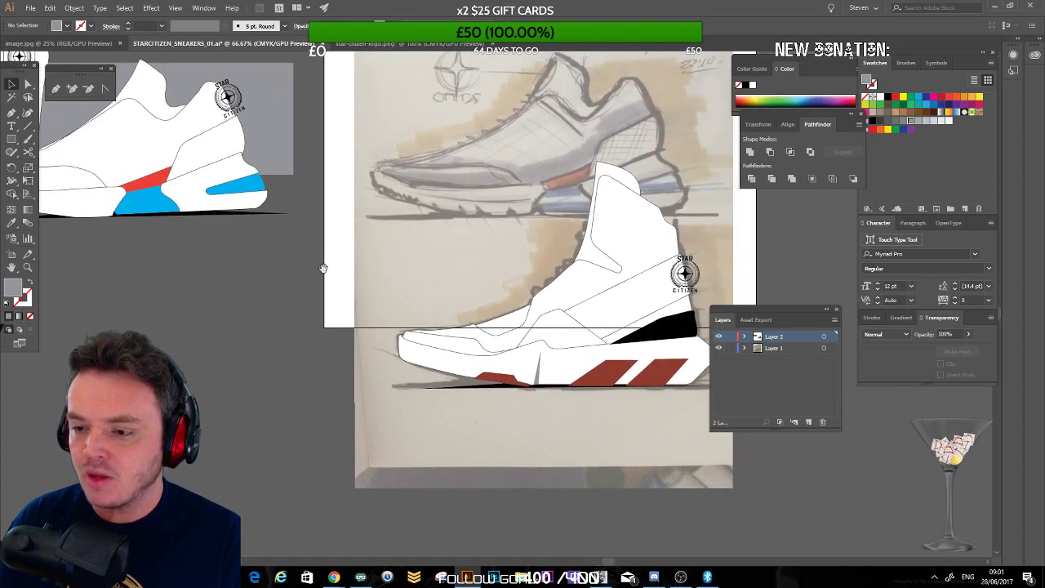
{"action": "scroll", "coordinate": [287, 242], "scroll_direction": "down", "scroll_amount": 4}
{"action": "left_click_drag", "start_coordinate": [340, 262], "coordinate": [350, 260]}
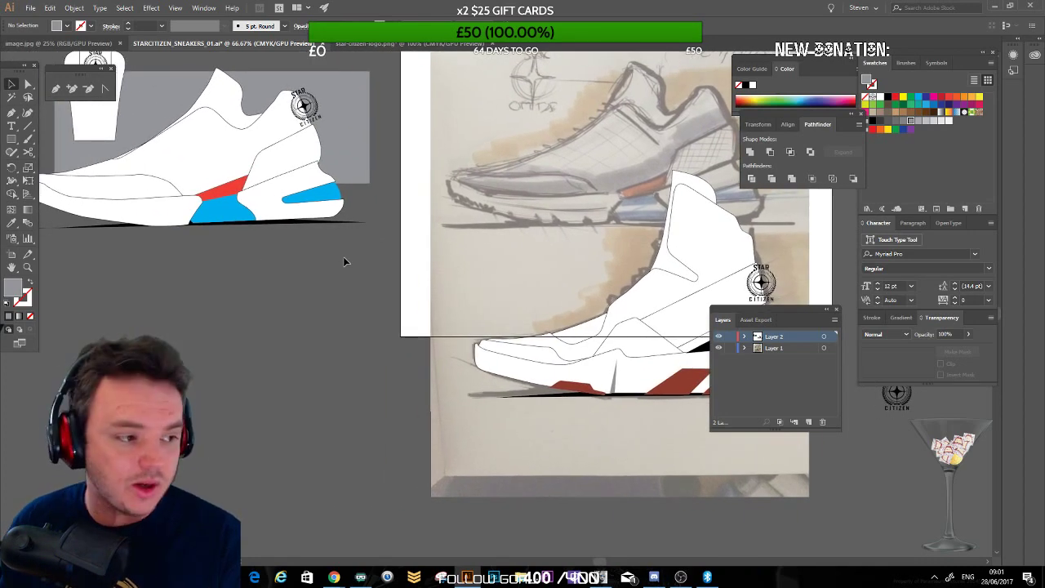
{"action": "left_click_drag", "start_coordinate": [447, 276], "coordinate": [424, 253], "text": "space"}
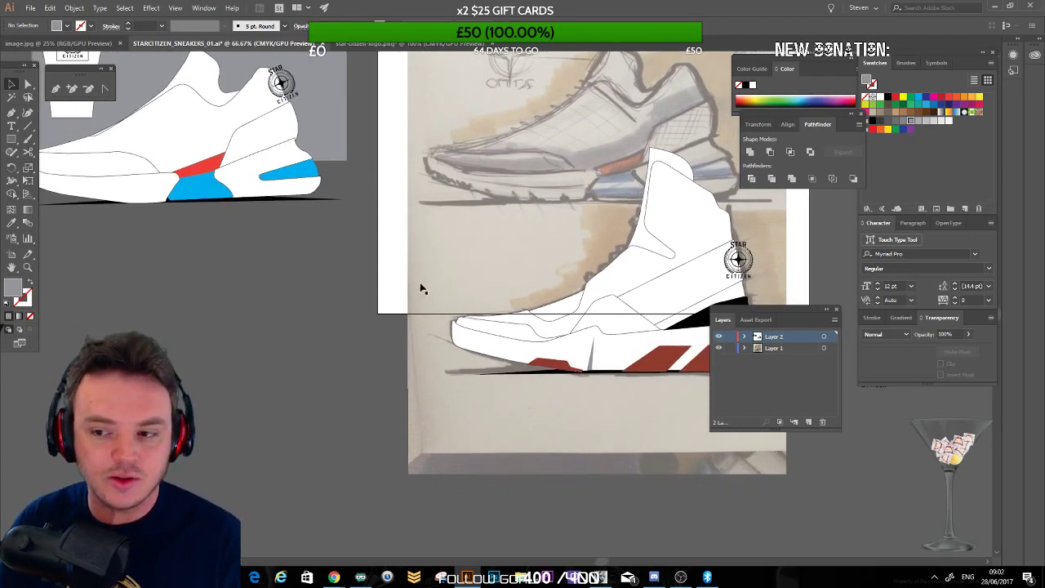
Step: Open Interstellar_space_suit_boot.jpg from the Desktop and copy its boot image
{"action": "key", "text": "ctrl+o"}
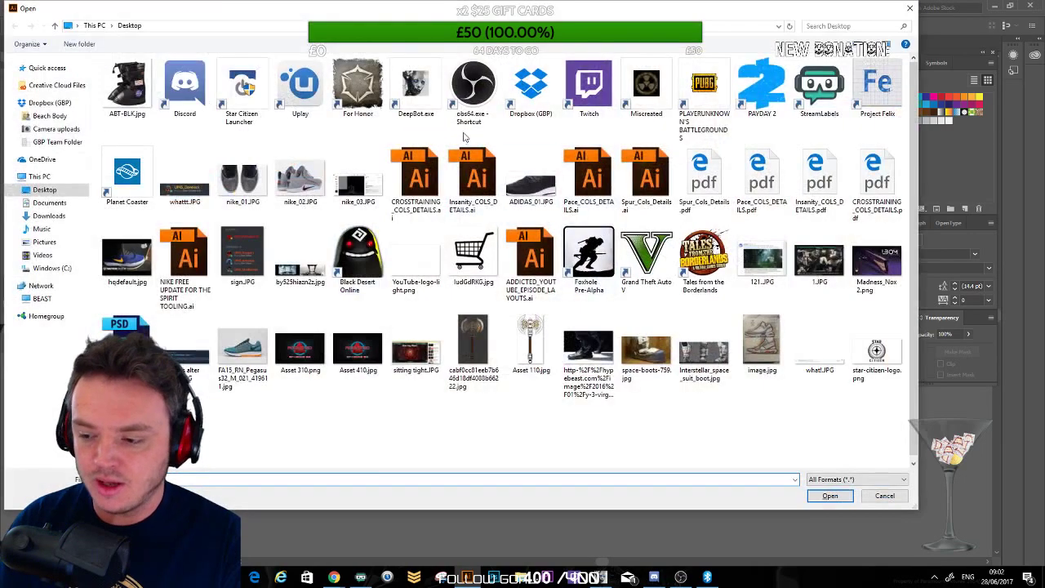
{"action": "left_click", "coordinate": [762, 347]}
{"action": "left_click", "coordinate": [830, 496]}
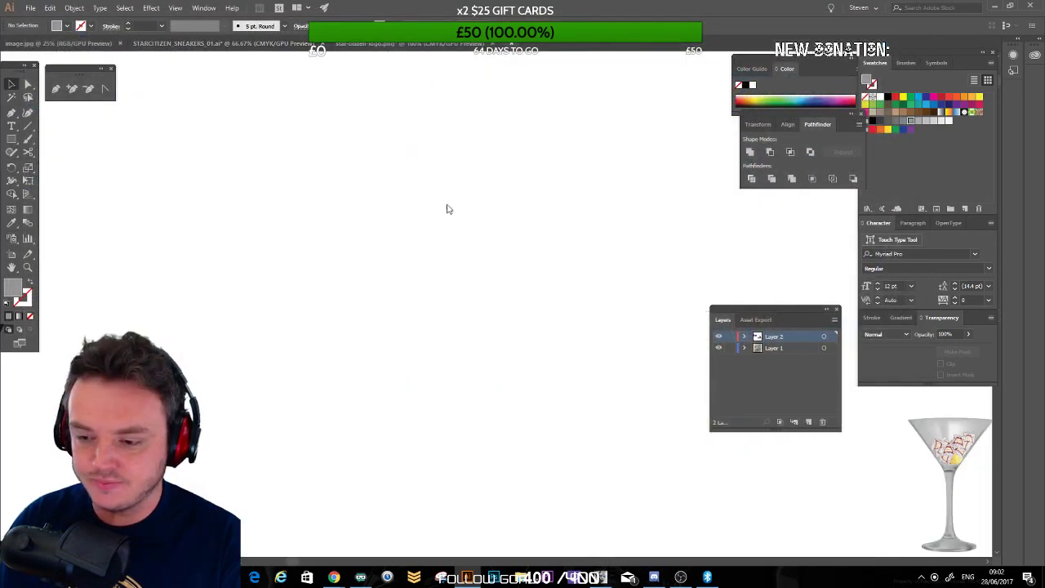
{"action": "key", "text": "ctrl+minus"}
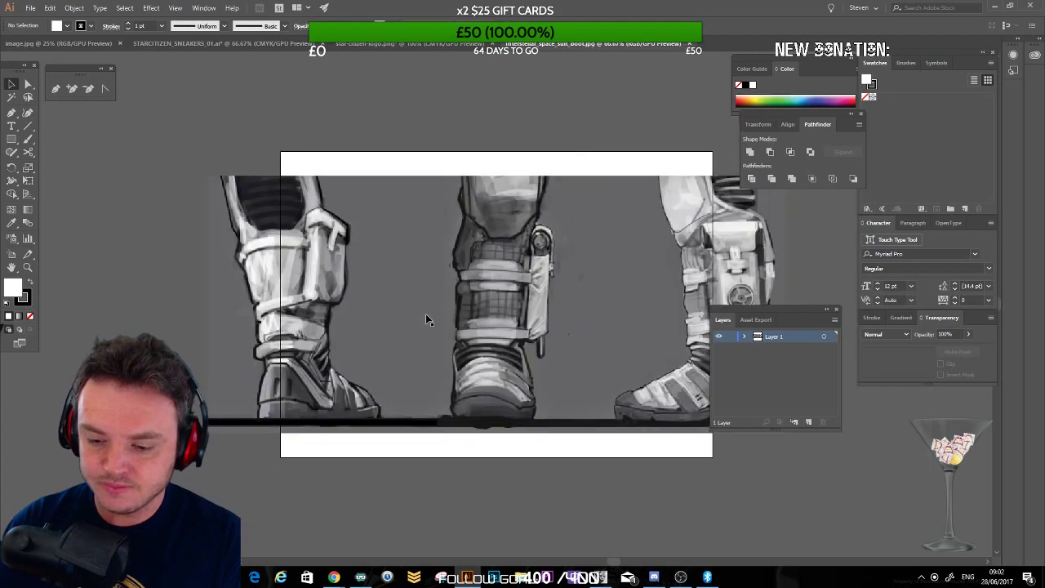
{"action": "left_click_drag", "start_coordinate": [426, 313], "coordinate": [273, 271]}
{"action": "left_click", "coordinate": [393, 294]}
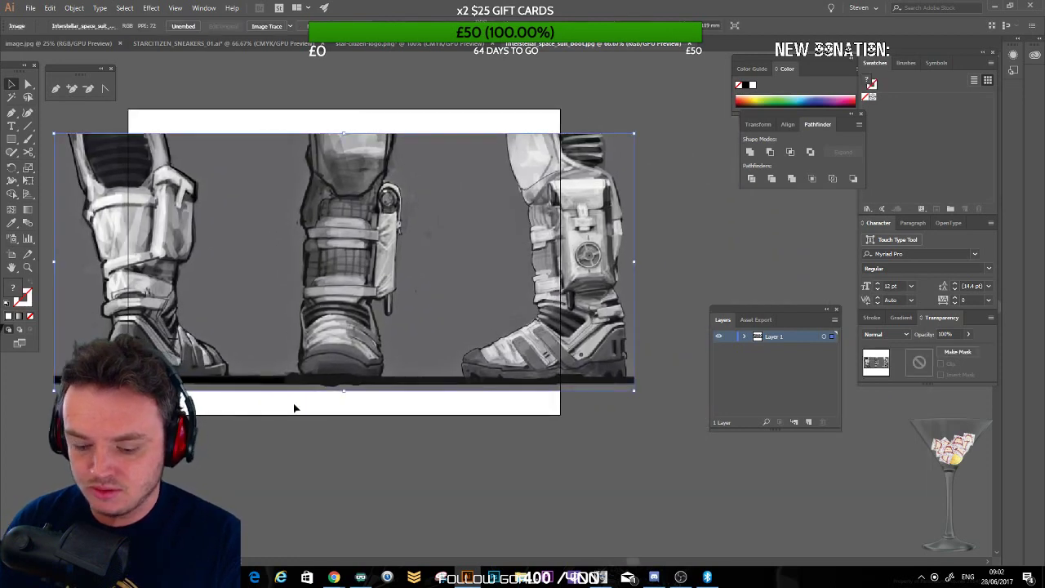
Step: Paste the space suit boot image into STARCITIZEN_SNEAKERS_01.ai and place it on the toe side of the traced boot
{"action": "left_click", "coordinate": [384, 45]}
{"action": "left_click", "coordinate": [283, 47]}
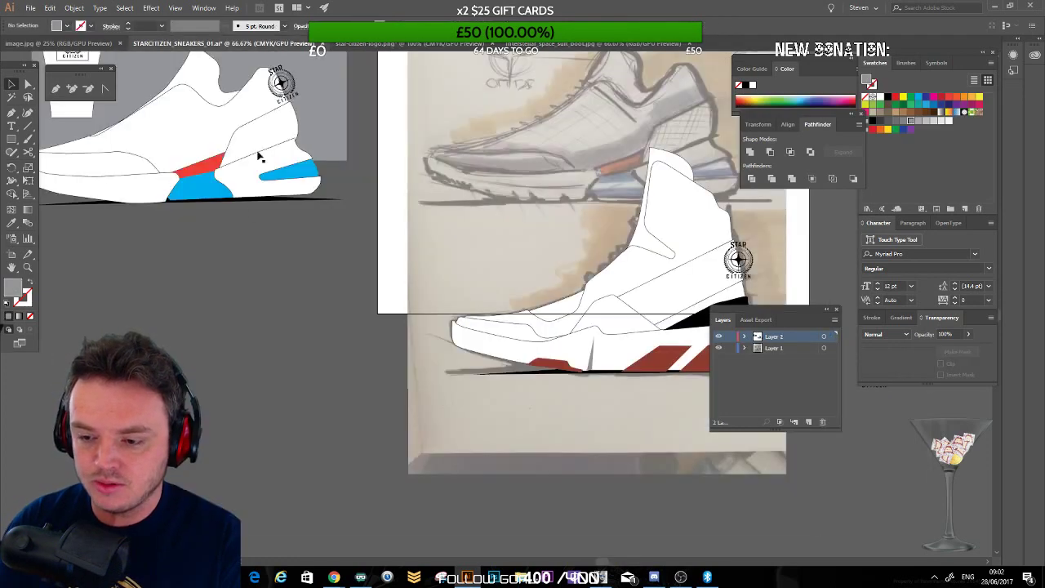
{"action": "key", "text": "ctrl+v"}
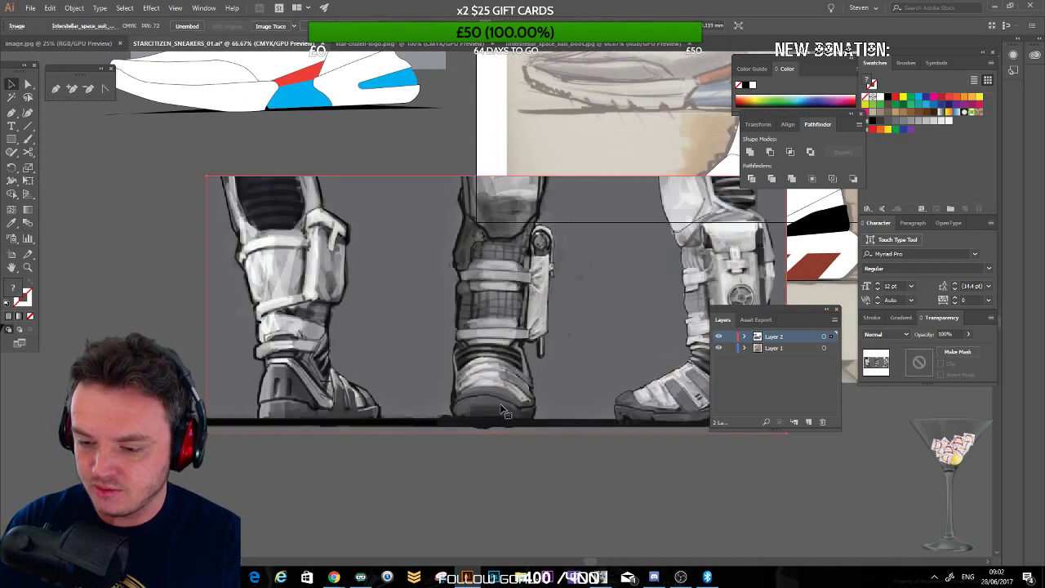
{"action": "key", "text": "ctrl+minus"}
{"action": "left_click_drag", "start_coordinate": [631, 315], "coordinate": [299, 312]}
{"action": "left_click", "coordinate": [478, 321]}
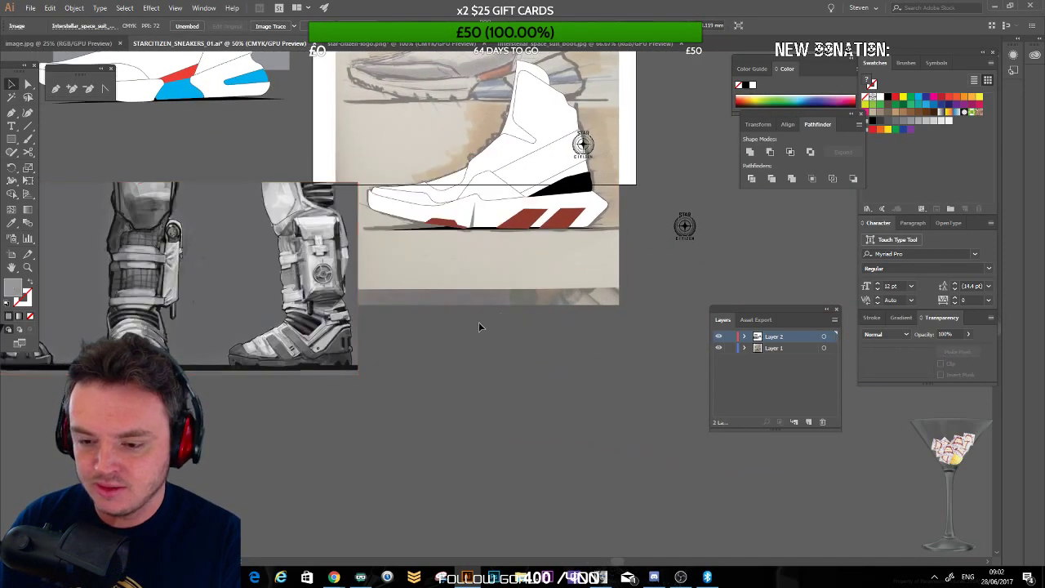
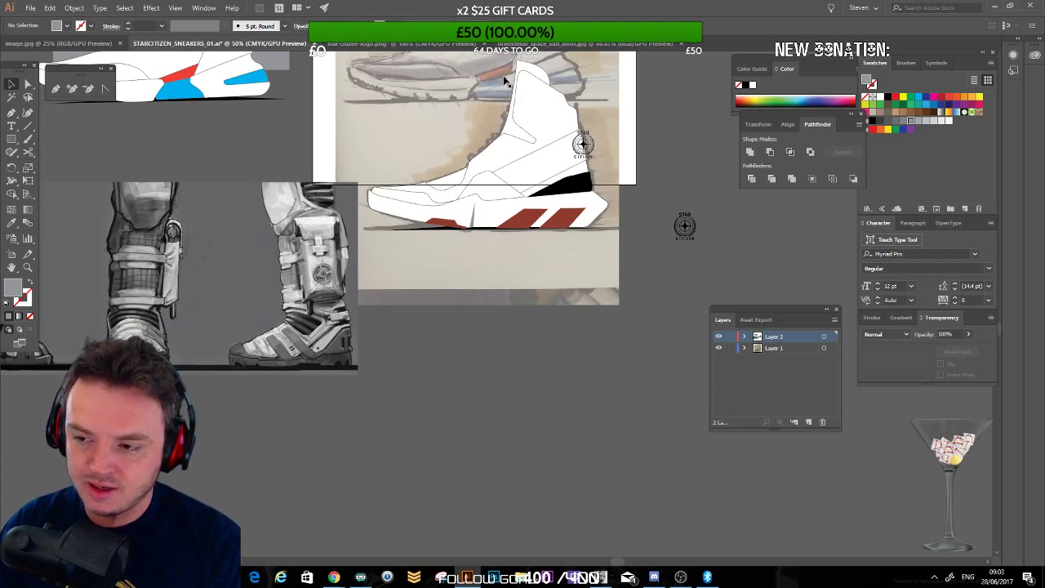
Step: Move the space suit boot reference off the sketch photo so that it sits against the artboard's toe-side edge
{"action": "left_click", "coordinate": [500, 144]}
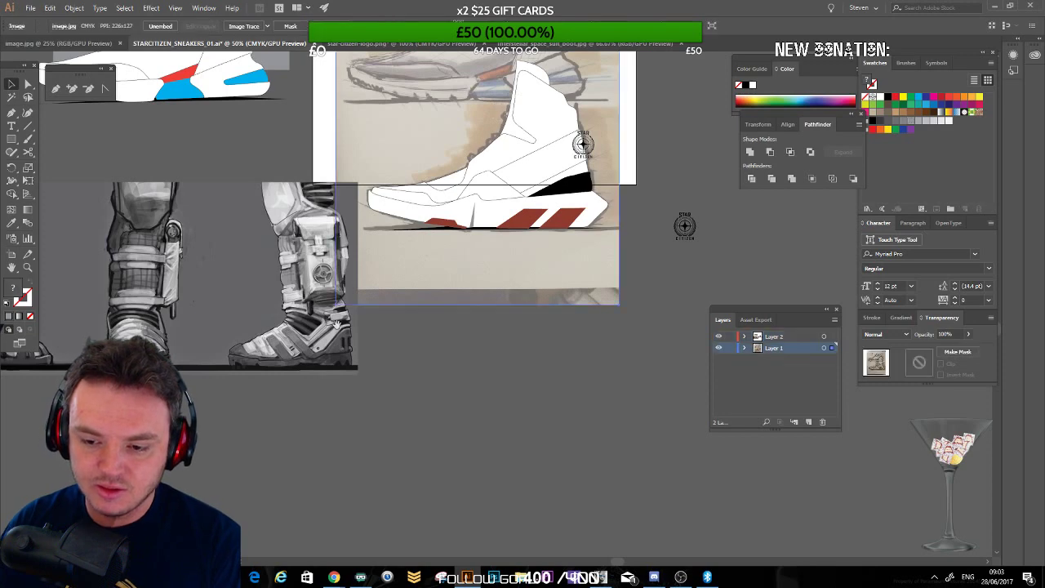
{"action": "scroll", "coordinate": [279, 284], "scroll_direction": "left", "scroll_amount": 2}
{"action": "left_click_drag", "start_coordinate": [460, 318], "coordinate": [446, 342]}
{"action": "left_click_drag", "start_coordinate": [322, 308], "coordinate": [276, 243]}
{"action": "left_click", "coordinate": [426, 286]}
{"action": "left_click_drag", "start_coordinate": [191, 311], "coordinate": [374, 302]}
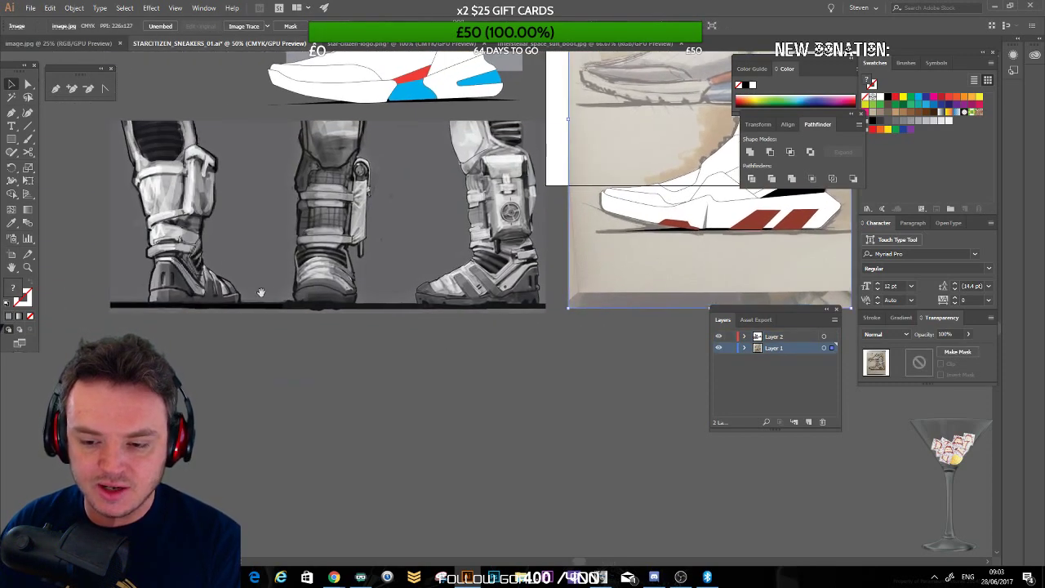
{"action": "scroll", "coordinate": [114, 274], "scroll_direction": "right", "scroll_amount": 3}
{"action": "scroll", "coordinate": [487, 242], "scroll_direction": "right", "scroll_amount": 3}
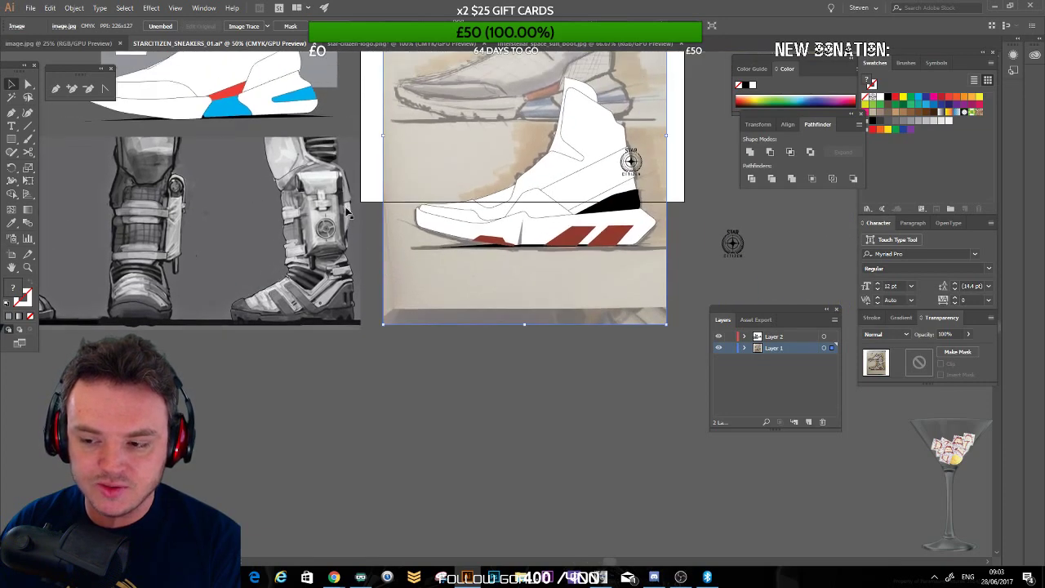
Step: Raise the space suit boot reference so its ground line is level with the traced boot's, keeping it beside the artboard
{"action": "left_click_drag", "start_coordinate": [254, 284], "coordinate": [324, 238]}
{"action": "left_click", "coordinate": [295, 324]}
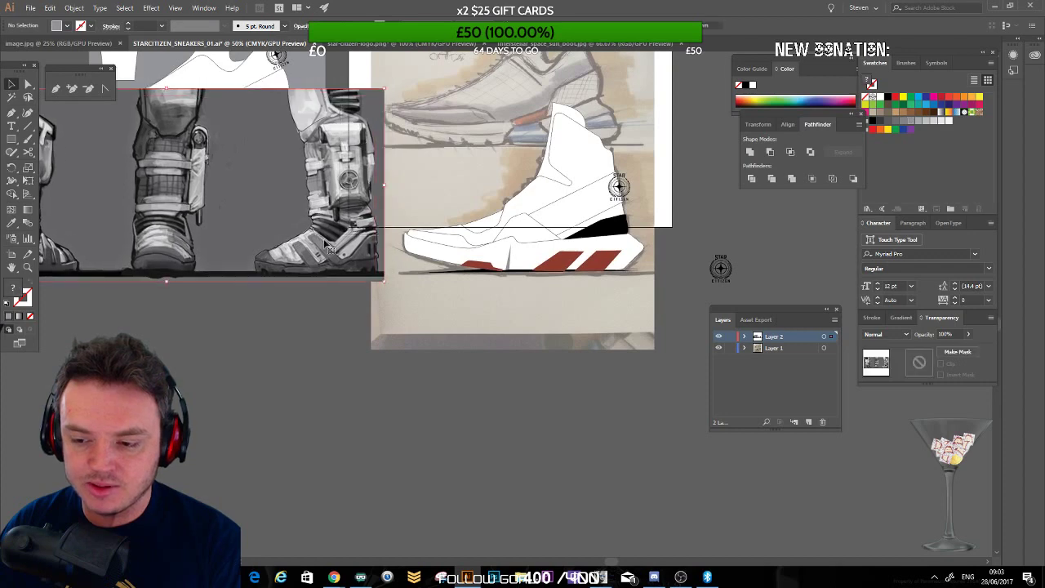
{"action": "left_click", "coordinate": [328, 314]}
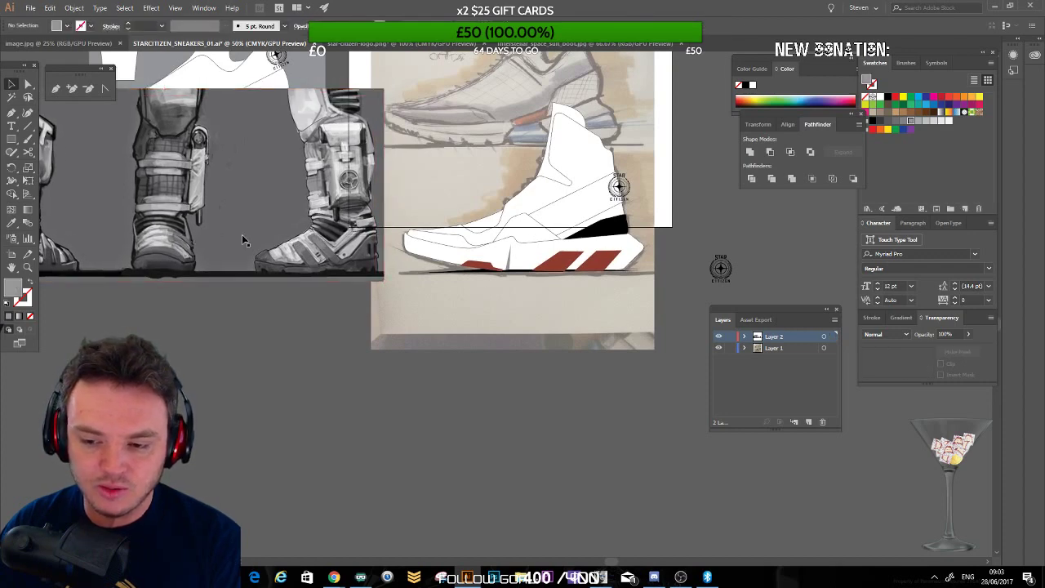
{"action": "left_click_drag", "start_coordinate": [246, 311], "coordinate": [357, 317]}
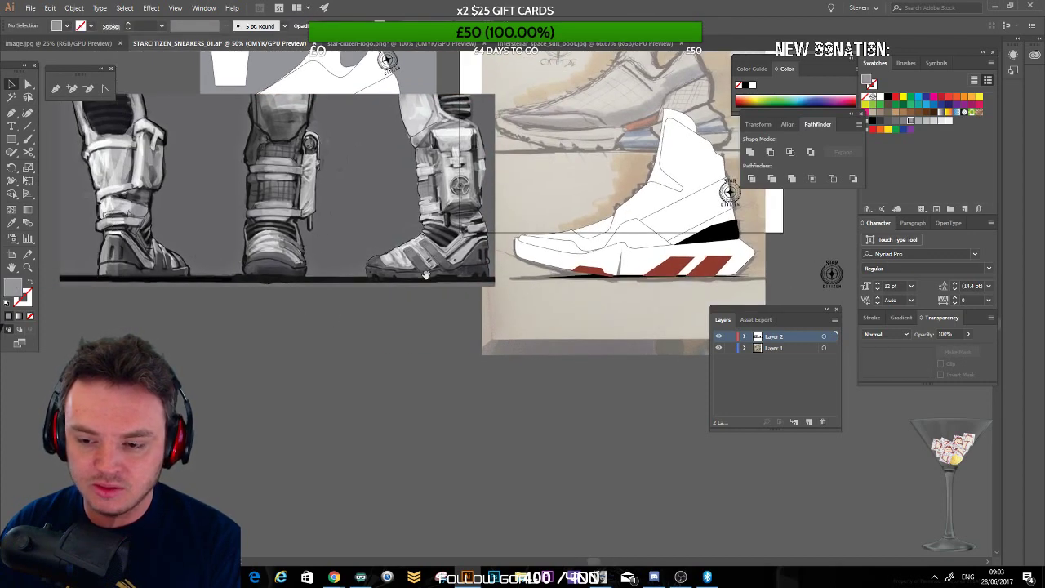
{"action": "left_click_drag", "start_coordinate": [425, 276], "coordinate": [269, 233]}
{"action": "left_click", "coordinate": [283, 234]}
{"action": "left_click", "coordinate": [257, 295]}
Step: Open space-boots-759.jpg from the Desktop, examine the boot photo, and close it to return to the sneaker artwork
{"action": "left_click_drag", "start_coordinate": [281, 335], "coordinate": [276, 359]}
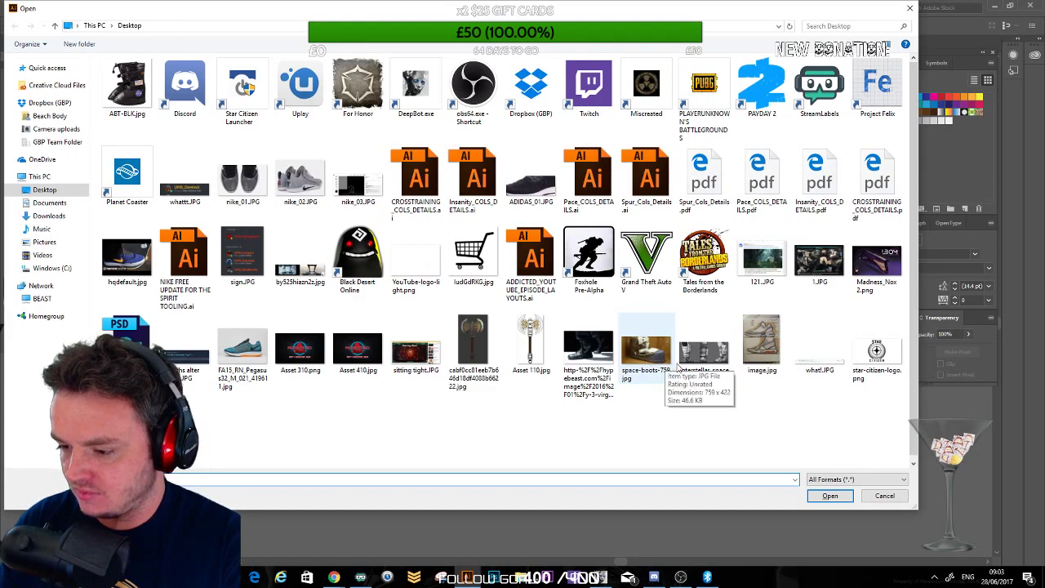
{"action": "left_click", "coordinate": [645, 352]}
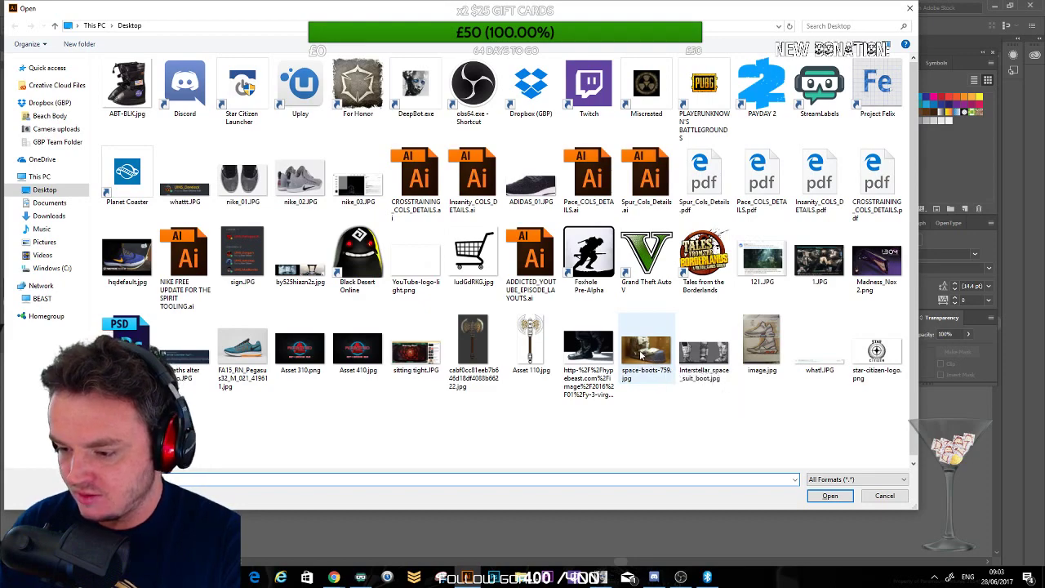
{"action": "left_click", "coordinate": [825, 497]}
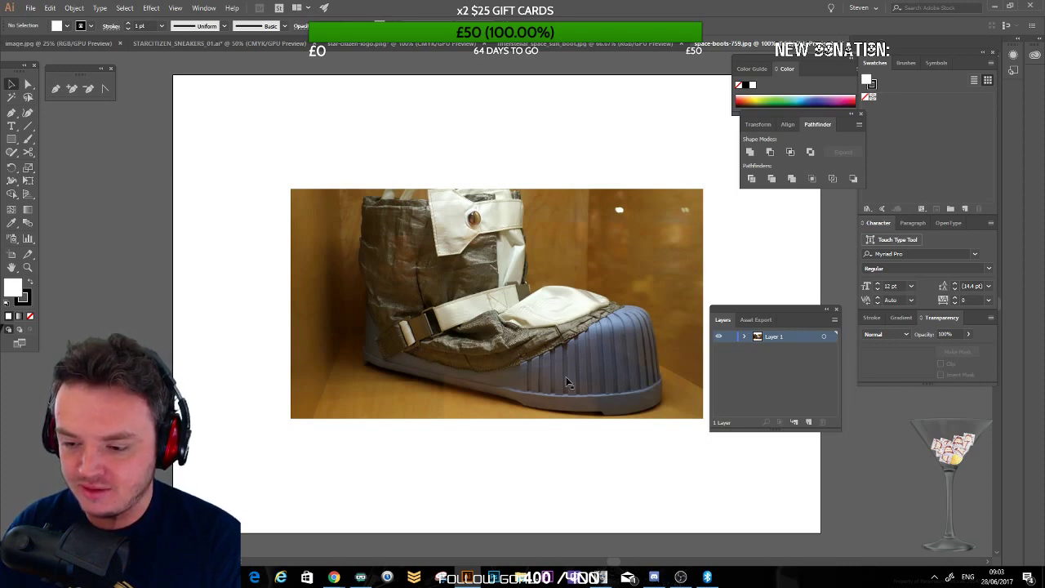
{"action": "key", "text": "ctrl+w"}
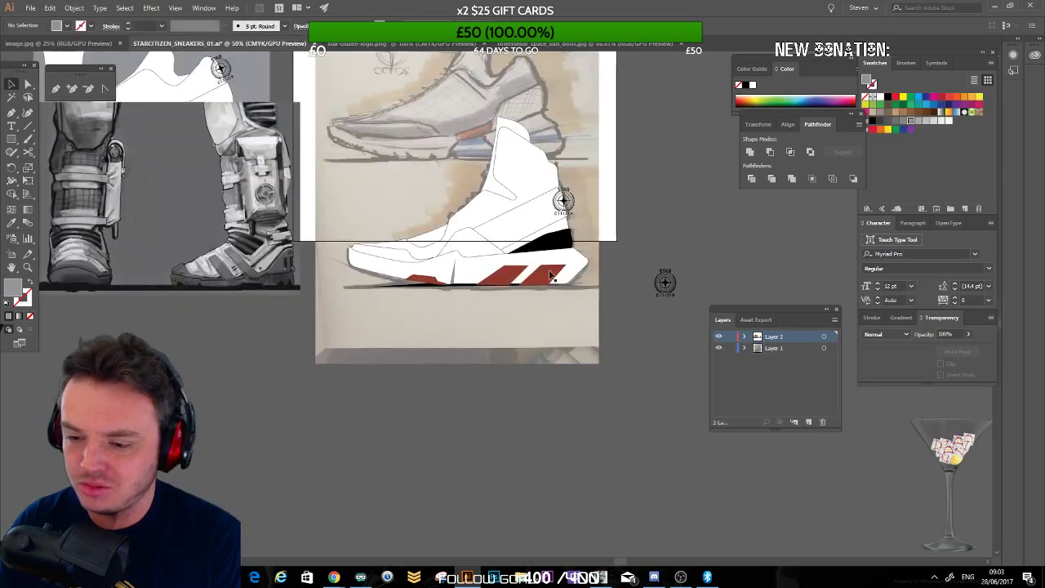
{"action": "left_click_drag", "start_coordinate": [176, 280], "coordinate": [214, 245]}
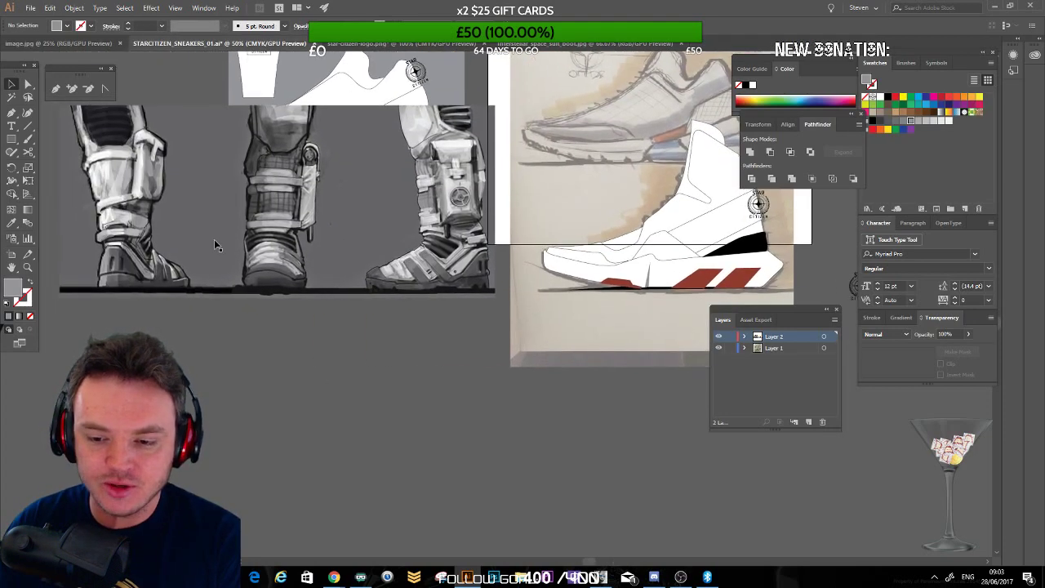
{"action": "left_click_drag", "start_coordinate": [409, 298], "coordinate": [356, 314]}
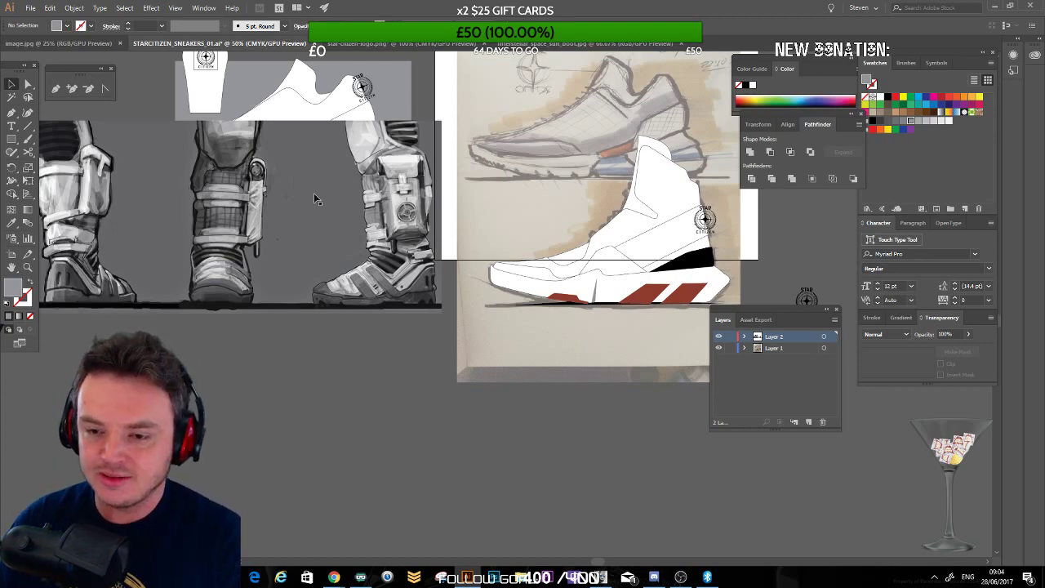
Step: Examine the space suit boot reference alongside the traced boot
{"action": "left_click_drag", "start_coordinate": [314, 193], "coordinate": [450, 170]}
{"action": "left_click_drag", "start_coordinate": [472, 313], "coordinate": [475, 323]}
{"action": "left_click_drag", "start_coordinate": [475, 323], "coordinate": [425, 255]}
{"action": "left_click", "coordinate": [525, 362]}
{"action": "left_click_drag", "start_coordinate": [525, 362], "coordinate": [447, 345]}
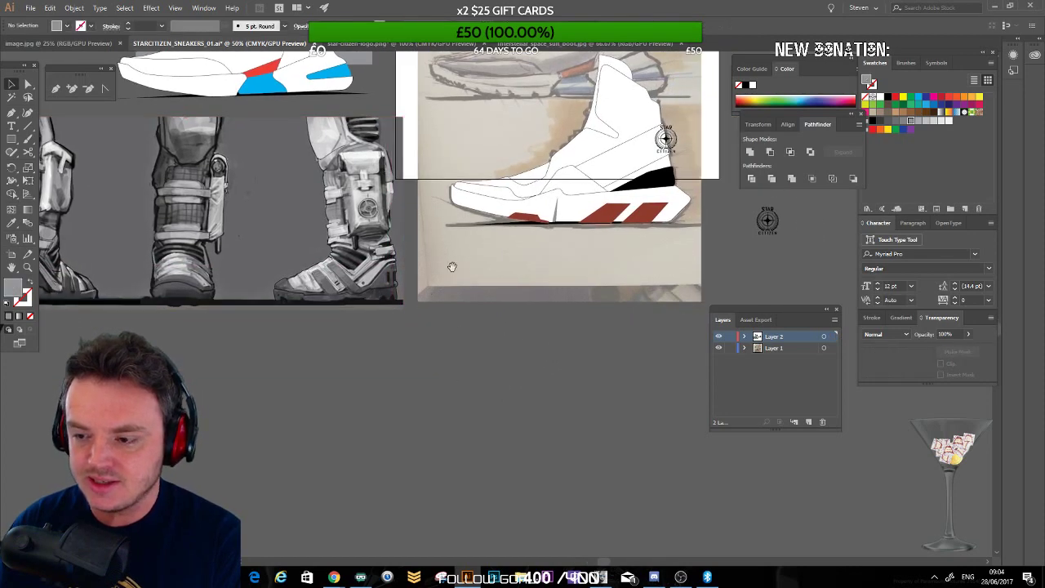
{"action": "left_click_drag", "start_coordinate": [351, 313], "coordinate": [299, 380]}
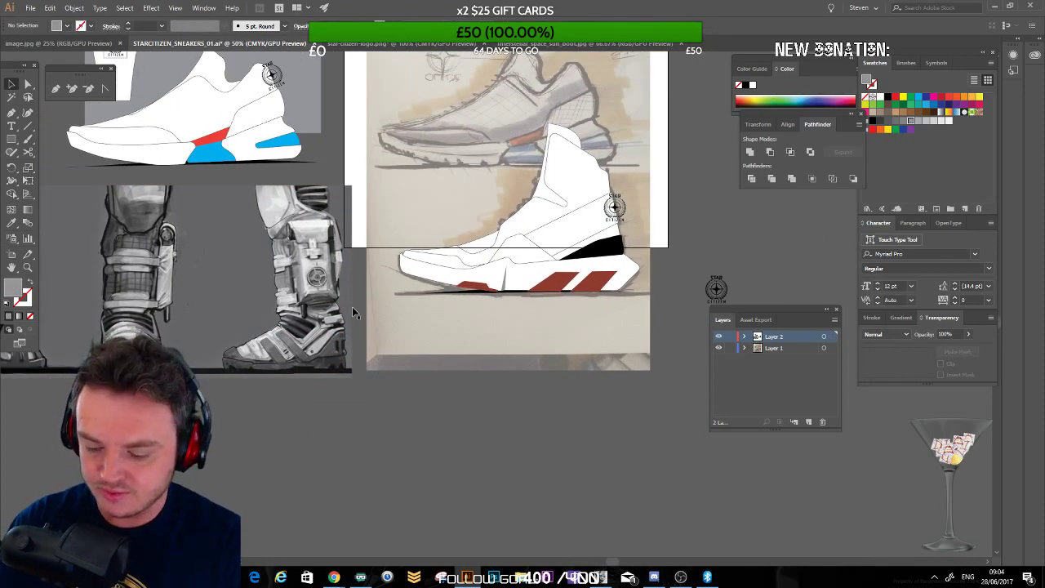
{"action": "key", "text": "ctrl+equal"}
{"action": "key", "text": "ctrl+equal"}
{"action": "left_click_drag", "start_coordinate": [579, 241], "coordinate": [453, 280]}
{"action": "left_click_drag", "start_coordinate": [298, 240], "coordinate": [457, 231]}
{"action": "left_click", "coordinate": [56, 89]}
{"action": "left_click_drag", "start_coordinate": [465, 192], "coordinate": [455, 234]}
{"action": "left_click_drag", "start_coordinate": [233, 304], "coordinate": [334, 262]}
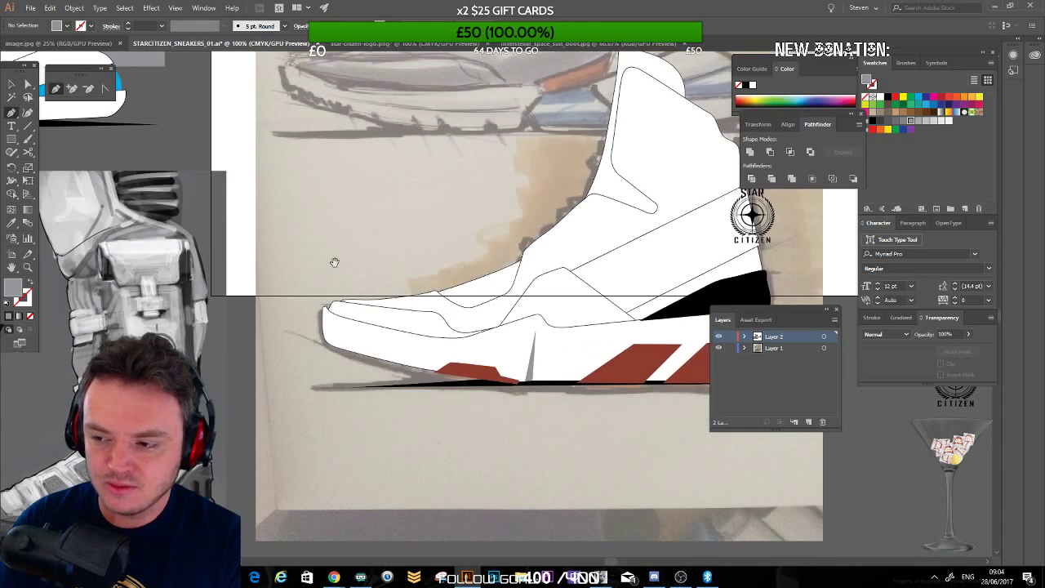
{"action": "left_click_drag", "start_coordinate": [480, 182], "coordinate": [406, 203]}
{"action": "left_click", "coordinate": [561, 192]}
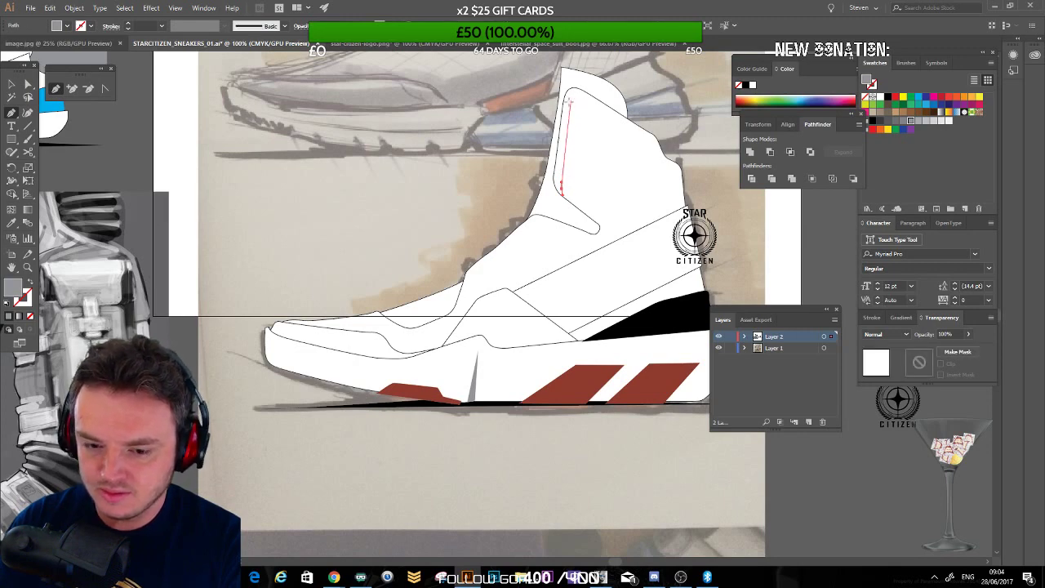
{"action": "left_click_drag", "start_coordinate": [234, 301], "coordinate": [329, 283]}
{"action": "mouse_move", "coordinate": [539, 189]}
{"action": "left_mouse_down"}
{"action": "mouse_move", "coordinate": [401, 297]}
{"action": "mouse_move", "coordinate": [556, 198]}
{"action": "left_mouse_up"}
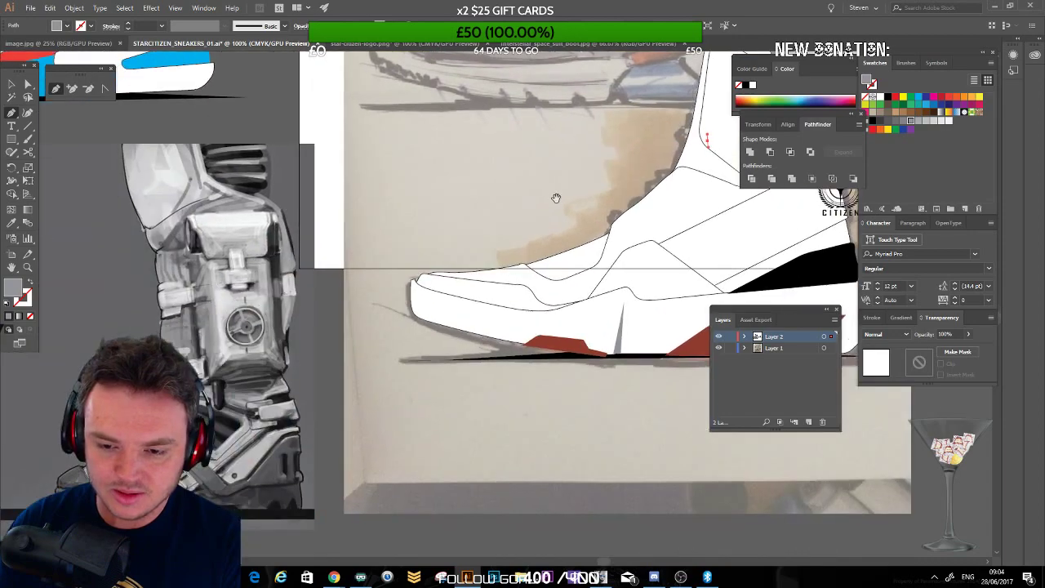
{"action": "left_click_drag", "start_coordinate": [622, 195], "coordinate": [513, 218]}
{"action": "left_click_drag", "start_coordinate": [448, 192], "coordinate": [357, 201]}
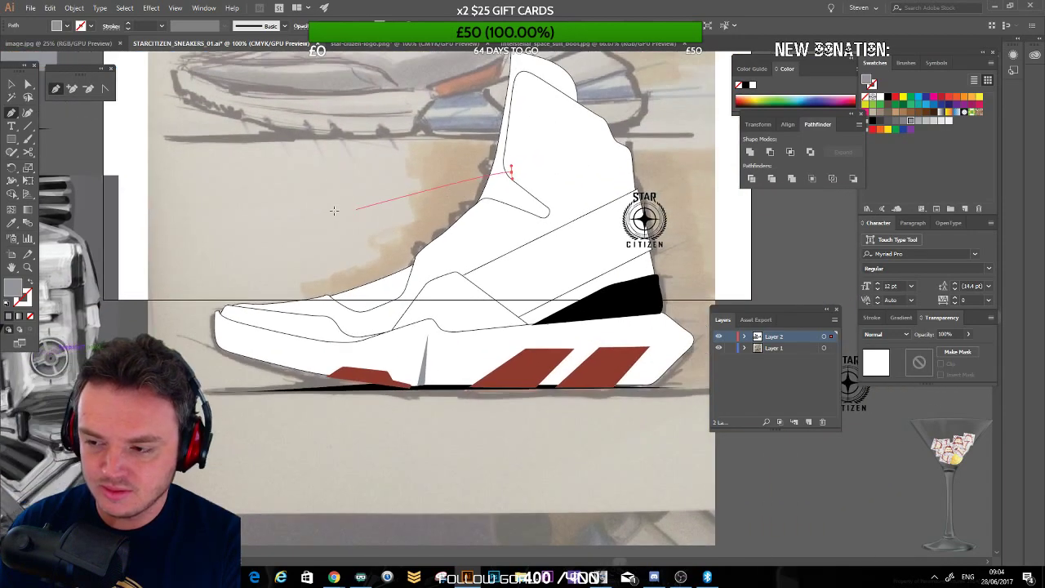
{"action": "key", "text": "ctrl+z"}
Step: Draw a circle about 30 mm in diameter on the empty area above the traced boot's toe
{"action": "left_click_drag", "start_coordinate": [138, 231], "coordinate": [236, 195]}
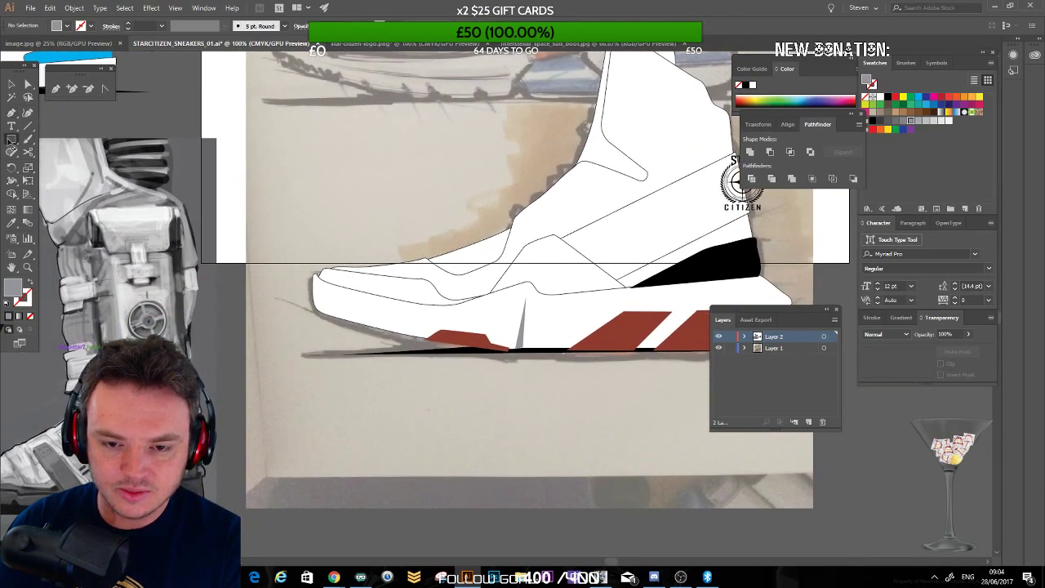
{"action": "left_click_drag", "start_coordinate": [11, 142], "coordinate": [49, 168]}
{"action": "left_click_drag", "start_coordinate": [303, 196], "coordinate": [336, 243]}
{"action": "left_click", "coordinate": [11, 84]}
{"action": "left_click", "coordinate": [256, 187]}
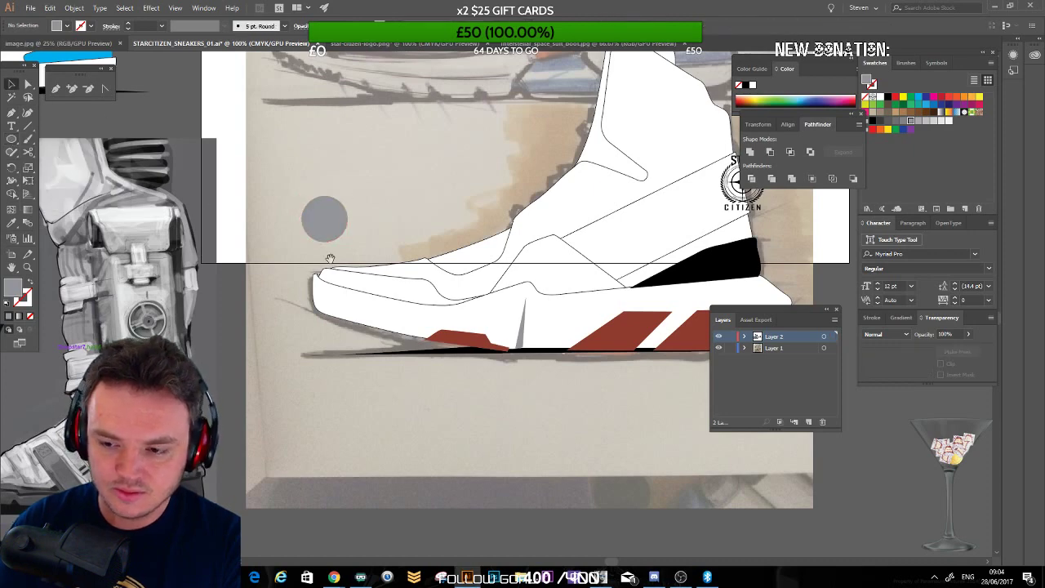
Step: Give the circle above the toe the default white fill and black stroke
{"action": "key", "text": "ctrl+plus"}
{"action": "left_click", "coordinate": [369, 171]}
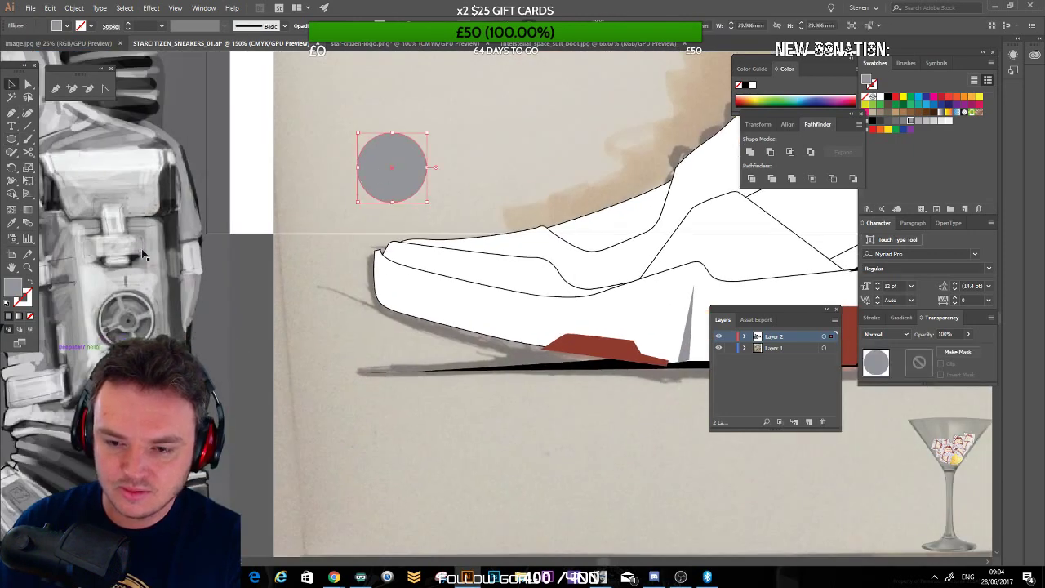
{"action": "left_click", "coordinate": [6, 304]}
{"action": "left_click", "coordinate": [187, 248]}
{"action": "left_click_drag", "start_coordinate": [341, 201], "coordinate": [347, 214]}
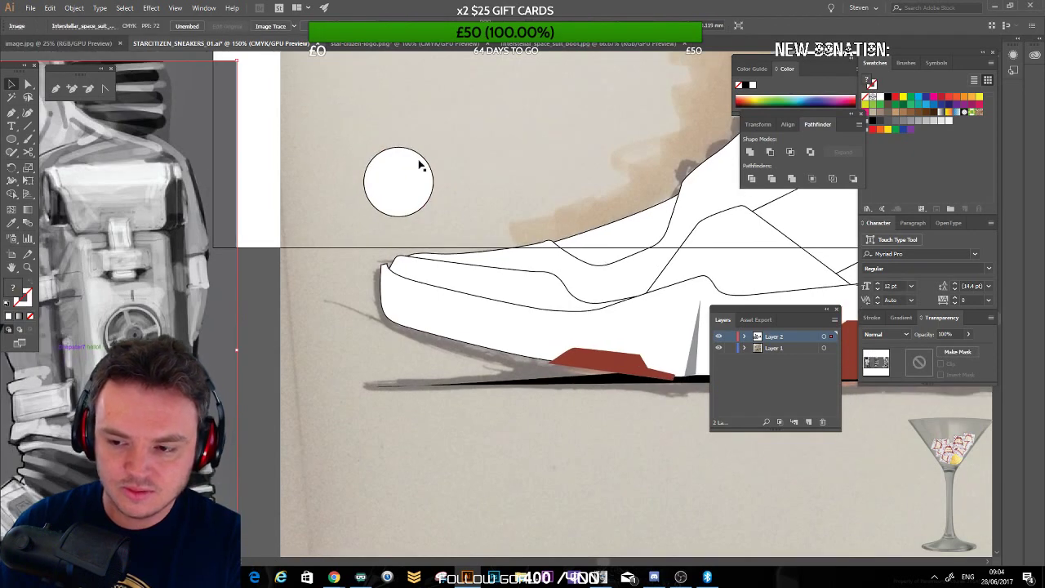
Step: Lock Layer 1 so that the sketch photo cannot be selected
{"action": "left_click", "coordinate": [420, 166]}
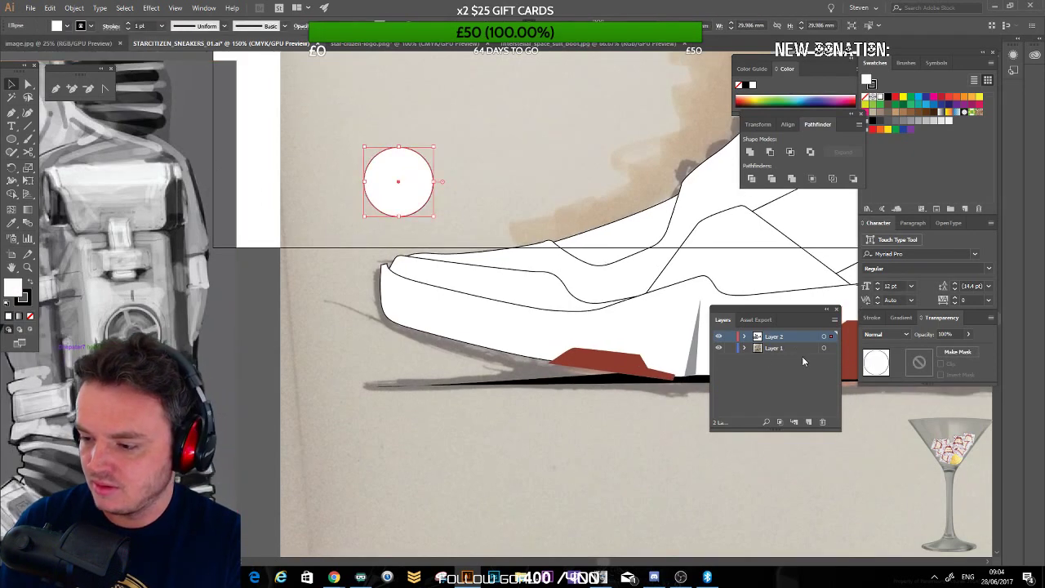
{"action": "left_click", "coordinate": [771, 348]}
{"action": "left_click", "coordinate": [321, 236]}
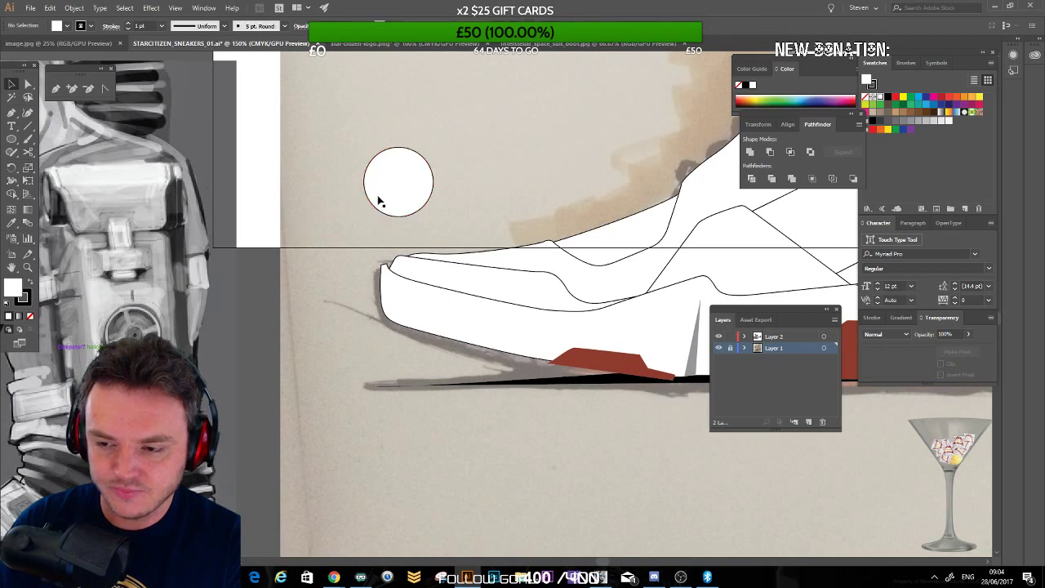
Step: Try an offset path of -2 mm on the circle and undo it
{"action": "left_click", "coordinate": [379, 198]}
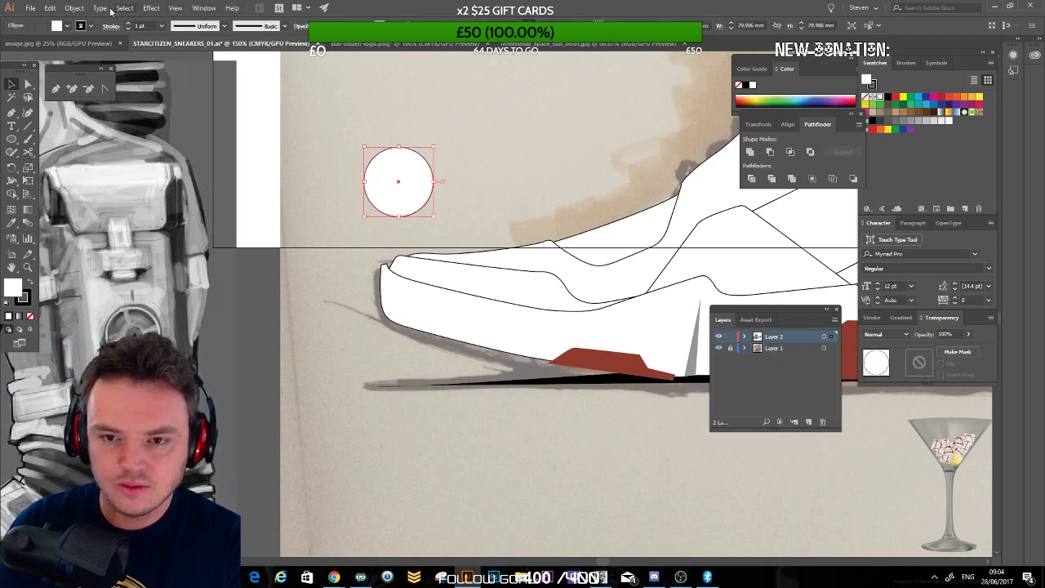
{"action": "left_click", "coordinate": [75, 8]}
{"action": "mouse_move", "coordinate": [135, 253]}
{"action": "left_click", "coordinate": [253, 294]}
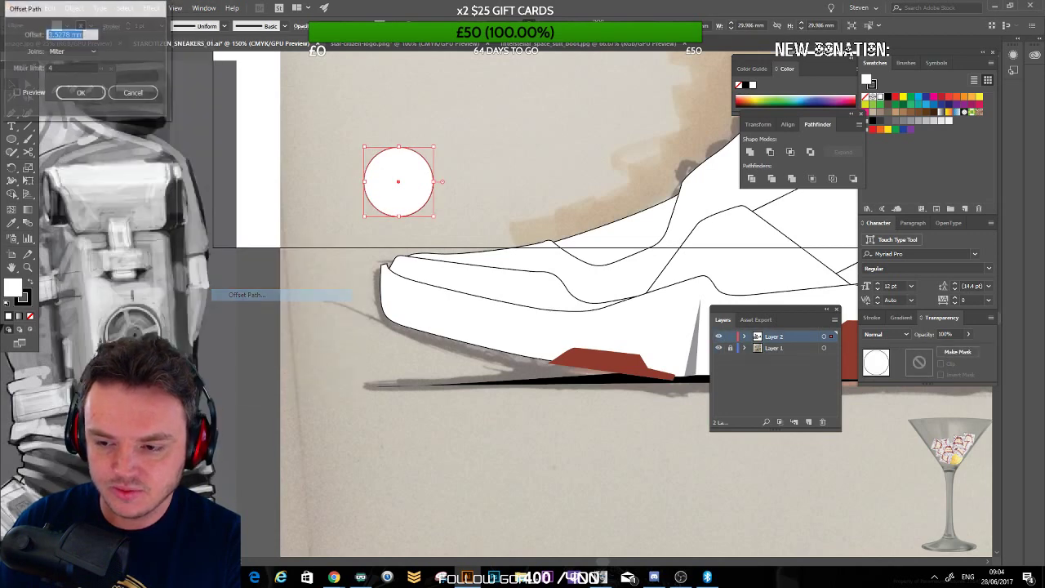
{"action": "key", "text": "BackSpace"}
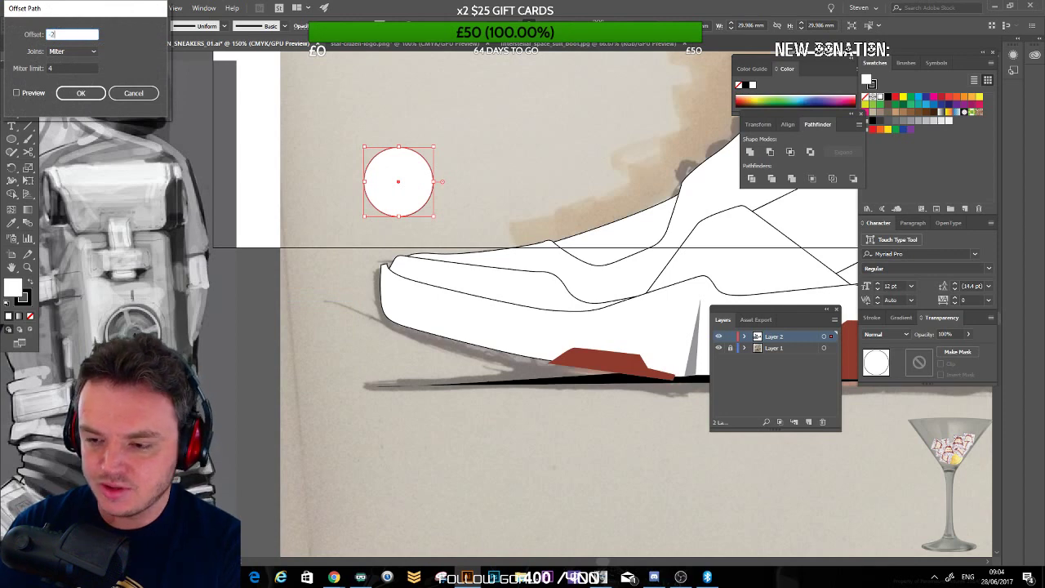
{"action": "key", "text": "Return"}
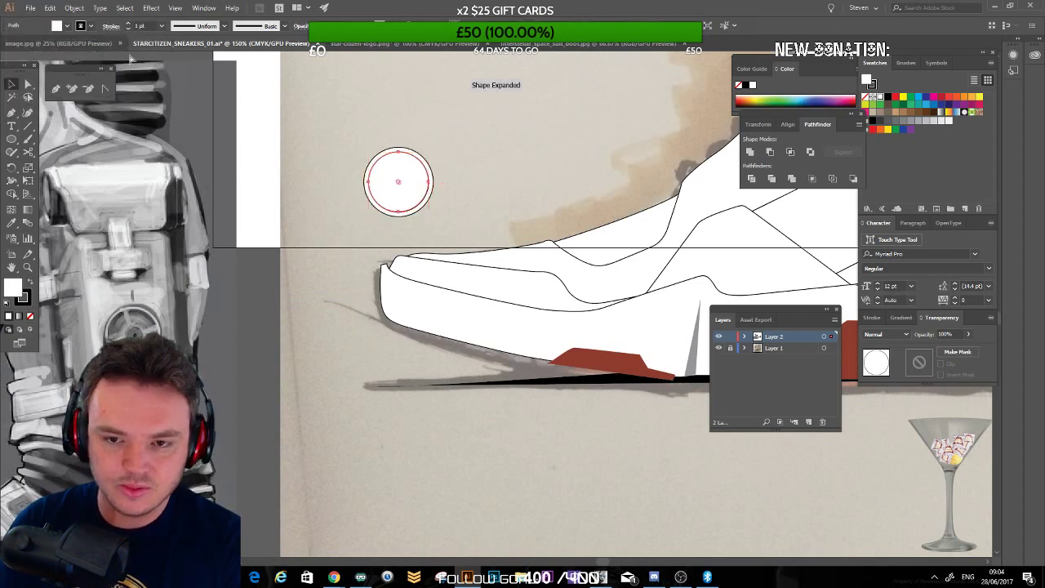
{"action": "key", "text": "ctrl+z"}
Step: Offset the circle's path slightly inward to add a concentric inner circle close to its edge
{"action": "left_click", "coordinate": [74, 8]}
{"action": "mouse_move", "coordinate": [137, 255]}
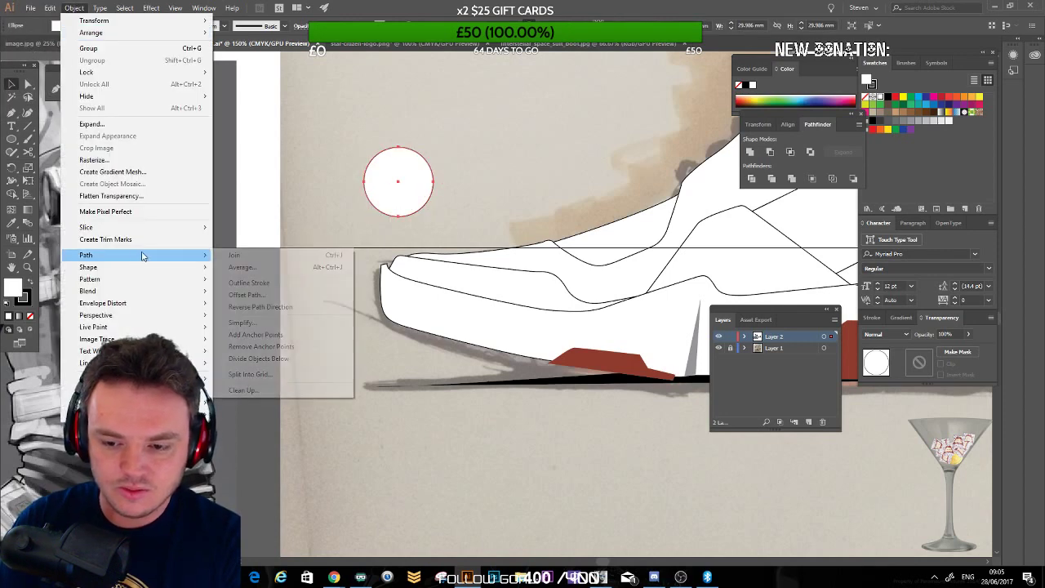
{"action": "left_click", "coordinate": [249, 296]}
{"action": "key", "text": "Return"}
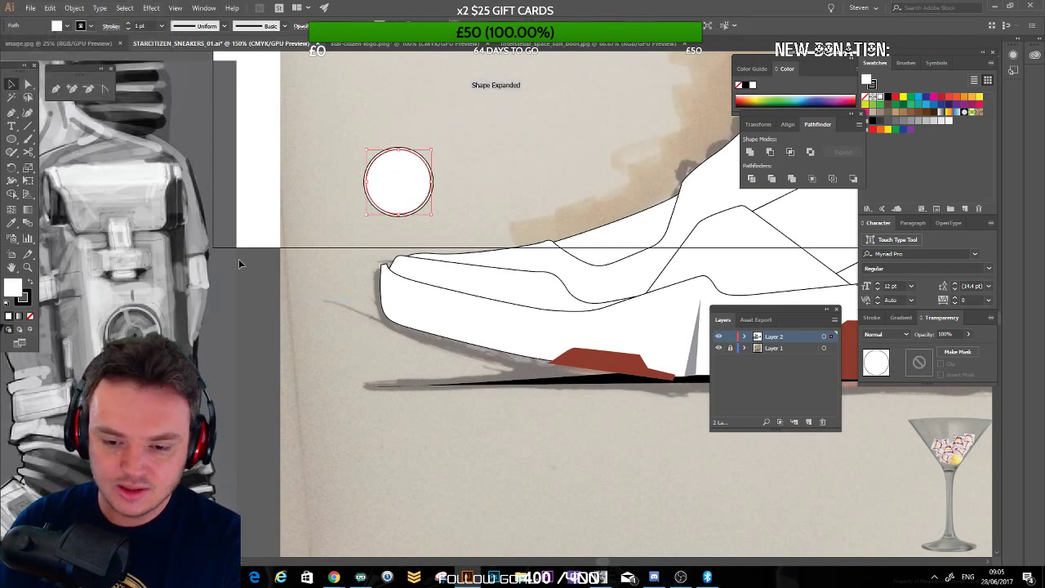
{"action": "left_click", "coordinate": [316, 257]}
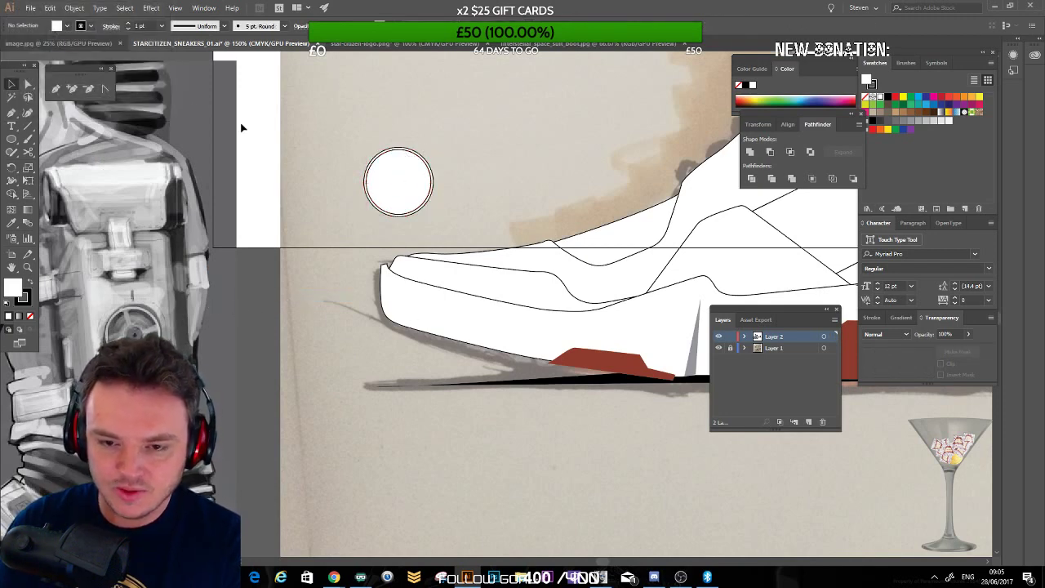
Step: Draw a straight vertical line through the middle of the circles, extending past them at both ends
{"action": "key", "text": "n"}
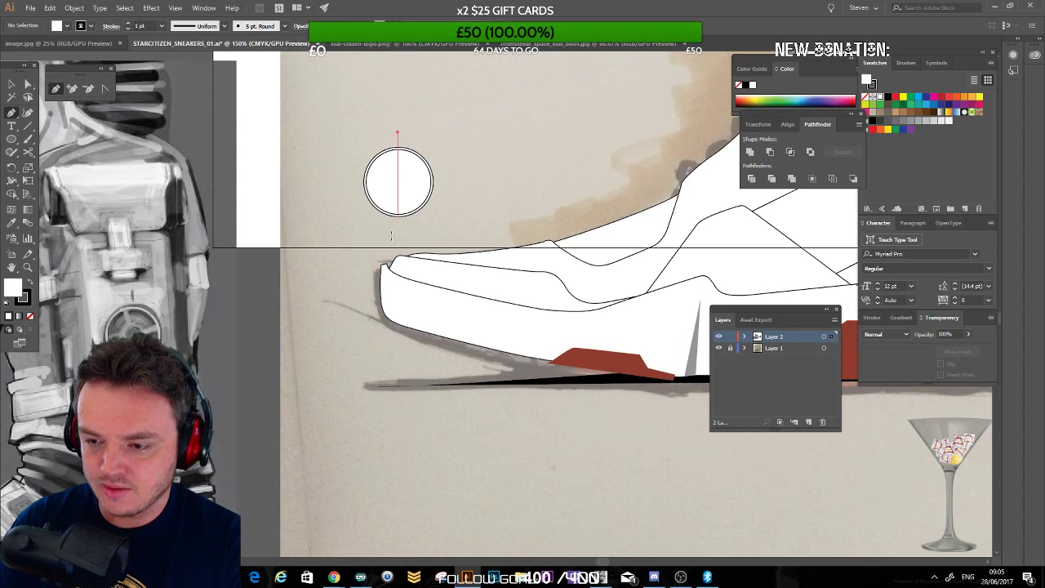
{"action": "left_click", "coordinate": [395, 244], "text": "shift"}
{"action": "left_click", "coordinate": [12, 85]}
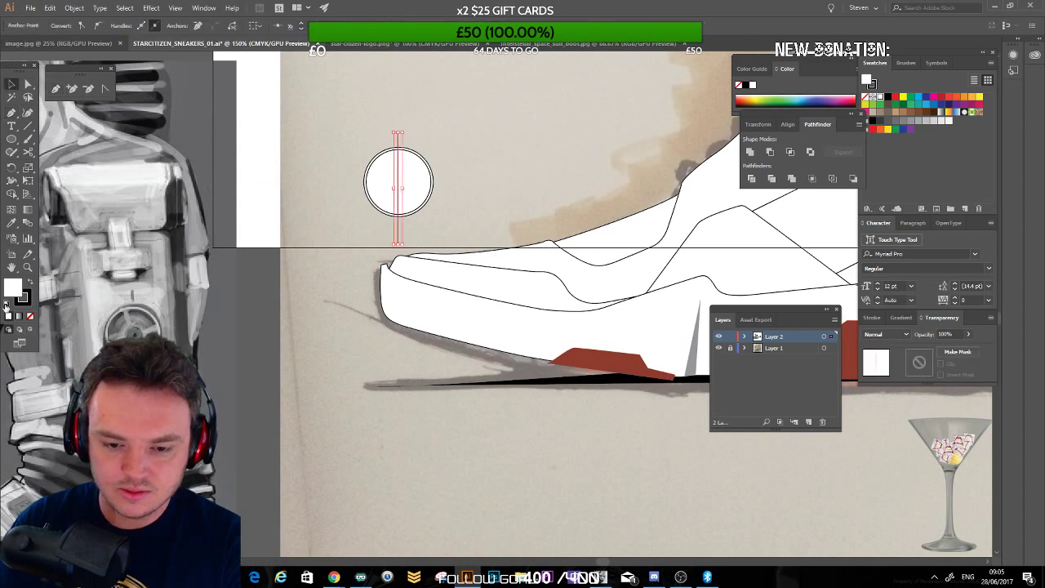
{"action": "left_click", "coordinate": [55, 304]}
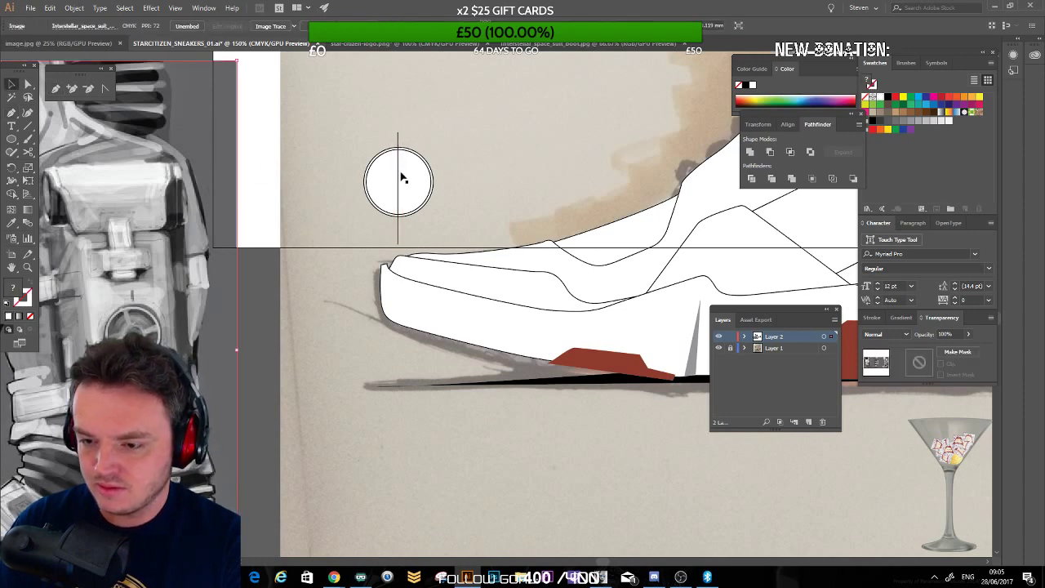
Step: Align the vertical line with the circles' centre point in outline view and return to the normal preview
{"action": "key", "text": "ctrl+y"}
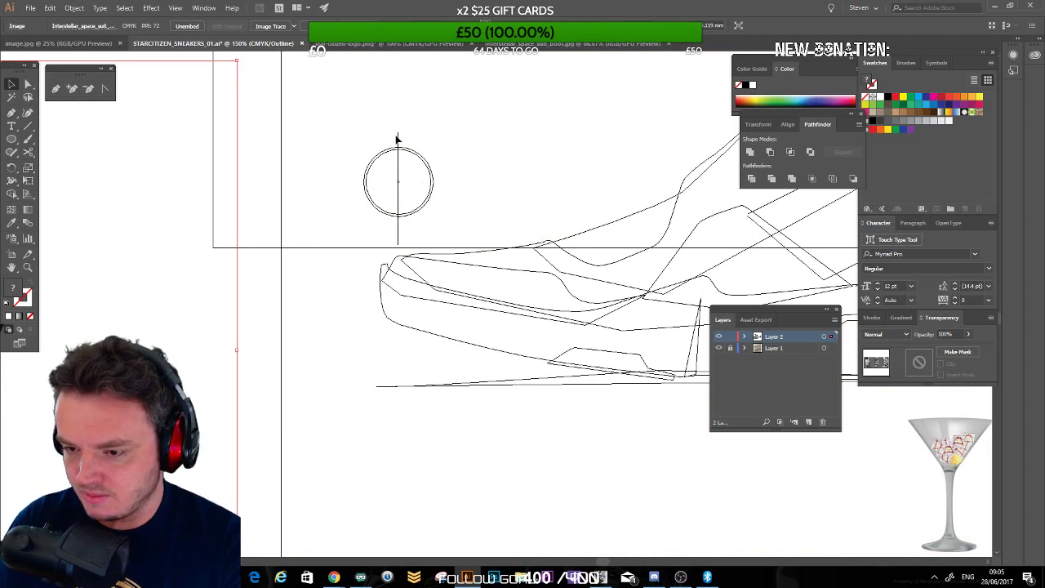
{"action": "left_click", "coordinate": [399, 139]}
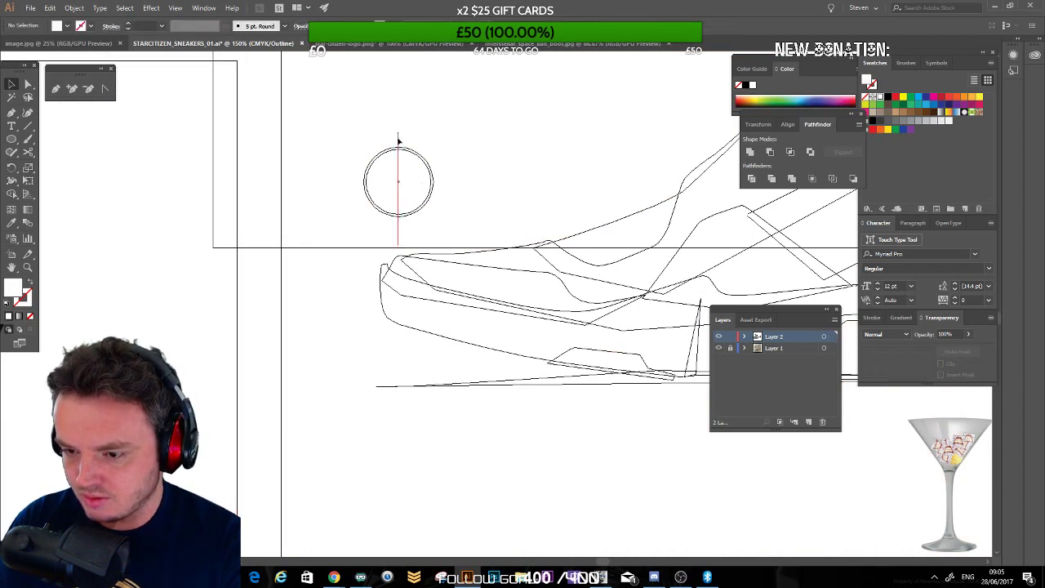
{"action": "left_click_drag", "start_coordinate": [398, 141], "coordinate": [399, 133]}
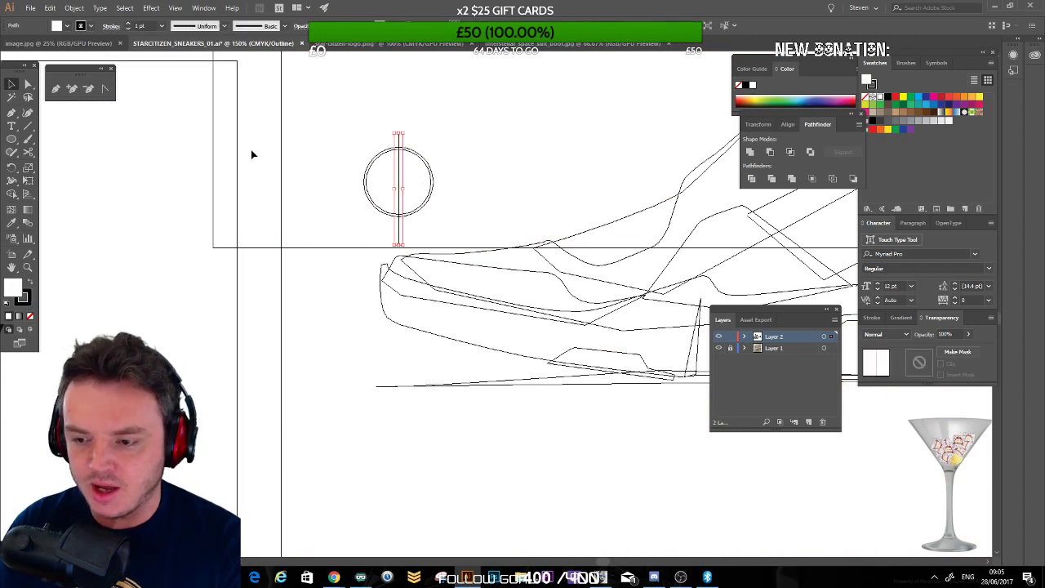
{"action": "left_click", "coordinate": [372, 214]}
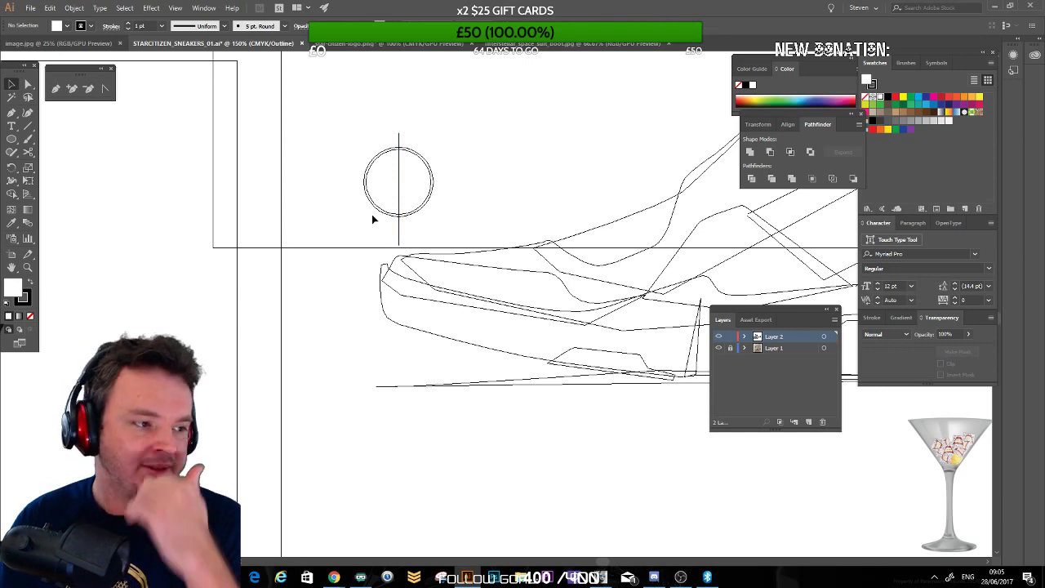
{"action": "key", "text": "ctrl+y"}
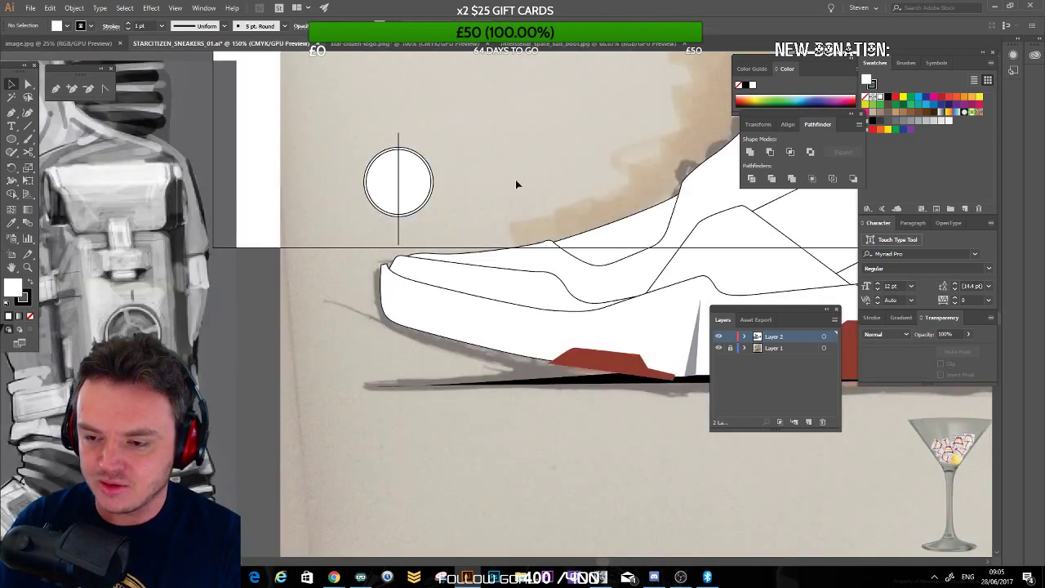
Step: Duplicate the vertical line in place and rotate the copy 90 degrees to form a cross over the circles
{"action": "left_click", "coordinate": [399, 135]}
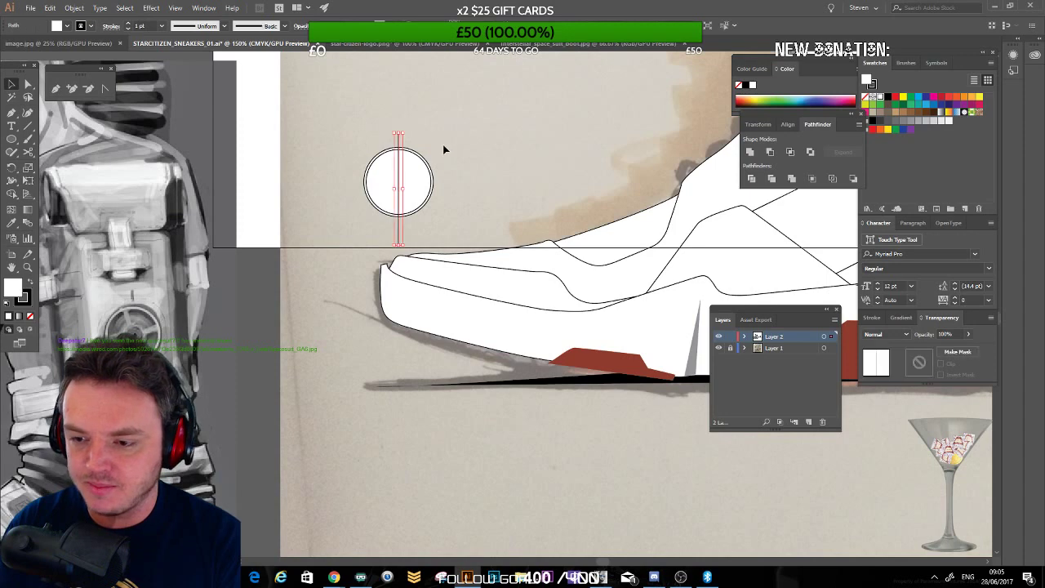
{"action": "key", "text": "ctrl+f"}
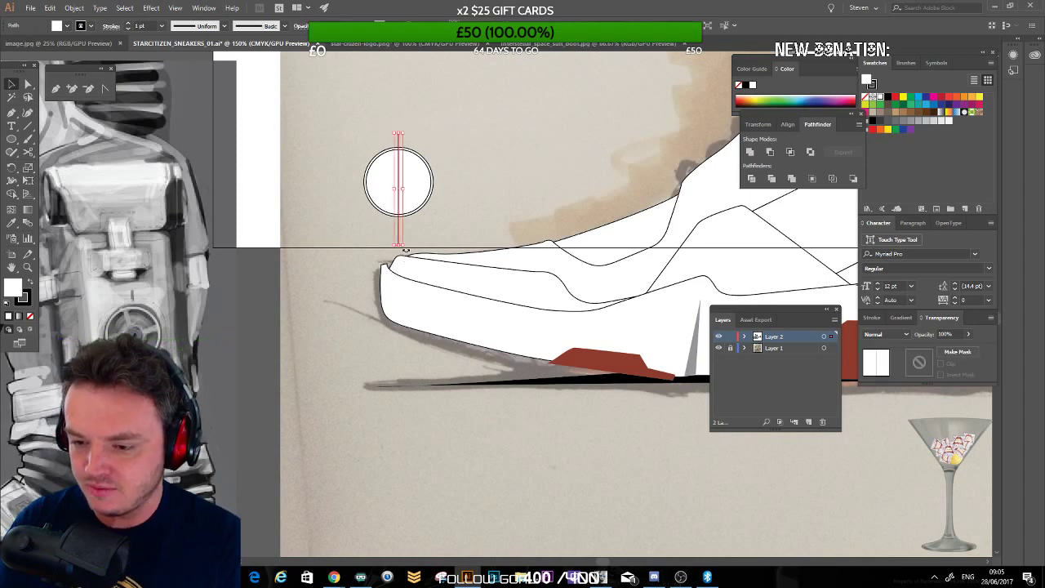
{"action": "left_click_drag", "start_coordinate": [405, 249], "coordinate": [488, 174]}
{"action": "key", "text": "ctrl+y"}
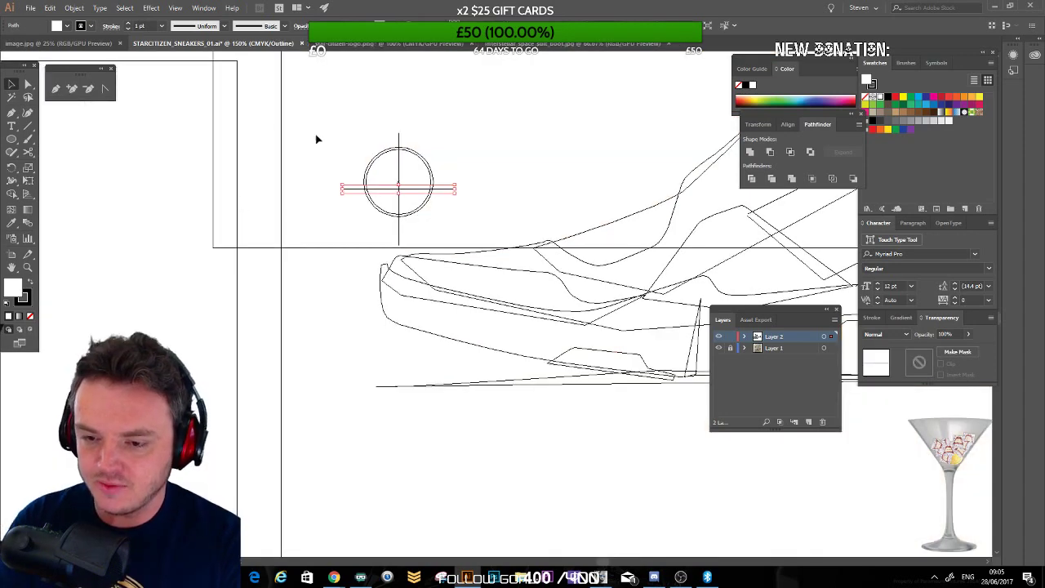
Step: Move the horizontal line up onto the circles' centre in outline view and return to the normal preview
{"action": "left_click", "coordinate": [238, 209]}
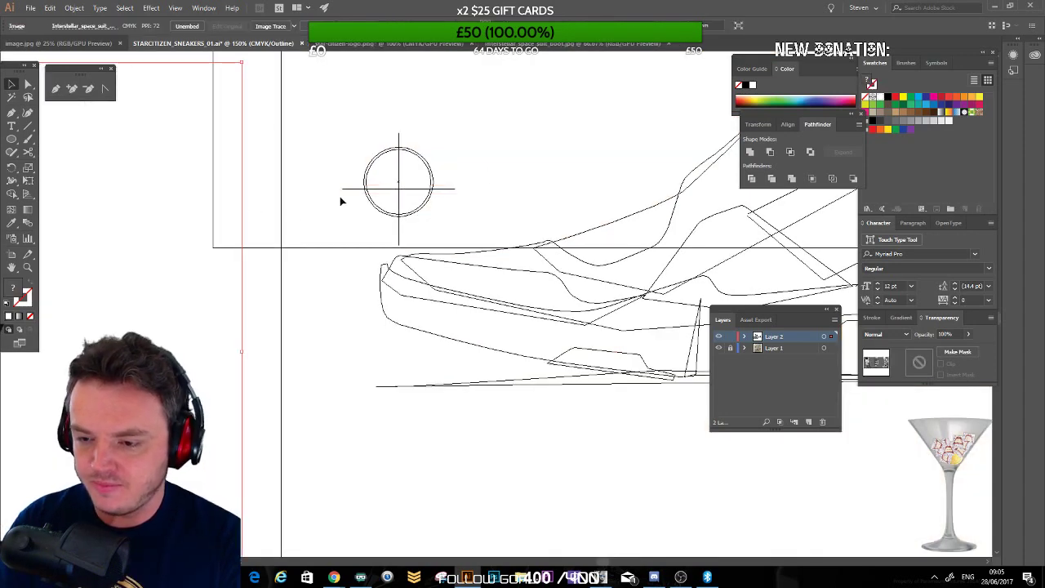
{"action": "left_click", "coordinate": [450, 185]}
{"action": "left_click", "coordinate": [458, 187]}
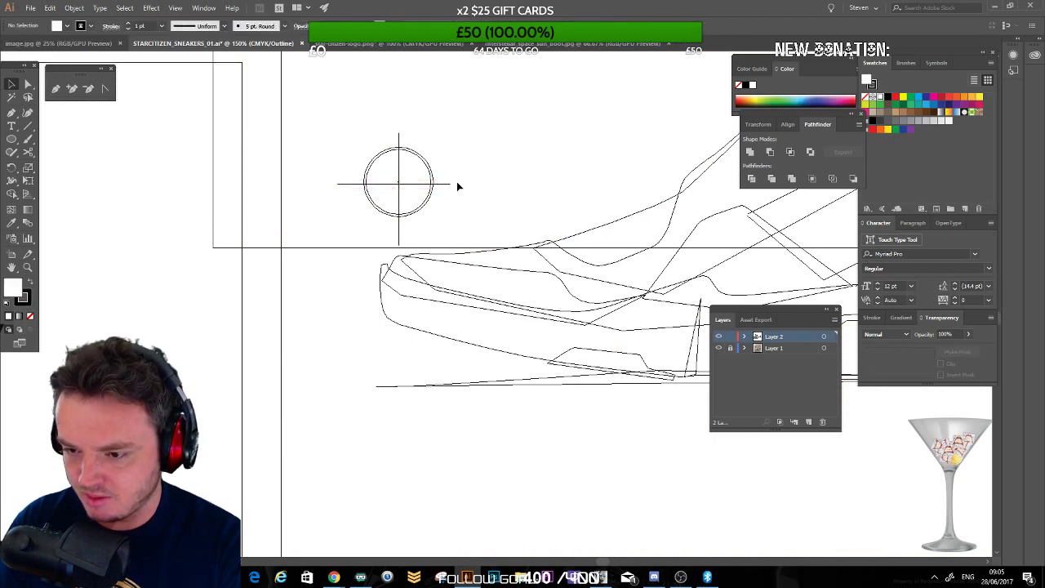
{"action": "left_click", "coordinate": [448, 184]}
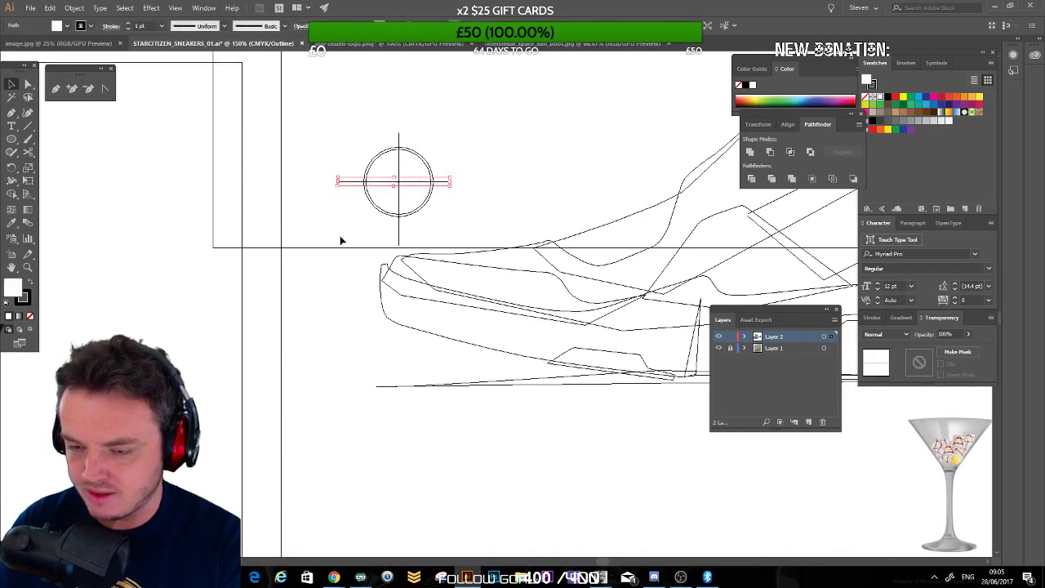
{"action": "key", "text": "ctrl+y"}
{"action": "left_click", "coordinate": [444, 128]}
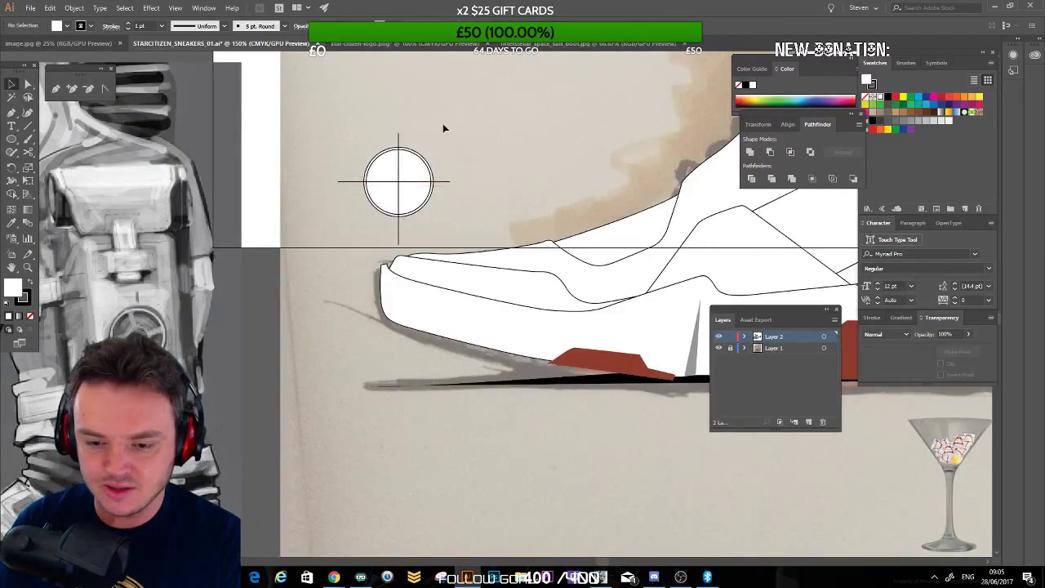
Step: Offset the inner large circle's path inward to create a small concentric circle at the centre of the cross
{"action": "left_click", "coordinate": [365, 175]}
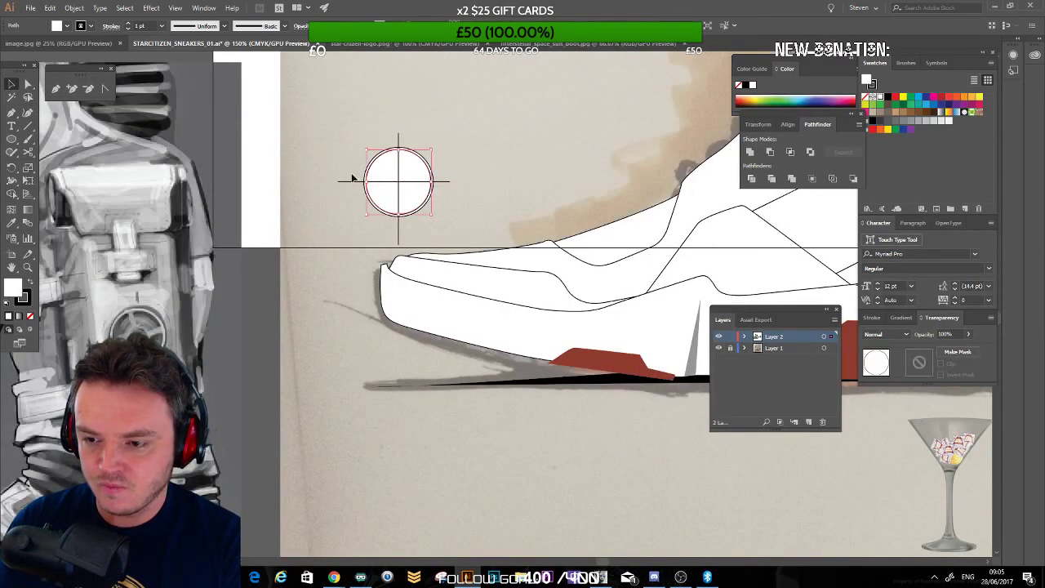
{"action": "key", "text": "alt+o"}
{"action": "mouse_move", "coordinate": [163, 255]}
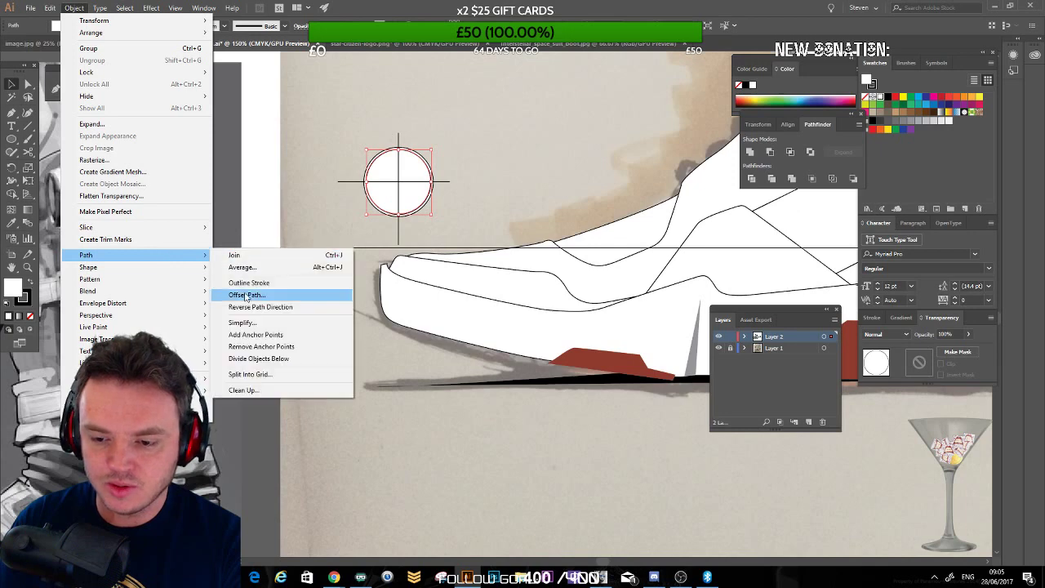
{"action": "left_click", "coordinate": [219, 295]}
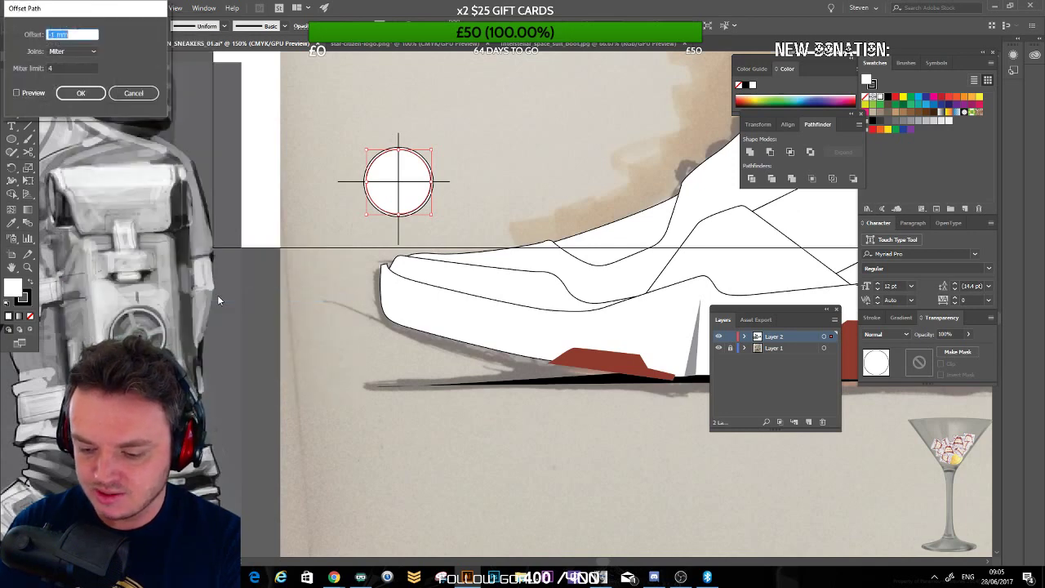
{"action": "type", "text": "-1"}
{"action": "key", "text": "Return"}
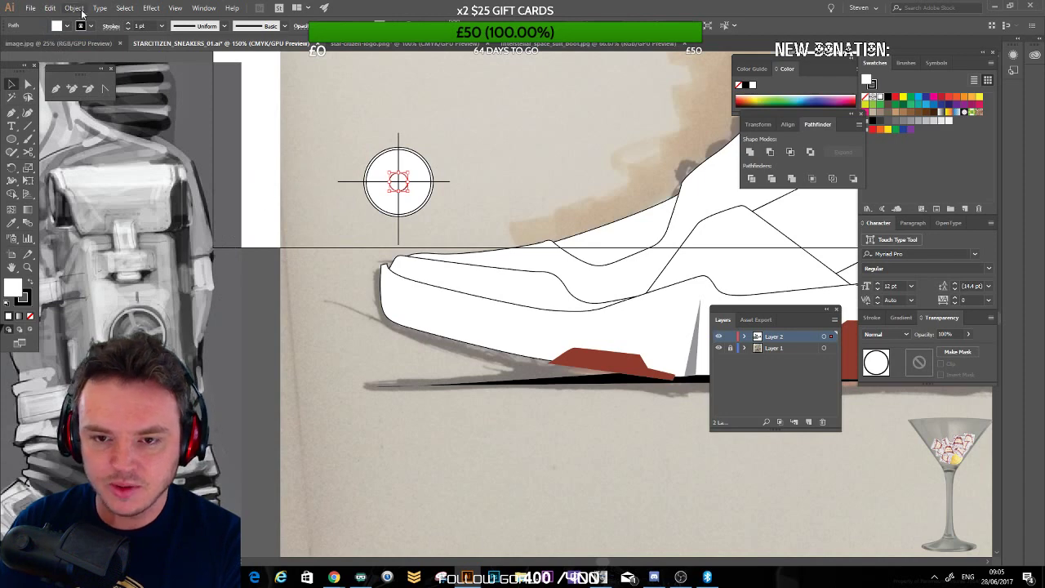
Step: Offset the small centre circle's path outward by 1 mm and clear the selection
{"action": "left_click", "coordinate": [74, 7]}
{"action": "left_click", "coordinate": [255, 291]}
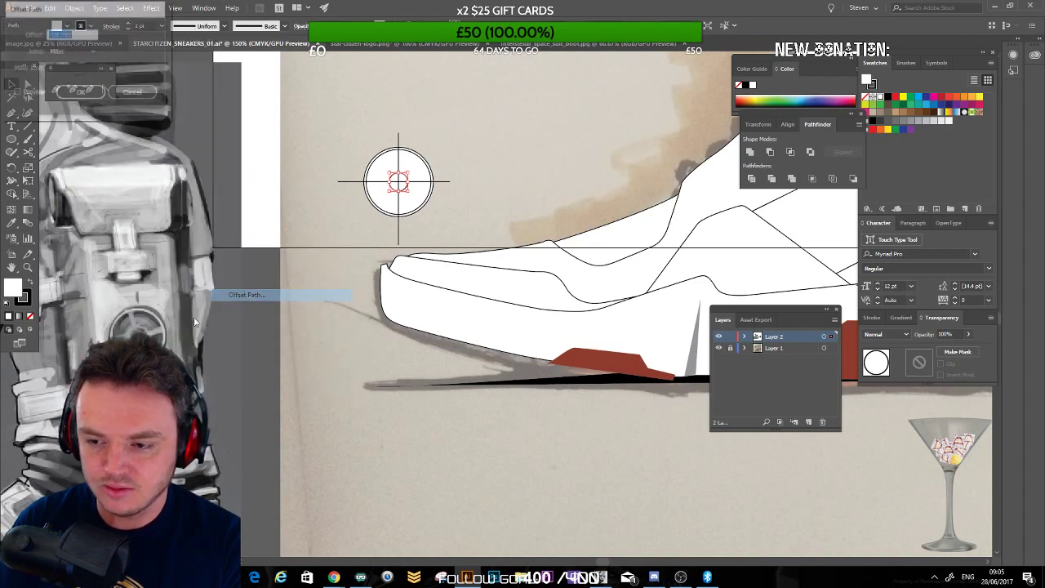
{"action": "key", "text": "Return"}
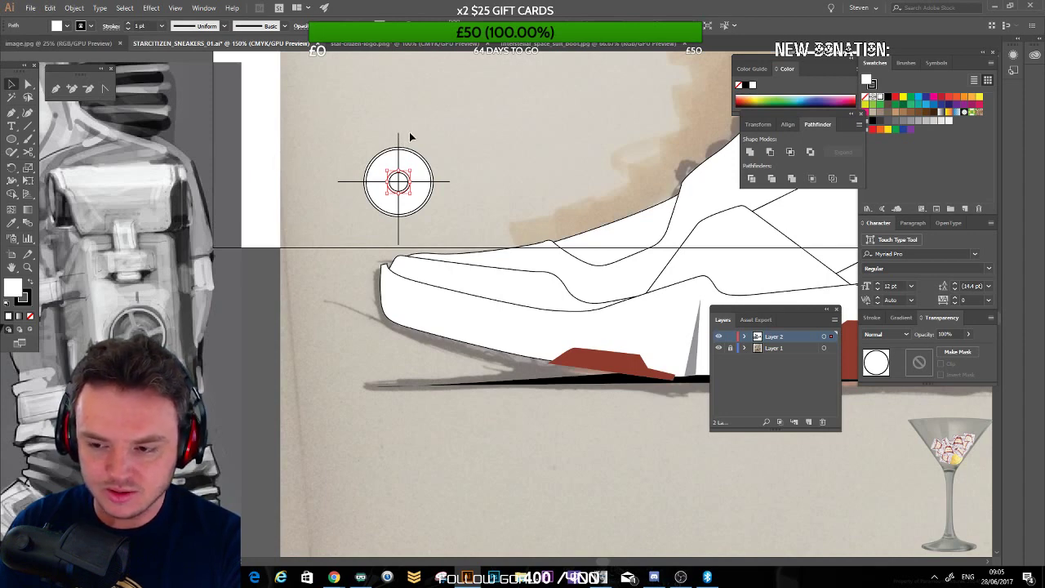
{"action": "left_click", "coordinate": [257, 136]}
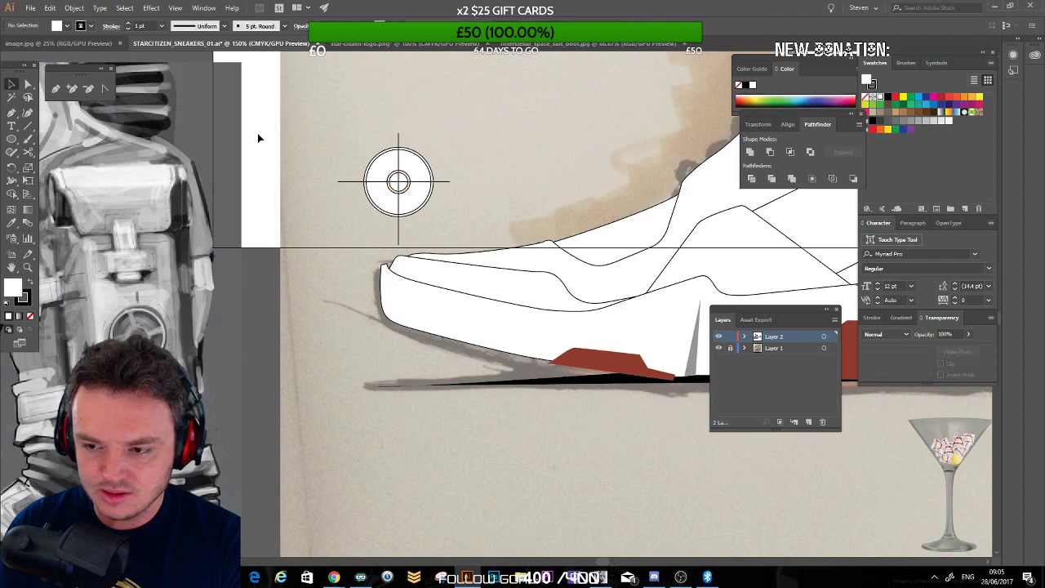
Step: Try to offset the vertical and horizontal cross lines by 1 mm
{"action": "left_click", "coordinate": [346, 182]}
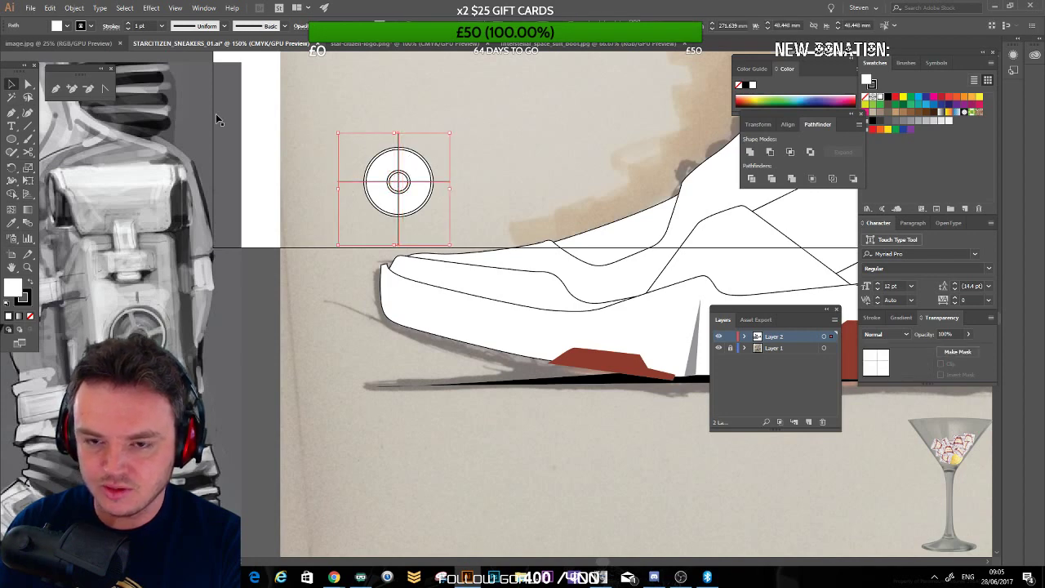
{"action": "left_click", "coordinate": [74, 8]}
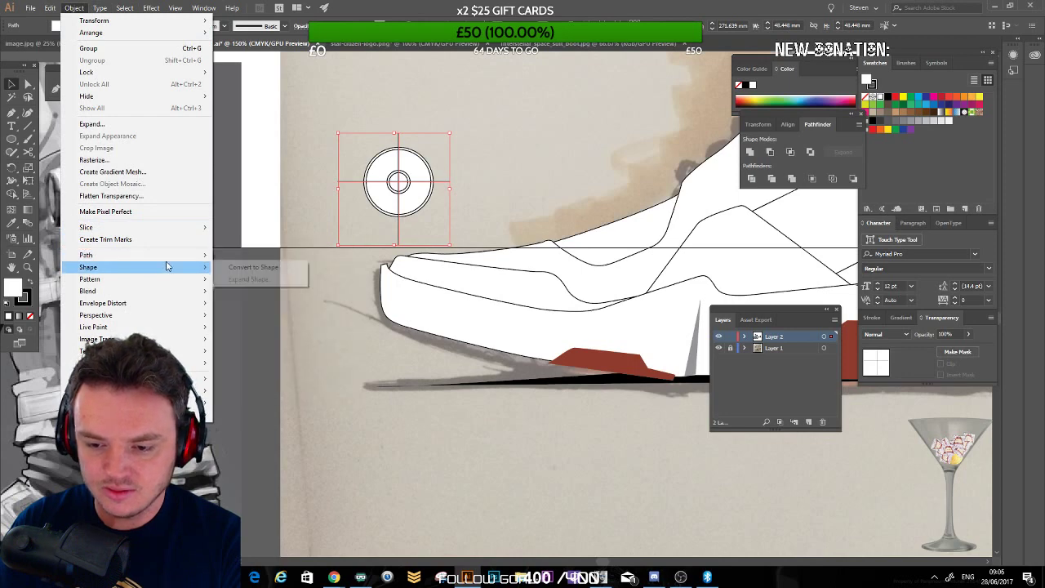
{"action": "left_click", "coordinate": [246, 299]}
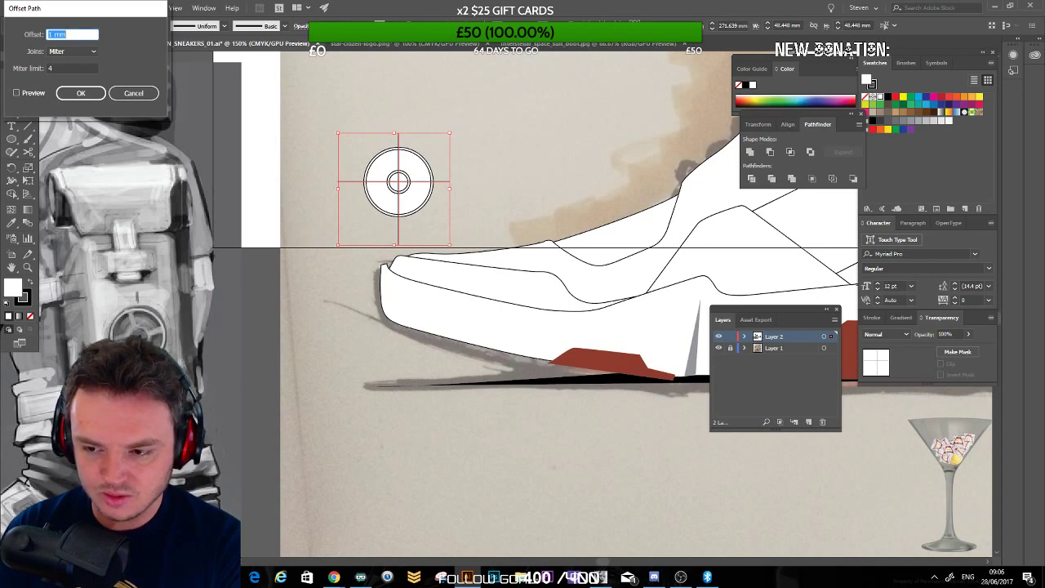
{"action": "key", "text": "Return"}
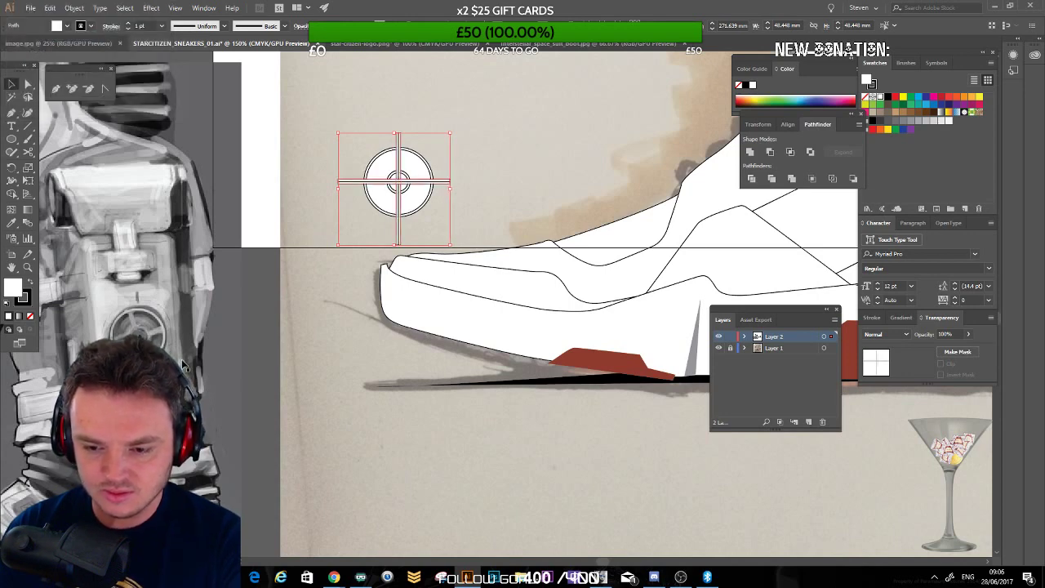
{"action": "key", "text": "ctrl+z"}
Step: Offset both cross lines by 2 mm to turn them into narrow bars over the circles
{"action": "left_click", "coordinate": [74, 7]}
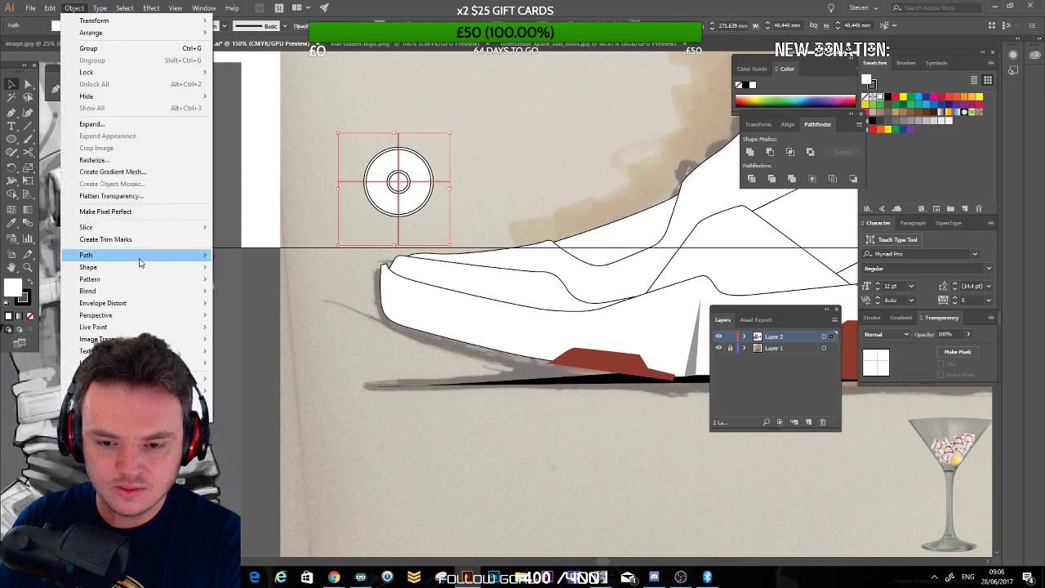
{"action": "mouse_move", "coordinate": [139, 262]}
{"action": "left_click", "coordinate": [248, 292]}
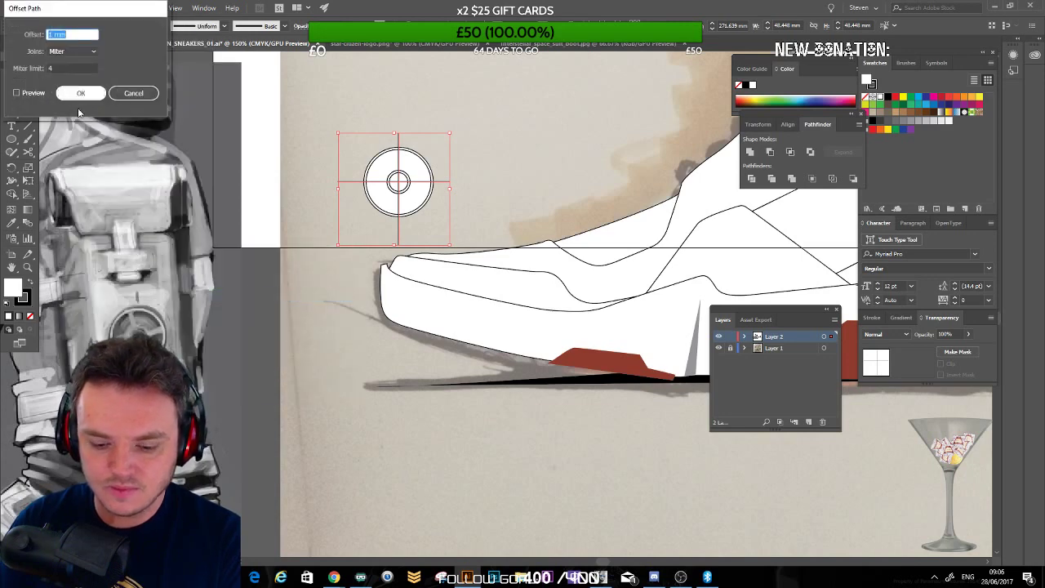
{"action": "type", "text": "2"}
{"action": "key", "text": "Return"}
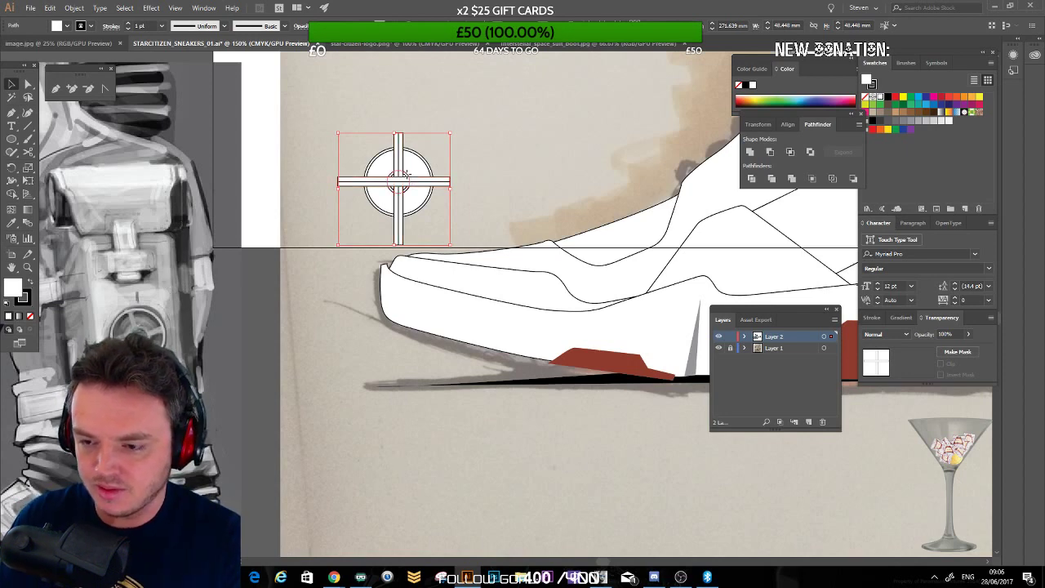
Step: Try to offset the centre circle outward, and select the centre circle together with both cross bars
{"action": "left_click", "coordinate": [409, 183]}
{"action": "left_click", "coordinate": [74, 8]}
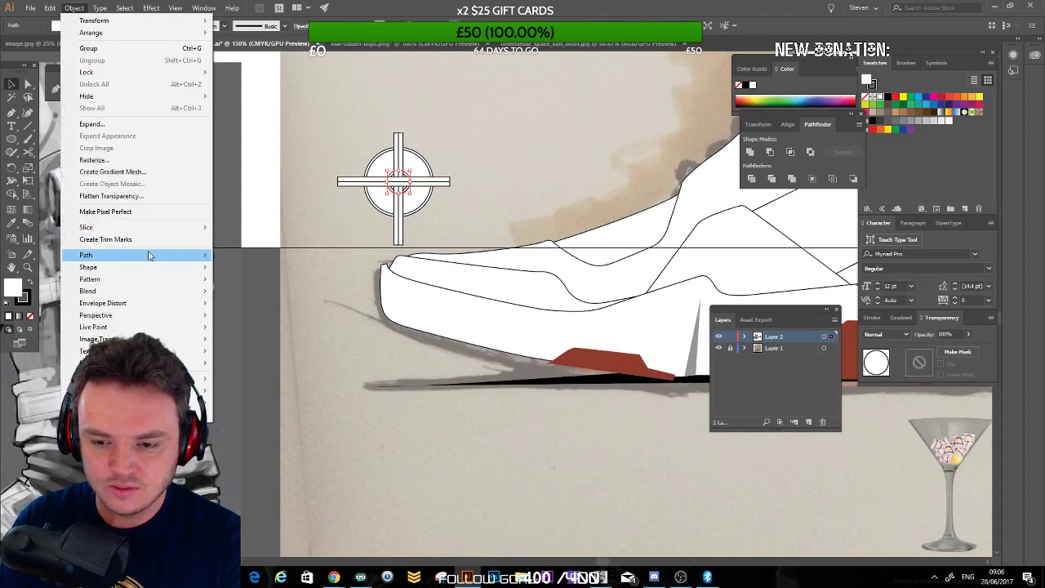
{"action": "mouse_move", "coordinate": [150, 255]}
{"action": "left_click", "coordinate": [217, 296]}
{"action": "key", "text": "Return"}
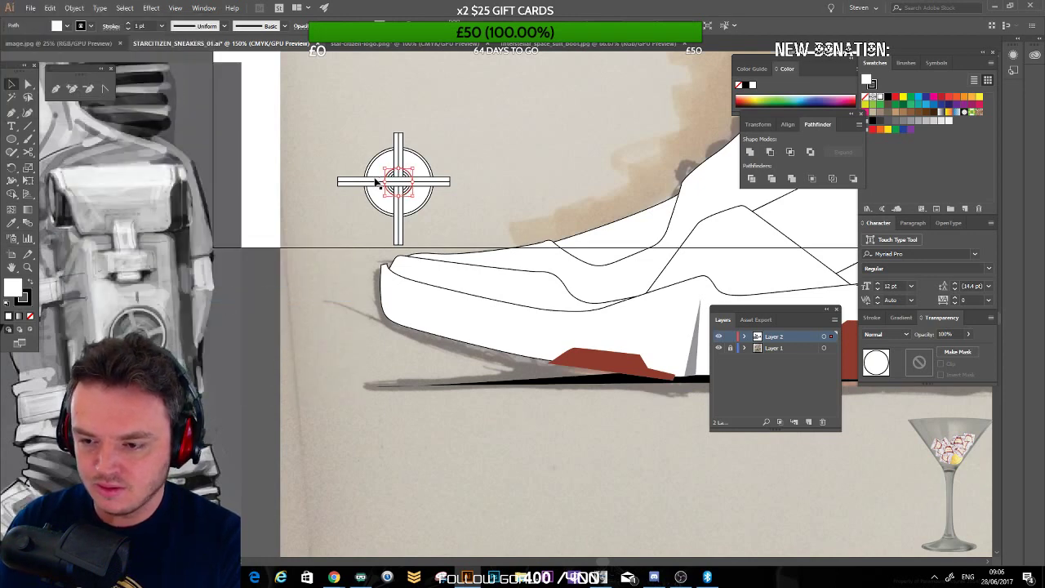
{"action": "left_click", "coordinate": [394, 157]}
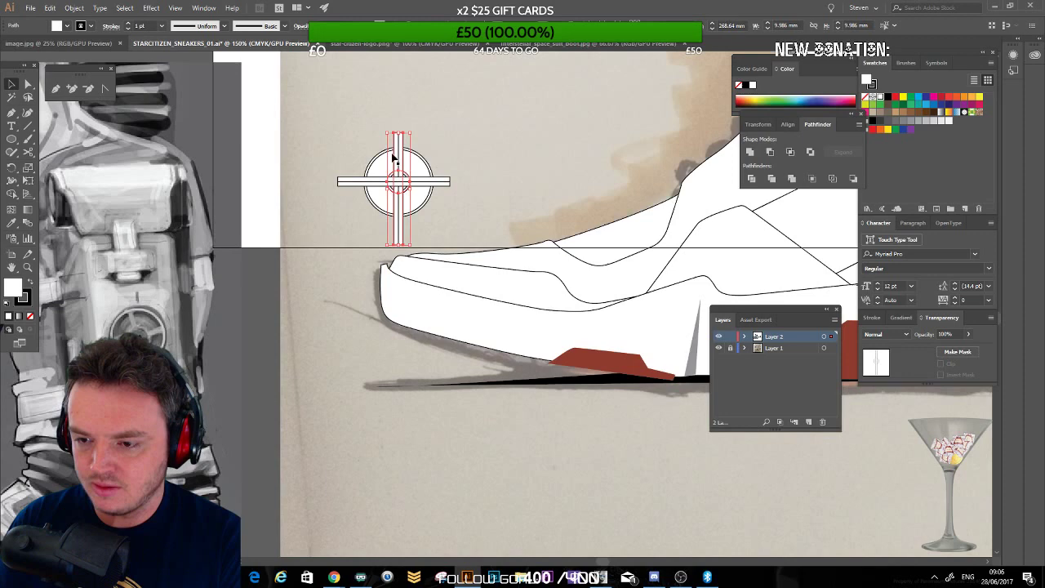
{"action": "left_click", "coordinate": [362, 183], "text": "shift"}
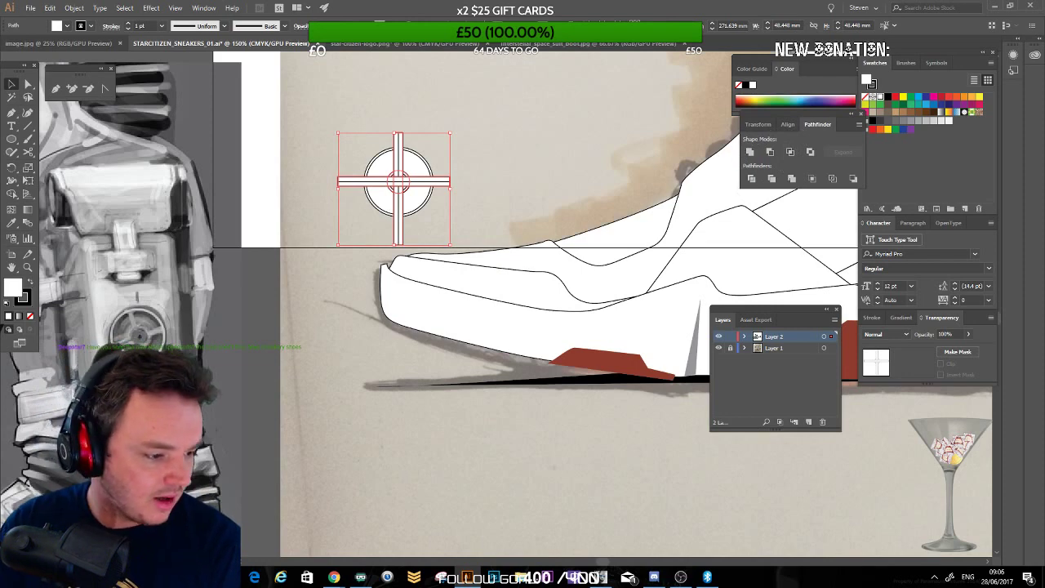
Step: Switch to the browser and examine the boots in the enlarged blue spacesuit photo
{"action": "key", "text": "alt+Tab"}
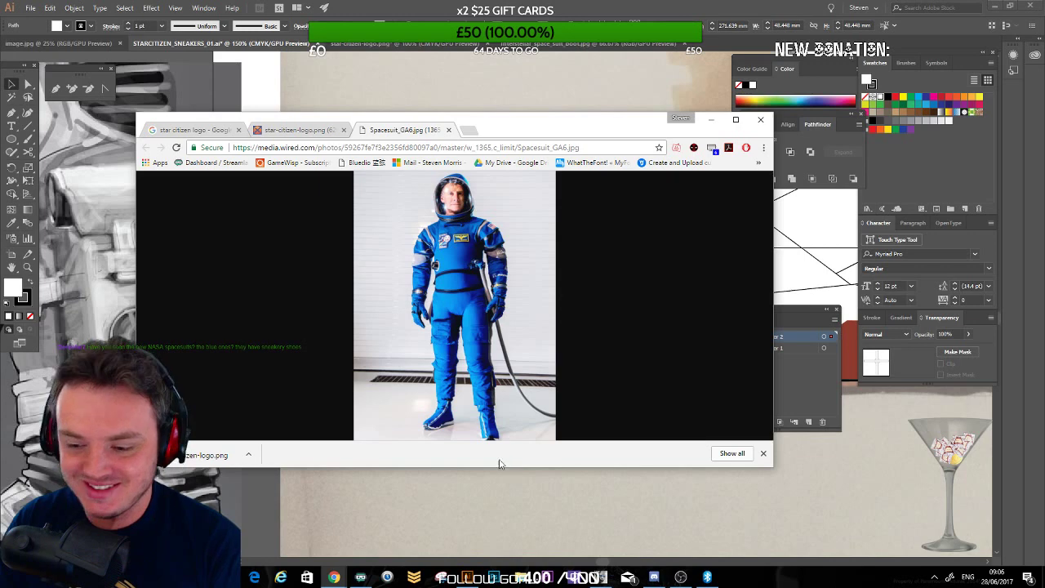
{"action": "left_click", "coordinate": [469, 405]}
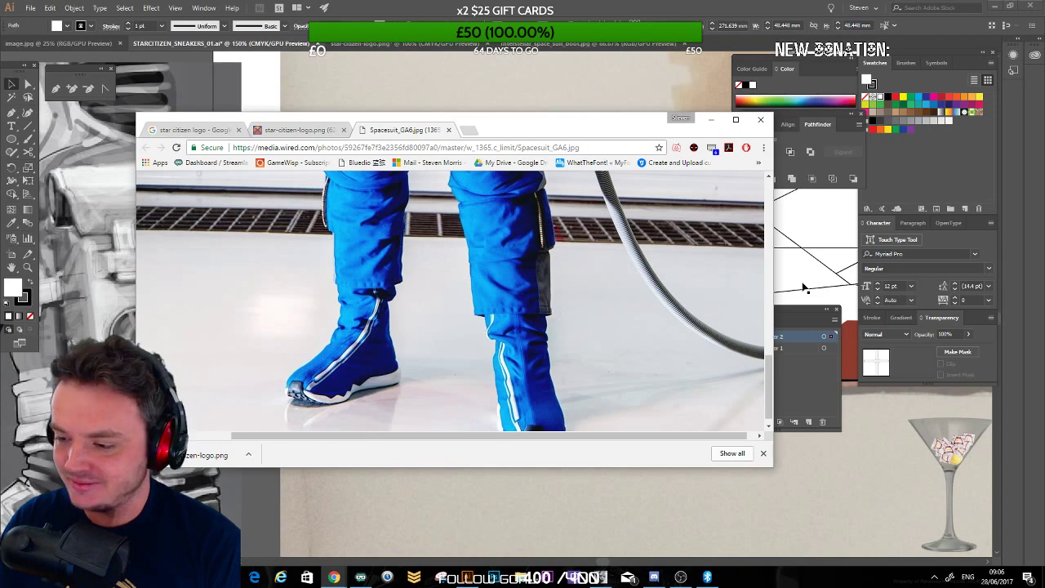
{"action": "left_click_drag", "start_coordinate": [767, 368], "coordinate": [766, 391]}
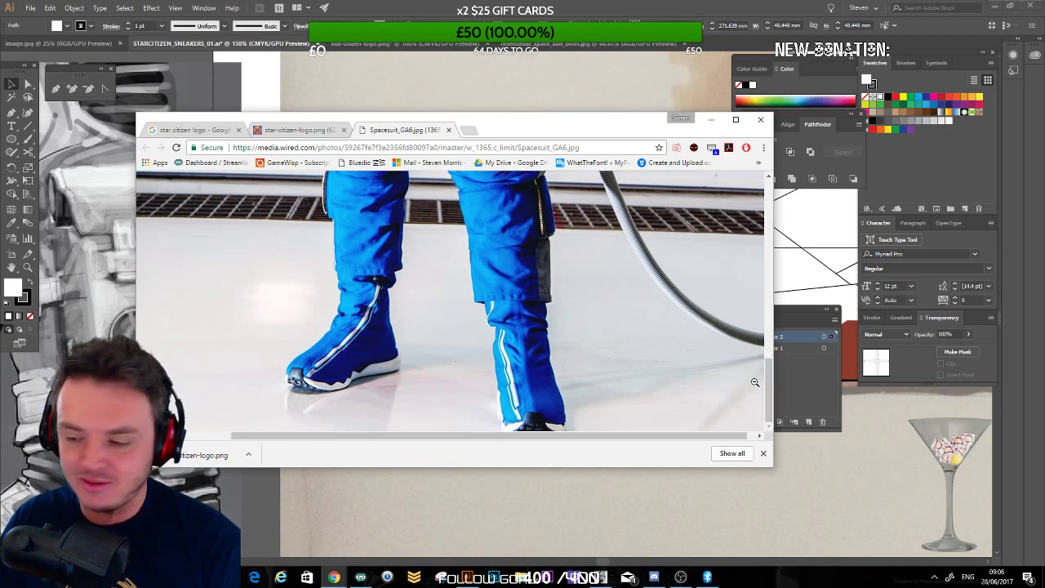
{"action": "mouse_move", "coordinate": [767, 386]}
{"action": "left_mouse_down"}
{"action": "mouse_move", "coordinate": [767, 205]}
{"action": "mouse_move", "coordinate": [780, 378]}
{"action": "left_mouse_up"}
{"action": "scroll", "coordinate": [388, 361], "scroll_direction": "down", "scroll_amount": 2}
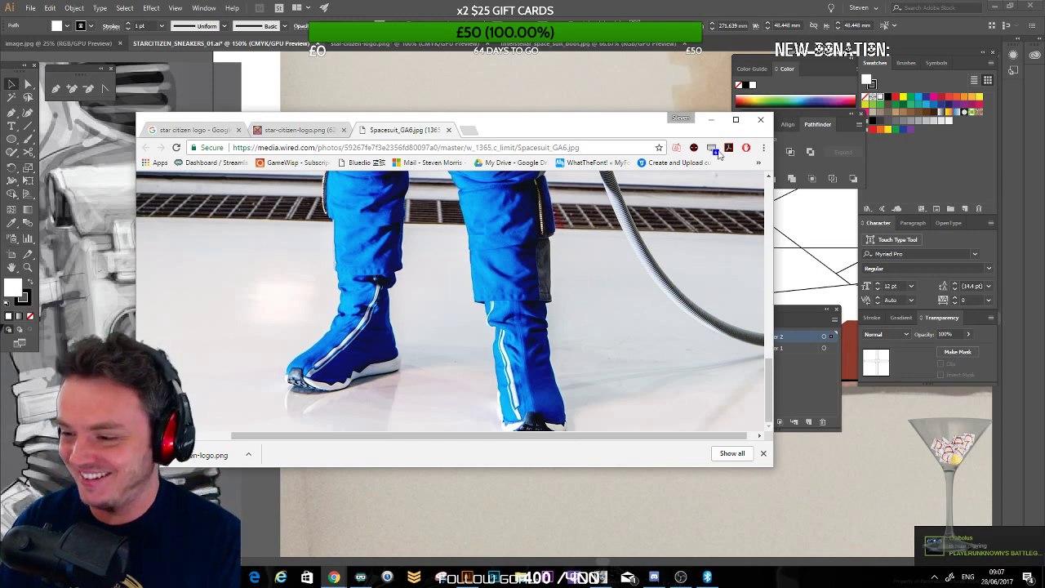
{"action": "left_click", "coordinate": [710, 120]}
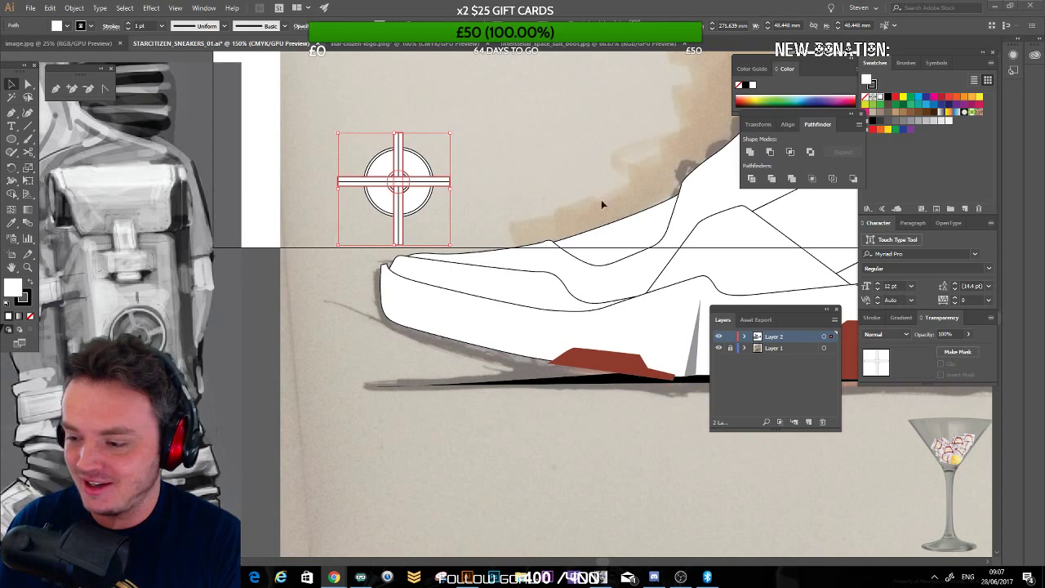
Step: Try to unite the centre circle and both cross bars into one shape
{"action": "left_click", "coordinate": [752, 155]}
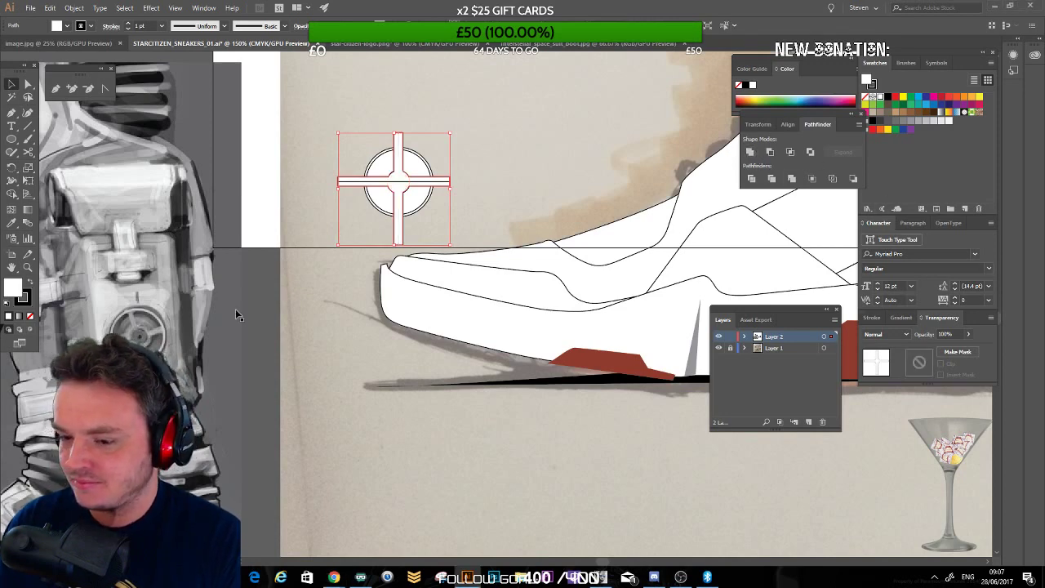
{"action": "left_click", "coordinate": [235, 311]}
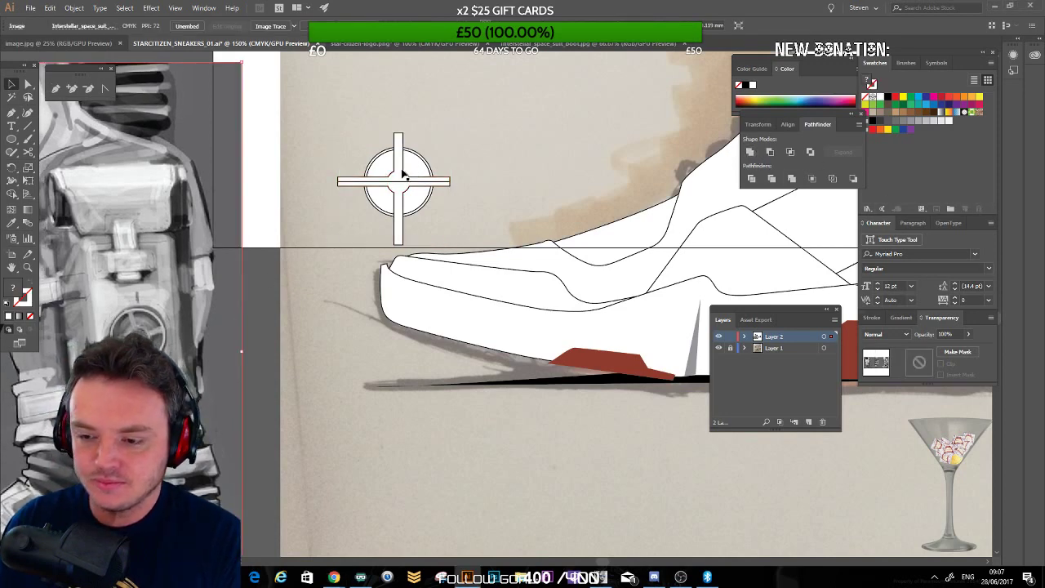
{"action": "left_click", "coordinate": [403, 173]}
Step: Undo the unite and restore the offset cross bars and centre circle as separate shapes
{"action": "key", "text": "ctrl+z"}
{"action": "key", "text": "ctrl+z"}
{"action": "key", "text": "ctrl+z"}
{"action": "left_click", "coordinate": [414, 177]}
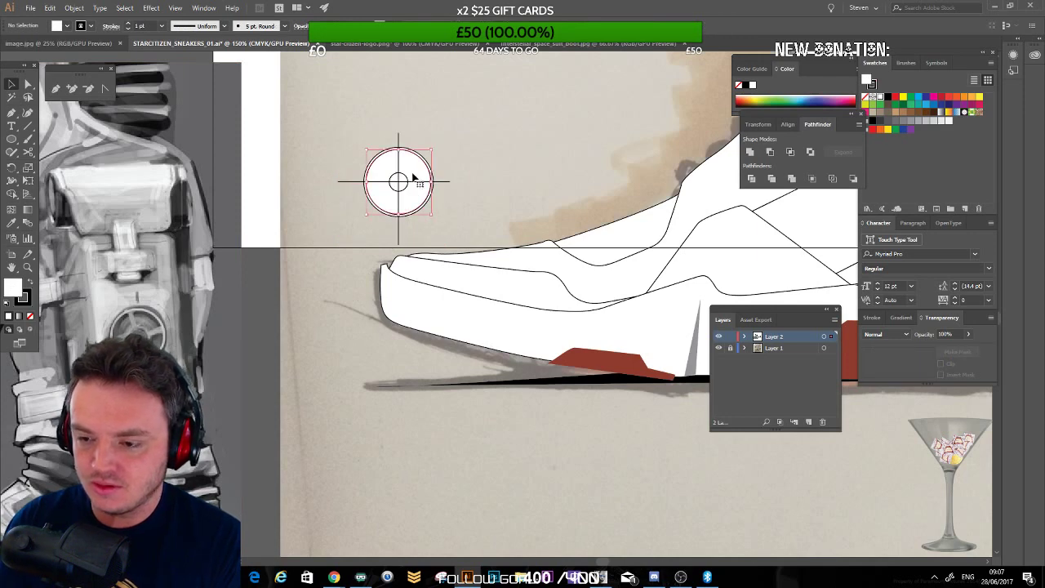
{"action": "key", "text": "ctrl+shift+z"}
{"action": "left_click", "coordinate": [266, 256]}
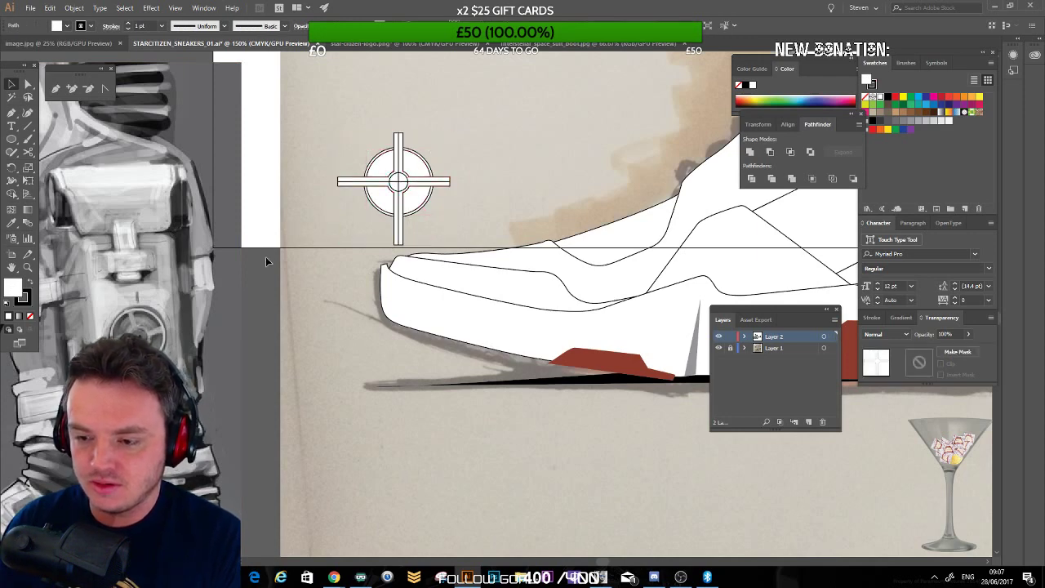
Step: Offset the outer large circle's path outward by 1 mm to add another concentric ring
{"action": "left_click", "coordinate": [369, 168]}
{"action": "left_click", "coordinate": [74, 7]}
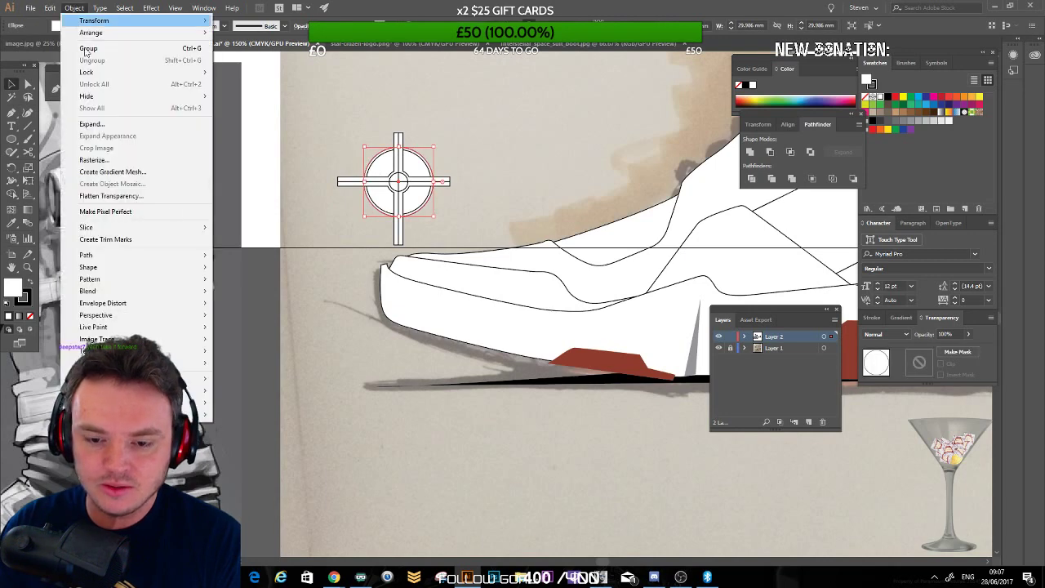
{"action": "left_click", "coordinate": [237, 293]}
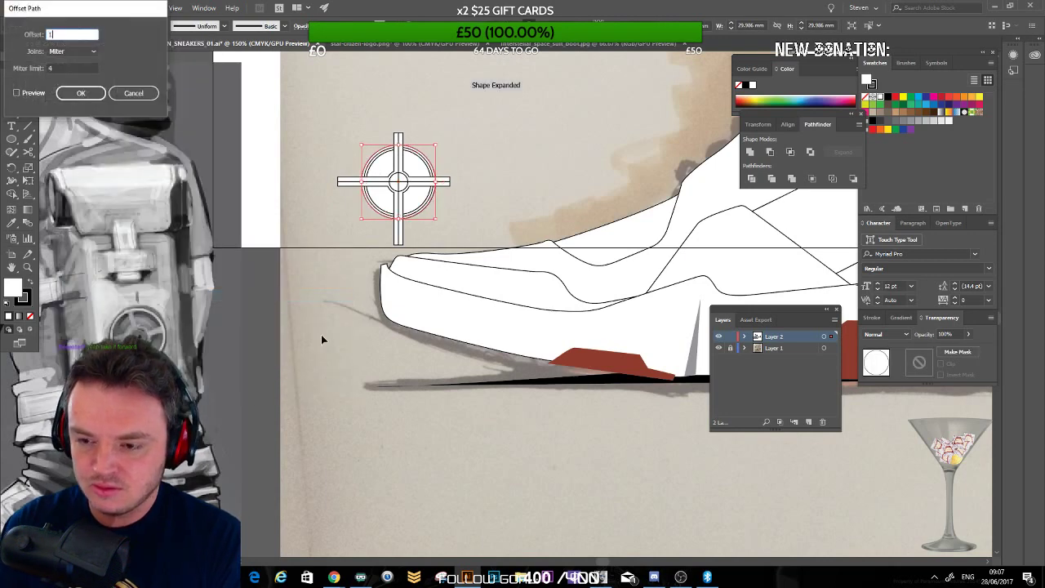
{"action": "key", "text": "Return"}
{"action": "left_click", "coordinate": [310, 224]}
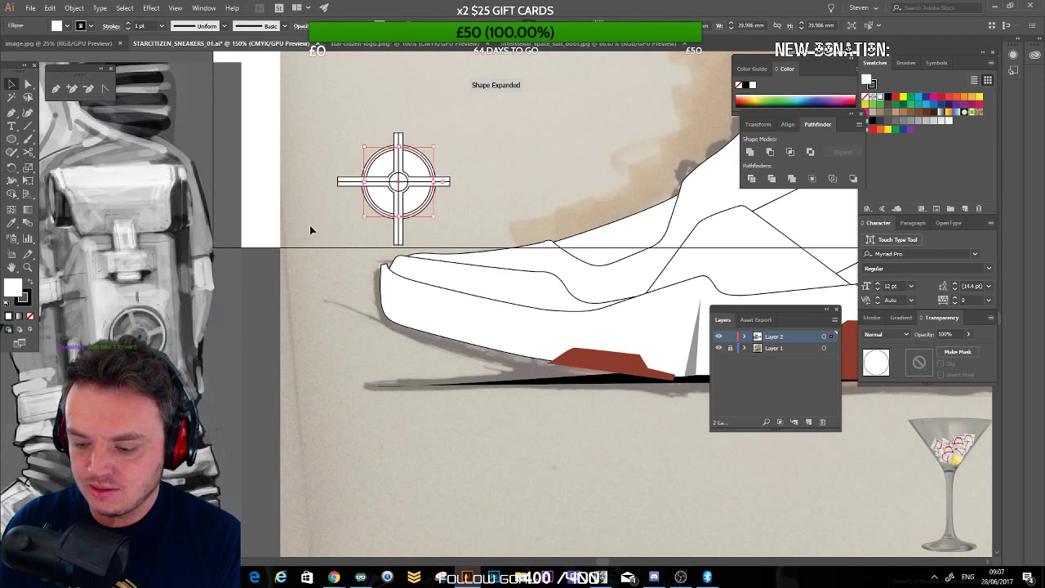
Step: Try to combine the large concentric circles into a compound path with a hollow centre
{"action": "left_click", "coordinate": [379, 175]}
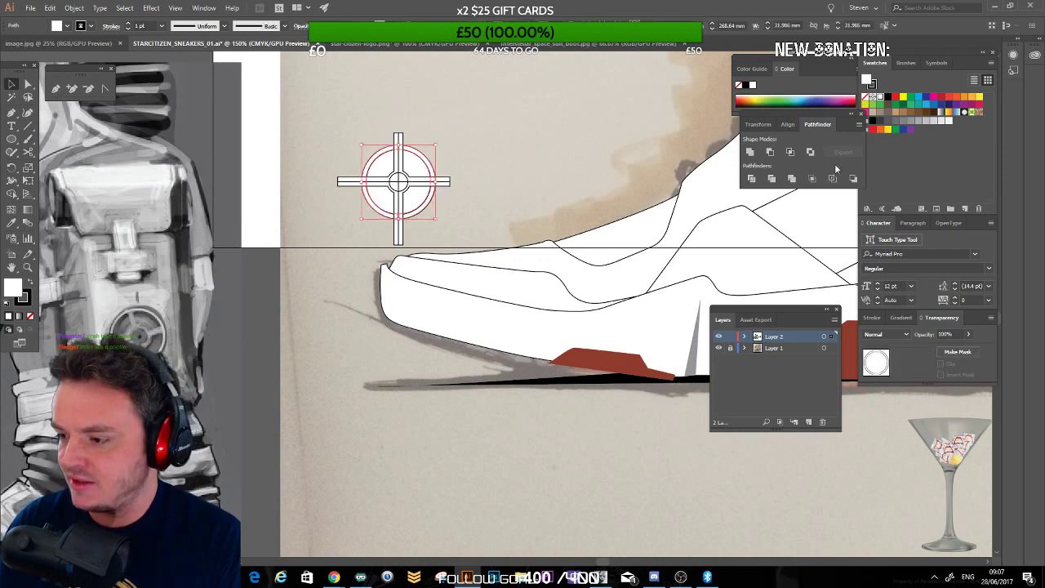
{"action": "key", "text": "ctrl+8"}
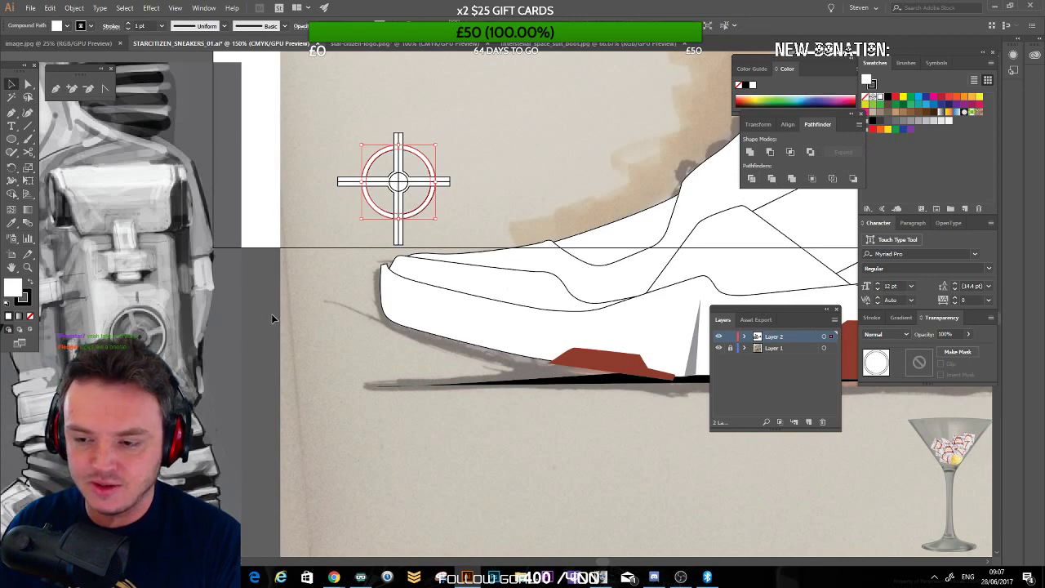
{"action": "left_click", "coordinate": [272, 319]}
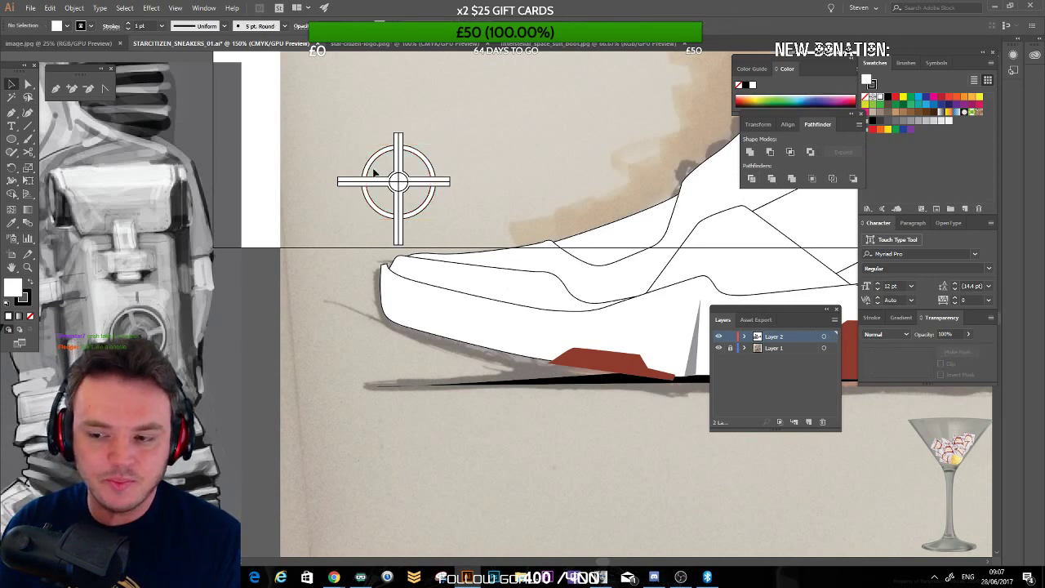
{"action": "left_click", "coordinate": [377, 173]}
{"action": "left_click", "coordinate": [394, 174]}
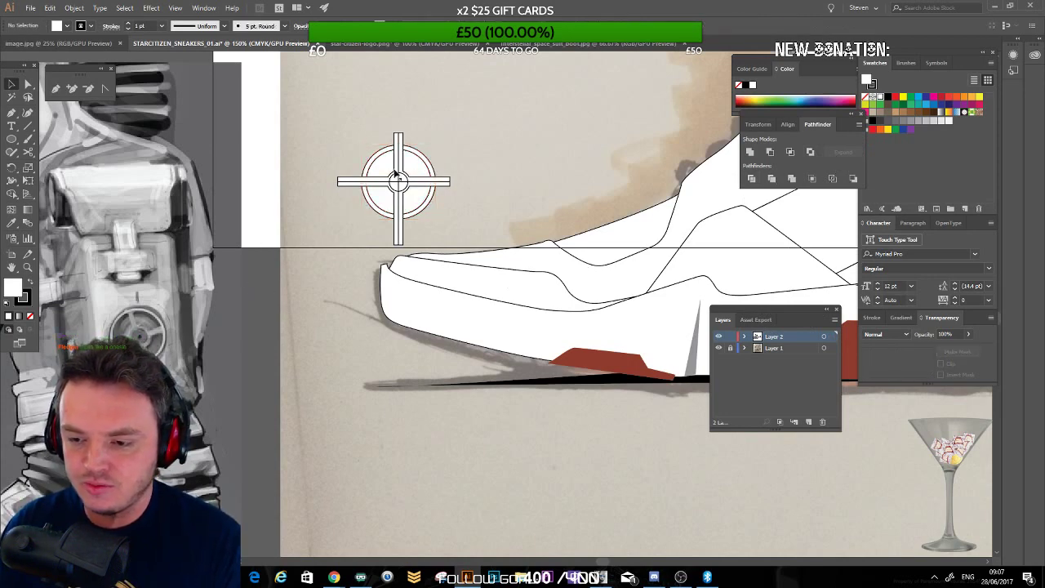
Step: Exclude the smaller large circle from the outer circle to form a hollow outer ring
{"action": "left_click", "coordinate": [380, 171]}
{"action": "left_click", "coordinate": [339, 206]}
{"action": "left_click", "coordinate": [378, 183]}
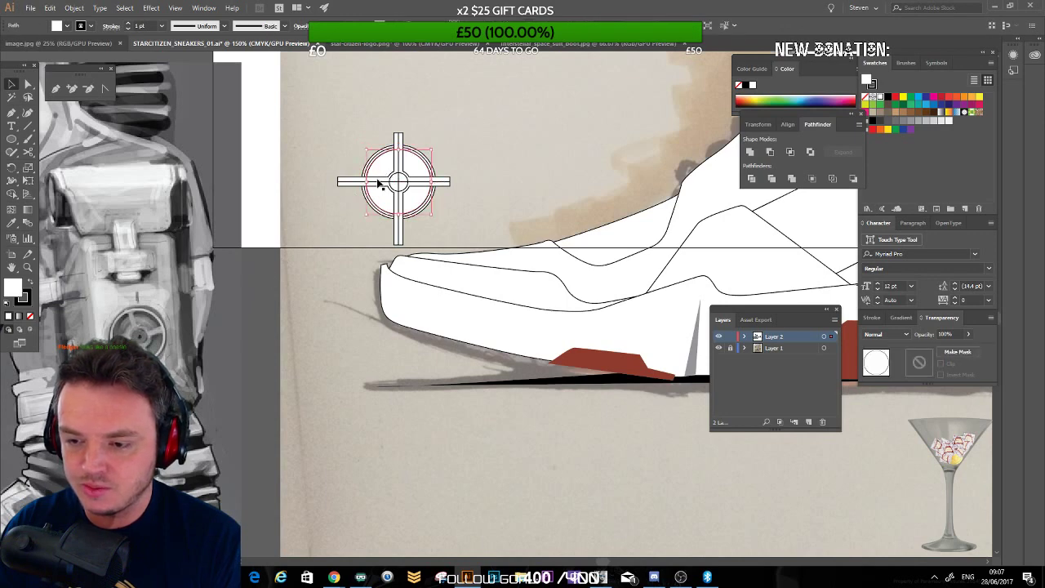
{"action": "left_click", "coordinate": [391, 150], "text": "shift"}
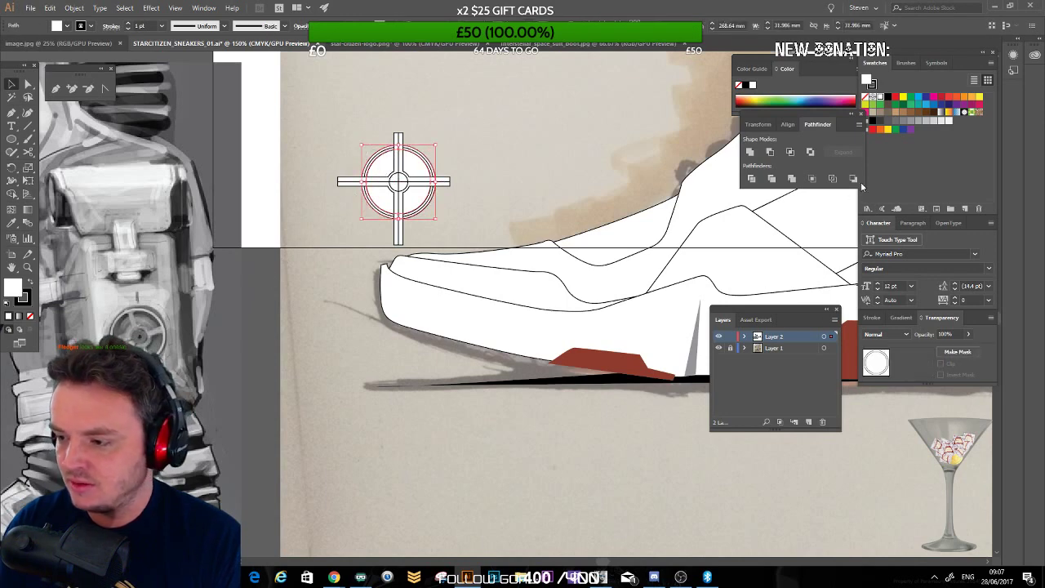
{"action": "left_click", "coordinate": [811, 155]}
{"action": "left_click", "coordinate": [243, 279]}
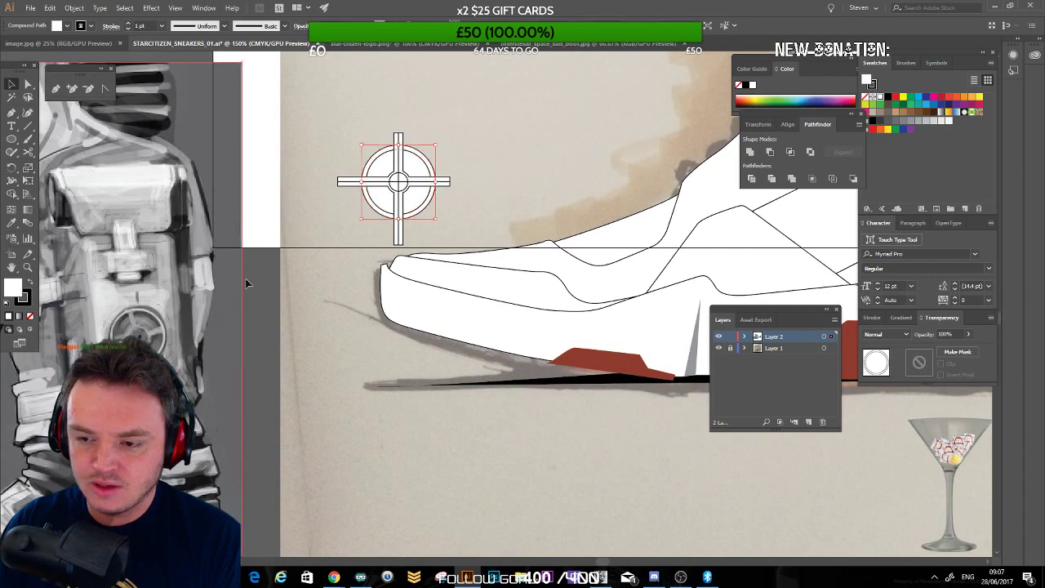
{"action": "left_click", "coordinate": [368, 185]}
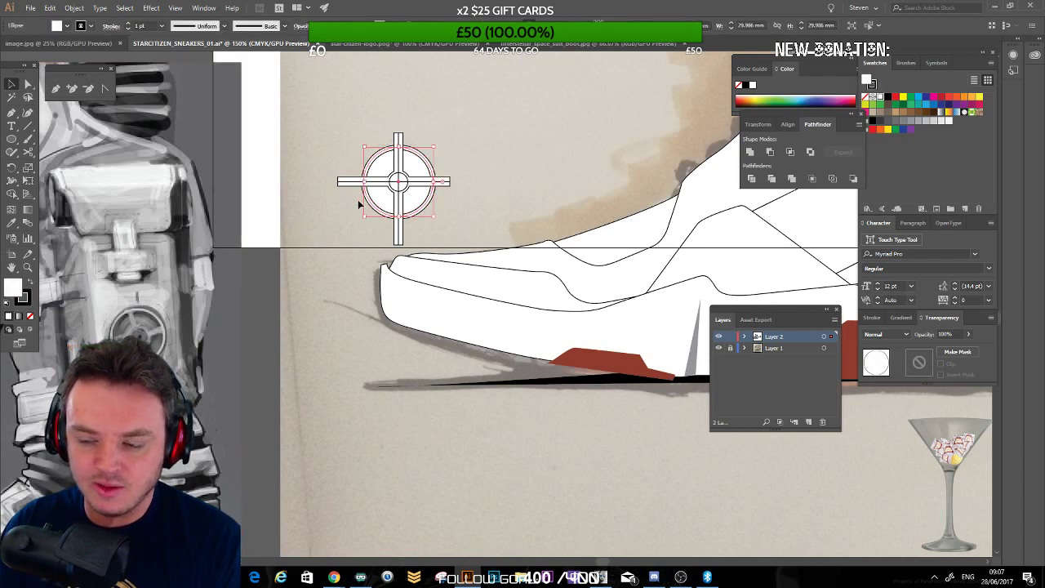
{"action": "left_click", "coordinate": [245, 309]}
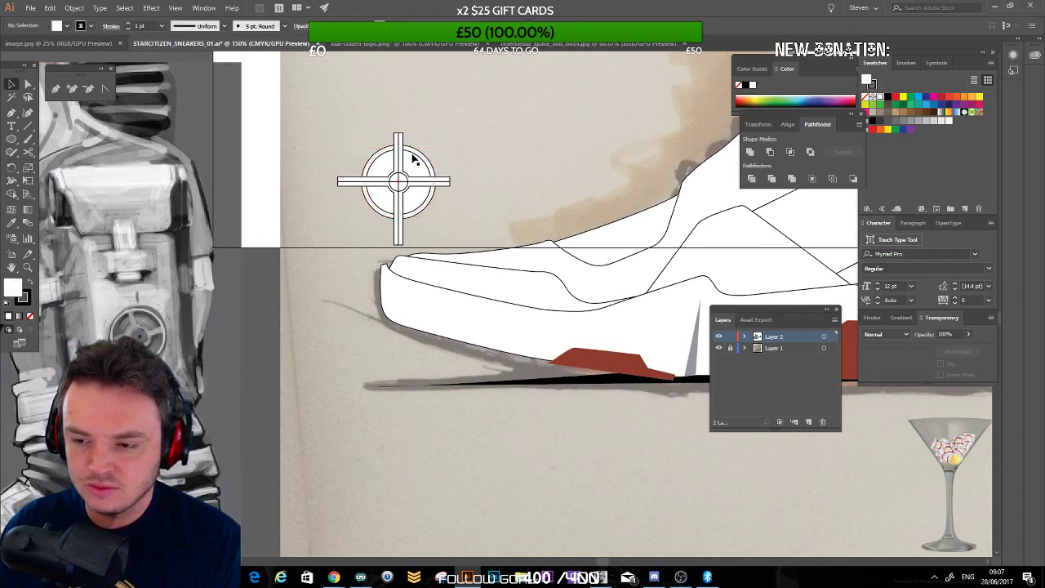
{"action": "left_click", "coordinate": [380, 182]}
{"action": "left_click", "coordinate": [310, 241]}
{"action": "left_click", "coordinate": [390, 181]}
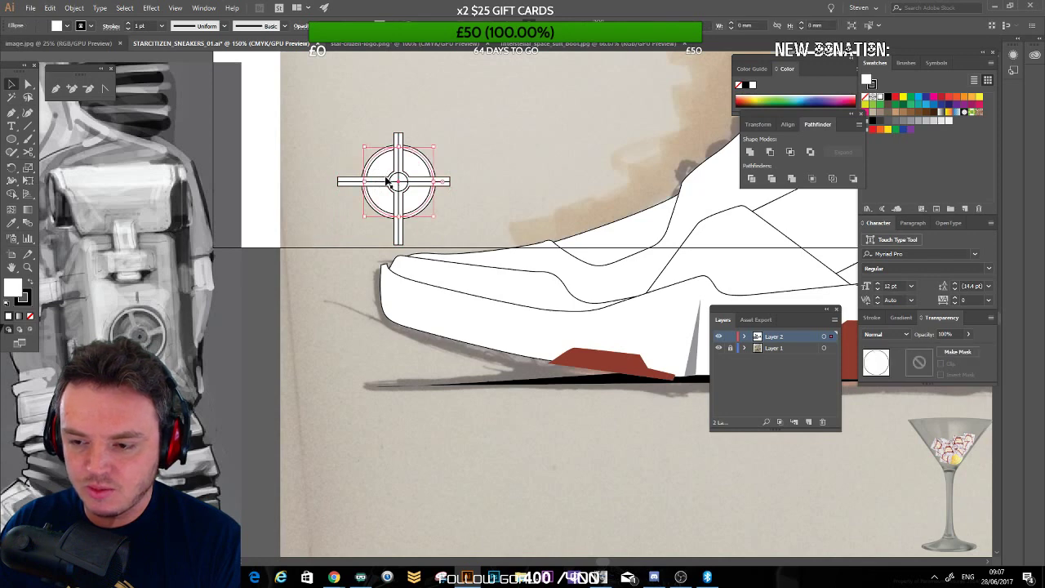
{"action": "left_click", "coordinate": [307, 264]}
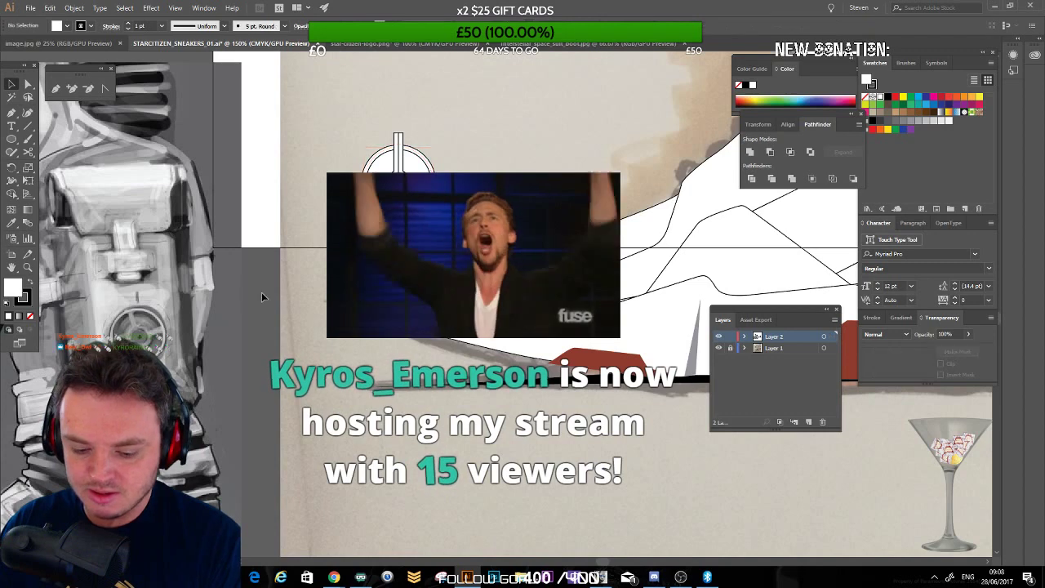
Step: Divide the inner large circle along the united cross bar and centre hub outline with the Pathfinder
{"action": "left_click", "coordinate": [404, 144]}
{"action": "left_click", "coordinate": [401, 139], "text": "shift"}
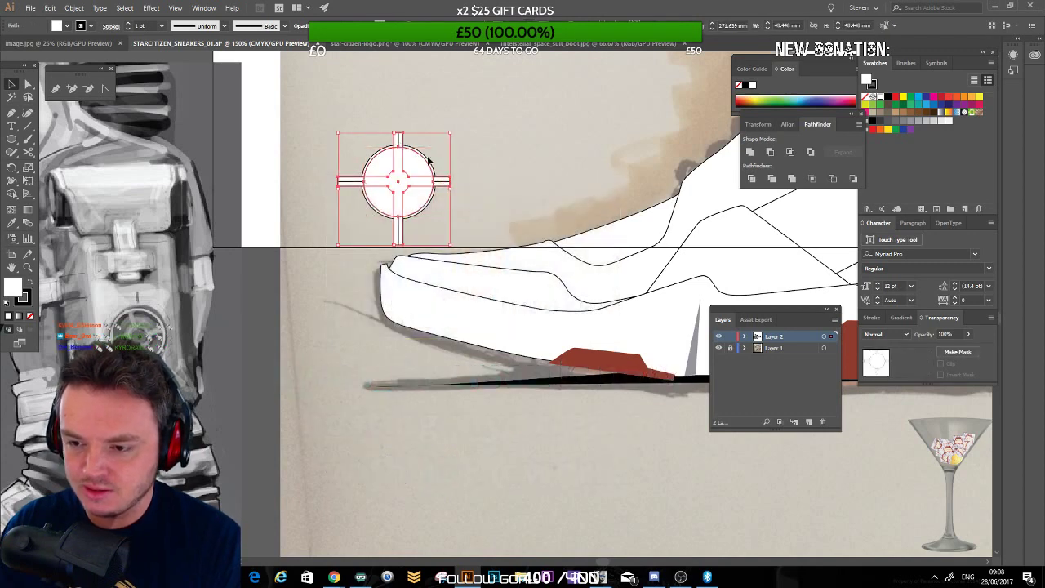
{"action": "left_click", "coordinate": [752, 181]}
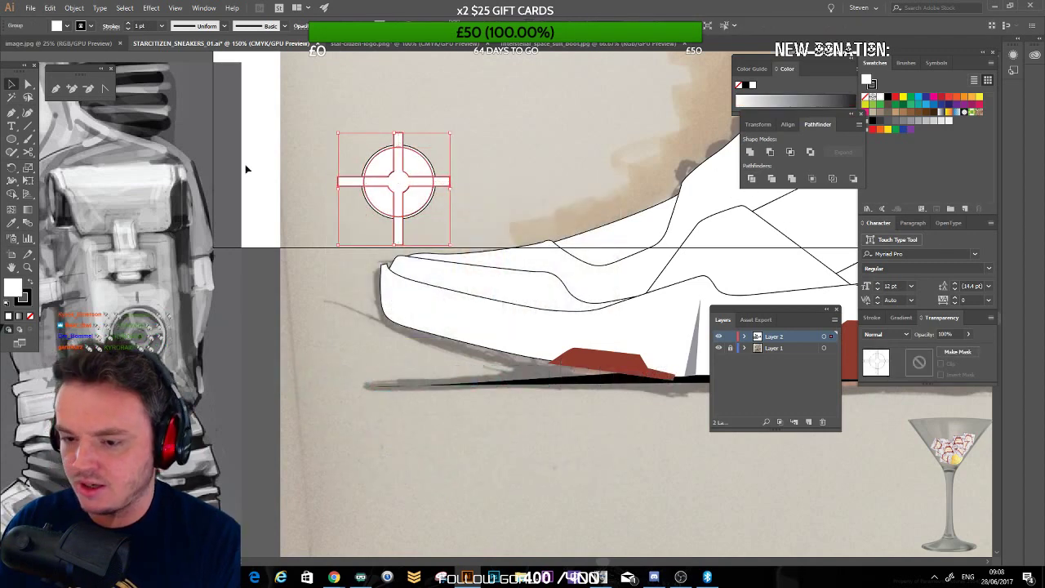
Step: Delete the divided bar ends protruding beyond the ring and the quadrant pieces between the spokes
{"action": "left_click", "coordinate": [29, 84]}
{"action": "left_click", "coordinate": [379, 226]}
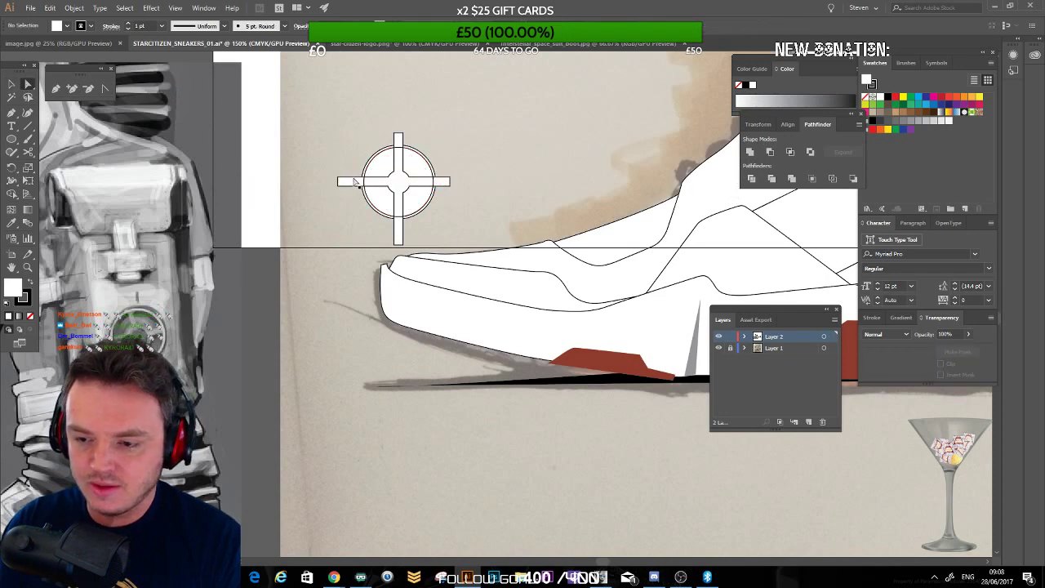
{"action": "left_click", "coordinate": [354, 181]}
{"action": "key", "text": "Delete"}
{"action": "left_click", "coordinate": [442, 182]}
{"action": "key", "text": "Delete"}
{"action": "left_click", "coordinate": [398, 139]}
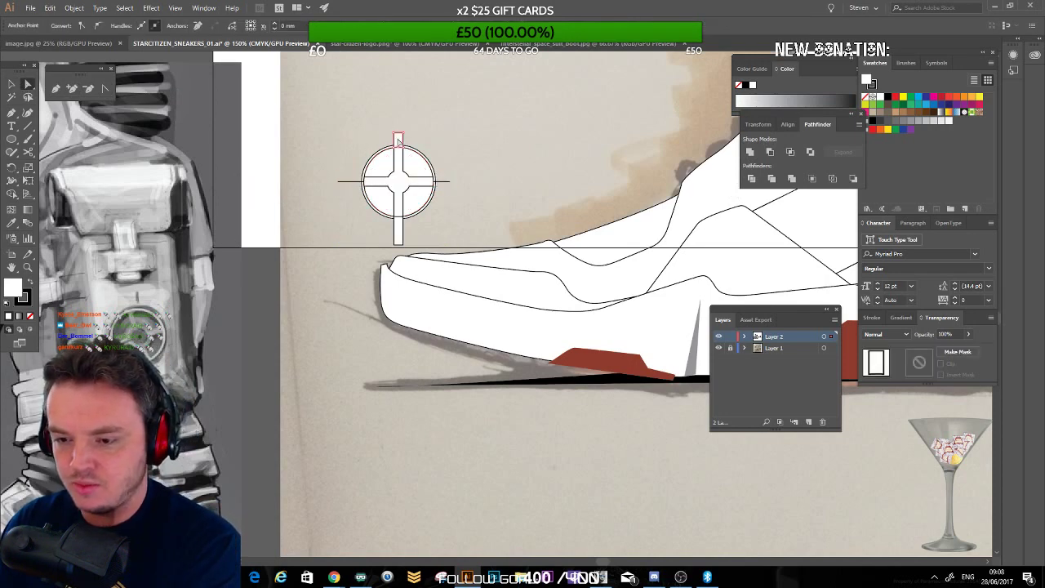
{"action": "key", "text": "Delete"}
{"action": "left_click", "coordinate": [416, 204]}
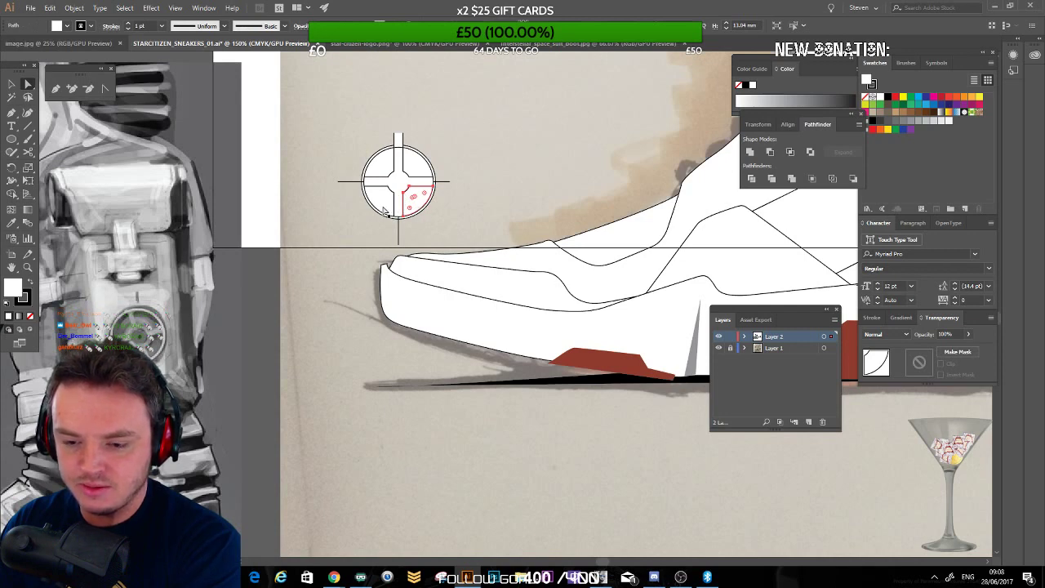
{"action": "key", "text": "Delete"}
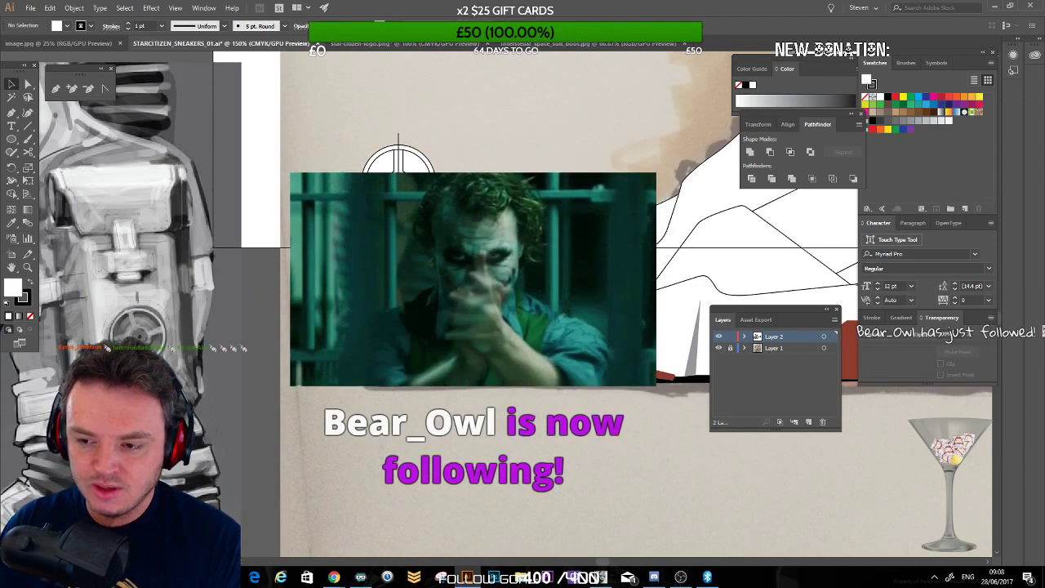
Step: Draw a closed crescent with the Pen tool along the inner edge of the ring's upper-right quadrant
{"action": "left_click_drag", "start_coordinate": [480, 196], "coordinate": [528, 315]}
{"action": "key", "text": "ctrl+plus"}
{"action": "key", "text": "ctrl+plus"}
{"action": "scroll", "coordinate": [294, 214], "scroll_direction": "up", "scroll_amount": 4}
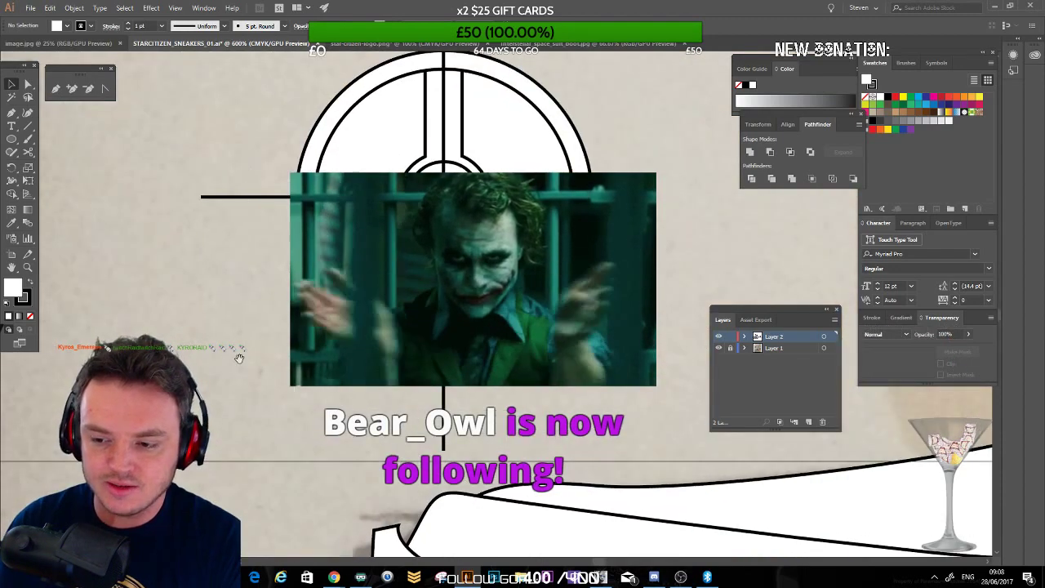
{"action": "mouse_move", "coordinate": [238, 354]}
{"action": "left_mouse_down"}
{"action": "mouse_move", "coordinate": [675, 105]}
{"action": "mouse_move", "coordinate": [575, 205]}
{"action": "mouse_move", "coordinate": [248, 395]}
{"action": "mouse_move", "coordinate": [188, 445]}
{"action": "left_mouse_up"}
{"action": "mouse_move", "coordinate": [608, 148]}
{"action": "left_mouse_down"}
{"action": "mouse_move", "coordinate": [373, 296]}
{"action": "mouse_move", "coordinate": [174, 375]}
{"action": "left_mouse_up"}
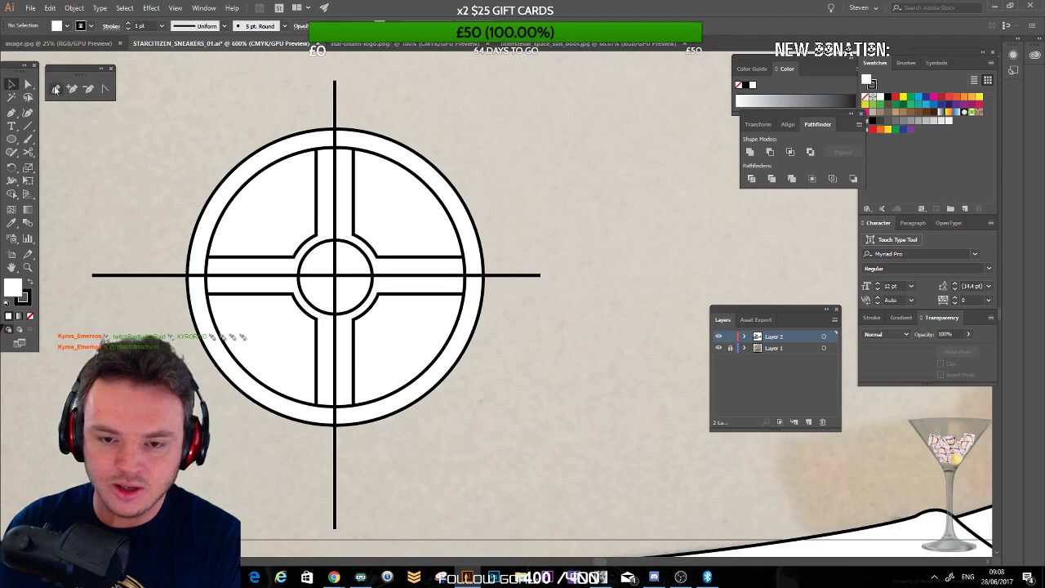
{"action": "left_click", "coordinate": [56, 88]}
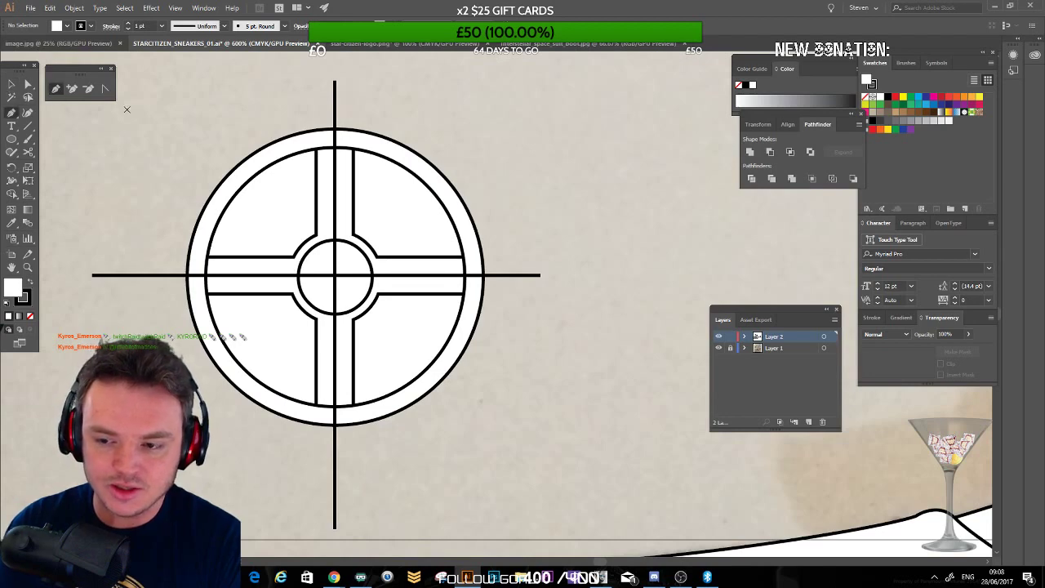
{"action": "left_click", "coordinate": [345, 166]}
{"action": "left_click_drag", "start_coordinate": [455, 259], "coordinate": [454, 296]}
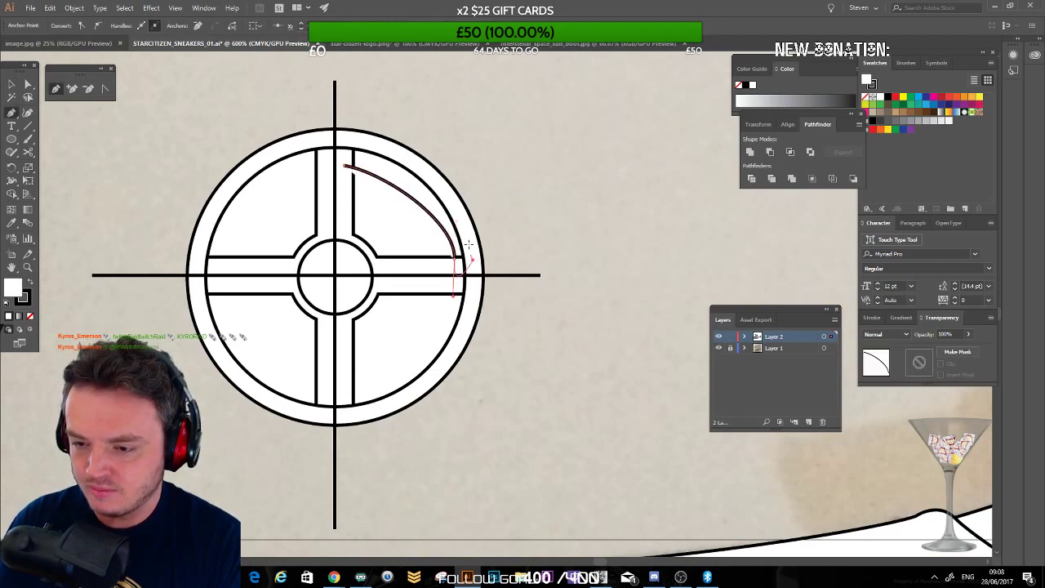
{"action": "left_click_drag", "start_coordinate": [395, 152], "coordinate": [305, 196]}
Step: Give the crescent a dark grey fill and no stroke
{"action": "left_click", "coordinate": [29, 283]}
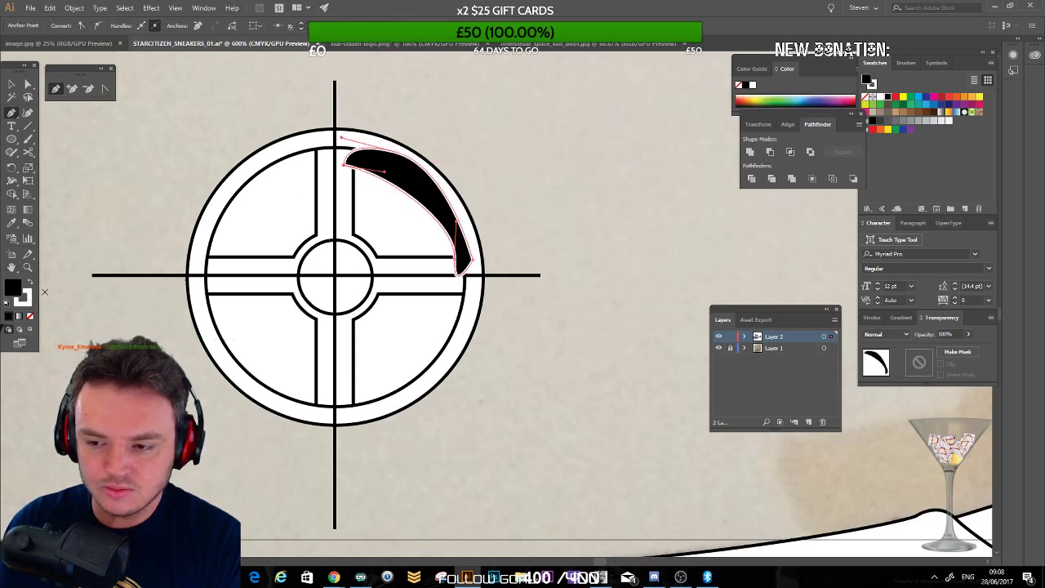
{"action": "left_click", "coordinate": [31, 314]}
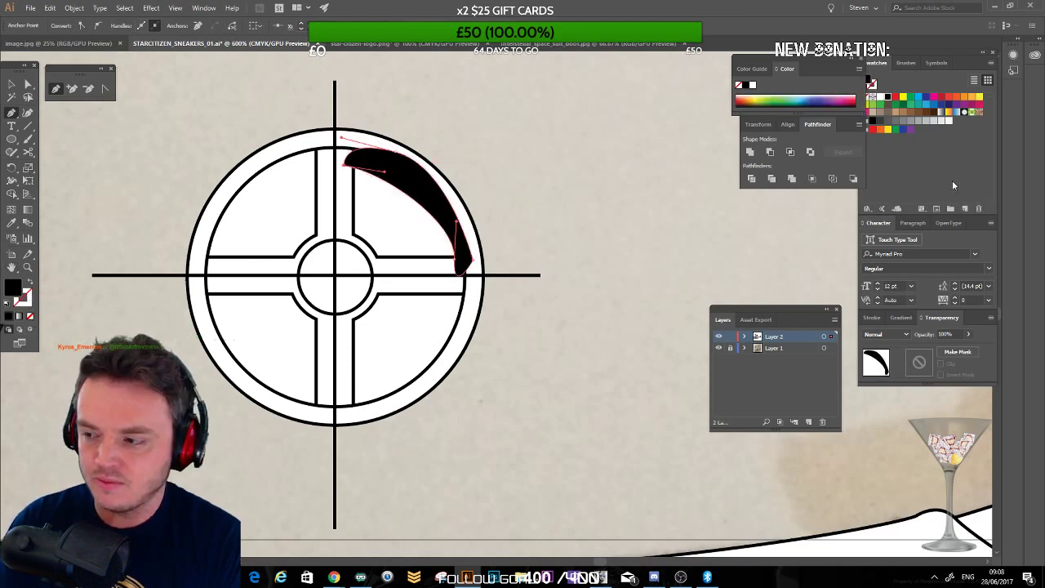
{"action": "left_click", "coordinate": [888, 121]}
Step: Apply a Gaussian Blur with a radius of 4.6 pixels to the grey crescent
{"action": "left_click", "coordinate": [151, 8]}
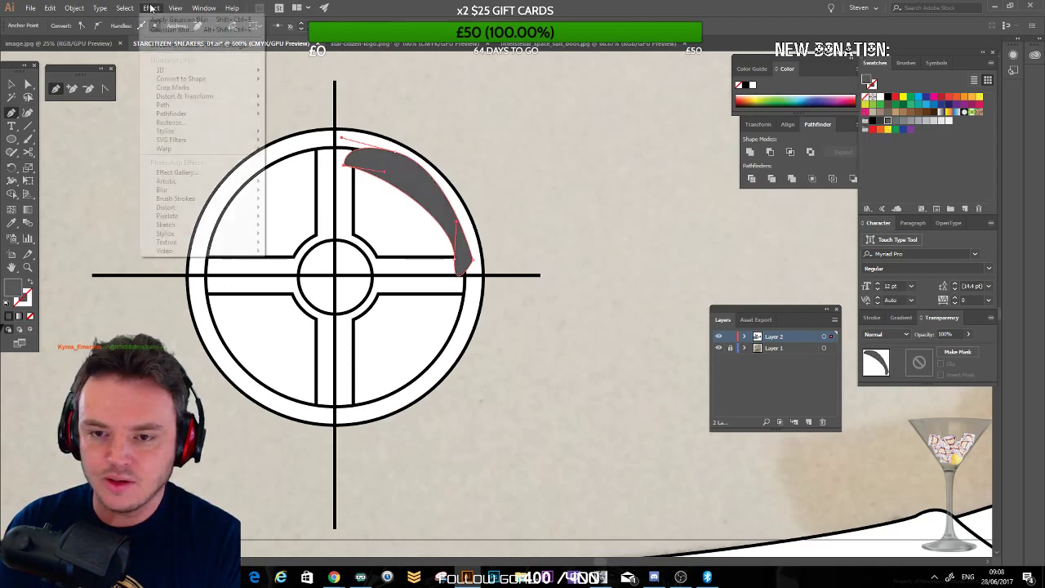
{"action": "mouse_move", "coordinate": [223, 191]}
{"action": "left_click", "coordinate": [87, 192]}
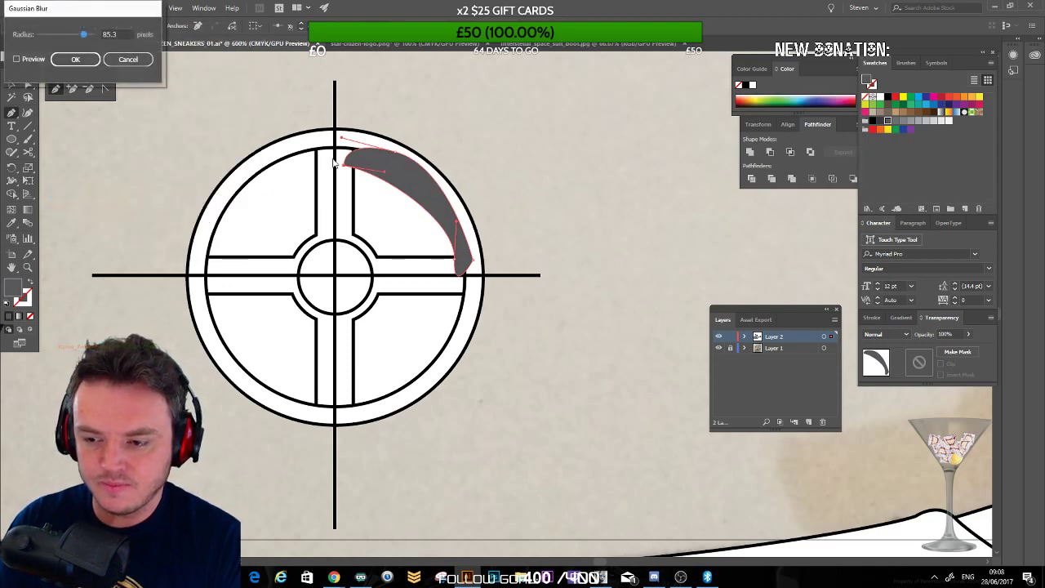
{"action": "left_click", "coordinate": [23, 58]}
{"action": "left_click_drag", "start_coordinate": [84, 34], "coordinate": [50, 34]}
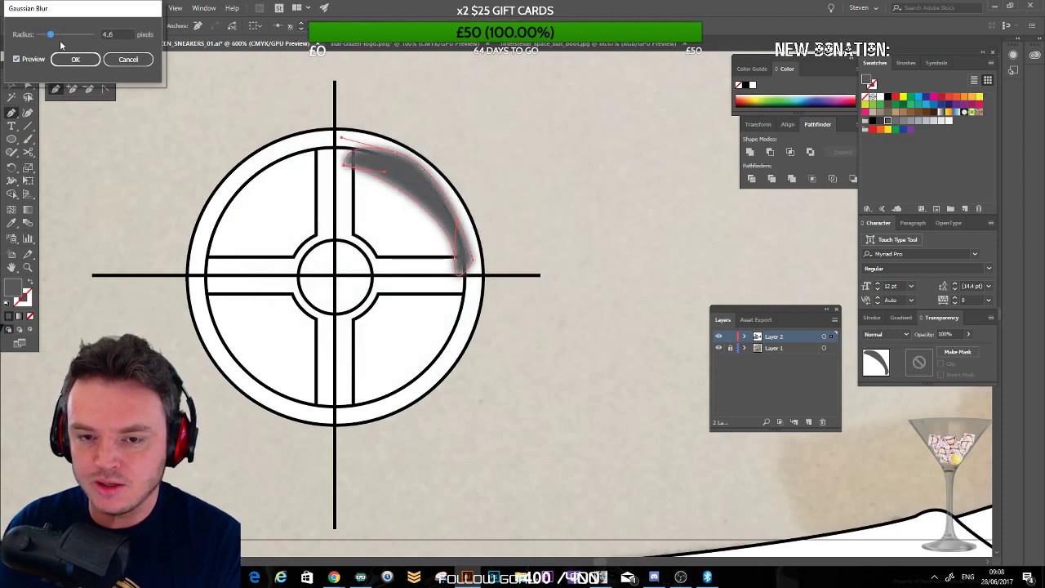
{"action": "left_click", "coordinate": [75, 59]}
Step: Reshape the outer curve of the blurred crescent to follow the ring more closely
{"action": "left_click", "coordinate": [28, 84]}
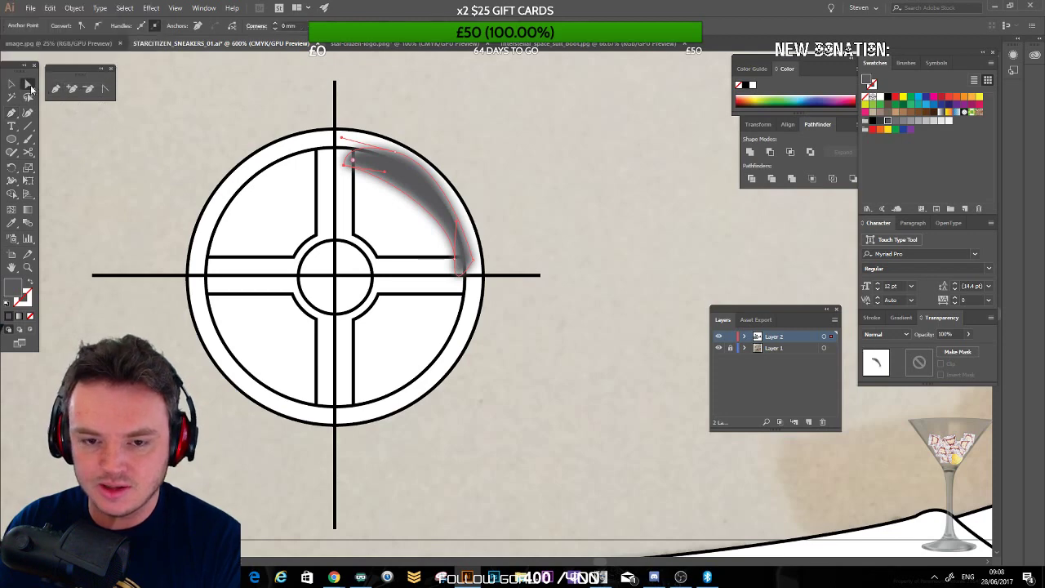
{"action": "left_click", "coordinate": [90, 164]}
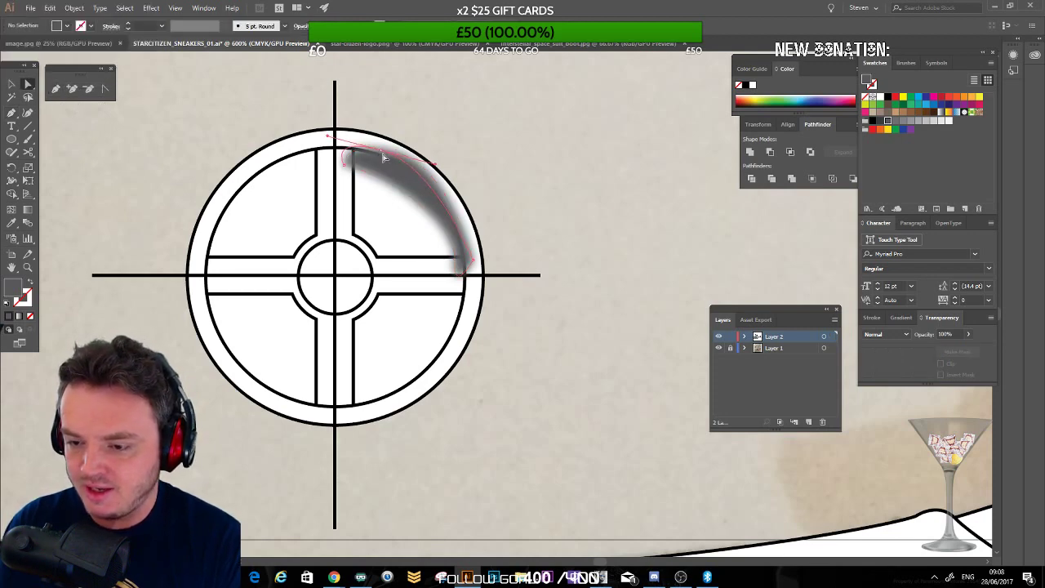
{"action": "left_click", "coordinate": [424, 171]}
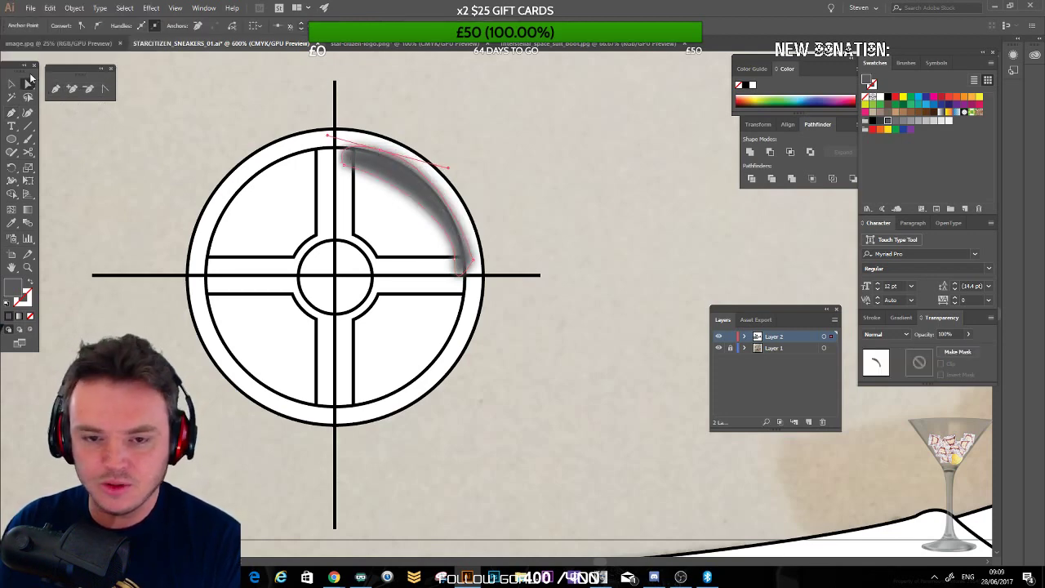
Step: Cut the blurred shadow and paste it behind the spoked frame in the upper-right quadrant
{"action": "left_click", "coordinate": [11, 84]}
{"action": "left_click", "coordinate": [68, 144]}
{"action": "left_click", "coordinate": [390, 184]}
{"action": "key", "text": "Delete"}
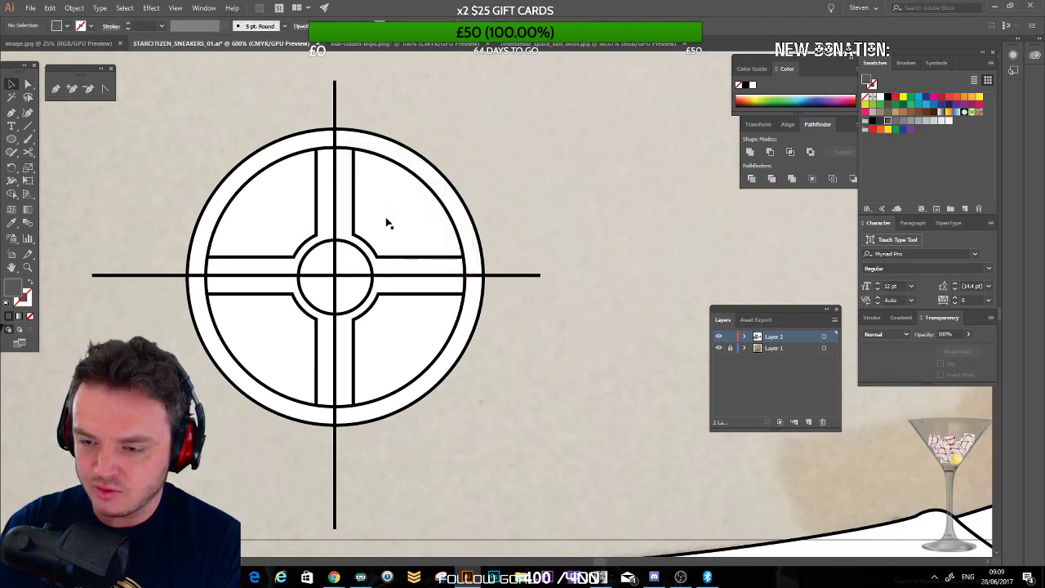
{"action": "left_click", "coordinate": [346, 219]}
{"action": "key", "text": "ctrl+b"}
{"action": "left_click", "coordinate": [533, 178]}
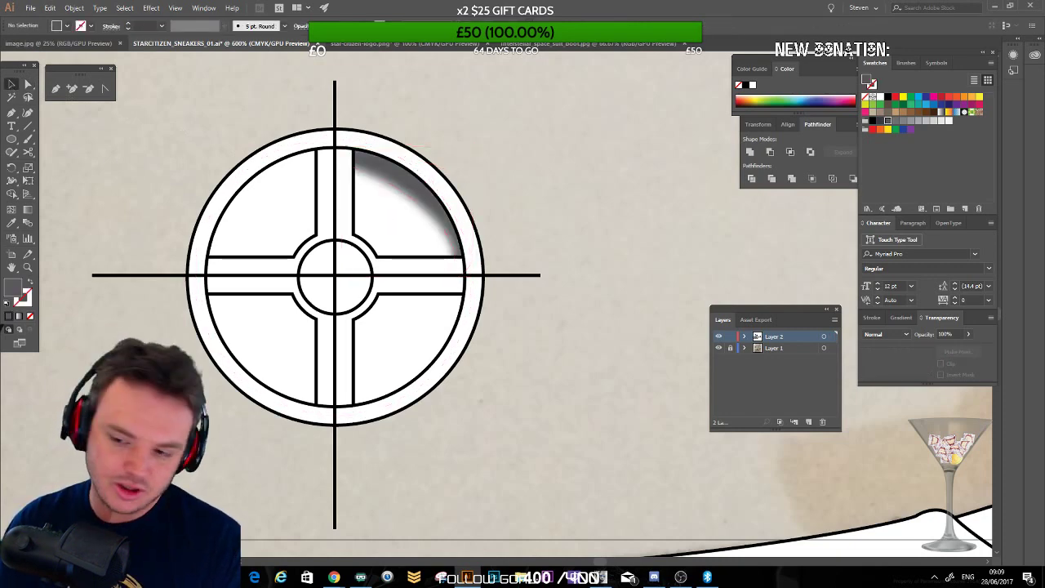
Step: Copy the blurred shadow into the upper-left quadrant and rotate it to follow the ring's inner edge
{"action": "left_click_drag", "start_coordinate": [398, 187], "coordinate": [288, 186]}
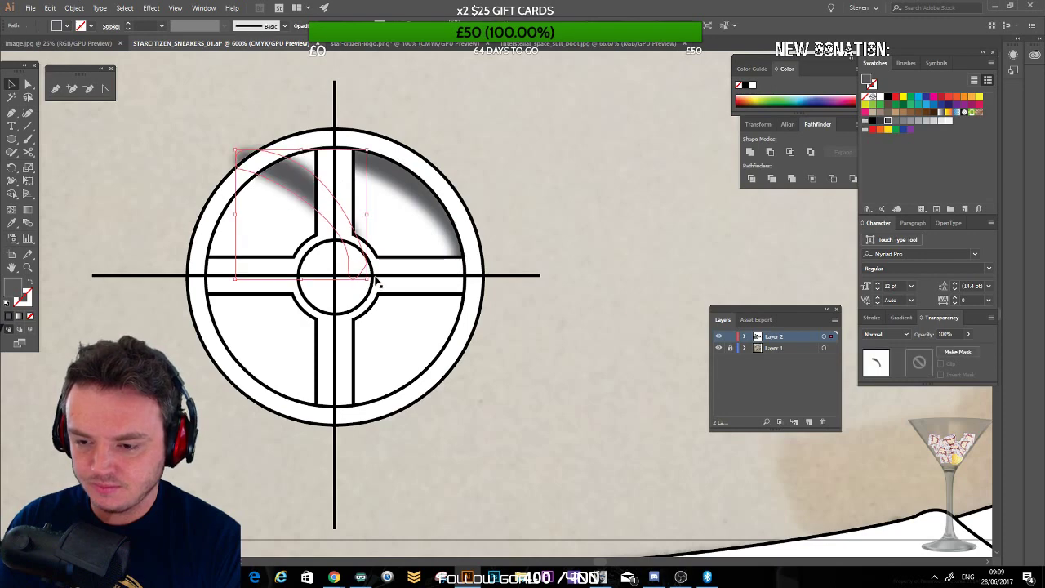
{"action": "left_click_drag", "start_coordinate": [368, 279], "coordinate": [321, 153]}
{"action": "left_click_drag", "start_coordinate": [271, 175], "coordinate": [615, 157]}
{"action": "key", "text": "ctrl+shift+a"}
{"action": "left_click_drag", "start_coordinate": [555, 189], "coordinate": [130, 462]}
{"action": "left_click_drag", "start_coordinate": [579, 94], "coordinate": [233, 239]}
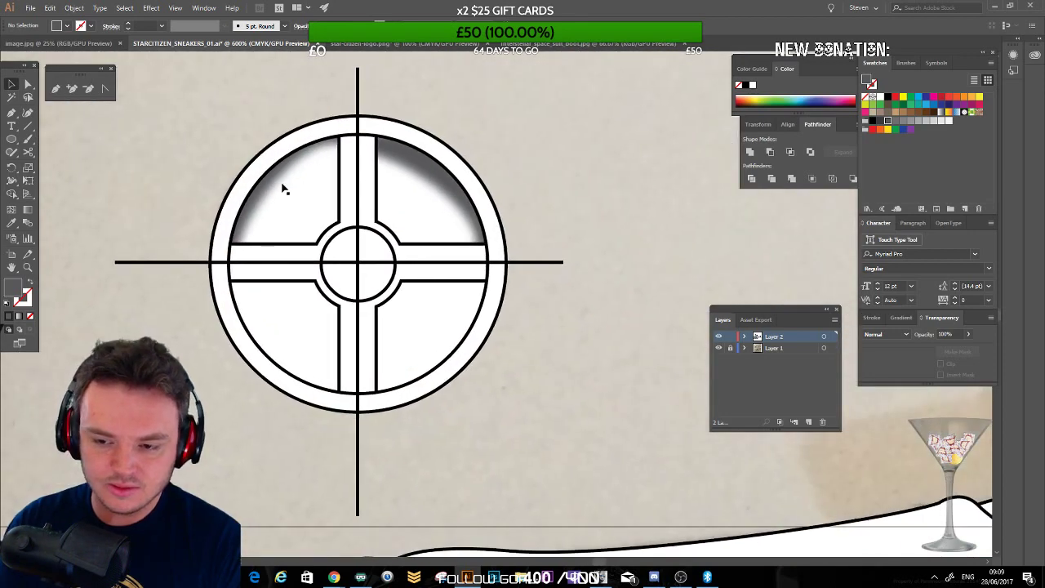
Step: Copy the shadow into the lower-left quadrant, rotating and nudging it against the ring's inner edge
{"action": "left_click_drag", "start_coordinate": [276, 185], "coordinate": [339, 285]}
{"action": "left_click_drag", "start_coordinate": [407, 354], "coordinate": [338, 388]}
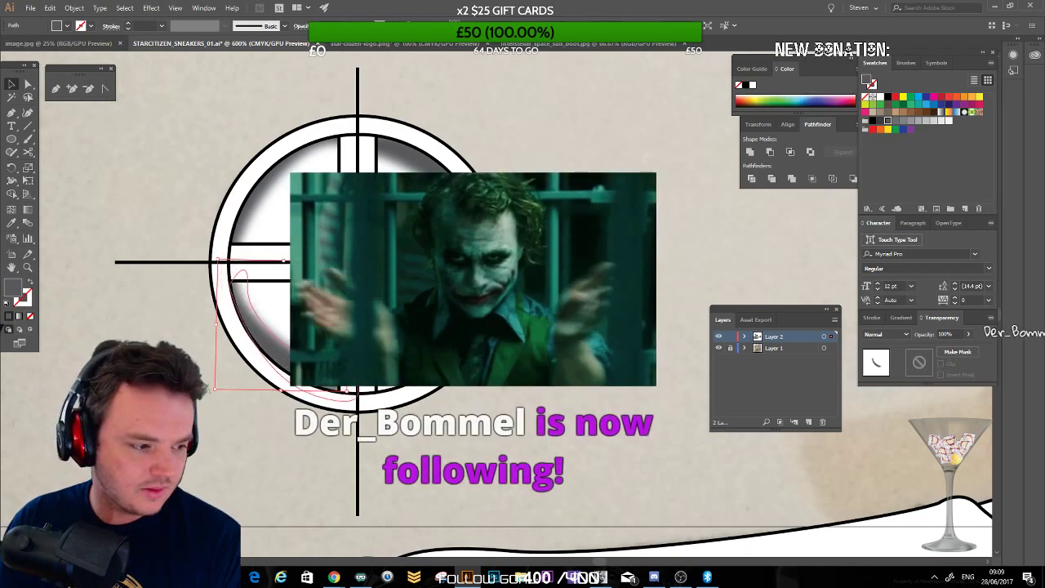
{"action": "left_click_drag", "start_coordinate": [284, 358], "coordinate": [296, 367]}
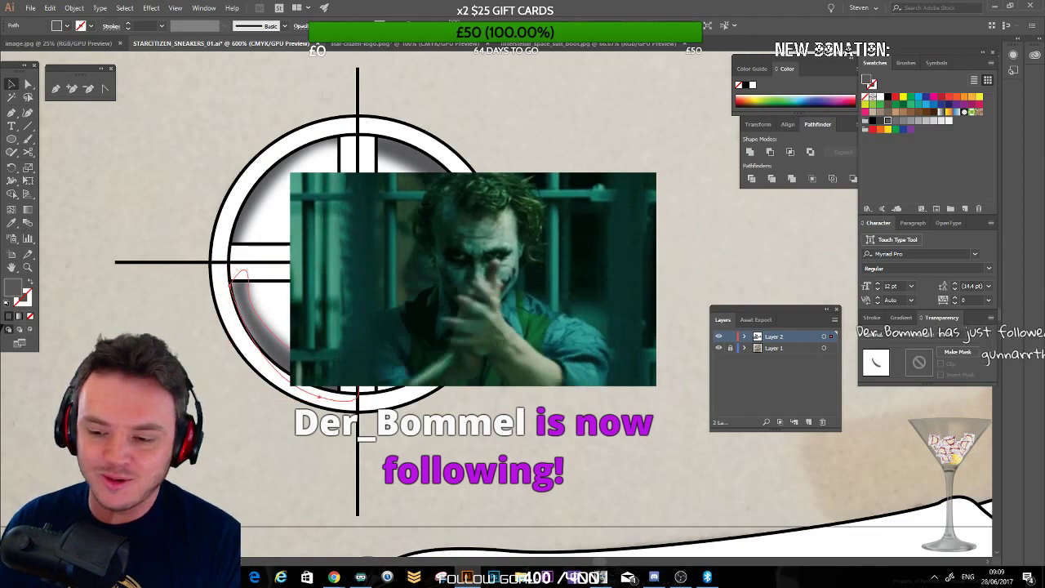
{"action": "scroll", "coordinate": [281, 320], "scroll_direction": "down", "scroll_amount": 3}
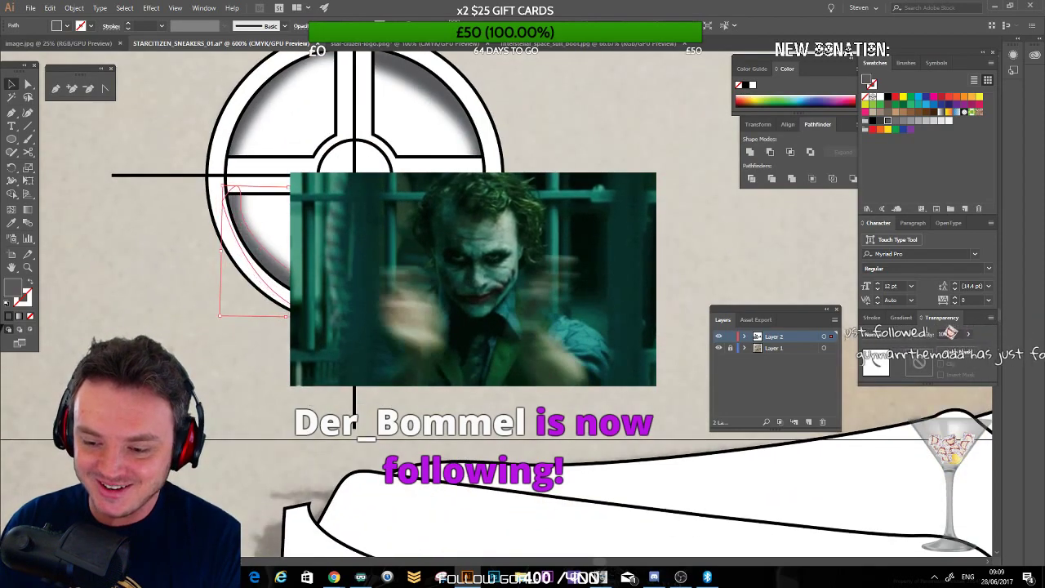
{"action": "key", "text": "ctrl+minus"}
{"action": "key", "text": "ctrl+minus"}
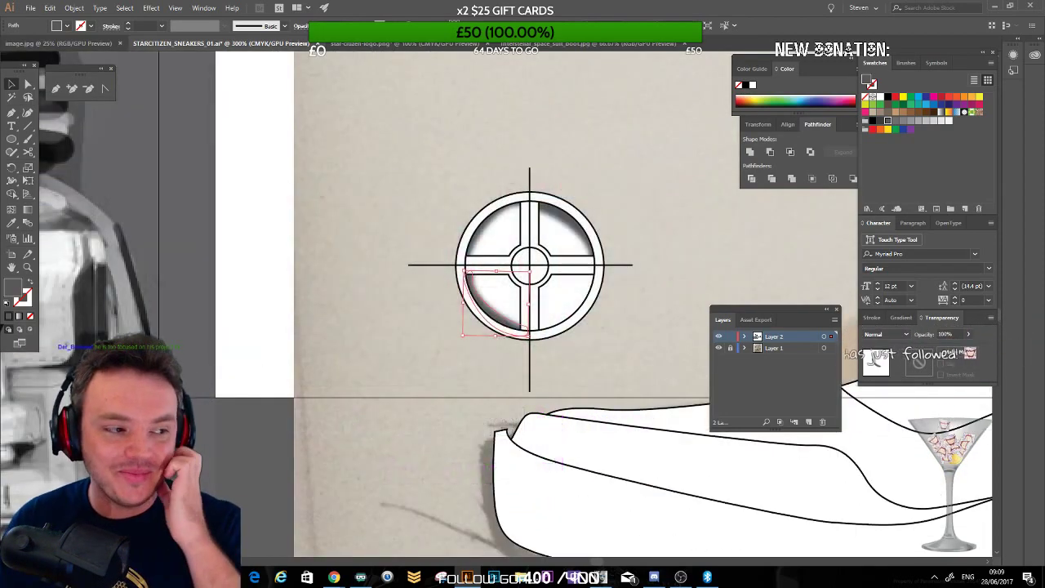
{"action": "key", "text": "ctrl+minus"}
{"action": "key", "text": "ctrl+minus"}
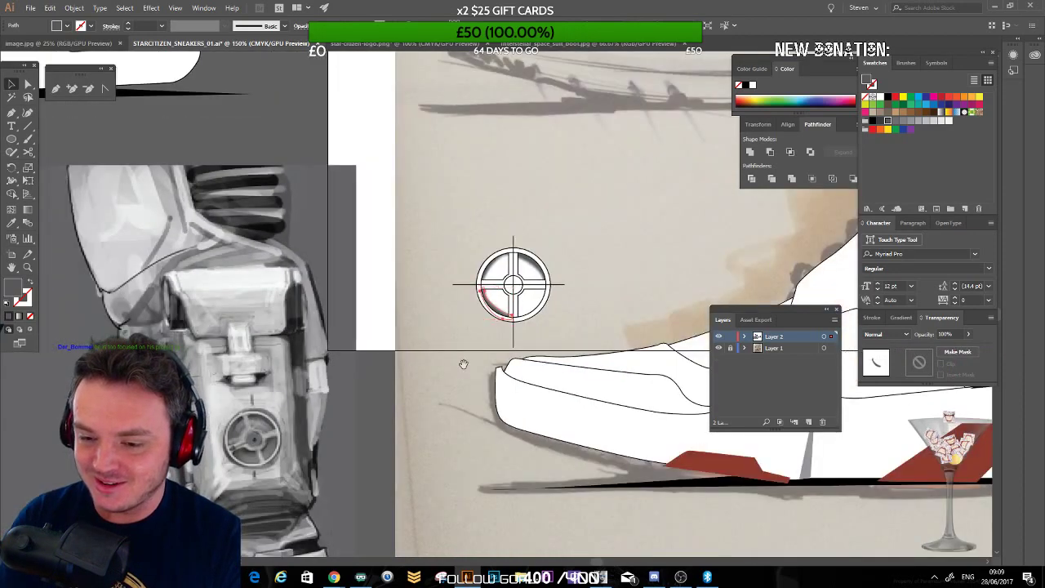
{"action": "left_click_drag", "start_coordinate": [463, 364], "coordinate": [326, 296]}
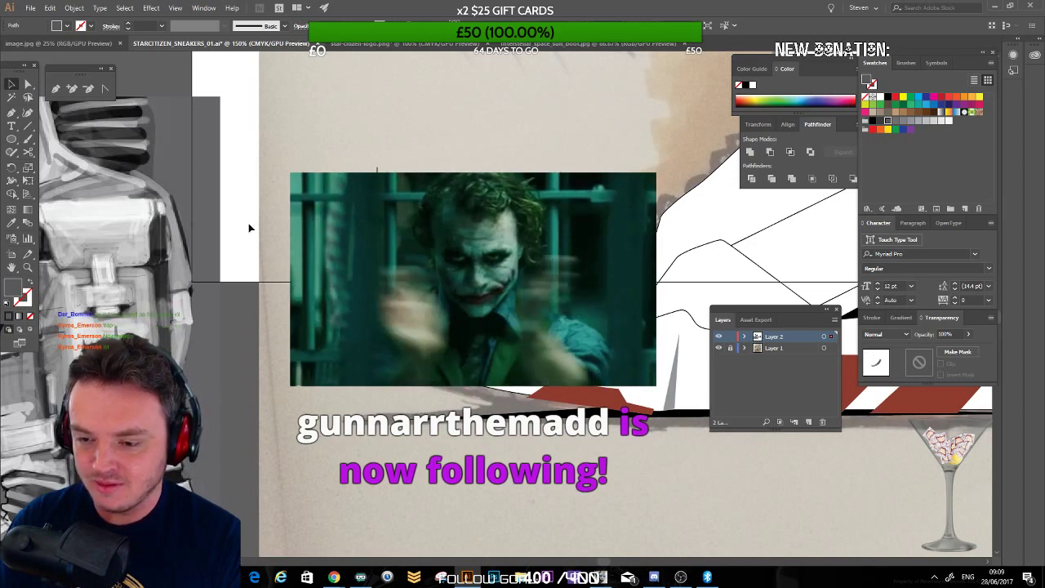
Step: Deselect the shadow and review the spoked detail together with the high-top sneaker and boot reference
{"action": "left_click", "coordinate": [223, 313]}
{"action": "key", "text": "ctrl+minus"}
{"action": "key", "text": "ctrl+minus"}
{"action": "key", "text": "ctrl+minus"}
{"action": "key", "text": "ctrl+minus"}
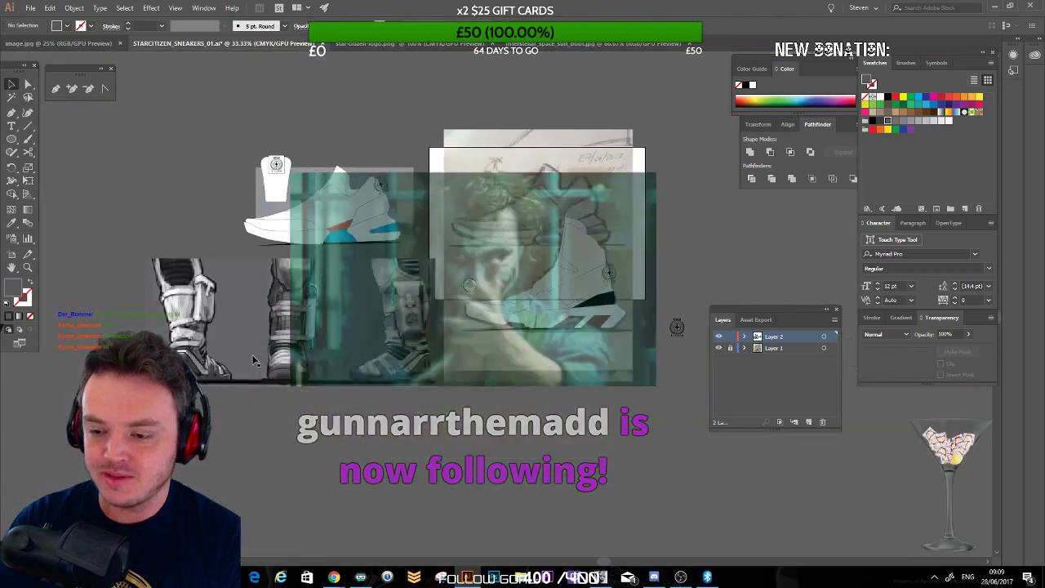
{"action": "left_click_drag", "start_coordinate": [464, 334], "coordinate": [448, 303]}
{"action": "key", "text": "ctrl+plus"}
{"action": "key", "text": "ctrl+plus"}
{"action": "left_click_drag", "start_coordinate": [314, 265], "coordinate": [395, 310]}
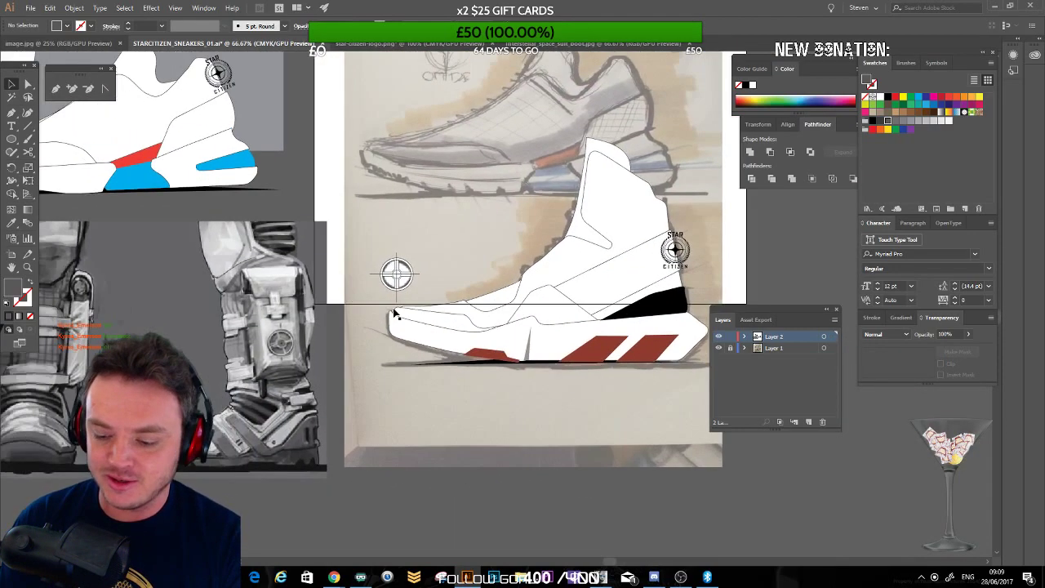
{"action": "key", "text": "ctrl+minus"}
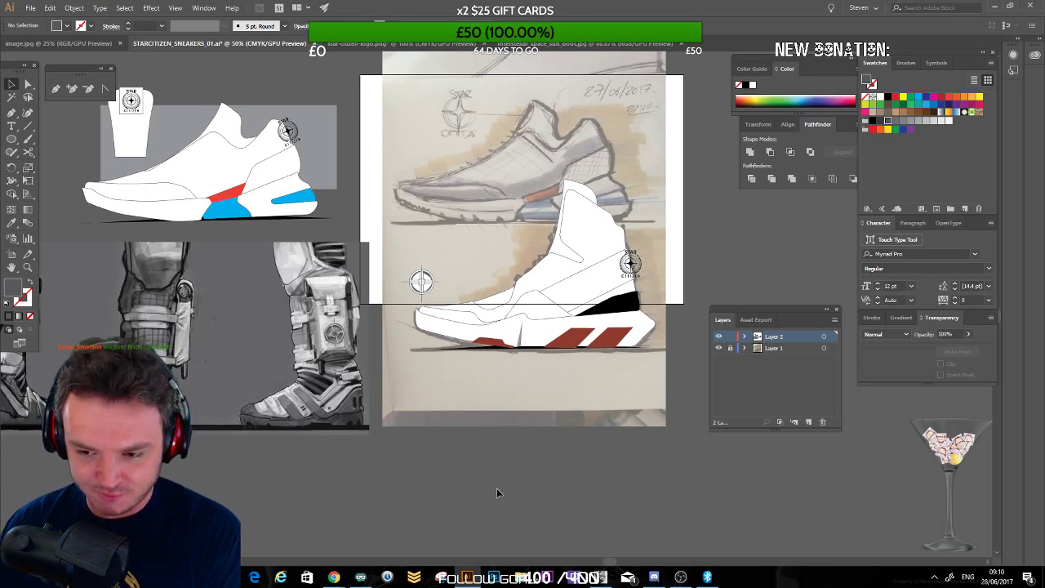
Step: Hide and reshow Layer 2 to compare the tracing with the sketch, and check the boot reference and Star Citizen logo documents
{"action": "left_click", "coordinate": [720, 337]}
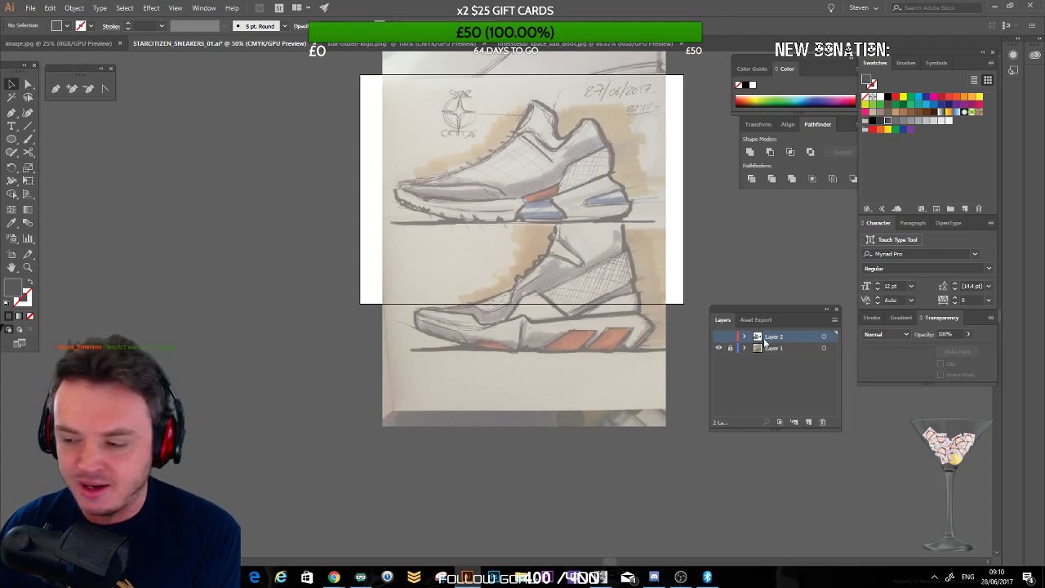
{"action": "left_click", "coordinate": [719, 338]}
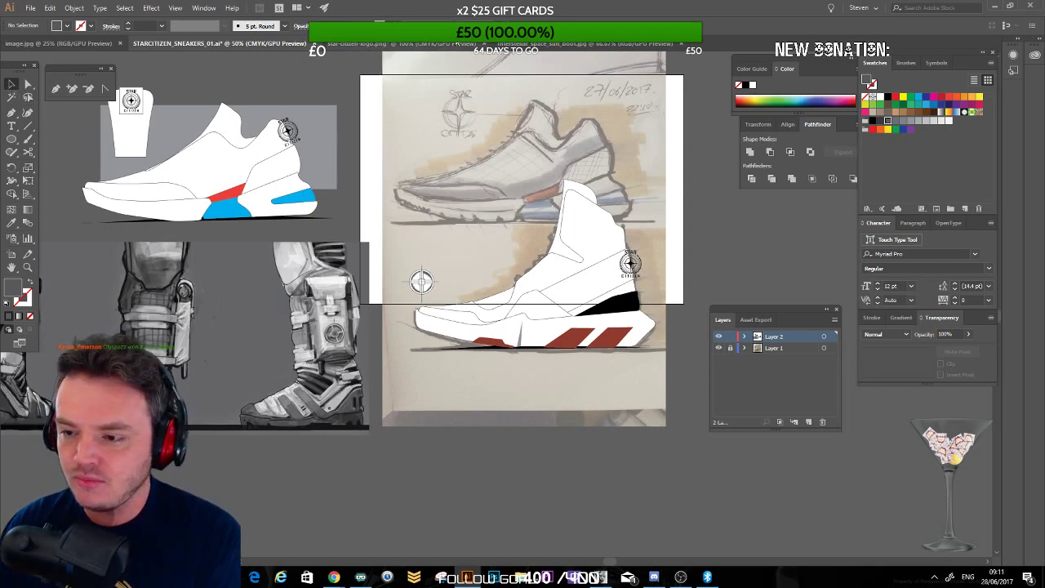
{"action": "left_click", "coordinate": [521, 45]}
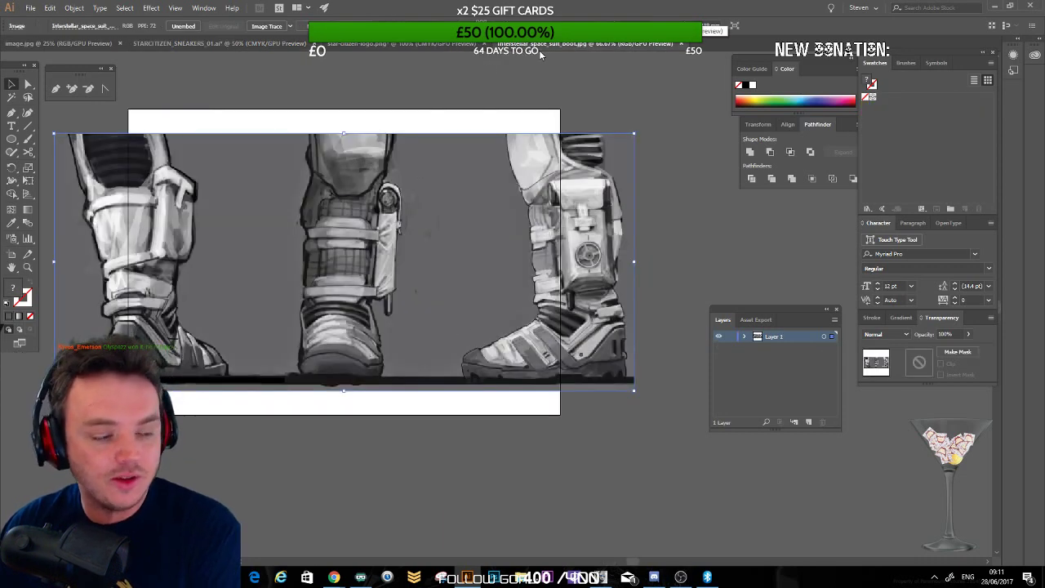
{"action": "left_click", "coordinate": [417, 43]}
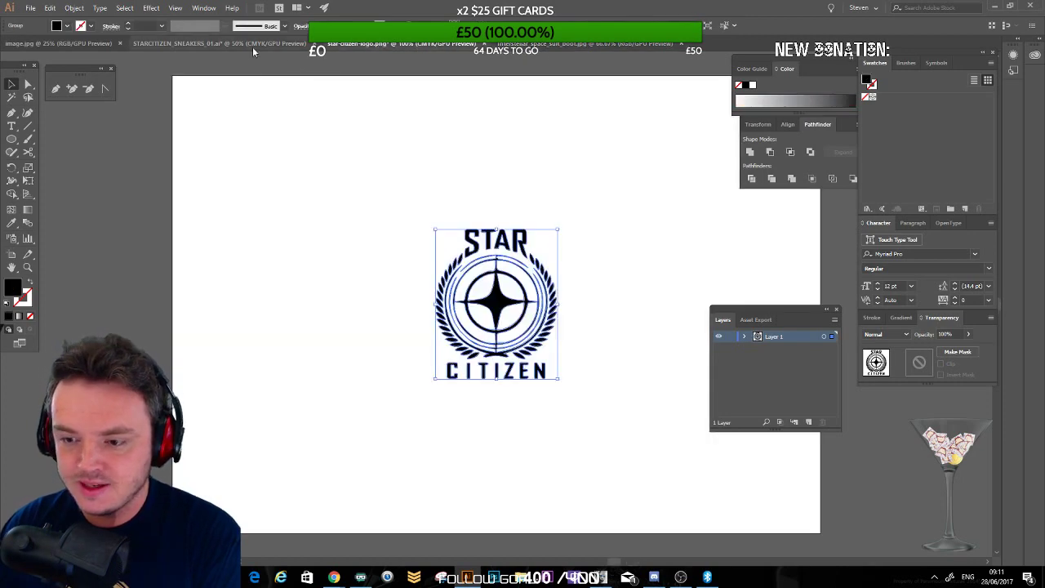
{"action": "left_click", "coordinate": [253, 45]}
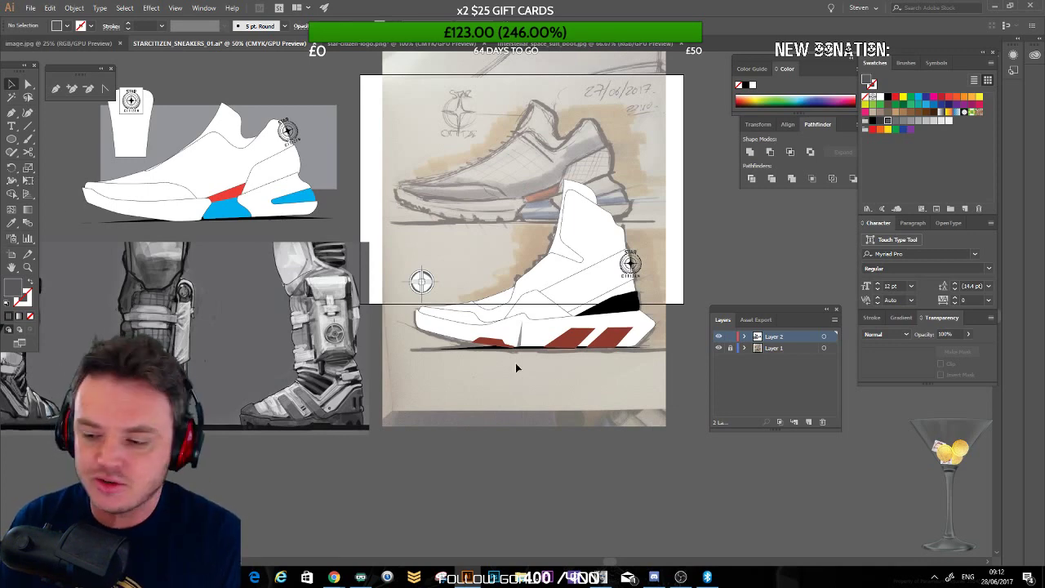
Step: Examine the high-top sneaker up close and check its path construction in outline view
{"action": "key", "text": "ctrl+="}
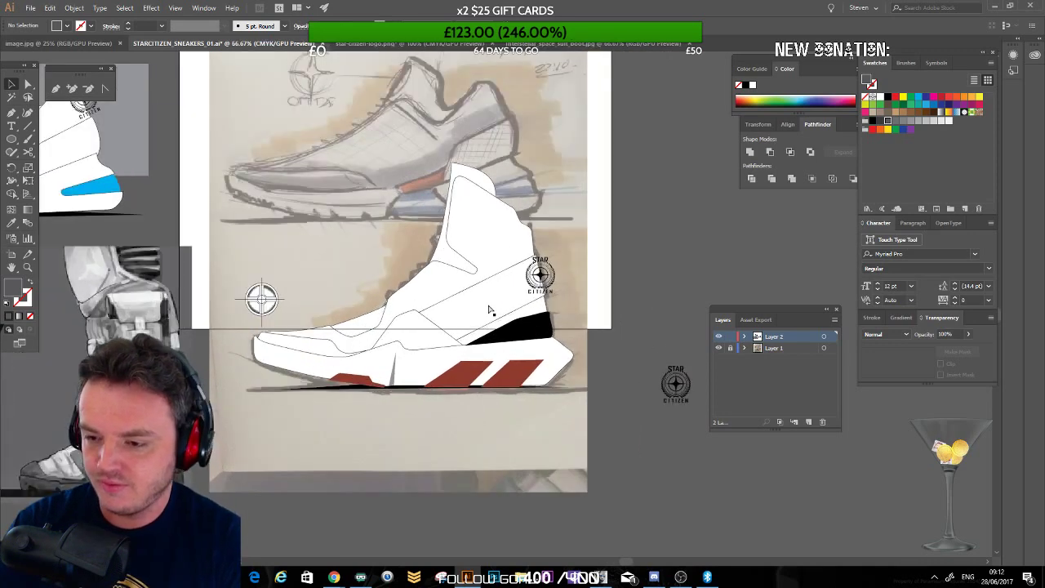
{"action": "scroll", "coordinate": [490, 310], "scroll_direction": "up", "scroll_amount": 1}
{"action": "left_click_drag", "start_coordinate": [342, 290], "coordinate": [357, 286]}
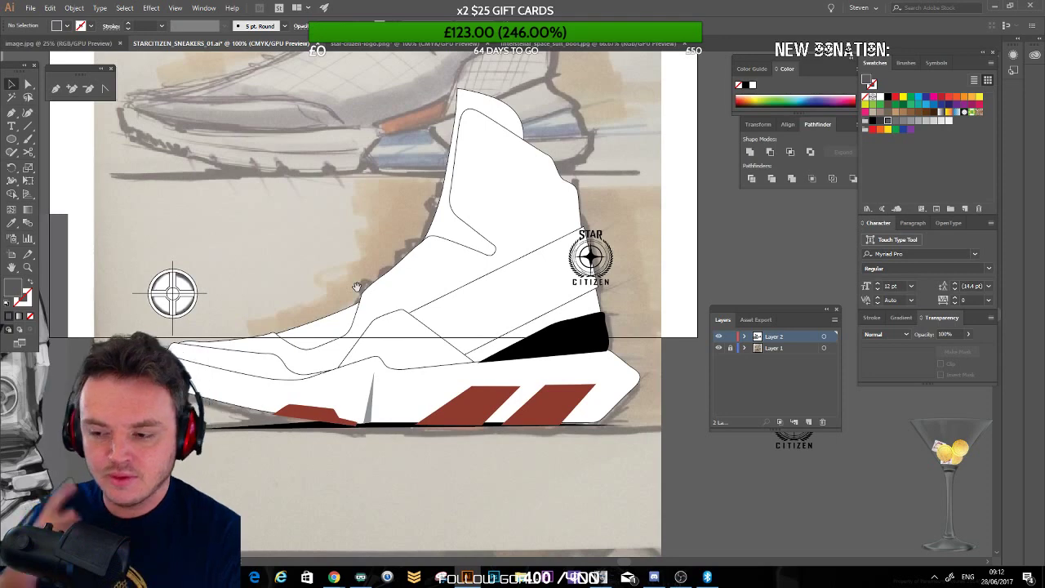
{"action": "left_click_drag", "start_coordinate": [275, 255], "coordinate": [338, 217]}
{"action": "key", "text": "ctrl+minus"}
{"action": "left_click_drag", "start_coordinate": [285, 316], "coordinate": [175, 328]}
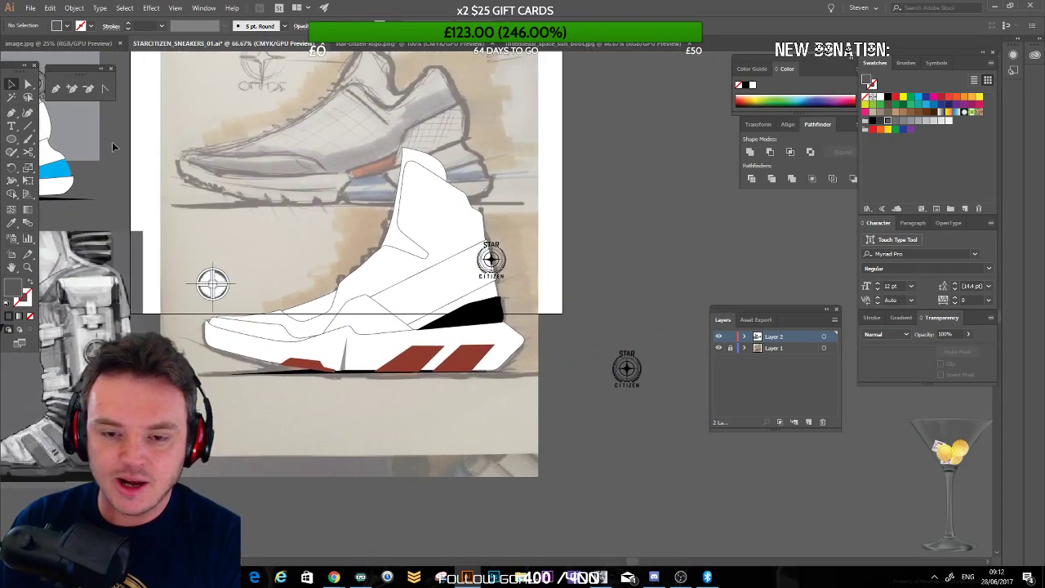
{"action": "key", "text": "ctrl+y"}
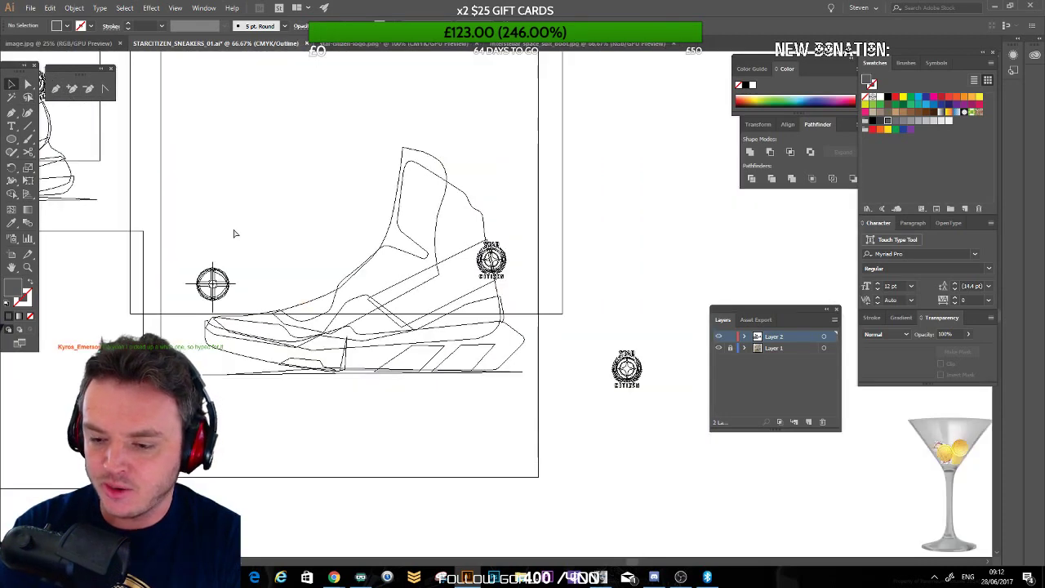
{"action": "key", "text": "ctrl+y"}
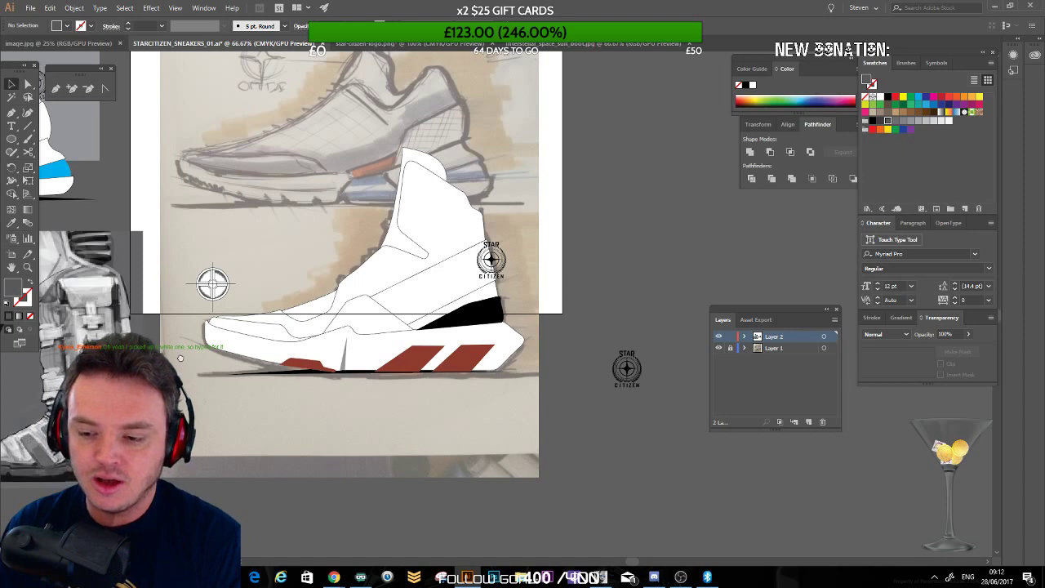
Step: Compare the boot reference with the high-top sneaker's toe and midfoot panels
{"action": "left_click_drag", "start_coordinate": [94, 418], "coordinate": [440, 309]}
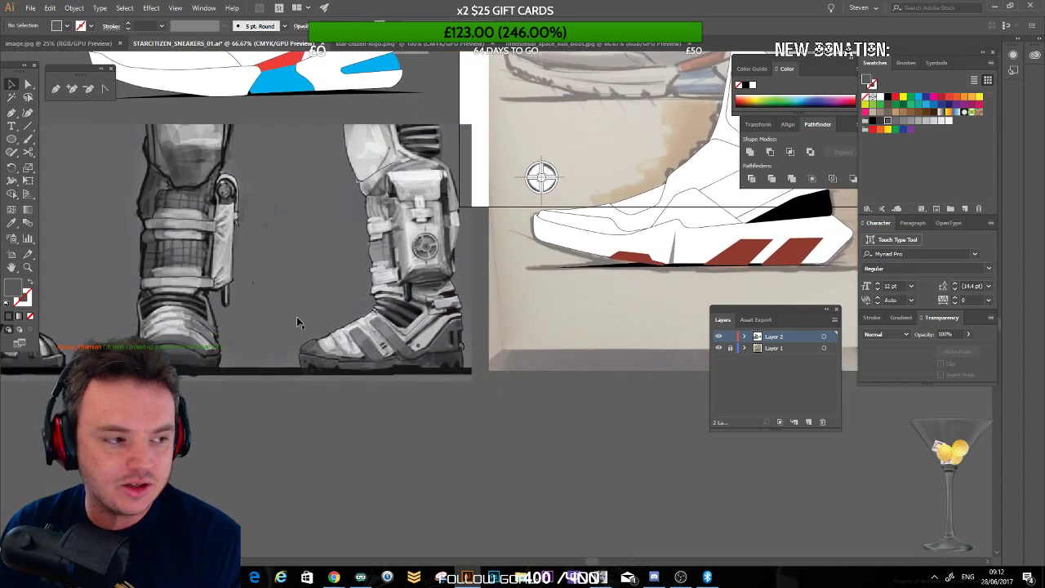
{"action": "left_click_drag", "start_coordinate": [381, 266], "coordinate": [230, 288]}
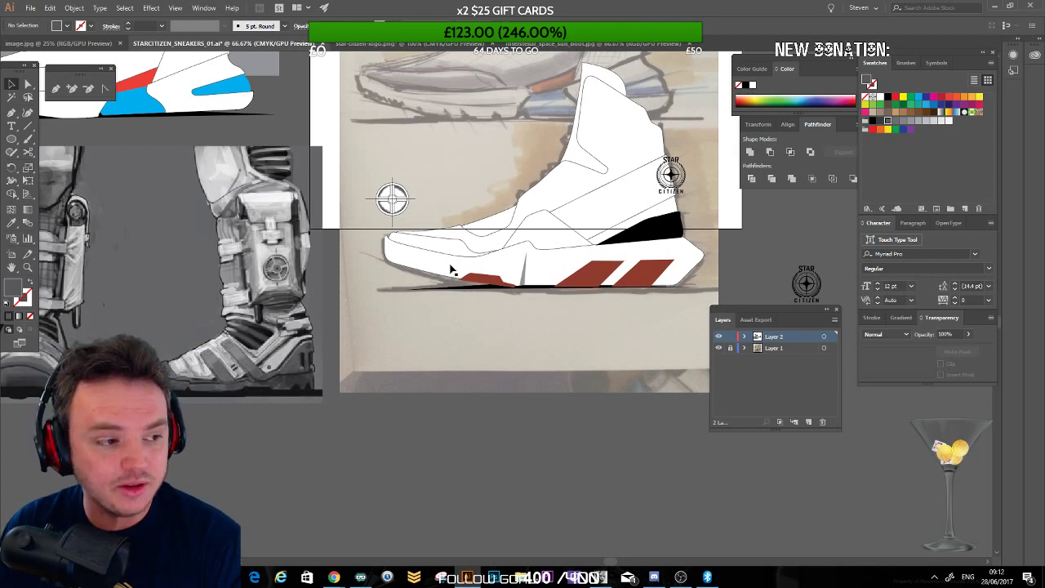
{"action": "left_click_drag", "start_coordinate": [563, 229], "coordinate": [425, 236]}
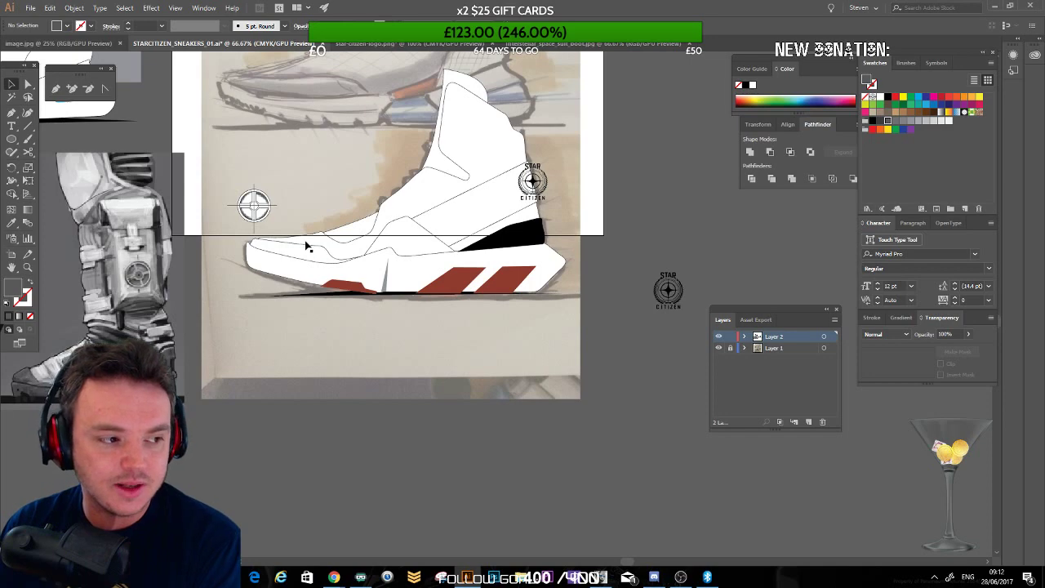
{"action": "left_click", "coordinate": [403, 234]}
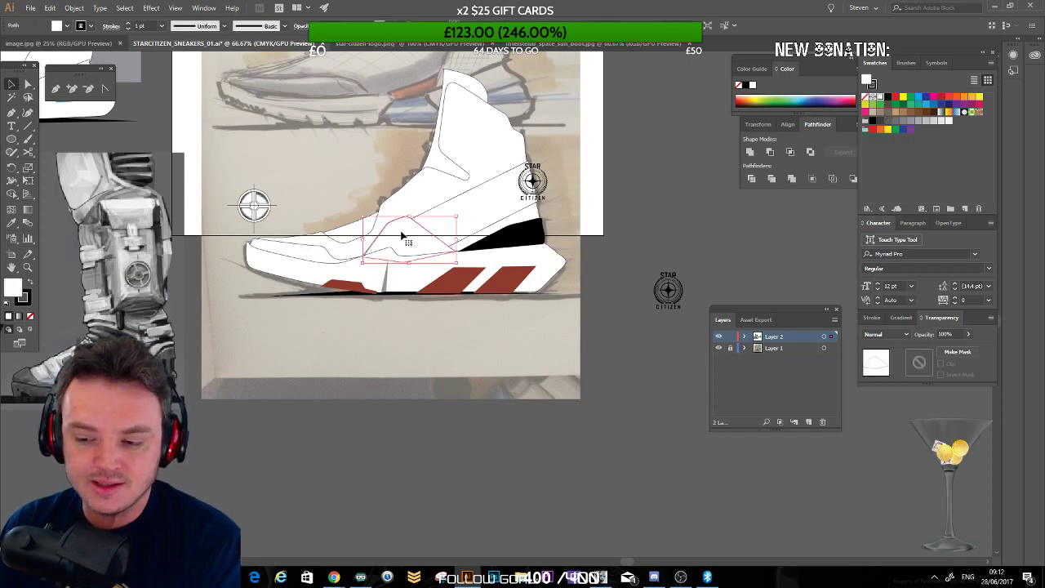
{"action": "left_click", "coordinate": [227, 87]}
{"action": "left_click_drag", "start_coordinate": [227, 87], "coordinate": [220, 160]}
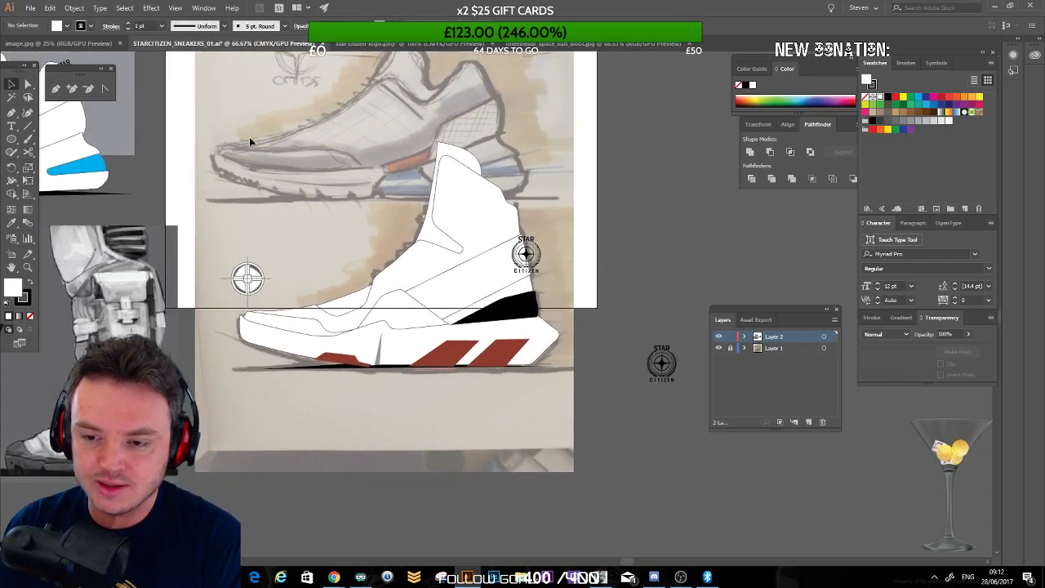
Step: Try to scale the whole high-top artwork, including its logo and spoked detail, up to about 1185 mm wide
{"action": "left_click_drag", "start_coordinate": [230, 116], "coordinate": [590, 445]}
{"action": "left_click_drag", "start_coordinate": [675, 436], "coordinate": [525, 318]}
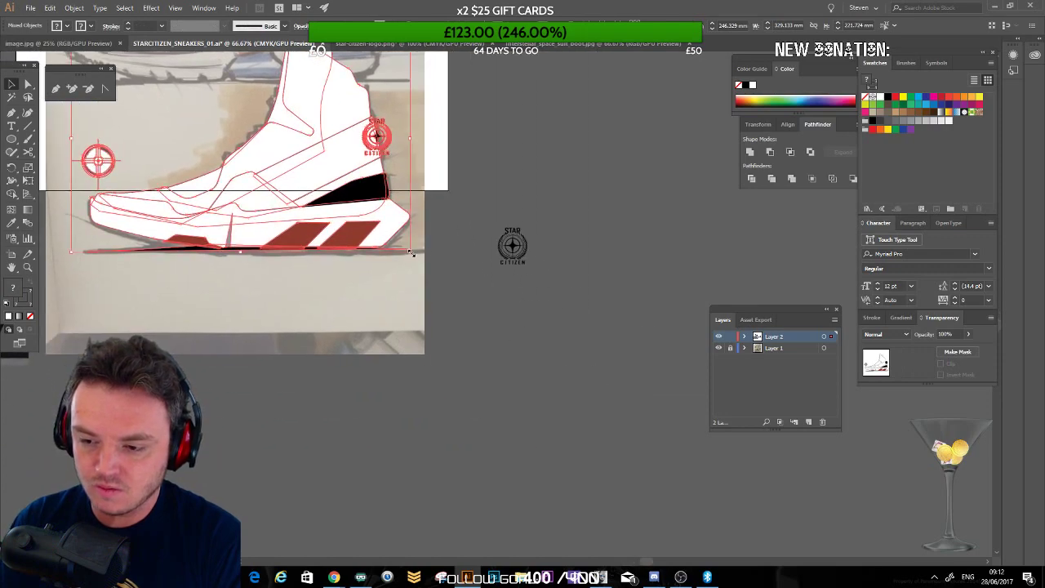
{"action": "left_click_drag", "start_coordinate": [412, 252], "coordinate": [966, 535]}
{"action": "left_click_drag", "start_coordinate": [637, 276], "coordinate": [415, 454]}
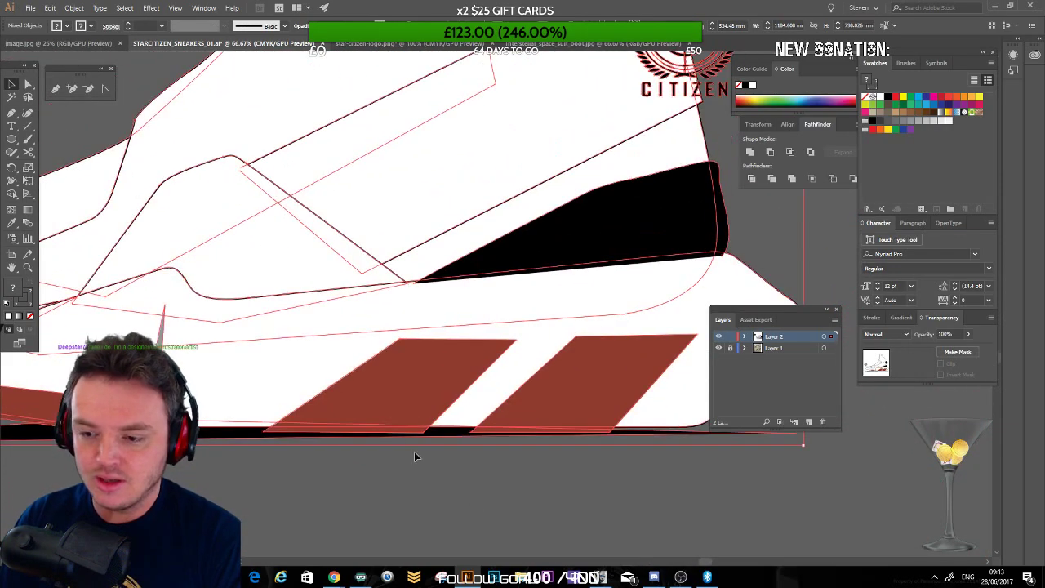
{"action": "scroll", "coordinate": [425, 316], "scroll_direction": "down", "scroll_amount": 5}
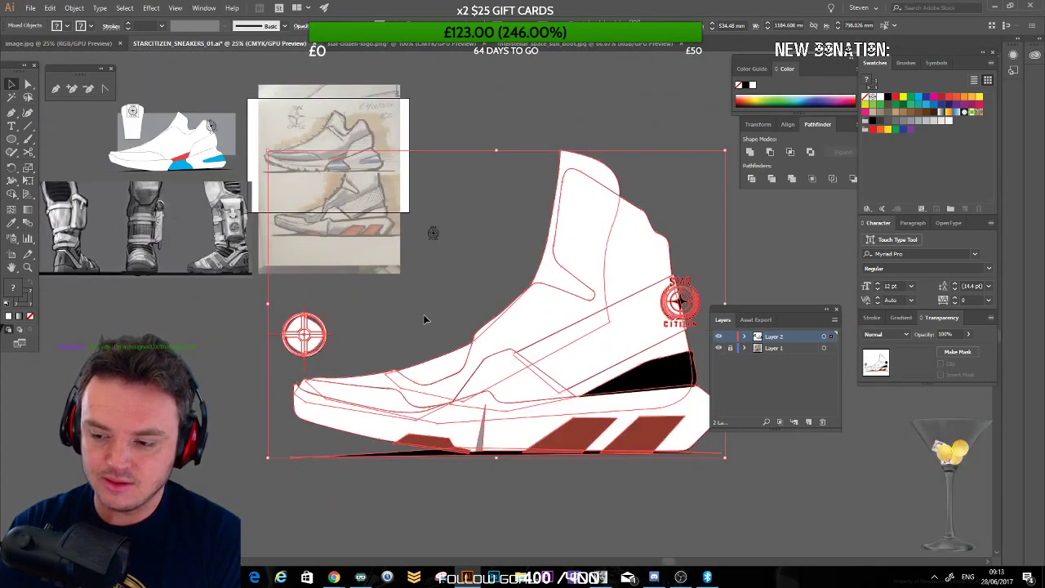
Step: Try to enlarge the high-top artwork further to about 2085 mm wide and inspect its panels
{"action": "left_click_drag", "start_coordinate": [350, 157], "coordinate": [317, 118]}
{"action": "left_click_drag", "start_coordinate": [540, 335], "coordinate": [887, 567]}
{"action": "left_click_drag", "start_coordinate": [523, 355], "coordinate": [354, 130]}
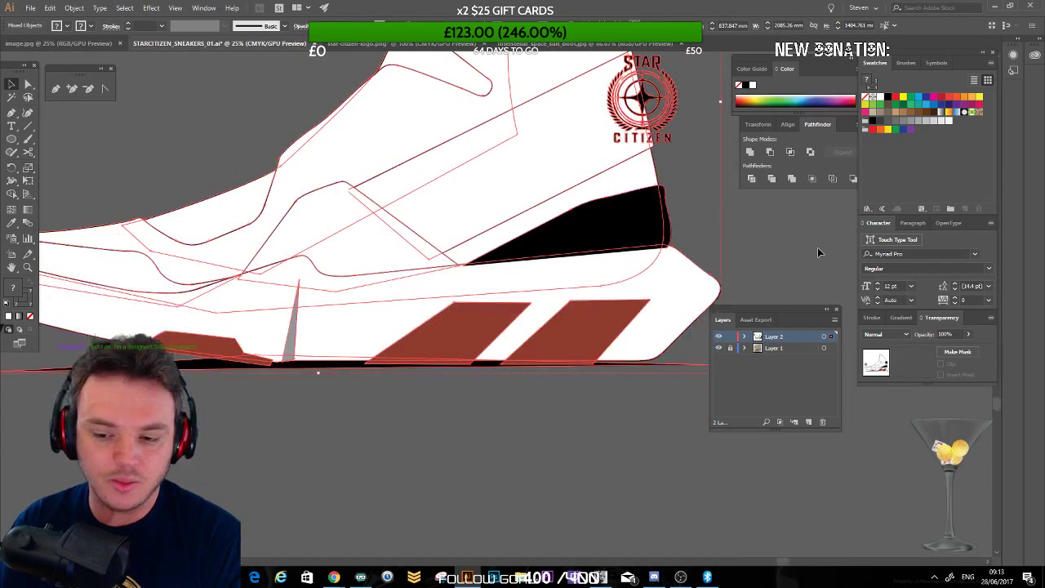
{"action": "left_click_drag", "start_coordinate": [415, 274], "coordinate": [492, 325]}
{"action": "left_click", "coordinate": [288, 238]}
{"action": "left_click_drag", "start_coordinate": [428, 238], "coordinate": [422, 285]}
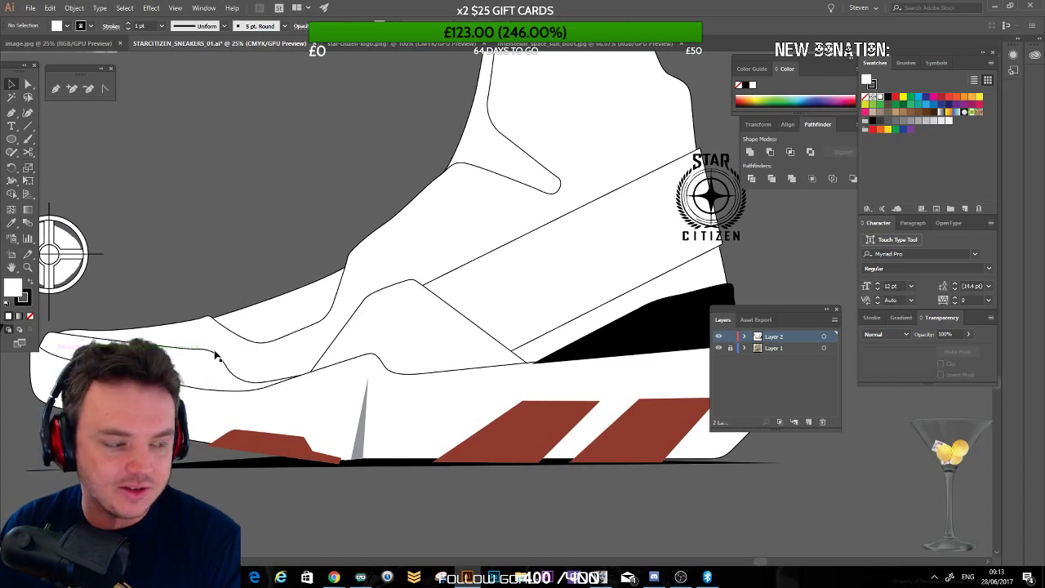
{"action": "left_click_drag", "start_coordinate": [304, 267], "coordinate": [337, 318]}
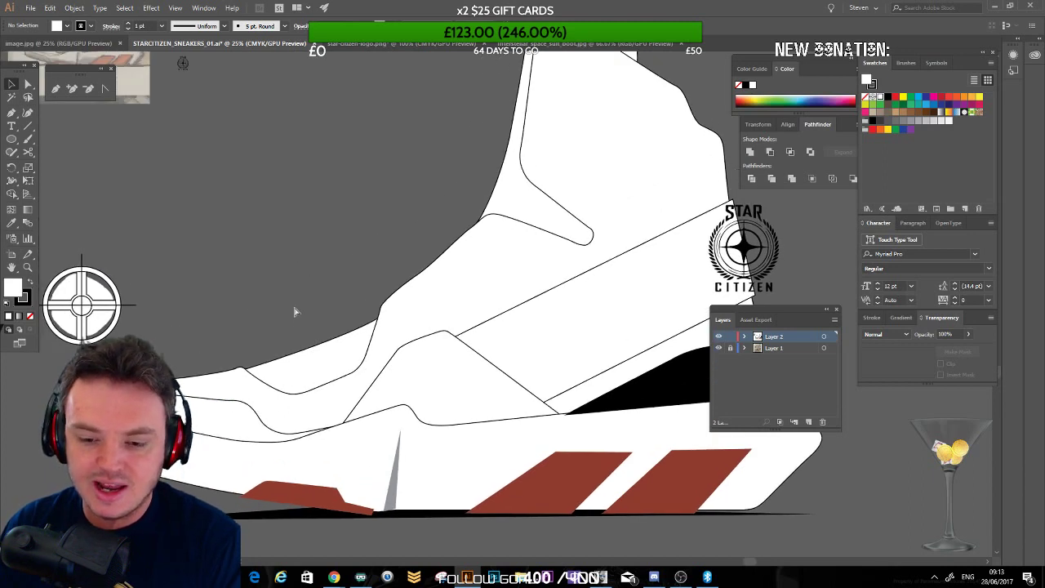
Step: Undo both enlargements of the high-top artwork and deselect it
{"action": "key", "text": "ctrl+z"}
{"action": "key", "text": "ctrl+z"}
{"action": "left_click_drag", "start_coordinate": [272, 283], "coordinate": [434, 399]}
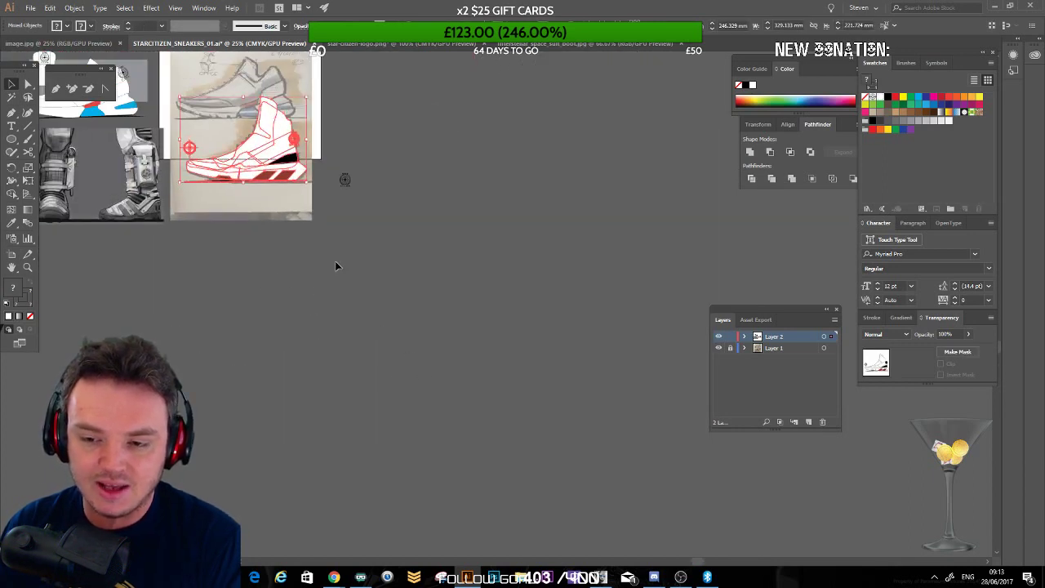
{"action": "left_click", "coordinate": [335, 262]}
{"action": "left_click_drag", "start_coordinate": [286, 333], "coordinate": [409, 400]}
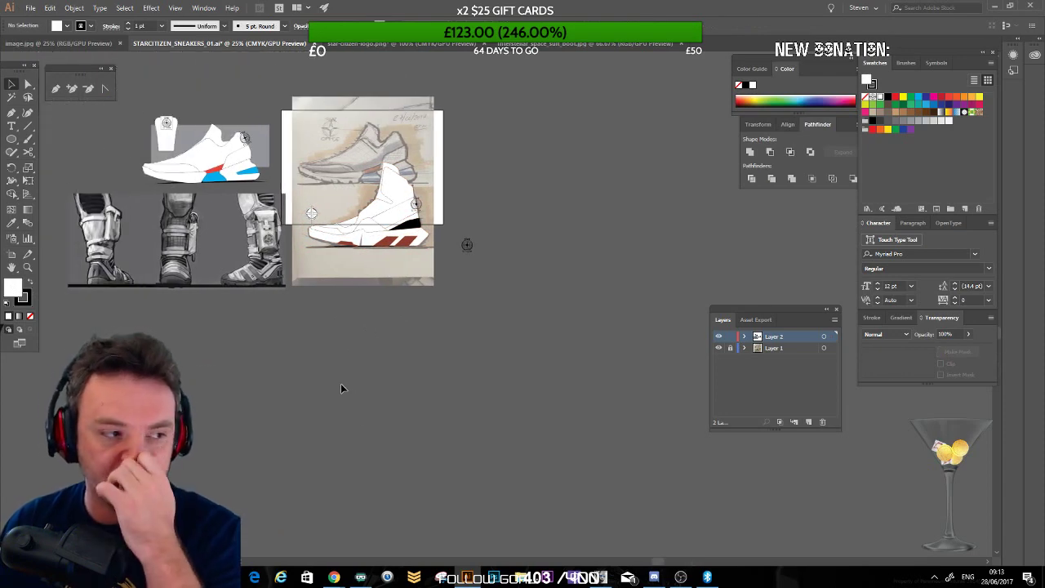
{"action": "key", "text": "ctrl+plus"}
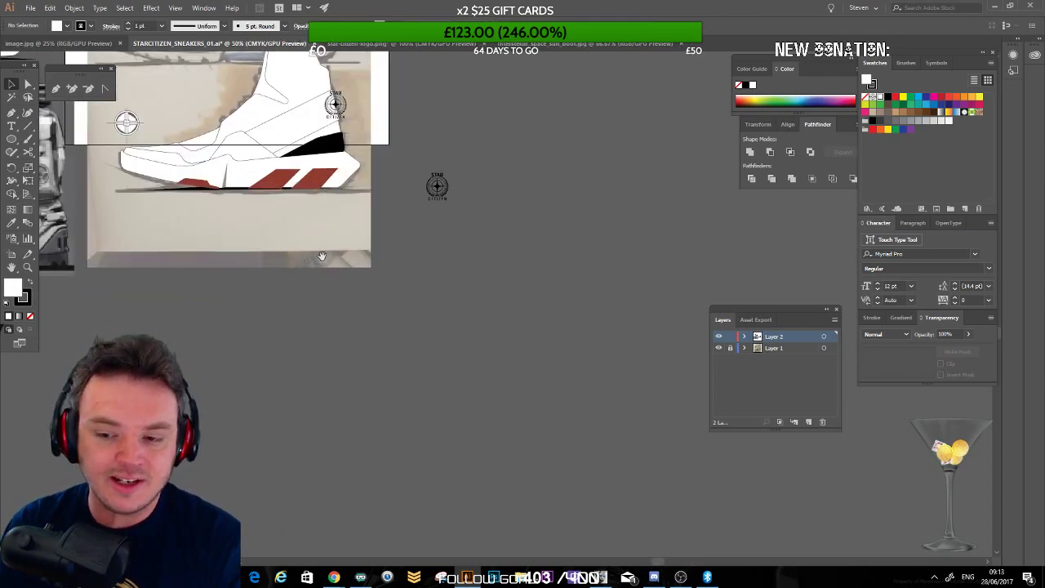
{"action": "left_click_drag", "start_coordinate": [323, 256], "coordinate": [380, 345]}
{"action": "key", "text": "ctrl+plus"}
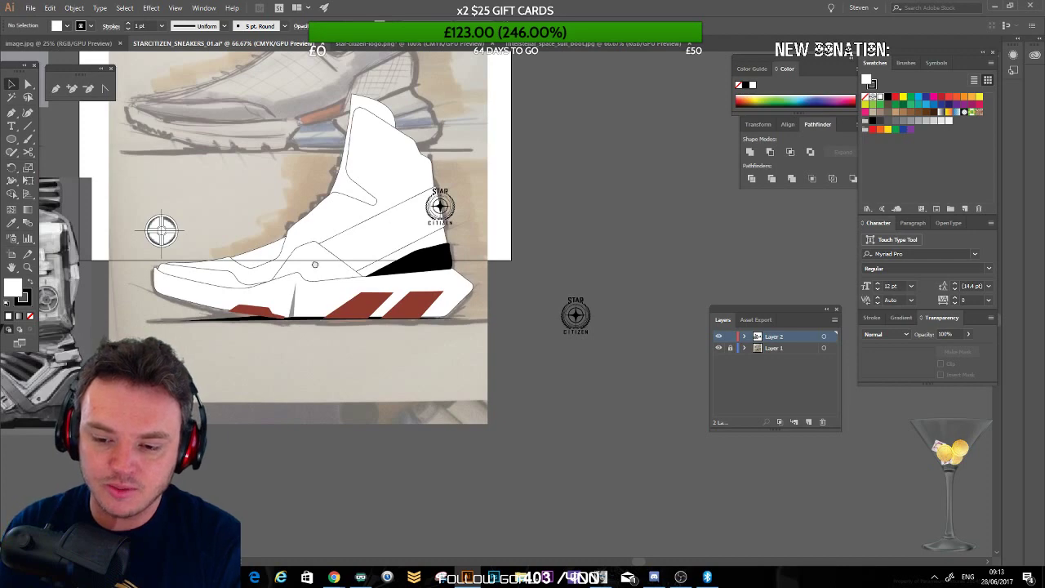
Step: Move the upper rear corner anchor of the low sneaker's heel piece out to the upper's edge and smooth its back curve
{"action": "left_click_drag", "start_coordinate": [315, 264], "coordinate": [354, 245]}
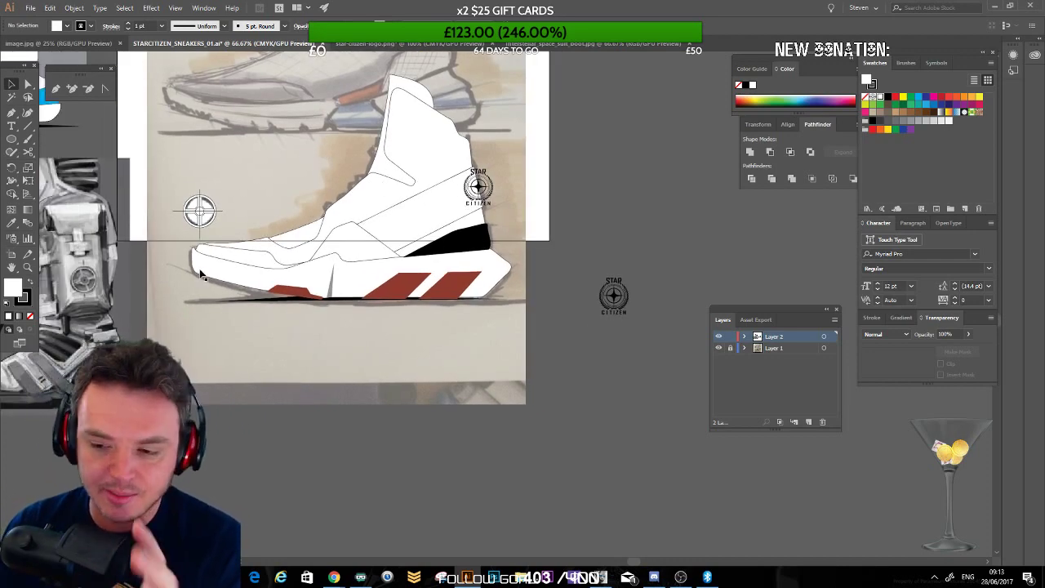
{"action": "left_click_drag", "start_coordinate": [316, 210], "coordinate": [314, 313]}
{"action": "left_click_drag", "start_coordinate": [206, 275], "coordinate": [481, 308]}
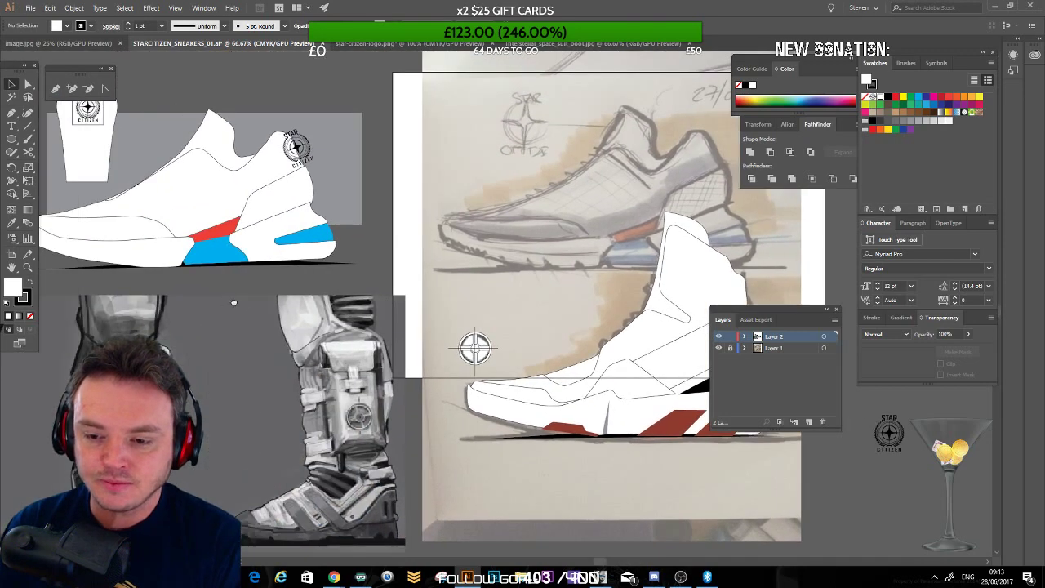
{"action": "left_click_drag", "start_coordinate": [214, 335], "coordinate": [296, 327]}
{"action": "left_click_drag", "start_coordinate": [391, 274], "coordinate": [390, 280]}
{"action": "key", "text": "ctrl+plus"}
{"action": "key", "text": "ctrl+plus"}
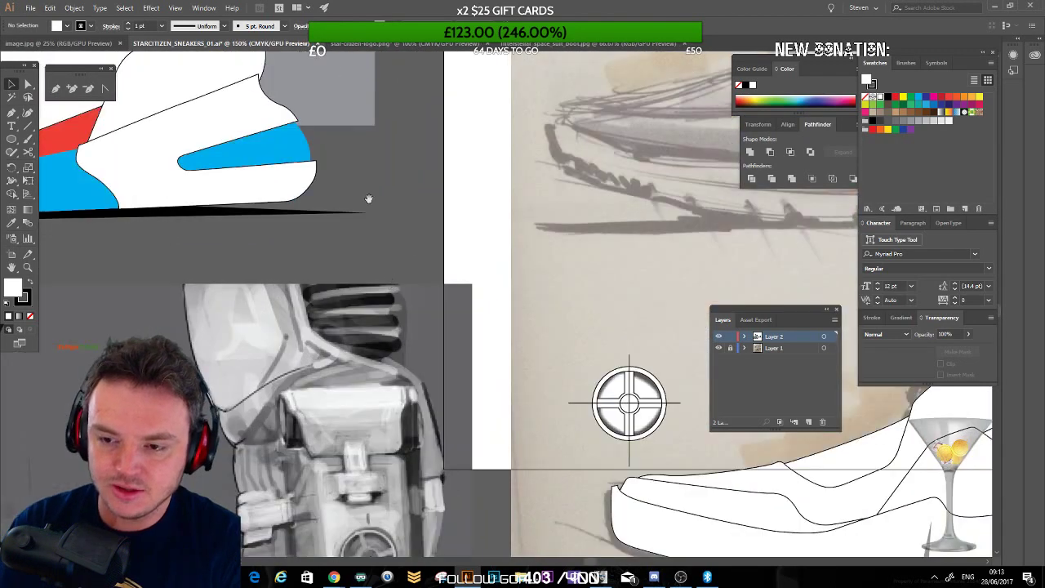
{"action": "left_click_drag", "start_coordinate": [370, 199], "coordinate": [599, 291]}
{"action": "left_click", "coordinate": [27, 85]}
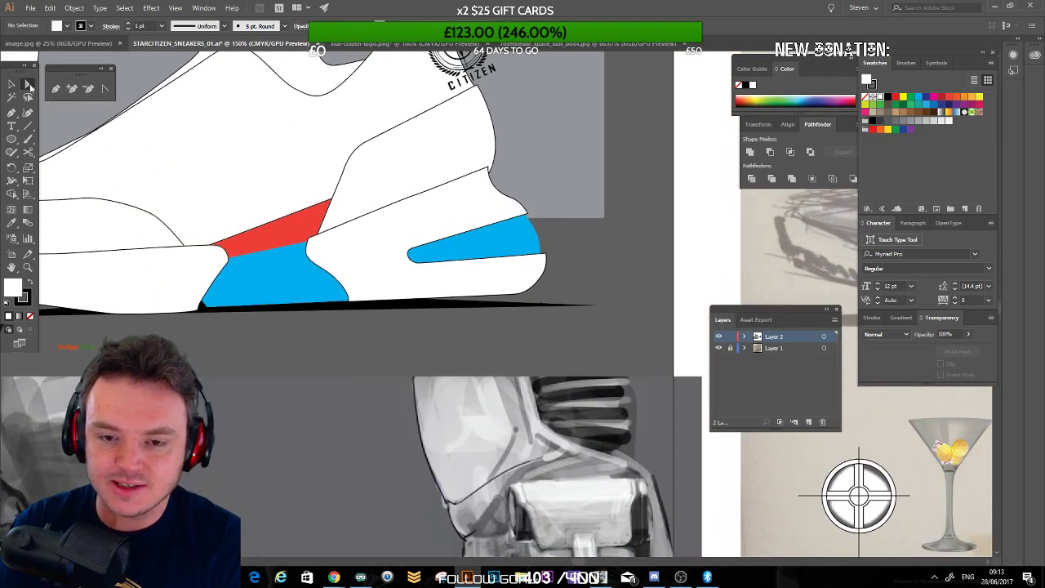
{"action": "left_click", "coordinate": [487, 173]}
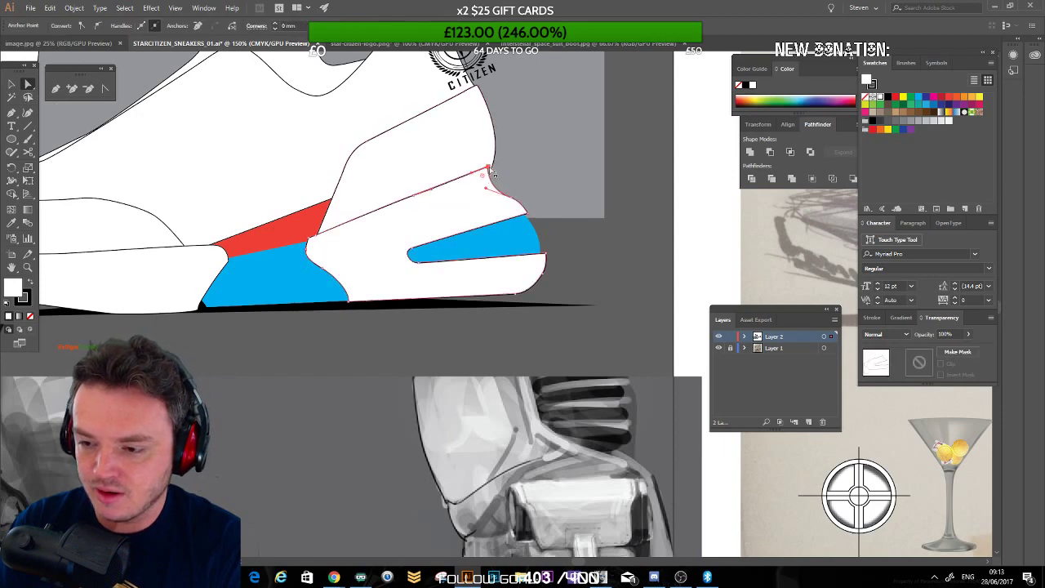
{"action": "left_click_drag", "start_coordinate": [490, 168], "coordinate": [490, 189]}
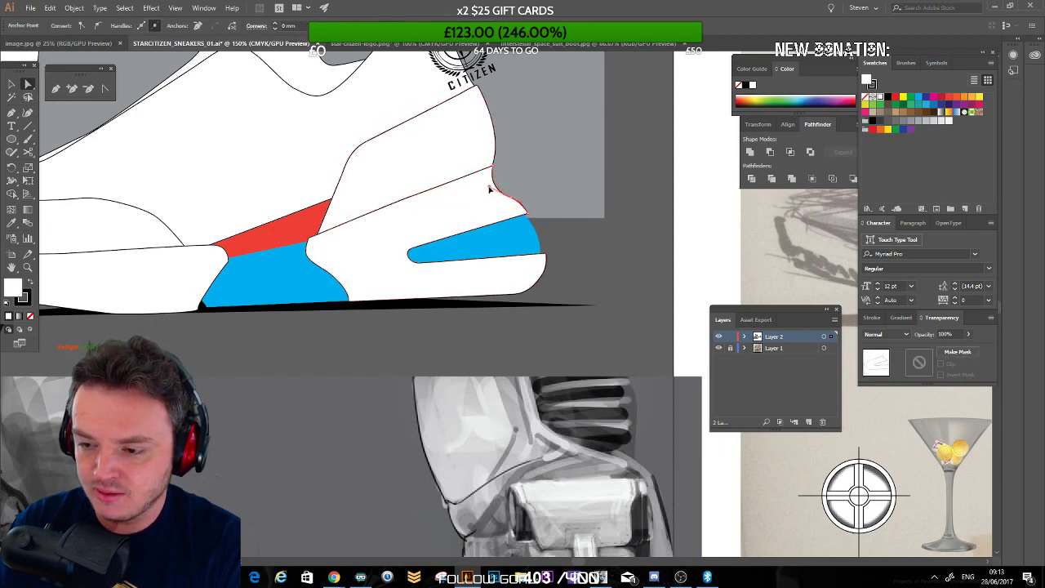
{"action": "key", "text": "ctrl+shift+a"}
Step: Draw a thin tapered accent across the low sneaker's heel piece with the Pen tool, filled light grey with no stroke
{"action": "left_click_drag", "start_coordinate": [427, 210], "coordinate": [420, 190]}
{"action": "left_click", "coordinate": [55, 89]}
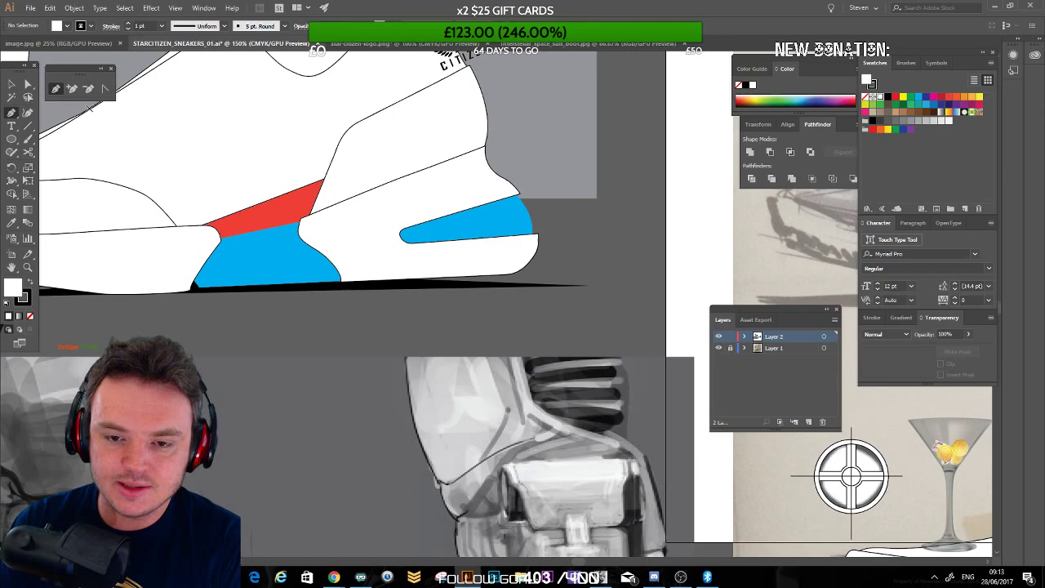
{"action": "left_click", "coordinate": [499, 178]}
{"action": "left_click", "coordinate": [498, 177]}
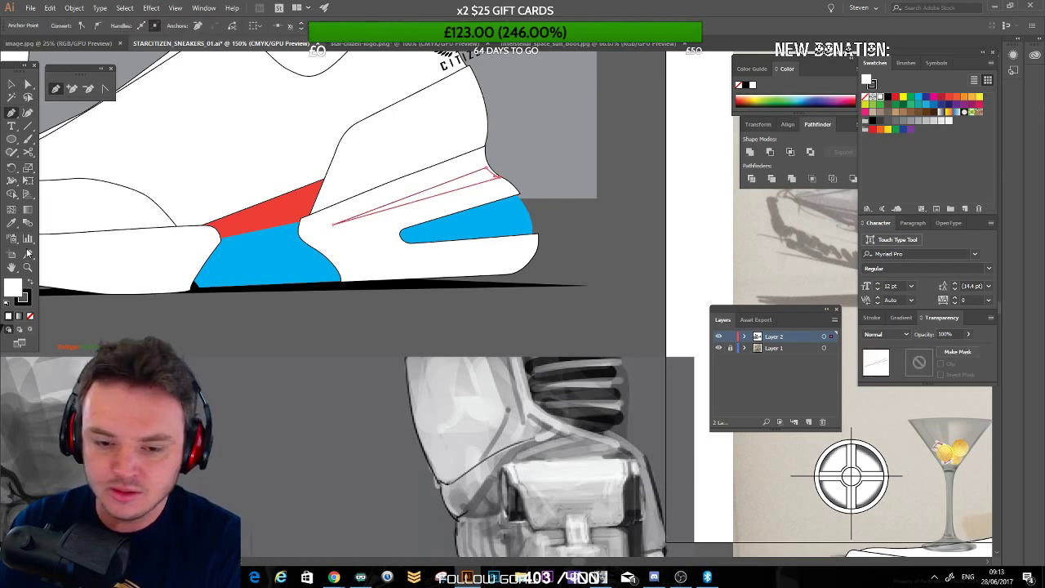
{"action": "left_click", "coordinate": [28, 283]}
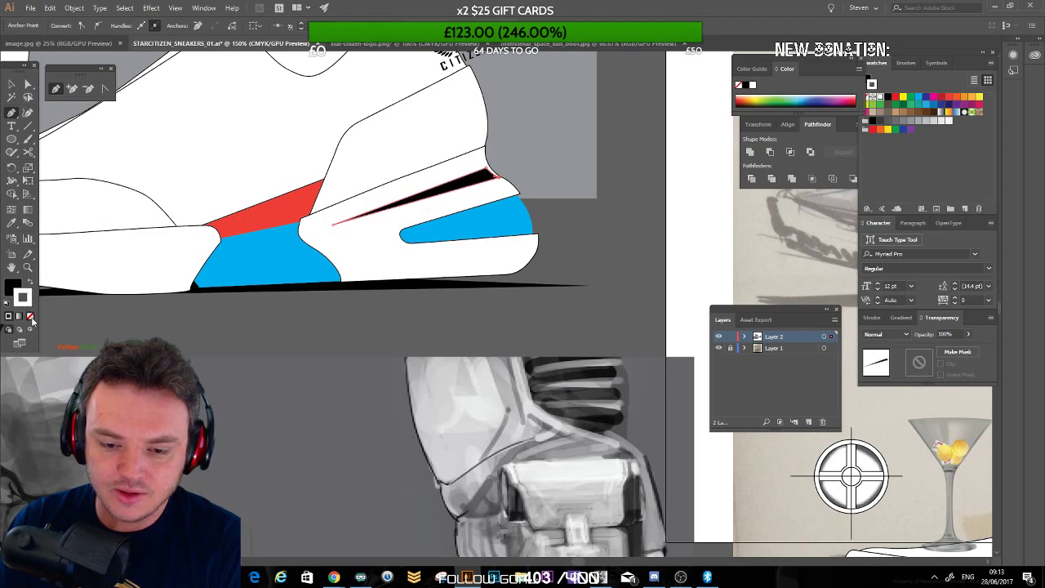
{"action": "left_click", "coordinate": [29, 315]}
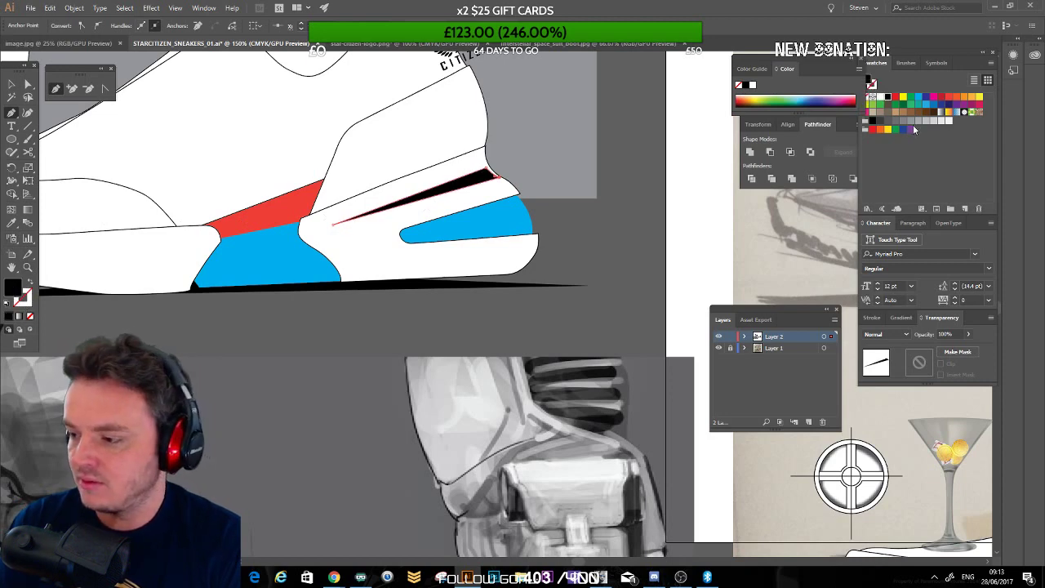
{"action": "left_click", "coordinate": [941, 123]}
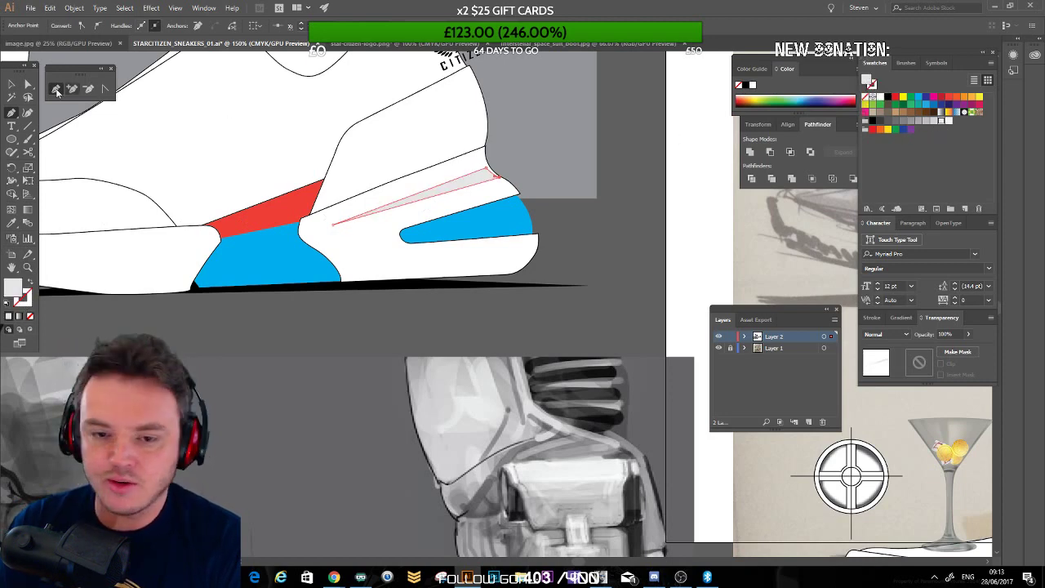
Step: Adjust the upper rear corner anchor of the grey heel accent to fit the heel's back edge
{"action": "key", "text": "a"}
{"action": "left_click", "coordinate": [372, 323]}
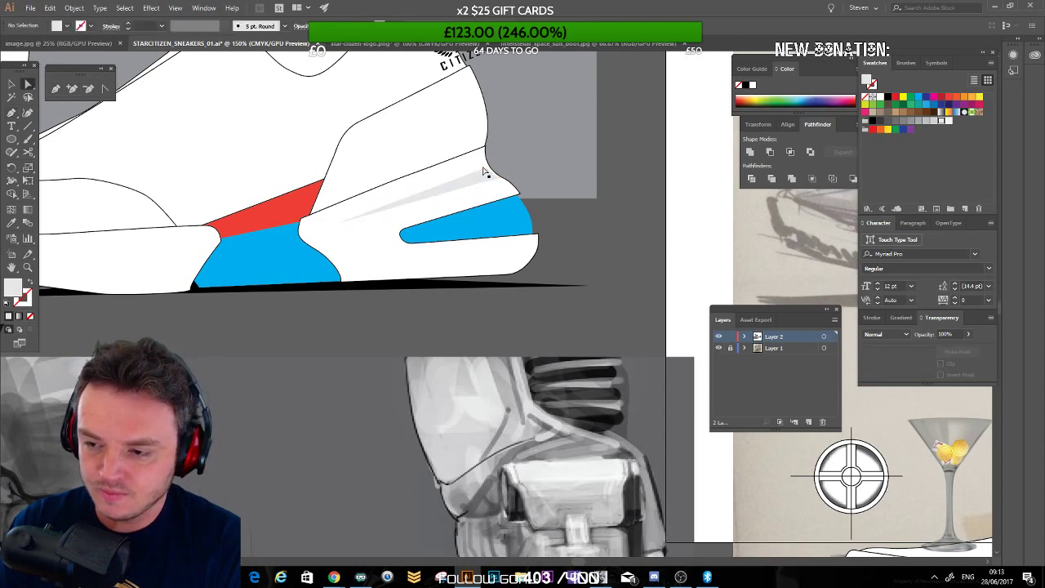
{"action": "left_click", "coordinate": [486, 172]}
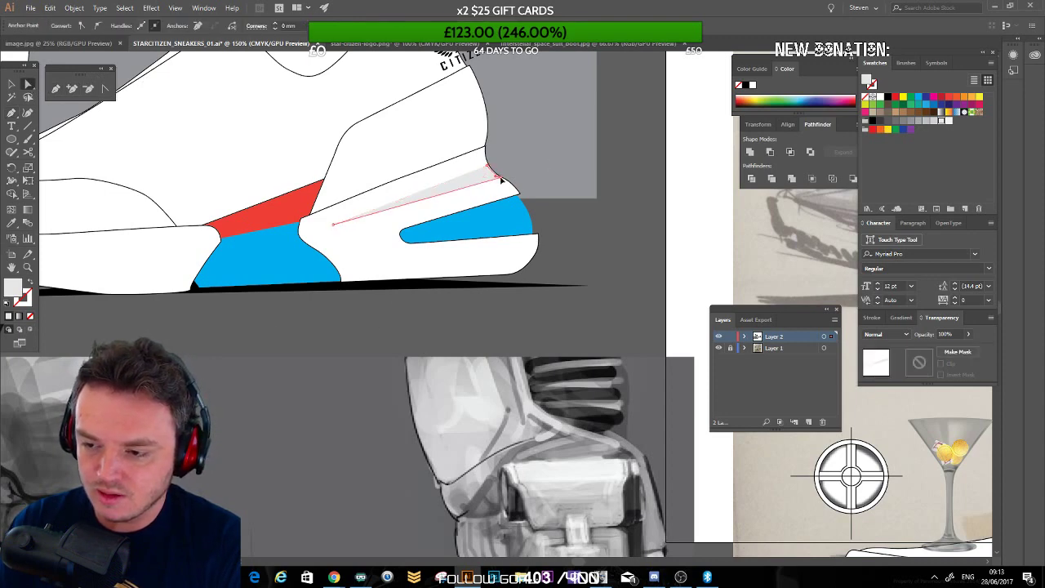
{"action": "left_click", "coordinate": [153, 168]}
{"action": "key", "text": "v"}
{"action": "left_click", "coordinate": [264, 362]}
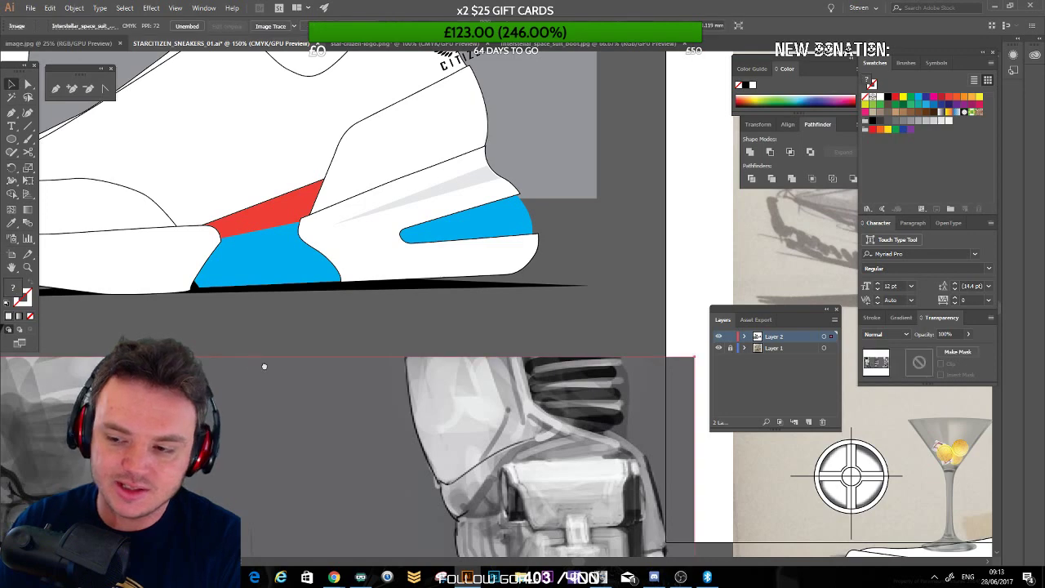
Step: Try a green fill on the low sneaker's main upper panel and a blue fill on its rear quarter panel
{"action": "key", "text": "ctrl+minus"}
{"action": "key", "text": "ctrl+minus"}
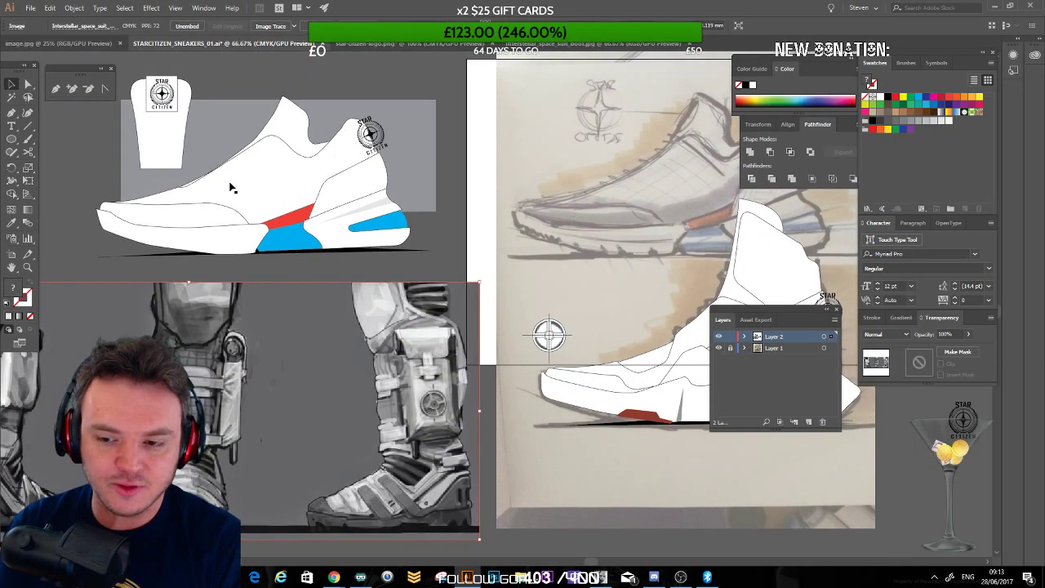
{"action": "left_click", "coordinate": [248, 201]}
{"action": "left_click", "coordinate": [913, 107]}
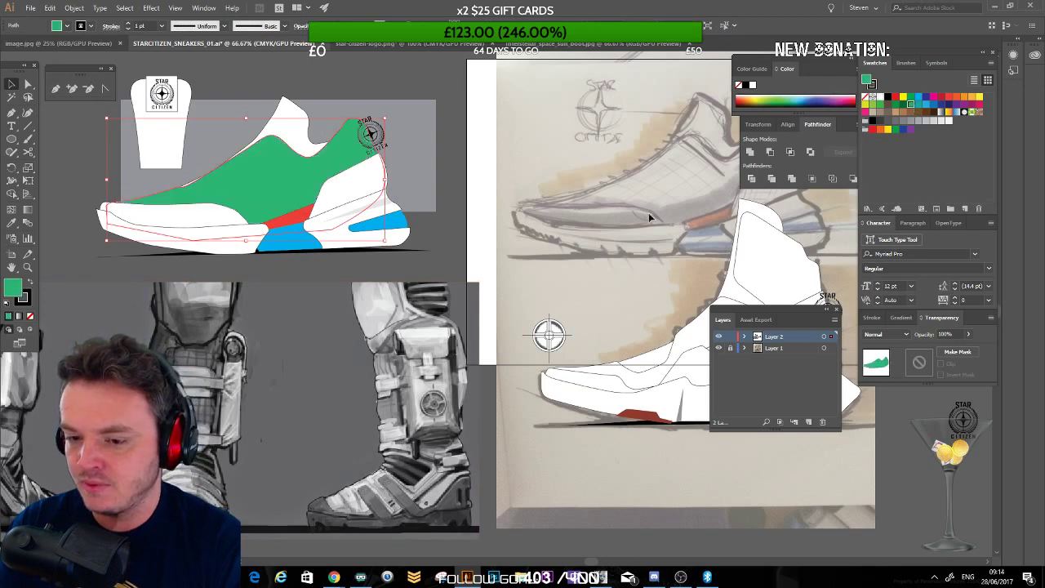
{"action": "left_click", "coordinate": [385, 250]}
{"action": "left_click", "coordinate": [369, 191]}
{"action": "left_click", "coordinate": [926, 106]}
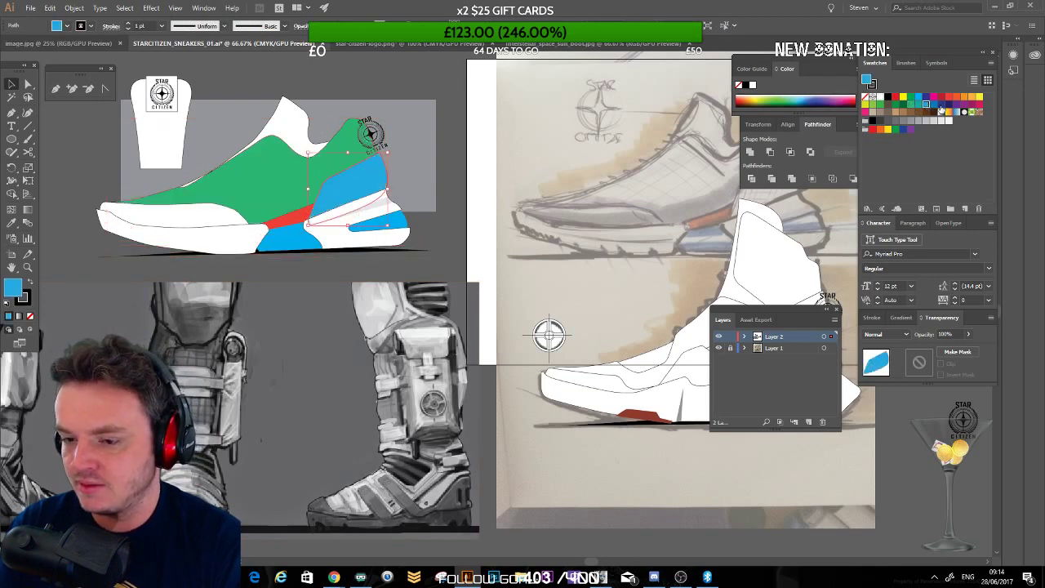
{"action": "left_click", "coordinate": [941, 106]}
{"action": "left_click", "coordinate": [411, 192]}
Step: Undo the trial colour fills on the low sneaker and deselect the upper panel
{"action": "key", "text": "ctrl+z"}
{"action": "key", "text": "ctrl+z"}
{"action": "key", "text": "ctrl+z"}
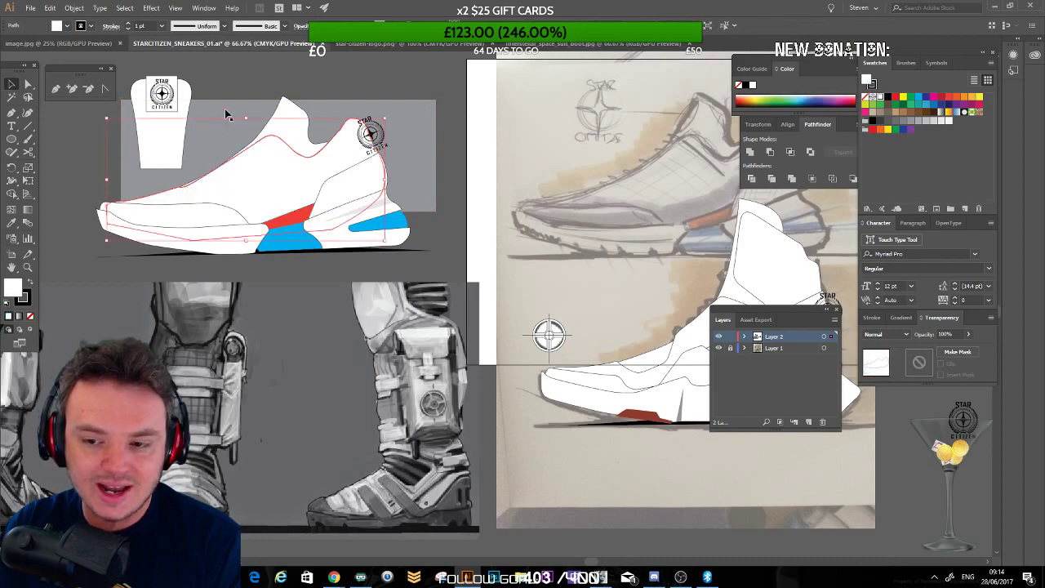
{"action": "left_click", "coordinate": [359, 74]}
Step: Trace the toe guard of the low sneaker sketch with the Pen tool as a closed, white-filled curved shape
{"action": "left_click_drag", "start_coordinate": [363, 71], "coordinate": [337, 142]}
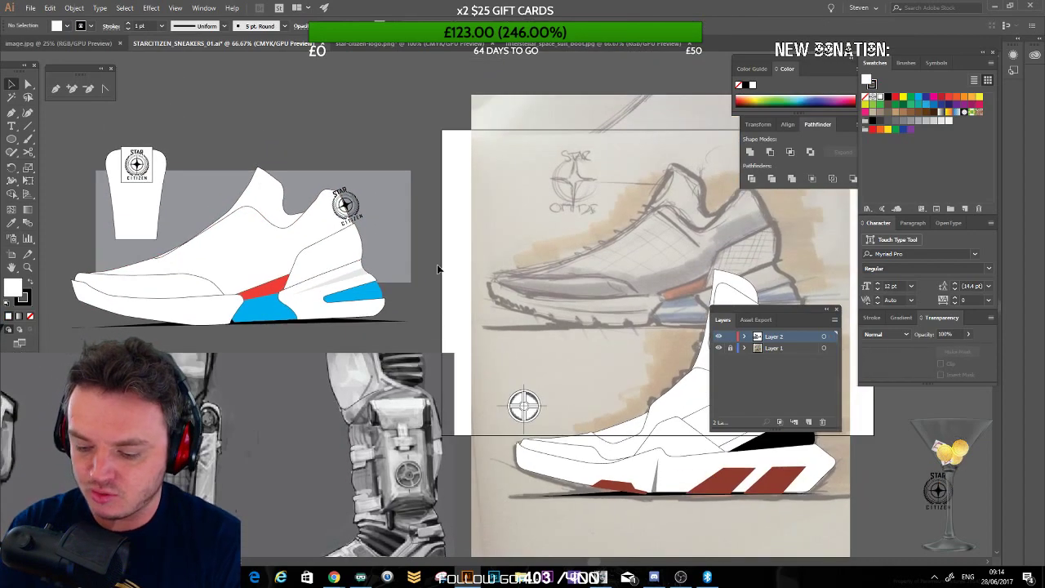
{"action": "scroll", "coordinate": [438, 269], "scroll_direction": "up", "scroll_amount": 2}
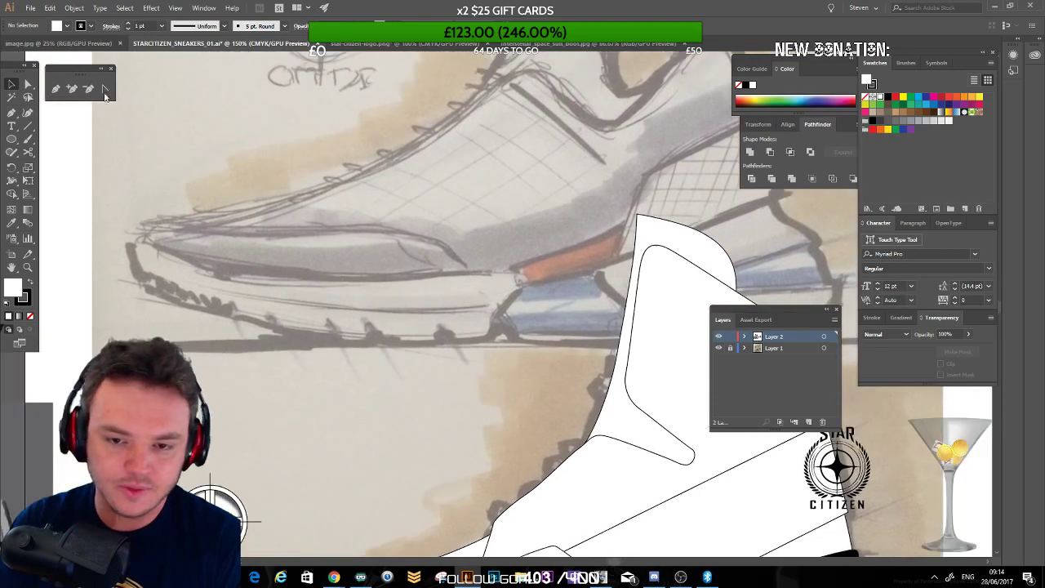
{"action": "left_click", "coordinate": [55, 89]}
{"action": "left_click_drag", "start_coordinate": [365, 254], "coordinate": [243, 259]}
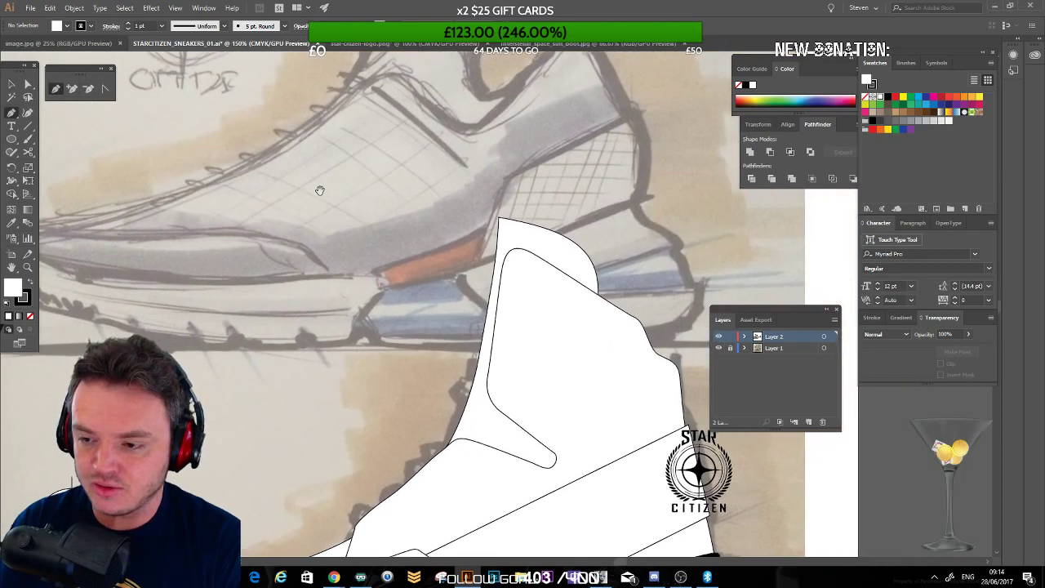
{"action": "left_click_drag", "start_coordinate": [319, 189], "coordinate": [305, 249]}
{"action": "left_click_drag", "start_coordinate": [270, 200], "coordinate": [406, 164]}
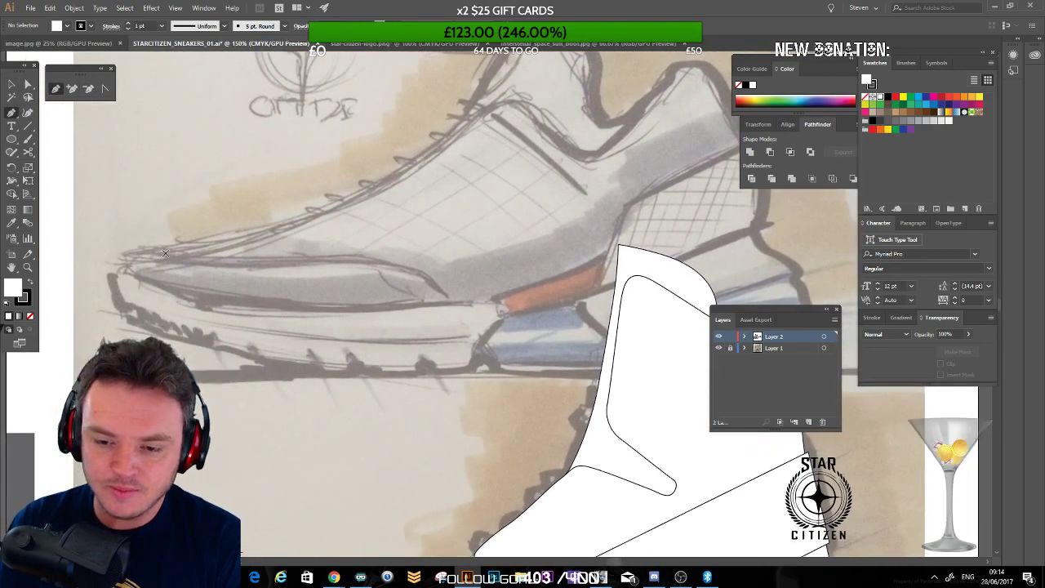
{"action": "left_click_drag", "start_coordinate": [132, 256], "coordinate": [186, 264]}
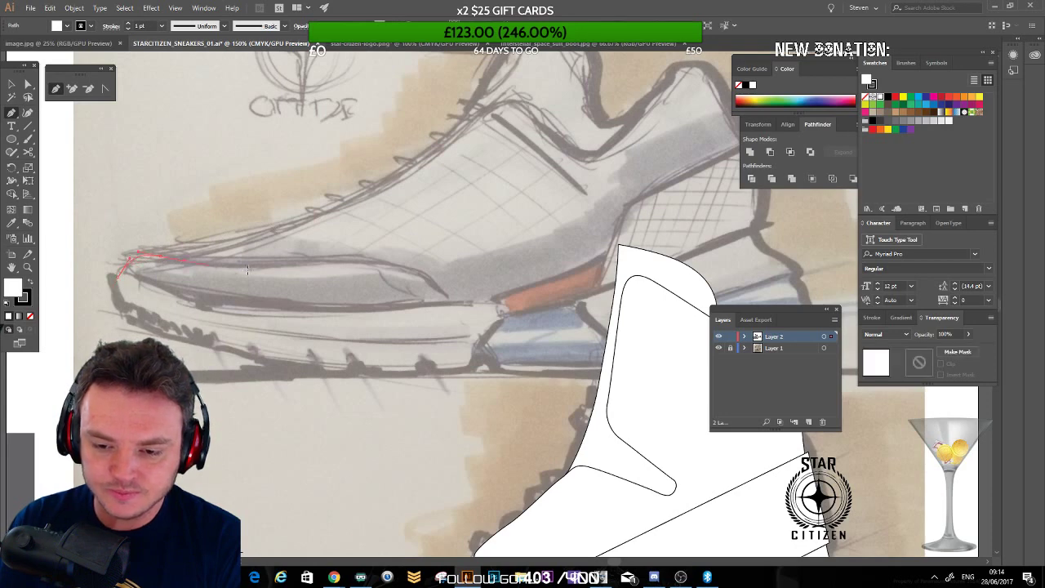
{"action": "left_click_drag", "start_coordinate": [368, 261], "coordinate": [384, 258]}
{"action": "left_click_drag", "start_coordinate": [449, 300], "coordinate": [461, 327]}
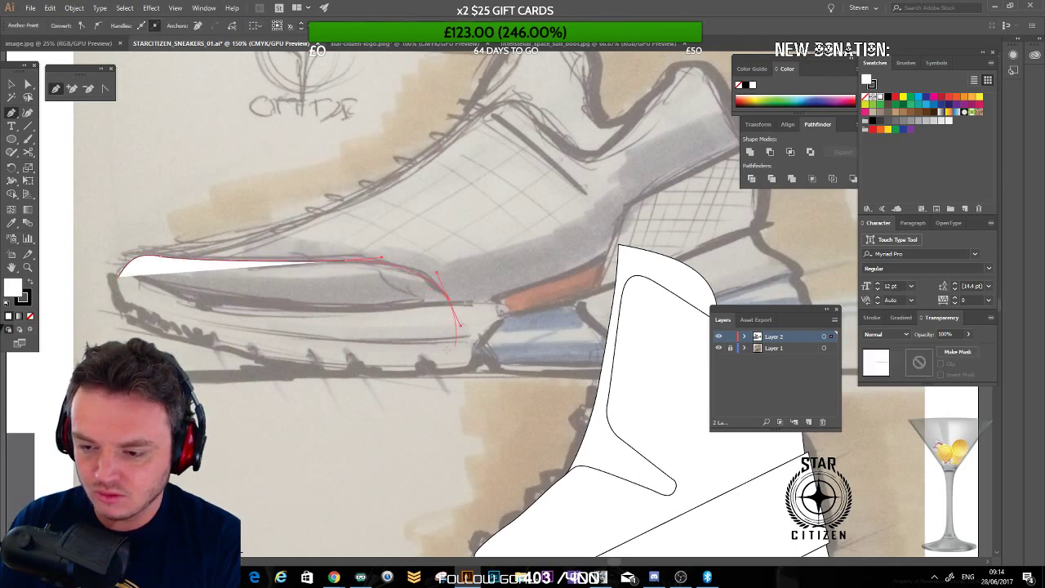
{"action": "left_click_drag", "start_coordinate": [277, 321], "coordinate": [154, 306]}
{"action": "left_click", "coordinate": [119, 279]}
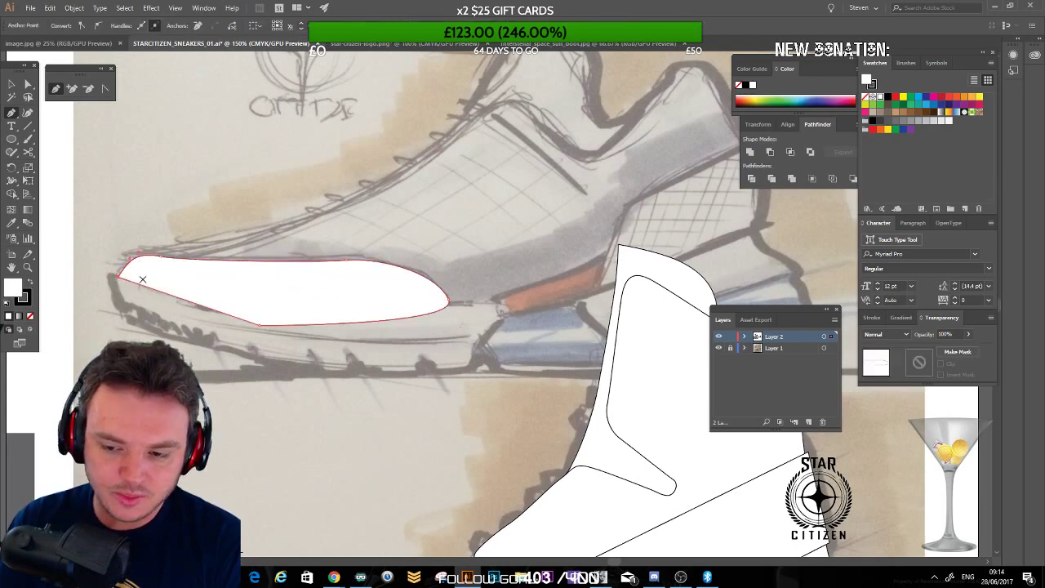
{"action": "left_click", "coordinate": [11, 85]}
{"action": "left_click", "coordinate": [76, 133]}
Step: Draw a closed forefoot panel with the Pen tool, running from the toe guard's upper edge up the laces line and back to the midfoot
{"action": "key", "text": "p"}
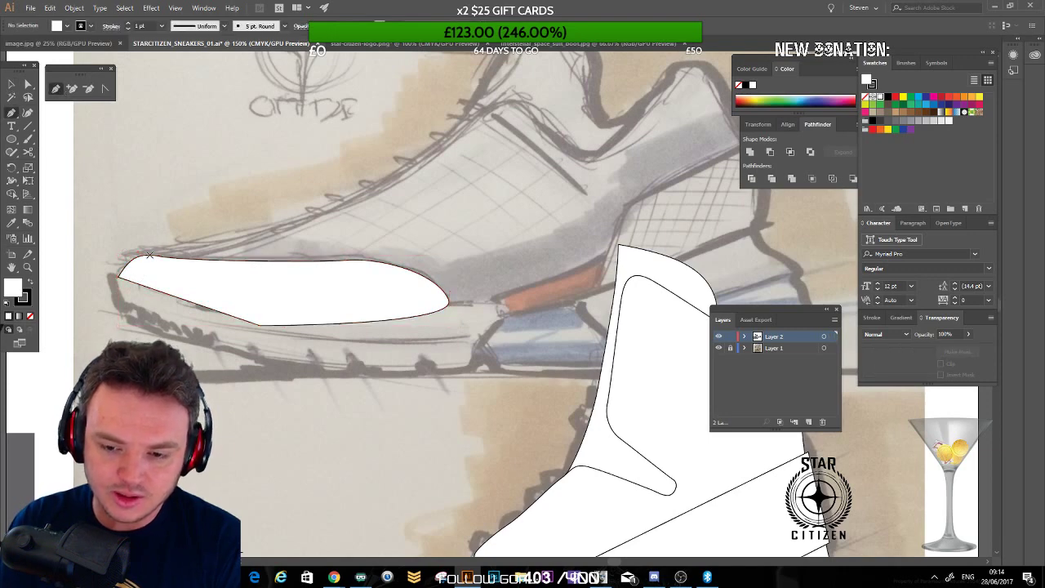
{"action": "left_click_drag", "start_coordinate": [235, 264], "coordinate": [242, 262]}
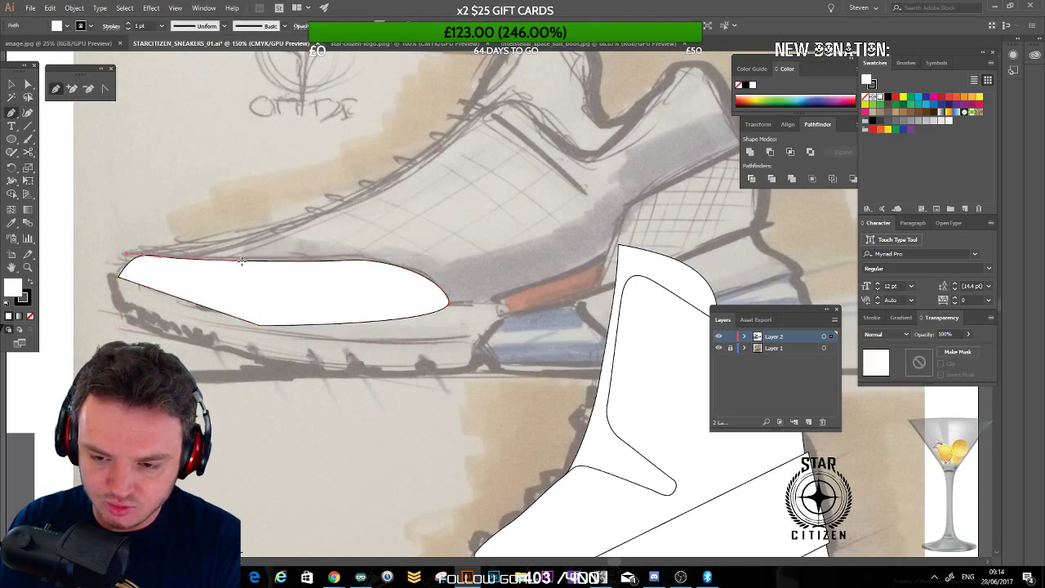
{"action": "left_click", "coordinate": [321, 262]}
{"action": "mouse_move", "coordinate": [379, 260]}
{"action": "left_mouse_down"}
{"action": "mouse_move", "coordinate": [423, 269]}
{"action": "mouse_move", "coordinate": [459, 322]}
{"action": "mouse_move", "coordinate": [464, 308]}
{"action": "mouse_move", "coordinate": [564, 284]}
{"action": "mouse_move", "coordinate": [583, 256]}
{"action": "mouse_move", "coordinate": [510, 216]}
{"action": "mouse_move", "coordinate": [382, 183]}
{"action": "mouse_move", "coordinate": [396, 181]}
{"action": "mouse_move", "coordinate": [212, 242]}
{"action": "mouse_move", "coordinate": [265, 233]}
{"action": "mouse_move", "coordinate": [147, 255]}
{"action": "left_mouse_up"}
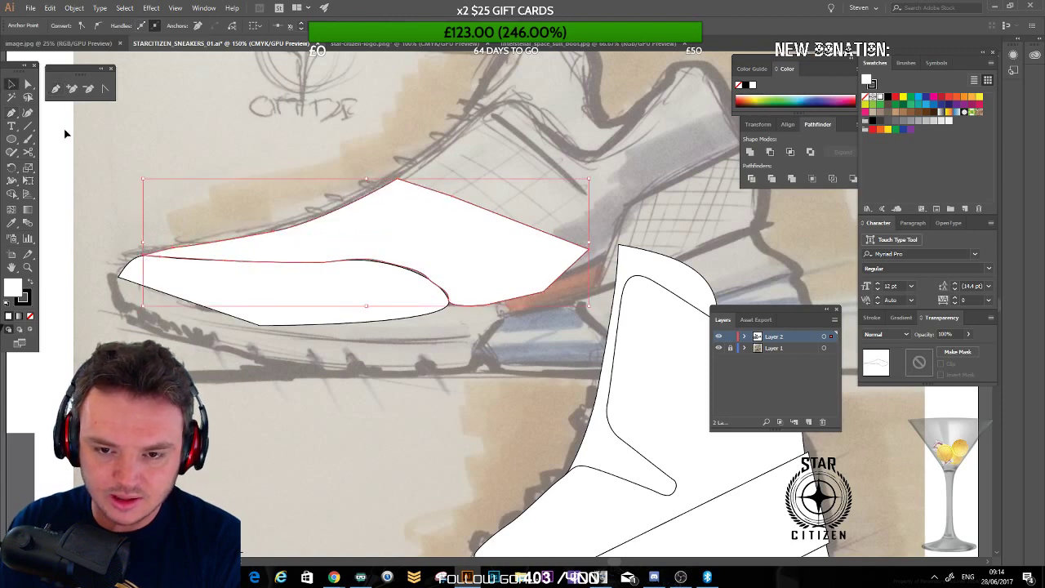
{"action": "left_click", "coordinate": [77, 102], "text": "ctrl"}
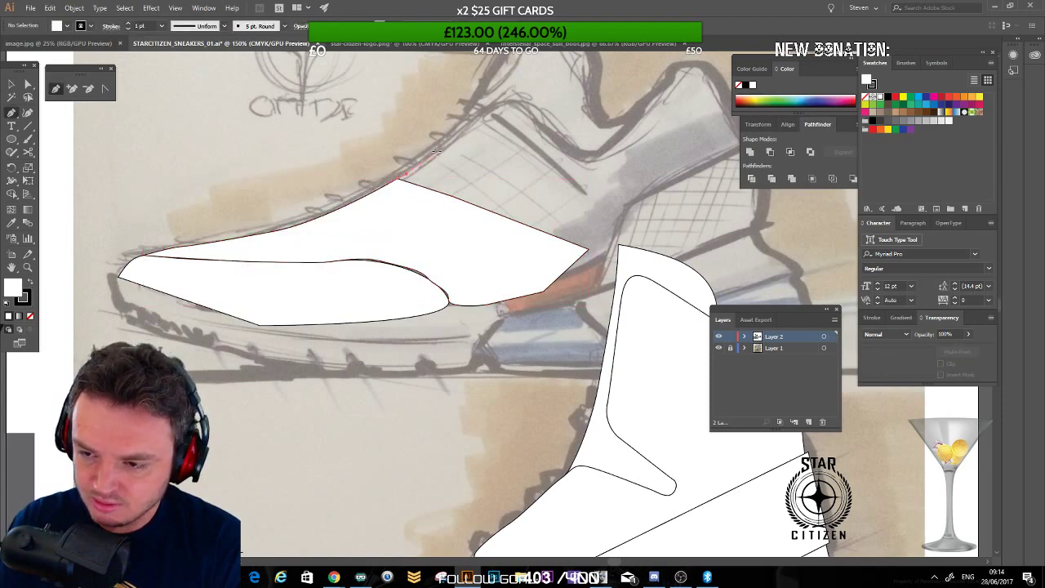
Step: Draw a closed four-sided panel with the Pen tool between the forefoot panel's upper edge and the sketched dark collar line
{"action": "left_click_drag", "start_coordinate": [496, 117], "coordinate": [603, 180]}
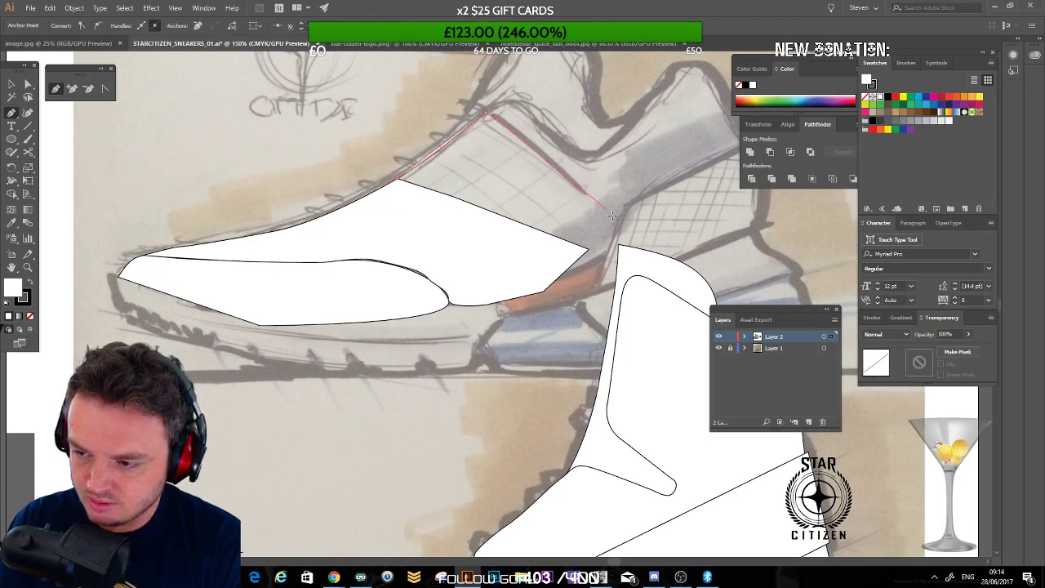
{"action": "left_click", "coordinate": [621, 223]}
{"action": "left_click", "coordinate": [588, 249]}
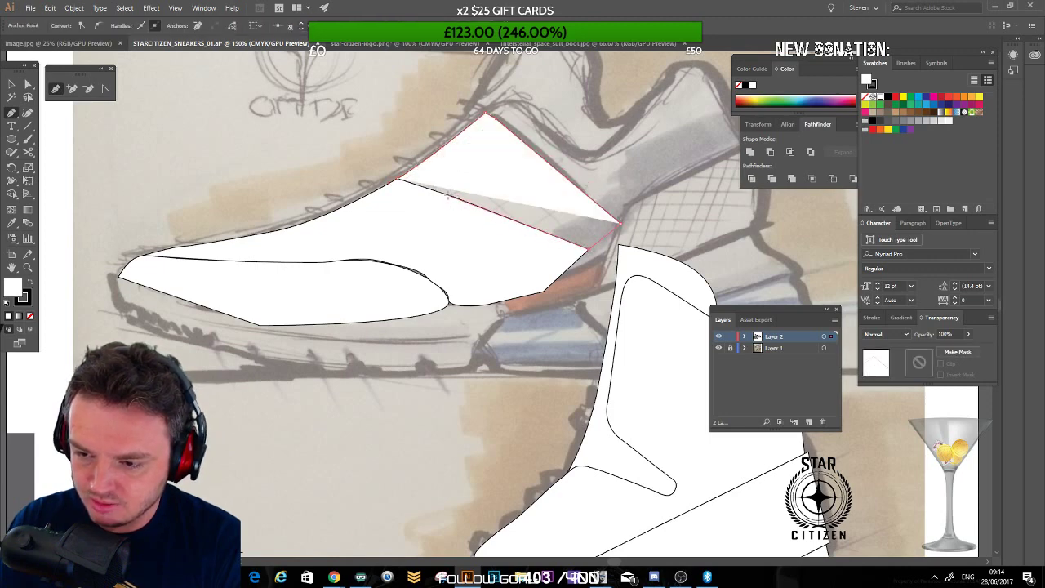
{"action": "left_click", "coordinate": [446, 195]}
{"action": "left_click", "coordinate": [398, 179]}
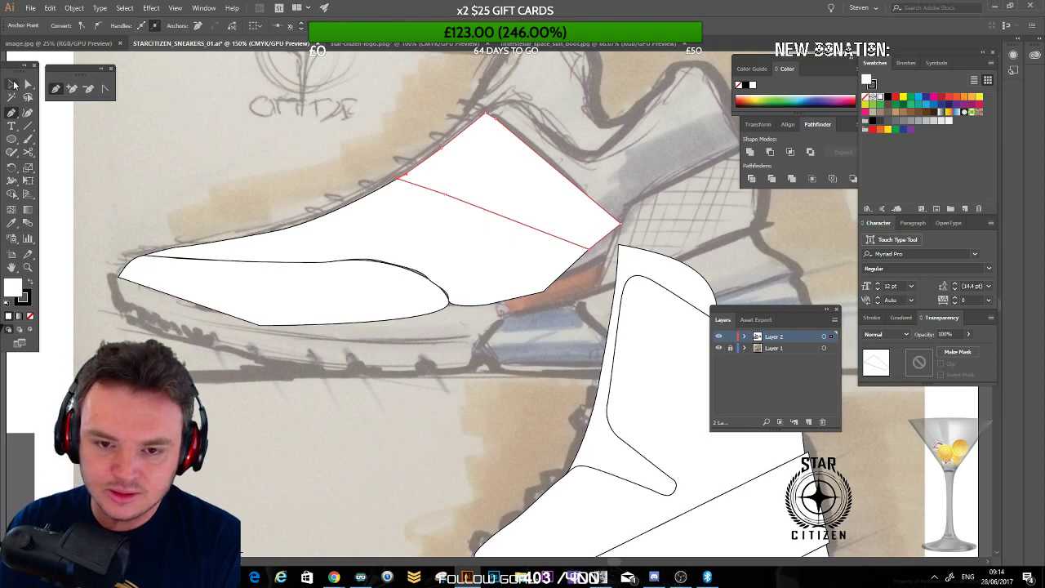
Step: Try deleting the new four-sided panel above the forefoot panel, and undo the deletion
{"action": "left_click", "coordinate": [13, 84]}
{"action": "left_click", "coordinate": [486, 187]}
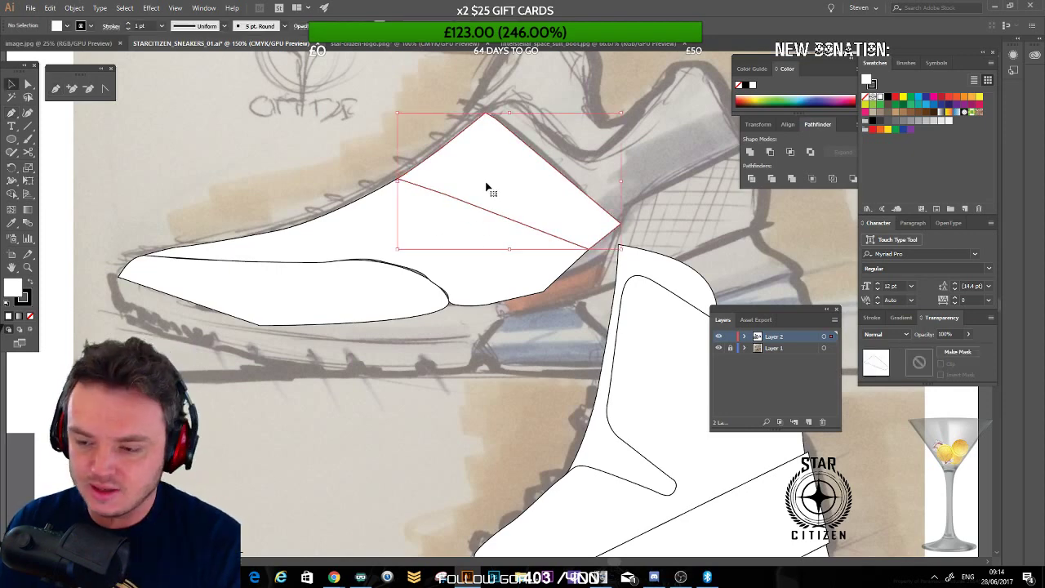
{"action": "key", "text": "Delete"}
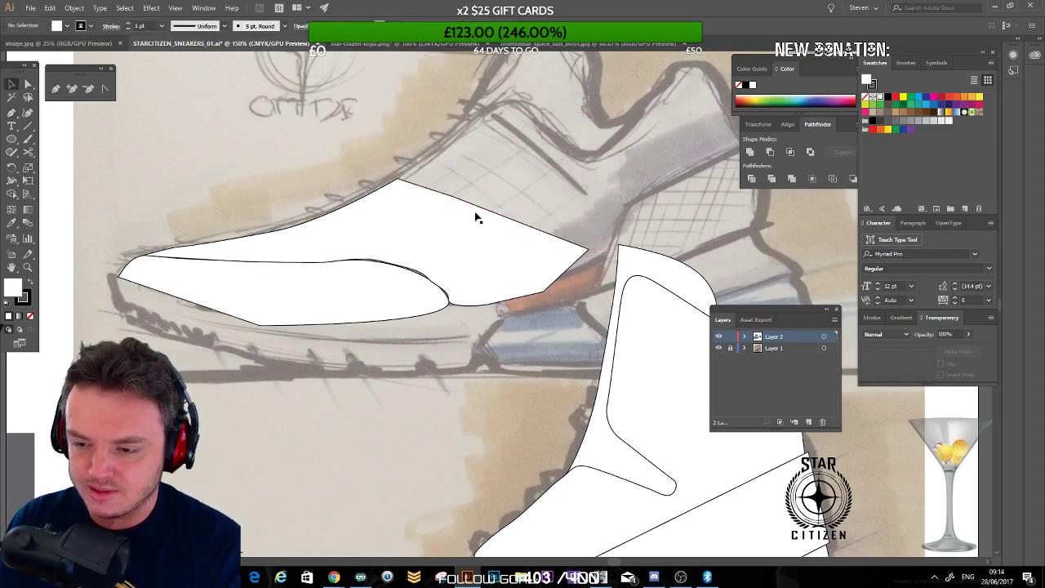
{"action": "left_click", "coordinate": [411, 250]}
{"action": "key", "text": "ctrl+z"}
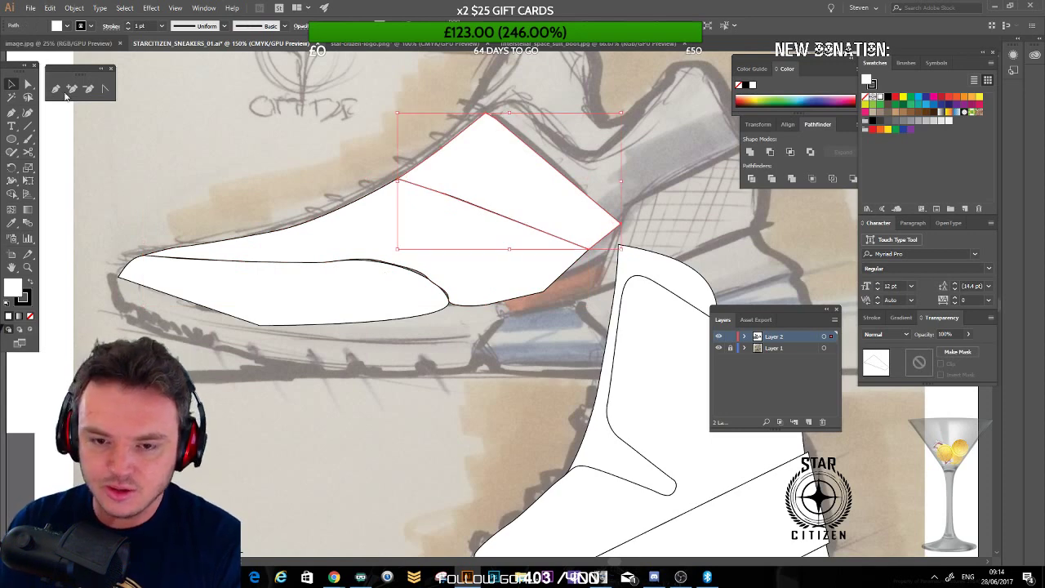
Step: Lower the toe guard's upper edge on the low sneaker by moving its middle anchor point down
{"action": "key", "text": "a"}
{"action": "left_click", "coordinate": [331, 251]}
{"action": "left_click", "coordinate": [343, 263]}
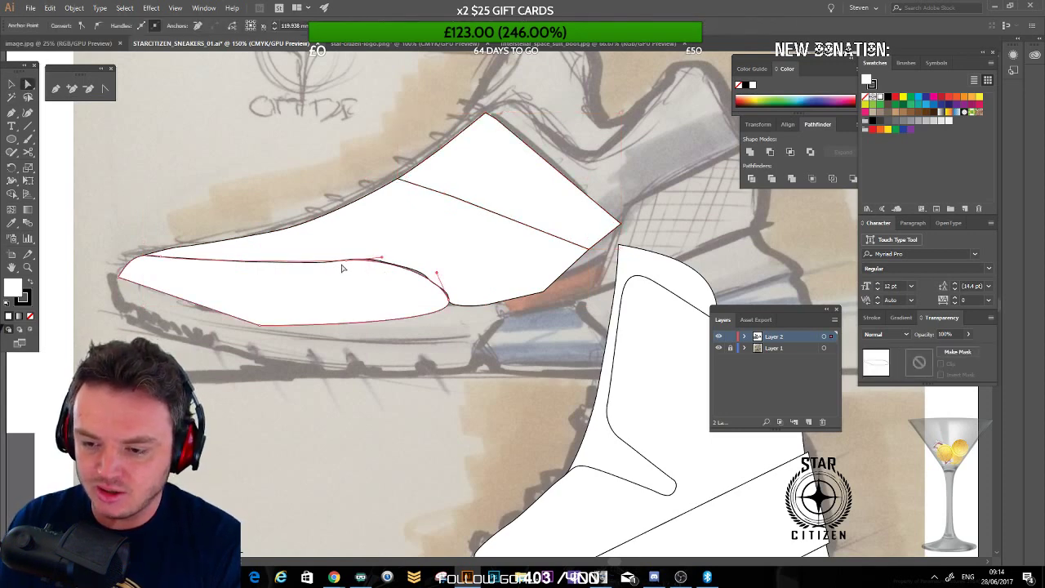
{"action": "left_click_drag", "start_coordinate": [346, 263], "coordinate": [341, 276]}
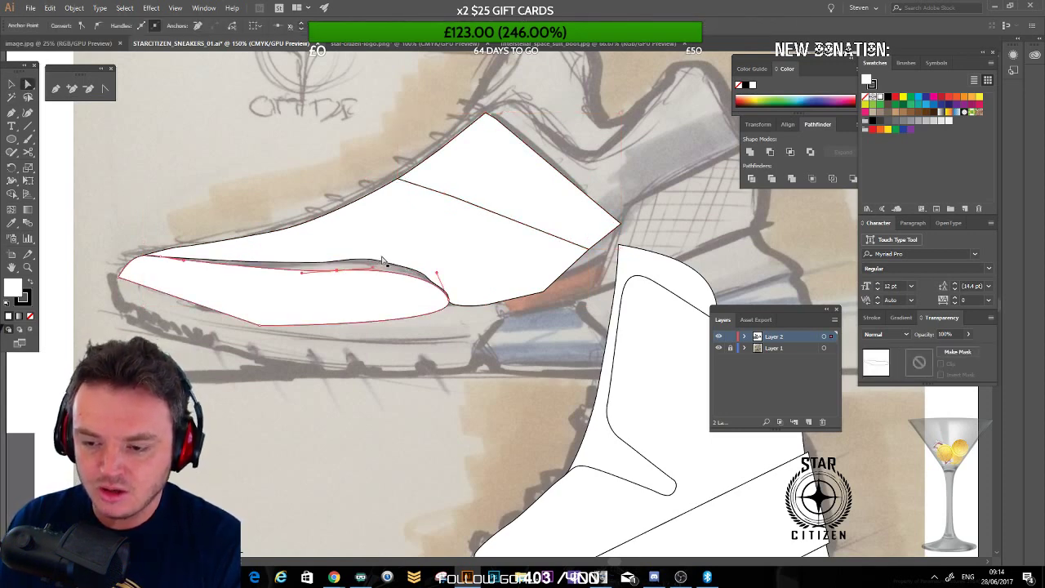
Step: Try pulling the forefoot panel's lower edge down over the toe guard, and delete the forefoot panel
{"action": "left_click", "coordinate": [332, 244]}
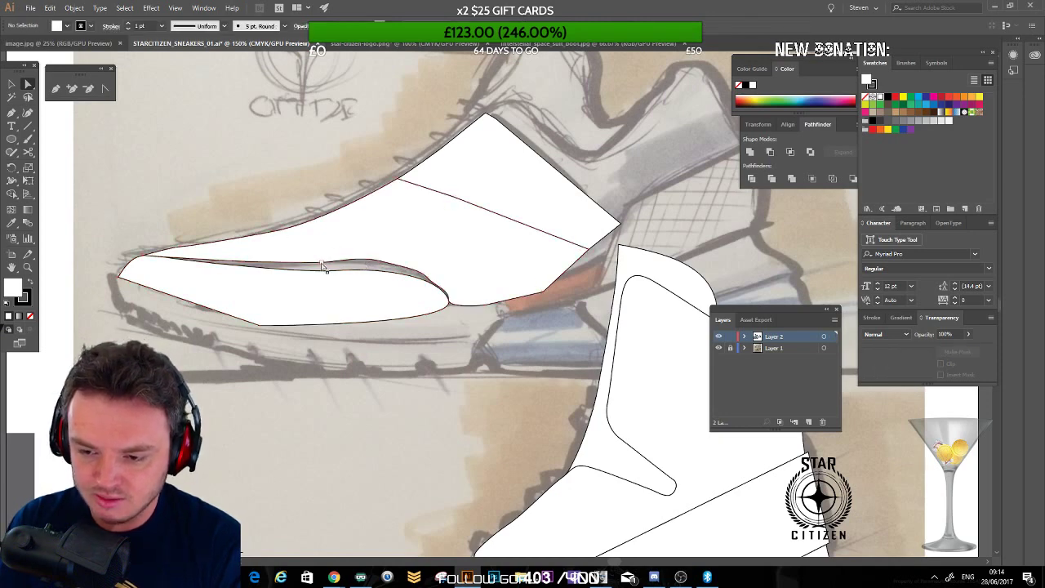
{"action": "left_click_drag", "start_coordinate": [323, 267], "coordinate": [359, 300]}
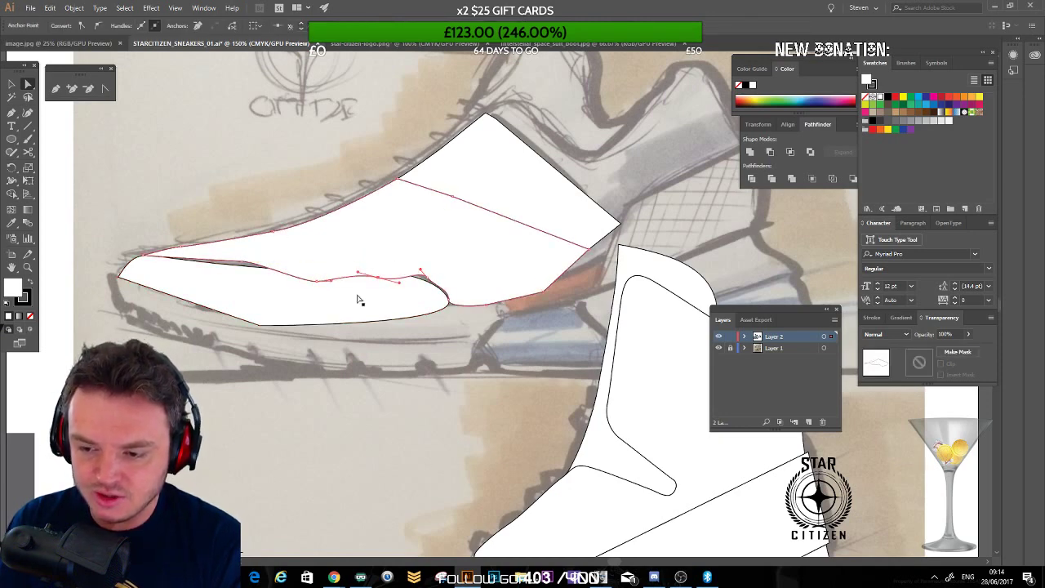
{"action": "left_click", "coordinate": [12, 84]}
{"action": "left_click", "coordinate": [387, 225]}
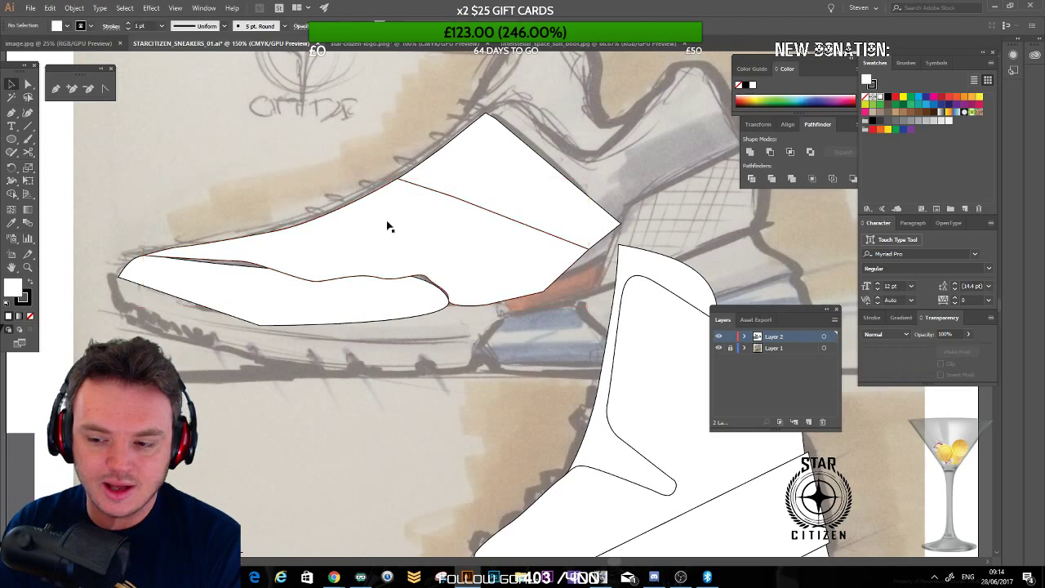
{"action": "left_click", "coordinate": [361, 260]}
{"action": "key", "text": "Delete"}
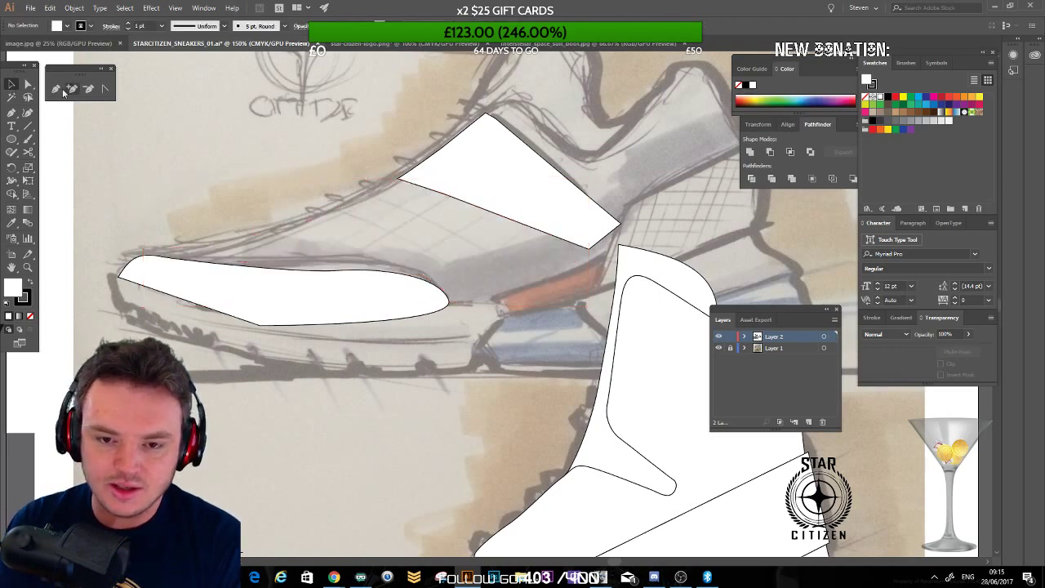
Step: Draw a new closed forefoot panel with the Pen tool, overlapping the toe guard and collar-side panel, and send it behind them
{"action": "left_click", "coordinate": [59, 89]}
{"action": "left_click_drag", "start_coordinate": [282, 234], "coordinate": [333, 219]}
{"action": "left_click", "coordinate": [414, 175]}
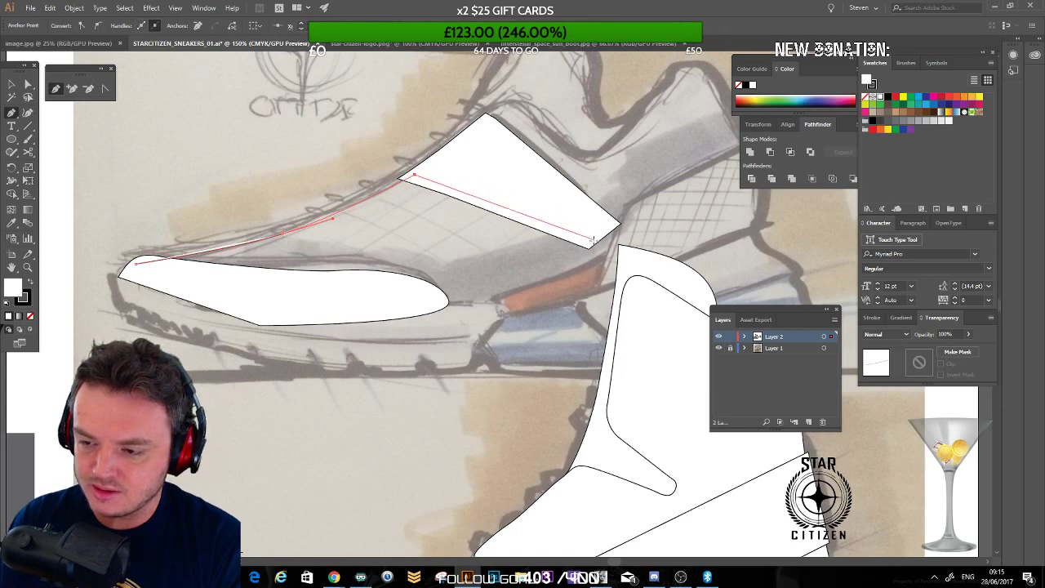
{"action": "left_click", "coordinate": [594, 241]}
{"action": "left_click", "coordinate": [432, 302]}
{"action": "left_click", "coordinate": [186, 281]}
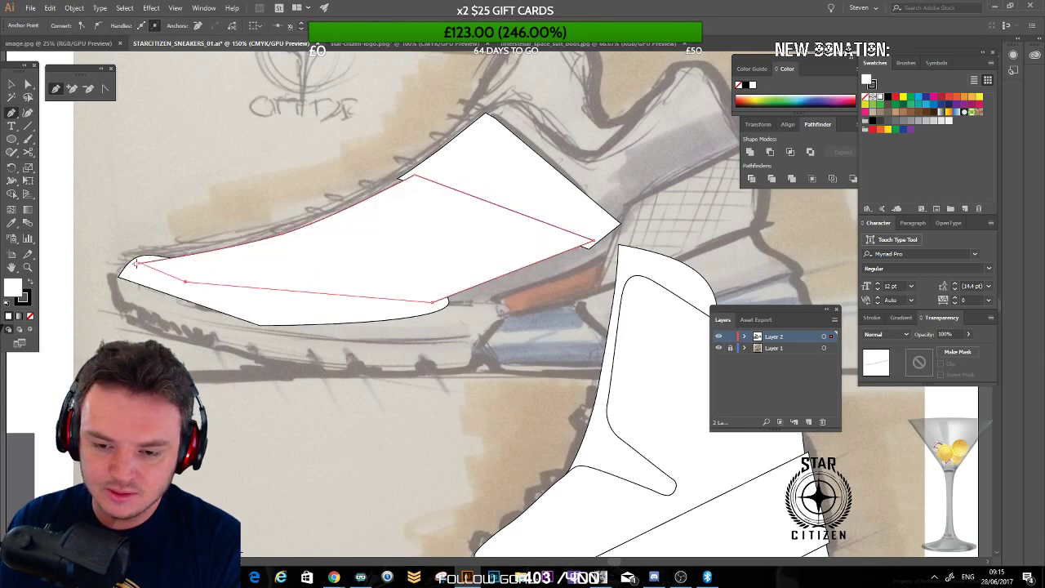
{"action": "left_click", "coordinate": [136, 263]}
{"action": "key", "text": "v"}
{"action": "key", "text": "ctrl+shift+a"}
{"action": "left_click", "coordinate": [283, 259]}
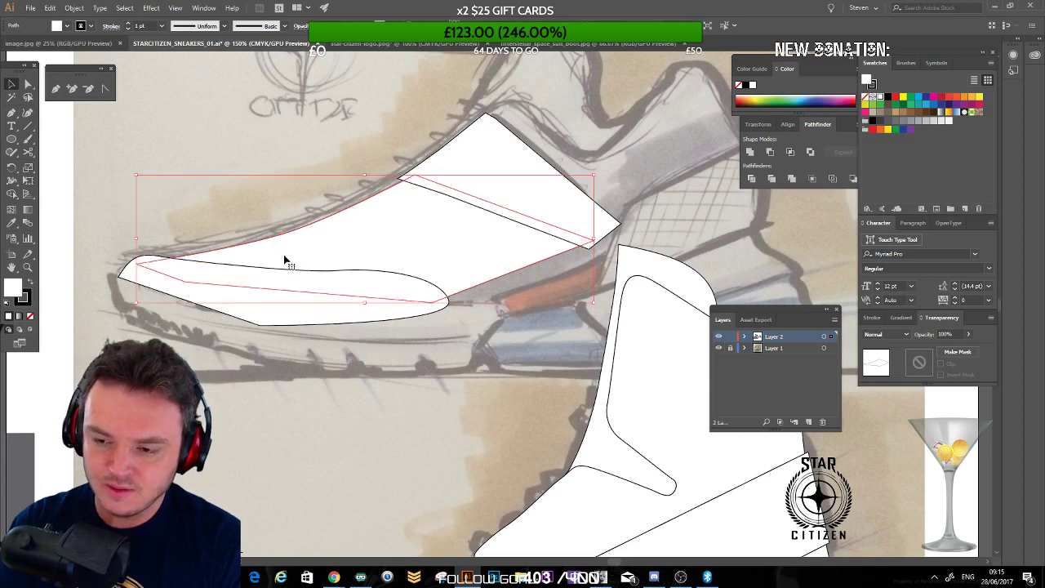
{"action": "key", "text": "ctrl+shift+a"}
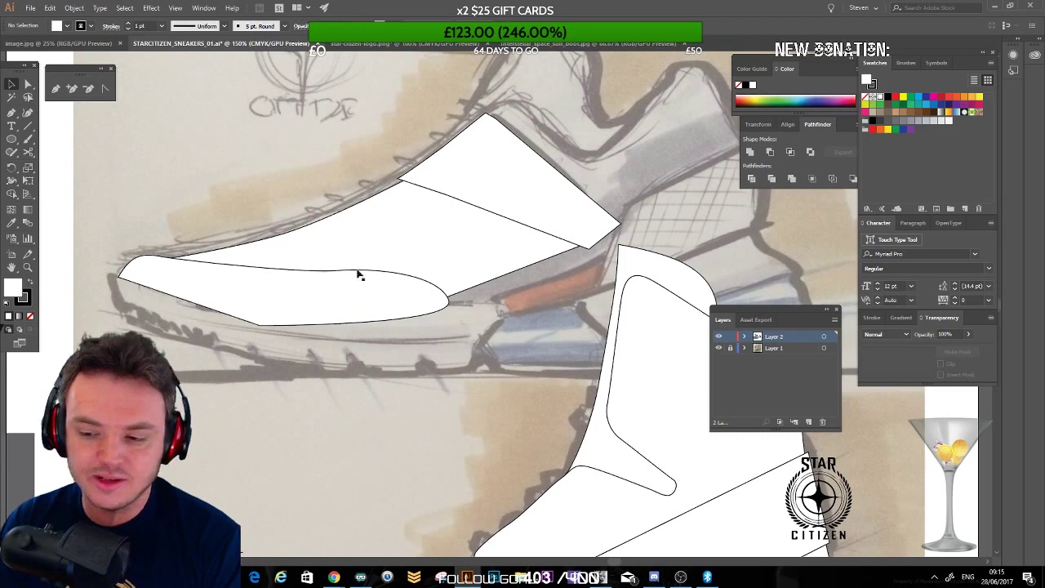
Step: Delete the three white panels traced over the low sneaker sketch
{"action": "scroll", "coordinate": [381, 205], "scroll_direction": "right", "scroll_amount": 1}
{"action": "left_click", "coordinate": [431, 232]}
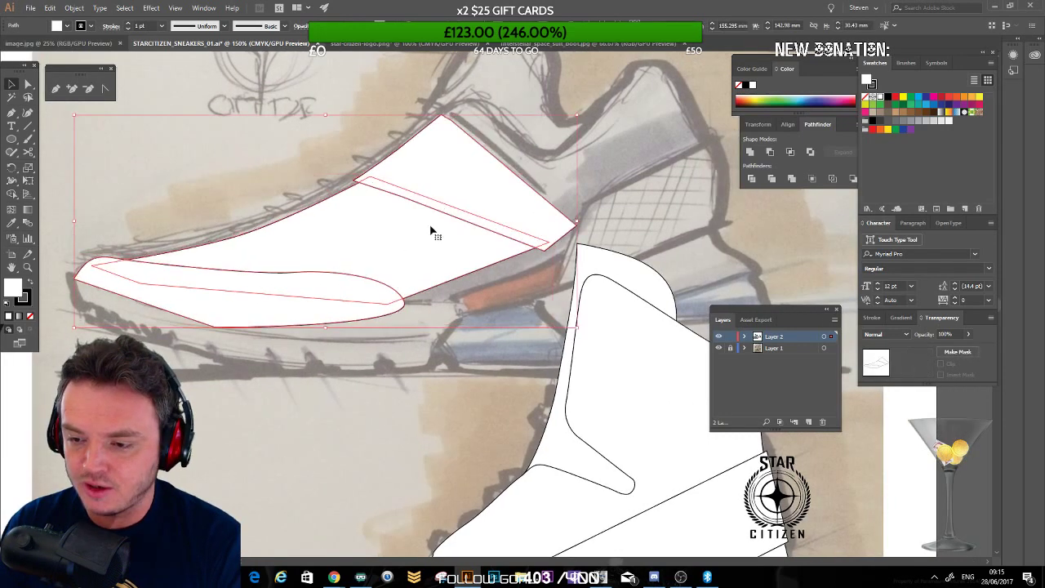
{"action": "key", "text": "Delete"}
Step: Clean up the front tip of the high-top's midsole by adjusting its anchor points to meet the toe panel smoothly
{"action": "left_click_drag", "start_coordinate": [350, 250], "coordinate": [322, 235]}
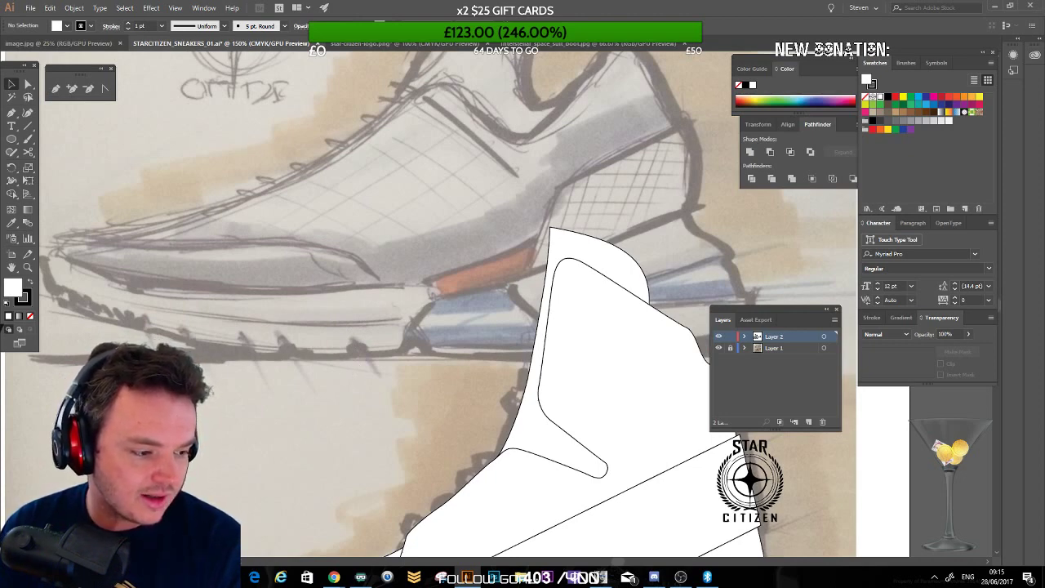
{"action": "left_click_drag", "start_coordinate": [464, 349], "coordinate": [412, 152]}
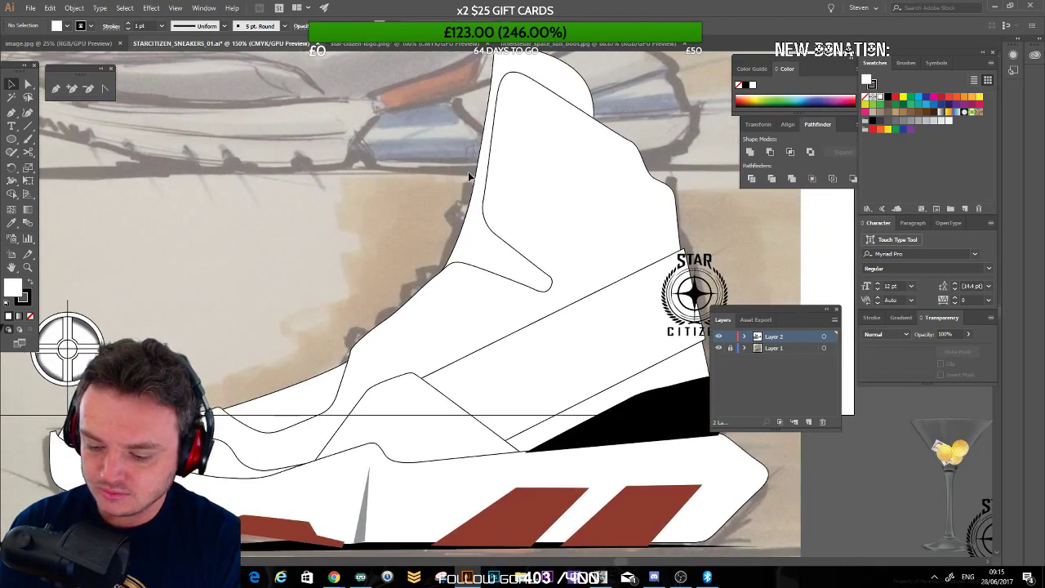
{"action": "key", "text": "ctrl+minus"}
{"action": "left_click_drag", "start_coordinate": [472, 281], "coordinate": [443, 153]}
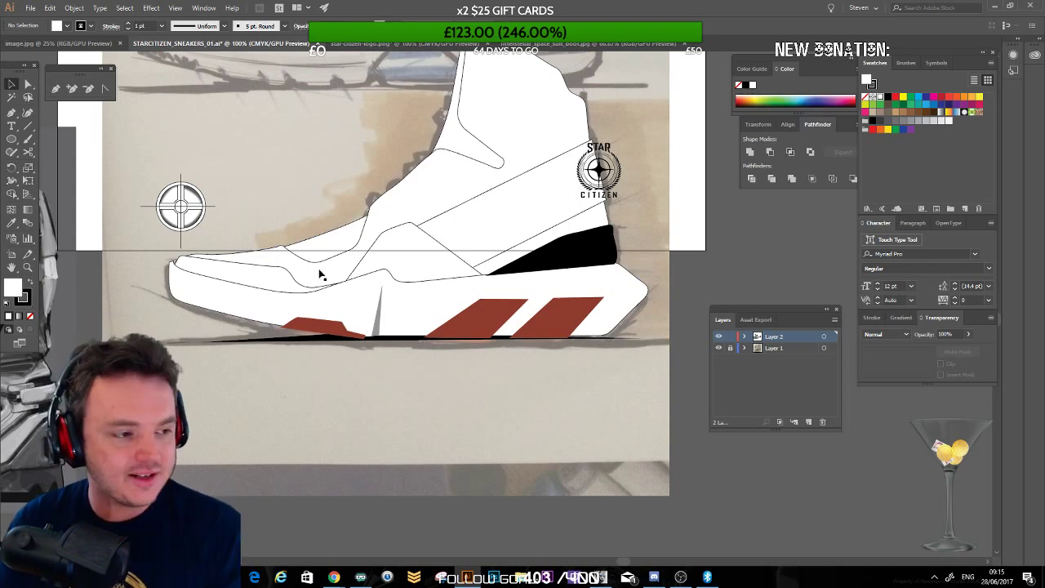
{"action": "key", "text": "ctrl+plus"}
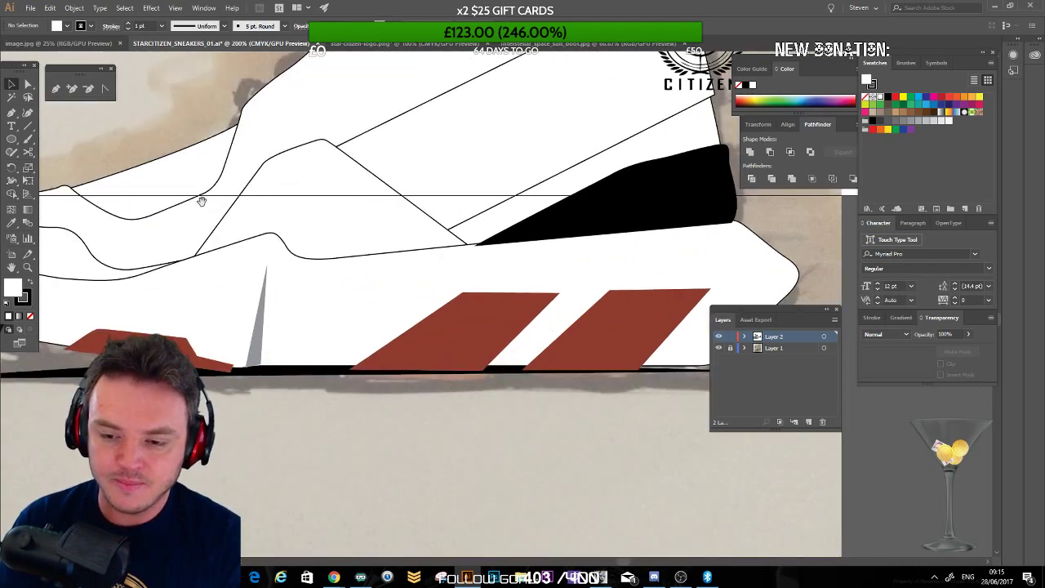
{"action": "left_click_drag", "start_coordinate": [219, 229], "coordinate": [610, 211]}
{"action": "left_click", "coordinate": [28, 86]}
{"action": "left_click", "coordinate": [125, 251]}
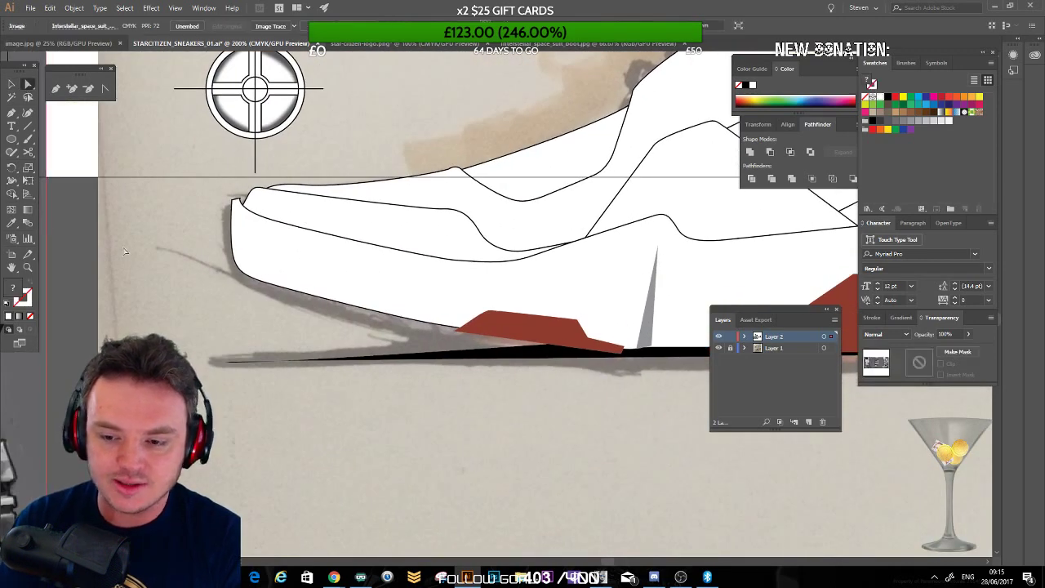
{"action": "left_click", "coordinate": [242, 202]}
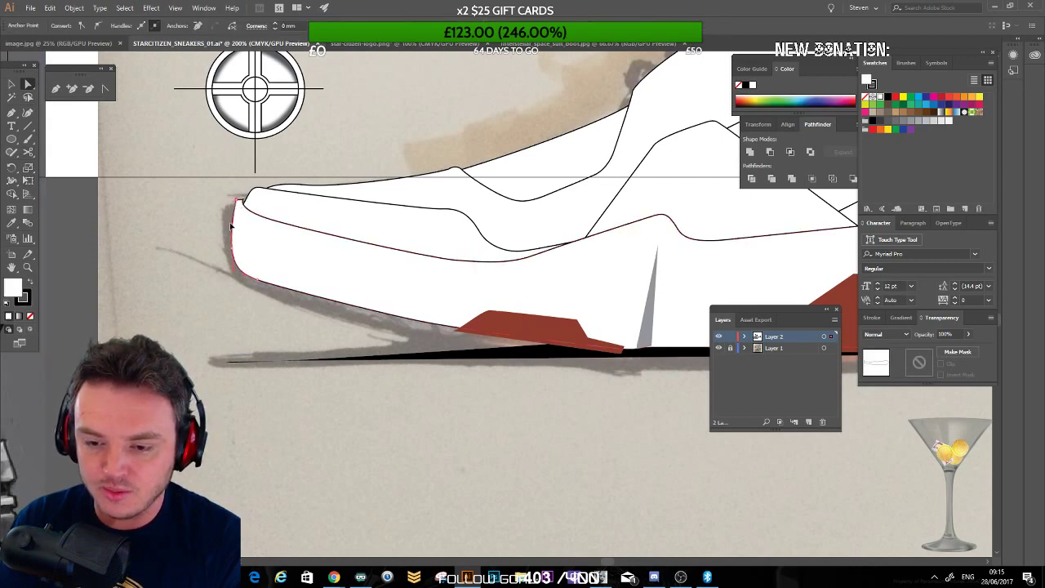
{"action": "left_click", "coordinate": [245, 203]}
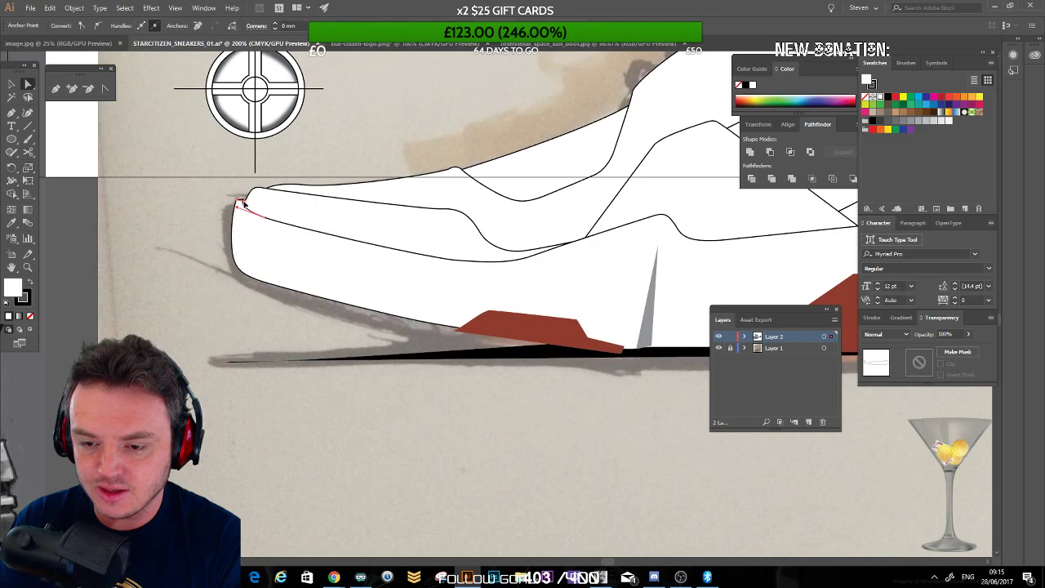
{"action": "left_click", "coordinate": [265, 217]}
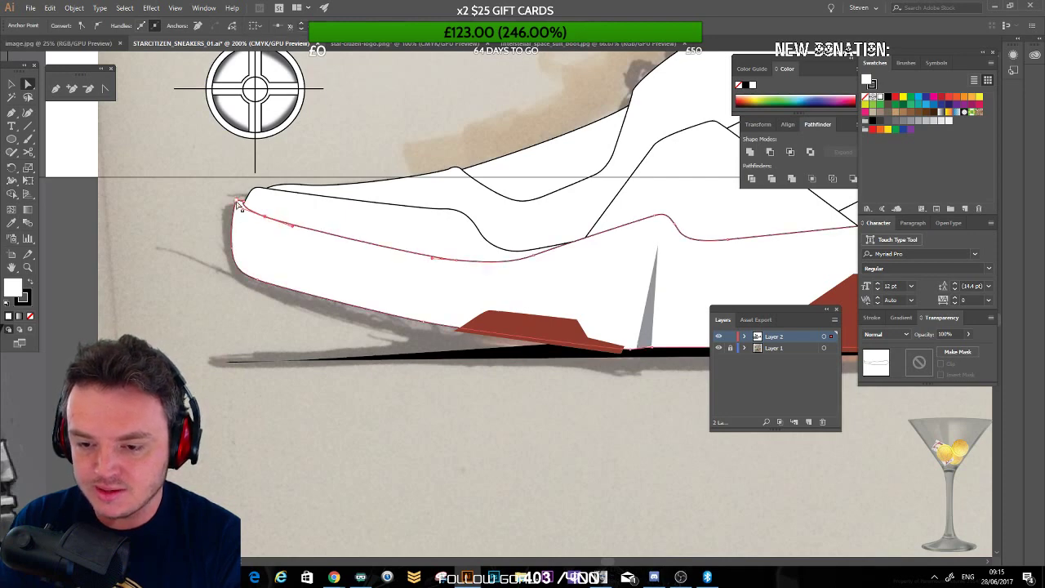
{"action": "left_click", "coordinate": [167, 301]}
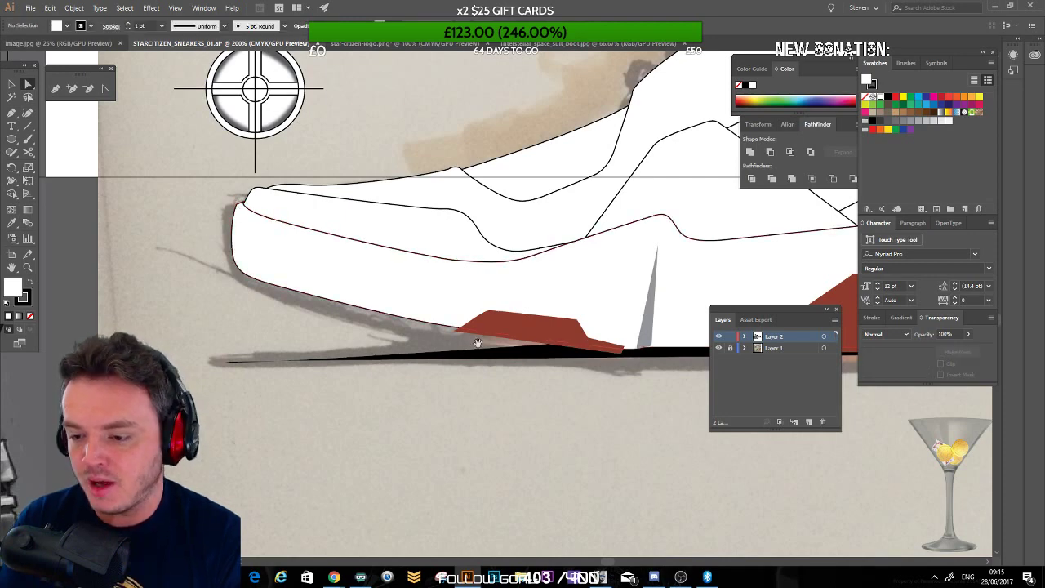
Step: Nudge the upper rear corner of the red accent under the high-top's forefoot slightly forward
{"action": "left_click_drag", "start_coordinate": [478, 343], "coordinate": [237, 250]}
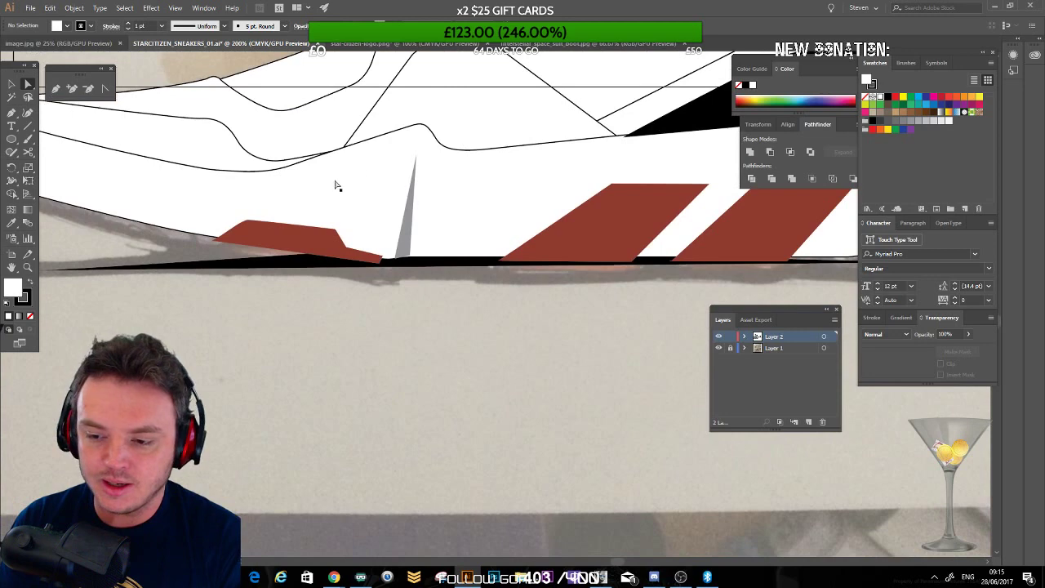
{"action": "left_click", "coordinate": [331, 232]}
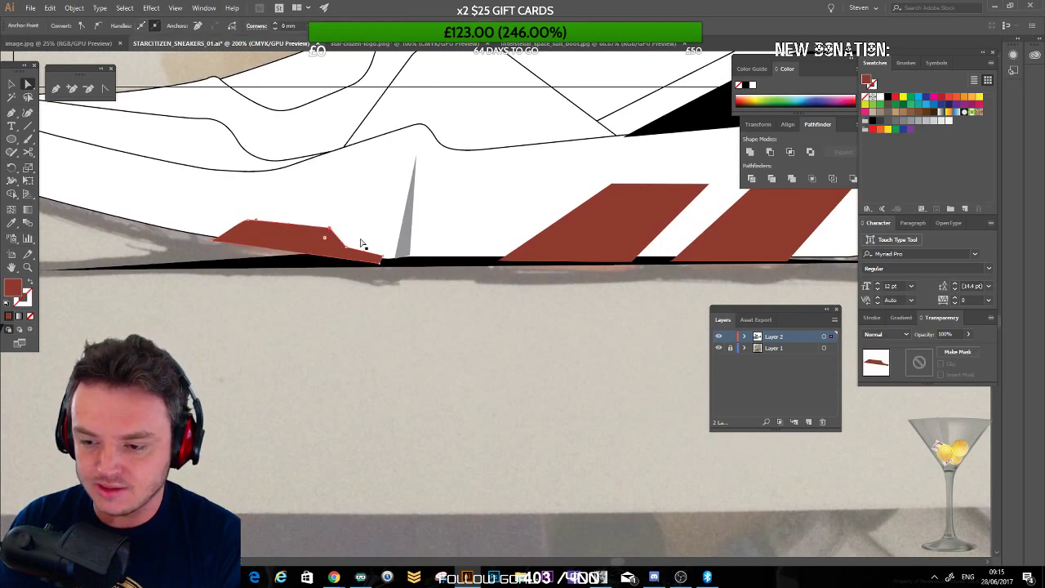
{"action": "left_click", "coordinate": [395, 294]}
Step: Examine the grey space suit boot concept art beside the high-top, including its straps, ankle panels and sole
{"action": "left_click_drag", "start_coordinate": [169, 313], "coordinate": [290, 314]}
{"action": "key", "text": "ctrl+minus"}
{"action": "key", "text": "ctrl+minus"}
{"action": "key", "text": "ctrl+minus"}
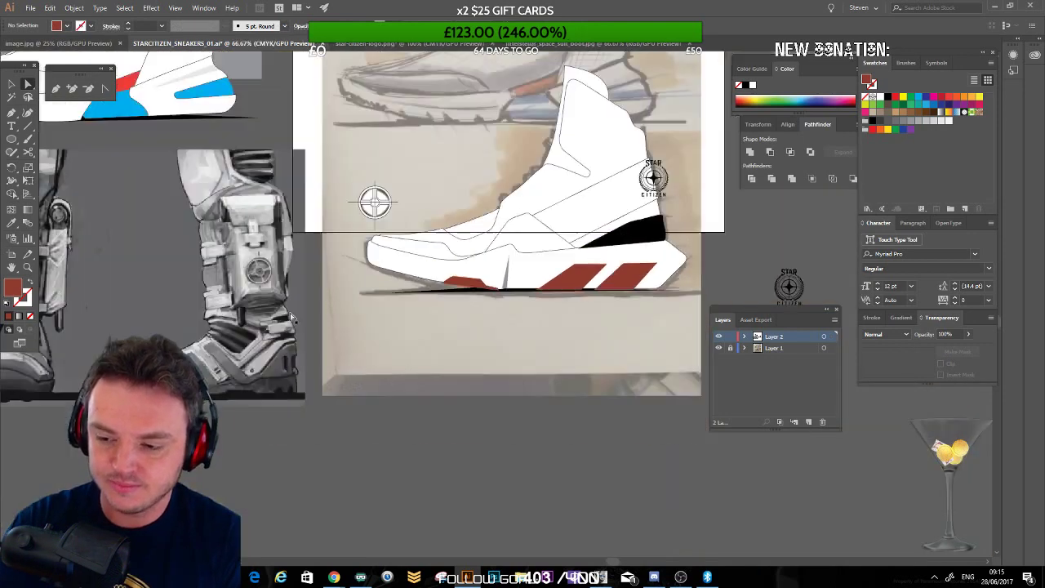
{"action": "left_click_drag", "start_coordinate": [532, 299], "coordinate": [447, 318]}
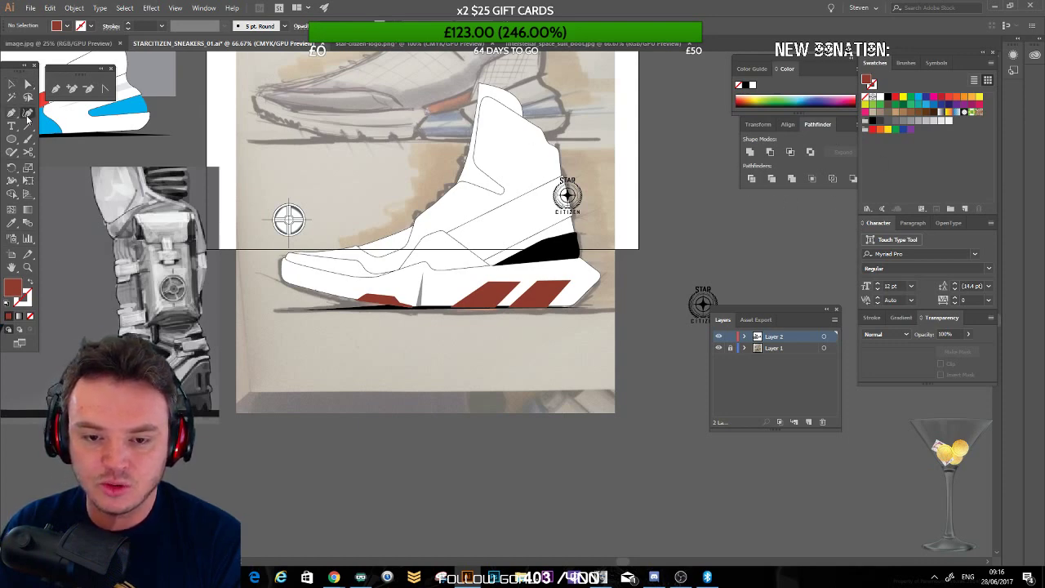
{"action": "left_click", "coordinate": [11, 114]}
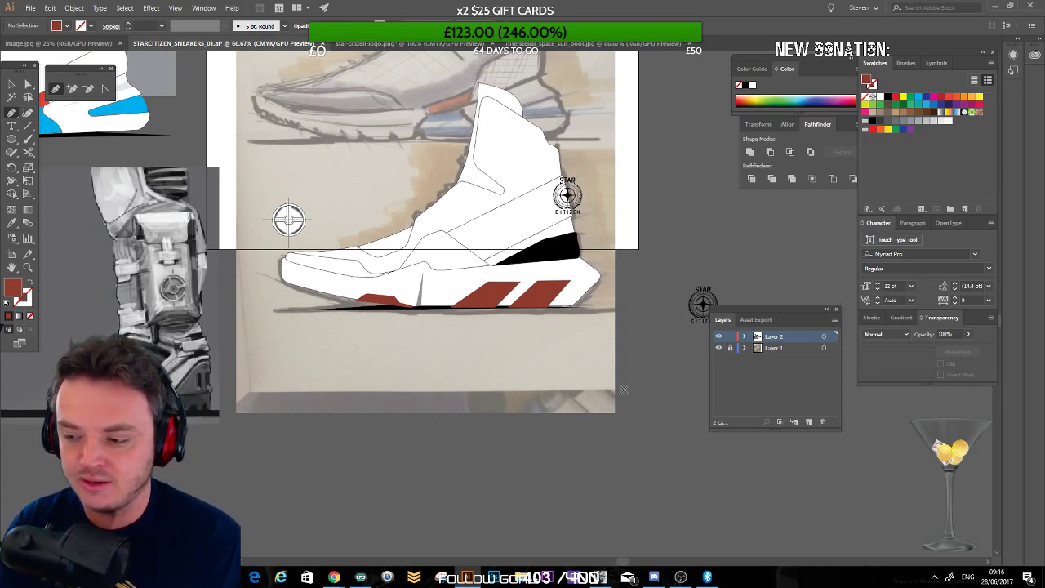
{"action": "left_click", "coordinate": [9, 84]}
{"action": "left_click", "coordinate": [74, 193]}
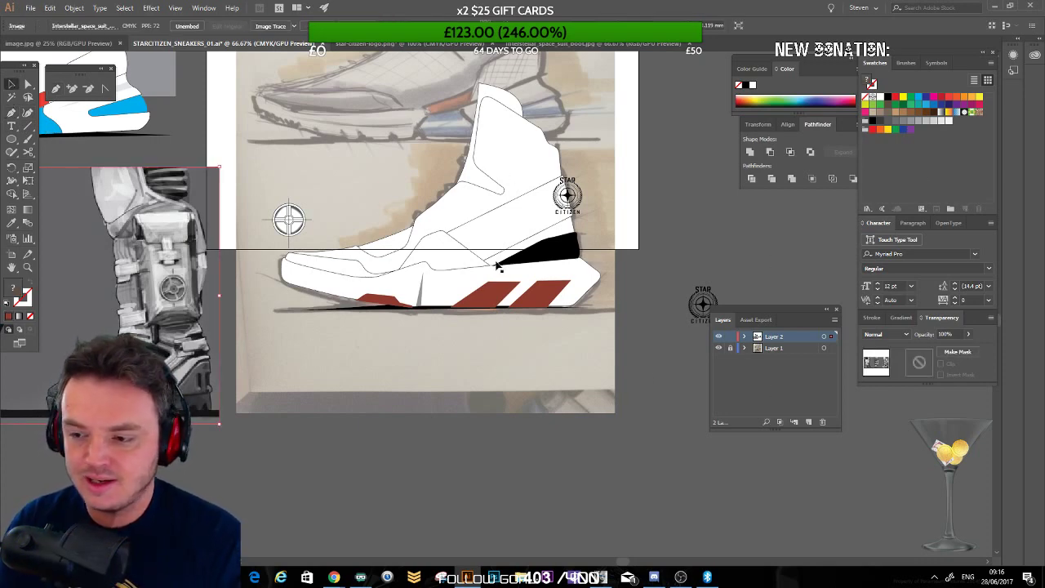
{"action": "left_click_drag", "start_coordinate": [269, 273], "coordinate": [375, 287]}
{"action": "key", "text": "ctrl+plus"}
{"action": "key", "text": "ctrl+plus"}
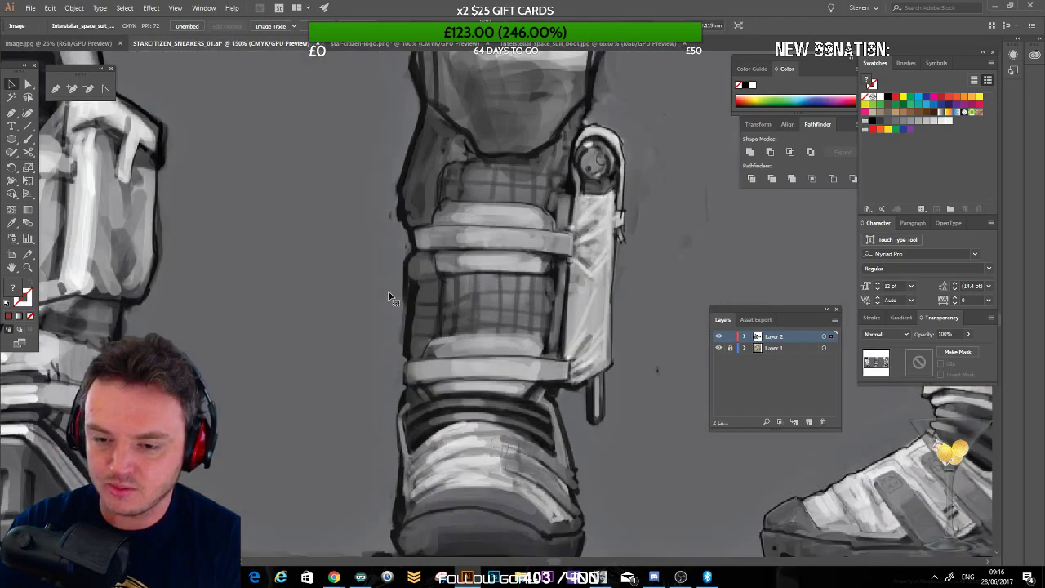
{"action": "left_click_drag", "start_coordinate": [482, 251], "coordinate": [317, 194]}
{"action": "left_click_drag", "start_coordinate": [651, 243], "coordinate": [229, 184]}
{"action": "left_click_drag", "start_coordinate": [525, 305], "coordinate": [232, 230]}
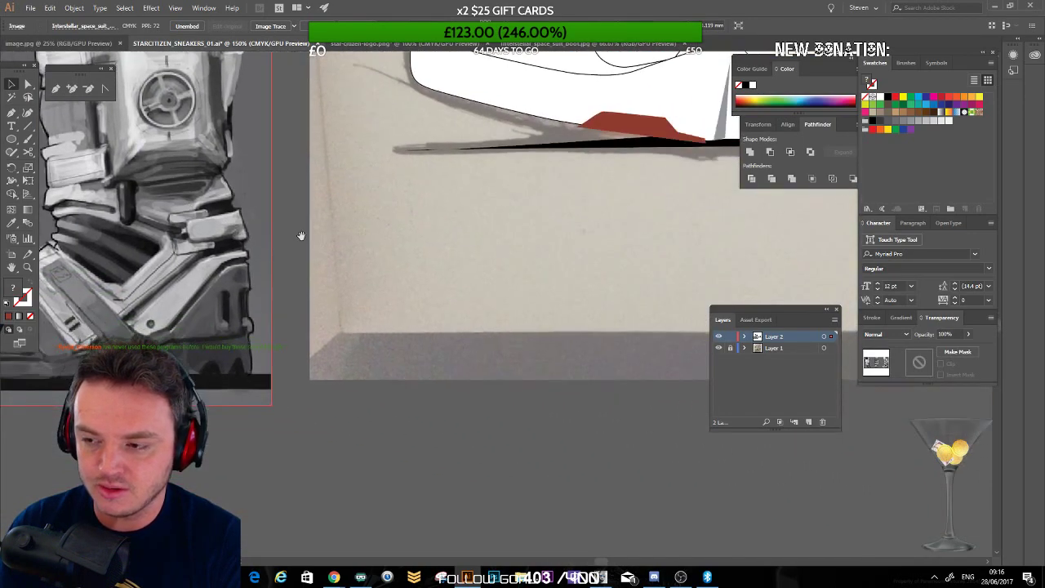
{"action": "left_click_drag", "start_coordinate": [551, 101], "coordinate": [396, 270]}
{"action": "left_click_drag", "start_coordinate": [24, 390], "coordinate": [281, 262]}
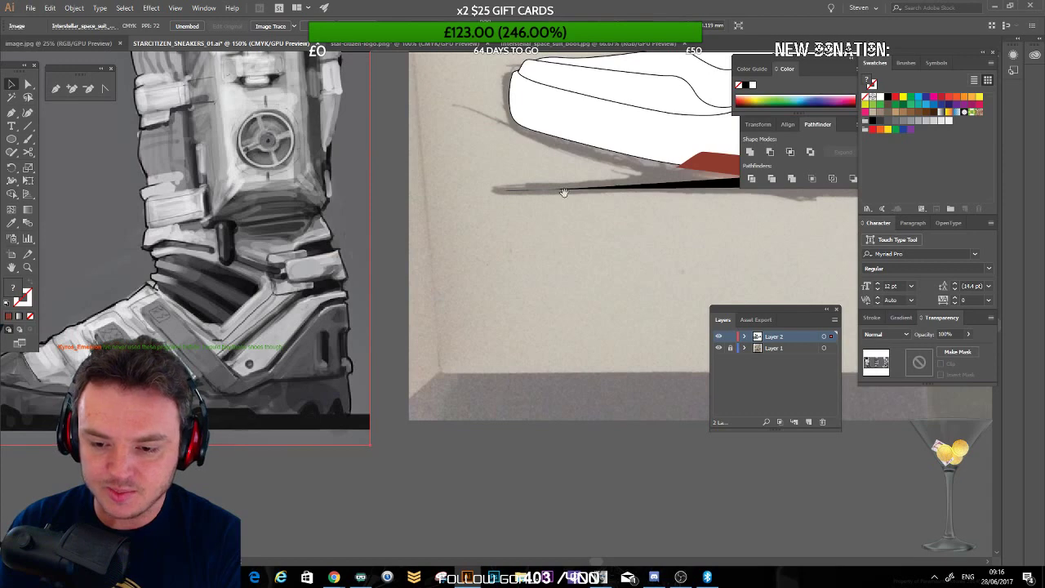
Step: Draw a narrow, slanted four-sided red strip with the Pen tool across the high-top's upper forefoot, from the instep edge downward
{"action": "left_click_drag", "start_coordinate": [563, 192], "coordinate": [115, 388]}
{"action": "key", "text": "p"}
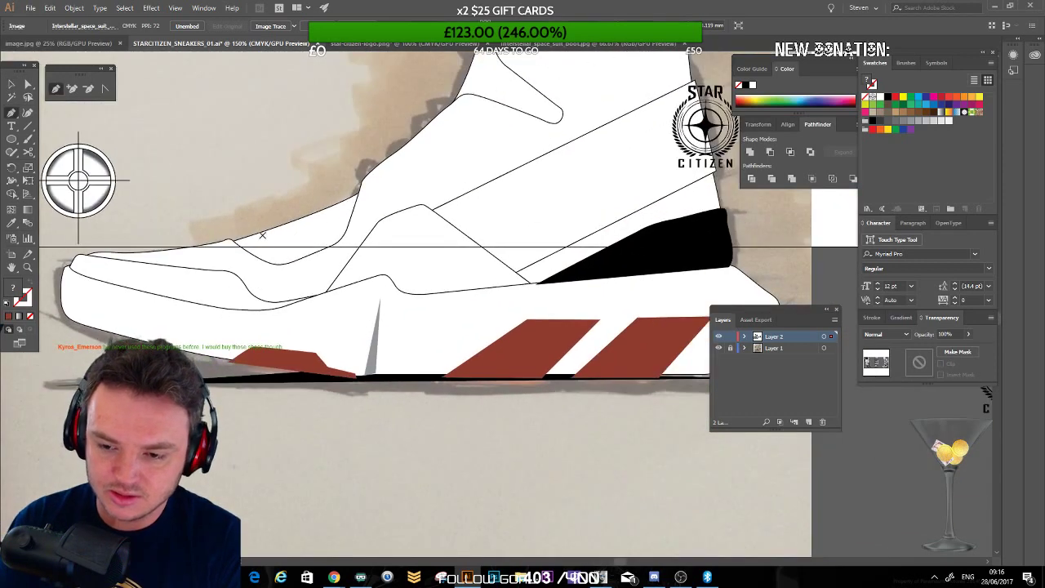
{"action": "left_click", "coordinate": [302, 279]}
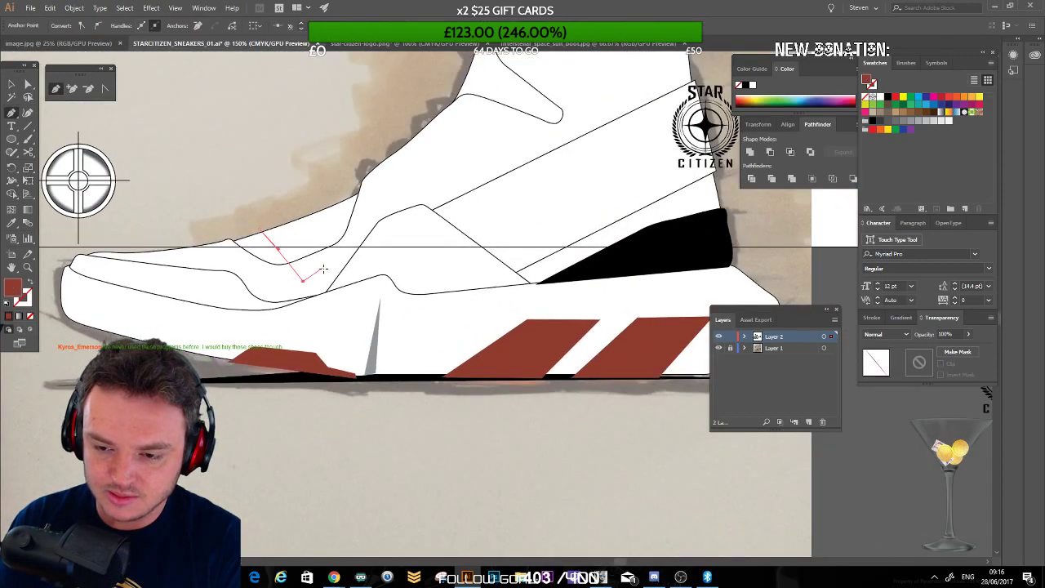
{"action": "left_click", "coordinate": [260, 230]}
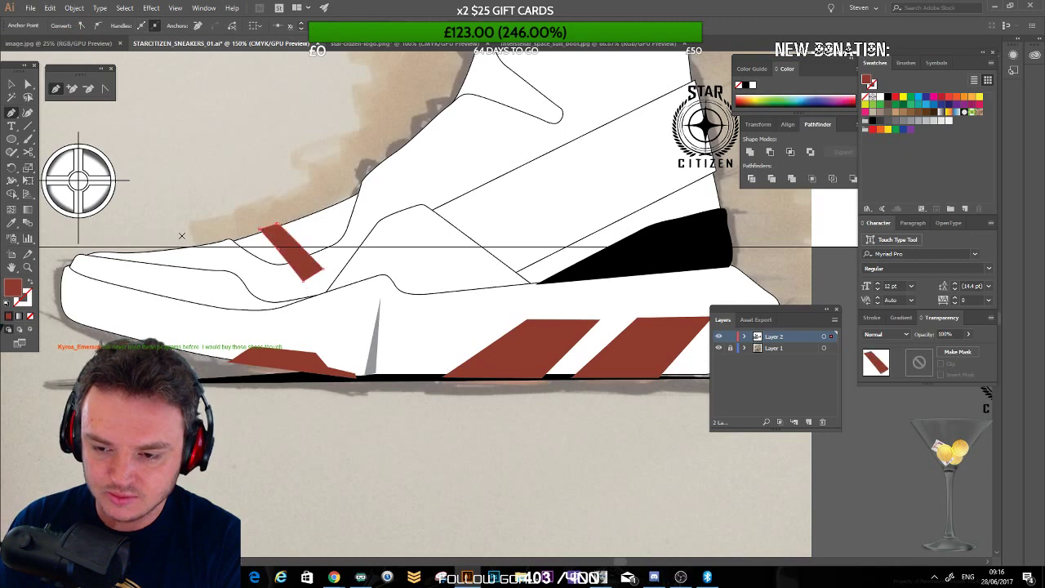
Step: Refine the red forefoot strip's upper corner and duplicate the strip parallel to it on the ankle side
{"action": "left_click", "coordinate": [29, 85]}
{"action": "left_click", "coordinate": [203, 167]}
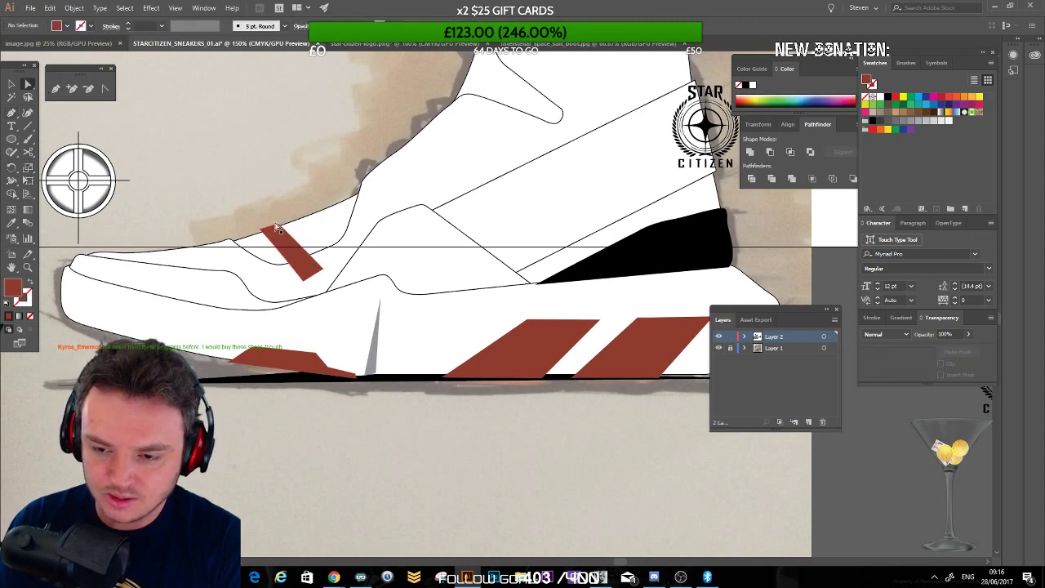
{"action": "left_click", "coordinate": [280, 224]}
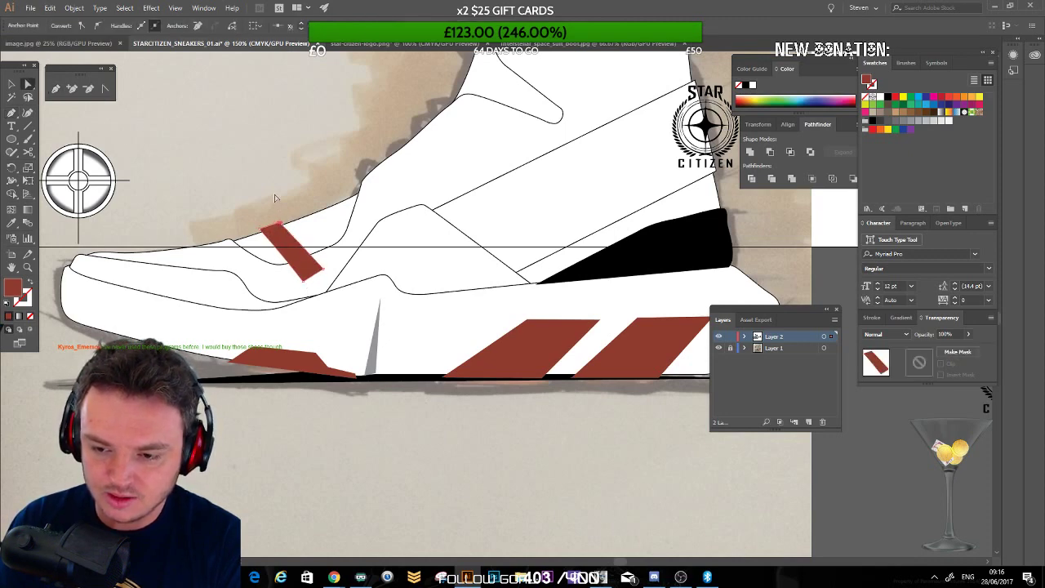
{"action": "left_click", "coordinate": [318, 185]}
{"action": "left_click_drag", "start_coordinate": [278, 248], "coordinate": [223, 264], "text": "alt"}
{"action": "left_click", "coordinate": [307, 206]}
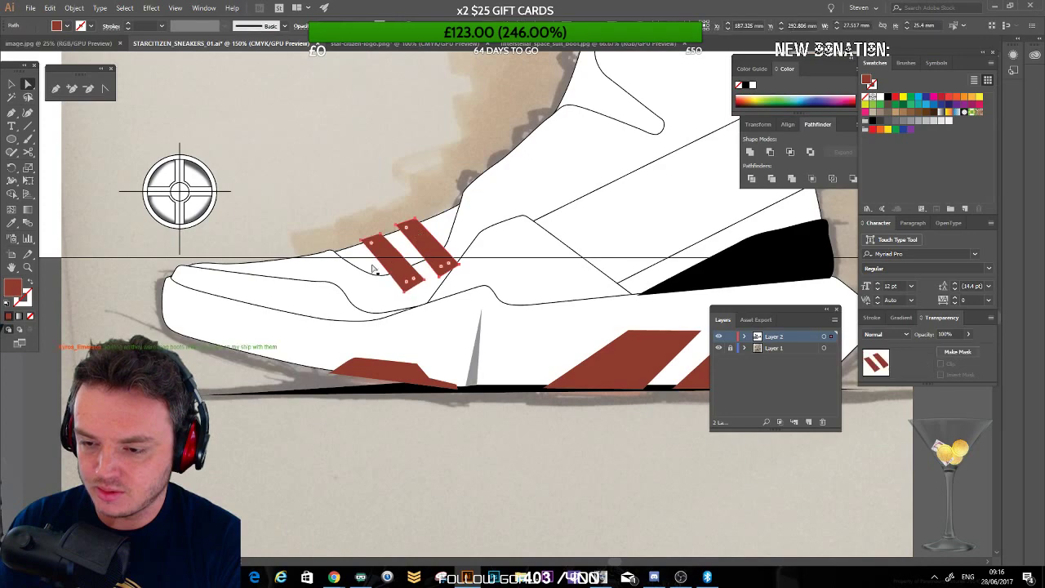
Step: Tuck the lower ends of the two red forefoot strips behind the curved edge of the high-top's white side panel
{"action": "left_click_drag", "start_coordinate": [418, 234], "coordinate": [346, 272]}
{"action": "key", "text": "Delete"}
{"action": "left_click", "coordinate": [394, 240]}
{"action": "key", "text": "ctrl+z"}
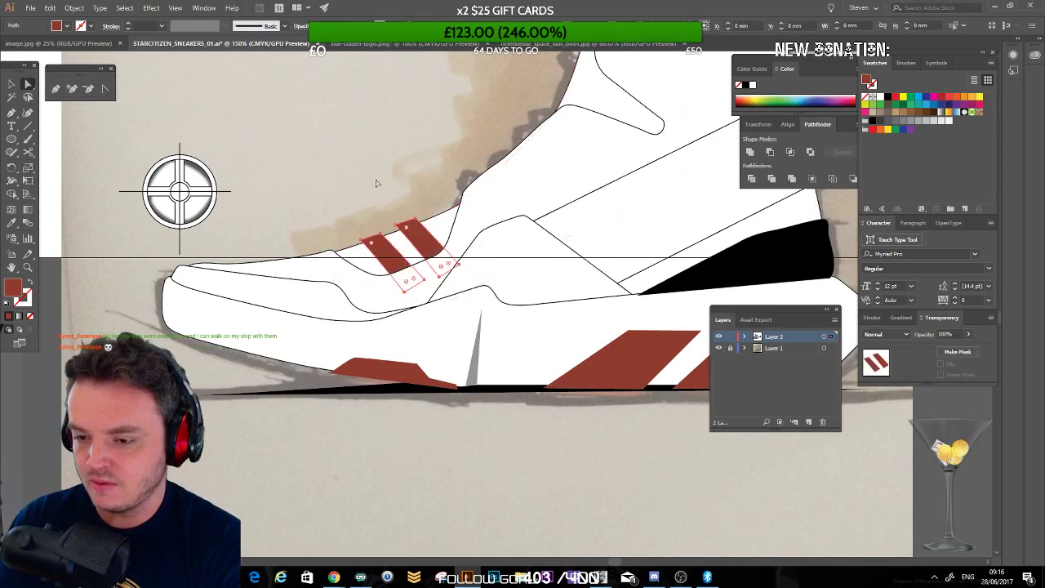
{"action": "left_click", "coordinate": [378, 182]}
Step: Draw a slanted line with the Pen tool from the front of the high-top's ankle down toward the diagonal side seam
{"action": "left_click_drag", "start_coordinate": [474, 196], "coordinate": [315, 351]}
{"action": "left_click_drag", "start_coordinate": [338, 308], "coordinate": [705, 84]}
{"action": "left_click_drag", "start_coordinate": [359, 276], "coordinate": [563, 194]}
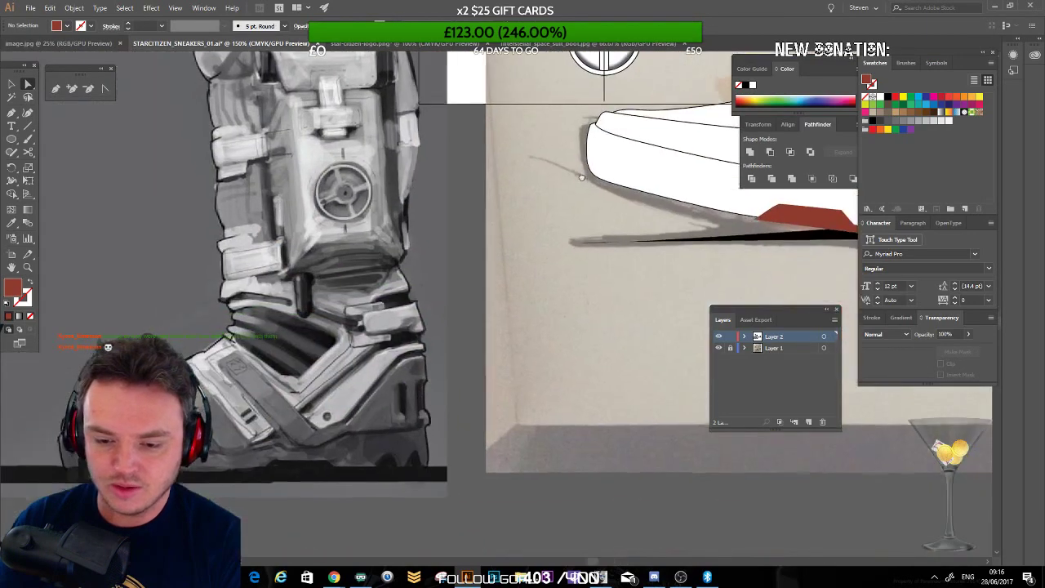
{"action": "left_click_drag", "start_coordinate": [624, 184], "coordinate": [495, 283]}
{"action": "left_click_drag", "start_coordinate": [566, 235], "coordinate": [456, 367]}
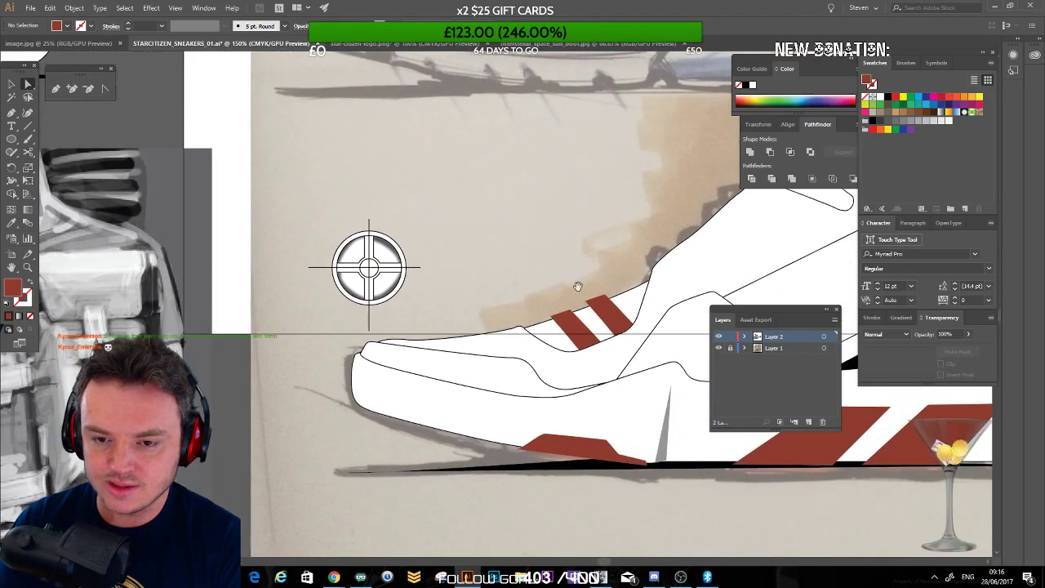
{"action": "left_click_drag", "start_coordinate": [662, 264], "coordinate": [339, 335]}
{"action": "left_click_drag", "start_coordinate": [367, 209], "coordinate": [327, 186]}
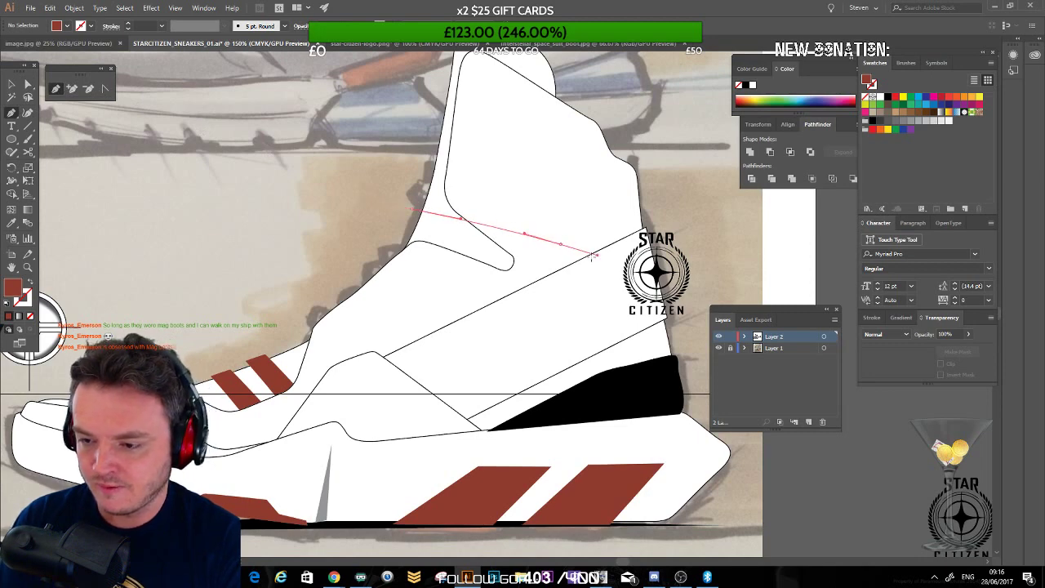
{"action": "left_click_drag", "start_coordinate": [592, 256], "coordinate": [597, 255]}
{"action": "key", "text": "a"}
Step: Swap the ankle line's fill and stroke to leave a red outline without fill
{"action": "left_click", "coordinate": [406, 216]}
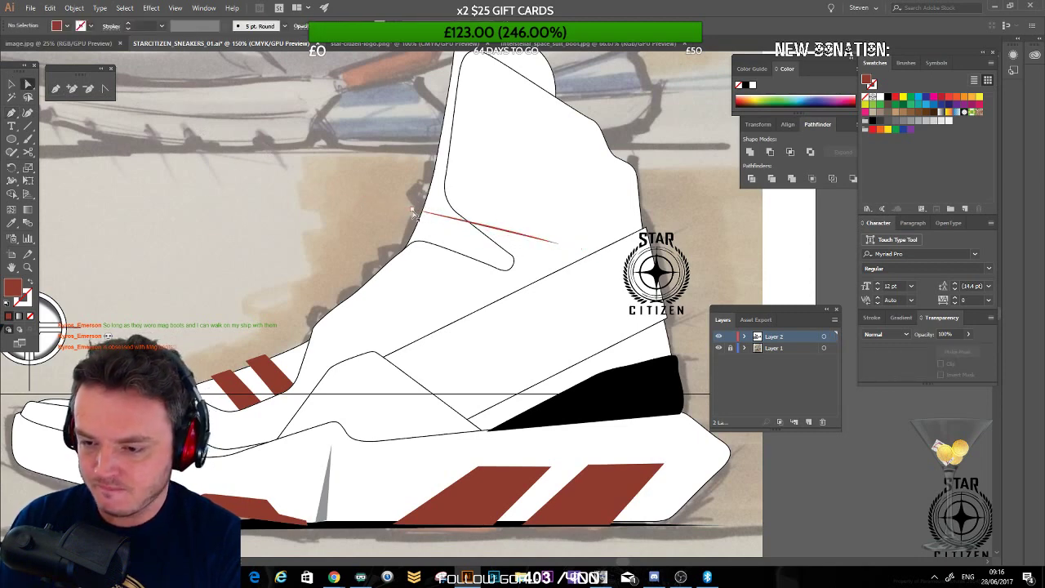
{"action": "left_click", "coordinate": [458, 219]}
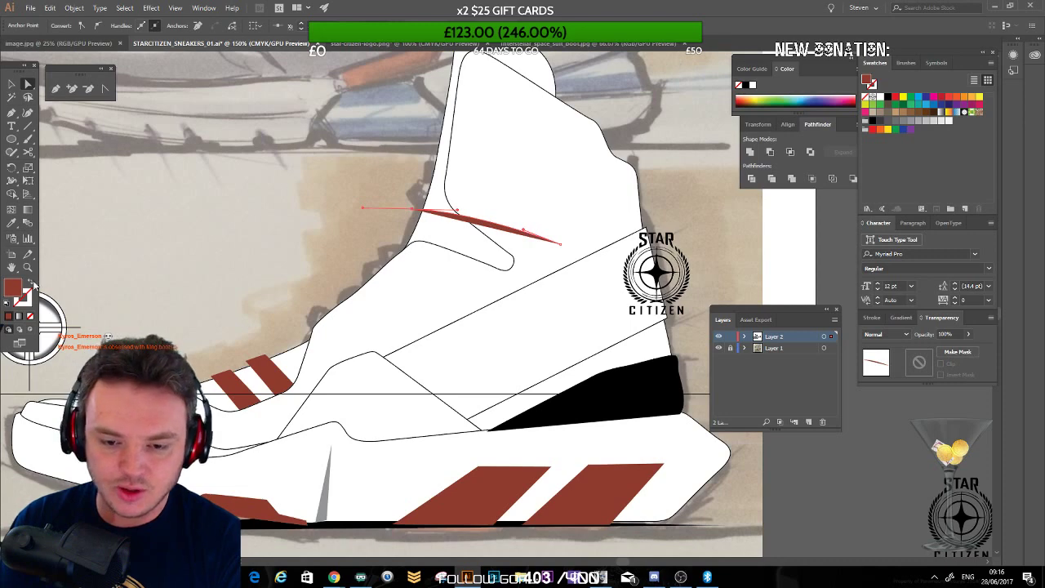
{"action": "left_click", "coordinate": [31, 282]}
{"action": "left_click", "coordinate": [349, 192]}
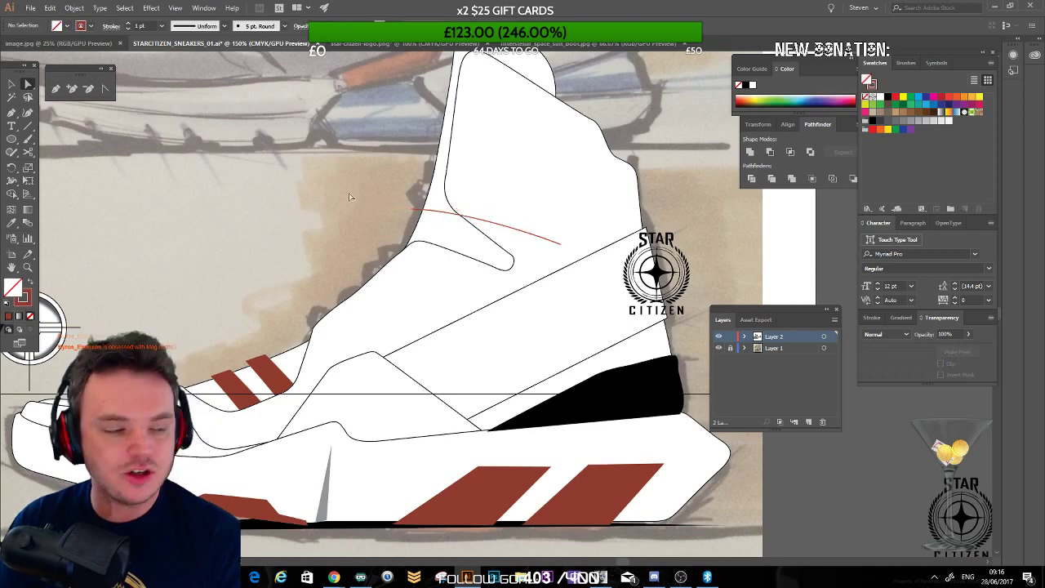
Step: Extend the ankle line's rear end down to the diagonal side seam and adjust the curve handle at its front end
{"action": "left_click", "coordinate": [525, 232]}
{"action": "left_click_drag", "start_coordinate": [561, 245], "coordinate": [574, 272]}
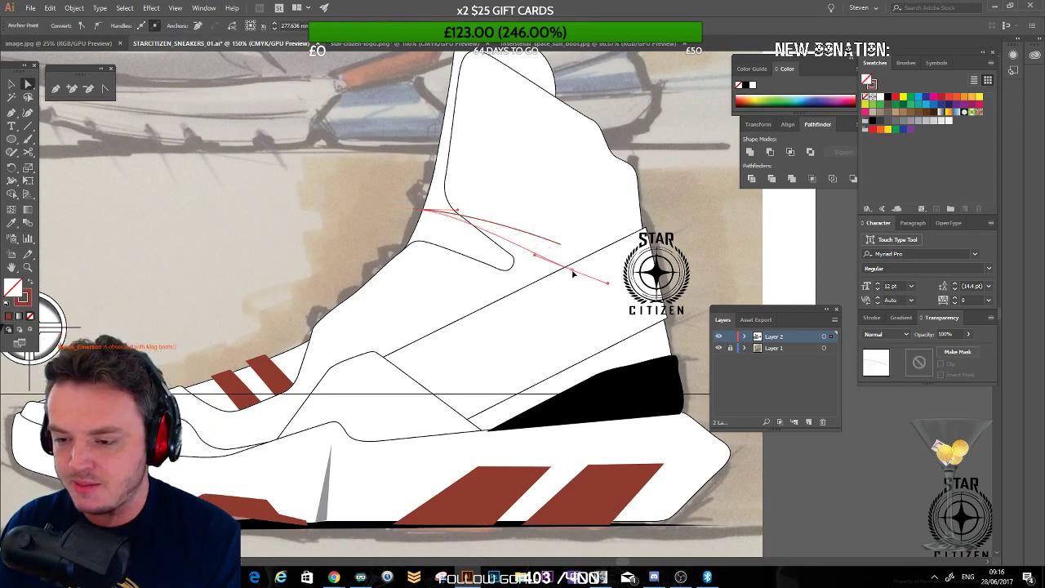
{"action": "left_click", "coordinate": [446, 219]}
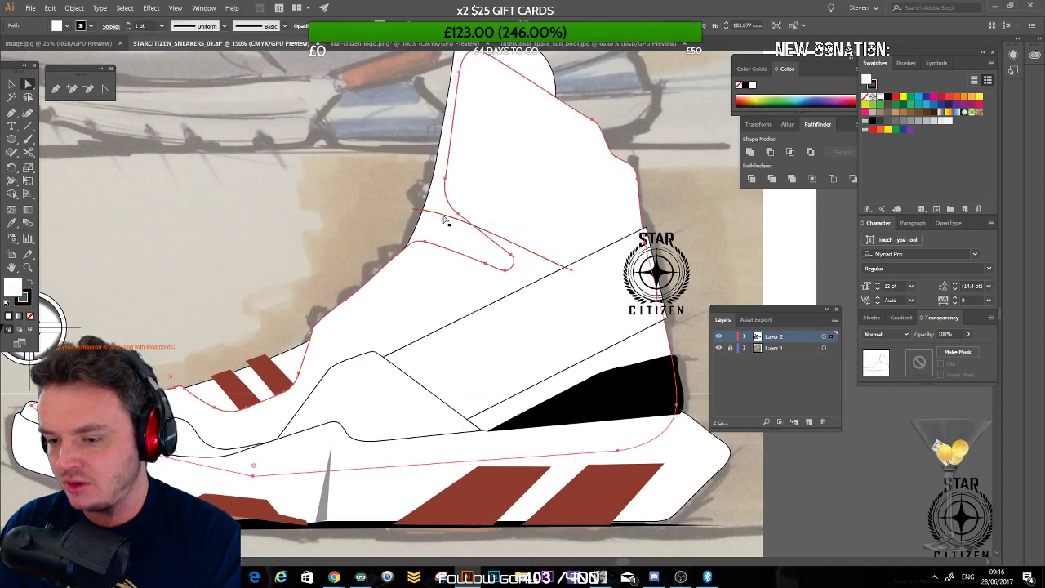
{"action": "left_click", "coordinate": [448, 221]}
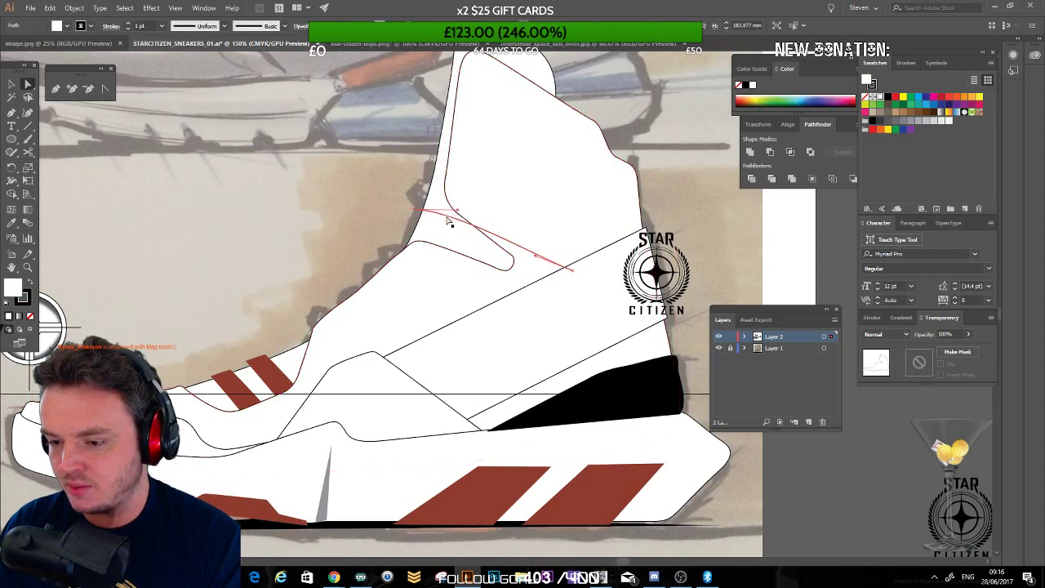
{"action": "left_click_drag", "start_coordinate": [457, 211], "coordinate": [465, 215]}
{"action": "left_click", "coordinate": [384, 194]}
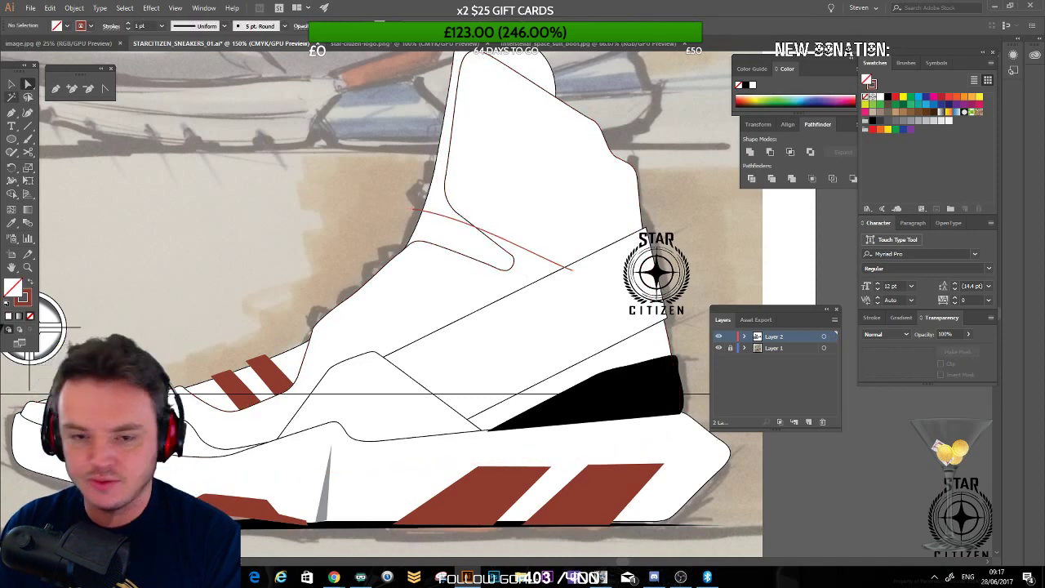
Step: Draw a small angular shape with the Pen tool along the sole's lower heel edge and fill it with the sole stripes' red
{"action": "left_click", "coordinate": [11, 85]}
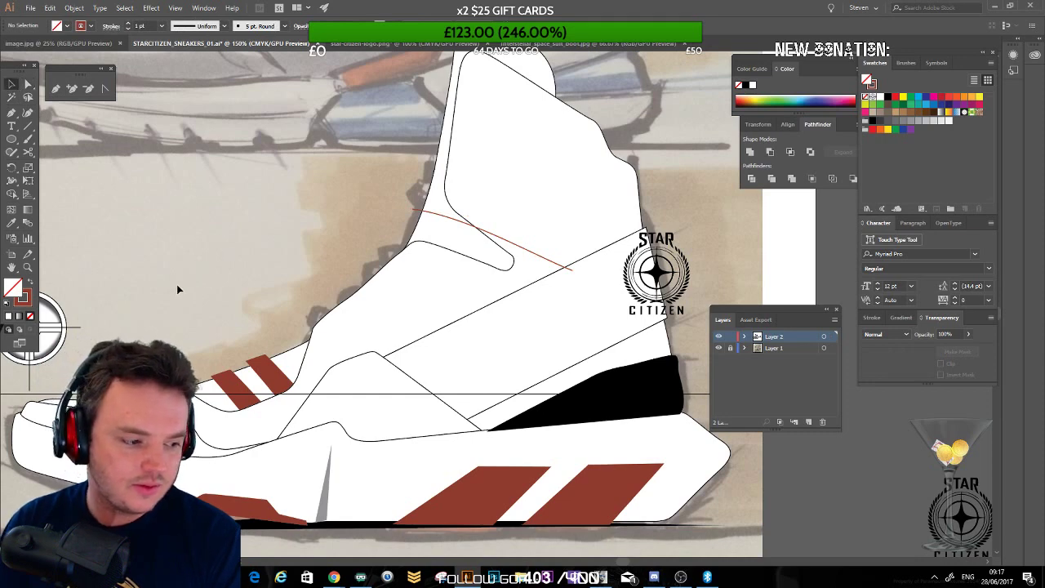
{"action": "scroll", "coordinate": [373, 303], "scroll_direction": "down", "scroll_amount": 5}
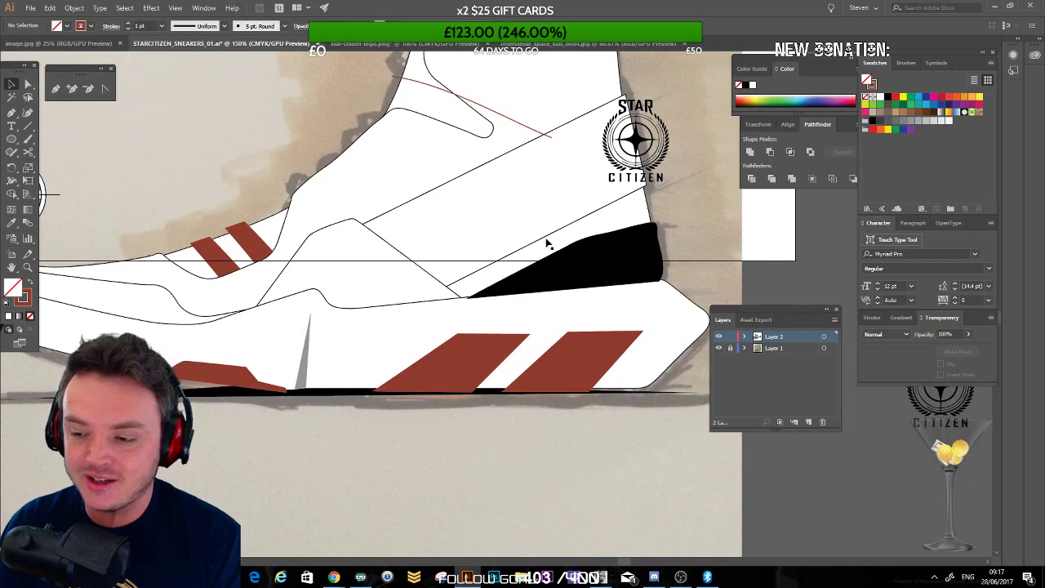
{"action": "scroll", "coordinate": [498, 305], "scroll_direction": "down", "scroll_amount": 3}
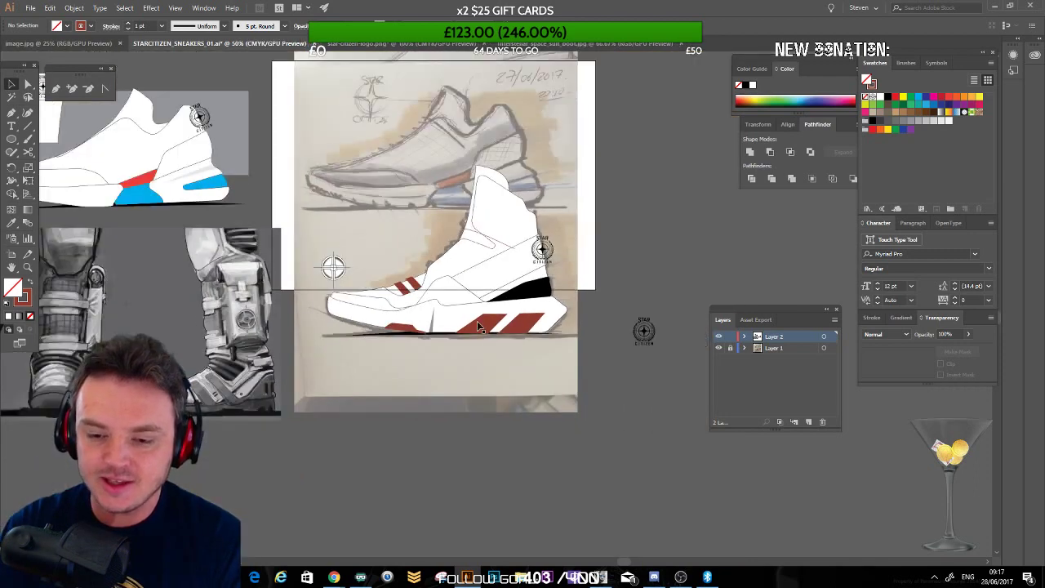
{"action": "scroll", "coordinate": [498, 303], "scroll_direction": "up", "scroll_amount": 3}
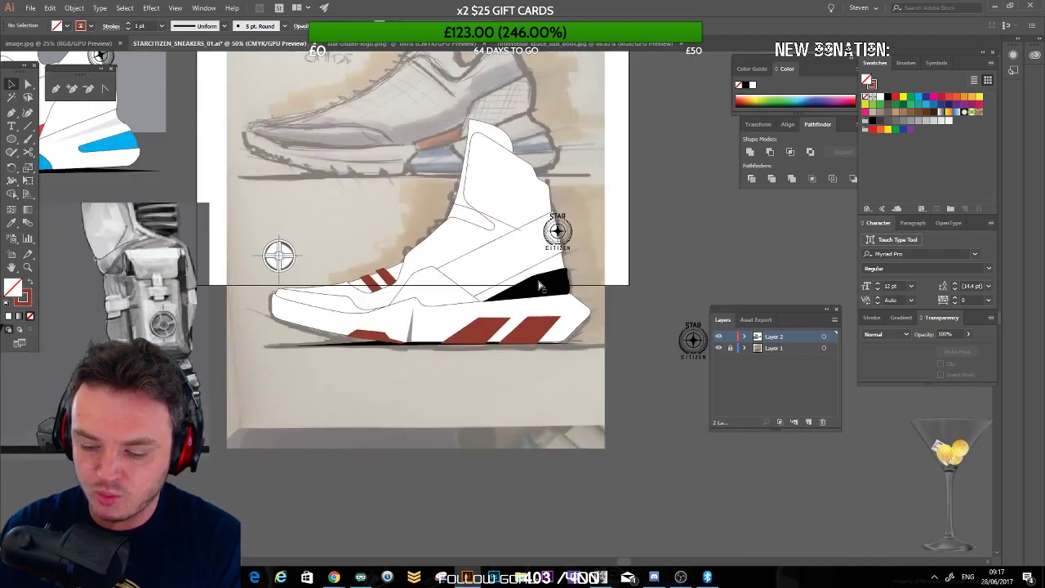
{"action": "left_click_drag", "start_coordinate": [501, 243], "coordinate": [537, 240]}
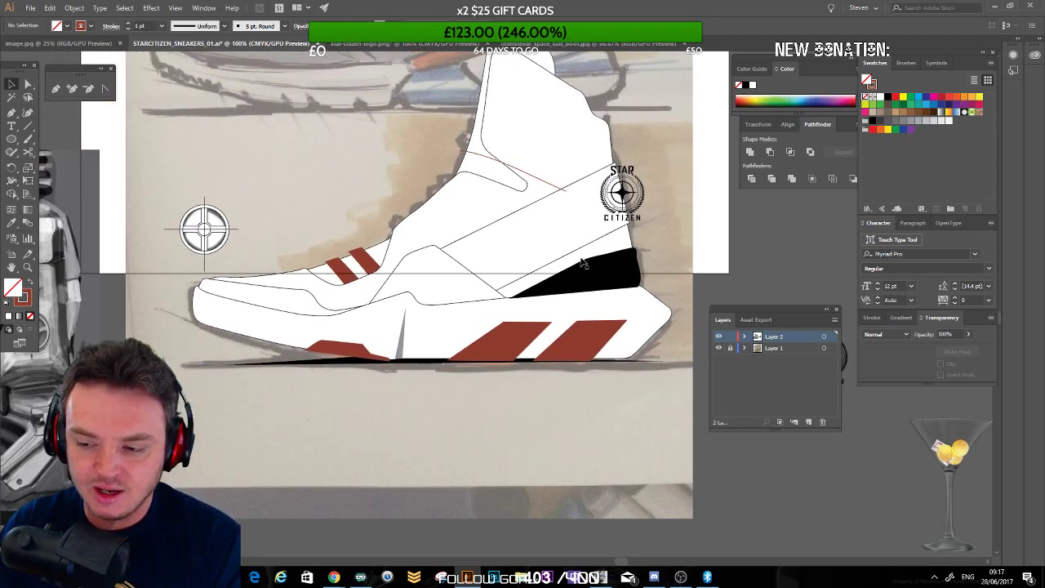
{"action": "left_click_drag", "start_coordinate": [590, 248], "coordinate": [552, 204]}
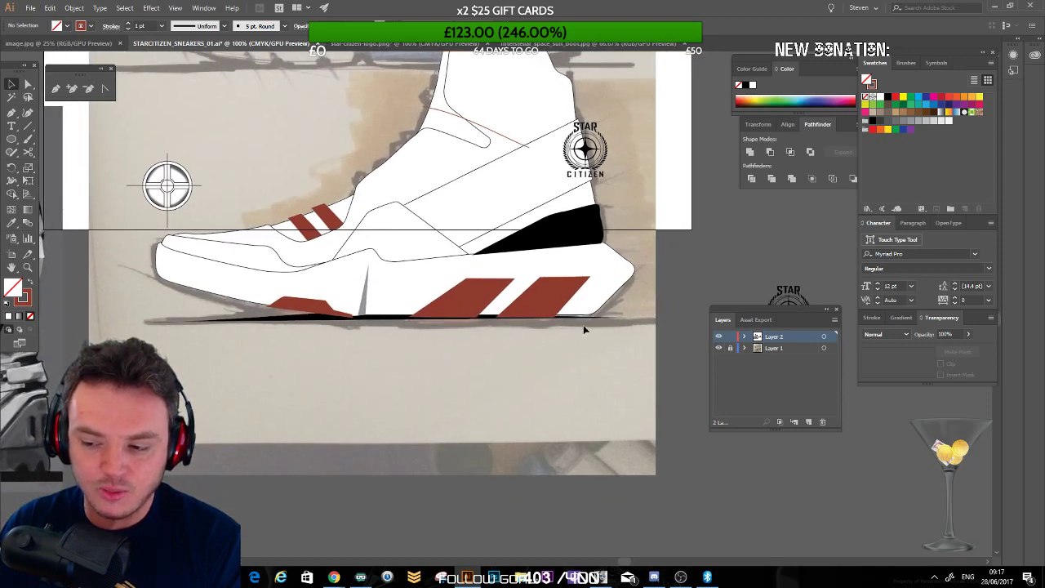
{"action": "key", "text": "p"}
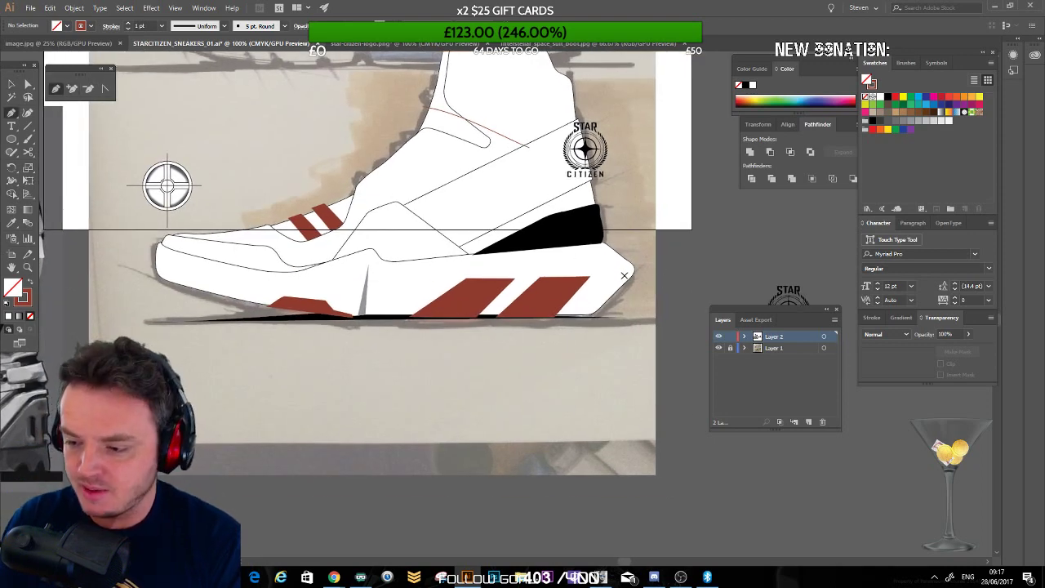
{"action": "left_click", "coordinate": [629, 277]}
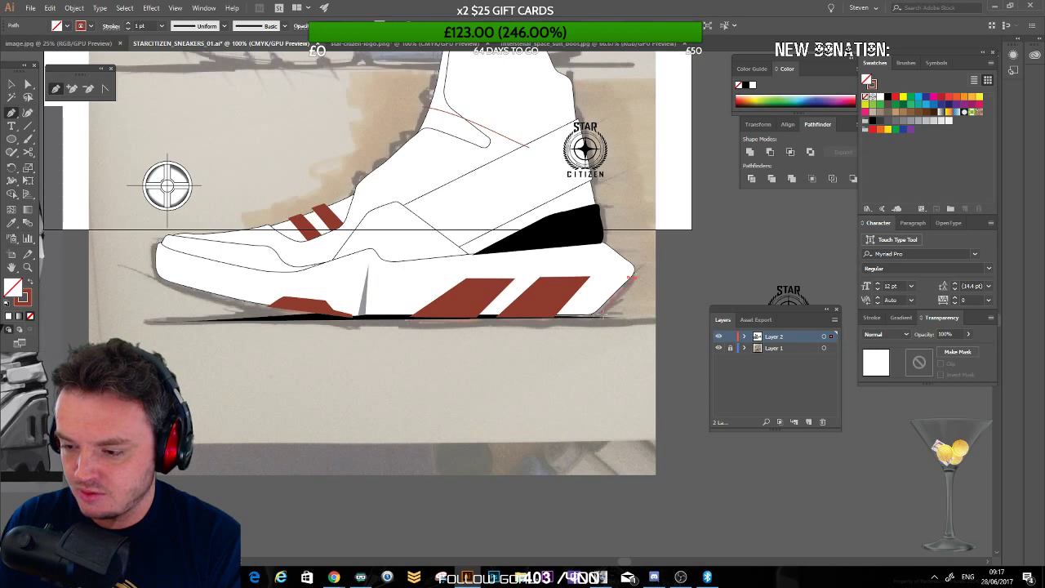
{"action": "left_click", "coordinate": [602, 314]}
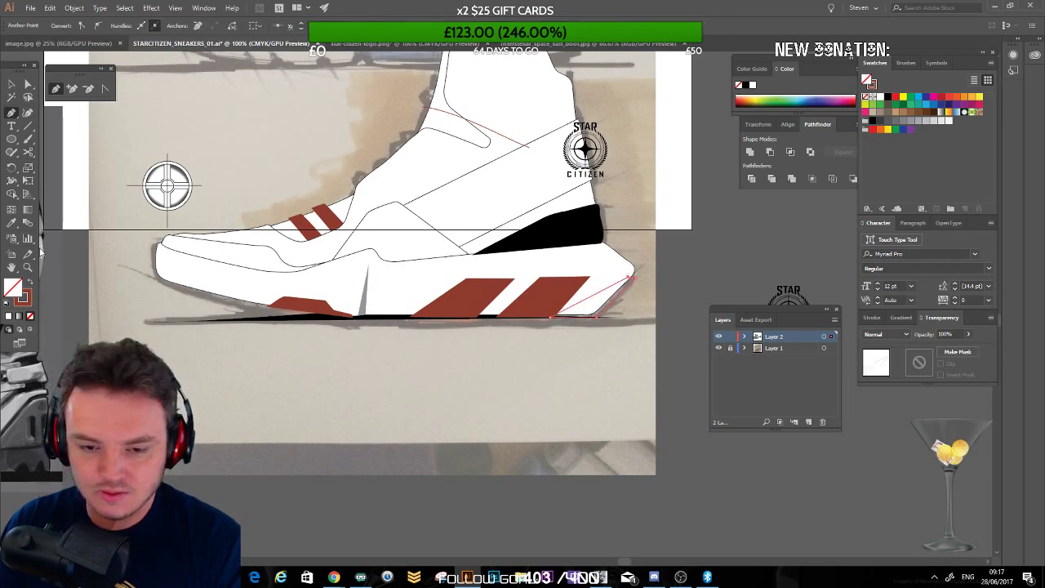
{"action": "key", "text": "i"}
{"action": "left_click", "coordinate": [531, 311]}
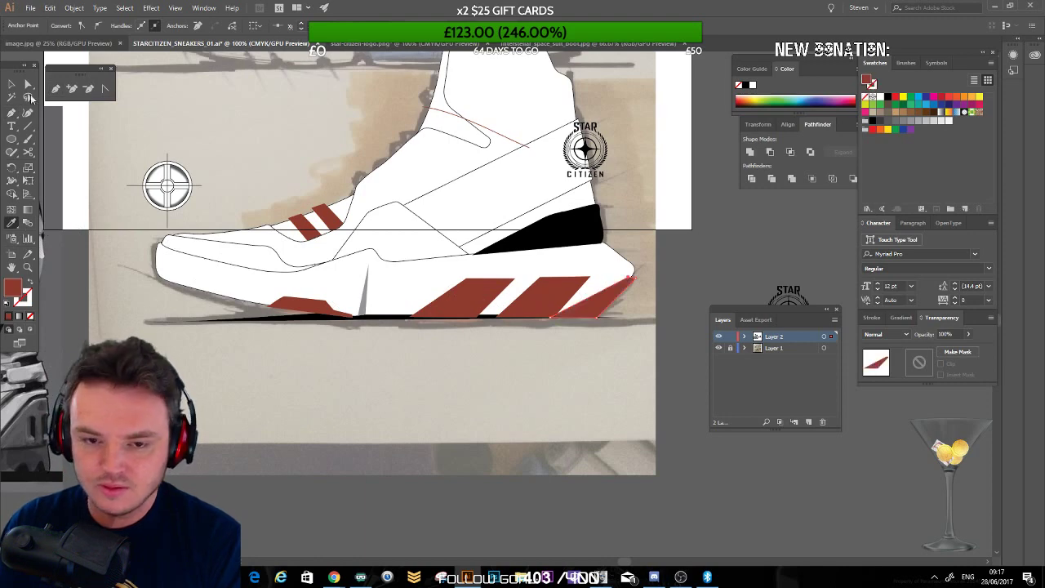
Step: Arrange the red heel shape behind the white sole to leave a thin red edge along the slanted heel
{"action": "key", "text": "v"}
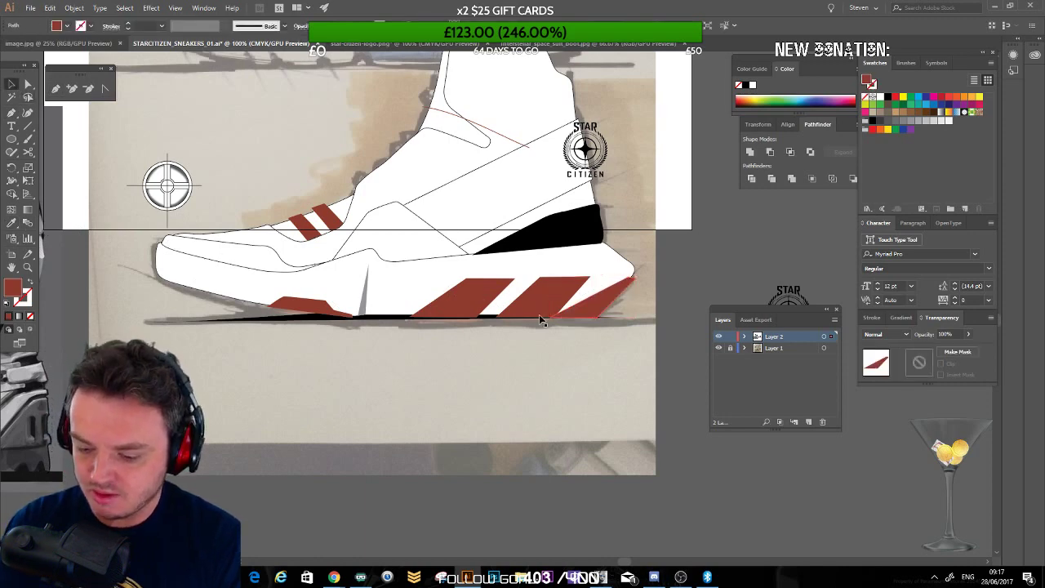
{"action": "key", "text": "Delete"}
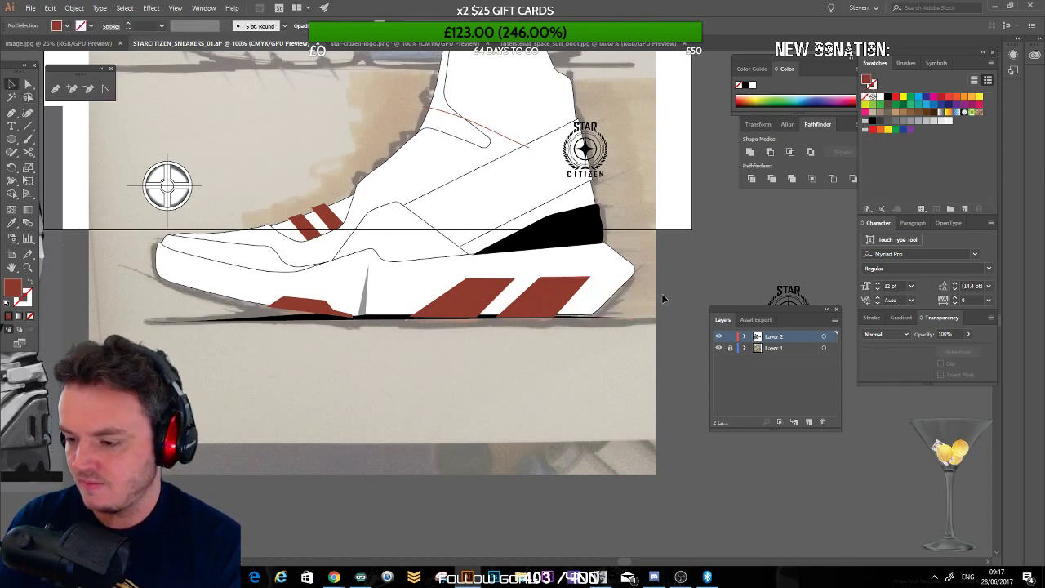
{"action": "left_click", "coordinate": [598, 296]}
{"action": "key", "text": "ctrl+f"}
{"action": "key", "text": "ctrl+bracketleft"}
{"action": "left_click", "coordinate": [535, 358]}
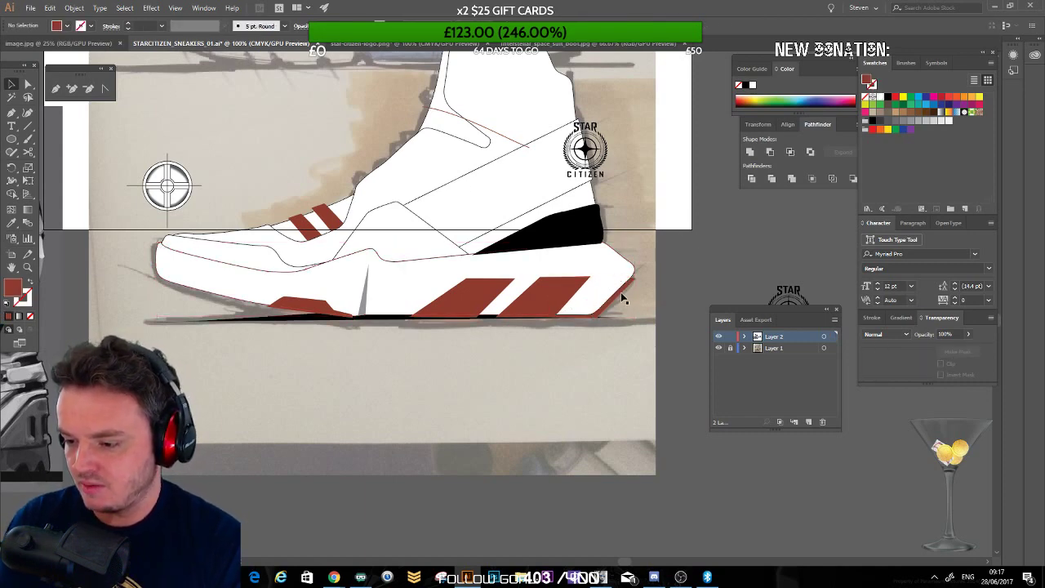
Step: Draw a small notch shape with the Pen tool on the sole's lower toe edge, with a black stroke and no fill
{"action": "left_click_drag", "start_coordinate": [259, 397], "coordinate": [283, 405]}
{"action": "mouse_move", "coordinate": [160, 229]}
{"action": "left_mouse_down"}
{"action": "mouse_move", "coordinate": [392, 193]}
{"action": "mouse_move", "coordinate": [429, 160]}
{"action": "mouse_move", "coordinate": [419, 168]}
{"action": "left_mouse_up"}
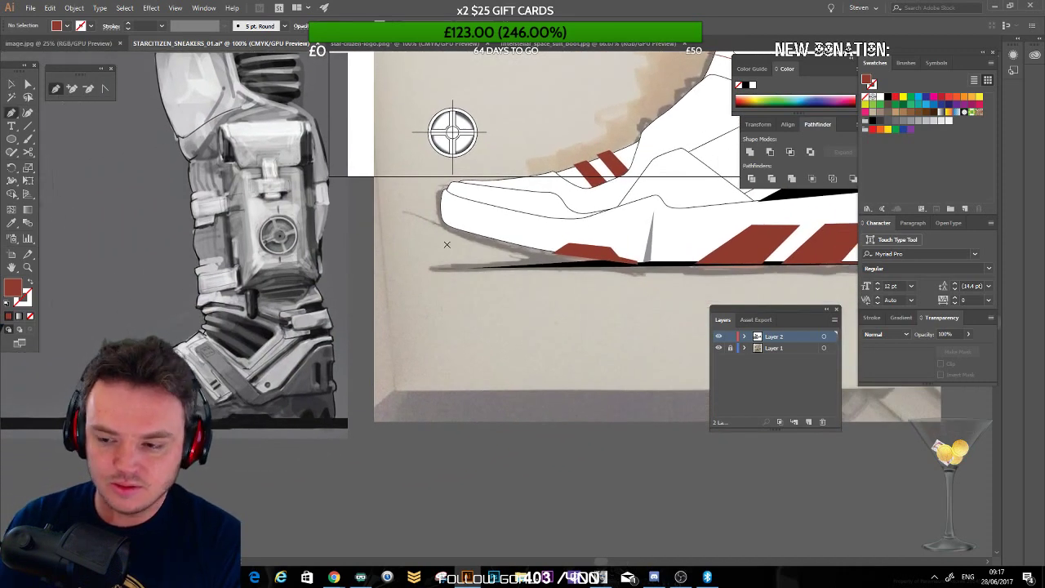
{"action": "left_click", "coordinate": [463, 217]}
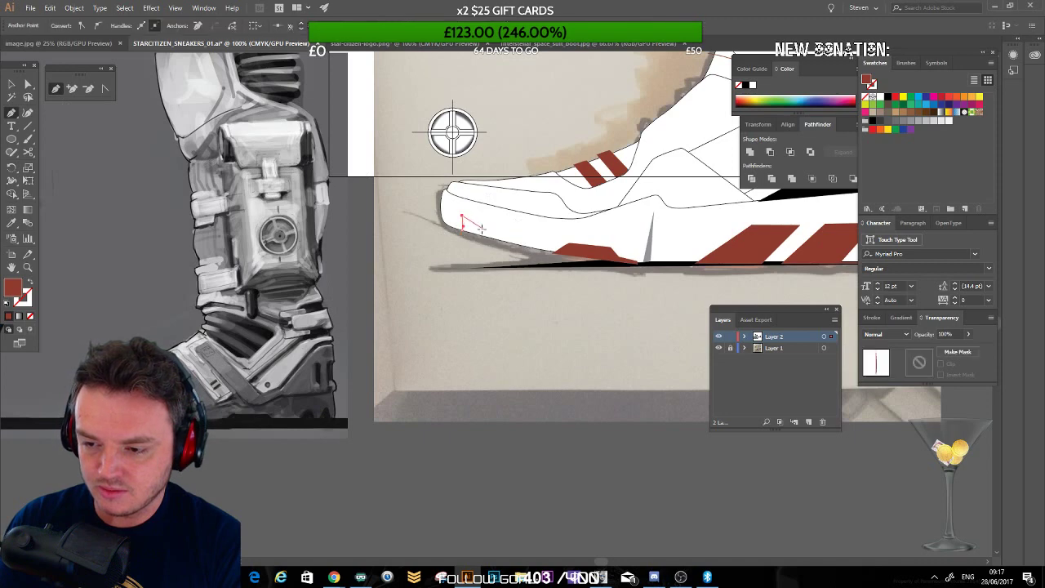
{"action": "left_click", "coordinate": [485, 239]}
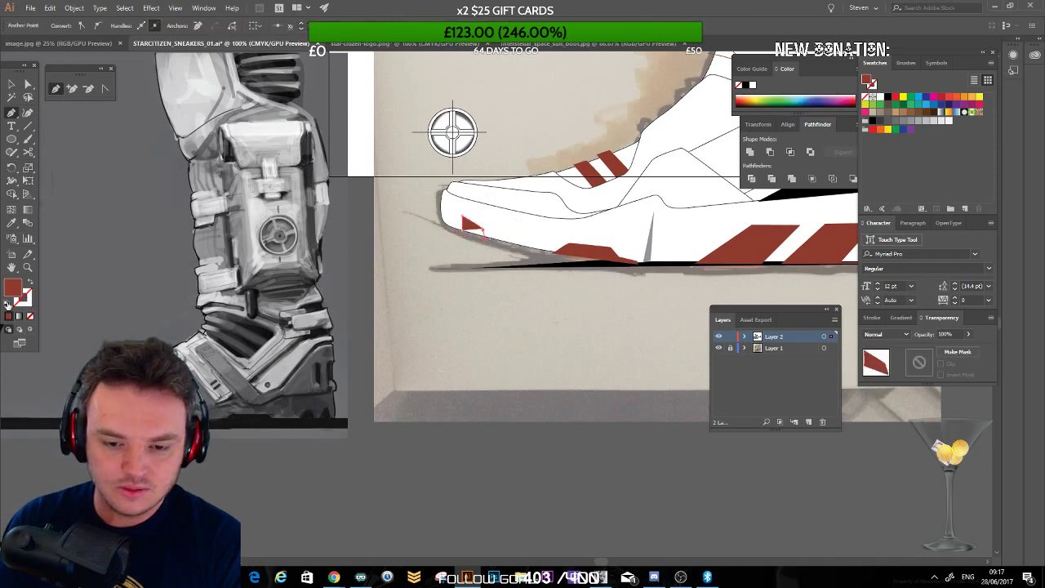
{"action": "left_click", "coordinate": [6, 304]}
{"action": "left_click", "coordinate": [30, 316]}
{"action": "left_click", "coordinate": [11, 84]}
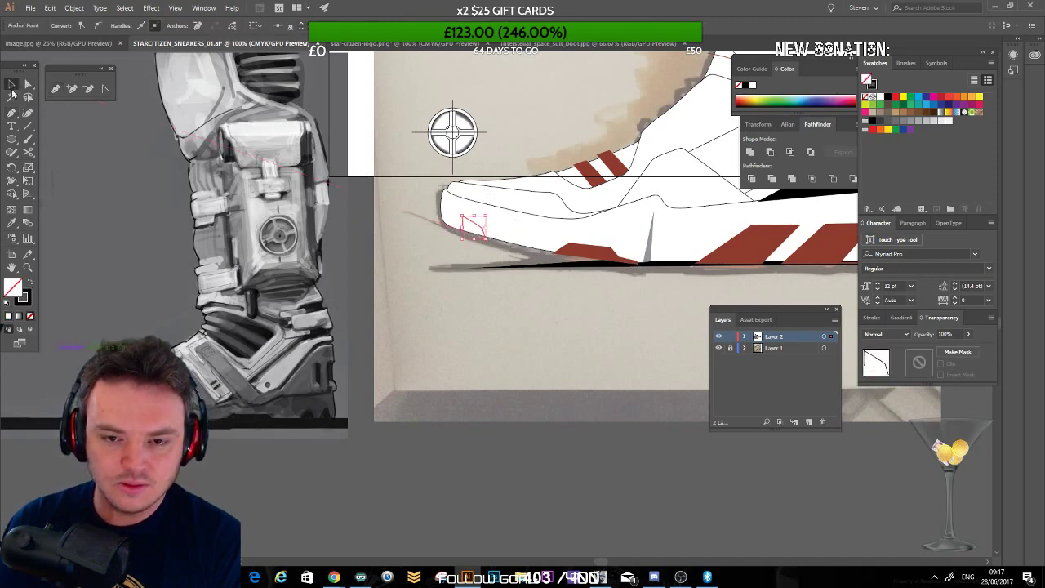
Step: Pick up the ground shape's black fill and draw a small black triangular notch behind the first one on the sole's lower edge
{"action": "left_click", "coordinate": [253, 180]}
{"action": "left_click_drag", "start_coordinate": [513, 264], "coordinate": [477, 253]}
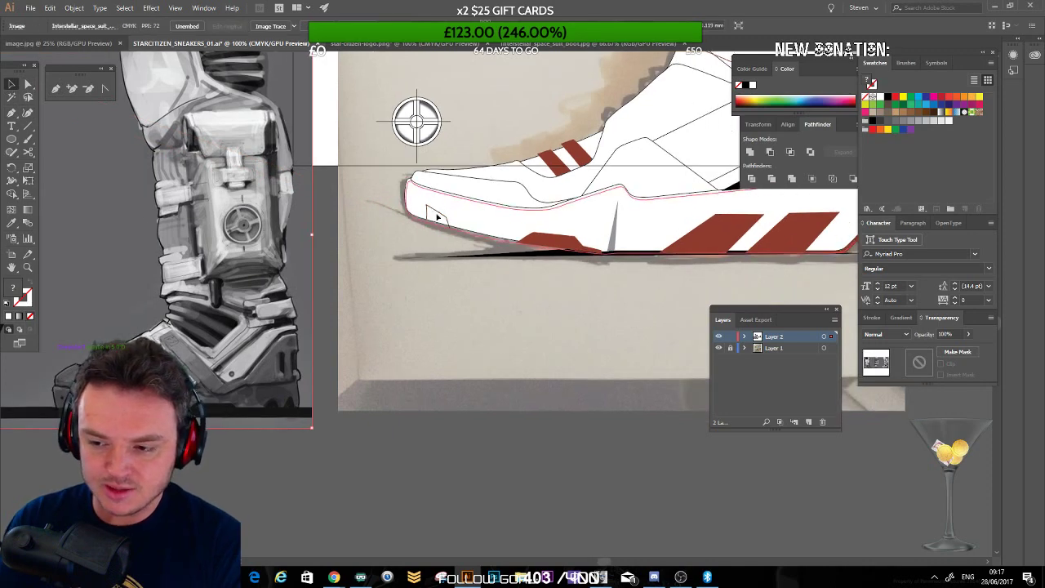
{"action": "left_click", "coordinate": [437, 216]}
{"action": "left_click", "coordinate": [431, 256]}
{"action": "left_click_drag", "start_coordinate": [414, 294], "coordinate": [400, 290]}
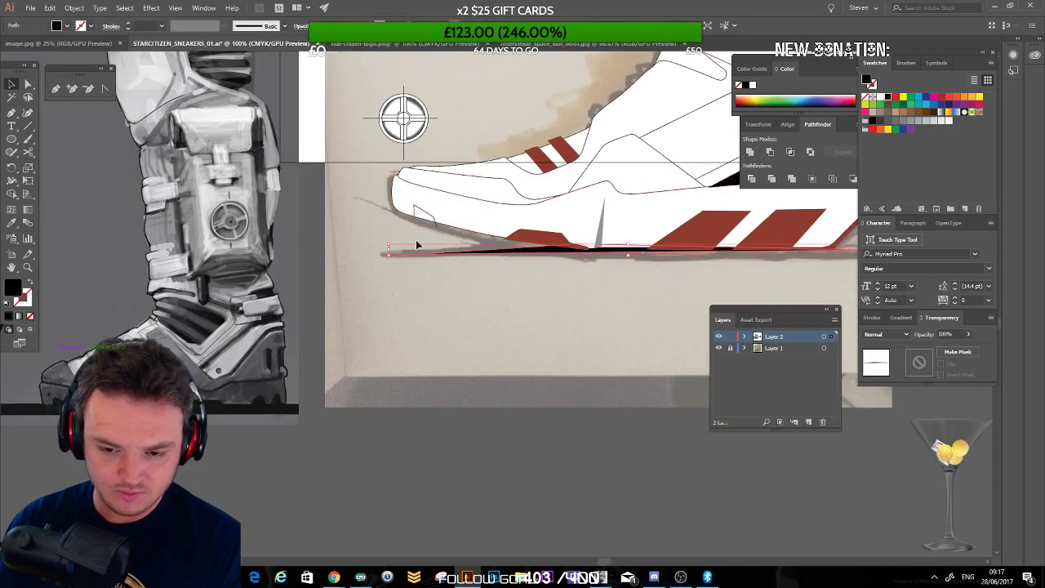
{"action": "left_click", "coordinate": [55, 89]}
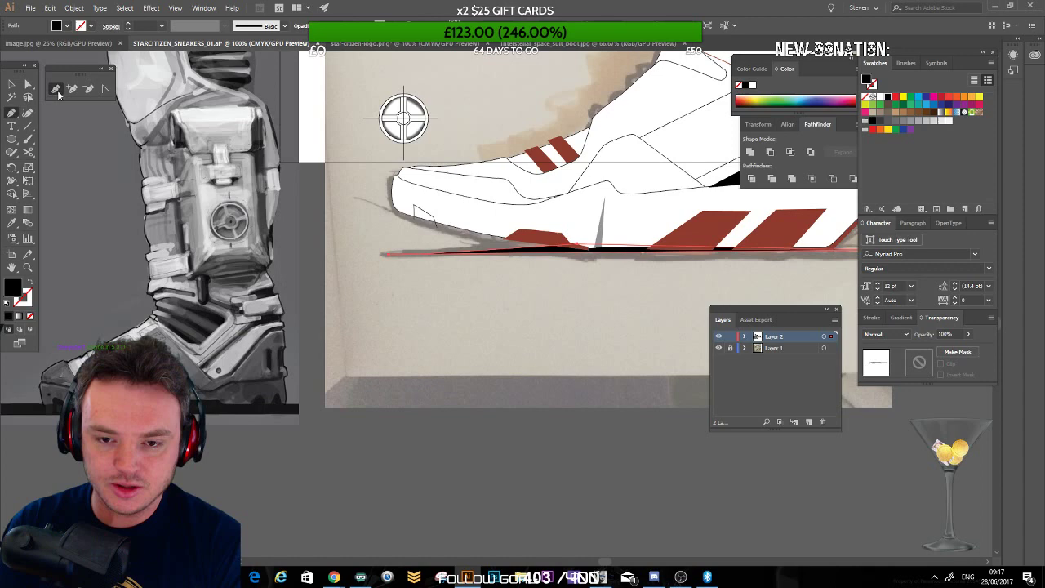
{"action": "left_click", "coordinate": [467, 223], "text": "ctrl"}
{"action": "left_click", "coordinate": [484, 236]}
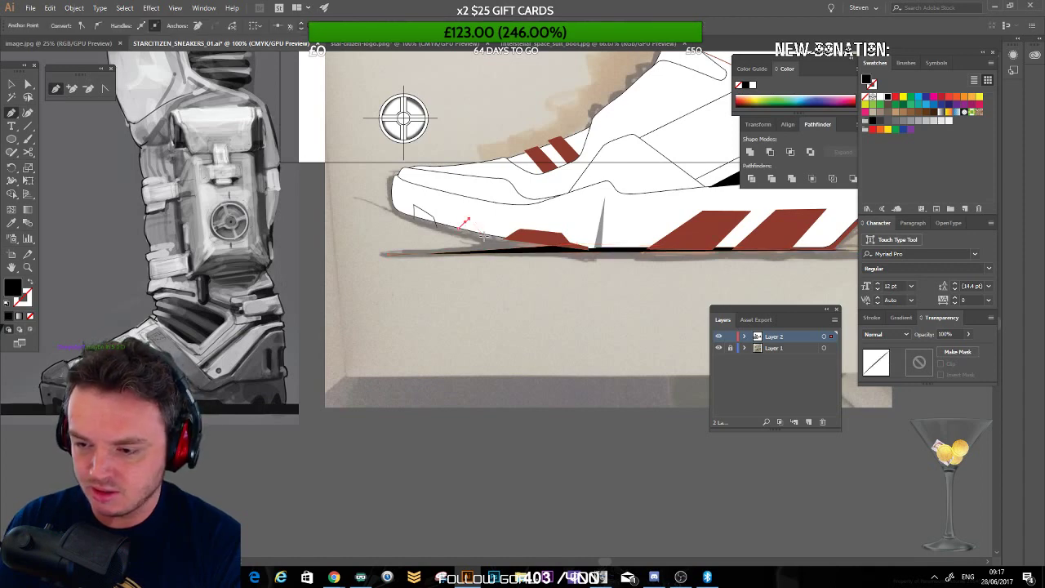
{"action": "left_click", "coordinate": [459, 229]}
{"action": "left_click", "coordinate": [12, 84]}
{"action": "left_click", "coordinate": [51, 133]}
Step: Swap the fill and stroke of the outlined toe notch to make it solid black like the notch behind it
{"action": "left_click_drag", "start_coordinate": [643, 210], "coordinate": [432, 255]}
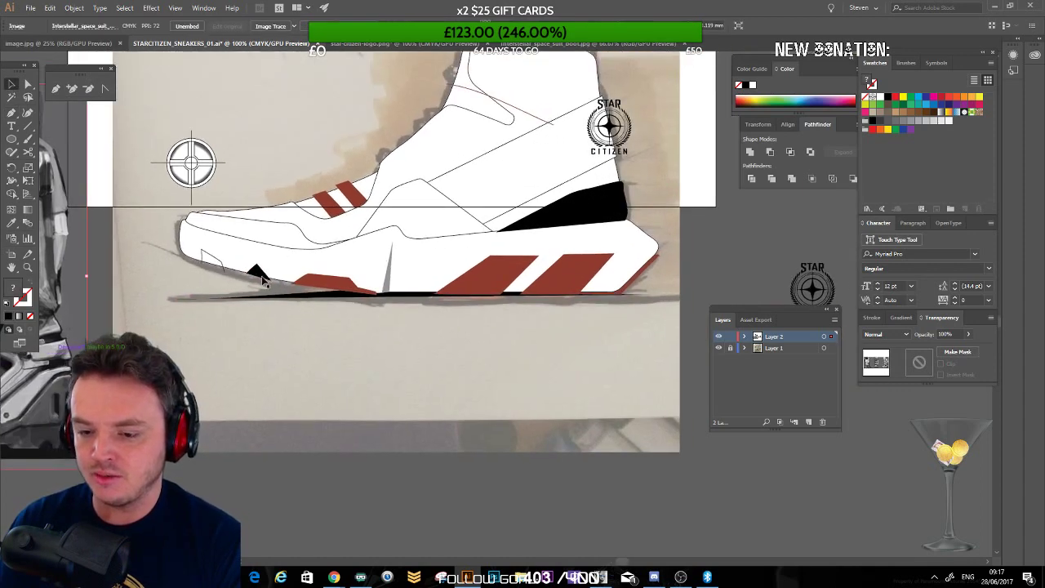
{"action": "left_click", "coordinate": [260, 276]}
{"action": "left_click", "coordinate": [290, 324]}
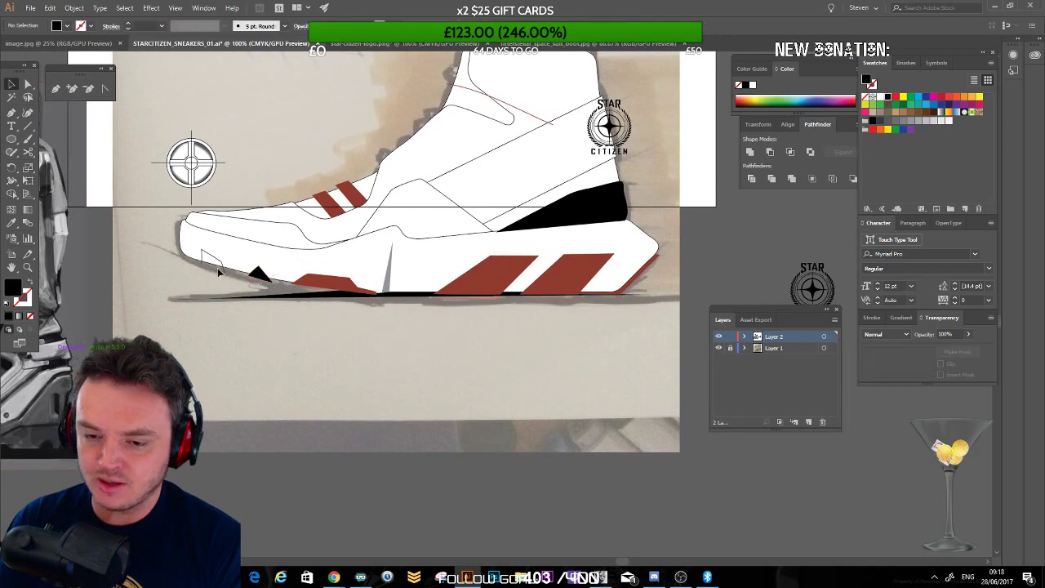
{"action": "left_click", "coordinate": [222, 267]}
{"action": "left_click", "coordinate": [30, 281]}
{"action": "left_click", "coordinate": [299, 296]}
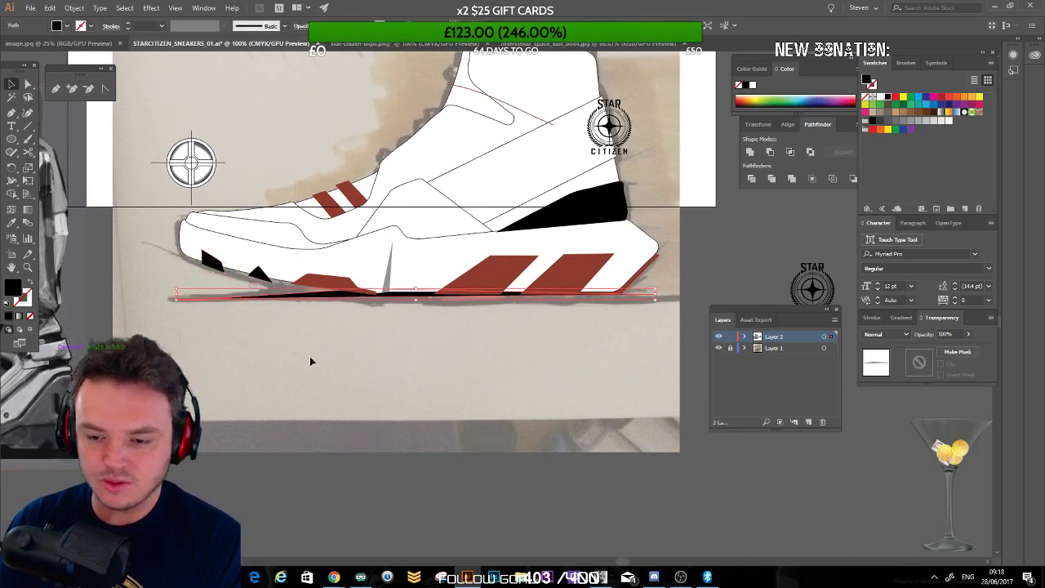
Step: Refine the front curve of the white sole's toe by adjusting its anchor point at the lower front edge
{"action": "mouse_move", "coordinate": [336, 345]}
{"action": "left_mouse_down"}
{"action": "mouse_move", "coordinate": [348, 368]}
{"action": "mouse_move", "coordinate": [329, 361]}
{"action": "left_mouse_up"}
{"action": "left_click_drag", "start_coordinate": [238, 218], "coordinate": [282, 205]}
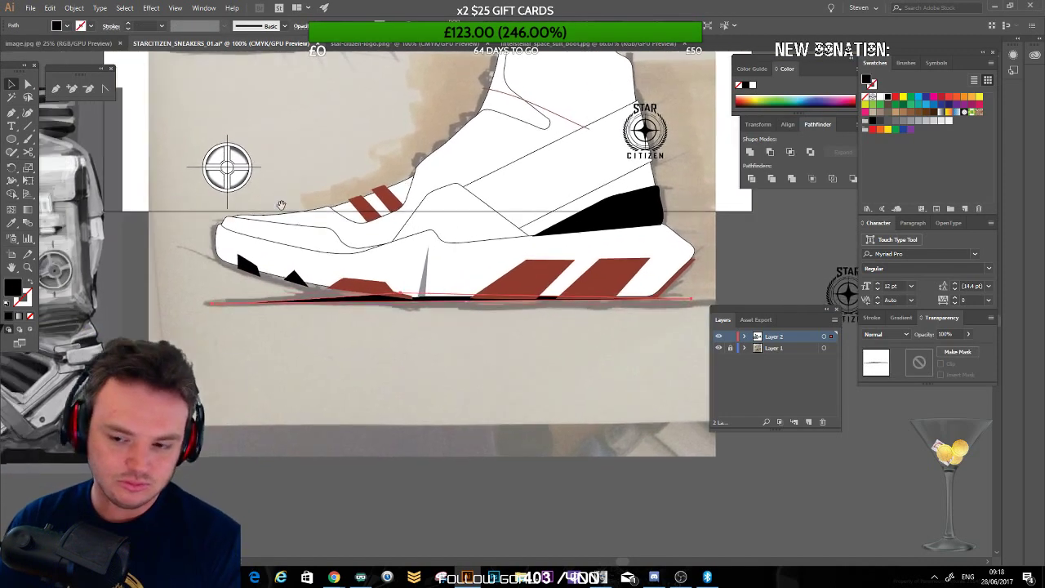
{"action": "left_click", "coordinate": [250, 265]}
{"action": "left_click", "coordinate": [278, 318]}
{"action": "left_click_drag", "start_coordinate": [224, 348], "coordinate": [408, 300]}
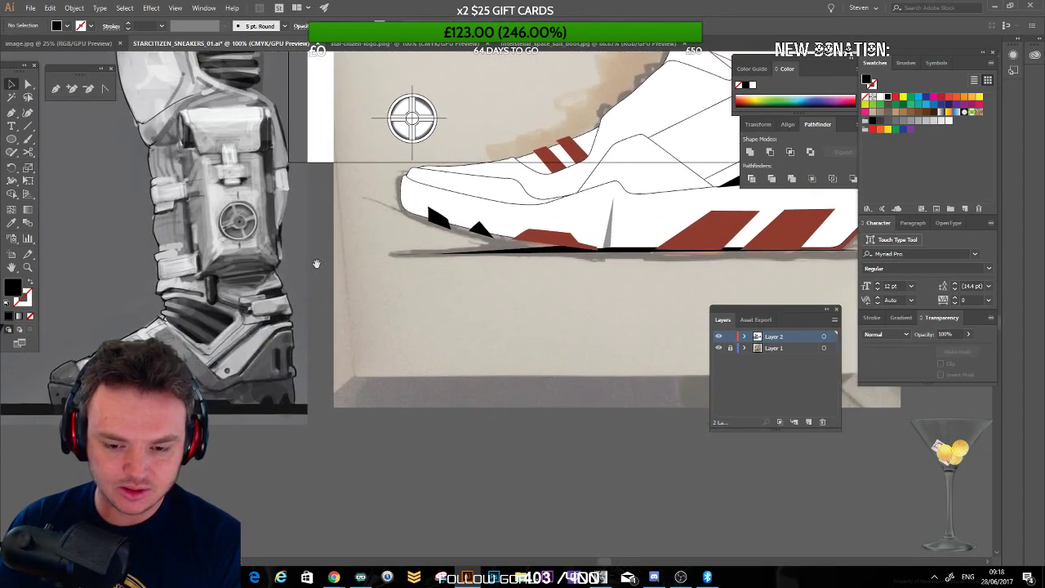
{"action": "left_click", "coordinate": [409, 215]}
{"action": "left_click", "coordinate": [403, 206]}
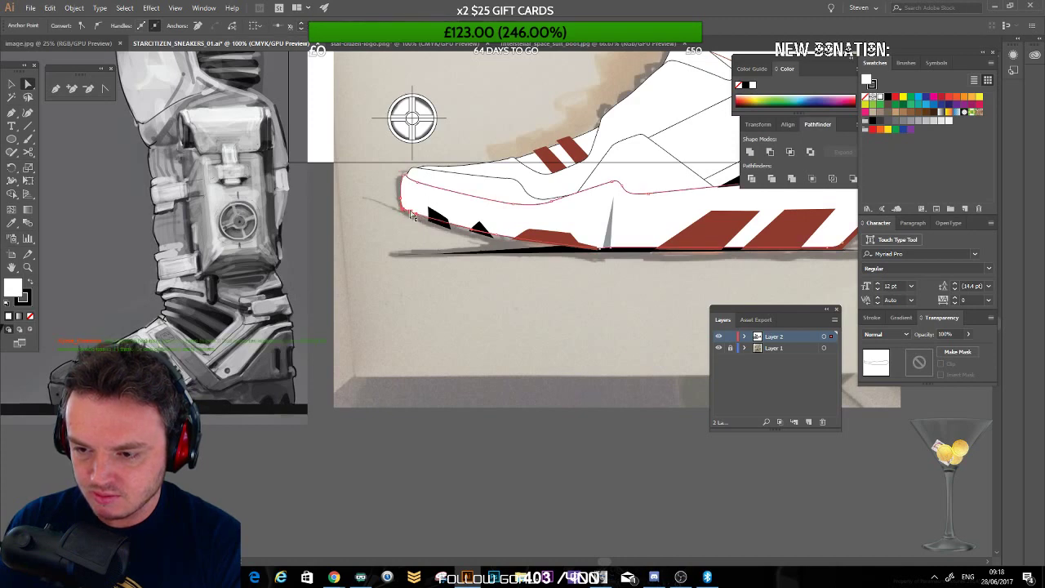
{"action": "left_click_drag", "start_coordinate": [403, 206], "coordinate": [407, 192]}
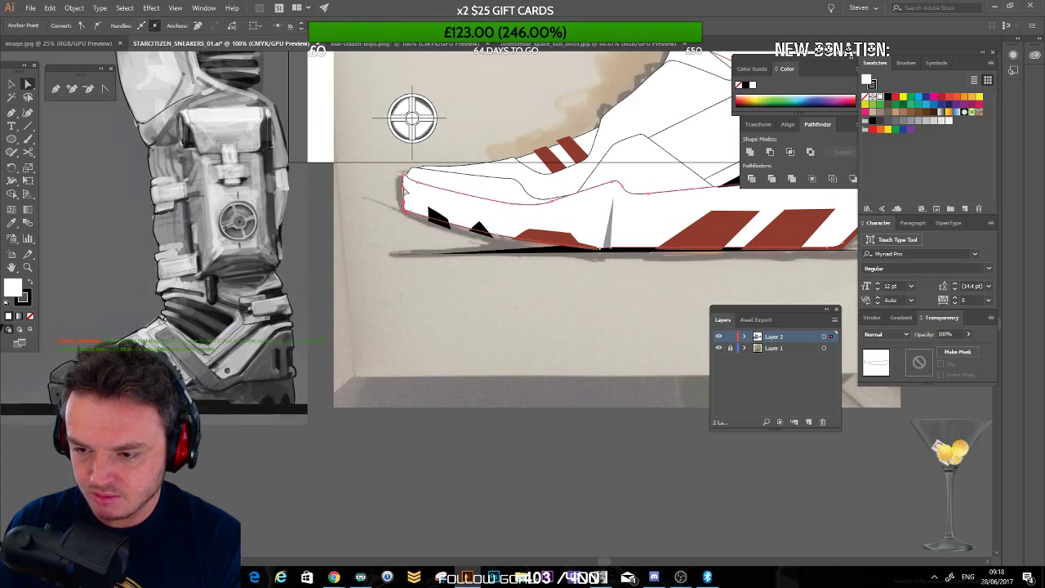
{"action": "left_click", "coordinate": [389, 258]}
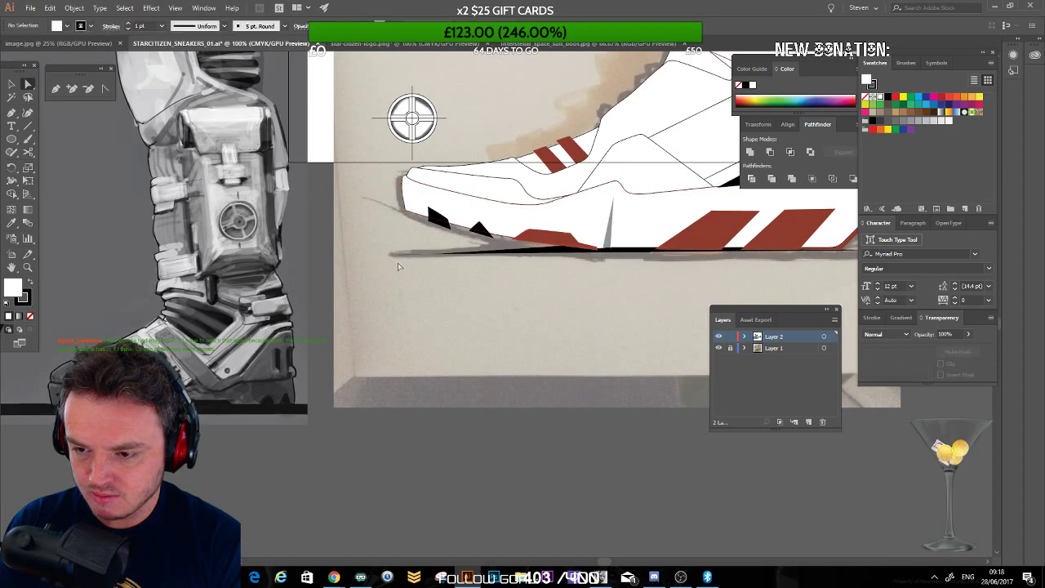
Step: Try removing the black heel panel between the ankle and the white sole, and undo the removal
{"action": "scroll", "coordinate": [398, 266], "scroll_direction": "right", "scroll_amount": 3}
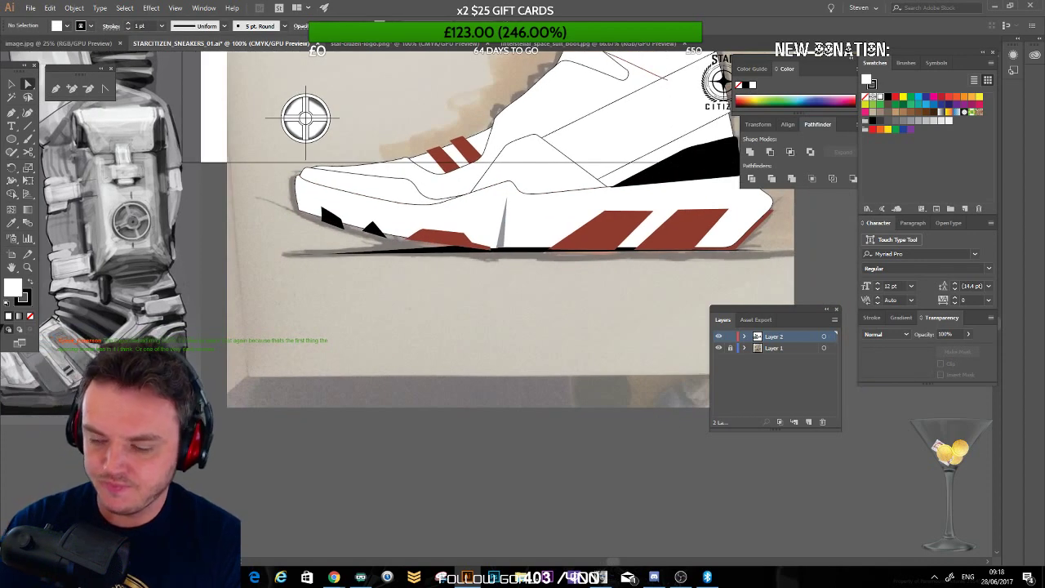
{"action": "left_click_drag", "start_coordinate": [477, 228], "coordinate": [400, 235]}
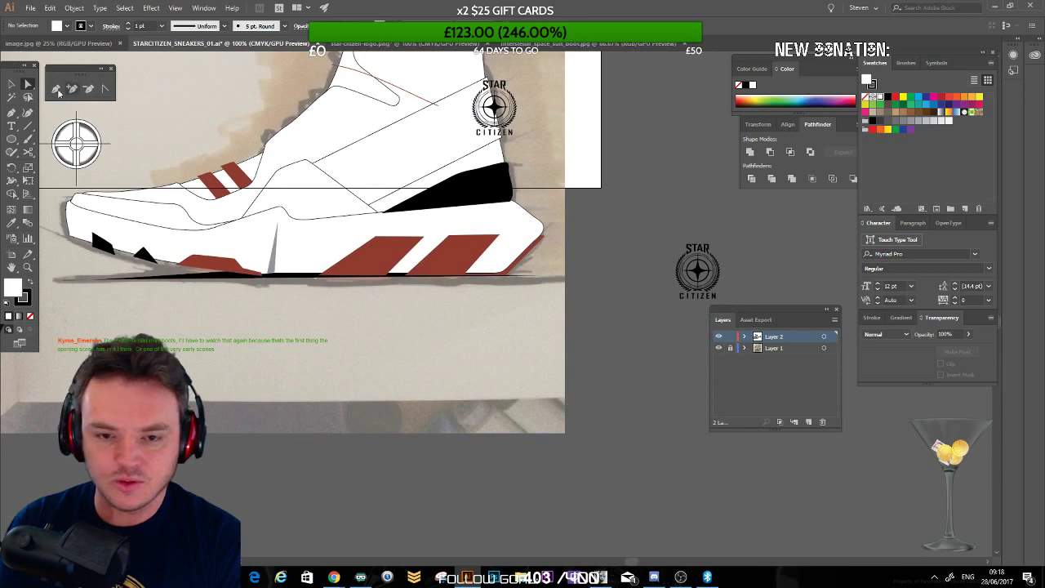
{"action": "left_click", "coordinate": [537, 223]}
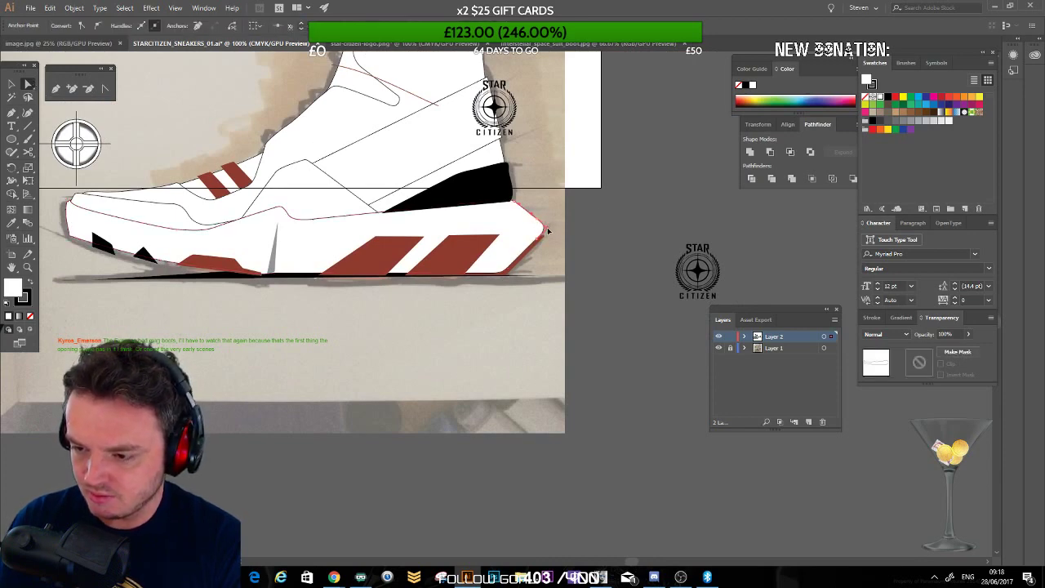
{"action": "left_click", "coordinate": [585, 232]}
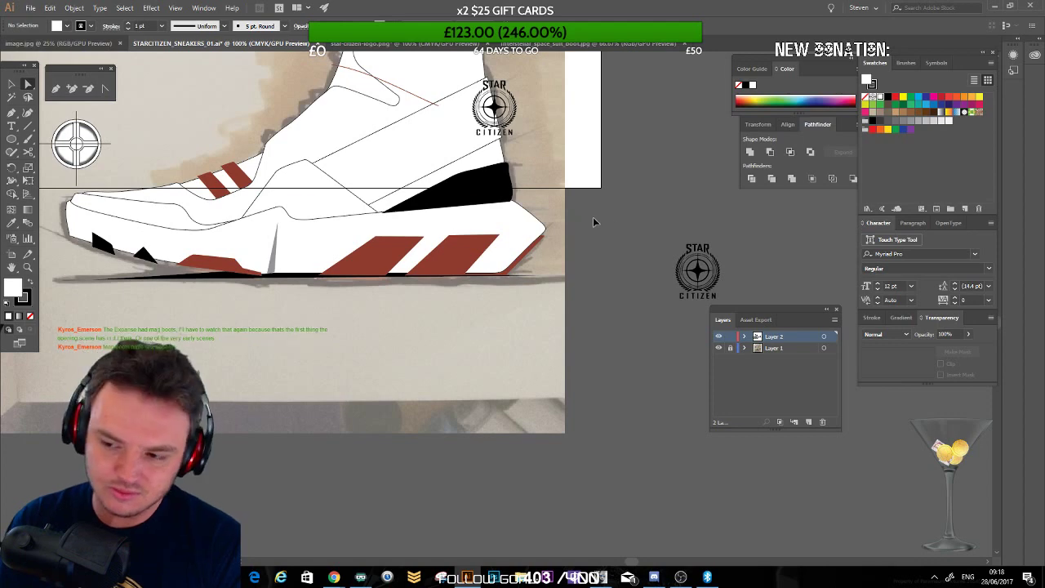
{"action": "left_click", "coordinate": [504, 202]}
{"action": "left_click", "coordinate": [500, 194]}
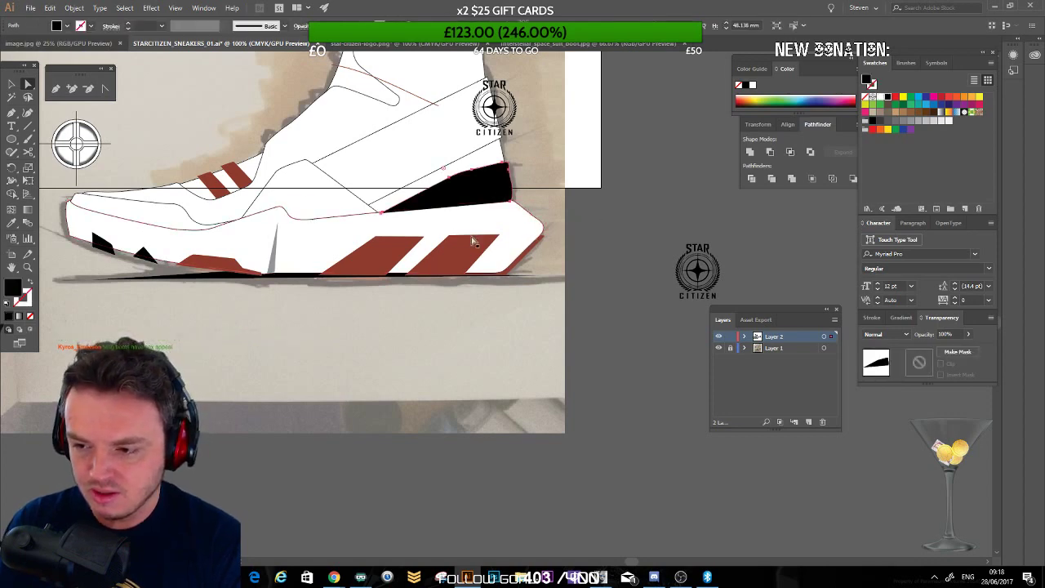
{"action": "left_click", "coordinate": [339, 218]}
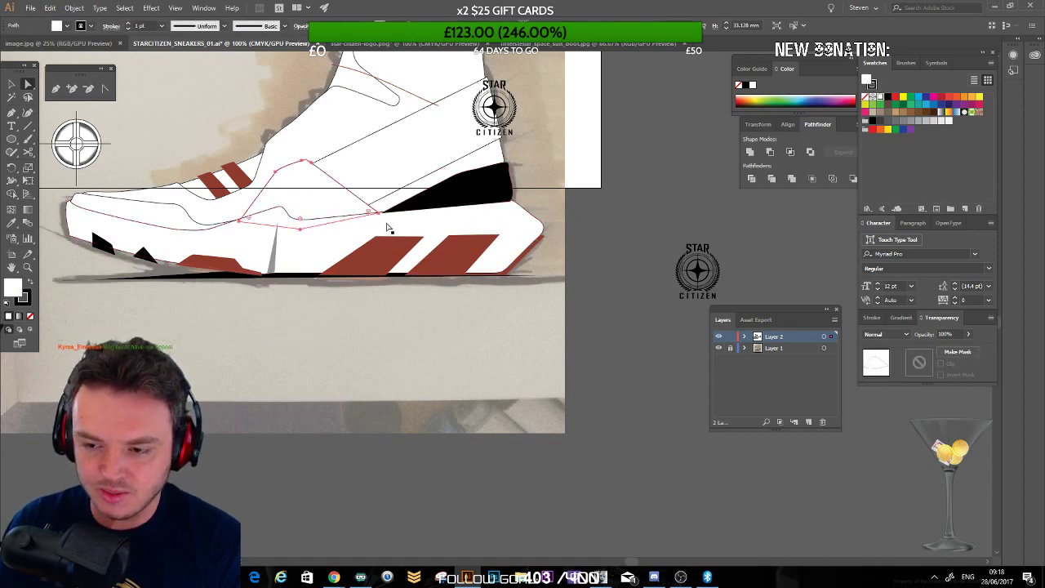
{"action": "left_click", "coordinate": [451, 201]}
{"action": "key", "text": "ctrl+x"}
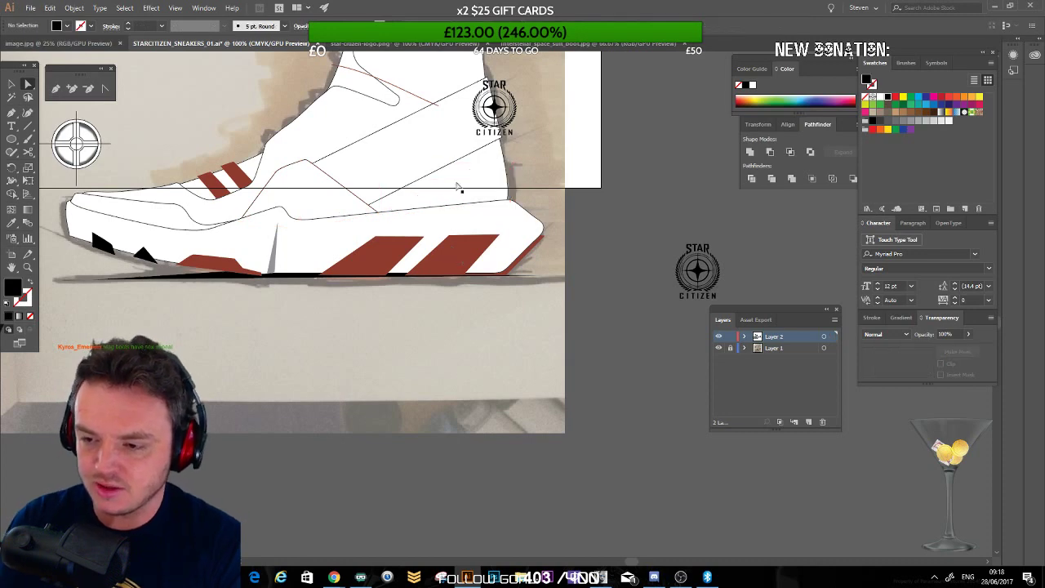
{"action": "left_click", "coordinate": [467, 197]}
{"action": "key", "text": "ctrl+z"}
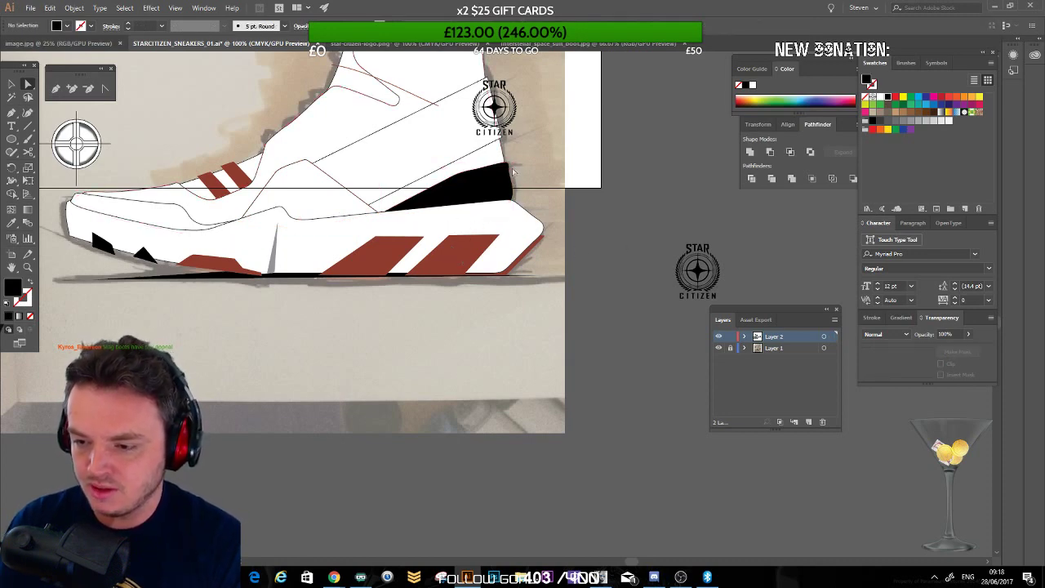
{"action": "left_click", "coordinate": [513, 170]}
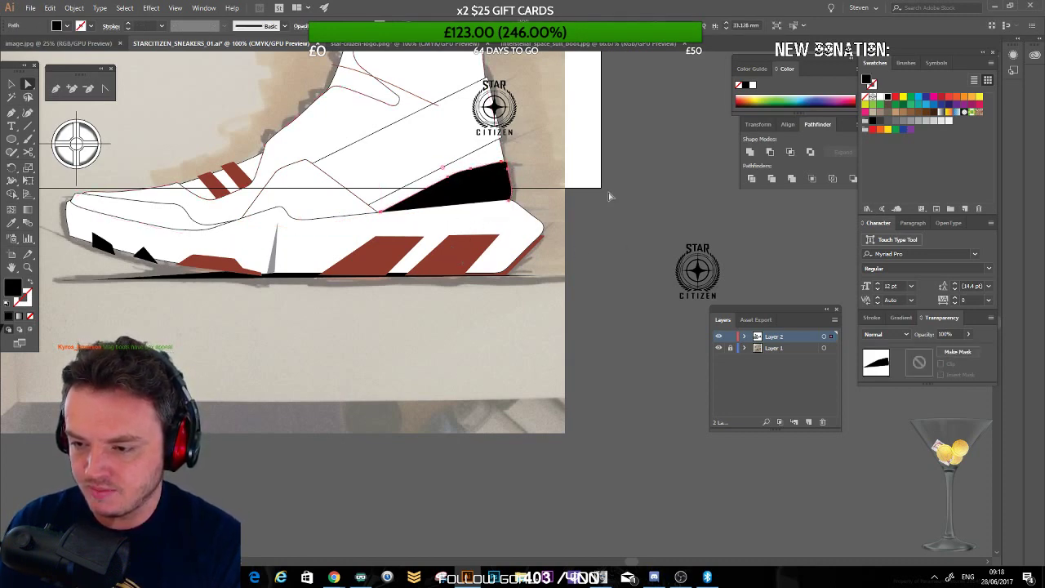
{"action": "left_click", "coordinate": [542, 268]}
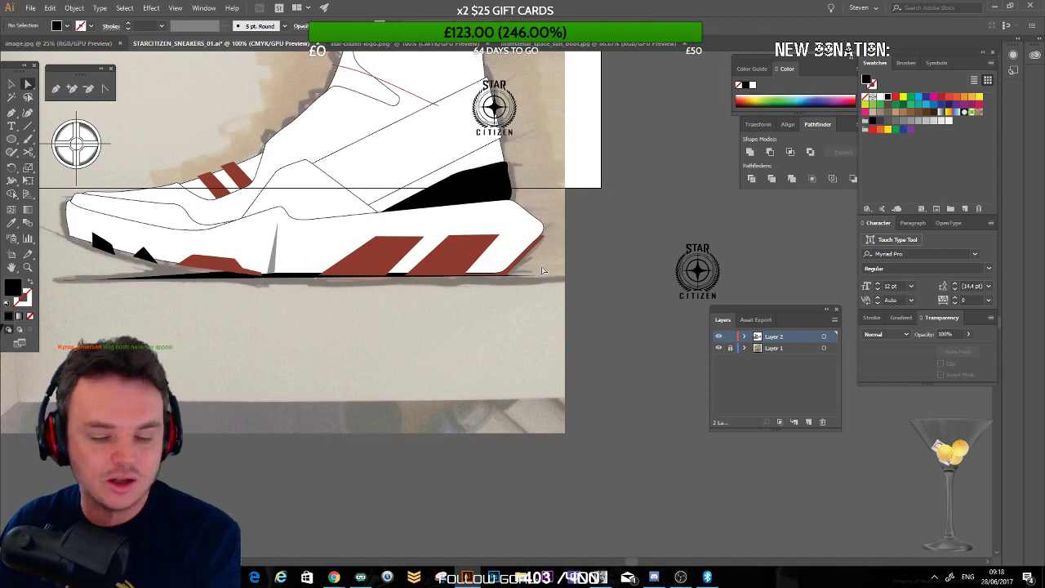
Step: Compare the high-top's toe, sole and overall shape with the space boot reference and the blue low-top design
{"action": "key", "text": "ctrl+minus"}
{"action": "left_click_drag", "start_coordinate": [253, 203], "coordinate": [378, 222]}
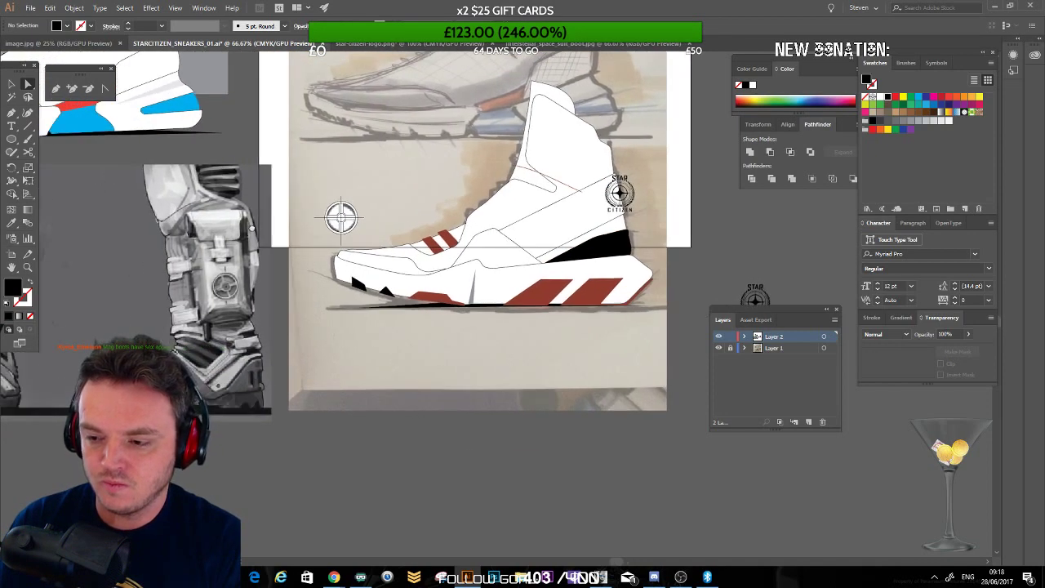
{"action": "left_click_drag", "start_coordinate": [159, 211], "coordinate": [334, 234]}
{"action": "left_click_drag", "start_coordinate": [588, 221], "coordinate": [322, 266]}
{"action": "key", "text": "ctrl+minus"}
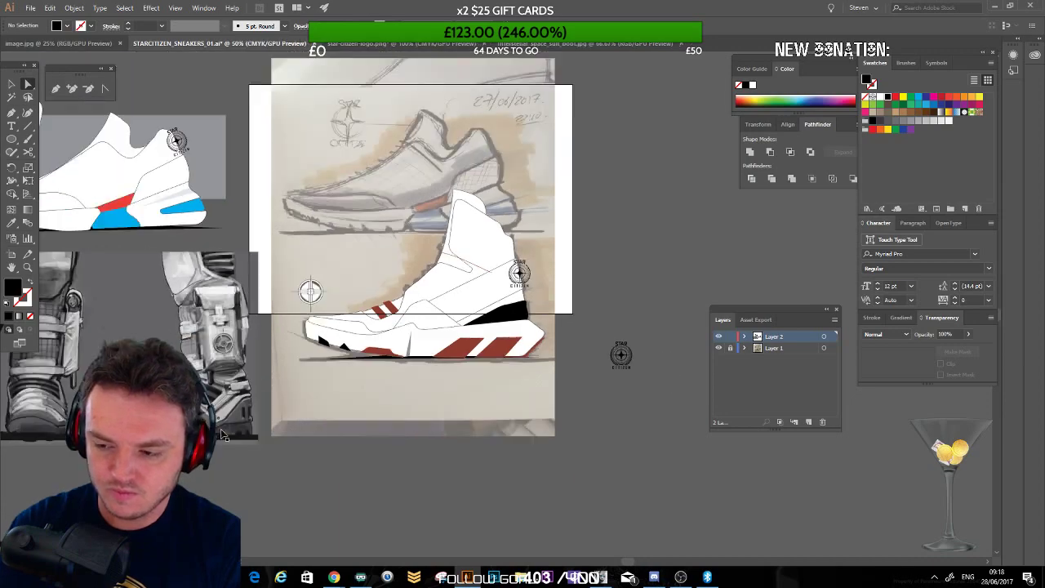
{"action": "key", "text": "ctrl+plus"}
{"action": "key", "text": "ctrl+plus"}
{"action": "left_click_drag", "start_coordinate": [282, 197], "coordinate": [526, 127]}
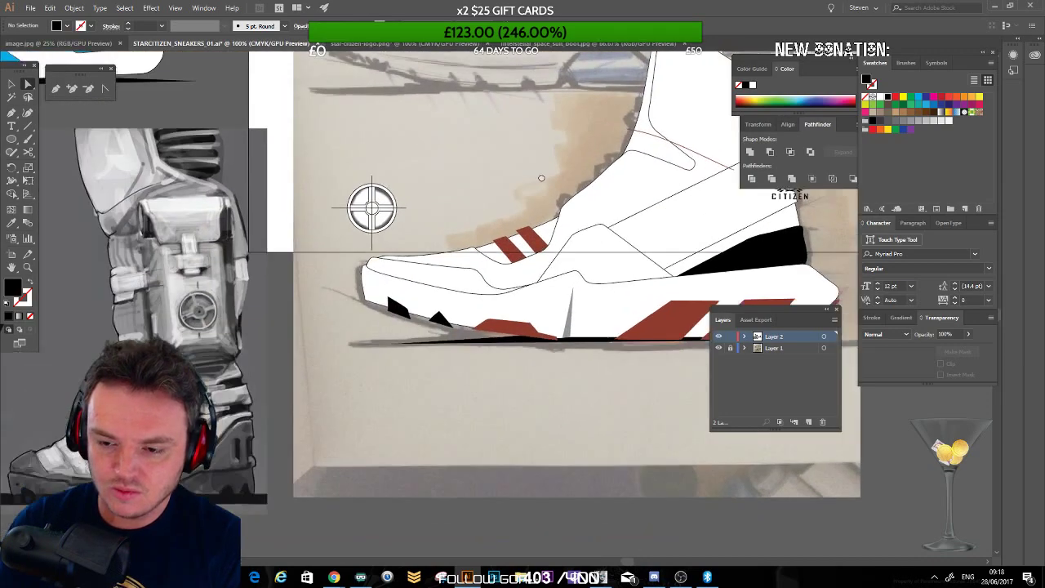
{"action": "left_click_drag", "start_coordinate": [171, 320], "coordinate": [416, 238]}
{"action": "left_click_drag", "start_coordinate": [405, 330], "coordinate": [365, 330]}
{"action": "left_click_drag", "start_coordinate": [451, 226], "coordinate": [196, 286]}
{"action": "left_click_drag", "start_coordinate": [543, 204], "coordinate": [653, 215]}
Step: Try to curve the upper end of the front red strap by adding an anchor point on its top edge and moving it
{"action": "key", "text": "ctrl+plus"}
{"action": "key", "text": "ctrl+plus"}
{"action": "key", "text": "ctrl+plus"}
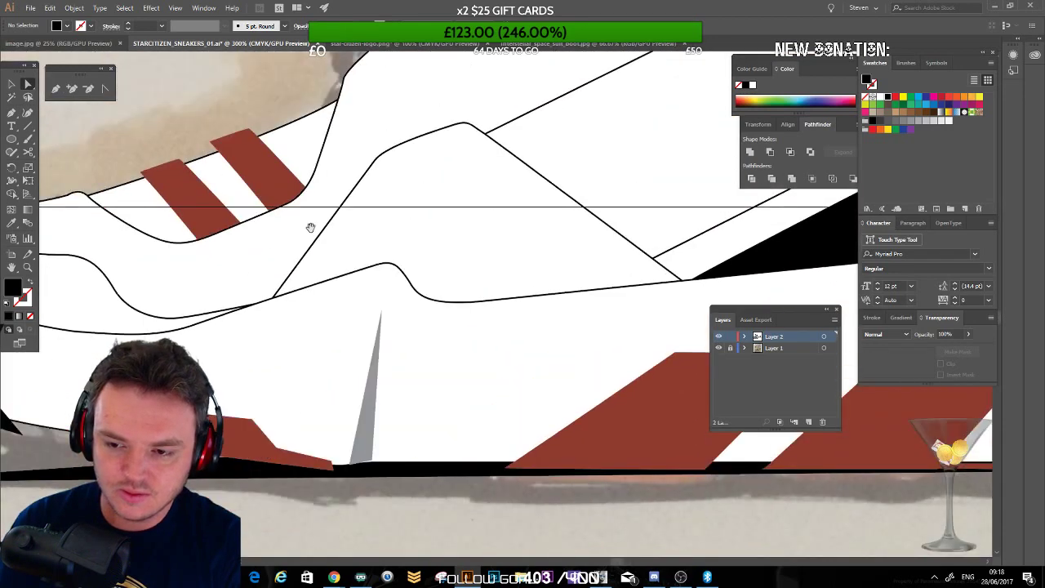
{"action": "left_click_drag", "start_coordinate": [311, 226], "coordinate": [442, 229]}
{"action": "left_click", "coordinate": [295, 174]}
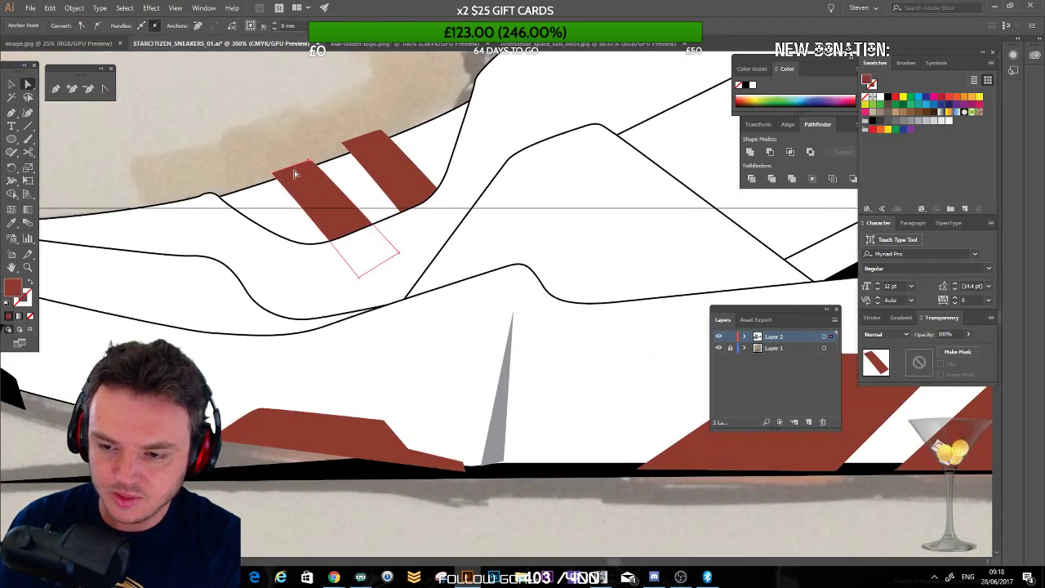
{"action": "left_click", "coordinate": [72, 88]}
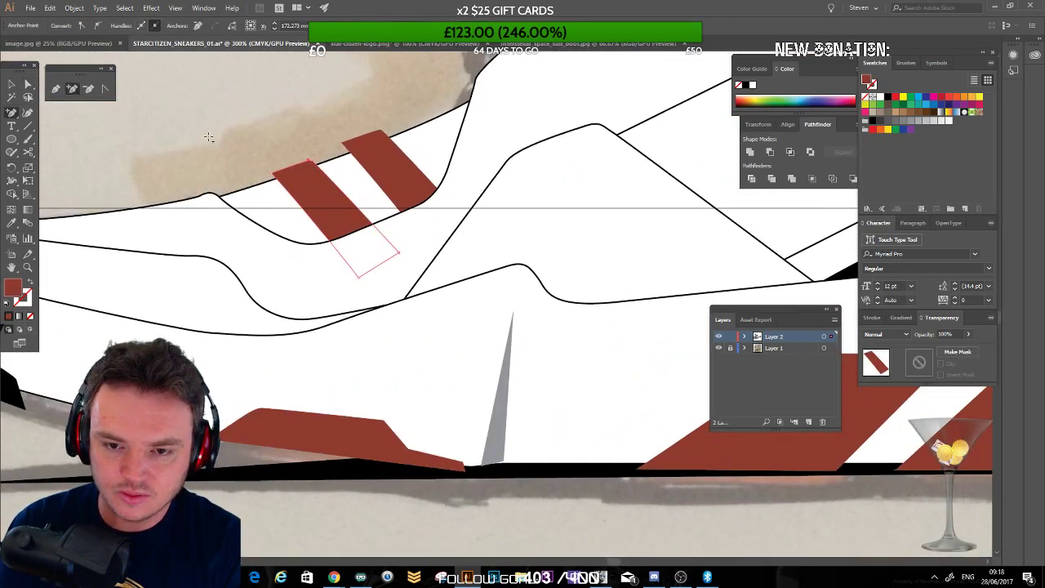
{"action": "left_click", "coordinate": [292, 168]}
{"action": "key", "text": "a"}
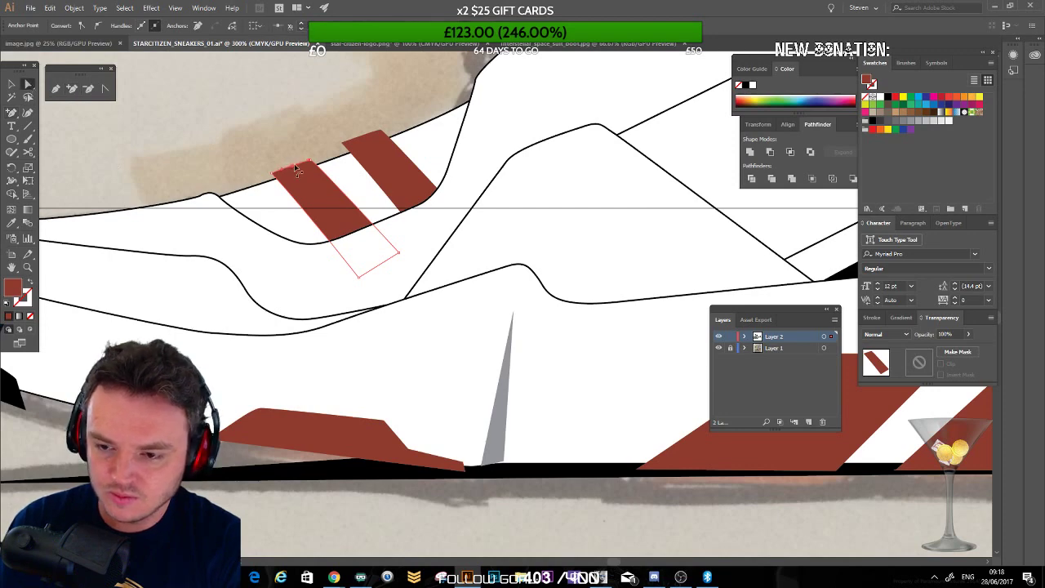
{"action": "left_click", "coordinate": [292, 167]}
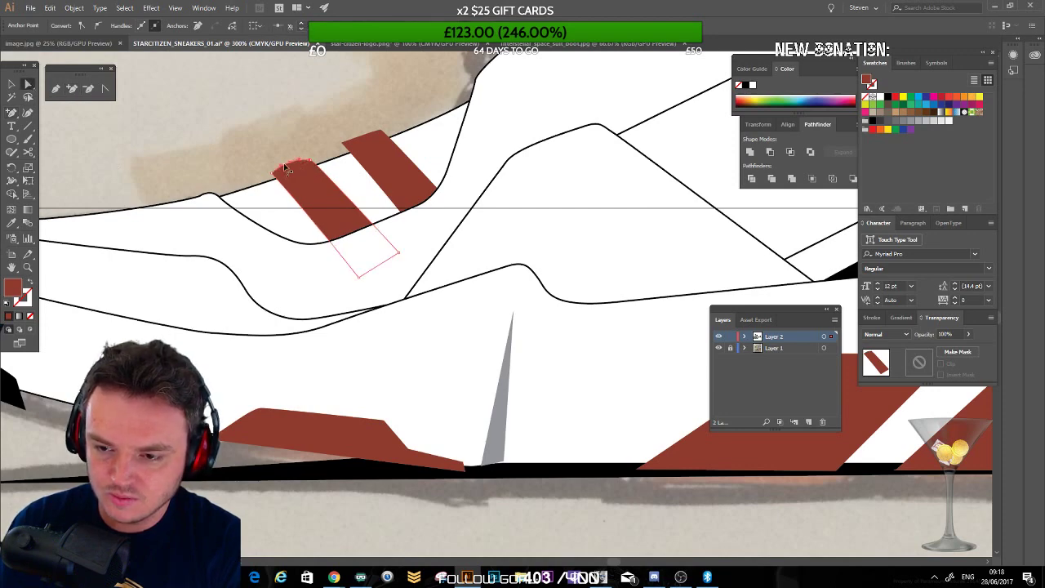
{"action": "left_click", "coordinate": [278, 172]}
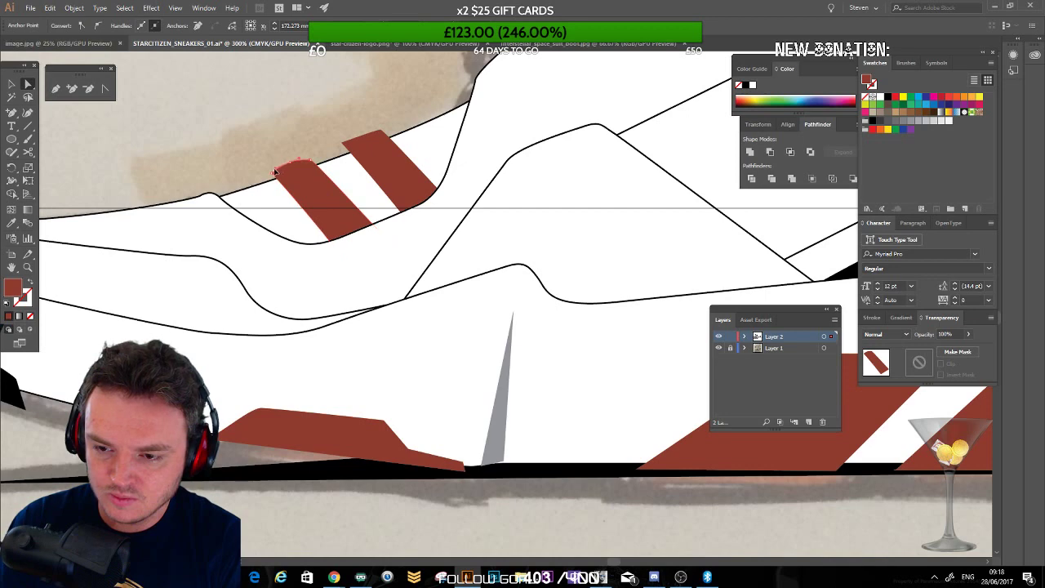
{"action": "left_click_drag", "start_coordinate": [299, 161], "coordinate": [308, 158]}
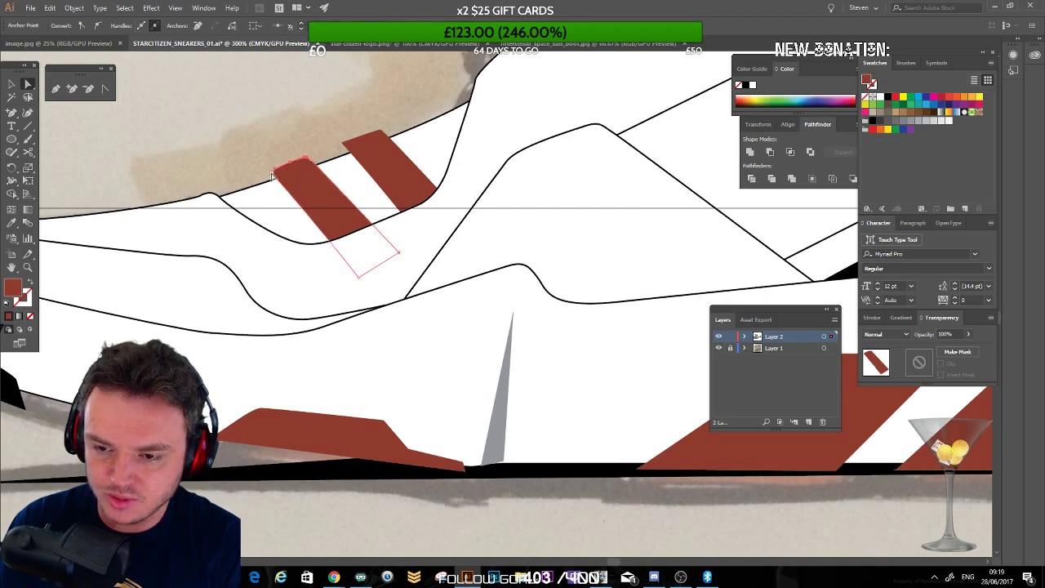
{"action": "left_click", "coordinate": [229, 170]}
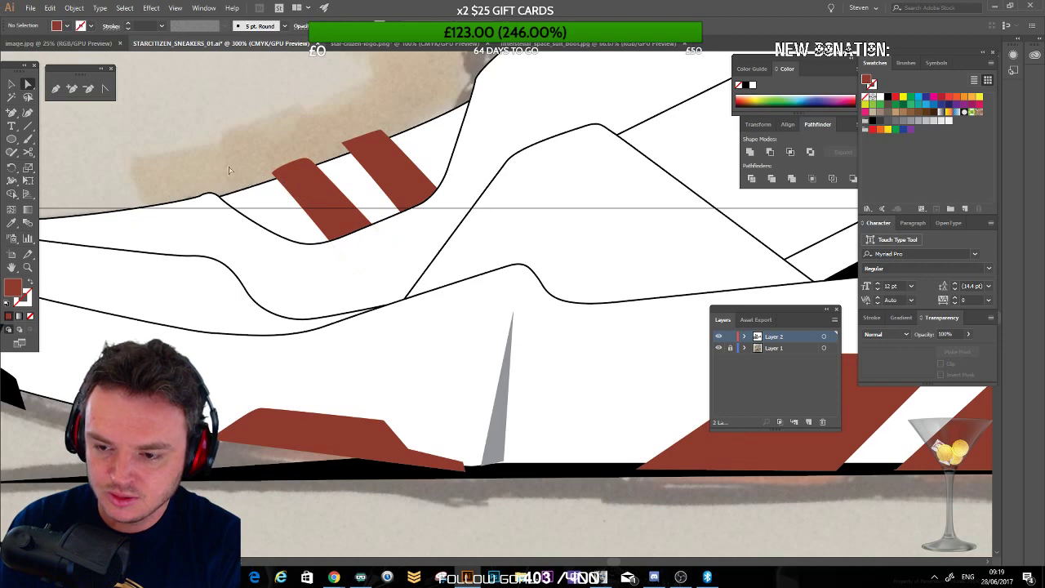
Step: Undo the reshaping of the front red strap's upper end
{"action": "left_click", "coordinate": [277, 182]}
{"action": "left_click", "coordinate": [276, 177]}
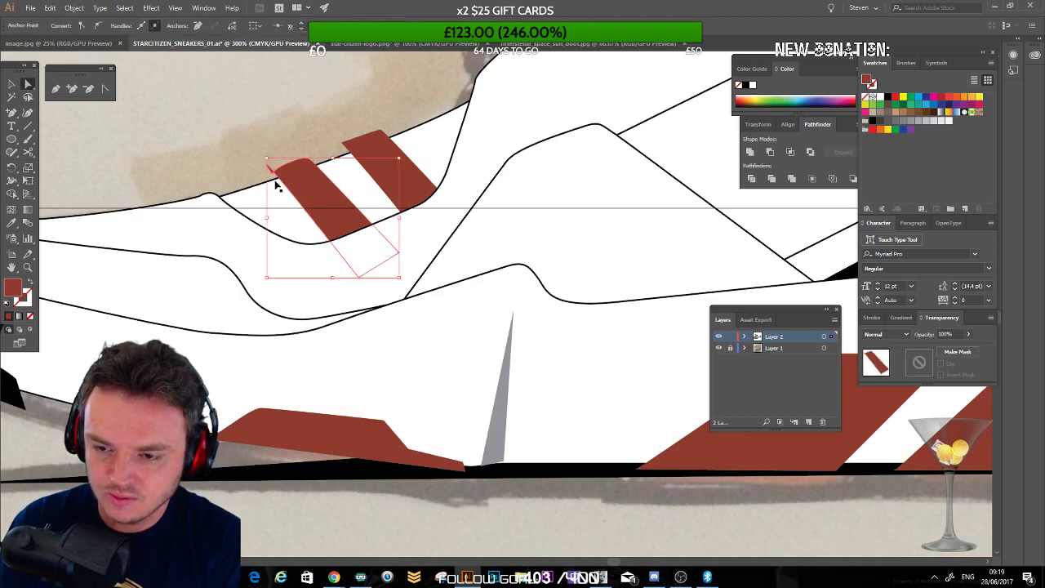
{"action": "left_click", "coordinate": [28, 86]}
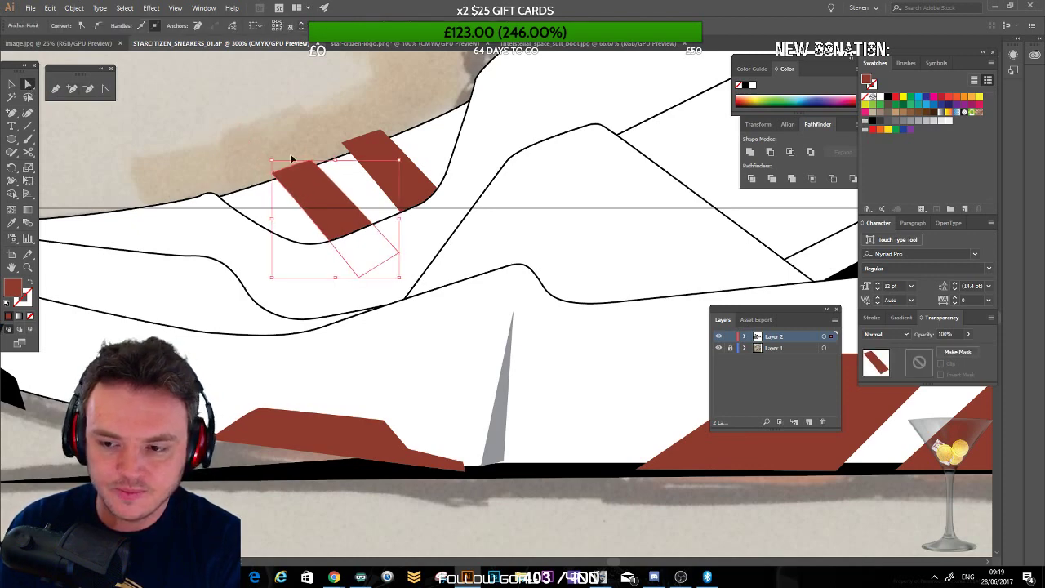
{"action": "key", "text": "ctrl+z"}
{"action": "key", "text": "ctrl+z"}
Step: Try to convert the front red strap's upper corner point into a curve with the Anchor Point tool
{"action": "key", "text": "shift+c"}
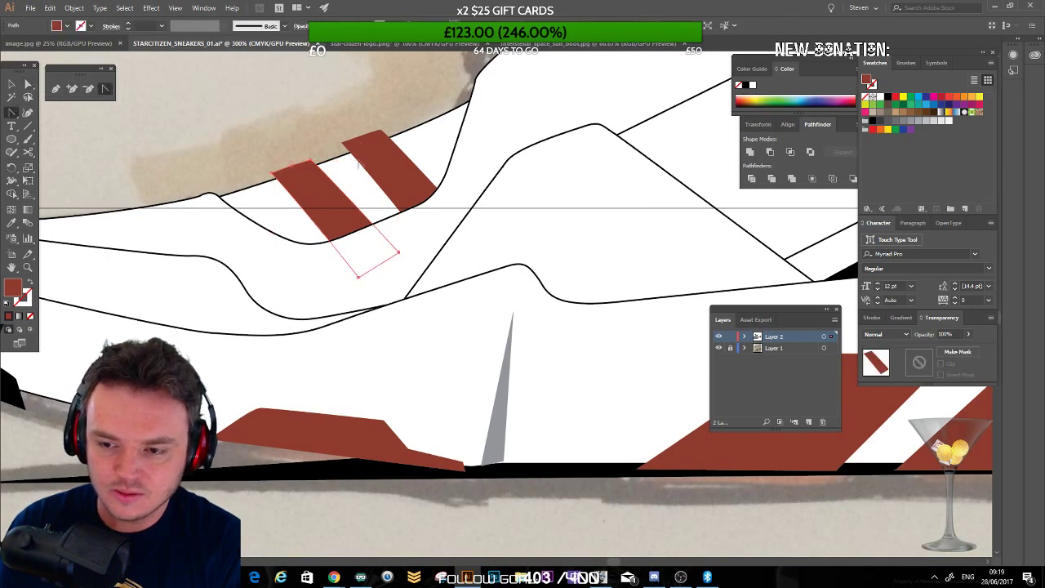
{"action": "key", "text": "ctrl+space"}
{"action": "left_click", "coordinate": [312, 161]}
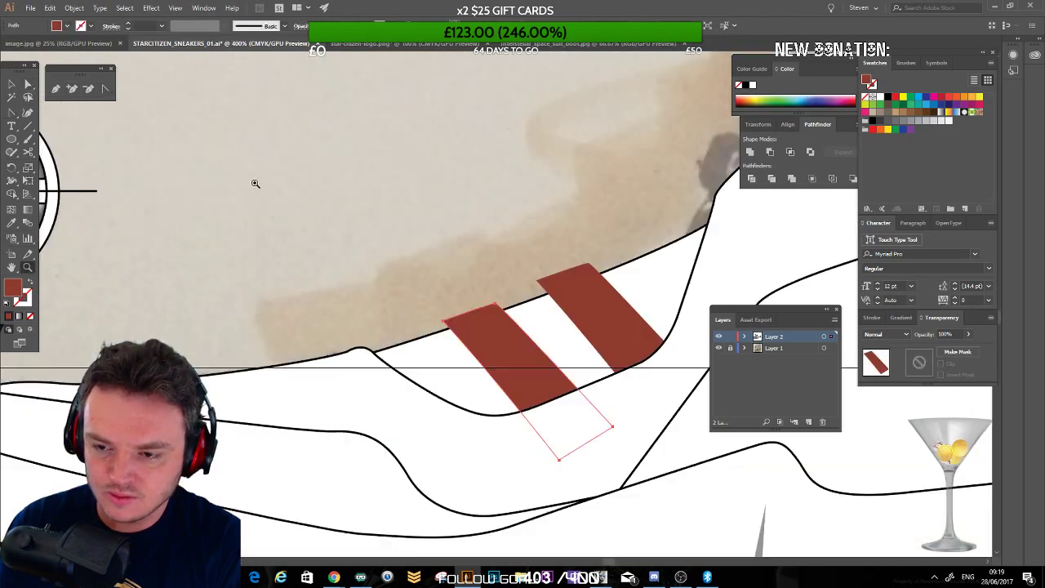
{"action": "left_click", "coordinate": [29, 85]}
{"action": "left_click_drag", "start_coordinate": [527, 266], "coordinate": [433, 151]}
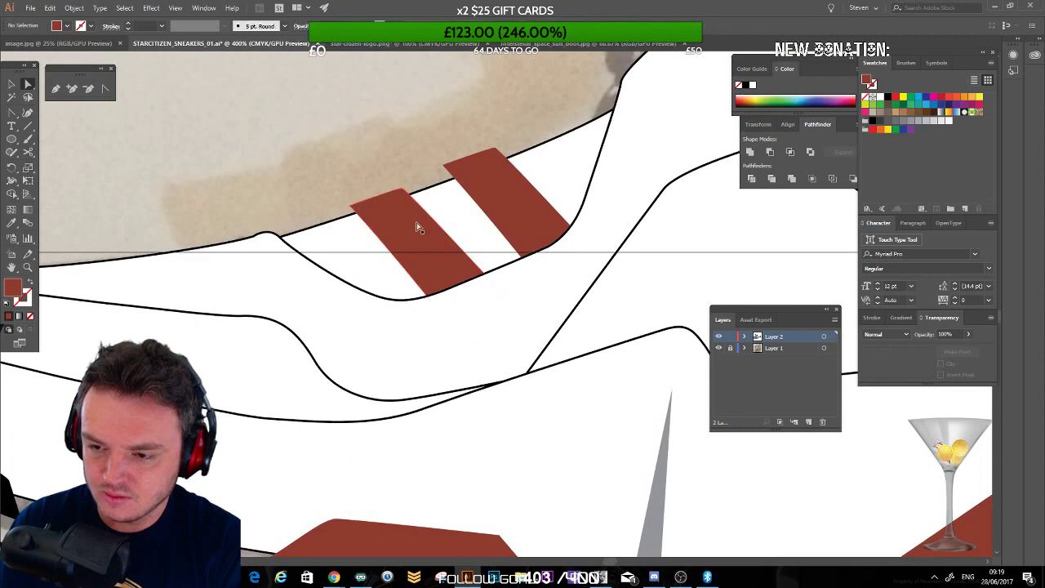
{"action": "left_click", "coordinate": [104, 88]}
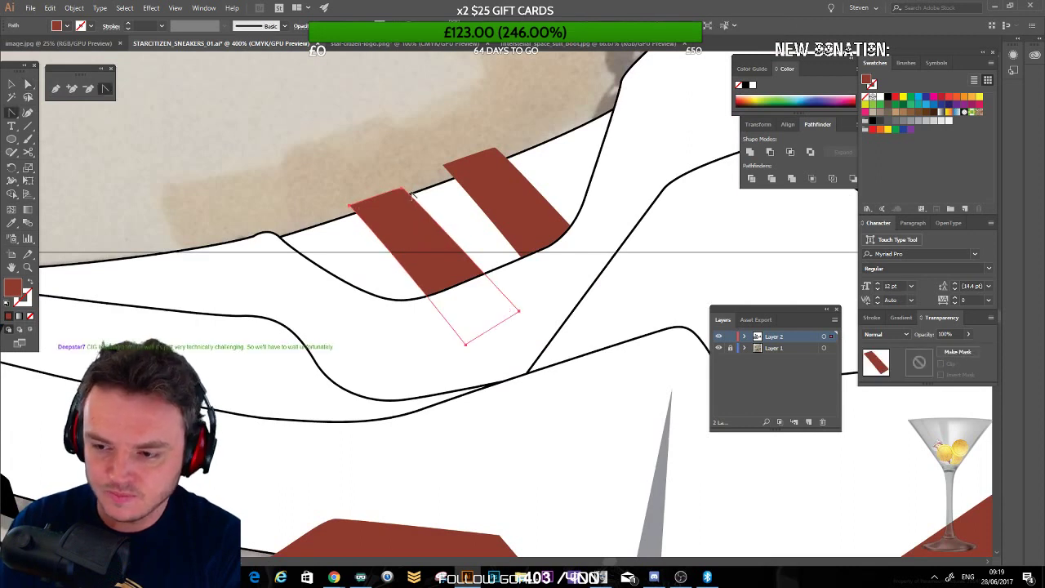
{"action": "left_click", "coordinate": [350, 207]}
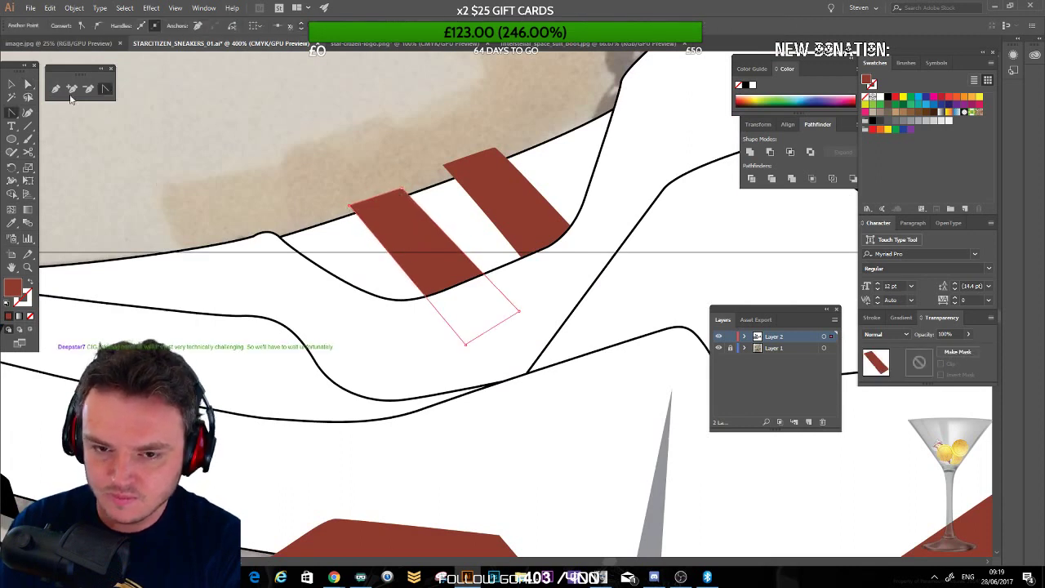
Step: Slightly round all the corners of the front red strap
{"action": "left_click", "coordinate": [29, 85]}
{"action": "left_click", "coordinate": [403, 179]}
{"action": "left_click", "coordinate": [407, 224]}
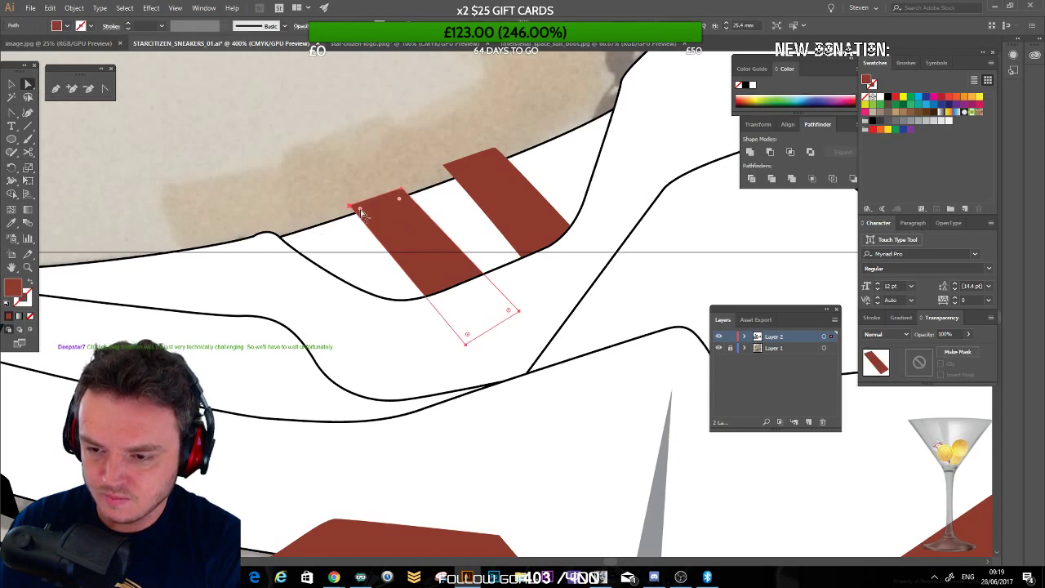
{"action": "left_click", "coordinate": [72, 90]}
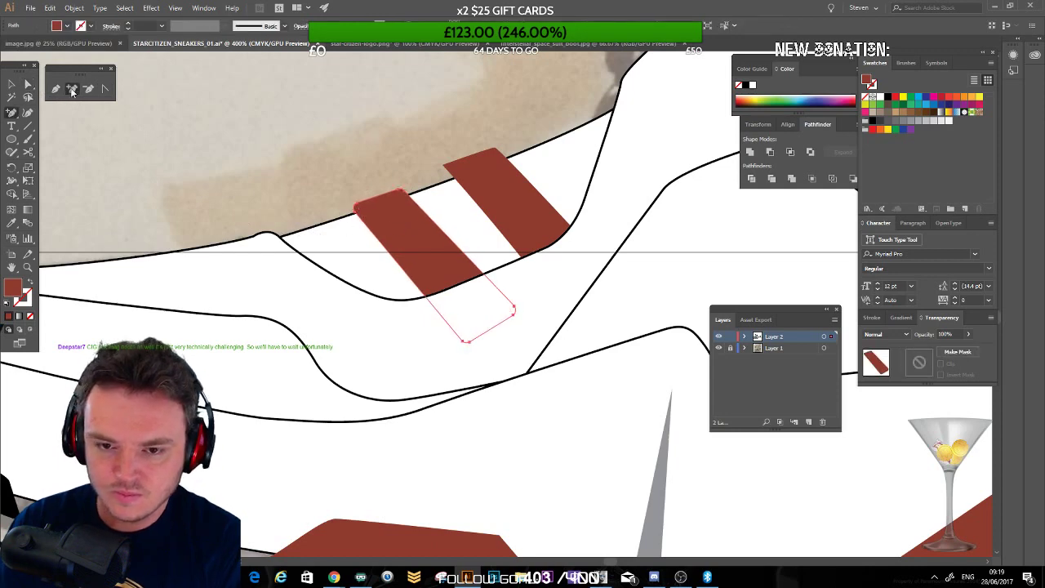
Step: Add an anchor point midway along the front red strap's upper edge, smooth it and raise it to curve the edge
{"action": "left_click", "coordinate": [380, 199]}
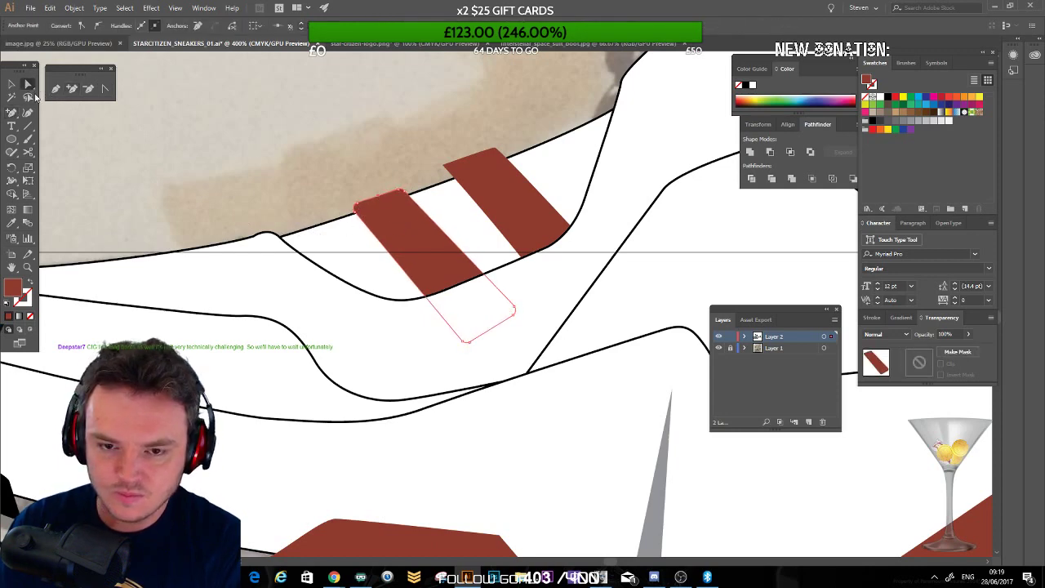
{"action": "left_click", "coordinate": [106, 90]}
{"action": "left_click", "coordinate": [380, 200]}
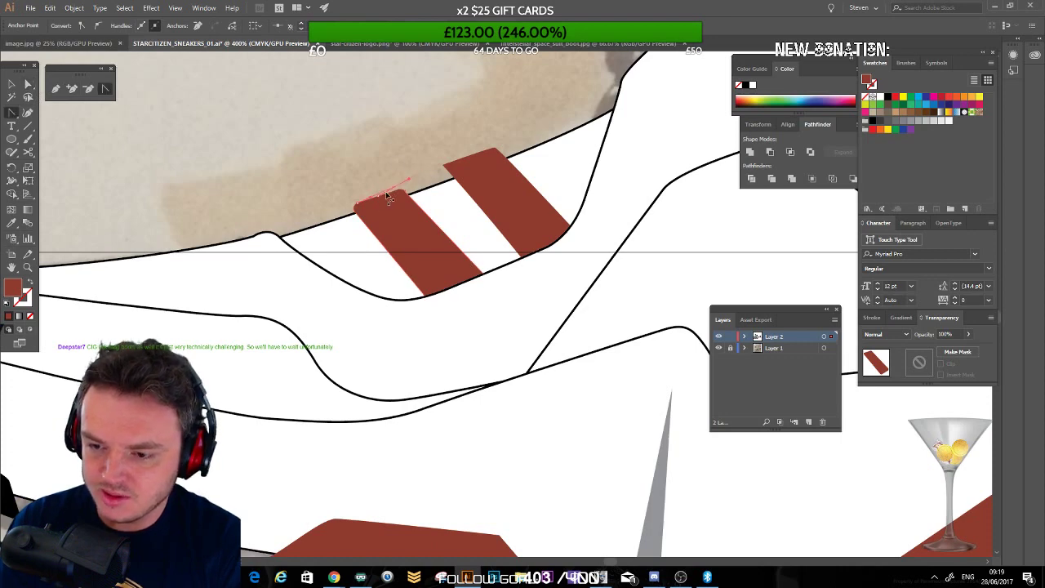
{"action": "left_click", "coordinate": [381, 200]}
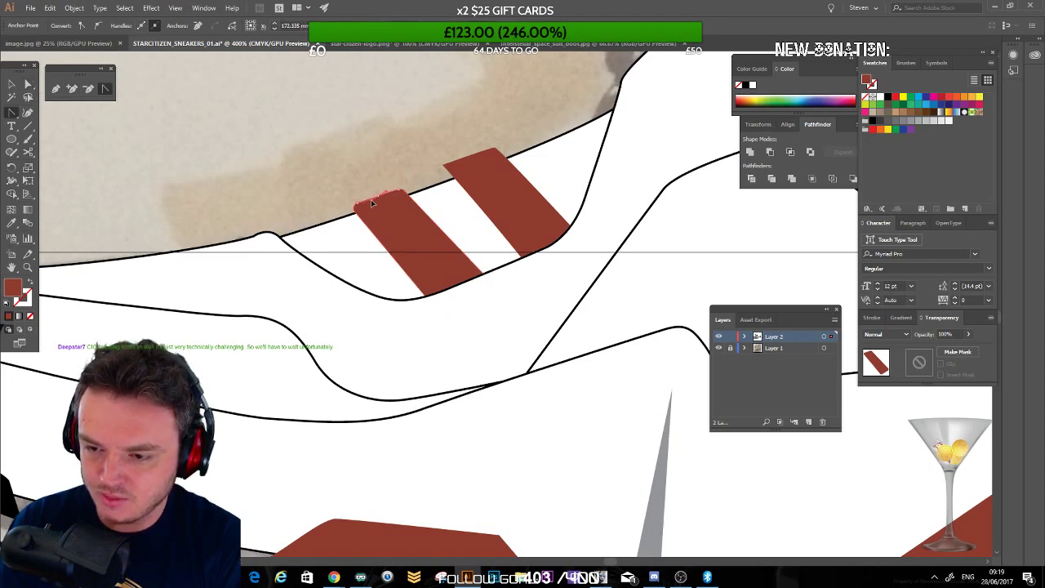
{"action": "left_click_drag", "start_coordinate": [370, 201], "coordinate": [367, 202]}
{"action": "left_click", "coordinate": [28, 86]}
{"action": "left_click", "coordinate": [423, 192]}
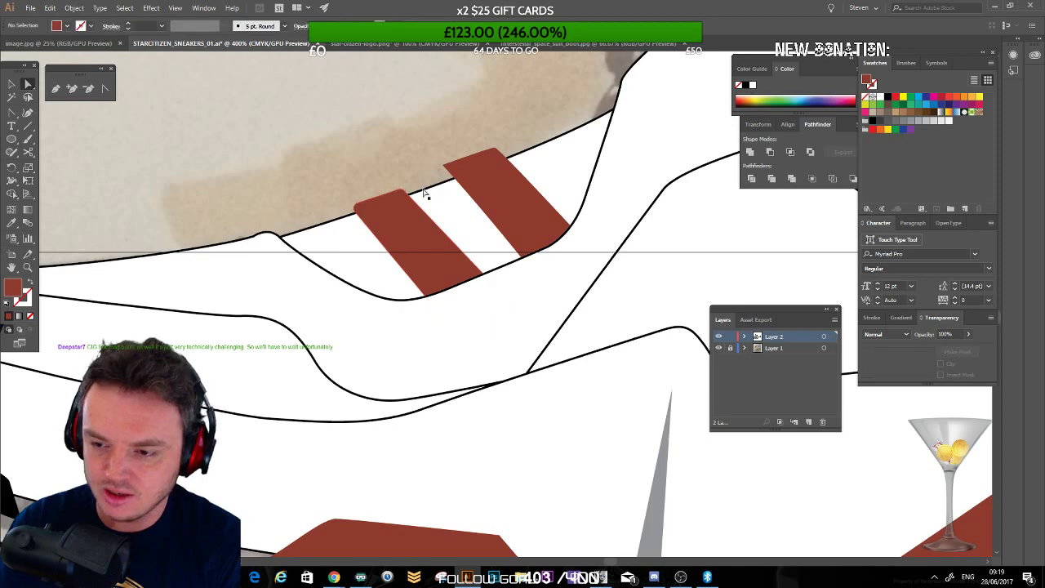
{"action": "left_click", "coordinate": [376, 198]}
{"action": "left_click", "coordinate": [340, 144]}
Step: Draw a straight line just inside the front red strap's left edge down to the sole outline, with no fill and a black stroke
{"action": "left_click_drag", "start_coordinate": [339, 144], "coordinate": [283, 100]}
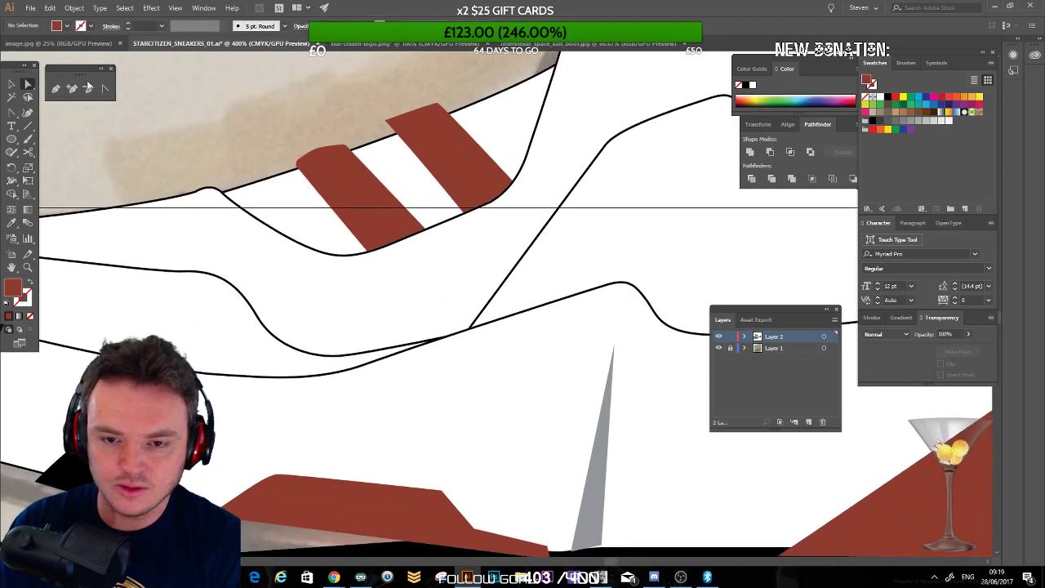
{"action": "left_click", "coordinate": [57, 89]}
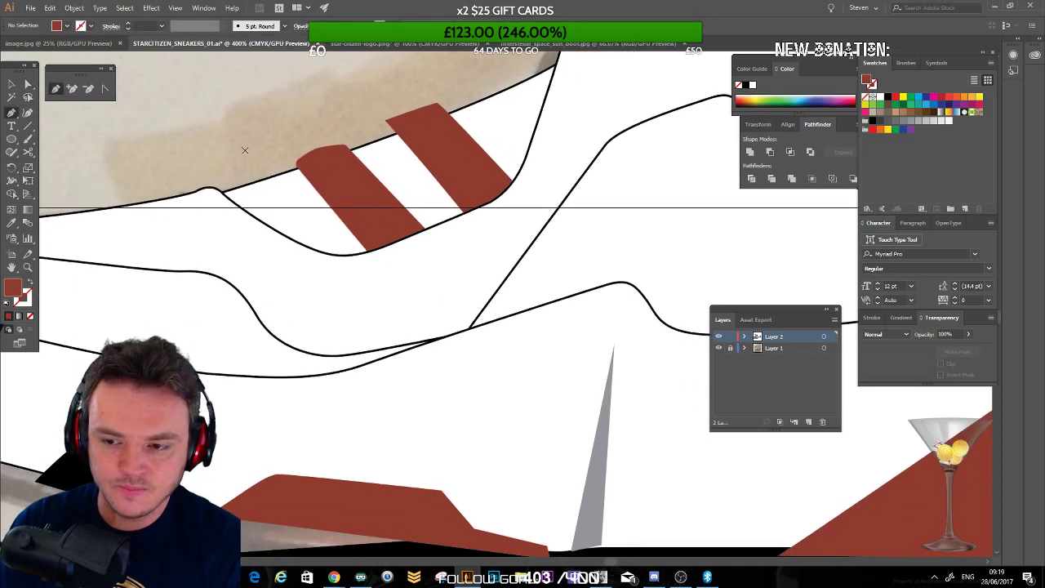
{"action": "left_click", "coordinate": [446, 335]}
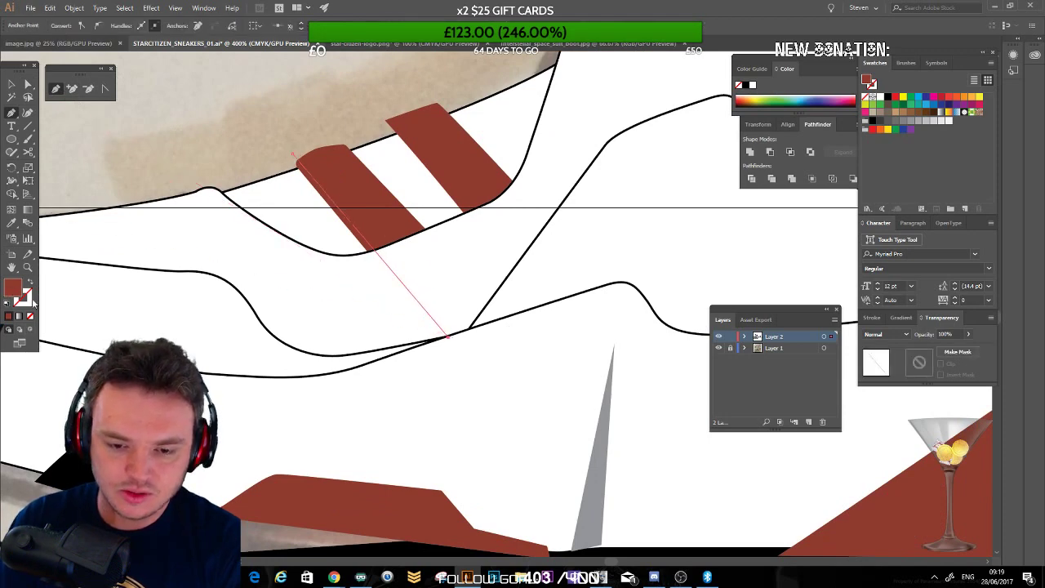
{"action": "left_click", "coordinate": [10, 307]}
{"action": "left_click", "coordinate": [30, 316]}
{"action": "key", "text": "v"}
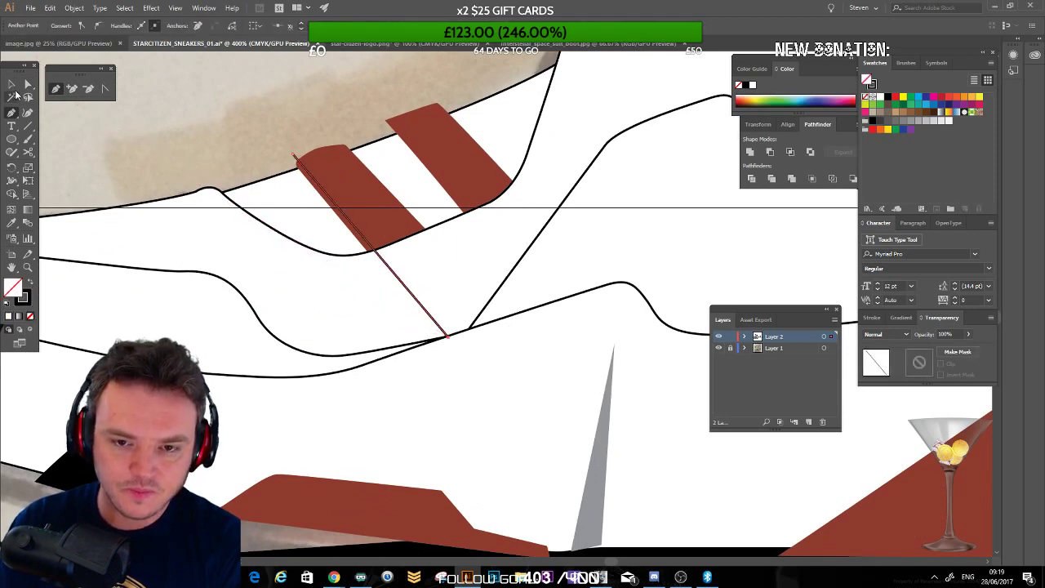
{"action": "left_click", "coordinate": [261, 150]}
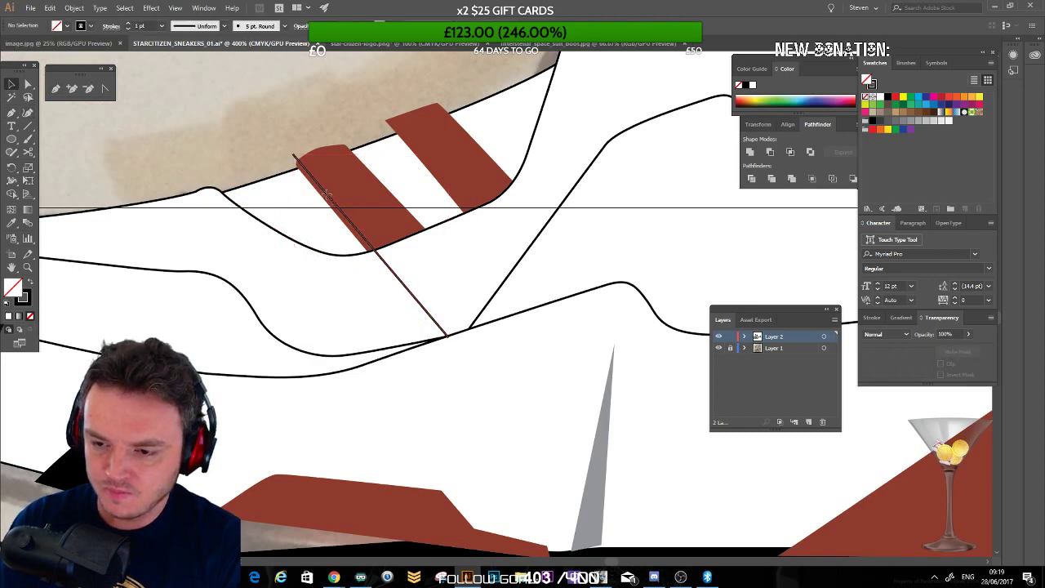
Step: Duplicate the line to the front red strap's right edge, then rotate and nudge the copy to follow that edge
{"action": "left_click_drag", "start_coordinate": [327, 194], "coordinate": [372, 182]}
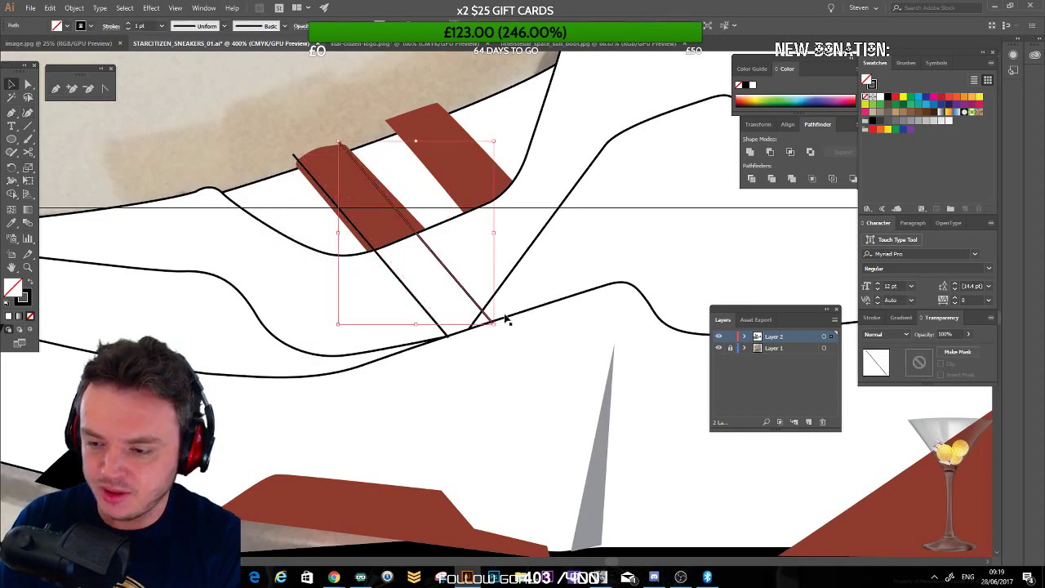
{"action": "left_click_drag", "start_coordinate": [496, 328], "coordinate": [506, 334]}
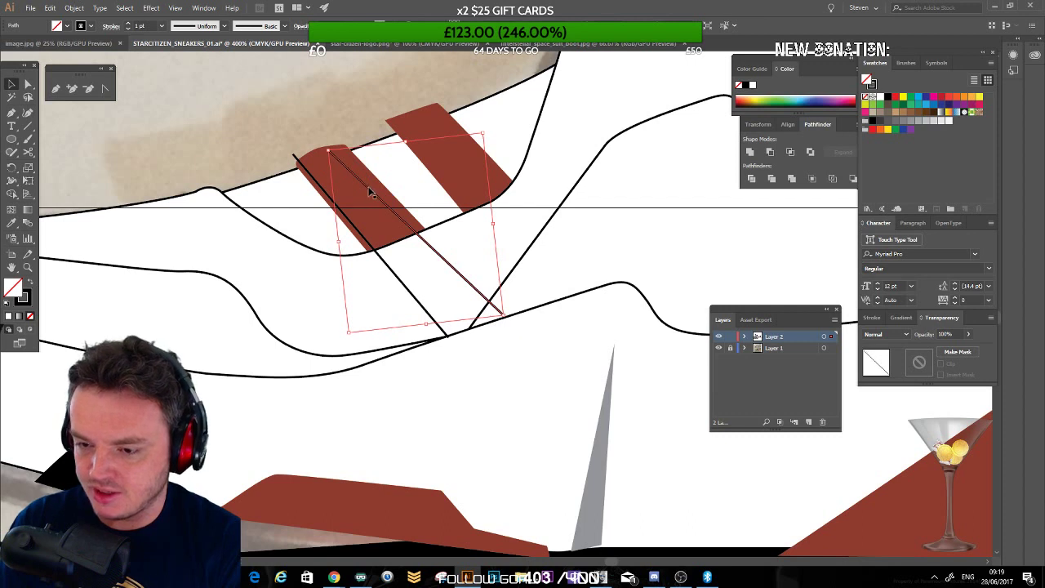
{"action": "key", "text": "Up"}
{"action": "key", "text": "Up"}
{"action": "key", "text": "Up"}
{"action": "key", "text": "Up"}
{"action": "key", "text": "Up"}
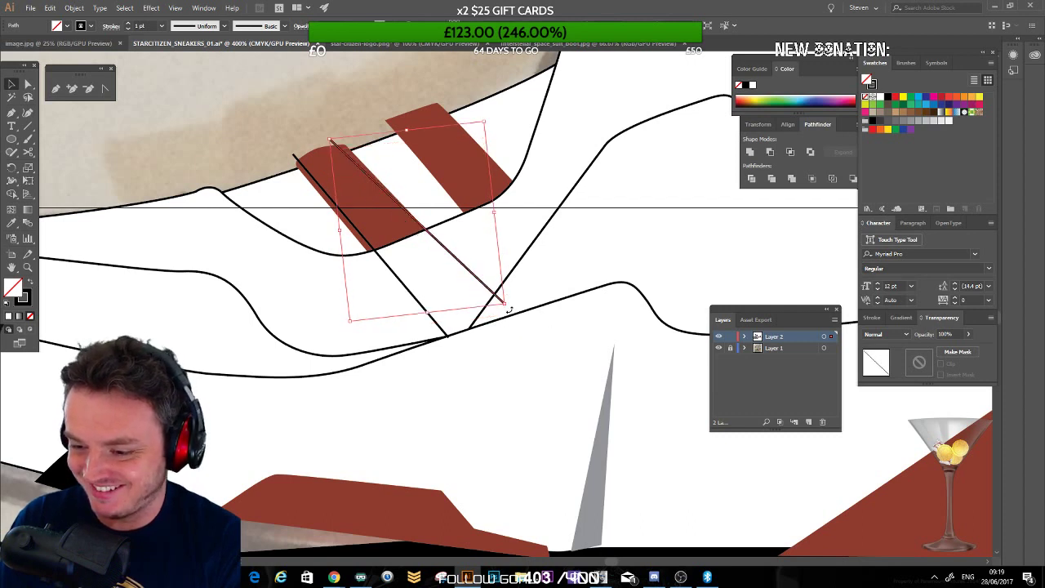
{"action": "left_click_drag", "start_coordinate": [509, 309], "coordinate": [512, 324]}
{"action": "left_click_drag", "start_coordinate": [353, 154], "coordinate": [347, 156]}
{"action": "left_click", "coordinate": [263, 149]}
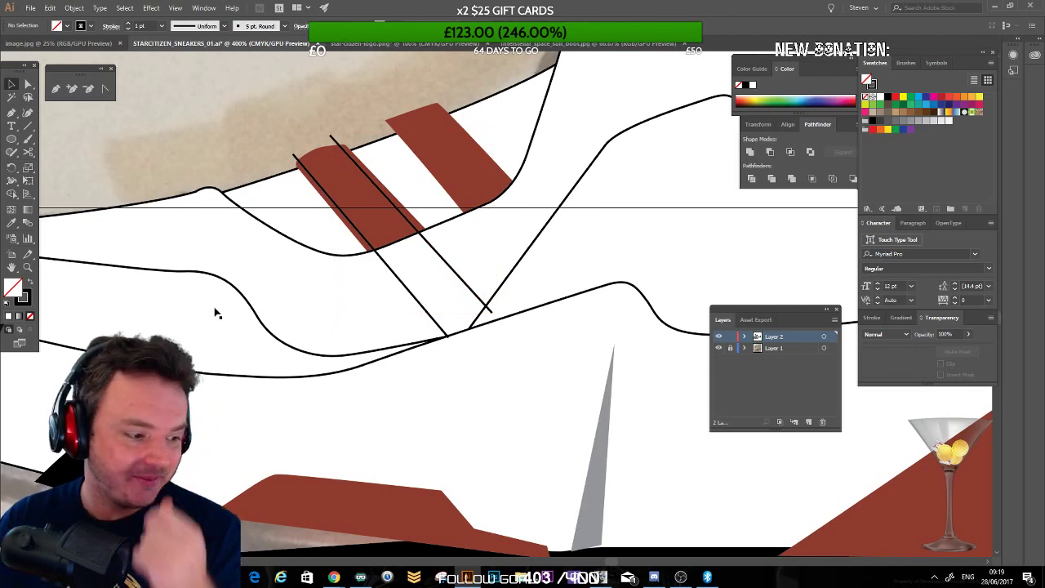
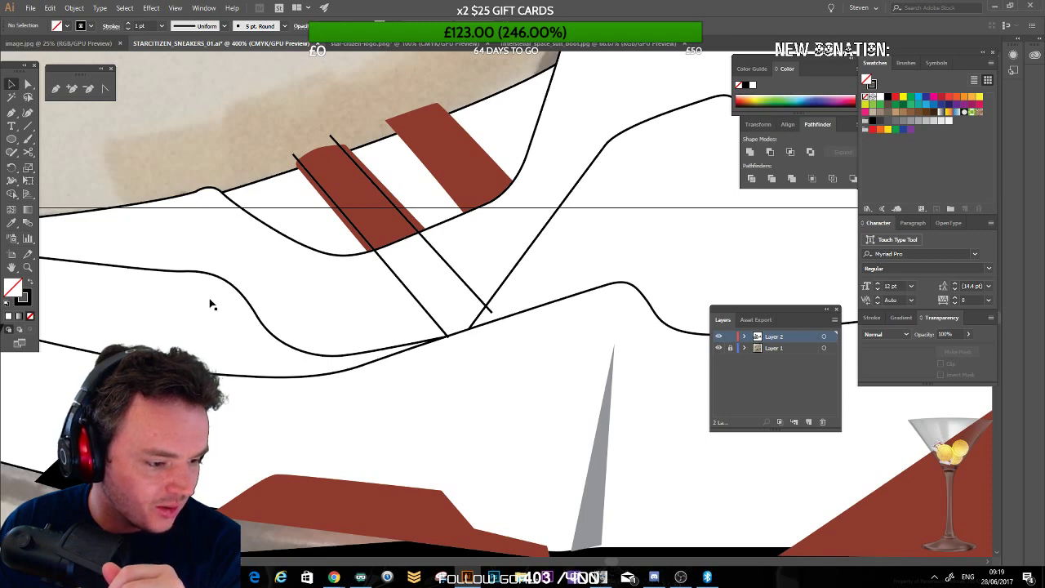
Step: Fine-tune the copied line's rotation and position along the strap's right edge, and select both strap lines
{"action": "left_click", "coordinate": [361, 173]}
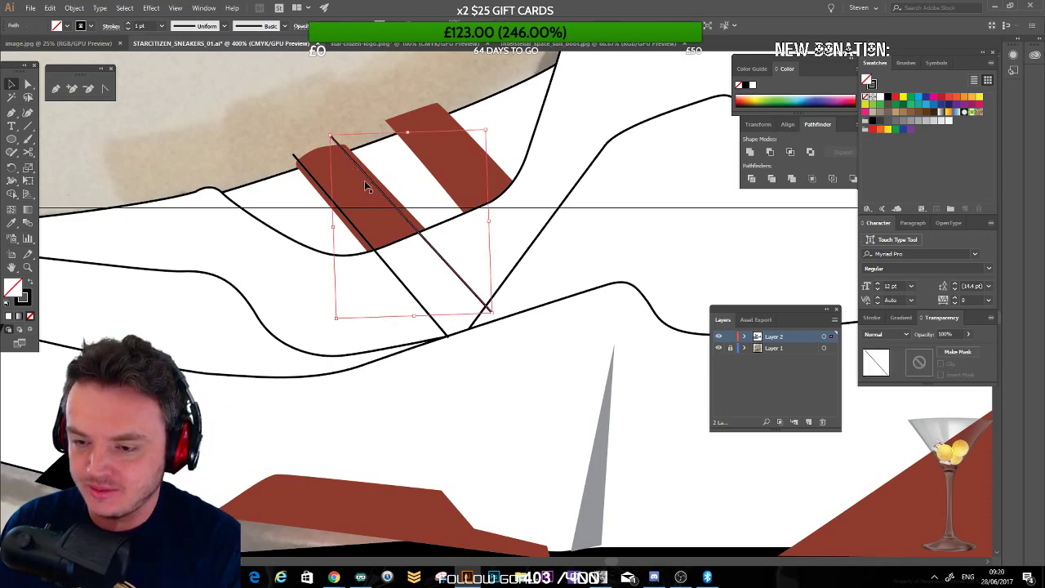
{"action": "left_click_drag", "start_coordinate": [495, 320], "coordinate": [499, 317]}
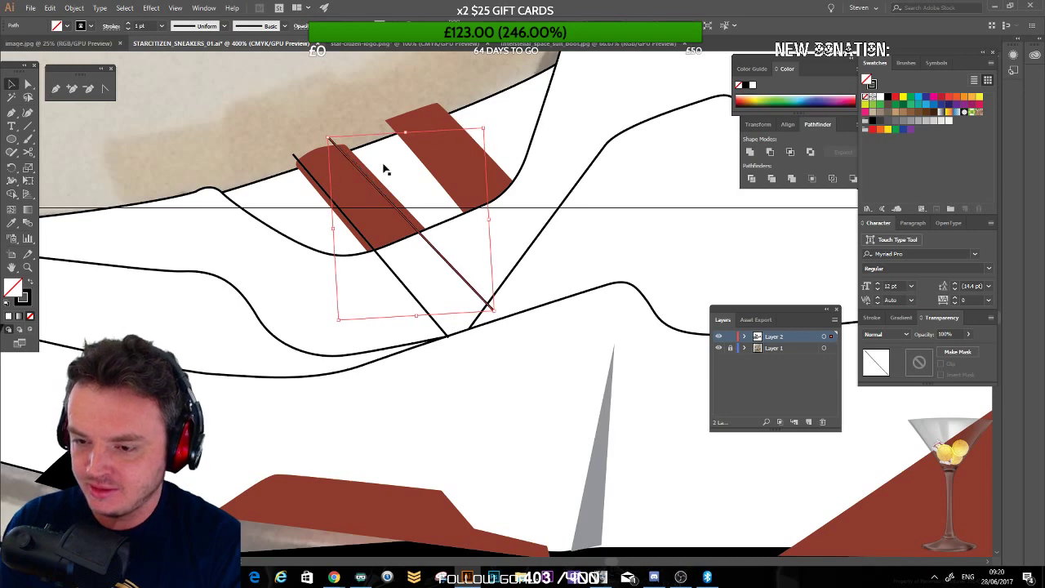
{"action": "left_click_drag", "start_coordinate": [366, 181], "coordinate": [370, 179]}
{"action": "left_click", "coordinate": [340, 128]}
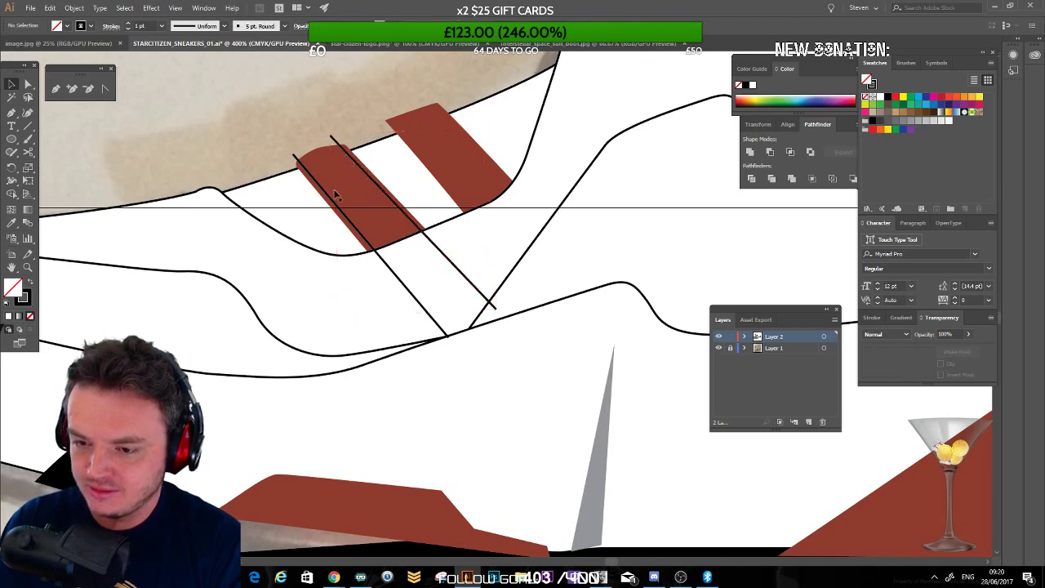
{"action": "left_click", "coordinate": [304, 171]}
{"action": "left_click", "coordinate": [355, 162], "text": "shift"}
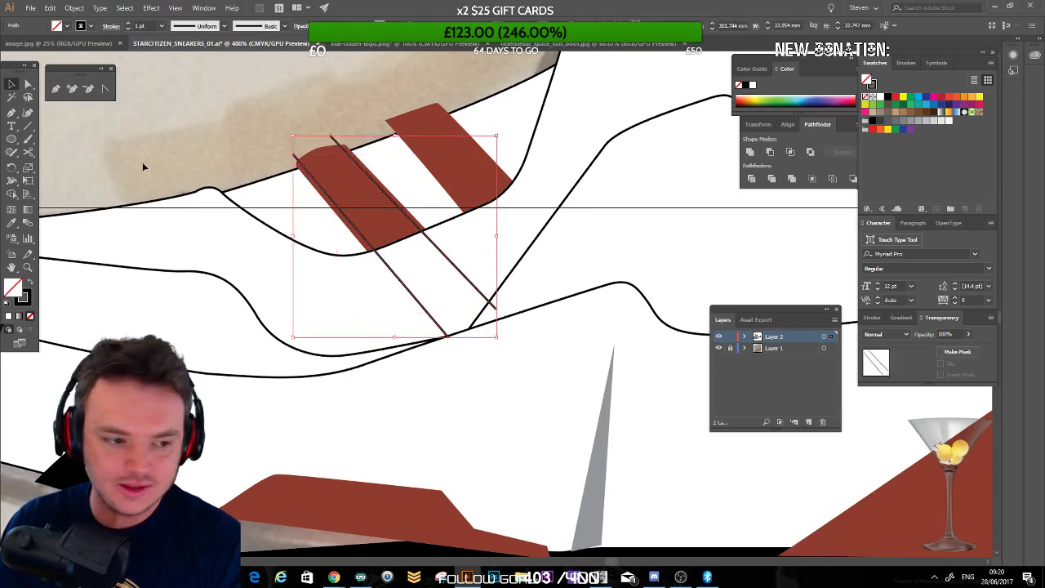
{"action": "left_click", "coordinate": [913, 286]}
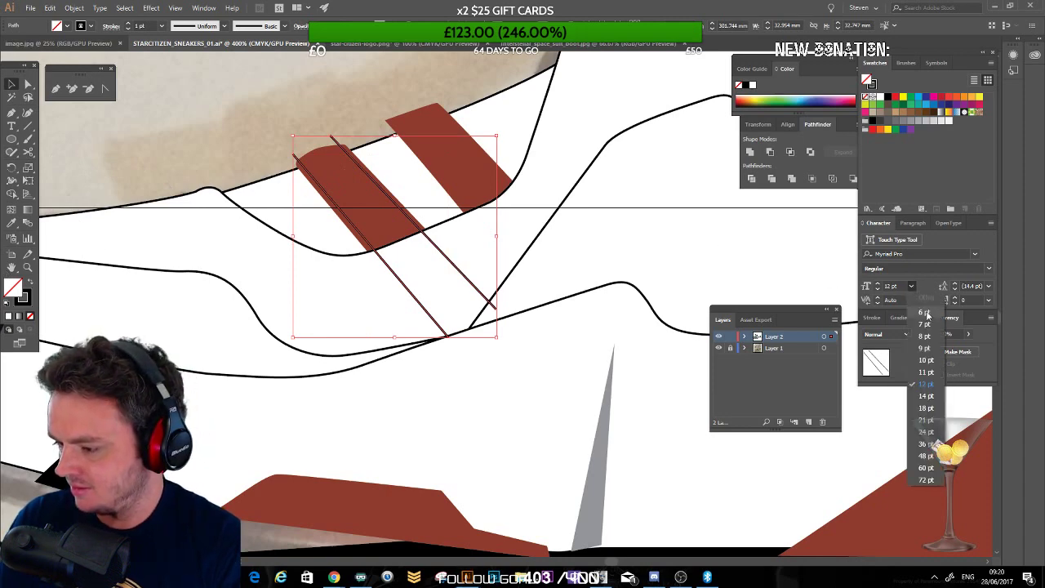
{"action": "left_click", "coordinate": [916, 351]}
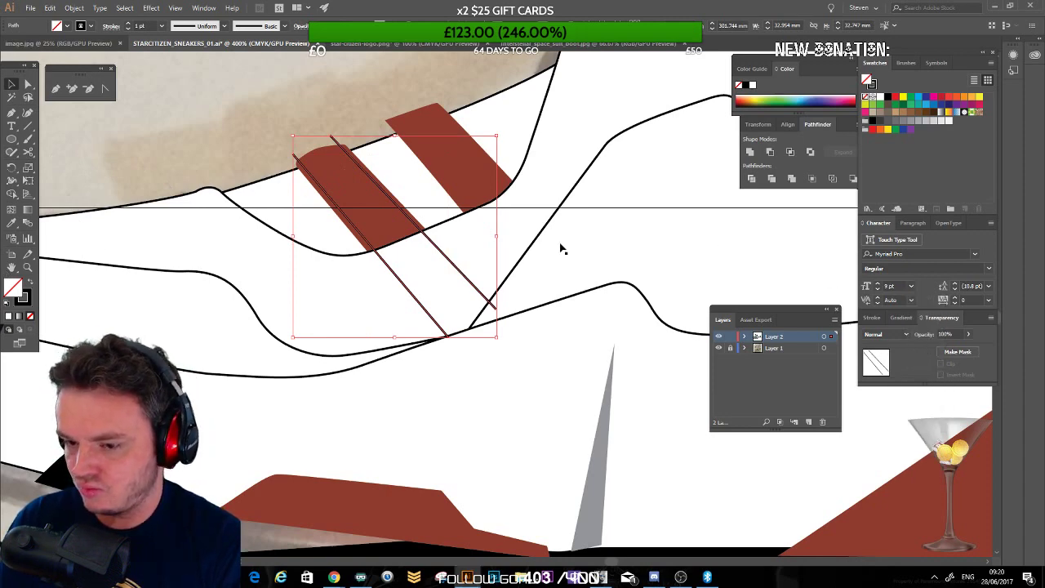
{"action": "key", "text": "ctrl+z"}
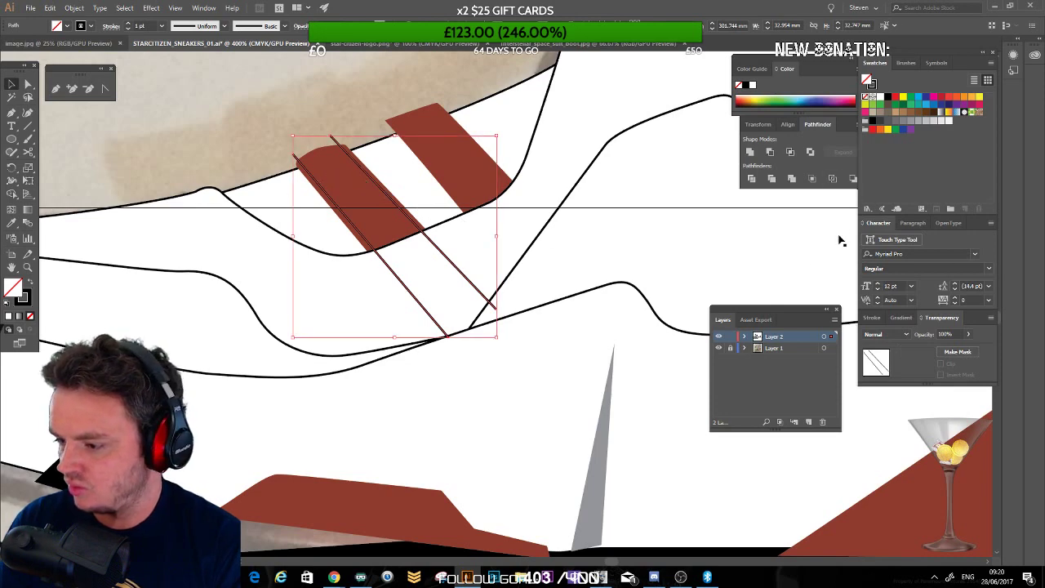
Step: Reduce the stroke weight of the two selected strap lines to 0.75 pt
{"action": "left_click", "coordinate": [204, 7]}
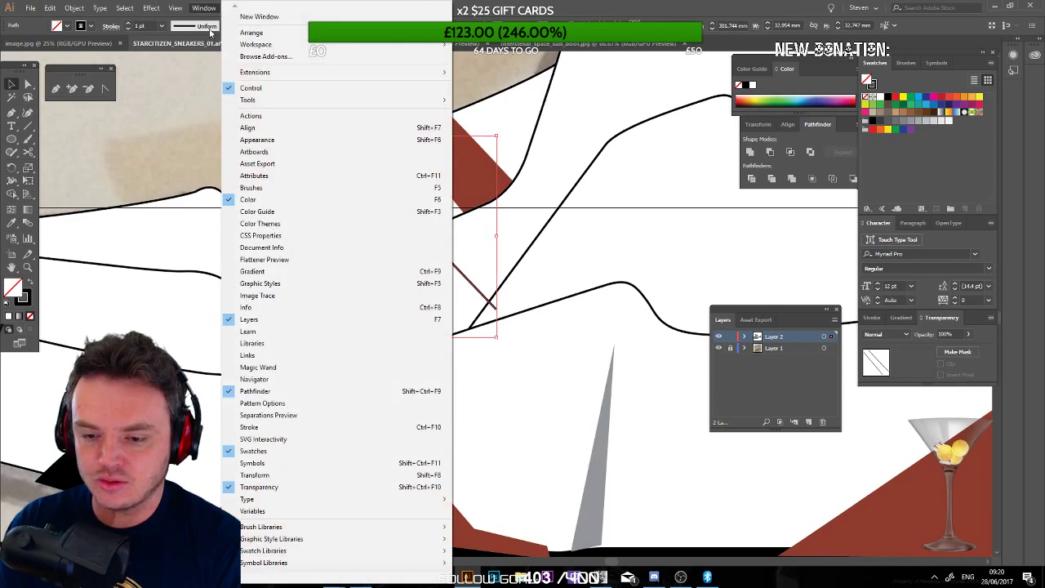
{"action": "left_click", "coordinate": [251, 426]}
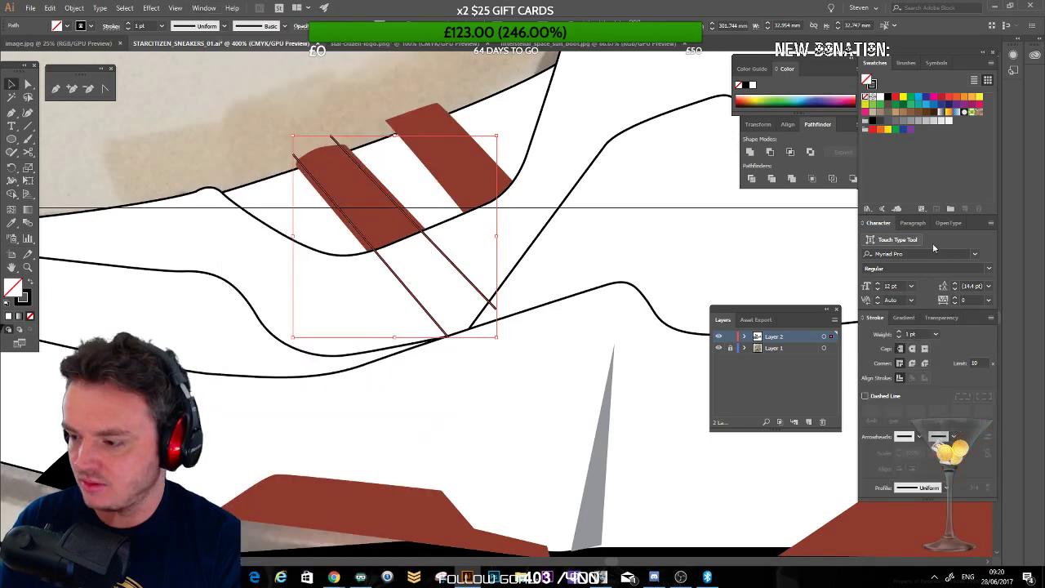
{"action": "left_click", "coordinate": [899, 338]}
{"action": "left_click", "coordinate": [219, 145]}
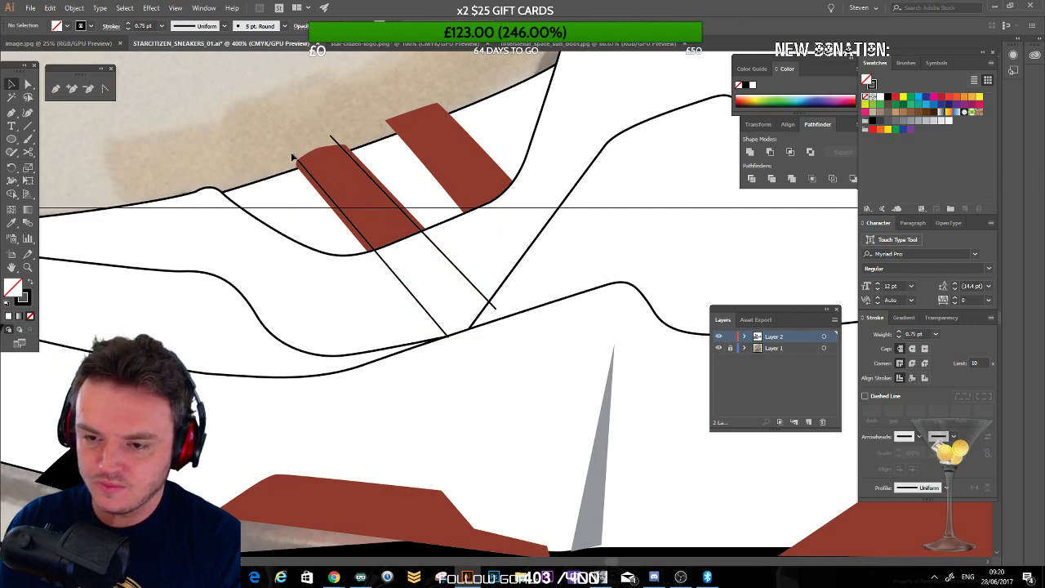
{"action": "left_click", "coordinate": [333, 140]}
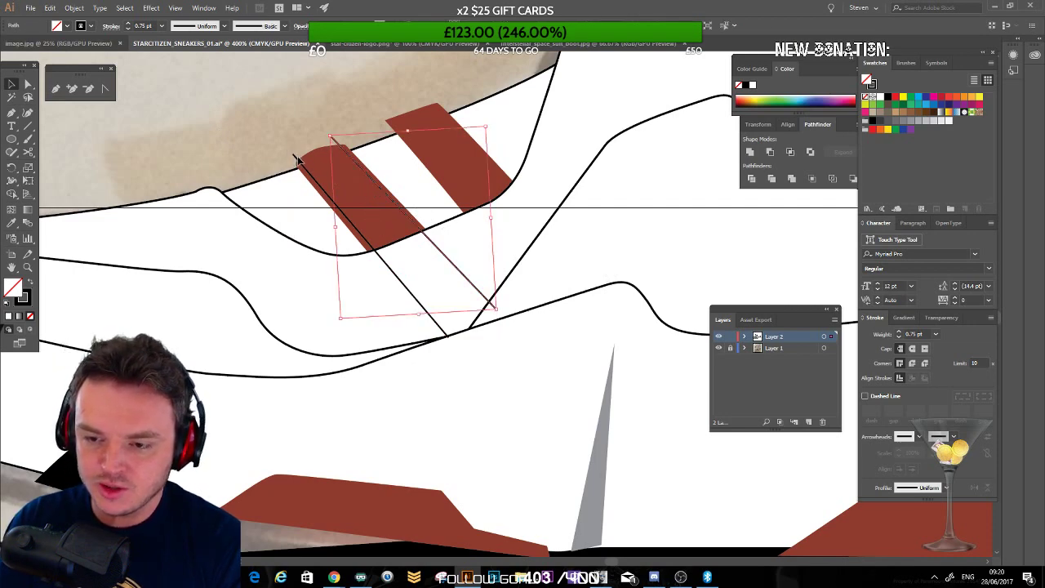
{"action": "left_click", "coordinate": [299, 161], "text": "shift"}
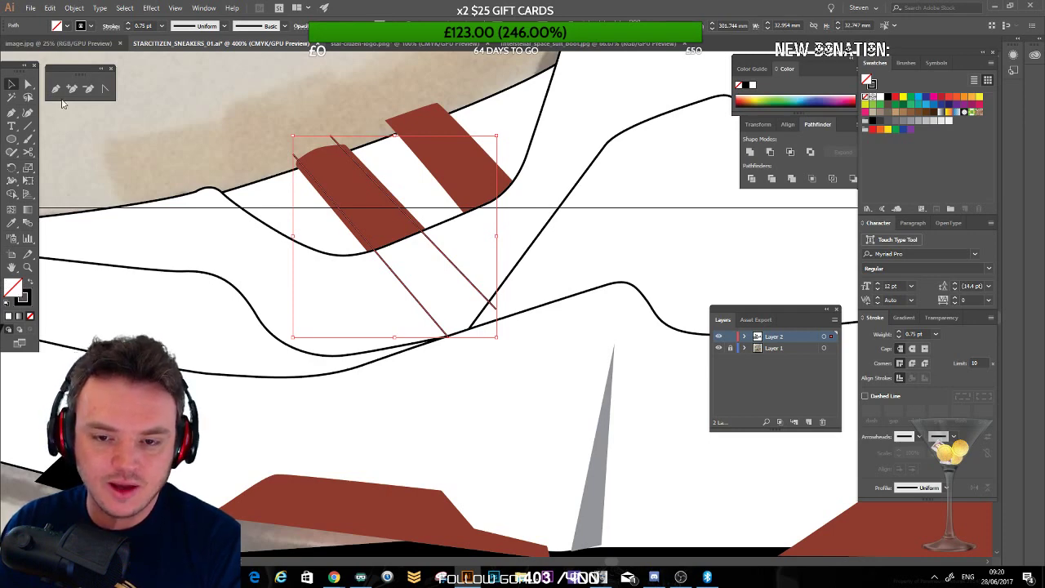
{"action": "left_click", "coordinate": [171, 157]}
Step: Draw a separate diagonal sample line on the beige upper above the straps and apply the default white fill and black stroke
{"action": "left_click_drag", "start_coordinate": [258, 168], "coordinate": [425, 302]}
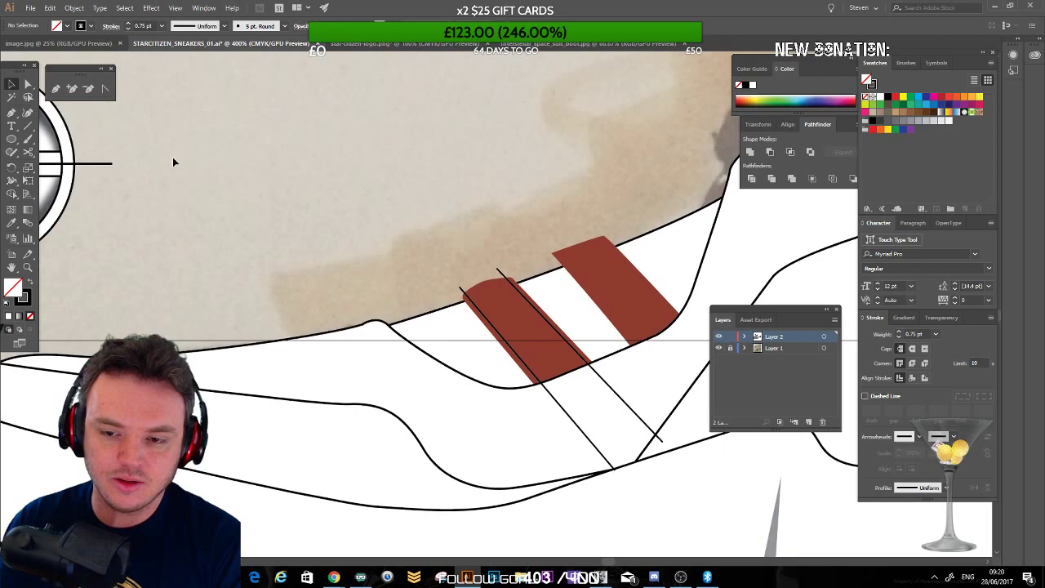
{"action": "left_click", "coordinate": [55, 89]}
{"action": "left_click_drag", "start_coordinate": [242, 96], "coordinate": [326, 248]}
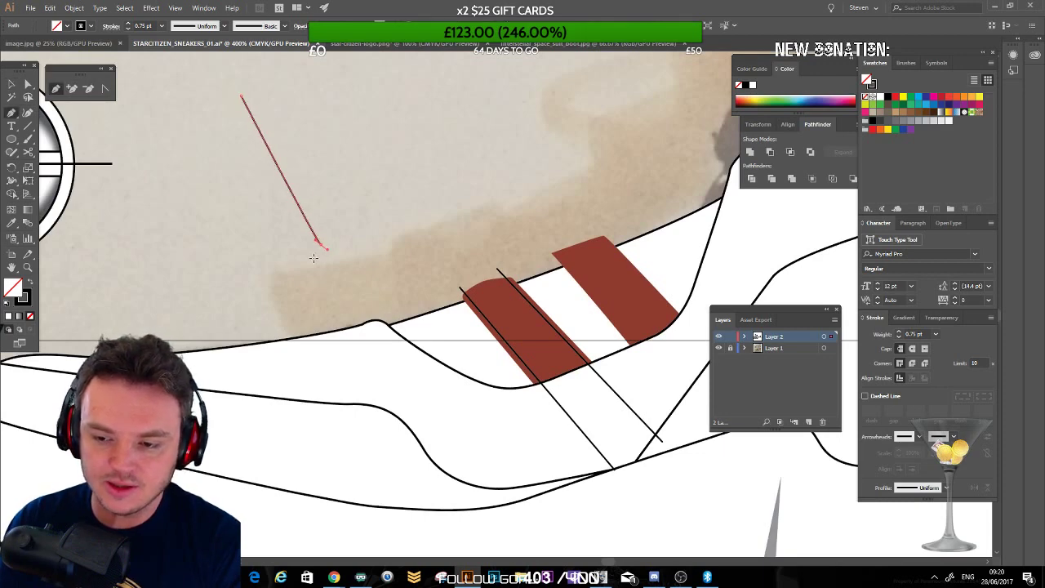
{"action": "key", "text": "v"}
{"action": "left_click", "coordinate": [31, 283]}
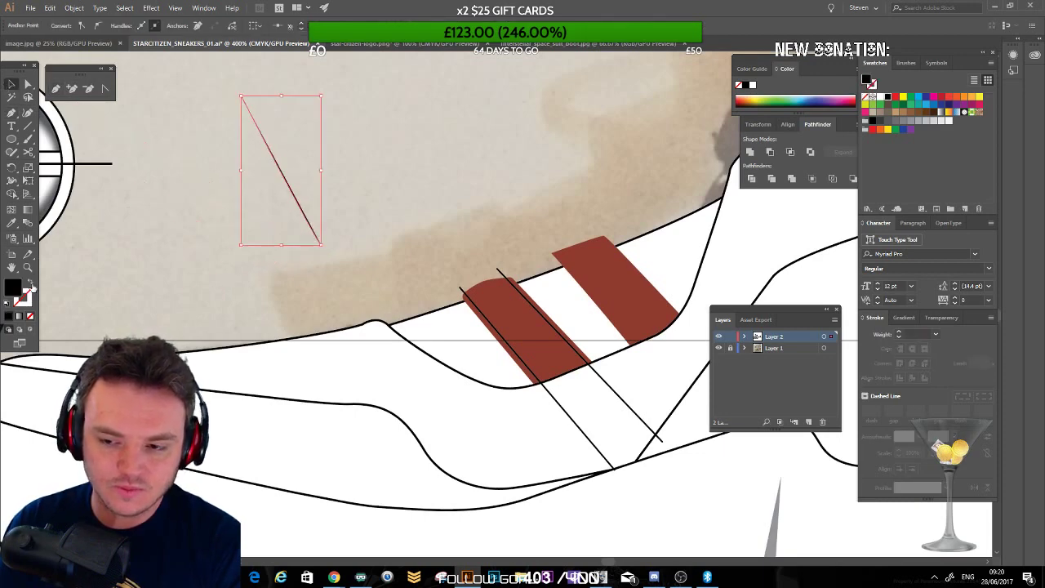
{"action": "left_click", "coordinate": [5, 304]}
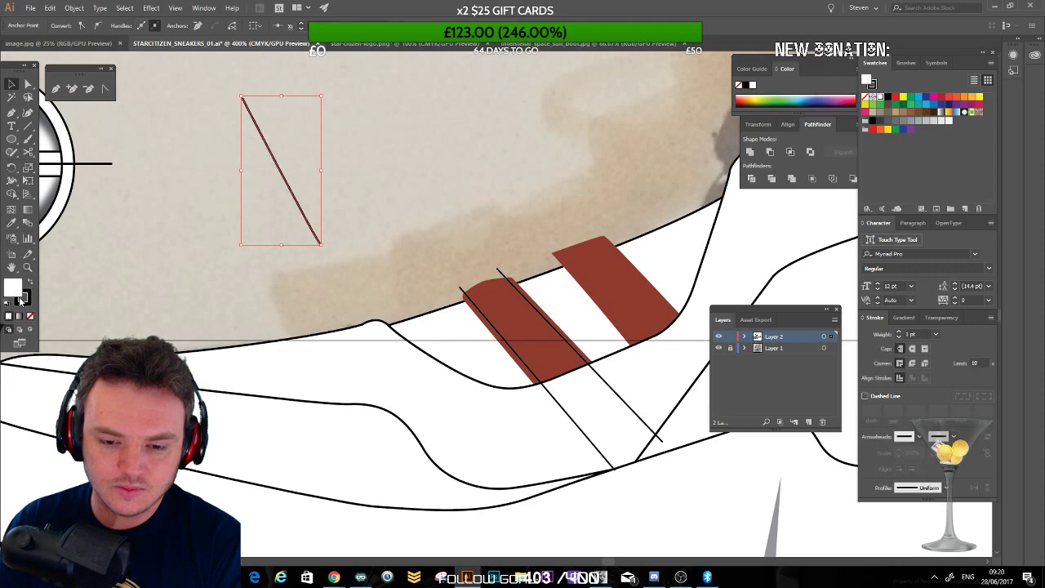
{"action": "left_click", "coordinate": [251, 161]}
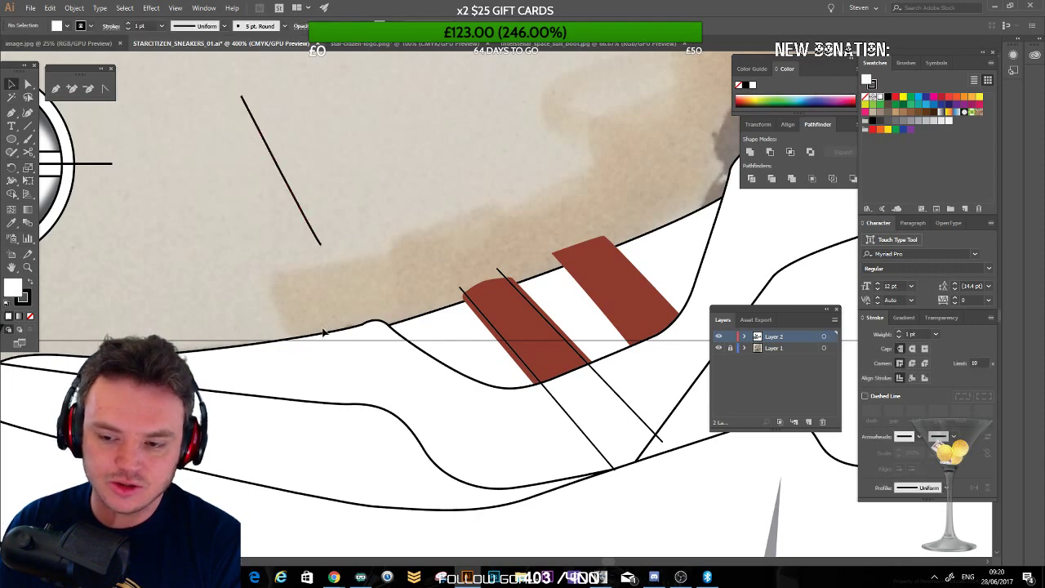
Step: Draw a white rectangle about 32 by 27 mm behind the sample line and lower its top edge below the line's upper end
{"action": "left_click", "coordinate": [11, 140]}
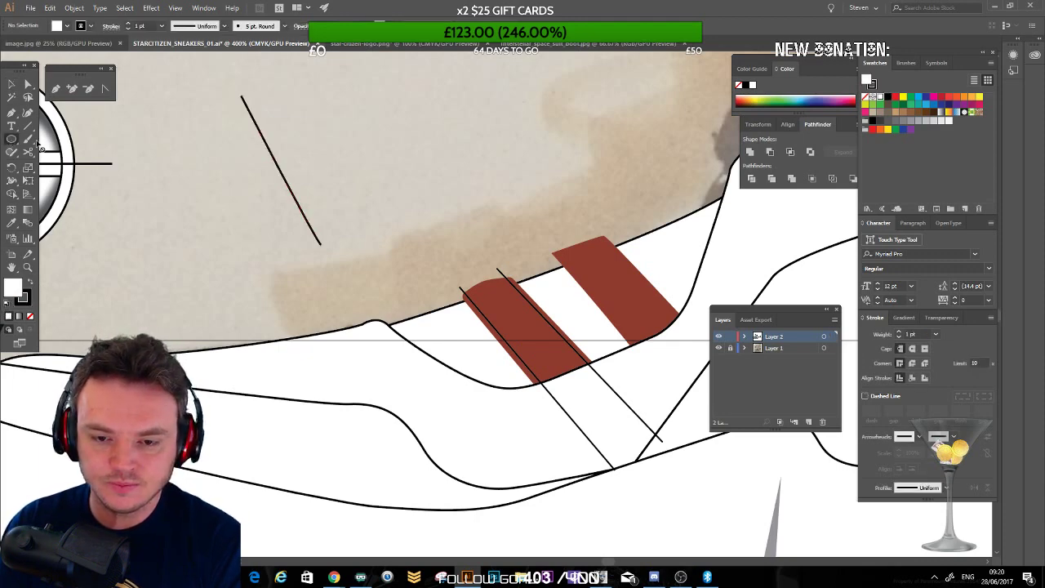
{"action": "left_click_drag", "start_coordinate": [12, 139], "coordinate": [58, 139]}
{"action": "mouse_move", "coordinate": [192, 87]}
{"action": "left_mouse_down"}
{"action": "mouse_move", "coordinate": [409, 233]}
{"action": "mouse_move", "coordinate": [391, 253]}
{"action": "left_mouse_up"}
{"action": "left_click", "coordinate": [12, 84]}
{"action": "key", "text": "ctrl+shift+bracketleft"}
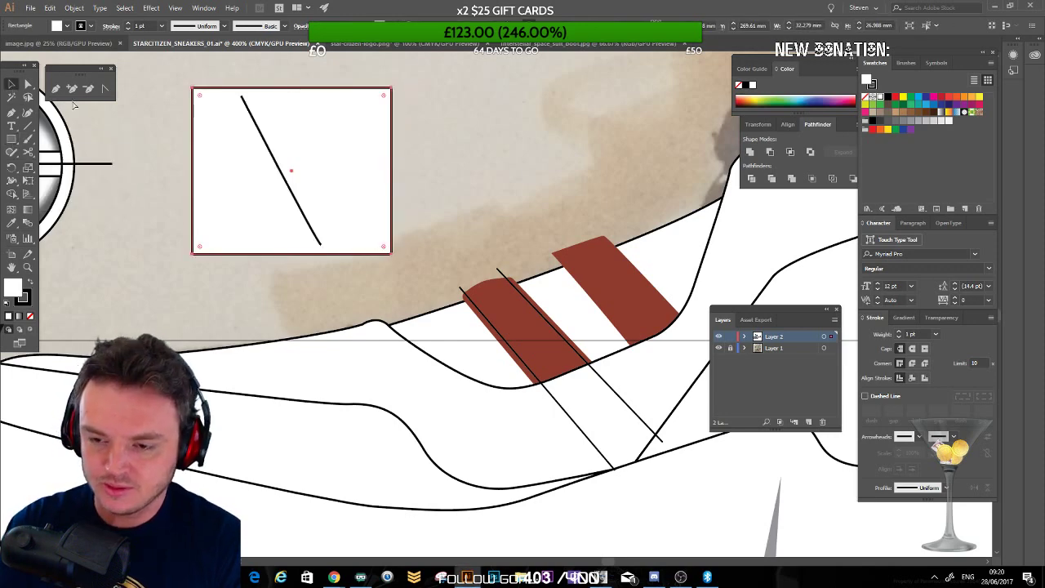
{"action": "left_click", "coordinate": [27, 86]}
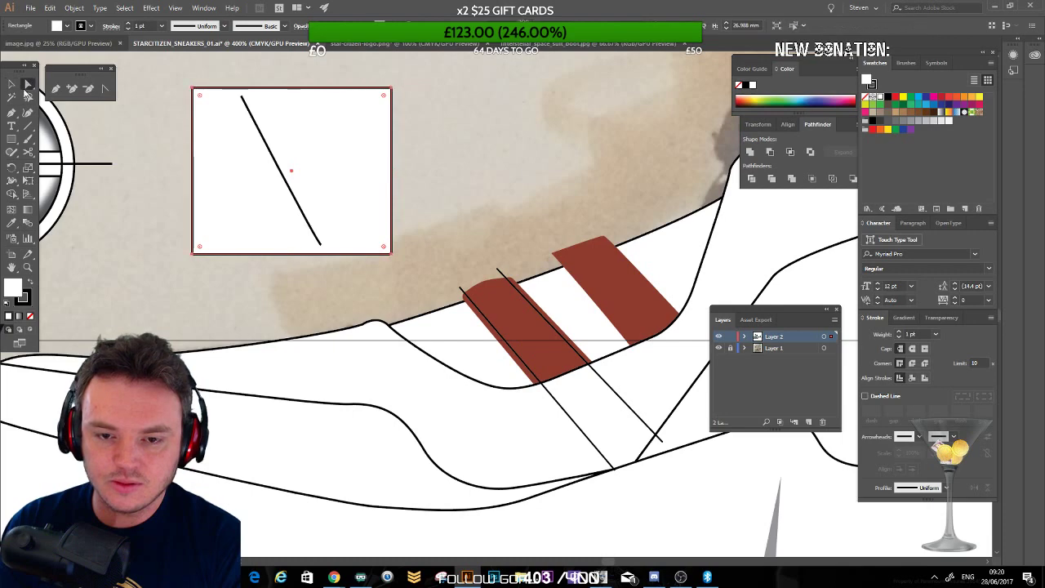
{"action": "left_click_drag", "start_coordinate": [268, 87], "coordinate": [288, 105]}
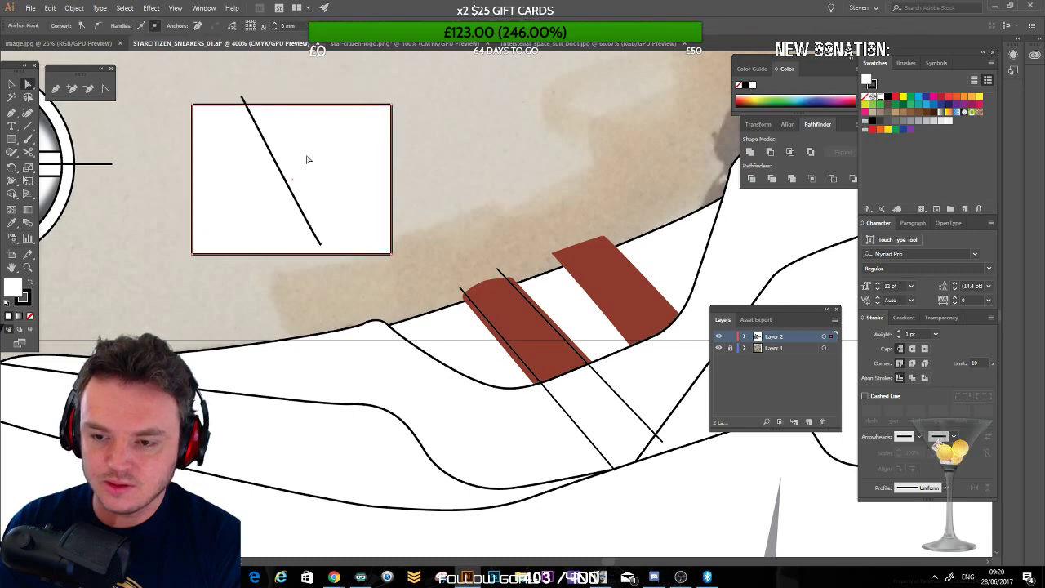
Step: Raise the white rectangle's lower edge so the sample line's lower end extends past it
{"action": "left_click_drag", "start_coordinate": [315, 254], "coordinate": [317, 233]}
{"action": "left_click", "coordinate": [452, 183]}
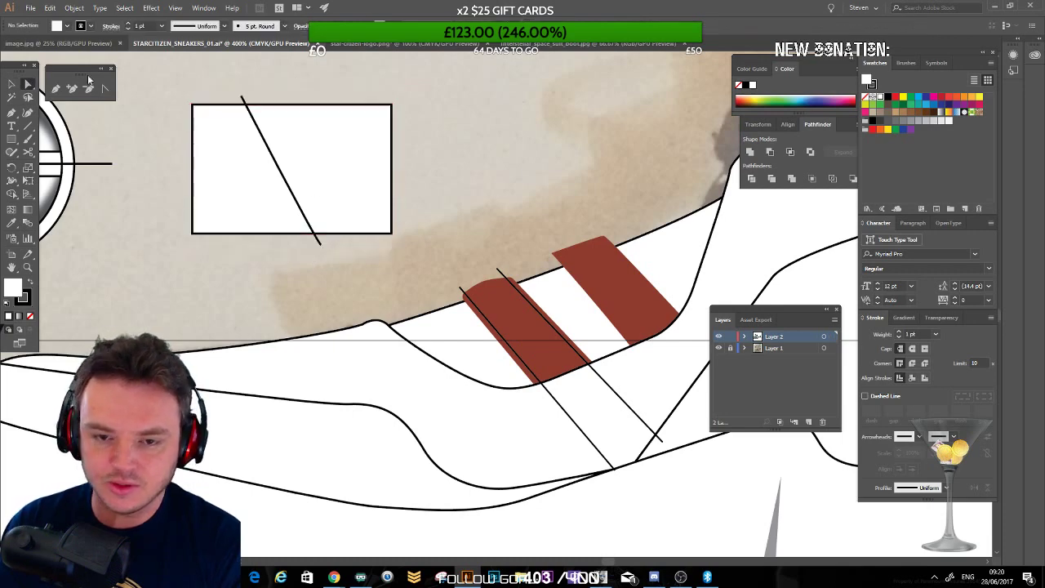
Step: Divide the white rectangle along the diagonal sample line with Pathfinder Divide
{"action": "left_click", "coordinate": [13, 84]}
{"action": "left_click", "coordinate": [263, 135]}
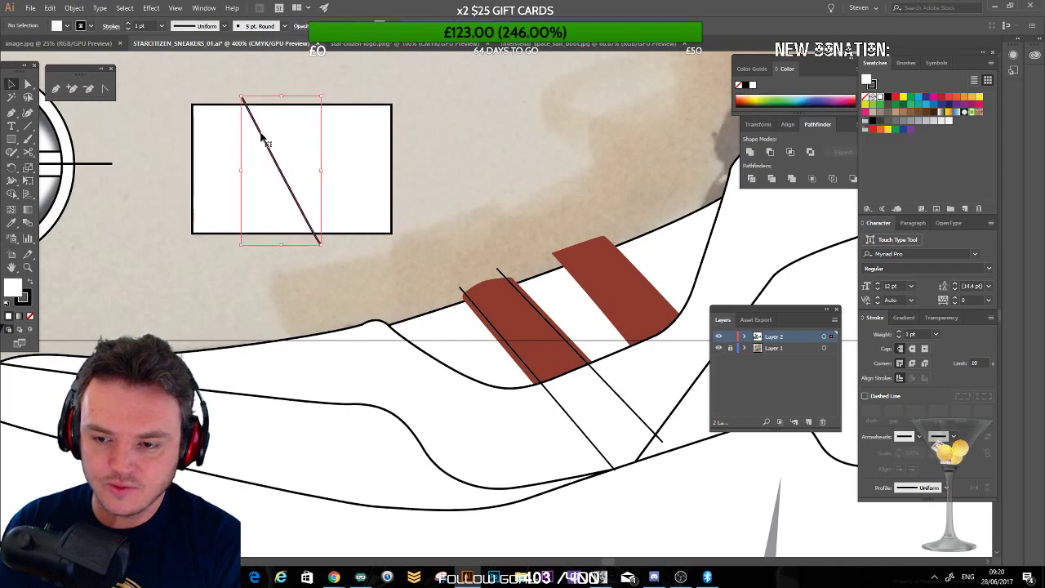
{"action": "left_click", "coordinate": [360, 150], "text": "shift"}
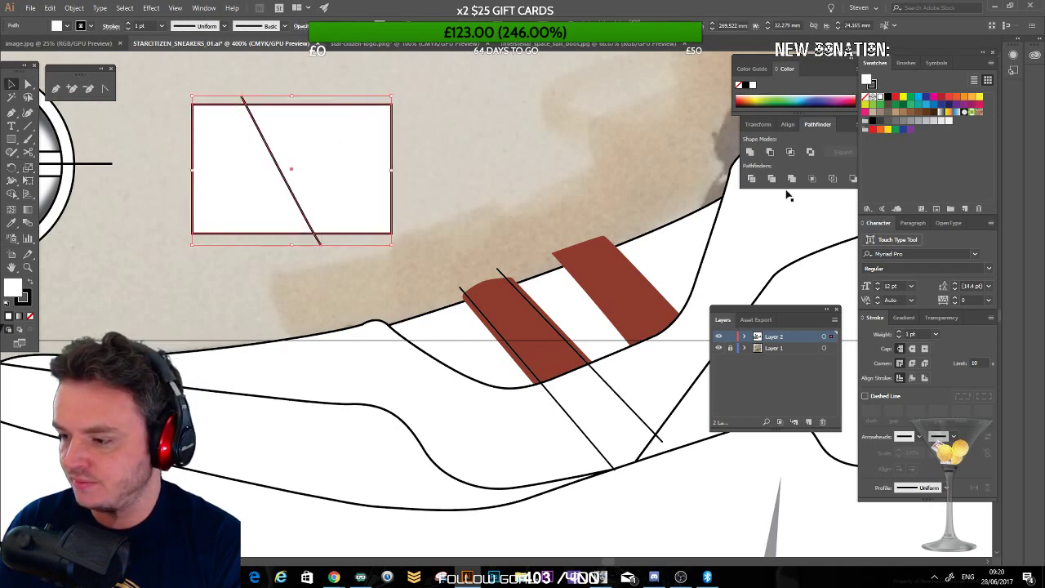
{"action": "left_click", "coordinate": [751, 181]}
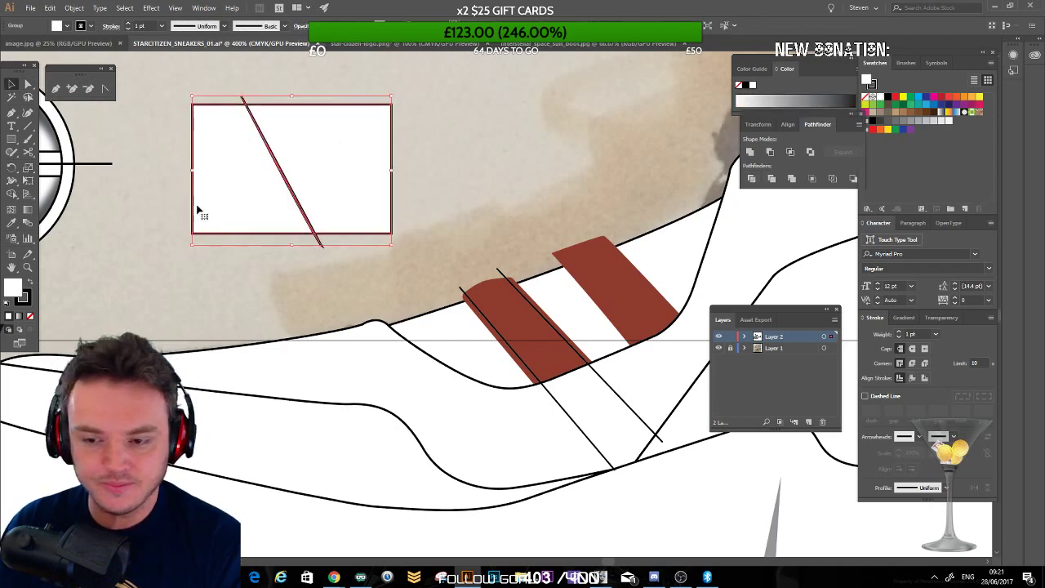
Step: Delete both rectangle halves and the protruding line tips, keeping only the thin diagonal sliver
{"action": "key", "text": "a"}
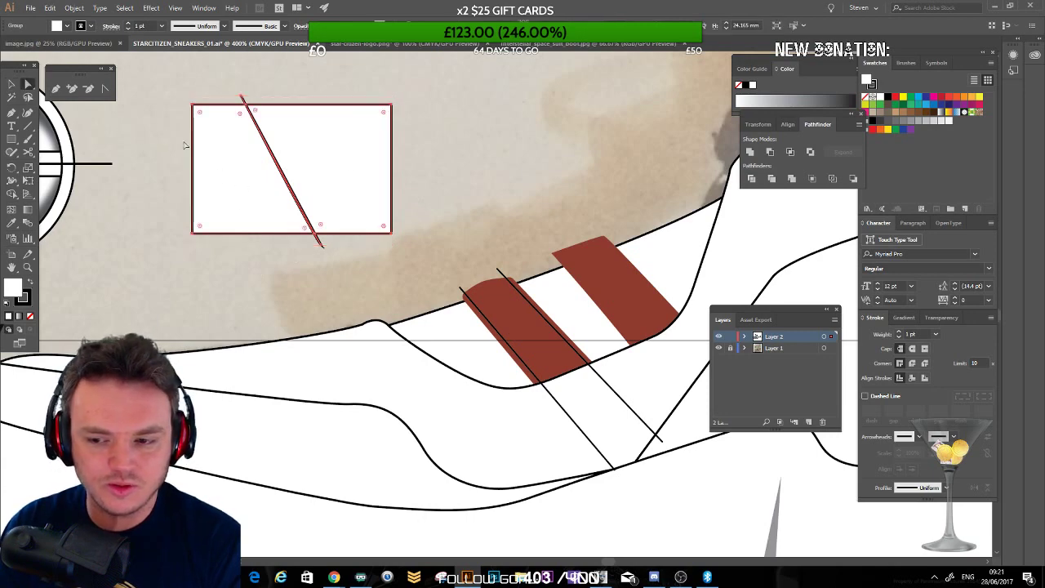
{"action": "left_click", "coordinate": [143, 130]}
{"action": "left_click", "coordinate": [257, 174]}
{"action": "left_click", "coordinate": [358, 178], "text": "shift"}
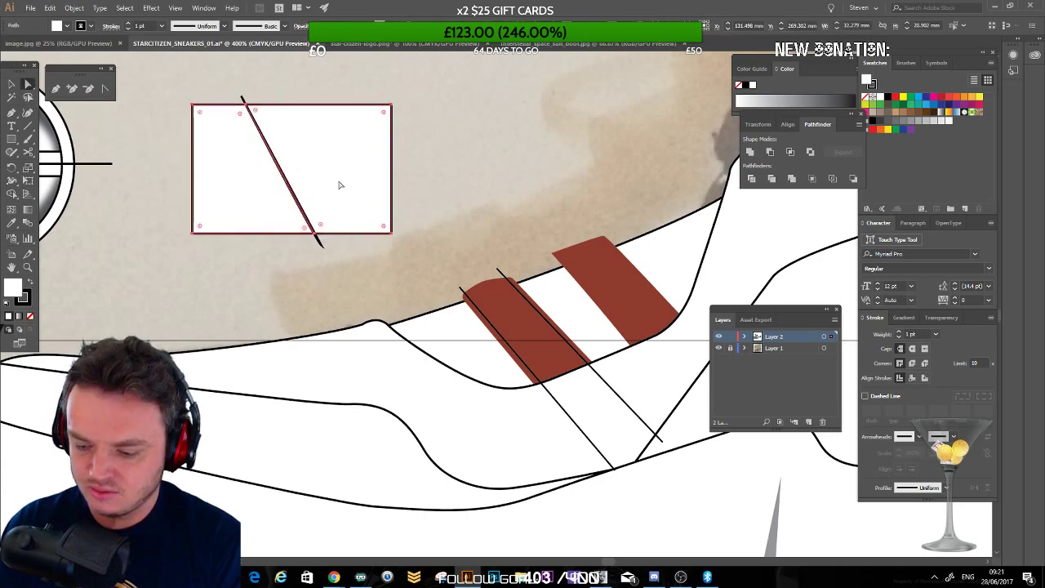
{"action": "key", "text": "Delete"}
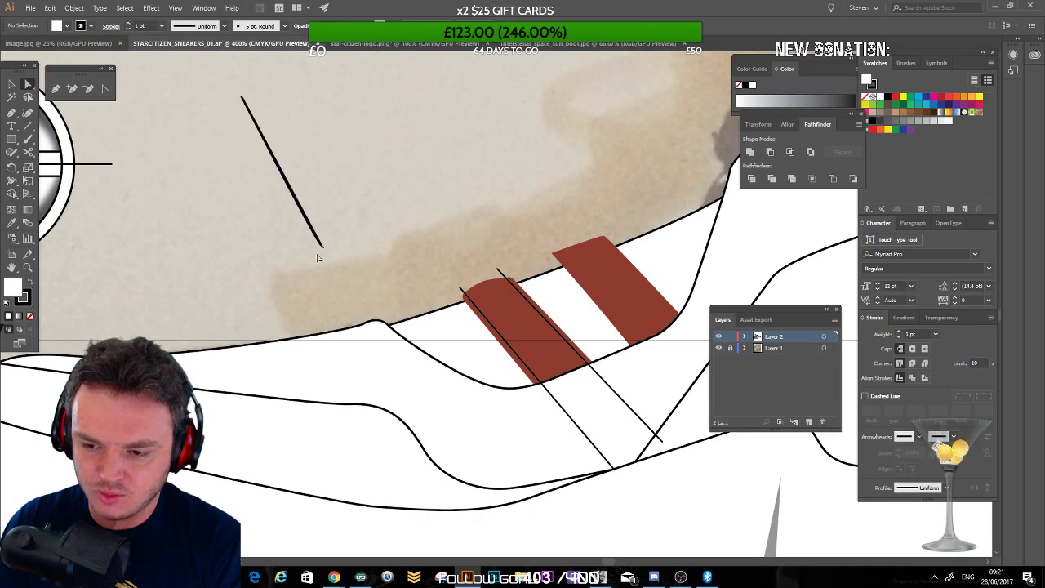
{"action": "left_click", "coordinate": [321, 246]}
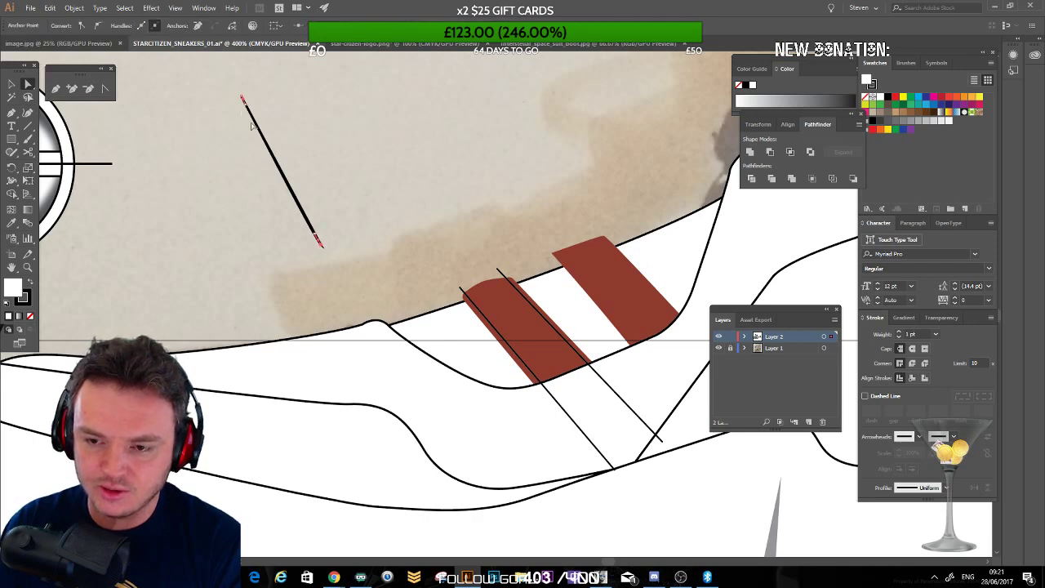
{"action": "key", "text": "Delete"}
Step: Examine the outline and lower end of the remaining diagonal sliver up close
{"action": "left_click", "coordinate": [285, 177]}
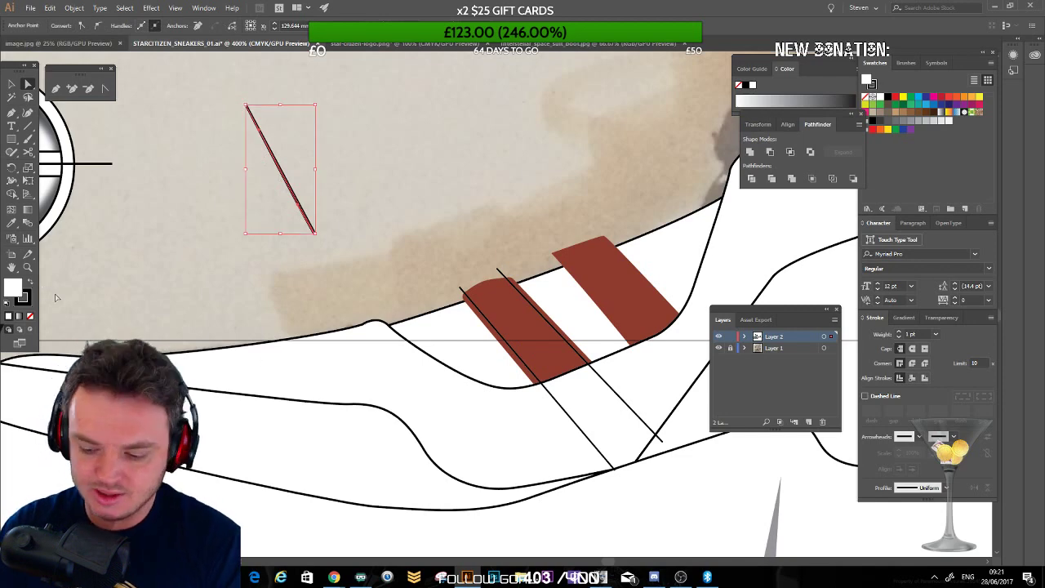
{"action": "key", "text": "ctrl+plus"}
{"action": "key", "text": "ctrl+plus"}
{"action": "key", "text": "ctrl+equal"}
{"action": "key", "text": "ctrl+equal"}
{"action": "key", "text": "ctrl+equal"}
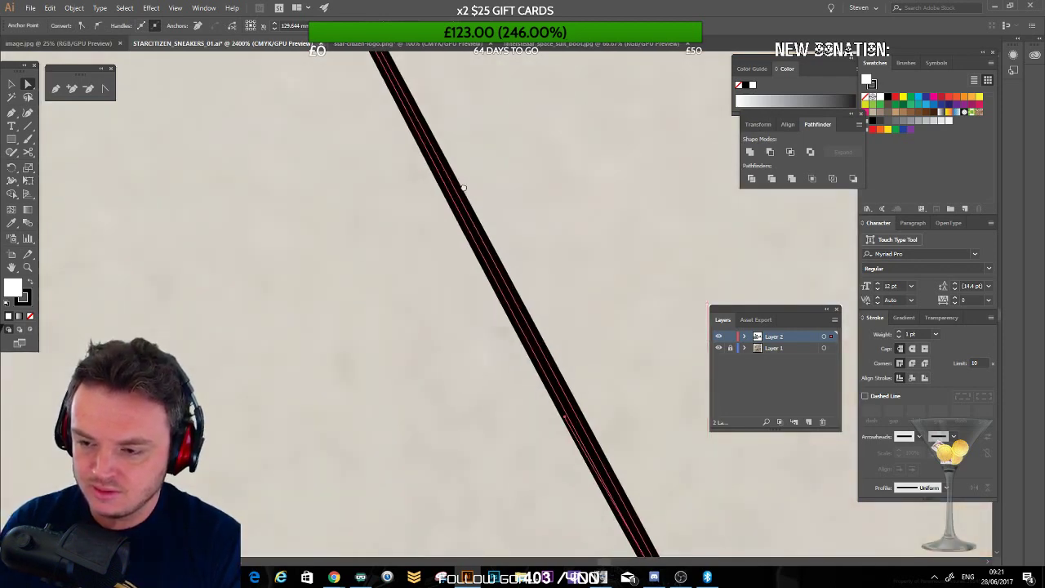
{"action": "left_click_drag", "start_coordinate": [578, 381], "coordinate": [474, 283]}
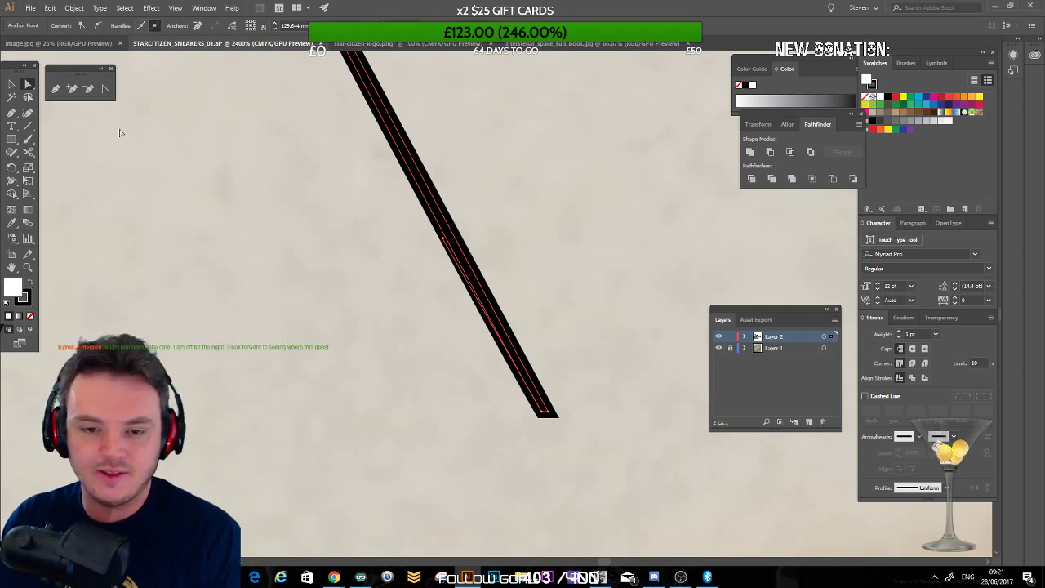
Step: Draw a closed rounded shape with smooth anchor points beside the sliver using the Pen tool
{"action": "left_click", "coordinate": [56, 89]}
{"action": "left_click", "coordinate": [73, 255]}
{"action": "left_click", "coordinate": [290, 255]}
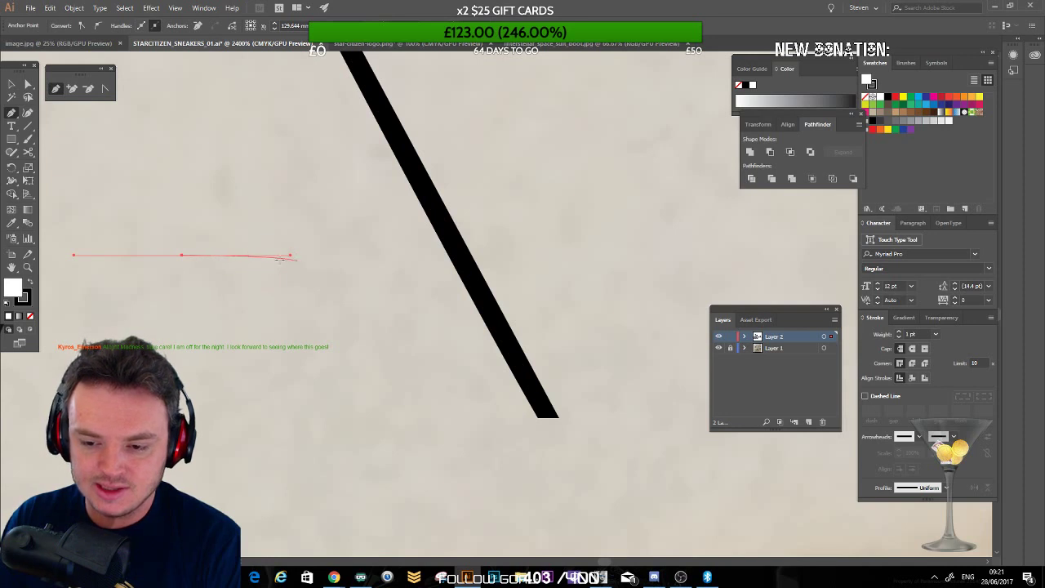
{"action": "left_click", "coordinate": [271, 371]}
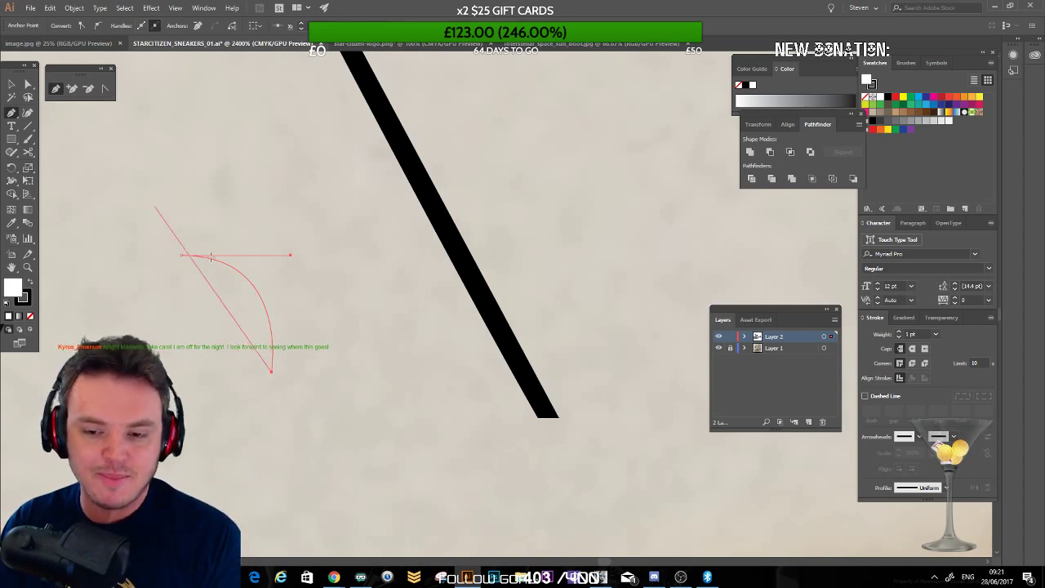
{"action": "left_click_drag", "start_coordinate": [187, 446], "coordinate": [227, 471]}
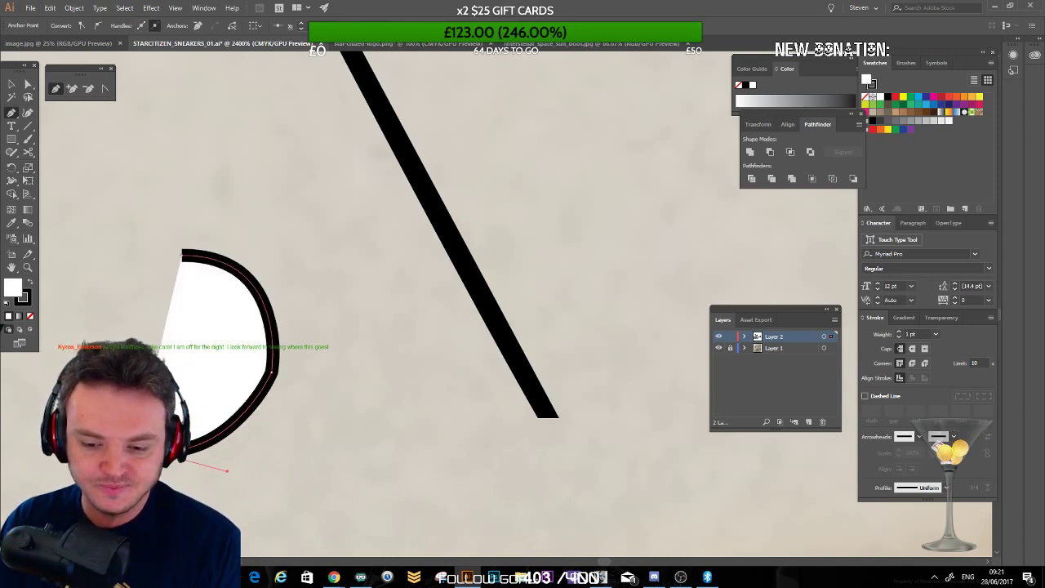
{"action": "left_click_drag", "start_coordinate": [183, 254], "coordinate": [290, 254]}
{"action": "left_click", "coordinate": [28, 84]}
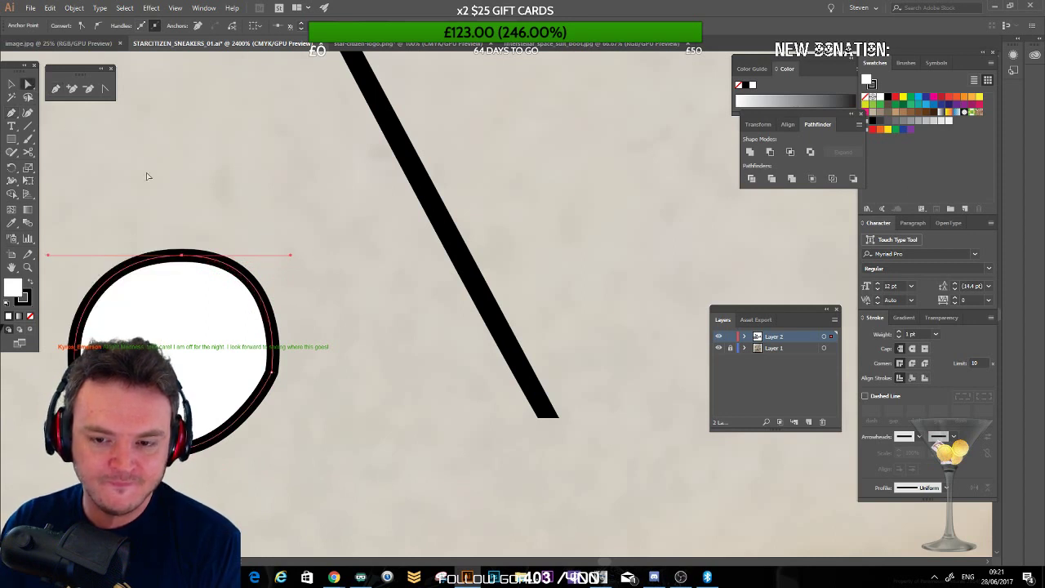
Step: Reshape the rounded shape by repositioning the direction handles of its uppermost anchor point
{"action": "left_click", "coordinate": [147, 175]}
{"action": "left_click", "coordinate": [179, 257]}
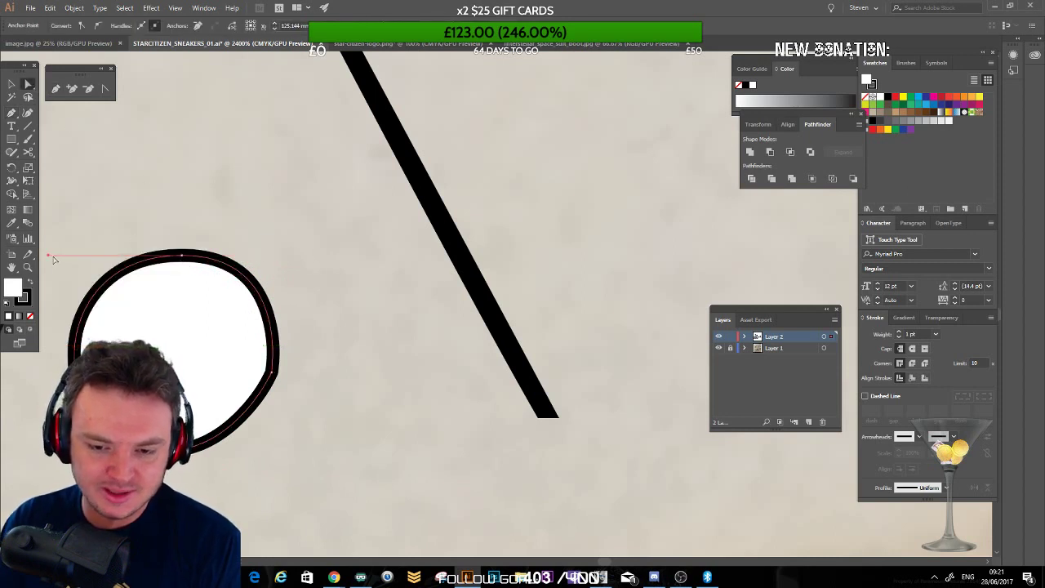
{"action": "left_click_drag", "start_coordinate": [54, 259], "coordinate": [137, 219]}
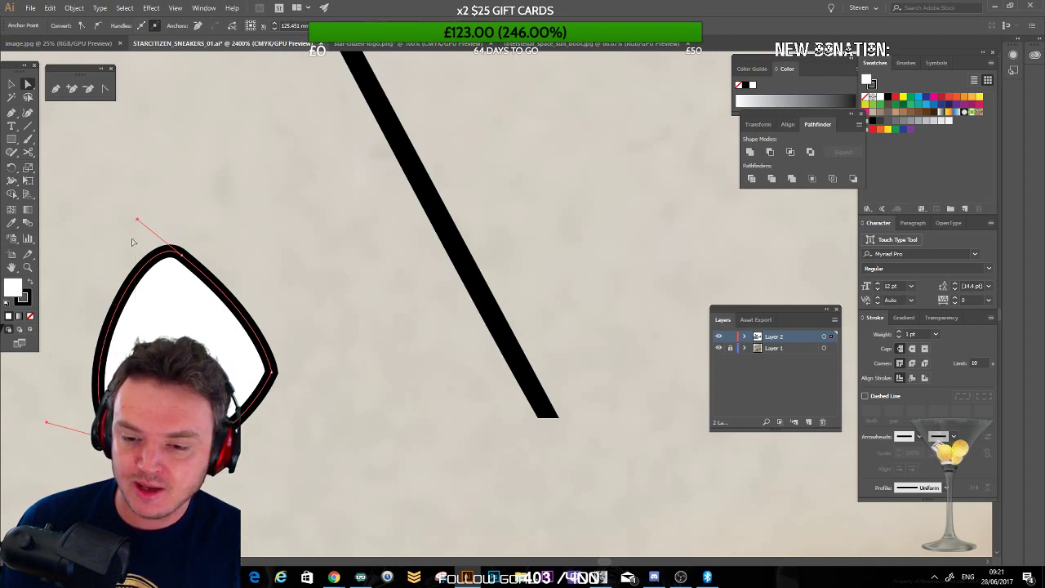
{"action": "left_click", "coordinate": [146, 229]}
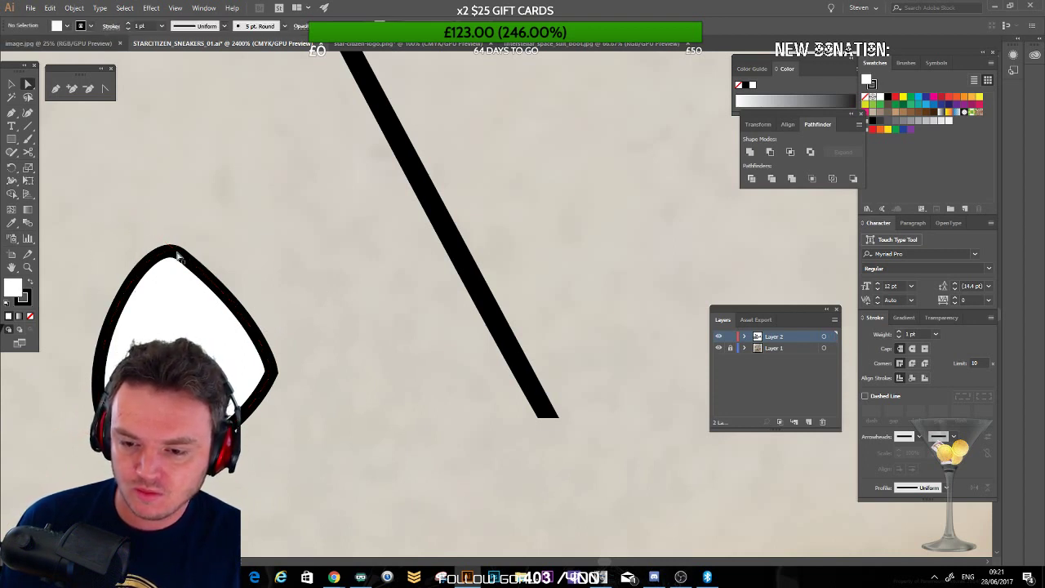
{"action": "left_click", "coordinate": [178, 257]}
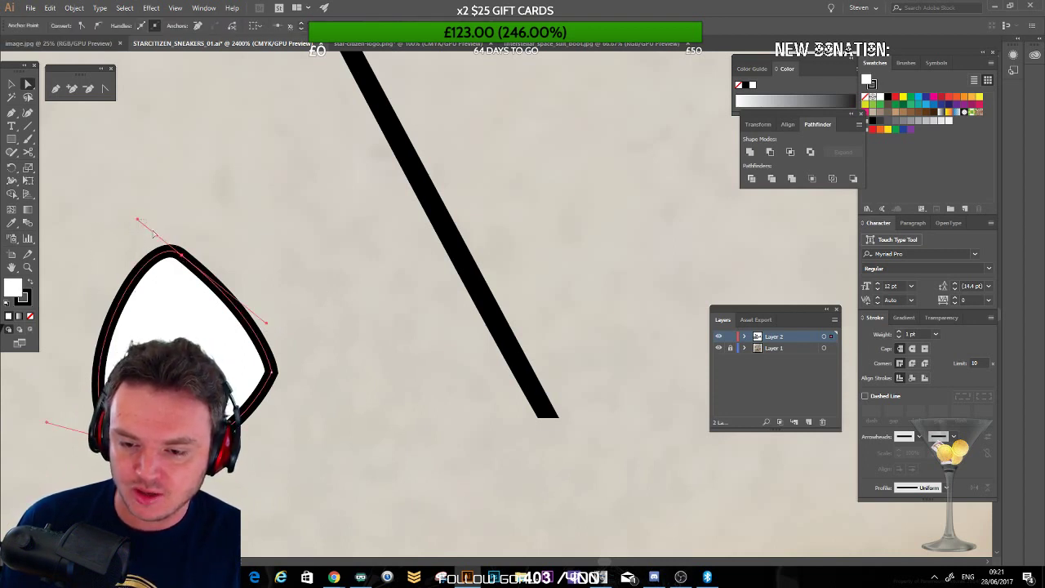
{"action": "key", "text": "ctrl+shift+a"}
{"action": "left_click", "coordinate": [171, 251]}
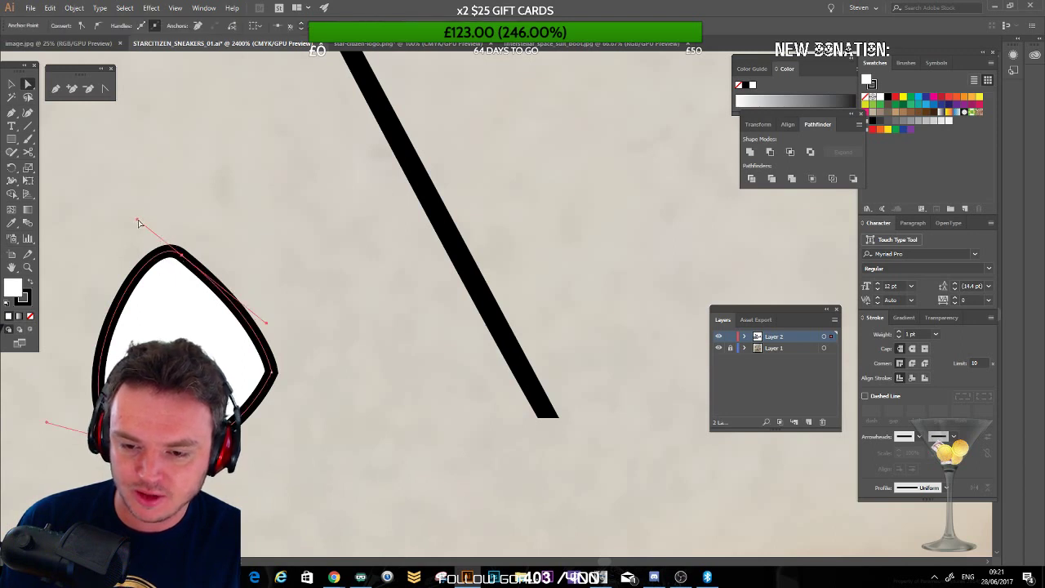
{"action": "left_click_drag", "start_coordinate": [139, 223], "coordinate": [76, 287]}
{"action": "left_click_drag", "start_coordinate": [46, 232], "coordinate": [128, 253]}
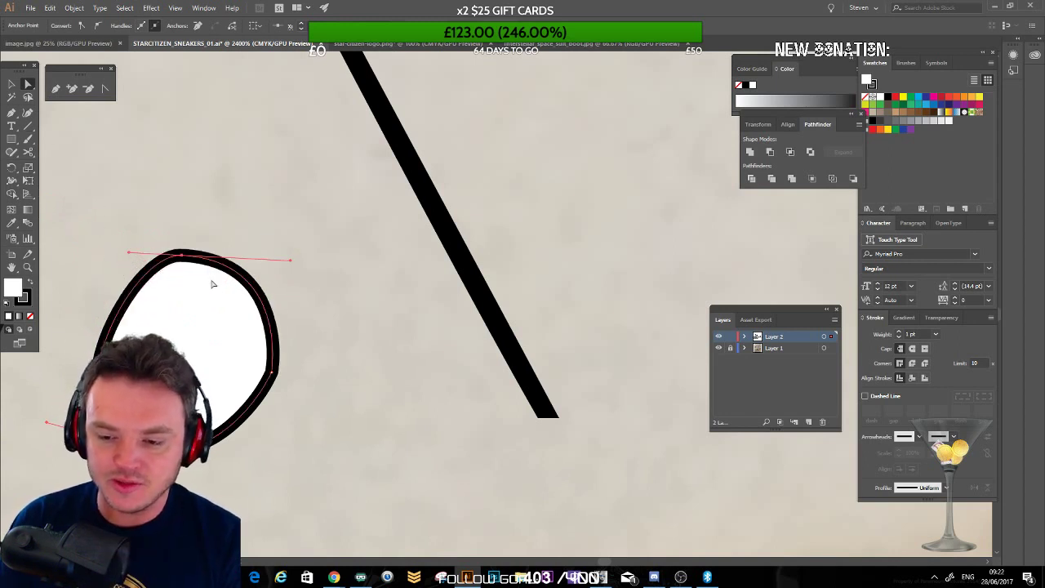
Step: Undo the rounded shape, the piece deletions and the Pathfinder division to restore the whole rectangle and sample line
{"action": "left_click", "coordinate": [546, 415]}
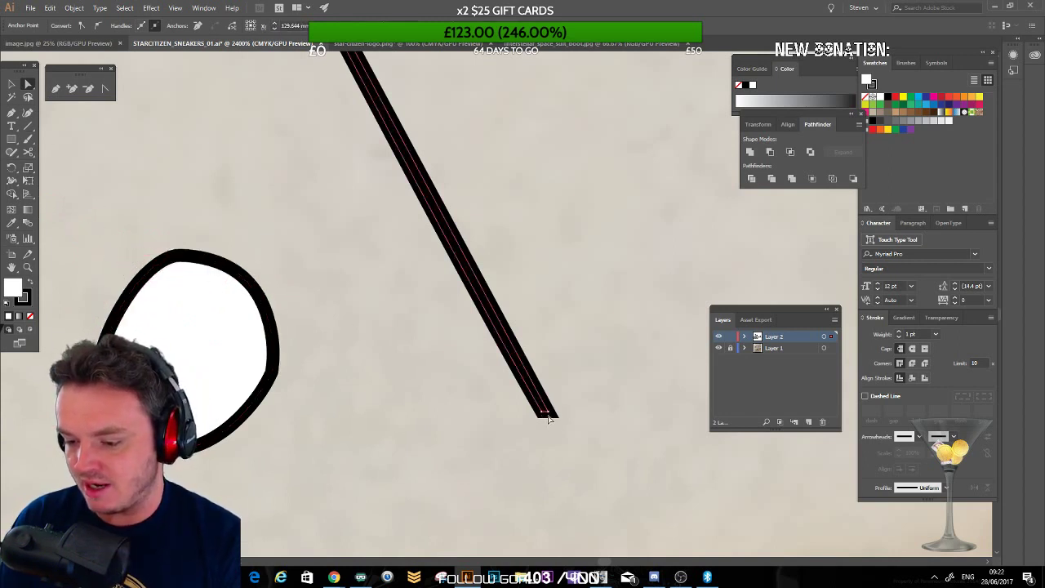
{"action": "left_click_drag", "start_coordinate": [357, 190], "coordinate": [335, 323]}
{"action": "key", "text": "ctrl+minus"}
{"action": "key", "text": "ctrl+minus"}
{"action": "key", "text": "ctrl+minus"}
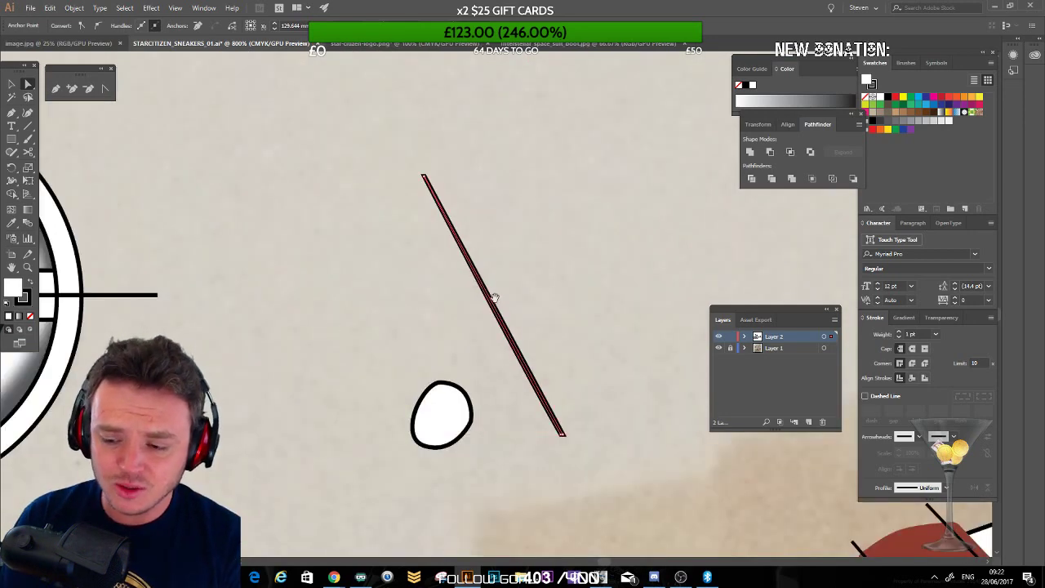
{"action": "left_click_drag", "start_coordinate": [494, 298], "coordinate": [347, 242]}
{"action": "left_click", "coordinate": [289, 345]}
{"action": "key", "text": "ctrl+z"}
{"action": "key", "text": "ctrl+z"}
{"action": "key", "text": "ctrl+z"}
{"action": "key", "text": "ctrl+z"}
{"action": "key", "text": "ctrl+z"}
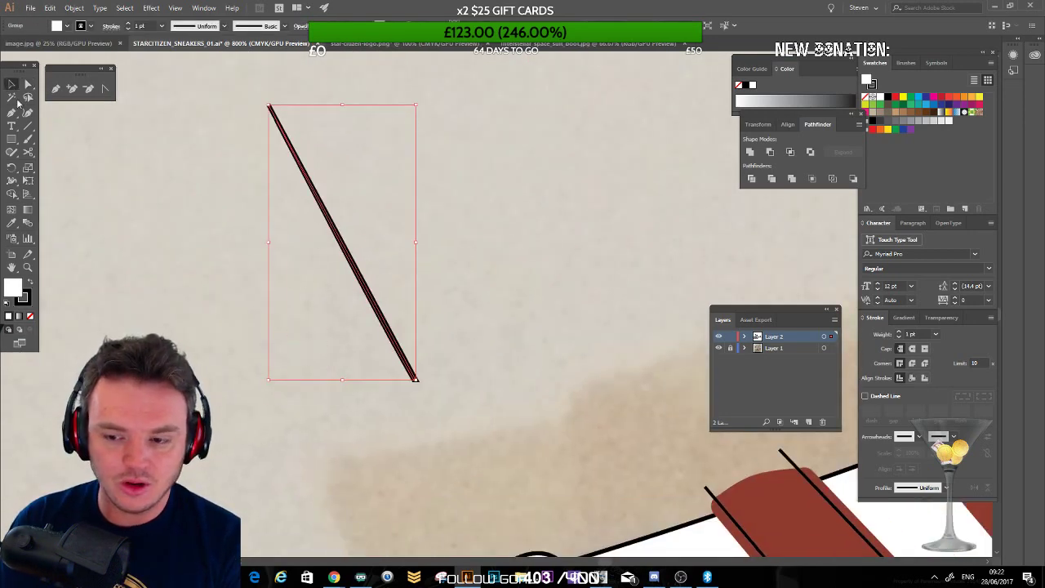
Step: Remove the fill from the diagonal sample line, leaving only its black stroke
{"action": "left_click", "coordinate": [129, 234]}
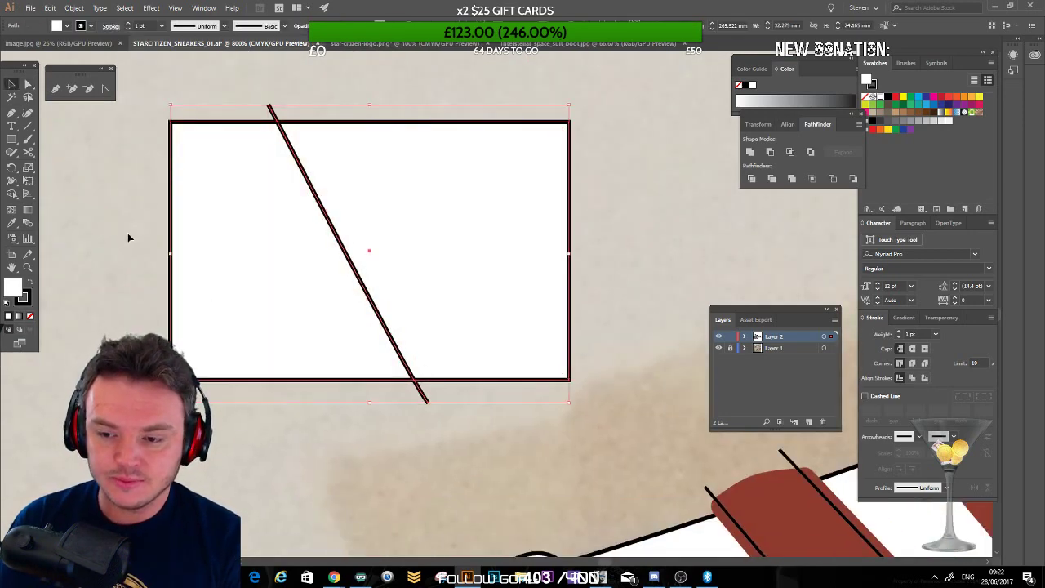
{"action": "left_click", "coordinate": [277, 115]}
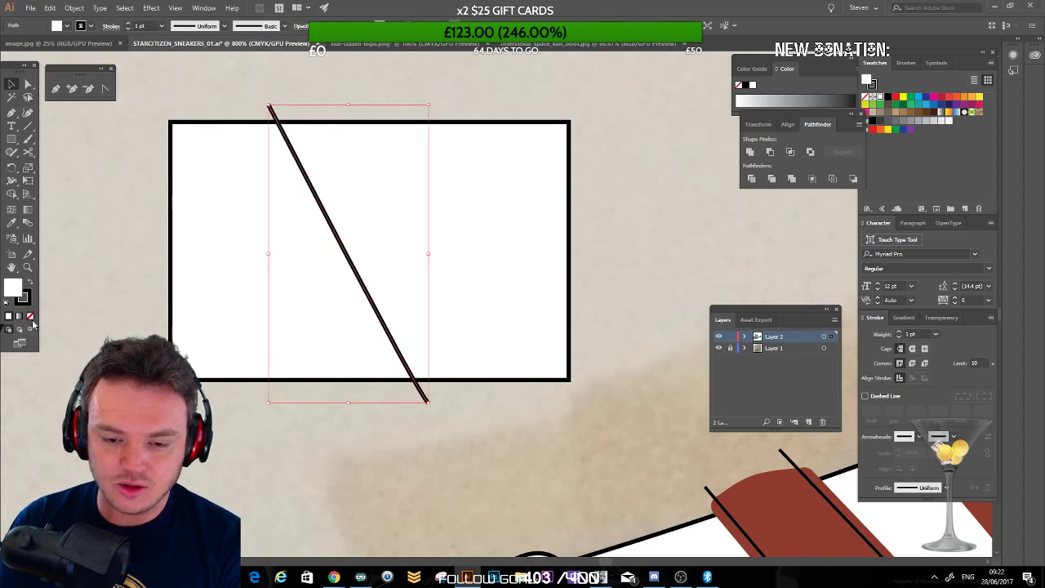
{"action": "left_click", "coordinate": [61, 310]}
{"action": "left_click", "coordinate": [238, 171]}
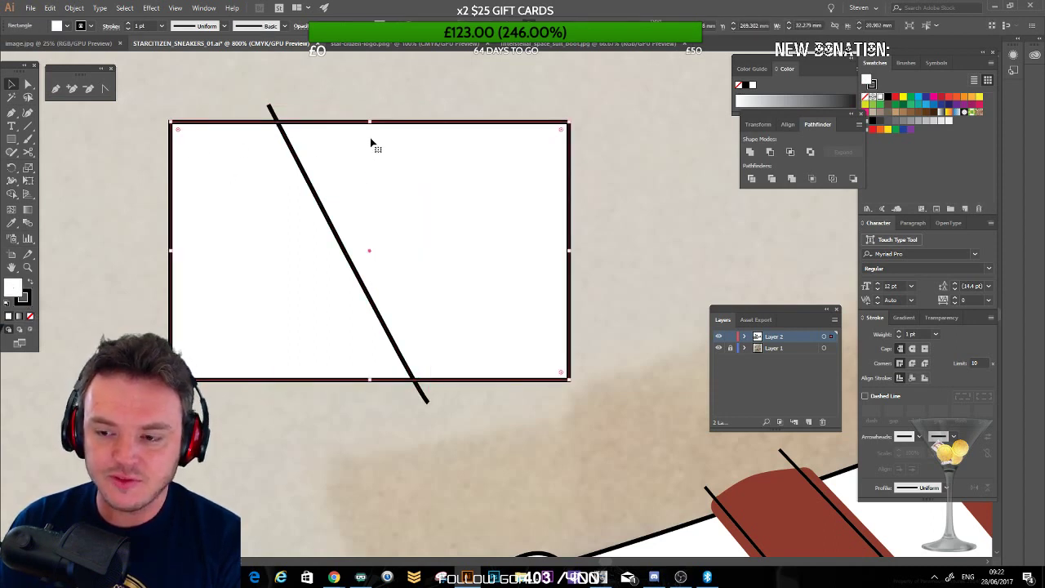
{"action": "left_click", "coordinate": [268, 109]}
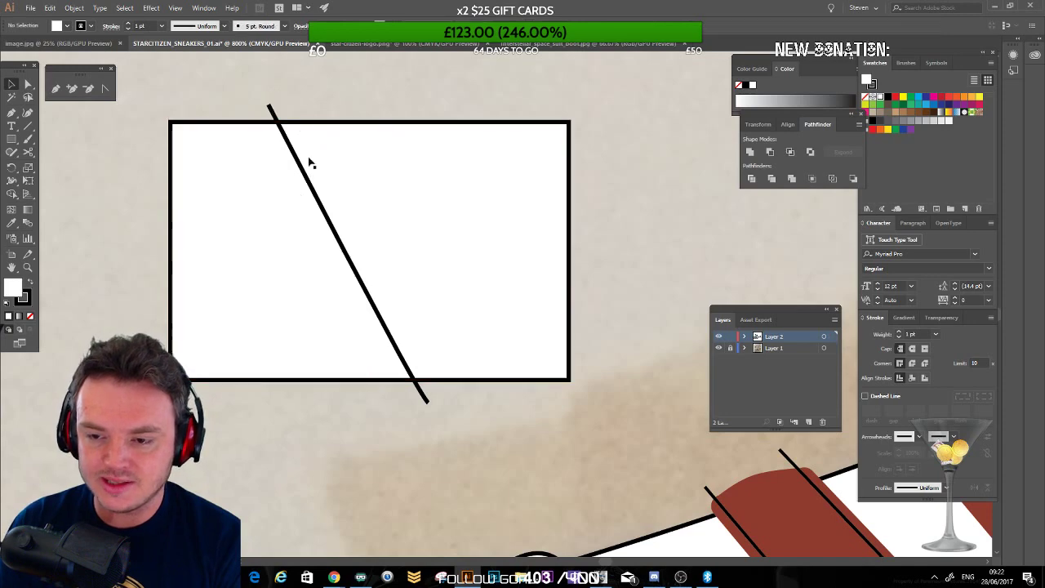
Step: Divide the white rectangle with the unfilled sample line using Pathfinder Divide
{"action": "left_click", "coordinate": [271, 116]}
{"action": "left_click", "coordinate": [472, 229], "text": "shift"}
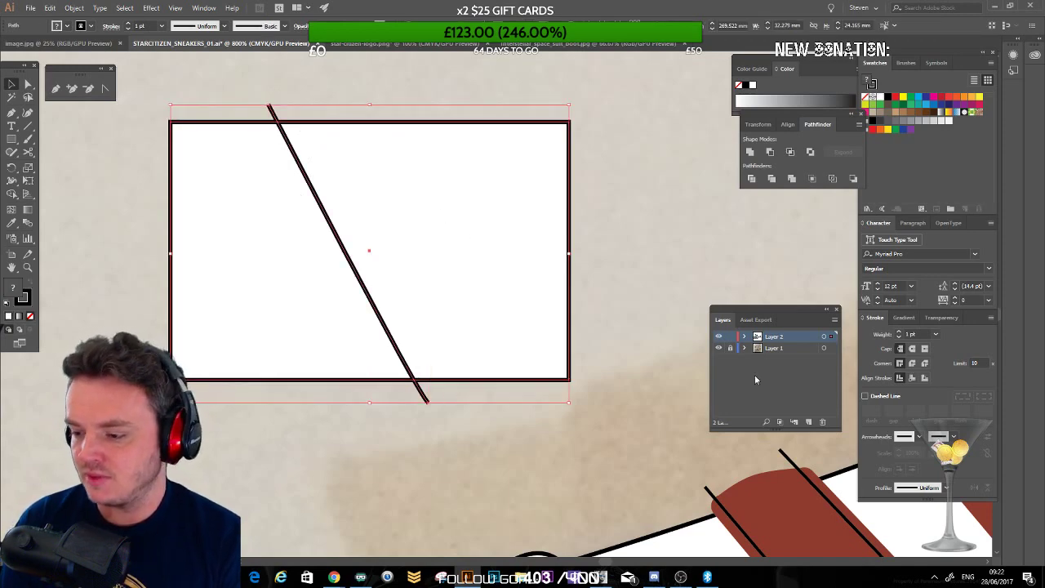
{"action": "left_click", "coordinate": [751, 178]}
{"action": "left_click", "coordinate": [27, 85]}
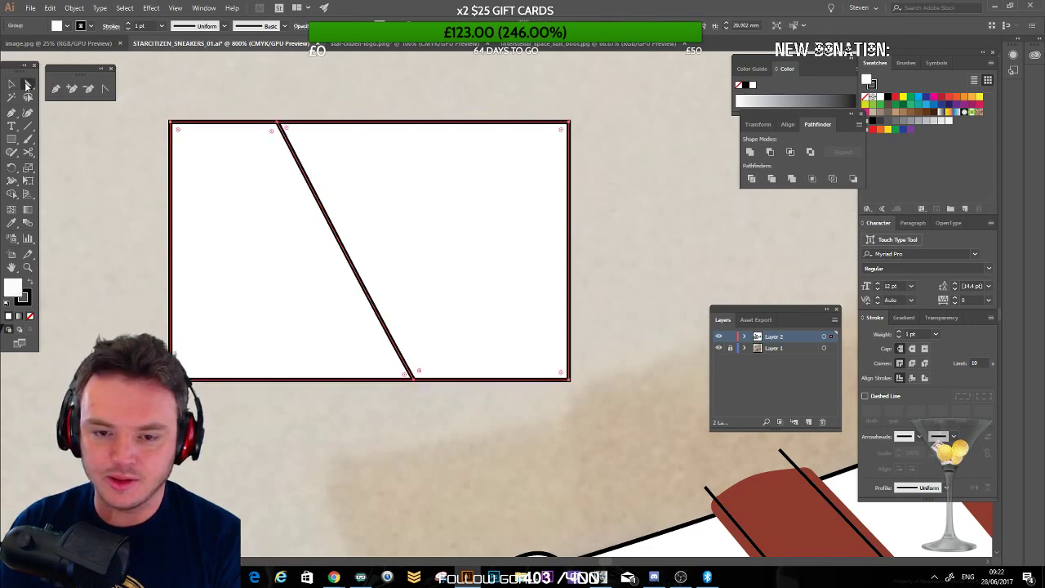
Step: Delete both halves of the divided rectangle and undo the deletion
{"action": "left_click", "coordinate": [123, 141]}
{"action": "left_click", "coordinate": [249, 202]}
{"action": "left_click", "coordinate": [405, 211], "text": "shift"}
{"action": "key", "text": "Delete"}
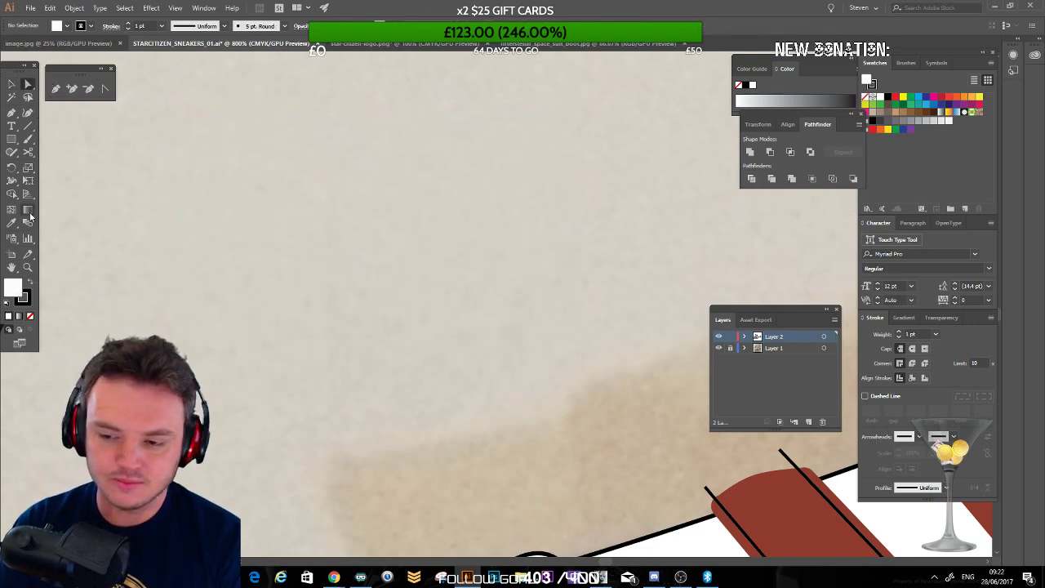
{"action": "key", "text": "ctrl+z"}
Step: Move the two halves of the divided rectangle apart on either side of the cut
{"action": "left_click", "coordinate": [282, 94]}
{"action": "left_click_drag", "start_coordinate": [255, 217], "coordinate": [129, 297]}
{"action": "left_click", "coordinate": [416, 203]}
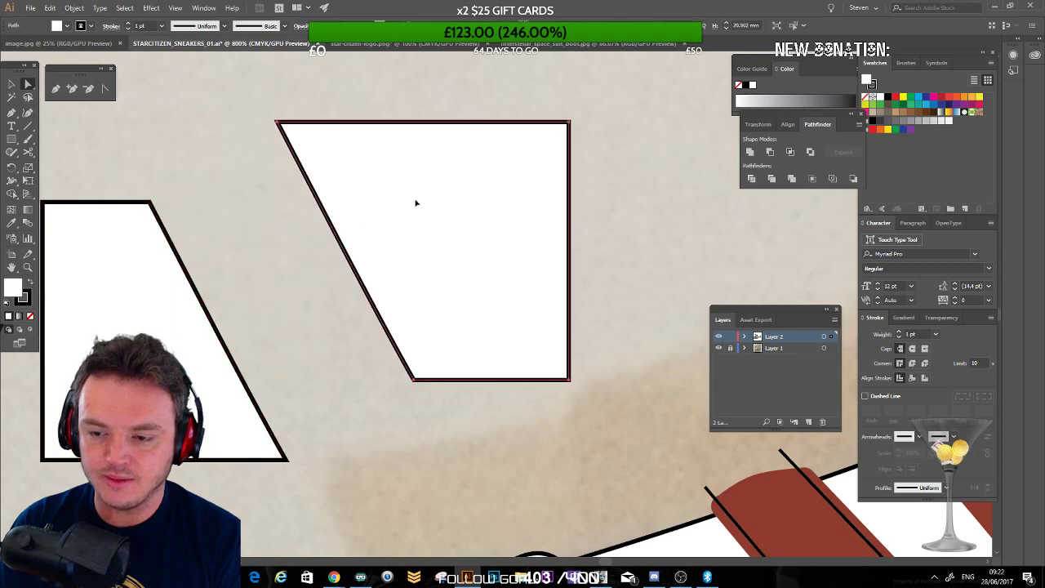
{"action": "left_click_drag", "start_coordinate": [416, 203], "coordinate": [561, 203]}
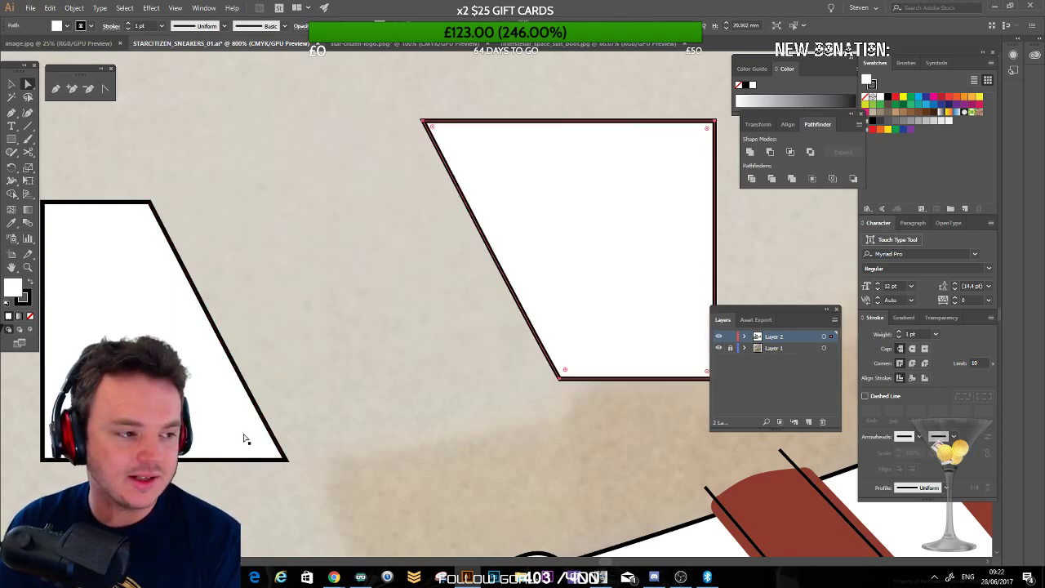
Step: Undo the moves, the division and the fill removal to restore the sample line over the whole rectangle
{"action": "key", "text": "ctrl+z"}
{"action": "key", "text": "ctrl+z"}
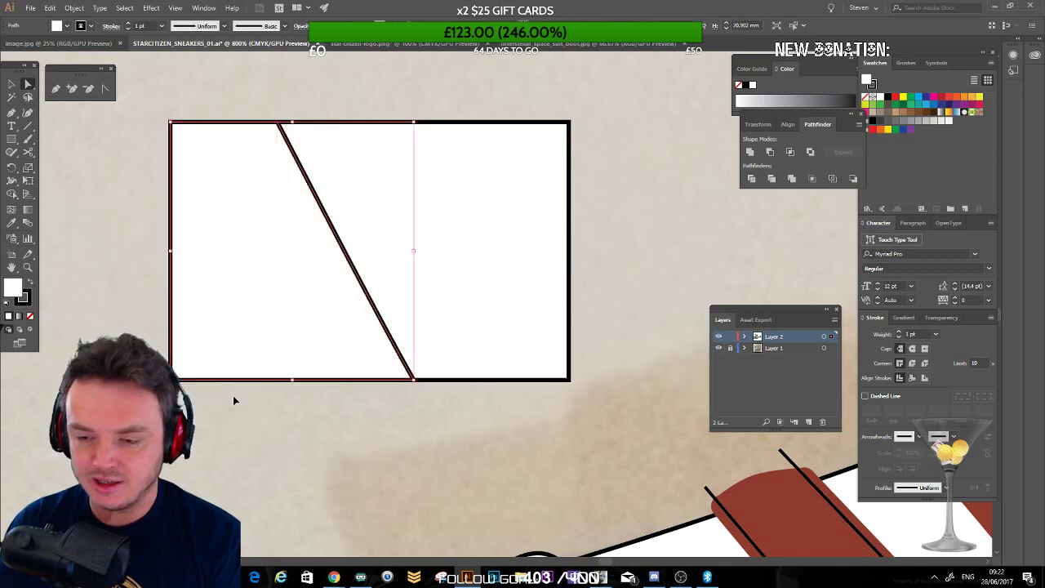
{"action": "key", "text": "ctrl+z"}
{"action": "key", "text": "ctrl+z"}
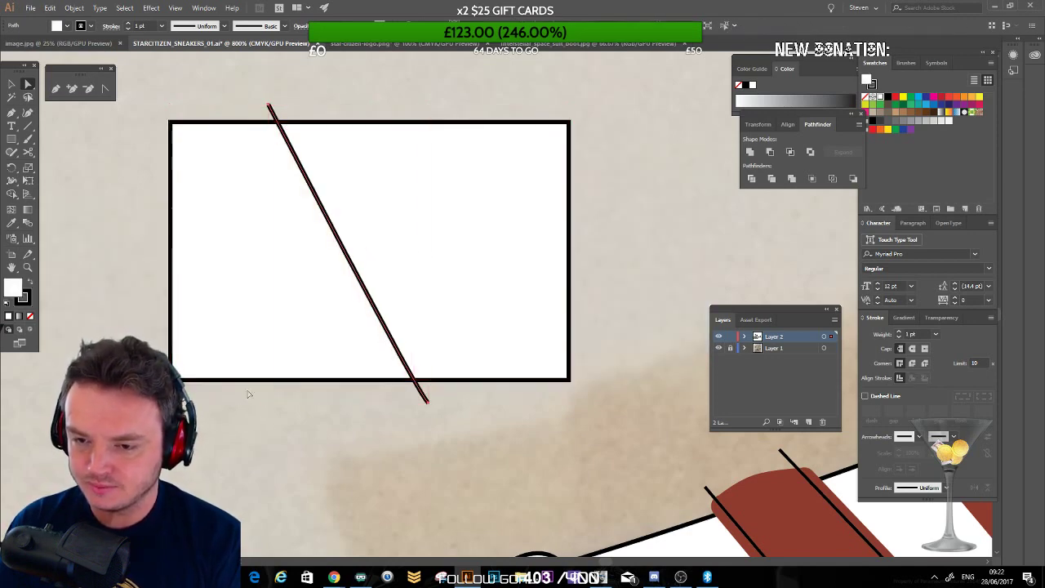
Step: Remove the fill from the sample rectangle and line, and split the rectangle along the line with Pathfinder Divide
{"action": "left_click", "coordinate": [296, 405]}
{"action": "left_click_drag", "start_coordinate": [231, 87], "coordinate": [304, 188]}
{"action": "left_click", "coordinate": [31, 316]}
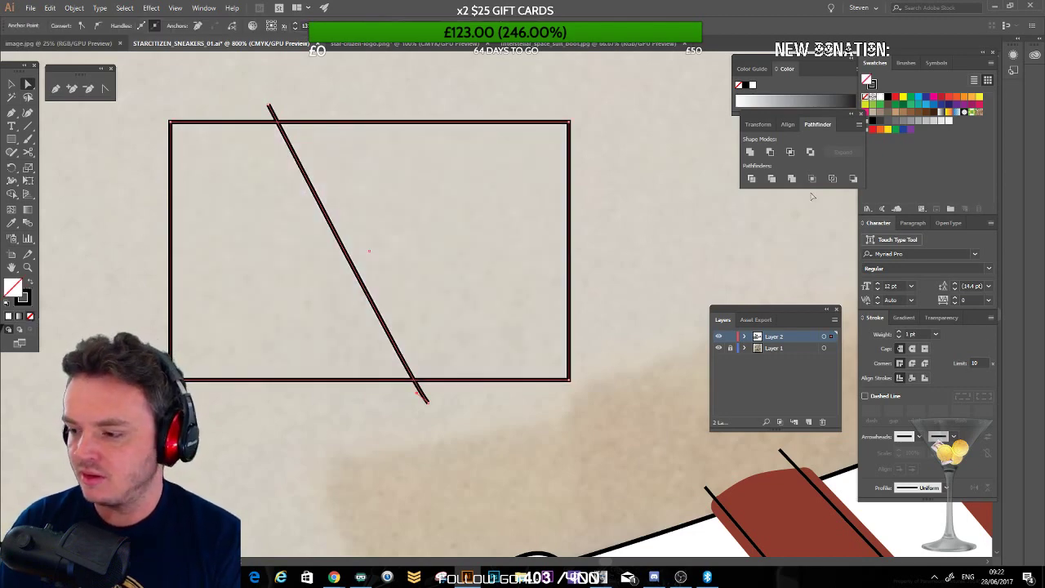
{"action": "left_click", "coordinate": [751, 179]}
{"action": "left_click", "coordinate": [574, 254]}
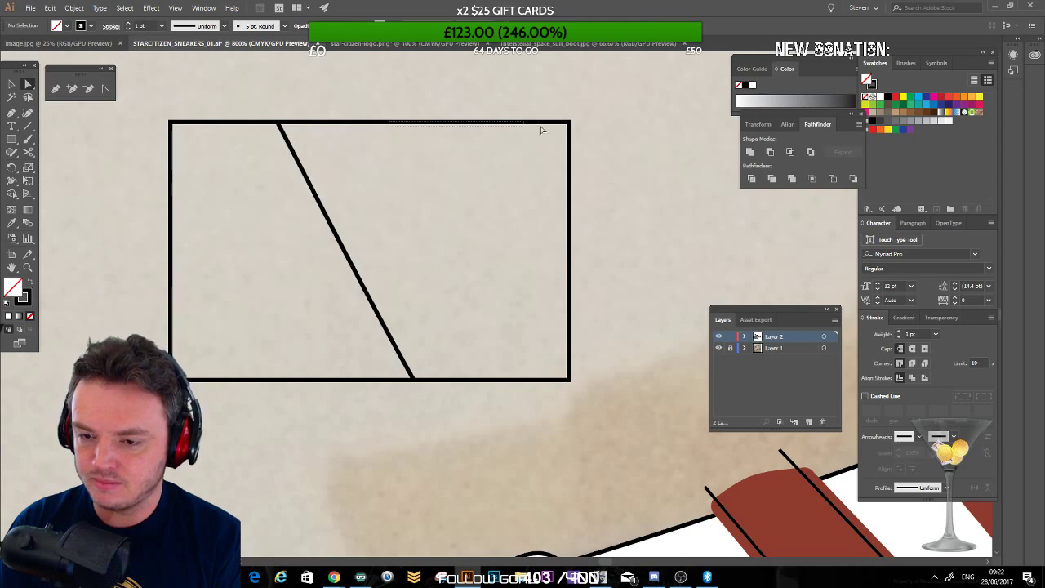
Step: Move the grouped divided rectangle sideways and undo the move
{"action": "left_click", "coordinate": [541, 123]}
{"action": "left_click", "coordinate": [10, 87]}
{"action": "left_click", "coordinate": [362, 134]}
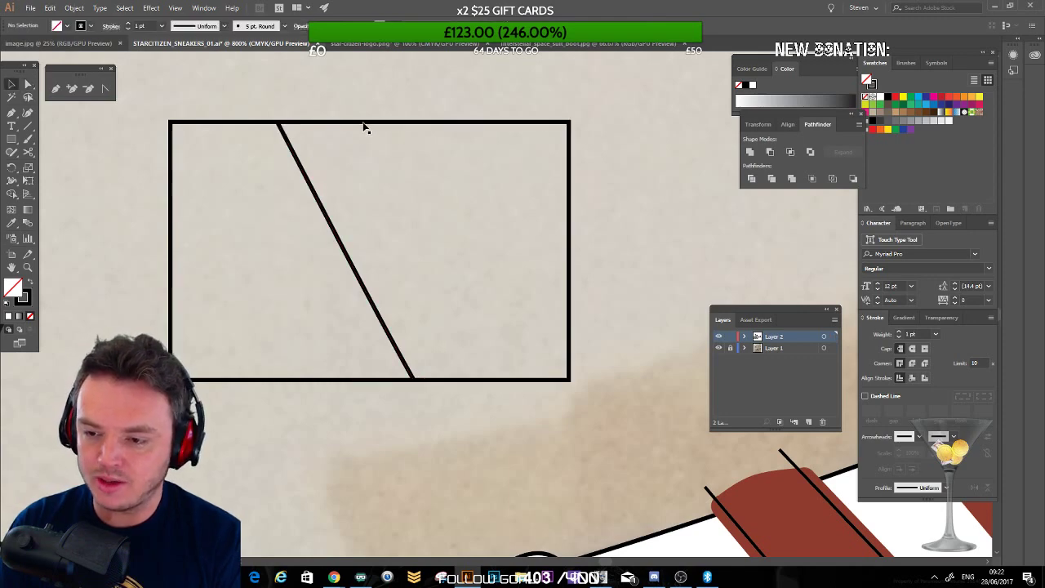
{"action": "left_click_drag", "start_coordinate": [366, 123], "coordinate": [439, 123]}
{"action": "key", "text": "ctrl+z"}
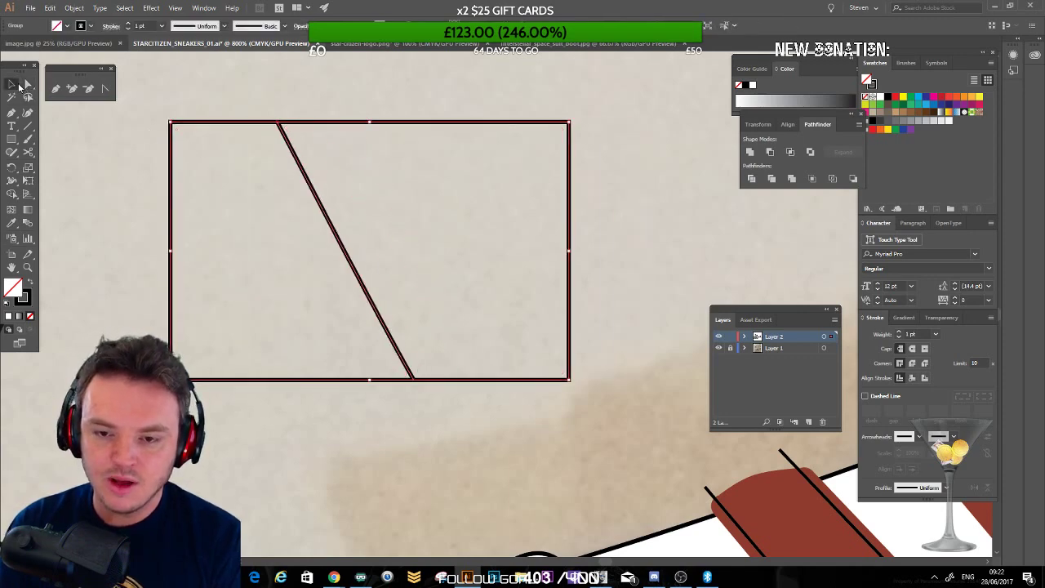
Step: Ungroup the divided rectangle, move its left half away from the right half and undo the move
{"action": "left_click", "coordinate": [269, 158]}
{"action": "left_click", "coordinate": [289, 142]}
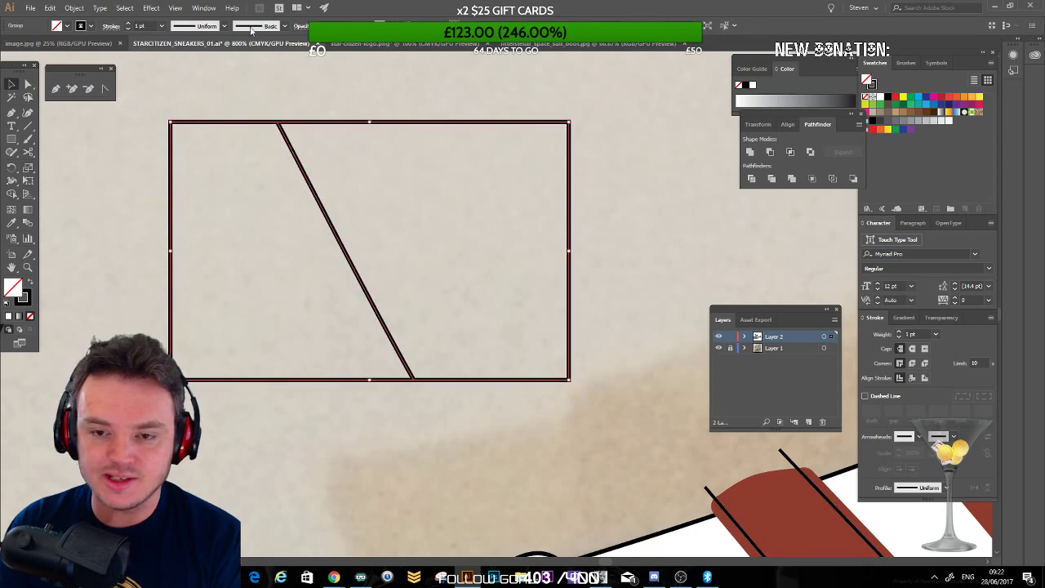
{"action": "key", "text": "ctrl+shift+g"}
{"action": "left_click", "coordinate": [258, 149]}
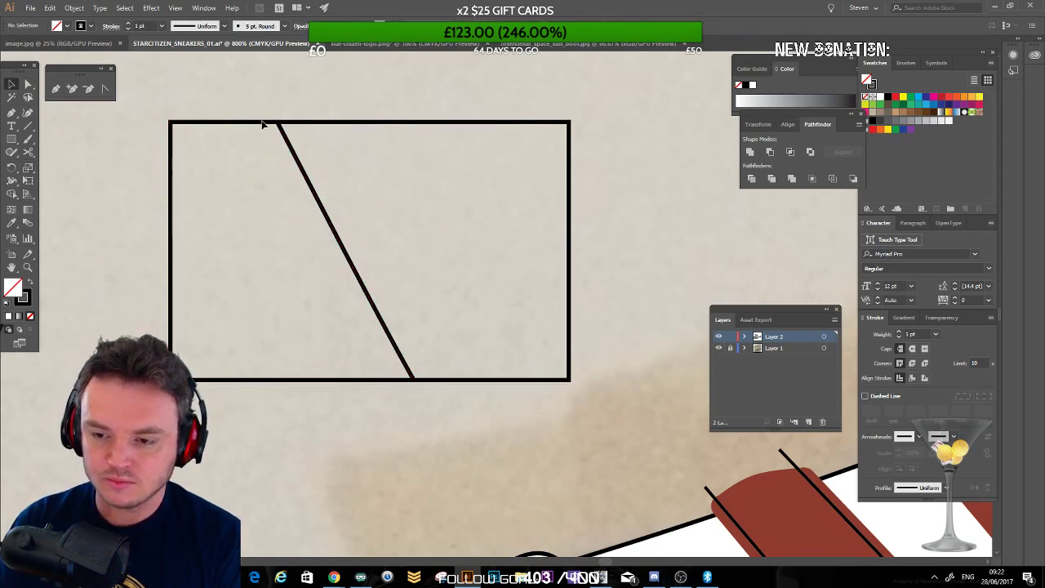
{"action": "left_click_drag", "start_coordinate": [257, 122], "coordinate": [185, 122]}
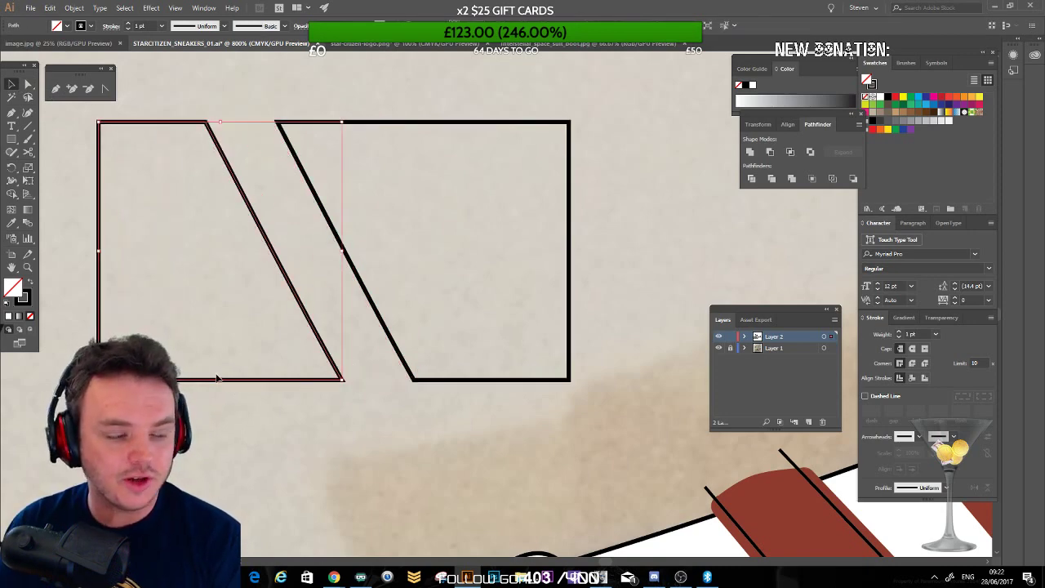
{"action": "key", "text": "ctrl+z"}
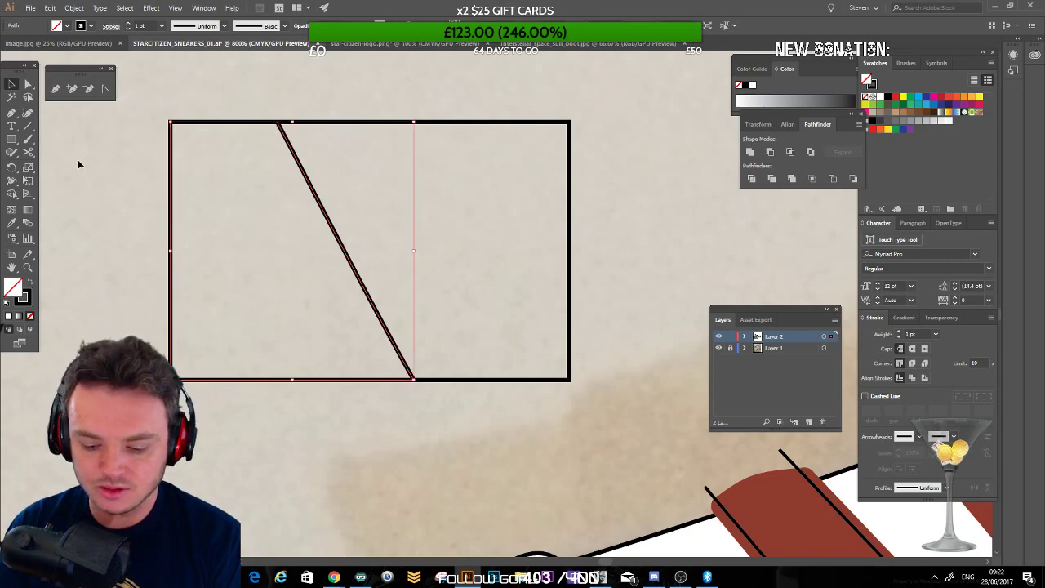
Step: Group the rectangle's left half on its own and move it clear of the right half
{"action": "key", "text": "ctrl+g"}
{"action": "left_click_drag", "start_coordinate": [299, 87], "coordinate": [311, 203]}
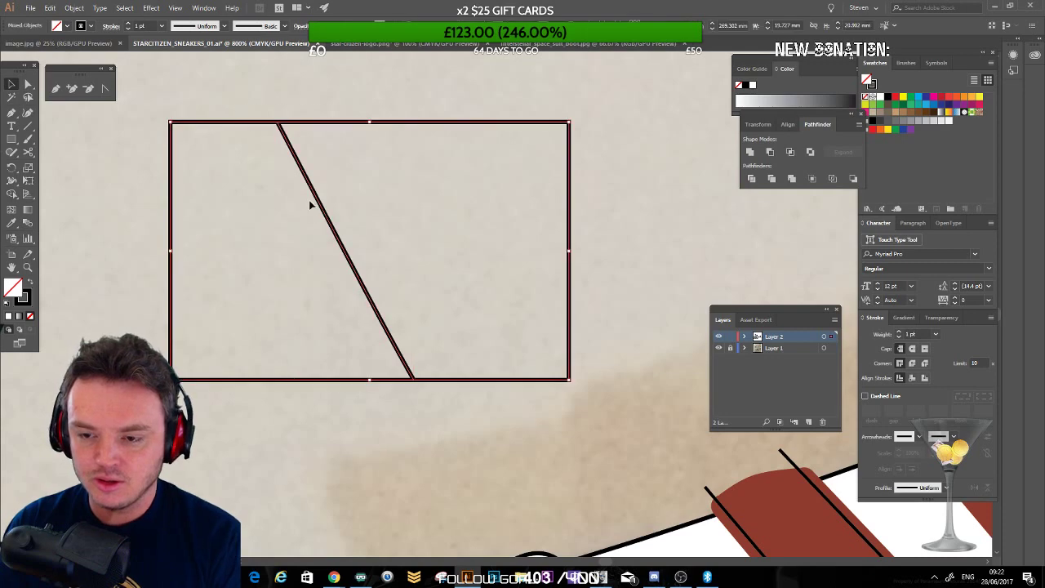
{"action": "left_click", "coordinate": [327, 76]}
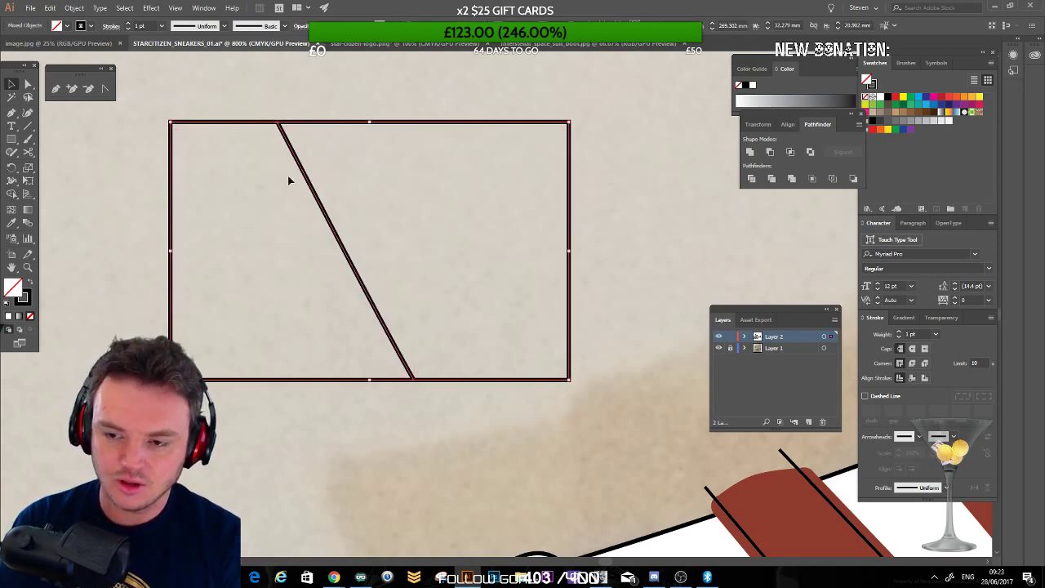
{"action": "left_click_drag", "start_coordinate": [253, 126], "coordinate": [171, 127]}
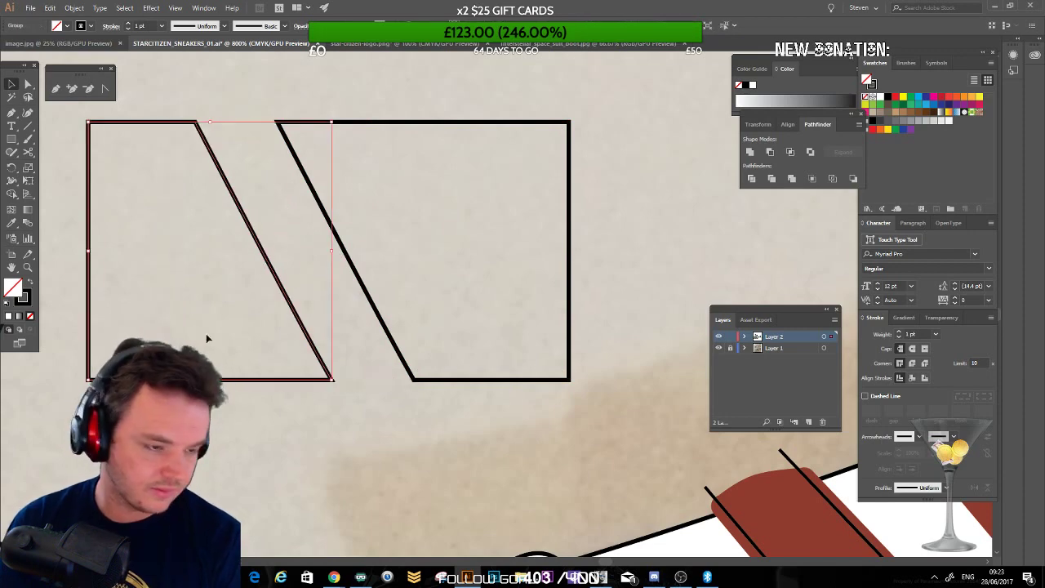
Step: Delete both halves of the sample rectangle above the high-top's toe
{"action": "left_click", "coordinate": [353, 104]}
{"action": "key", "text": "ctrl+minus"}
{"action": "key", "text": "ctrl+minus"}
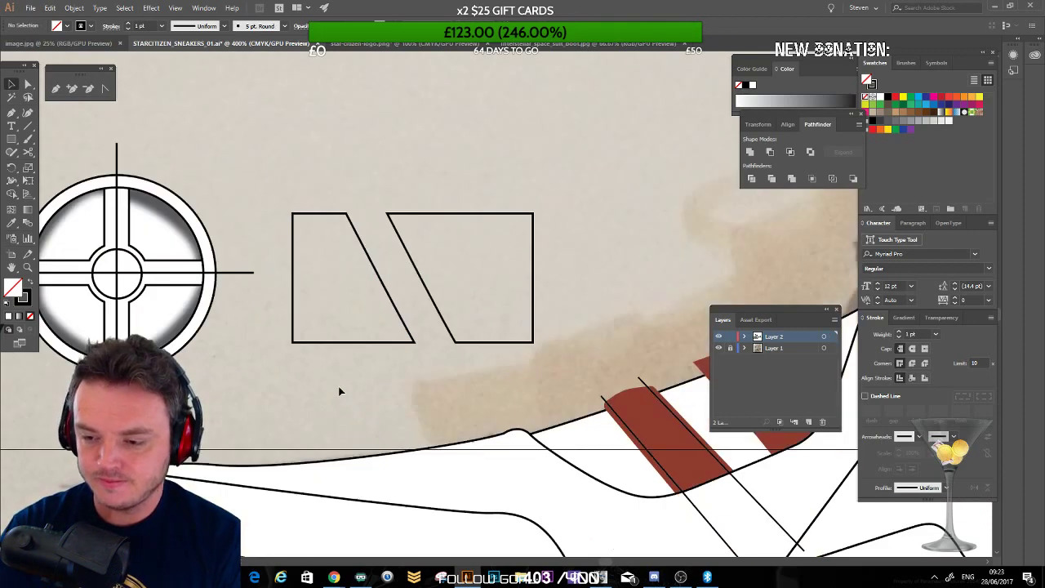
{"action": "left_click_drag", "start_coordinate": [447, 279], "coordinate": [353, 232]}
{"action": "left_click_drag", "start_coordinate": [233, 170], "coordinate": [353, 357]}
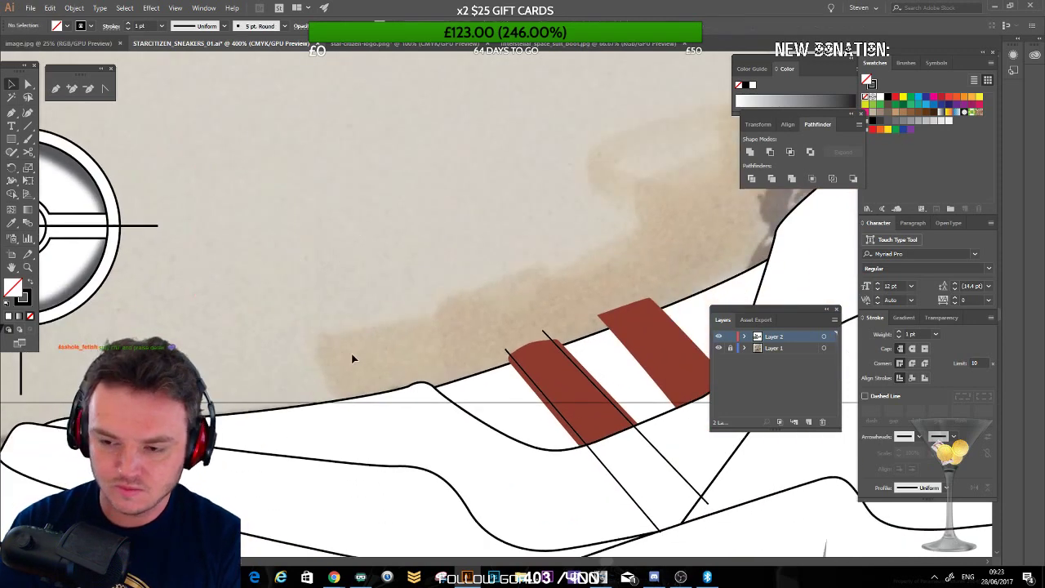
{"action": "key", "text": "Delete"}
{"action": "scroll", "coordinate": [266, 379], "scroll_direction": "down", "scroll_amount": 2}
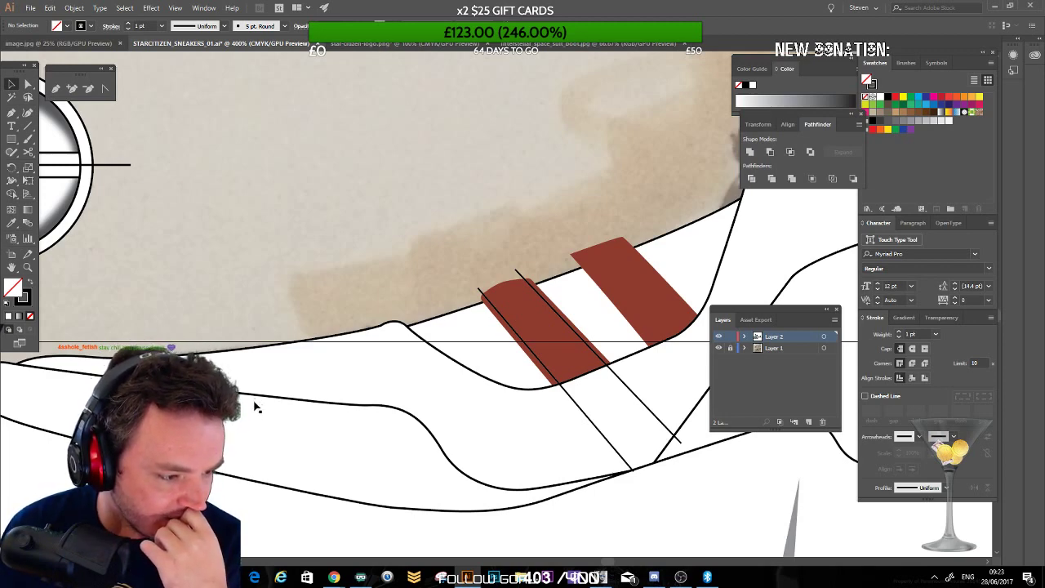
Step: Examine the high-top beside the low sneaker and boot references, and return to the red straps with the edge lines
{"action": "left_click_drag", "start_coordinate": [503, 325], "coordinate": [337, 217]}
{"action": "key", "text": "ctrl+minus"}
{"action": "key", "text": "ctrl+minus"}
{"action": "key", "text": "ctrl+minus"}
{"action": "left_click_drag", "start_coordinate": [588, 258], "coordinate": [341, 309]}
{"action": "scroll", "coordinate": [432, 287], "scroll_direction": "down", "scroll_amount": 5}
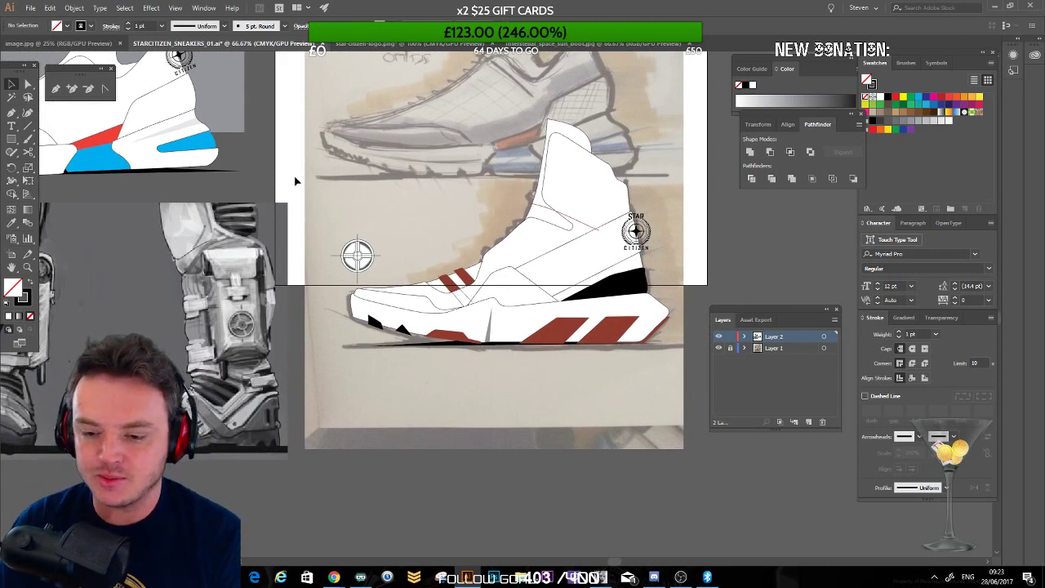
{"action": "left_click_drag", "start_coordinate": [253, 284], "coordinate": [325, 304]}
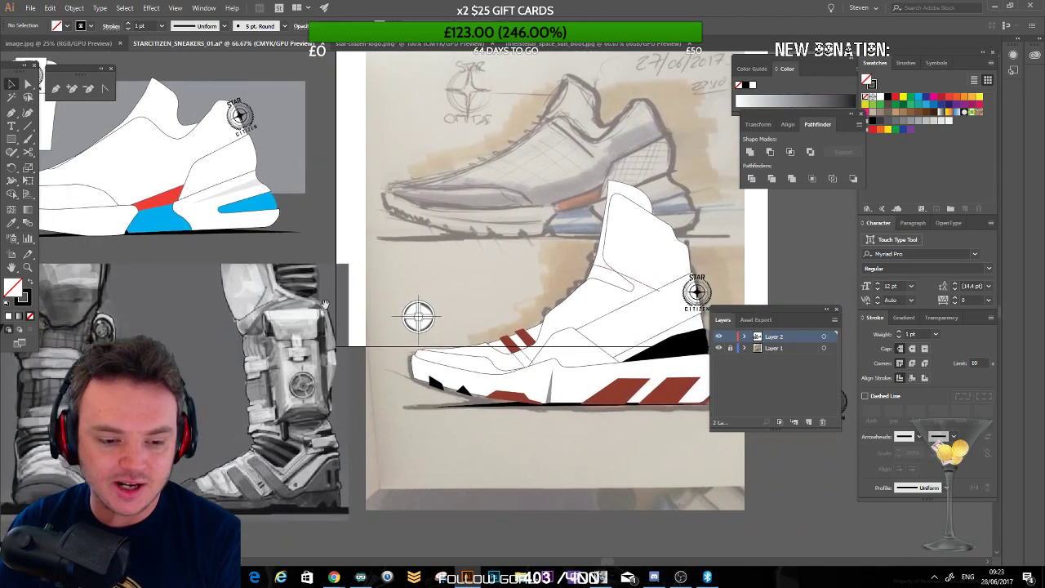
{"action": "left_click_drag", "start_coordinate": [231, 283], "coordinate": [418, 271]}
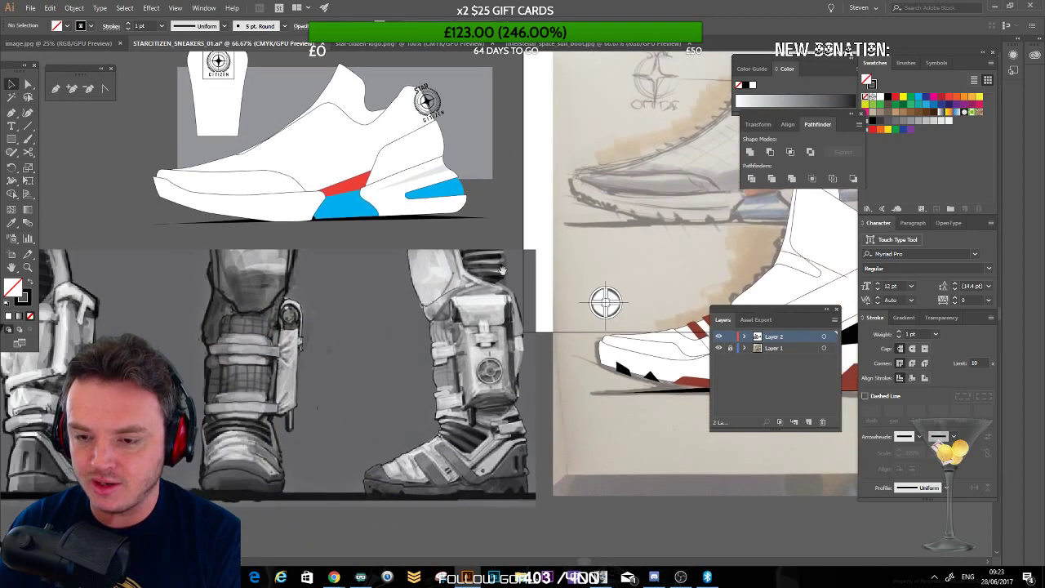
{"action": "left_click_drag", "start_coordinate": [501, 270], "coordinate": [408, 344]}
{"action": "left_click_drag", "start_coordinate": [497, 312], "coordinate": [342, 293]}
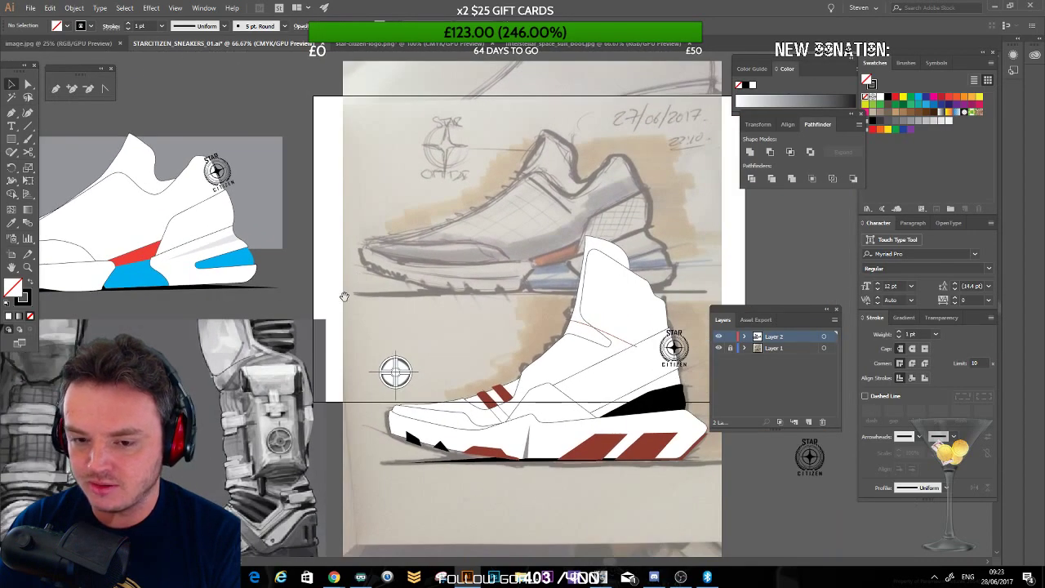
{"action": "left_click_drag", "start_coordinate": [429, 350], "coordinate": [250, 230]}
{"action": "key", "text": "ctrl+plus"}
{"action": "key", "text": "ctrl+plus"}
{"action": "key", "text": "ctrl+plus"}
{"action": "key", "text": "ctrl+plus"}
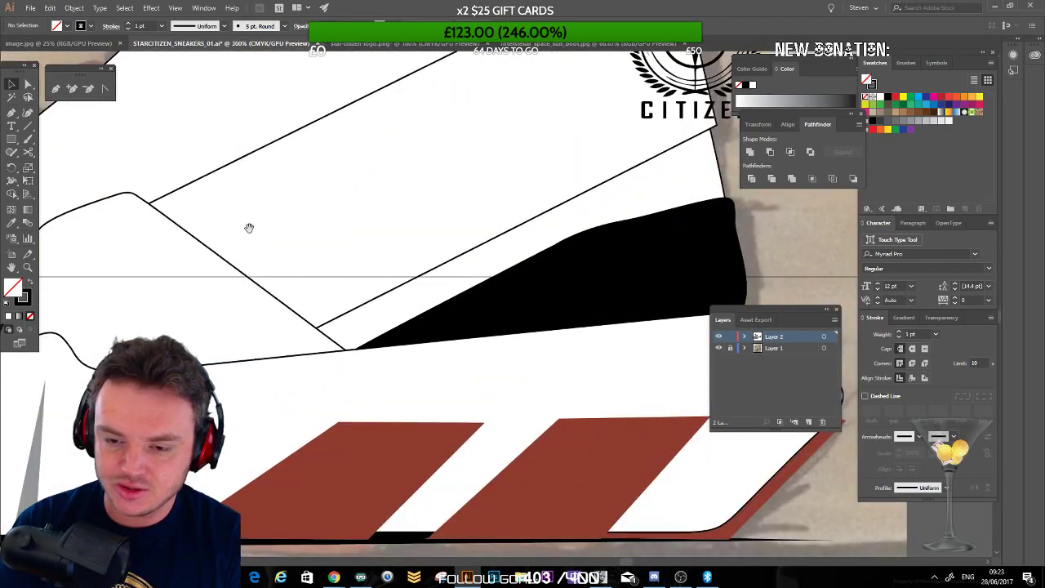
{"action": "left_click_drag", "start_coordinate": [137, 263], "coordinate": [418, 256]}
{"action": "mouse_move", "coordinate": [155, 232]}
{"action": "left_mouse_down"}
{"action": "mouse_move", "coordinate": [433, 264]}
{"action": "mouse_move", "coordinate": [355, 256]}
{"action": "left_mouse_up"}
{"action": "key", "text": "ctrl+plus"}
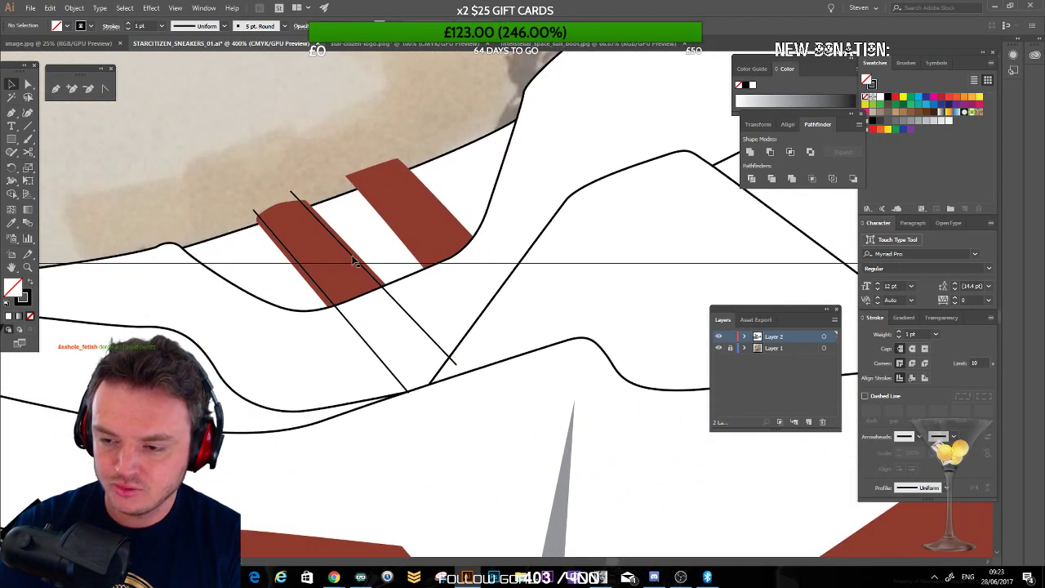
{"action": "mouse_move", "coordinate": [350, 197]}
{"action": "left_mouse_down"}
{"action": "mouse_move", "coordinate": [348, 175]}
{"action": "mouse_move", "coordinate": [345, 198]}
{"action": "left_mouse_up"}
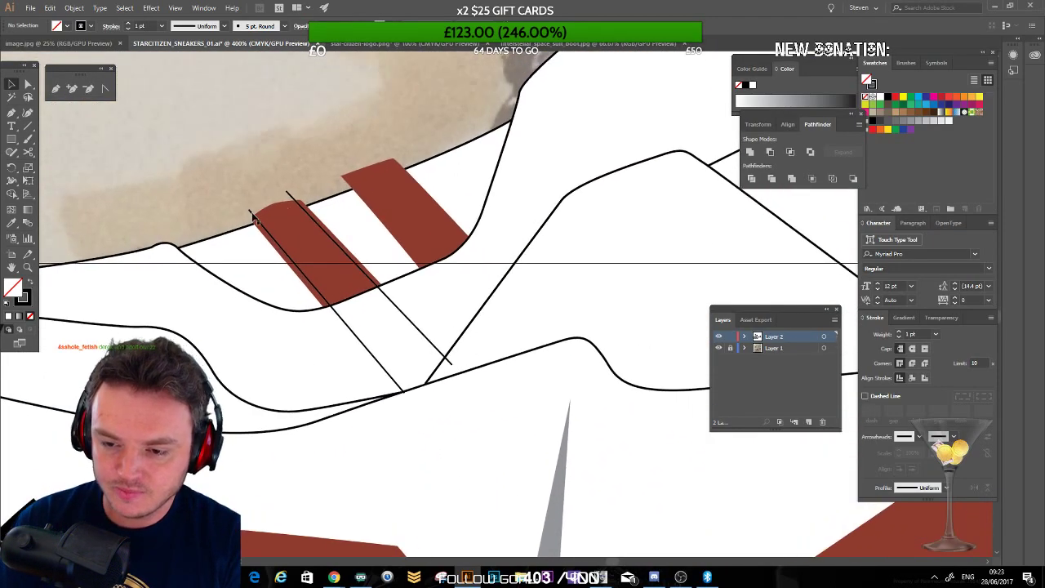
Step: Divide the front red strap with its two thin edge lines using Pathfinder Divide
{"action": "left_click", "coordinate": [253, 219]}
{"action": "left_click", "coordinate": [290, 200], "text": "shift"}
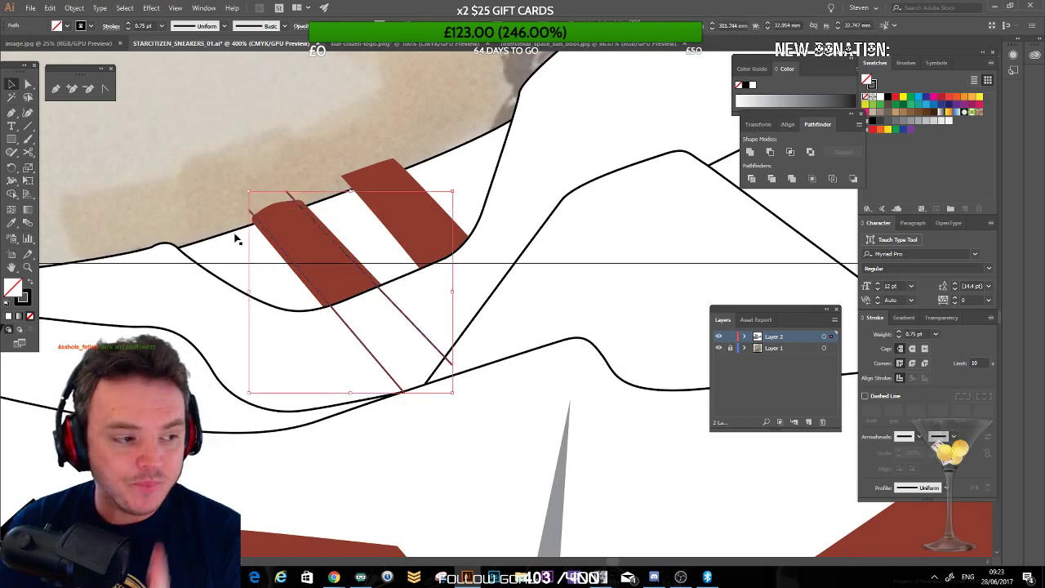
{"action": "left_click", "coordinate": [285, 219], "text": "shift"}
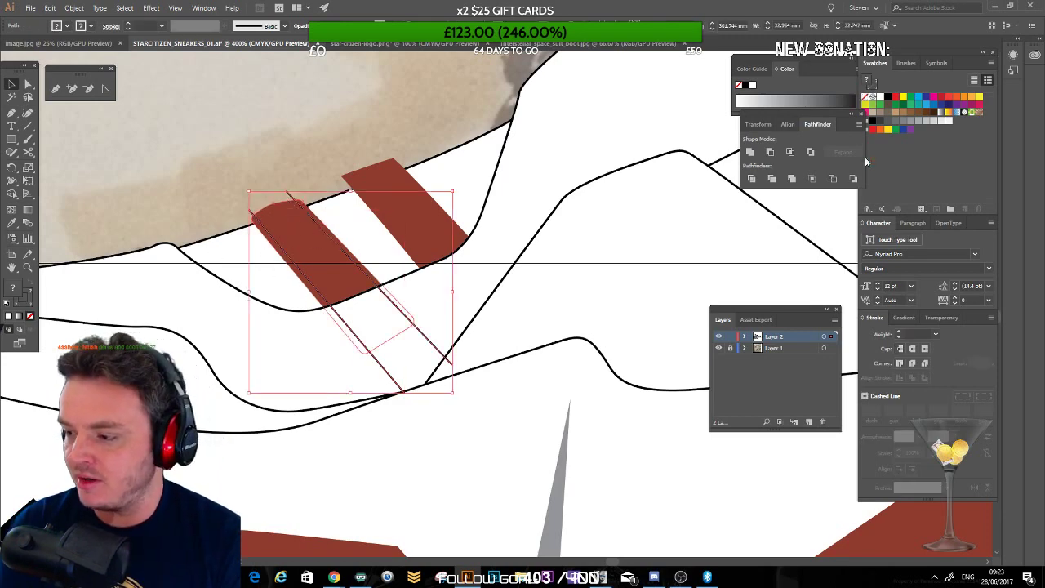
{"action": "left_click", "coordinate": [752, 178]}
{"action": "left_click", "coordinate": [263, 140]}
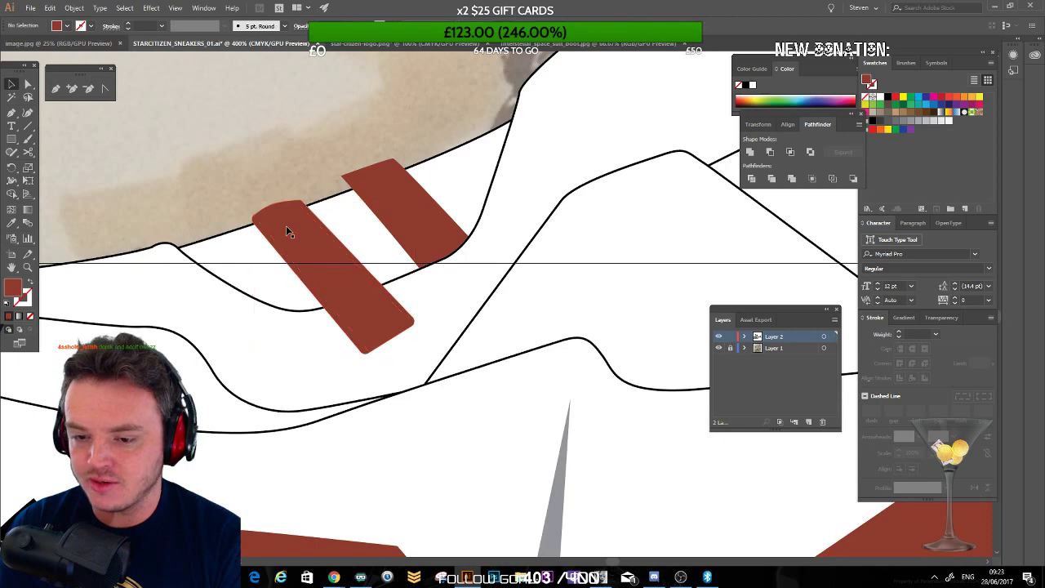
Step: Give the divided strap the default white fill and black stroke, and move both narrow edge strips away from its middle
{"action": "left_click", "coordinate": [278, 216]}
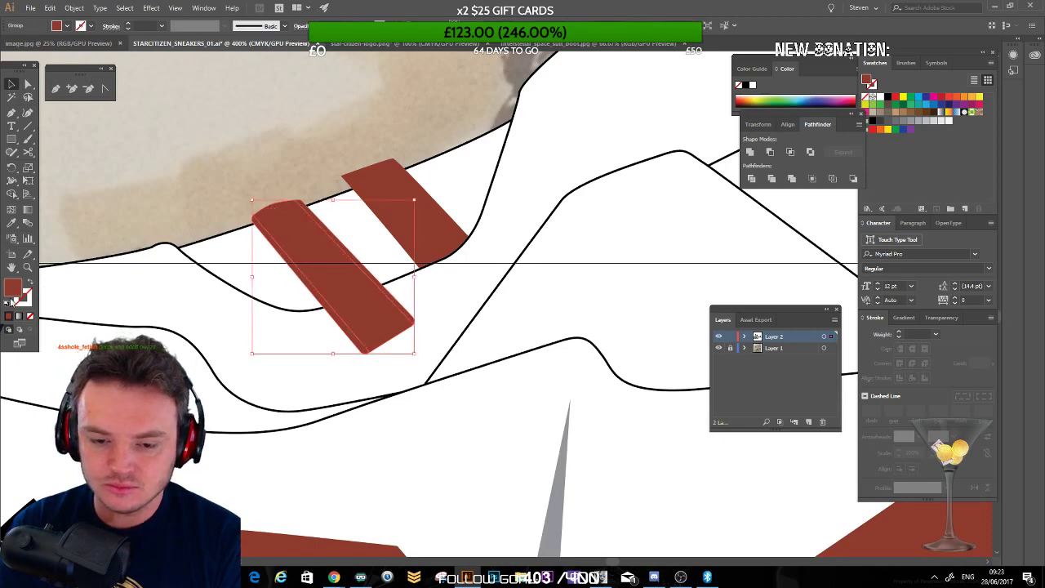
{"action": "left_click", "coordinate": [10, 301]}
{"action": "left_click", "coordinate": [174, 254]}
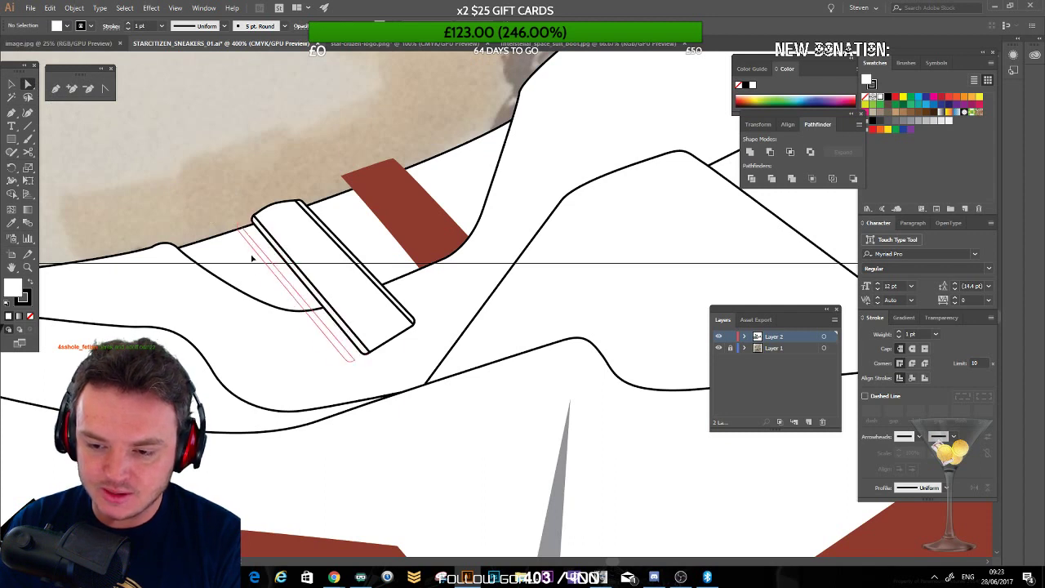
{"action": "left_click_drag", "start_coordinate": [252, 257], "coordinate": [244, 261]}
{"action": "left_click_drag", "start_coordinate": [318, 224], "coordinate": [335, 222]}
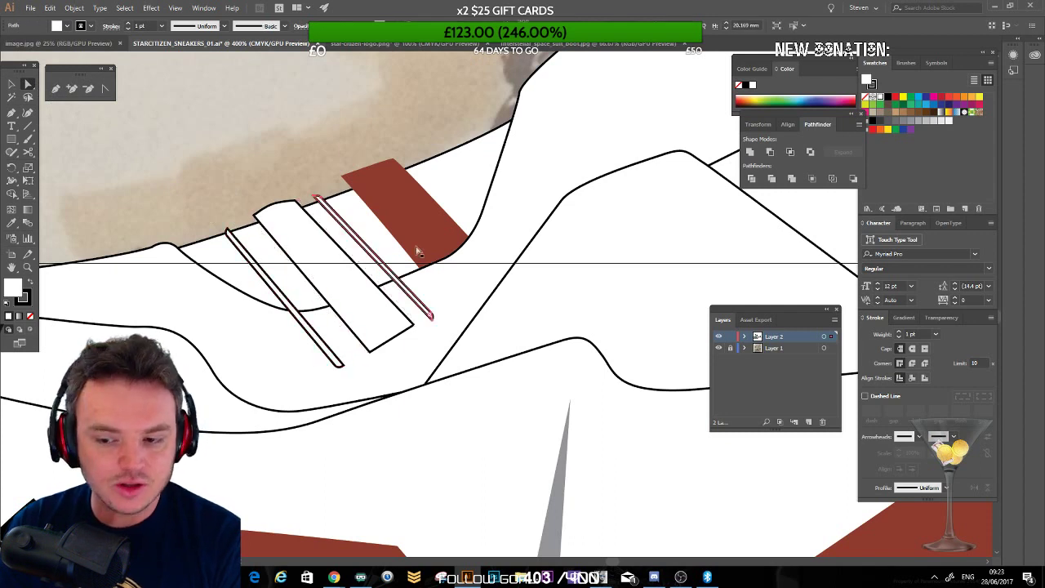
Step: Undo the strip moves, the default colours and the division to restore the red strap with its edge lines
{"action": "key", "text": "ctrl+z"}
{"action": "key", "text": "ctrl+z"}
{"action": "left_click", "coordinate": [11, 85]}
{"action": "key", "text": "ctrl+z"}
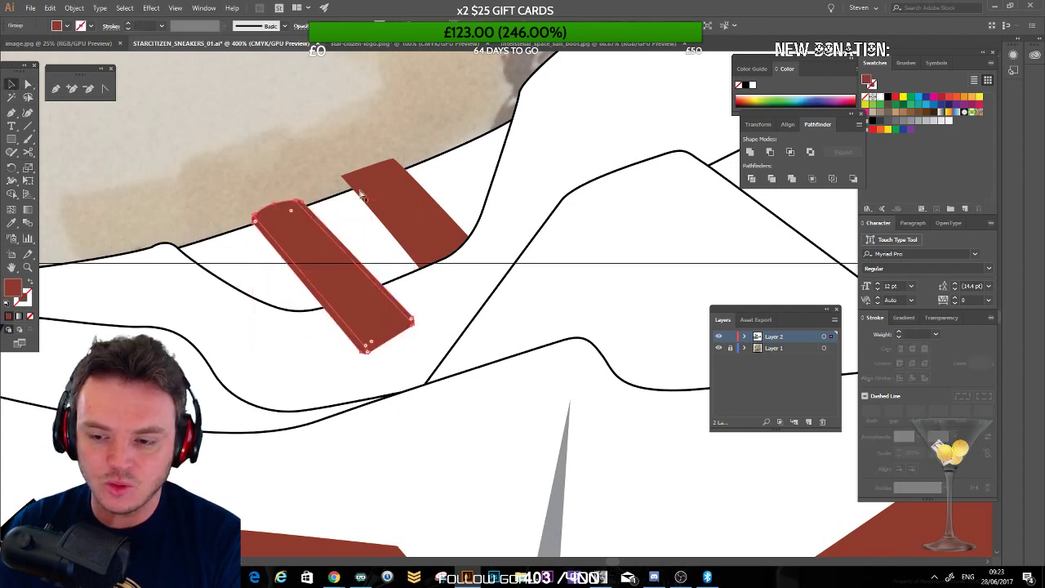
{"action": "left_click", "coordinate": [292, 166]}
{"action": "key", "text": "ctrl+z"}
Step: Select the front red strap together with both edge lines and split it again with Pathfinder Divide
{"action": "left_click", "coordinate": [291, 145]}
{"action": "left_click", "coordinate": [278, 251]}
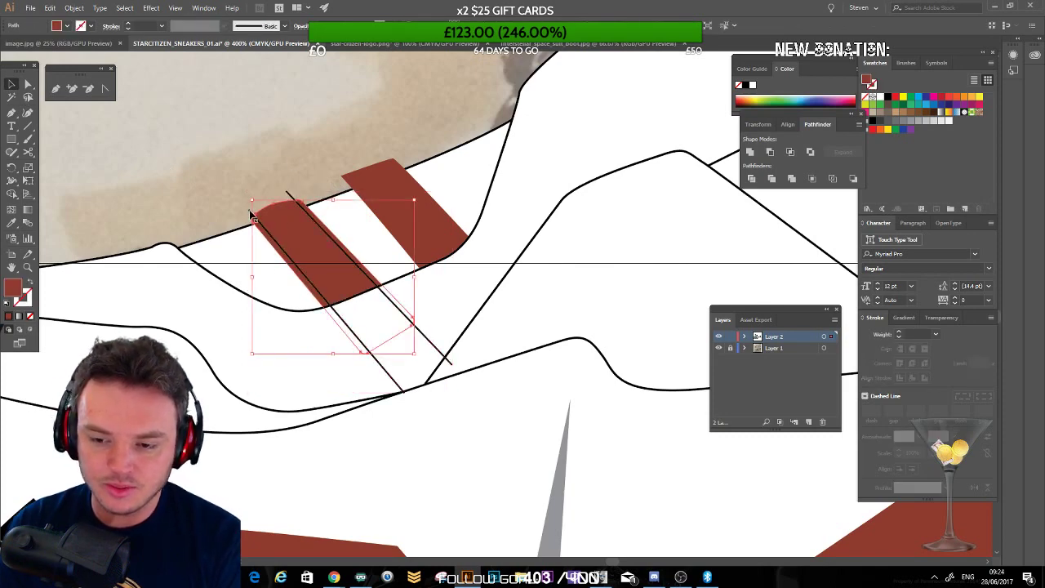
{"action": "left_click", "coordinate": [297, 196], "text": "shift"}
{"action": "left_click", "coordinate": [289, 199], "text": "shift"}
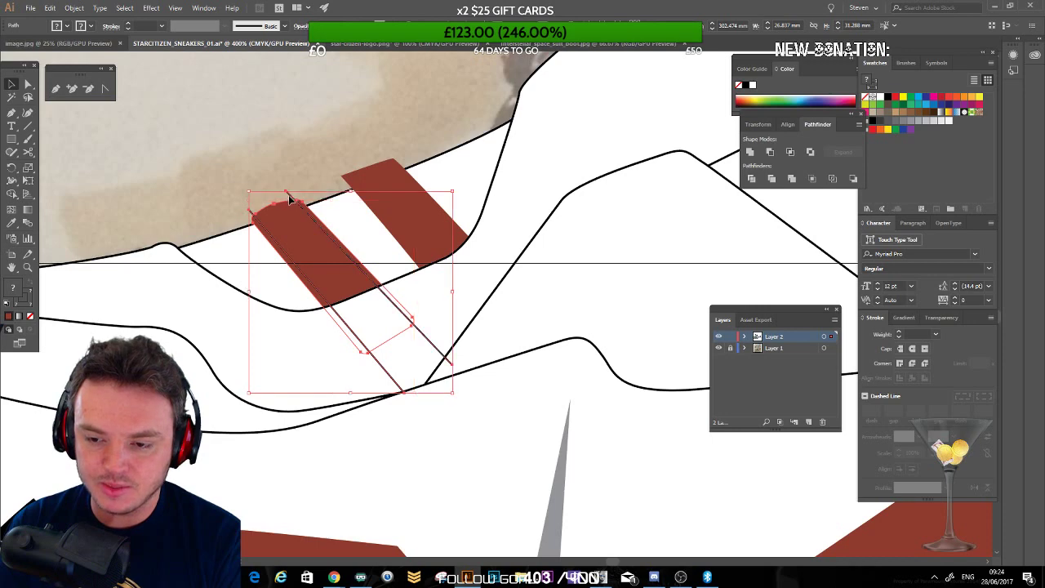
{"action": "left_click", "coordinate": [752, 178]}
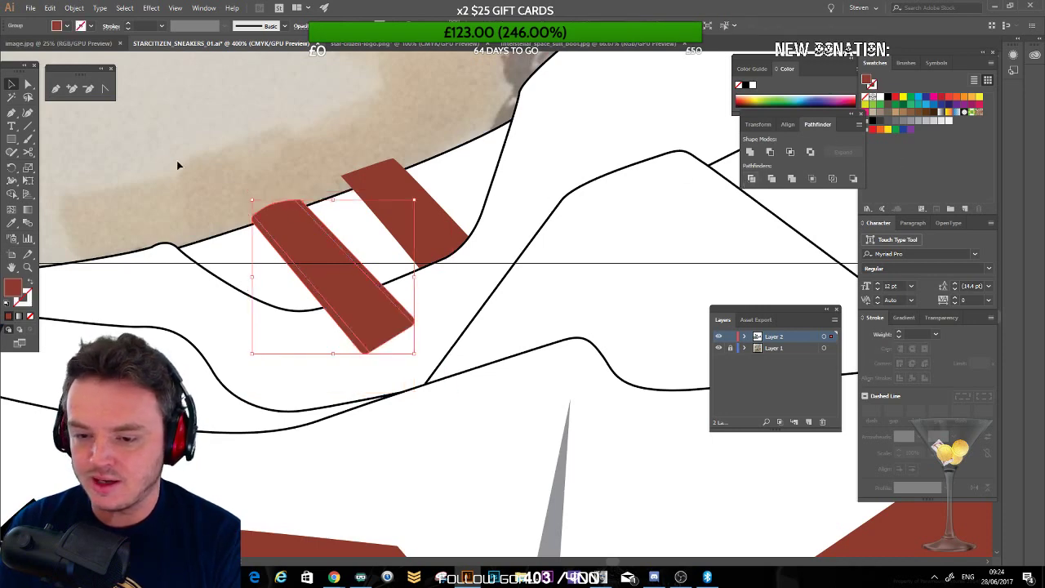
Step: Cut the divided strap, paste it in place over the clipped strap, and apply the default white fill and black stroke
{"action": "key", "text": "ctrl+x"}
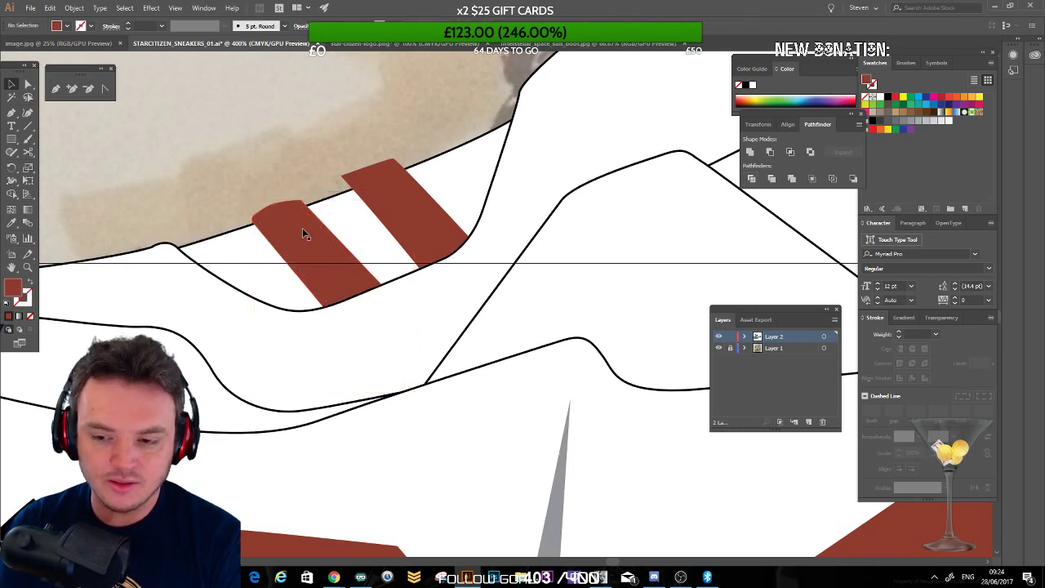
{"action": "left_click", "coordinate": [296, 233]}
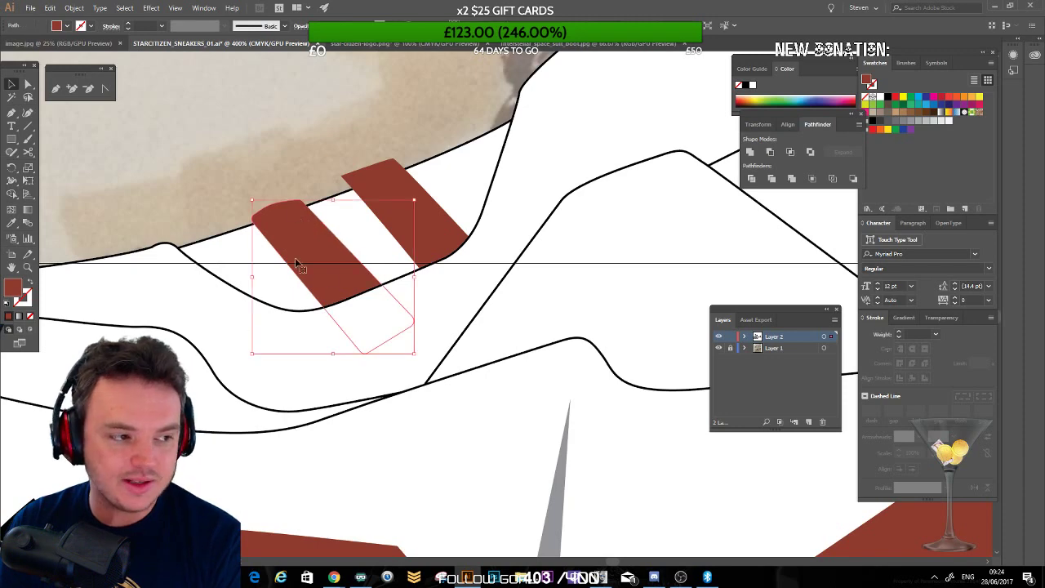
{"action": "key", "text": "ctrl+g"}
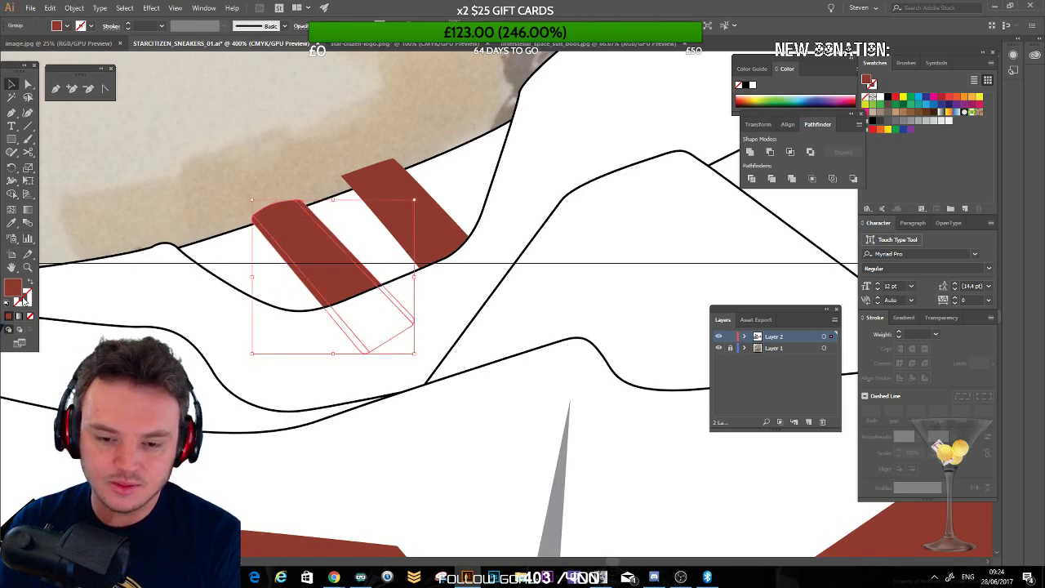
{"action": "left_click", "coordinate": [7, 303]}
{"action": "left_click", "coordinate": [160, 204]}
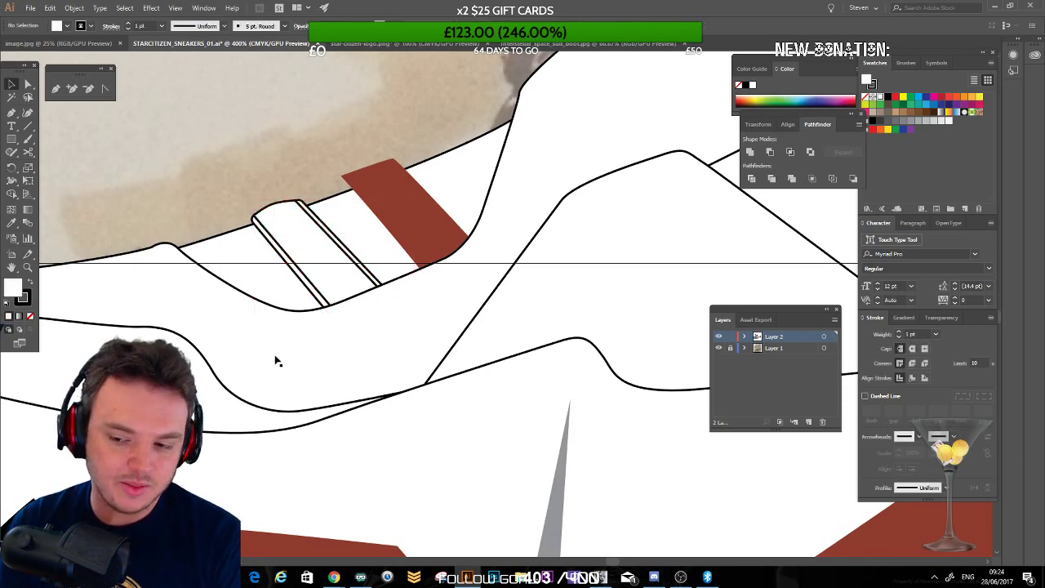
Step: Move the divided white strap off the front red strap and place it back in the same position
{"action": "left_click_drag", "start_coordinate": [317, 241], "coordinate": [300, 385]}
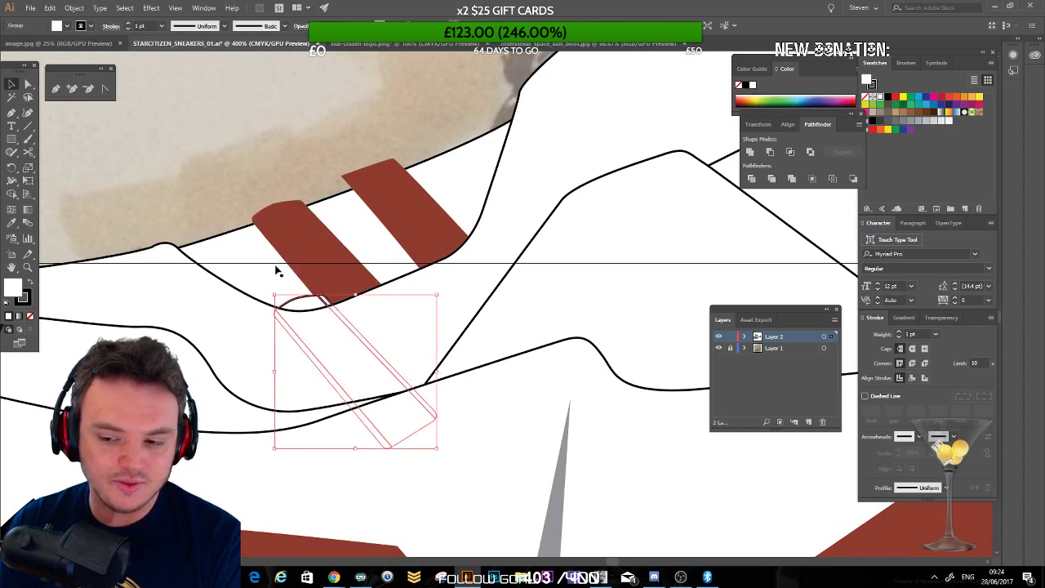
{"action": "left_click_drag", "start_coordinate": [278, 271], "coordinate": [255, 175]}
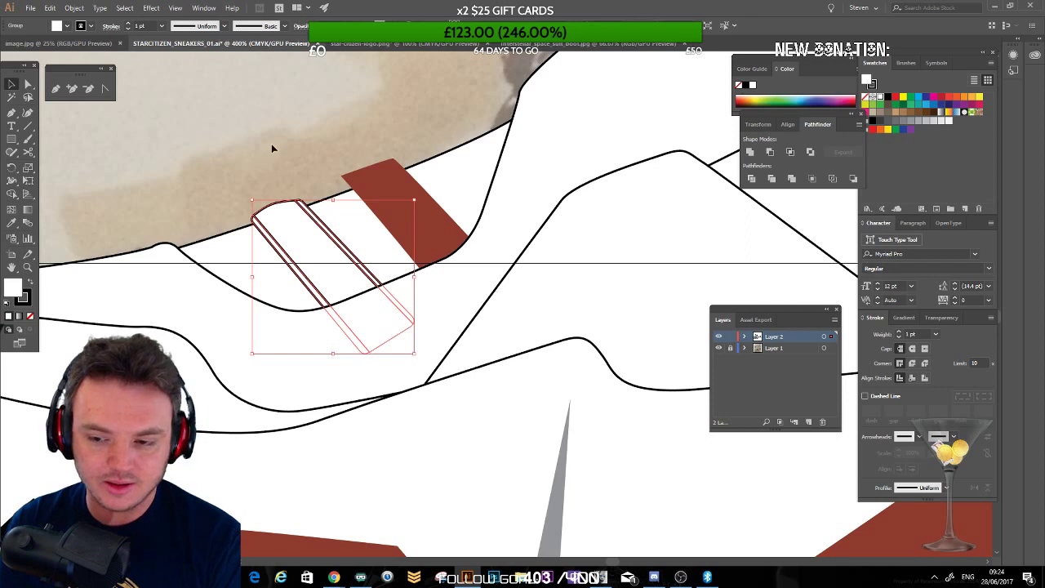
{"action": "left_click", "coordinate": [263, 346]}
Step: Replace the second red strap with a copy of the divided white strap, rotated slightly to follow the shoe's edge
{"action": "left_click", "coordinate": [342, 194]}
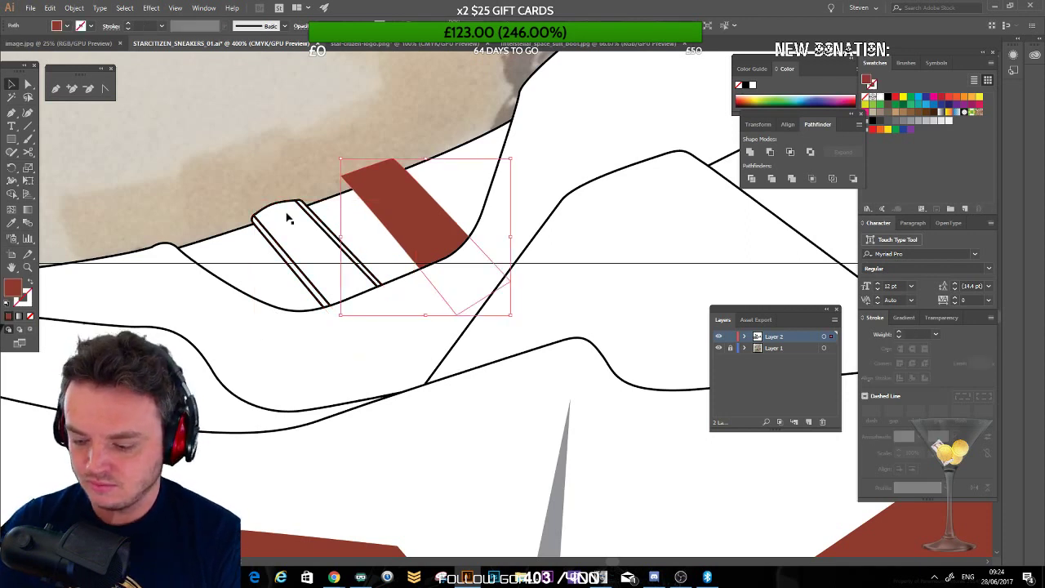
{"action": "key", "text": "Delete"}
{"action": "left_click_drag", "start_coordinate": [286, 213], "coordinate": [494, 246]}
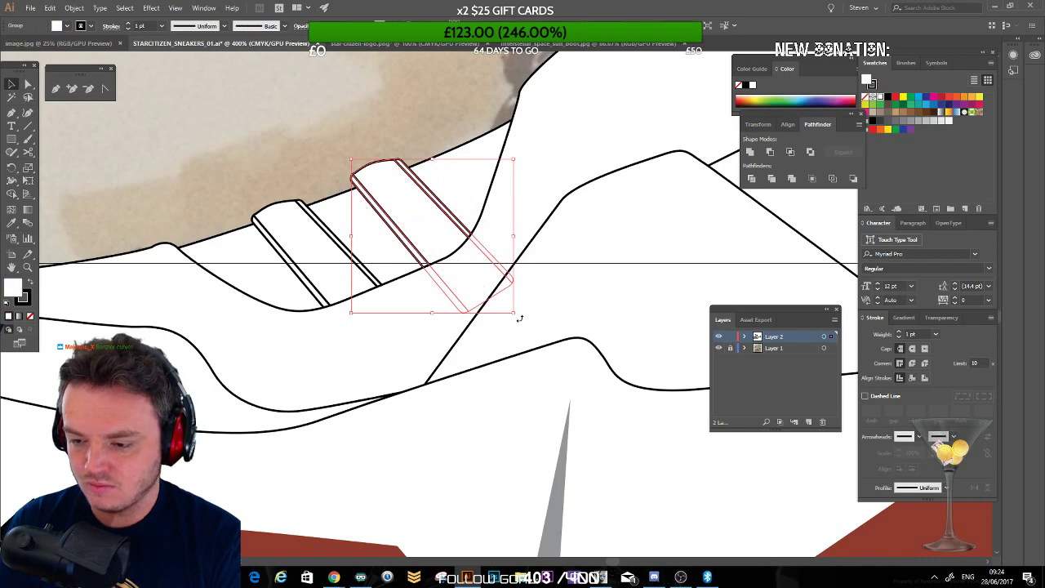
{"action": "left_click_drag", "start_coordinate": [520, 318], "coordinate": [528, 318]}
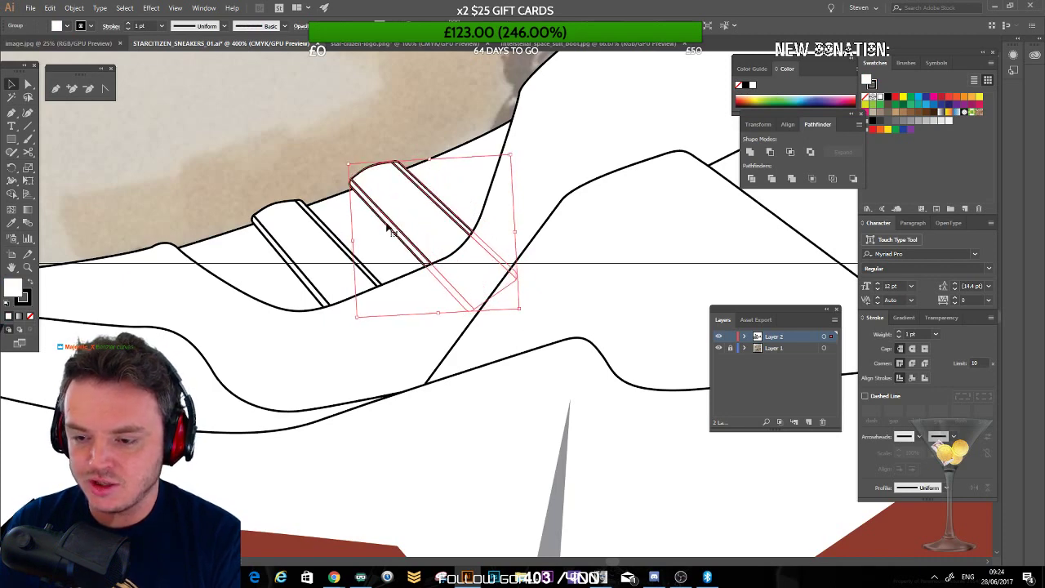
{"action": "left_click", "coordinate": [378, 263]}
Step: Place a third copy of the divided strap beside the other two toward the ankle, rotated to follow the instep
{"action": "key", "text": "ctrl+minus"}
{"action": "key", "text": "ctrl+minus"}
{"action": "key", "text": "ctrl+minus"}
{"action": "key", "text": "ctrl+minus"}
{"action": "key", "text": "ctrl+minus"}
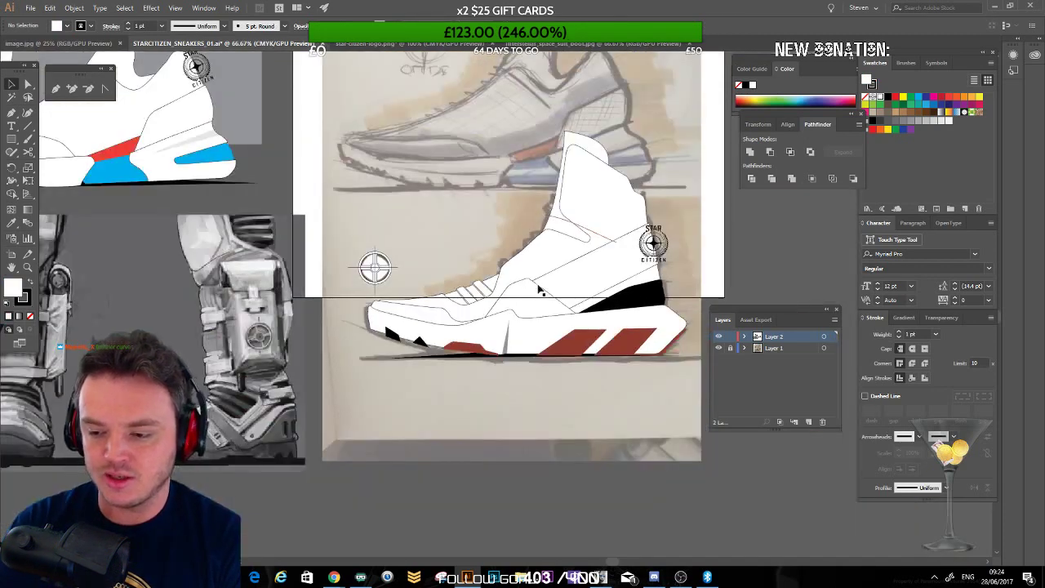
{"action": "left_click_drag", "start_coordinate": [320, 321], "coordinate": [434, 294]}
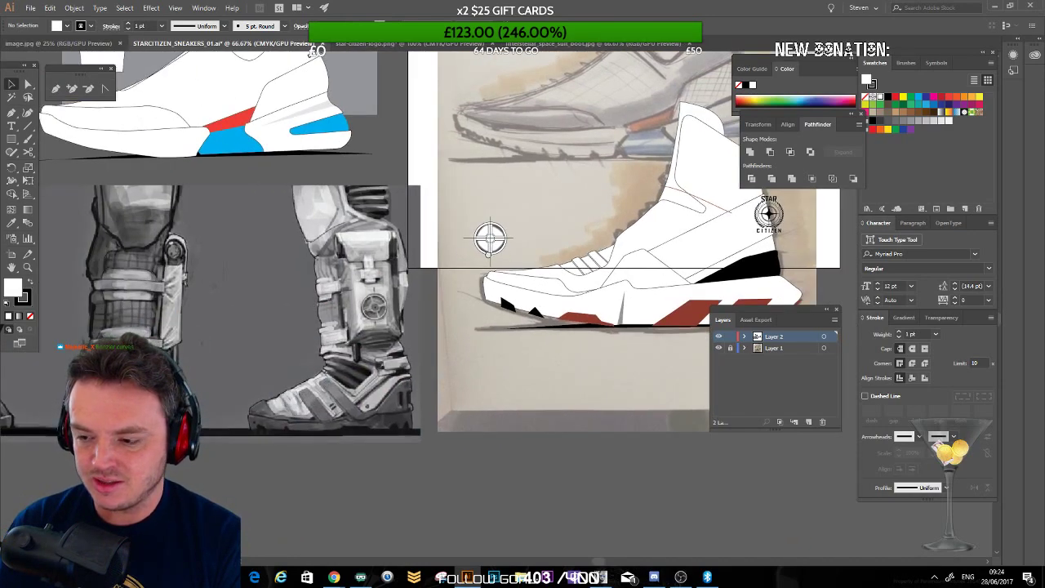
{"action": "left_click_drag", "start_coordinate": [488, 255], "coordinate": [379, 267]}
{"action": "mouse_move", "coordinate": [457, 283]}
{"action": "left_mouse_down"}
{"action": "mouse_move", "coordinate": [373, 322]}
{"action": "mouse_move", "coordinate": [498, 233]}
{"action": "mouse_move", "coordinate": [490, 242]}
{"action": "left_mouse_up"}
{"action": "key", "text": "ctrl+plus"}
{"action": "key", "text": "ctrl+plus"}
{"action": "key", "text": "ctrl+plus"}
{"action": "key", "text": "ctrl+plus"}
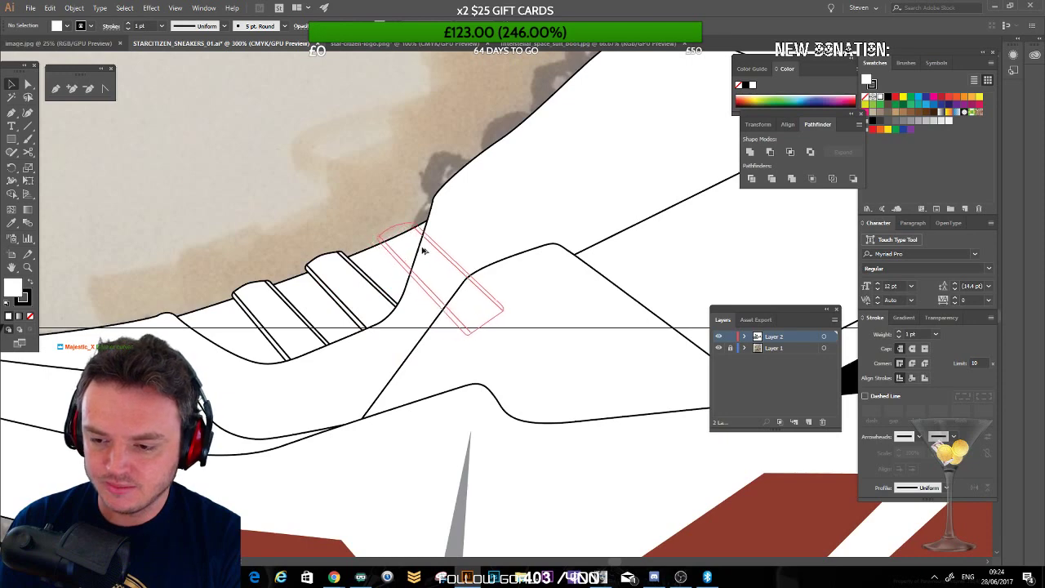
{"action": "left_click", "coordinate": [423, 251]}
{"action": "left_click_drag", "start_coordinate": [517, 334], "coordinate": [488, 287]}
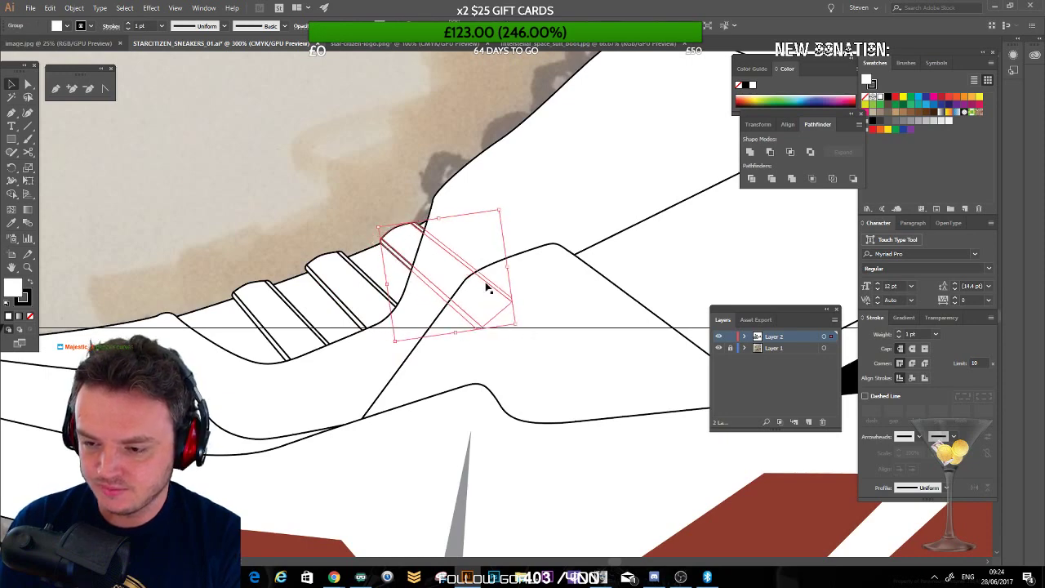
{"action": "left_click_drag", "start_coordinate": [405, 240], "coordinate": [404, 236]}
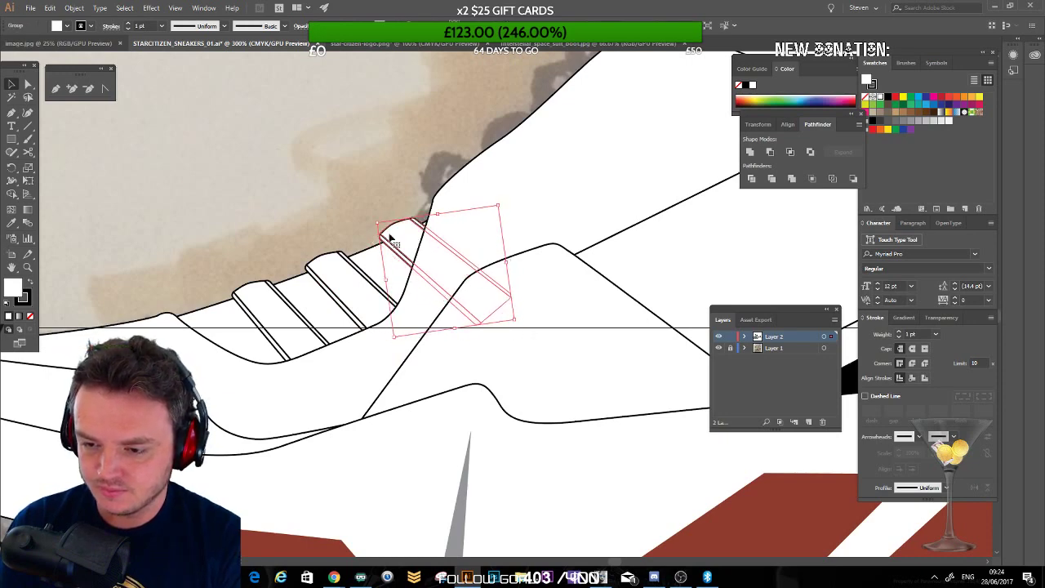
{"action": "left_click", "coordinate": [371, 226]}
Step: Copy a divided strap to the front of the ankle and rotate it so that it slopes upward toward the heel
{"action": "key", "text": "ctrl+1"}
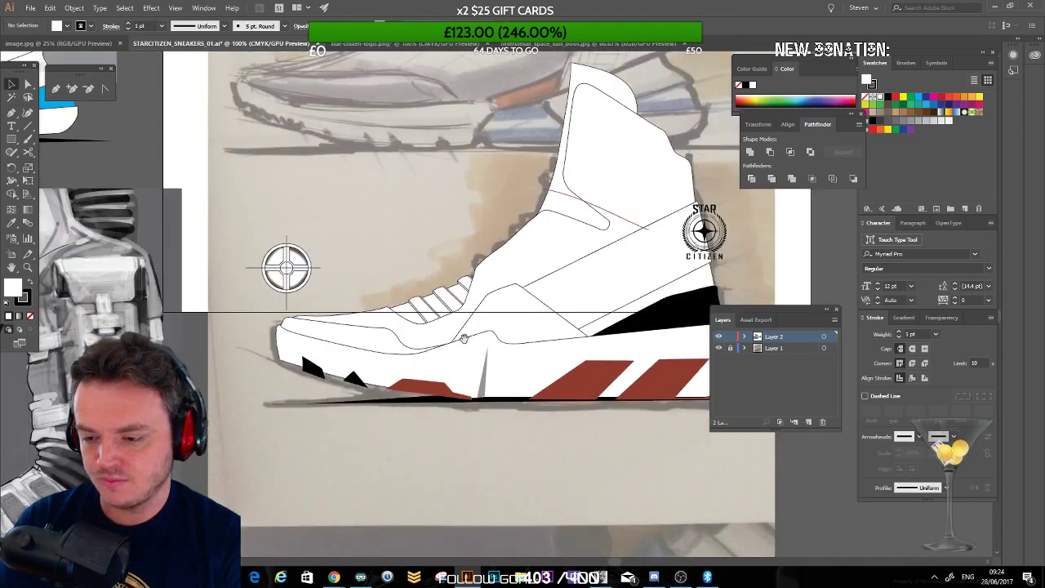
{"action": "left_click_drag", "start_coordinate": [463, 337], "coordinate": [404, 369]}
{"action": "left_click", "coordinate": [391, 349]}
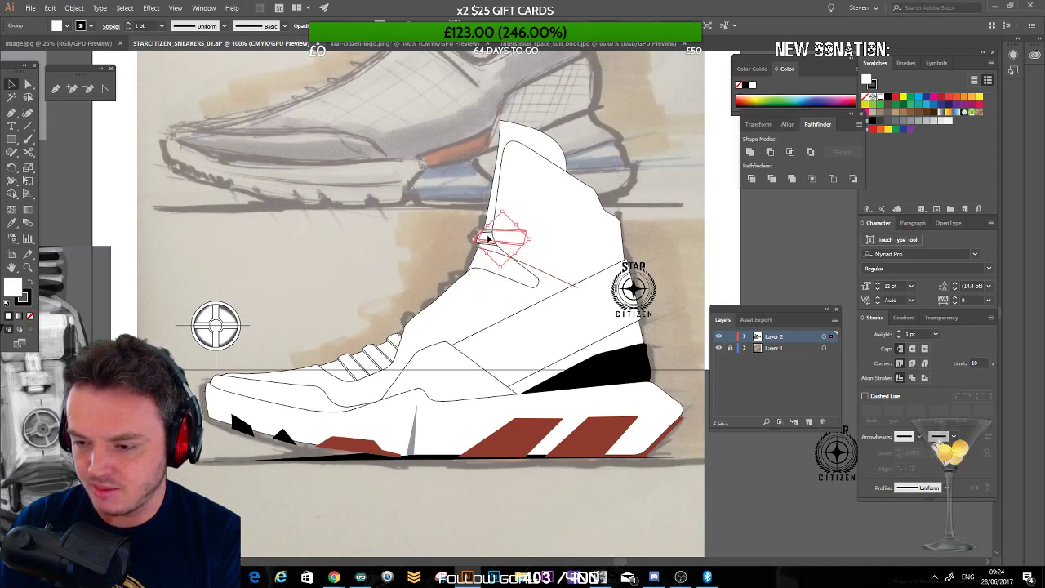
{"action": "key", "text": "Delete"}
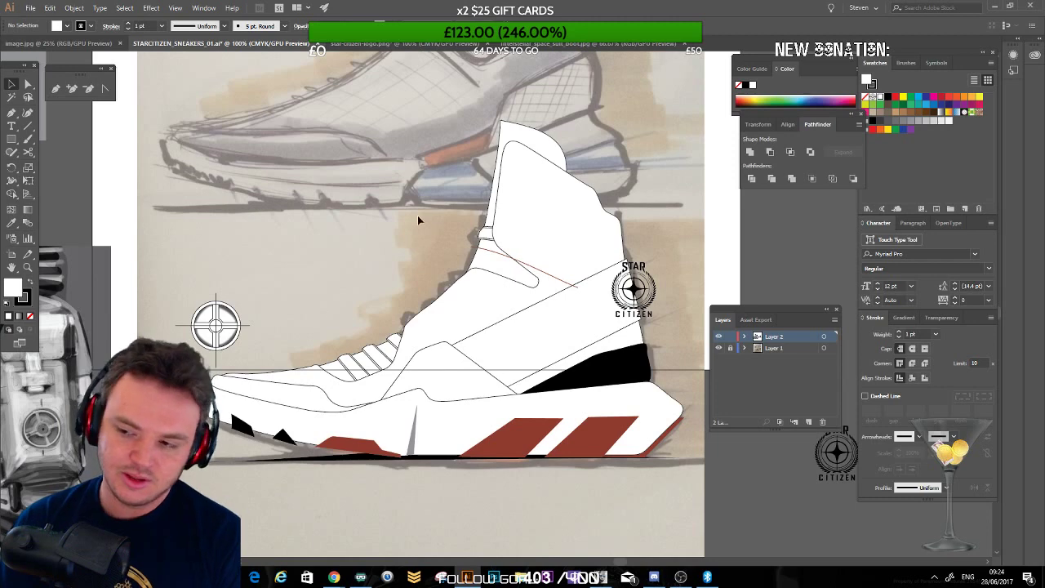
{"action": "left_click_drag", "start_coordinate": [430, 247], "coordinate": [406, 297]}
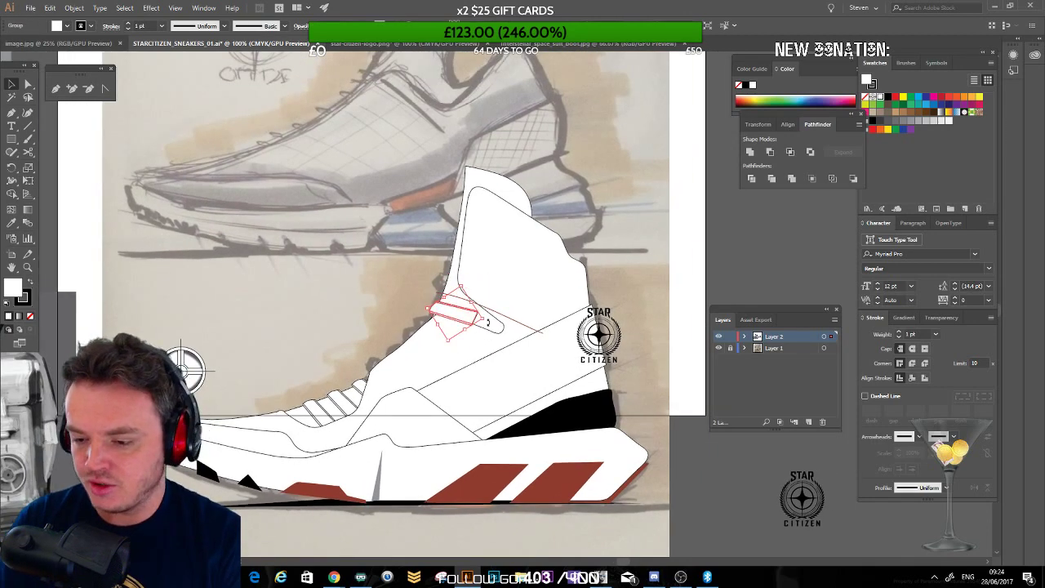
{"action": "left_click_drag", "start_coordinate": [364, 374], "coordinate": [347, 359]}
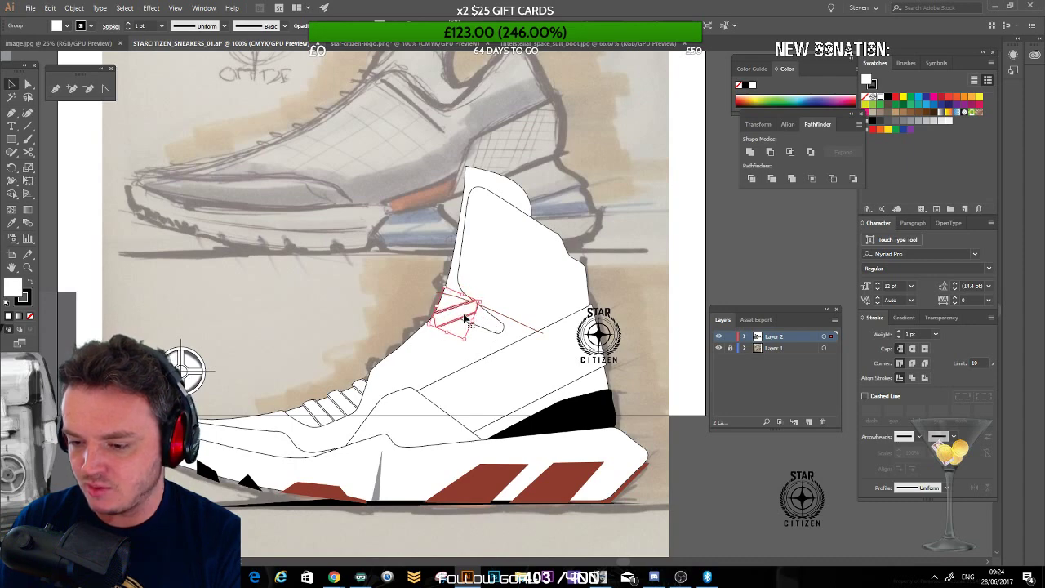
Step: Position the ankle strap at the back of the high-top's collar and duplicate it into a stack of three
{"action": "left_click", "coordinate": [719, 291]}
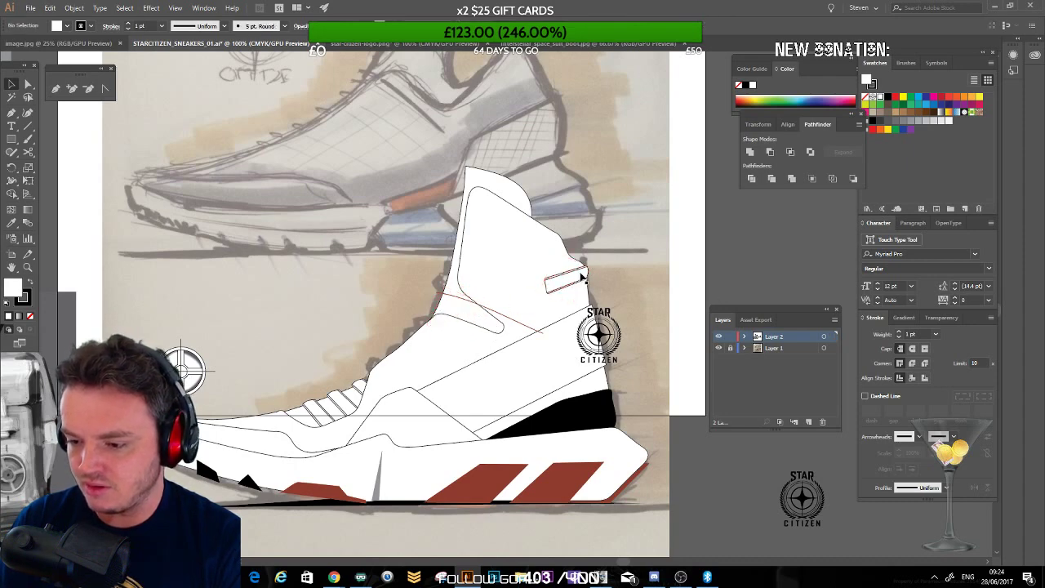
{"action": "left_click", "coordinate": [570, 286]}
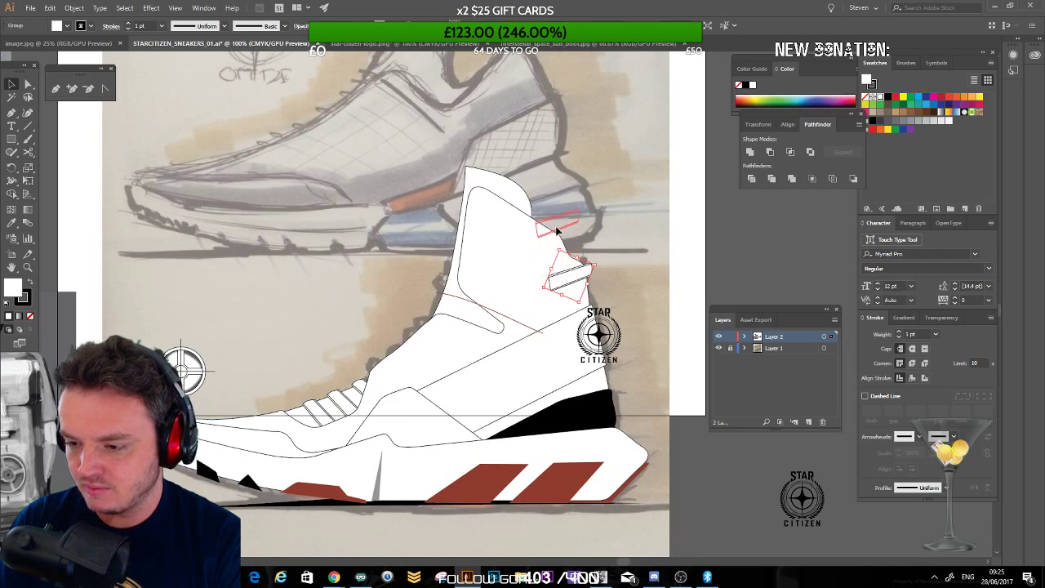
{"action": "left_click_drag", "start_coordinate": [556, 231], "coordinate": [572, 234]}
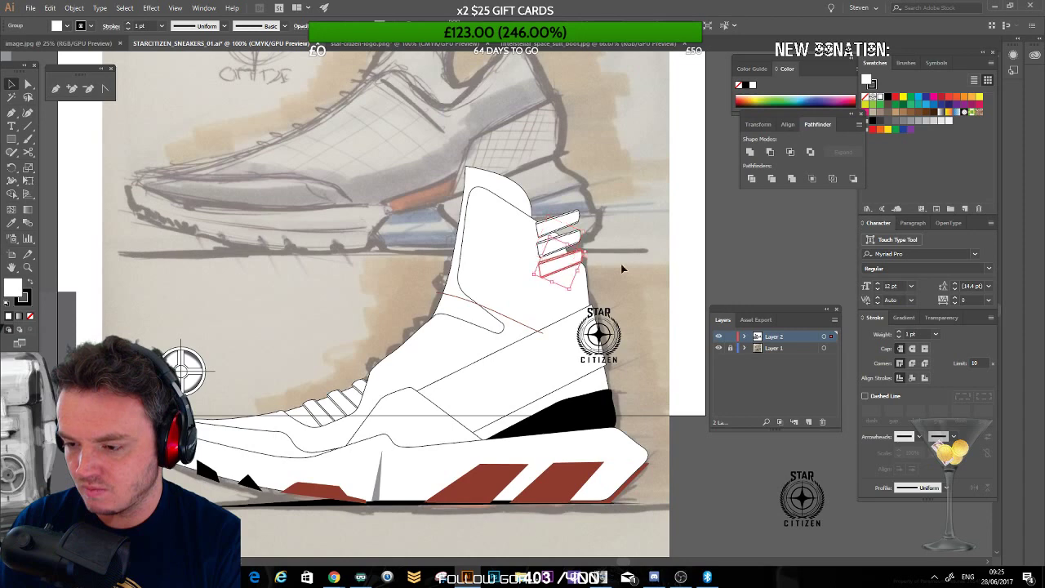
Step: Select all three collar straps and arrange them behind the shoe's upper
{"action": "left_click", "coordinate": [575, 239], "text": "shift"}
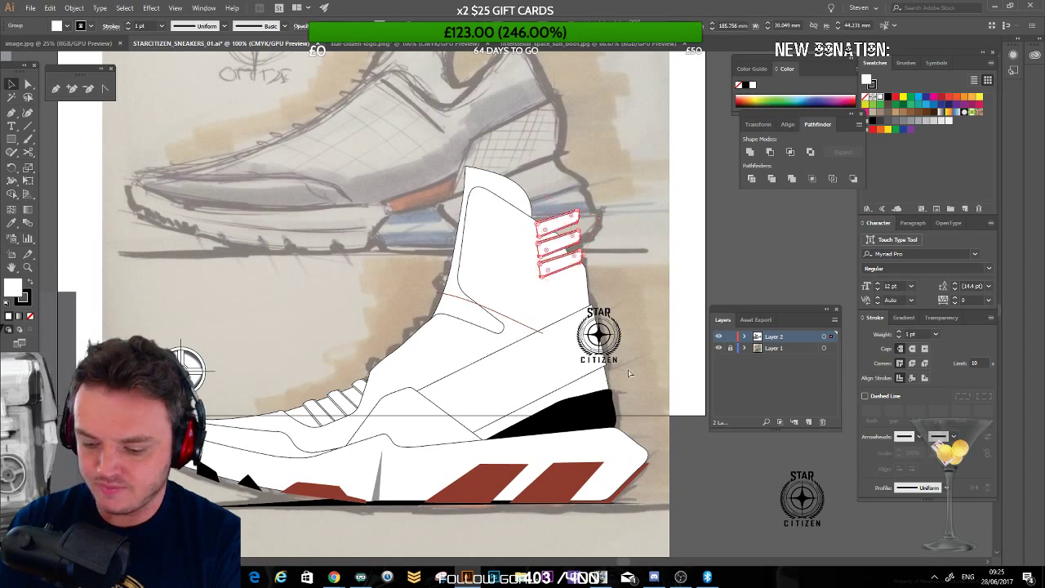
{"action": "key", "text": "Delete"}
{"action": "key", "text": "ctrl+z"}
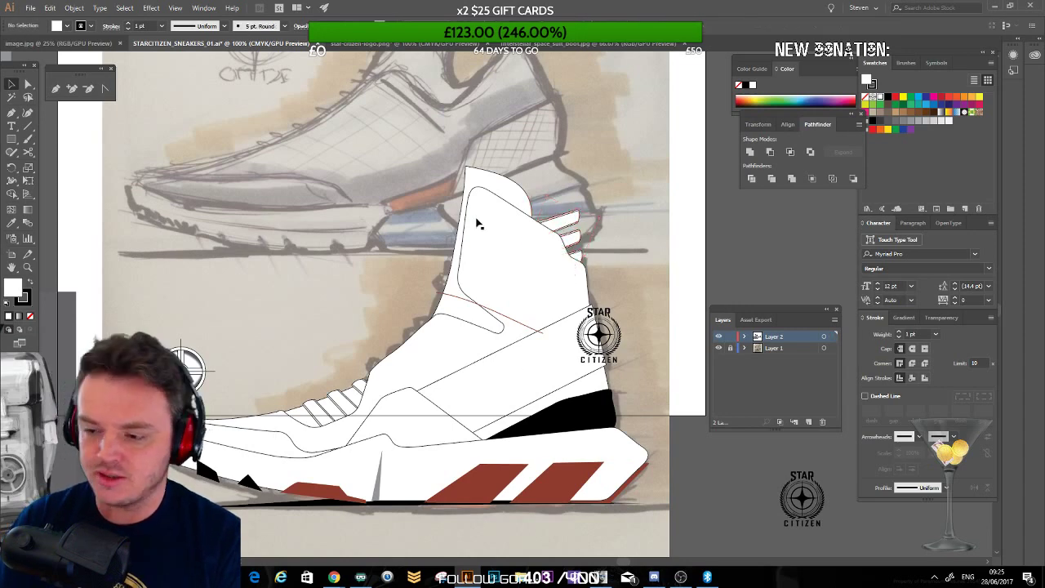
Step: Select the three rear collar straps together, shift them slightly upward and send them further backward
{"action": "left_click_drag", "start_coordinate": [439, 293], "coordinate": [357, 211]}
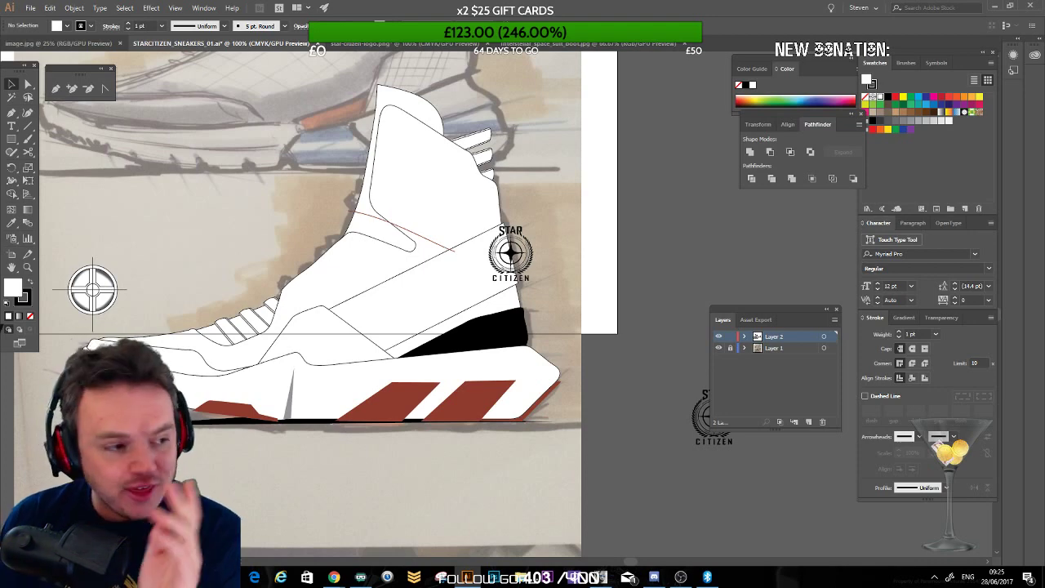
{"action": "left_click", "coordinate": [494, 170]}
{"action": "left_click", "coordinate": [488, 154], "text": "shift"}
{"action": "left_click", "coordinate": [488, 138], "text": "shift"}
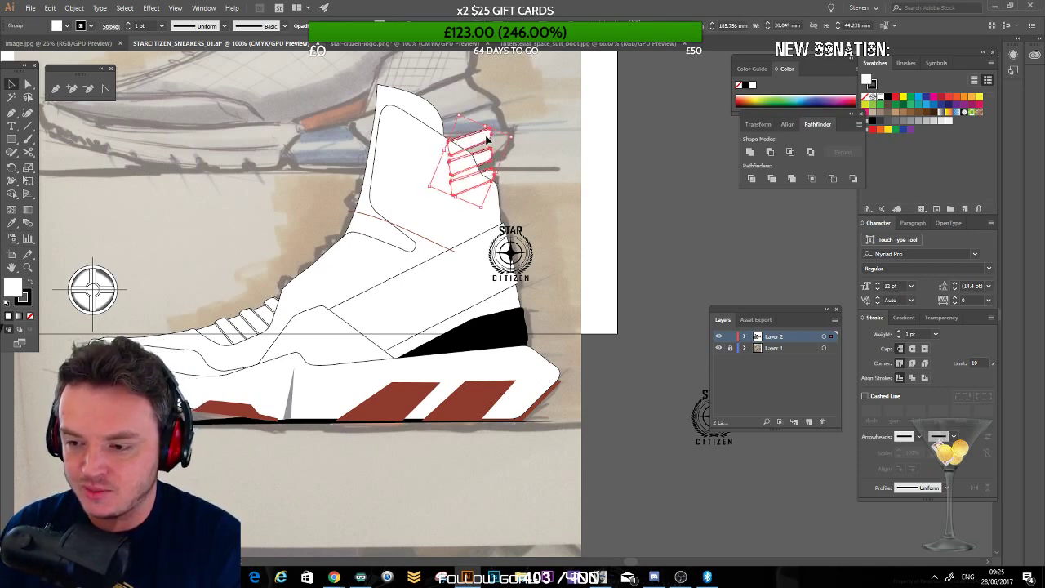
{"action": "left_click_drag", "start_coordinate": [487, 141], "coordinate": [487, 139]}
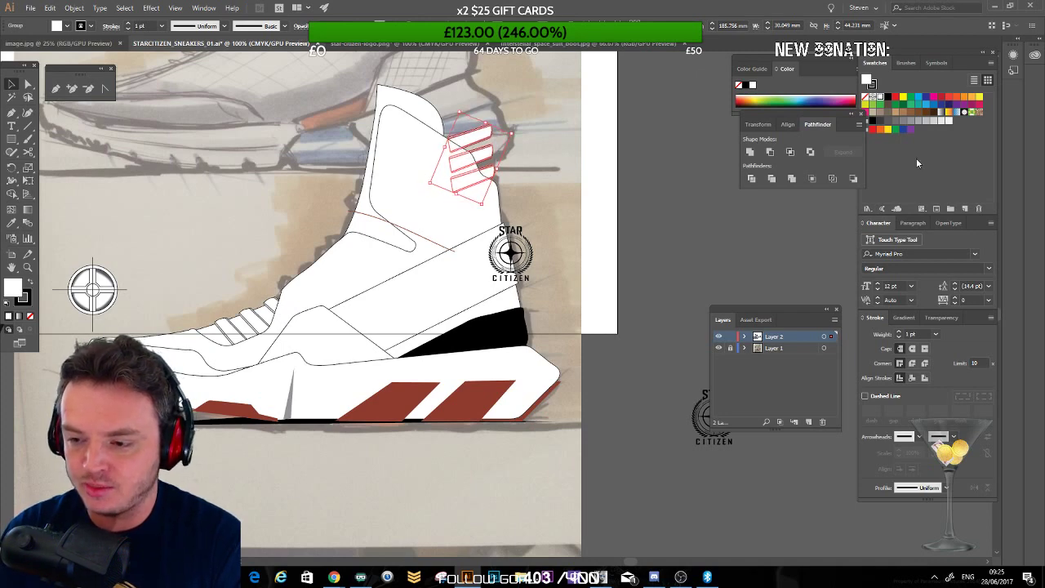
{"action": "key", "text": "ctrl+["}
{"action": "key", "text": "ctrl+["}
{"action": "key", "text": "ctrl+["}
{"action": "left_click", "coordinate": [697, 258]}
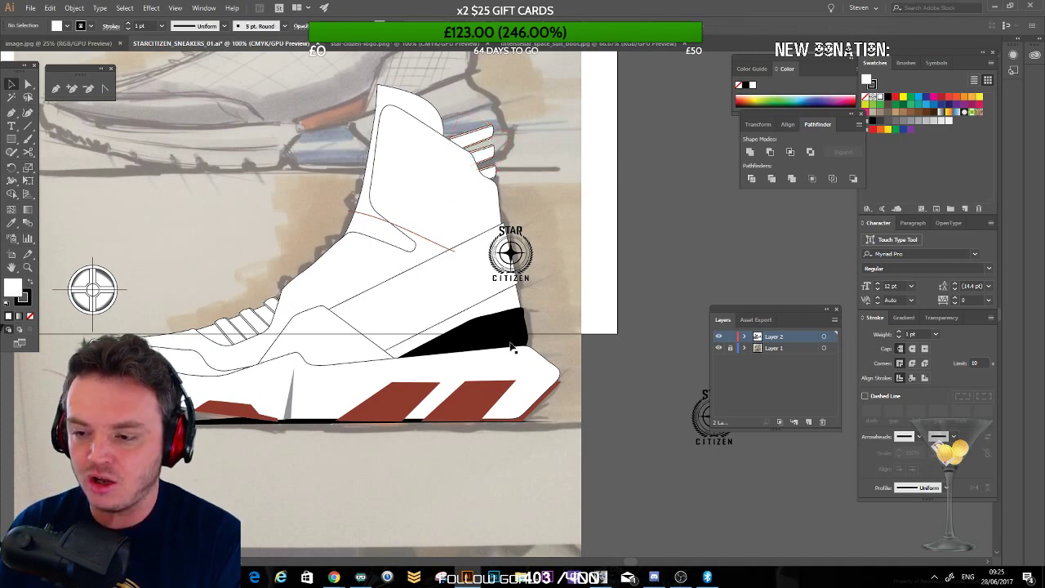
{"action": "left_click", "coordinate": [200, 8]}
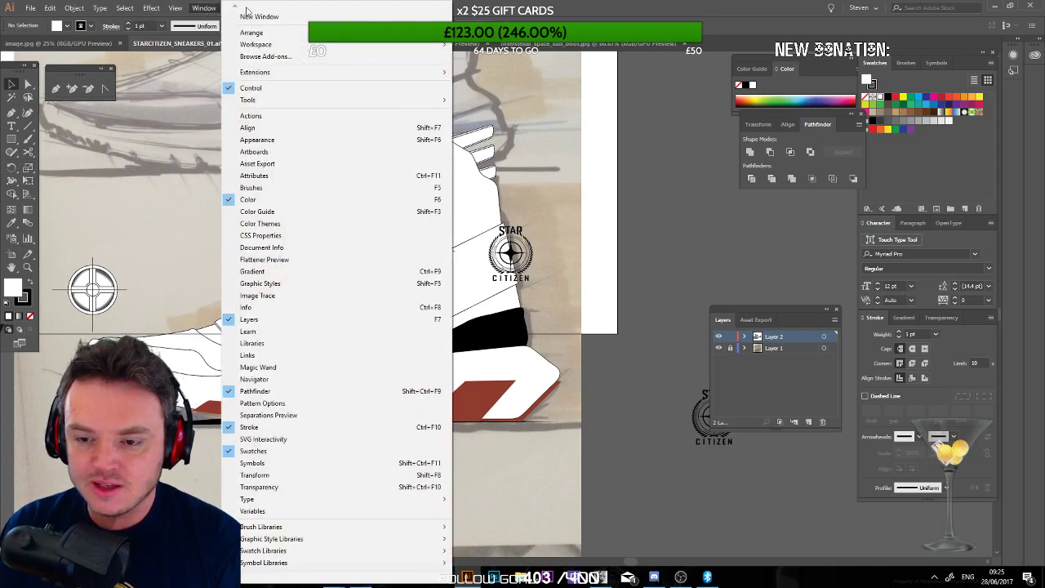
{"action": "left_click", "coordinate": [574, 118]}
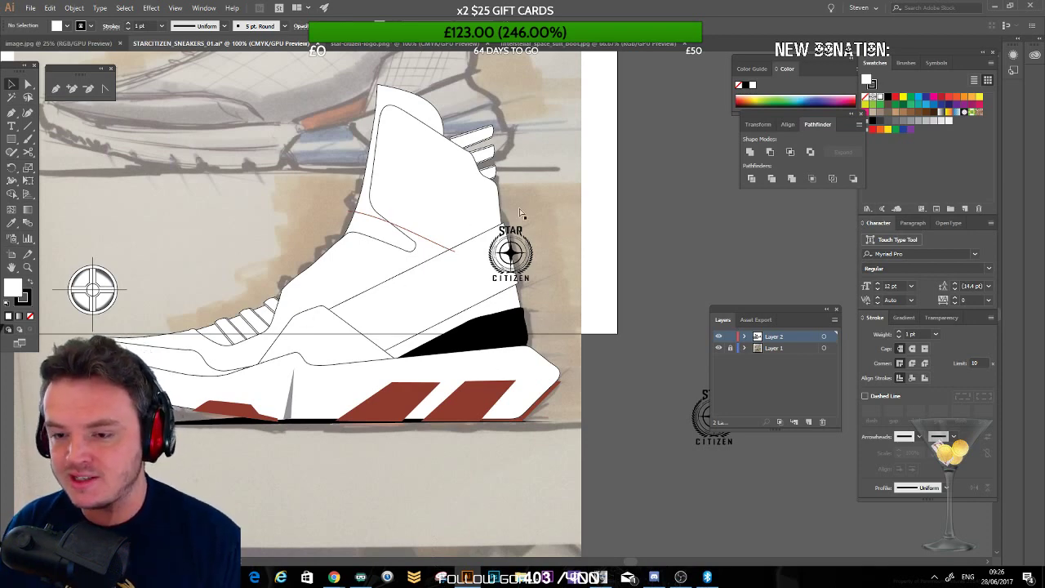
Step: Save the sneaker document
{"action": "key", "text": "ctrl+s"}
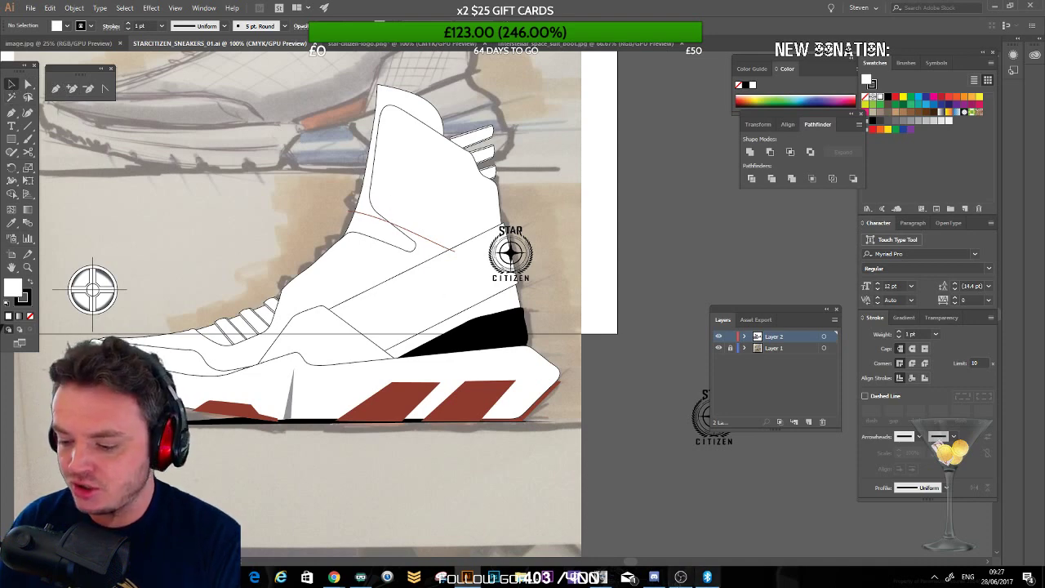
Step: Switch to Task Manager to examine the startup programs, their status and startup impact, and close it
{"action": "left_click", "coordinate": [936, 579]}
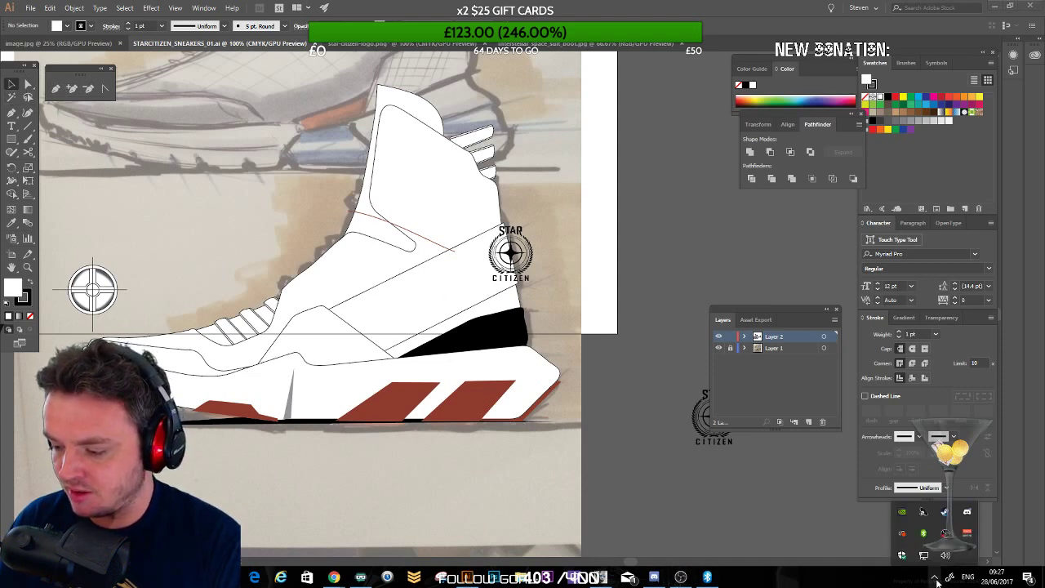
{"action": "left_click", "coordinate": [937, 579]}
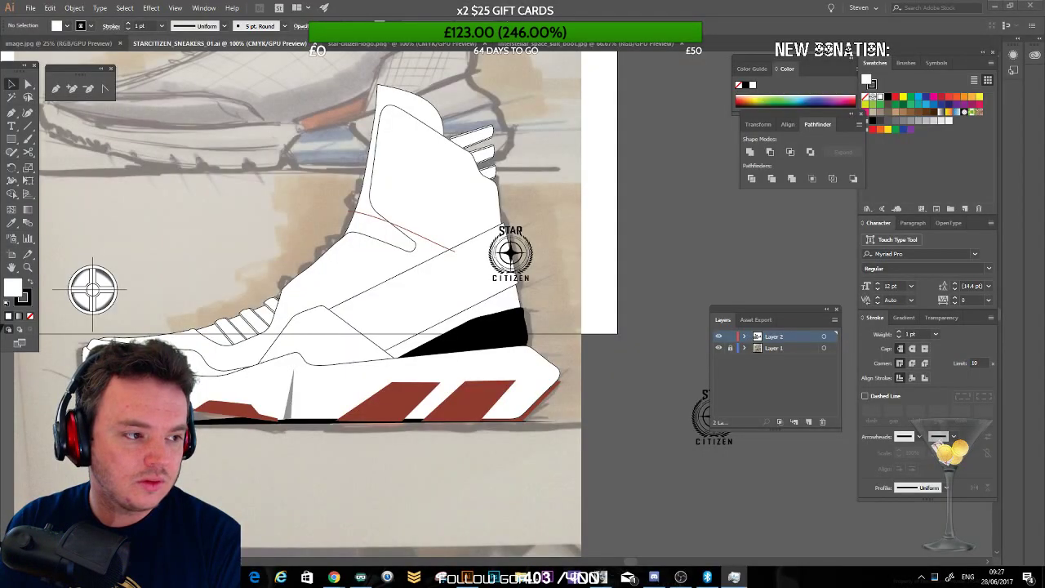
{"action": "left_click_drag", "start_coordinate": [49, 102], "coordinate": [462, 62]}
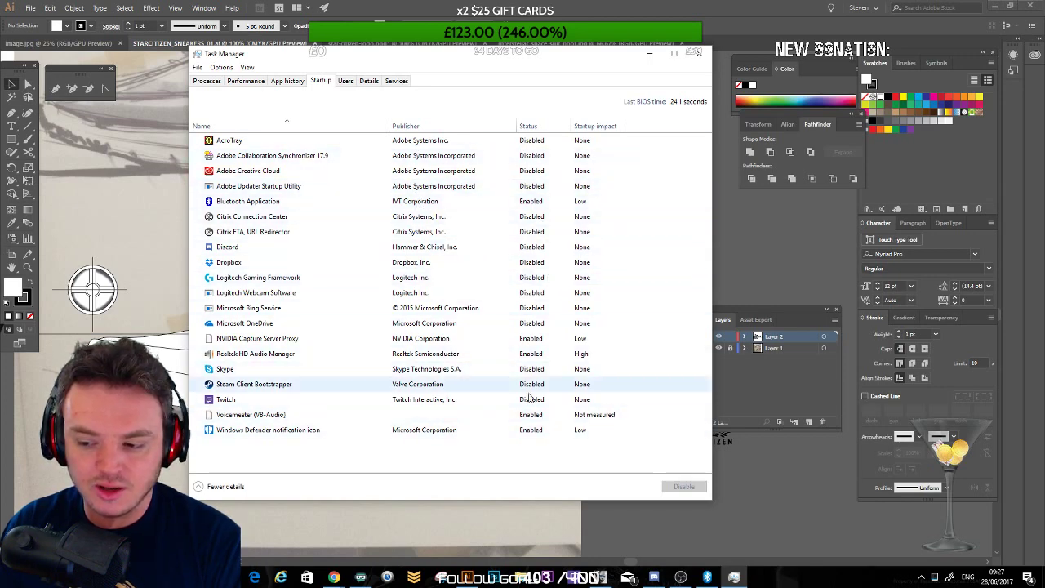
{"action": "left_click", "coordinate": [698, 53]}
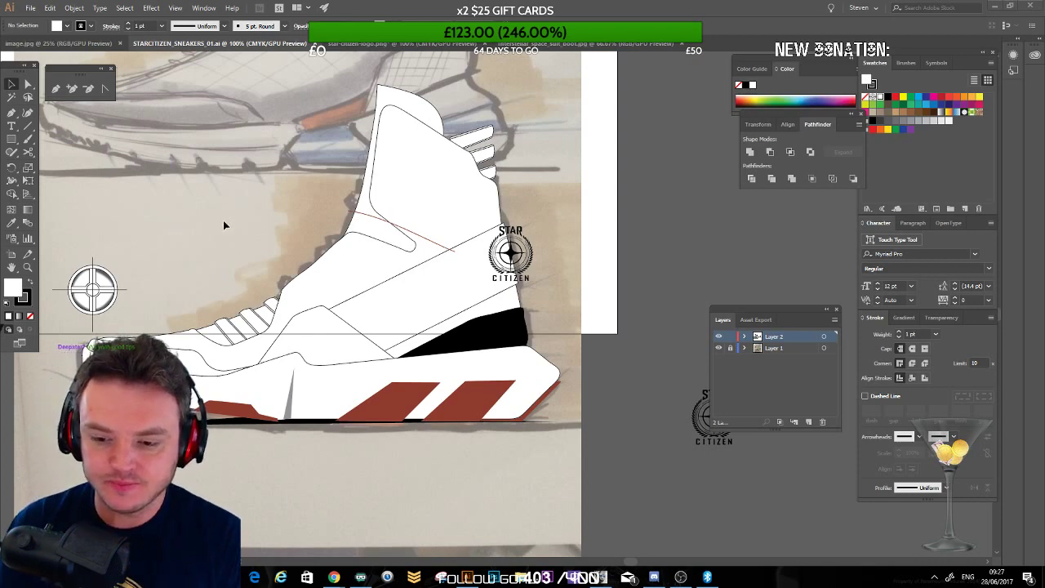
Step: Reposition the inner corner anchor of the top collar strap's upper edging so it meets the collar edge
{"action": "left_click_drag", "start_coordinate": [221, 261], "coordinate": [331, 275]}
{"action": "key", "text": "ctrl+plus"}
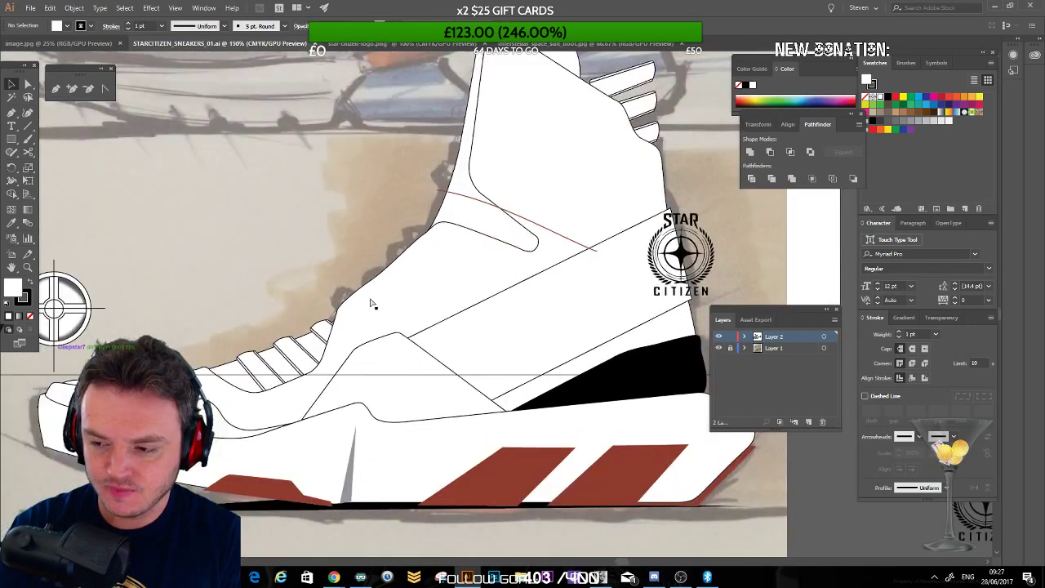
{"action": "key", "text": "ctrl+plus"}
{"action": "left_click_drag", "start_coordinate": [317, 158], "coordinate": [98, 349]}
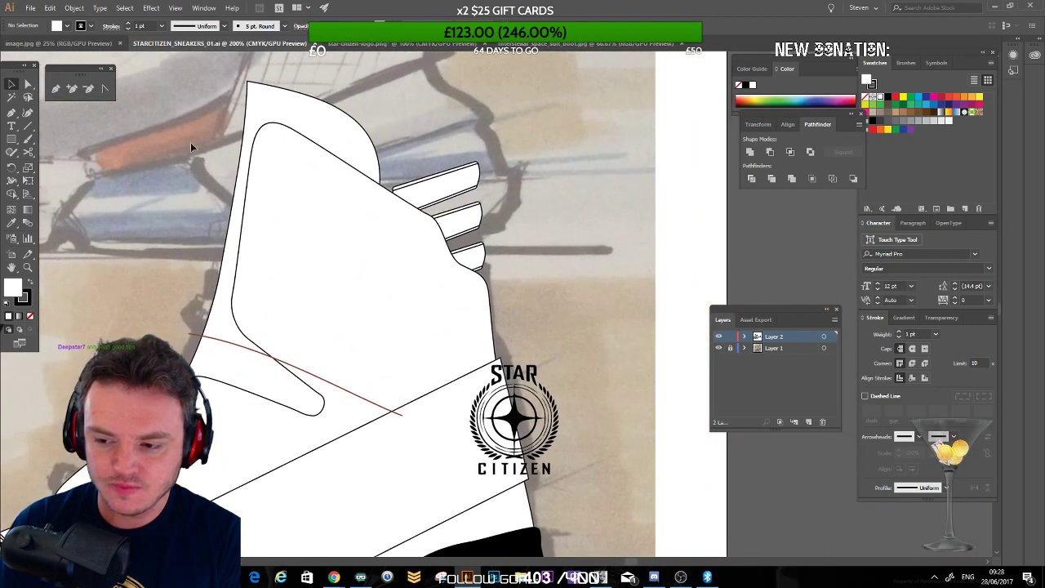
{"action": "left_click", "coordinate": [28, 84]}
{"action": "left_click", "coordinate": [395, 195]}
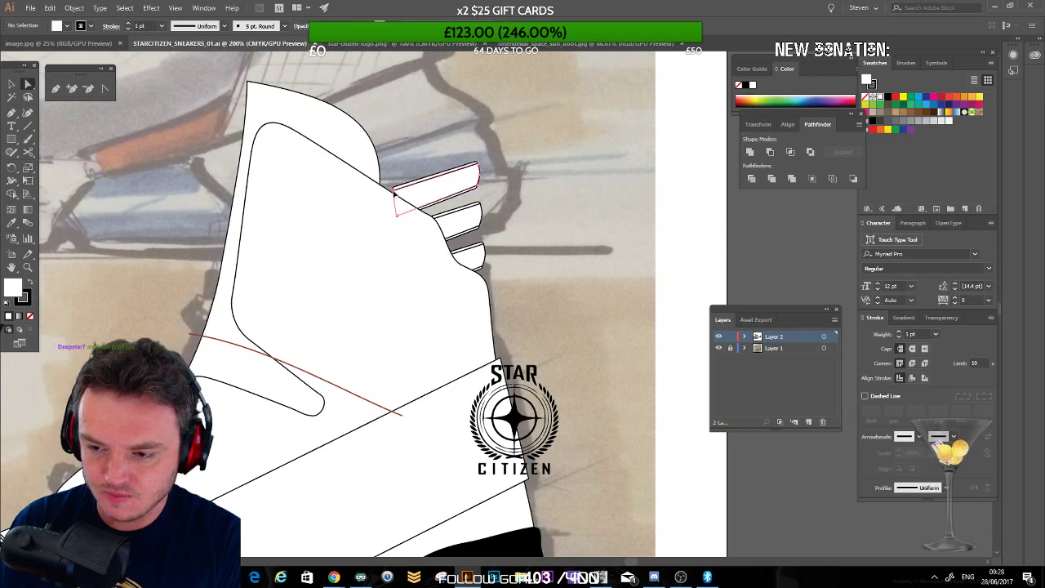
{"action": "left_click", "coordinate": [395, 195]}
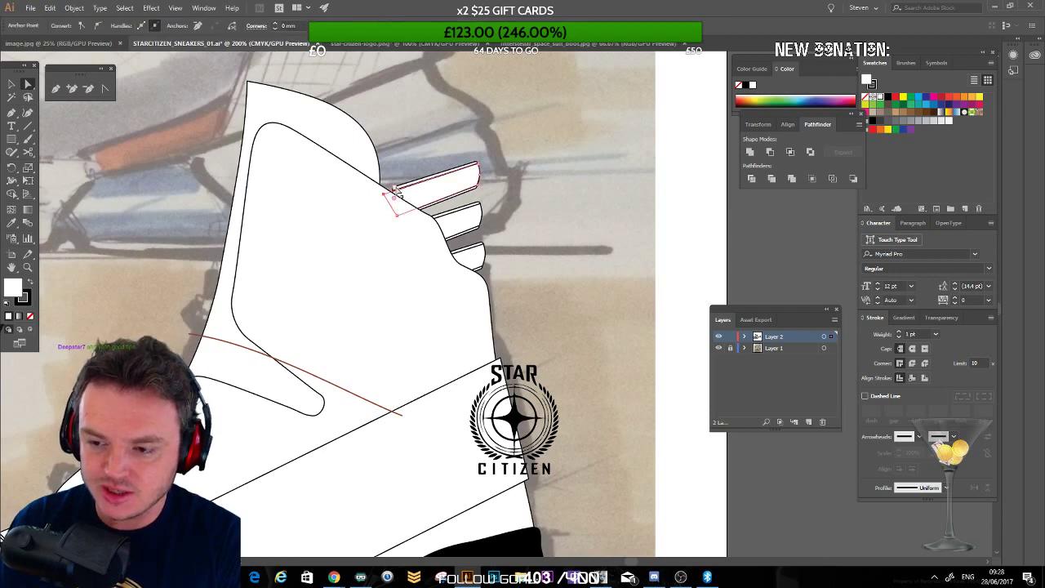
{"action": "left_click", "coordinate": [393, 189]}
{"action": "left_click_drag", "start_coordinate": [392, 190], "coordinate": [387, 194]}
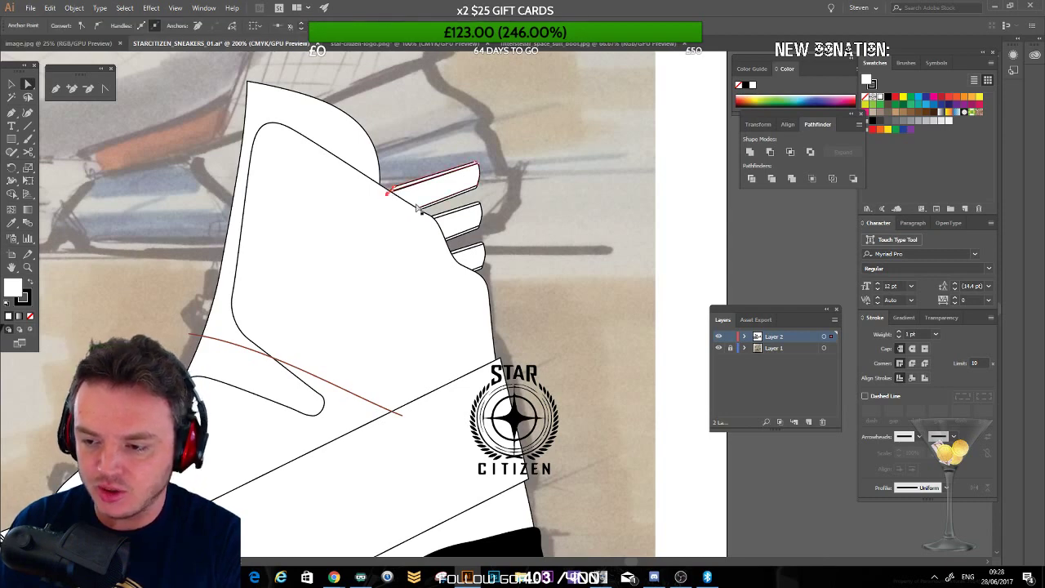
Step: Remove the thin upper and lower edging strips from the top collar strap, leaving its main shape
{"action": "key", "text": "ctrl+plus"}
{"action": "key", "text": "ctrl+plus"}
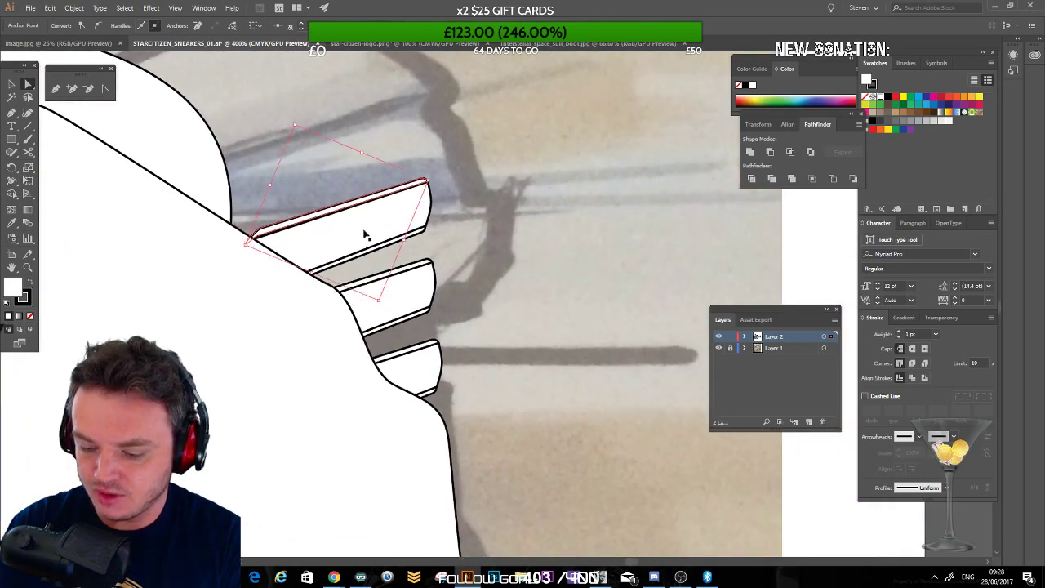
{"action": "key", "text": "ctrl+plus"}
{"action": "left_click_drag", "start_coordinate": [582, 232], "coordinate": [220, 147]}
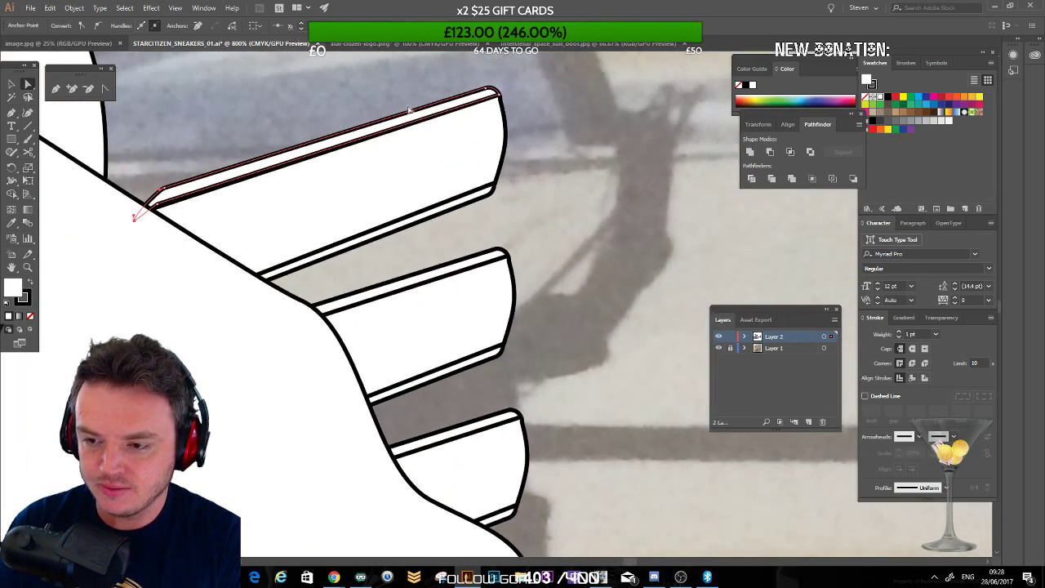
{"action": "left_click", "coordinate": [420, 158]}
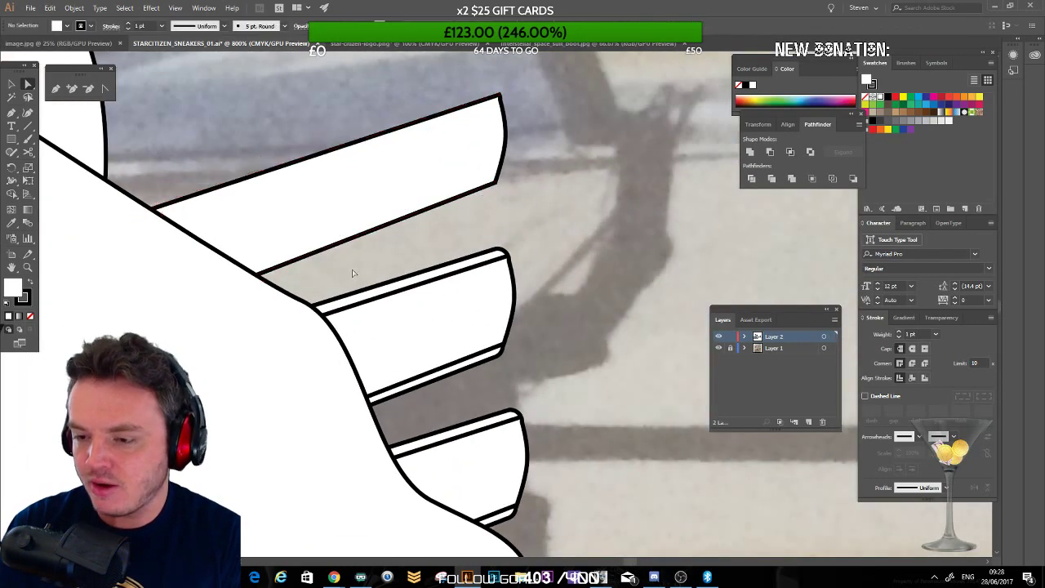
{"action": "left_click", "coordinate": [294, 327]}
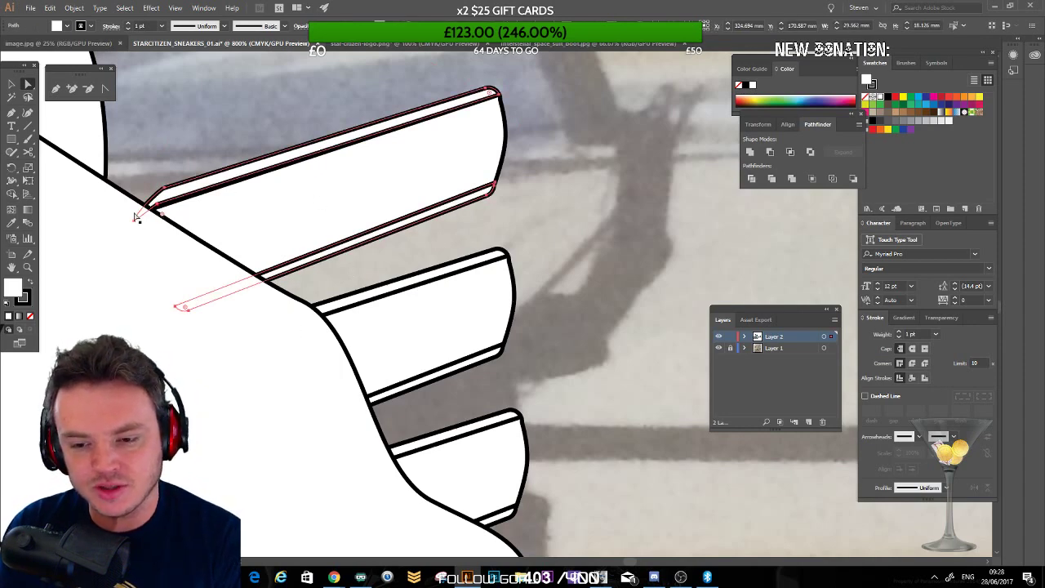
{"action": "left_click", "coordinate": [217, 323]}
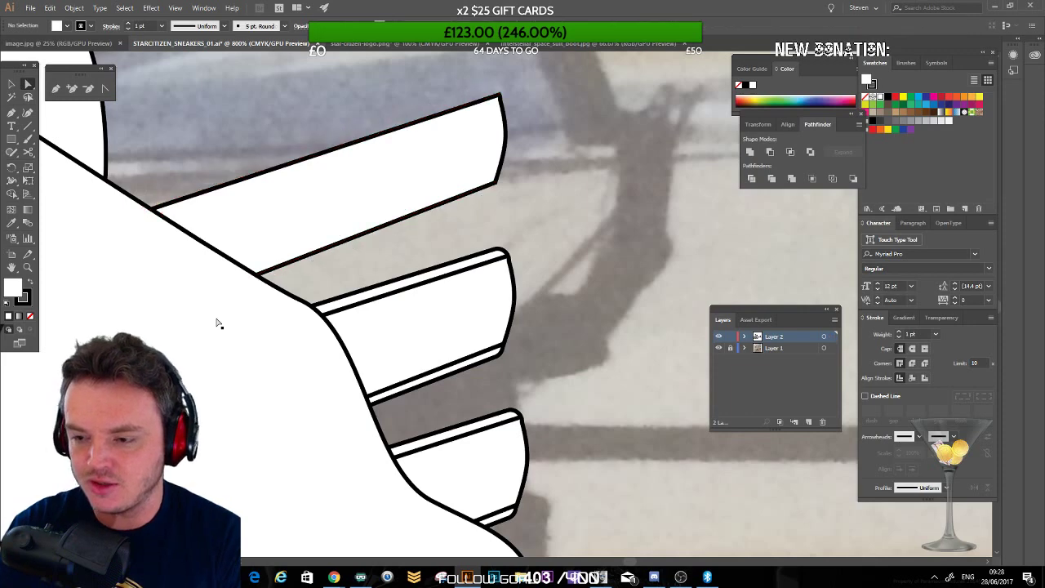
Step: Draw a closed Pen shape around the top collar strap, extending slightly beyond its upper and lower edges and under the collar
{"action": "left_click", "coordinate": [55, 88]}
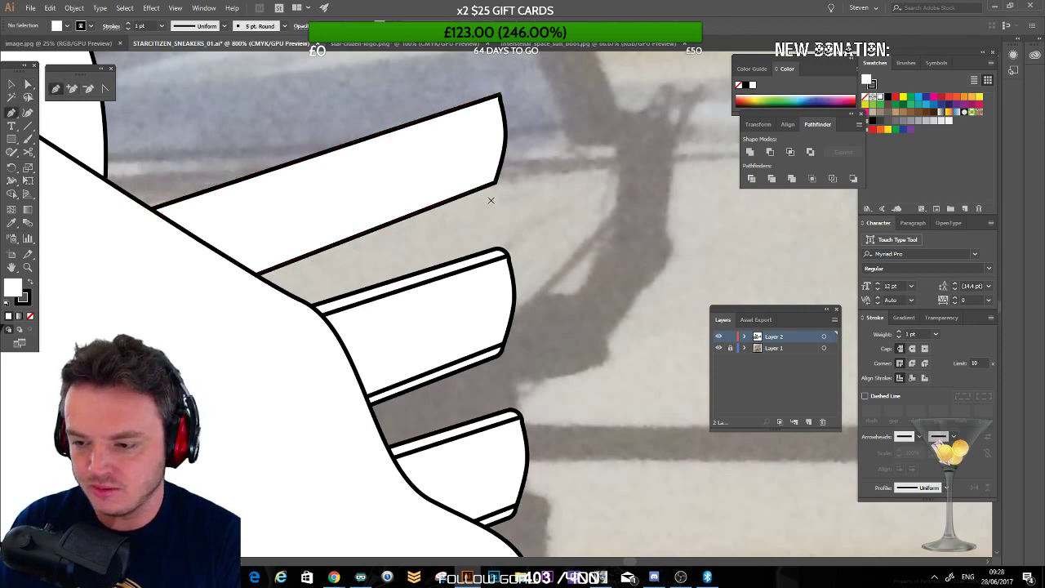
{"action": "left_click_drag", "start_coordinate": [491, 200], "coordinate": [500, 95]}
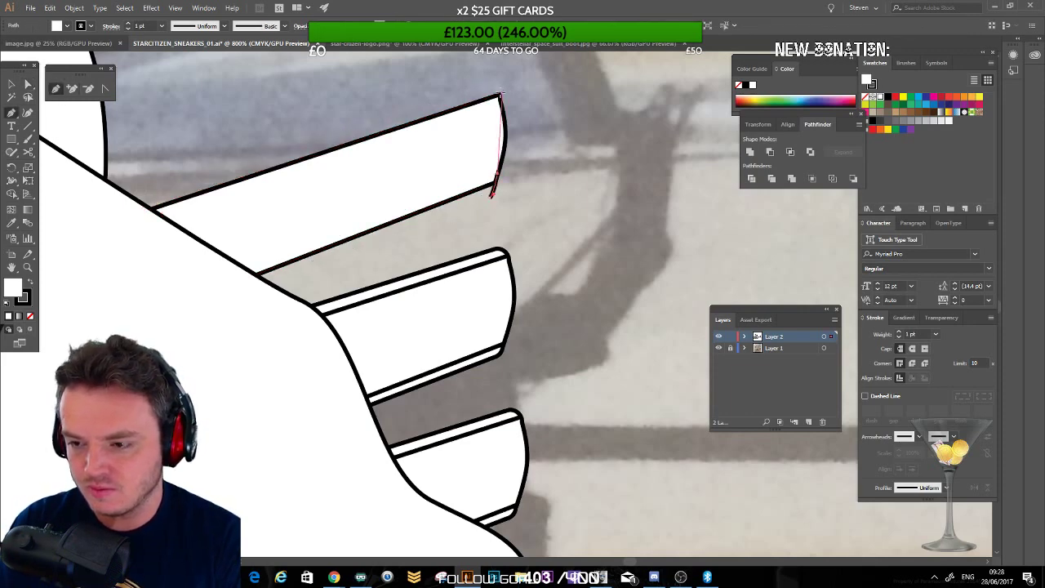
{"action": "key", "text": "p"}
{"action": "left_click", "coordinate": [492, 90]}
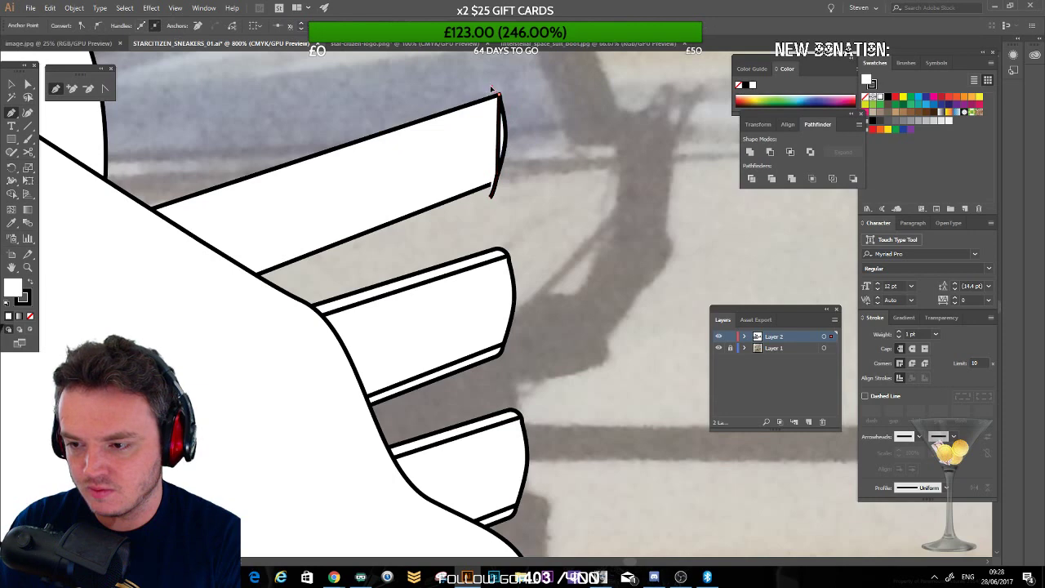
{"action": "left_click", "coordinate": [128, 208]}
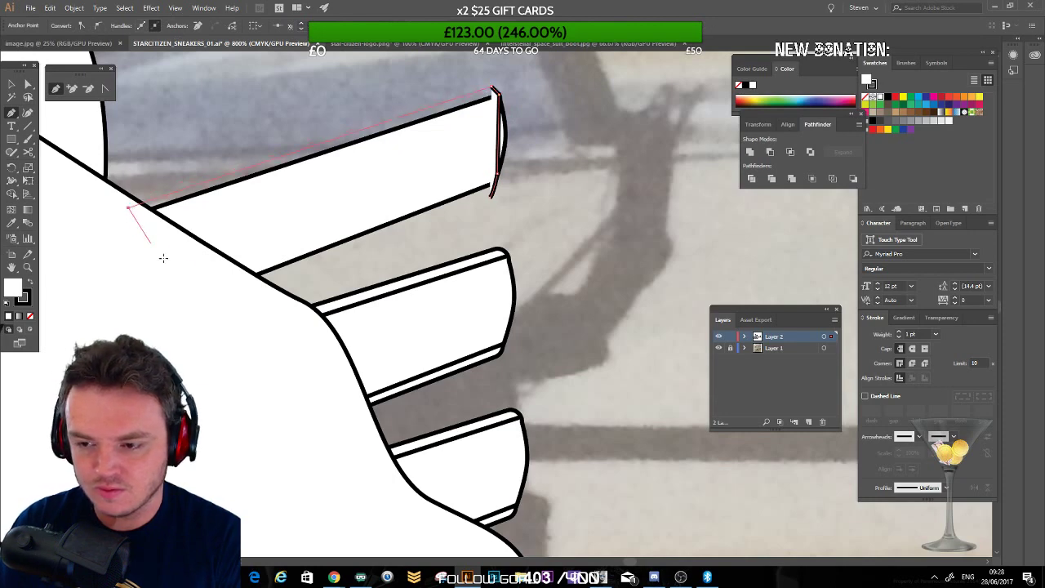
{"action": "left_click", "coordinate": [245, 298]}
{"action": "left_click", "coordinate": [494, 201]}
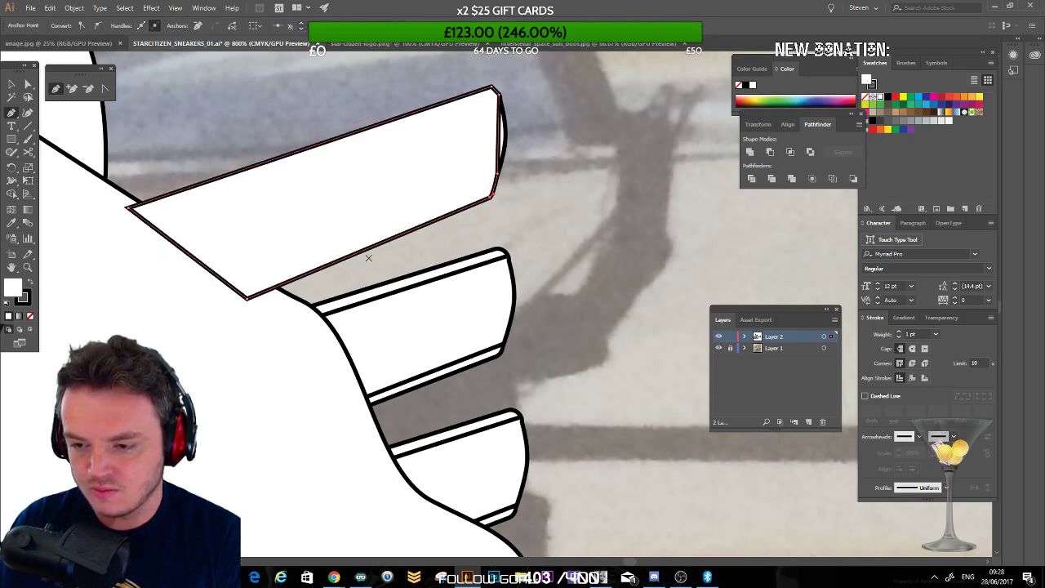
Step: Cut the new backing shape and paste it in place behind the top strap and the shoe's upper
{"action": "key", "text": "v"}
{"action": "left_click", "coordinate": [291, 122]}
{"action": "left_click", "coordinate": [390, 173]}
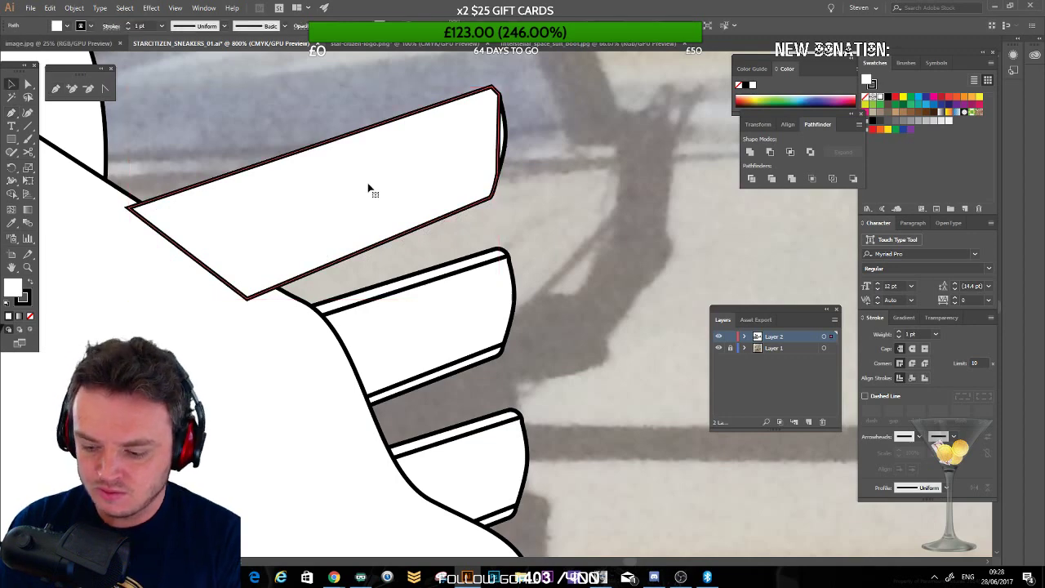
{"action": "key", "text": "ctrl+x"}
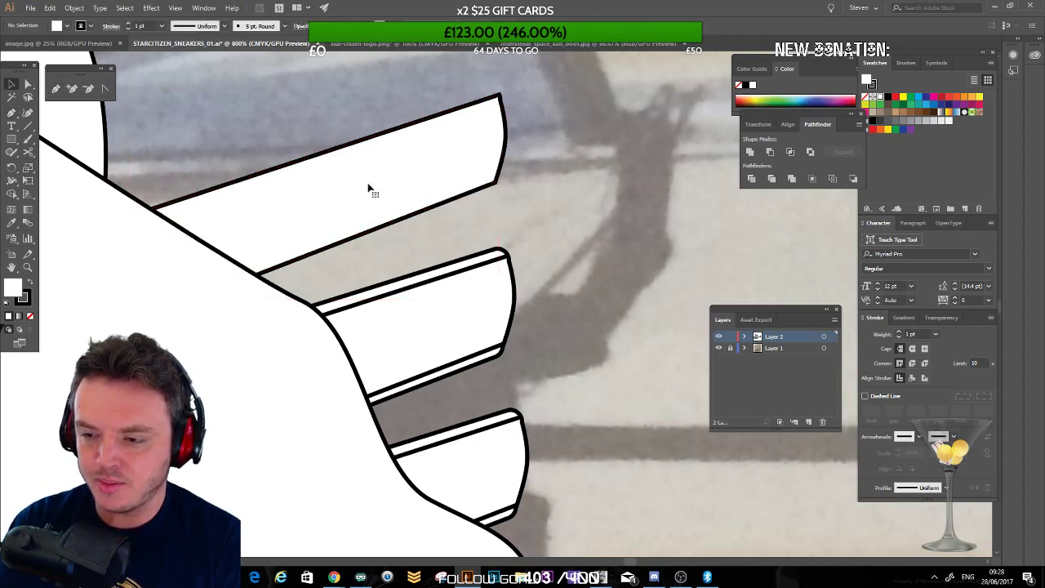
{"action": "left_click", "coordinate": [430, 173]}
{"action": "key", "text": "ctrl+f"}
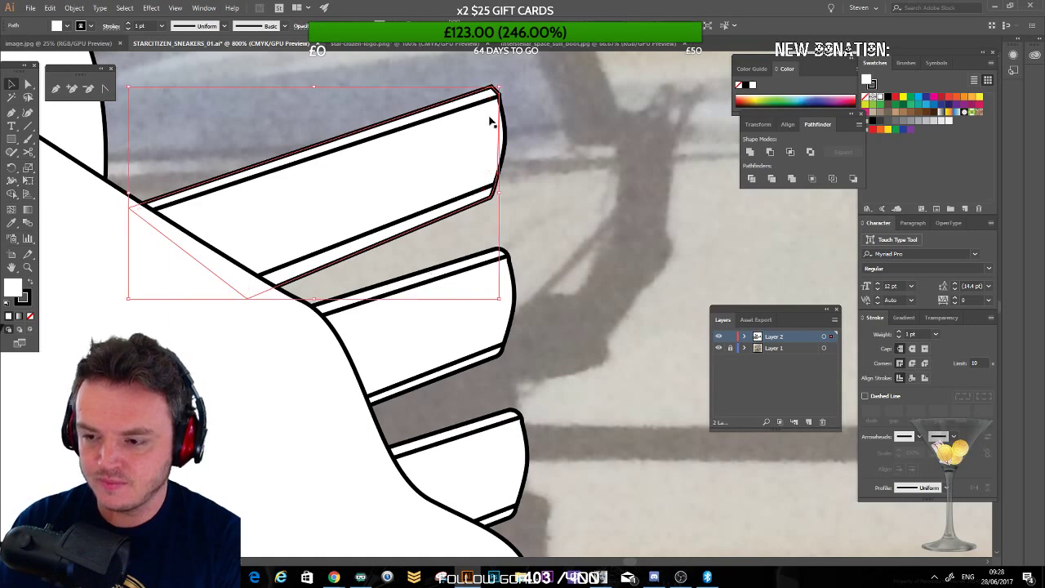
Step: Adjust the backing shape's upper outer corner and nudge the strap's curved outer end so the two outlines align
{"action": "left_click", "coordinate": [432, 296]}
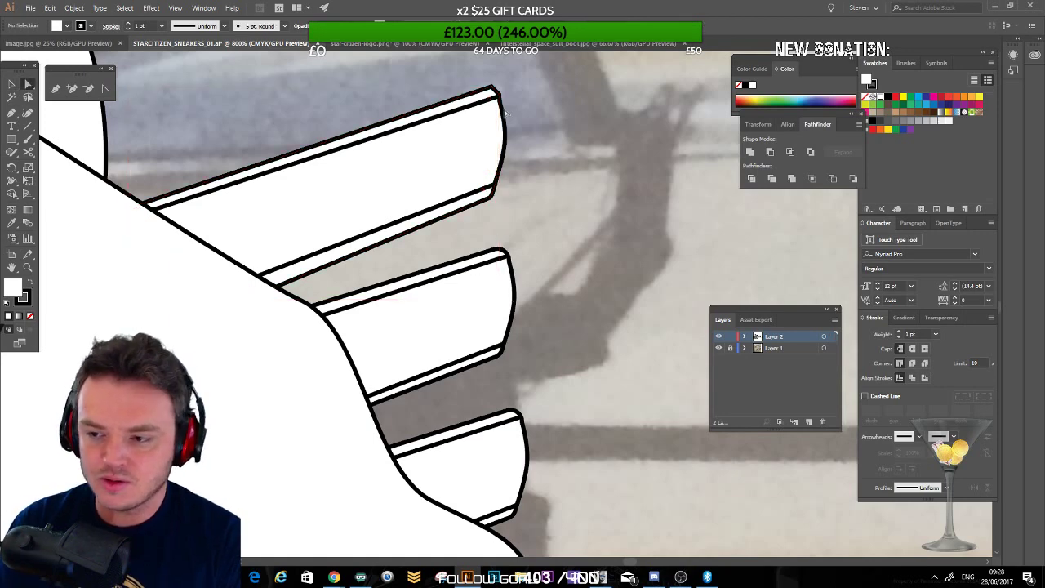
{"action": "left_click_drag", "start_coordinate": [492, 86], "coordinate": [490, 89]}
{"action": "left_click", "coordinate": [490, 223]}
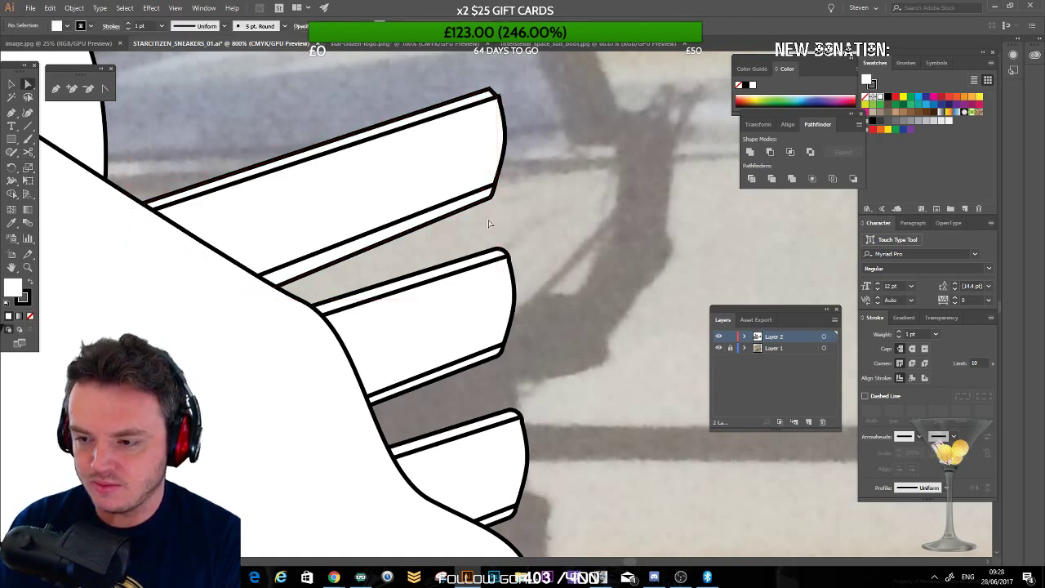
{"action": "left_click", "coordinate": [501, 98]}
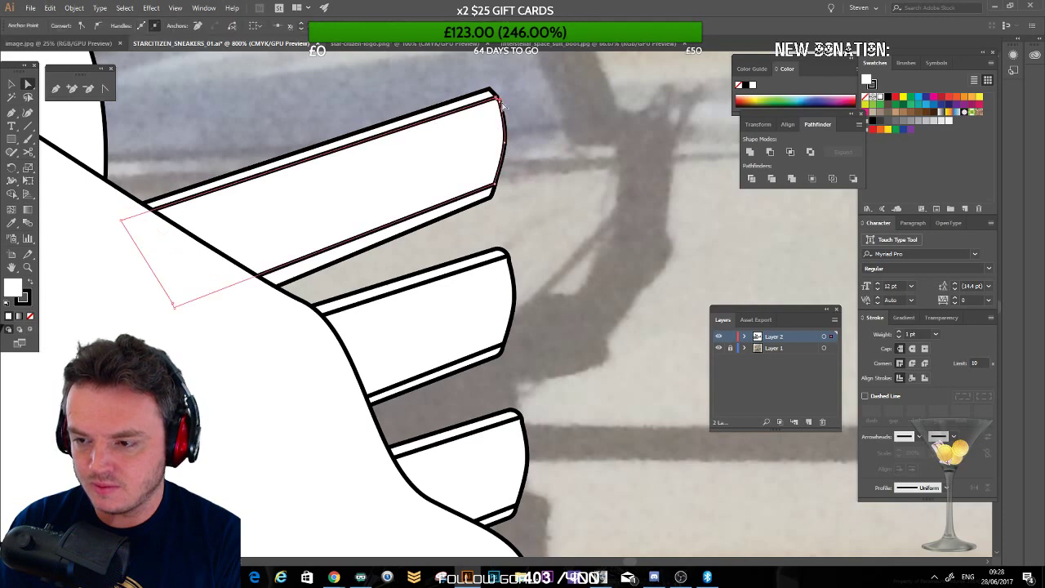
{"action": "left_click", "coordinate": [500, 100]}
{"action": "left_click", "coordinate": [501, 155]}
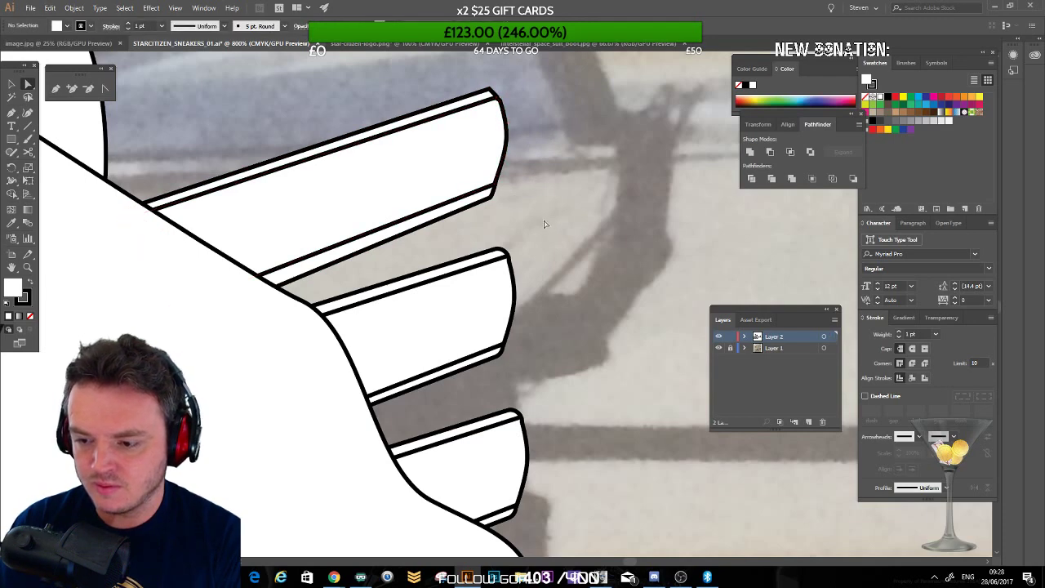
Step: Delete the two lower collar straps
{"action": "left_click", "coordinate": [12, 85]}
{"action": "left_click", "coordinate": [419, 286]}
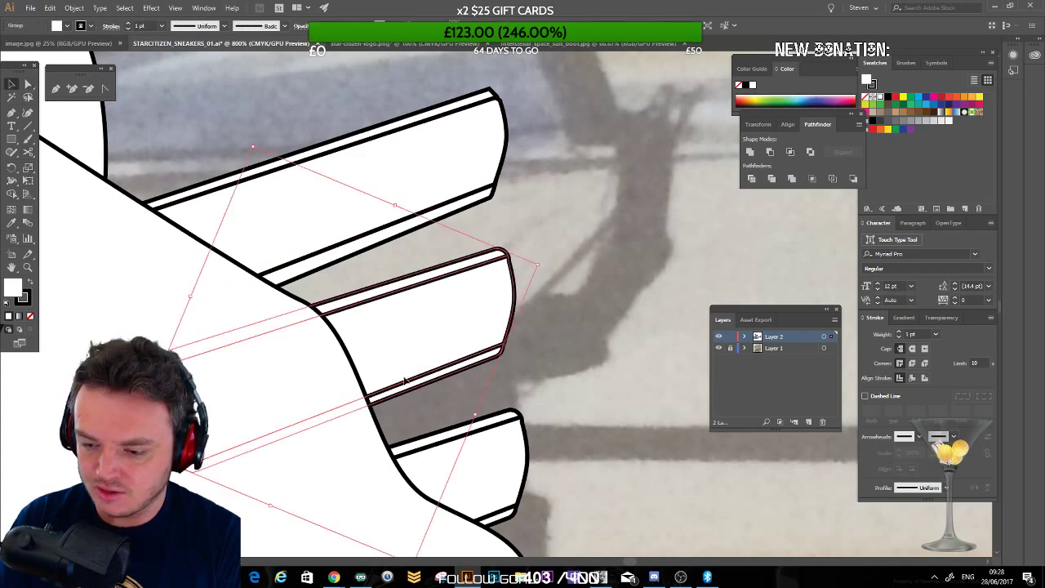
{"action": "key", "text": "Delete"}
Step: Group the top strap with its backing shape and place a duplicate of the group directly below it
{"action": "left_click", "coordinate": [408, 202]}
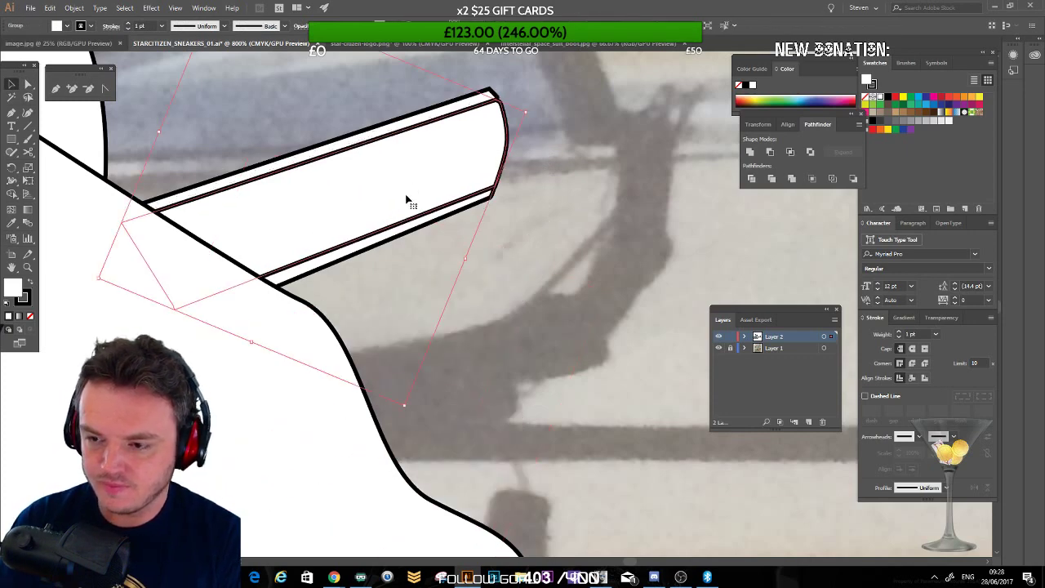
{"action": "key", "text": "Up"}
{"action": "left_click", "coordinate": [412, 121], "text": "shift"}
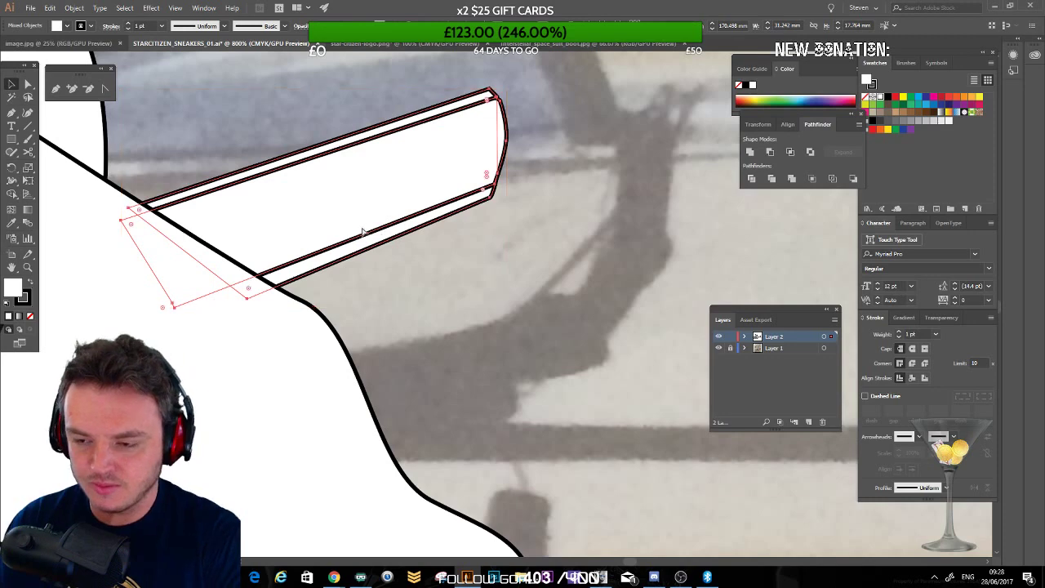
{"action": "key", "text": "ctrl+g"}
{"action": "left_click_drag", "start_coordinate": [413, 174], "coordinate": [415, 357]}
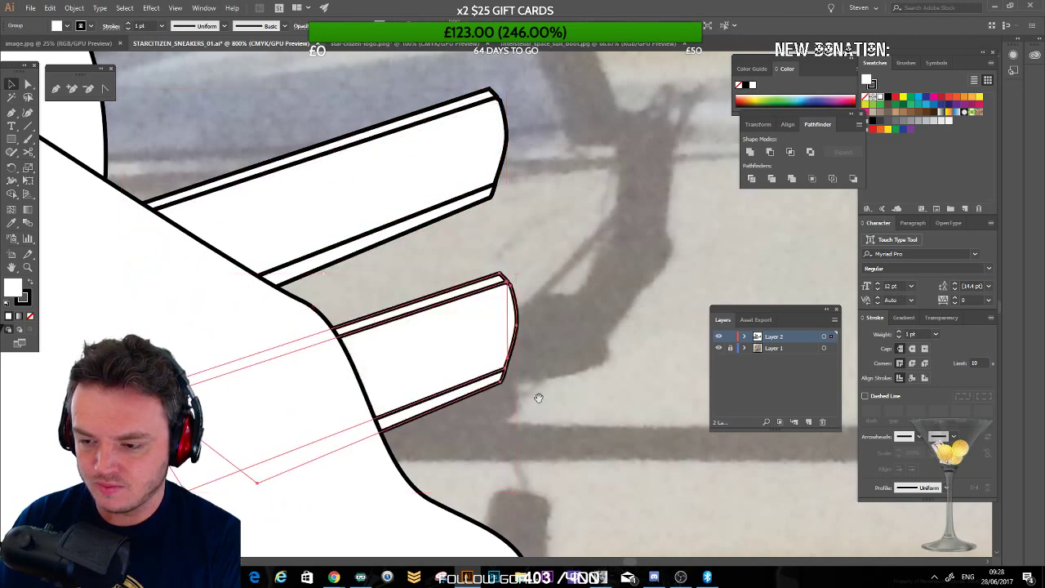
Step: Rotate the duplicated strap to a slightly steeper angle and add a third strap copy below it, spacing them down the heel
{"action": "scroll", "coordinate": [490, 219], "scroll_direction": "down", "scroll_amount": 3}
{"action": "left_click_drag", "start_coordinate": [511, 302], "coordinate": [461, 353]}
{"action": "left_click_drag", "start_coordinate": [413, 222], "coordinate": [430, 220]}
{"action": "left_click_drag", "start_coordinate": [513, 293], "coordinate": [490, 228]}
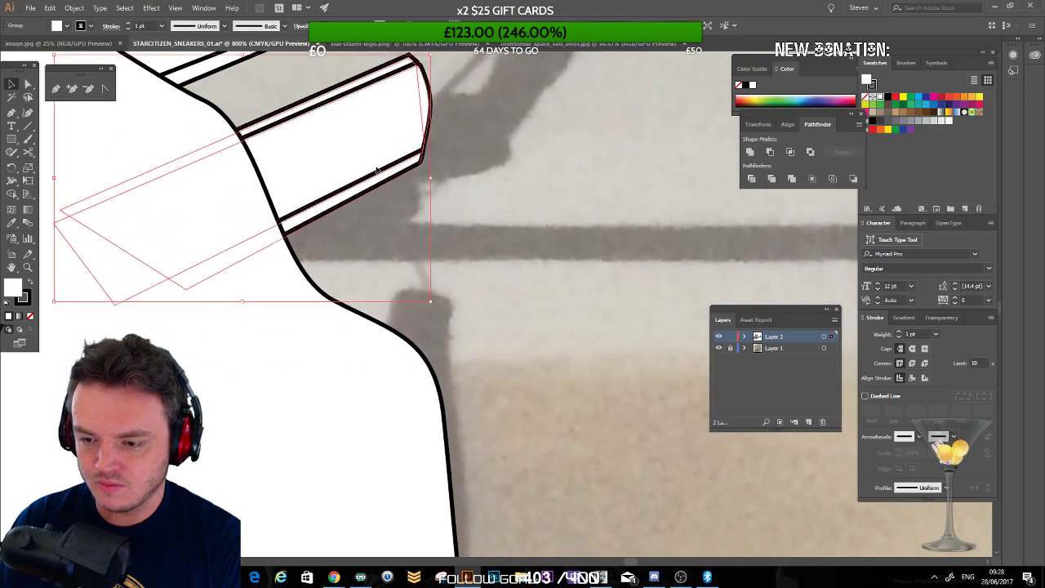
{"action": "left_click_drag", "start_coordinate": [375, 158], "coordinate": [365, 248]}
{"action": "scroll", "coordinate": [462, 331], "scroll_direction": "up", "scroll_amount": 2}
{"action": "left_click", "coordinate": [368, 243]}
{"action": "left_click_drag", "start_coordinate": [497, 227], "coordinate": [472, 348]}
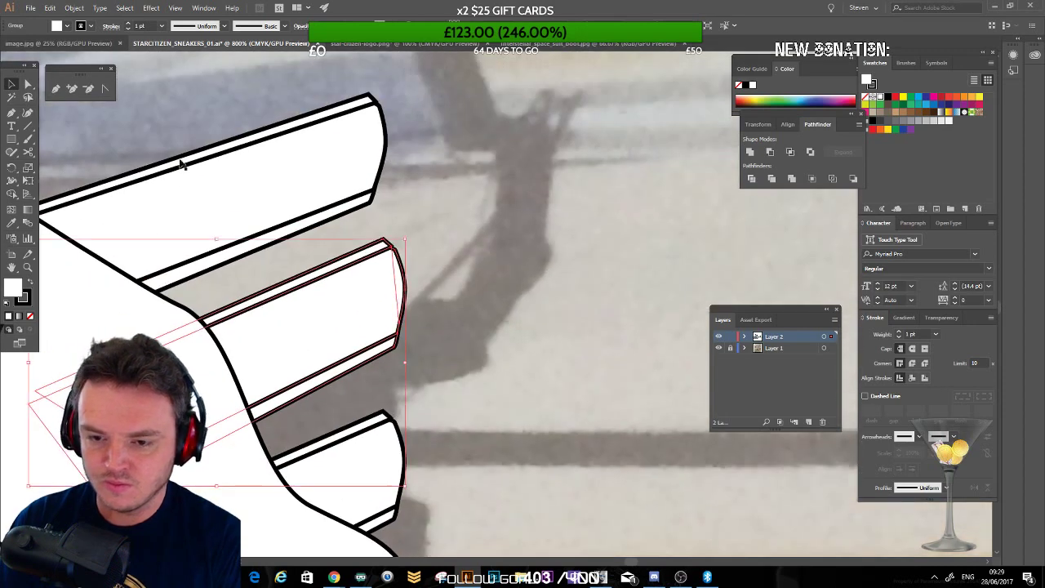
Step: Select all three collar straps and move them down along the back edge of the shoe's upper
{"action": "scroll", "coordinate": [321, 76], "scroll_direction": "down", "scroll_amount": 2}
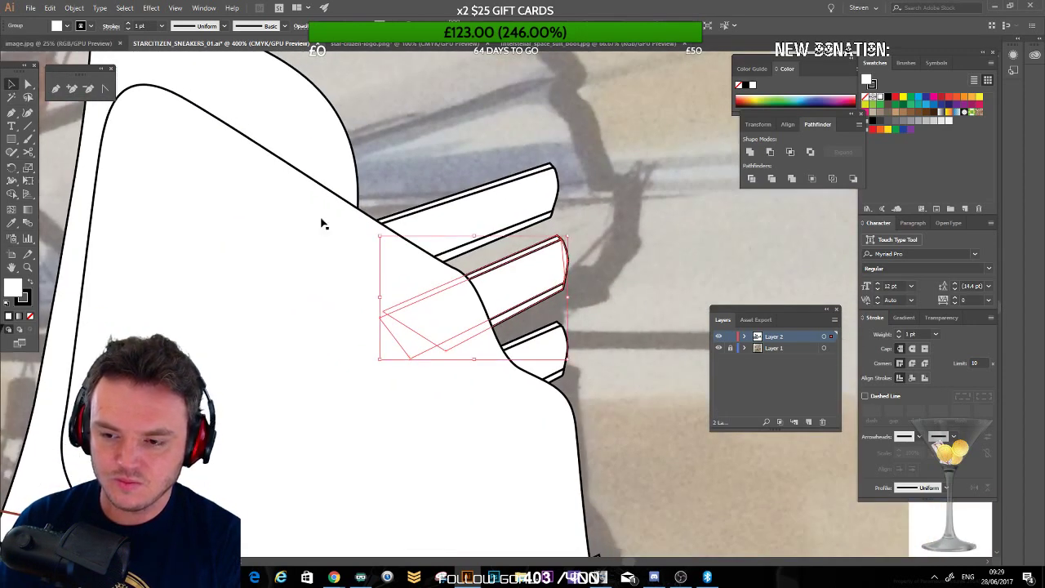
{"action": "left_click", "coordinate": [247, 224]}
{"action": "left_click", "coordinate": [626, 318]}
{"action": "left_click_drag", "start_coordinate": [319, 380], "coordinate": [446, 216]}
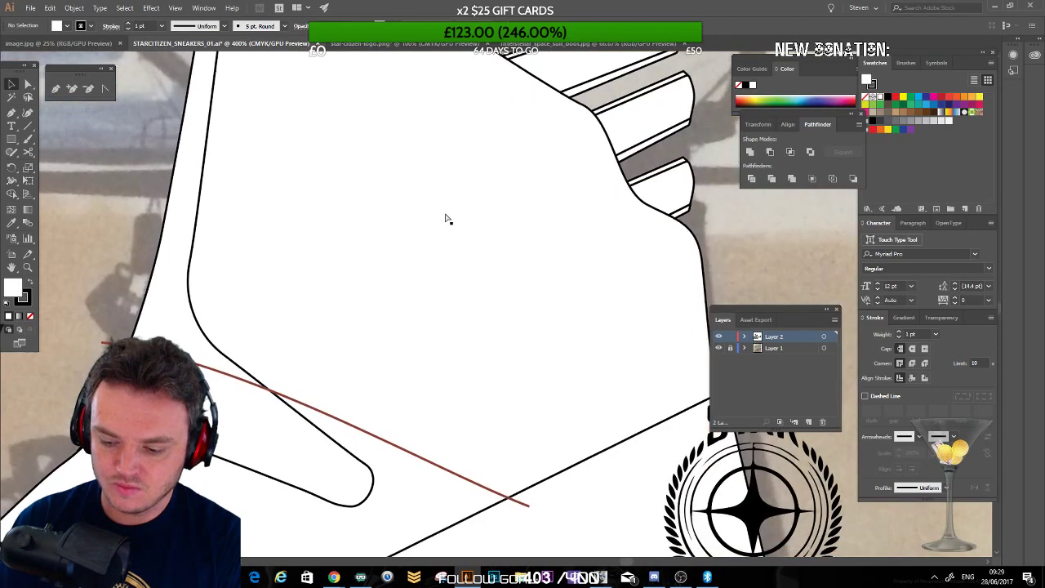
{"action": "scroll", "coordinate": [447, 219], "scroll_direction": "down", "scroll_amount": 3}
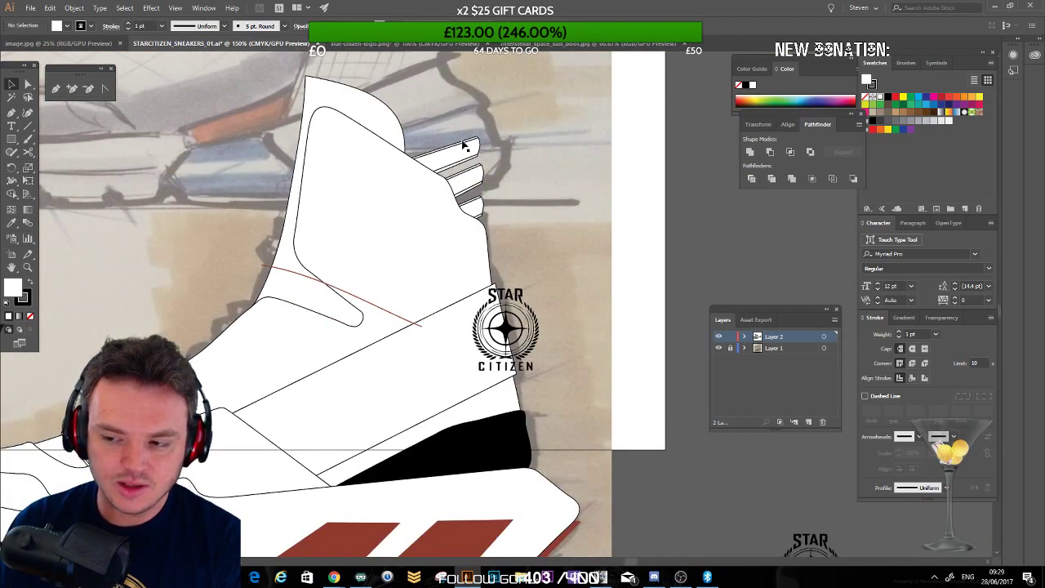
{"action": "left_click_drag", "start_coordinate": [518, 207], "coordinate": [492, 245]}
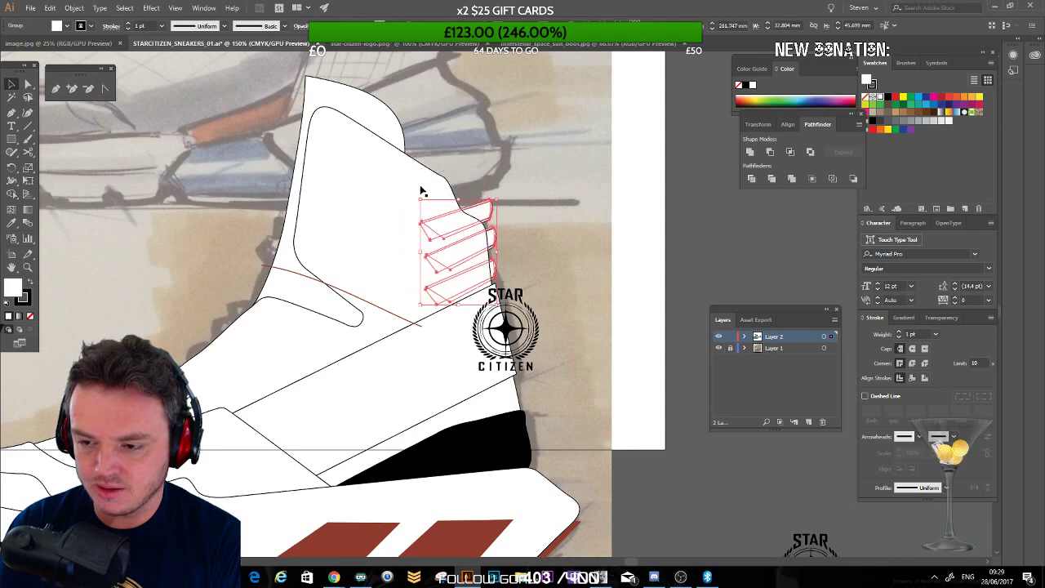
Step: Scale the three straps up together to about 43 by 60 mm and bring them in front of the upper
{"action": "left_click_drag", "start_coordinate": [421, 199], "coordinate": [378, 176]}
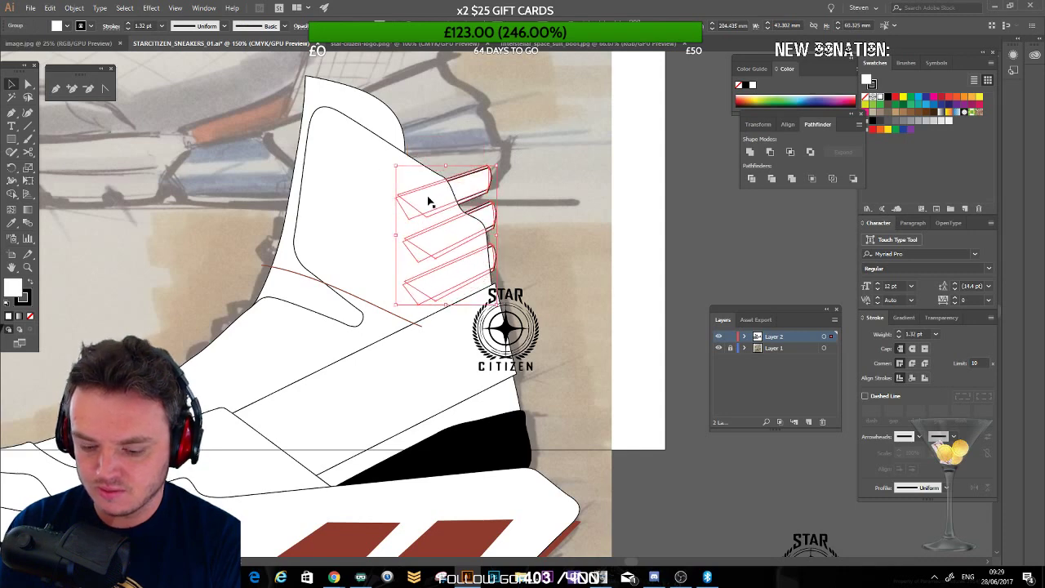
{"action": "left_click", "coordinate": [635, 224]}
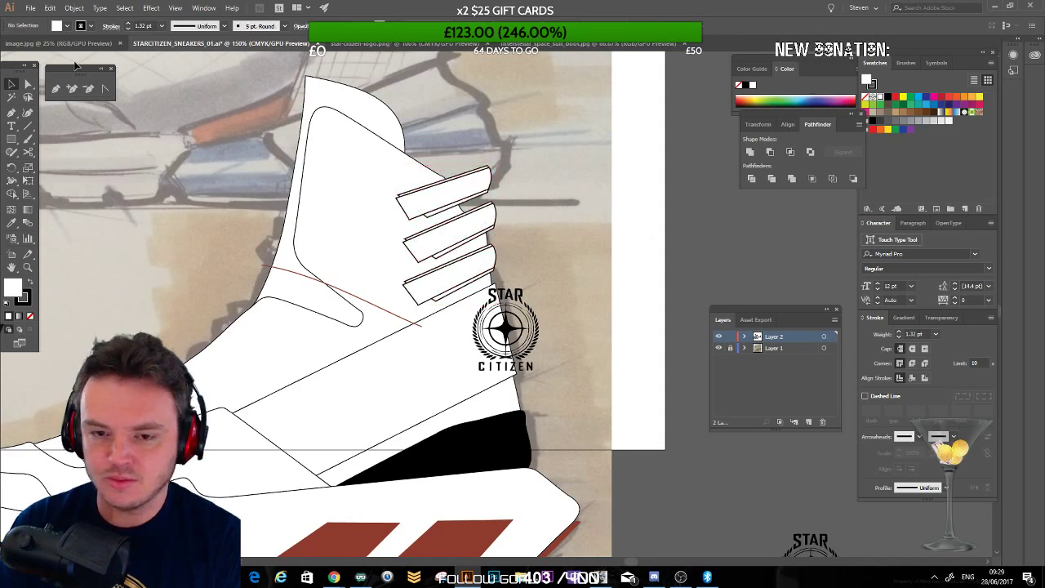
Step: Draw a closed panel with the Pen tool over the straps' inner ends, from the collar edge down the heel to the black heel piece
{"action": "left_click", "coordinate": [56, 88]}
{"action": "left_click_drag", "start_coordinate": [354, 122], "coordinate": [415, 165]}
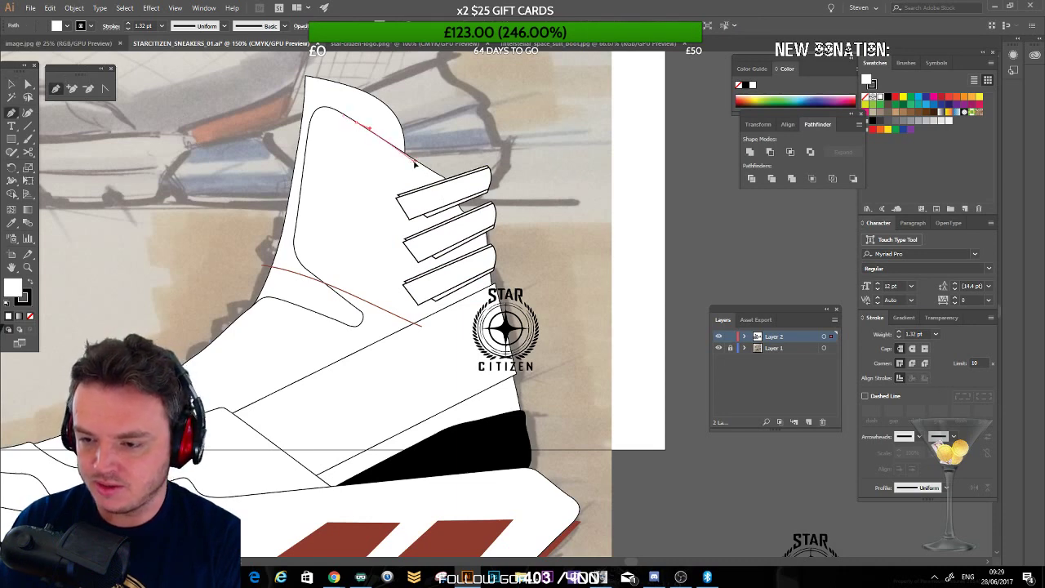
{"action": "left_click_drag", "start_coordinate": [427, 211], "coordinate": [430, 219]}
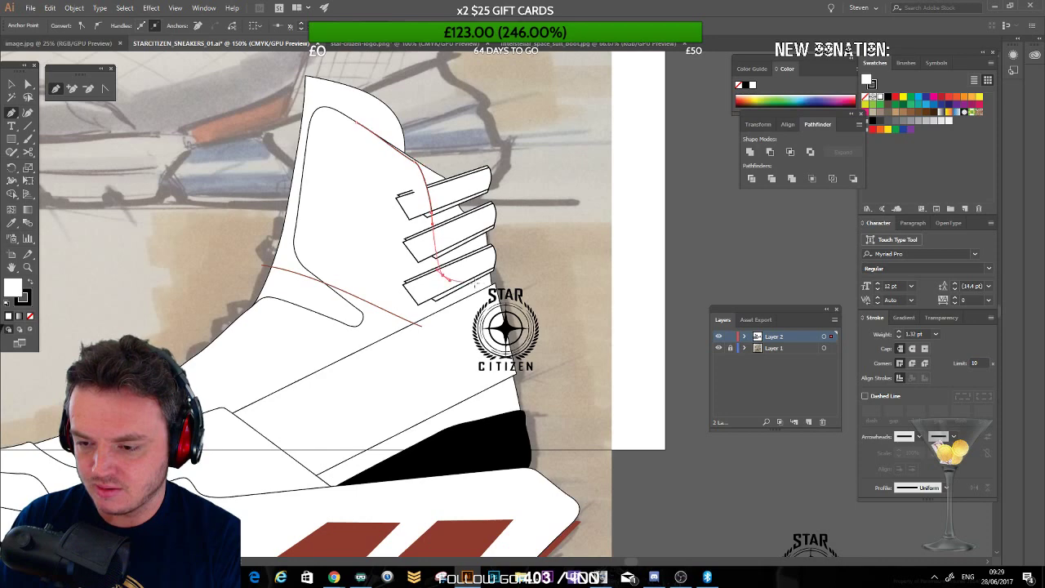
{"action": "left_click_drag", "start_coordinate": [490, 283], "coordinate": [493, 282]}
{"action": "key", "text": "ctrl+shift+bracketleft"}
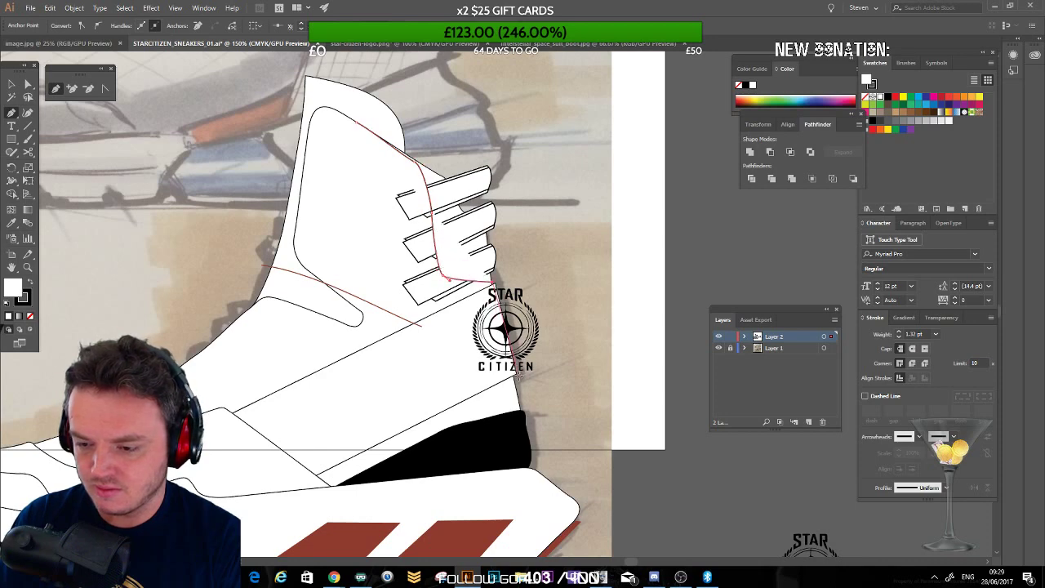
{"action": "mouse_move", "coordinate": [520, 416]}
{"action": "left_mouse_down"}
{"action": "mouse_move", "coordinate": [408, 443]}
{"action": "mouse_move", "coordinate": [368, 358]}
{"action": "mouse_move", "coordinate": [393, 345]}
{"action": "mouse_move", "coordinate": [405, 173]}
{"action": "mouse_move", "coordinate": [357, 123]}
{"action": "left_mouse_up"}
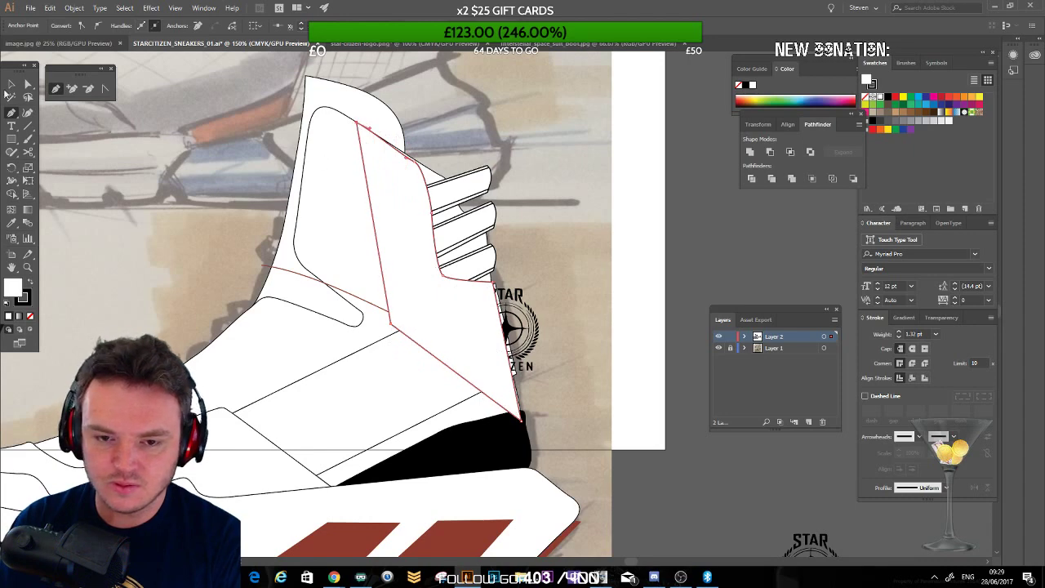
{"action": "left_click", "coordinate": [11, 84]}
{"action": "left_click", "coordinate": [124, 153]}
{"action": "left_click", "coordinate": [404, 237]}
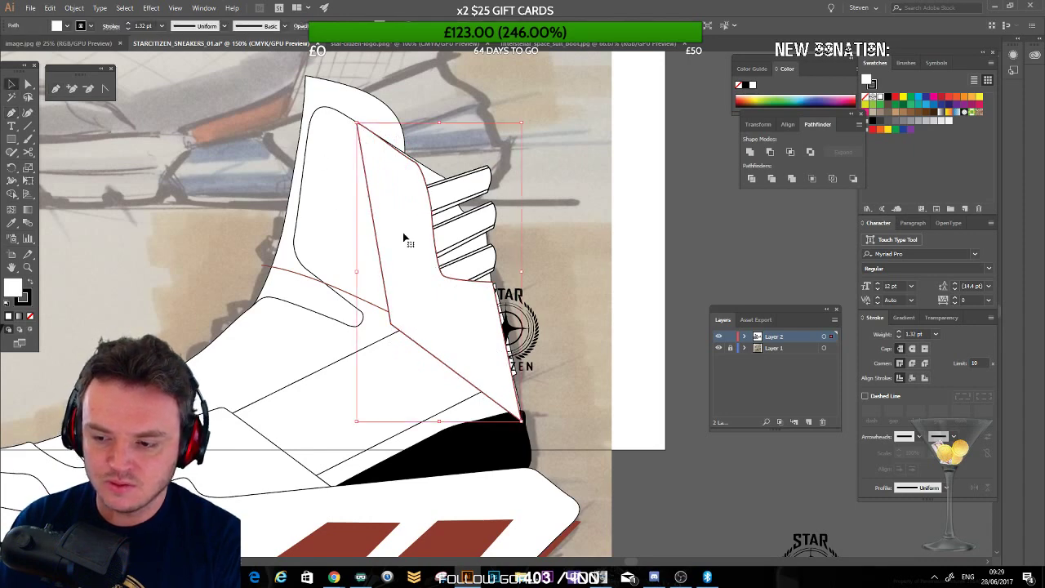
Step: Remove the stroke from the new rear panel, keeping its white fill
{"action": "left_click", "coordinate": [30, 316]}
{"action": "left_click", "coordinate": [154, 286]}
{"action": "key", "text": "ctrl+z"}
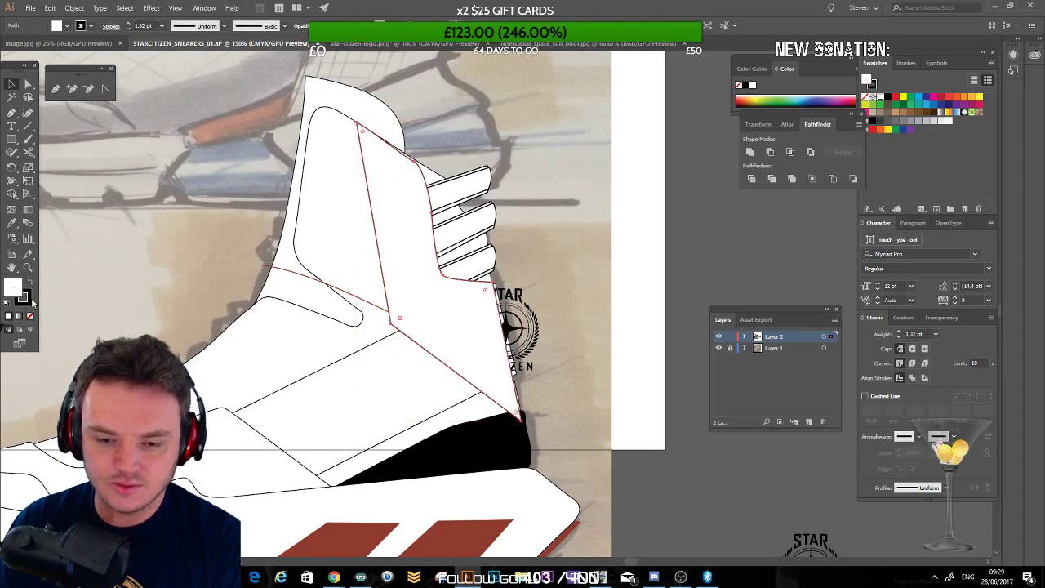
{"action": "left_click", "coordinate": [31, 317]}
{"action": "key", "text": "ctrl+z"}
{"action": "left_click", "coordinate": [26, 300]}
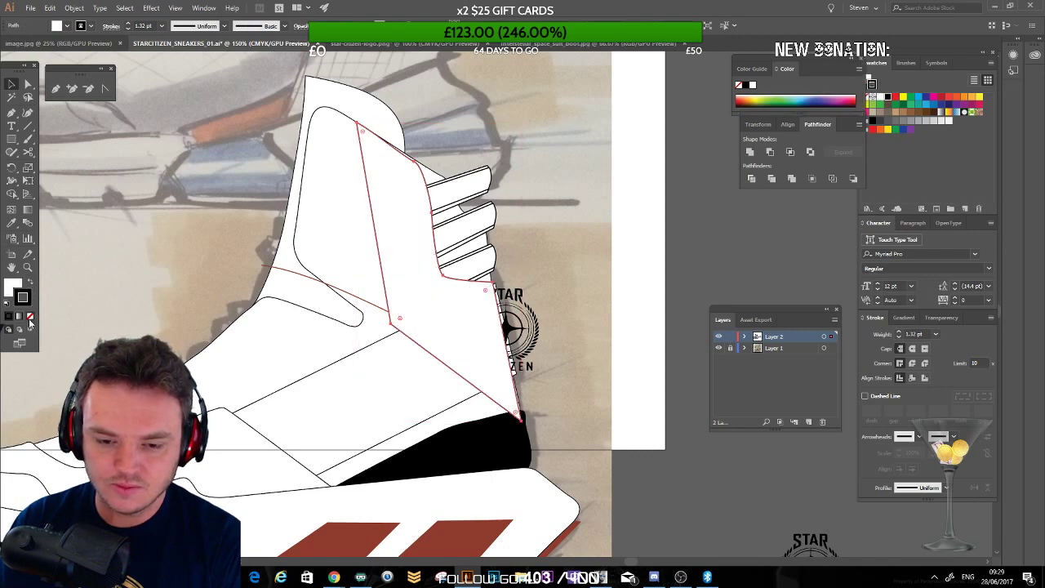
{"action": "left_click", "coordinate": [30, 317]}
{"action": "left_click", "coordinate": [119, 236]}
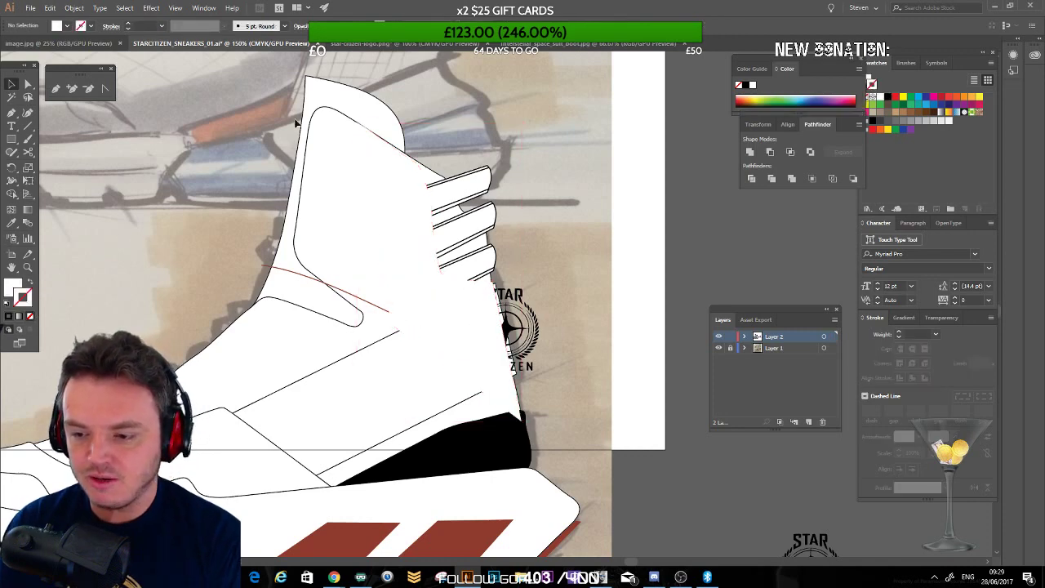
Step: Try resetting the rear panel to the default fill and stroke and swapping its fill and stroke colours
{"action": "left_click", "coordinate": [415, 249]}
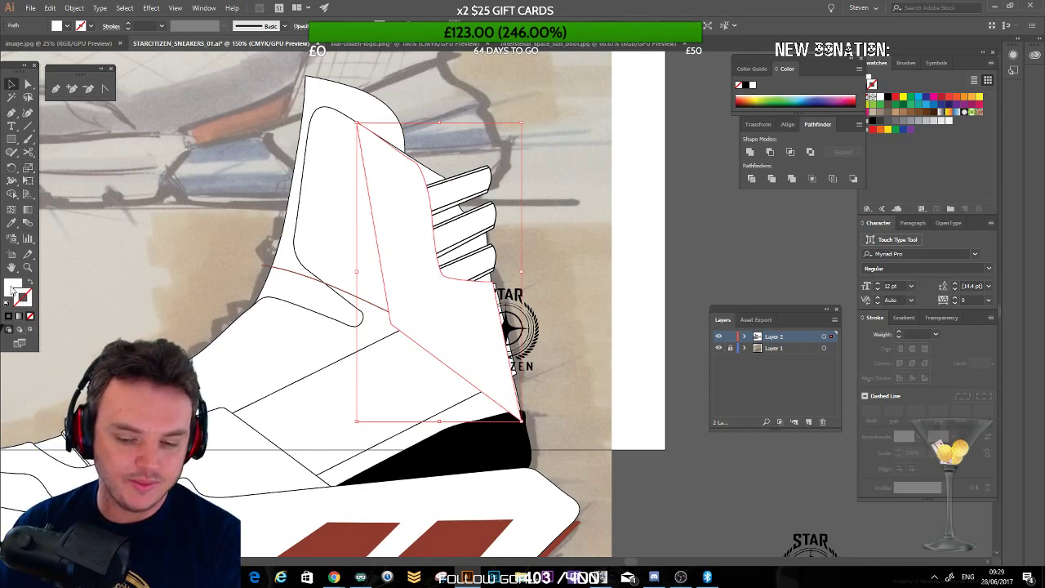
{"action": "left_click", "coordinate": [6, 304]}
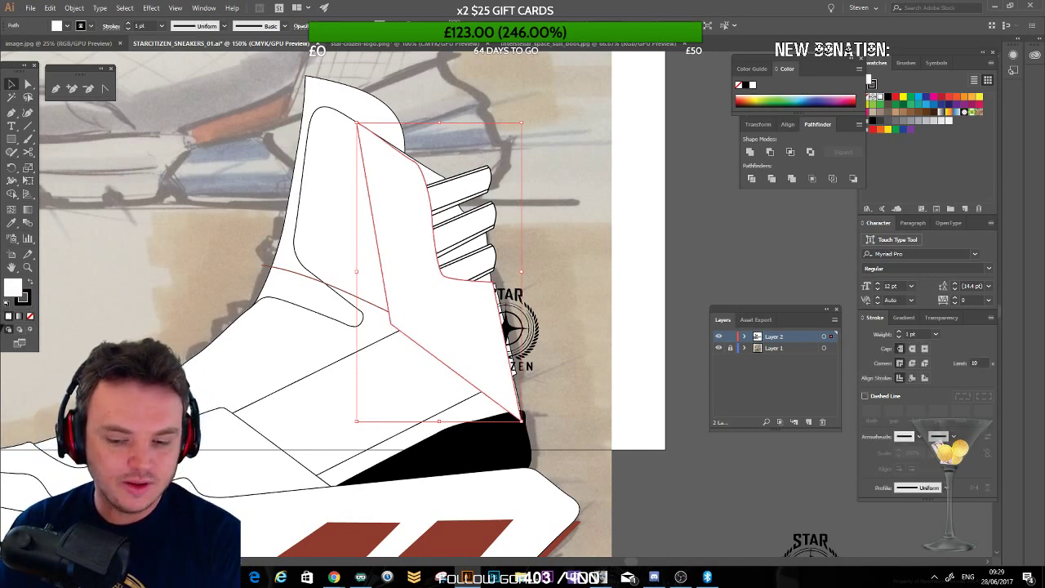
{"action": "key", "text": "z"}
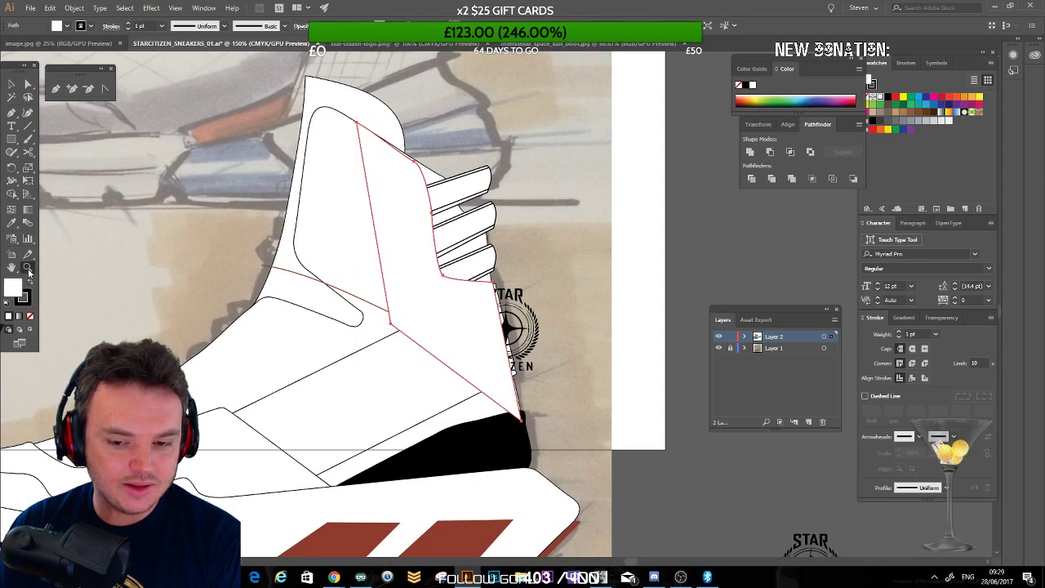
{"action": "left_click", "coordinate": [29, 284]}
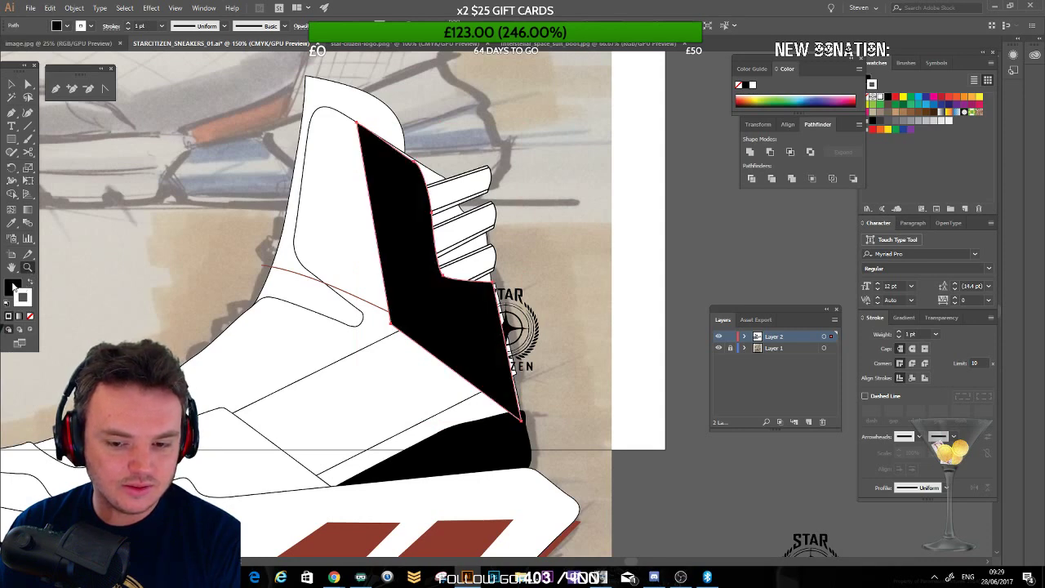
{"action": "left_click", "coordinate": [31, 280]}
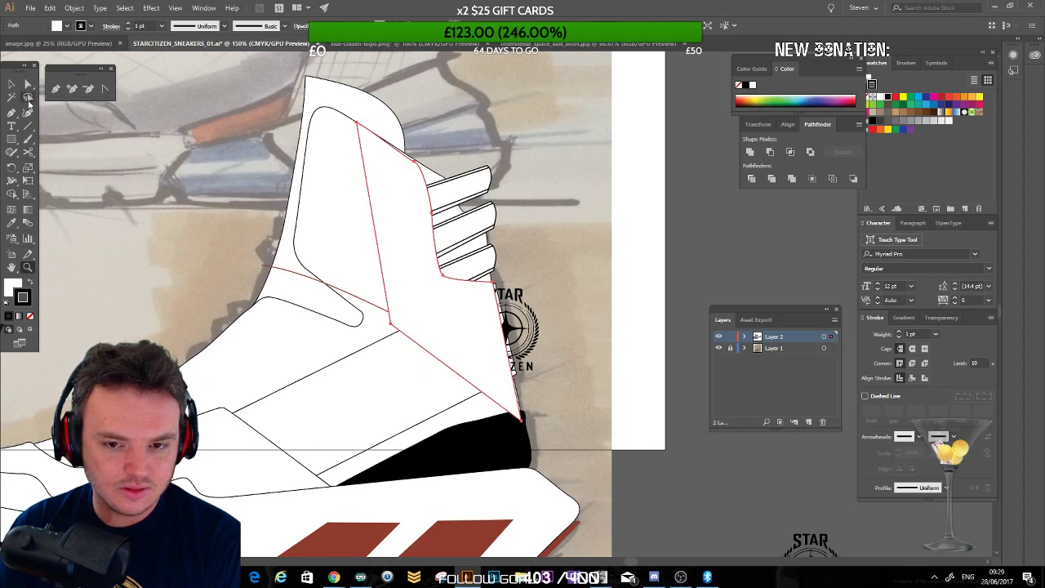
{"action": "left_click", "coordinate": [12, 85]}
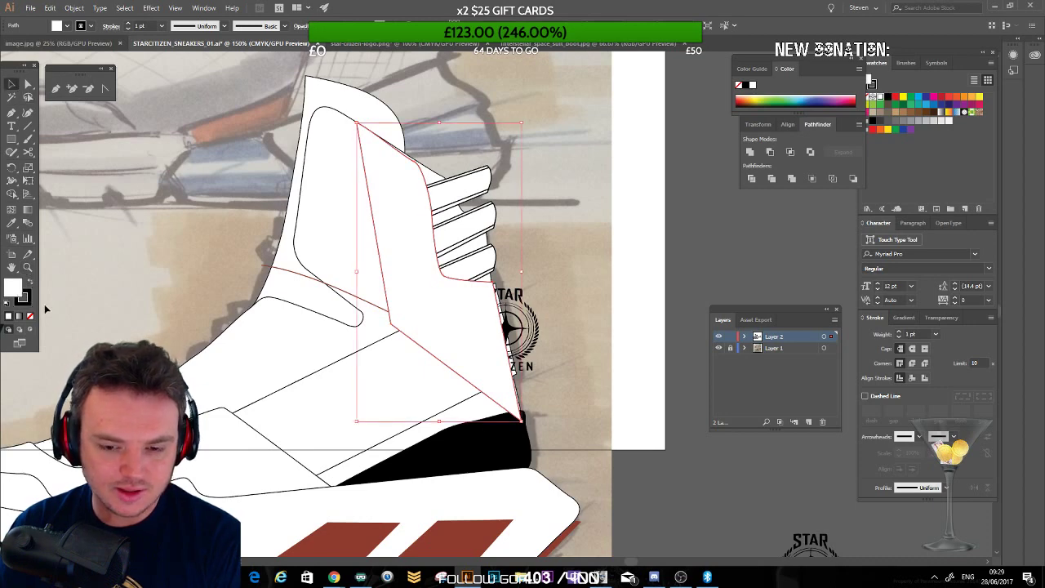
{"action": "key", "text": "z"}
{"action": "left_click", "coordinate": [14, 85]}
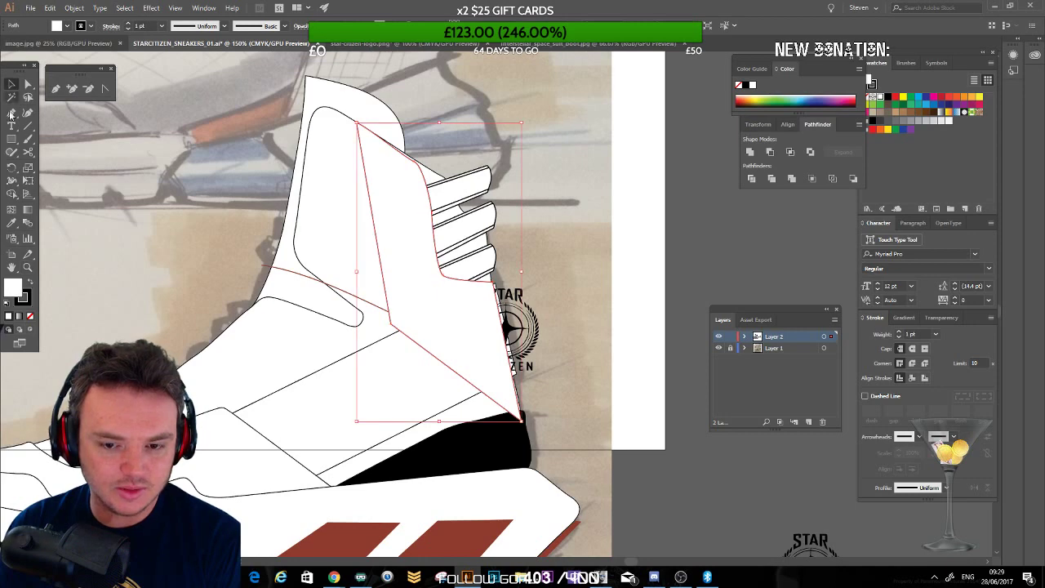
{"action": "left_click", "coordinate": [32, 284]}
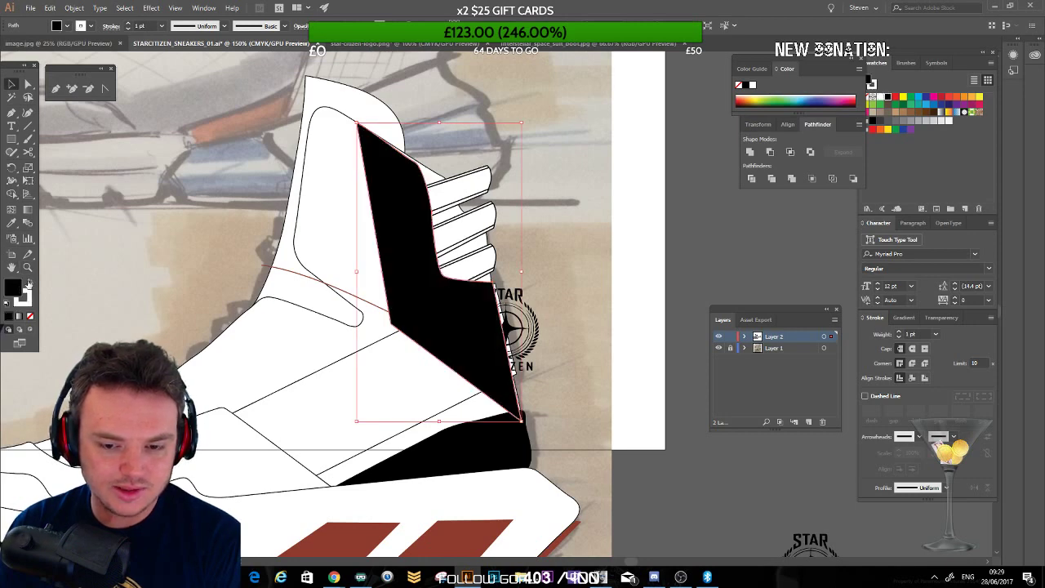
{"action": "left_click", "coordinate": [30, 282]}
{"action": "key", "text": "a"}
{"action": "key", "text": "shift+x"}
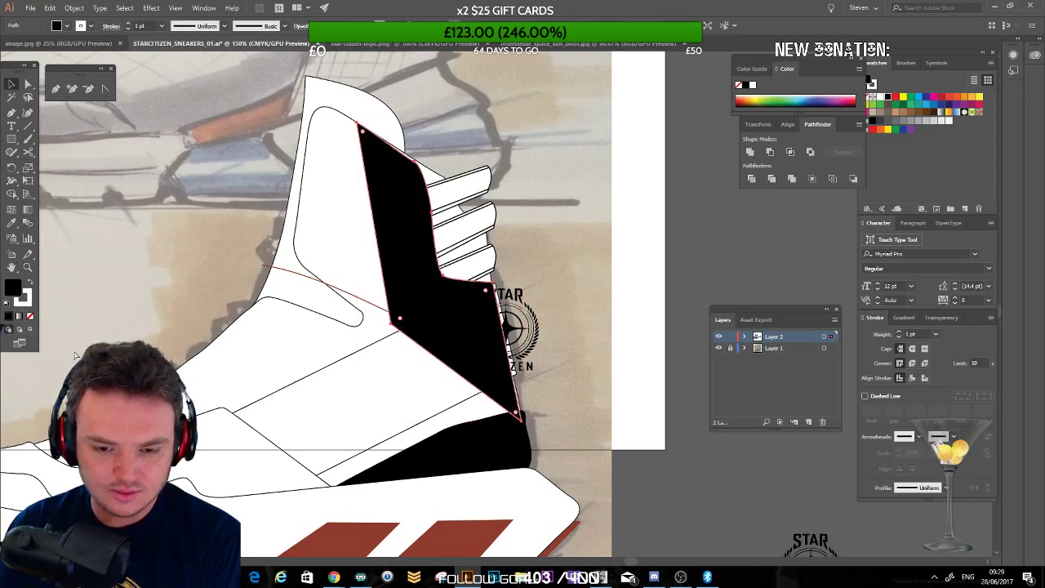
{"action": "key", "text": "shift+x"}
Step: Undo the latest colour changes on the rear panel, back to its version without a stroke
{"action": "key", "text": "ctrl+z"}
{"action": "key", "text": "ctrl+z"}
{"action": "key", "text": "ctrl+z"}
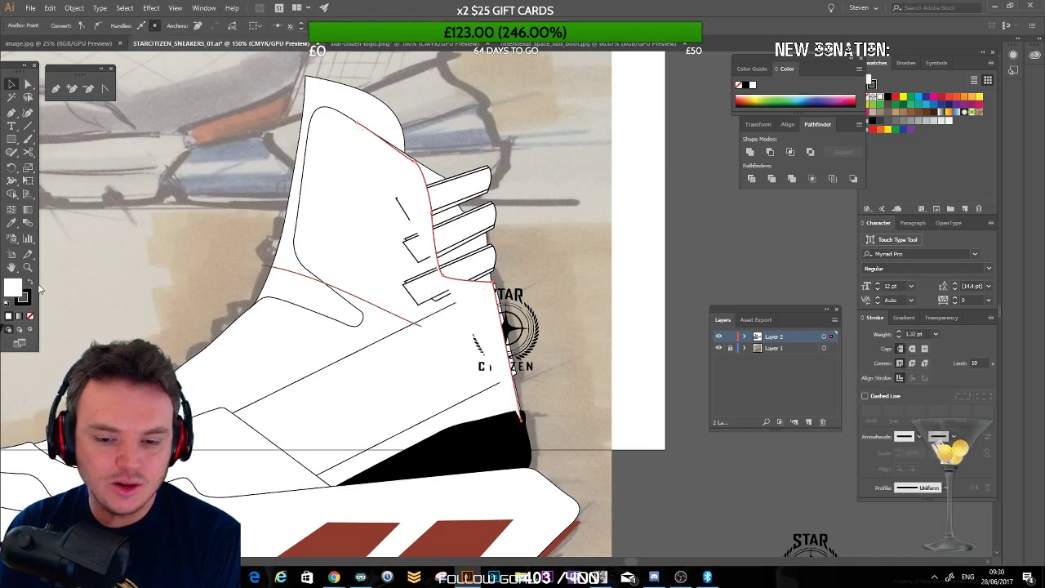
{"action": "key", "text": "ctrl+shift+z"}
{"action": "left_click", "coordinate": [114, 281]}
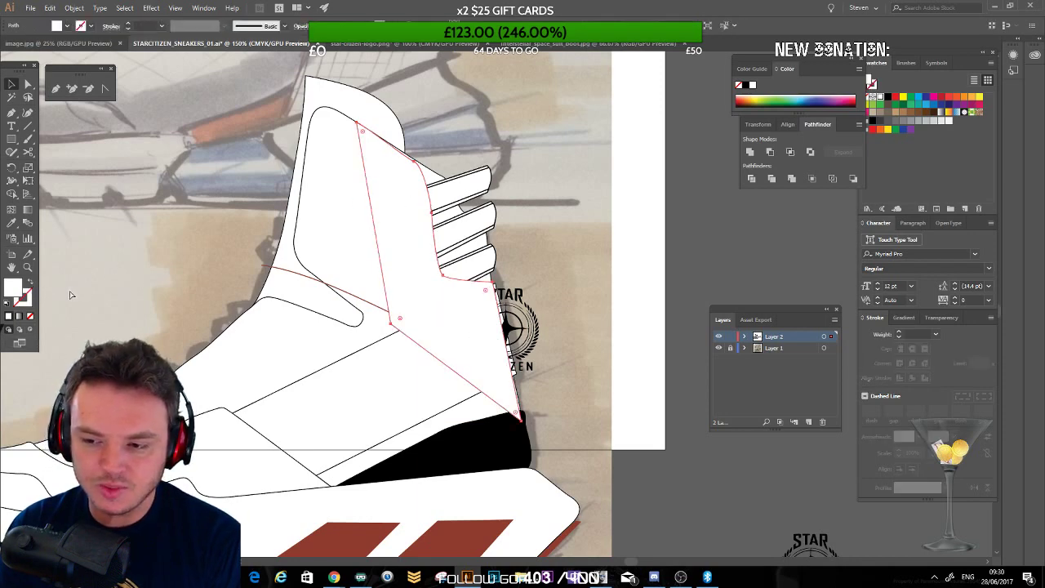
Step: Reset the rear panel to the default white fill and 1 pt black stroke
{"action": "left_click", "coordinate": [392, 226]}
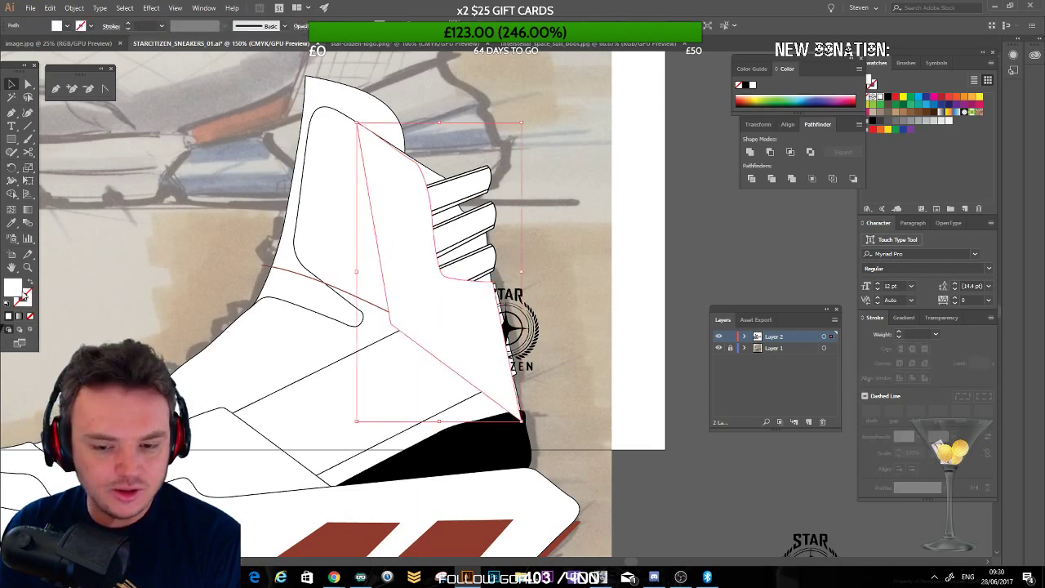
{"action": "left_click", "coordinate": [8, 304]}
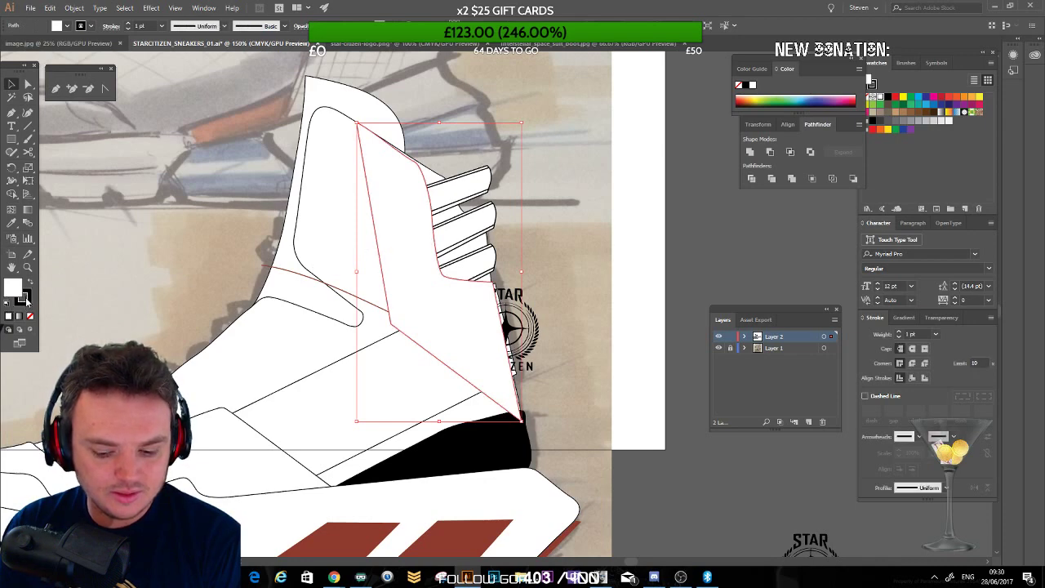
{"action": "left_click", "coordinate": [31, 287]}
{"action": "left_click", "coordinate": [31, 286]}
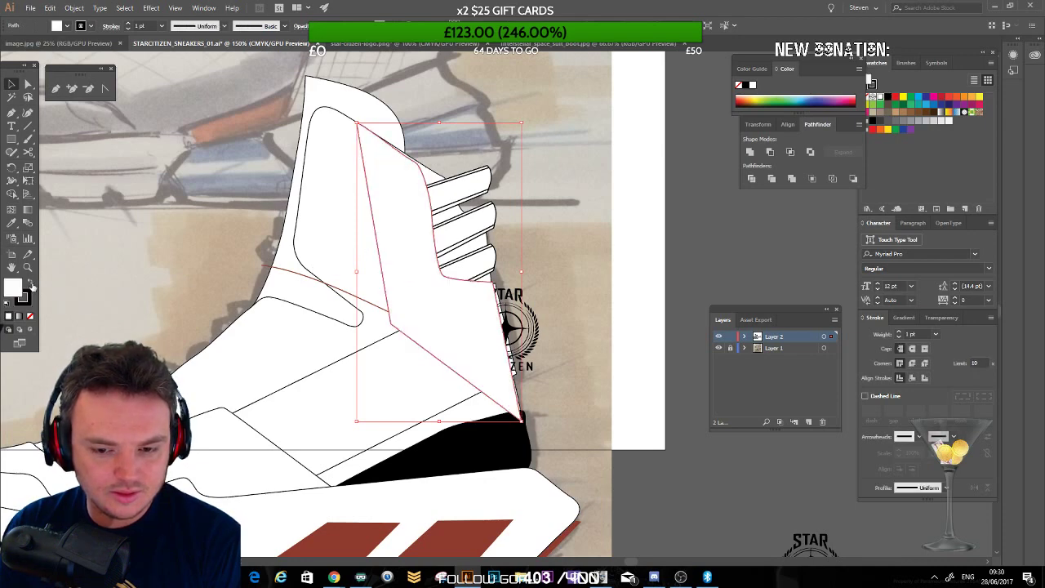
{"action": "left_click", "coordinate": [31, 285]}
{"action": "left_click", "coordinate": [31, 285]}
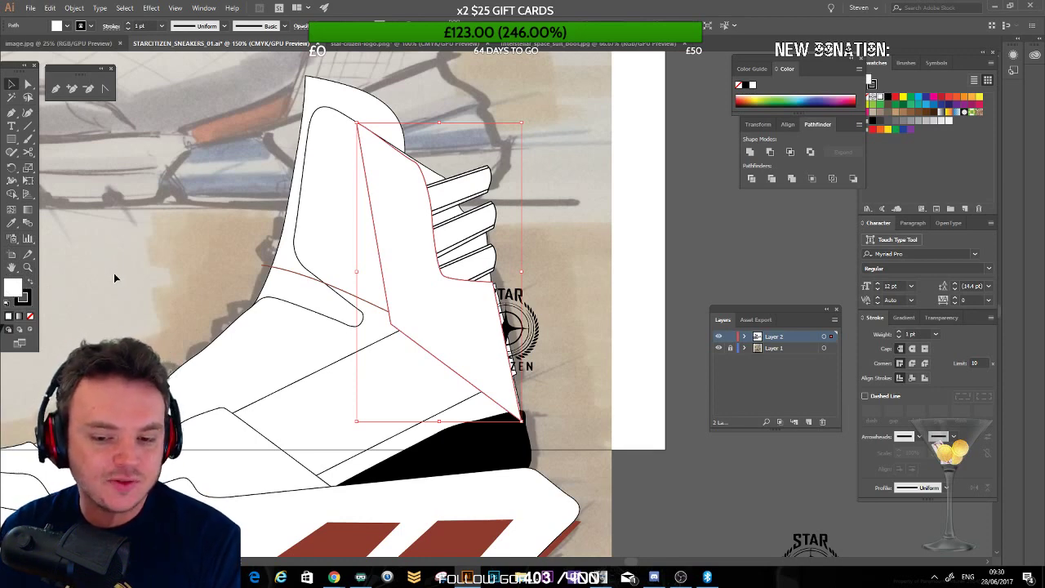
{"action": "key", "text": "x"}
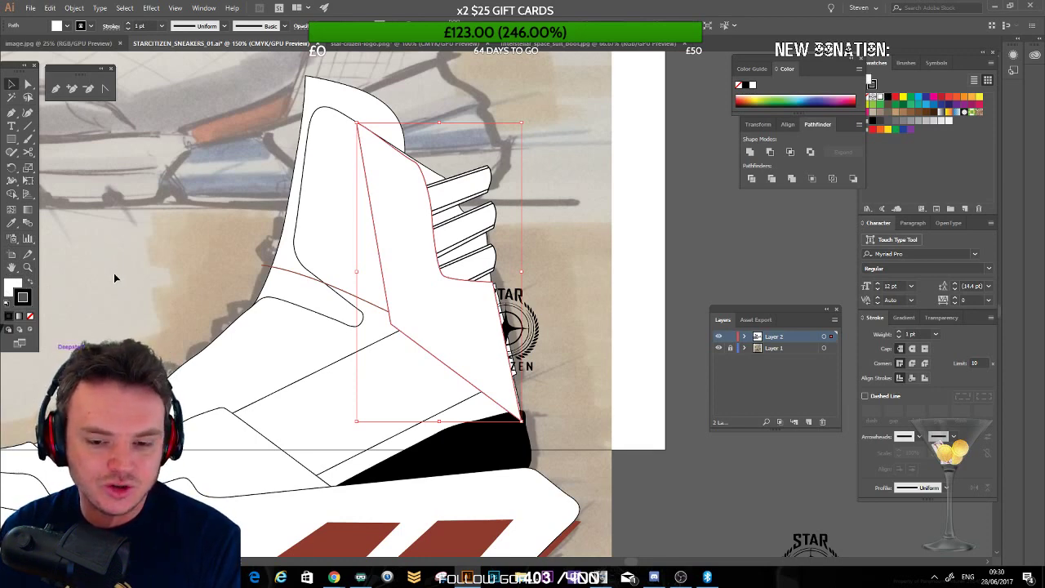
{"action": "key", "text": "x"}
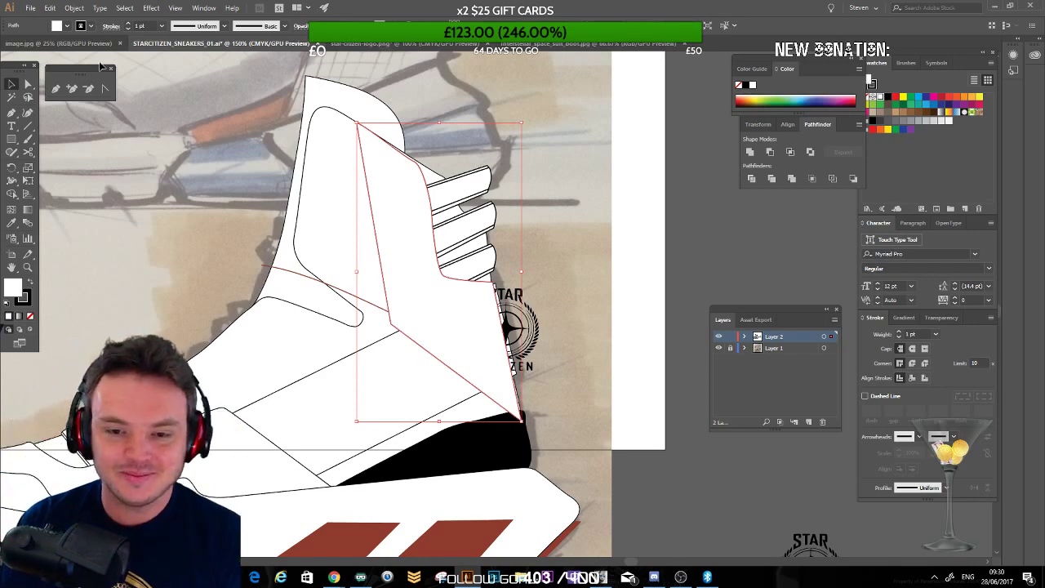
Step: Move the rear panel's upper corner anchor further along the collar edge and adjust the lower curve anchor beside the straps
{"action": "left_click", "coordinate": [26, 85]}
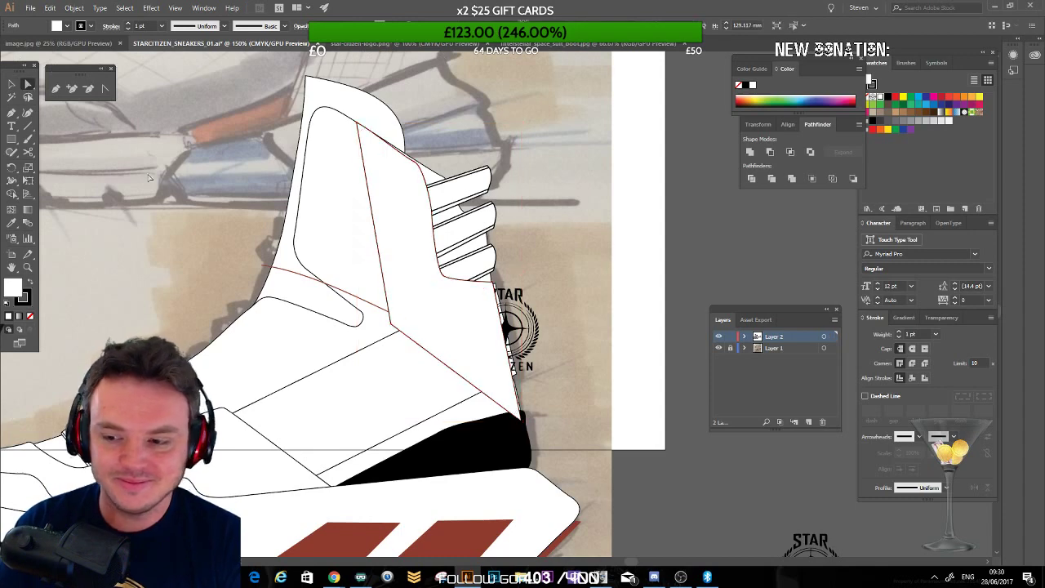
{"action": "left_click", "coordinate": [410, 160]}
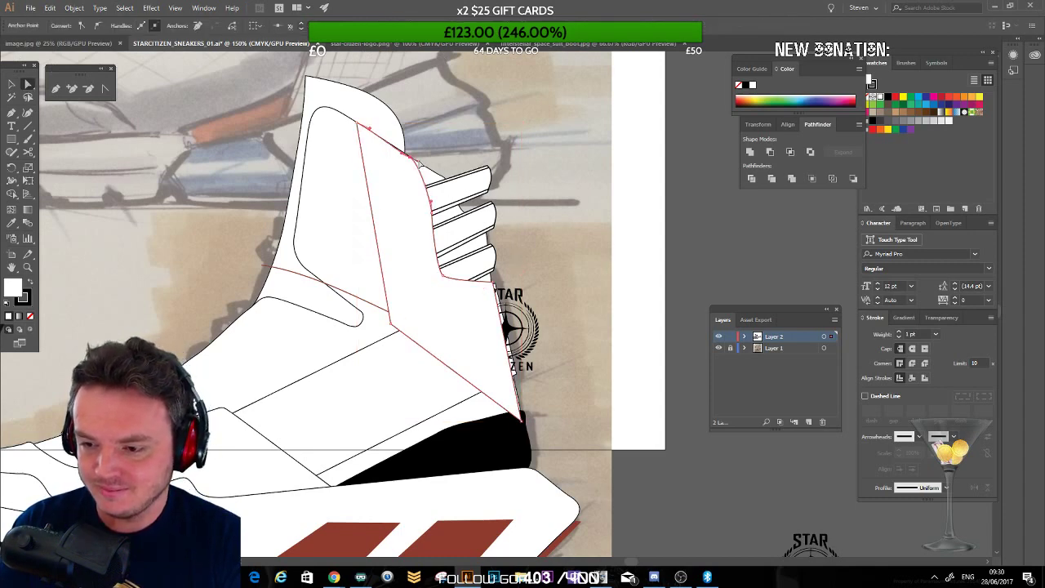
{"action": "left_click", "coordinate": [432, 179]}
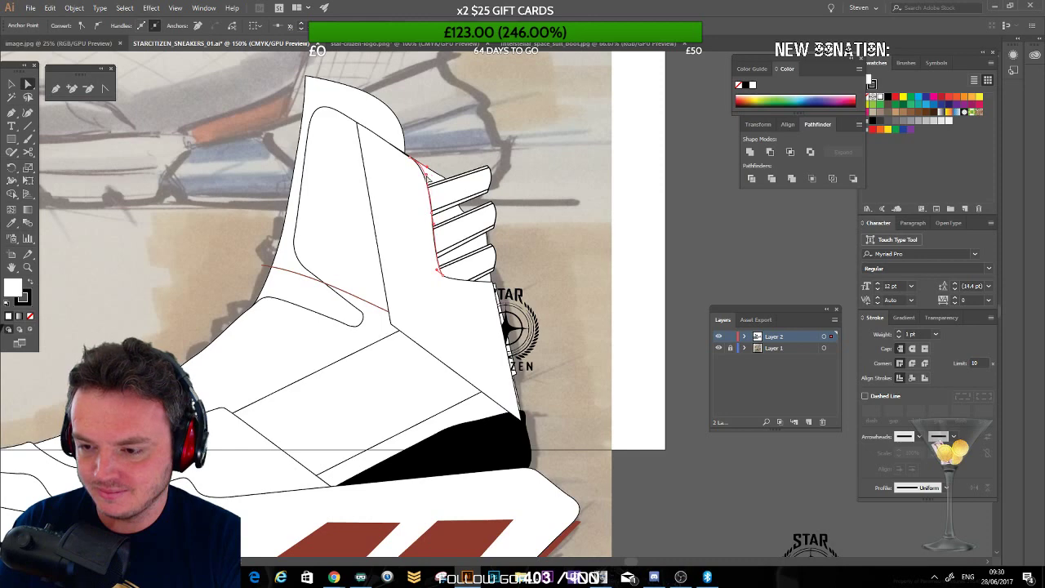
{"action": "left_click", "coordinate": [443, 277]}
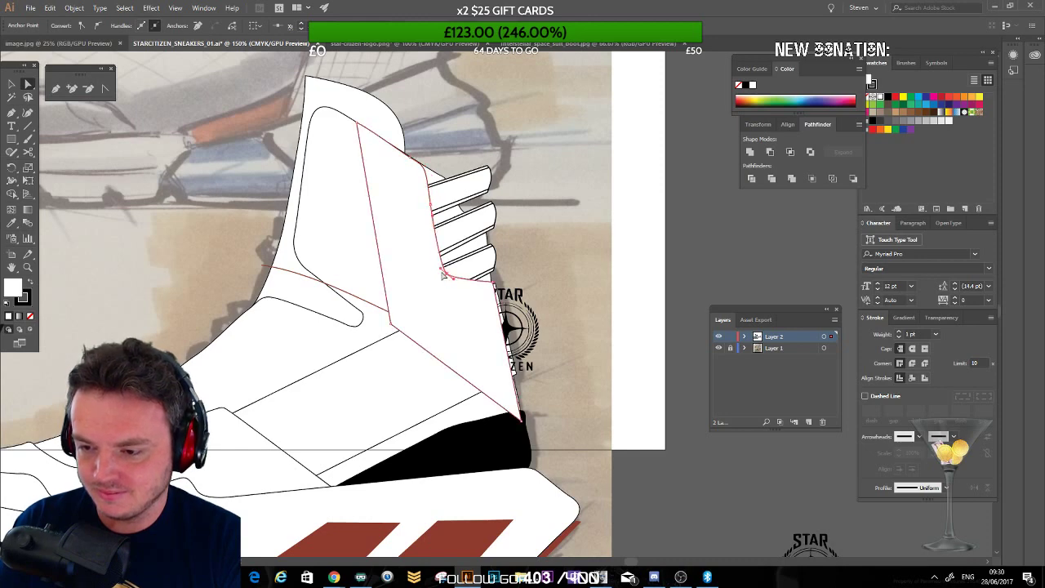
{"action": "left_click", "coordinate": [608, 198]}
{"action": "left_click_drag", "start_coordinate": [295, 248], "coordinate": [374, 199]}
{"action": "key", "text": "ctrl+minus"}
{"action": "key", "text": "ctrl+minus"}
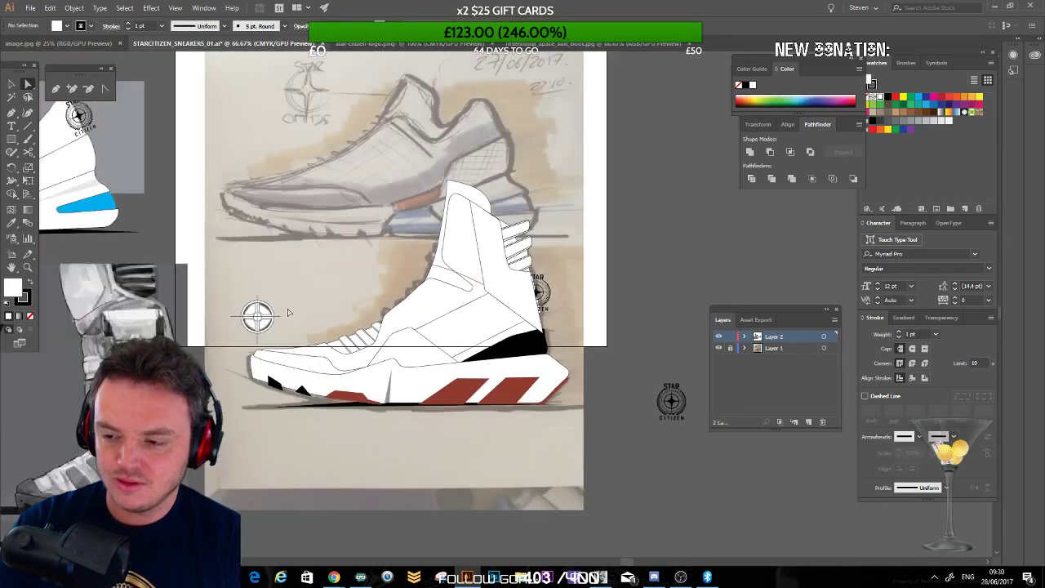
{"action": "left_click_drag", "start_coordinate": [320, 410], "coordinate": [357, 335]}
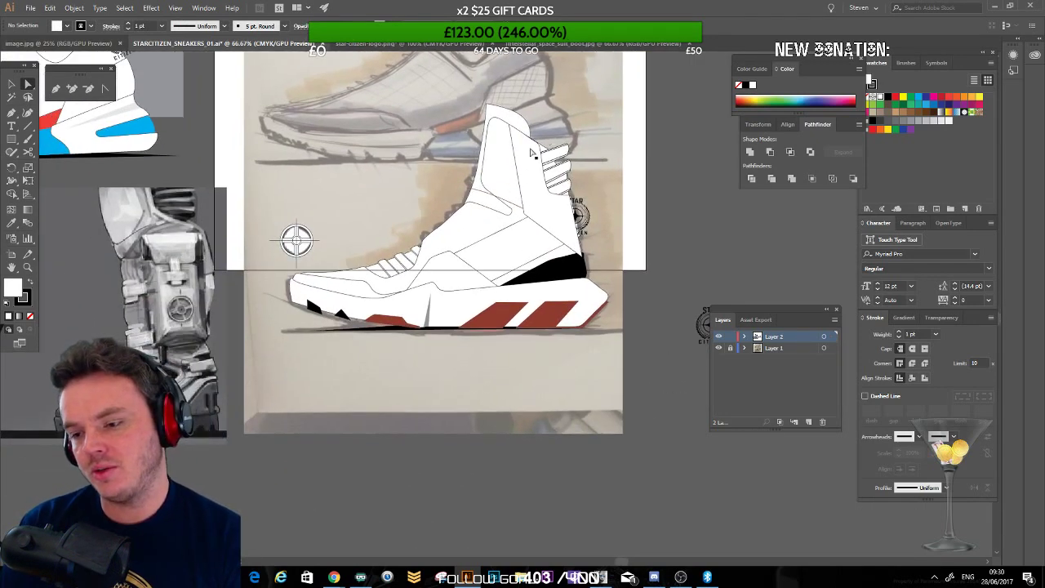
Step: Undo the last several edits to the shoe's ankle panel and heel strips, and clear the selection
{"action": "left_click", "coordinate": [513, 189]}
{"action": "key", "text": "ctrl+z"}
{"action": "key", "text": "ctrl+z"}
{"action": "key", "text": "ctrl+z"}
{"action": "key", "text": "ctrl+z"}
{"action": "key", "text": "ctrl+z"}
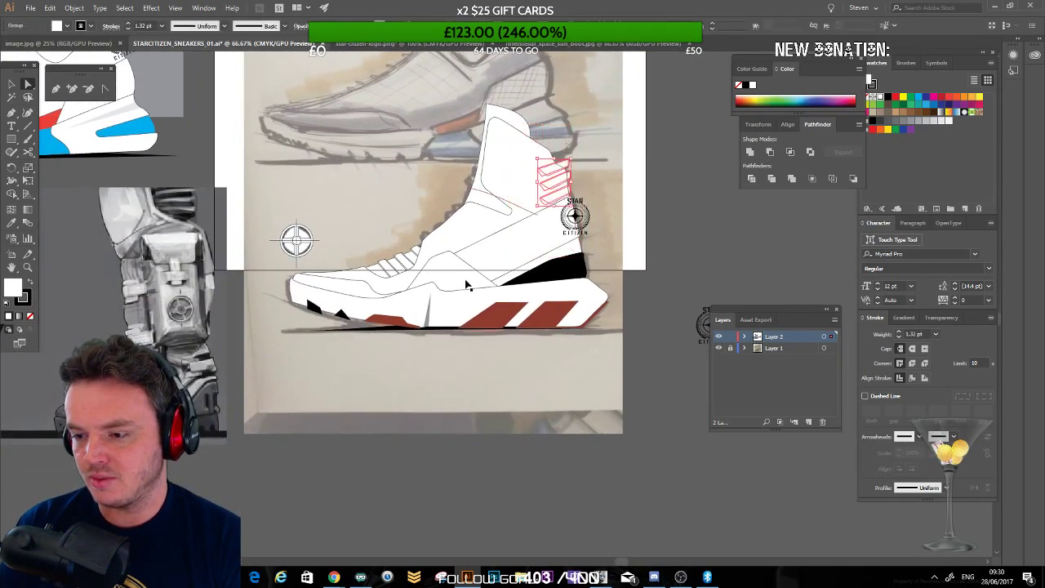
{"action": "left_click", "coordinate": [629, 268]}
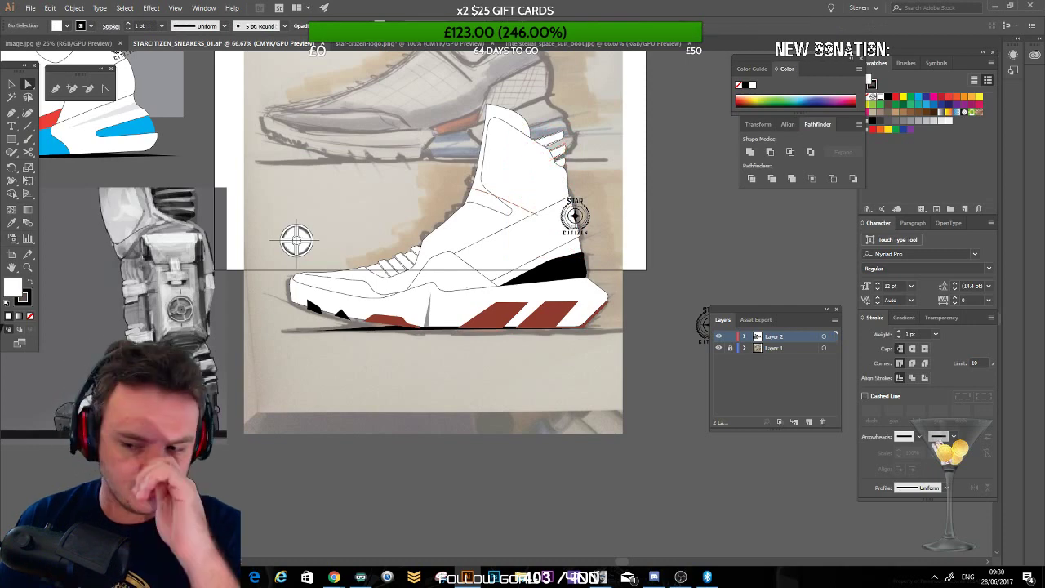
Step: Duplicate the top heel strip onto the upper ankle, reflect the copy, and rotate it to slope down towards the heel
{"action": "key", "text": "ctrl+plus"}
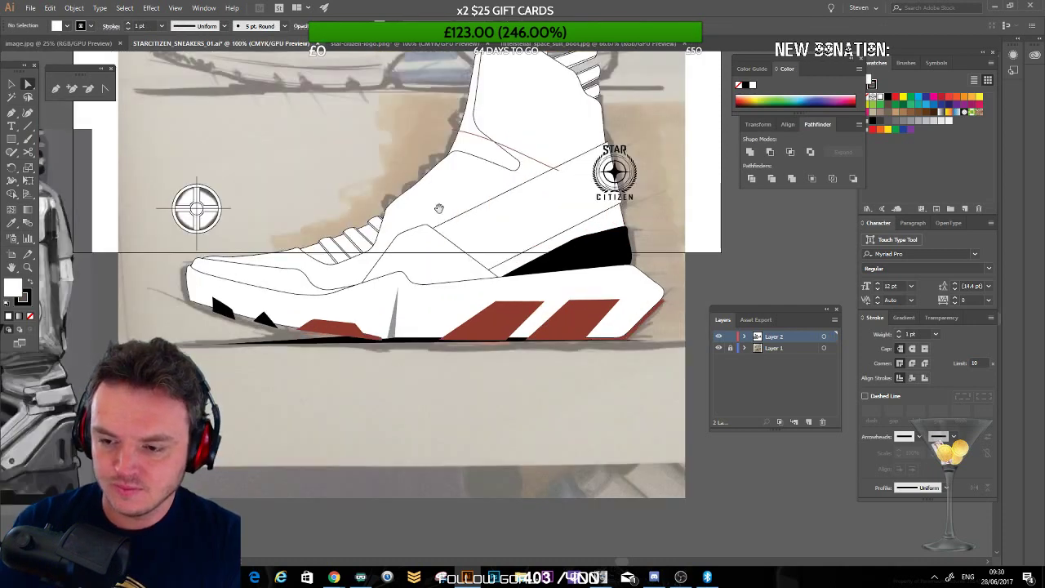
{"action": "left_click_drag", "start_coordinate": [439, 209], "coordinate": [294, 344]}
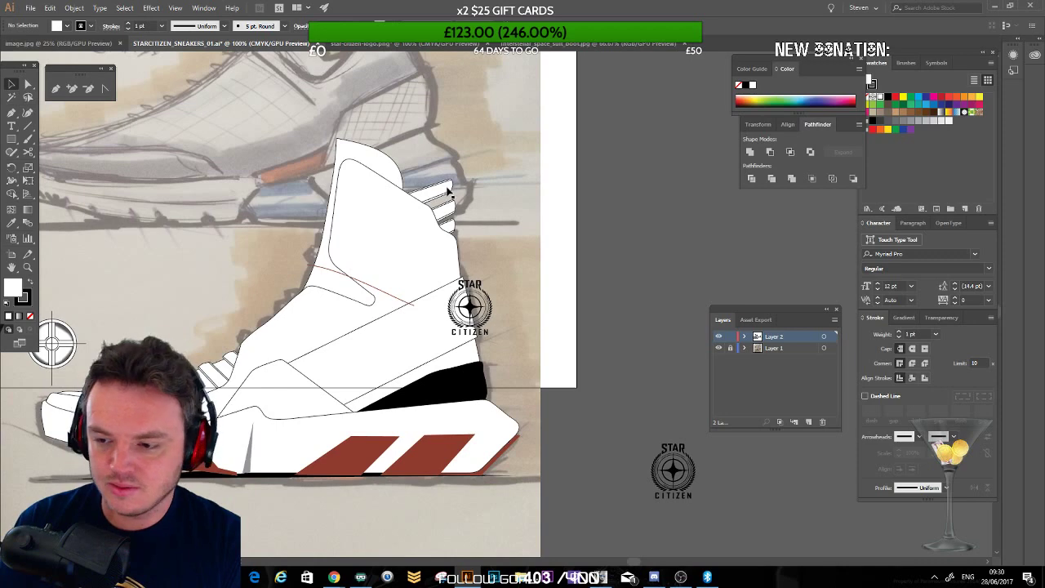
{"action": "left_click", "coordinate": [447, 193]}
{"action": "left_click", "coordinate": [75, 7]}
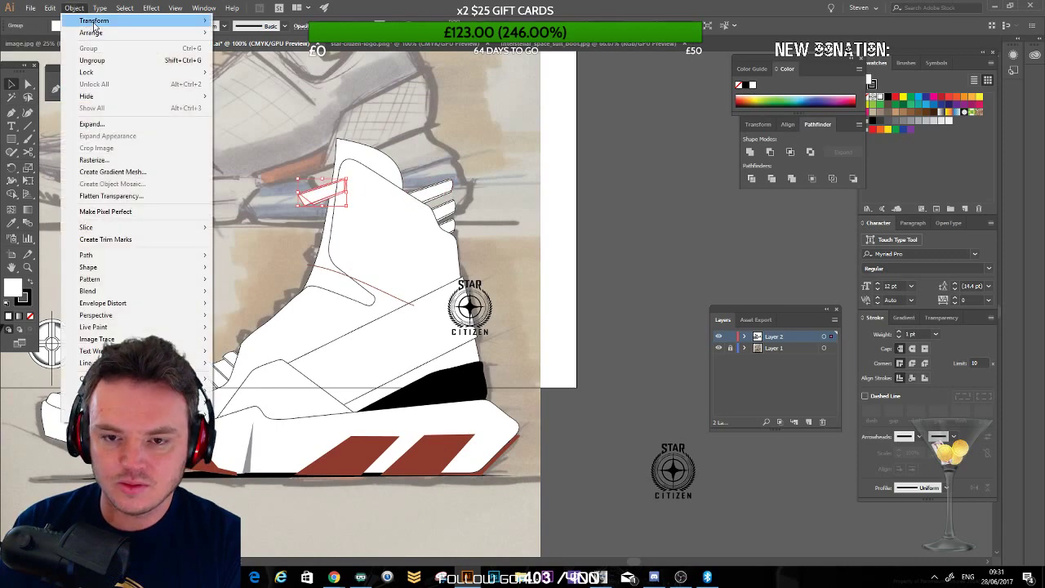
{"action": "mouse_move", "coordinate": [90, 10]}
{"action": "left_click", "coordinate": [245, 51]}
{"action": "left_click", "coordinate": [94, 174]}
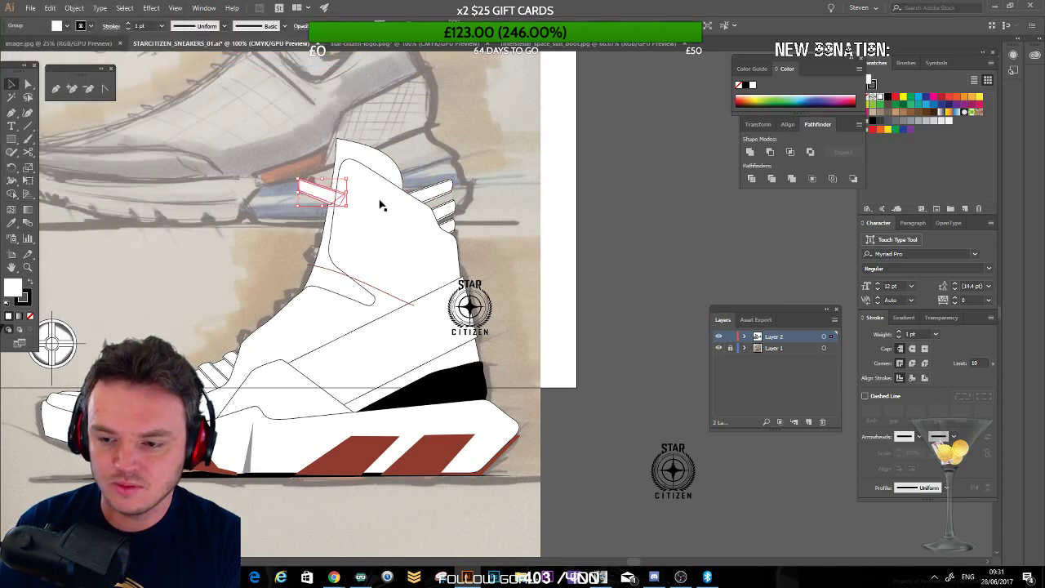
{"action": "left_click_drag", "start_coordinate": [350, 196], "coordinate": [331, 188]}
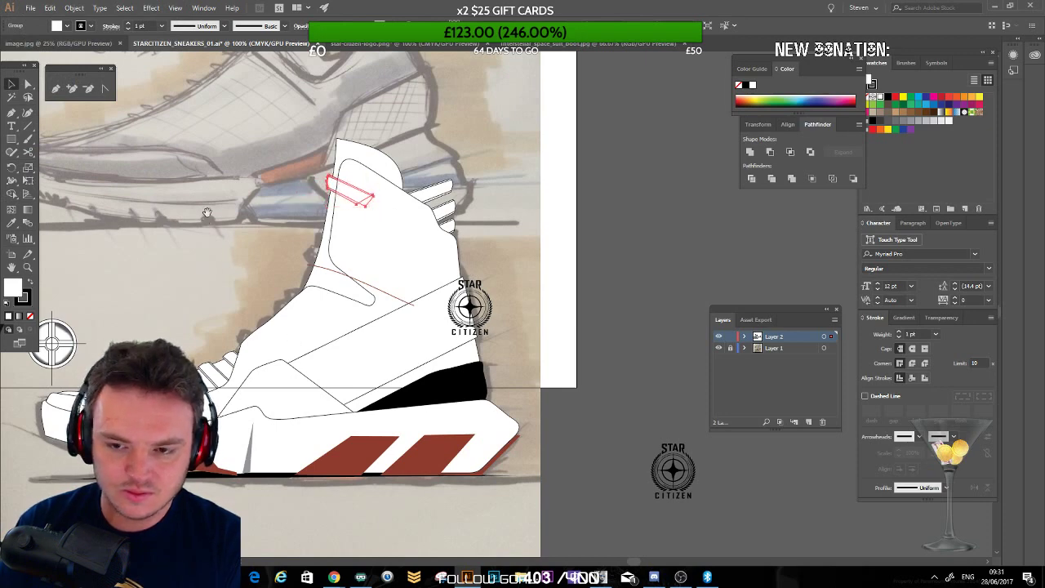
Step: Place the flipped strip at the front of the ankle with a second copy just below it
{"action": "left_click_drag", "start_coordinate": [119, 355], "coordinate": [280, 307]}
{"action": "left_click_drag", "start_coordinate": [501, 141], "coordinate": [484, 206]}
{"action": "scroll", "coordinate": [528, 164], "scroll_direction": "down", "scroll_amount": 2}
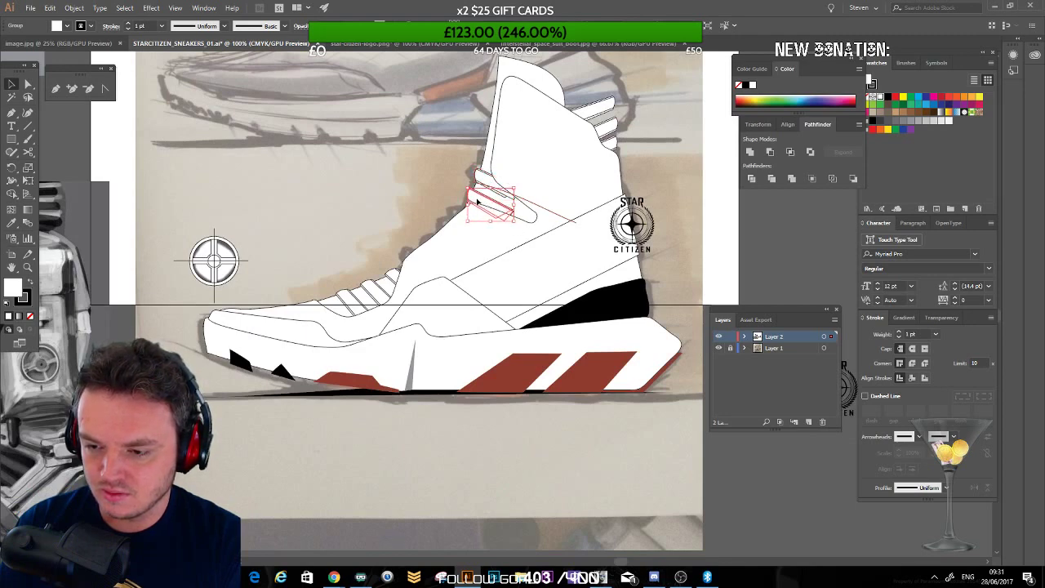
{"action": "left_click", "coordinate": [333, 270]}
{"action": "left_click_drag", "start_coordinate": [319, 216], "coordinate": [424, 141]}
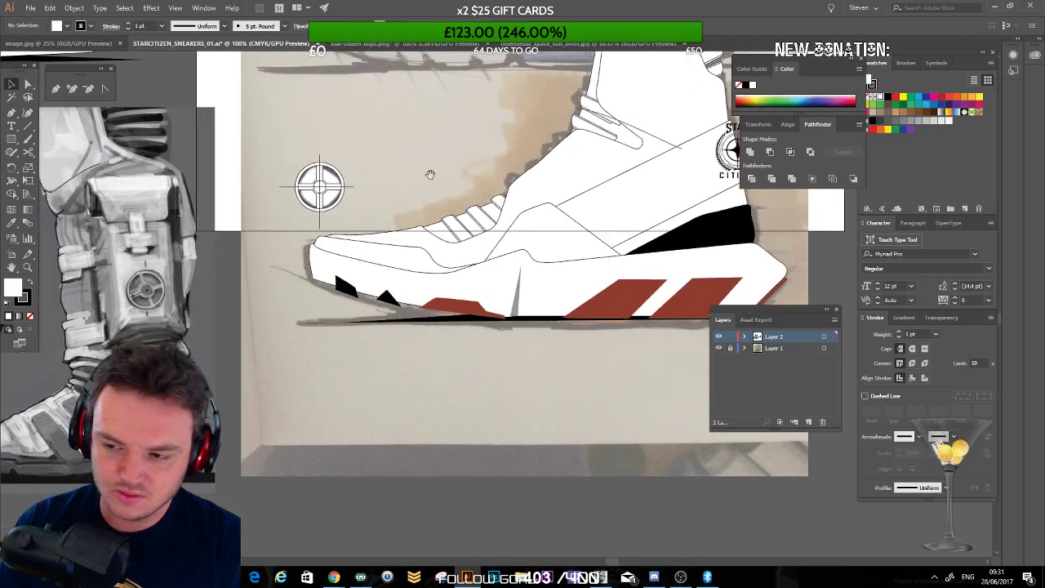
{"action": "left_click_drag", "start_coordinate": [485, 169], "coordinate": [464, 162]}
{"action": "left_click", "coordinate": [432, 225]}
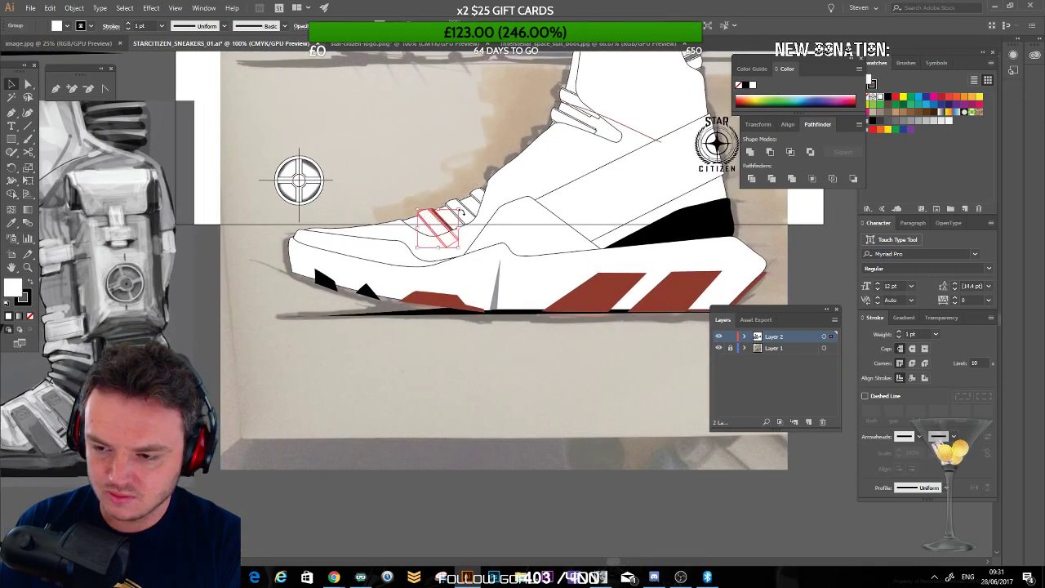
{"action": "left_click", "coordinate": [447, 265]}
{"action": "key", "text": "ctrl+v"}
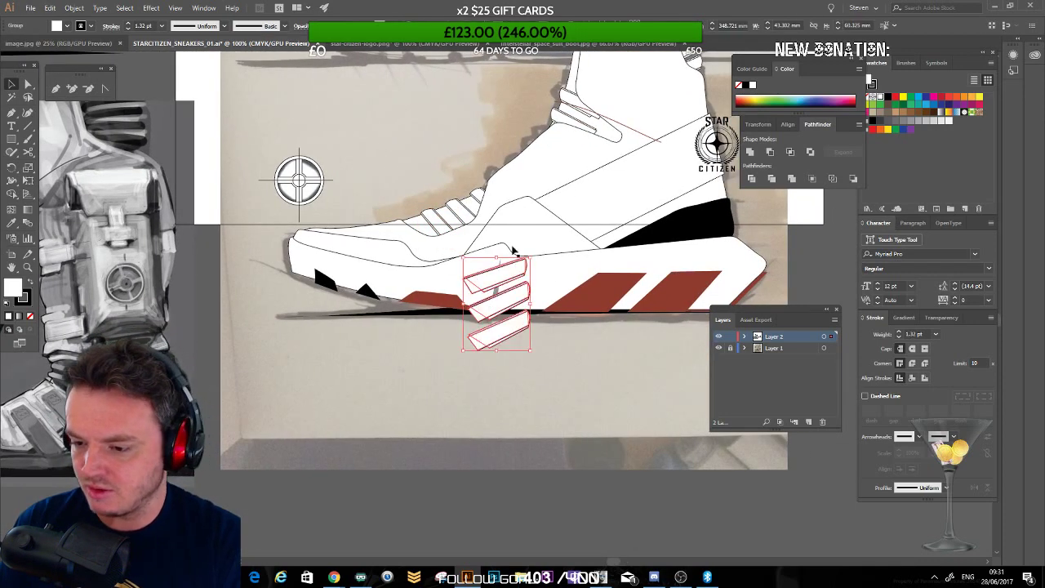
{"action": "key", "text": "ctrl+z"}
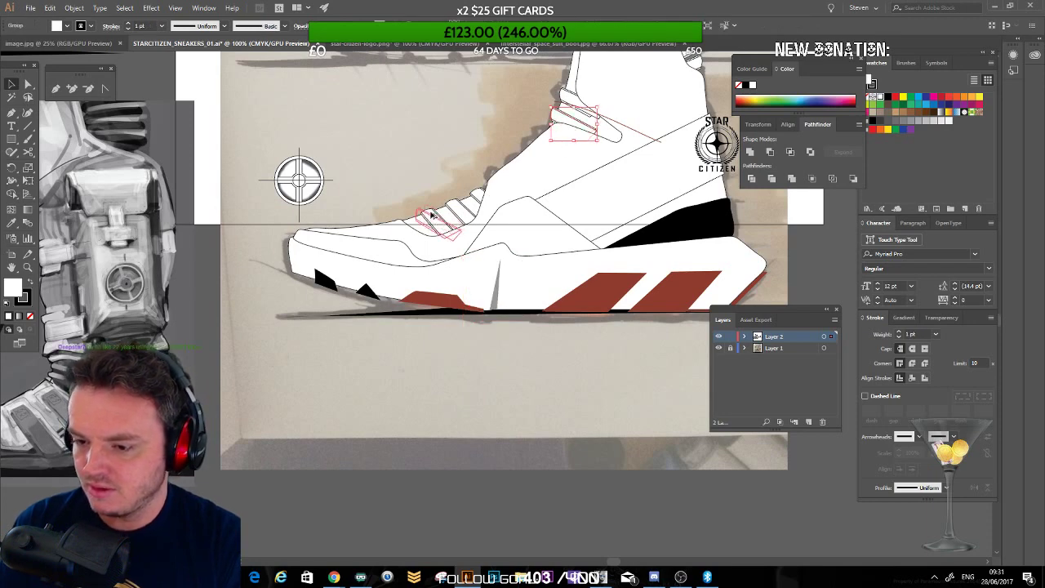
Step: Copy the ankle strip onto the lace area, rotate it steeper, reflect it, and align it with the existing lace straps
{"action": "left_click", "coordinate": [472, 234]}
{"action": "left_click_drag", "start_coordinate": [468, 241], "coordinate": [458, 259]}
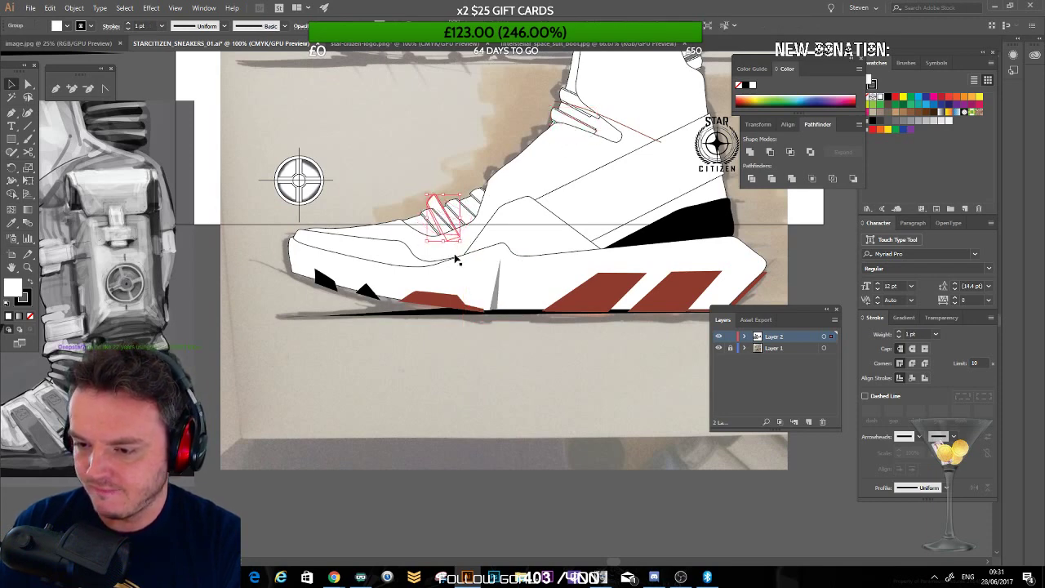
{"action": "left_click", "coordinate": [74, 7]}
{"action": "mouse_move", "coordinate": [107, 19]}
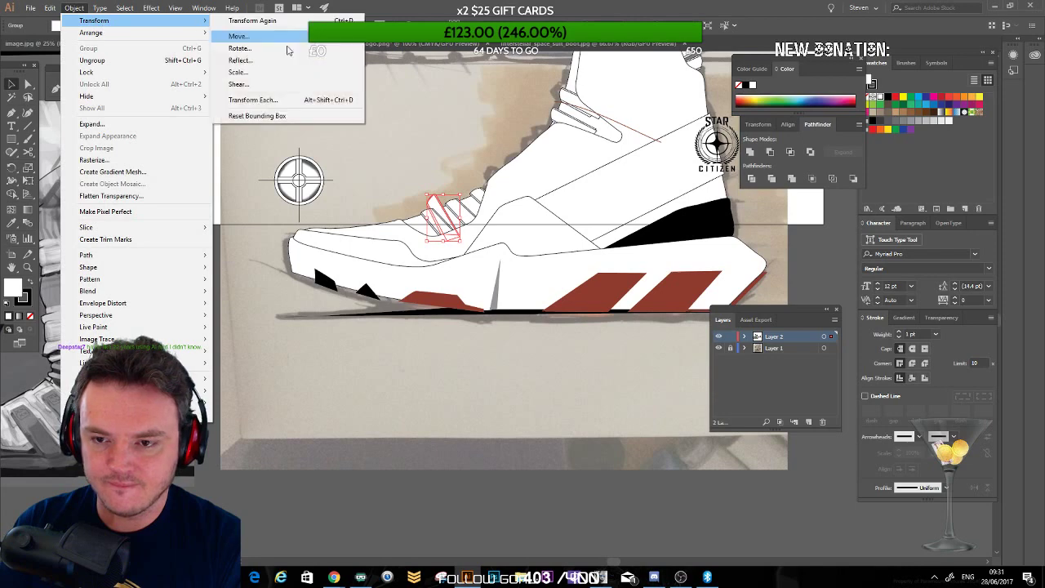
{"action": "left_click", "coordinate": [245, 62]}
{"action": "left_click", "coordinate": [96, 173]}
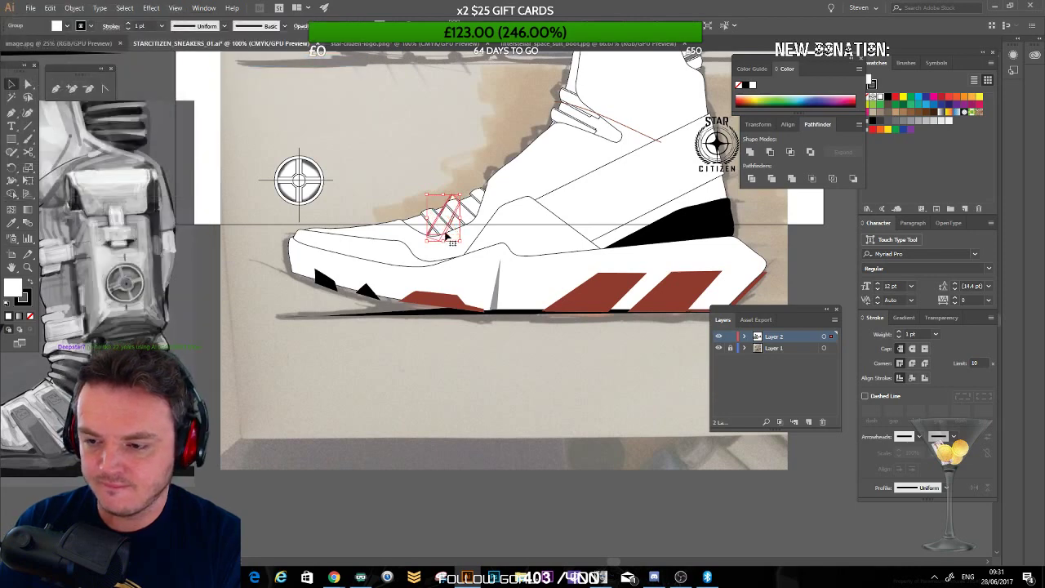
{"action": "left_click_drag", "start_coordinate": [462, 246], "coordinate": [417, 173]}
Step: Delete the old lace straps on the instep, keeping only the new strip
{"action": "key", "text": "ctrl+plus"}
{"action": "key", "text": "ctrl+plus"}
{"action": "key", "text": "ctrl+plus"}
{"action": "left_click", "coordinate": [328, 170]}
{"action": "left_click", "coordinate": [343, 216]}
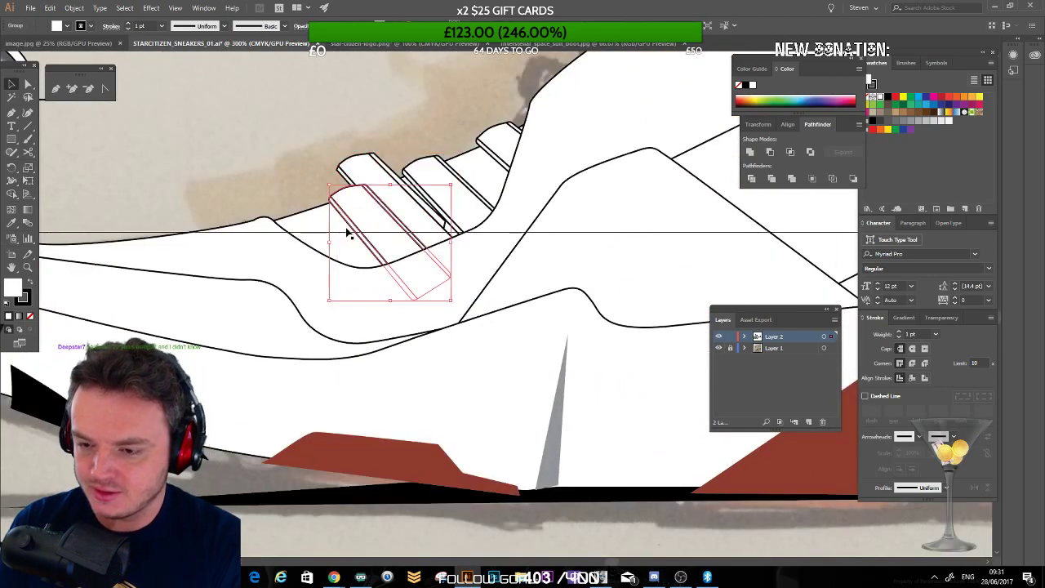
{"action": "key", "text": "Delete"}
{"action": "left_click", "coordinate": [375, 219]}
{"action": "key", "text": "Delete"}
{"action": "left_click", "coordinate": [449, 184]}
{"action": "key", "text": "Delete"}
{"action": "left_click", "coordinate": [487, 170]}
{"action": "key", "text": "Delete"}
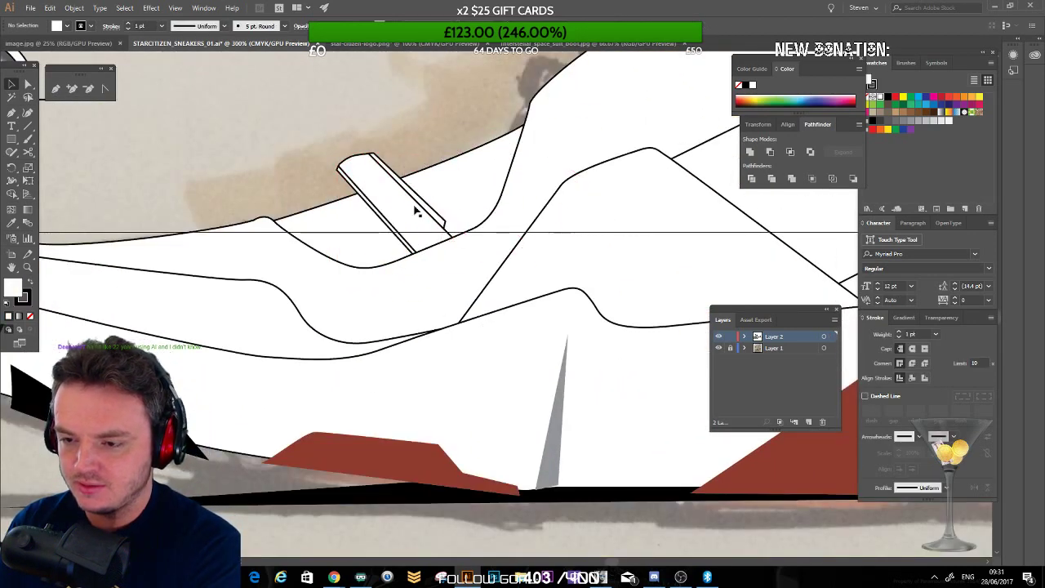
Step: Duplicate the new strip along the instep to form a row of evenly spaced lace straps
{"action": "left_click_drag", "start_coordinate": [385, 196], "coordinate": [518, 168]}
{"action": "left_click_drag", "start_coordinate": [595, 261], "coordinate": [599, 256]}
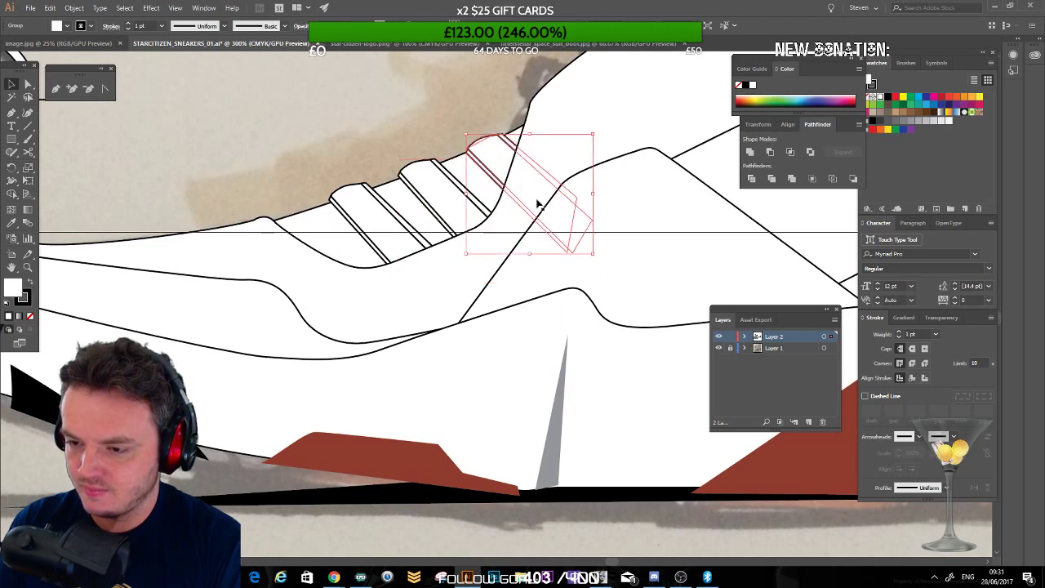
{"action": "mouse_move", "coordinate": [492, 164]}
{"action": "left_mouse_down"}
{"action": "mouse_move", "coordinate": [496, 154]}
{"action": "mouse_move", "coordinate": [491, 162]}
{"action": "left_mouse_up"}
{"action": "left_click", "coordinate": [386, 127]}
{"action": "left_click_drag", "start_coordinate": [361, 214], "coordinate": [351, 219]}
{"action": "left_click_drag", "start_coordinate": [415, 162], "coordinate": [240, 160]}
{"action": "key", "text": "ctrl+minus"}
{"action": "key", "text": "ctrl+minus"}
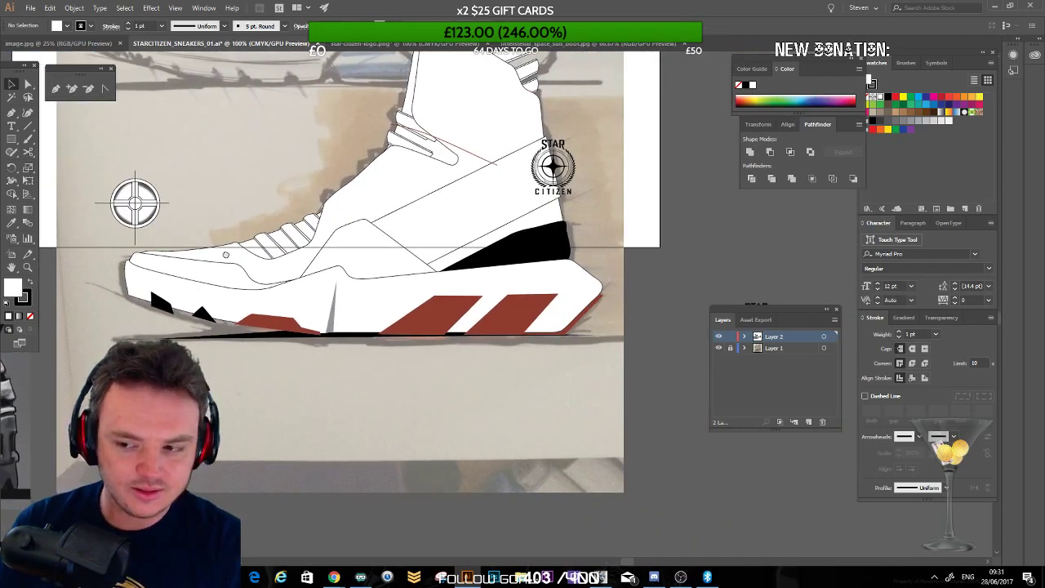
Step: Trace the strap above the reference boot's toe as a closed white shape with the Pen tool
{"action": "left_click_drag", "start_coordinate": [114, 315], "coordinate": [398, 250]}
{"action": "left_click_drag", "start_coordinate": [516, 208], "coordinate": [336, 247]}
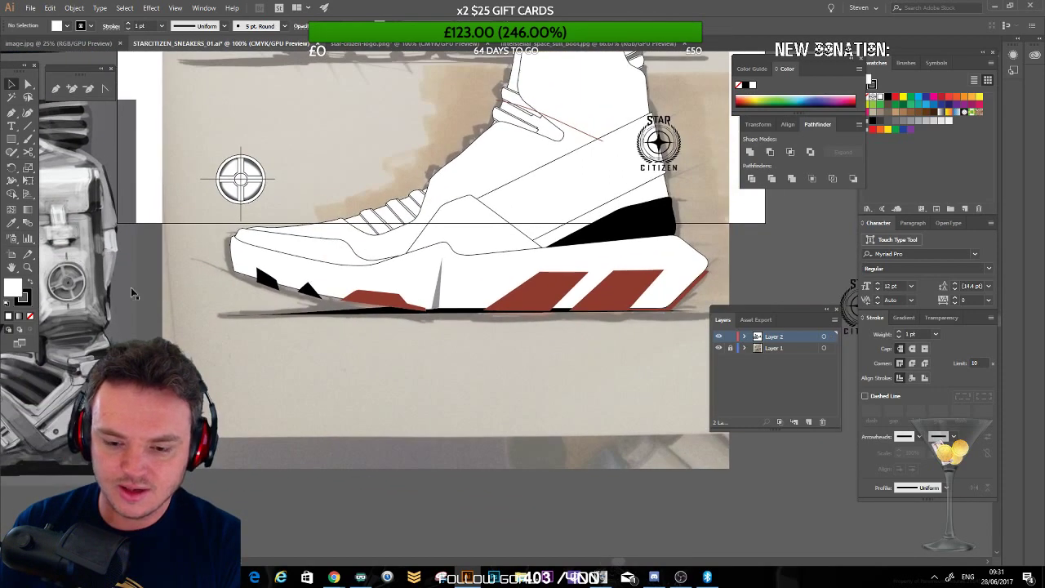
{"action": "left_click_drag", "start_coordinate": [281, 302], "coordinate": [384, 245]}
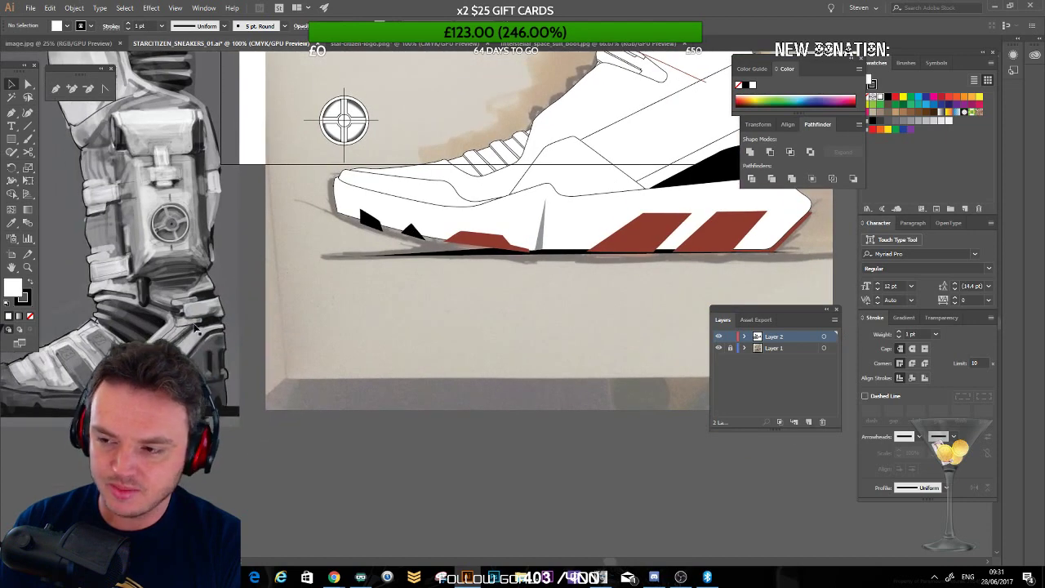
{"action": "left_click", "coordinate": [12, 139]}
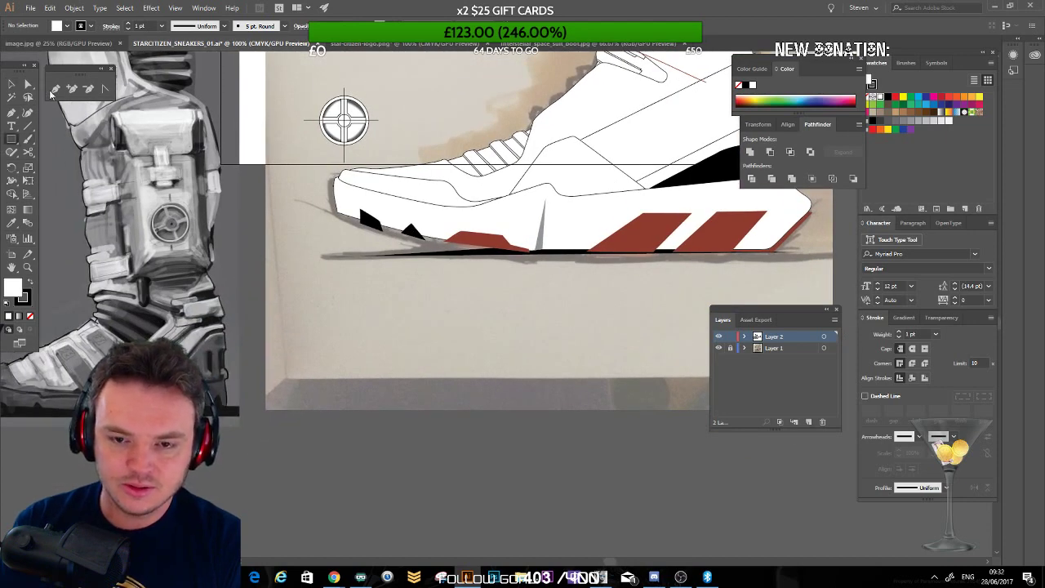
{"action": "left_click", "coordinate": [54, 90]}
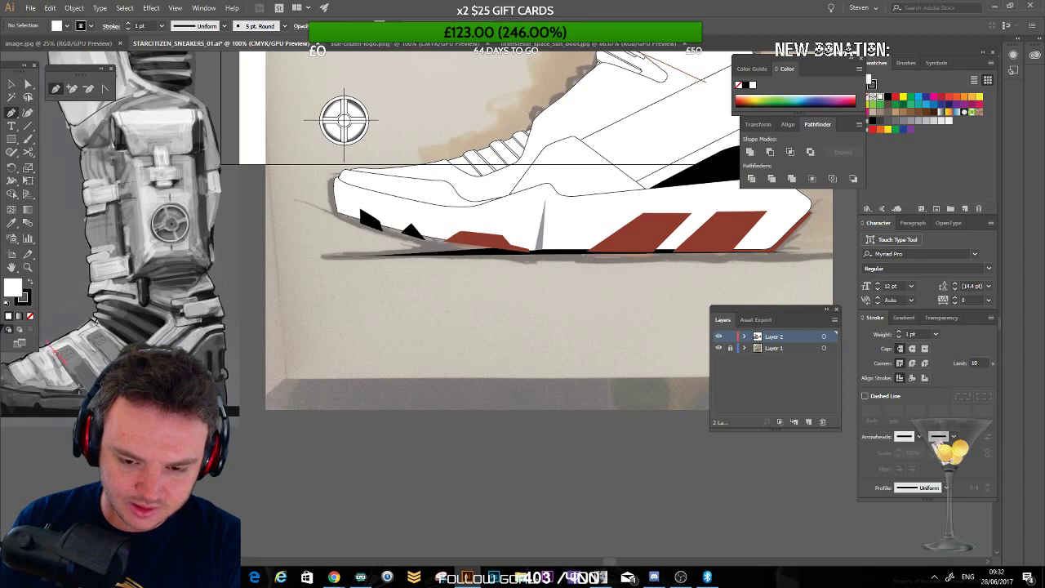
{"action": "left_click", "coordinate": [93, 404]}
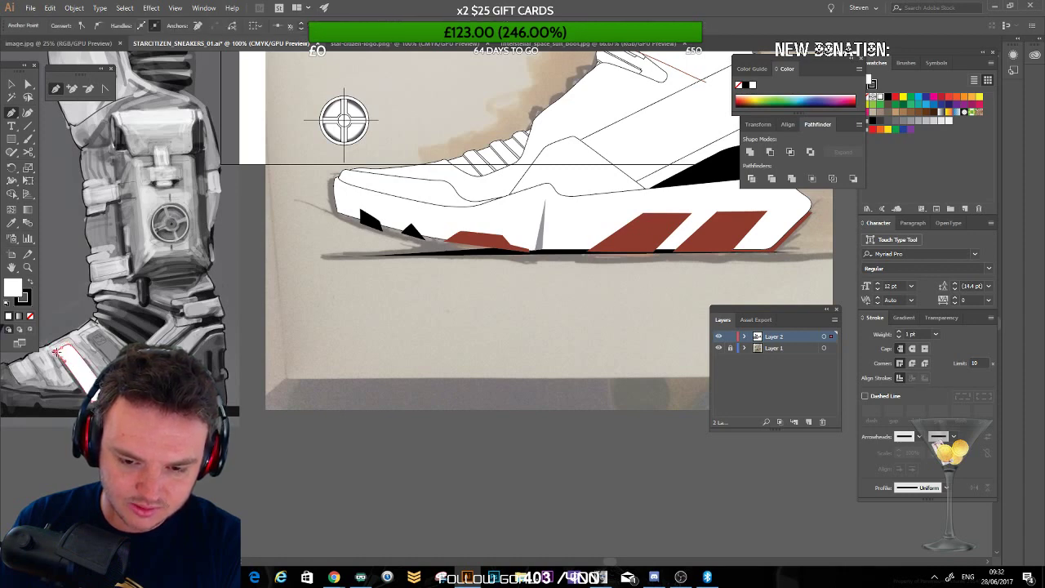
Step: Copy the traced strap onto the shoe's instep, enlarge and rotate it, and match its stroke to the shoe's 1 pt outline
{"action": "key", "text": "v"}
{"action": "left_click", "coordinate": [72, 369]}
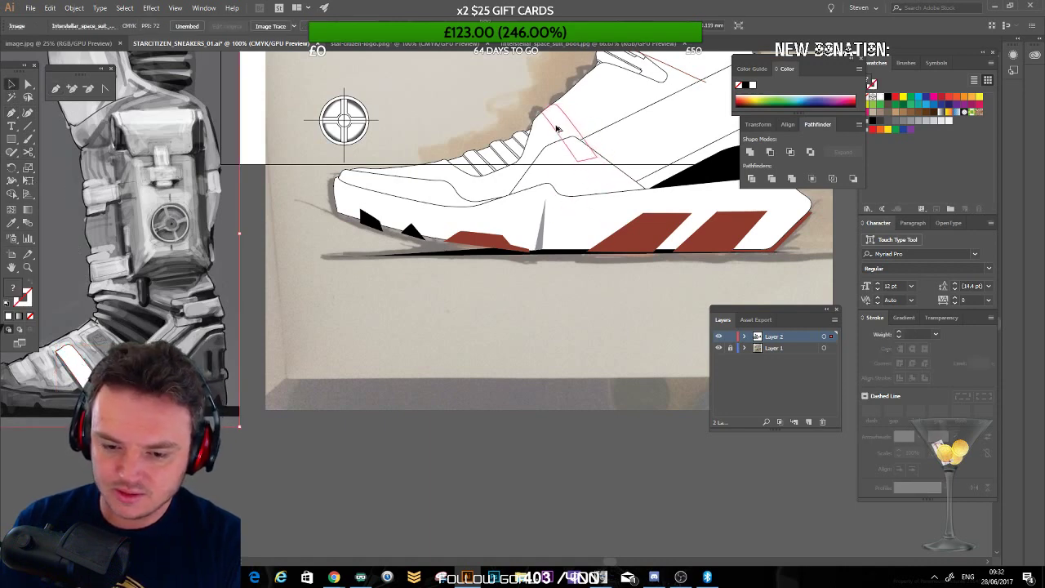
{"action": "mouse_move", "coordinate": [558, 129]}
{"action": "left_mouse_down"}
{"action": "mouse_move", "coordinate": [594, 173]}
{"action": "mouse_move", "coordinate": [537, 99]}
{"action": "left_mouse_up"}
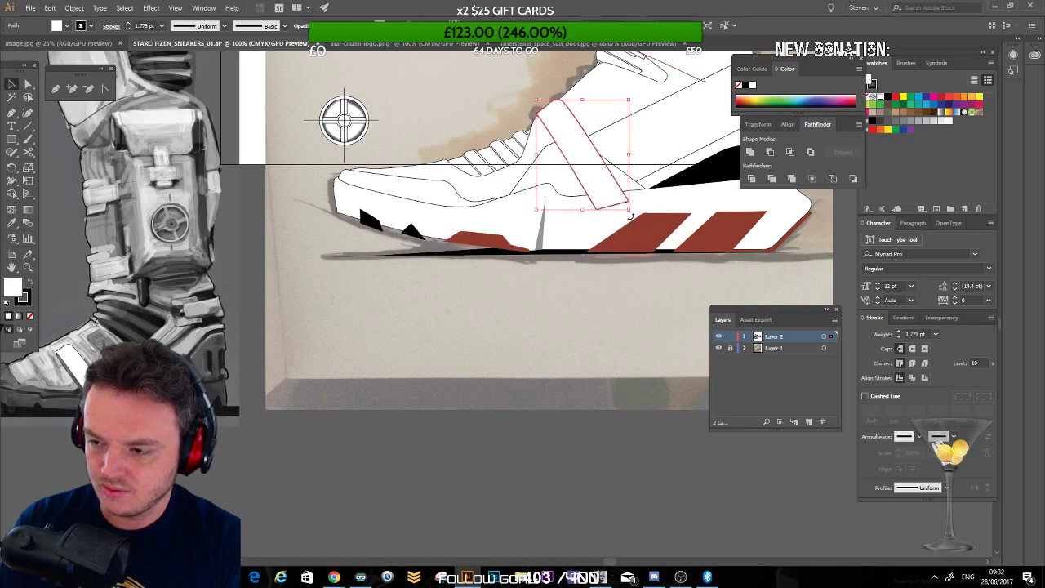
{"action": "left_click_drag", "start_coordinate": [630, 216], "coordinate": [638, 198]}
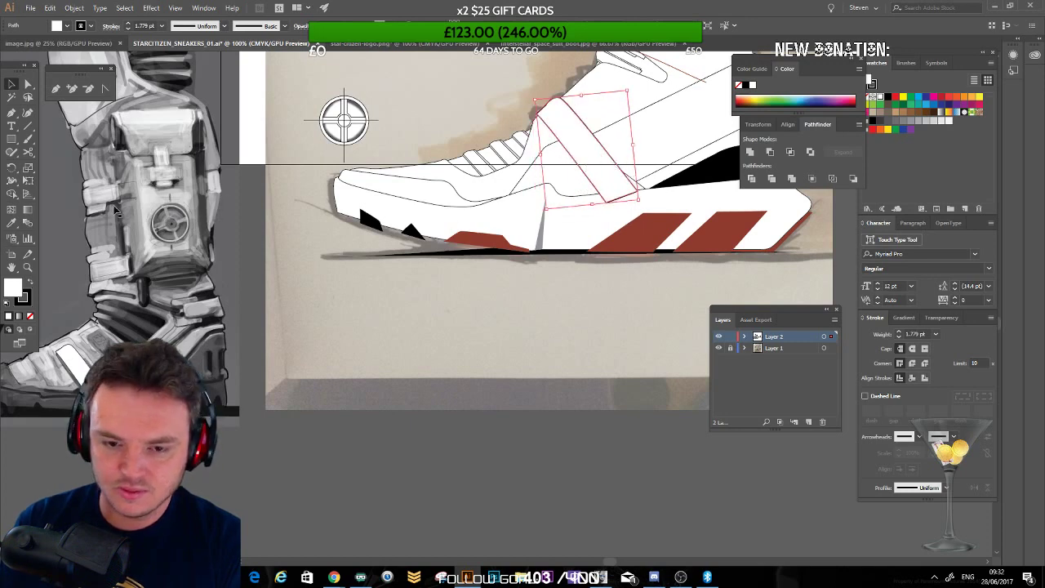
{"action": "left_click", "coordinate": [10, 223]}
{"action": "left_click", "coordinate": [508, 199]}
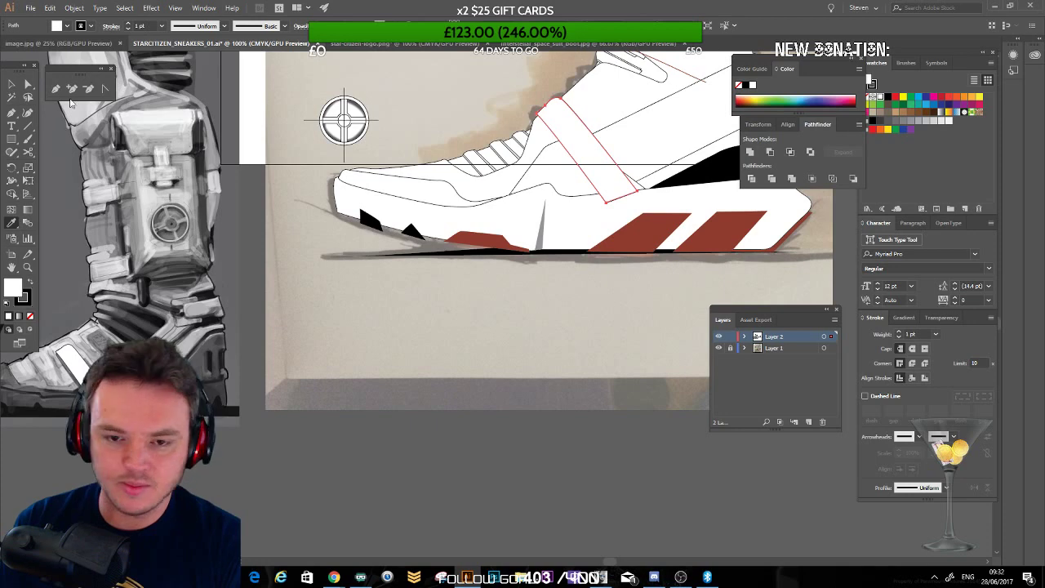
Step: Adjust the strap's angle on the instep, then duplicate it higher towards the ankle and rotate the copy slightly
{"action": "key", "text": "v"}
{"action": "left_click", "coordinate": [270, 183]}
{"action": "left_click", "coordinate": [575, 143]}
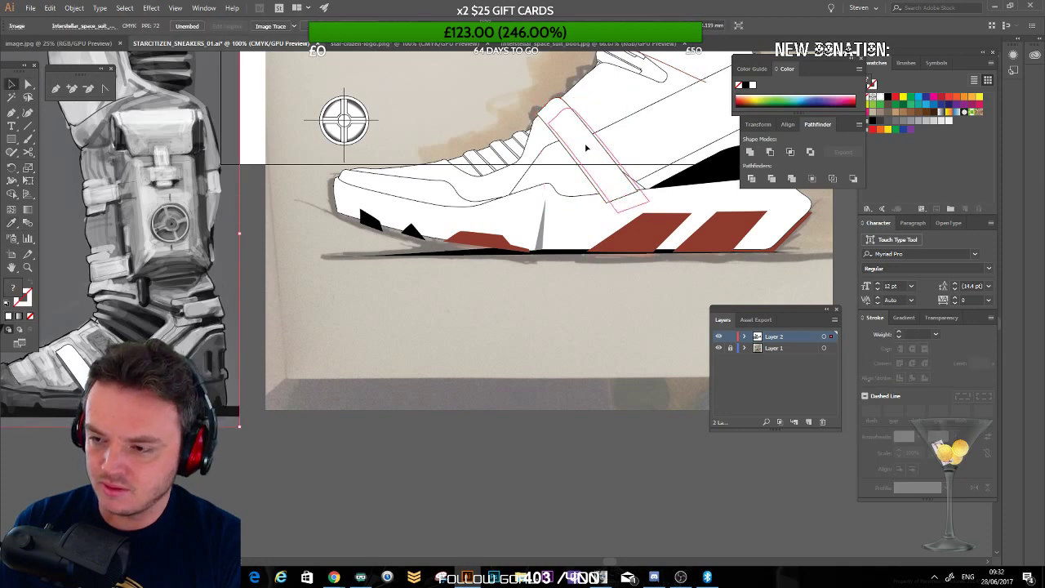
{"action": "left_click_drag", "start_coordinate": [651, 213], "coordinate": [654, 210]}
{"action": "left_click_drag", "start_coordinate": [605, 287], "coordinate": [478, 352]}
{"action": "left_click", "coordinate": [479, 352]}
{"action": "left_click_drag", "start_coordinate": [491, 197], "coordinate": [531, 180]}
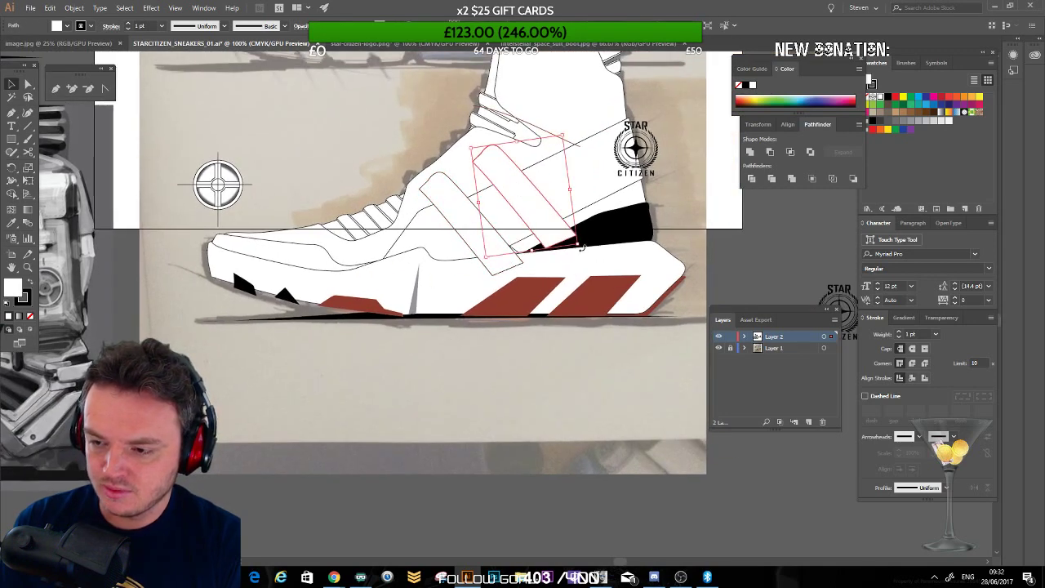
{"action": "left_click_drag", "start_coordinate": [582, 248], "coordinate": [585, 245]}
Step: Move both large straps behind the shoe's side panels by cutting them and pasting them in back
{"action": "left_click_drag", "start_coordinate": [529, 207], "coordinate": [463, 220]}
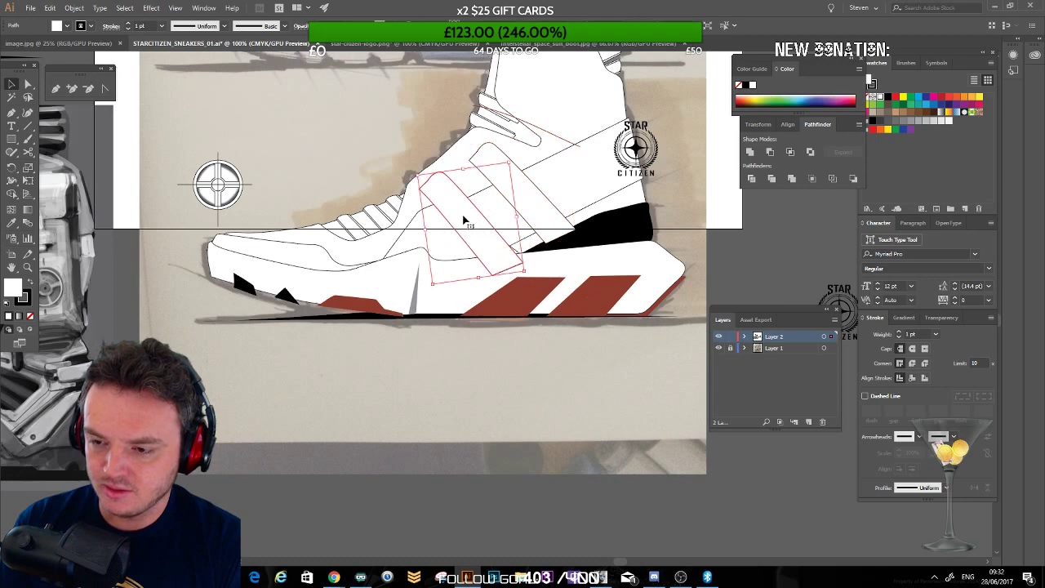
{"action": "left_click", "coordinate": [529, 204], "text": "shift"}
{"action": "key", "text": "Delete"}
{"action": "left_click", "coordinate": [472, 220]}
{"action": "key", "text": "ctrl+b"}
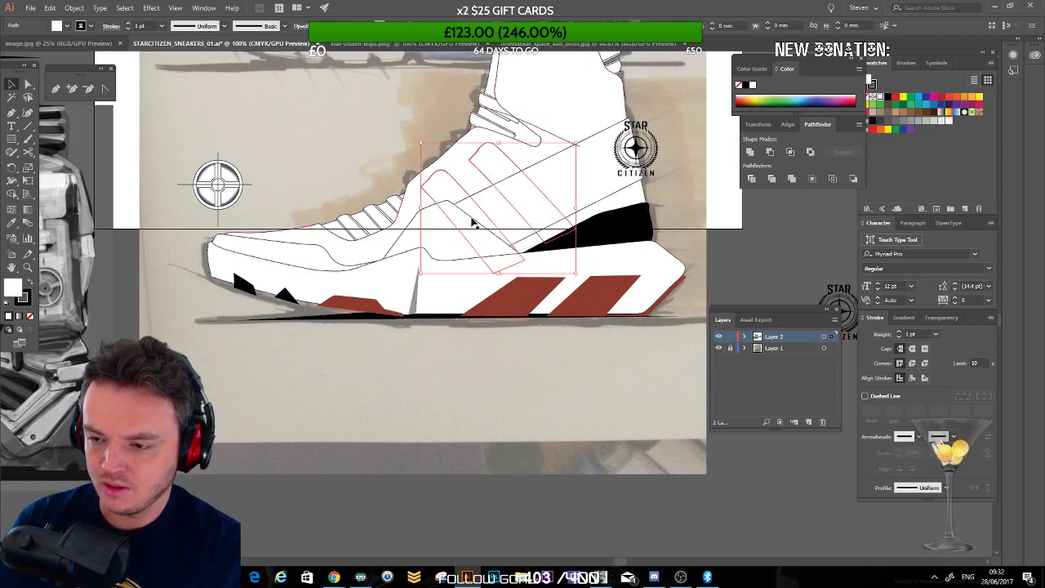
{"action": "left_click", "coordinate": [485, 457]}
Step: Draw a small horizontal rectangle below the shoe and give it the dark, strokeless fill sampled from the reference boot
{"action": "left_click_drag", "start_coordinate": [356, 327], "coordinate": [514, 288]}
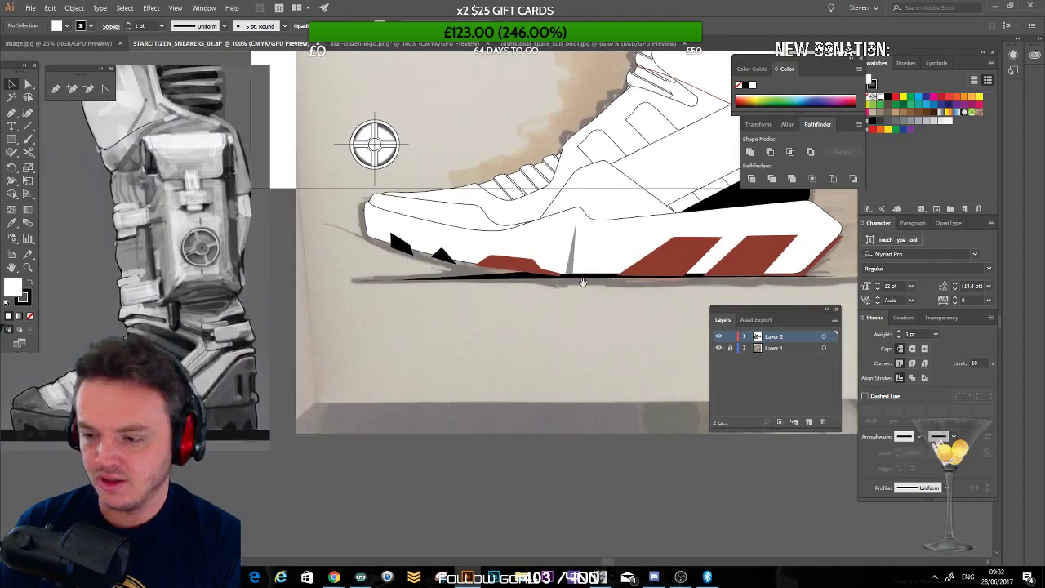
{"action": "left_click_drag", "start_coordinate": [618, 266], "coordinate": [477, 284]}
{"action": "left_click_drag", "start_coordinate": [418, 232], "coordinate": [463, 218]}
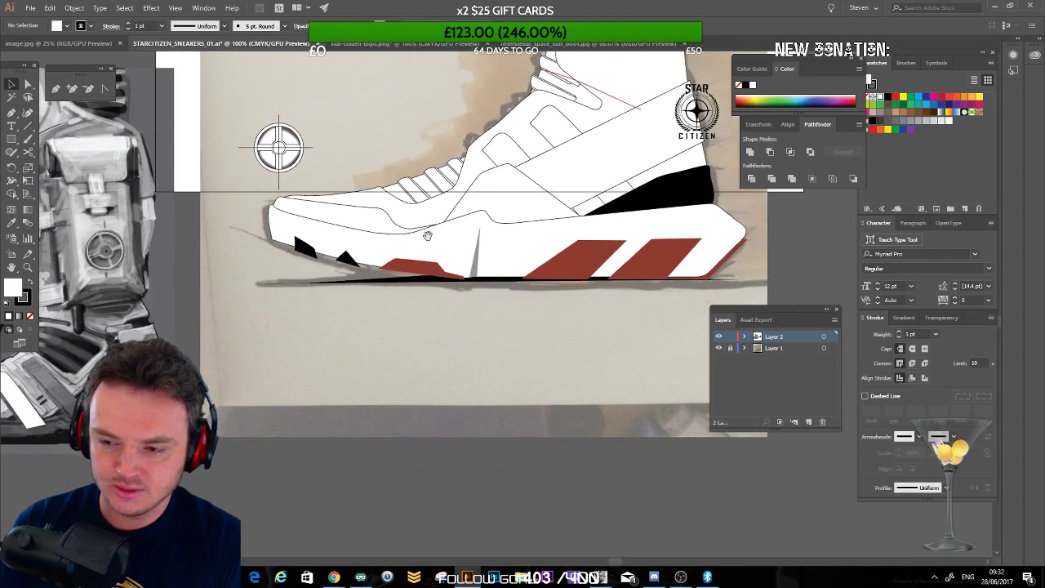
{"action": "left_click_drag", "start_coordinate": [408, 256], "coordinate": [437, 244]}
{"action": "left_click_drag", "start_coordinate": [352, 191], "coordinate": [344, 193]}
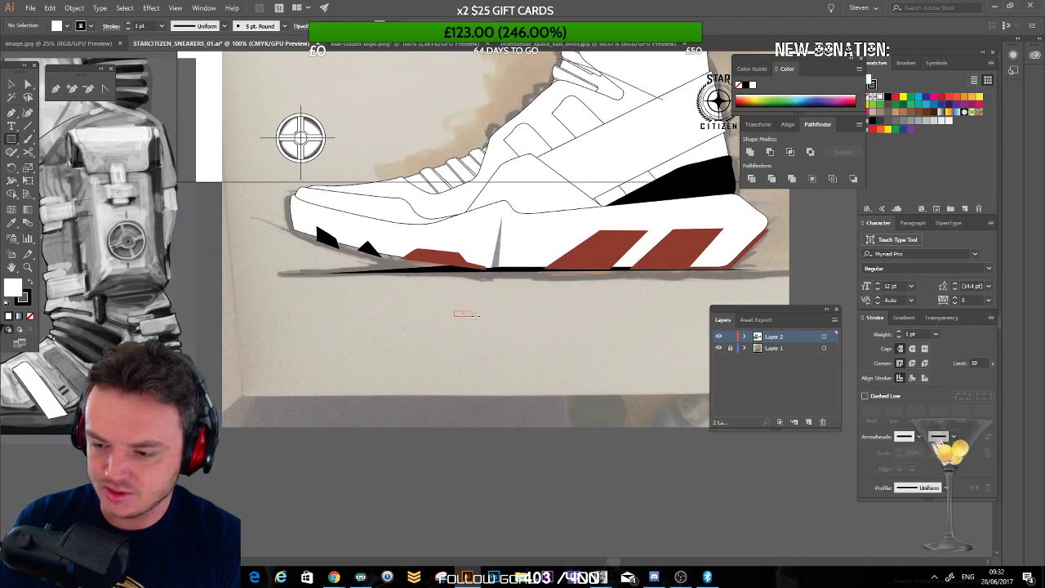
{"action": "left_click_drag", "start_coordinate": [478, 319], "coordinate": [480, 319]}
{"action": "left_click", "coordinate": [12, 85]}
{"action": "left_click", "coordinate": [12, 222]}
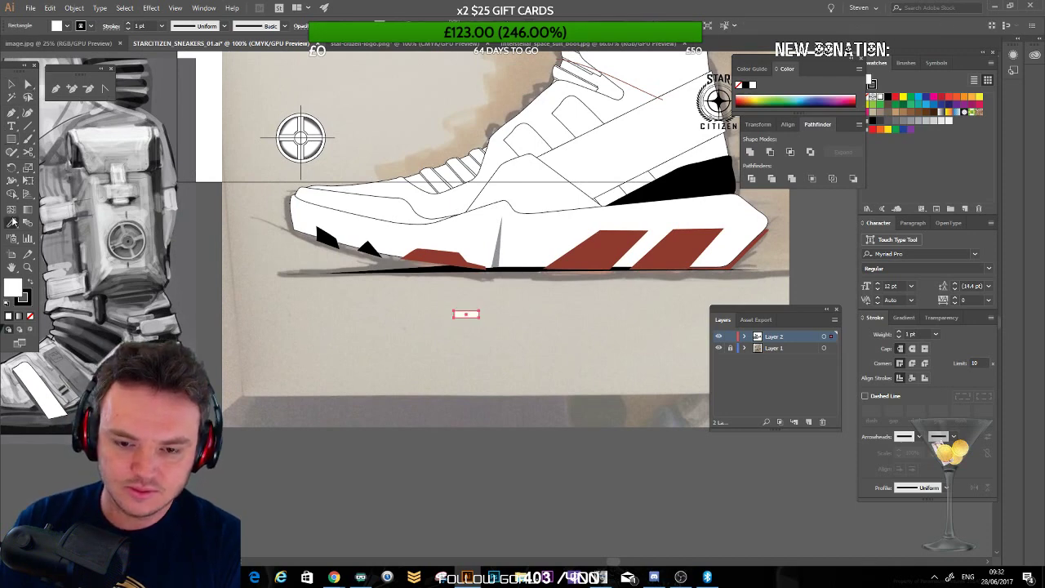
{"action": "left_click", "coordinate": [66, 382]}
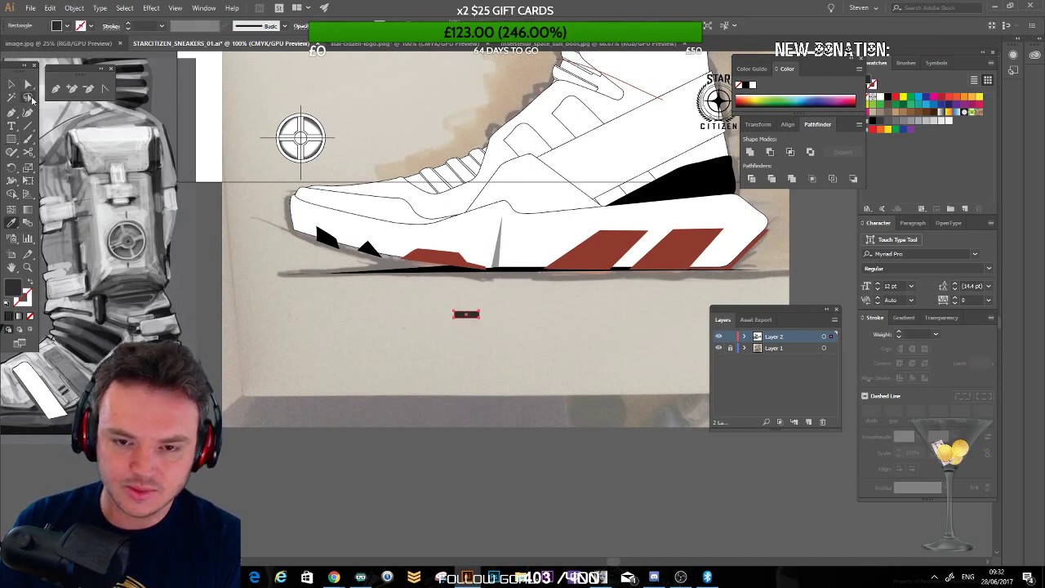
Step: Slant the ends of the small dark bar by shifting its edge, and rotate the bar so it rises towards the heel
{"action": "left_click", "coordinate": [28, 84]}
{"action": "left_click", "coordinate": [468, 325]}
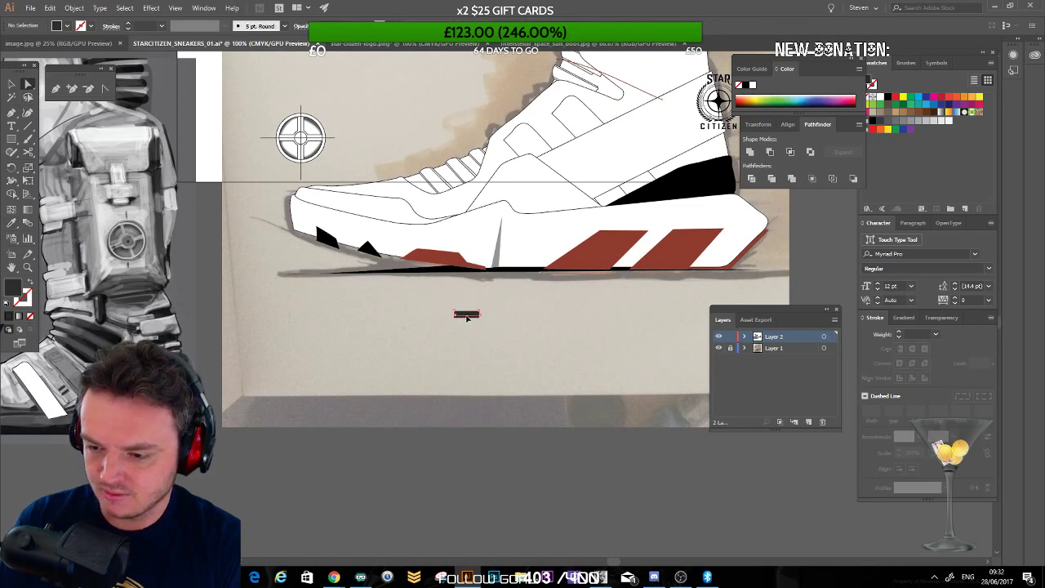
{"action": "left_click", "coordinate": [467, 316]}
{"action": "left_click", "coordinate": [463, 338]}
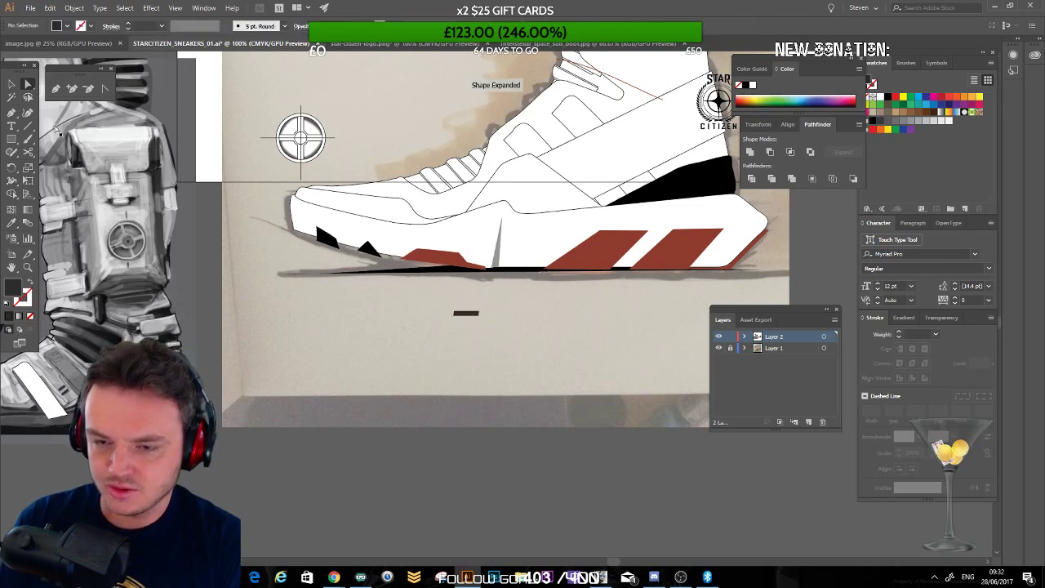
{"action": "left_click", "coordinate": [466, 314]}
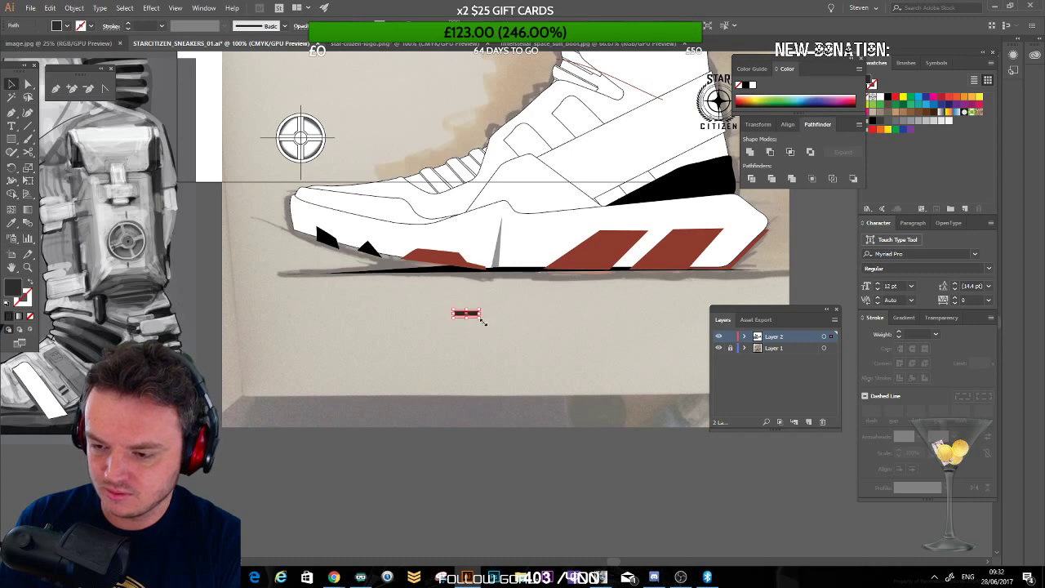
{"action": "left_click", "coordinate": [507, 322]}
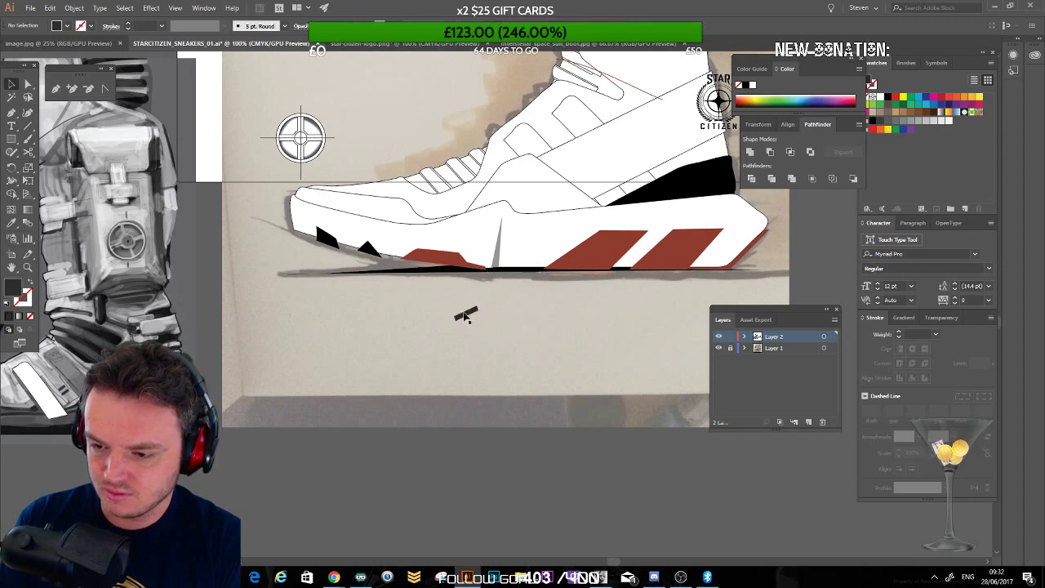
Step: Place the dark bar on the shoe's midfoot side panel and duplicate it just below as a second parallel bar
{"action": "left_click", "coordinate": [516, 176]}
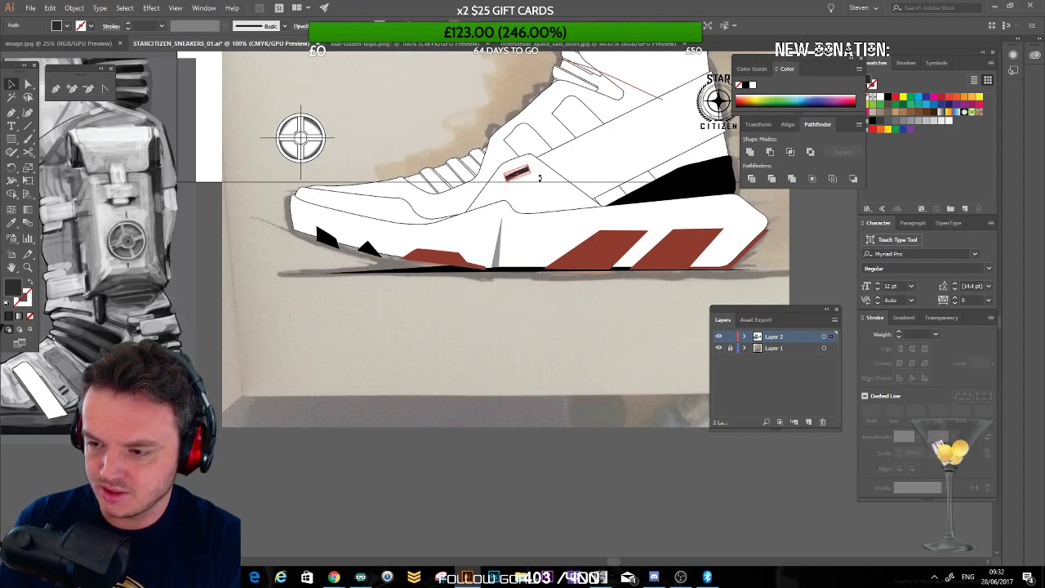
{"action": "left_click", "coordinate": [527, 356]}
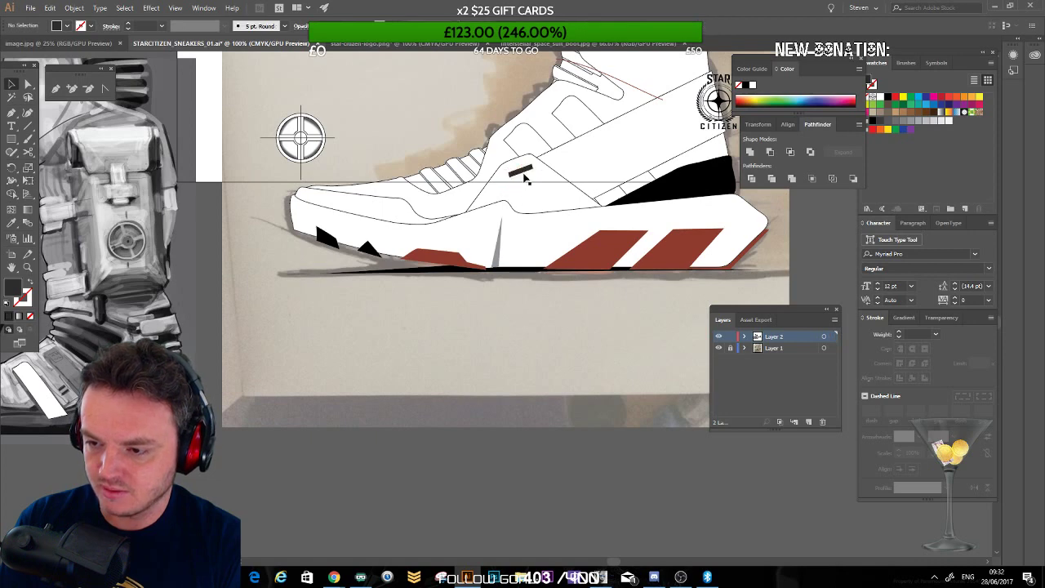
{"action": "left_click", "coordinate": [554, 202]}
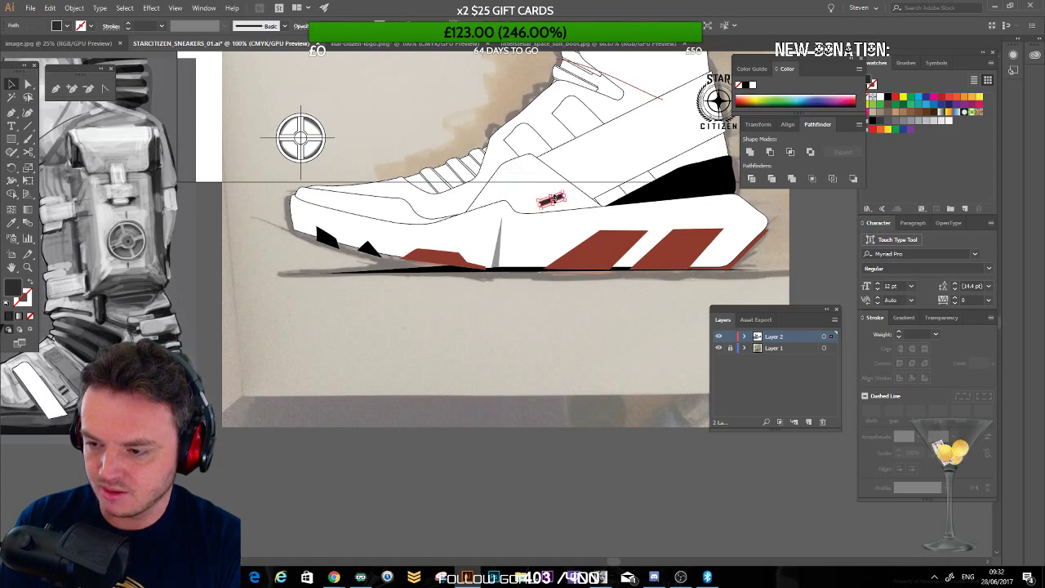
{"action": "left_click_drag", "start_coordinate": [542, 188], "coordinate": [543, 188]}
{"action": "left_click", "coordinate": [535, 352]}
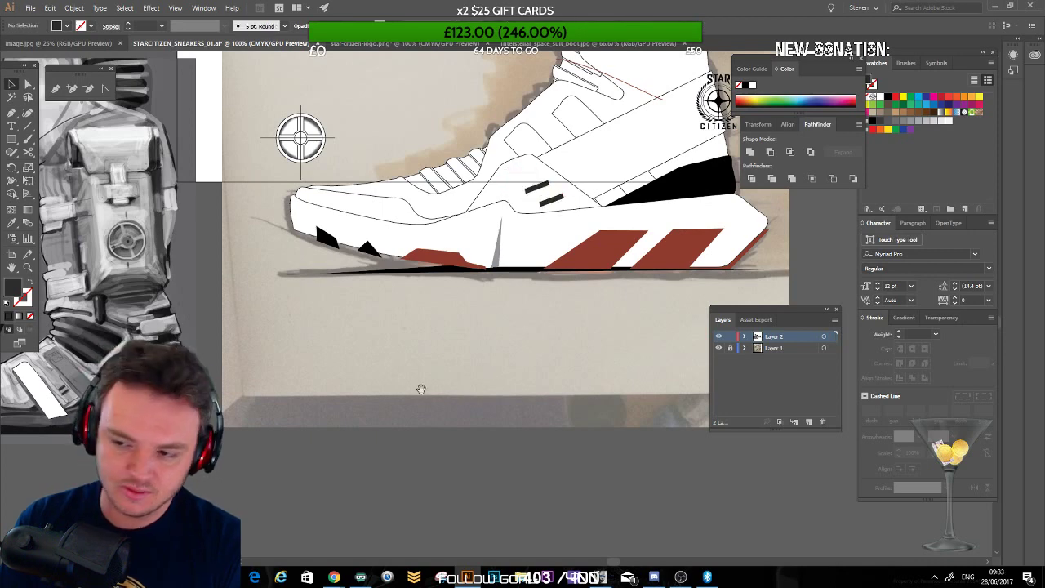
{"action": "left_click_drag", "start_coordinate": [464, 202], "coordinate": [374, 273]}
{"action": "left_click_drag", "start_coordinate": [458, 217], "coordinate": [546, 194]}
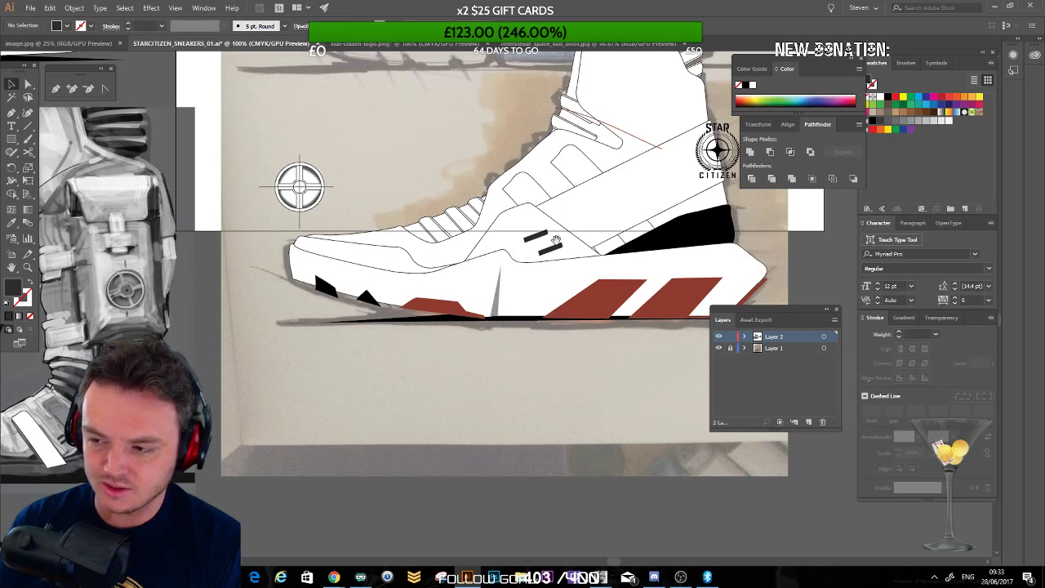
{"action": "left_click_drag", "start_coordinate": [512, 300], "coordinate": [455, 307]}
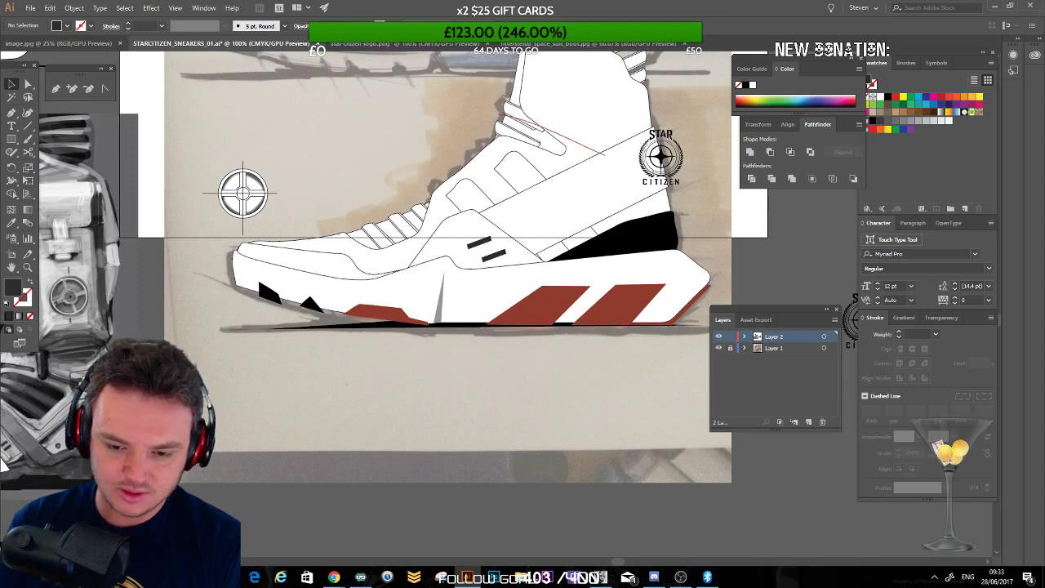
{"action": "key", "text": "p"}
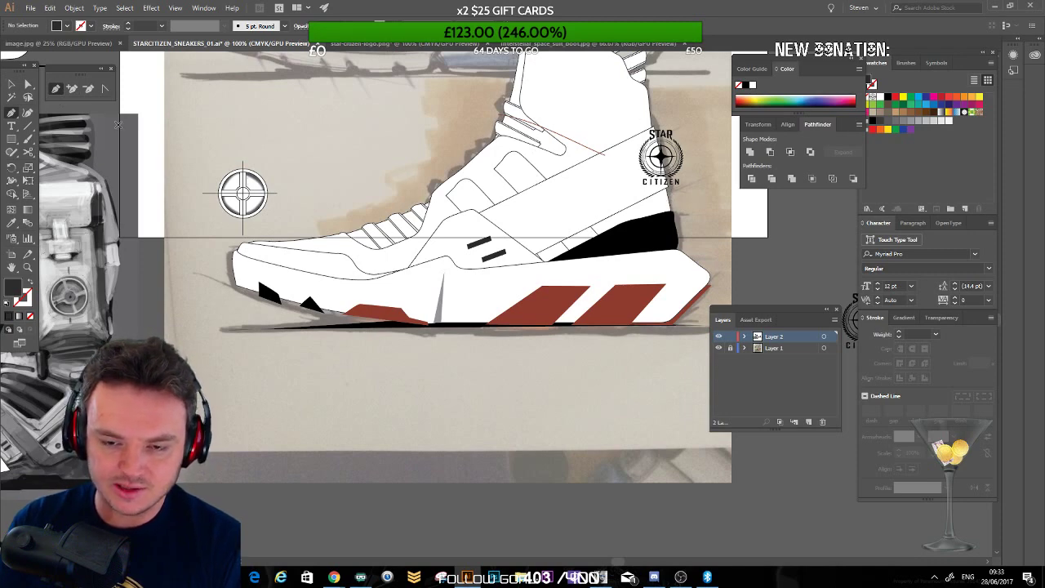
Step: Try a copy of the round wheel emblem on the shoe's ankle, and undo it
{"action": "left_click", "coordinate": [10, 85]}
{"action": "left_click_drag", "start_coordinate": [168, 141], "coordinate": [283, 218]}
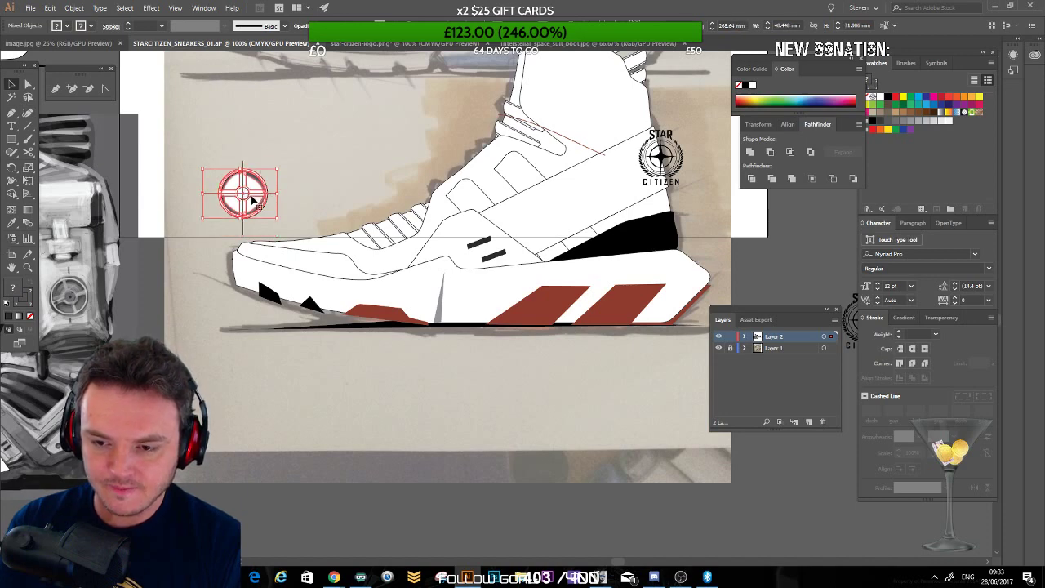
{"action": "left_click_drag", "start_coordinate": [249, 193], "coordinate": [594, 90]}
{"action": "left_click", "coordinate": [365, 190]}
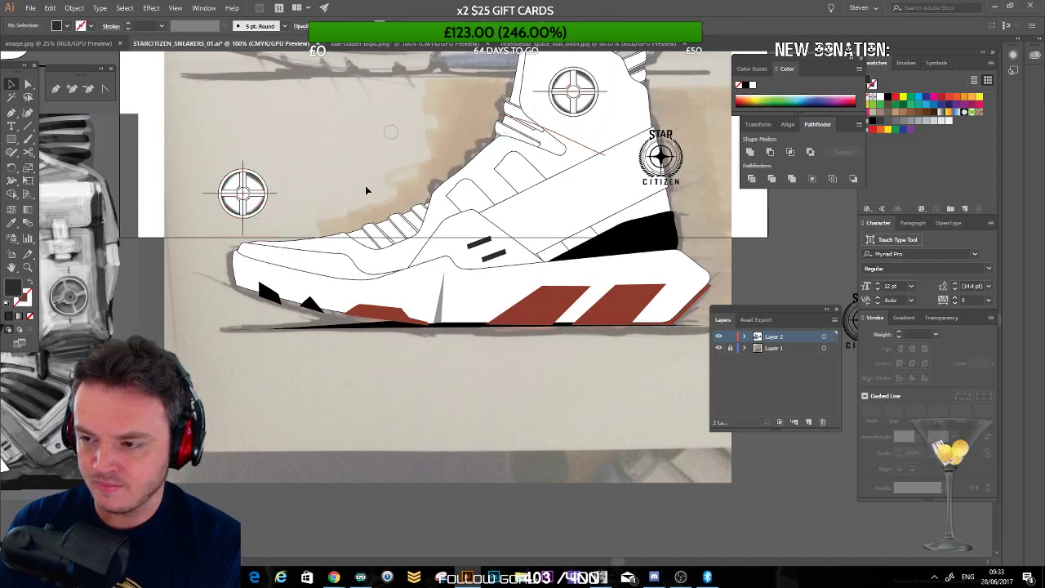
{"action": "key", "text": "ctrl+z"}
{"action": "left_click", "coordinate": [363, 123]}
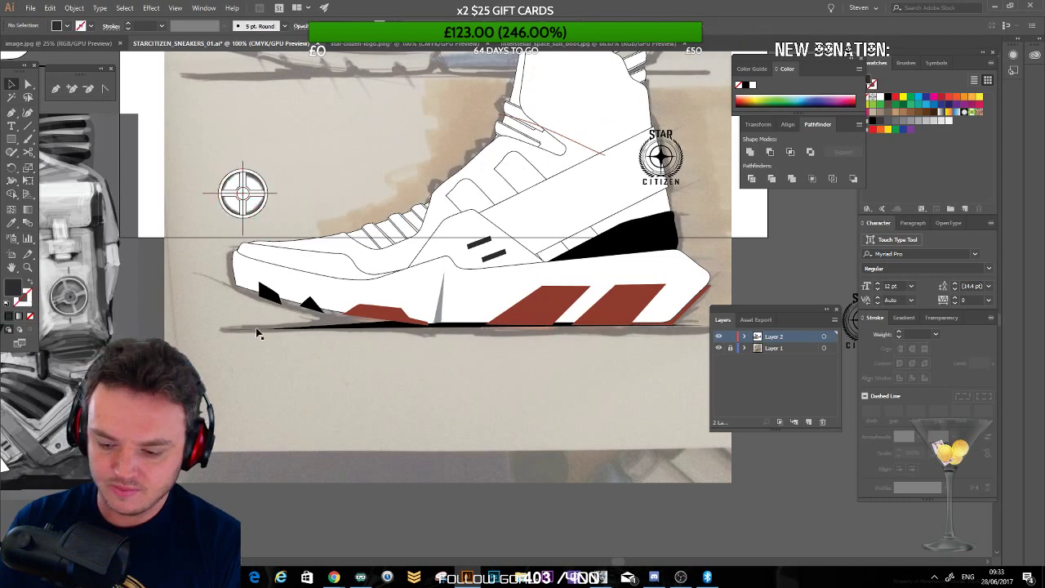
Step: Trace the dark toe guard of the reference boot as a closed, dark-filled shape with the Pen tool
{"action": "key", "text": "ctrl+minus"}
{"action": "left_click_drag", "start_coordinate": [297, 407], "coordinate": [276, 392]}
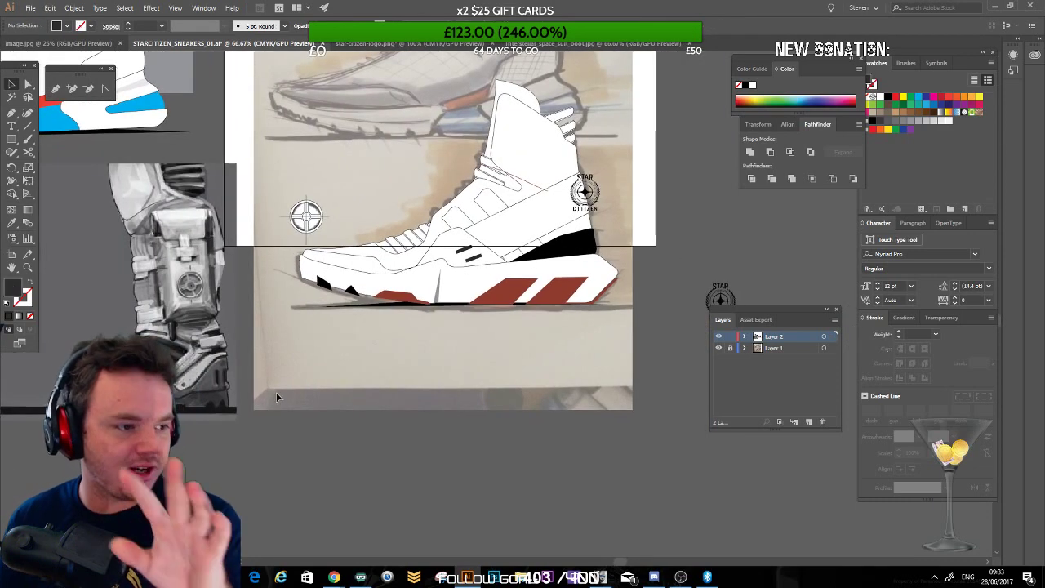
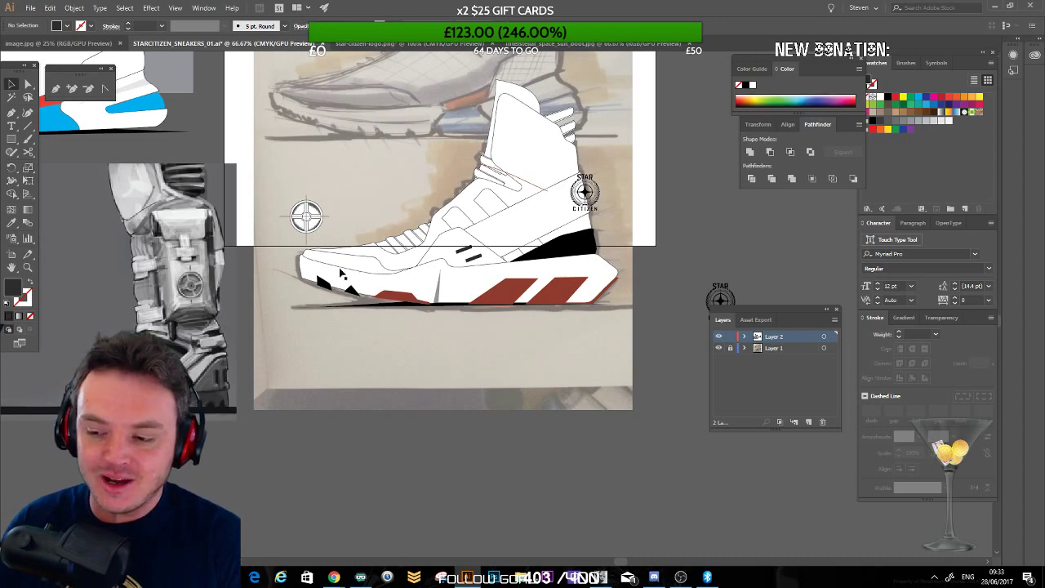
{"action": "left_click_drag", "start_coordinate": [300, 281], "coordinate": [327, 290]}
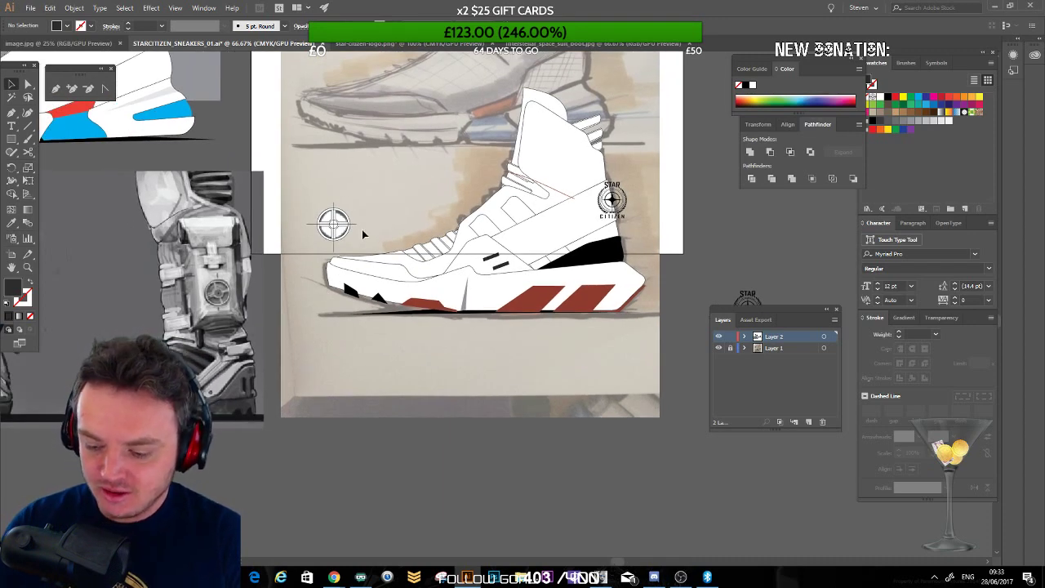
{"action": "key", "text": "ctrl+equal"}
{"action": "key", "text": "ctrl+equal"}
{"action": "left_click_drag", "start_coordinate": [364, 235], "coordinate": [762, 198]}
{"action": "left_click_drag", "start_coordinate": [349, 282], "coordinate": [418, 252]}
{"action": "left_click_drag", "start_coordinate": [579, 243], "coordinate": [516, 249]}
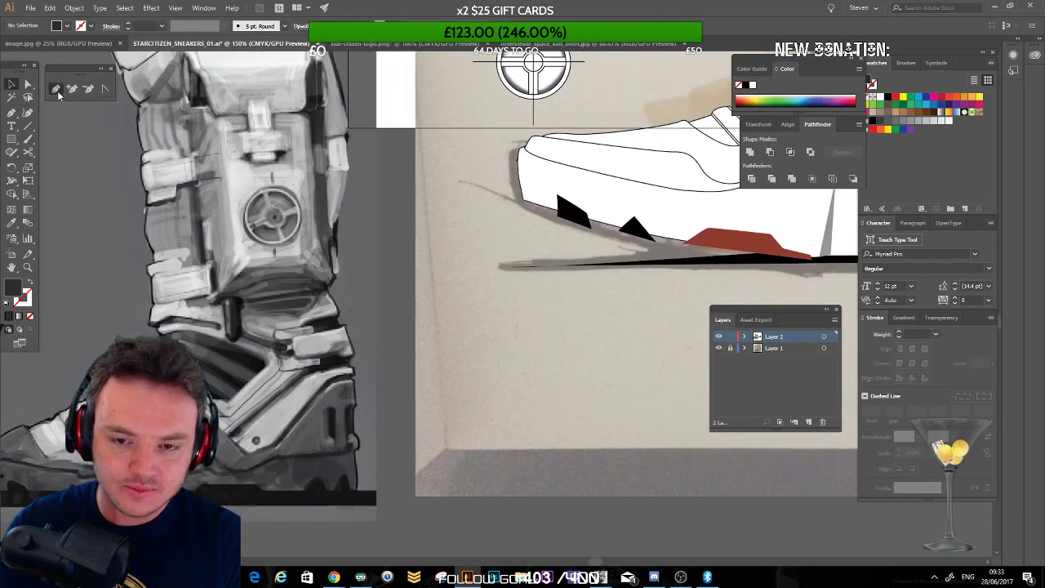
{"action": "left_click", "coordinate": [56, 89]}
{"action": "left_click_drag", "start_coordinate": [210, 371], "coordinate": [390, 307]}
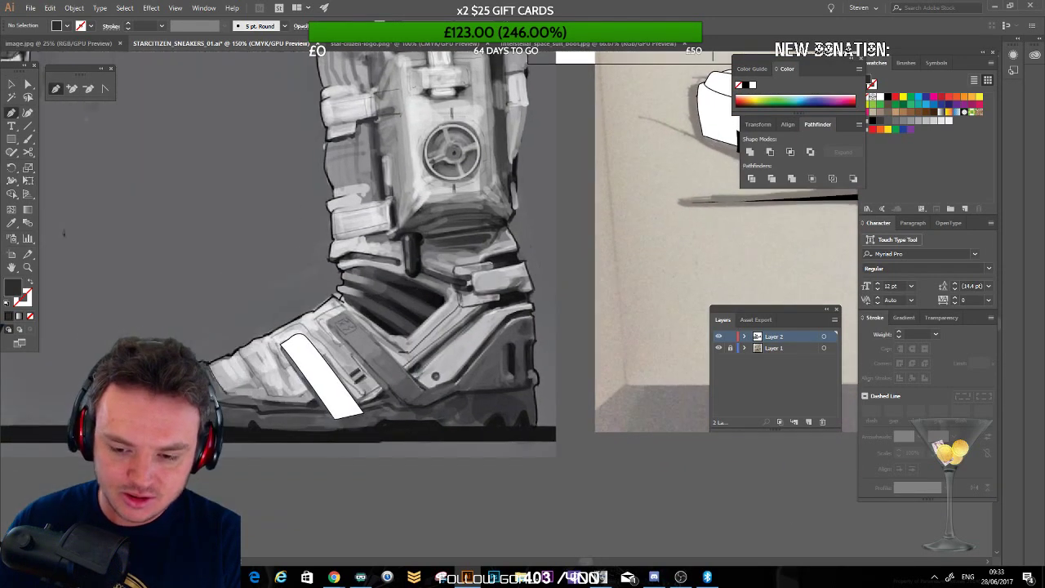
{"action": "left_click", "coordinate": [204, 362]}
{"action": "left_click", "coordinate": [230, 394]}
{"action": "left_click", "coordinate": [272, 402]}
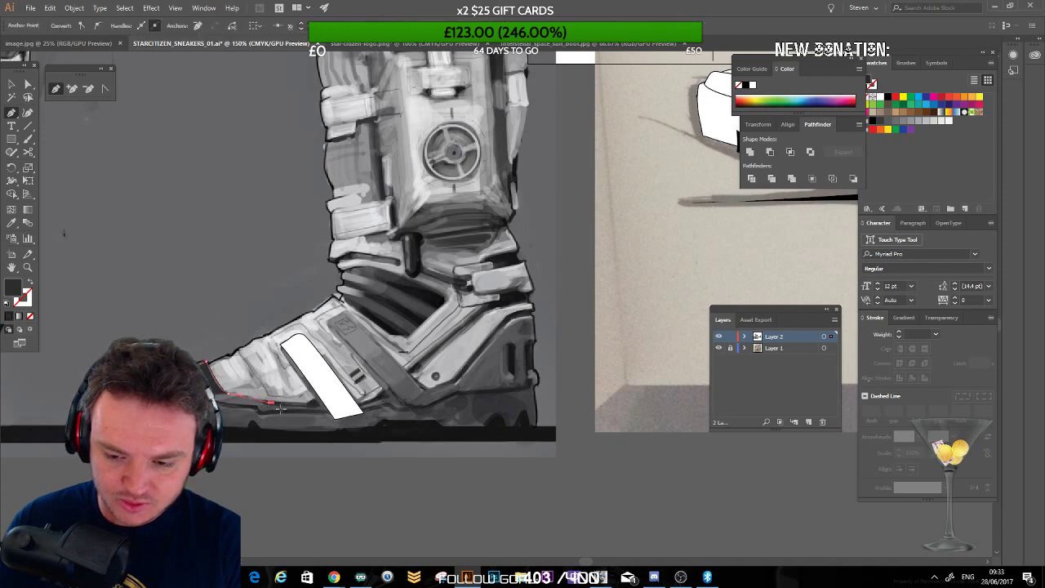
{"action": "left_click", "coordinate": [271, 413]}
{"action": "left_click", "coordinate": [182, 404]}
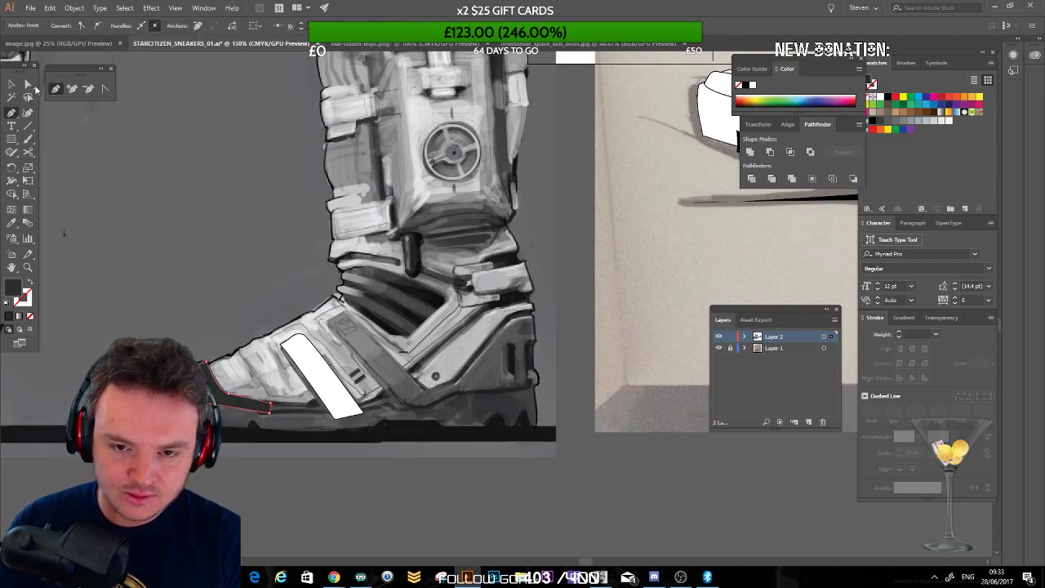
Step: Copy the traced toe guard onto the shoe's toe and enlarge it to span the toe area
{"action": "key", "text": "v"}
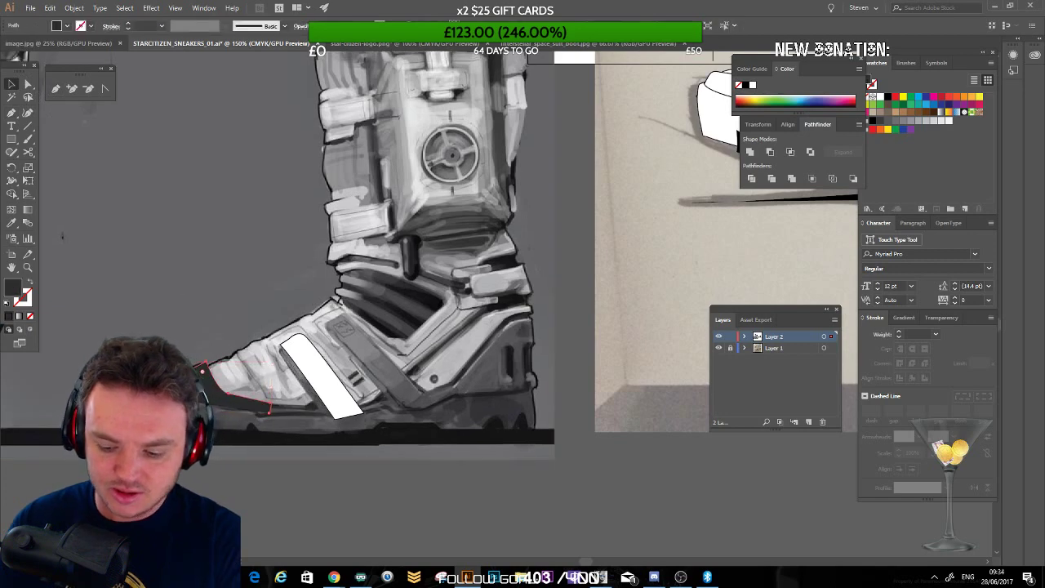
{"action": "left_click", "coordinate": [184, 349]}
{"action": "left_click", "coordinate": [255, 402]}
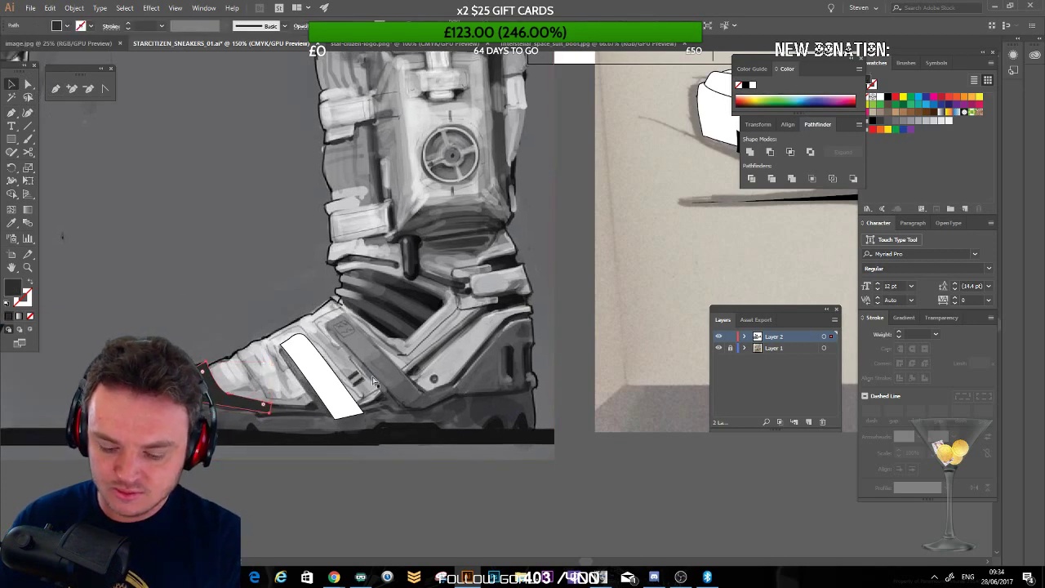
{"action": "key", "text": "ctrl+c"}
{"action": "left_click_drag", "start_coordinate": [760, 204], "coordinate": [279, 342]}
{"action": "key", "text": "ctrl+v"}
{"action": "left_click_drag", "start_coordinate": [476, 301], "coordinate": [254, 221]}
{"action": "mouse_move", "coordinate": [331, 255]}
{"action": "left_mouse_down"}
{"action": "mouse_move", "coordinate": [409, 281]}
{"action": "mouse_move", "coordinate": [322, 250]}
{"action": "left_mouse_up"}
Step: Reshape the toe guard's anchor points to follow the shoe's toe outline, tapering its rear end to a point along the sole
{"action": "left_click", "coordinate": [26, 84]}
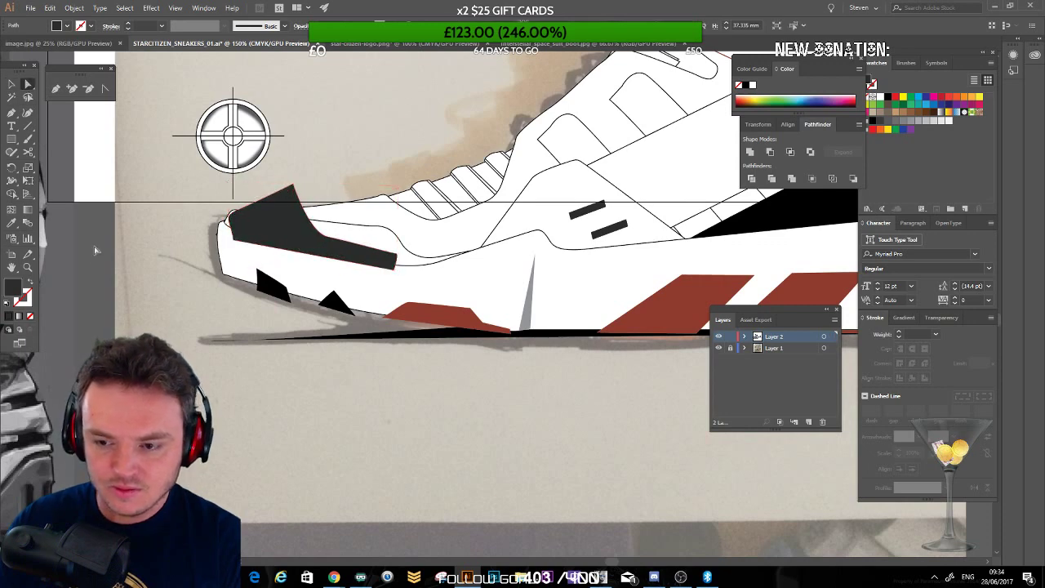
{"action": "left_click_drag", "start_coordinate": [276, 225], "coordinate": [297, 202]}
{"action": "left_click", "coordinate": [280, 173]}
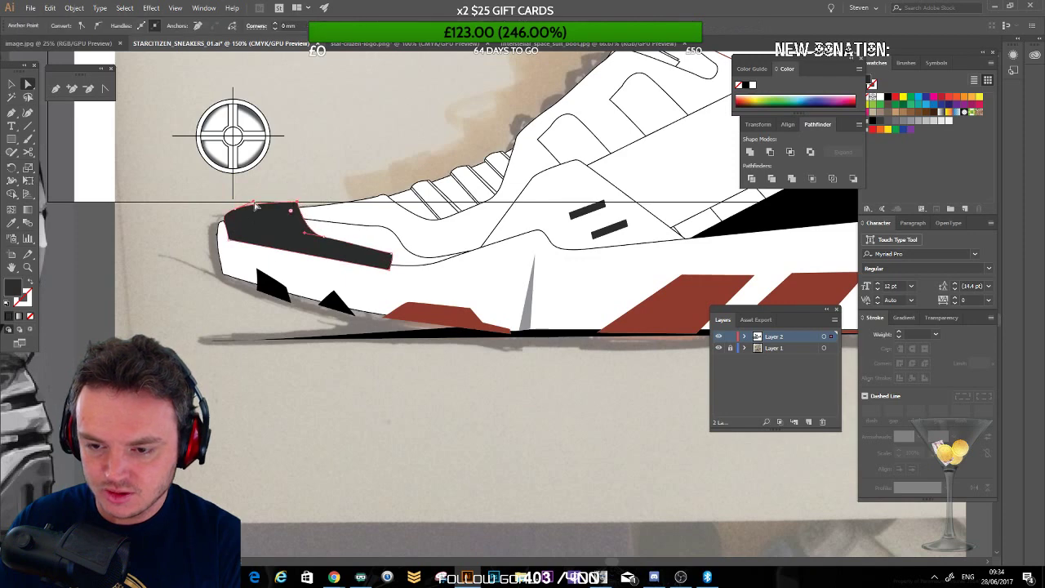
{"action": "left_click", "coordinate": [256, 204]}
{"action": "left_click", "coordinate": [248, 209]}
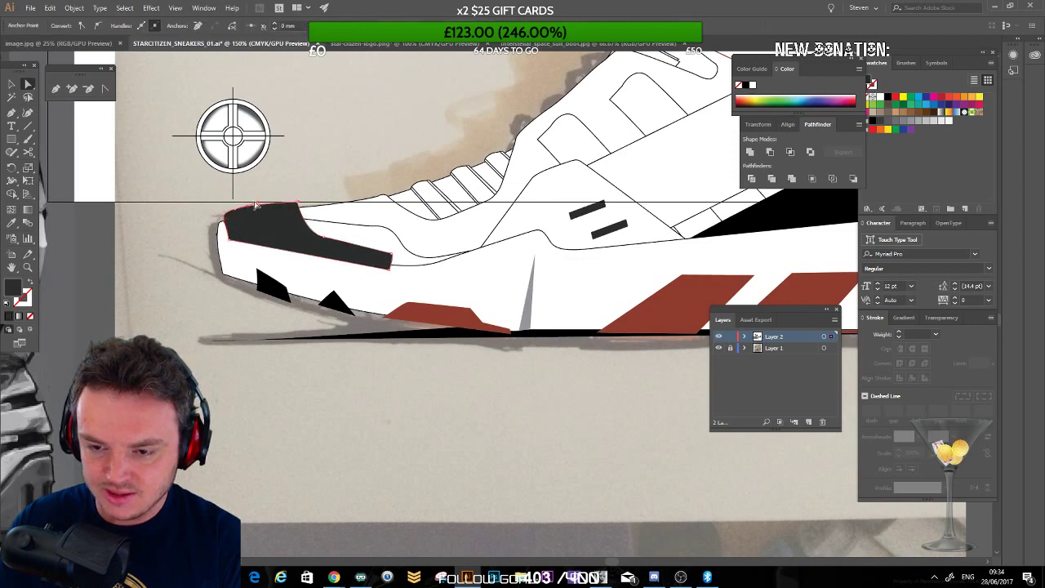
{"action": "left_click", "coordinate": [282, 192]}
{"action": "left_click_drag", "start_coordinate": [298, 203], "coordinate": [294, 204]}
{"action": "mouse_move", "coordinate": [393, 259]}
{"action": "left_mouse_down"}
{"action": "mouse_move", "coordinate": [425, 268]}
{"action": "mouse_move", "coordinate": [377, 268]}
{"action": "left_mouse_up"}
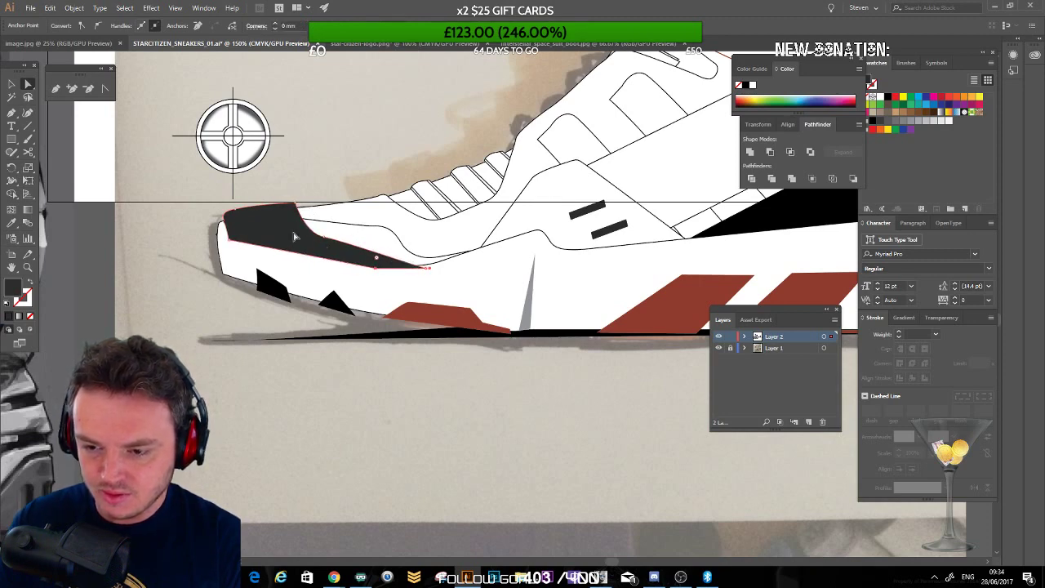
{"action": "key", "text": "ctrl+shift+a"}
{"action": "left_click", "coordinate": [263, 226]}
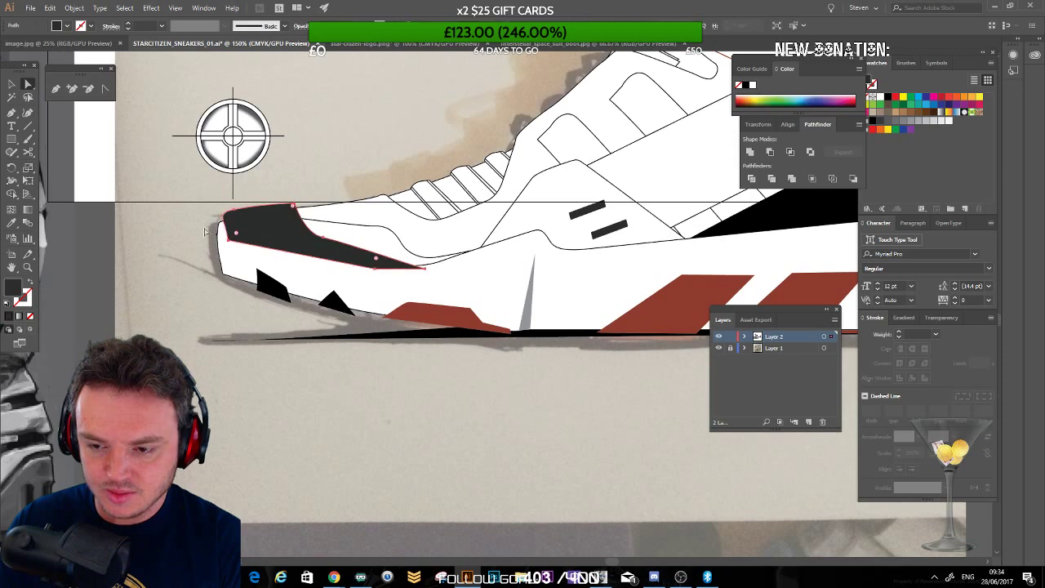
Step: Move the dark toe guard behind the shoe's white sole so its lower edge is covered
{"action": "left_click", "coordinate": [11, 84]}
{"action": "left_click", "coordinate": [144, 232]}
{"action": "left_click", "coordinate": [288, 237]}
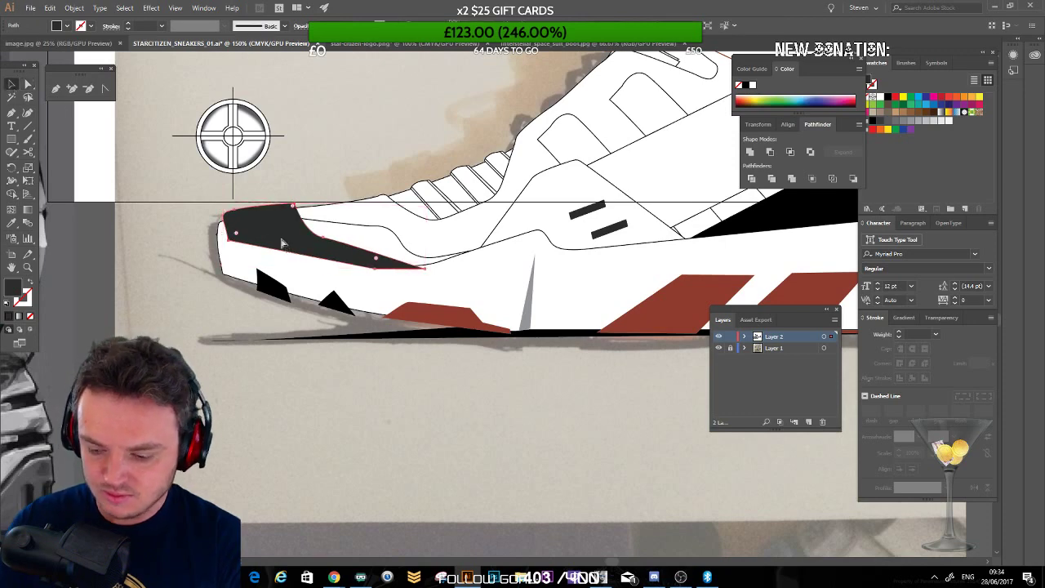
{"action": "key", "text": "Delete"}
{"action": "key", "text": "ctrl+z"}
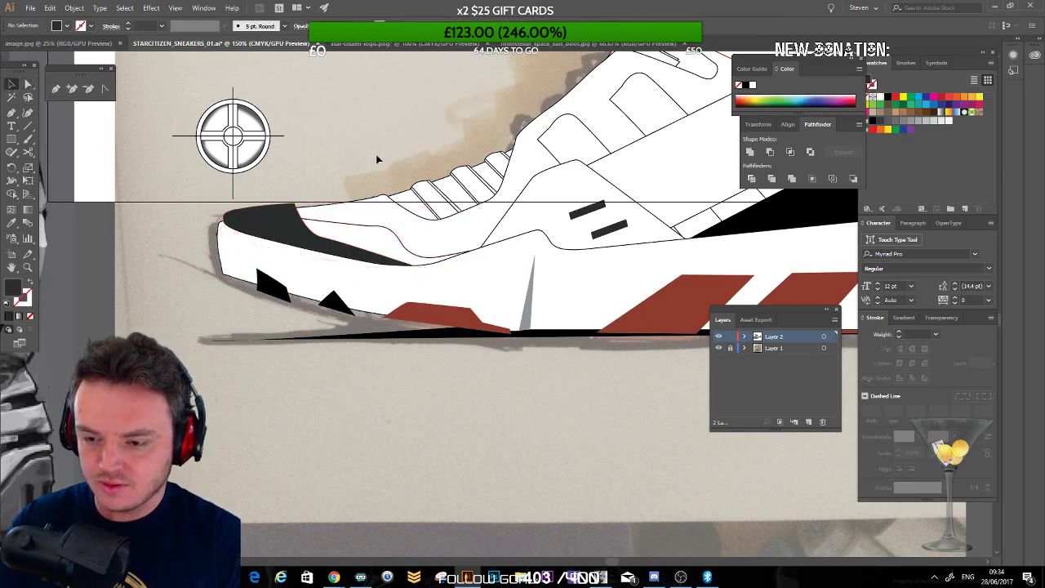
Step: Copy the high-top's dark toe guard onto the toe of the blue-and-red low-top shoe and enlarge it slightly
{"action": "key", "text": "ctrl+minus"}
{"action": "key", "text": "ctrl+minus"}
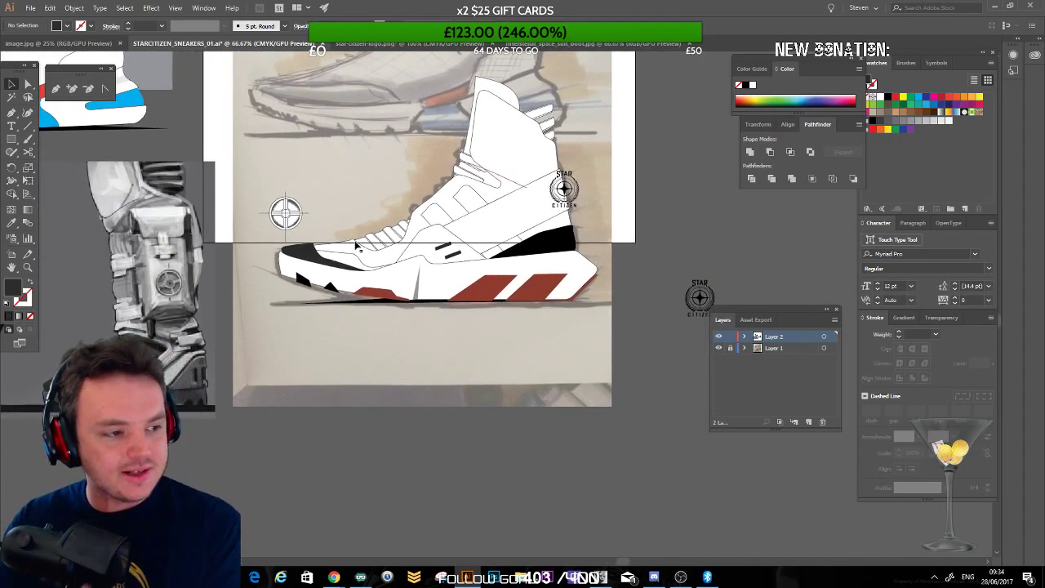
{"action": "left_click_drag", "start_coordinate": [370, 242], "coordinate": [357, 262]}
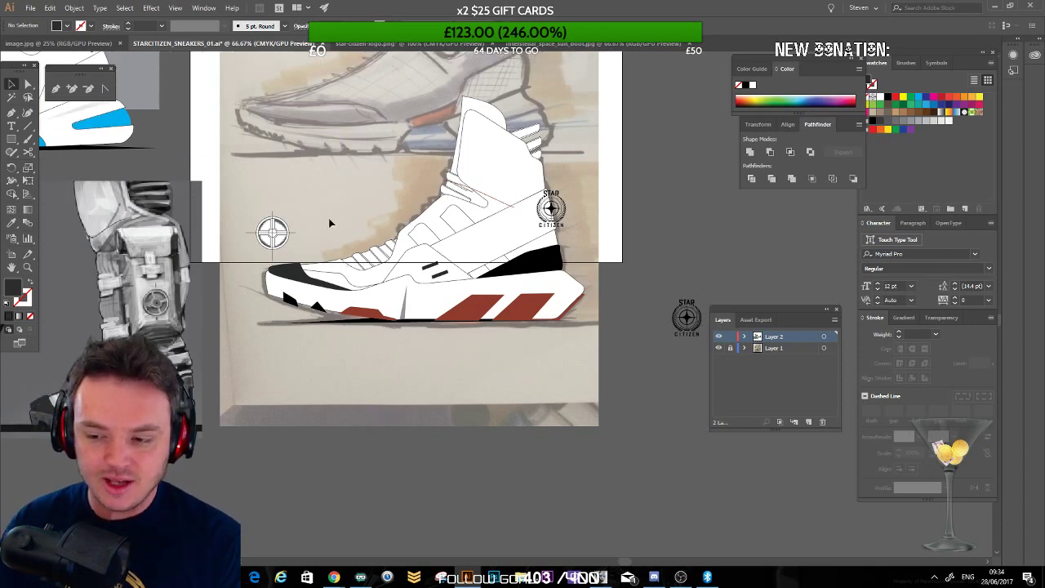
{"action": "left_click_drag", "start_coordinate": [234, 265], "coordinate": [474, 294]}
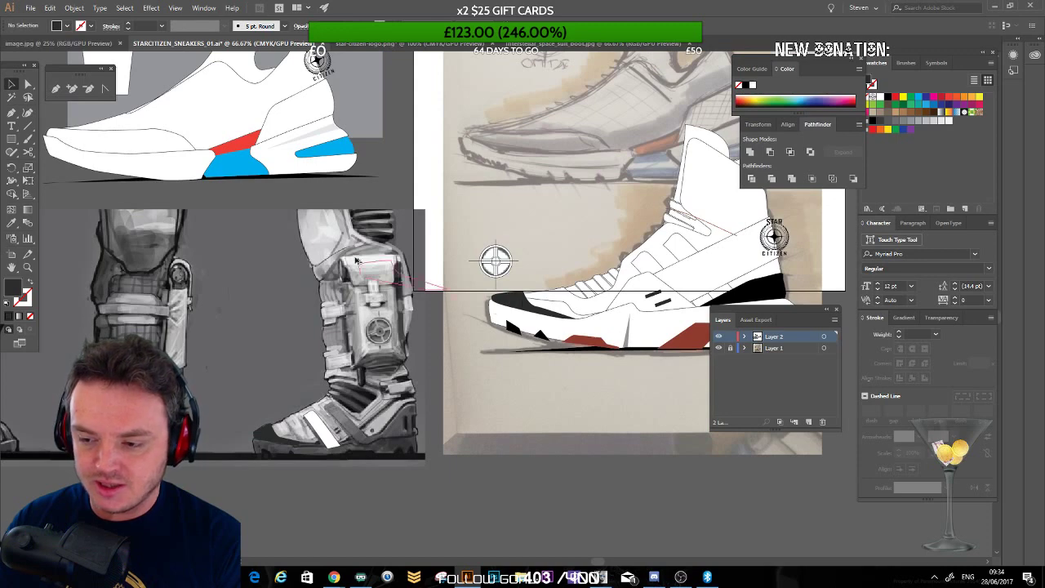
{"action": "left_click_drag", "start_coordinate": [356, 261], "coordinate": [78, 136]}
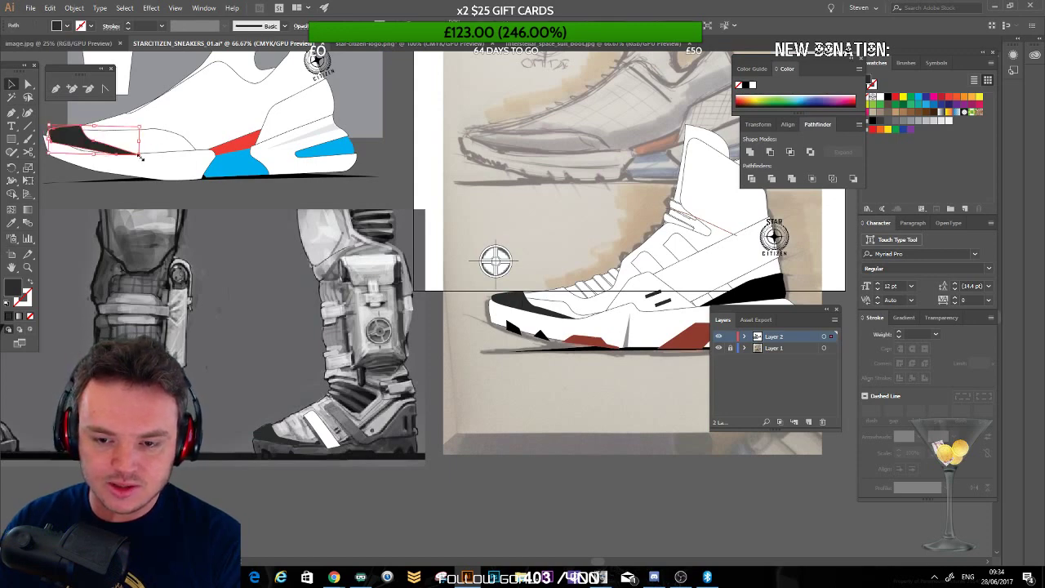
{"action": "left_click_drag", "start_coordinate": [141, 157], "coordinate": [156, 160]}
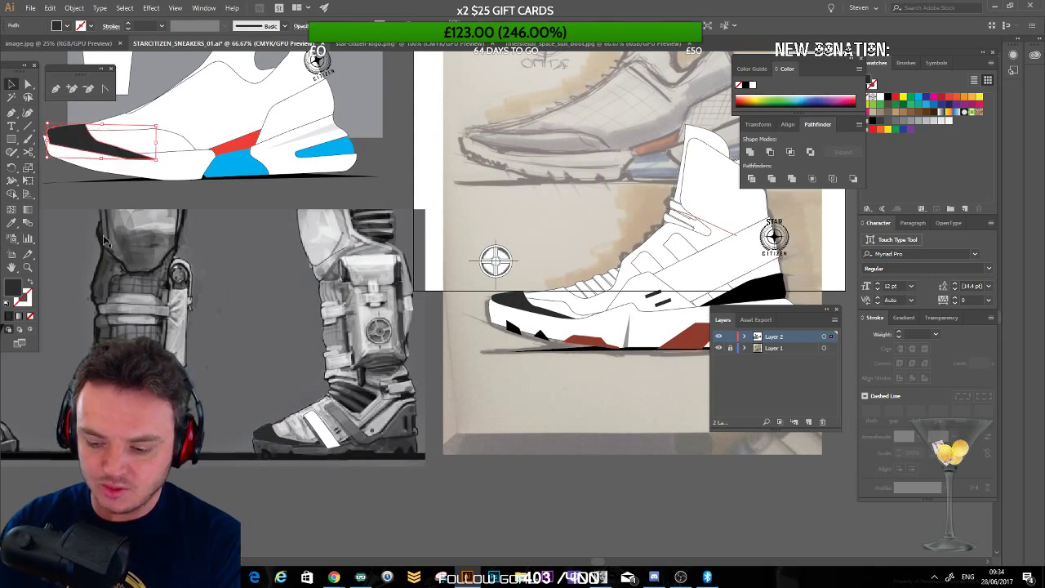
Step: Place the copied toe guard behind the low-top's white sole and rotate it slightly to follow the toe outline
{"action": "key", "text": "Delete"}
{"action": "left_click", "coordinate": [88, 139]}
{"action": "key", "text": "ctrl+f"}
{"action": "left_click", "coordinate": [228, 252]}
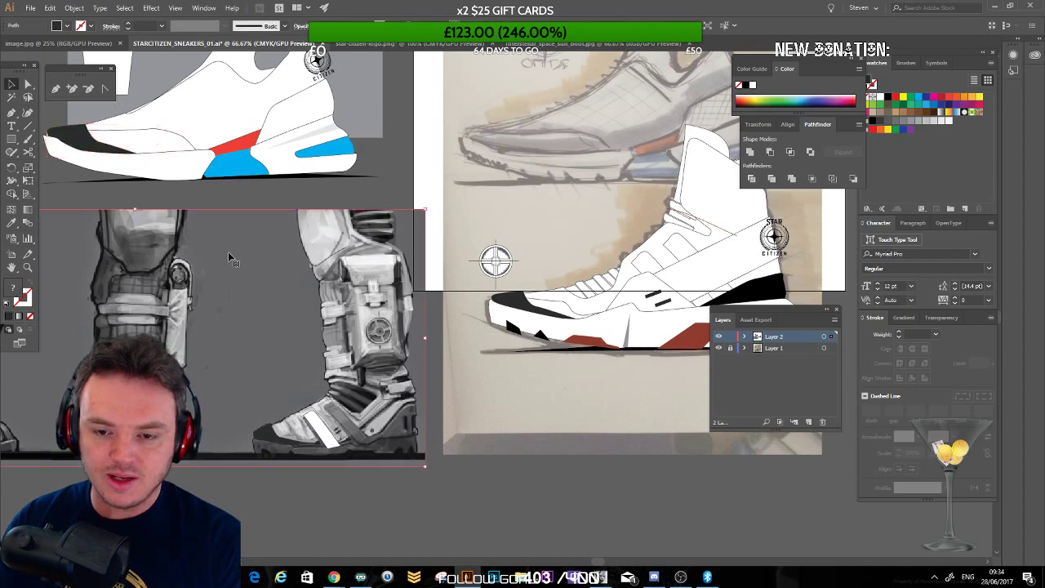
{"action": "left_click_drag", "start_coordinate": [101, 127], "coordinate": [174, 169]}
{"action": "left_click", "coordinate": [150, 177]}
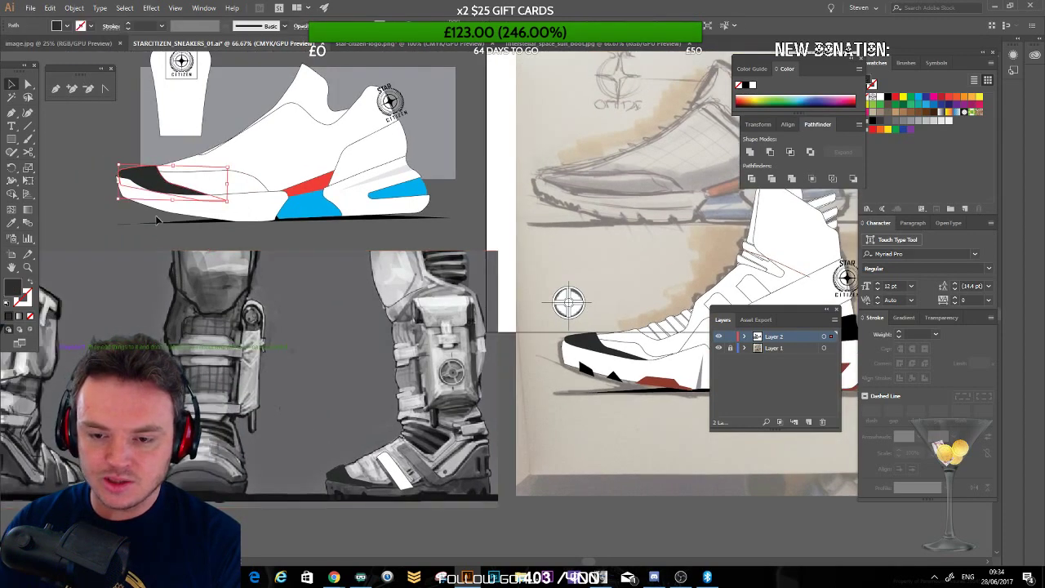
{"action": "key", "text": "Delete"}
{"action": "left_click", "coordinate": [172, 189]}
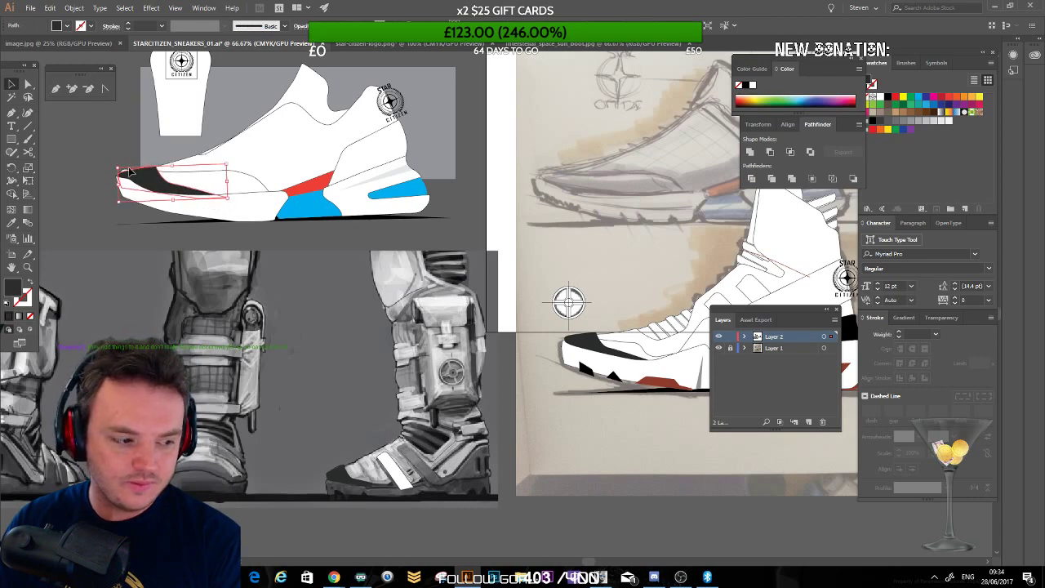
{"action": "left_click", "coordinate": [99, 225]}
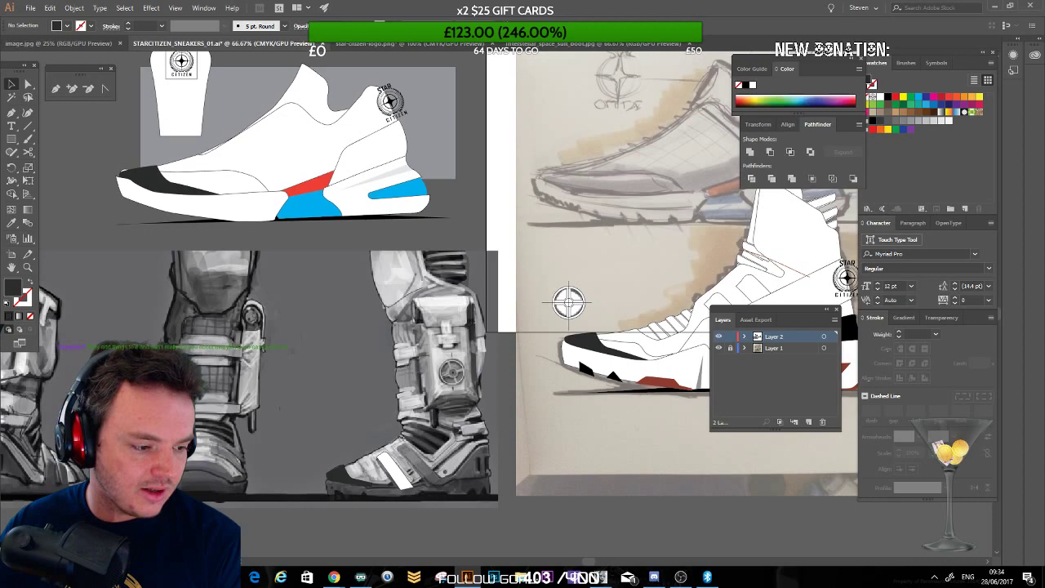
Step: Draw a nearly straight open path beneath the high-top with the Pen tool
{"action": "left_click_drag", "start_coordinate": [386, 232], "coordinate": [82, 150]}
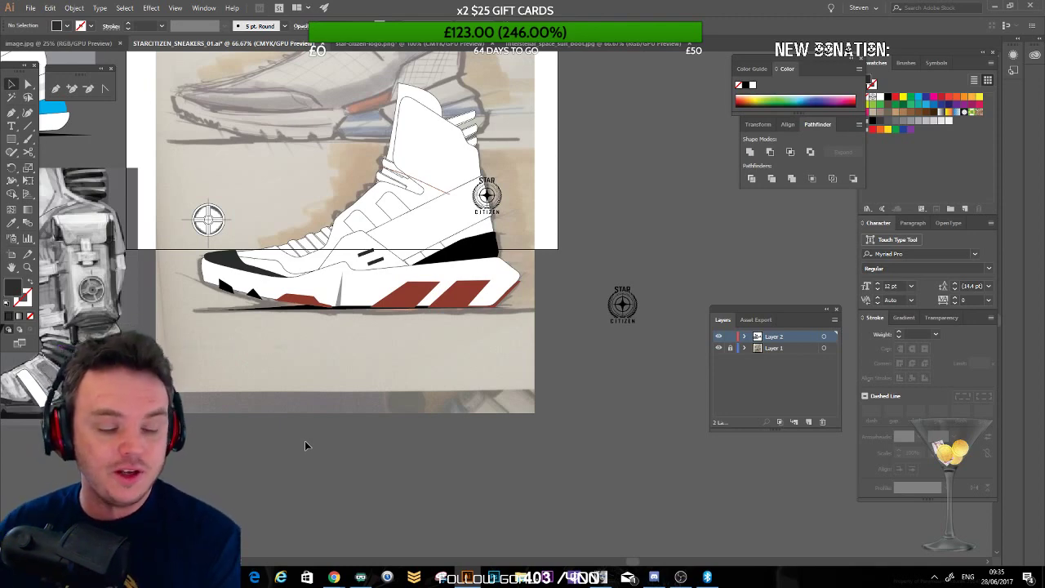
{"action": "left_click", "coordinate": [55, 91]}
{"action": "left_click_drag", "start_coordinate": [322, 322], "coordinate": [372, 259]}
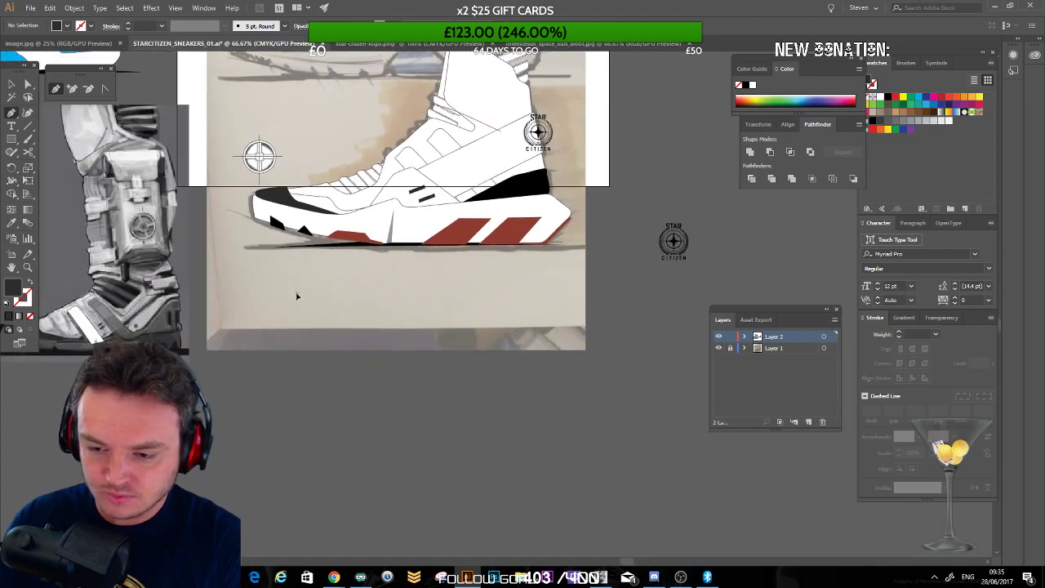
{"action": "left_click_drag", "start_coordinate": [297, 296], "coordinate": [523, 292]}
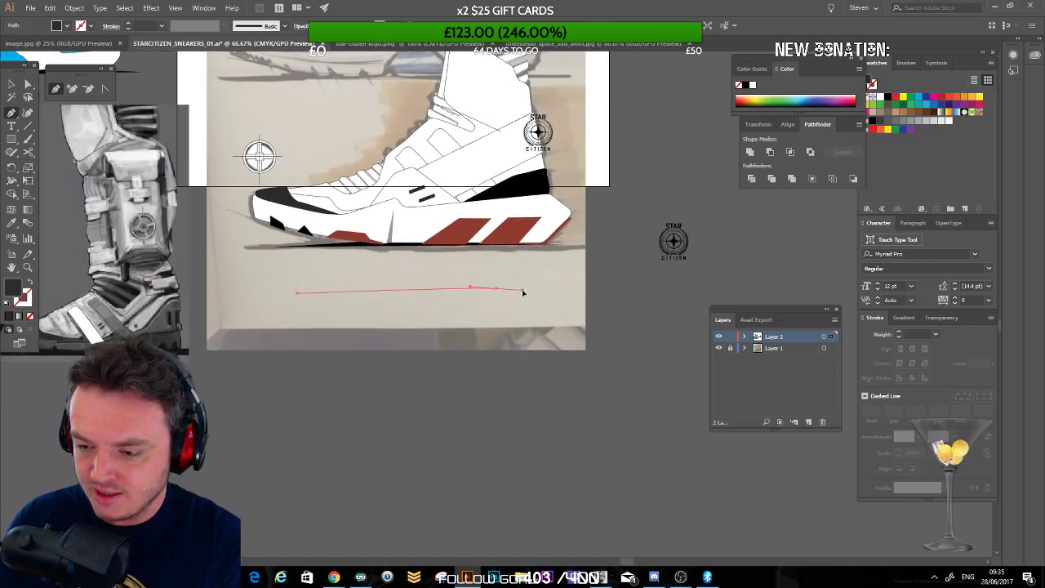
{"action": "left_click", "coordinate": [28, 84]}
{"action": "left_click", "coordinate": [314, 312]}
{"action": "left_click", "coordinate": [331, 296]}
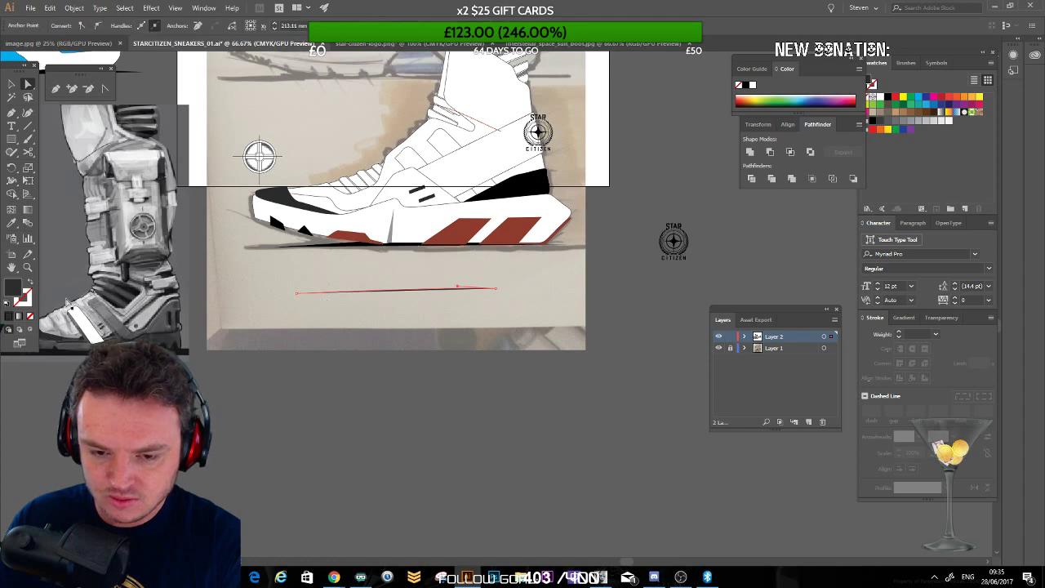
Step: Swap the fill and stroke so the path has a 1 pt dark stroke and no fill
{"action": "left_click", "coordinate": [28, 282]}
{"action": "left_click", "coordinate": [312, 288]}
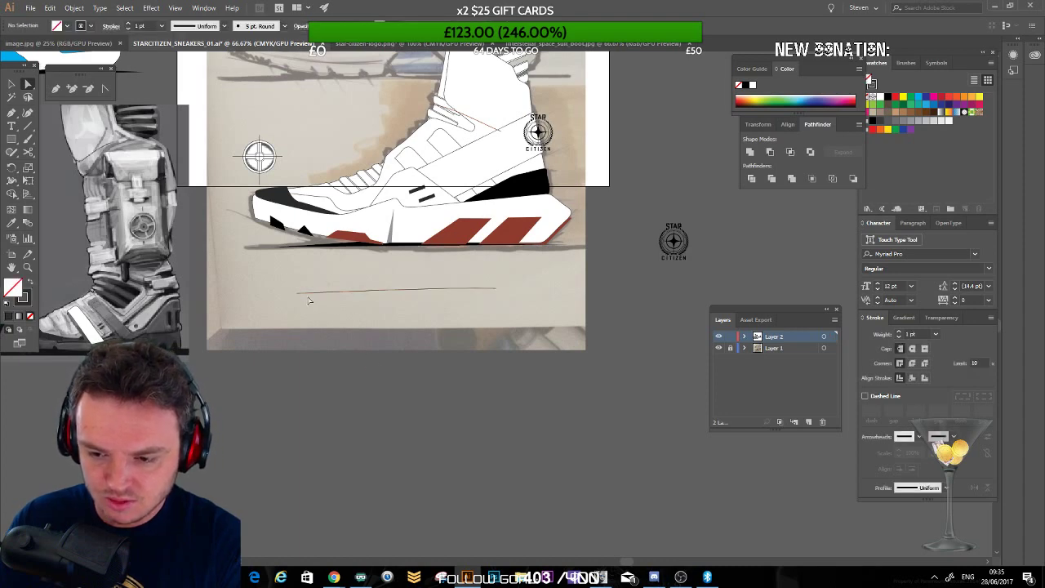
{"action": "left_click", "coordinate": [308, 294]}
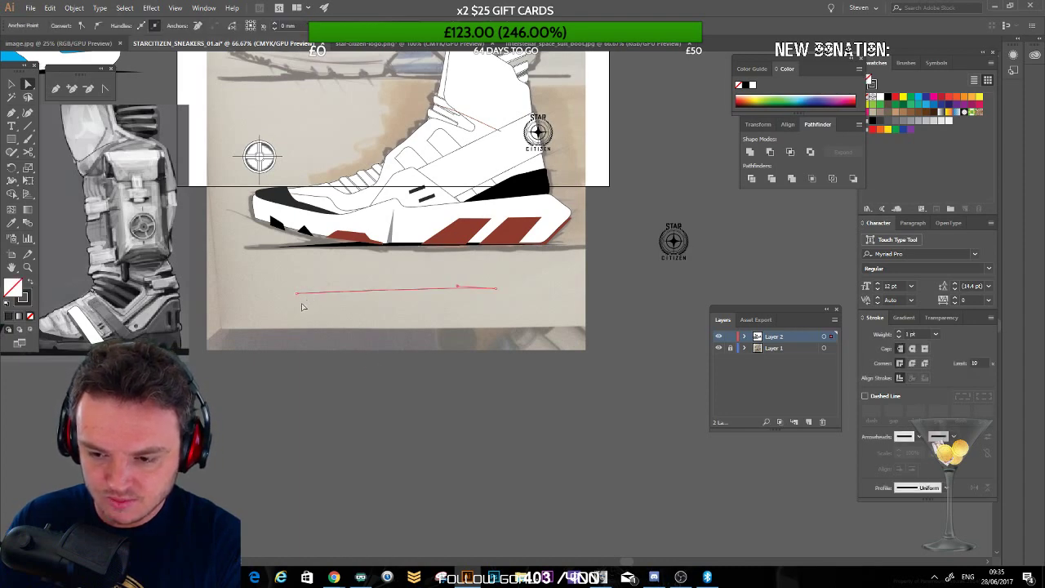
Step: Widen the middle of the path's stroke to about 16.8 pt with the Width tool
{"action": "left_click", "coordinate": [10, 183]}
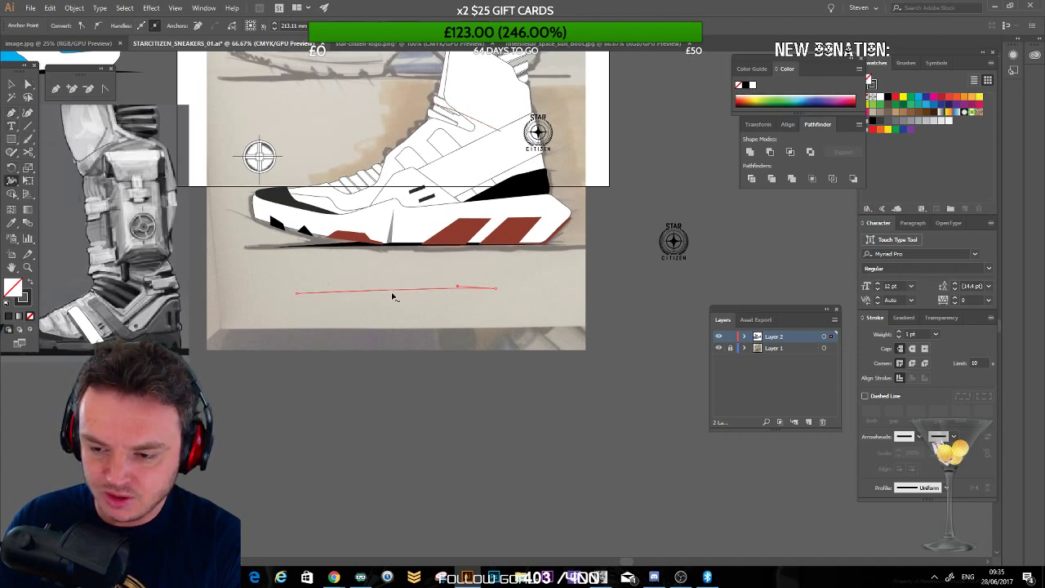
{"action": "left_click_drag", "start_coordinate": [388, 289], "coordinate": [389, 294]}
{"action": "left_click", "coordinate": [28, 84]}
{"action": "left_click", "coordinate": [583, 283]}
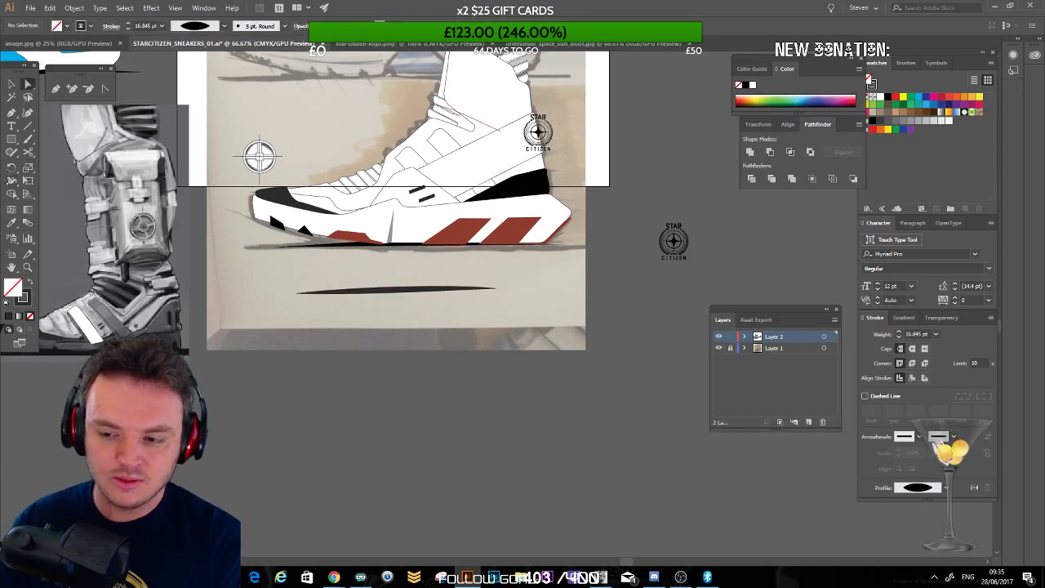
Step: Widen the stroke strongly near its left end to about 147.6 pt and slightly near its right end with the Width tool
{"action": "left_click", "coordinate": [495, 291]}
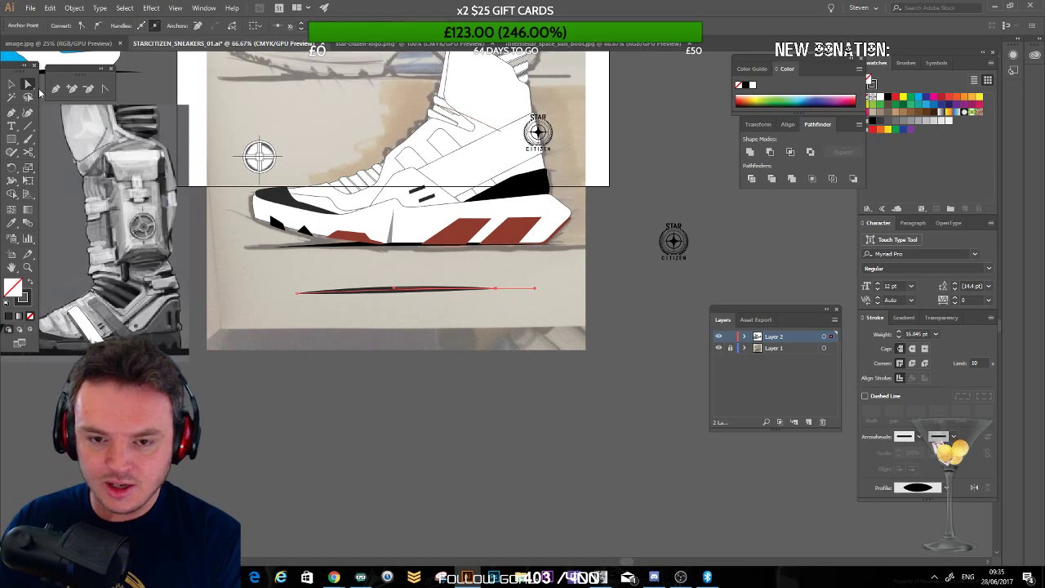
{"action": "left_click", "coordinate": [11, 181]}
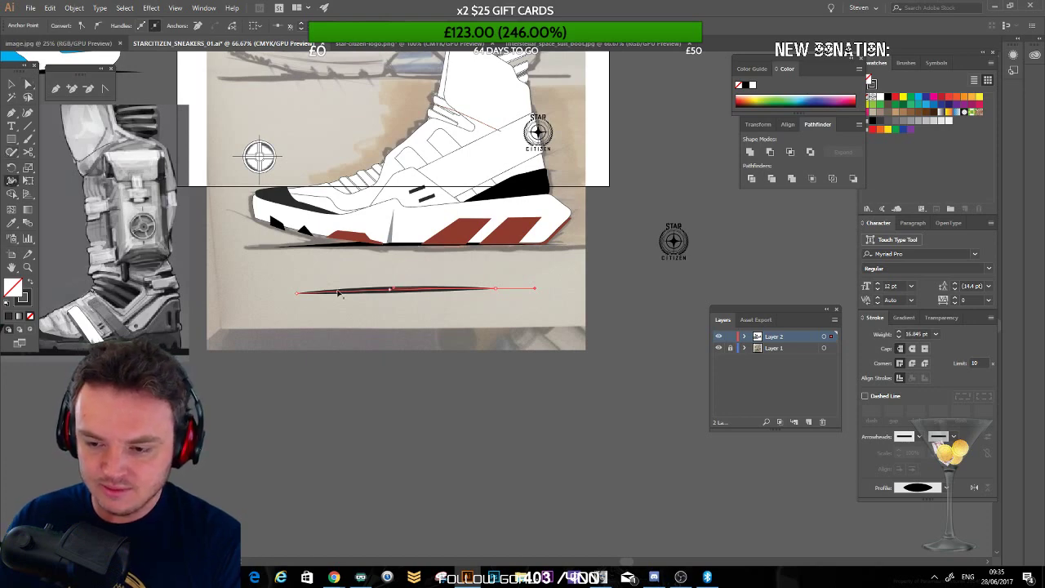
{"action": "left_click_drag", "start_coordinate": [345, 296], "coordinate": [344, 316]}
{"action": "left_click_drag", "start_coordinate": [451, 288], "coordinate": [452, 294]}
{"action": "left_click", "coordinate": [11, 84]}
{"action": "left_click", "coordinate": [163, 408]}
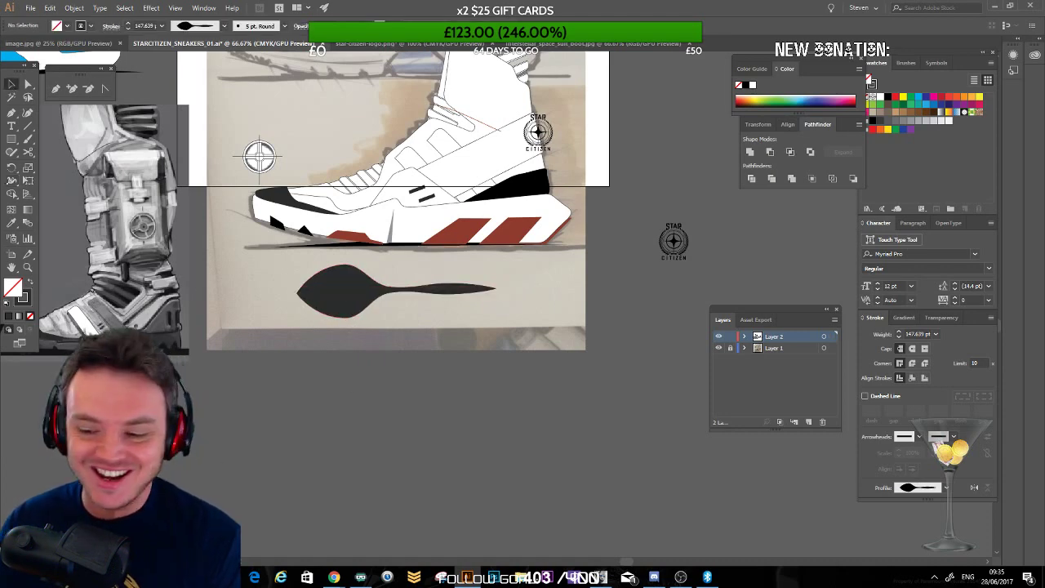
Step: Undo the stroke width edits and the drawing of the path beneath the high-top
{"action": "key", "text": "ctrl+equal"}
{"action": "key", "text": "ctrl+equal"}
{"action": "left_click_drag", "start_coordinate": [305, 310], "coordinate": [449, 261]}
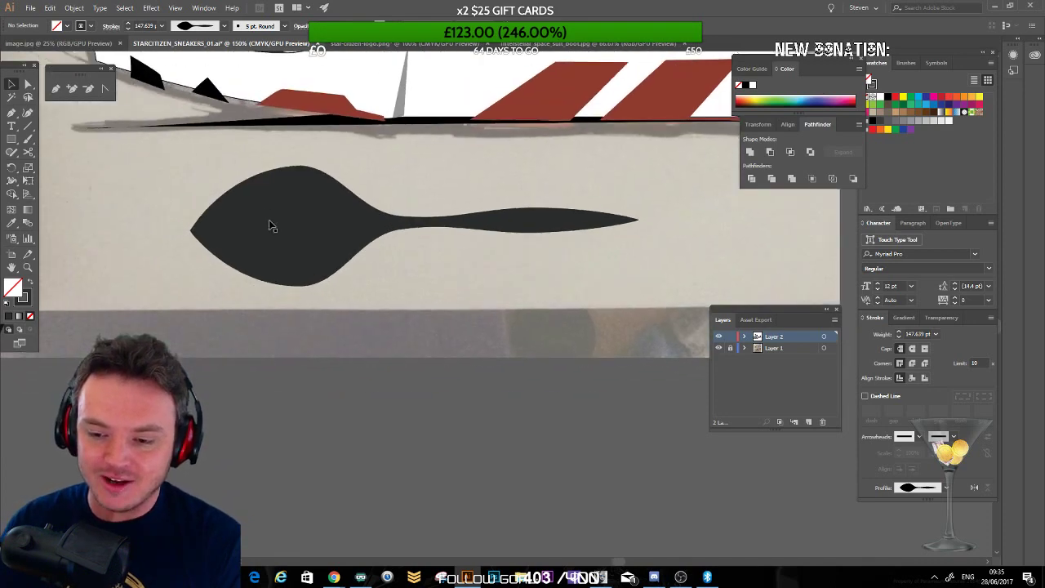
{"action": "left_click", "coordinate": [271, 225]}
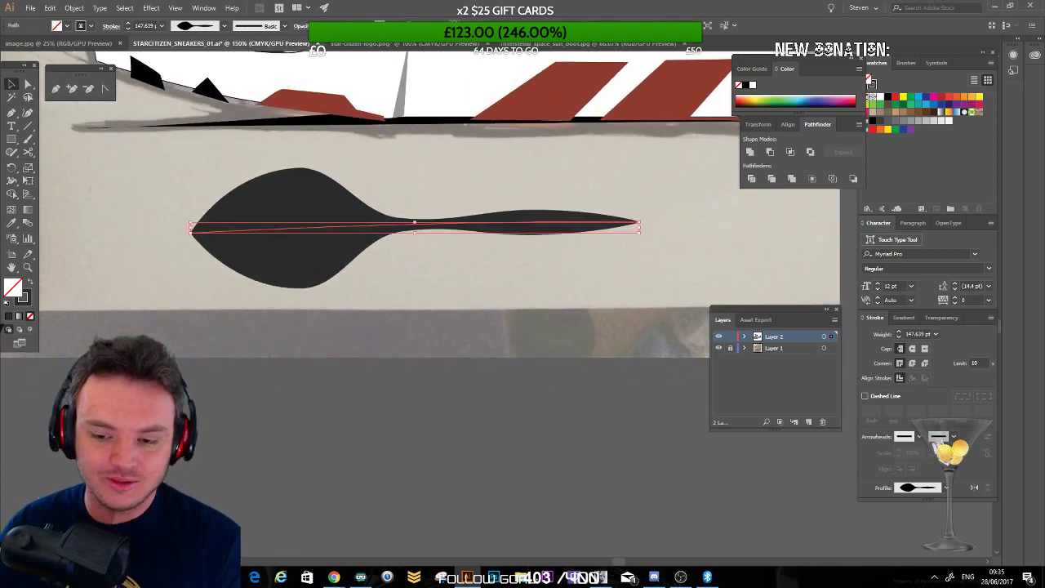
{"action": "left_click", "coordinate": [254, 334]}
{"action": "left_click", "coordinate": [304, 219]}
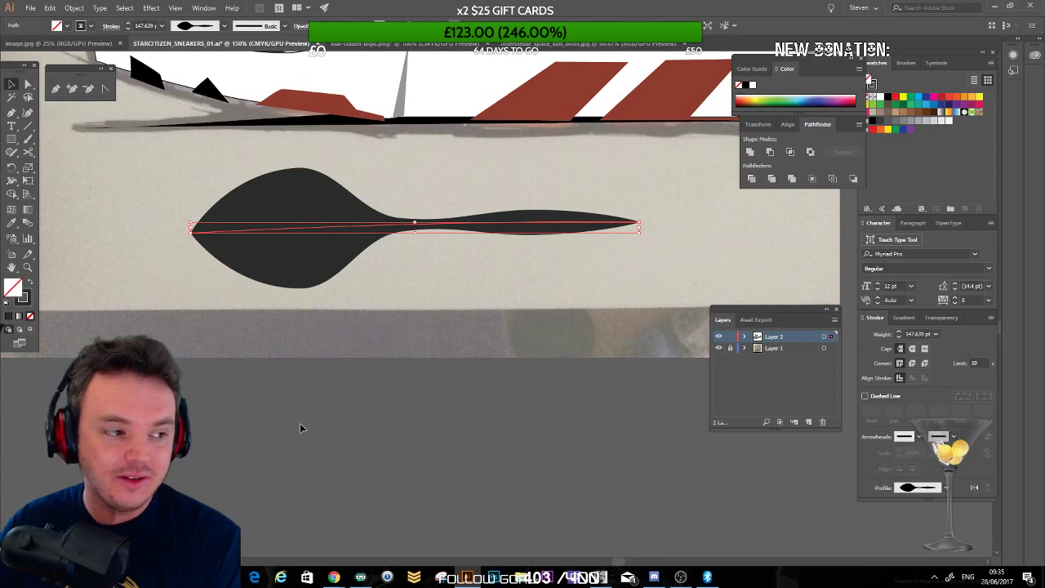
{"action": "key", "text": "ctrl+z"}
{"action": "key", "text": "ctrl+z"}
{"action": "key", "text": "ctrl+z"}
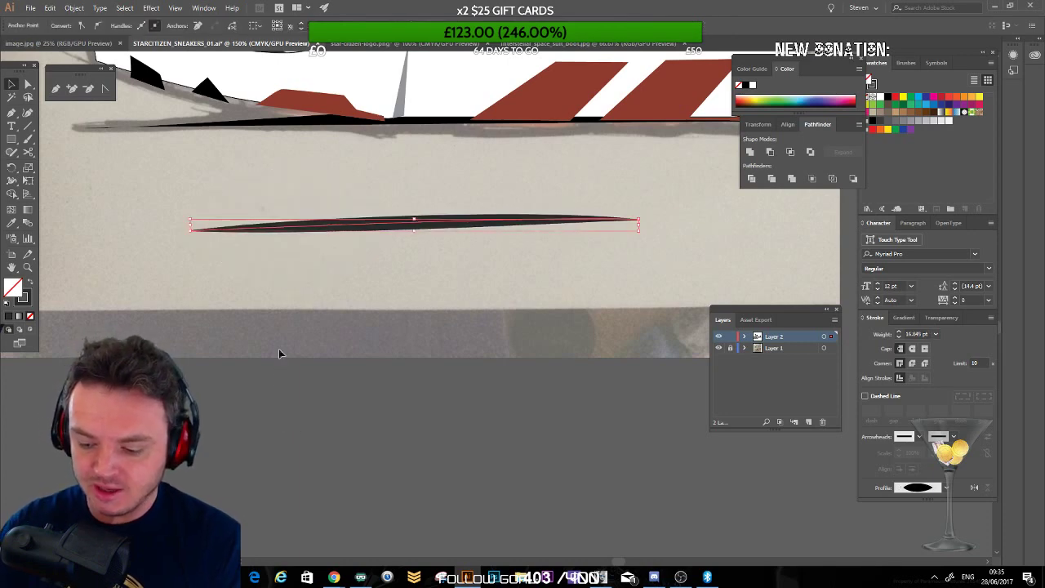
{"action": "key", "text": "minus"}
{"action": "key", "text": "ctrl+z"}
{"action": "key", "text": "ctrl+z"}
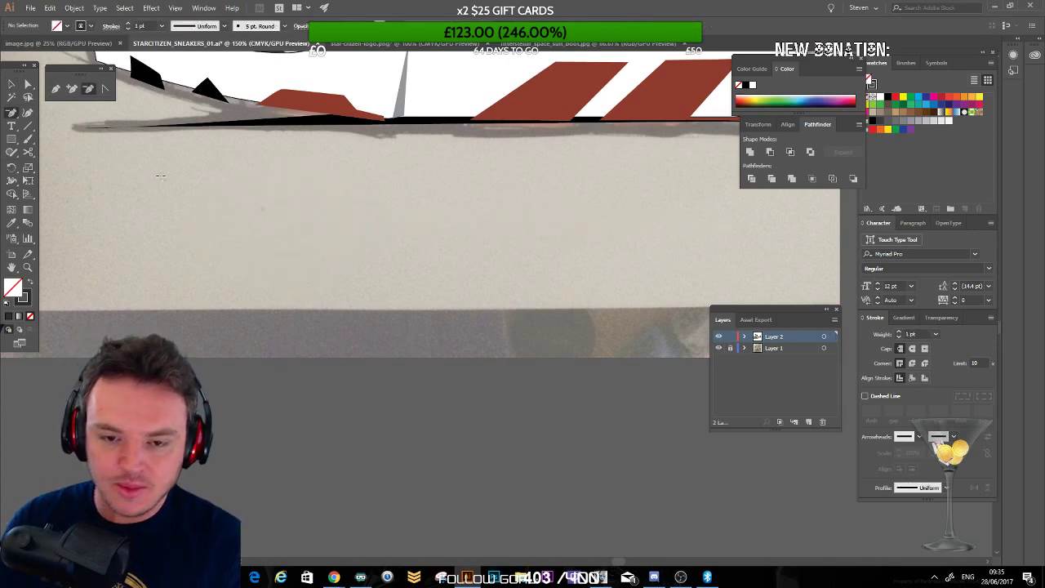
{"action": "left_click", "coordinate": [54, 88]}
{"action": "mouse_move", "coordinate": [166, 225]}
{"action": "left_mouse_down"}
{"action": "mouse_move", "coordinate": [334, 392]}
{"action": "mouse_move", "coordinate": [305, 401]}
{"action": "mouse_move", "coordinate": [343, 459]}
{"action": "mouse_move", "coordinate": [523, 457]}
{"action": "mouse_move", "coordinate": [592, 469]}
{"action": "mouse_move", "coordinate": [619, 502]}
{"action": "left_mouse_up"}
{"action": "key", "text": "v"}
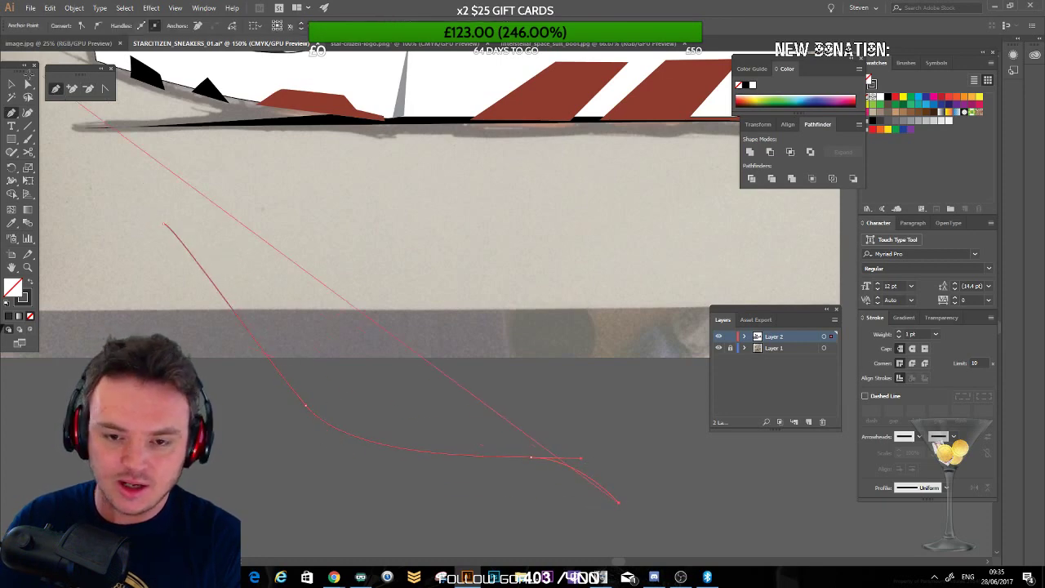
{"action": "left_click", "coordinate": [225, 333]}
{"action": "left_click", "coordinate": [245, 331]}
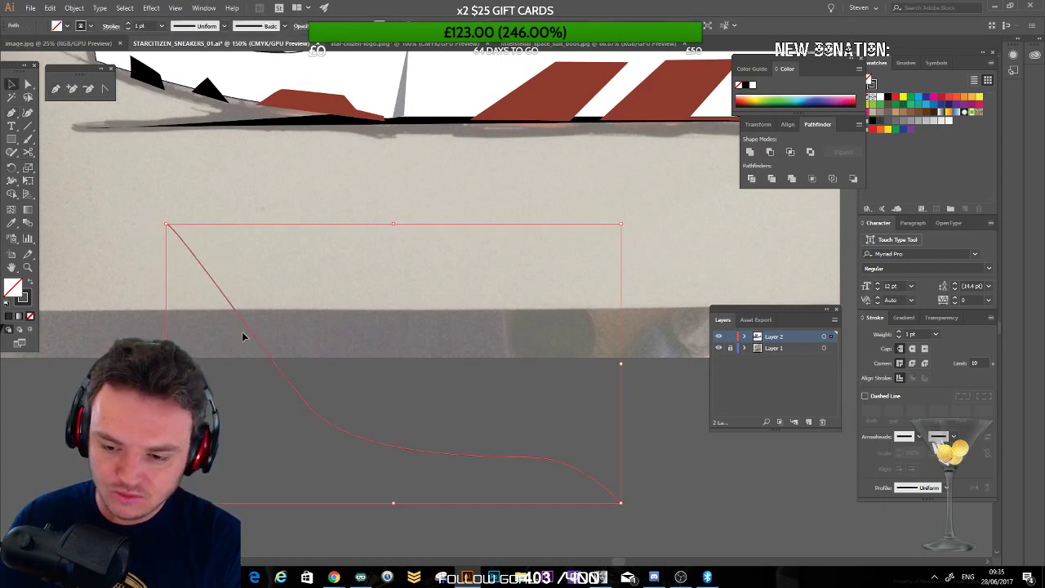
{"action": "left_click", "coordinate": [797, 180]}
Step: Draw an open S-shaped curve descending from the sketch background into the empty canvas below with the Pen tool
{"action": "left_click_drag", "start_coordinate": [300, 309], "coordinate": [308, 241]}
{"action": "left_click", "coordinate": [56, 89]}
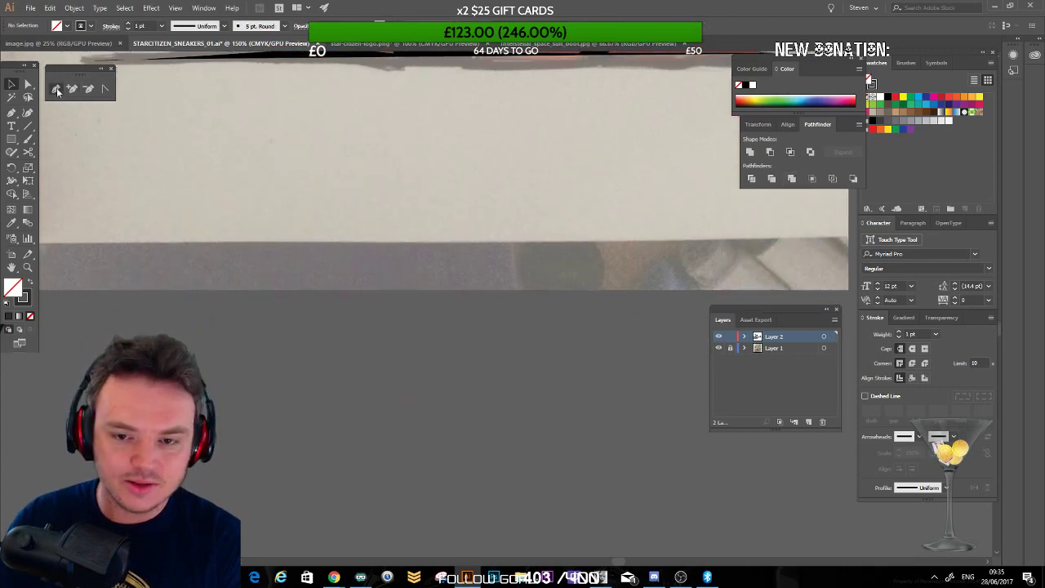
{"action": "left_click_drag", "start_coordinate": [194, 157], "coordinate": [253, 173]}
{"action": "left_click_drag", "start_coordinate": [399, 362], "coordinate": [511, 416]}
{"action": "left_click", "coordinate": [11, 84]}
{"action": "left_click", "coordinate": [85, 159]}
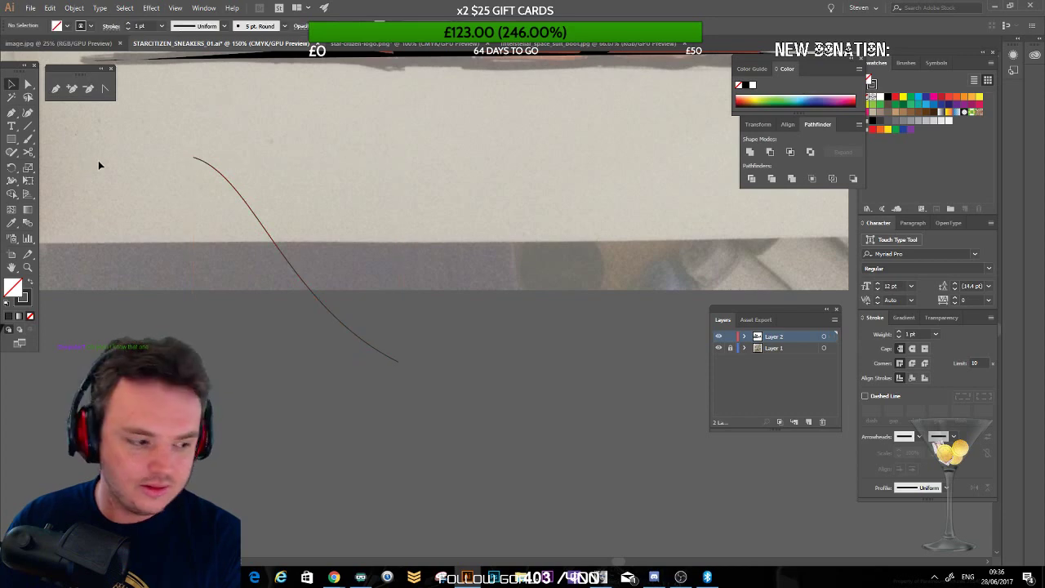
Step: Draw a second, similar descending open curve to the right of the first with the Pen tool
{"action": "left_click", "coordinate": [56, 88]}
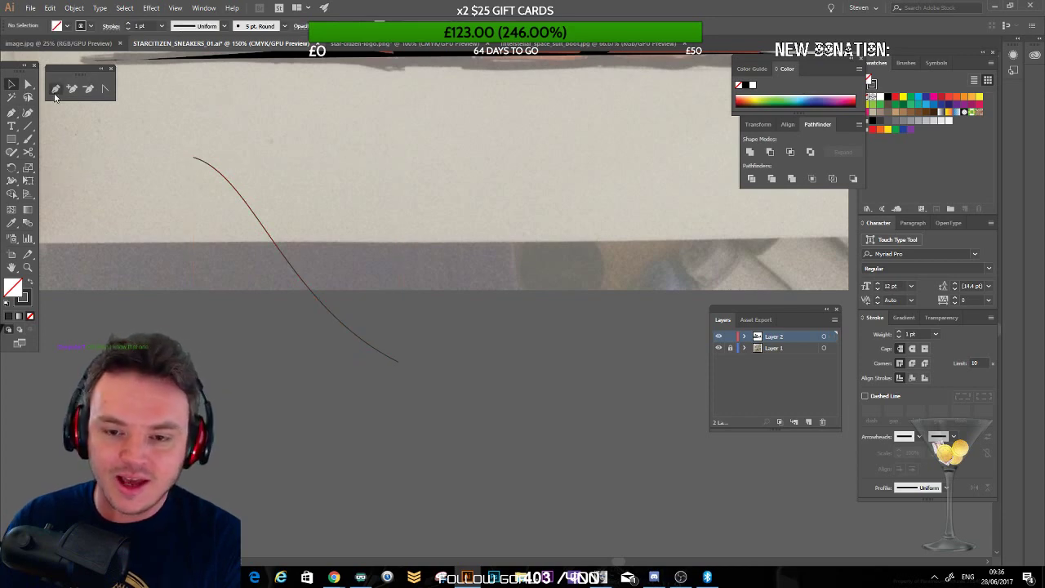
{"action": "left_click_drag", "start_coordinate": [428, 99], "coordinate": [465, 124]}
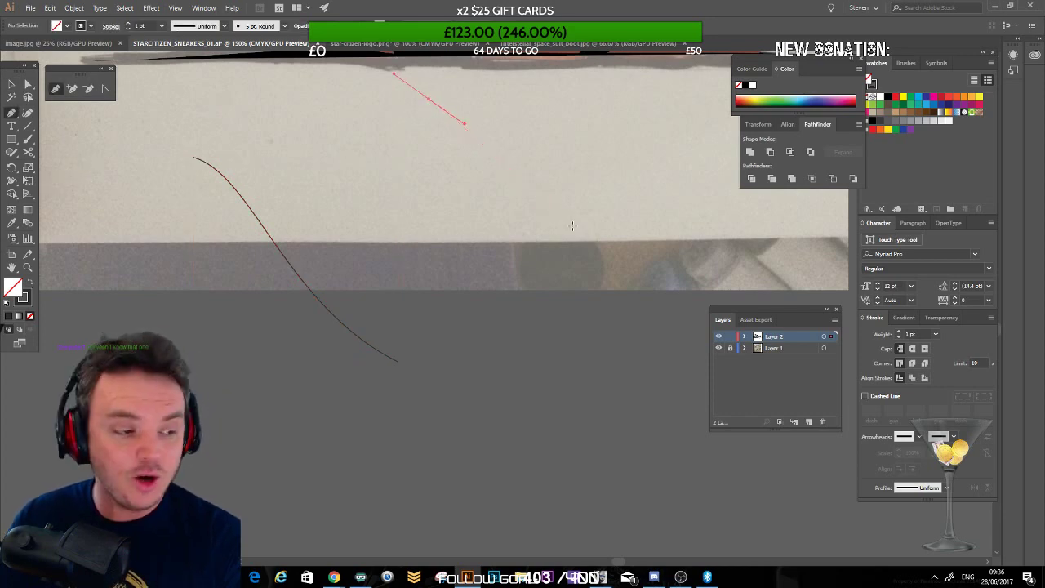
{"action": "mouse_move", "coordinate": [592, 244]}
{"action": "left_mouse_down"}
{"action": "mouse_move", "coordinate": [672, 262]}
{"action": "mouse_move", "coordinate": [714, 287]}
{"action": "left_mouse_up"}
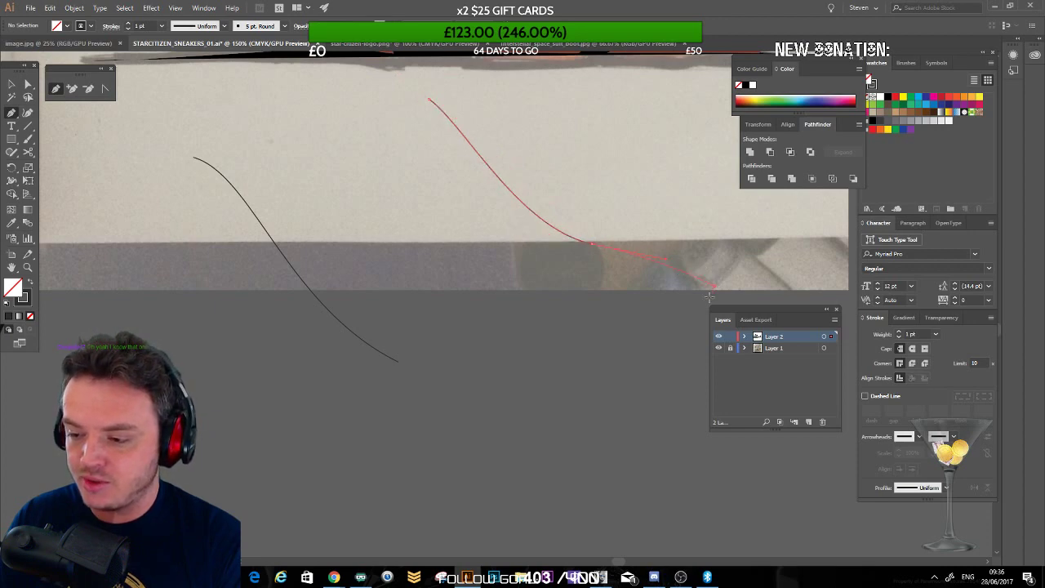
{"action": "key", "text": "v"}
{"action": "left_click", "coordinate": [113, 192]}
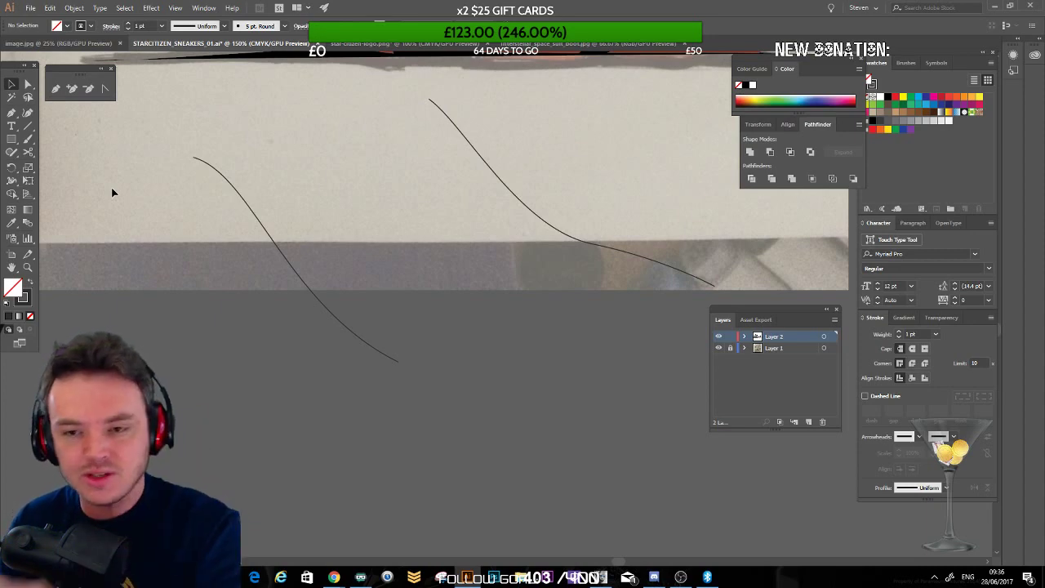
Step: Blend the two curves with the Blend tool to generate an intermediate curve between them
{"action": "left_click", "coordinate": [26, 223]}
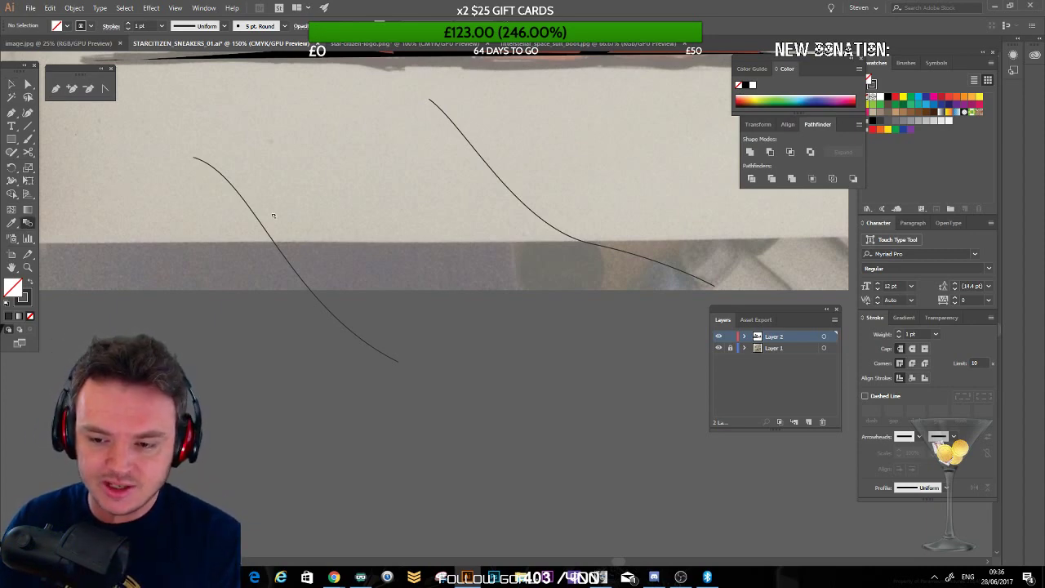
{"action": "left_click", "coordinate": [494, 172]}
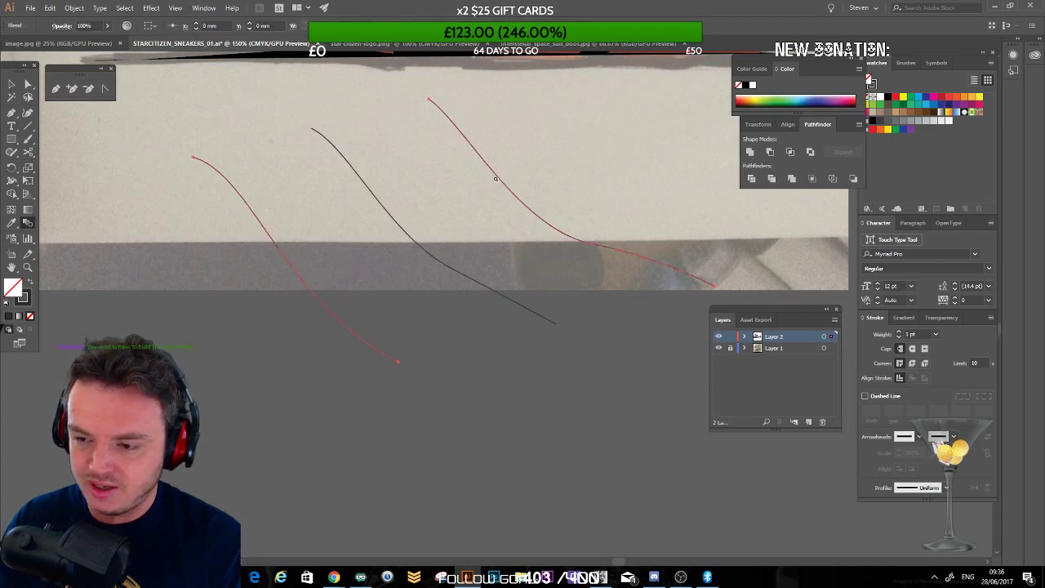
Step: Change the spacing of the blend between the two curves to Specified Distance, with the preview enabled
{"action": "double_click", "coordinate": [27, 224]}
{"action": "left_click", "coordinate": [85, 34]}
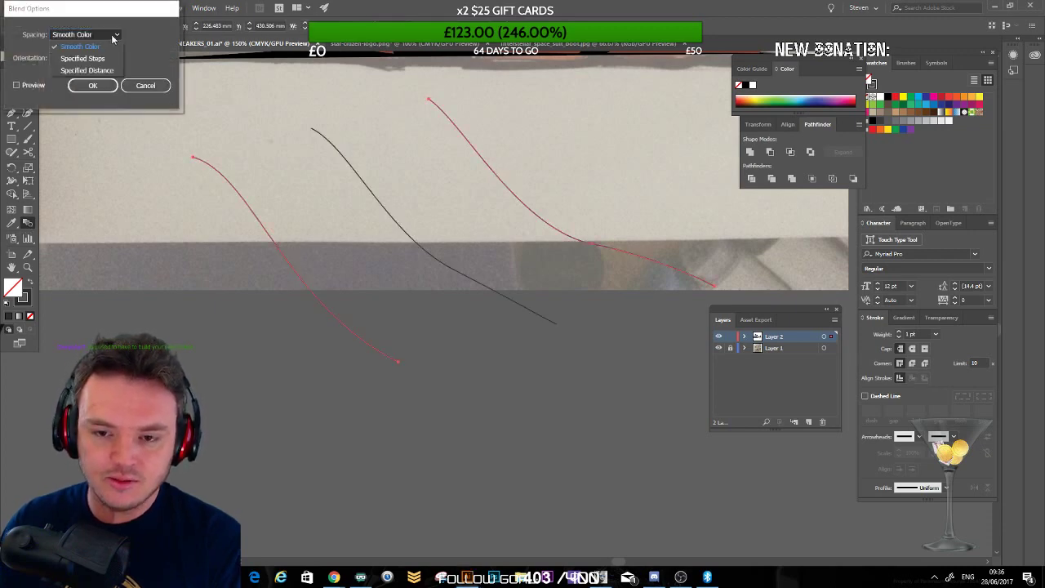
{"action": "left_click", "coordinate": [88, 71]}
{"action": "left_click", "coordinate": [16, 85]}
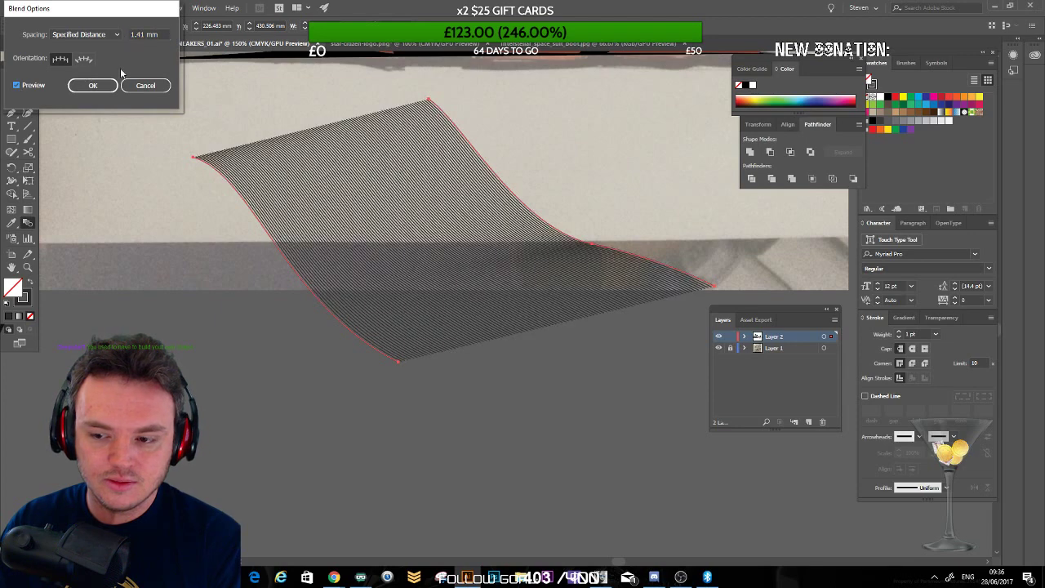
{"action": "left_click", "coordinate": [92, 85]}
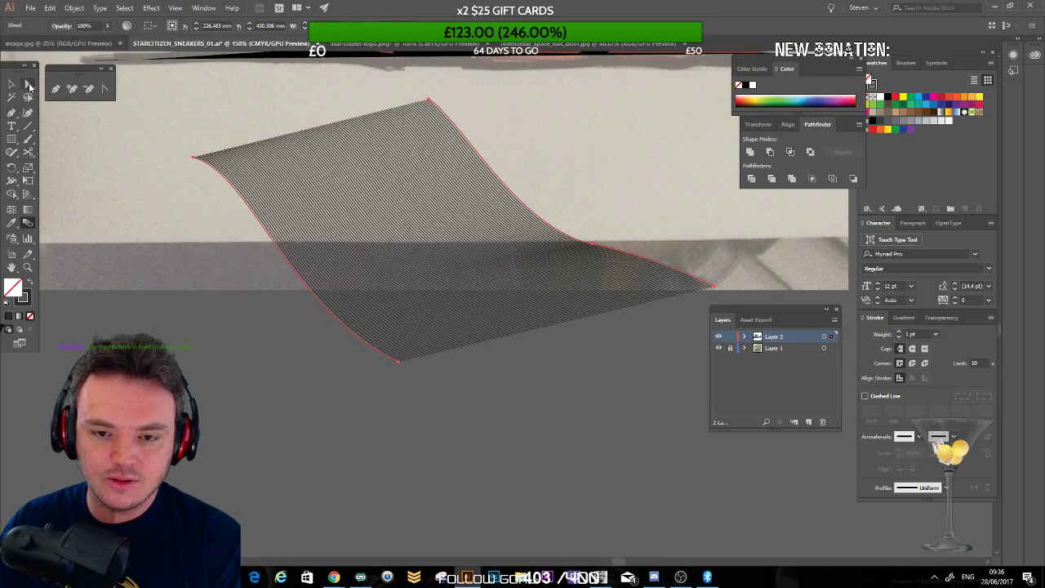
Step: Select only the blend's right-hand curve and set its stroke weight to 2 pt
{"action": "left_click", "coordinate": [29, 85]}
{"action": "left_click", "coordinate": [478, 123]}
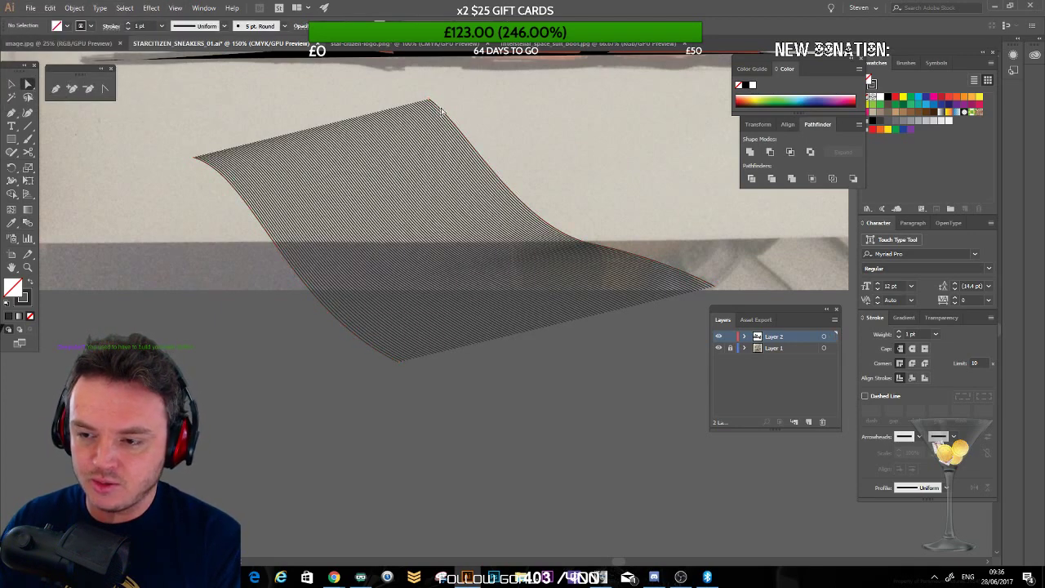
{"action": "left_click", "coordinate": [438, 108]}
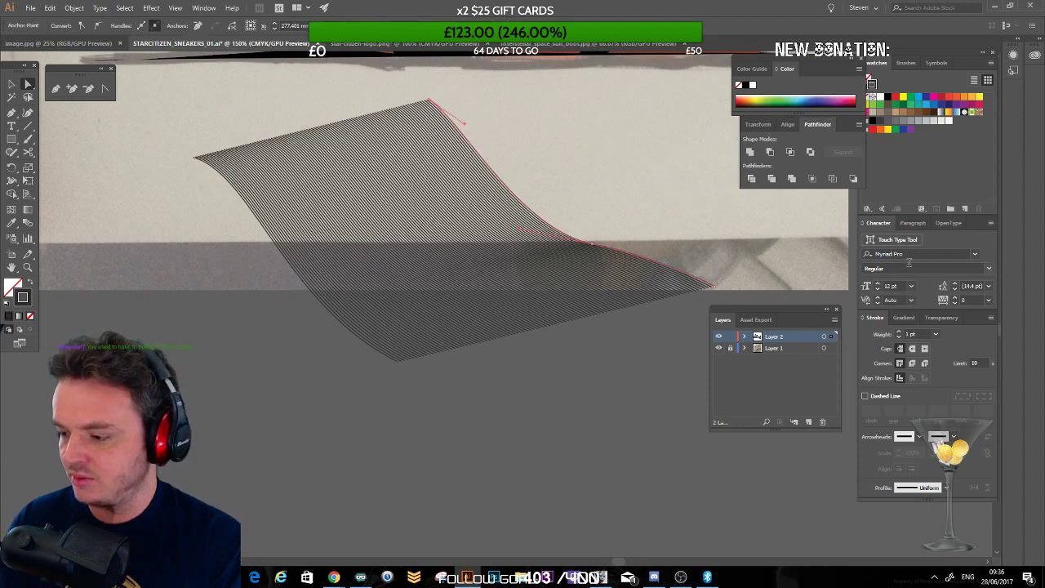
{"action": "left_click", "coordinate": [880, 122]}
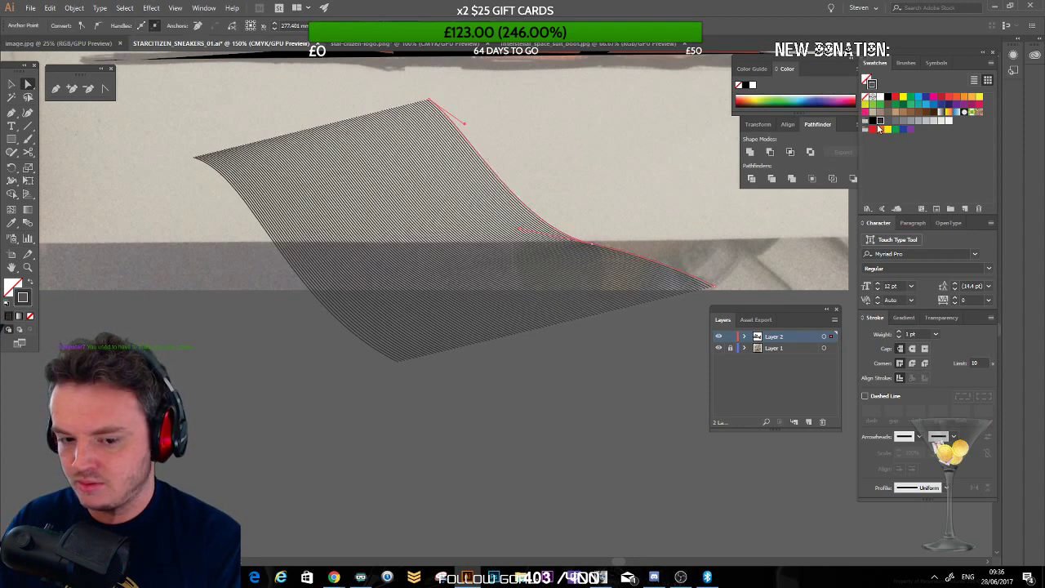
{"action": "key", "text": "ctrl+z"}
{"action": "left_click", "coordinate": [899, 334]}
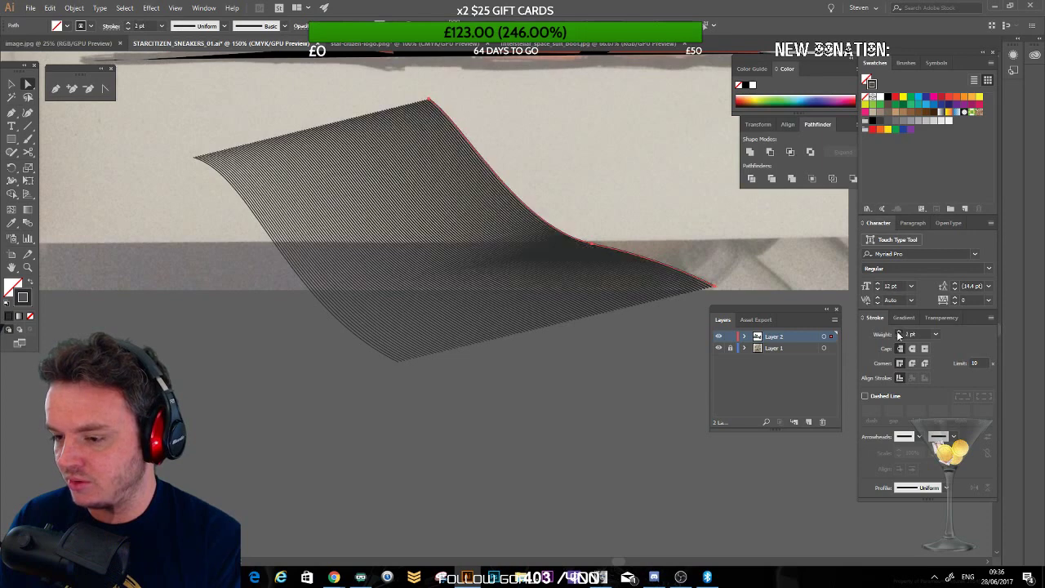
{"action": "left_click", "coordinate": [899, 334]}
{"action": "left_click", "coordinate": [900, 334]}
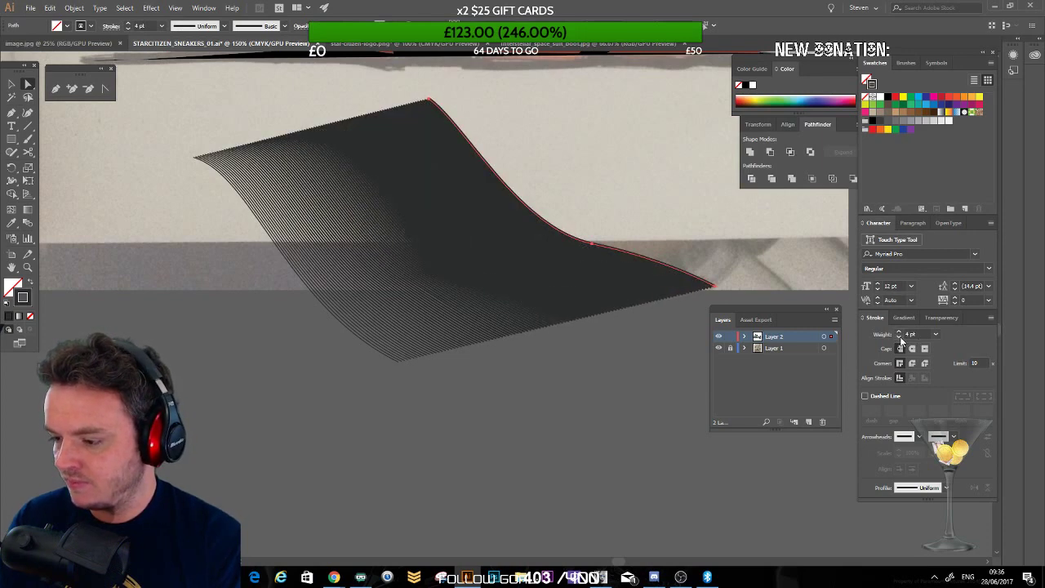
{"action": "left_click", "coordinate": [900, 338]}
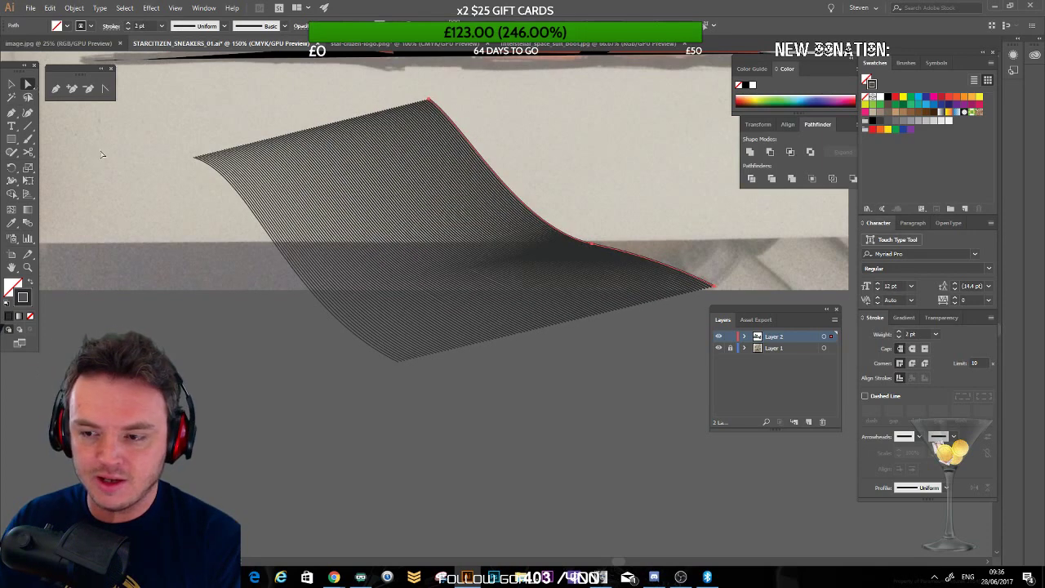
Step: Reshape the blend's right-hand curve by moving its upper anchor point and adjusting its handles, undoing the last adjustment
{"action": "left_click", "coordinate": [102, 154]}
{"action": "left_click_drag", "start_coordinate": [432, 100], "coordinate": [556, 190]}
{"action": "left_click", "coordinate": [501, 128]}
{"action": "left_click_drag", "start_coordinate": [519, 233], "coordinate": [493, 240]}
{"action": "key", "text": "ctrl+z"}
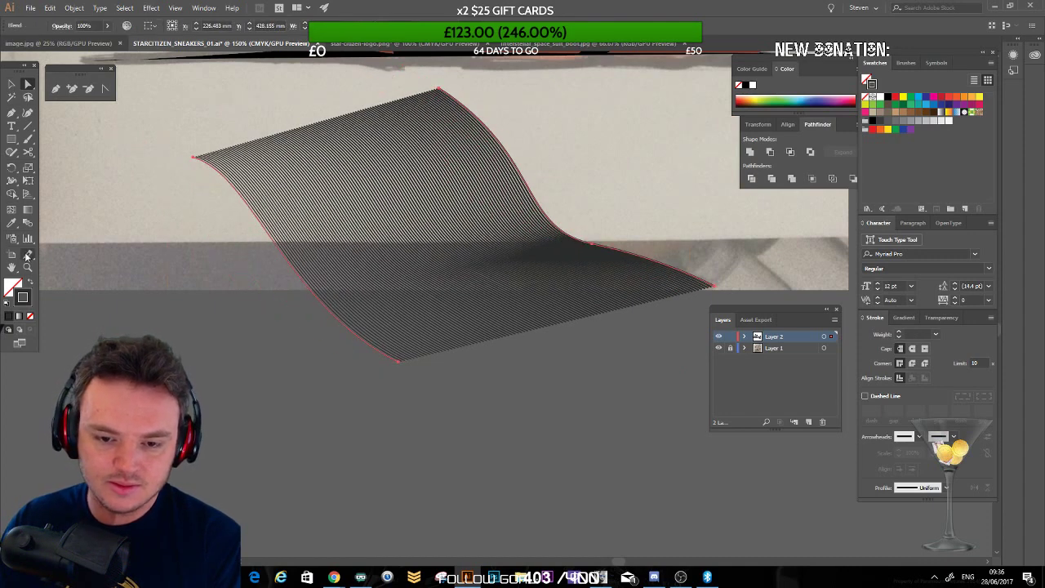
Step: Change the blend's spacing to Specified Steps with 10 steps
{"action": "double_click", "coordinate": [28, 222]}
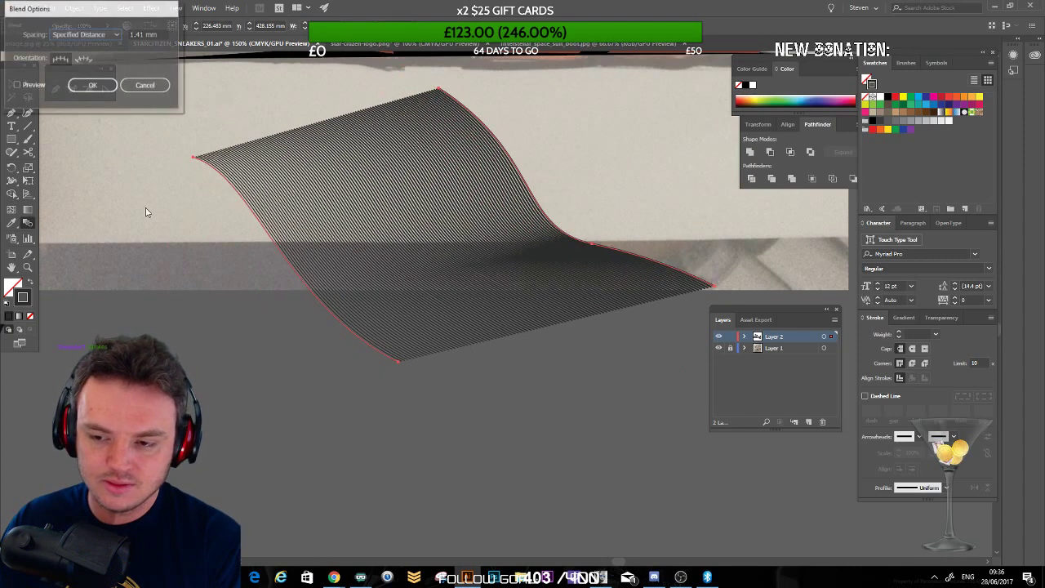
{"action": "left_click", "coordinate": [118, 34]}
{"action": "left_click", "coordinate": [98, 57]}
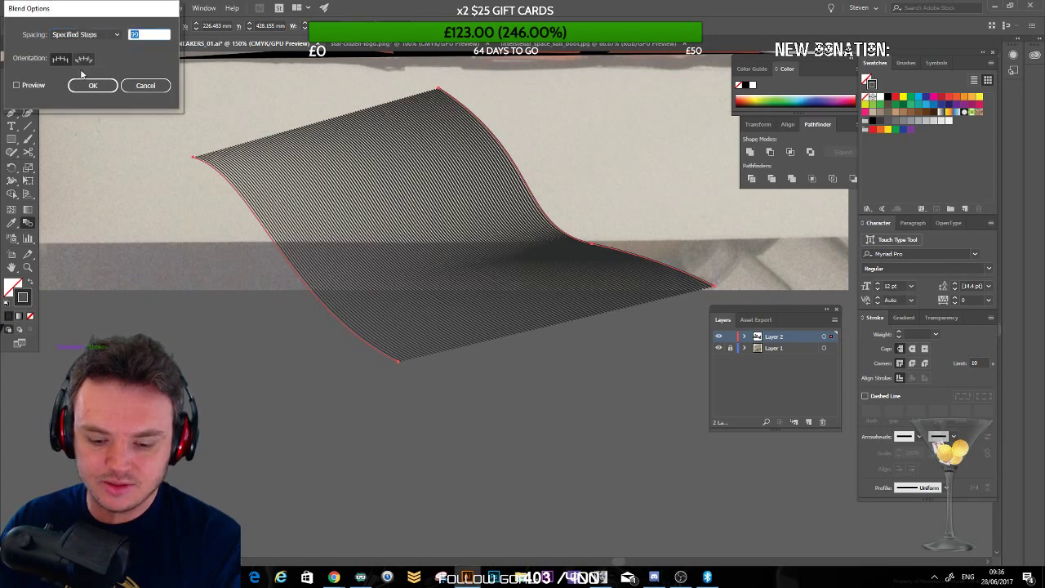
{"action": "left_click", "coordinate": [33, 86]}
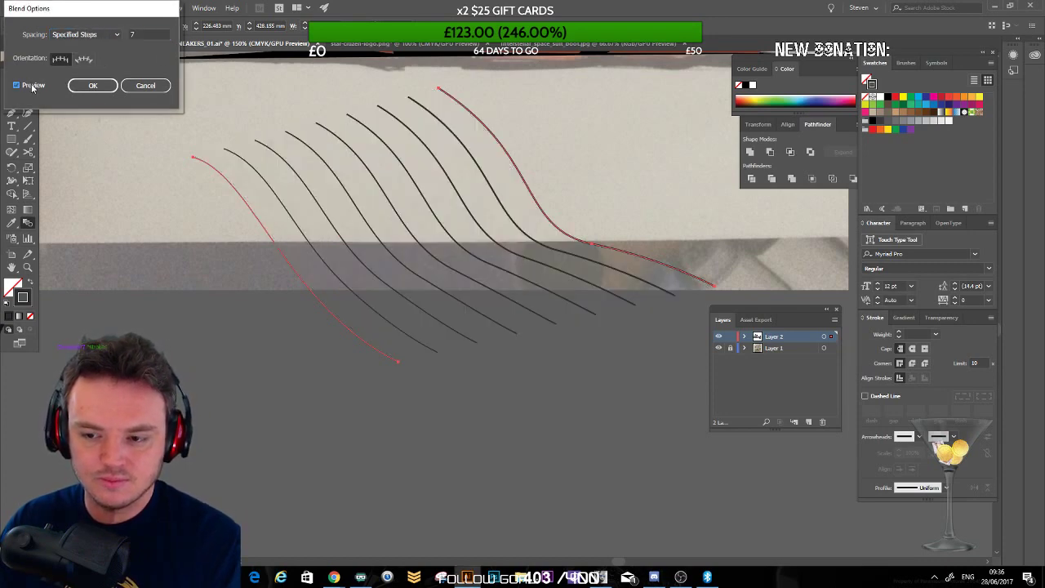
{"action": "left_click_drag", "start_coordinate": [147, 35], "coordinate": [106, 49]}
{"action": "type", "text": "10"}
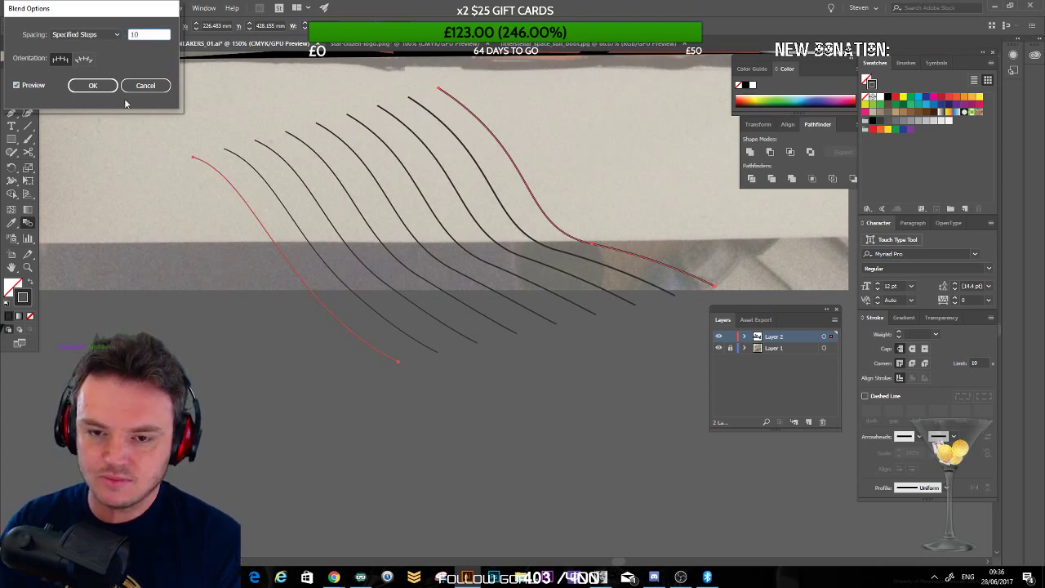
{"action": "left_click", "coordinate": [94, 85]}
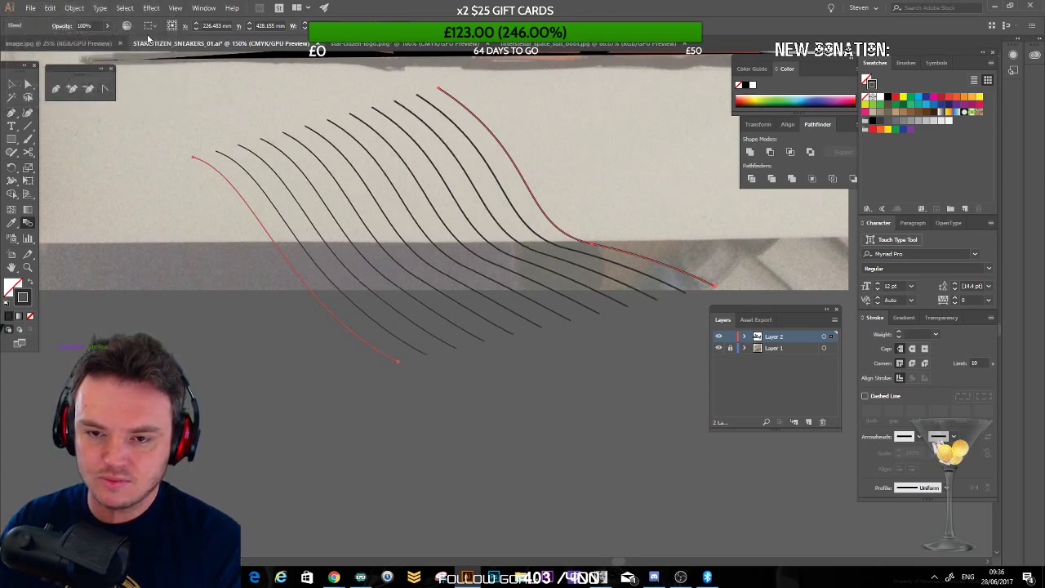
Step: Bend the right-hand curve sharply by extending its middle anchor's handle towards the left-hand curve, and deselect the blend
{"action": "left_click", "coordinate": [28, 85]}
{"action": "left_click", "coordinate": [496, 119]}
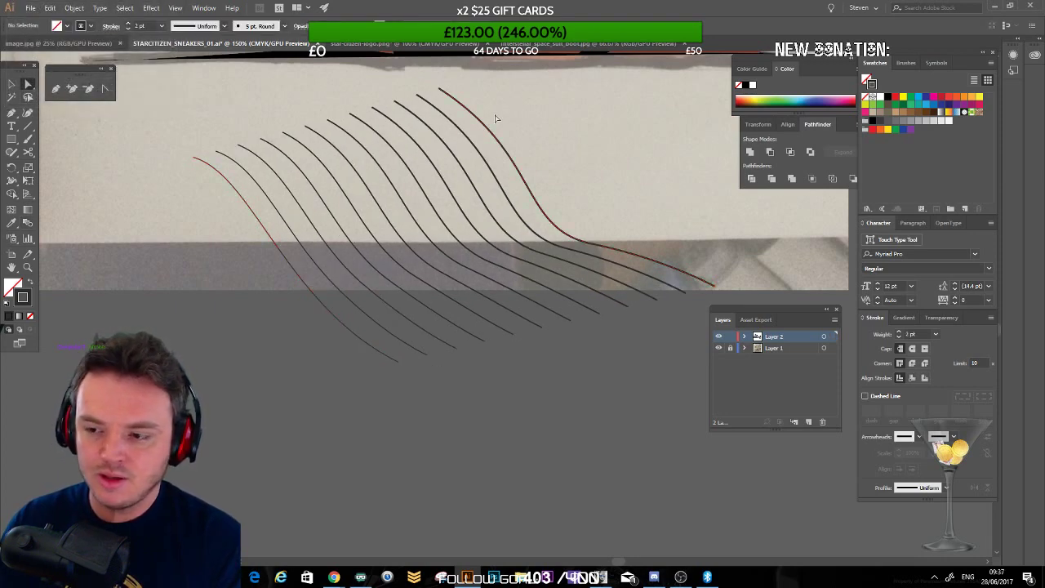
{"action": "left_click", "coordinate": [441, 90]}
{"action": "left_click_drag", "start_coordinate": [519, 232], "coordinate": [282, 283]}
{"action": "left_click", "coordinate": [200, 341]}
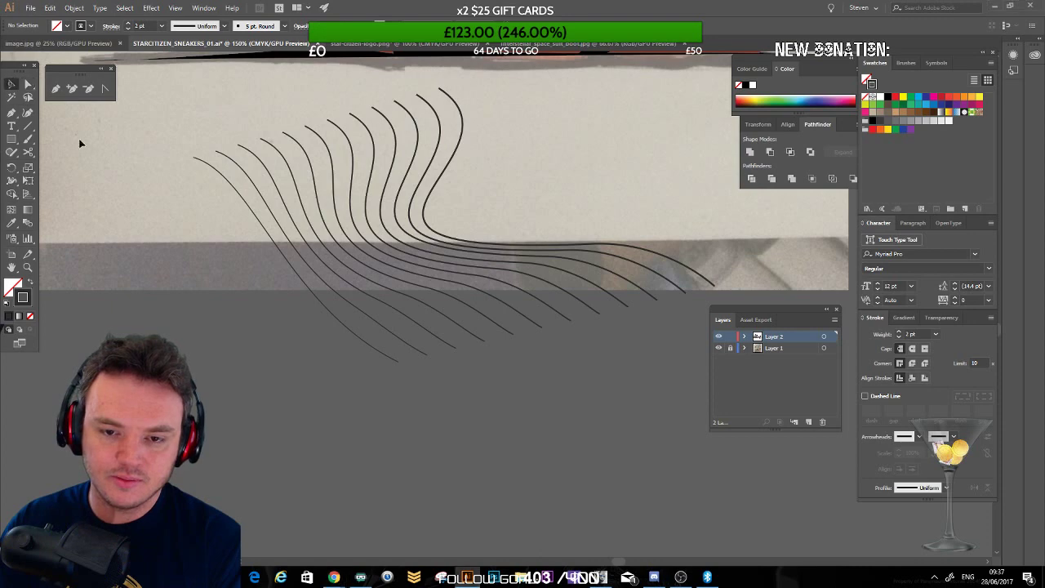
Step: Move the blended lines over the high-top sneaker as a pattern trial and delete them
{"action": "key", "text": "ctrl+minus"}
{"action": "key", "text": "ctrl+minus"}
{"action": "left_click_drag", "start_coordinate": [414, 198], "coordinate": [380, 215]}
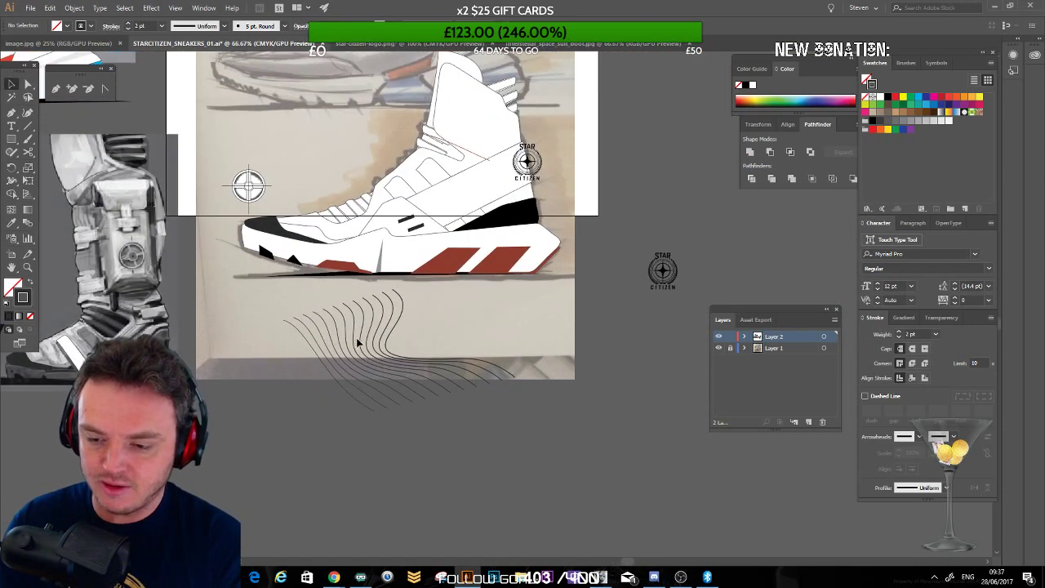
{"action": "left_click_drag", "start_coordinate": [387, 350], "coordinate": [472, 191]}
{"action": "left_click", "coordinate": [517, 436]}
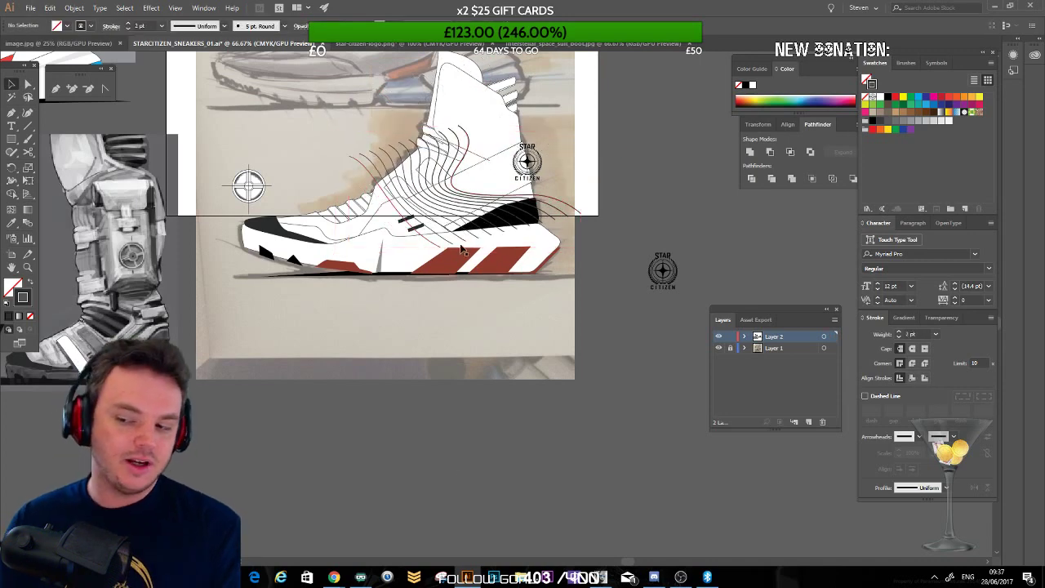
{"action": "left_click", "coordinate": [405, 152]}
{"action": "key", "text": "Delete"}
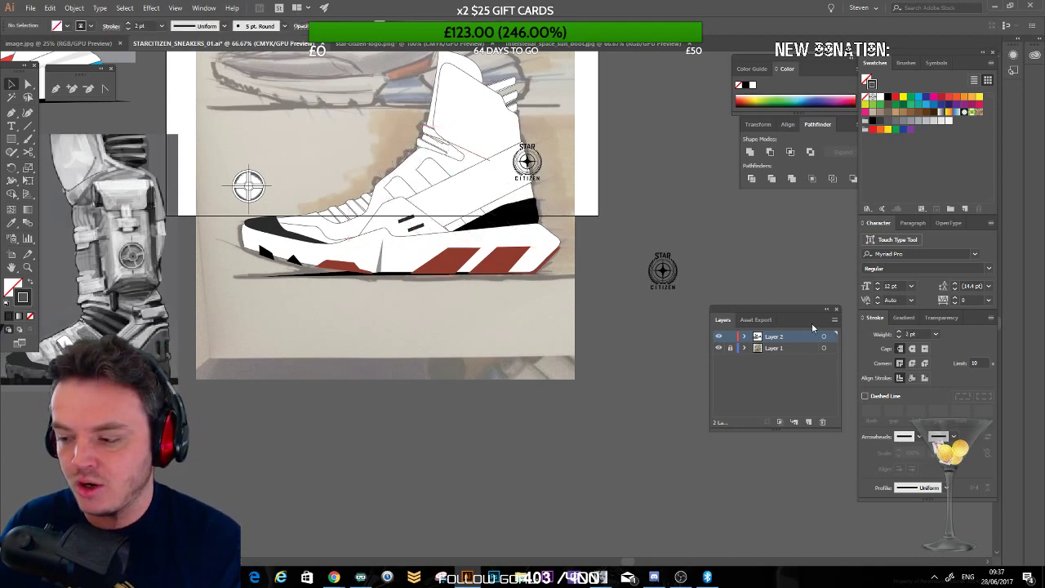
Step: Draw a square about 50 mm wide with the Rectangle tool in the empty area beneath the sneaker's sole
{"action": "left_click_drag", "start_coordinate": [305, 360], "coordinate": [445, 268]}
{"action": "key", "text": "ctrl+equal"}
{"action": "key", "text": "ctrl+equal"}
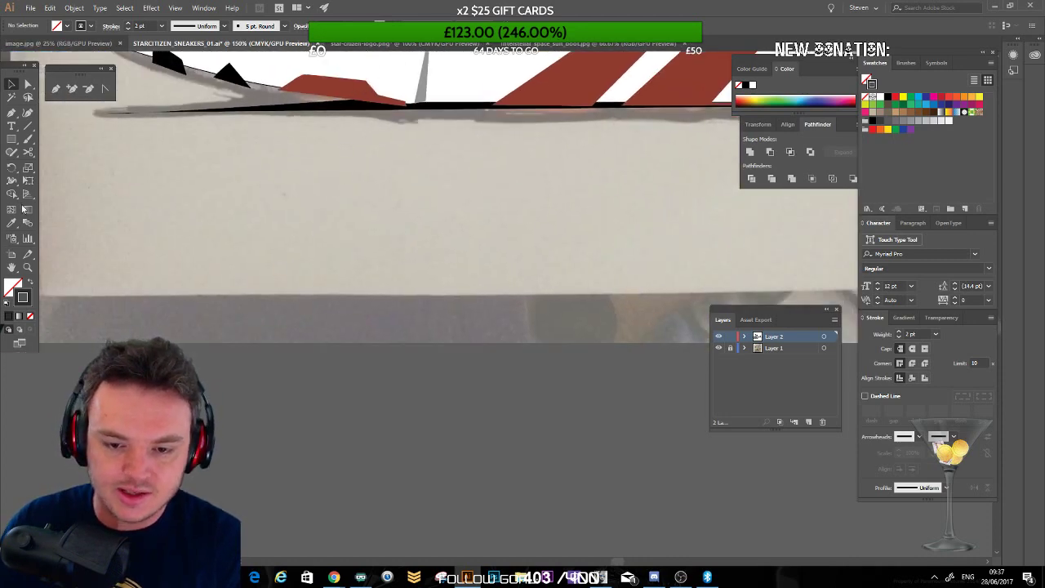
{"action": "left_click", "coordinate": [27, 209]}
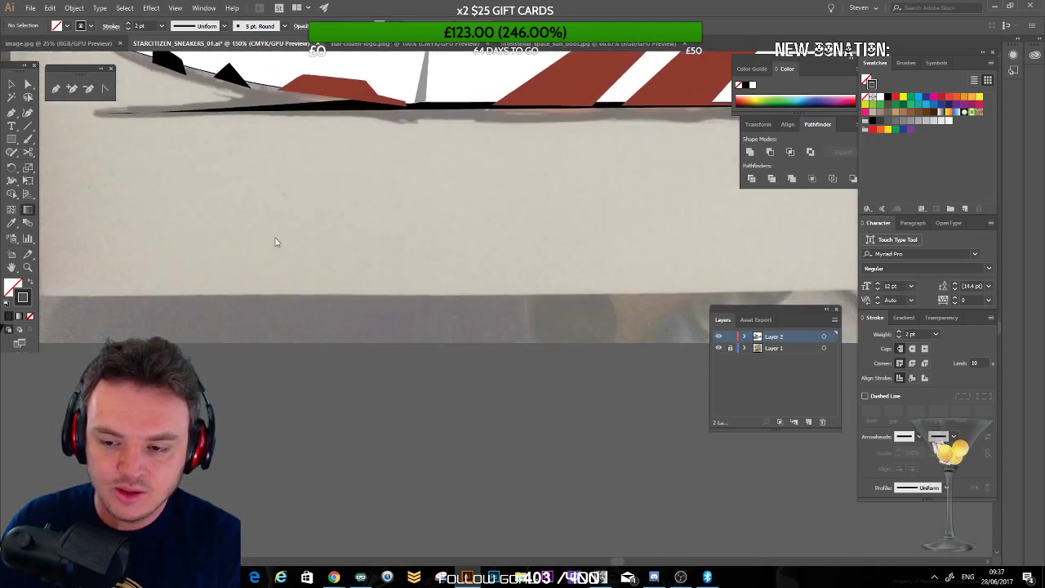
{"action": "left_click", "coordinate": [11, 140]}
{"action": "left_click_drag", "start_coordinate": [244, 187], "coordinate": [359, 303]}
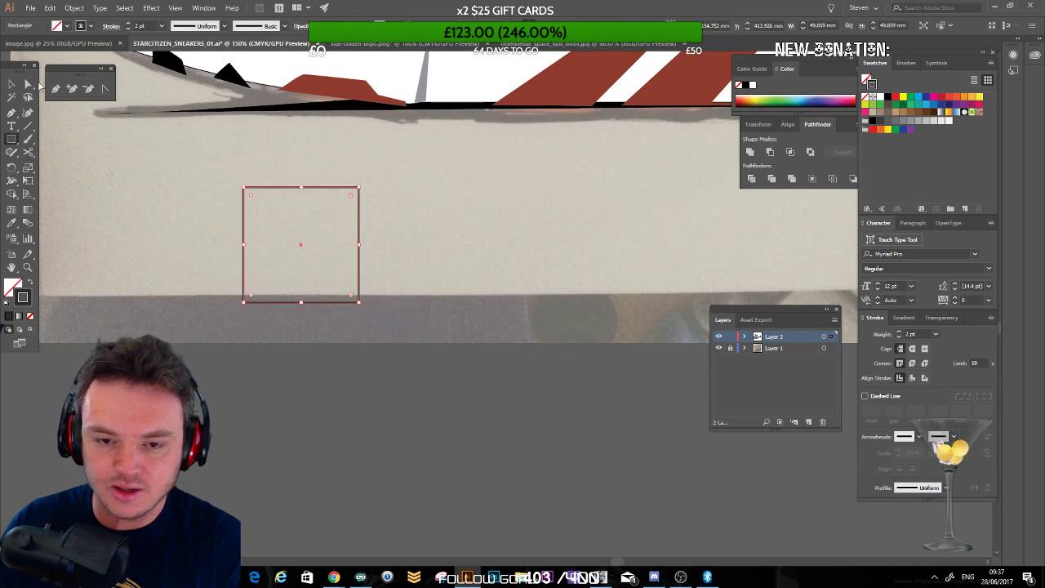
{"action": "left_click", "coordinate": [12, 84]}
{"action": "left_click", "coordinate": [127, 202]}
Step: Create a smaller inner square by offsetting the square's path by -5 mm
{"action": "left_click", "coordinate": [259, 187]}
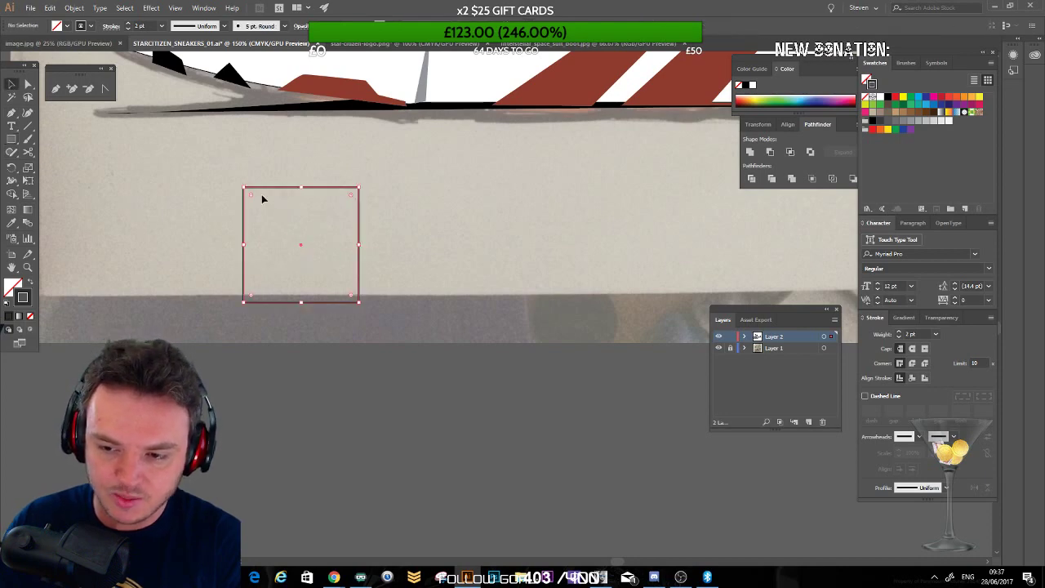
{"action": "left_click", "coordinate": [73, 8]}
{"action": "mouse_move", "coordinate": [169, 256]}
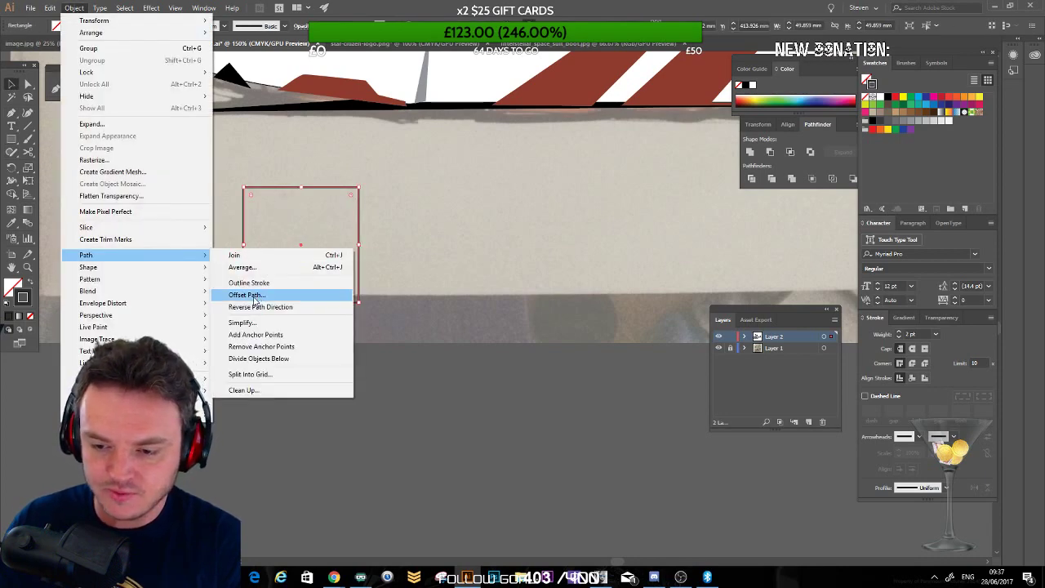
{"action": "left_click", "coordinate": [254, 297]}
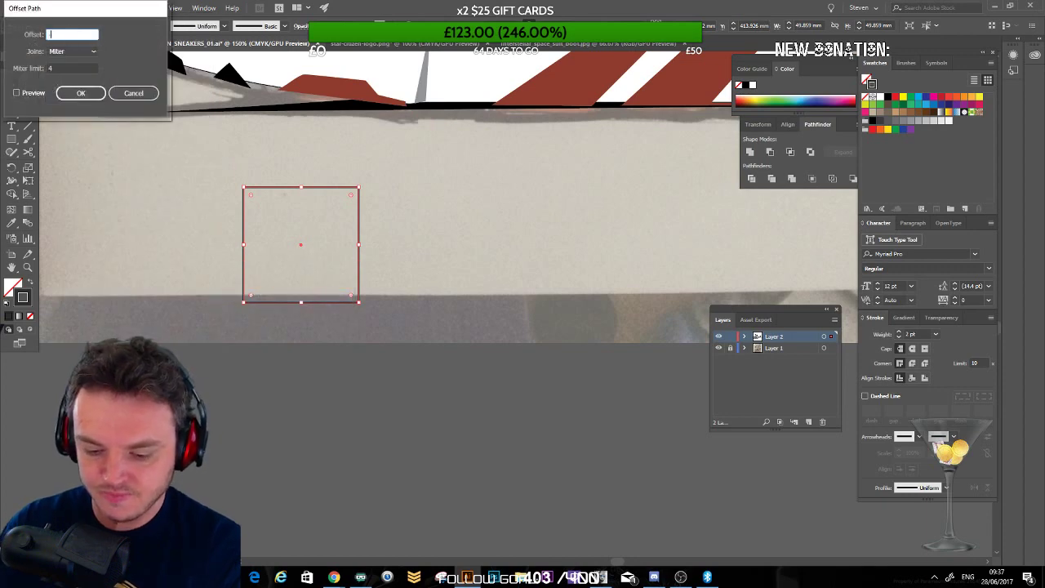
{"action": "type", "text": "-5"}
{"action": "key", "text": "Return"}
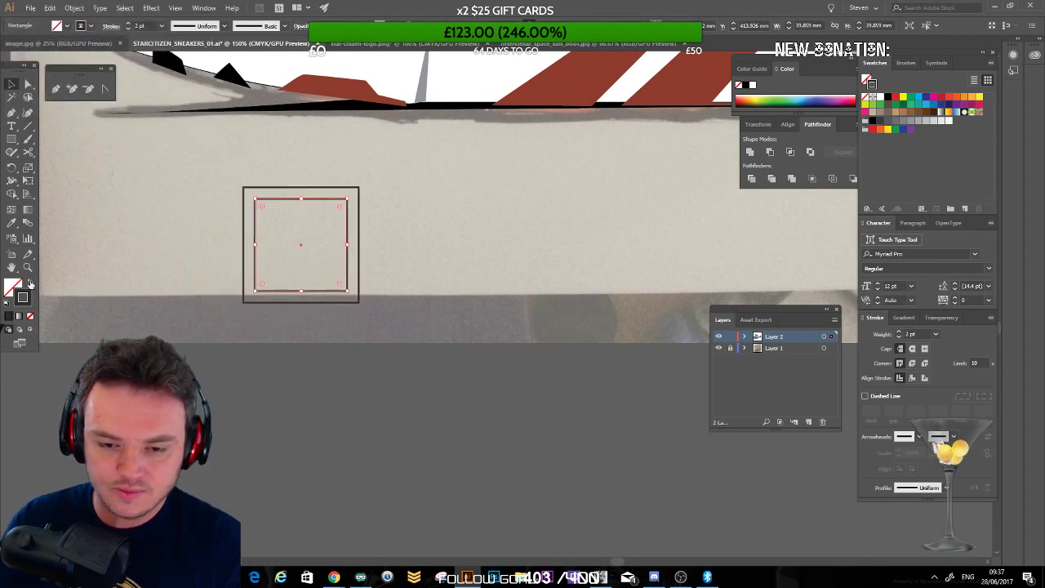
Step: Give the inner square a solid black fill and the outer square a solid red fill, both without strokes
{"action": "left_click", "coordinate": [30, 282]}
{"action": "left_click", "coordinate": [191, 242]}
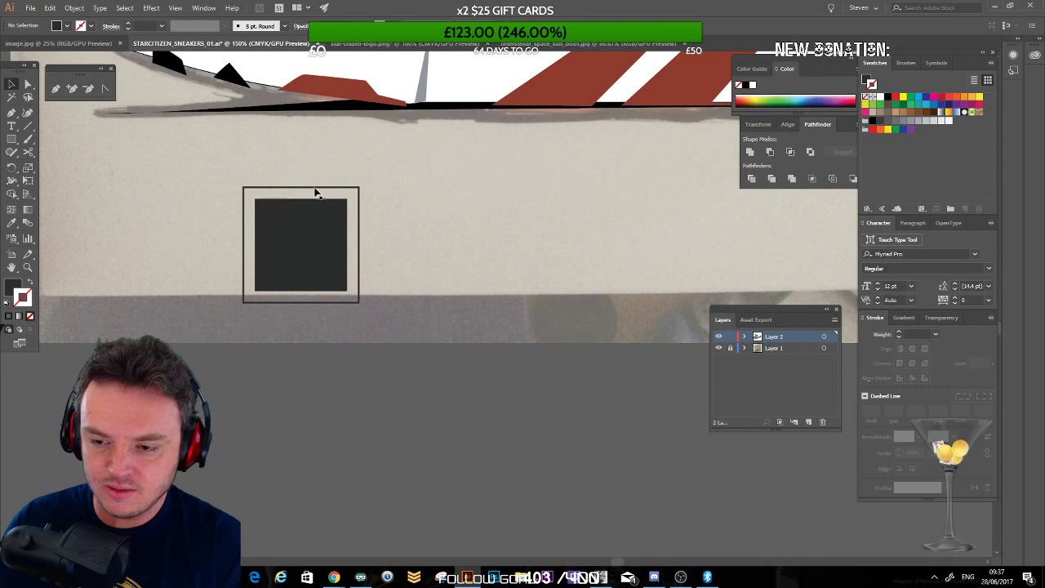
{"action": "left_click", "coordinate": [316, 190]}
{"action": "left_click", "coordinate": [896, 98]}
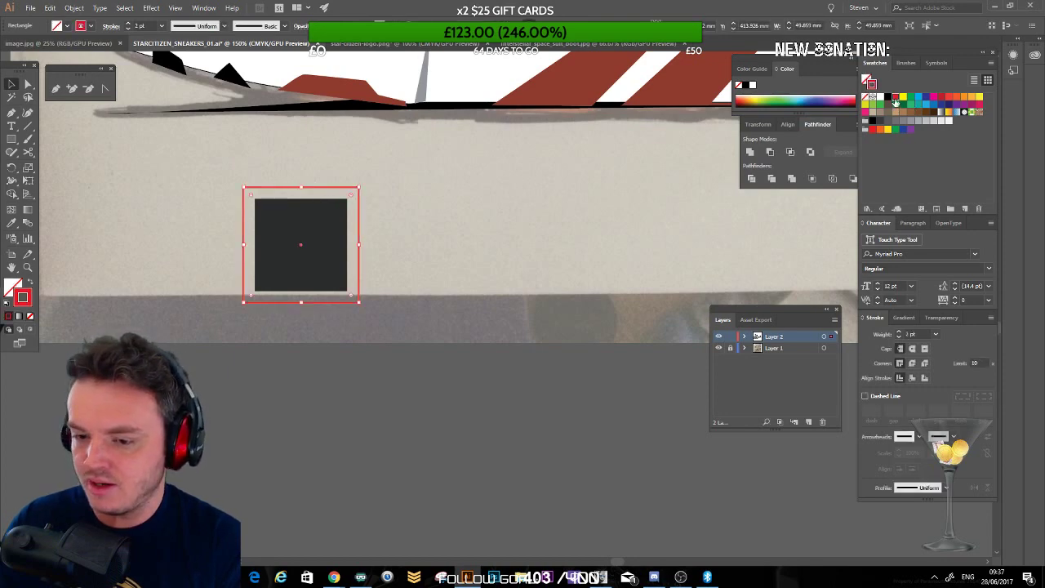
{"action": "left_click", "coordinate": [30, 282]}
{"action": "left_click", "coordinate": [191, 248]}
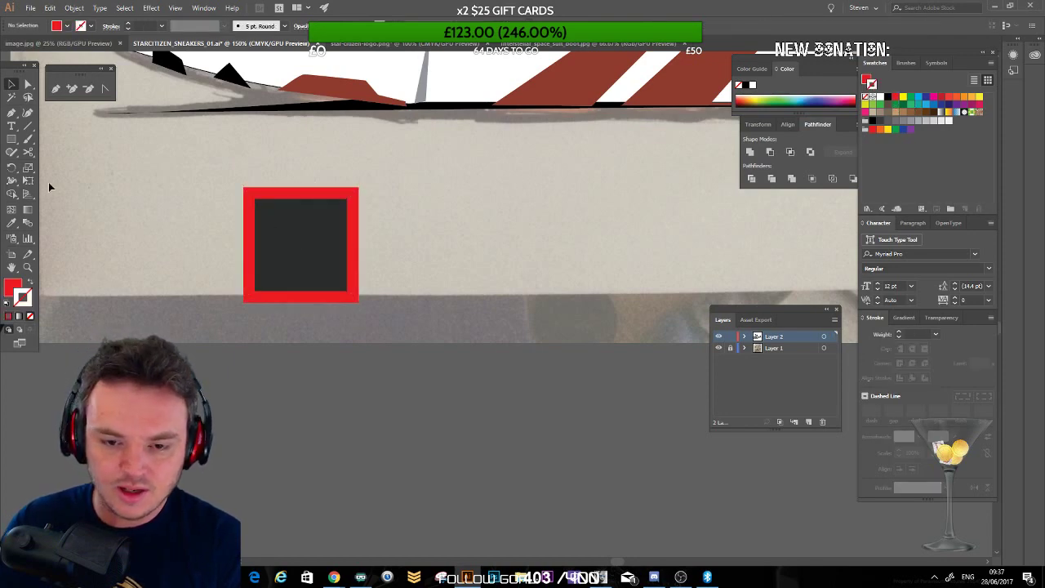
Step: Blend the red outer square with the black inner square using the Blend tool, and deselect the result
{"action": "left_click", "coordinate": [28, 222]}
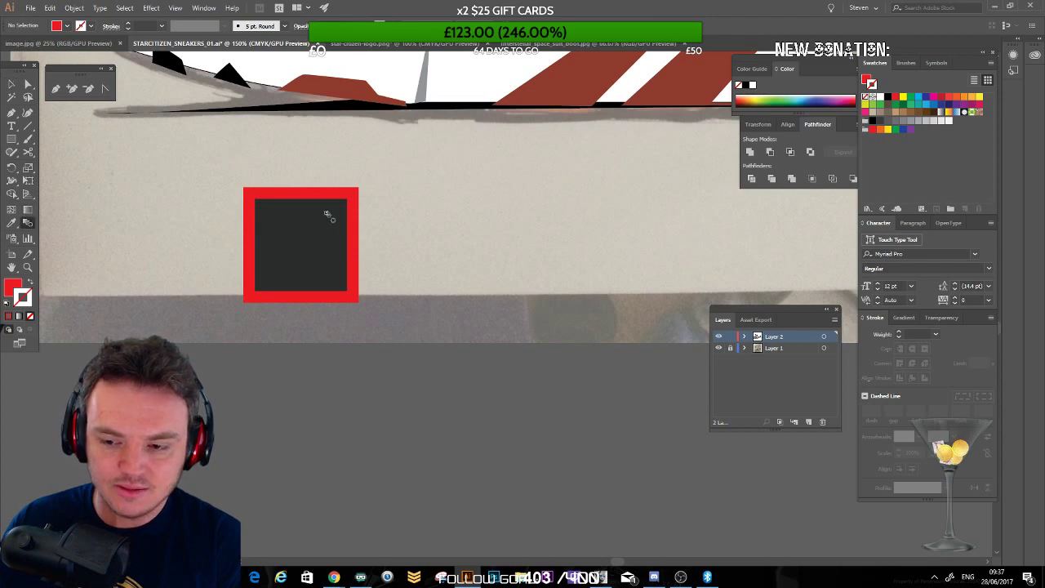
{"action": "left_click", "coordinate": [354, 198]}
{"action": "left_click", "coordinate": [290, 278]}
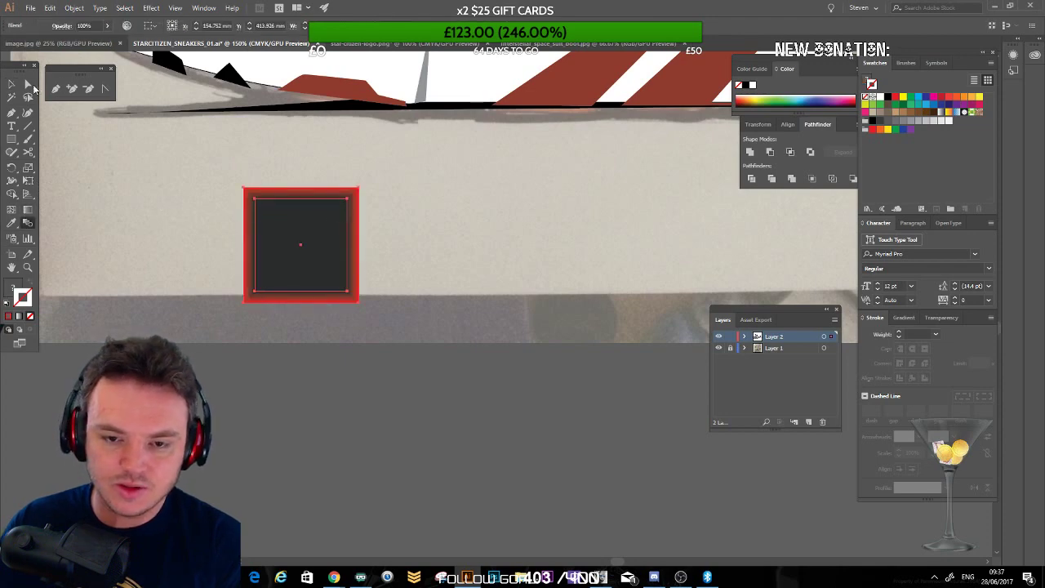
{"action": "left_click", "coordinate": [11, 83]}
{"action": "left_click", "coordinate": [315, 373]}
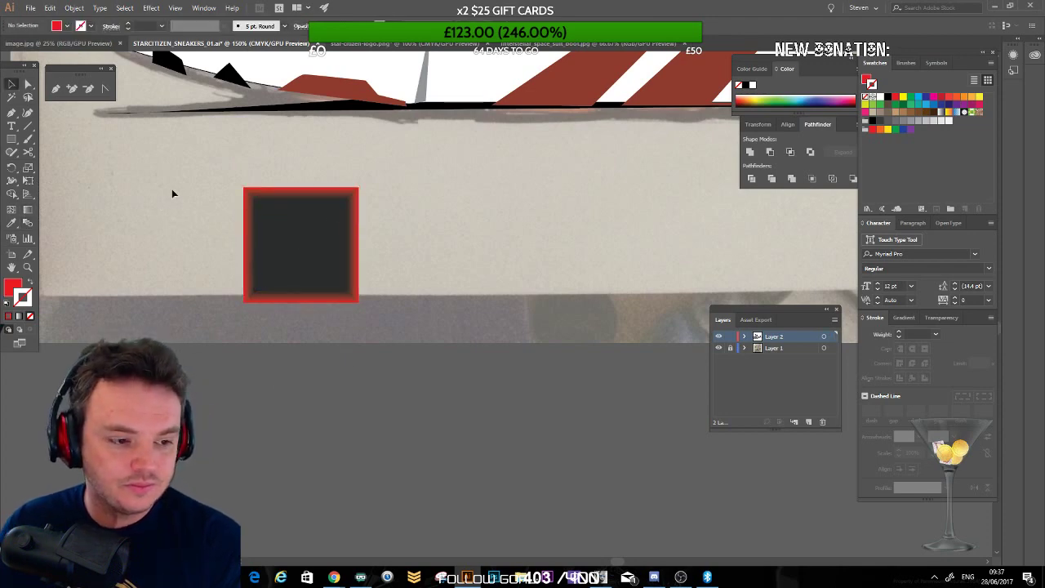
Step: Stretch the red outer square's left edge outward with the Direct Selection tool to widen the gradient on that side
{"action": "left_click", "coordinate": [26, 85]}
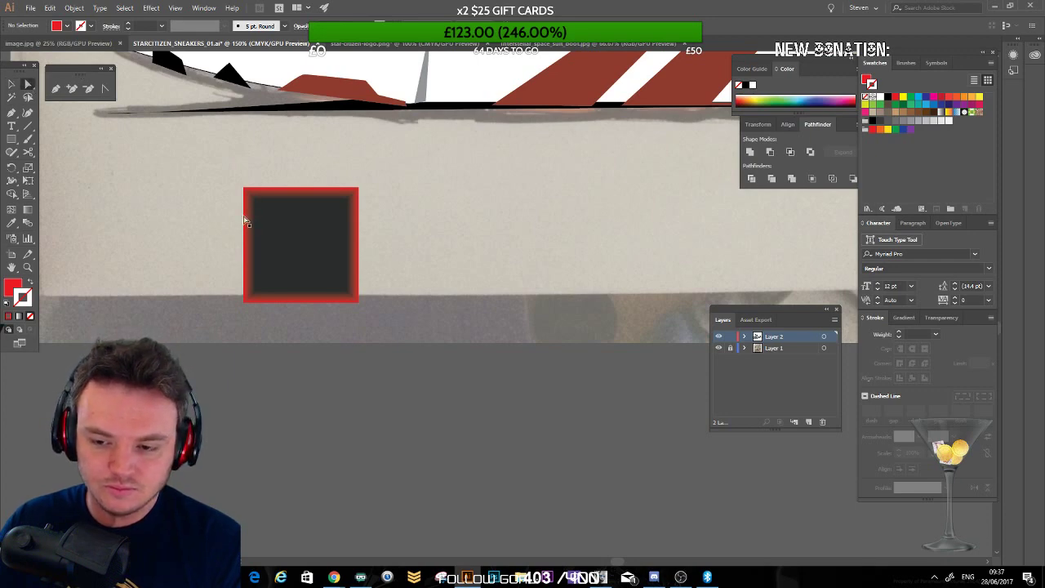
{"action": "left_click_drag", "start_coordinate": [248, 198], "coordinate": [157, 199]}
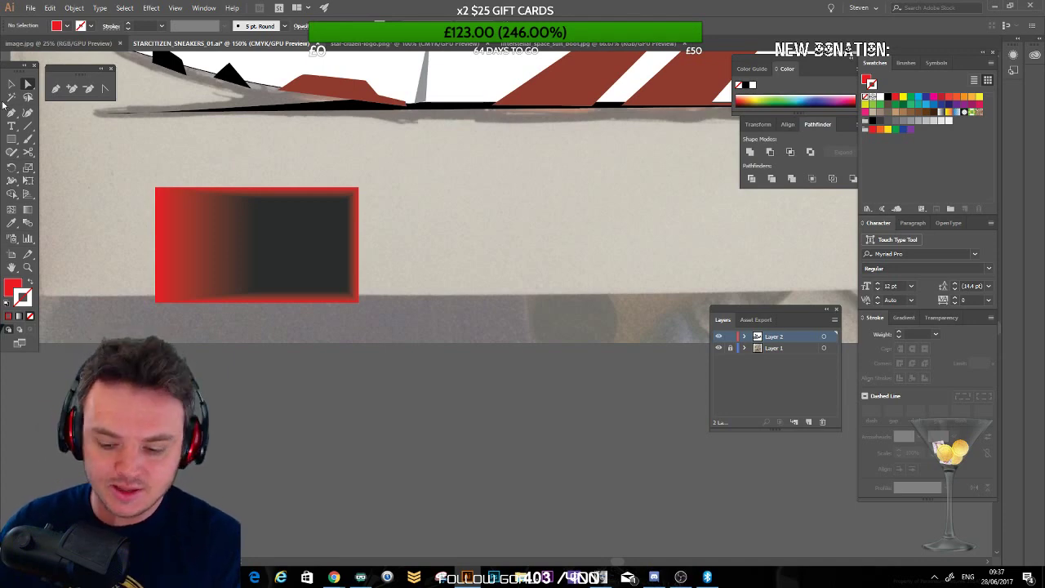
{"action": "key", "text": "ctrl+y"}
{"action": "key", "text": "ctrl+y"}
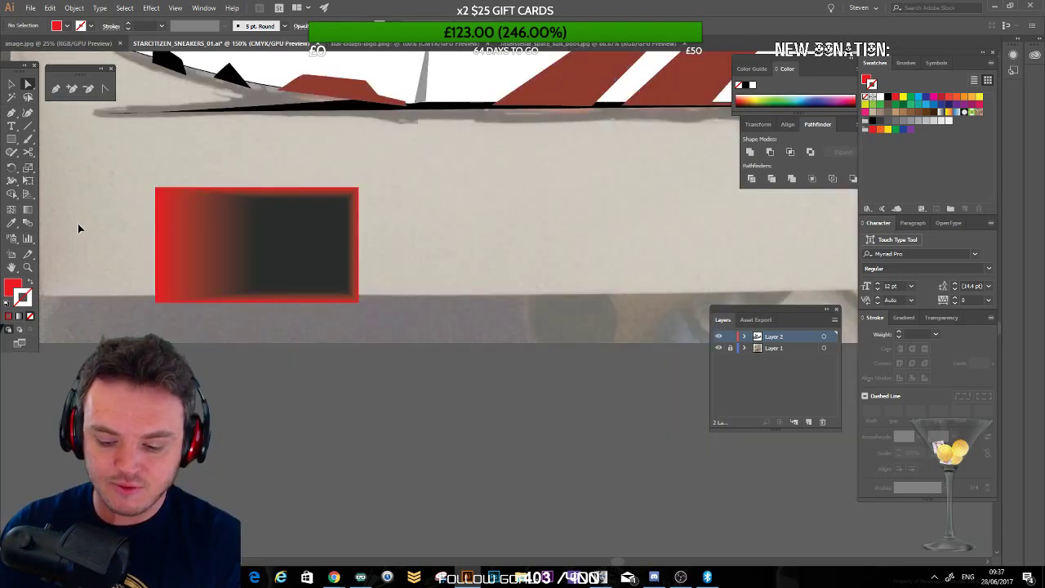
{"action": "key", "text": "ctrl+y"}
{"action": "key", "text": "ctrl+y"}
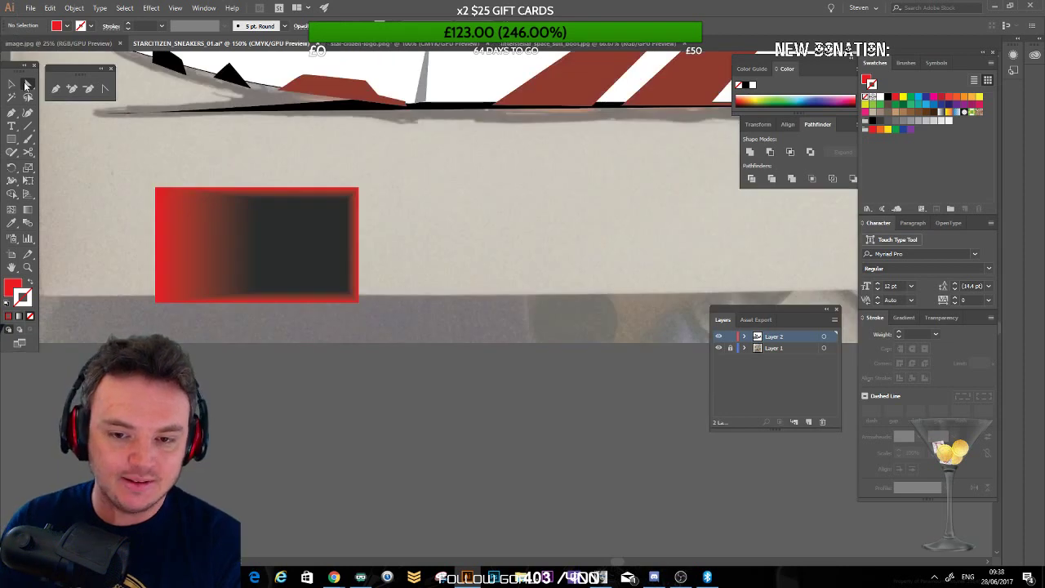
Step: Try different positions for the blend's inner black square with the Direct Selection tool to shift the gradient's direction
{"action": "left_click", "coordinate": [257, 263]}
{"action": "left_click_drag", "start_coordinate": [257, 264], "coordinate": [254, 343]}
{"action": "left_click_drag", "start_coordinate": [309, 317], "coordinate": [348, 349]}
{"action": "key", "text": "ctrl+shift+a"}
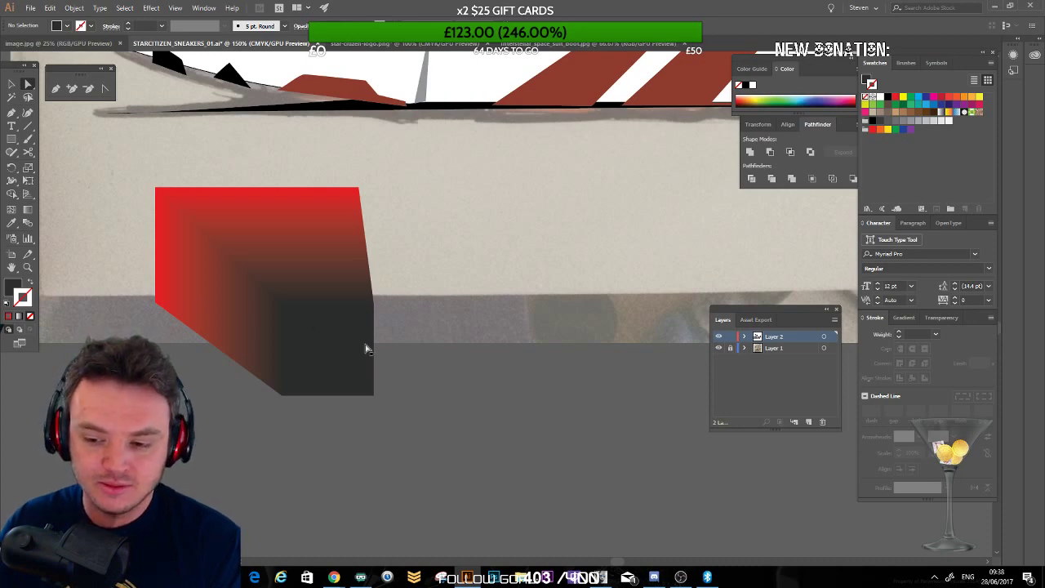
{"action": "left_click_drag", "start_coordinate": [365, 345], "coordinate": [246, 287]}
{"action": "left_click", "coordinate": [228, 379]}
{"action": "key", "text": "ctrl+z"}
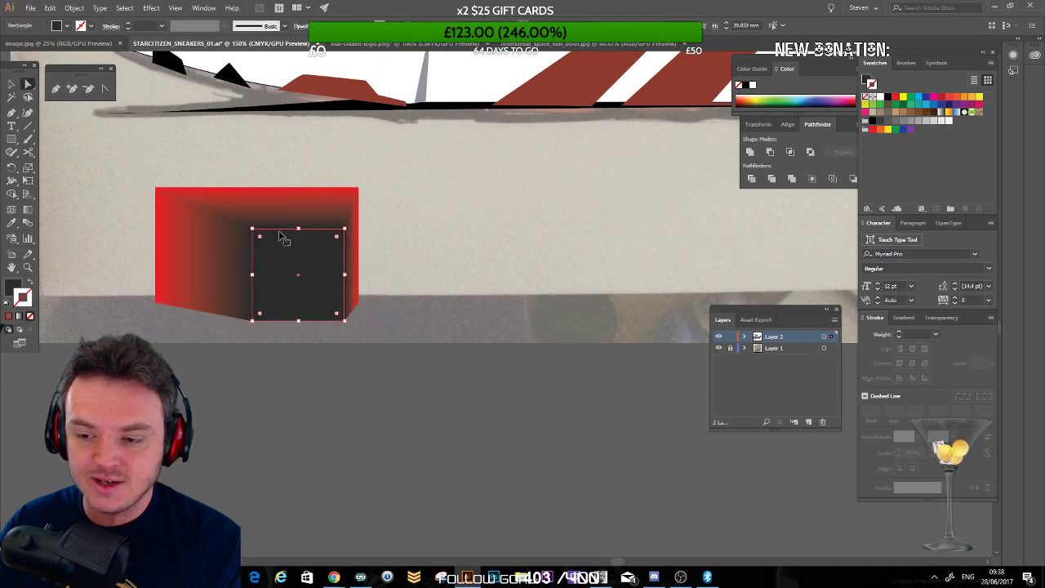
{"action": "key", "text": "ctrl+z"}
{"action": "key", "text": "ctrl+z"}
{"action": "key", "text": "ctrl+z"}
{"action": "key", "text": "ctrl+z"}
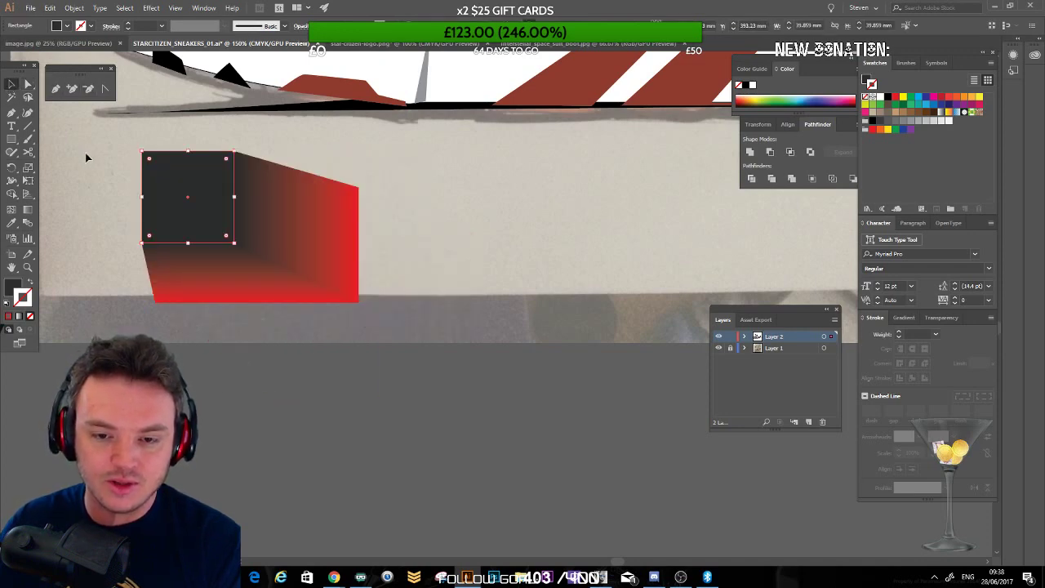
{"action": "key", "text": "ctrl+z"}
Step: Draw a black square about 96 mm wide below the blended shape
{"action": "left_click", "coordinate": [12, 139]}
{"action": "left_click_drag", "start_coordinate": [290, 364], "coordinate": [513, 475]}
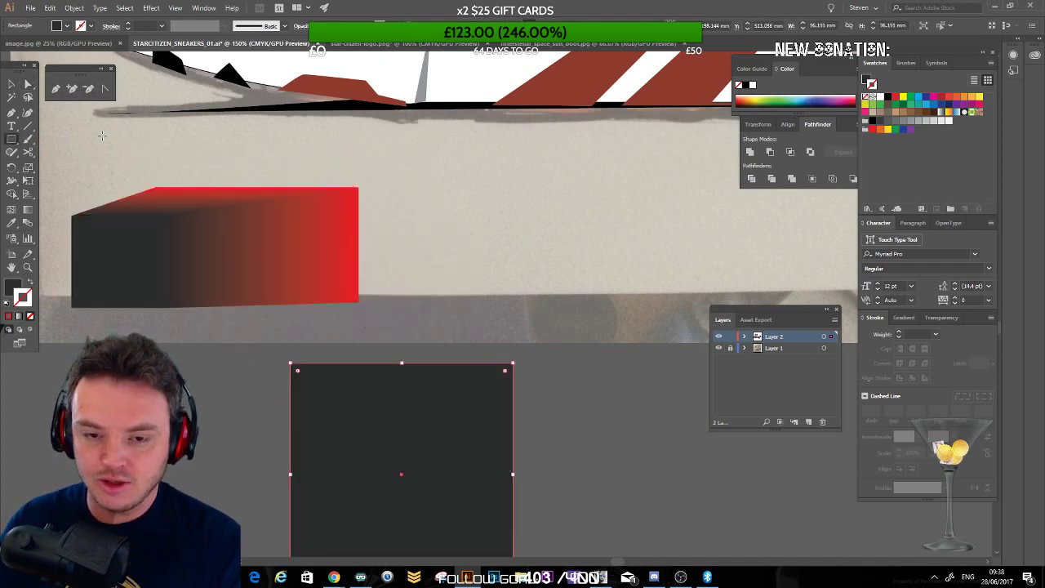
{"action": "left_click", "coordinate": [12, 84]}
Step: Try a red stop in the square's linear gradient, remove it, and apply the white-to-black gradient as the fill
{"action": "left_click", "coordinate": [904, 317]}
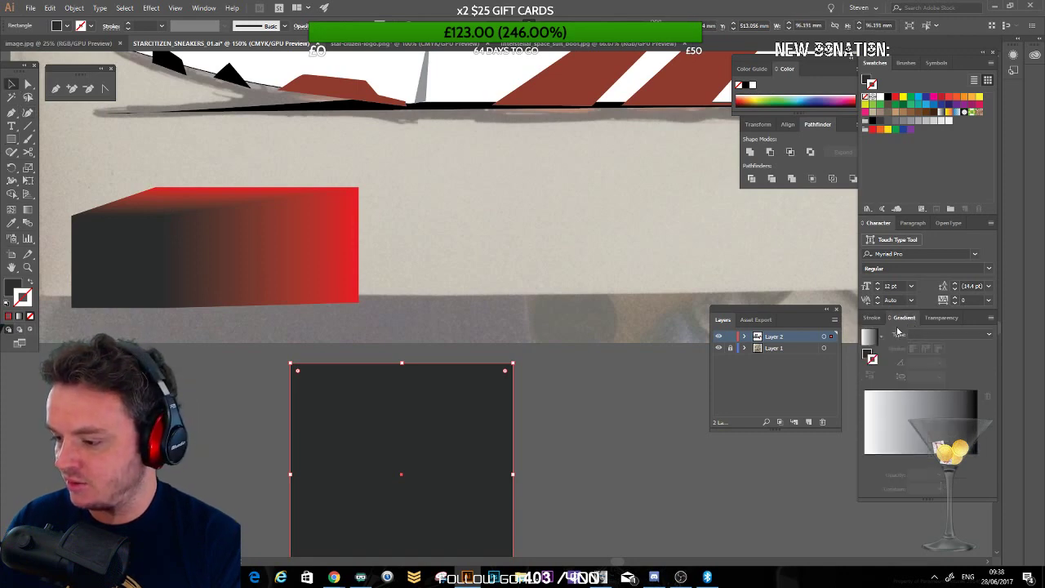
{"action": "mouse_move", "coordinate": [897, 98]}
{"action": "left_mouse_down"}
{"action": "mouse_move", "coordinate": [905, 333]}
{"action": "mouse_move", "coordinate": [885, 441]}
{"action": "left_mouse_up"}
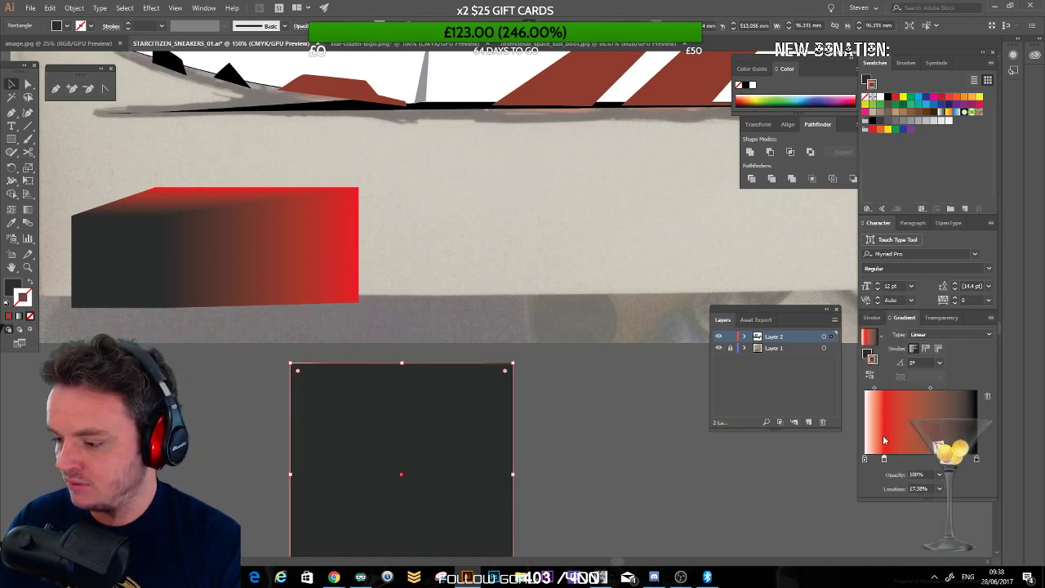
{"action": "key", "text": "space"}
{"action": "left_click_drag", "start_coordinate": [351, 342], "coordinate": [341, 227]}
{"action": "left_click", "coordinate": [29, 212]}
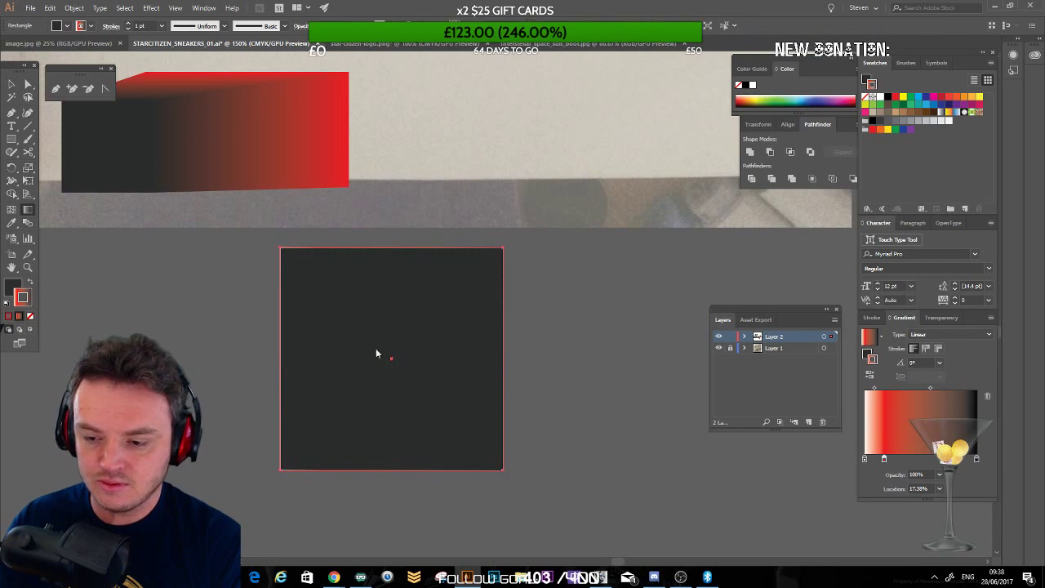
{"action": "left_click_drag", "start_coordinate": [884, 459], "coordinate": [629, 448]}
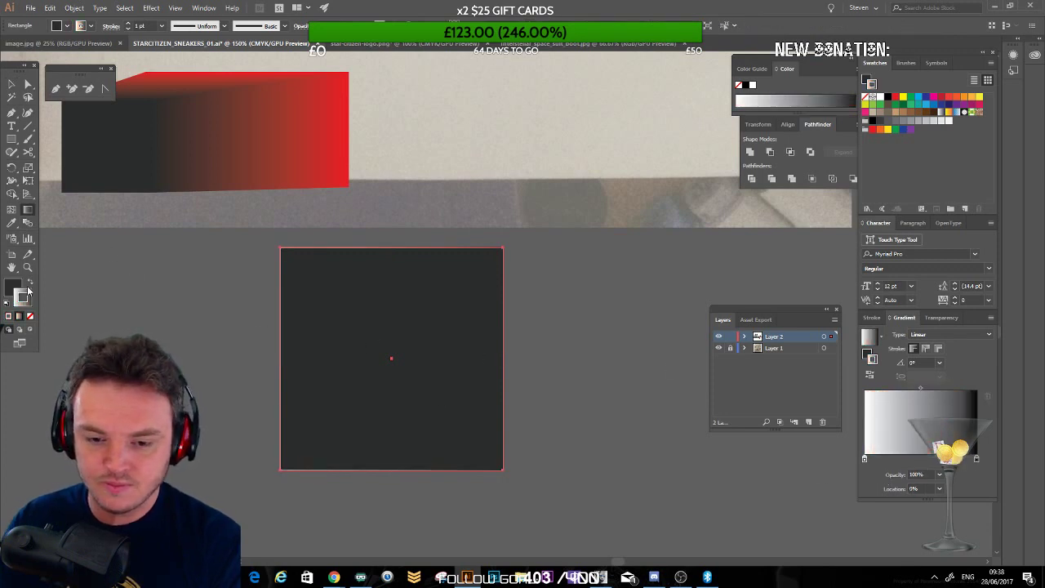
{"action": "left_click", "coordinate": [30, 283]}
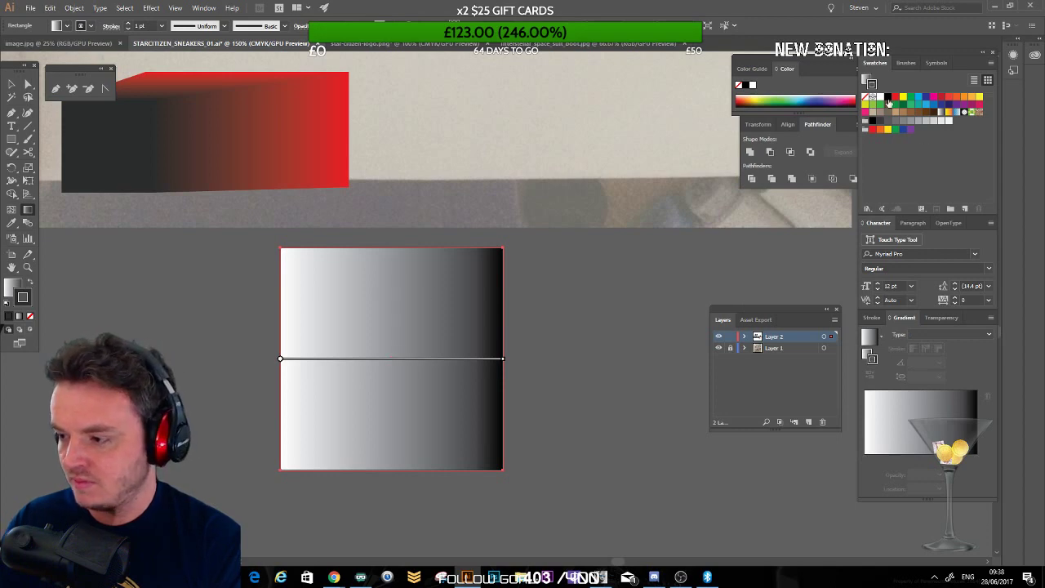
Step: Fill the square with a red-to-black linear gradient, with the red stop at 28.33%, and remove its stroke
{"action": "left_click_drag", "start_coordinate": [896, 98], "coordinate": [896, 458]}
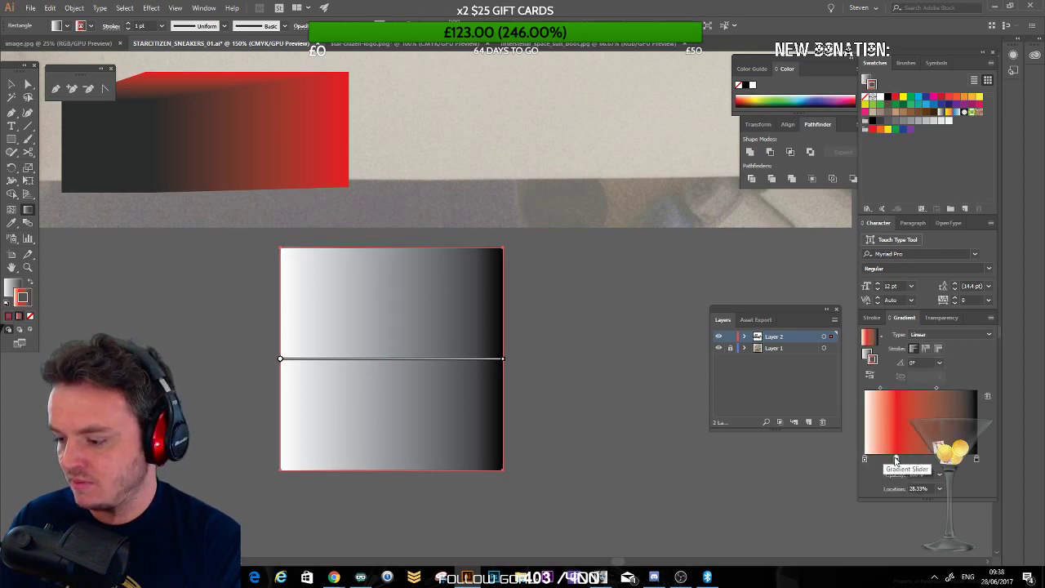
{"action": "left_click_drag", "start_coordinate": [863, 459], "coordinate": [866, 498]}
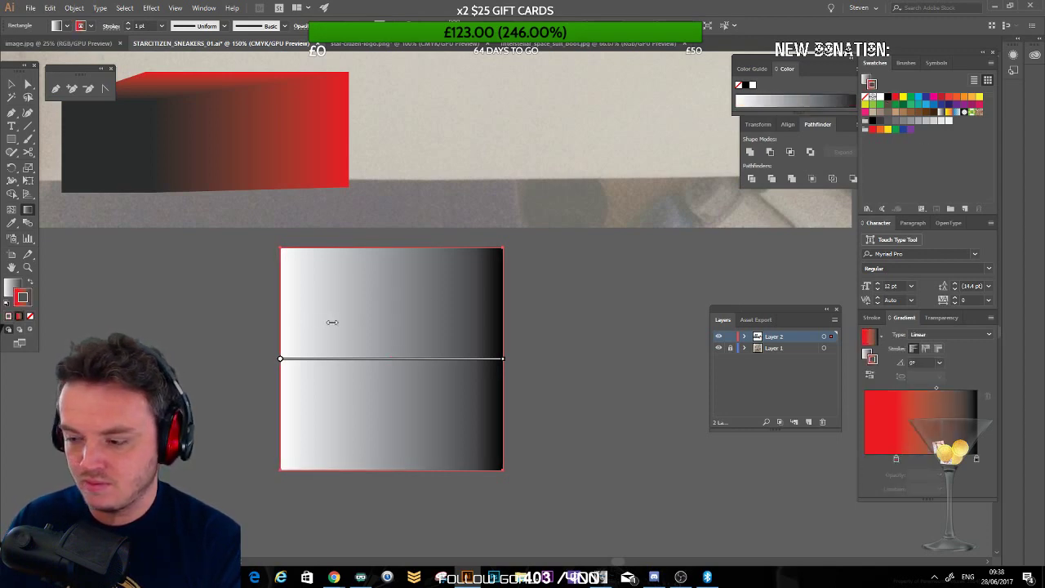
{"action": "left_click", "coordinate": [30, 282]}
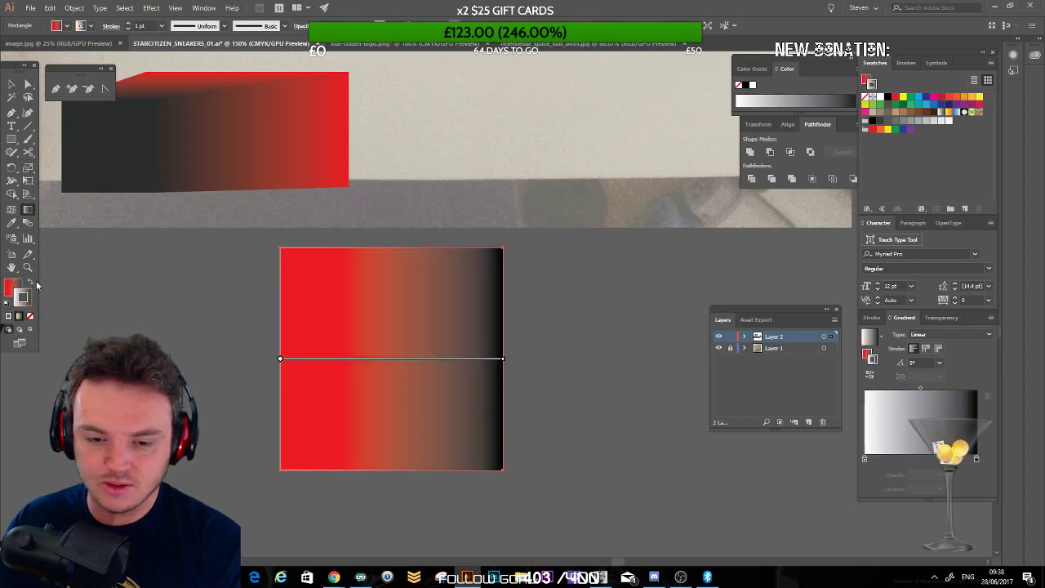
{"action": "left_click", "coordinate": [30, 317]}
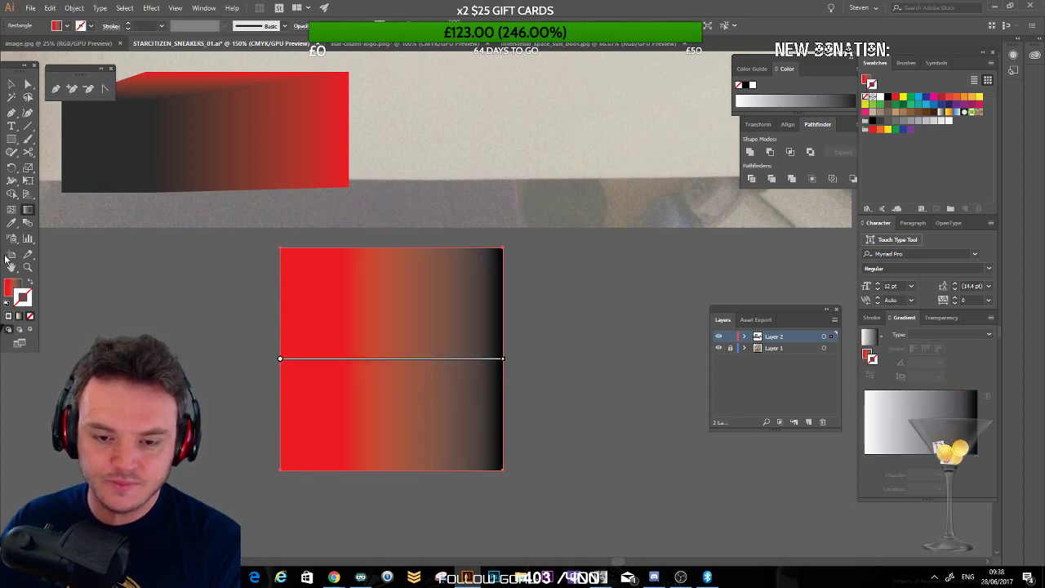
Step: Move the gradient-filled square closer beneath the blended shape to compare the two
{"action": "left_click", "coordinate": [12, 83]}
{"action": "left_click", "coordinate": [245, 250]}
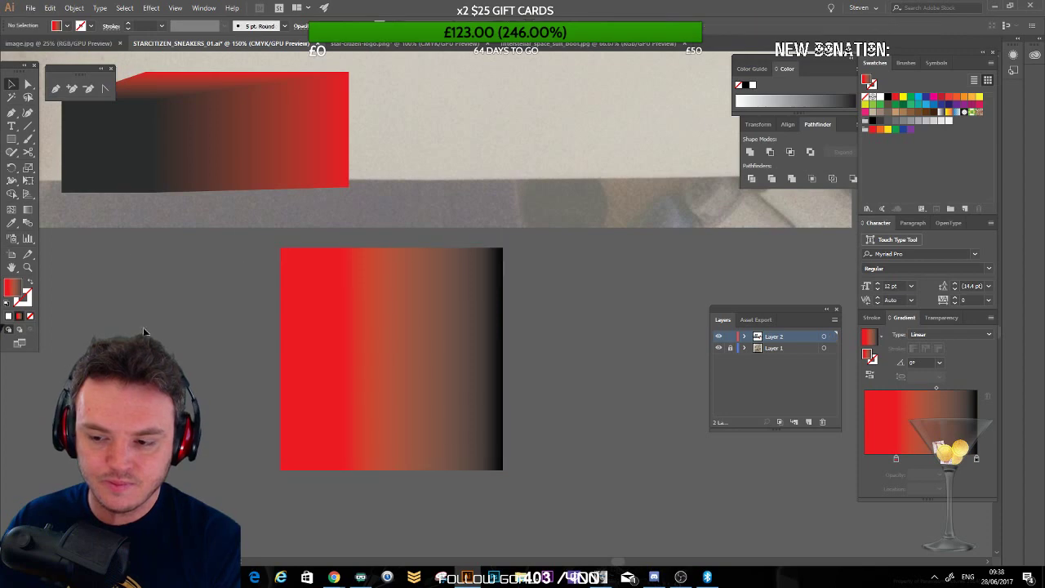
{"action": "left_click_drag", "start_coordinate": [364, 319], "coordinate": [264, 310]}
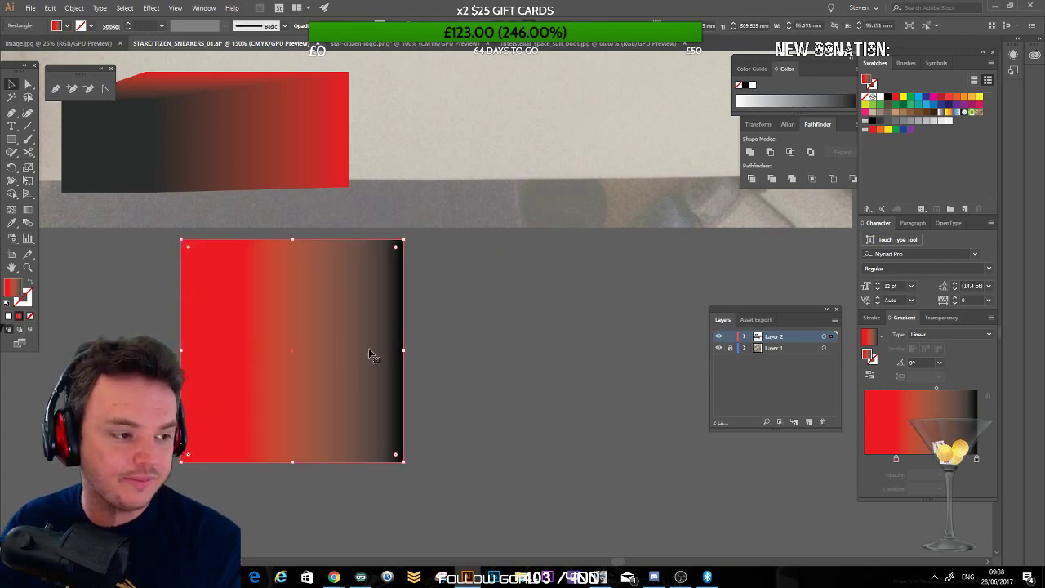
{"action": "left_click", "coordinate": [137, 300]}
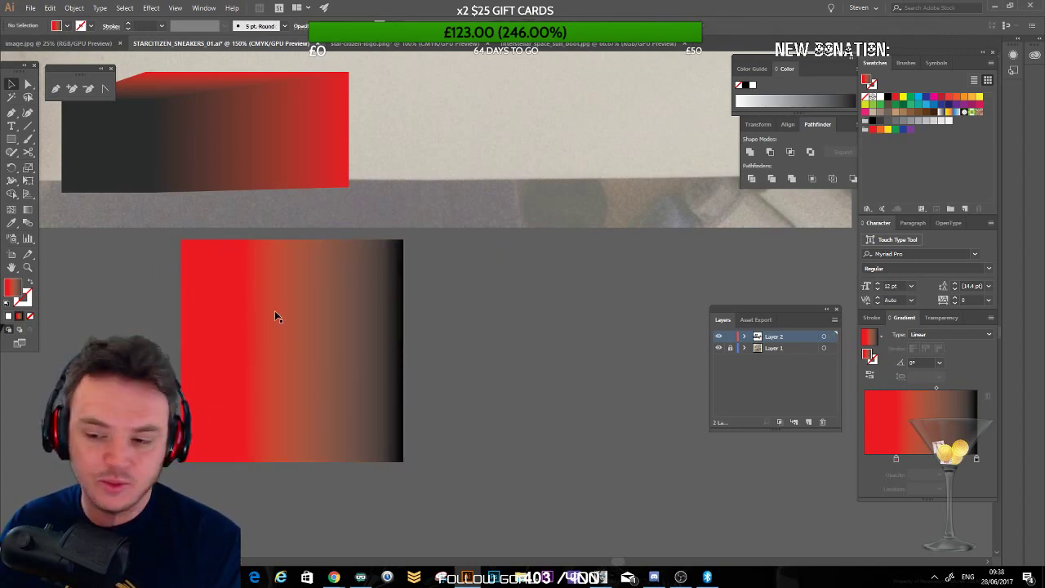
{"action": "mouse_move", "coordinate": [274, 311]}
{"action": "left_mouse_down"}
{"action": "mouse_move", "coordinate": [170, 263]}
{"action": "mouse_move", "coordinate": [286, 299]}
{"action": "left_mouse_up"}
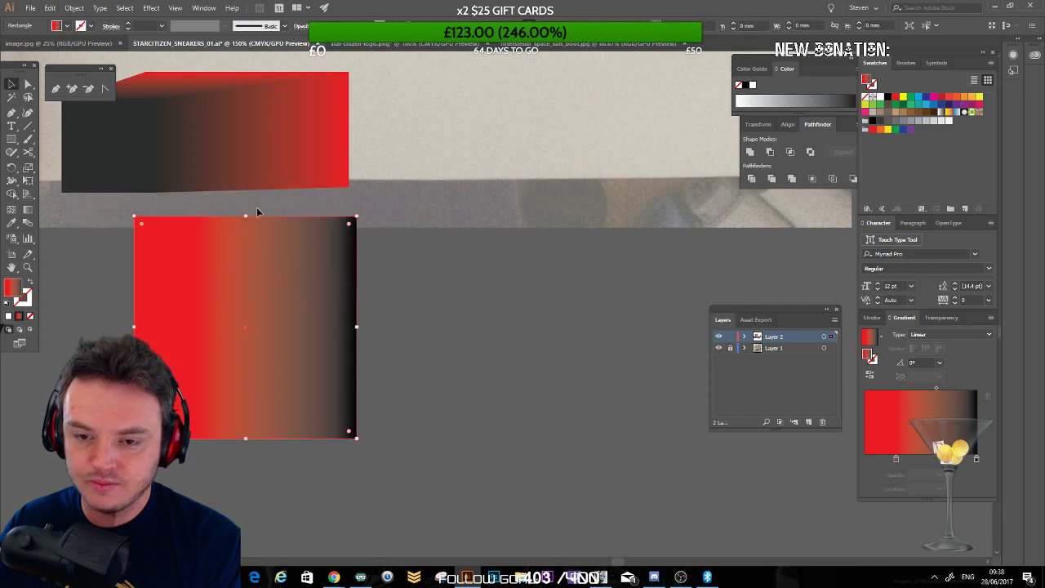
Step: Delete the gradient-filled square together with the blended shape
{"action": "left_click", "coordinate": [256, 181], "text": "shift"}
{"action": "key", "text": "Delete"}
Step: Examine the sneaker artwork's sole and heel against the reference boot painting
{"action": "scroll", "coordinate": [368, 273], "scroll_direction": "up", "scroll_amount": 5}
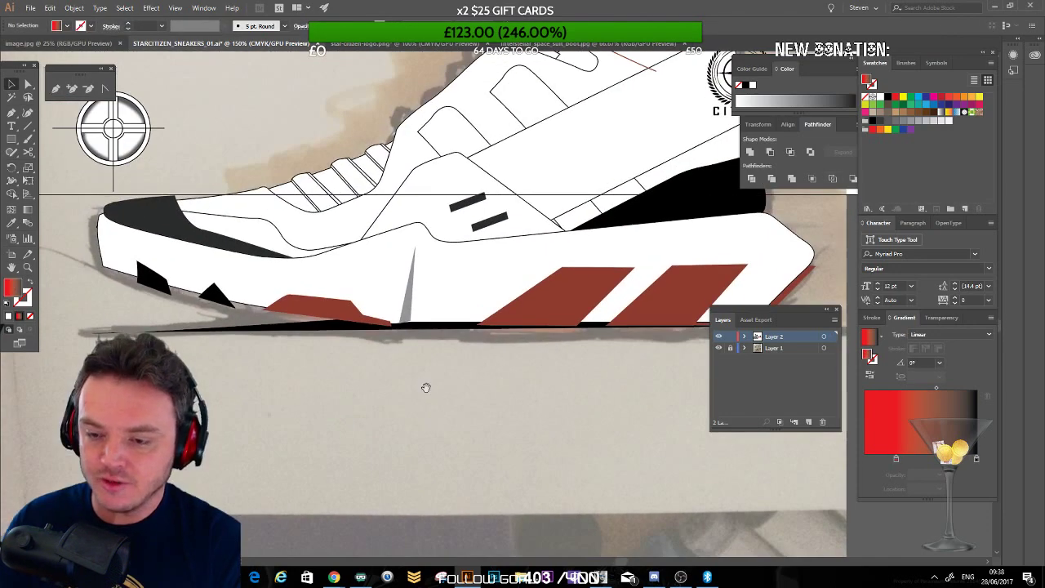
{"action": "key", "text": "ctrl+minus"}
{"action": "key", "text": "ctrl+minus"}
{"action": "left_click_drag", "start_coordinate": [405, 255], "coordinate": [384, 265]}
{"action": "key", "text": "ctrl+plus"}
{"action": "key", "text": "ctrl+plus"}
{"action": "key", "text": "ctrl+plus"}
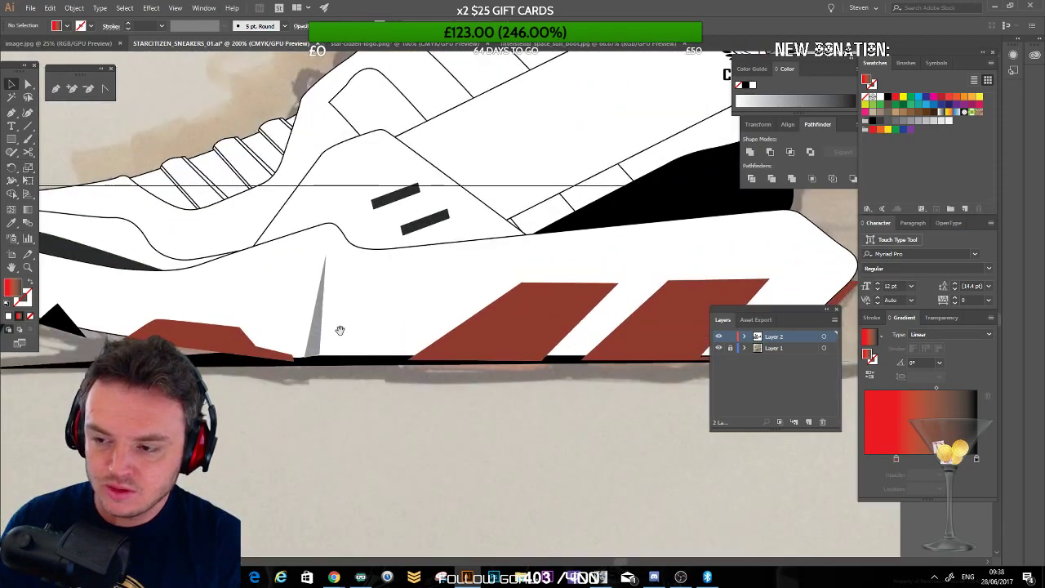
{"action": "left_click_drag", "start_coordinate": [338, 331], "coordinate": [756, 207]}
{"action": "left_click_drag", "start_coordinate": [276, 432], "coordinate": [410, 356]}
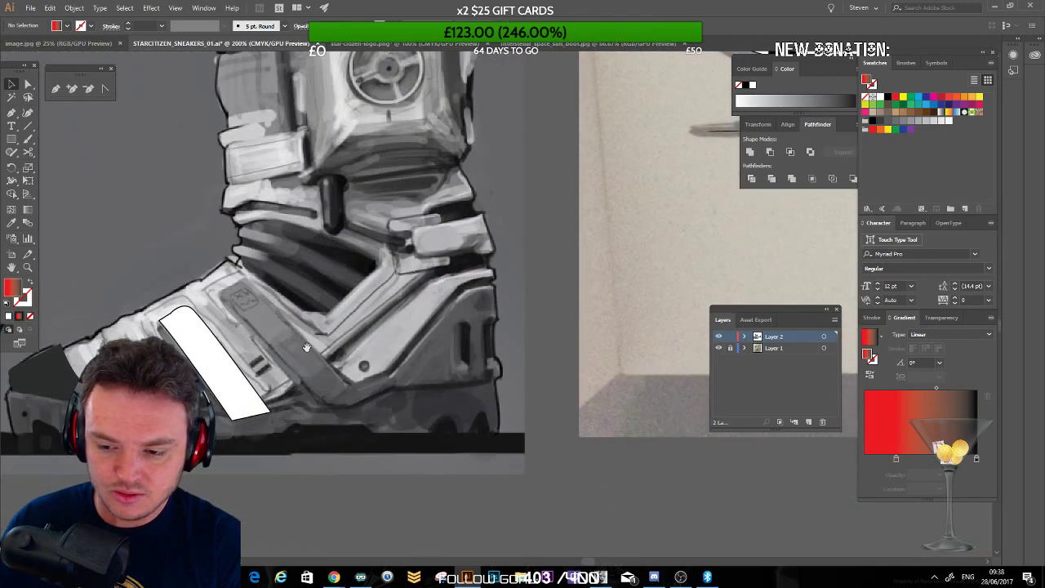
{"action": "left_click_drag", "start_coordinate": [704, 187], "coordinate": [220, 318]}
{"action": "left_click_drag", "start_coordinate": [694, 203], "coordinate": [277, 326]}
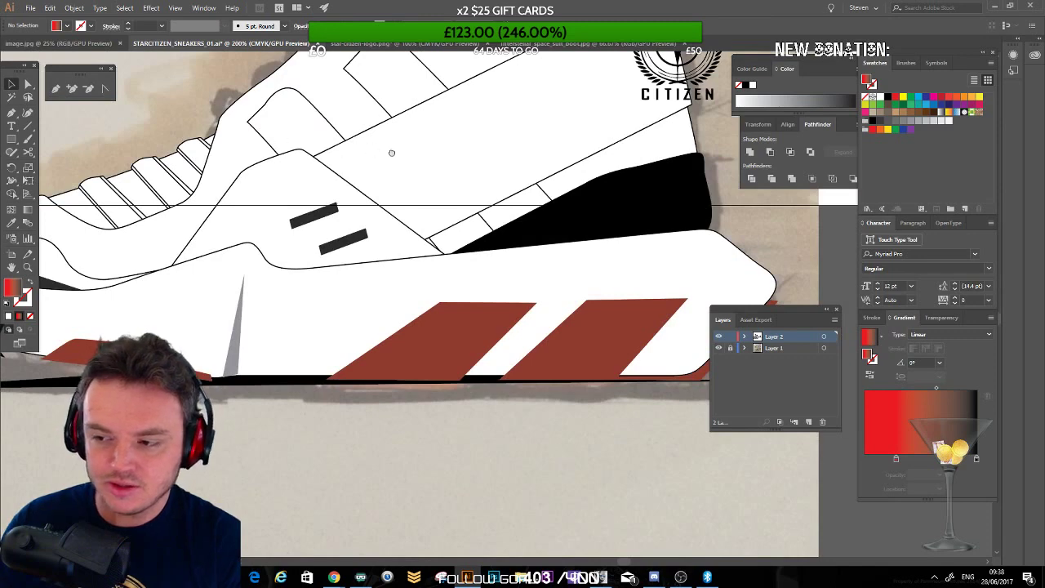
{"action": "left_click_drag", "start_coordinate": [392, 155], "coordinate": [296, 261]}
Step: Adjust the upper rear corner of the sneaker's black heel shape with the Direct Selection tool, and deselect it
{"action": "key", "text": "a"}
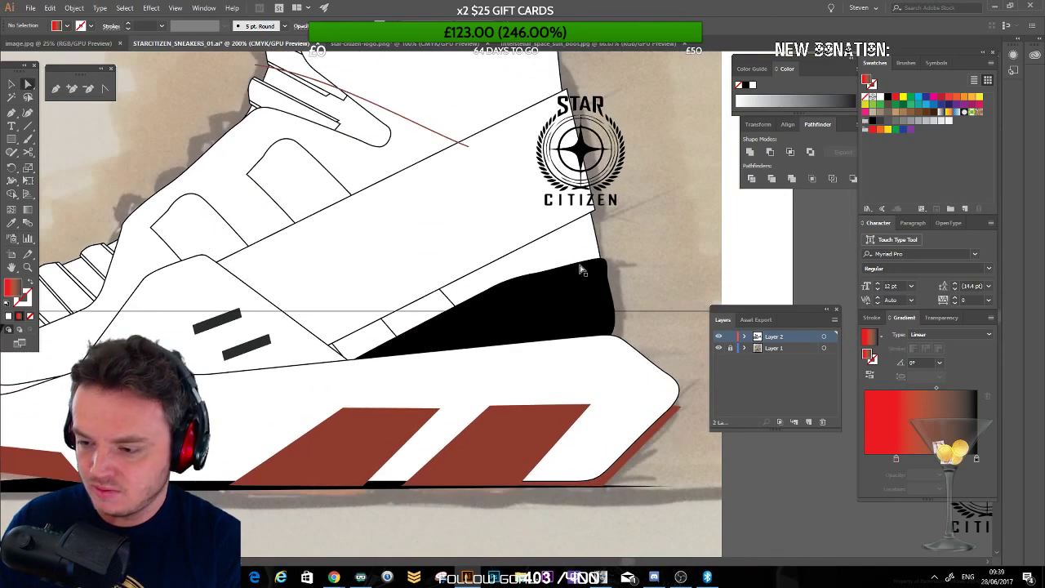
{"action": "left_click", "coordinate": [547, 276]}
{"action": "left_click_drag", "start_coordinate": [534, 273], "coordinate": [602, 260]}
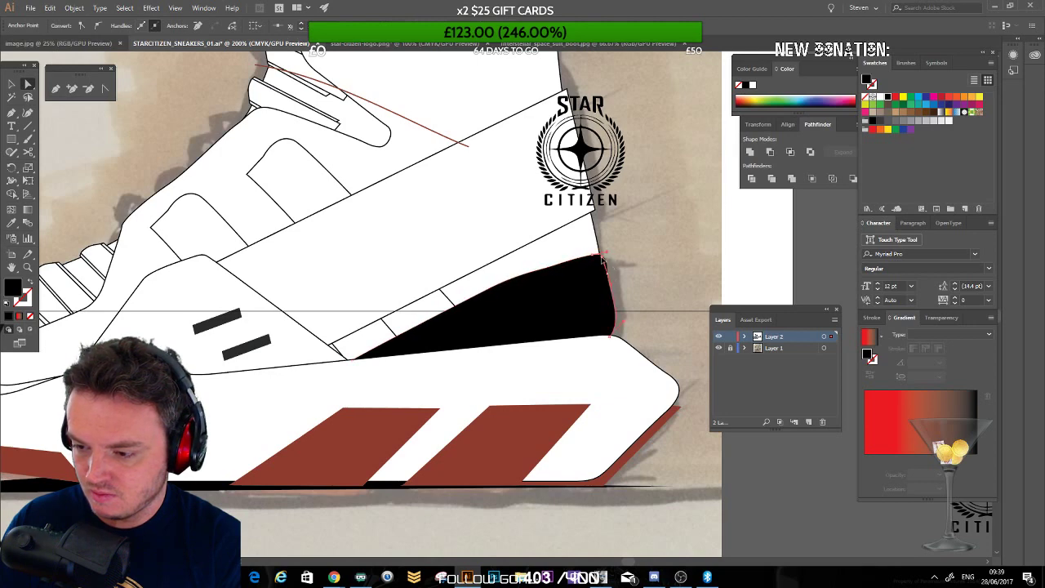
{"action": "left_click", "coordinate": [608, 279]}
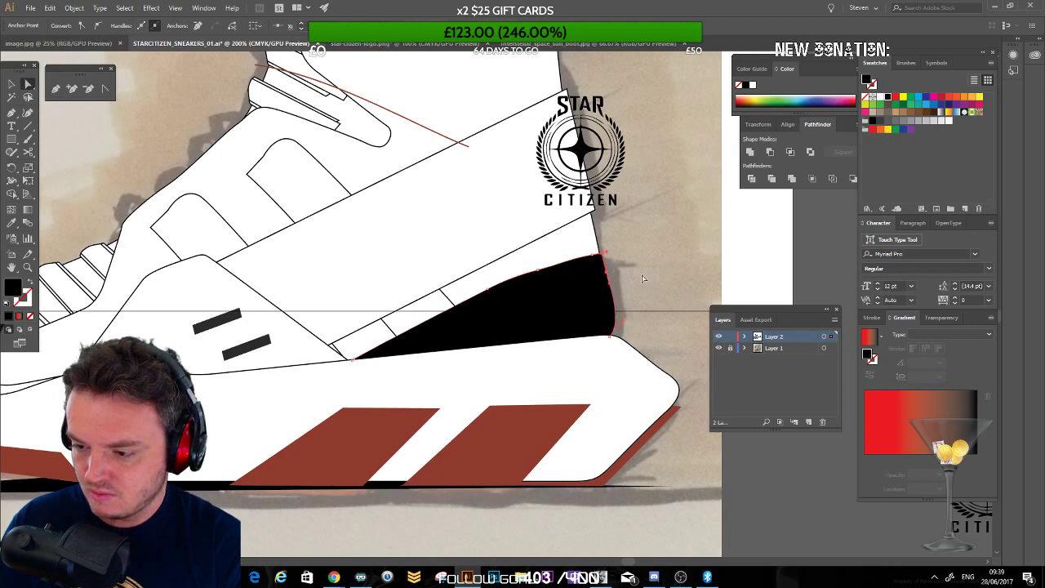
{"action": "left_click", "coordinate": [686, 282]}
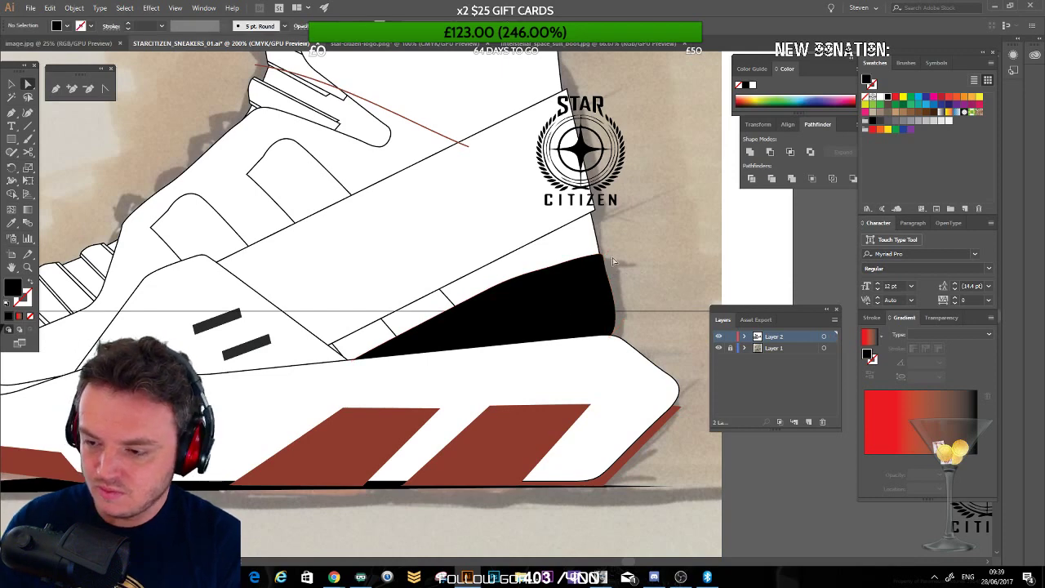
Step: Draw a taller closed black shape over the existing heel shape with the Pen tool, curving its lower rear edge
{"action": "scroll", "coordinate": [384, 272], "scroll_direction": "down", "scroll_amount": 4}
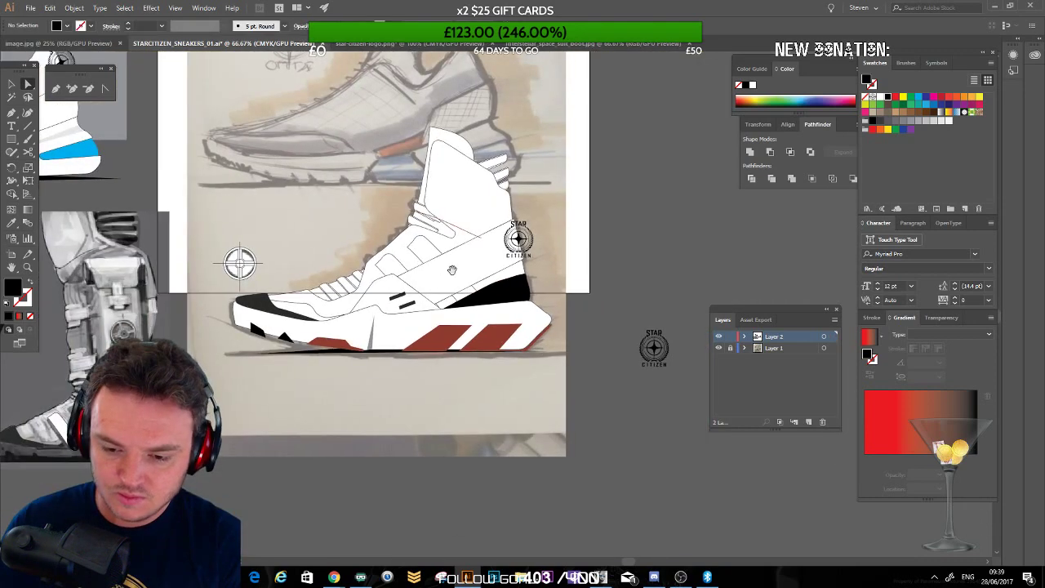
{"action": "scroll", "coordinate": [421, 308], "scroll_direction": "up", "scroll_amount": 4}
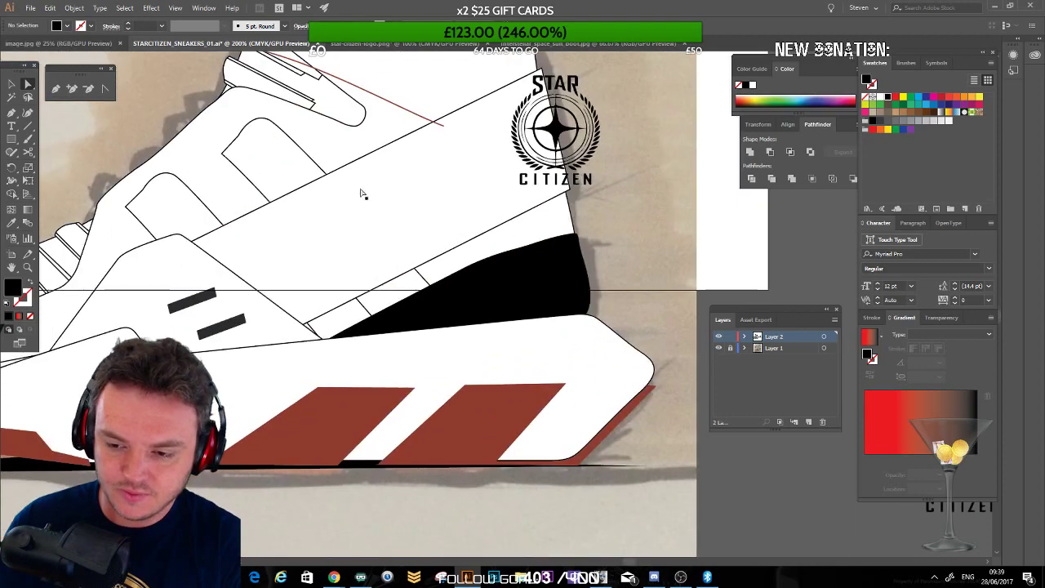
{"action": "left_click", "coordinate": [57, 88]}
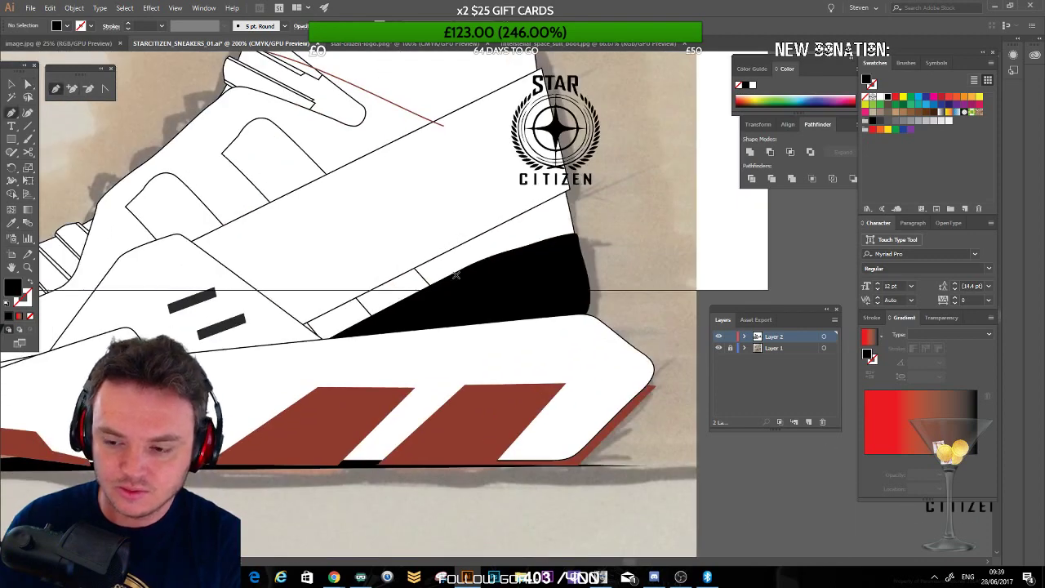
{"action": "left_click", "coordinate": [327, 340]}
{"action": "left_click_drag", "start_coordinate": [539, 222], "coordinate": [576, 217]}
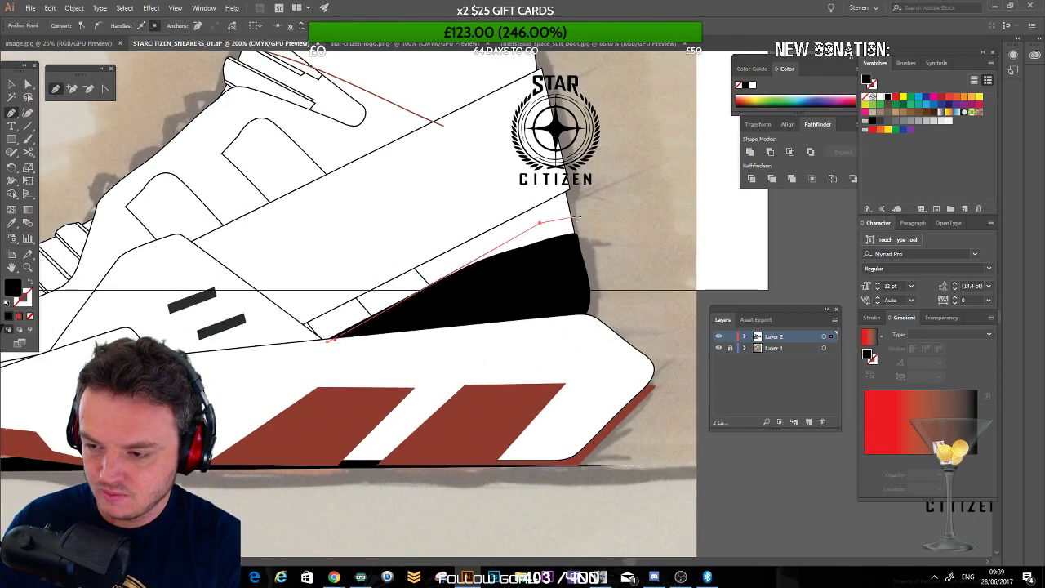
{"action": "left_click", "coordinate": [577, 218]}
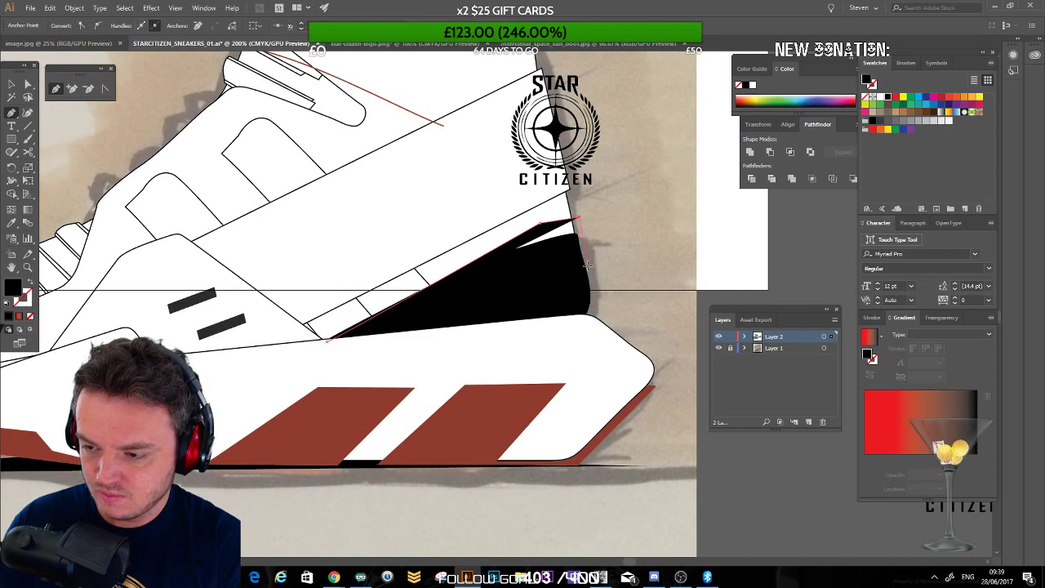
{"action": "left_click_drag", "start_coordinate": [582, 322], "coordinate": [556, 346]}
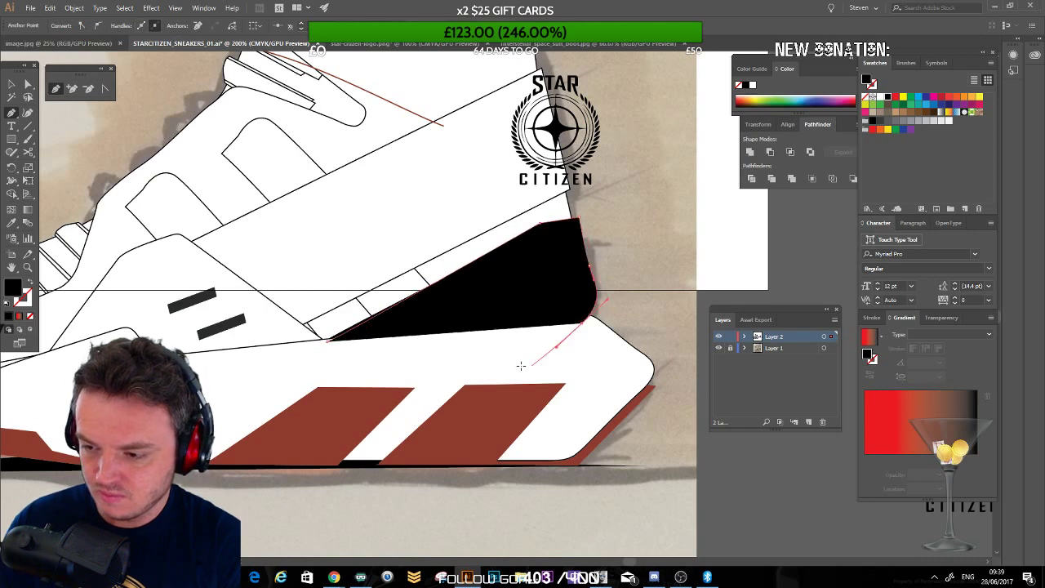
{"action": "left_click", "coordinate": [327, 340]}
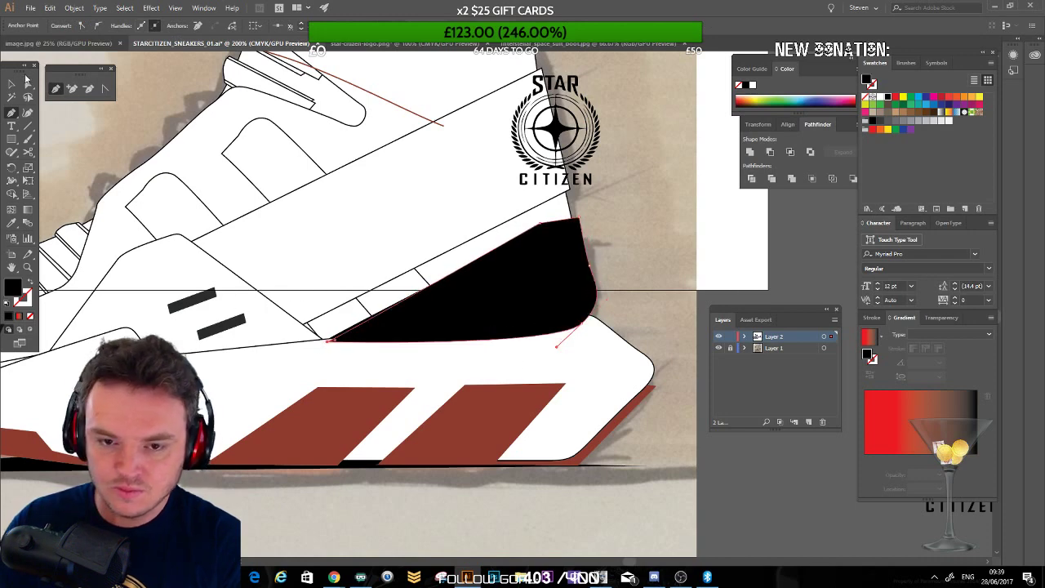
Step: Slightly round the corners of the new black heel shape with the Direct Selection tool, and deselect it
{"action": "left_click", "coordinate": [27, 82]}
{"action": "left_click", "coordinate": [575, 243]}
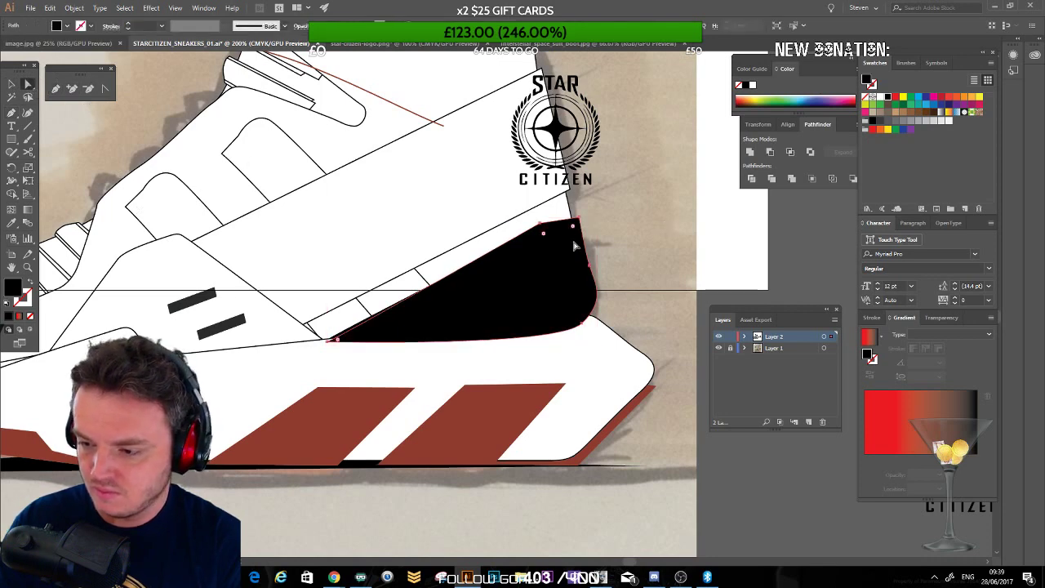
{"action": "left_click_drag", "start_coordinate": [578, 227], "coordinate": [575, 225]}
{"action": "left_click", "coordinate": [701, 237]}
Step: Delete the old heel shape that sticks out from beneath the new black one
{"action": "left_click", "coordinate": [11, 85]}
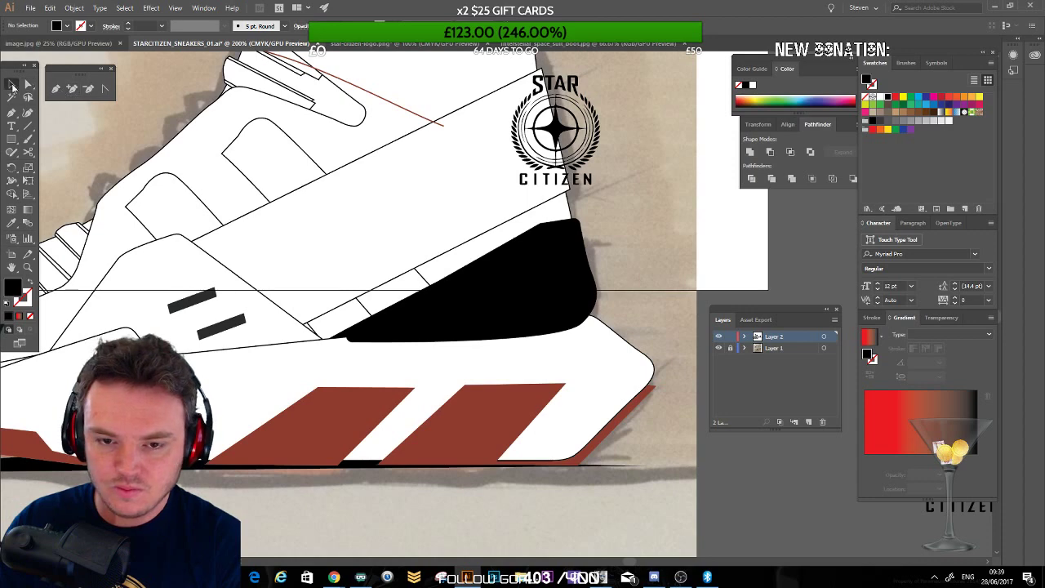
{"action": "left_click", "coordinate": [343, 336]}
{"action": "key", "text": "Delete"}
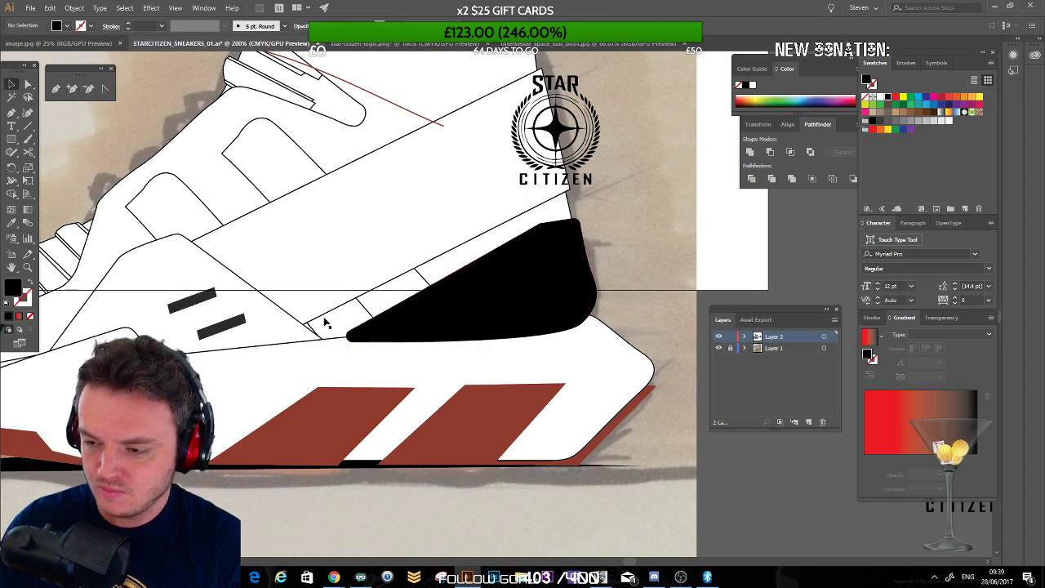
Step: Nudge the black heel shape slightly up and forward, and send it behind the white sole
{"action": "left_click", "coordinate": [536, 344]}
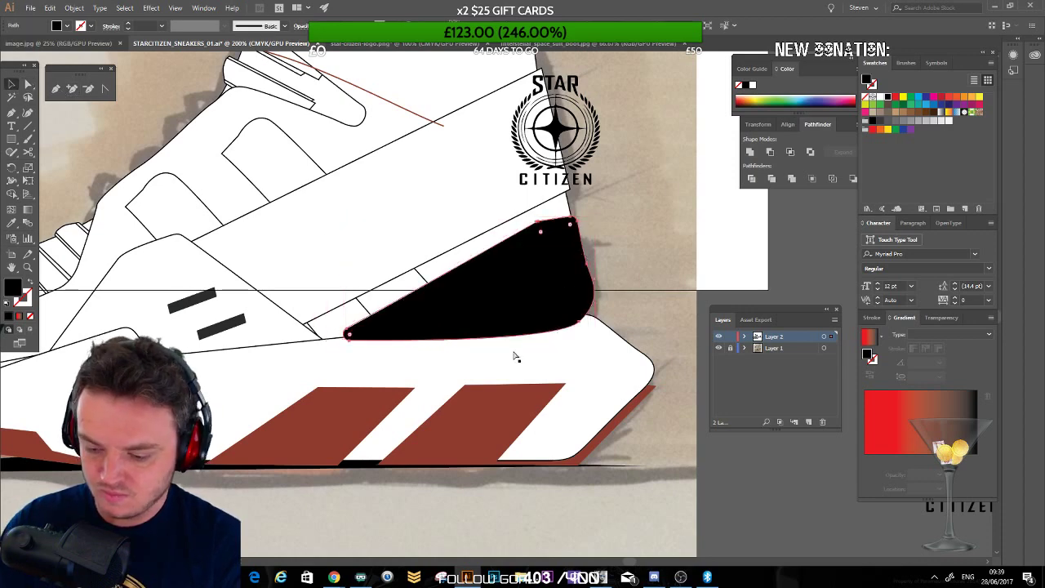
{"action": "key", "text": "Delete"}
{"action": "key", "text": "ctrl+z"}
{"action": "left_click", "coordinate": [633, 231]}
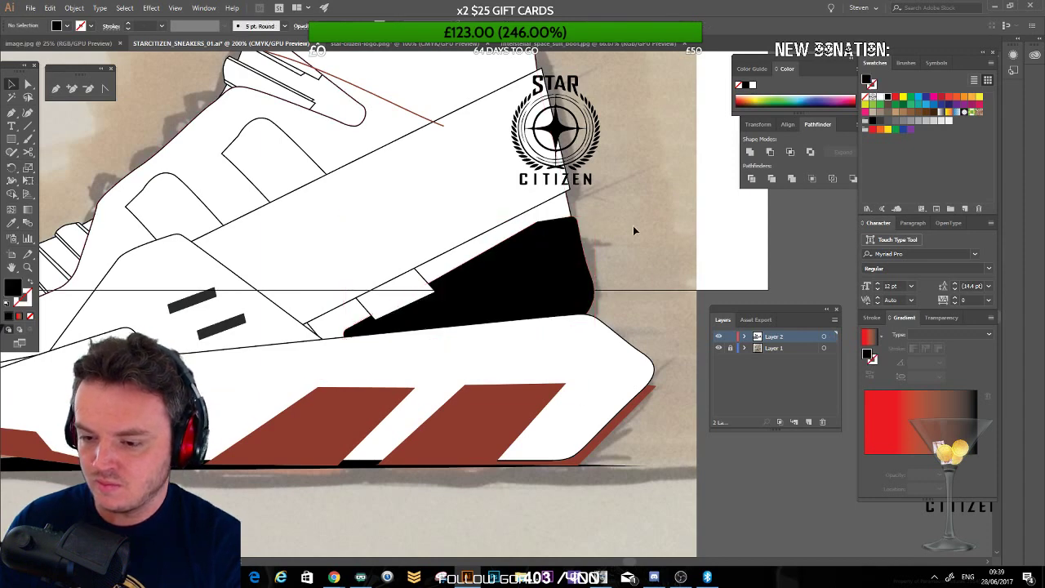
Step: Send the small white panel behind the black heel shape, and shift the upper's rear rounded tab slightly up and forward
{"action": "left_click", "coordinate": [407, 296]}
{"action": "key", "text": "Delete"}
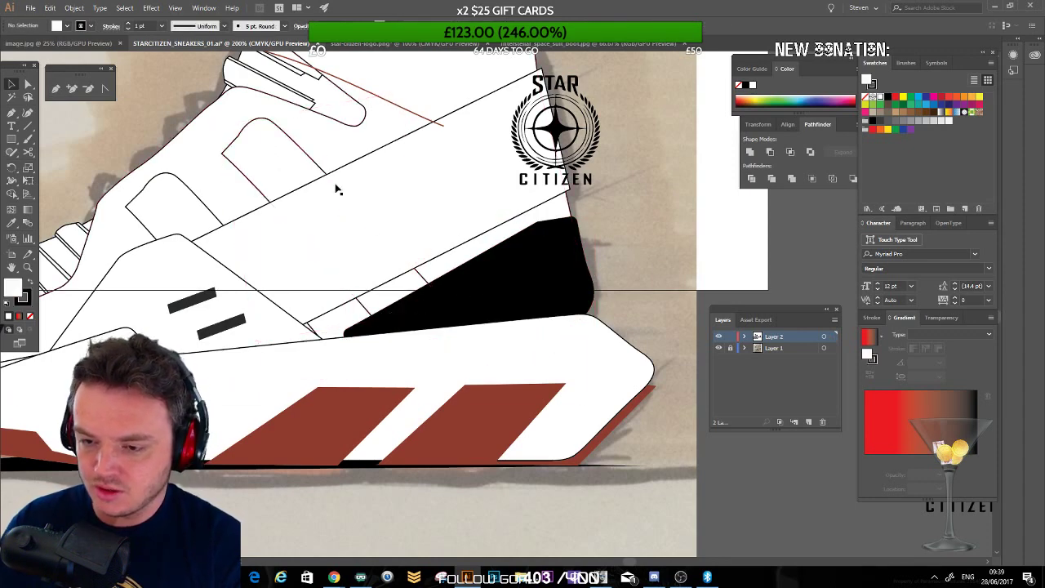
{"action": "left_click_drag", "start_coordinate": [288, 165], "coordinate": [285, 162]}
{"action": "left_click", "coordinate": [642, 210]}
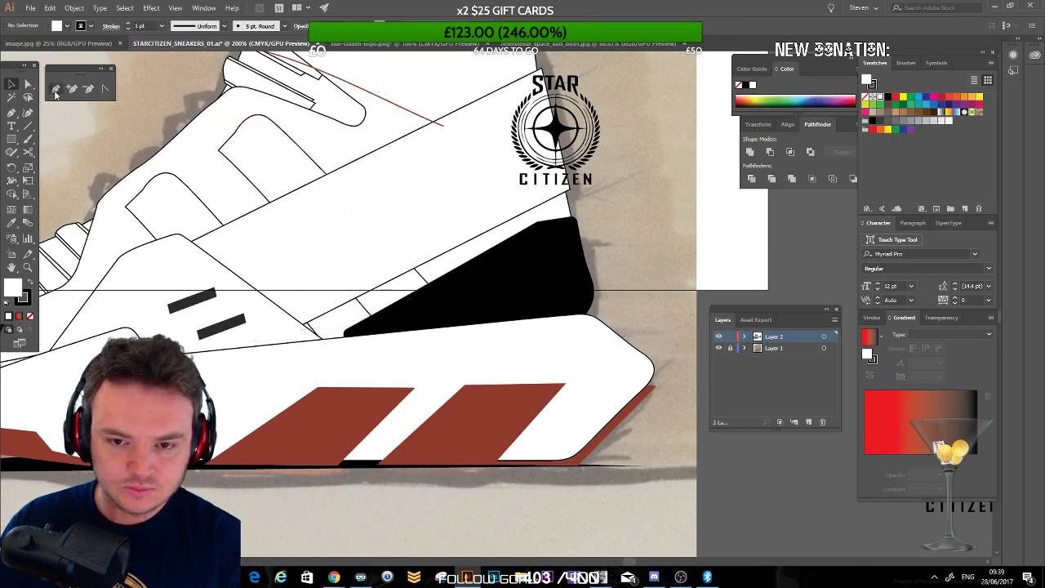
Step: Draw a closed white strip along the heel shape's upper edge with the Pen tool, and send it behind the upper
{"action": "left_click", "coordinate": [55, 90]}
{"action": "left_click", "coordinate": [317, 337]}
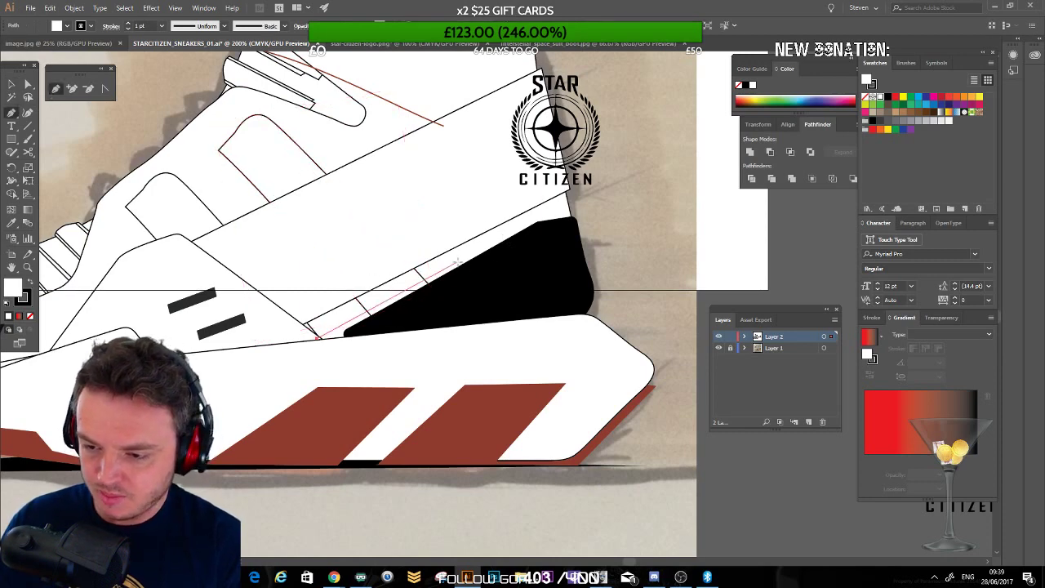
{"action": "left_click", "coordinate": [532, 224]}
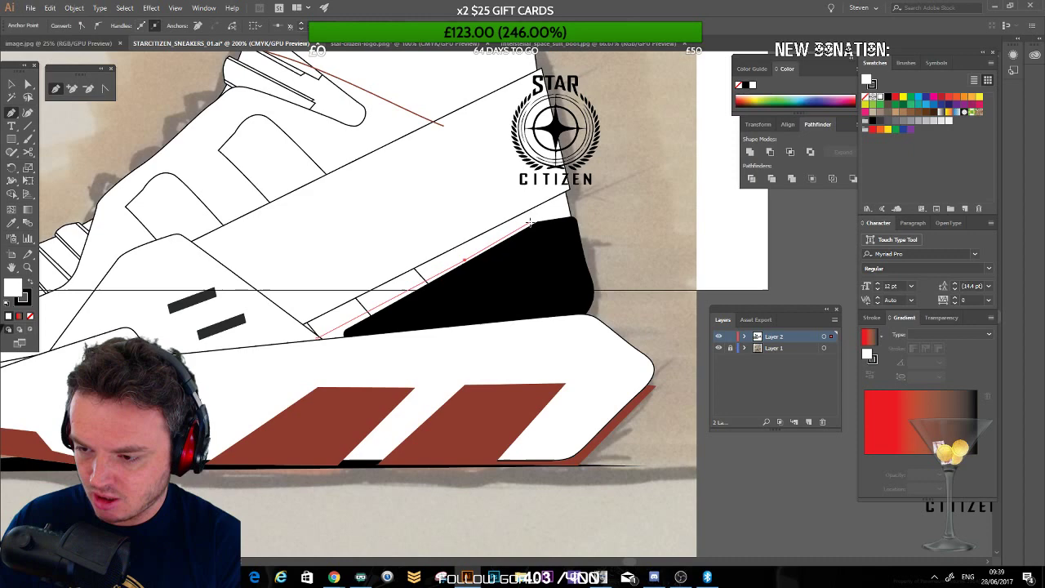
{"action": "left_click", "coordinate": [572, 216]}
{"action": "left_click", "coordinate": [566, 186]}
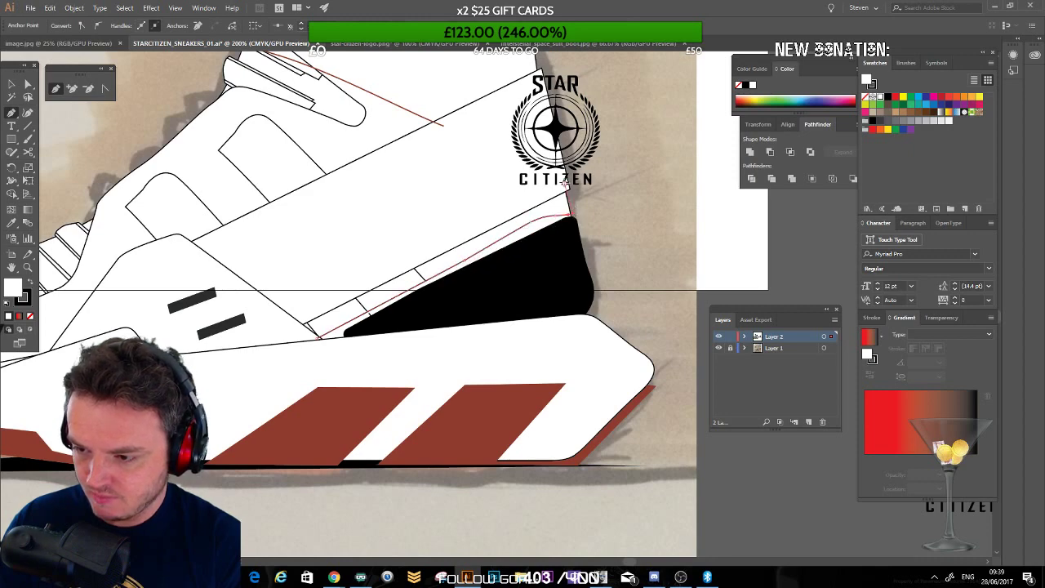
{"action": "left_click", "coordinate": [278, 327]}
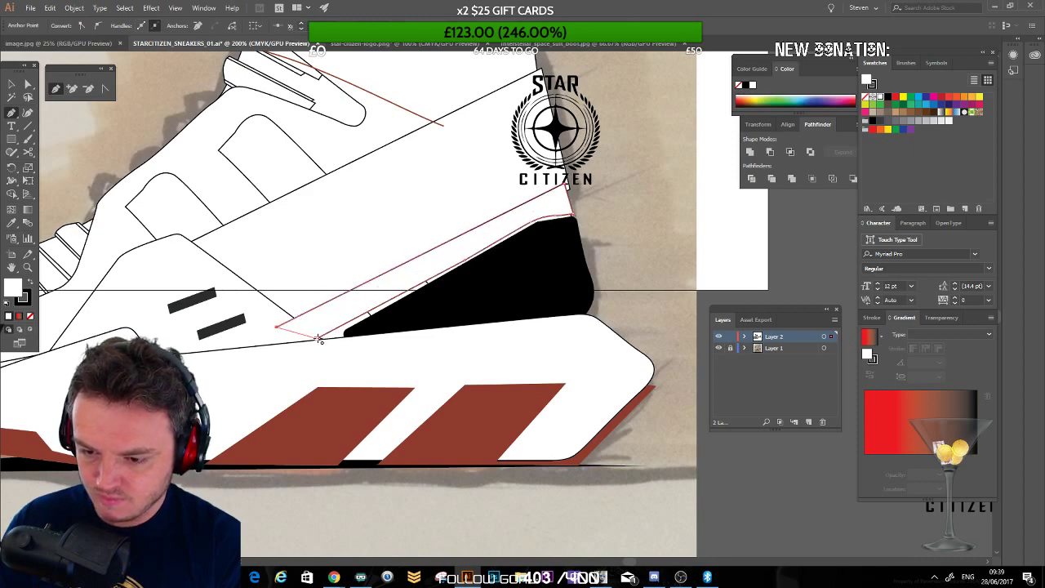
{"action": "left_click", "coordinate": [13, 86]}
{"action": "left_click", "coordinate": [681, 218]}
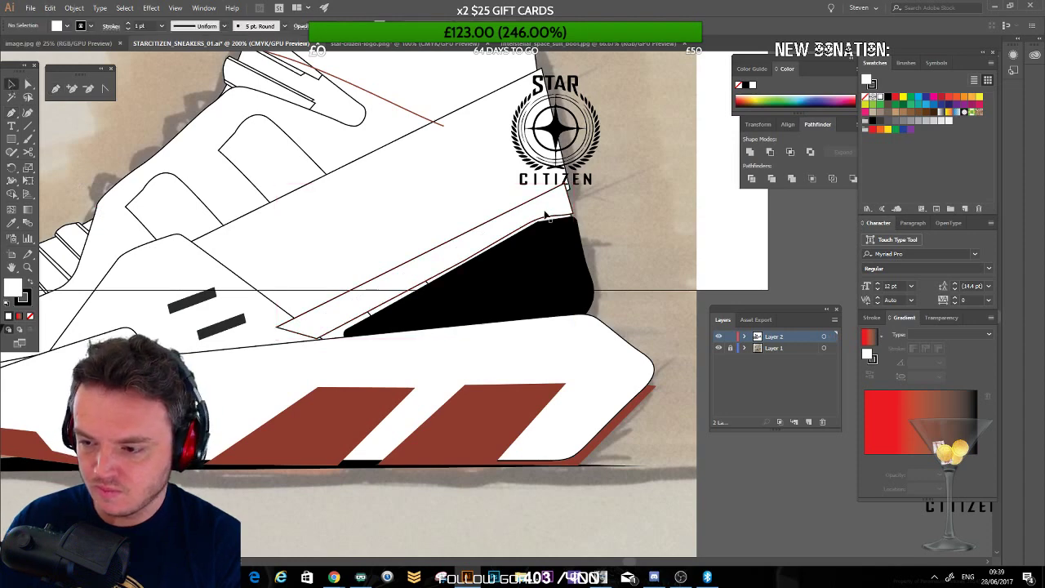
{"action": "left_click", "coordinate": [547, 214]}
{"action": "key", "text": "ctrl+x"}
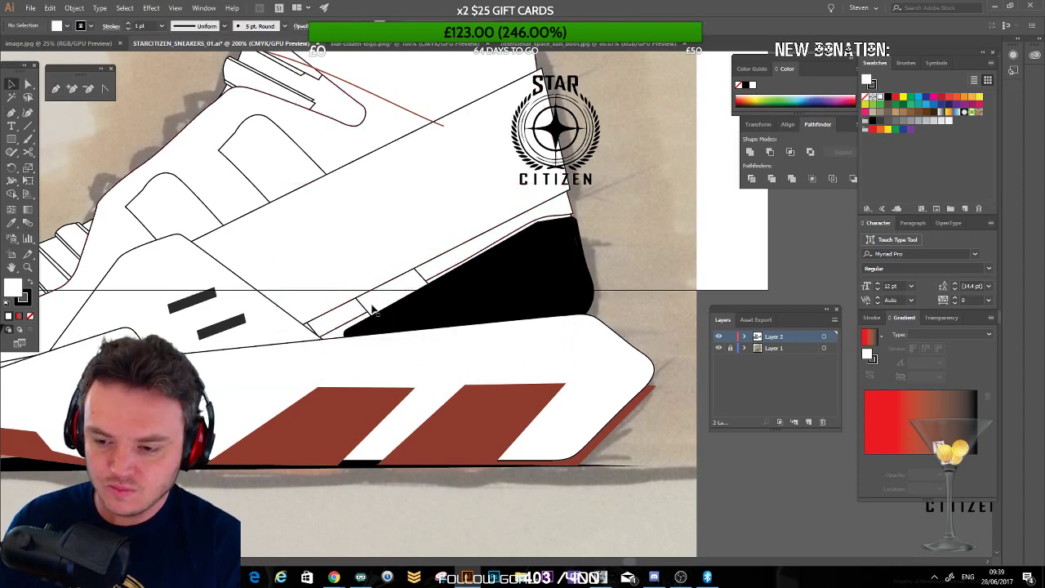
Step: Bring the white upper forward over the small panels above the heel, with its rear rounded tab in front
{"action": "left_click", "coordinate": [272, 170]}
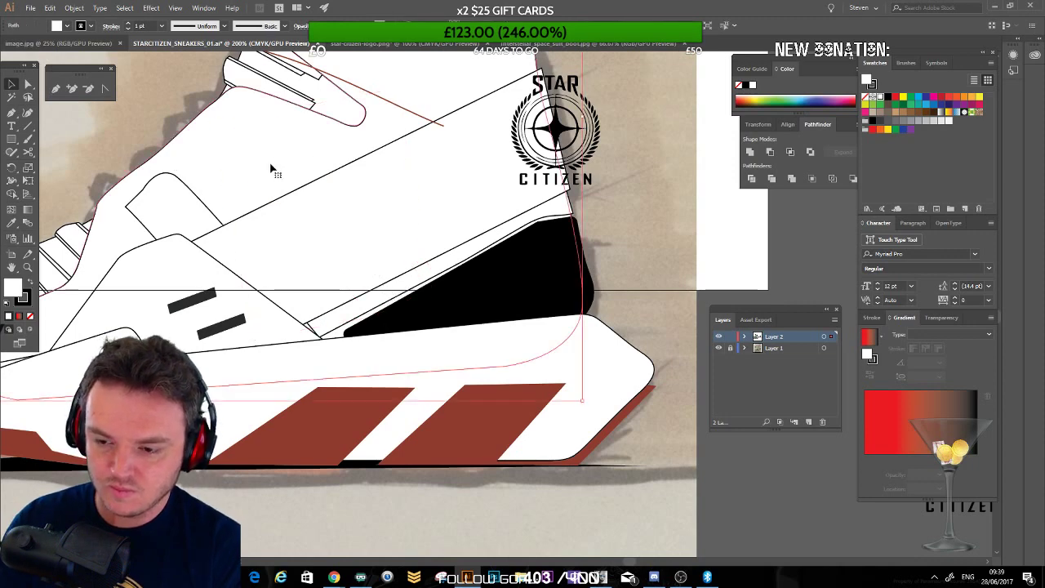
{"action": "left_click", "coordinate": [283, 191]}
{"action": "left_click", "coordinate": [635, 275]}
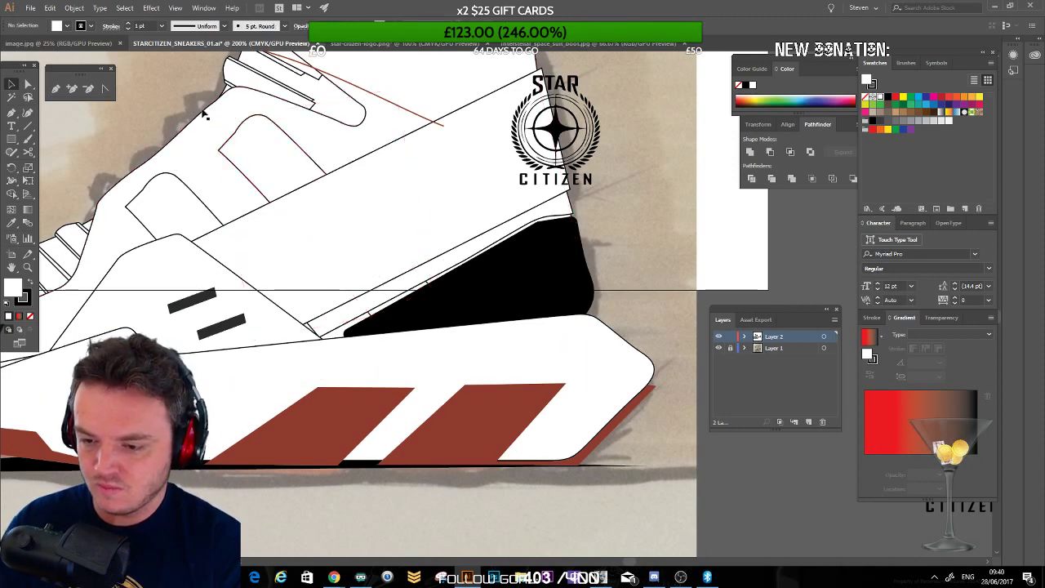
Step: Draw a closed diagonal strip over the upper edge of the black heel shape with the Pen tool, and fill it with grey
{"action": "left_click", "coordinate": [55, 88]}
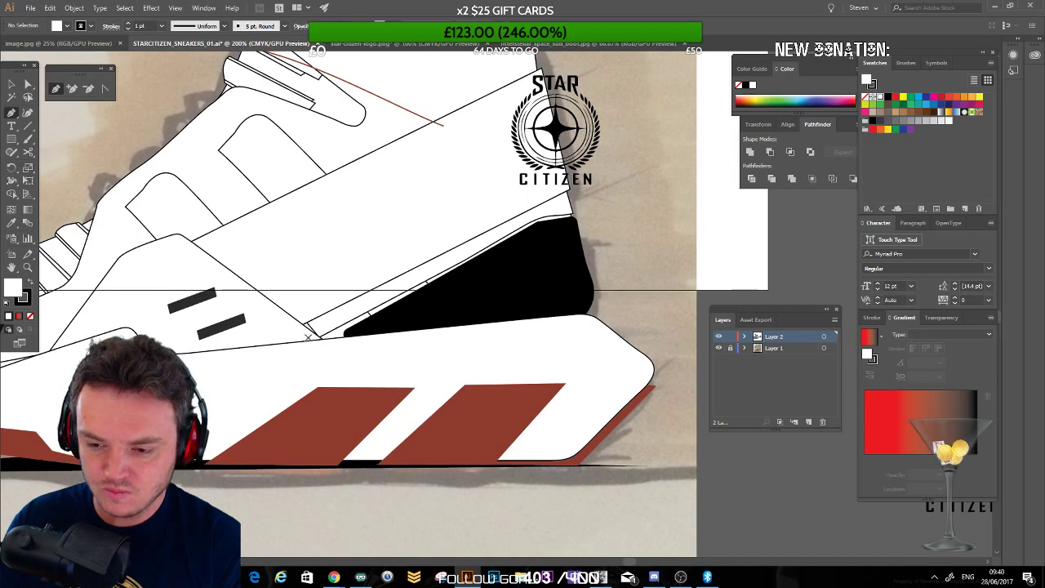
{"action": "left_click", "coordinate": [308, 337]}
{"action": "left_click", "coordinate": [572, 216]}
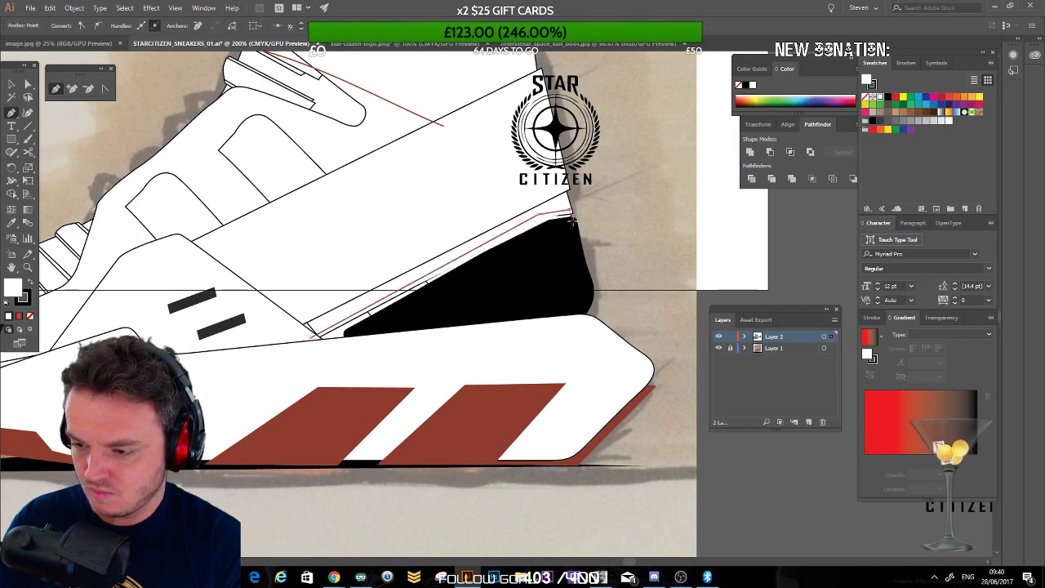
{"action": "left_click", "coordinate": [341, 352]}
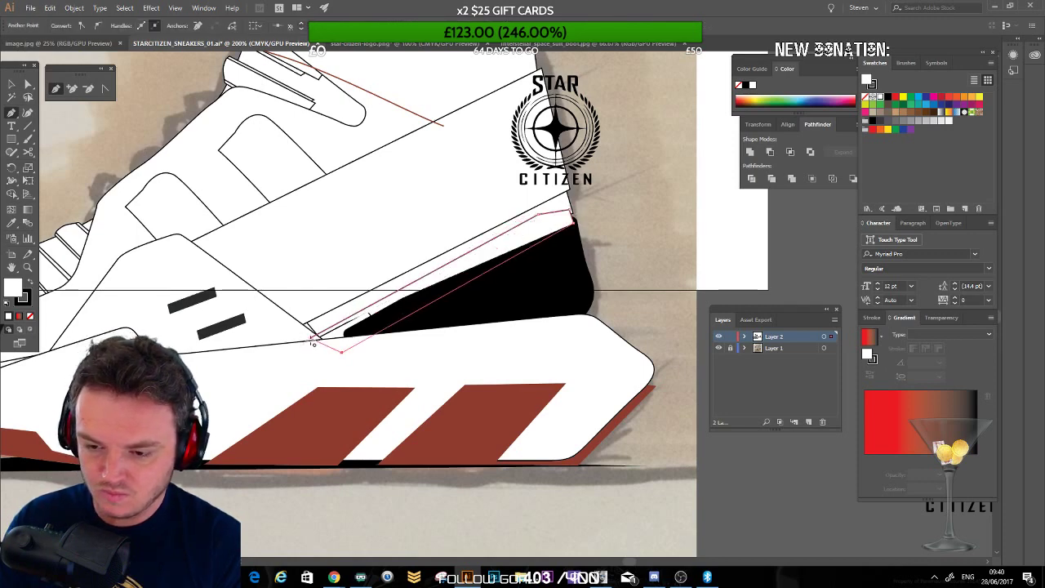
{"action": "left_click", "coordinate": [312, 337]}
{"action": "left_click", "coordinate": [10, 83]}
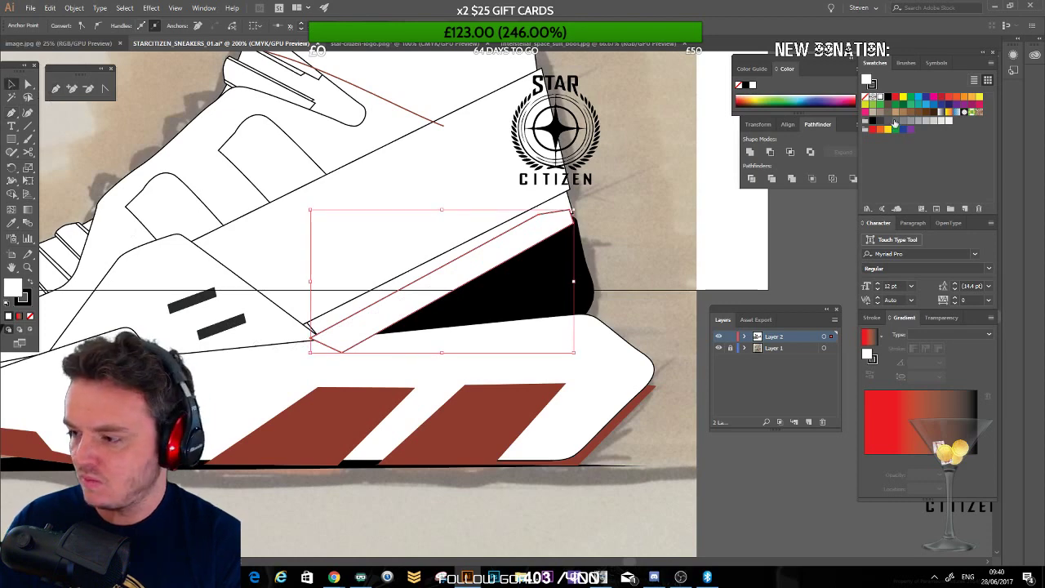
{"action": "left_click", "coordinate": [894, 122]}
{"action": "left_click", "coordinate": [733, 206]}
Step: Restack the grey strip behind the black heel shape and the sole, leaving only a thin edge above the heel
{"action": "left_click", "coordinate": [523, 244]}
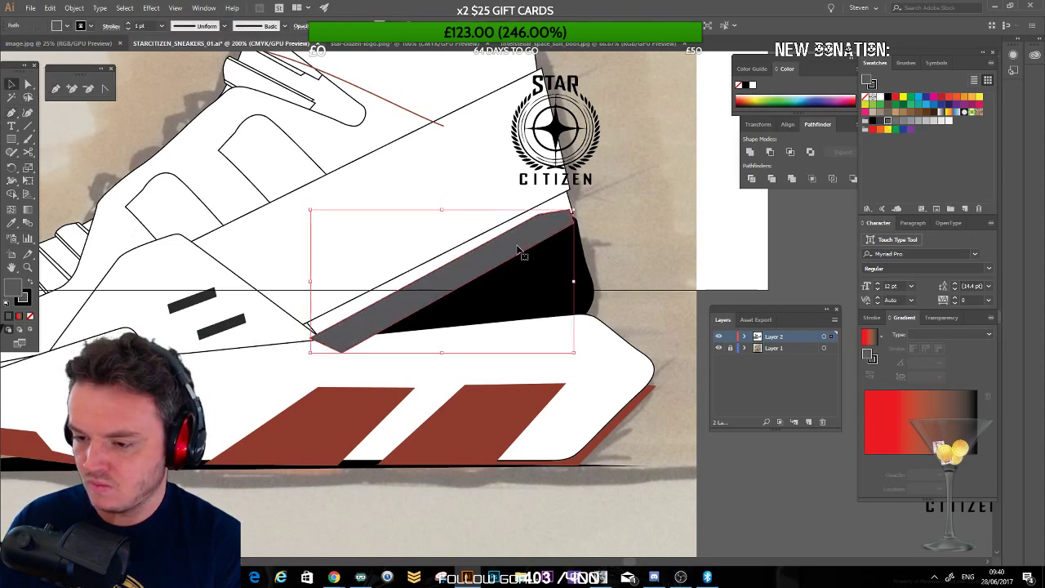
{"action": "key", "text": "ctrl+x"}
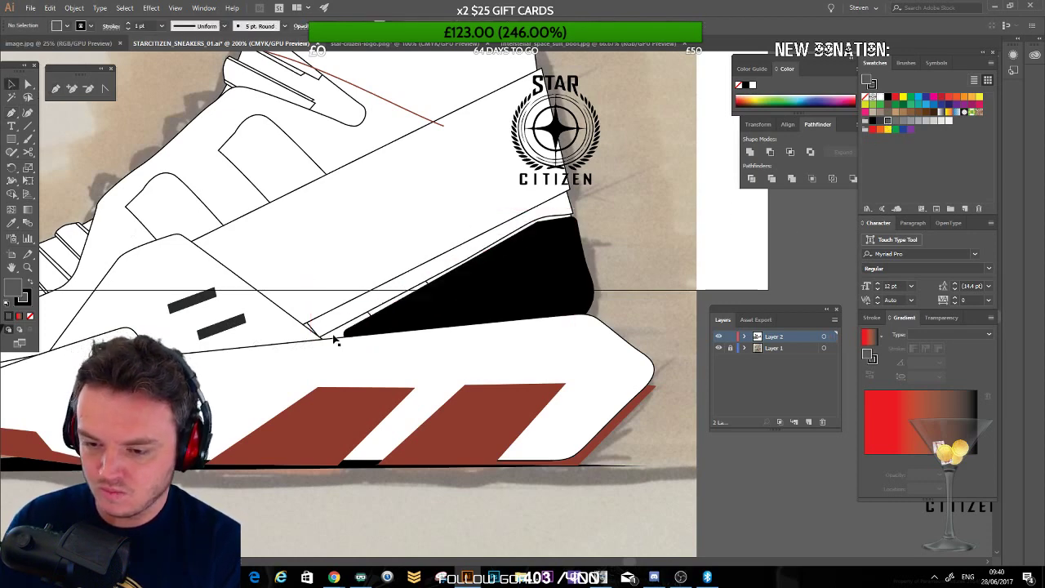
{"action": "key", "text": "ctrl+shift+z"}
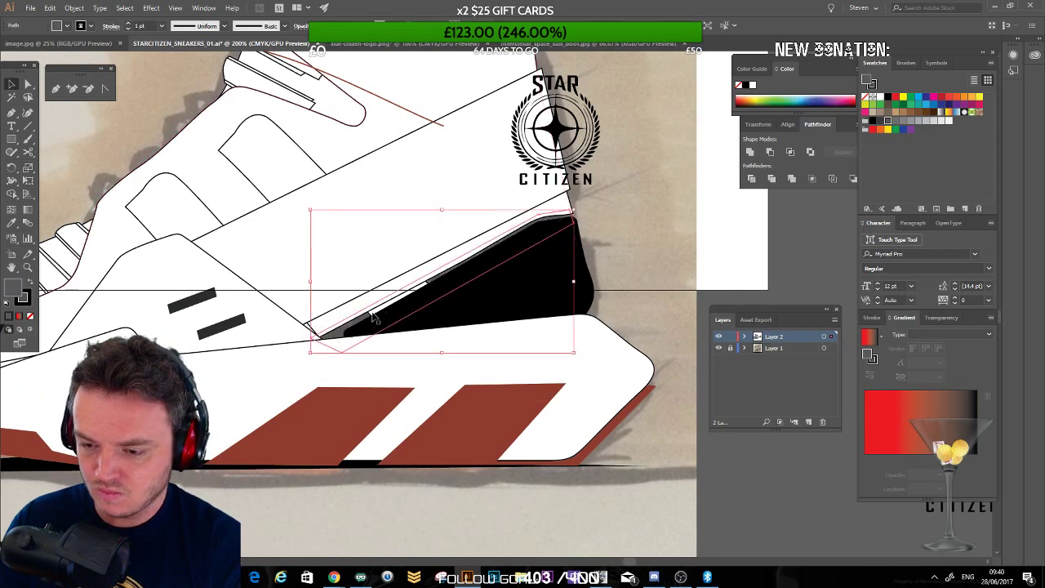
{"action": "key", "text": "ctrl+z"}
{"action": "key", "text": "ctrl+shift+z"}
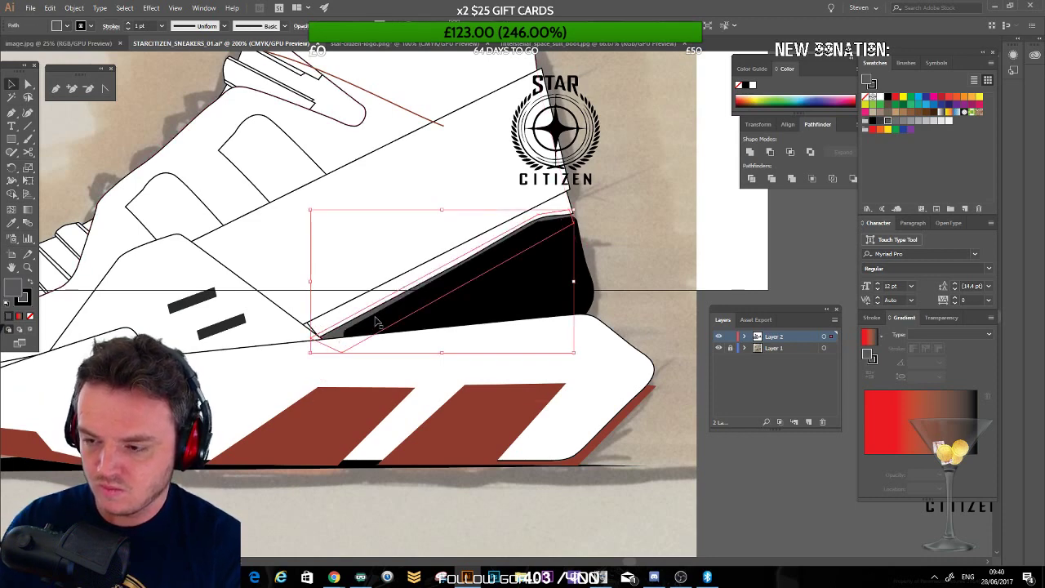
{"action": "key", "text": "ctrl+z"}
Step: Fill the heel shape with dark grey and the thin strip behind it with black
{"action": "left_click", "coordinate": [389, 333]}
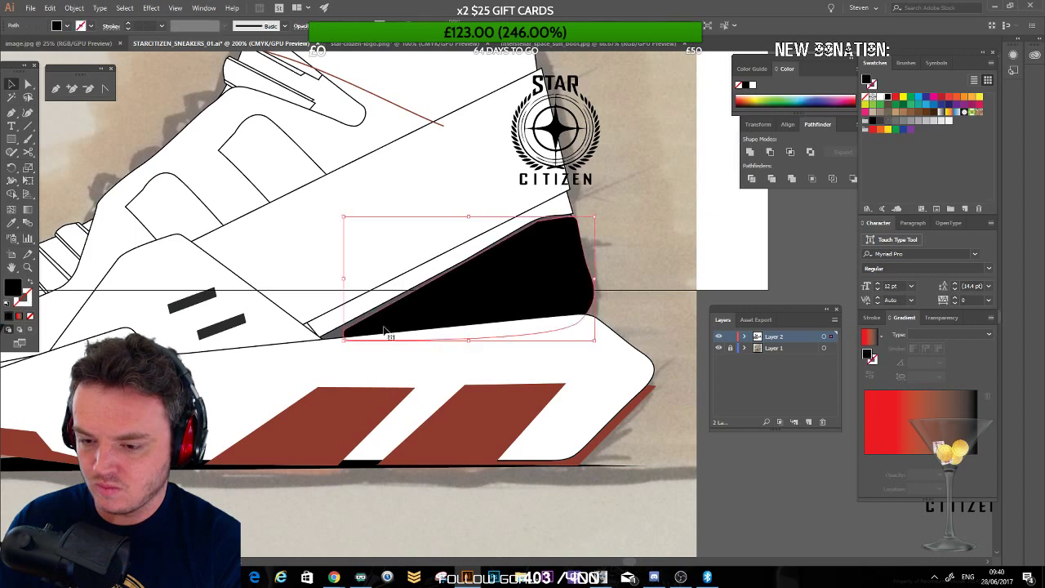
{"action": "left_click", "coordinate": [880, 121]}
{"action": "left_click", "coordinate": [735, 242]}
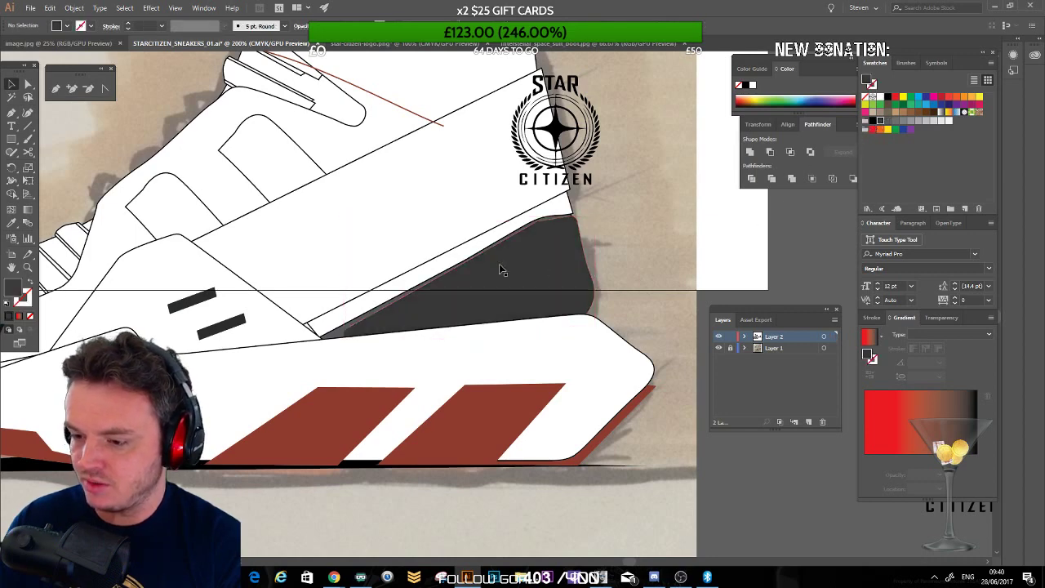
{"action": "left_click", "coordinate": [336, 343]}
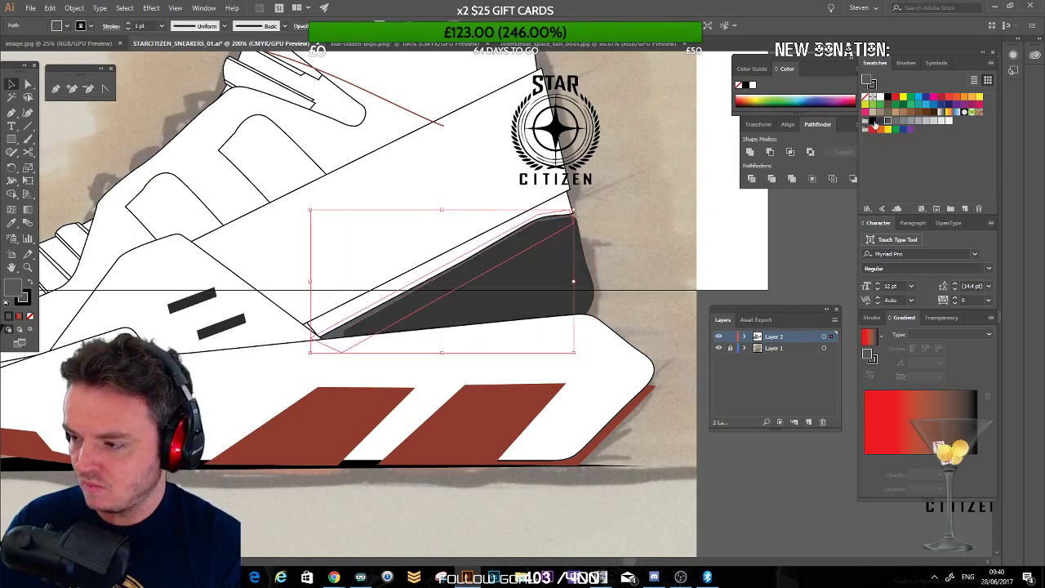
{"action": "left_click", "coordinate": [873, 122]}
{"action": "left_click", "coordinate": [874, 128]}
{"action": "left_click", "coordinate": [717, 250]}
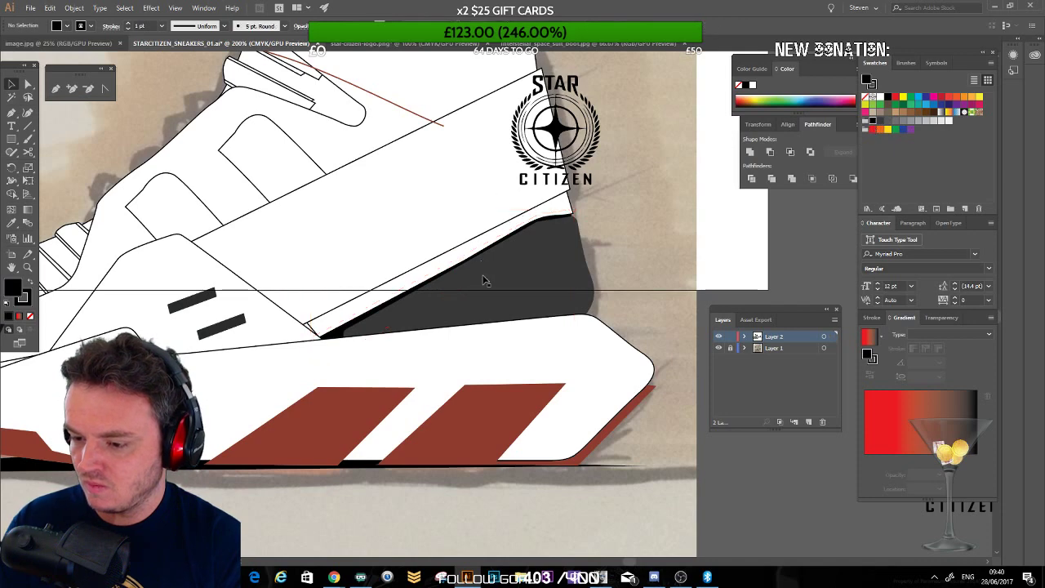
Step: Darken the heel shape's fill to a near-black grey with the Color Picker, and deselect it
{"action": "left_click", "coordinate": [486, 280]}
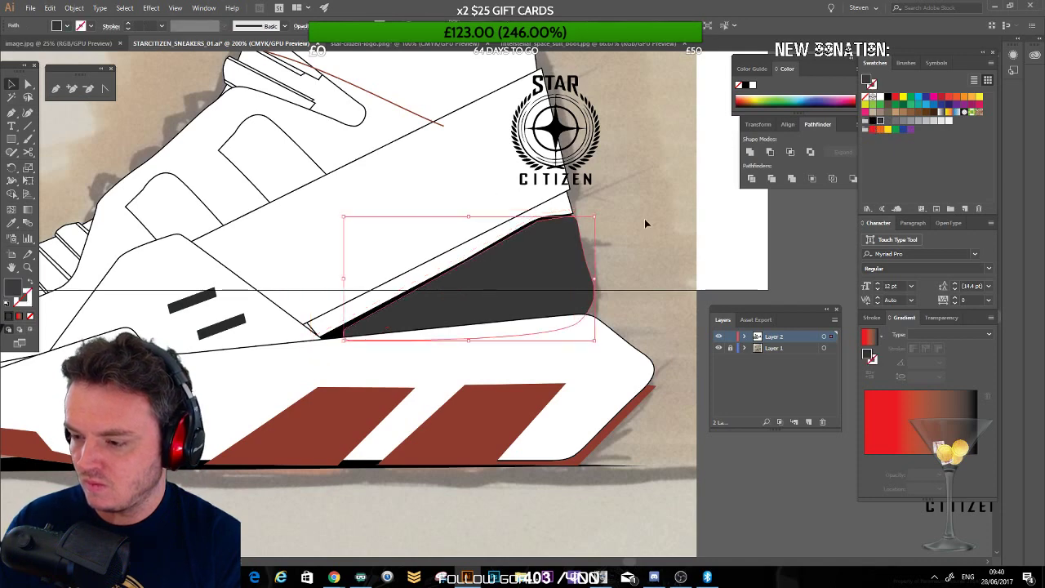
{"action": "double_click", "coordinate": [13, 287]}
{"action": "left_click_drag", "start_coordinate": [23, 158], "coordinate": [25, 162]}
{"action": "left_click", "coordinate": [259, 46]}
{"action": "left_click", "coordinate": [702, 249]}
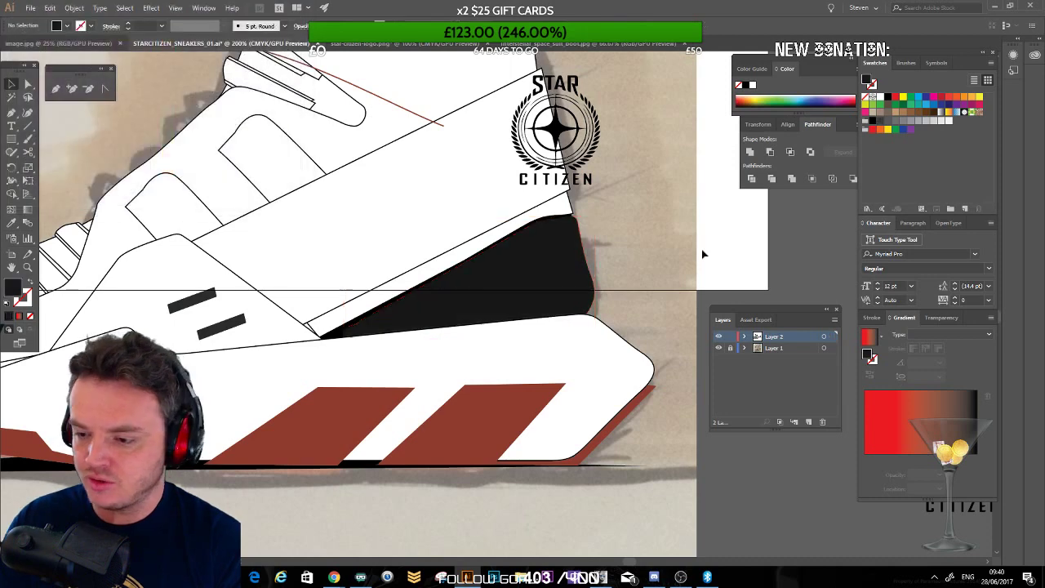
Step: Examine the whole sneaker beside the reference boot, and return to the dark bars on its side panel
{"action": "key", "text": "ctrl+minus"}
{"action": "key", "text": "ctrl+minus"}
{"action": "key", "text": "ctrl+minus"}
{"action": "left_click_drag", "start_coordinate": [366, 144], "coordinate": [402, 108]}
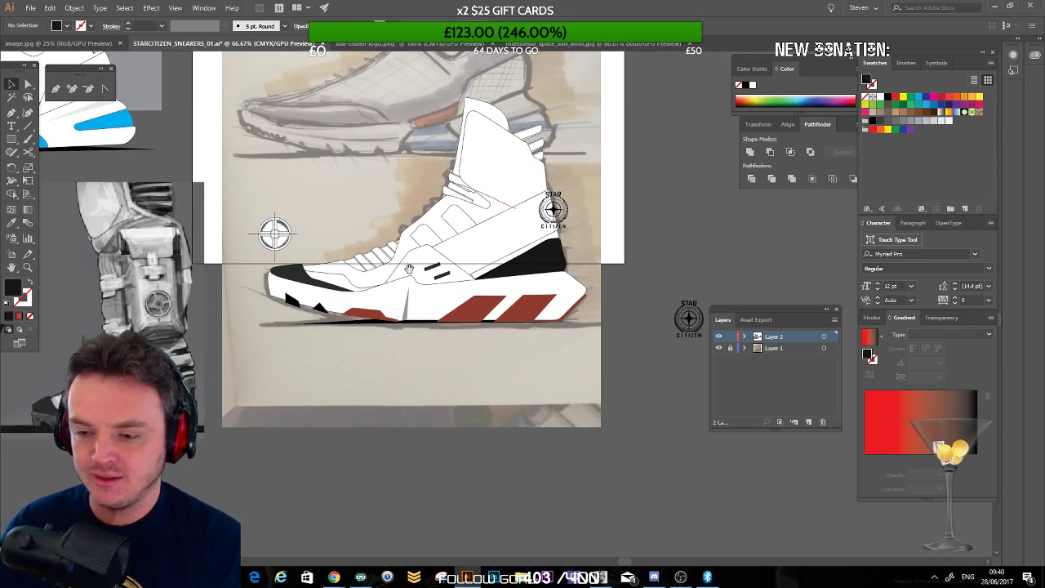
{"action": "left_click_drag", "start_coordinate": [225, 290], "coordinate": [337, 289]}
{"action": "key", "text": "ctrl+plus"}
{"action": "scroll", "coordinate": [480, 255], "scroll_direction": "up", "scroll_amount": 2}
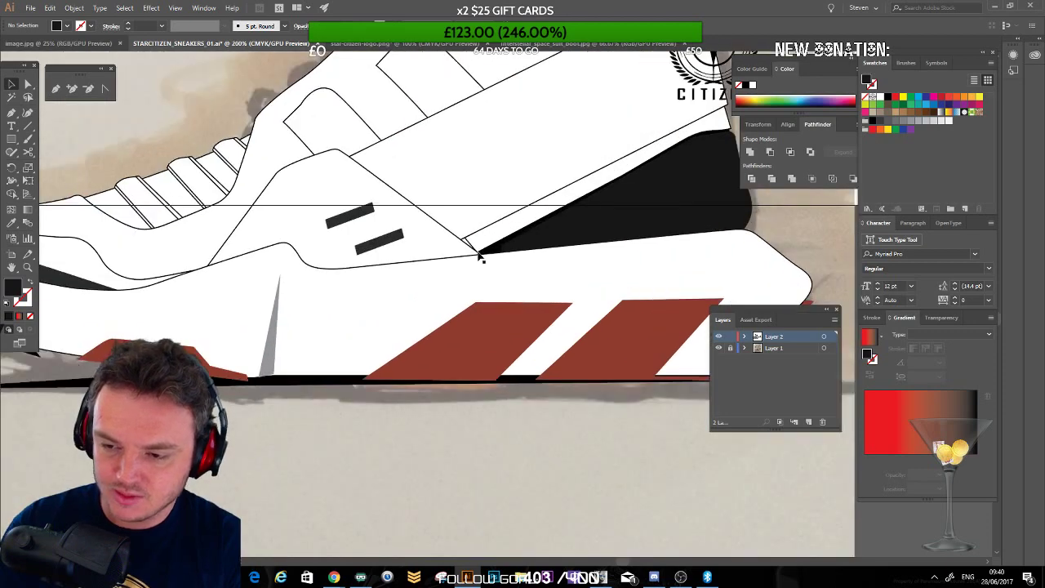
Step: Shorten the two dark bars on the sneaker's side panel from their front ends
{"action": "left_click", "coordinate": [328, 227]}
{"action": "left_click_drag", "start_coordinate": [325, 223], "coordinate": [368, 219]}
{"action": "left_click", "coordinate": [393, 242]}
{"action": "key", "text": "Delete"}
{"action": "left_click_drag", "start_coordinate": [413, 246], "coordinate": [397, 240]}
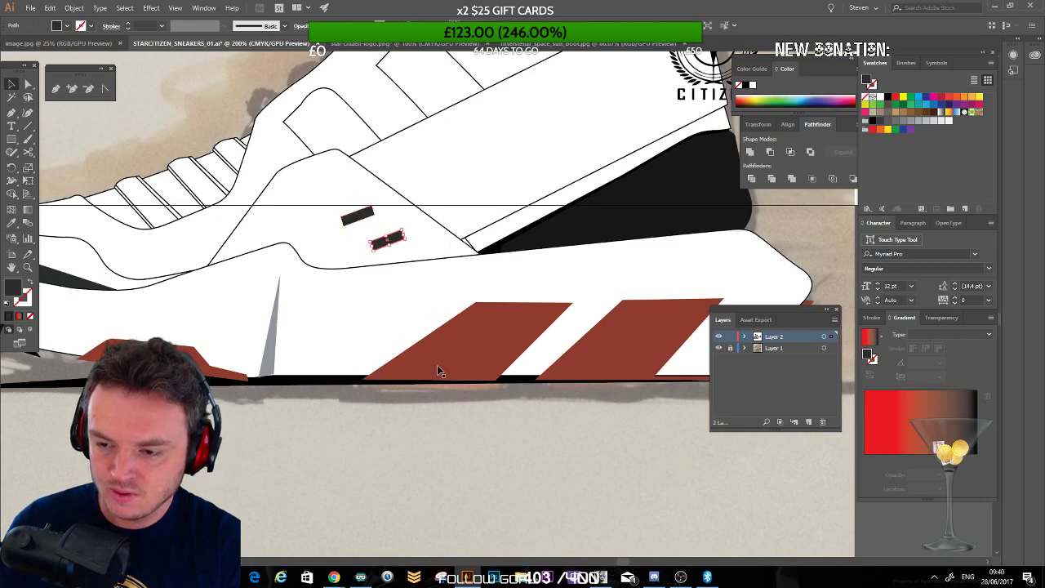
Step: Extend the two dark side-panel bars toward the toe, keeping them parallel, and deselect them
{"action": "left_click", "coordinate": [364, 437]}
{"action": "left_click", "coordinate": [350, 219]}
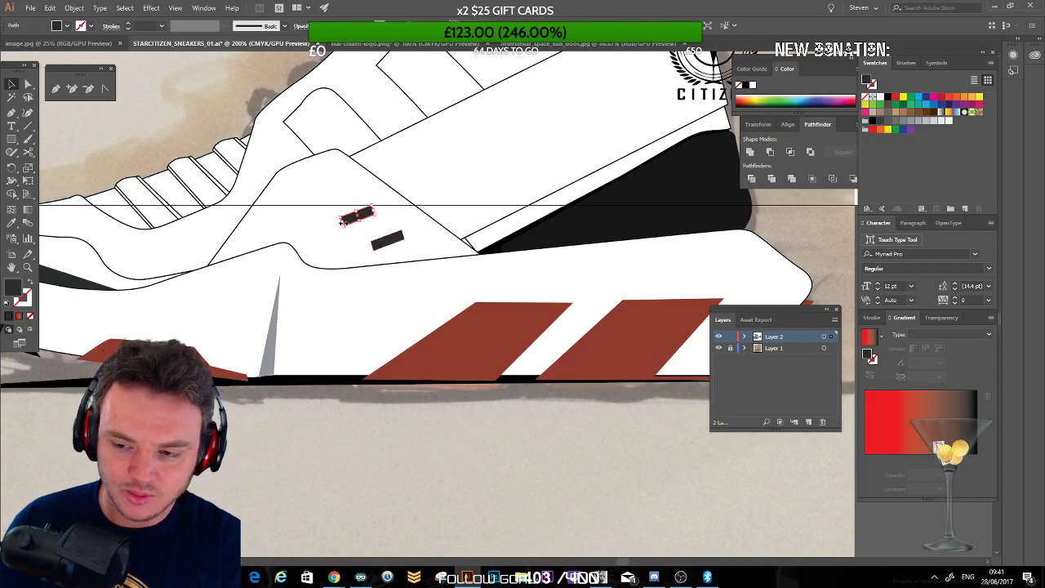
{"action": "left_click_drag", "start_coordinate": [324, 229], "coordinate": [349, 254]}
{"action": "left_click", "coordinate": [379, 245]}
{"action": "left_click", "coordinate": [322, 408]}
{"action": "key", "text": "b"}
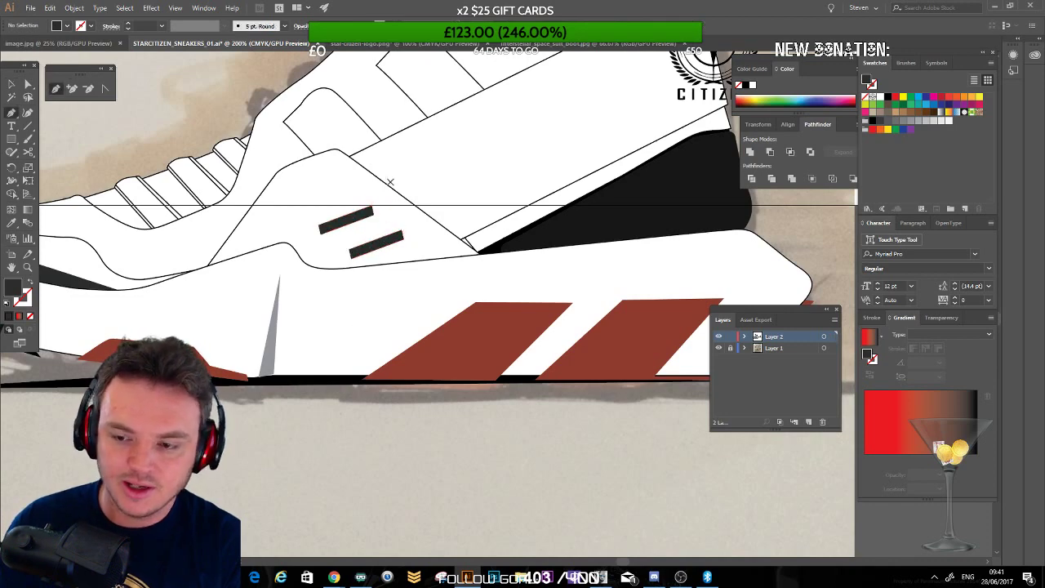
{"action": "key", "text": "ctrl+z"}
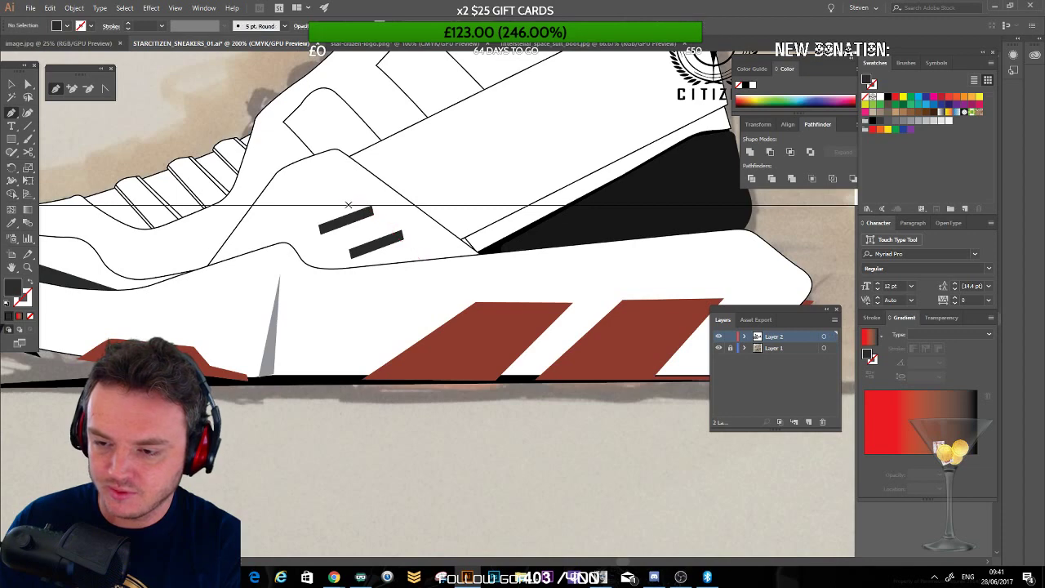
Step: Finish a diagonal cutting line across the heel-side ends of the two dark side-panel bars, and deselect it
{"action": "left_click", "coordinate": [417, 254]}
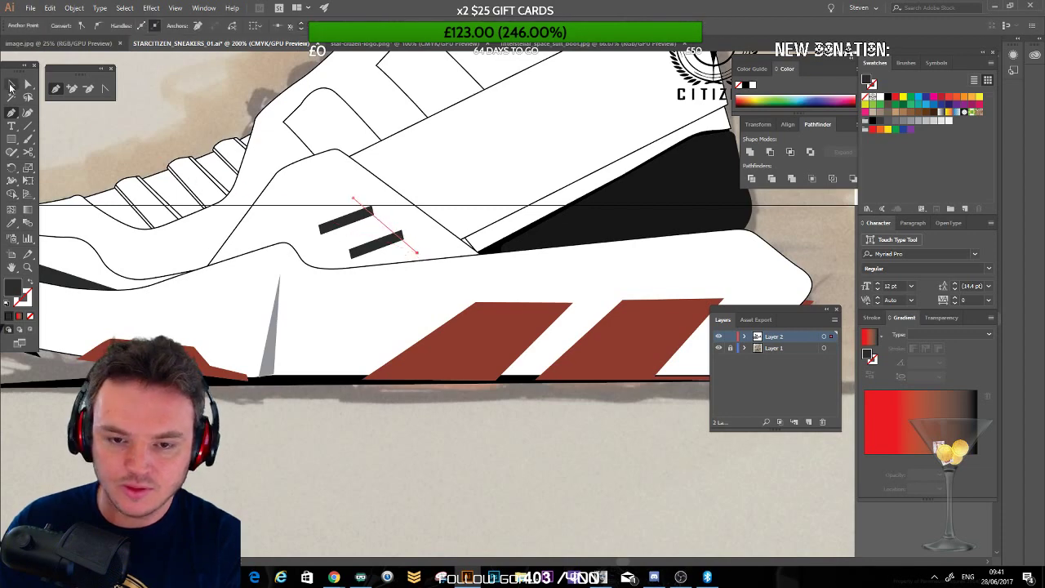
{"action": "left_click", "coordinate": [11, 84]}
{"action": "left_click", "coordinate": [425, 421]}
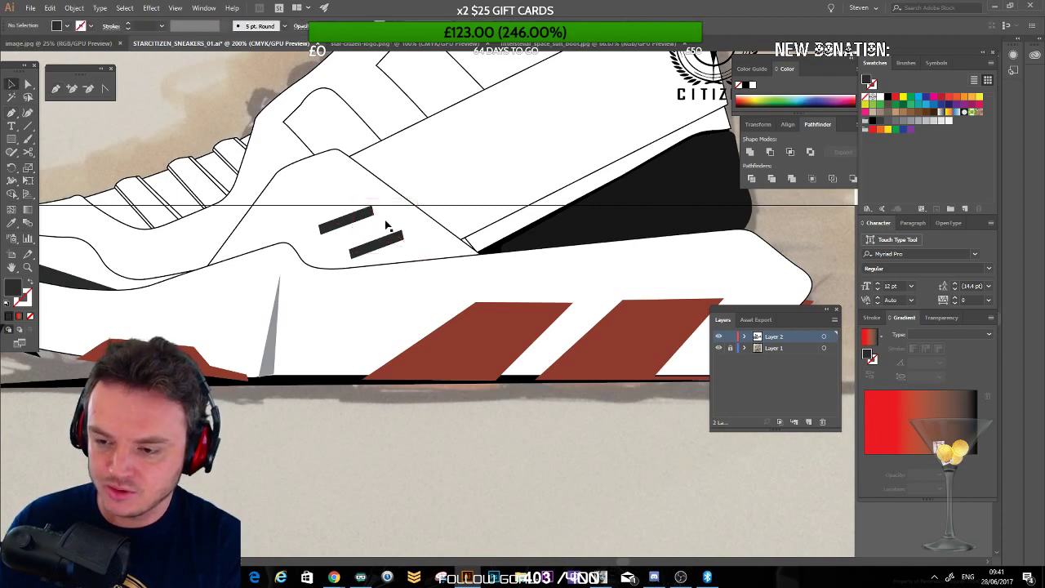
Step: Give both cutting lines and both side-panel bars no fill and a black stroke, and combine them with Pathfinder Exclude
{"action": "left_click", "coordinate": [344, 242]}
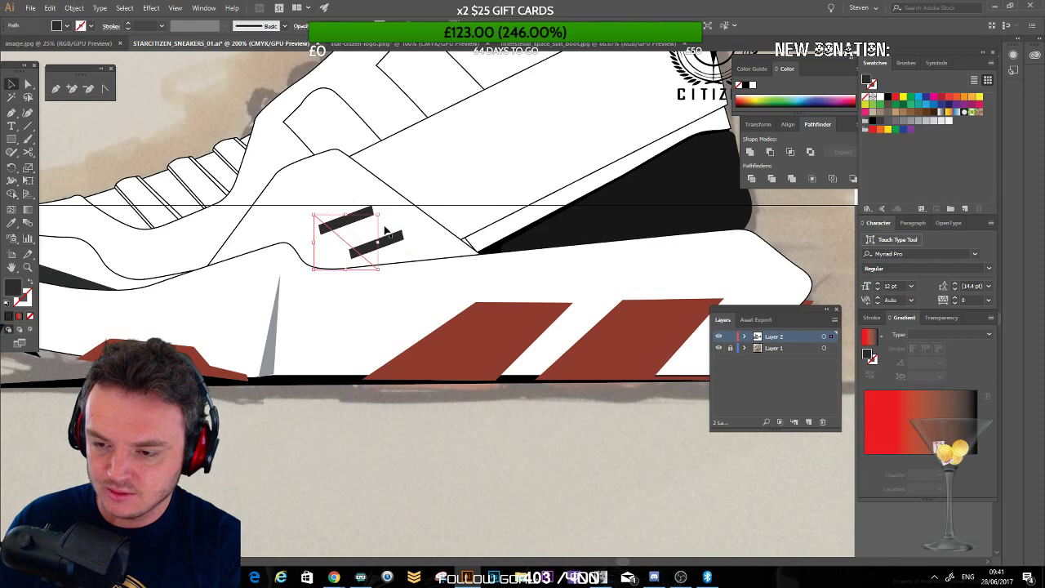
{"action": "left_click", "coordinate": [386, 228], "text": "shift"}
{"action": "left_click", "coordinate": [380, 245], "text": "shift"}
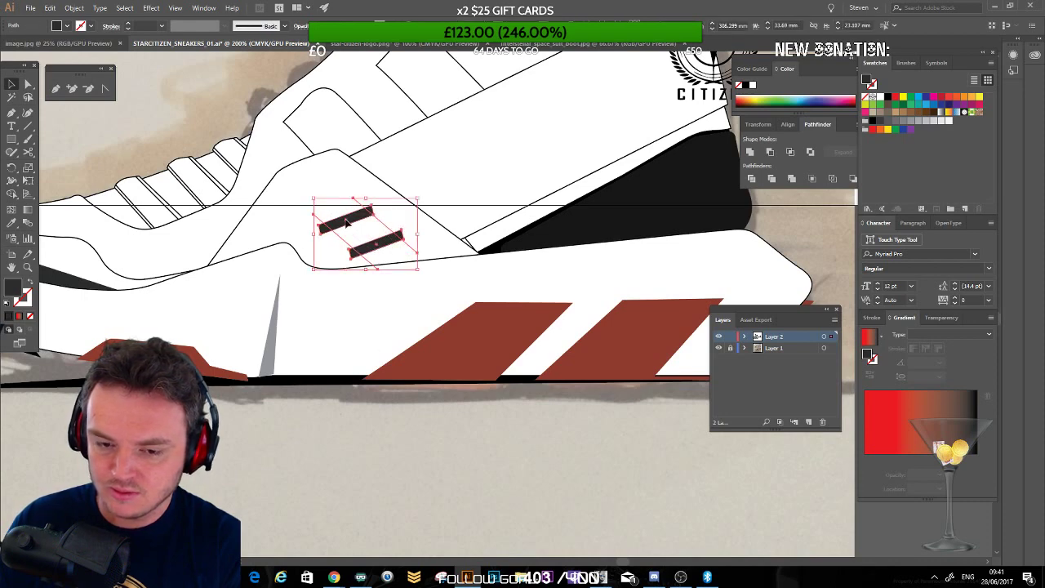
{"action": "left_click", "coordinate": [7, 304]}
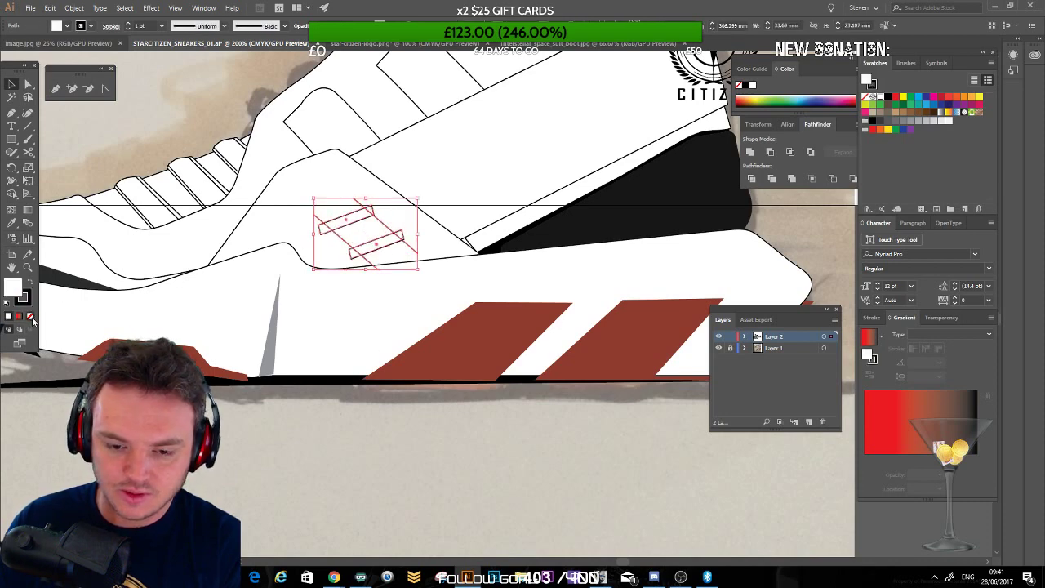
{"action": "left_click", "coordinate": [31, 317]}
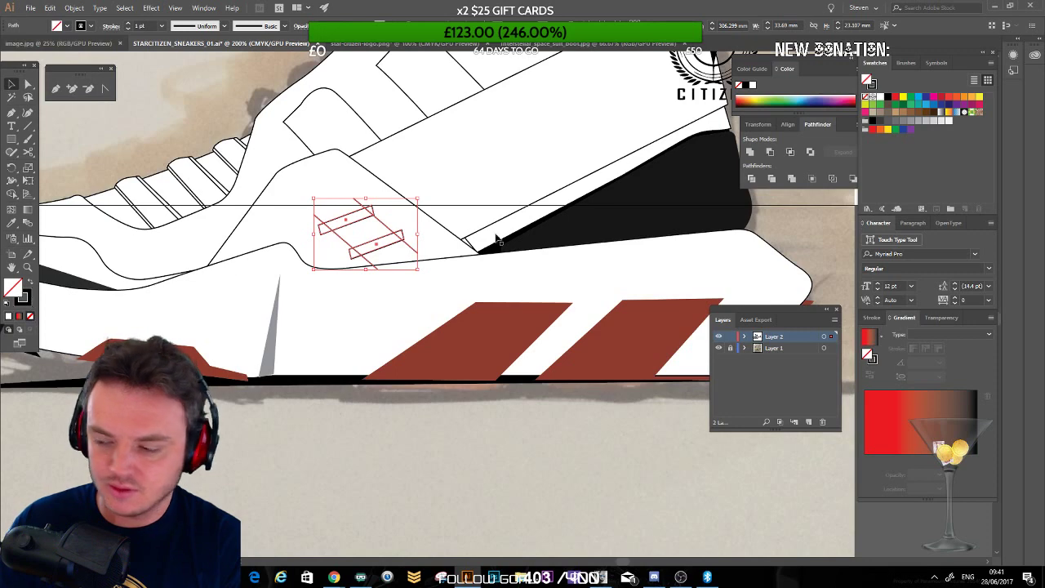
{"action": "left_click", "coordinate": [810, 153]}
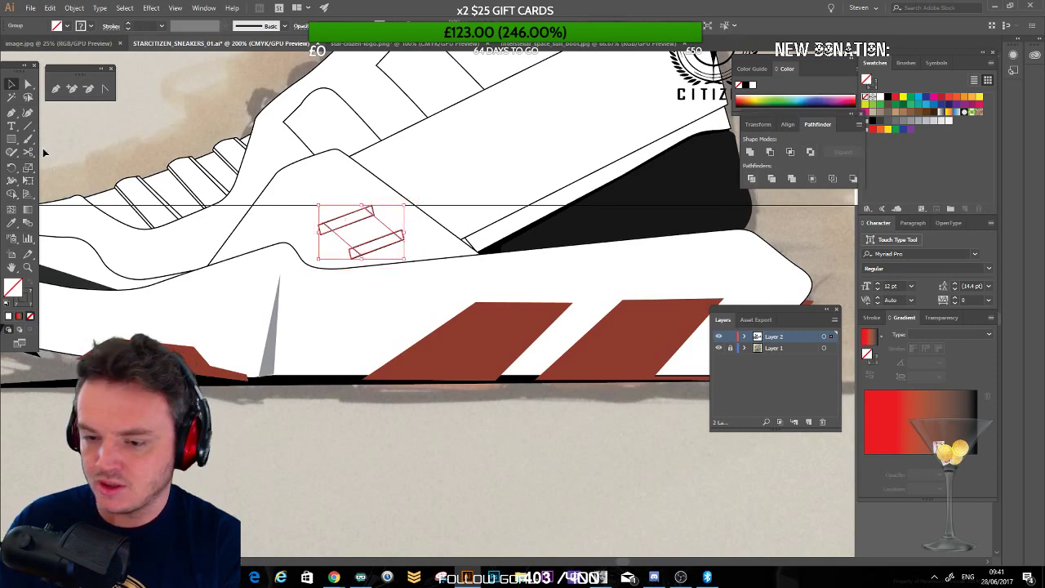
Step: Delete the small end pieces outside the diagonal cuts from both side-panel bars
{"action": "left_click", "coordinate": [27, 84]}
{"action": "left_click", "coordinate": [350, 284]}
{"action": "left_click", "coordinate": [328, 243]}
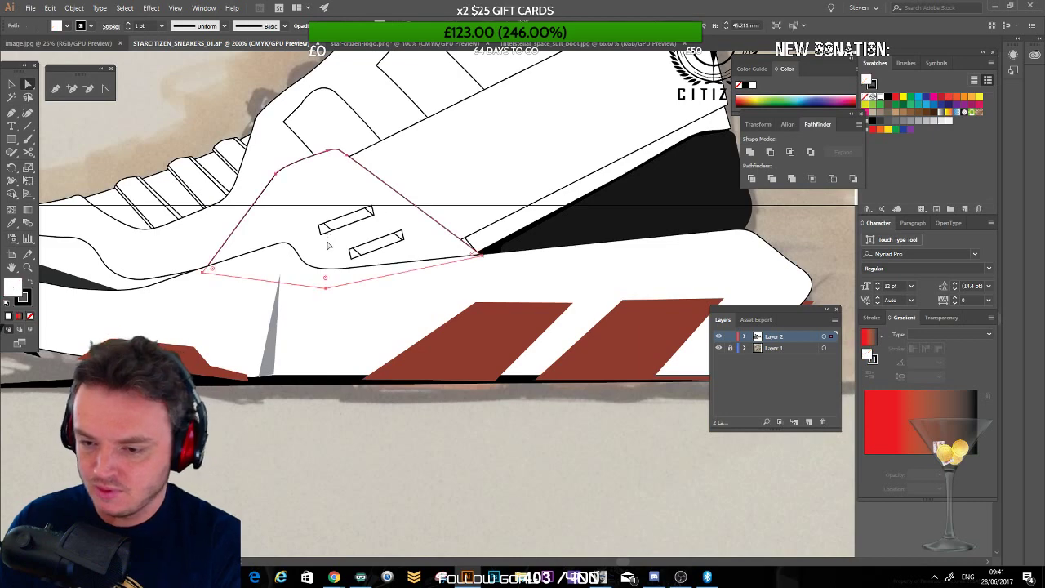
{"action": "left_click", "coordinate": [324, 238]}
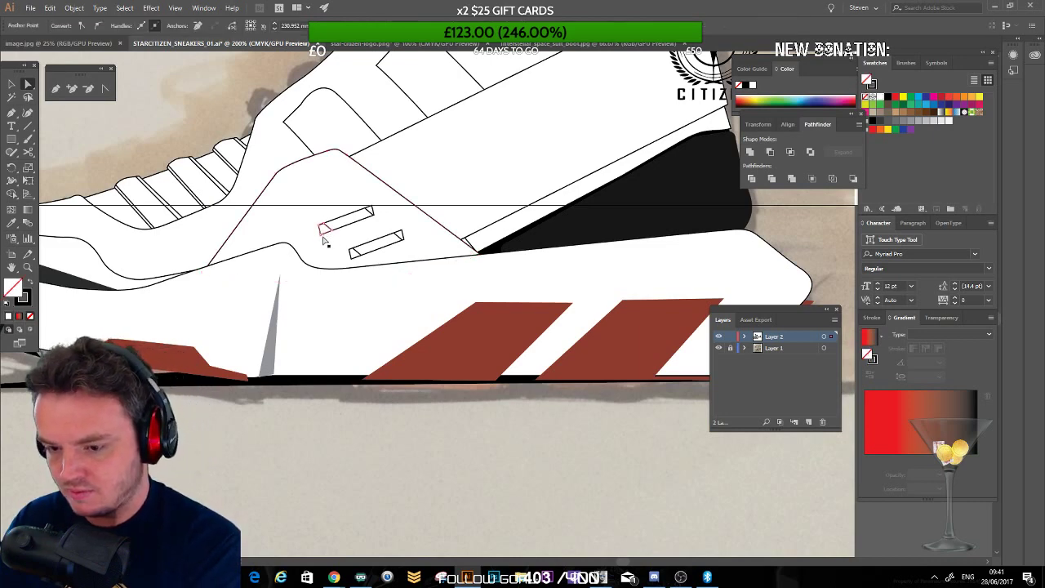
{"action": "left_click", "coordinate": [349, 265]}
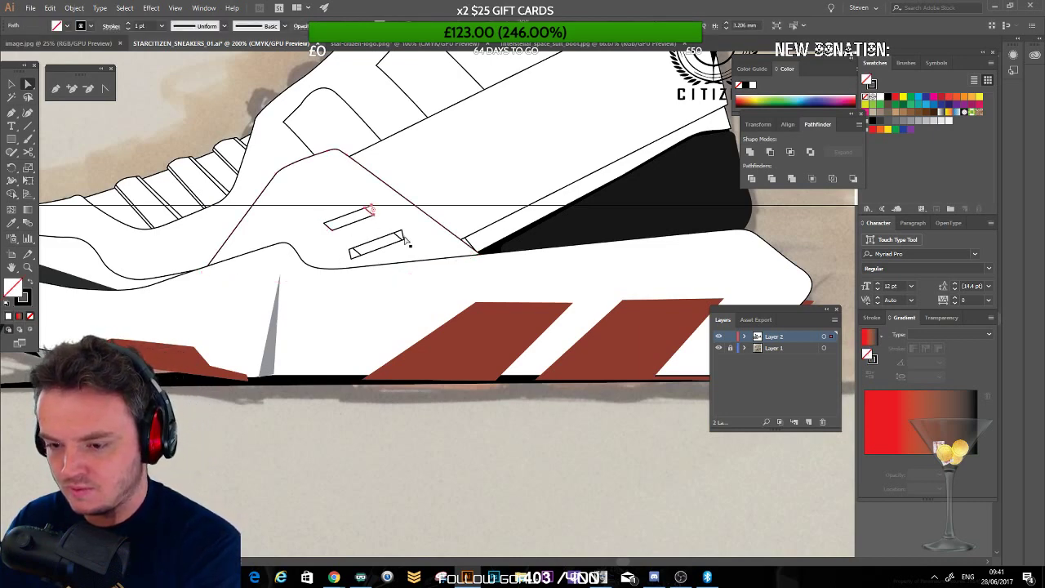
{"action": "left_click", "coordinate": [401, 234]}
{"action": "key", "text": "Delete"}
{"action": "left_click", "coordinate": [351, 259]}
{"action": "left_click", "coordinate": [352, 258]}
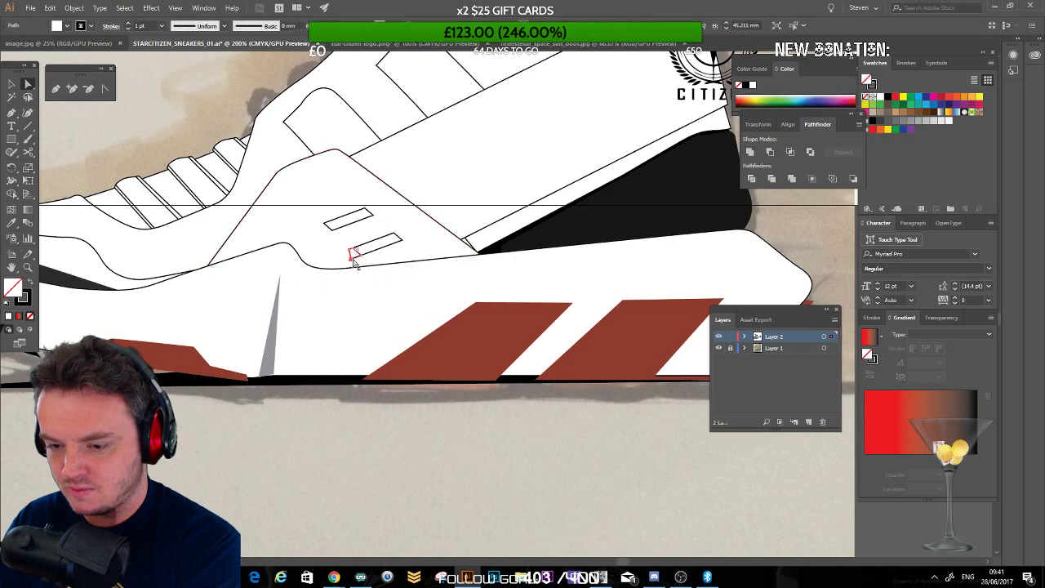
{"action": "key", "text": "Delete"}
Step: Try the default white fill and black stroke on the trimmed bar group, and undo it
{"action": "left_click", "coordinate": [344, 224]}
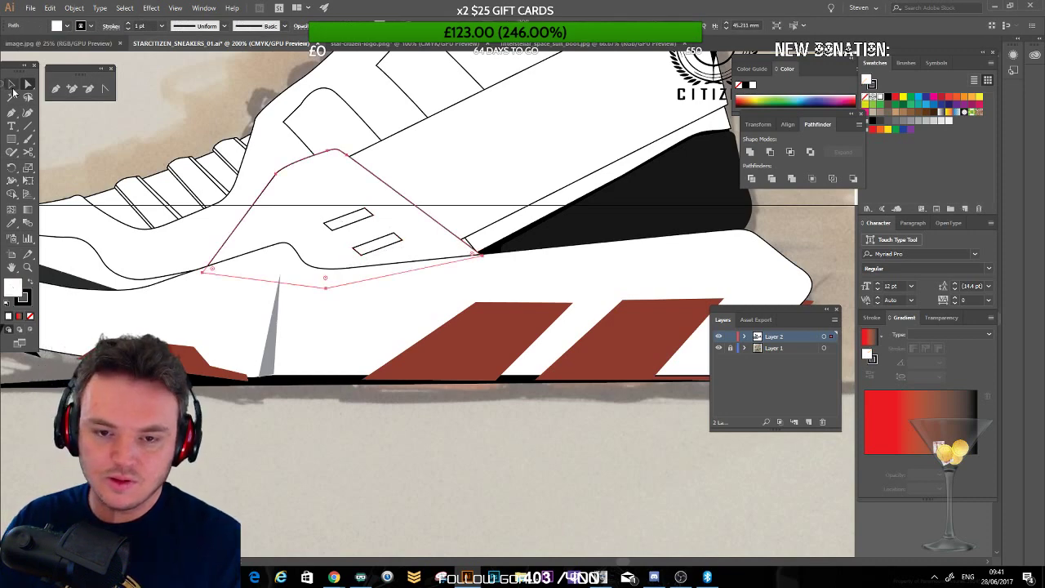
{"action": "left_click", "coordinate": [343, 395]}
{"action": "left_click", "coordinate": [372, 245]}
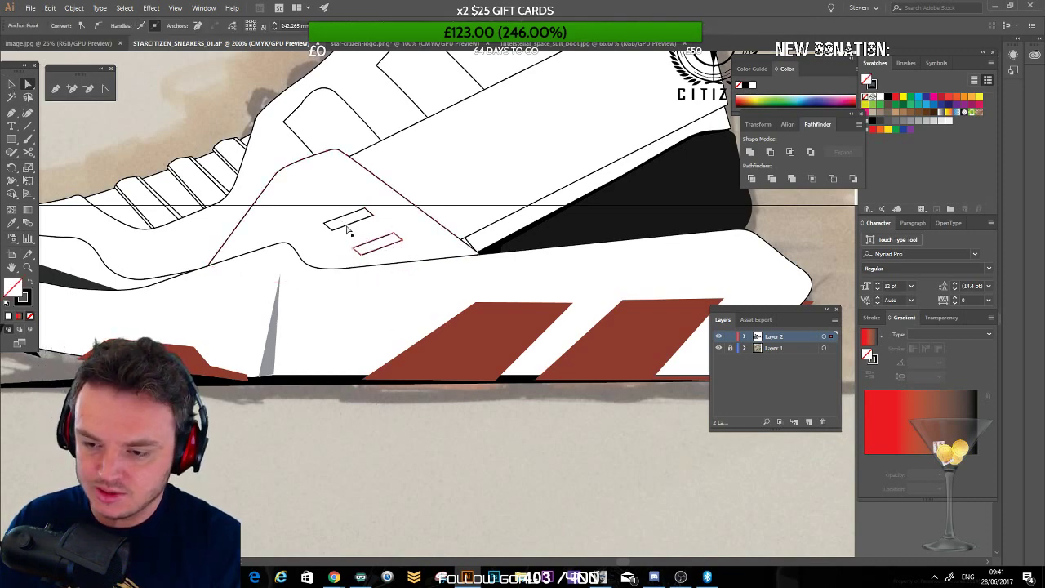
{"action": "left_click", "coordinate": [13, 84]}
{"action": "left_click", "coordinate": [367, 424]}
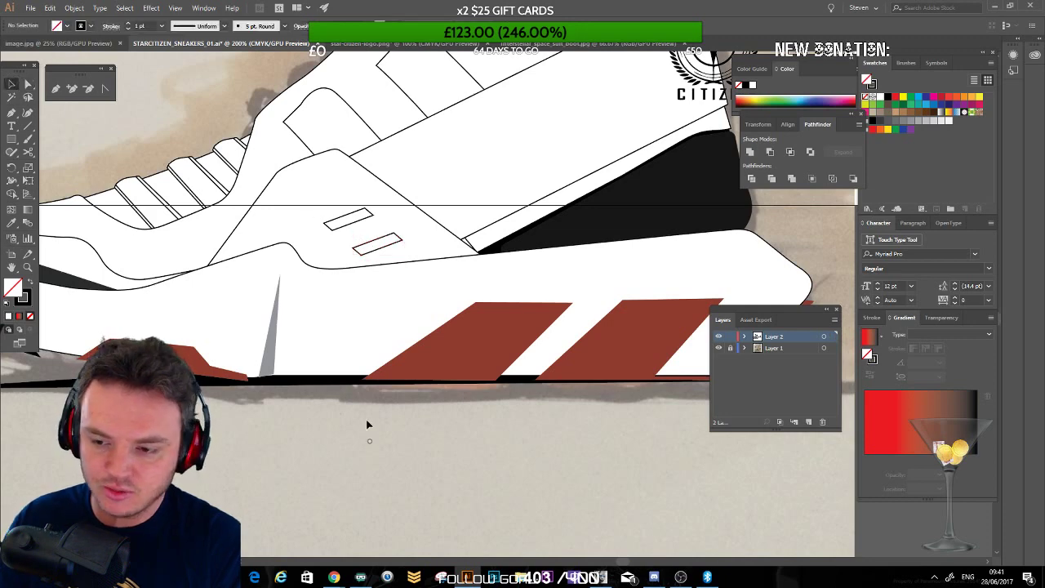
{"action": "left_click", "coordinate": [374, 245]}
{"action": "left_click", "coordinate": [369, 243]}
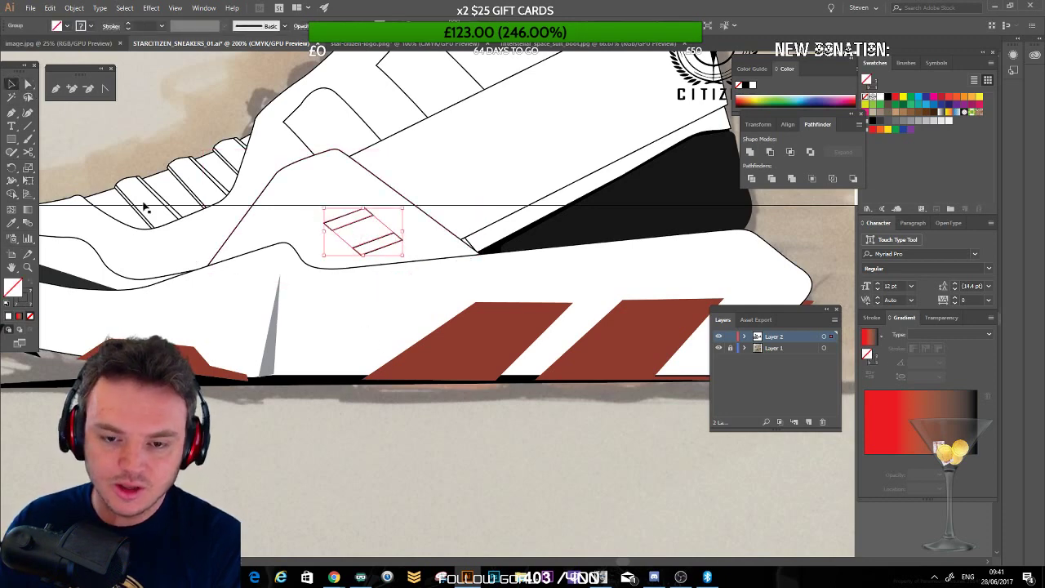
{"action": "left_click", "coordinate": [8, 304]}
{"action": "left_click", "coordinate": [345, 429]}
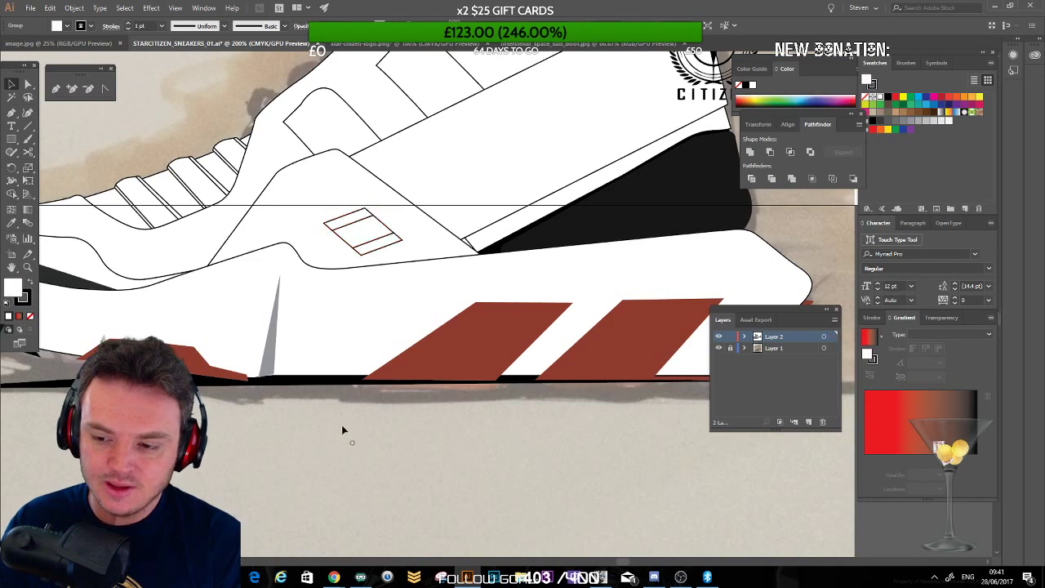
{"action": "key", "text": "ctrl+z"}
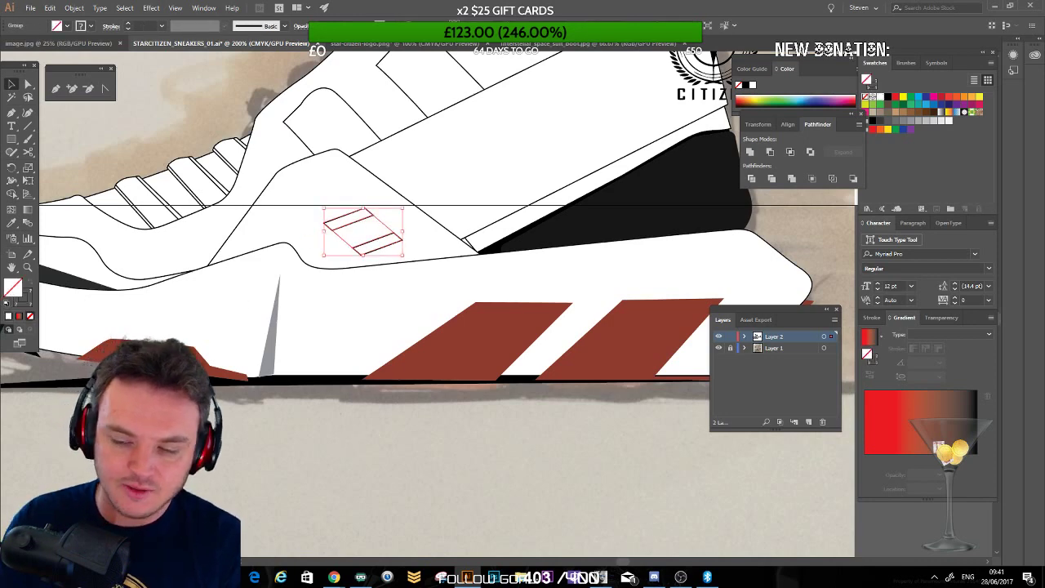
Step: Try the default fill and stroke on the bars again with the piece between them selected, and revert the change
{"action": "left_click", "coordinate": [7, 304]}
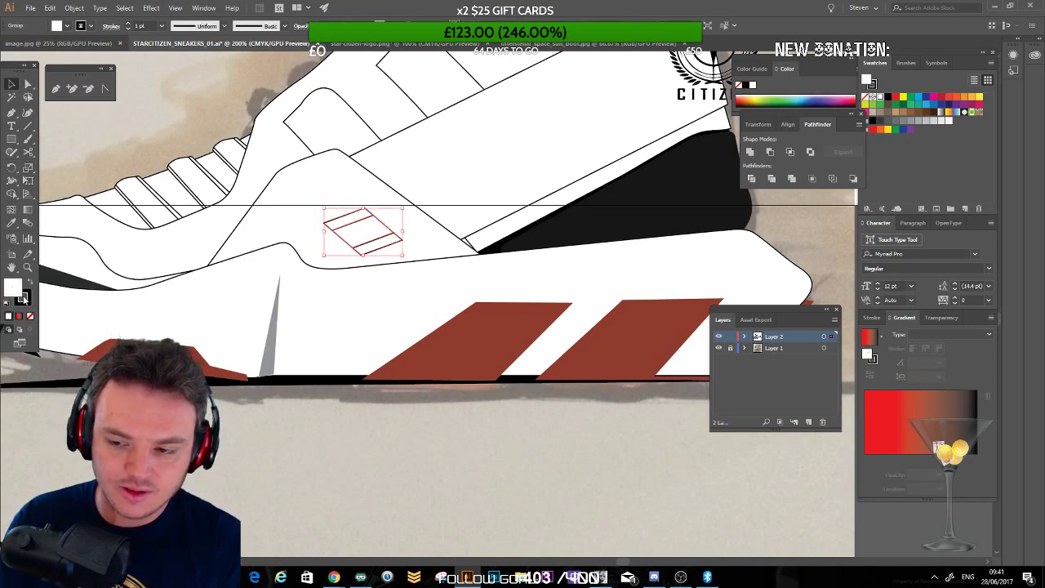
{"action": "left_click", "coordinate": [27, 84]}
{"action": "left_click", "coordinate": [369, 230]}
{"action": "left_click", "coordinate": [374, 237]}
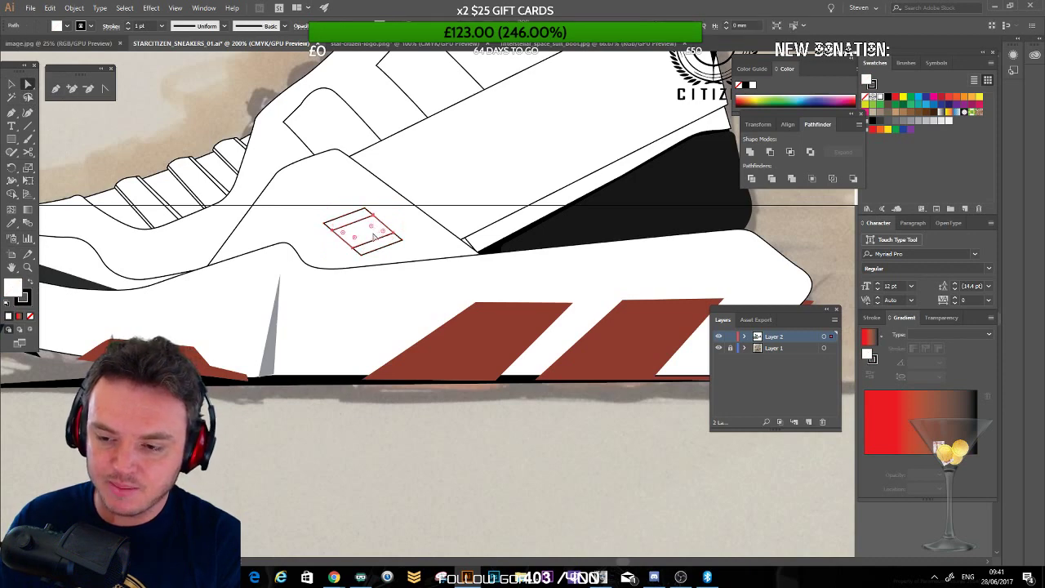
{"action": "key", "text": "ctrl+z"}
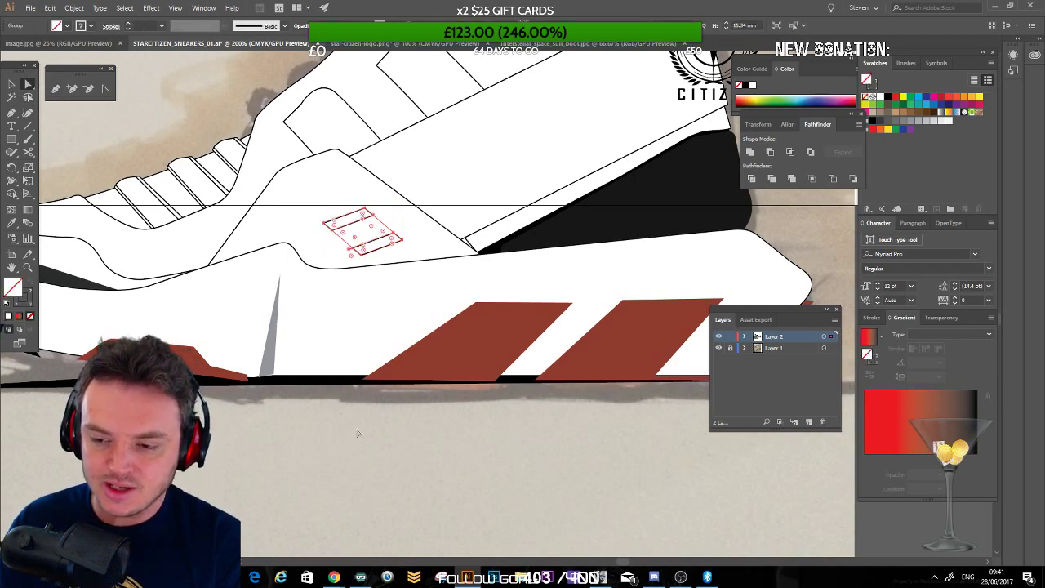
{"action": "left_click", "coordinate": [368, 433]}
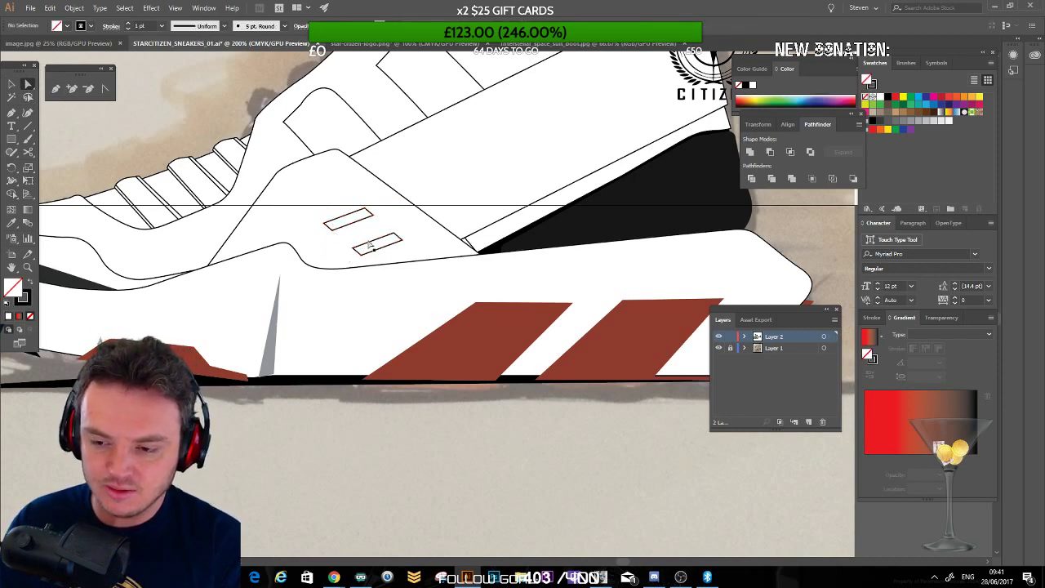
Step: Check the bars' paths in Outline view, and apply the default white fill and black stroke to their group
{"action": "key", "text": "ctrl+y"}
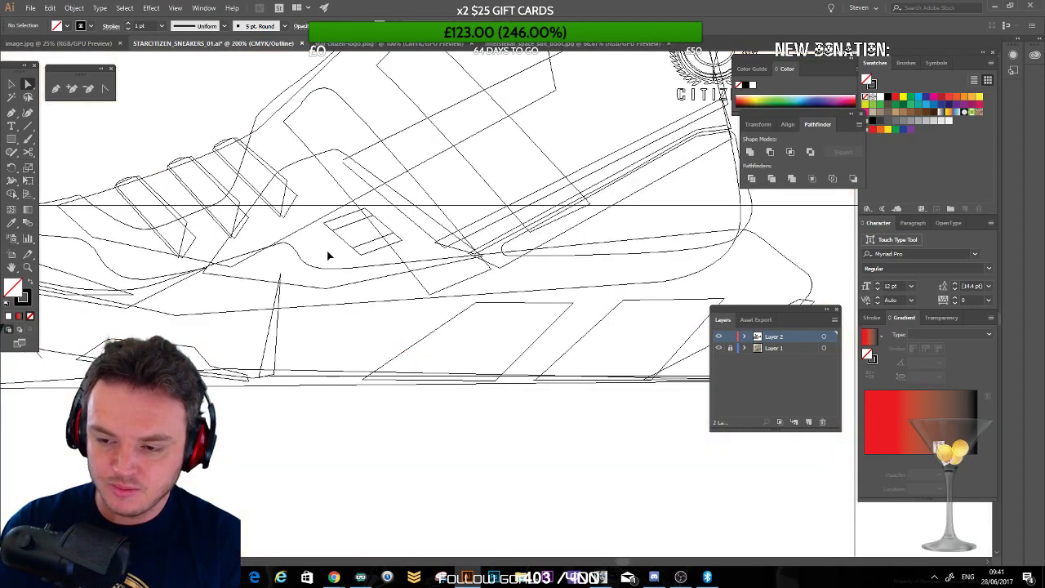
{"action": "key", "text": "ctrl+y"}
{"action": "key", "text": "ctrl+y"}
{"action": "key", "text": "ctrl+y"}
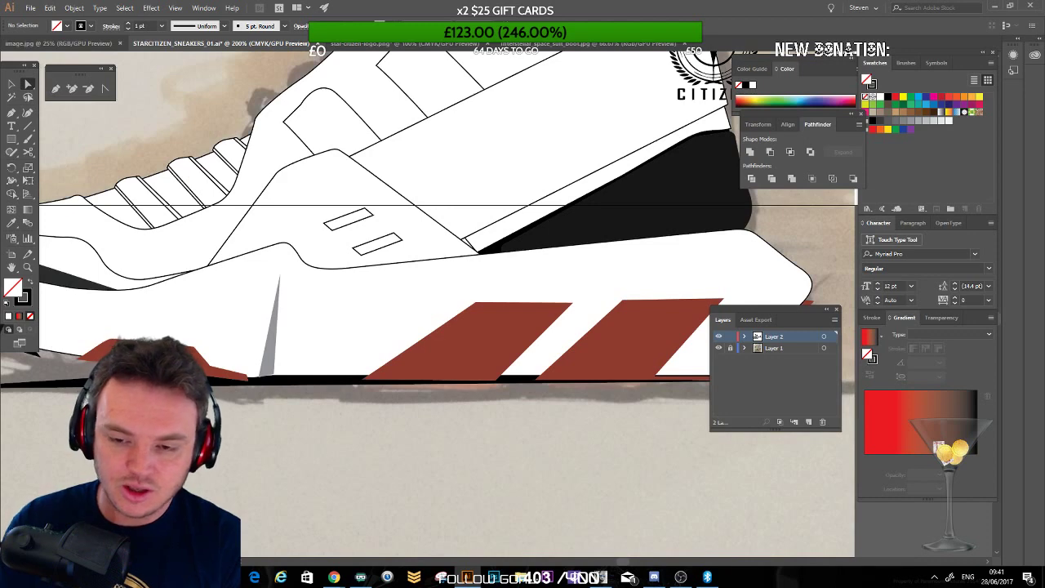
{"action": "left_click", "coordinate": [365, 226]}
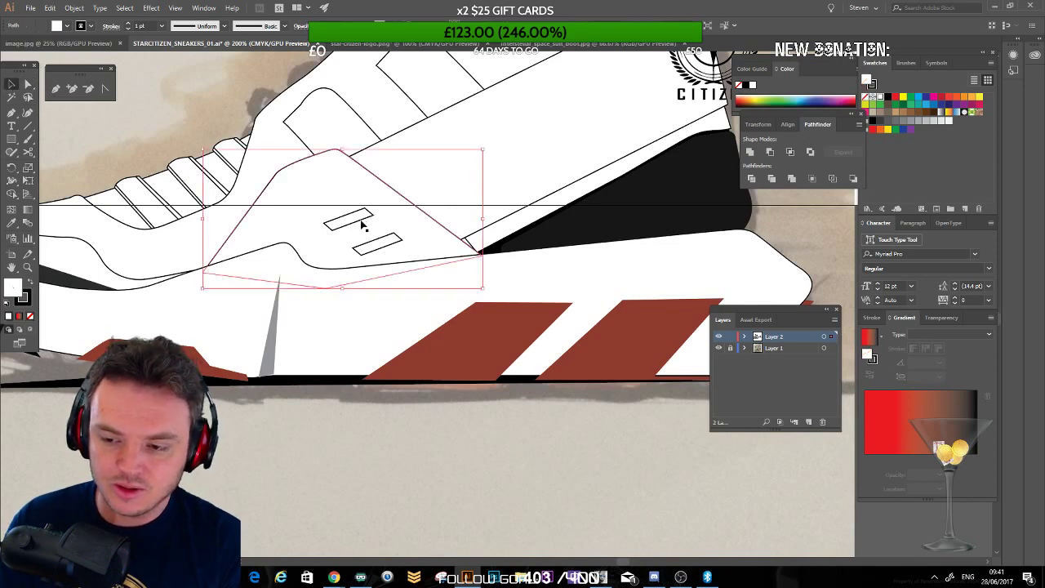
{"action": "left_click", "coordinate": [356, 227]}
{"action": "left_click", "coordinate": [6, 303]}
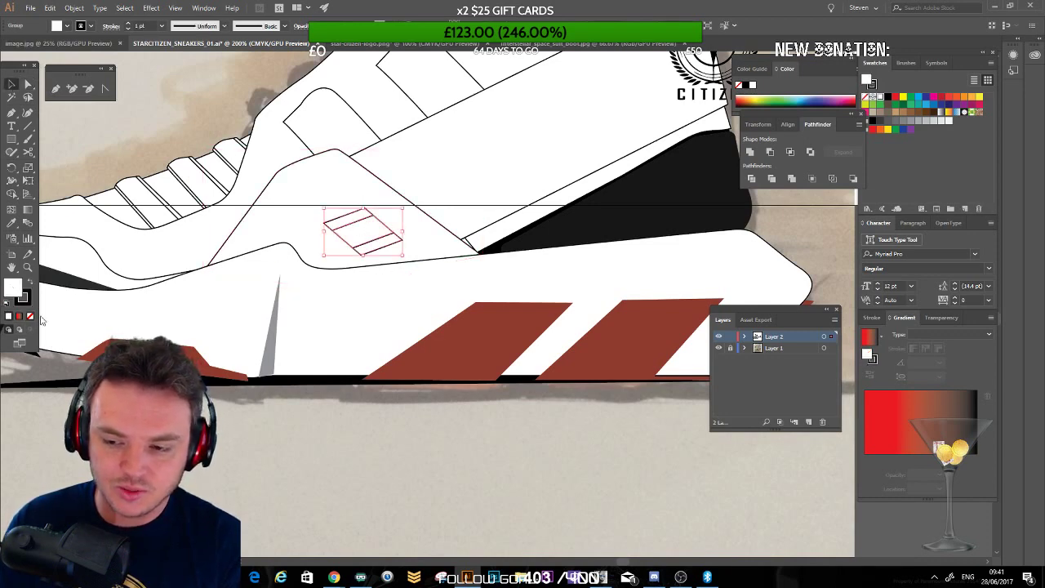
{"action": "left_click", "coordinate": [313, 266]}
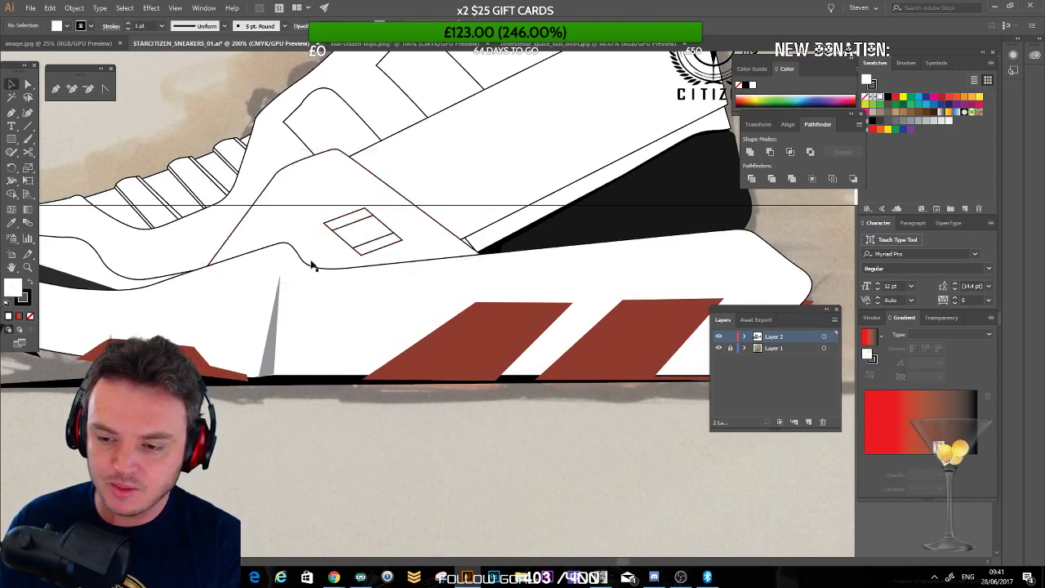
Step: Delete the leftover connecting piece between the two side-panel bars
{"action": "left_click", "coordinate": [381, 223]}
{"action": "key", "text": "Delete"}
{"action": "key", "text": "Delete"}
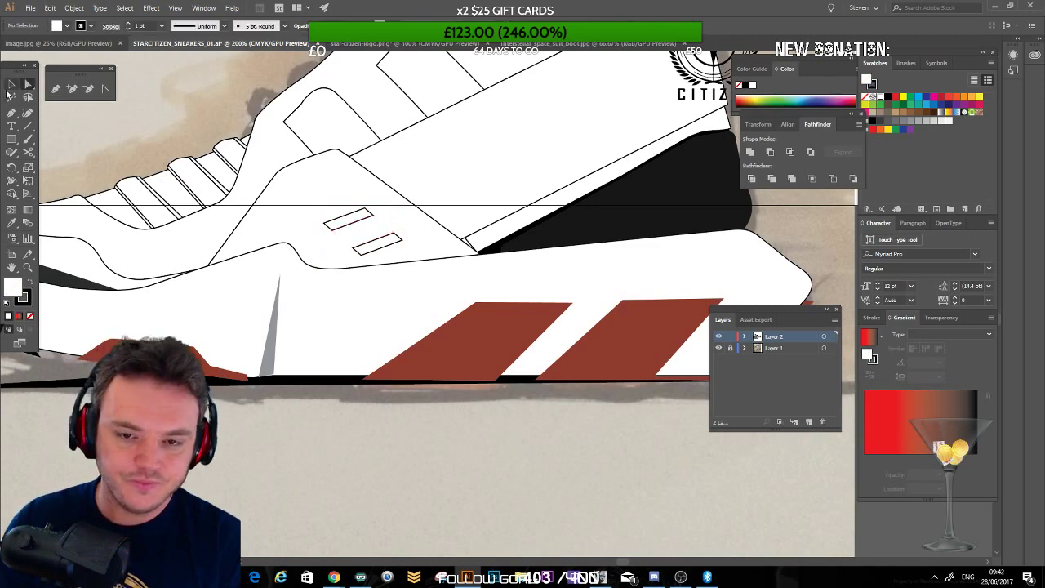
Step: Apply Offset Path with a 0.1 mm offset to the grouped side-panel bars
{"action": "left_click", "coordinate": [11, 84]}
{"action": "left_click", "coordinate": [352, 222]}
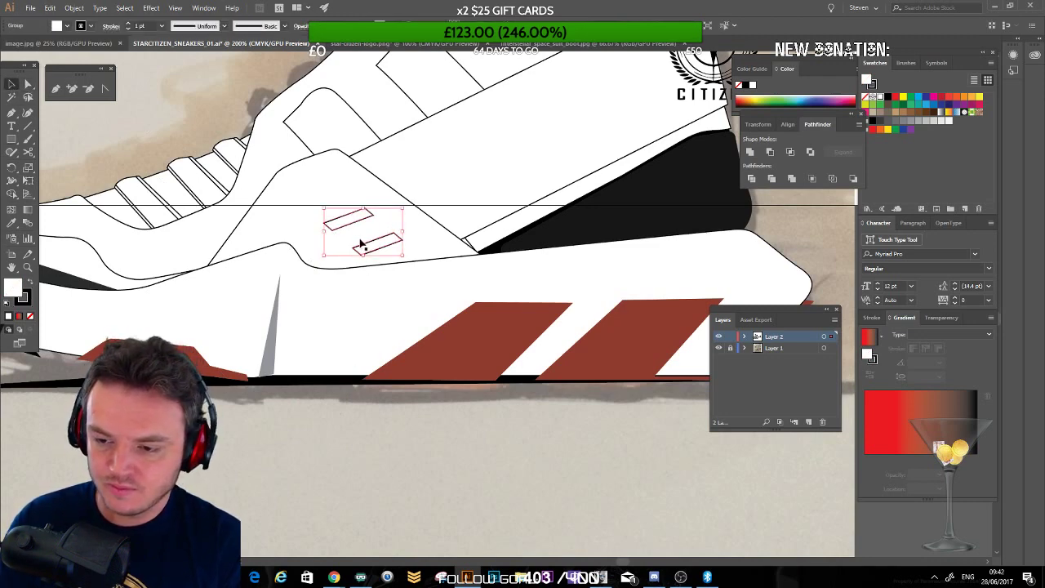
{"action": "left_click", "coordinate": [75, 7]}
{"action": "mouse_move", "coordinate": [153, 257]}
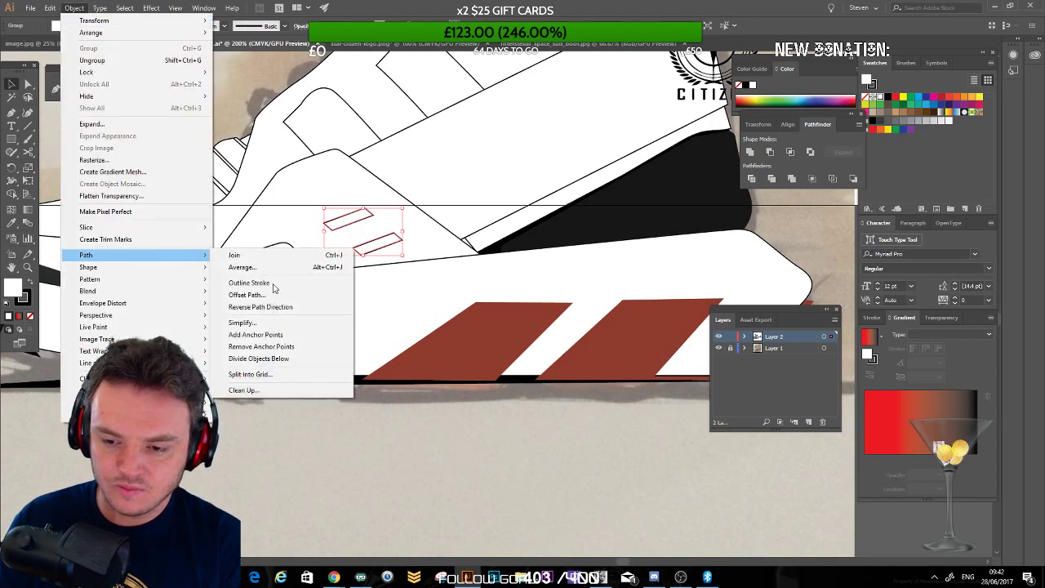
{"action": "left_click", "coordinate": [240, 295]}
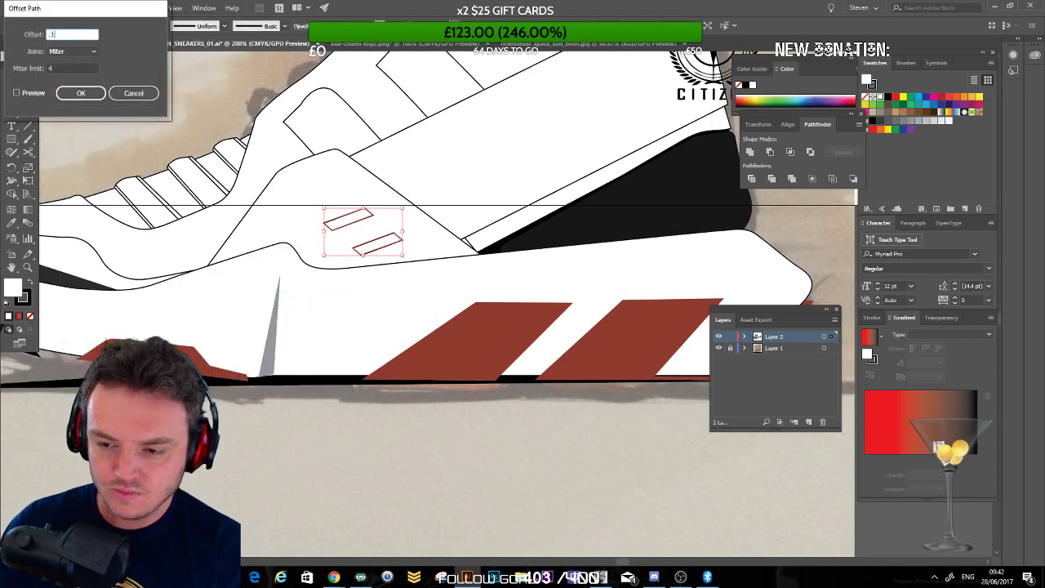
{"action": "key", "text": "Return"}
Step: Offset the two side-panel bars' paths again to form a wider outer border around each, and deselect them
{"action": "left_click", "coordinate": [73, 8]}
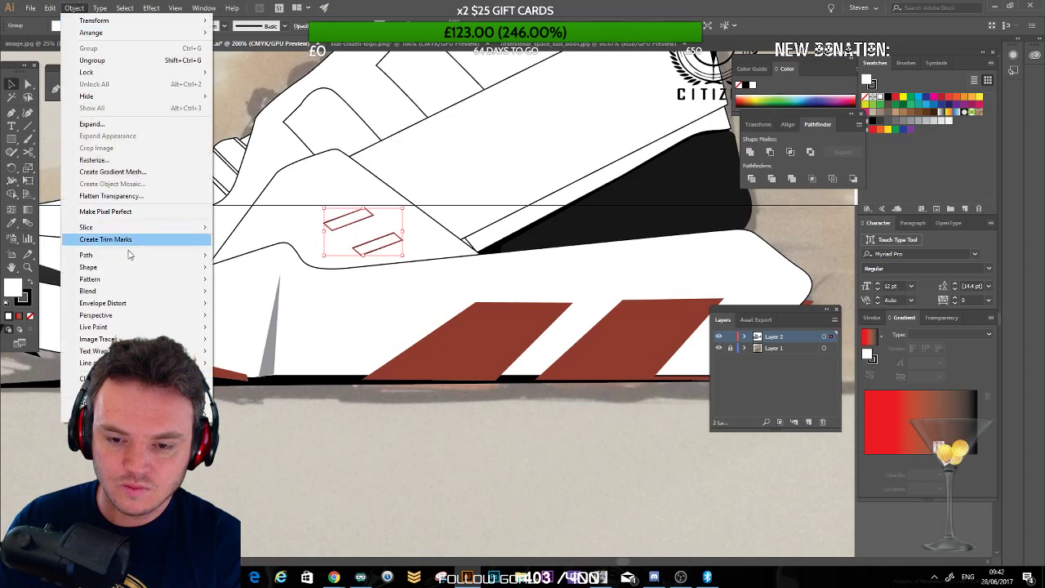
{"action": "mouse_move", "coordinate": [180, 254]}
{"action": "left_click", "coordinate": [238, 295]}
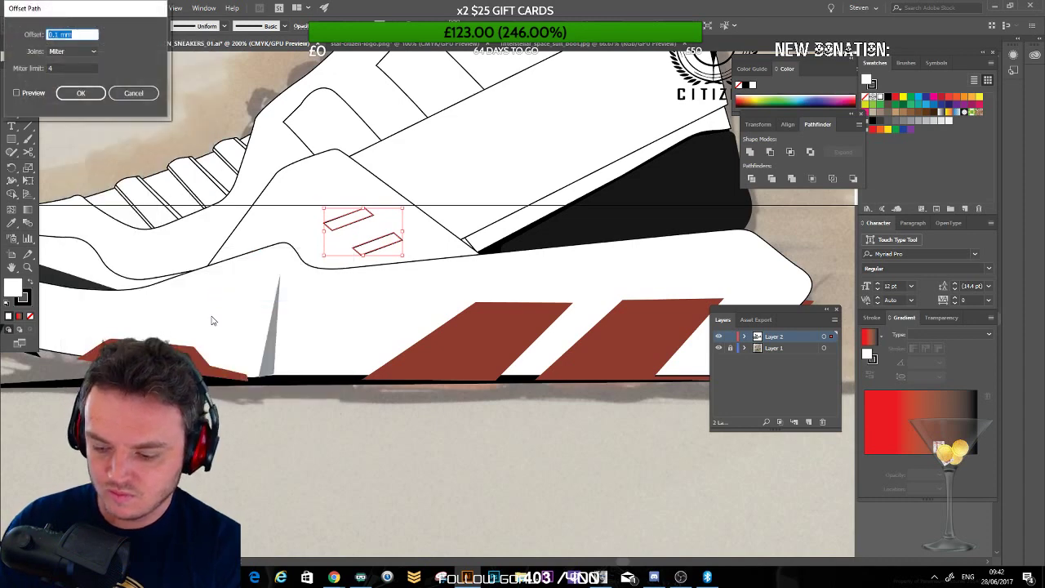
{"action": "key", "text": "Return"}
{"action": "left_click", "coordinate": [28, 85]}
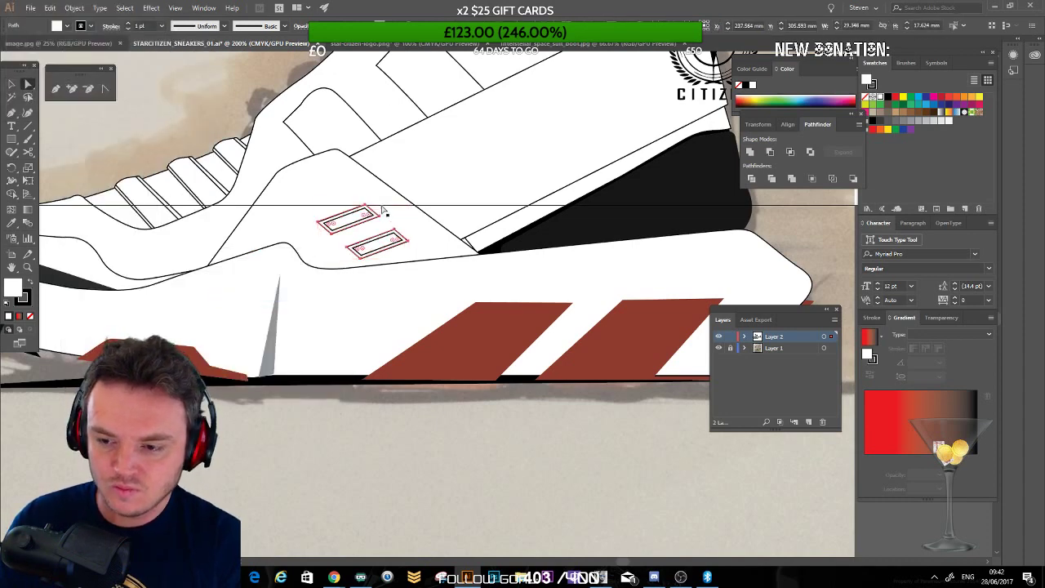
{"action": "left_click", "coordinate": [325, 229]}
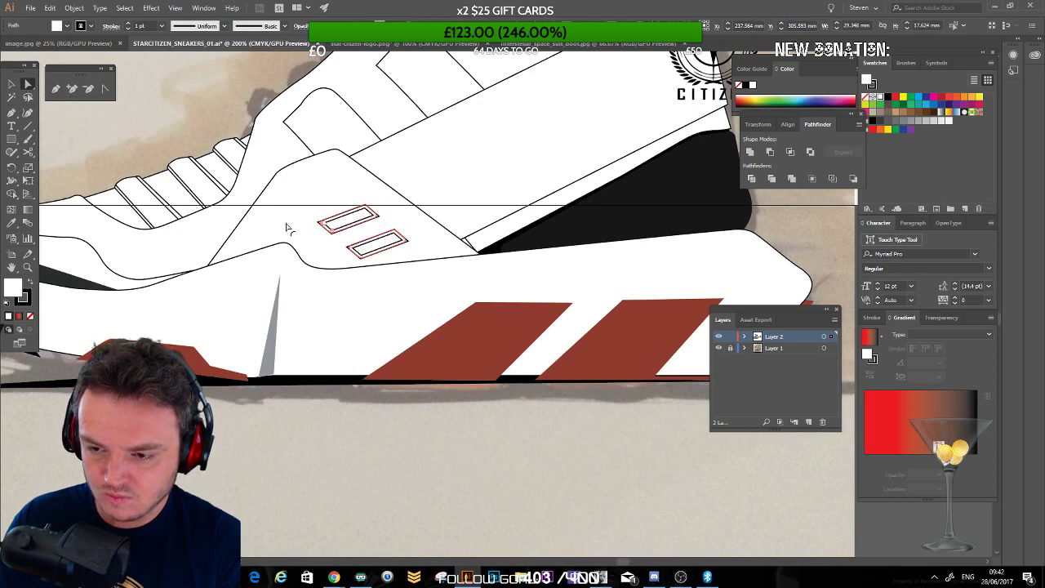
{"action": "key", "text": "v"}
{"action": "left_click", "coordinate": [250, 446]}
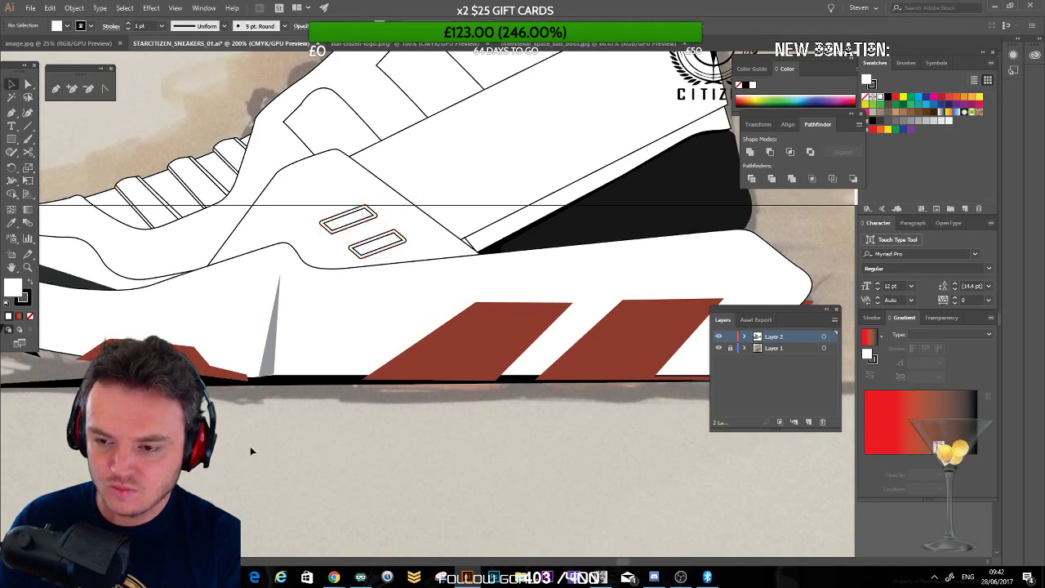
Step: Check the bordered side-panel bars against the whole high-top sneaker and the sketches
{"action": "scroll", "coordinate": [396, 174], "scroll_direction": "down", "scroll_amount": 4}
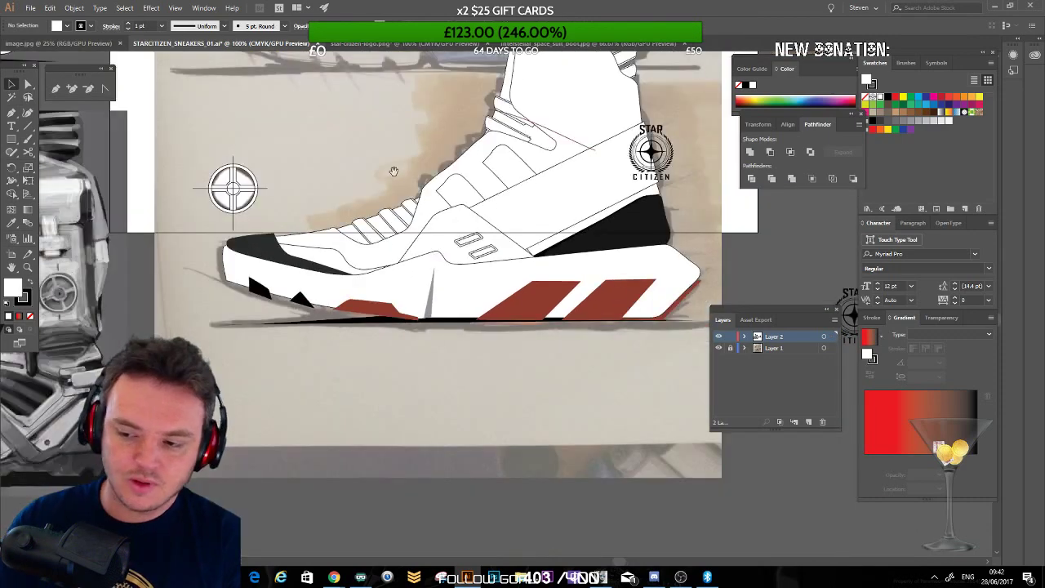
{"action": "left_click_drag", "start_coordinate": [353, 279], "coordinate": [376, 254]}
{"action": "key", "text": "ctrl+0"}
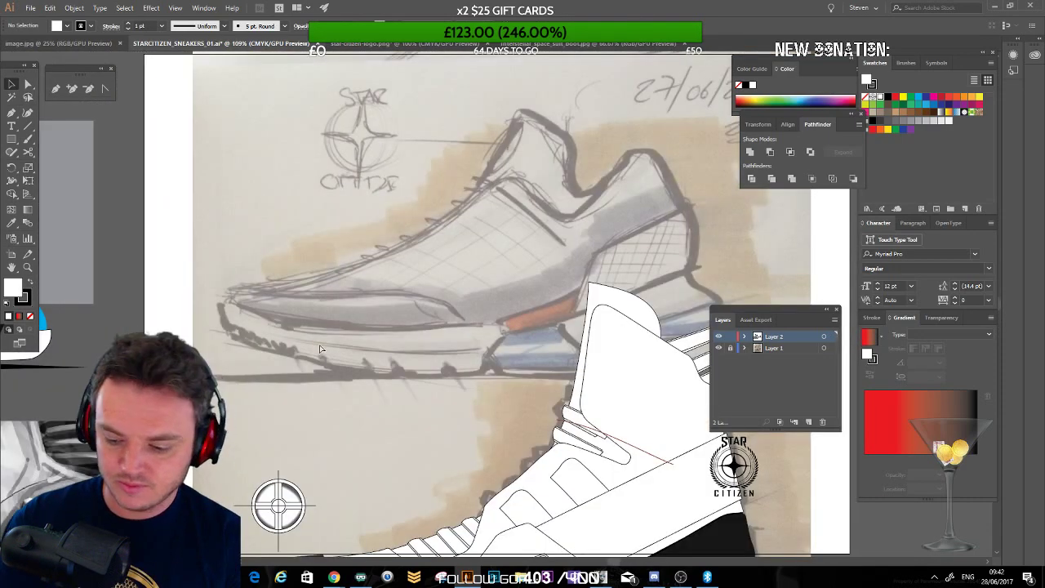
{"action": "key", "text": "ctrl+minus"}
{"action": "key", "text": "ctrl+minus"}
{"action": "left_click_drag", "start_coordinate": [467, 310], "coordinate": [484, 219]}
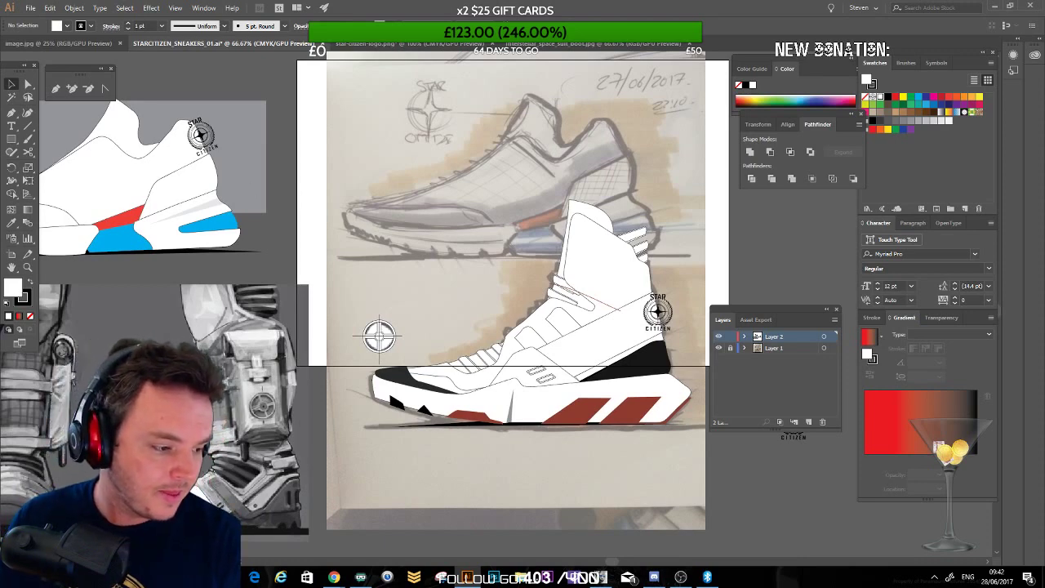
{"action": "scroll", "coordinate": [466, 315], "scroll_direction": "down", "scroll_amount": 5}
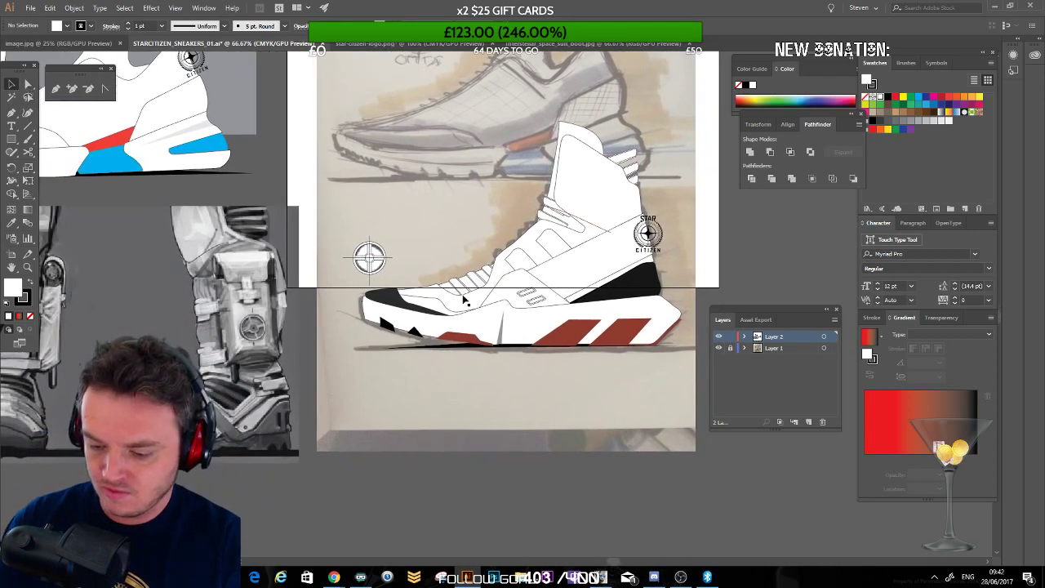
Step: Ungroup the offset side-panel bars so the inner bars and their outer borders select separately
{"action": "scroll", "coordinate": [519, 298], "scroll_direction": "up", "scroll_amount": 7}
{"action": "left_click", "coordinate": [649, 254]}
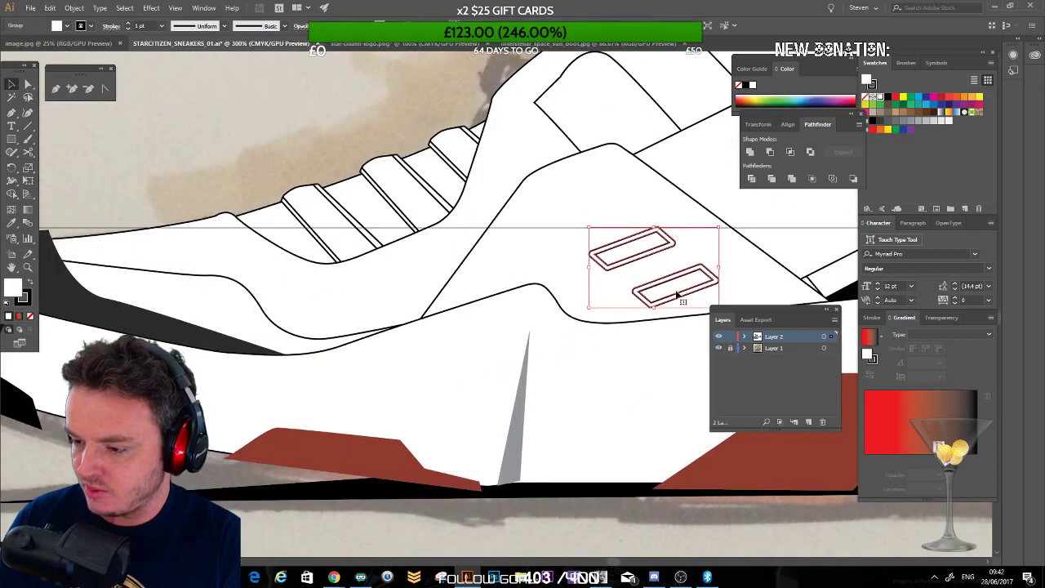
{"action": "left_click", "coordinate": [77, 6]}
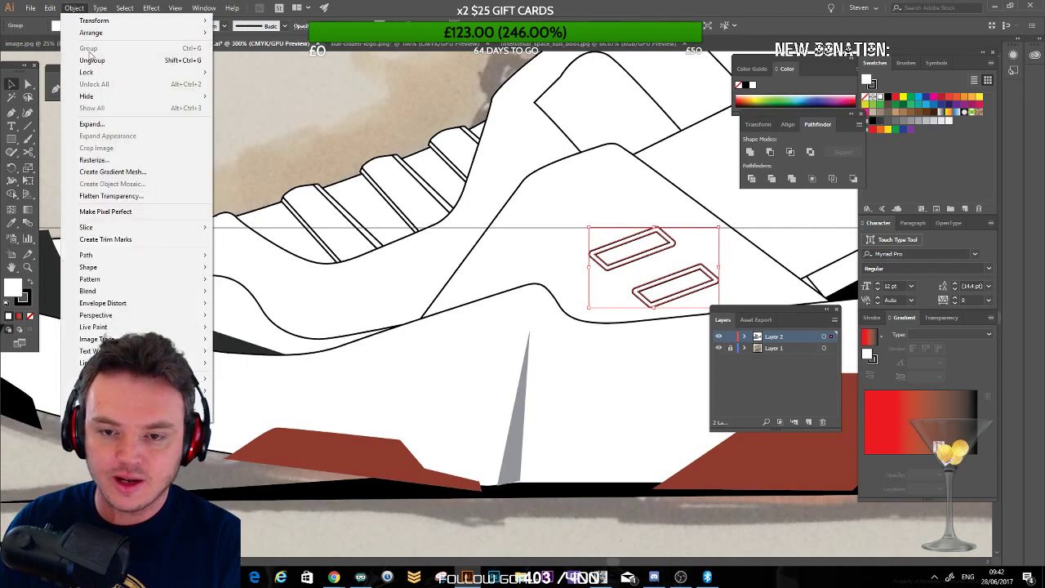
{"action": "left_click", "coordinate": [92, 61]}
{"action": "left_click", "coordinate": [339, 157]}
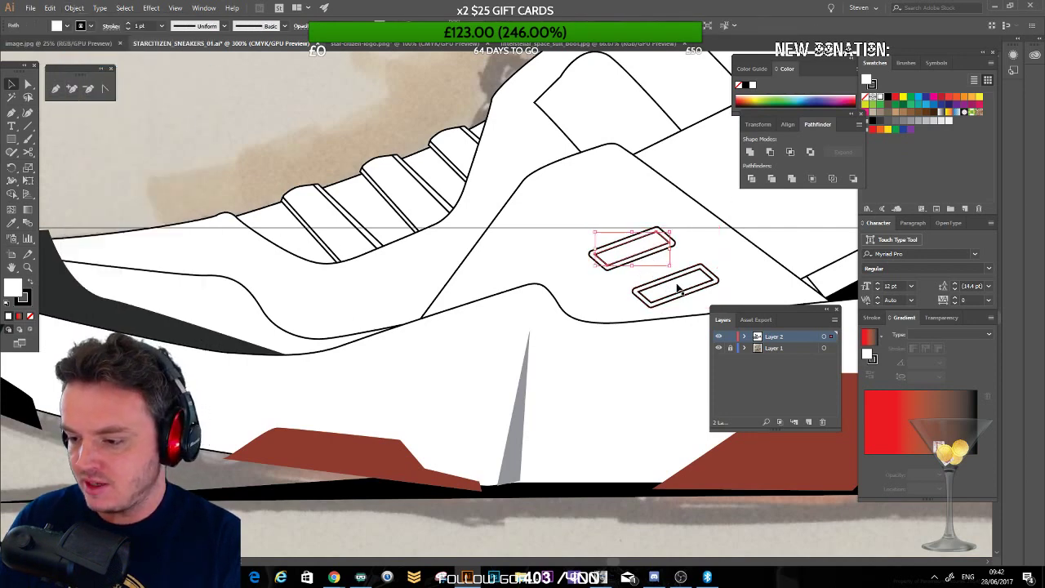
{"action": "left_click", "coordinate": [642, 260]}
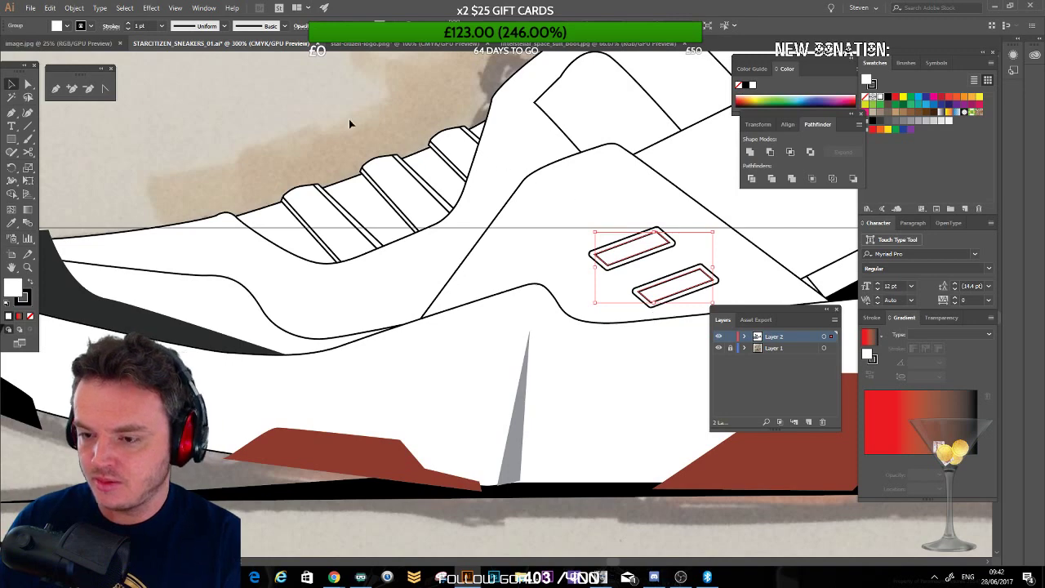
{"action": "left_click", "coordinate": [668, 240]}
{"action": "left_click", "coordinate": [705, 272]}
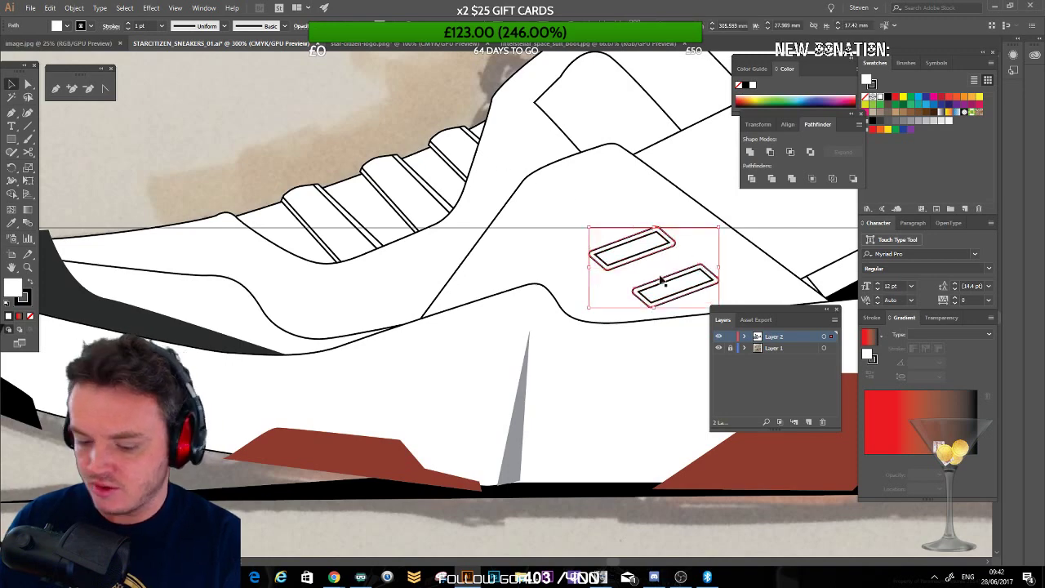
{"action": "left_click", "coordinate": [324, 125]}
Step: Fill the two inner side-panel bars with black, remove their stroke, and deselect them
{"action": "left_click", "coordinate": [673, 279]}
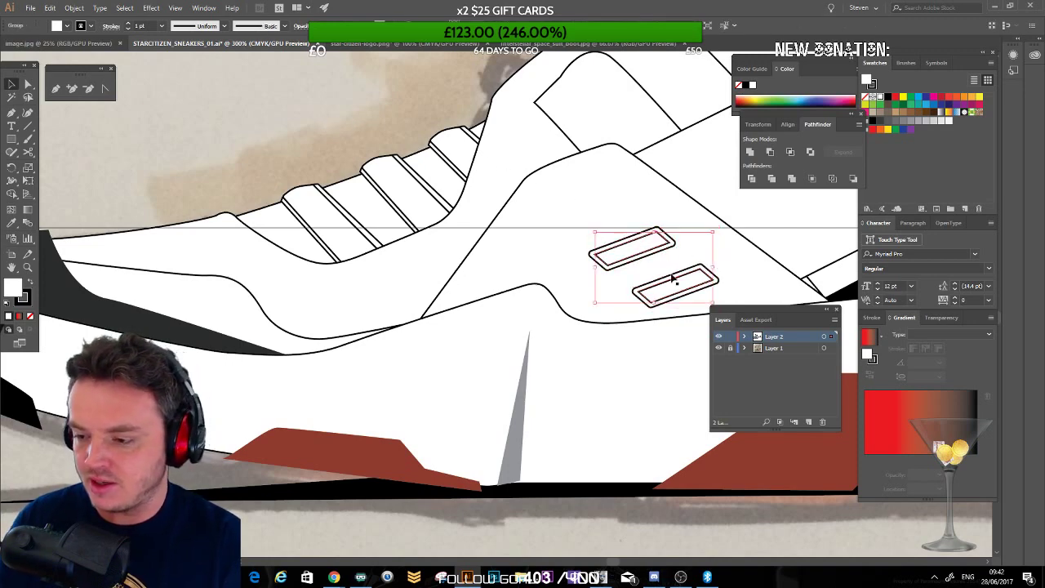
{"action": "left_click", "coordinate": [30, 285]}
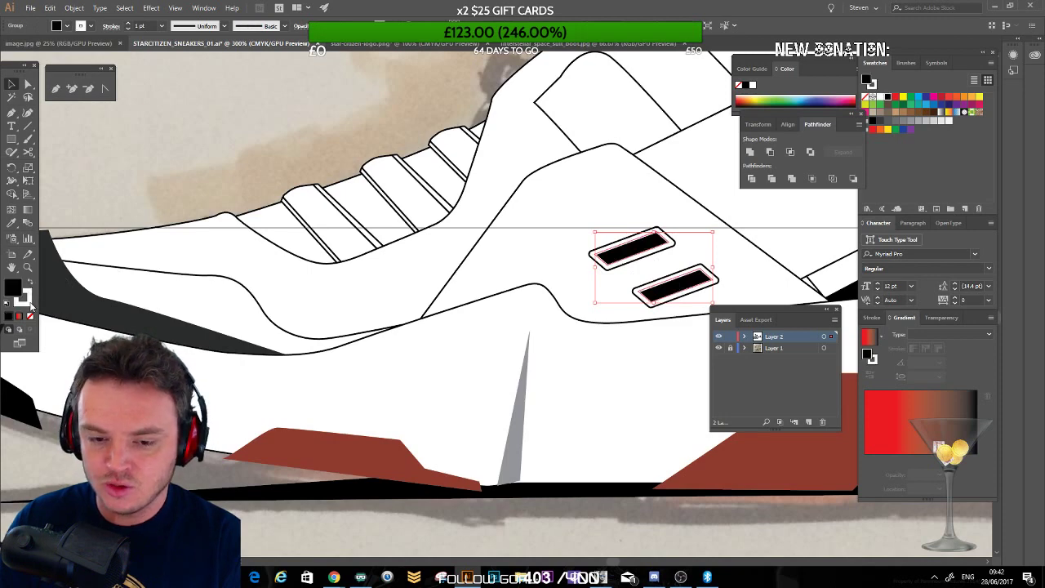
{"action": "left_click", "coordinate": [30, 305]}
{"action": "left_click", "coordinate": [31, 316]}
{"action": "left_click", "coordinate": [225, 176]}
{"action": "left_click_drag", "start_coordinate": [302, 308], "coordinate": [160, 278]}
{"action": "key", "text": "ctrl+minus"}
{"action": "key", "text": "ctrl+minus"}
{"action": "left_click", "coordinate": [485, 266]}
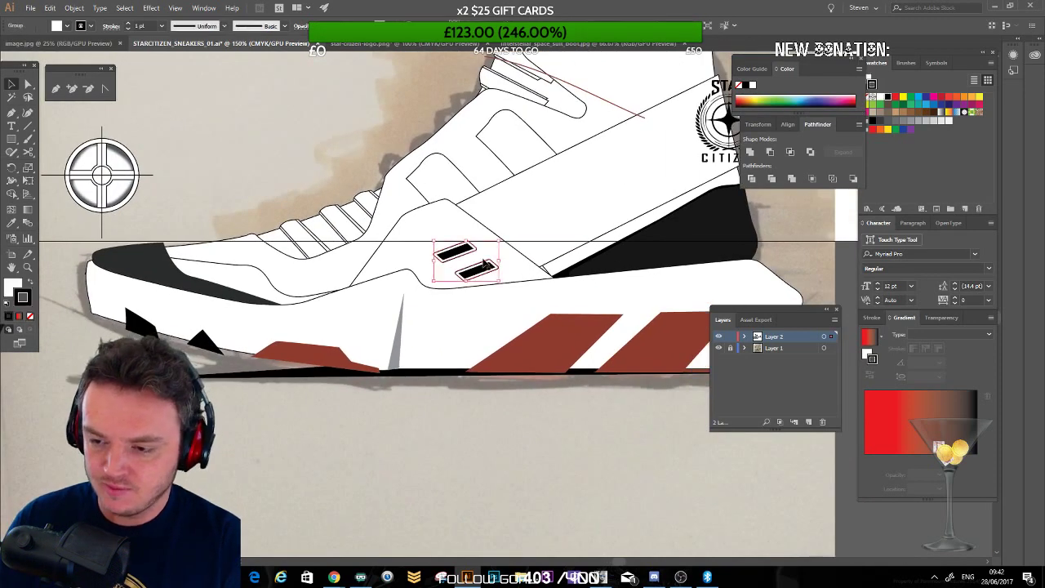
{"action": "left_click", "coordinate": [446, 256]}
{"action": "left_click", "coordinate": [299, 175]}
Step: Group the two angled instep panels above the side-panel bars, and deselect the group
{"action": "left_click", "coordinate": [441, 176]}
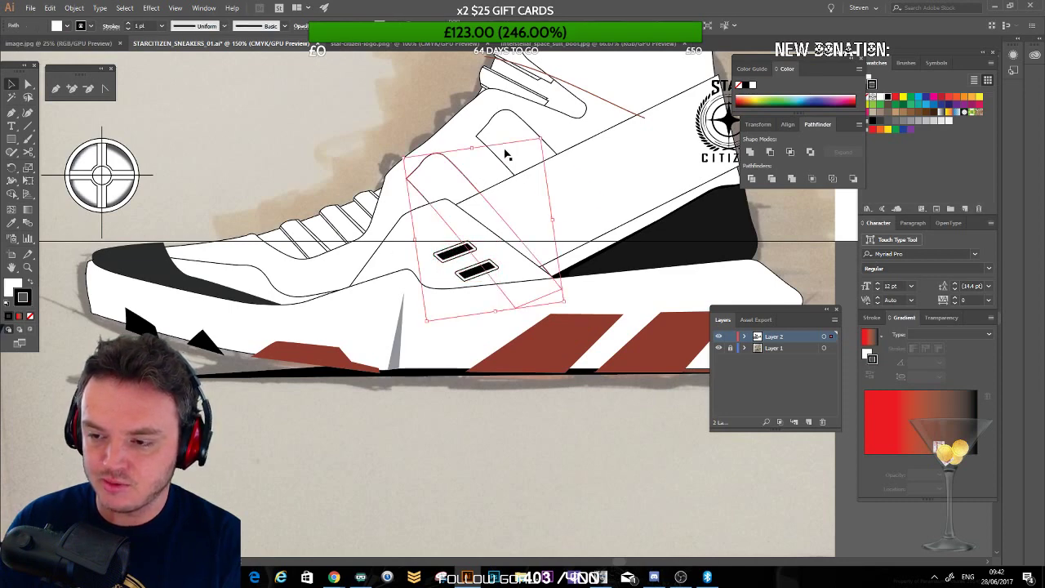
{"action": "left_click", "coordinate": [506, 153], "text": "shift"}
{"action": "key", "text": "ctrl+g"}
{"action": "left_click_drag", "start_coordinate": [406, 109], "coordinate": [379, 136]}
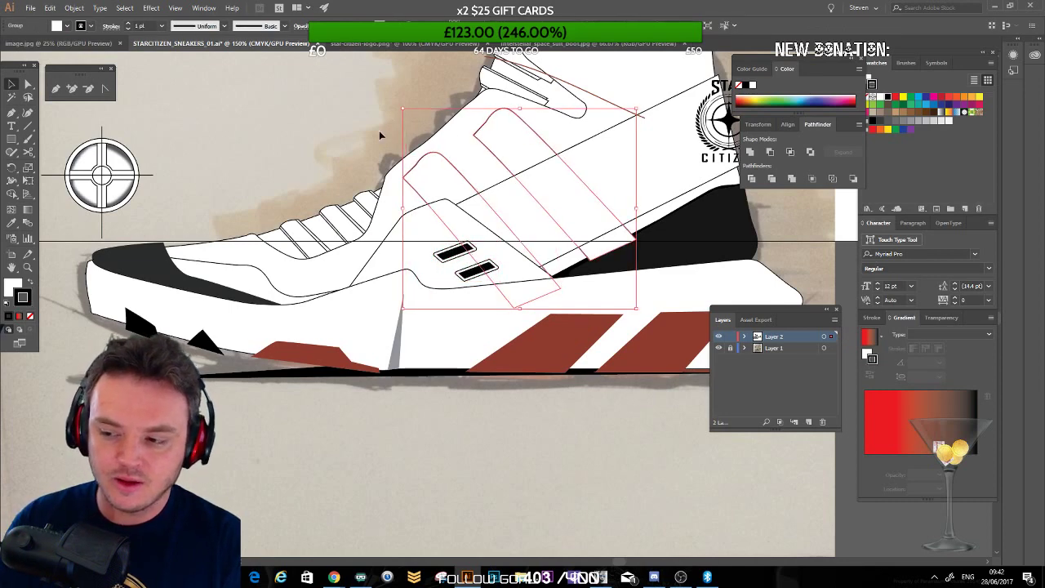
{"action": "key", "text": "Delete"}
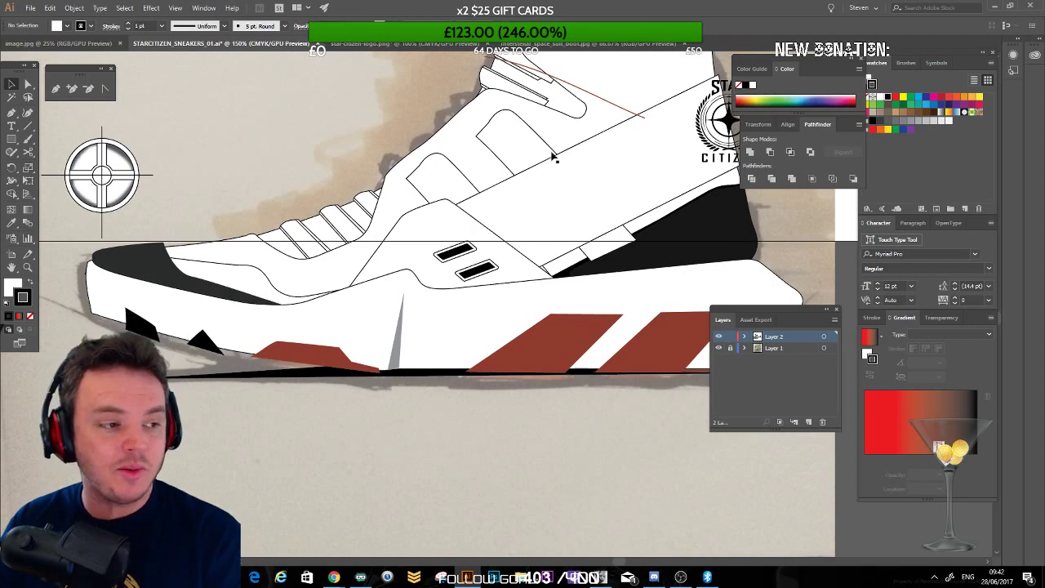
Step: Try deleting the grouped instep panels, and undo the deletion
{"action": "left_click", "coordinate": [539, 147]}
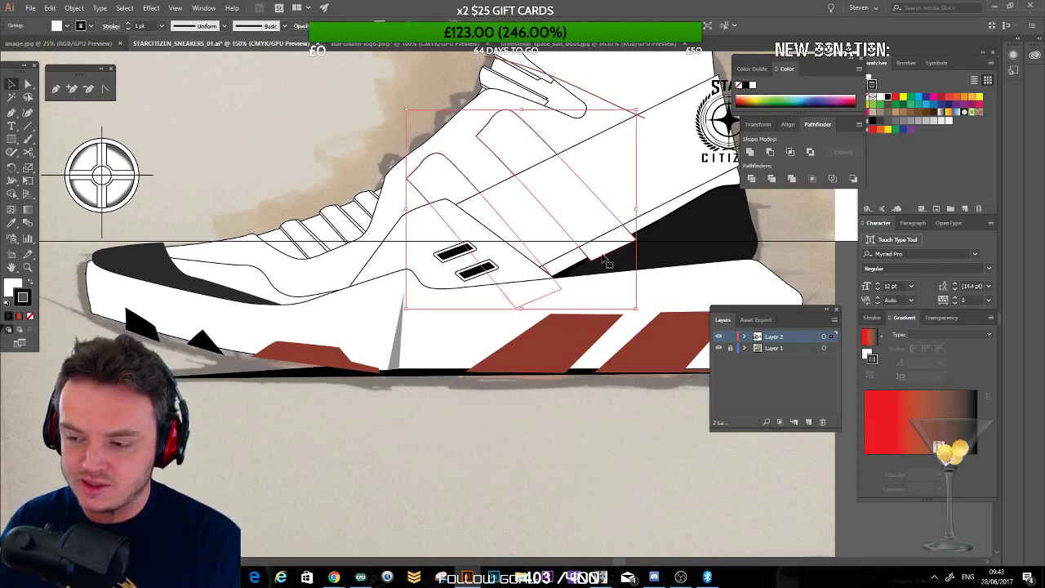
{"action": "key", "text": "Delete"}
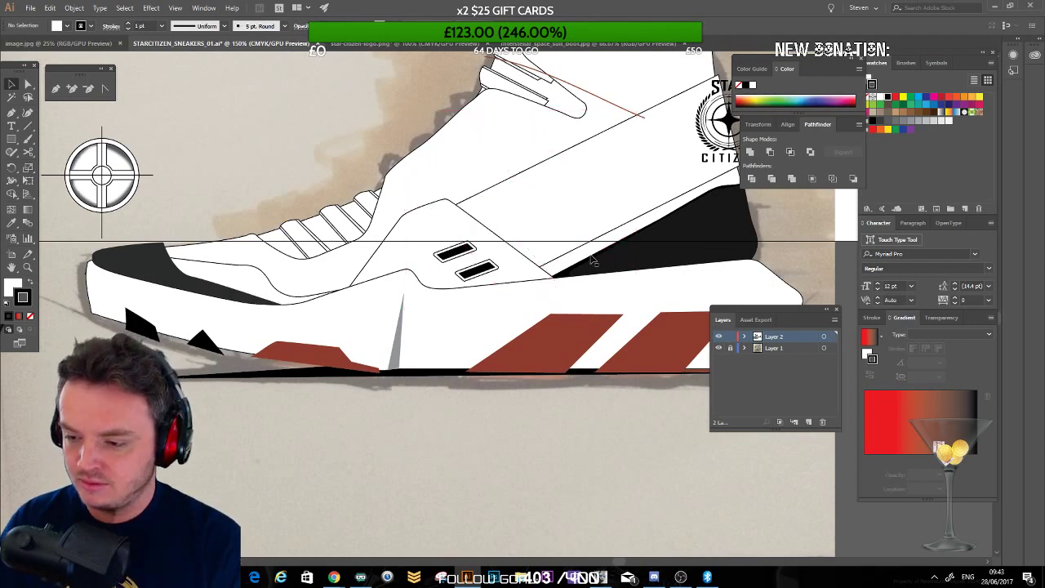
{"action": "left_click", "coordinate": [591, 260]}
{"action": "key", "text": "ctrl+z"}
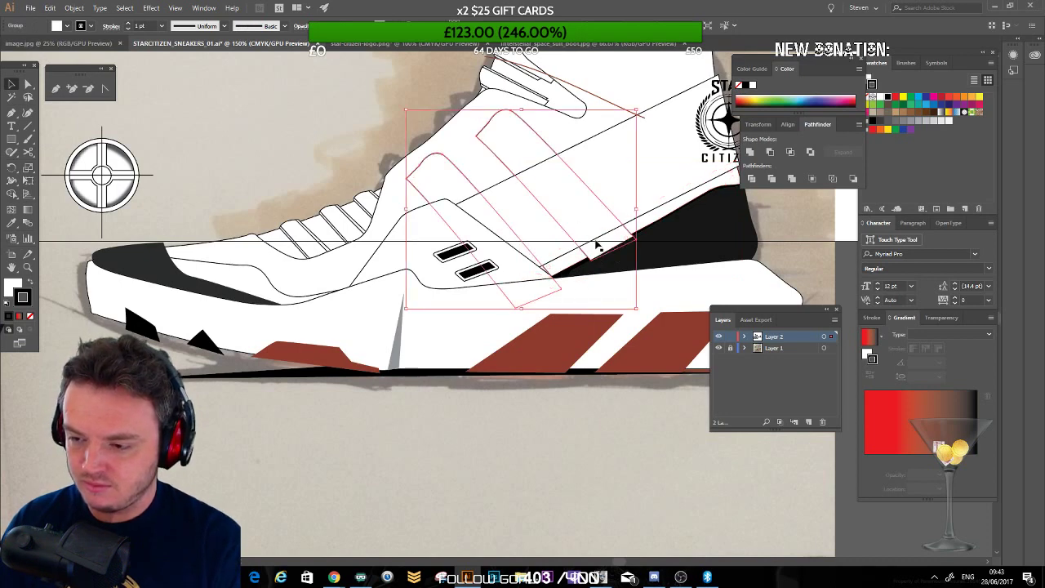
Step: Nudge the grouped instep panels slightly, and adjust the anchor point at the top of the front panel
{"action": "left_click_drag", "start_coordinate": [596, 243], "coordinate": [605, 249]}
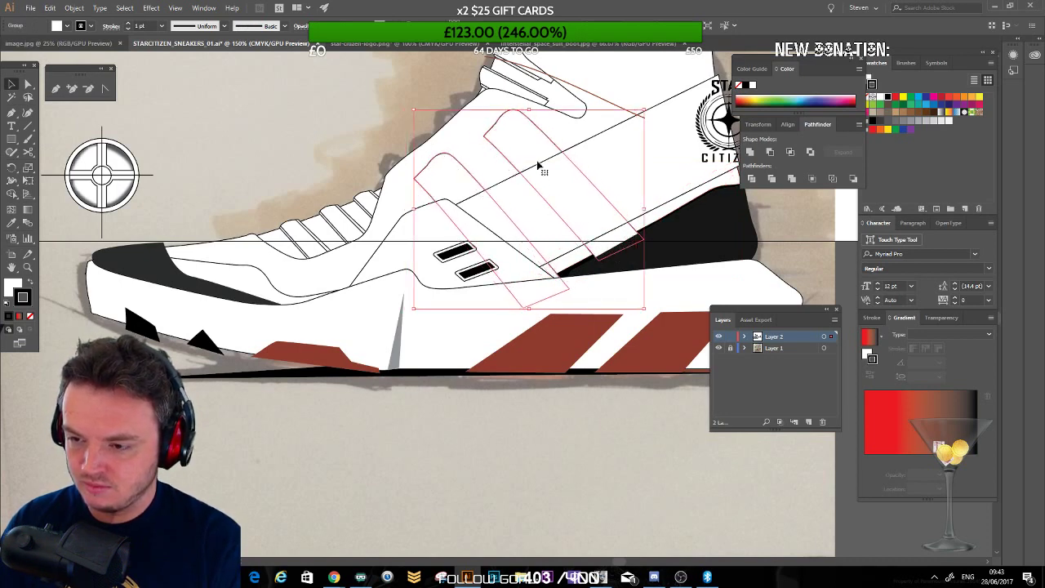
{"action": "left_click_drag", "start_coordinate": [522, 145], "coordinate": [515, 143]}
{"action": "left_click", "coordinate": [294, 121]}
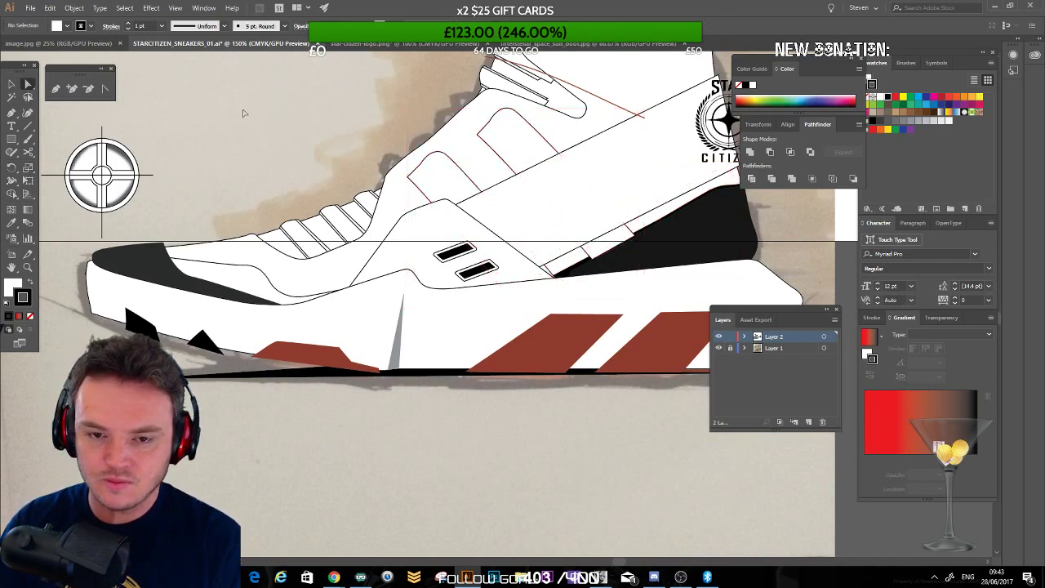
{"action": "left_click", "coordinate": [434, 155]}
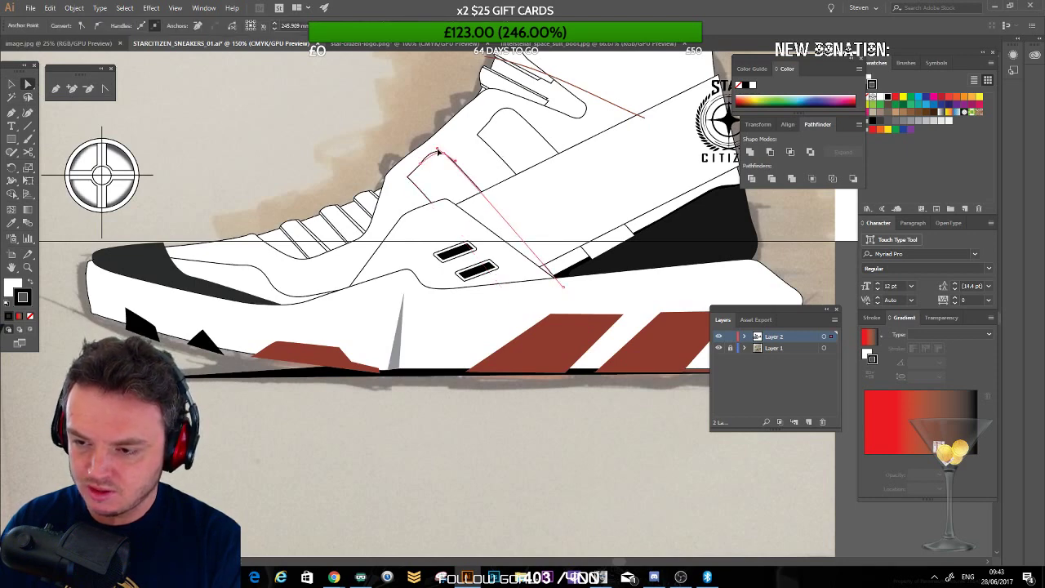
{"action": "left_click_drag", "start_coordinate": [436, 150], "coordinate": [434, 152]}
{"action": "left_click", "coordinate": [315, 177]}
Step: Slightly round the sharp front corner of the front instep panel, undoing any accidental shift of its path
{"action": "left_click_drag", "start_coordinate": [448, 189], "coordinate": [367, 217]}
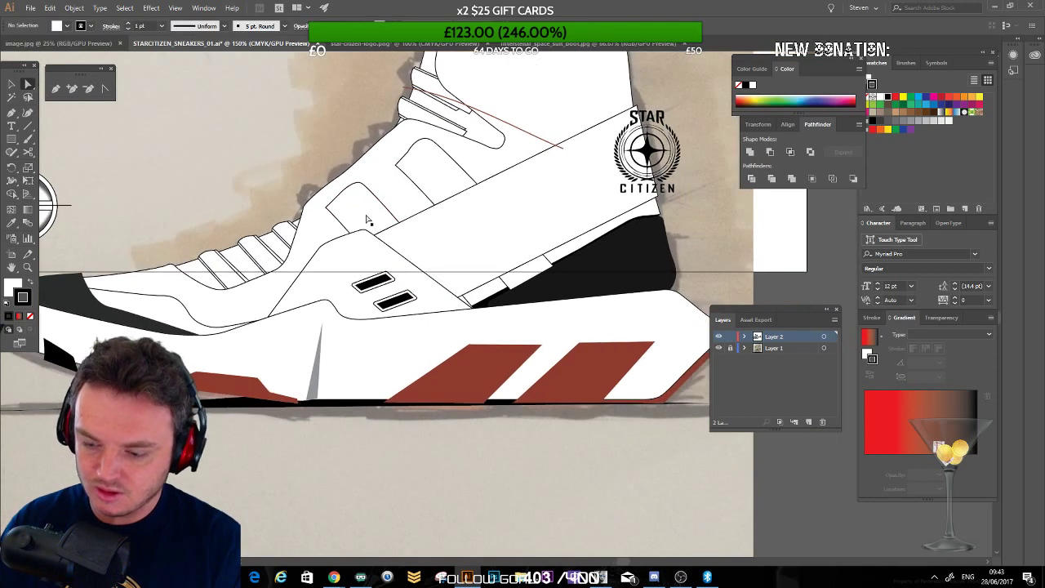
{"action": "key", "text": "ctrl+plus"}
{"action": "scroll", "coordinate": [367, 220], "scroll_direction": "up", "scroll_amount": 1}
{"action": "scroll", "coordinate": [367, 219], "scroll_direction": "up", "scroll_amount": 1}
{"action": "left_click", "coordinate": [369, 227]}
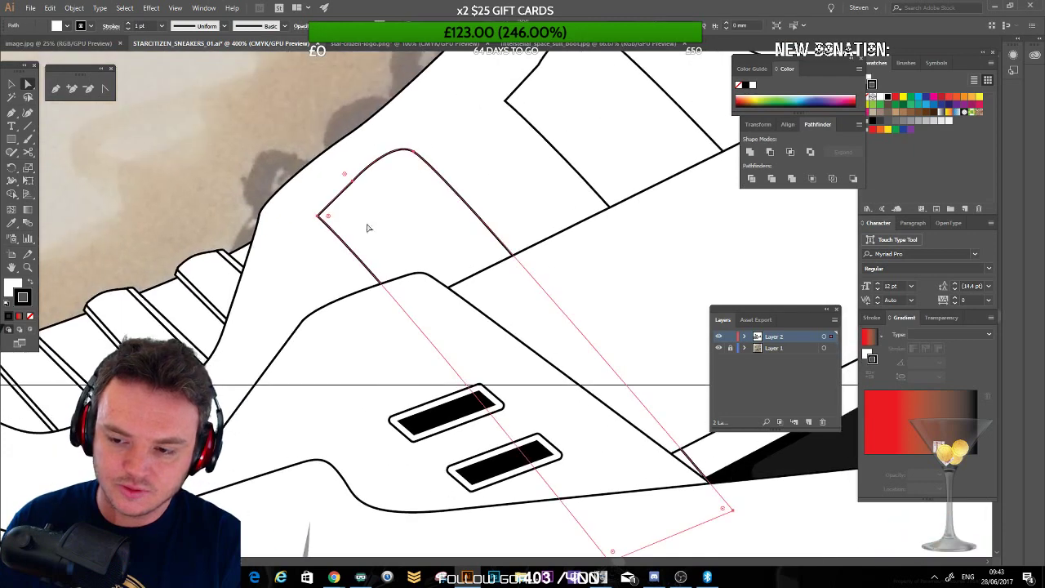
{"action": "key", "text": "ctrl+z"}
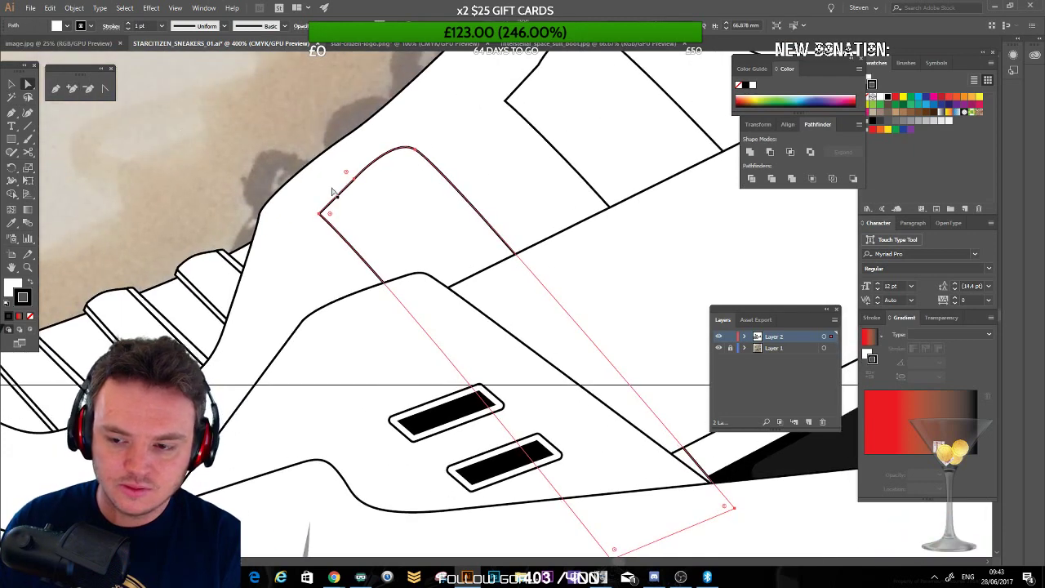
{"action": "left_click", "coordinate": [227, 188]}
Step: Slightly round the matching sharp front corner of the rear instep panel, and deselect it
{"action": "left_click_drag", "start_coordinate": [570, 76], "coordinate": [464, 175]}
{"action": "left_click", "coordinate": [442, 197]}
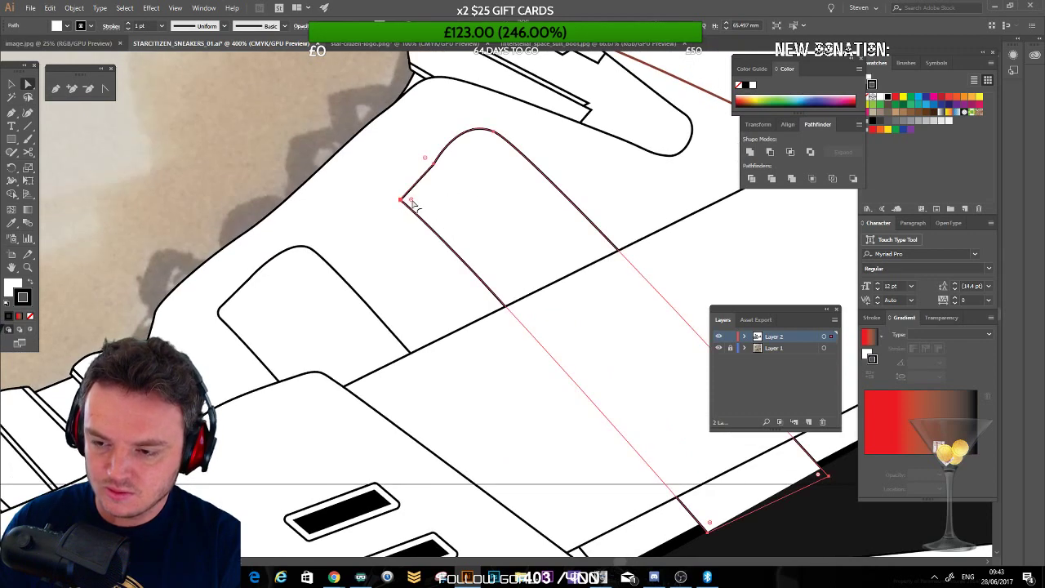
{"action": "left_click_drag", "start_coordinate": [411, 201], "coordinate": [418, 203]}
{"action": "left_click", "coordinate": [259, 141]}
Step: Refine the anchor points on the upper's front outline beside the front instep panel, and deselect the outline
{"action": "left_click_drag", "start_coordinate": [266, 267], "coordinate": [304, 171]}
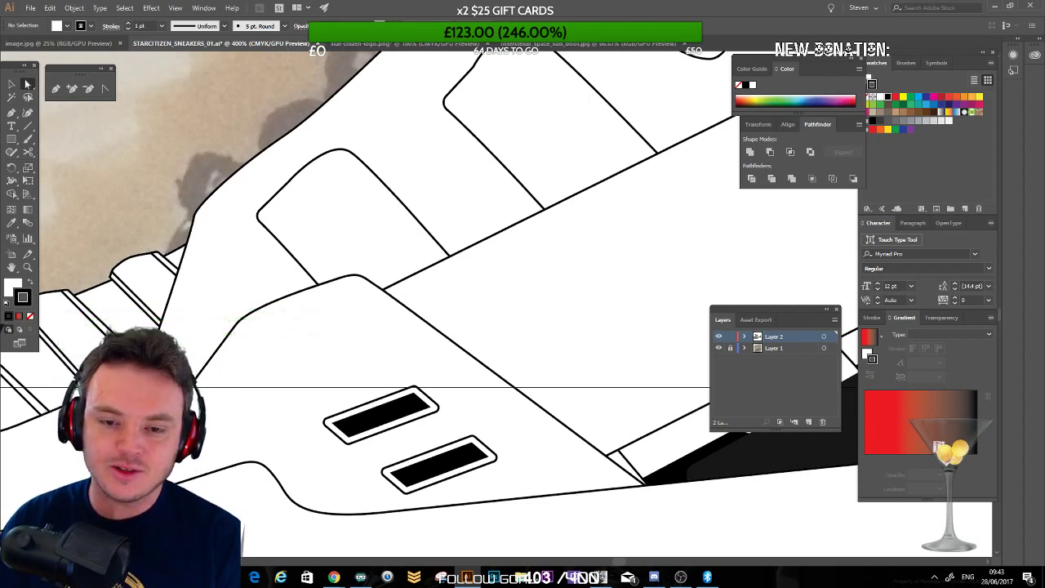
{"action": "left_click", "coordinate": [263, 151]}
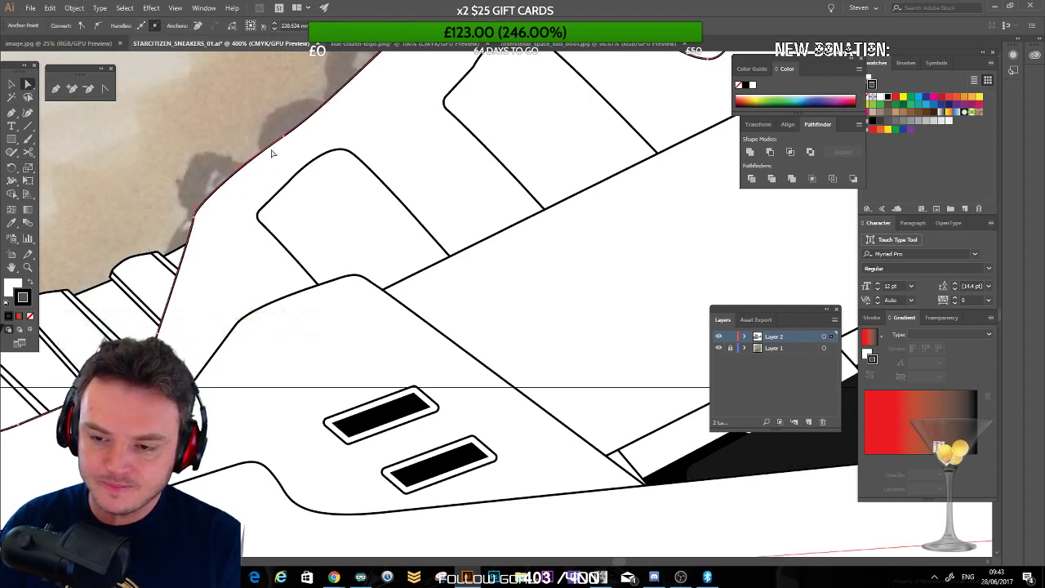
{"action": "left_click", "coordinate": [222, 188]}
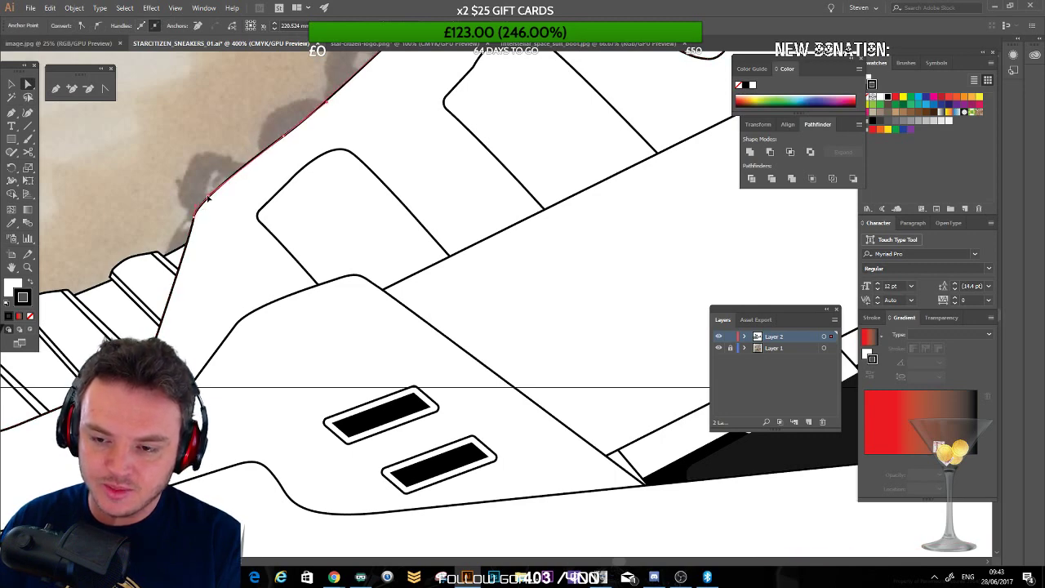
{"action": "key", "text": "Delete"}
{"action": "key", "text": "ctrl+minus"}
{"action": "key", "text": "ctrl+minus"}
{"action": "key", "text": "ctrl+minus"}
{"action": "key", "text": "ctrl+minus"}
{"action": "left_click_drag", "start_coordinate": [331, 255], "coordinate": [309, 223]}
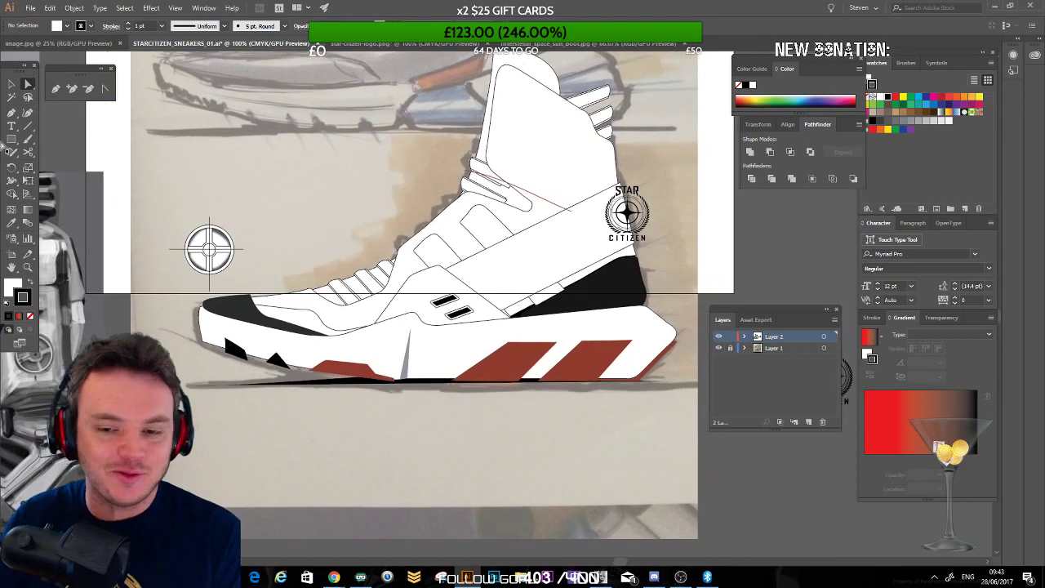
Step: Bring the Deep Bot window over the artwork, look through its music request list, and move the window away again
{"action": "left_click", "coordinate": [11, 83]}
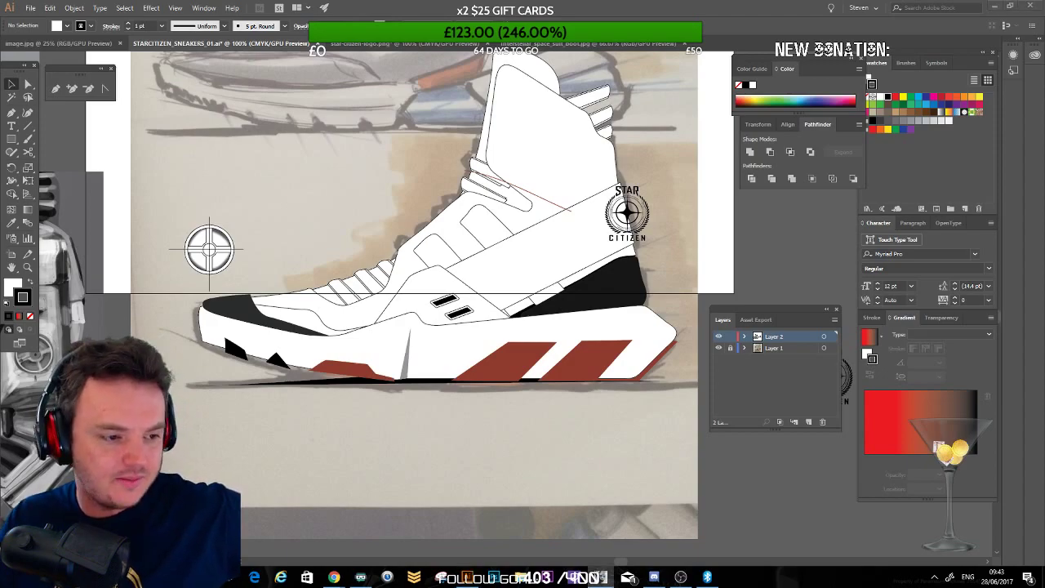
{"action": "left_click_drag", "start_coordinate": [2, 221], "coordinate": [532, 159]}
{"action": "left_click", "coordinate": [379, 178]}
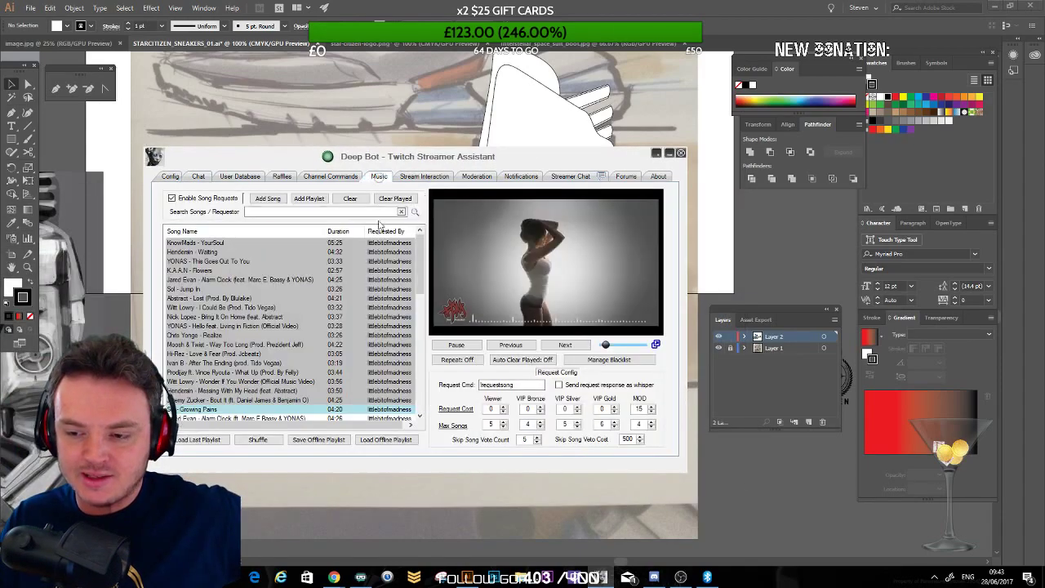
{"action": "left_click_drag", "start_coordinate": [419, 263], "coordinate": [419, 235]}
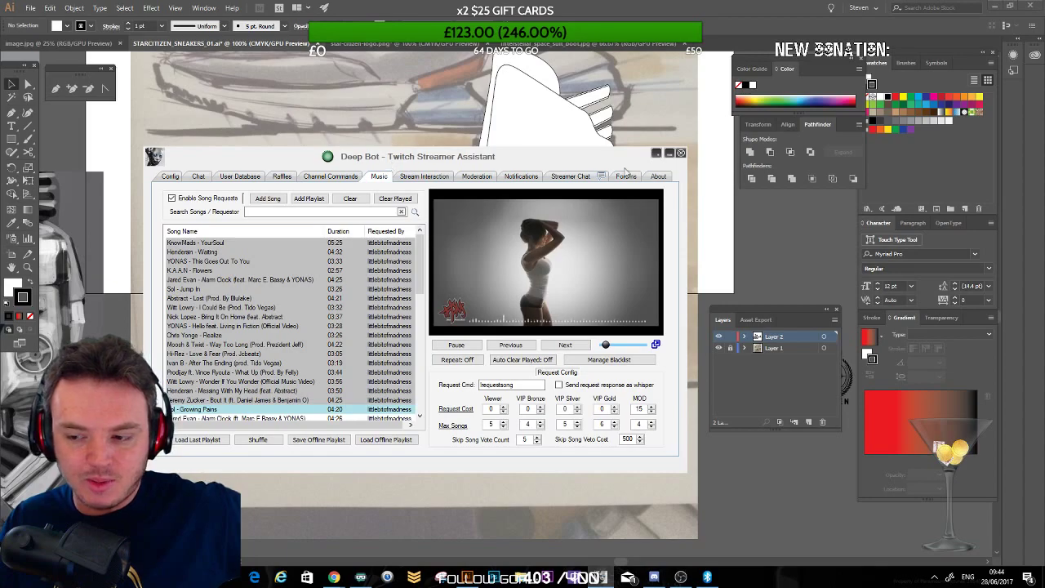
{"action": "left_click_drag", "start_coordinate": [572, 156], "coordinate": [0, 237]}
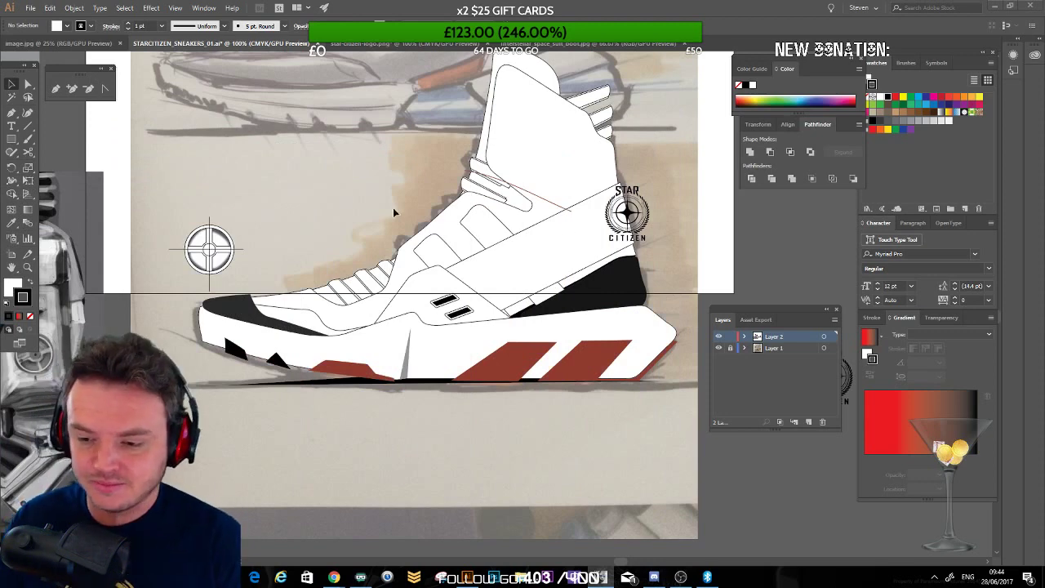
{"action": "left_click_drag", "start_coordinate": [262, 272], "coordinate": [287, 243]}
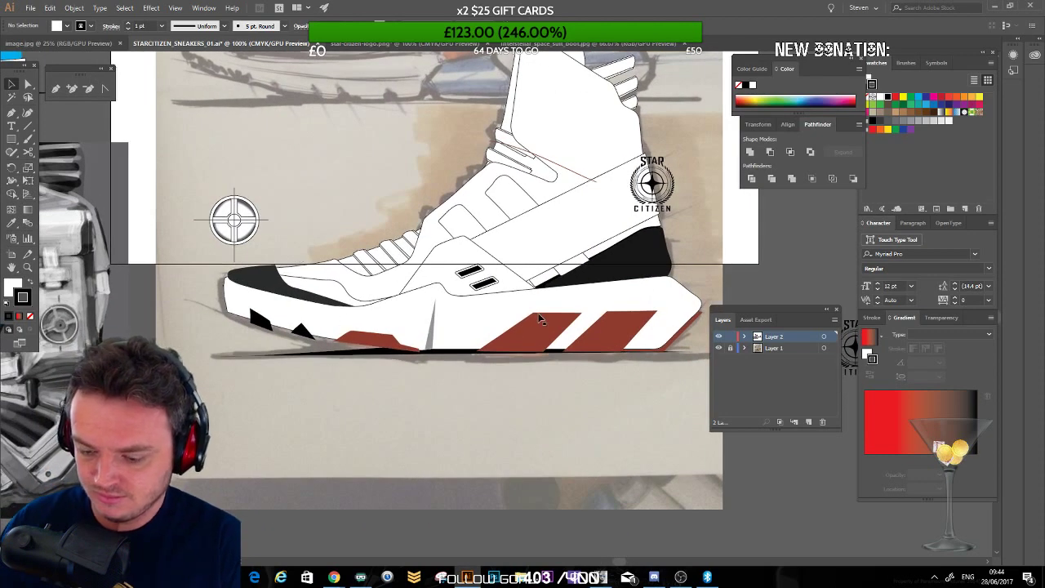
{"action": "scroll", "coordinate": [539, 319], "scroll_direction": "up", "scroll_amount": 2}
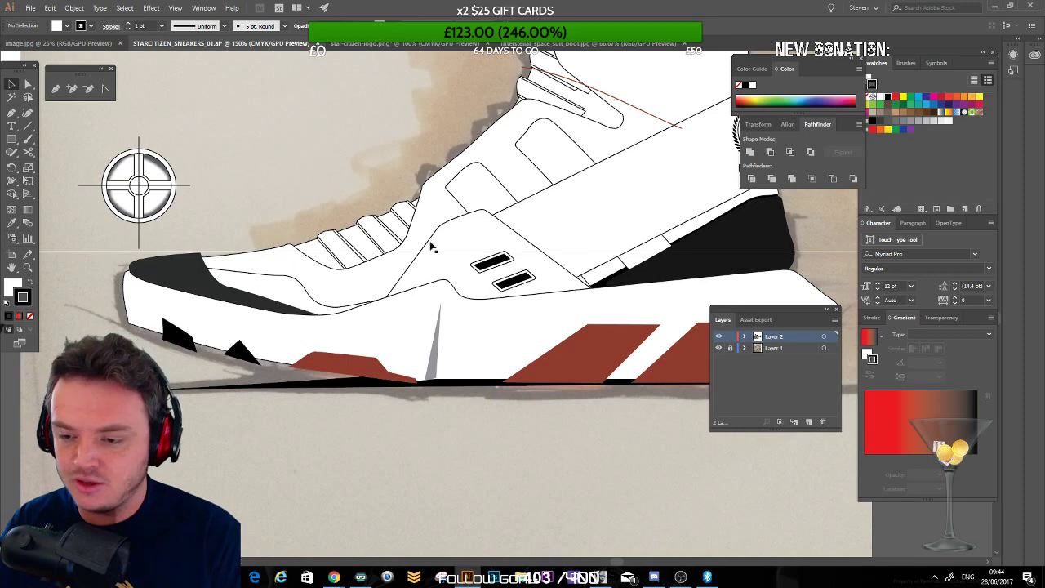
Step: Look over the high-top sneaker as a whole beside the reference boots and the sketches
{"action": "left_click_drag", "start_coordinate": [272, 244], "coordinate": [307, 224]}
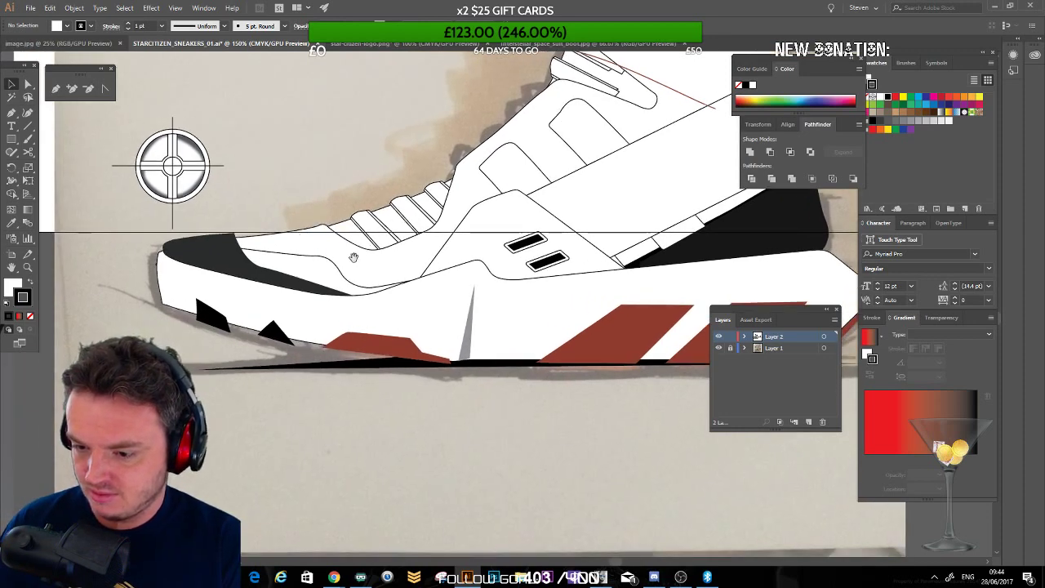
{"action": "left_click_drag", "start_coordinate": [353, 258], "coordinate": [349, 250]}
{"action": "left_click_drag", "start_coordinate": [330, 303], "coordinate": [343, 262]}
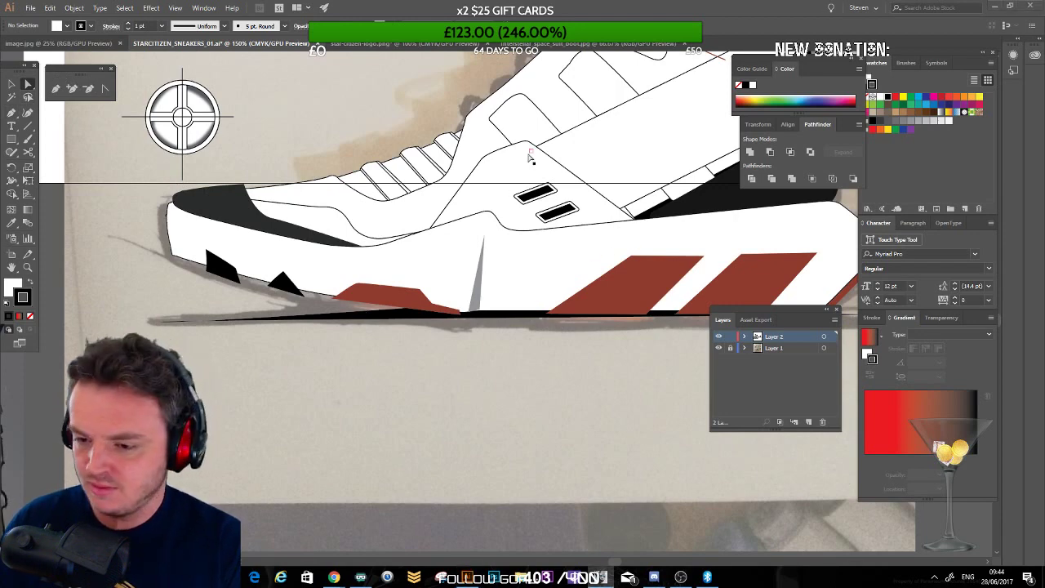
{"action": "key", "text": "ctrl+minus"}
{"action": "key", "text": "ctrl+minus"}
{"action": "key", "text": "ctrl+minus"}
{"action": "left_click_drag", "start_coordinate": [295, 294], "coordinate": [295, 279]}
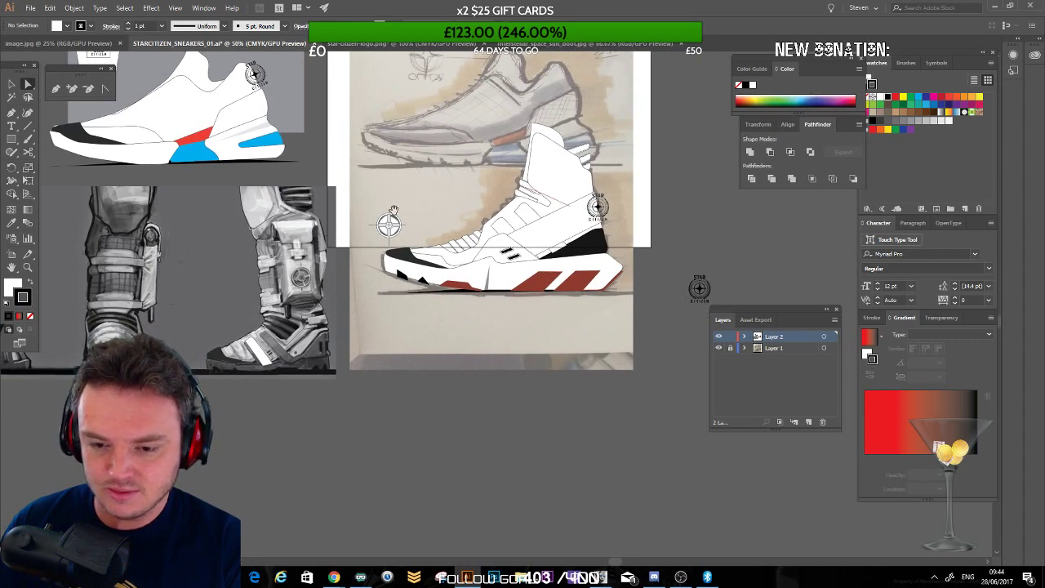
{"action": "left_click_drag", "start_coordinate": [393, 211], "coordinate": [315, 277]}
Step: Draw a closed tab with rounded rear corners at the front of the ankle, overlapping the upper tongue edge, with the Pen tool
{"action": "key", "text": "ctrl+plus"}
{"action": "key", "text": "ctrl+plus"}
{"action": "key", "text": "ctrl+plus"}
{"action": "left_click_drag", "start_coordinate": [345, 182], "coordinate": [430, 329]}
{"action": "left_click", "coordinate": [55, 87]}
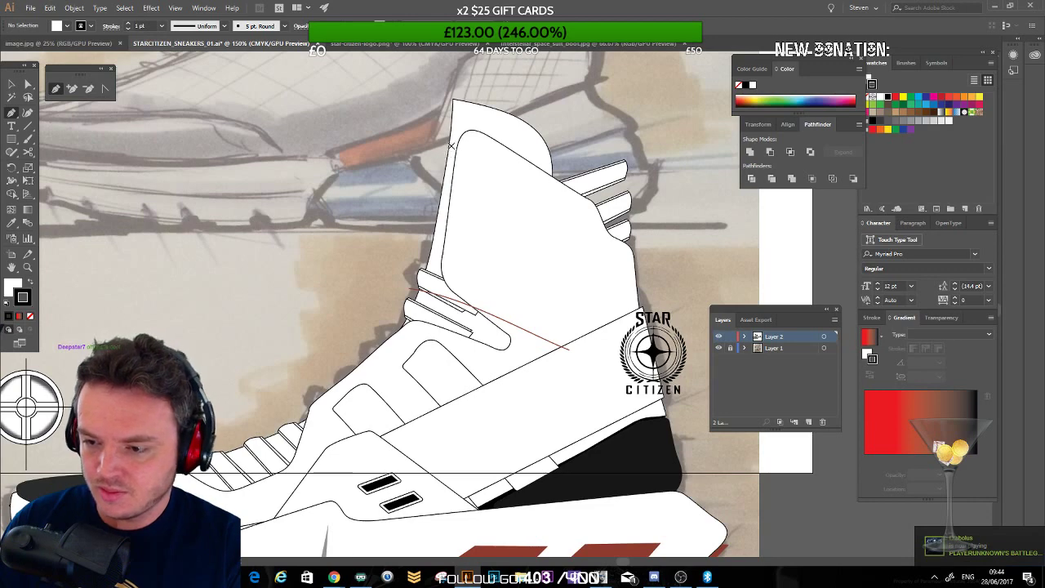
{"action": "left_click", "coordinate": [496, 149]}
{"action": "left_click", "coordinate": [485, 205]}
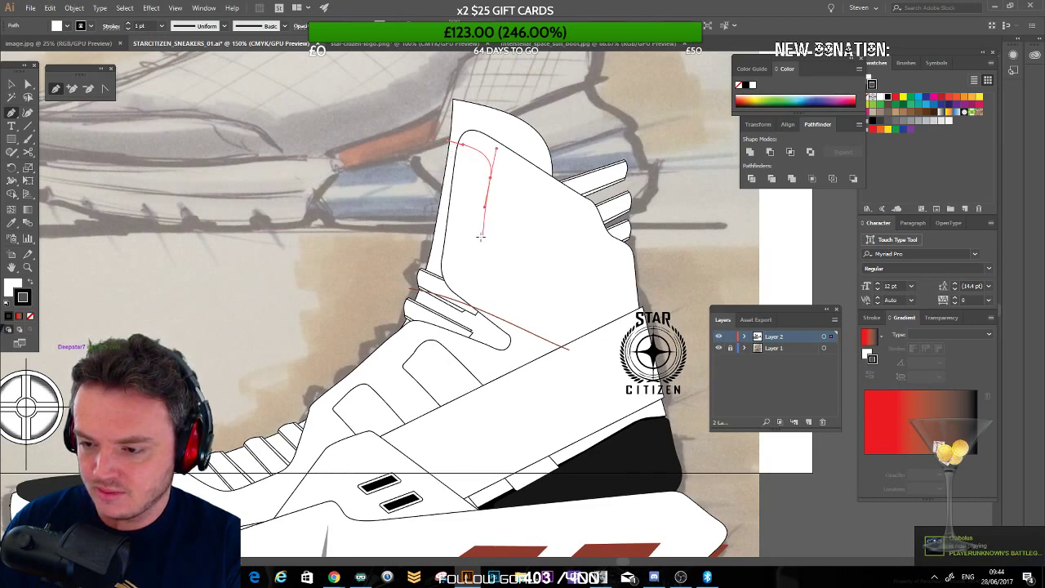
{"action": "left_click", "coordinate": [480, 232]}
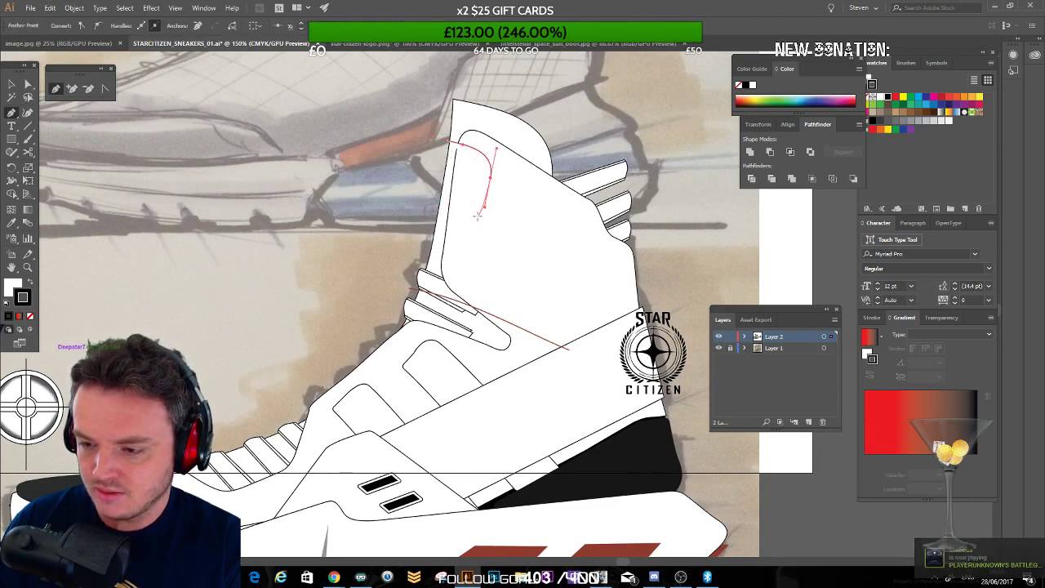
{"action": "left_click_drag", "start_coordinate": [478, 216], "coordinate": [464, 214]}
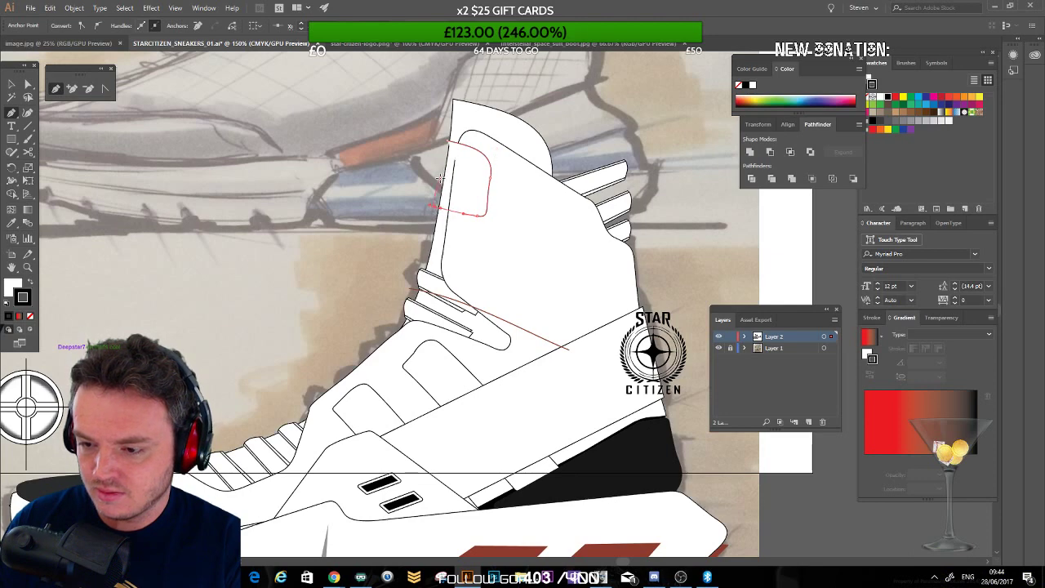
{"action": "left_click", "coordinate": [442, 181]}
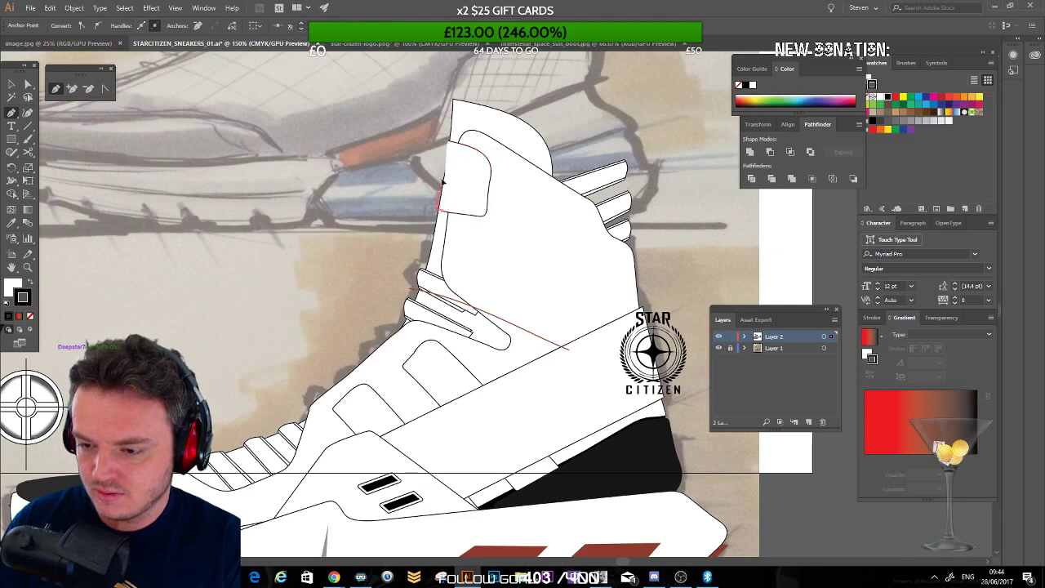
{"action": "left_click", "coordinate": [447, 144]}
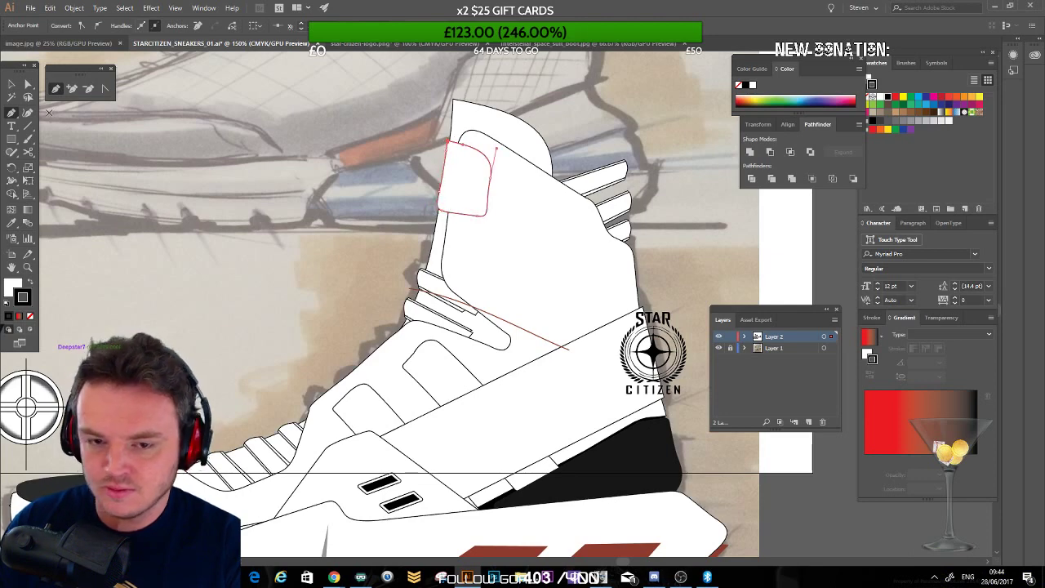
Step: Place the rounded tab behind the large ankle panel, and duplicate it farther down the tongue's front edge above the straps
{"action": "key", "text": "v"}
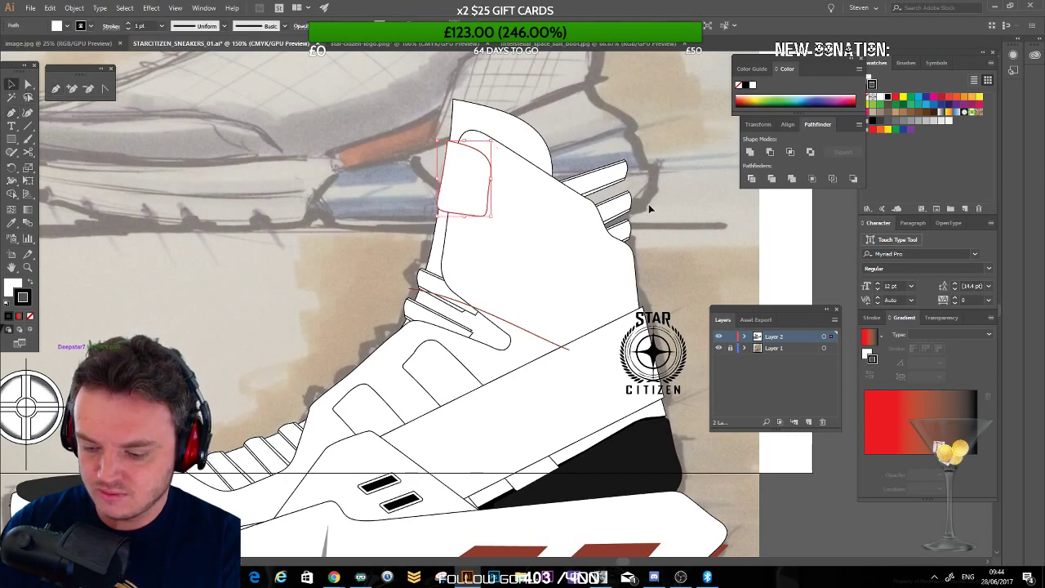
{"action": "key", "text": "ctrl+x"}
{"action": "left_click", "coordinate": [434, 237]}
{"action": "key", "text": "ctrl+f"}
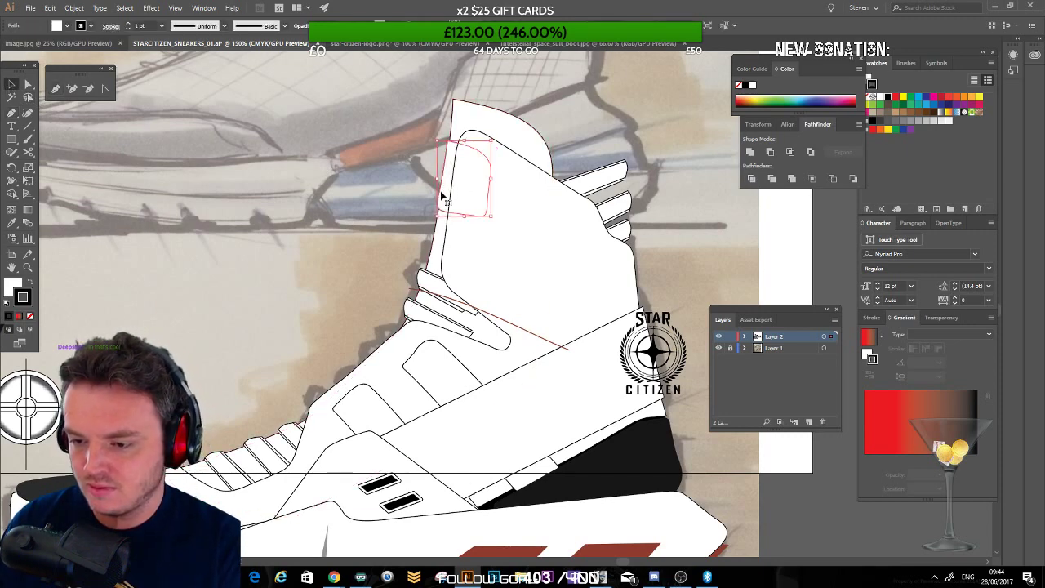
{"action": "left_click_drag", "start_coordinate": [443, 195], "coordinate": [436, 257]}
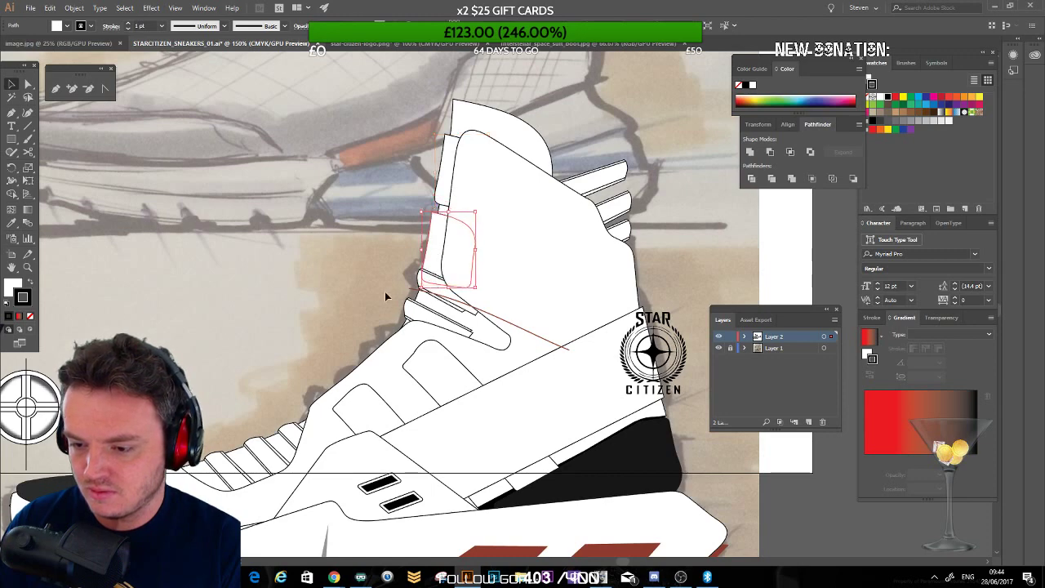
{"action": "left_click", "coordinate": [385, 292]}
Step: Examine the two front ankle tabs close up and against the whole sneaker and the reference boots
{"action": "key", "text": "space"}
{"action": "left_click_drag", "start_coordinate": [282, 216], "coordinate": [325, 167]}
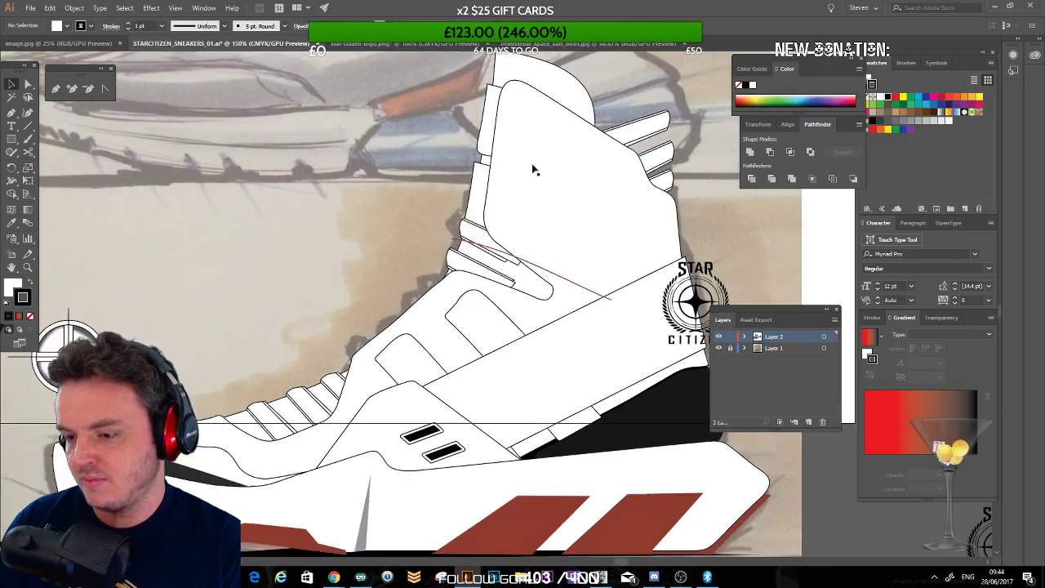
{"action": "left_click", "coordinate": [477, 201]}
{"action": "left_click", "coordinate": [364, 238]}
{"action": "key", "text": "space"}
{"action": "left_click_drag", "start_coordinate": [272, 262], "coordinate": [274, 261]}
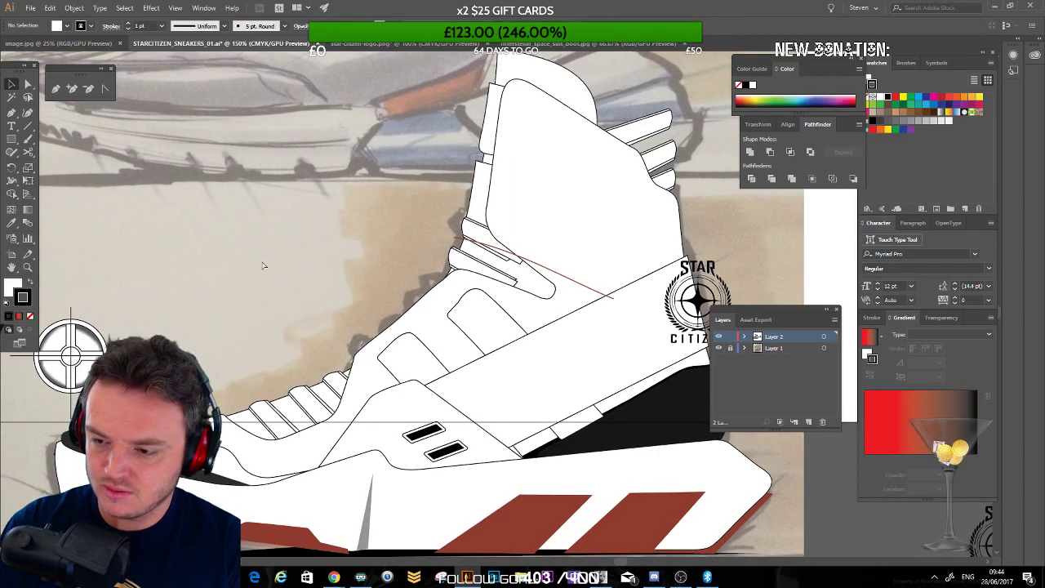
{"action": "key", "text": "ctrl+minus"}
{"action": "key", "text": "ctrl+minus"}
{"action": "key", "text": "space"}
{"action": "left_click_drag", "start_coordinate": [263, 304], "coordinate": [316, 264]}
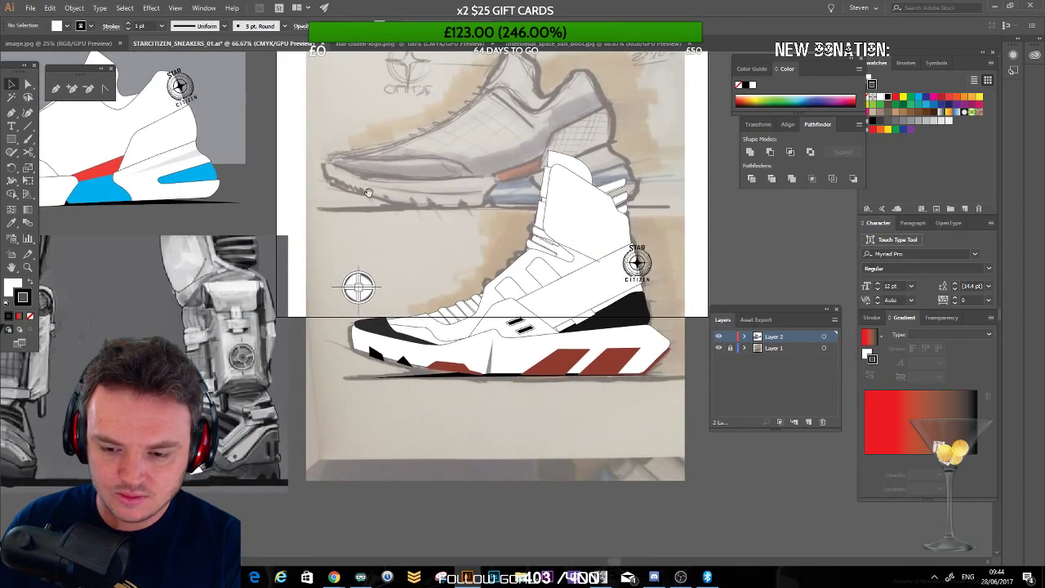
{"action": "left_click_drag", "start_coordinate": [486, 230], "coordinate": [416, 249]}
Step: Move the upper front ankle tab slightly upward to widen the gap between the tabs, and deselect it
{"action": "key", "text": "ctrl+plus"}
{"action": "key", "text": "ctrl+plus"}
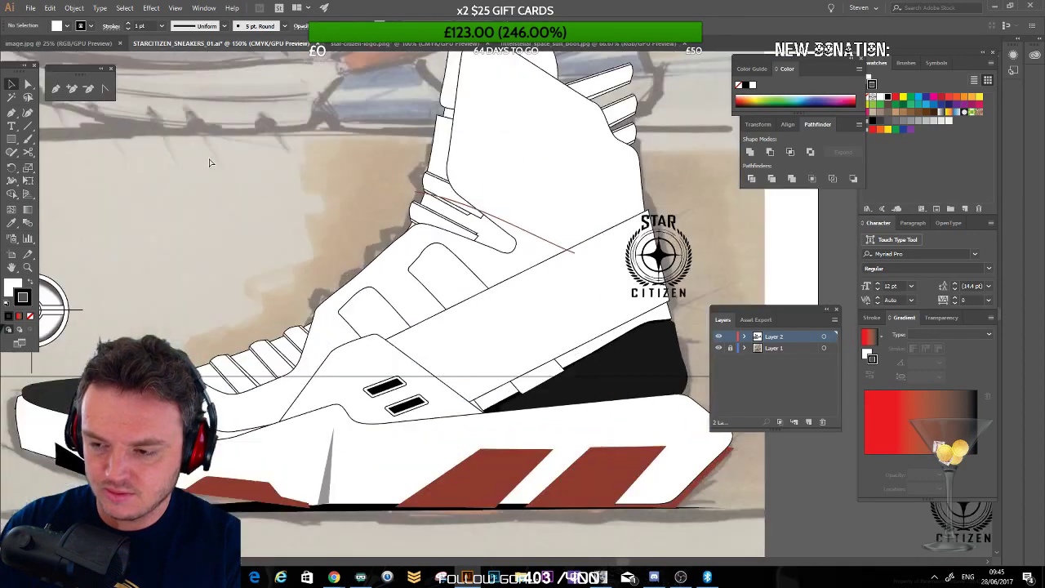
{"action": "left_click_drag", "start_coordinate": [458, 198], "coordinate": [409, 316]}
{"action": "left_click_drag", "start_coordinate": [407, 184], "coordinate": [407, 173]}
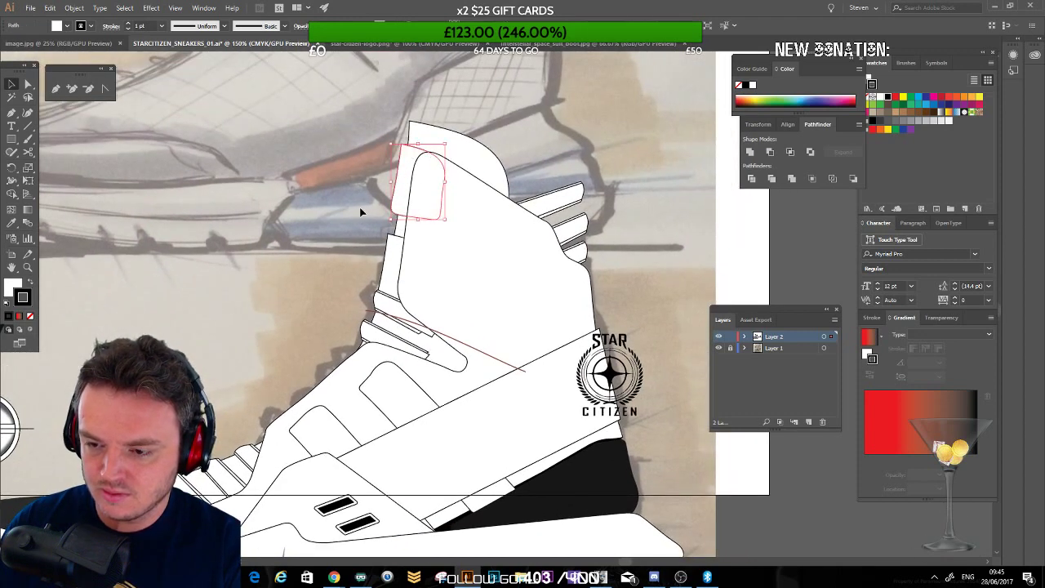
{"action": "left_click", "coordinate": [362, 212]}
Step: Draw a small filler shape with a curved front edge between the two front tabs, and place it behind the ankle panel
{"action": "key", "text": "n"}
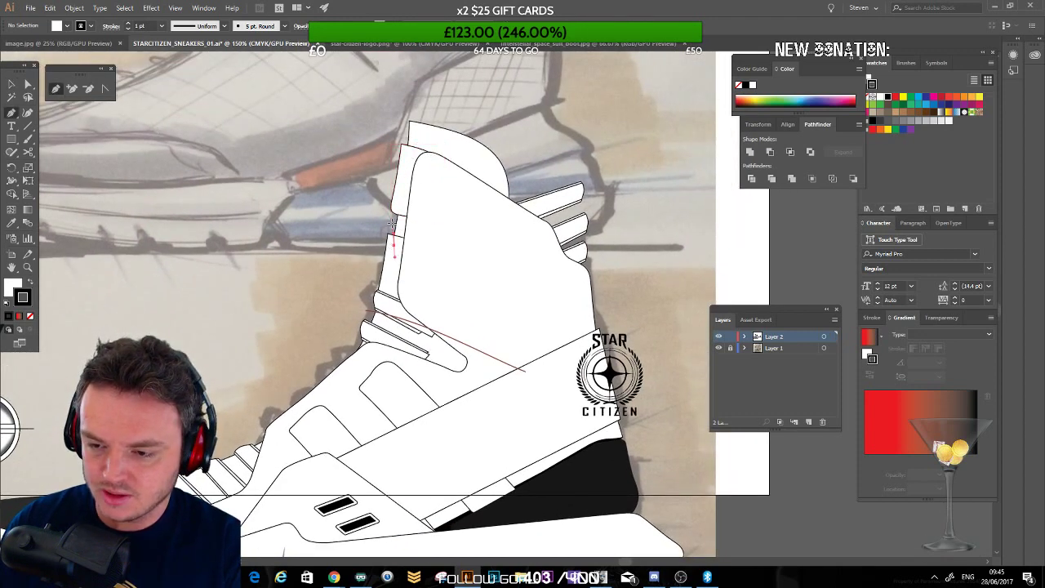
{"action": "left_click_drag", "start_coordinate": [392, 222], "coordinate": [400, 207]}
{"action": "left_click_drag", "start_coordinate": [423, 261], "coordinate": [396, 245]}
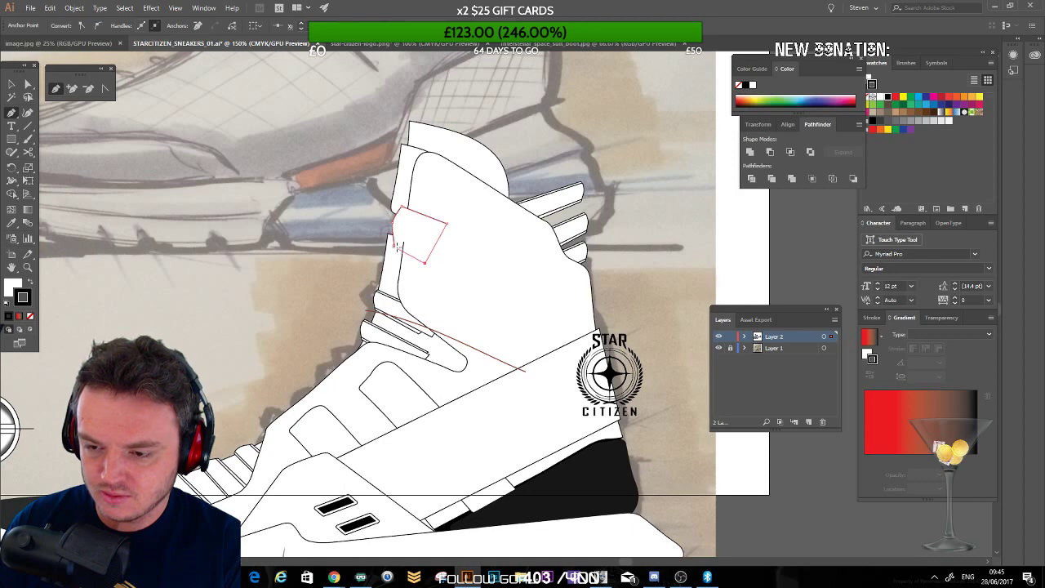
{"action": "left_click", "coordinate": [27, 84]}
{"action": "left_click", "coordinate": [401, 243]}
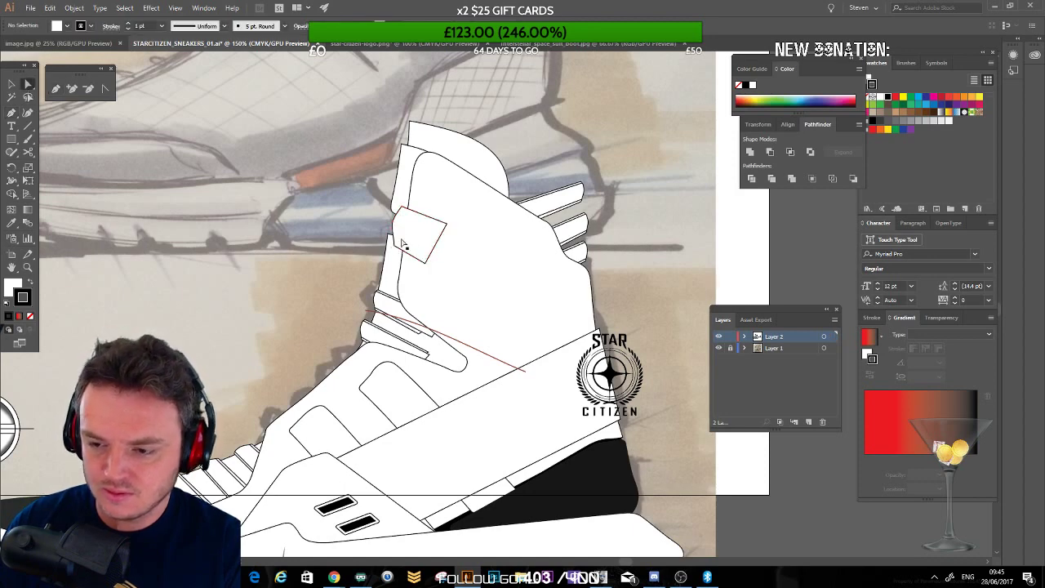
{"action": "left_click", "coordinate": [390, 228]}
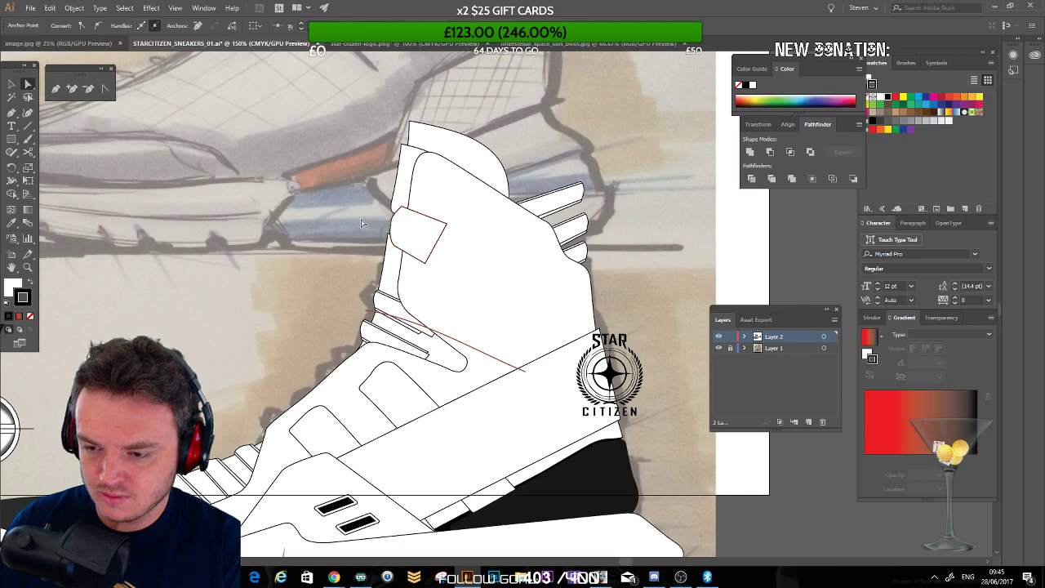
{"action": "left_click", "coordinate": [401, 248]}
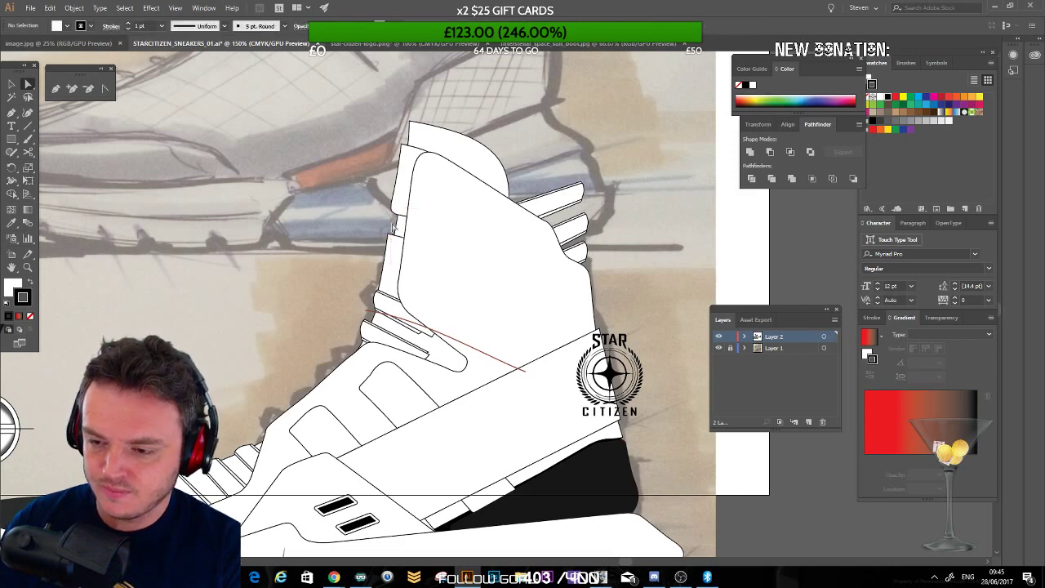
Step: Refine the small filler shape's front edge where it meets the tabs above and below
{"action": "left_click", "coordinate": [393, 225]}
{"action": "left_click", "coordinate": [345, 243]}
{"action": "left_click", "coordinate": [389, 254]}
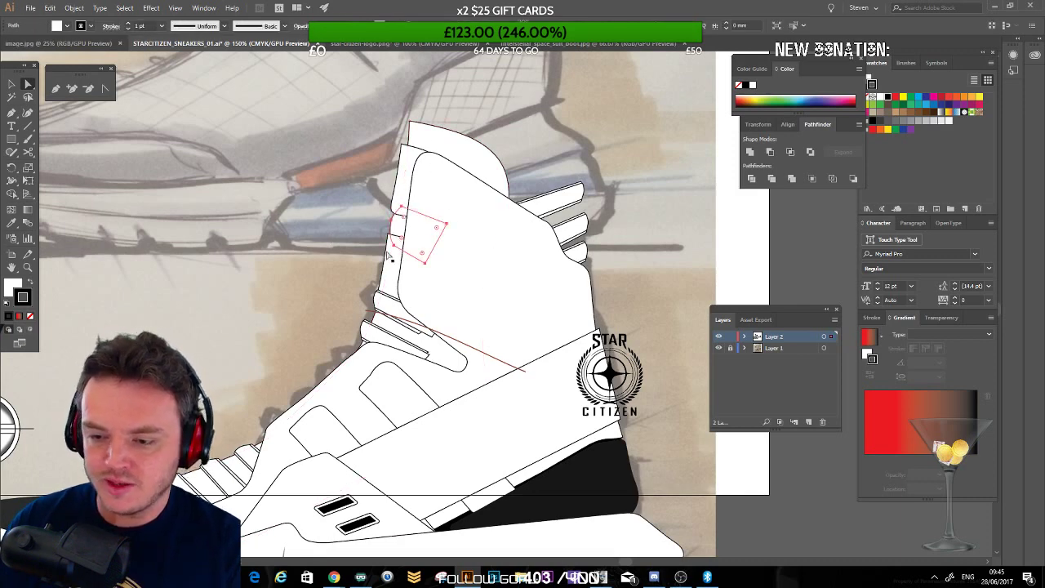
{"action": "key", "text": "Delete"}
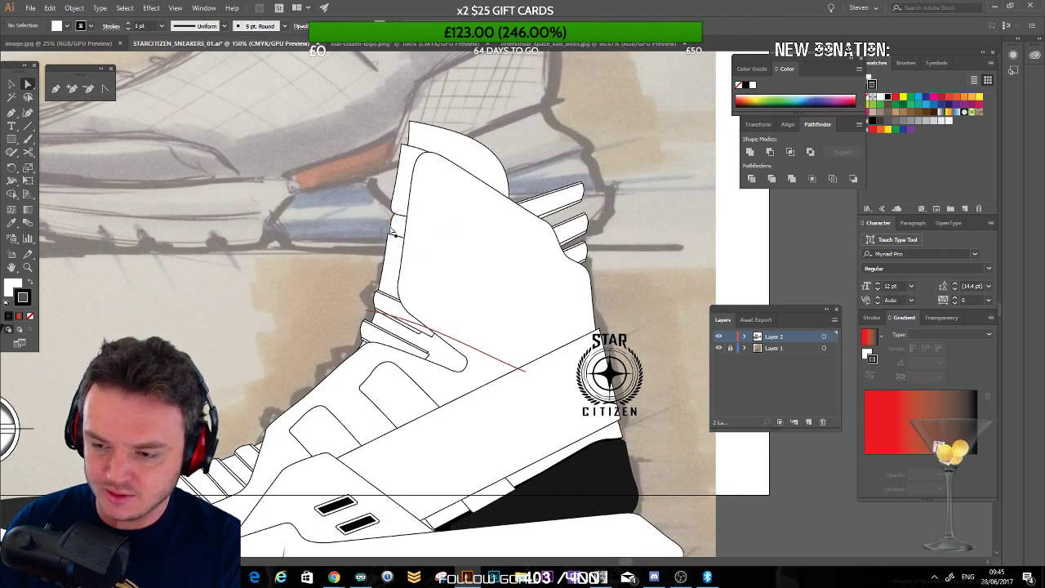
{"action": "left_click", "coordinate": [391, 229]}
{"action": "key", "text": "Delete"}
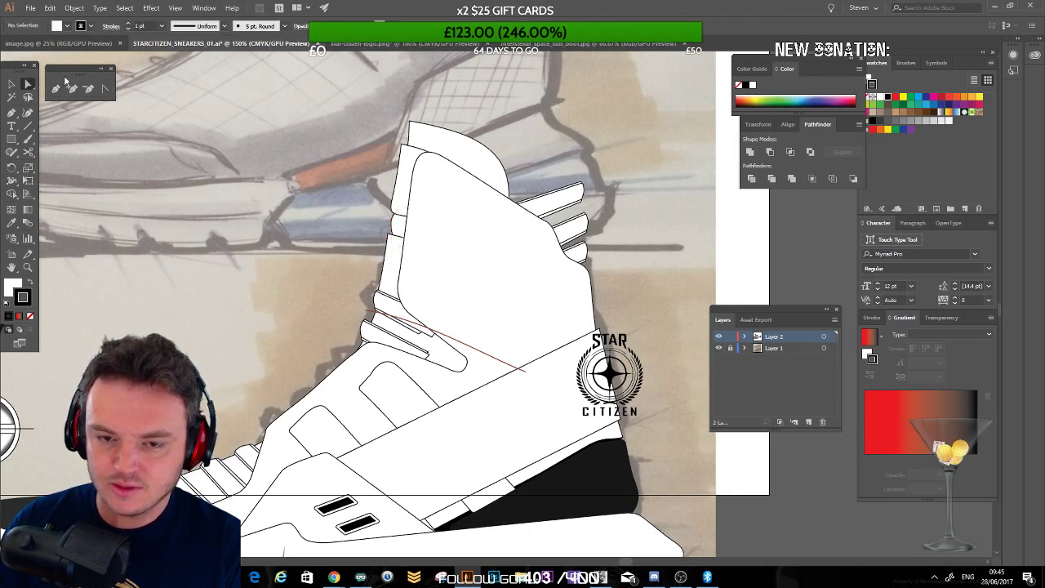
Step: Merge the small filler shape between the front tabs with the tongue shape using Pathfinder, and deselect the result
{"action": "left_click_drag", "start_coordinate": [268, 244], "coordinate": [277, 220]}
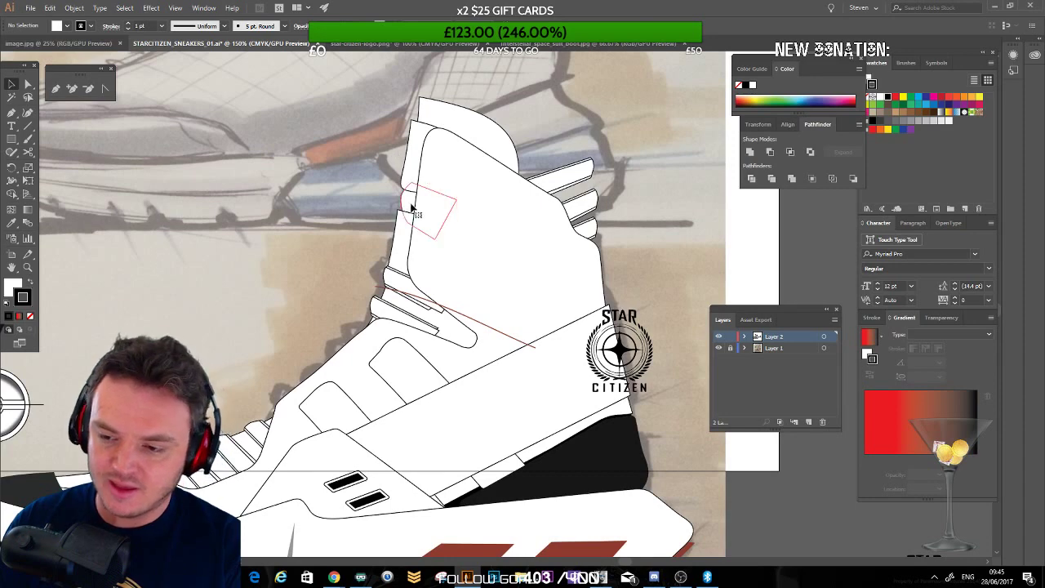
{"action": "left_click", "coordinate": [443, 106]}
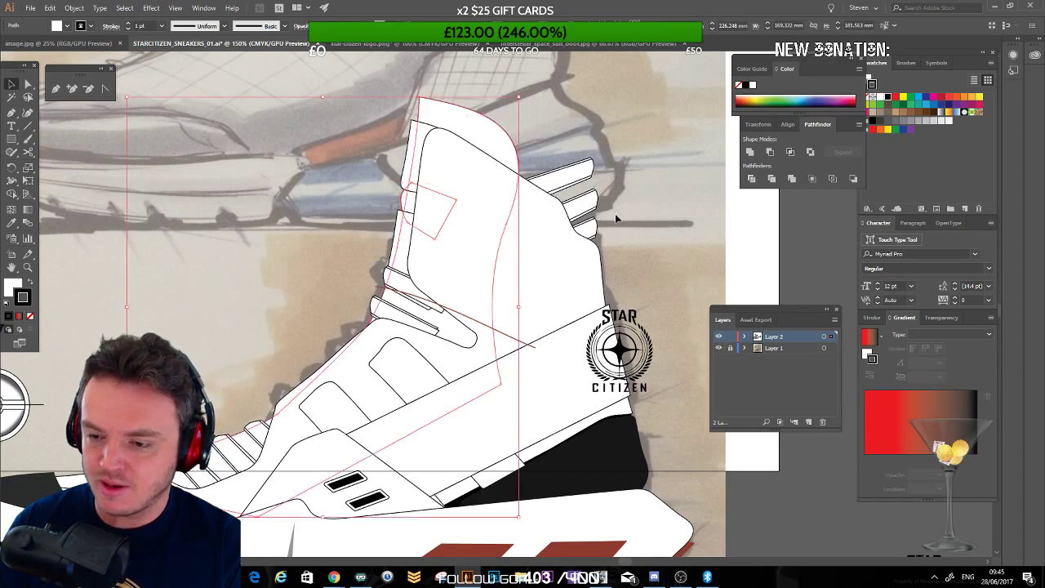
{"action": "left_click", "coordinate": [750, 179]}
{"action": "left_click", "coordinate": [292, 217]}
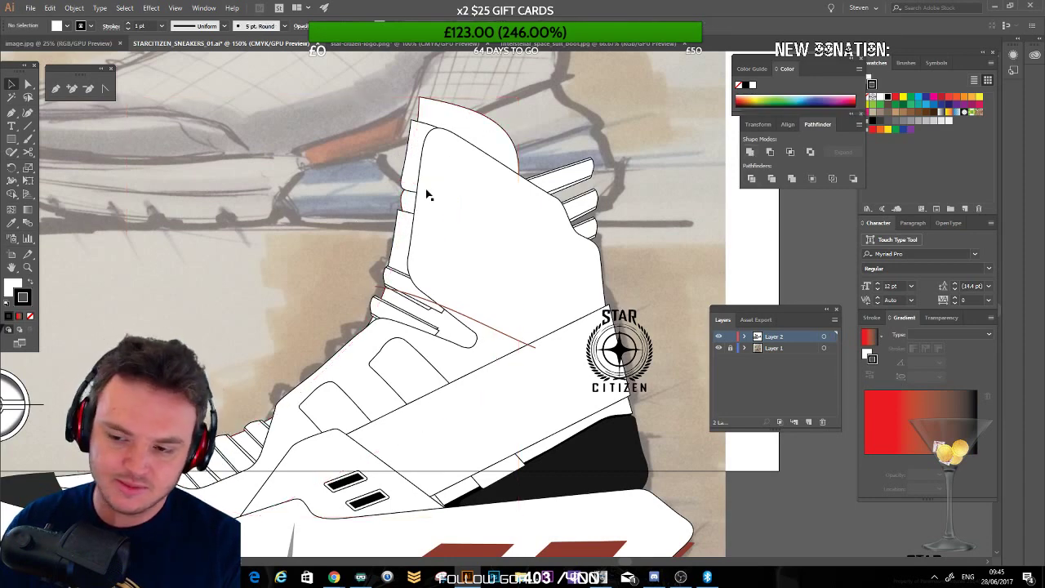
Step: Draw a closed filler shape with a curved front edge over the gap between the two front ankle straps
{"action": "key", "text": "ctrl+plus"}
{"action": "key", "text": "ctrl+plus"}
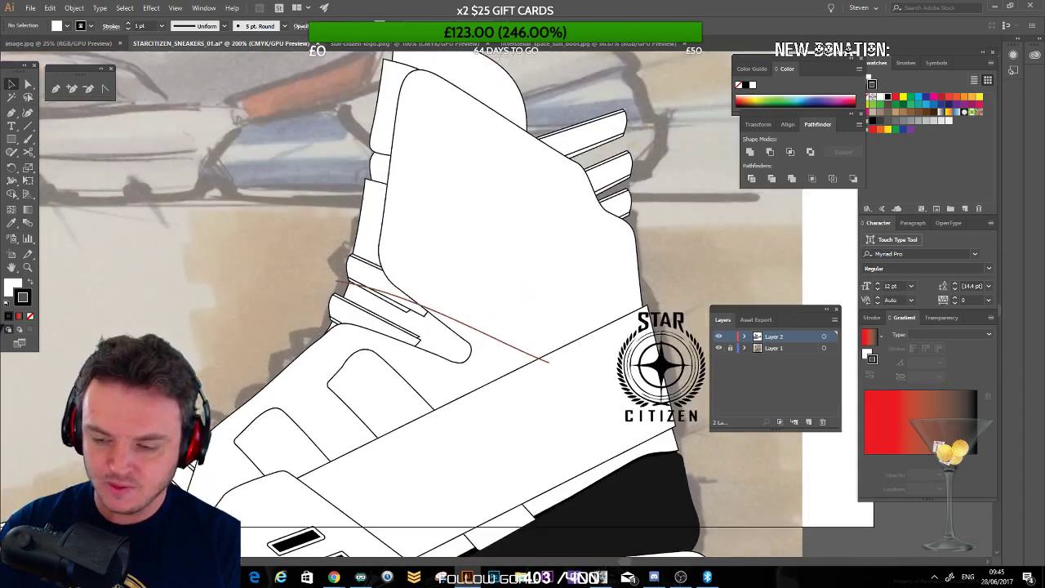
{"action": "left_click_drag", "start_coordinate": [216, 174], "coordinate": [258, 146]}
{"action": "left_click", "coordinate": [55, 88]}
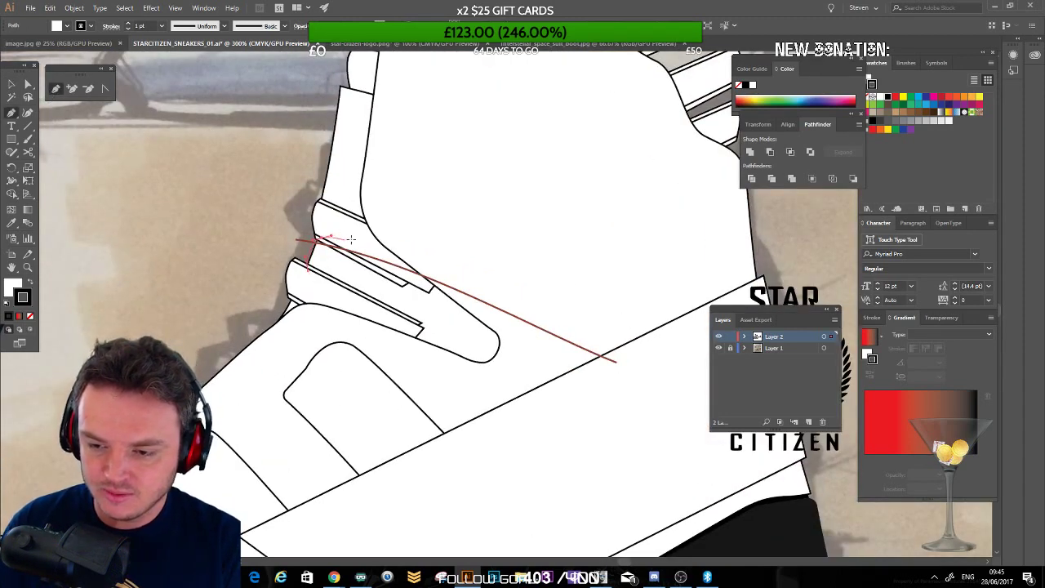
{"action": "mouse_move", "coordinate": [369, 270]}
{"action": "left_mouse_down"}
{"action": "mouse_move", "coordinate": [353, 295]}
{"action": "mouse_move", "coordinate": [307, 276]}
{"action": "left_mouse_up"}
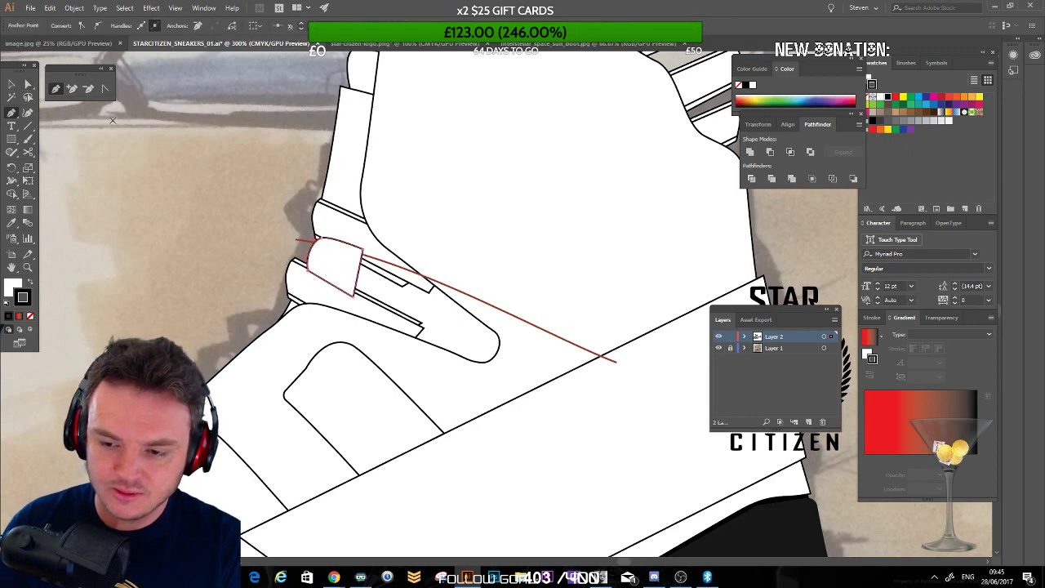
Step: Place the filler shape behind the front ankle straps, and unite it with the tongue shape using Pathfinder
{"action": "left_click", "coordinate": [10, 85]}
{"action": "left_click", "coordinate": [600, 318]}
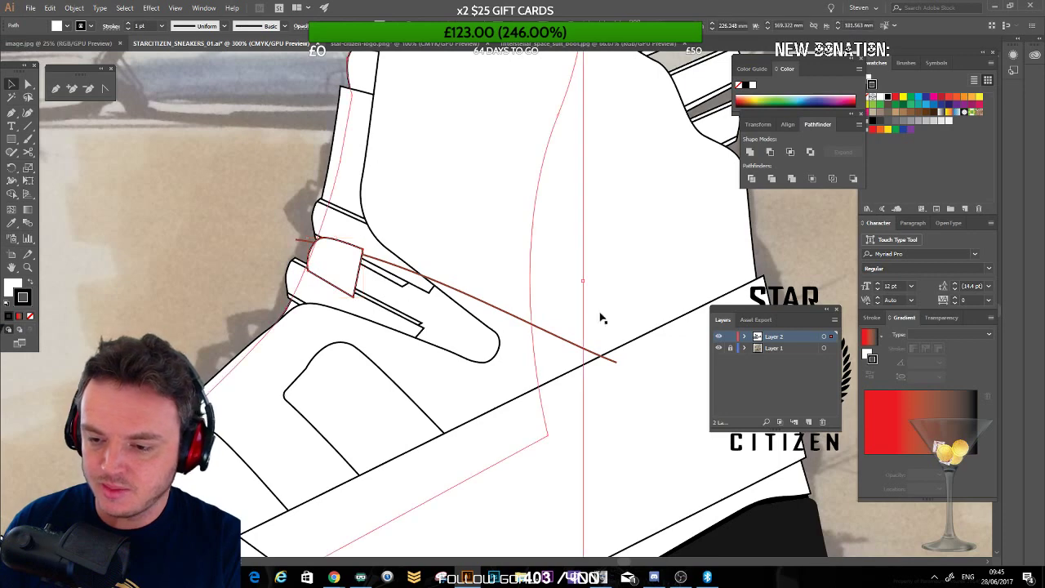
{"action": "left_click", "coordinate": [266, 210]}
{"action": "left_click", "coordinate": [322, 263]}
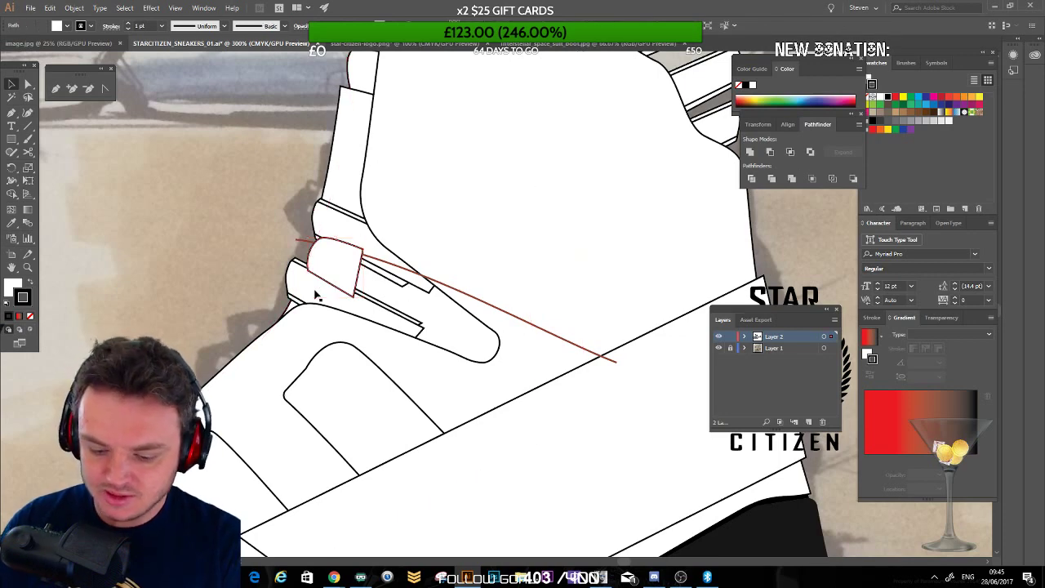
{"action": "key", "text": "Delete"}
{"action": "left_click_drag", "start_coordinate": [343, 272], "coordinate": [244, 234]}
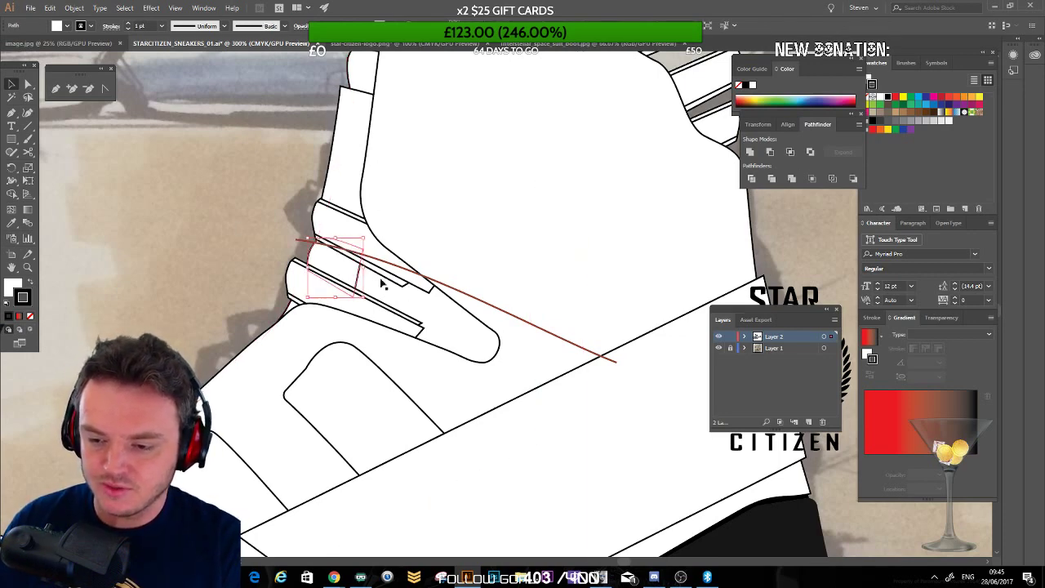
{"action": "left_click", "coordinate": [571, 309], "text": "shift"}
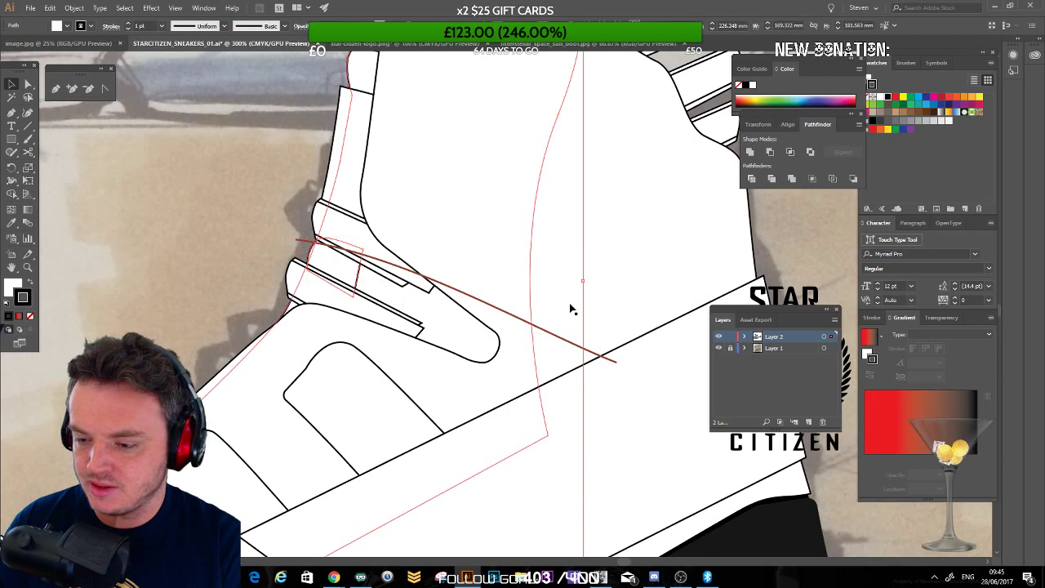
{"action": "left_click", "coordinate": [751, 155]}
{"action": "left_click", "coordinate": [228, 199]}
Step: Extend the inner ends of both front ankle straps and their thin edge strips to the rounded ankle panel's edge
{"action": "left_click_drag", "start_coordinate": [84, 226], "coordinate": [236, 207]}
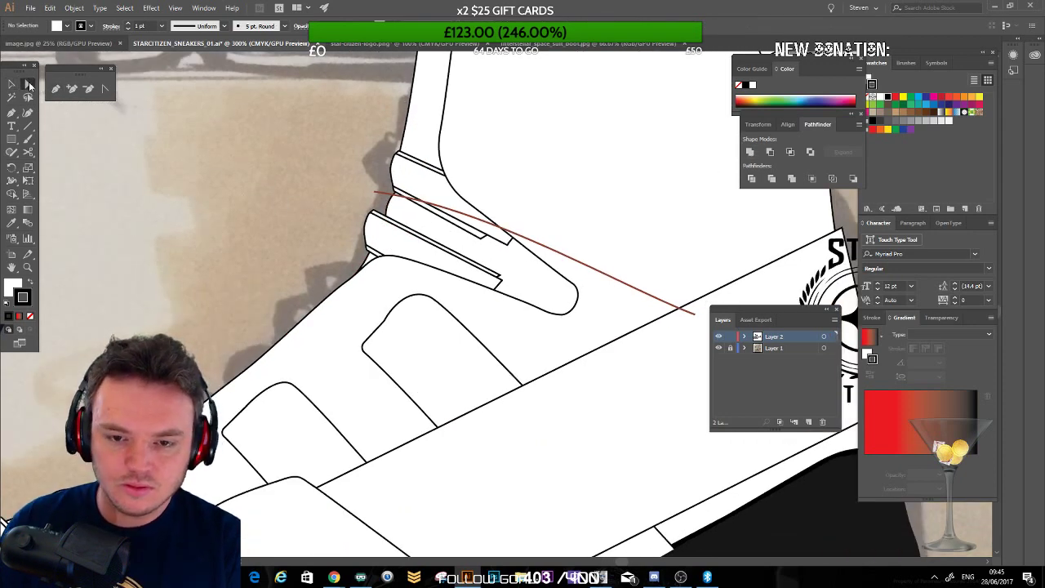
{"action": "left_click_drag", "start_coordinate": [481, 239], "coordinate": [611, 304]}
{"action": "mouse_move", "coordinate": [507, 247]}
{"action": "left_mouse_down"}
{"action": "mouse_move", "coordinate": [558, 258]}
{"action": "mouse_move", "coordinate": [593, 284]}
{"action": "mouse_move", "coordinate": [517, 254]}
{"action": "left_mouse_up"}
{"action": "left_click", "coordinate": [618, 277]}
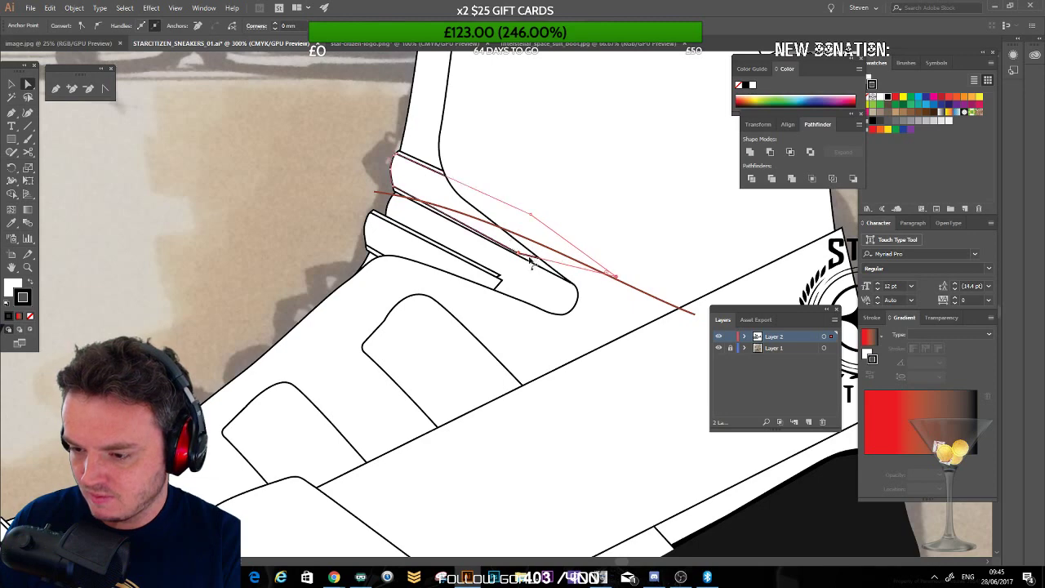
{"action": "left_click", "coordinate": [577, 278]}
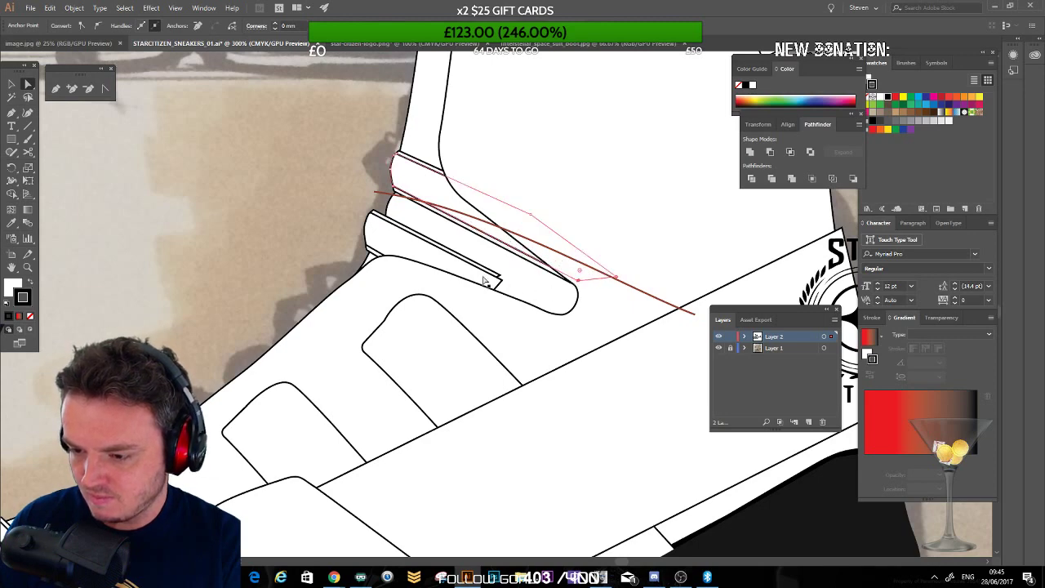
{"action": "left_click_drag", "start_coordinate": [503, 281], "coordinate": [591, 323]}
{"action": "left_click", "coordinate": [250, 215]}
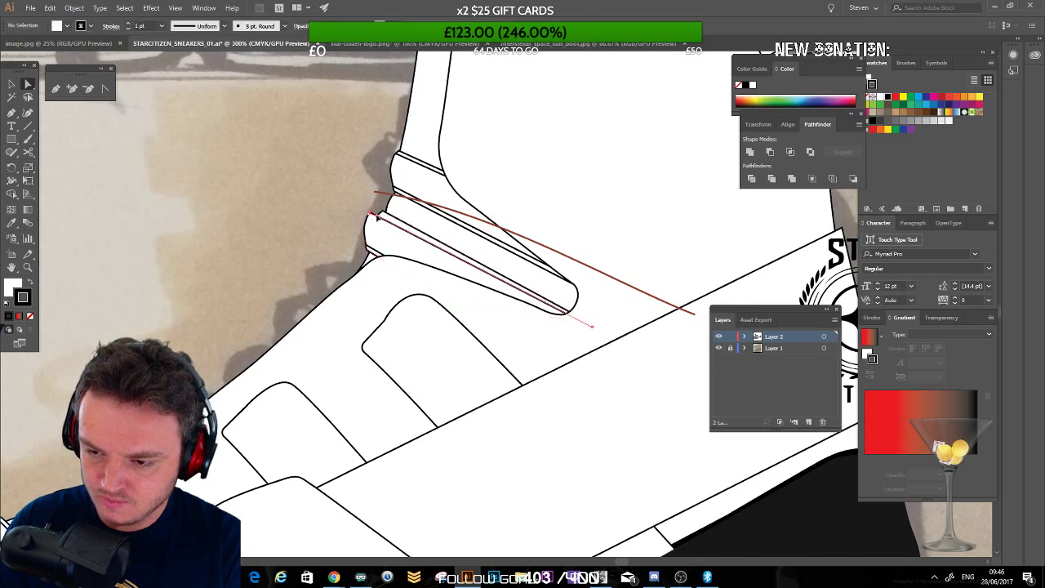
Step: Refine the front ends of the lower ankle strap and its thin edge strip around the rounded corner
{"action": "left_click", "coordinate": [376, 219], "text": "ctrl"}
{"action": "left_click", "coordinate": [368, 234], "text": "ctrl"}
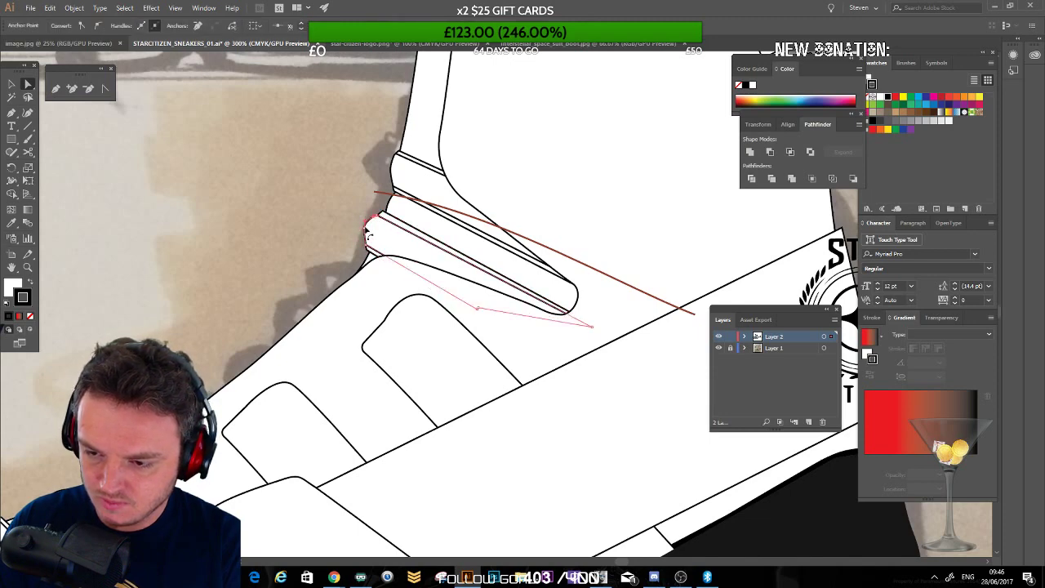
{"action": "key", "text": "Delete"}
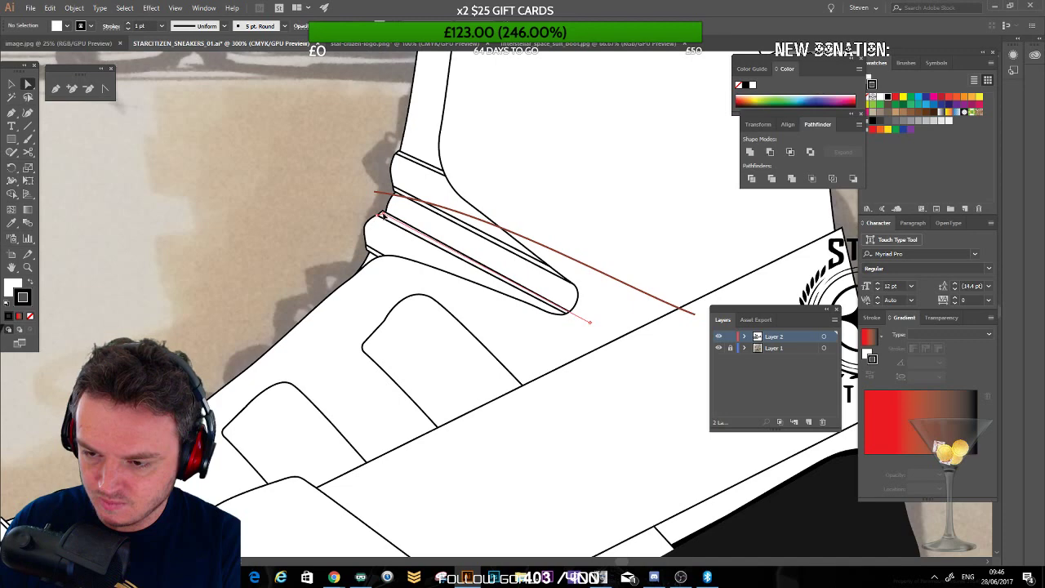
{"action": "left_click", "coordinate": [376, 175]}
{"action": "key", "text": "Delete"}
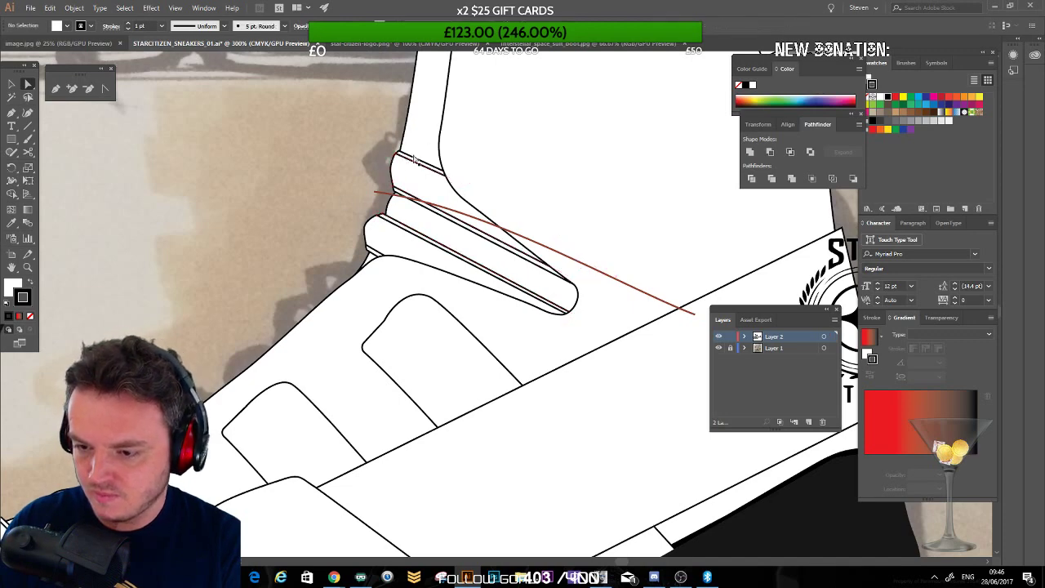
Step: Examine the whole high-top sneaker beside the space-suit boot reference and the other sneaker design
{"action": "left_click_drag", "start_coordinate": [344, 235], "coordinate": [306, 225]}
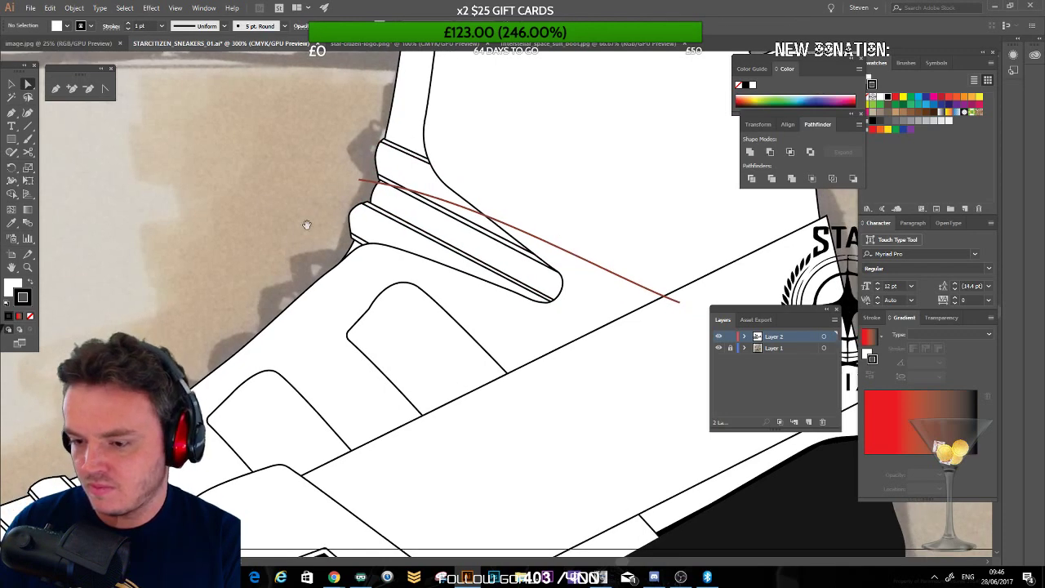
{"action": "key", "text": "ctrl+1"}
{"action": "scroll", "coordinate": [351, 289], "scroll_direction": "down", "scroll_amount": 3}
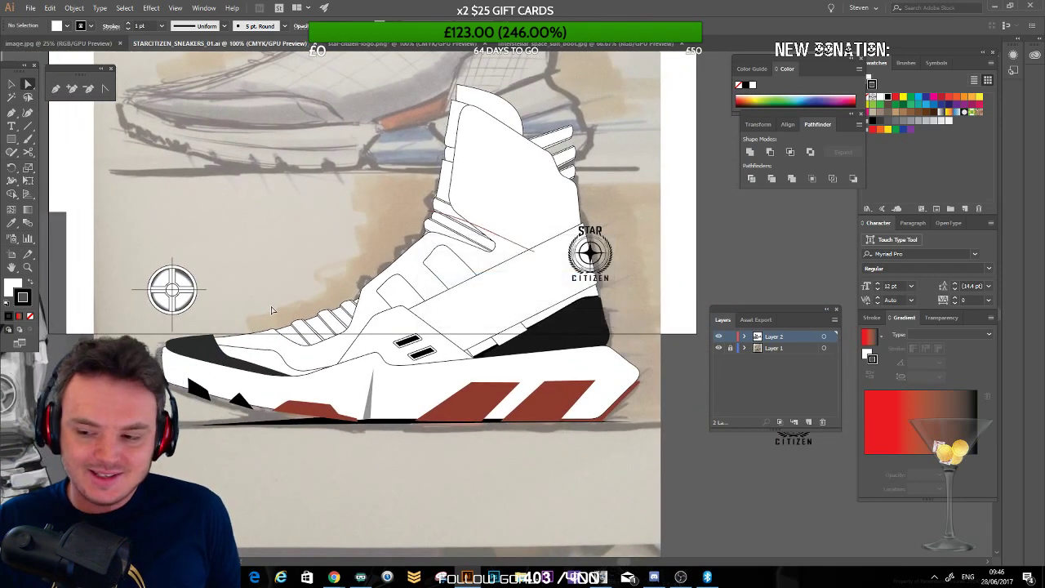
{"action": "left_click_drag", "start_coordinate": [294, 297], "coordinate": [557, 242]}
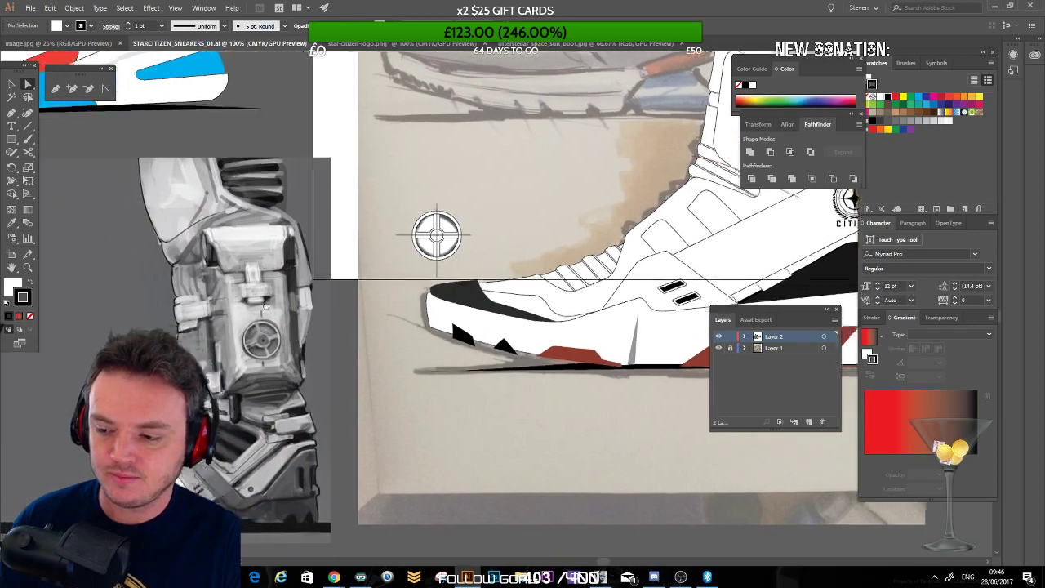
{"action": "left_click_drag", "start_coordinate": [224, 274], "coordinate": [437, 352]}
{"action": "left_click_drag", "start_coordinate": [330, 174], "coordinate": [294, 269]}
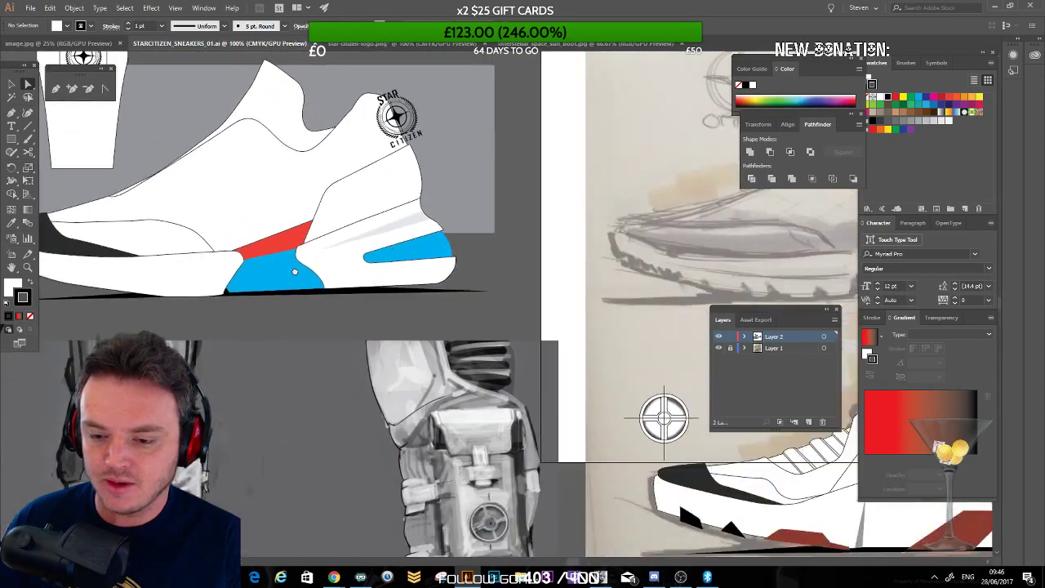
{"action": "left_click_drag", "start_coordinate": [629, 357], "coordinate": [282, 209]}
{"action": "scroll", "coordinate": [213, 438], "scroll_direction": "right", "scroll_amount": 3}
{"action": "scroll", "coordinate": [212, 439], "scroll_direction": "down", "scroll_amount": 1}
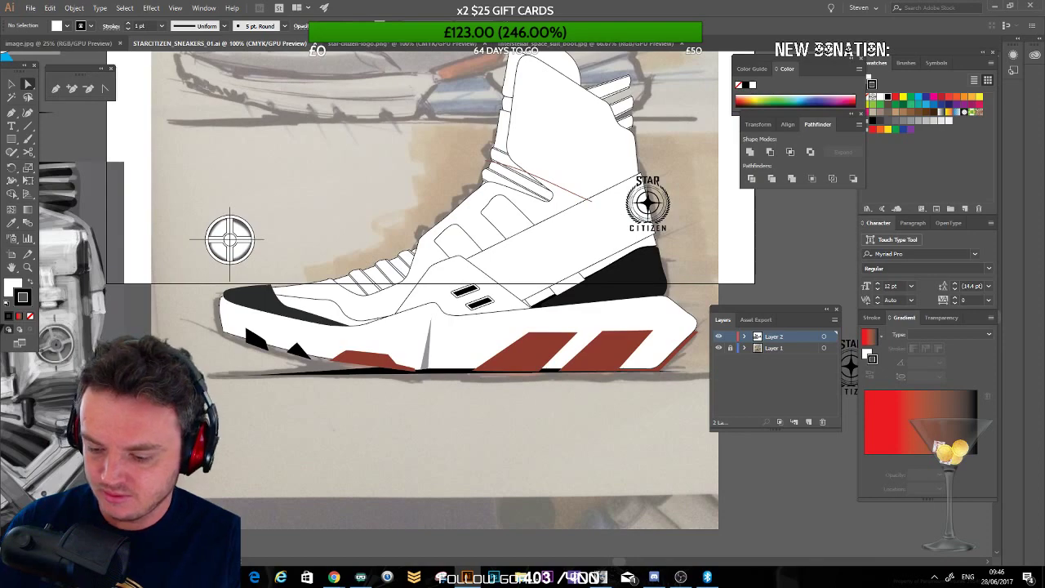
{"action": "key", "text": "ctrl+plus"}
{"action": "left_click_drag", "start_coordinate": [421, 327], "coordinate": [555, 347]}
{"action": "key", "text": "ctrl+minus"}
{"action": "key", "text": "ctrl+minus"}
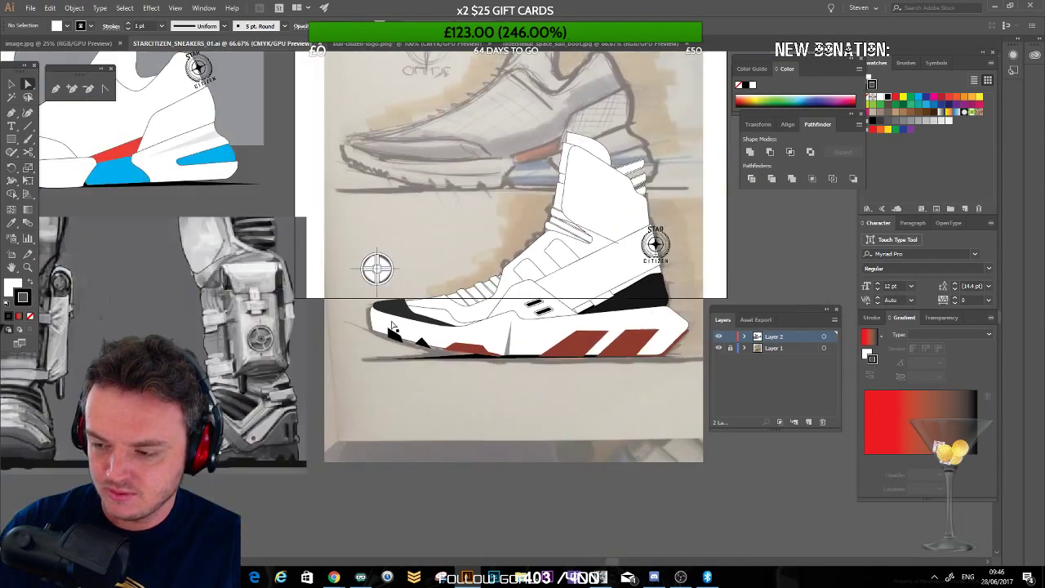
{"action": "scroll", "coordinate": [392, 327], "scroll_direction": "right", "scroll_amount": 4}
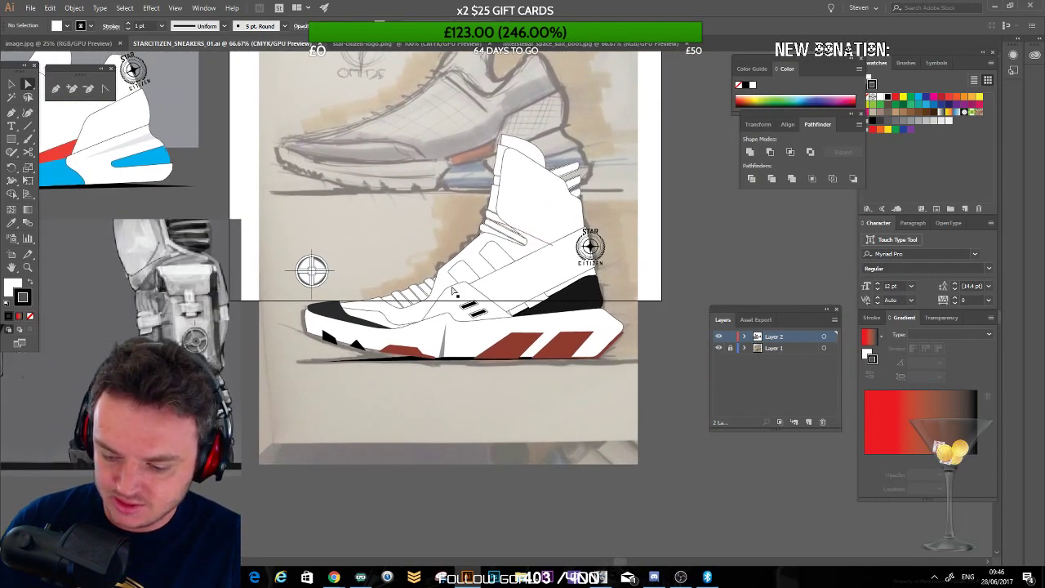
Step: Delete the crosshair lines running through the round wheel emblem above the toe
{"action": "scroll", "coordinate": [453, 292], "scroll_direction": "up", "scroll_amount": 8}
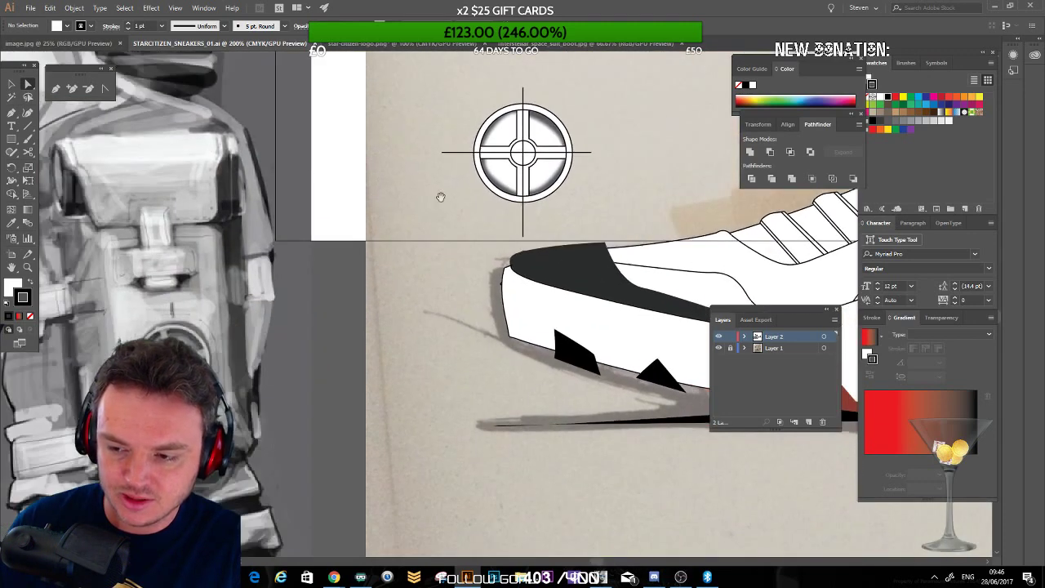
{"action": "left_click_drag", "start_coordinate": [271, 190], "coordinate": [238, 200]}
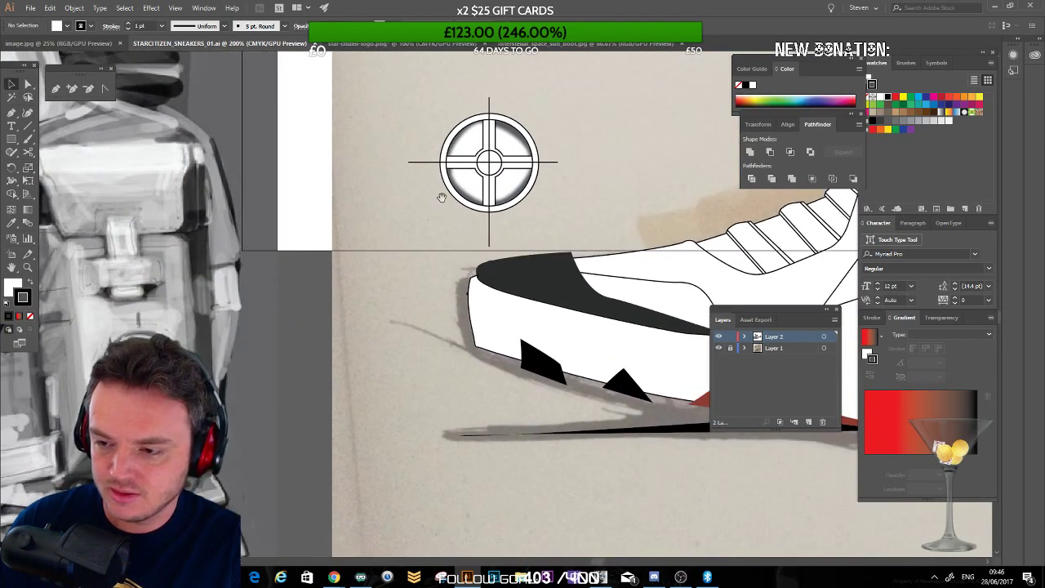
{"action": "scroll", "coordinate": [441, 197], "scroll_direction": "right", "scroll_amount": 3}
{"action": "scroll", "coordinate": [460, 138], "scroll_direction": "up", "scroll_amount": 1}
{"action": "left_click", "coordinate": [335, 196]}
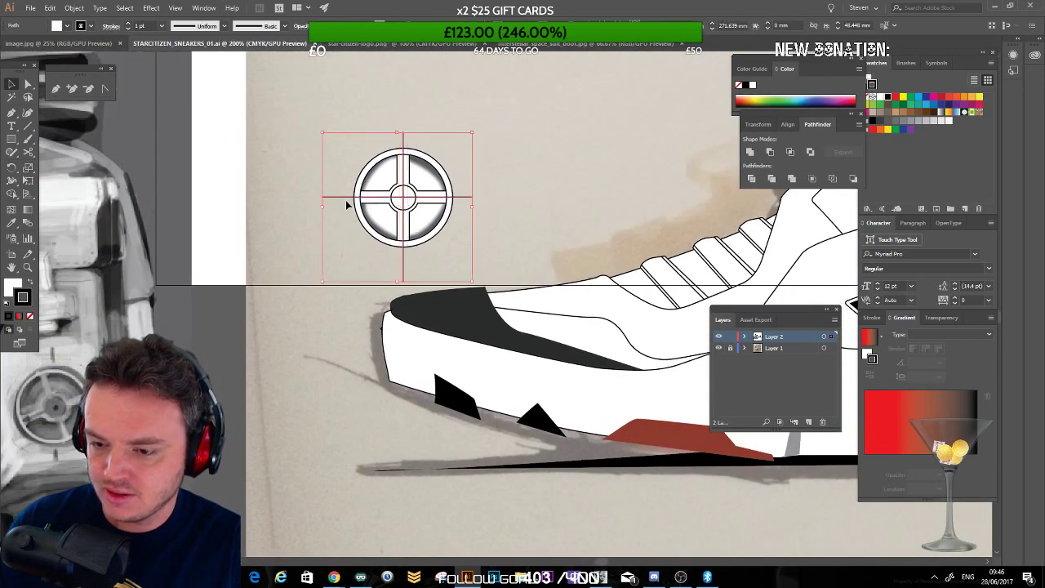
{"action": "key", "text": "Delete"}
Step: Try to offset the wheel emblem's central hub circle inward with an Offset Path value of -5 mm
{"action": "scroll", "coordinate": [333, 195], "scroll_direction": "right", "scroll_amount": 1}
{"action": "left_click_drag", "start_coordinate": [333, 195], "coordinate": [323, 196]}
{"action": "key", "text": "ctrl+plus"}
{"action": "key", "text": "ctrl+plus"}
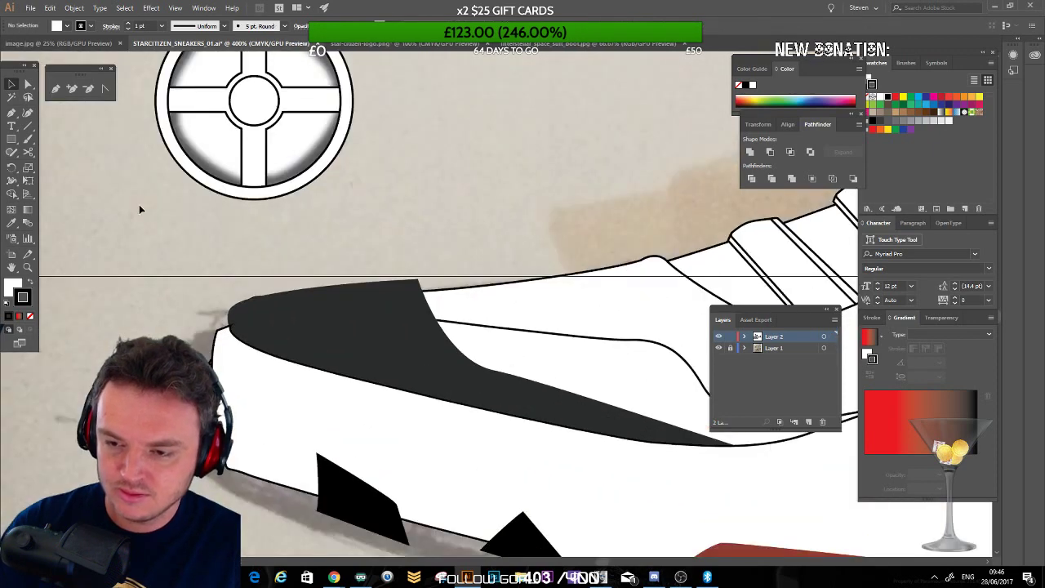
{"action": "left_click_drag", "start_coordinate": [396, 180], "coordinate": [501, 260]}
{"action": "left_click", "coordinate": [366, 173]}
{"action": "left_click", "coordinate": [74, 7]}
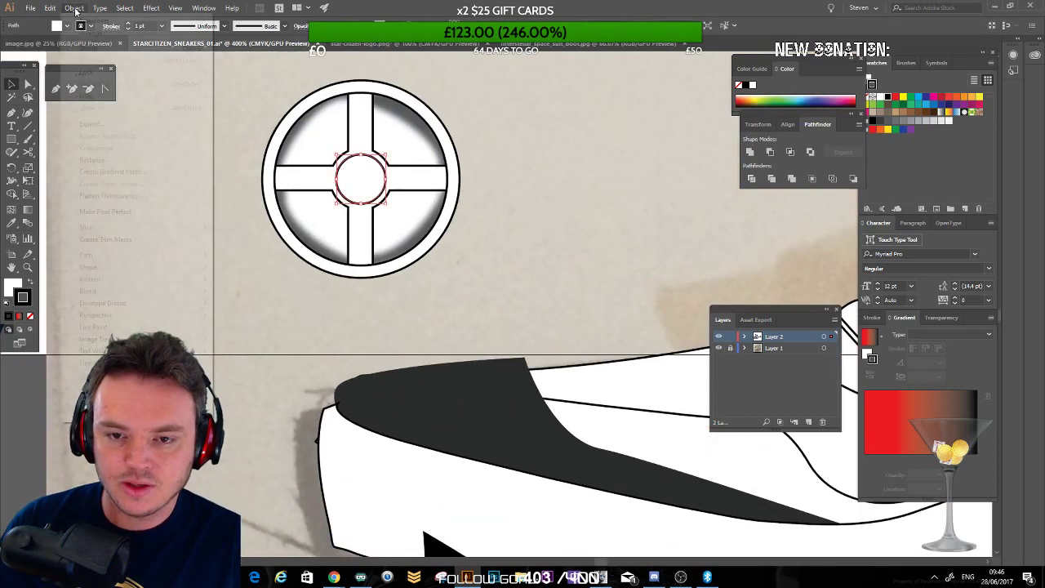
{"action": "mouse_move", "coordinate": [167, 259]}
{"action": "left_click", "coordinate": [243, 295]}
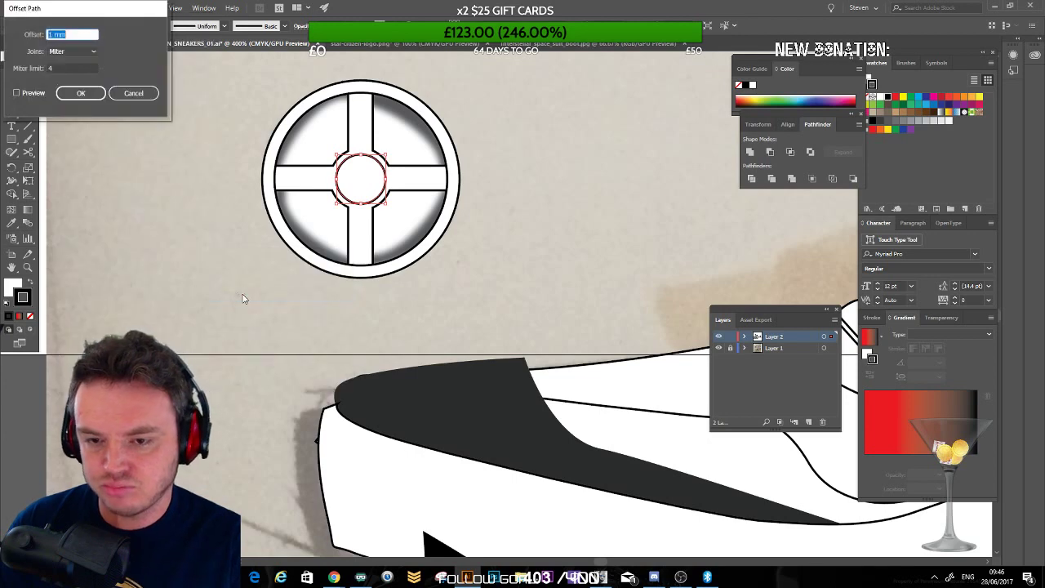
{"action": "key", "text": "BackSpace"}
{"action": "type", "text": "-5"}
{"action": "key", "text": "Return"}
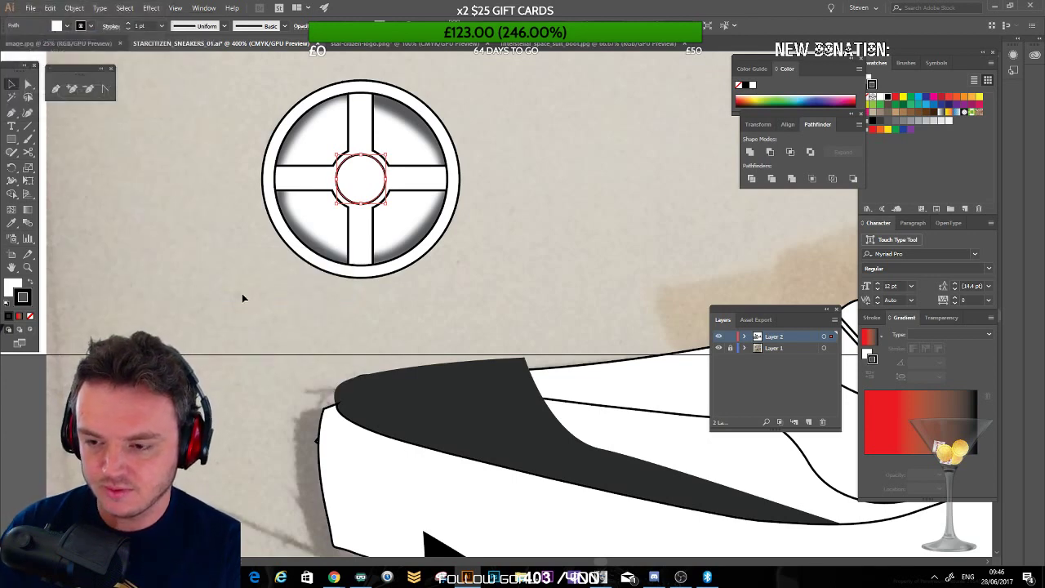
Step: Try a smaller inward offset of the wheel emblem's hub circle, using -2 mm
{"action": "left_click", "coordinate": [74, 8]}
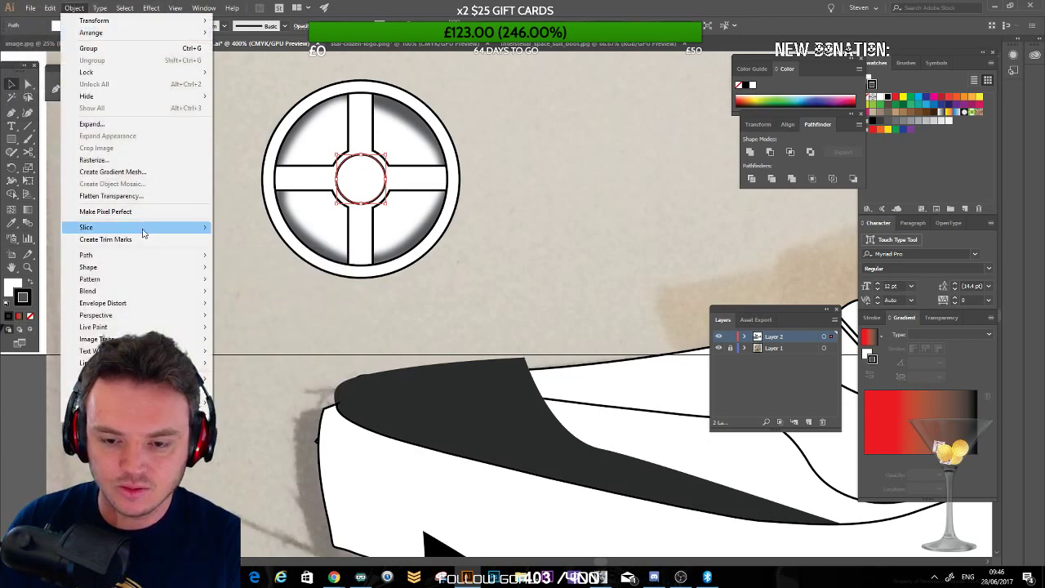
{"action": "mouse_move", "coordinate": [152, 253]}
{"action": "left_click", "coordinate": [233, 296]}
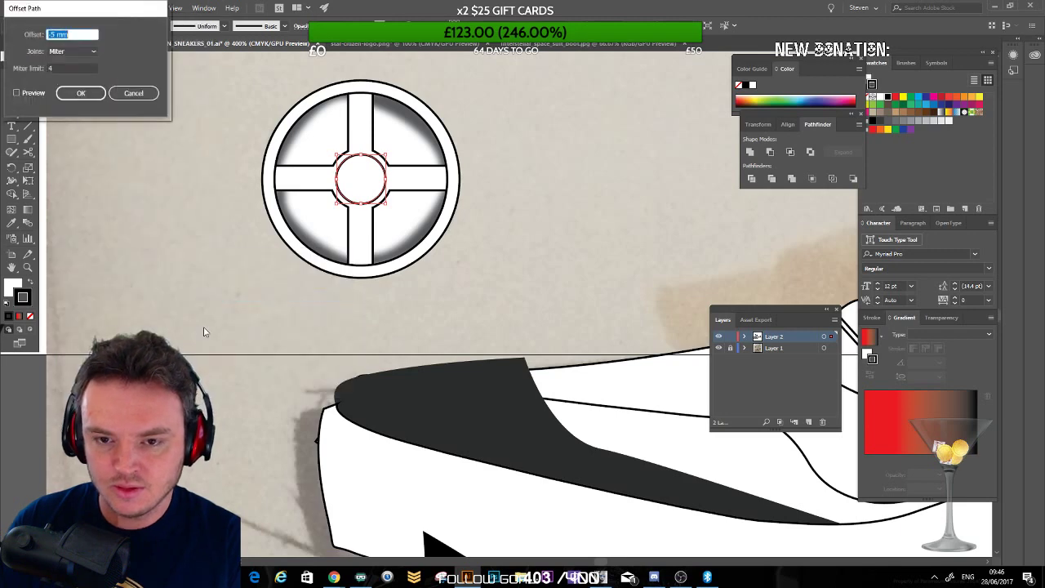
{"action": "key", "text": "Return"}
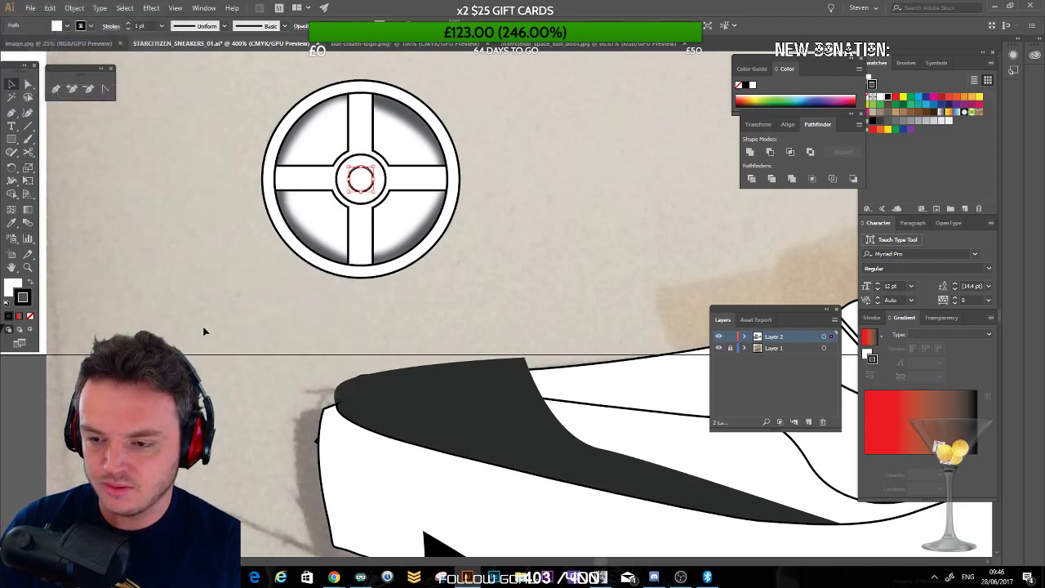
{"action": "mouse_move", "coordinate": [229, 292]}
{"action": "left_mouse_down"}
{"action": "mouse_move", "coordinate": [613, 246]}
{"action": "mouse_move", "coordinate": [226, 308]}
{"action": "left_mouse_up"}
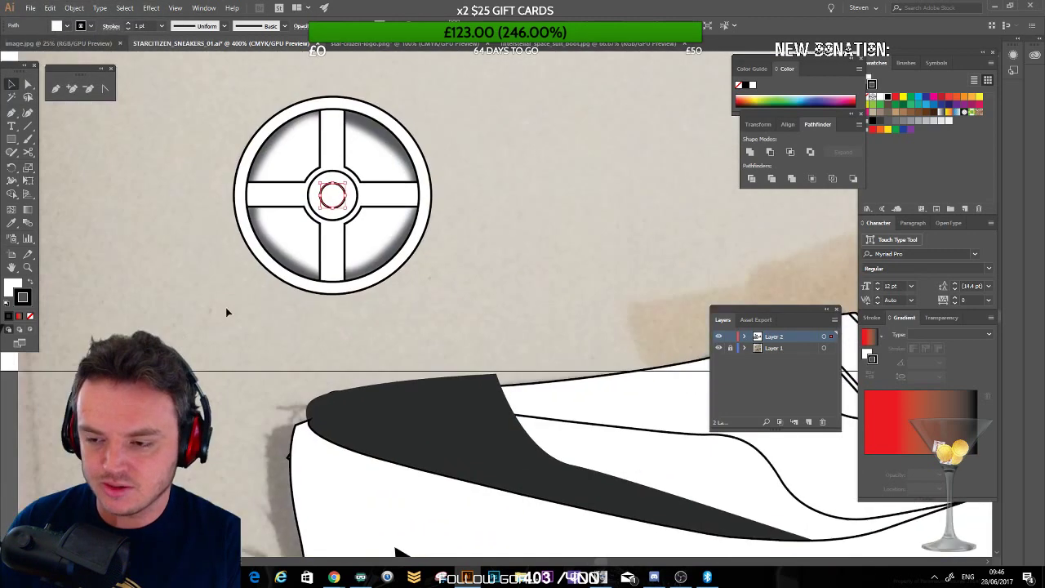
Step: Create a small concentric circle inside the wheel emblem's hub with Offset Path, and swap its fill and stroke colours
{"action": "left_click", "coordinate": [74, 8]}
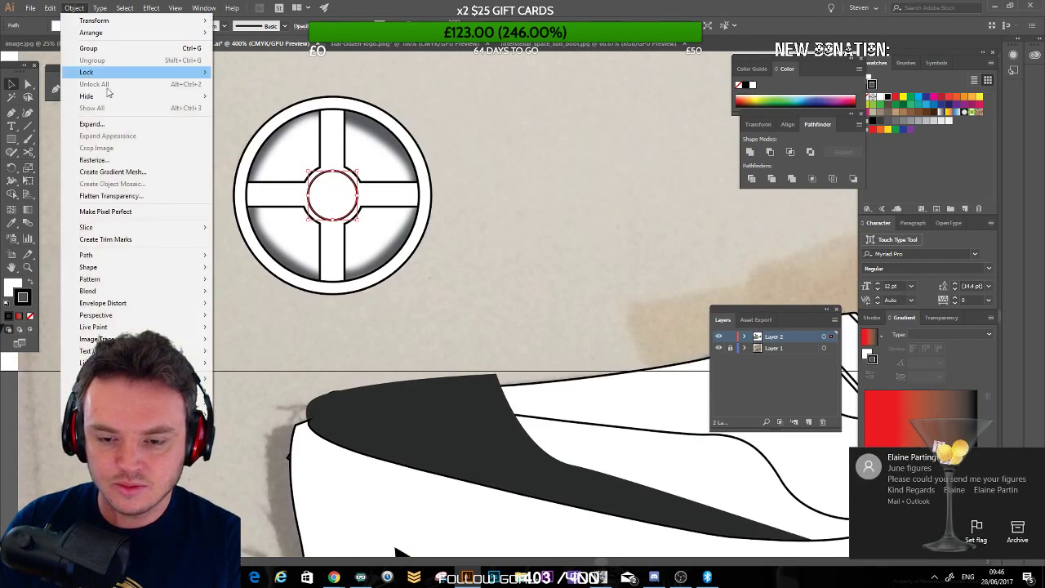
{"action": "mouse_move", "coordinate": [167, 254]}
{"action": "left_click", "coordinate": [255, 296]}
{"action": "type", "text": "-2"}
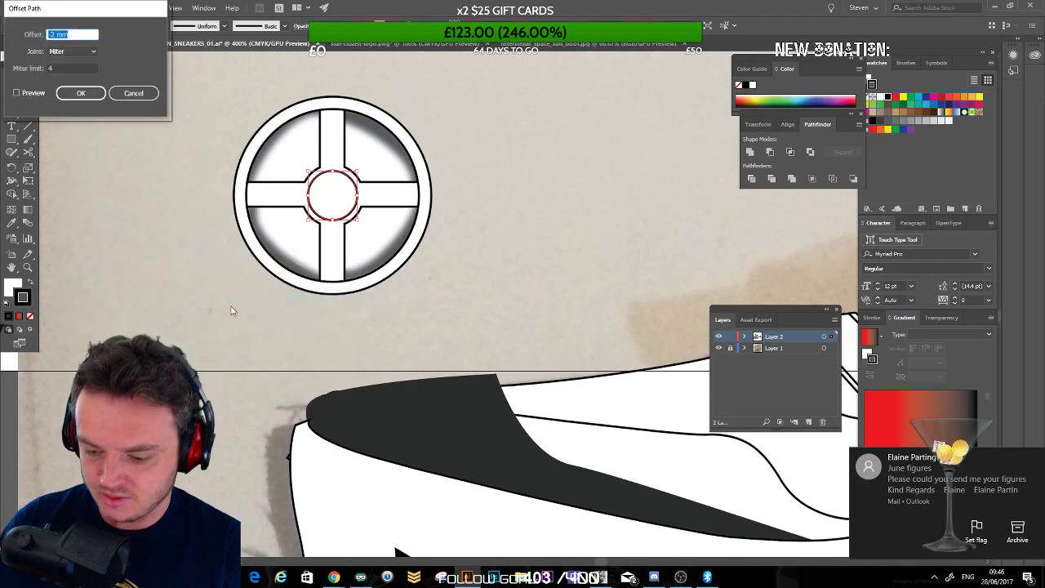
{"action": "key", "text": "Return"}
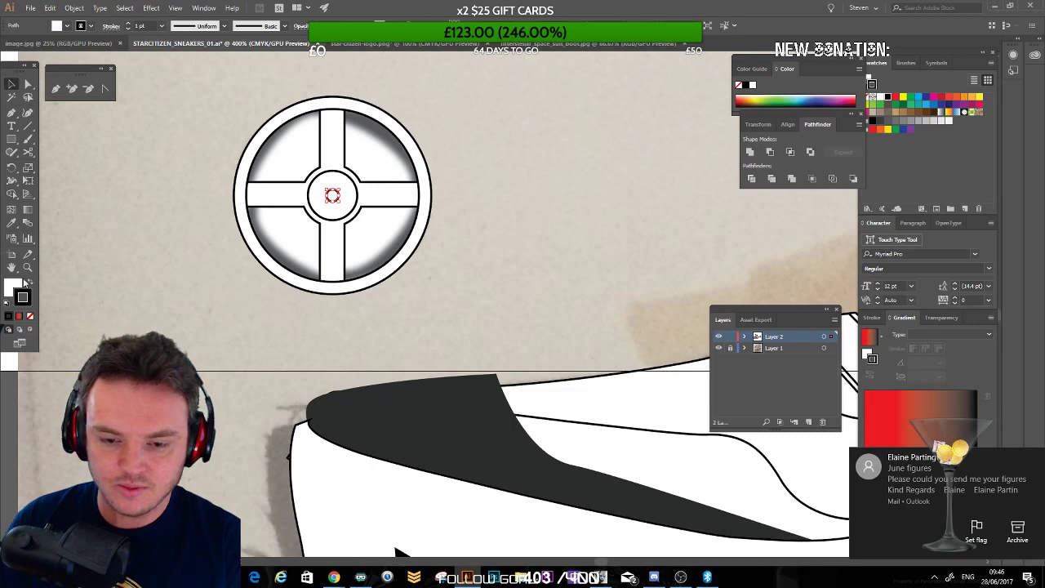
{"action": "key", "text": "shift+x"}
{"action": "key", "text": "slash"}
{"action": "key", "text": "ctrl+z"}
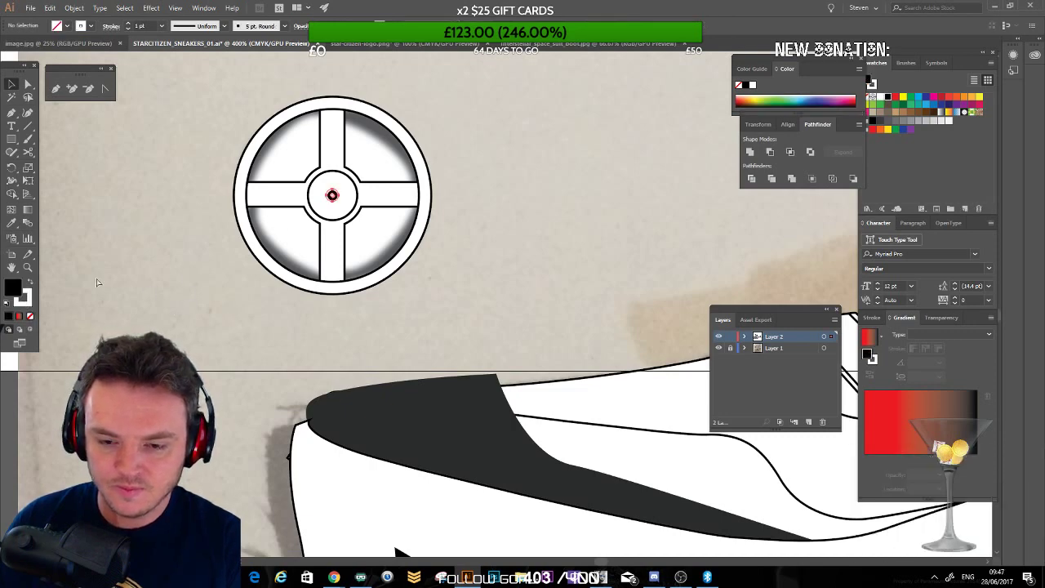
Step: Draw a straight horizontal line with the Pen tool inside the wheel's left spoke, with black stroke and no fill
{"action": "left_click", "coordinate": [147, 294]}
{"action": "key", "text": "ctrl+minus"}
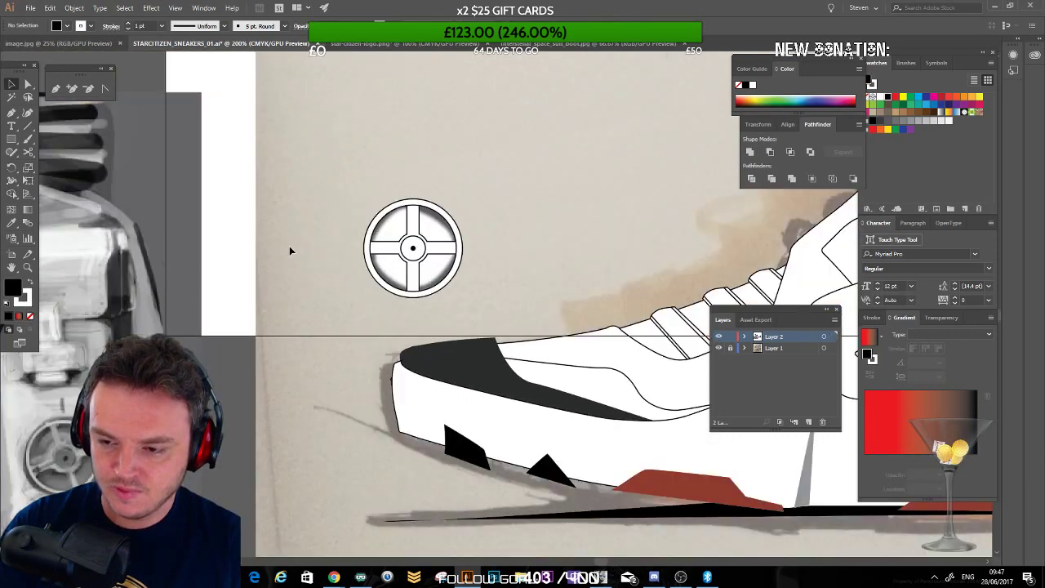
{"action": "left_click_drag", "start_coordinate": [343, 286], "coordinate": [340, 323]}
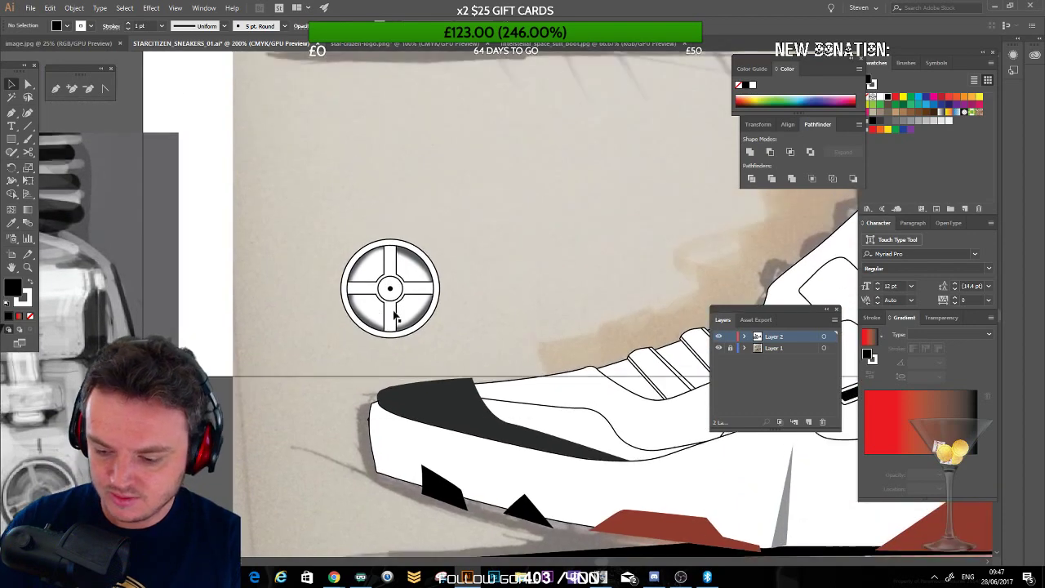
{"action": "key", "text": "ctrl+plus"}
{"action": "key", "text": "ctrl+plus"}
{"action": "key", "text": "ctrl+plus"}
{"action": "left_click_drag", "start_coordinate": [245, 252], "coordinate": [556, 254]}
{"action": "key", "text": "ctrl+plus"}
{"action": "key", "text": "ctrl+plus"}
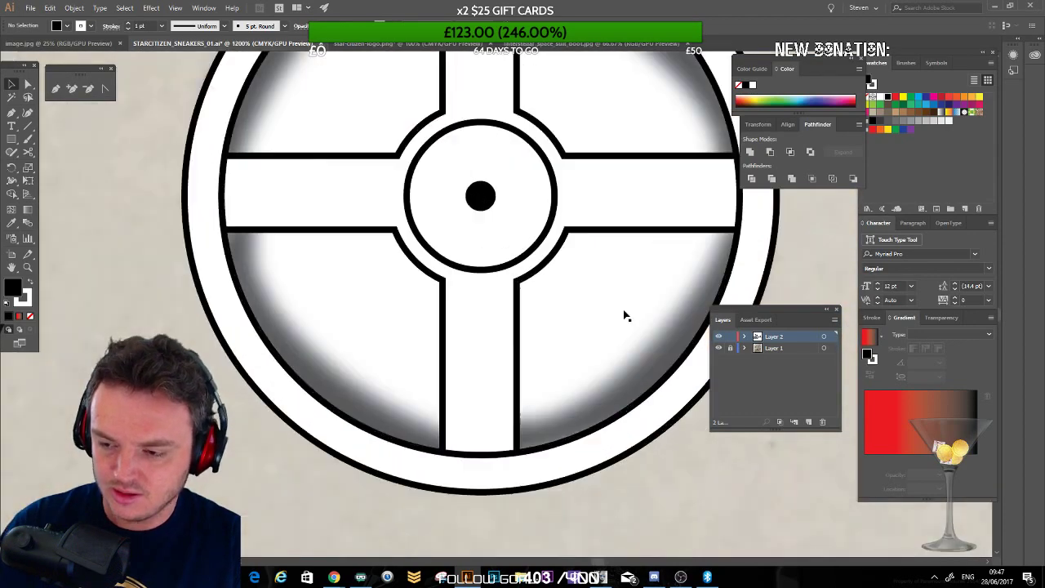
{"action": "left_click_drag", "start_coordinate": [294, 242], "coordinate": [403, 231]}
{"action": "key", "text": "p"}
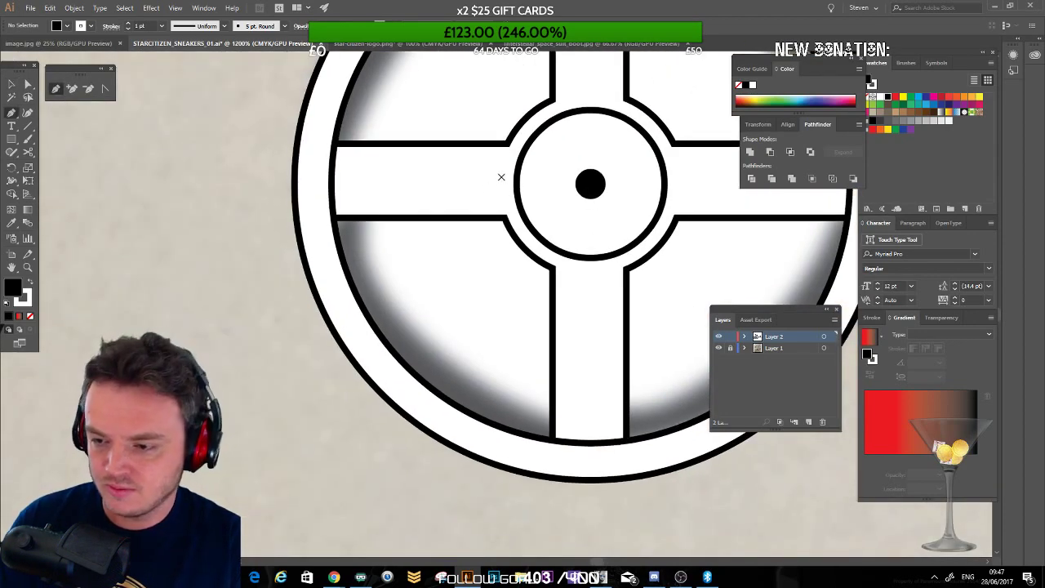
{"action": "left_click", "coordinate": [499, 178]}
{"action": "left_click", "coordinate": [360, 178]}
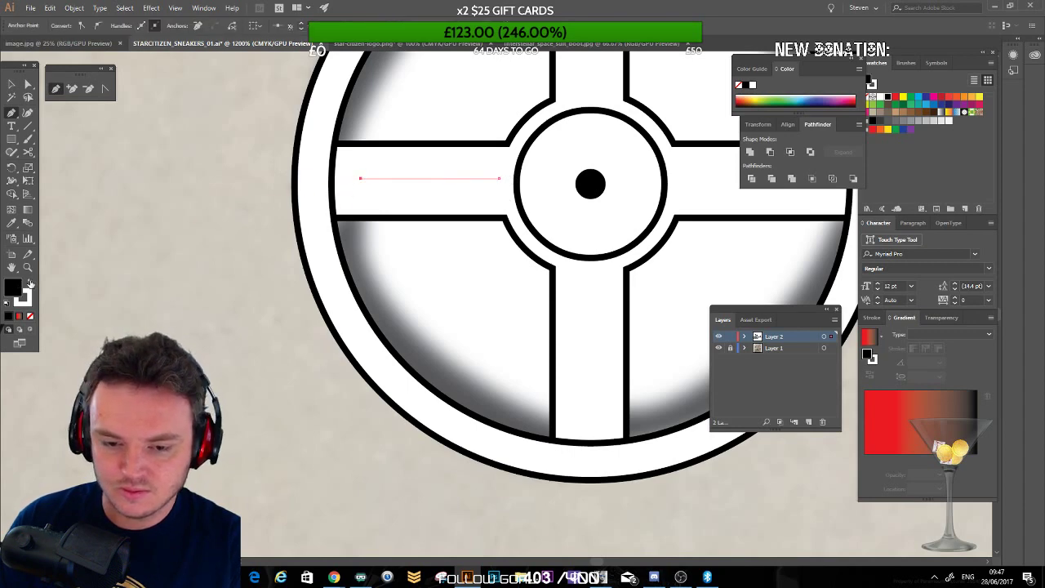
{"action": "key", "text": "shift+x"}
{"action": "left_click", "coordinate": [30, 318]}
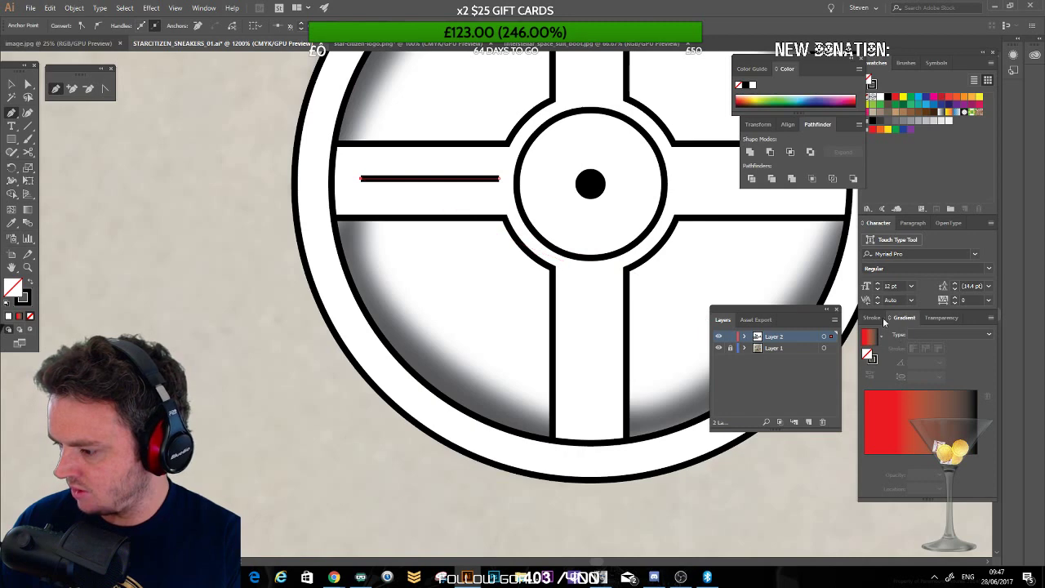
{"action": "left_click", "coordinate": [875, 318]}
{"action": "left_click", "coordinate": [918, 437]}
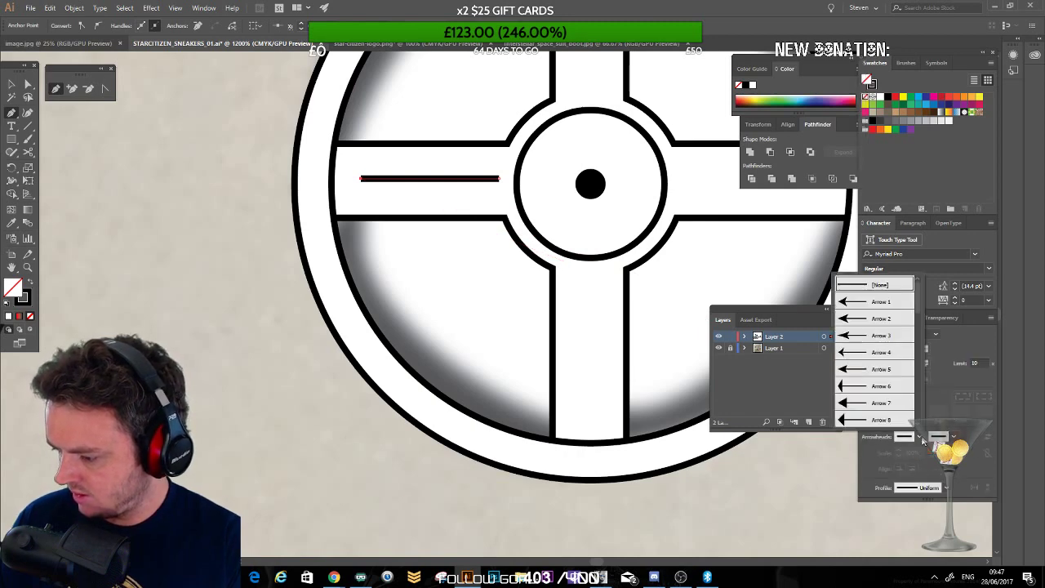
{"action": "left_click", "coordinate": [867, 404]}
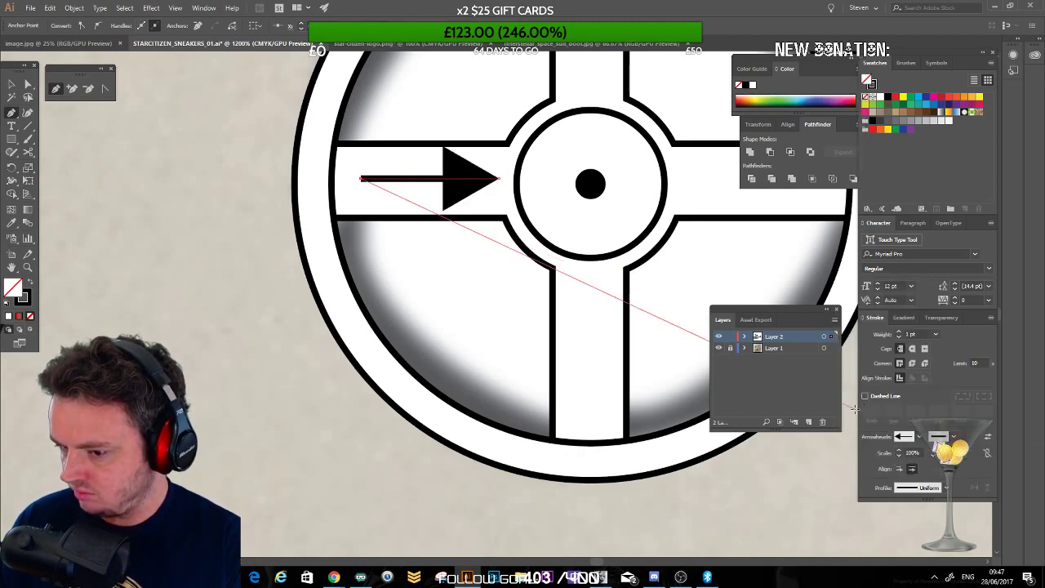
{"action": "key", "text": "ctrl+z"}
{"action": "left_click", "coordinate": [917, 437]}
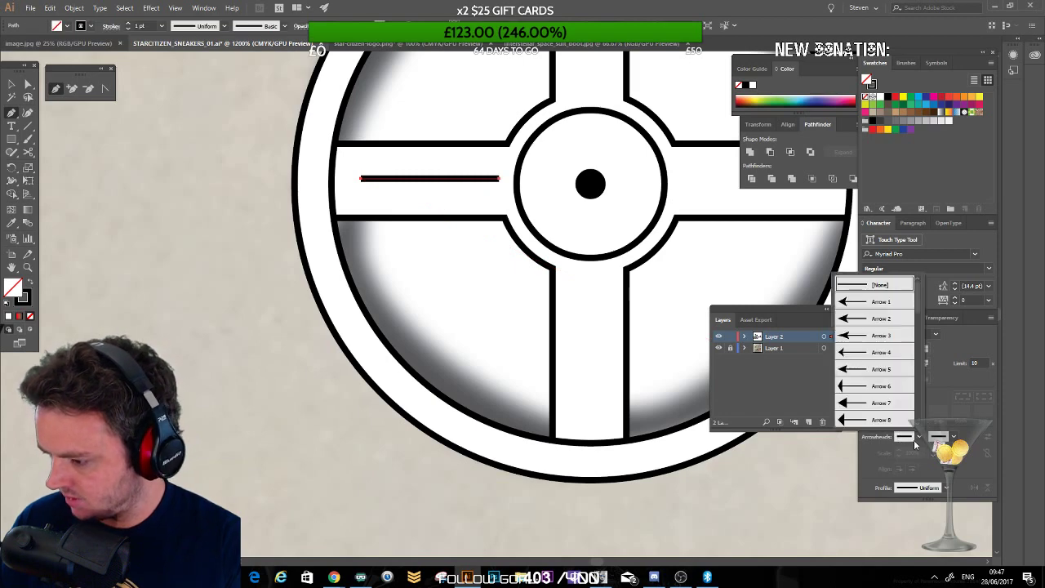
{"action": "left_click", "coordinate": [874, 320]}
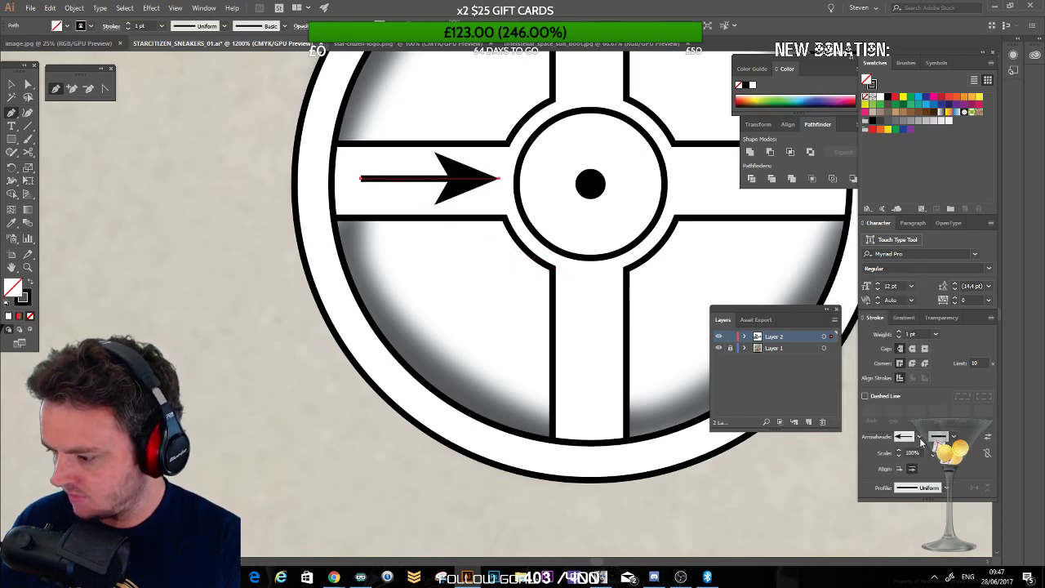
{"action": "key", "text": "ctrl+z"}
Step: Add a solid triangular arrowhead to the end of the line nearest the wheel's rim
{"action": "left_click", "coordinate": [945, 437]}
{"action": "left_click", "coordinate": [905, 320]}
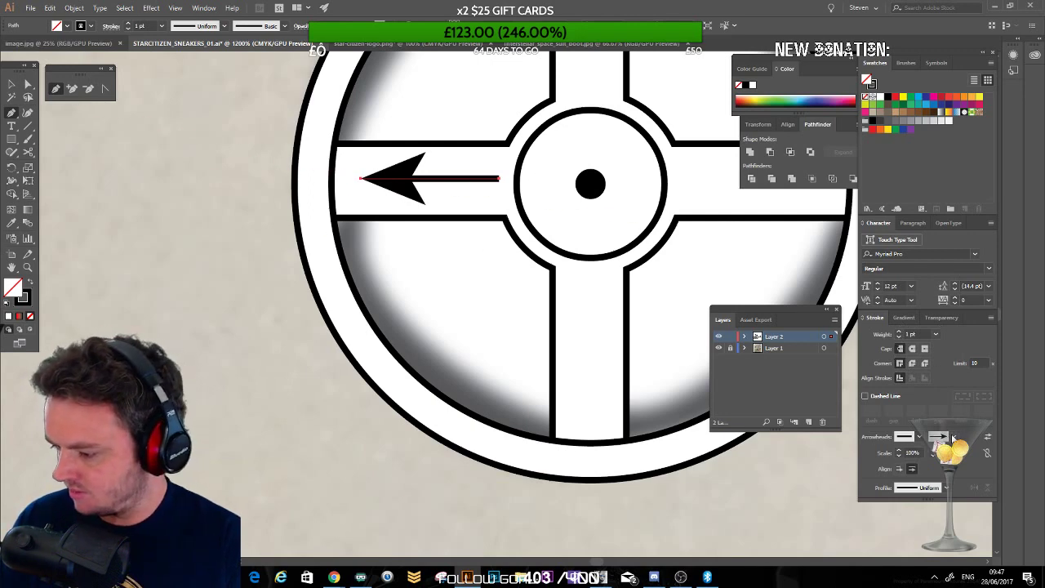
{"action": "left_click", "coordinate": [952, 438]}
{"action": "left_click", "coordinate": [906, 385]}
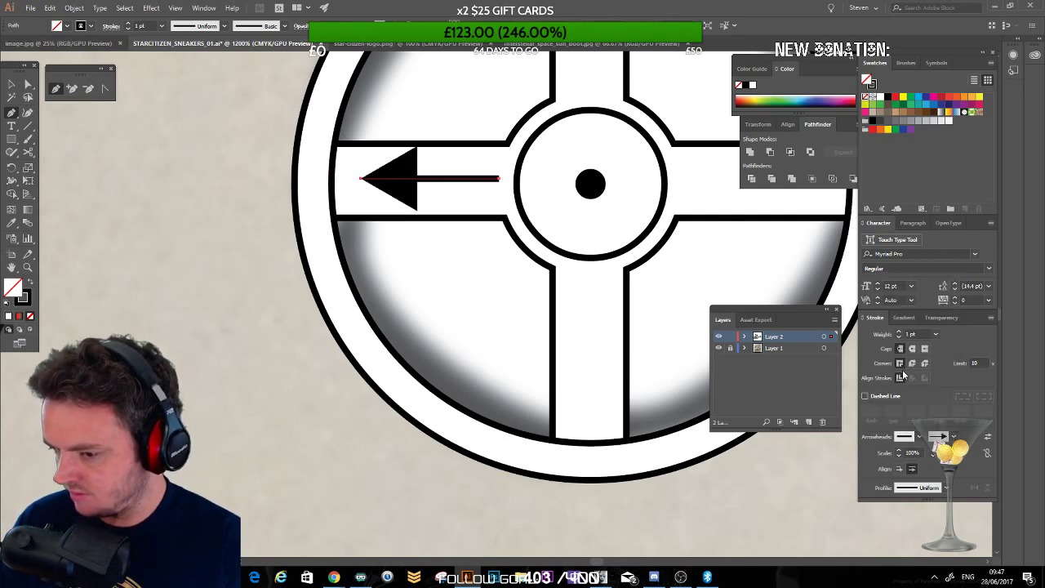
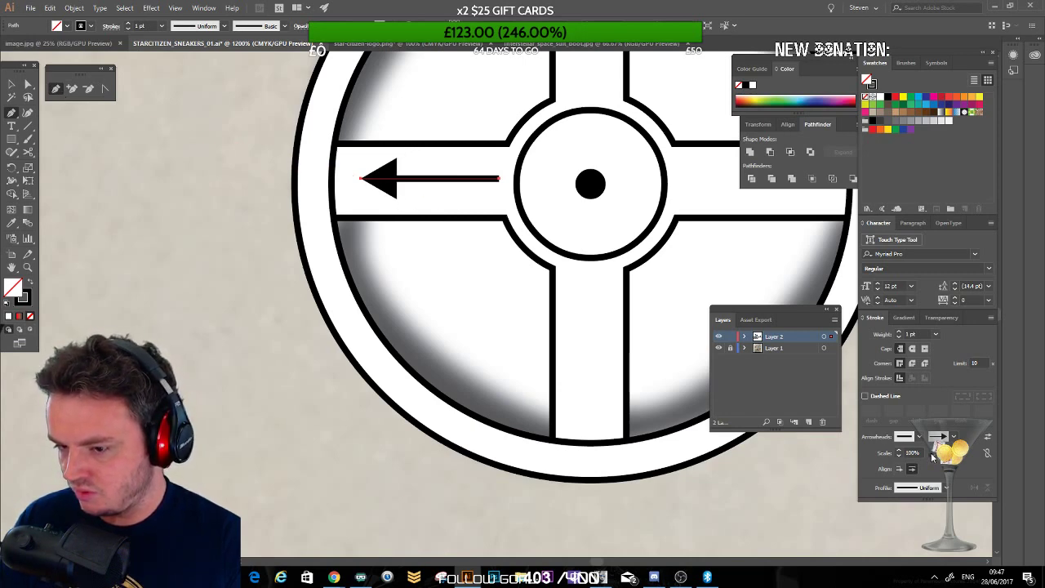
{"action": "left_click", "coordinate": [11, 82]}
{"action": "left_click", "coordinate": [296, 174]}
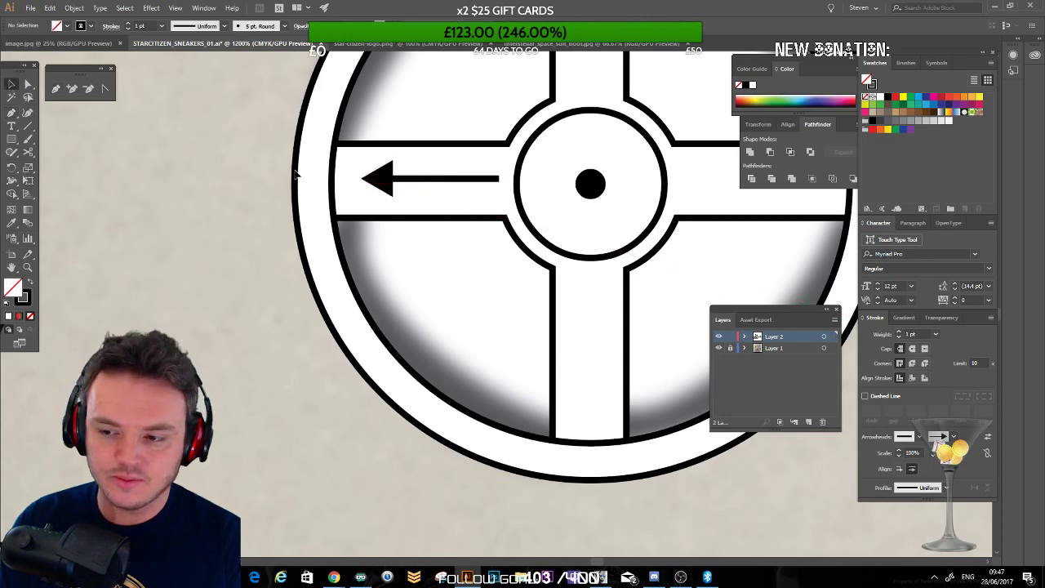
Step: Shift the arrow slightly toward the rim and expand its appearance, leaving only the shaft path selected
{"action": "left_click", "coordinate": [450, 182]}
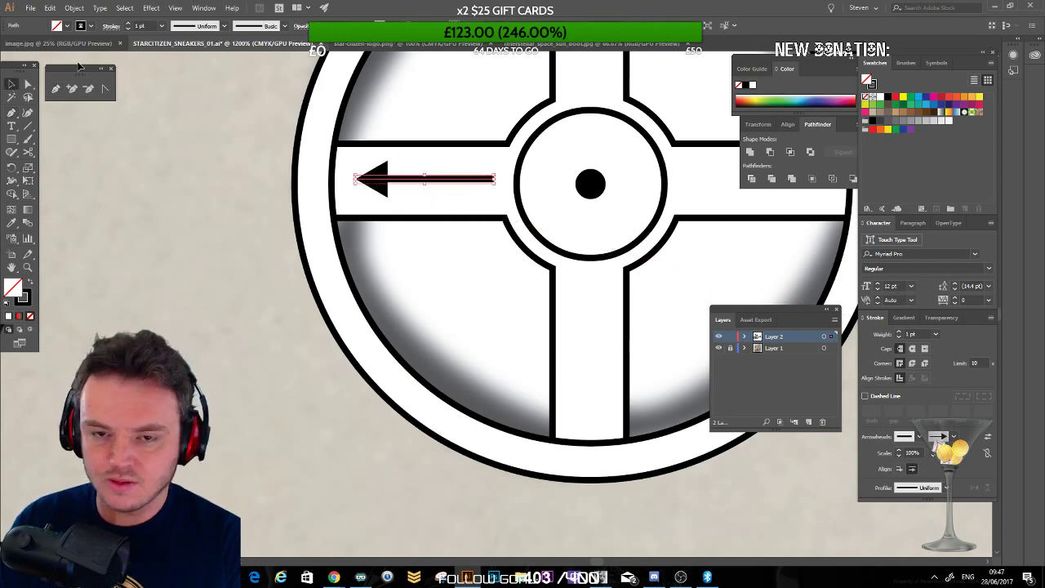
{"action": "left_click", "coordinate": [73, 7]}
{"action": "left_click", "coordinate": [141, 137]}
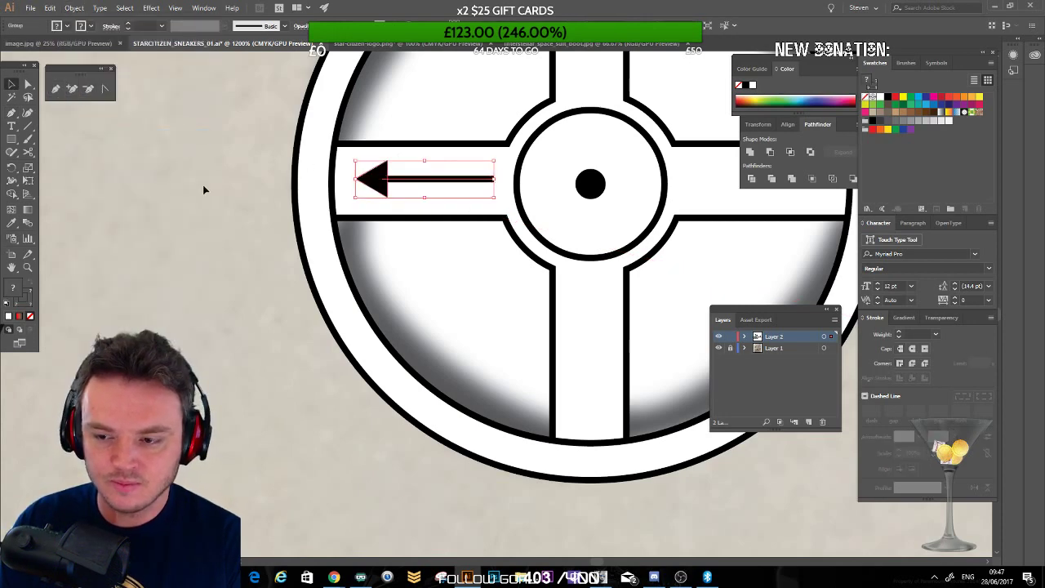
{"action": "left_click", "coordinate": [28, 85]}
{"action": "left_click", "coordinate": [430, 181]}
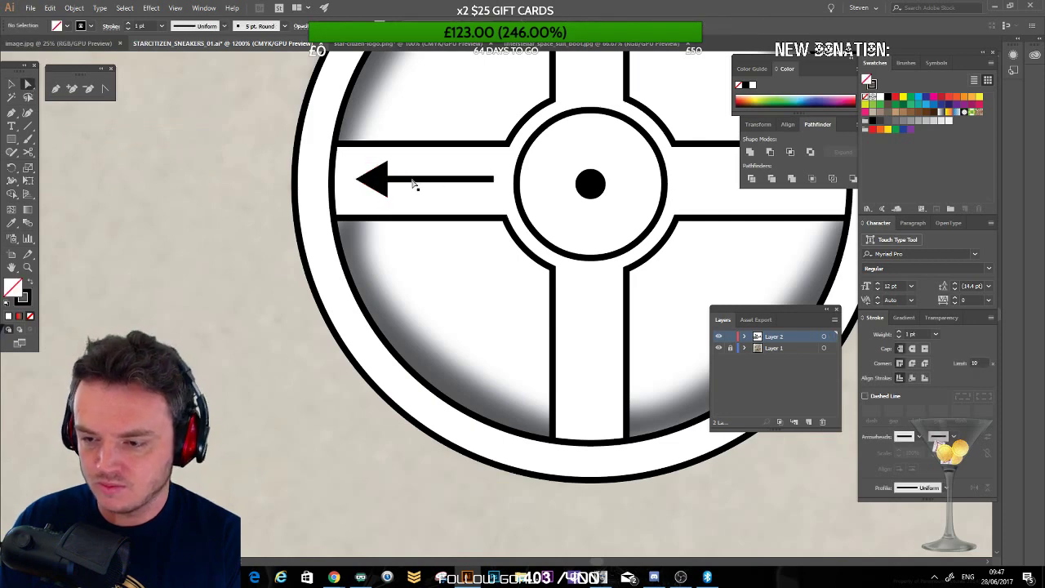
{"action": "left_click", "coordinate": [412, 180]}
{"action": "left_click", "coordinate": [380, 188]}
{"action": "left_click", "coordinate": [421, 183]}
{"action": "left_click", "coordinate": [419, 181]}
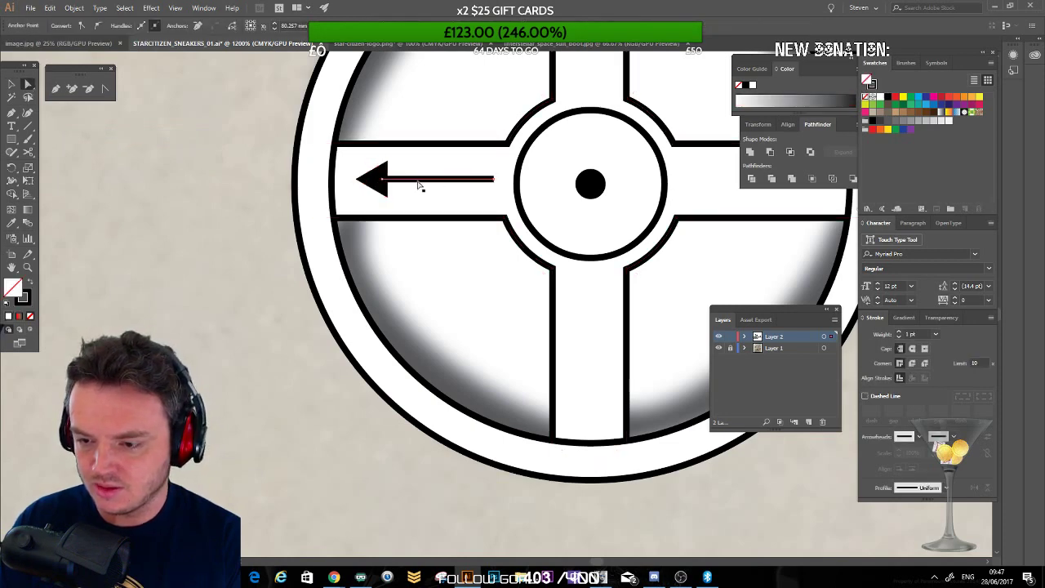
{"action": "left_click", "coordinate": [73, 7]}
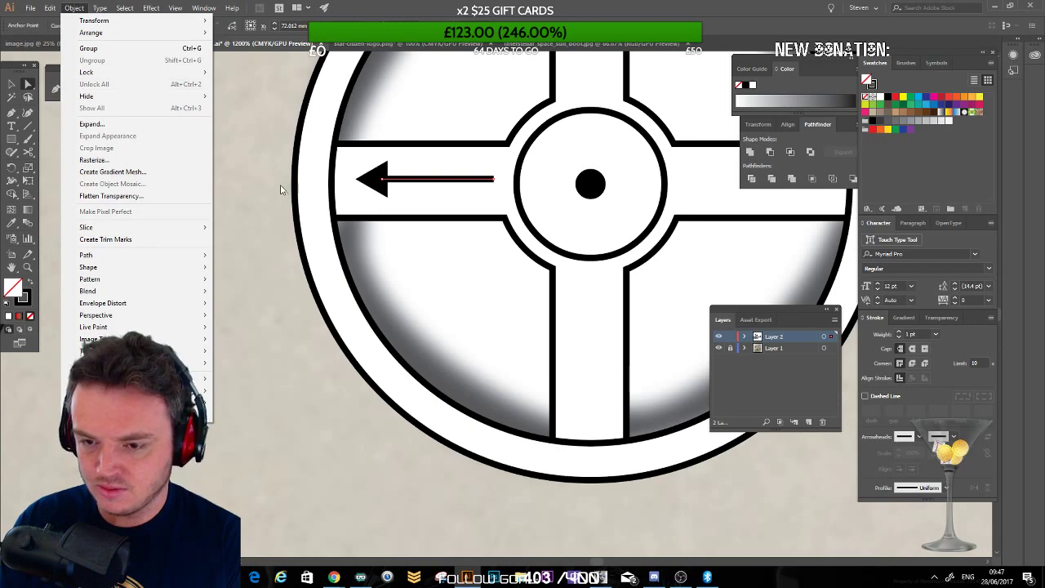
{"action": "left_click", "coordinate": [285, 190]}
{"action": "left_click", "coordinate": [406, 184]}
{"action": "key", "text": "Delete"}
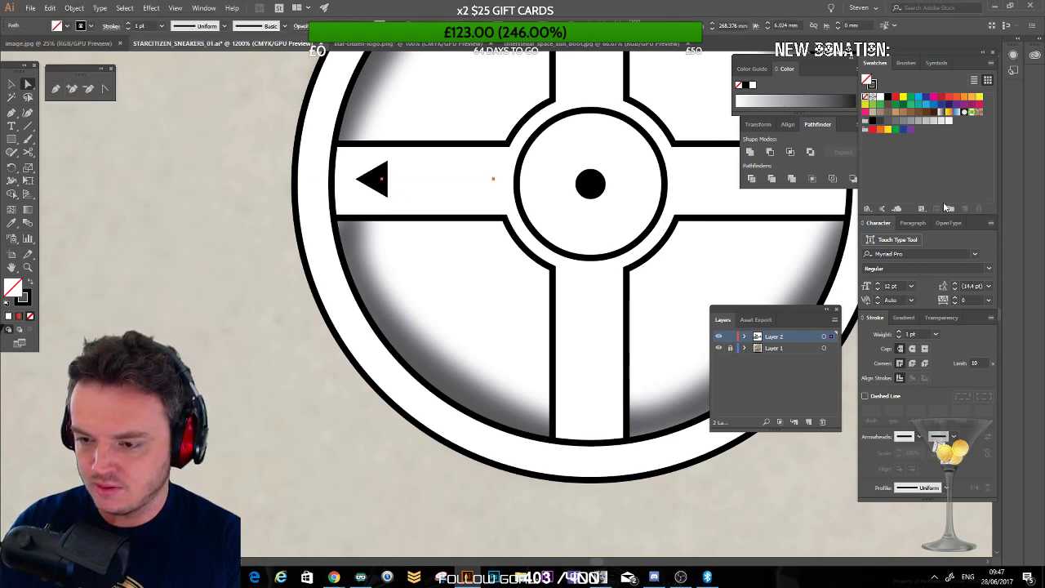
{"action": "key", "text": "ctrl+z"}
Step: Expand the arrow's shaft stroke into a filled shape and unite it with the arrowhead
{"action": "left_click", "coordinate": [73, 7]}
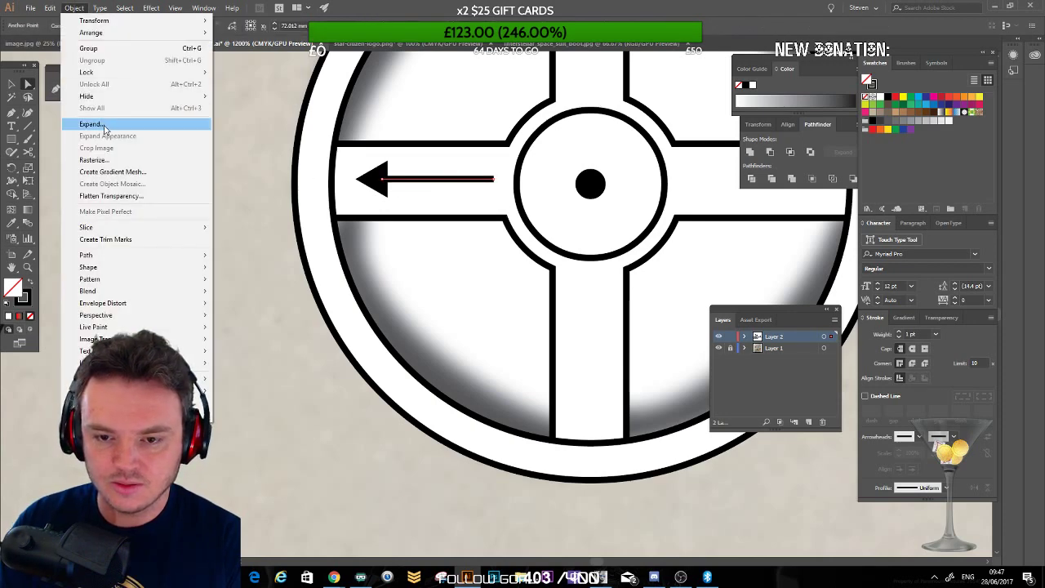
{"action": "left_click", "coordinate": [95, 123]}
{"action": "left_click", "coordinate": [39, 158]}
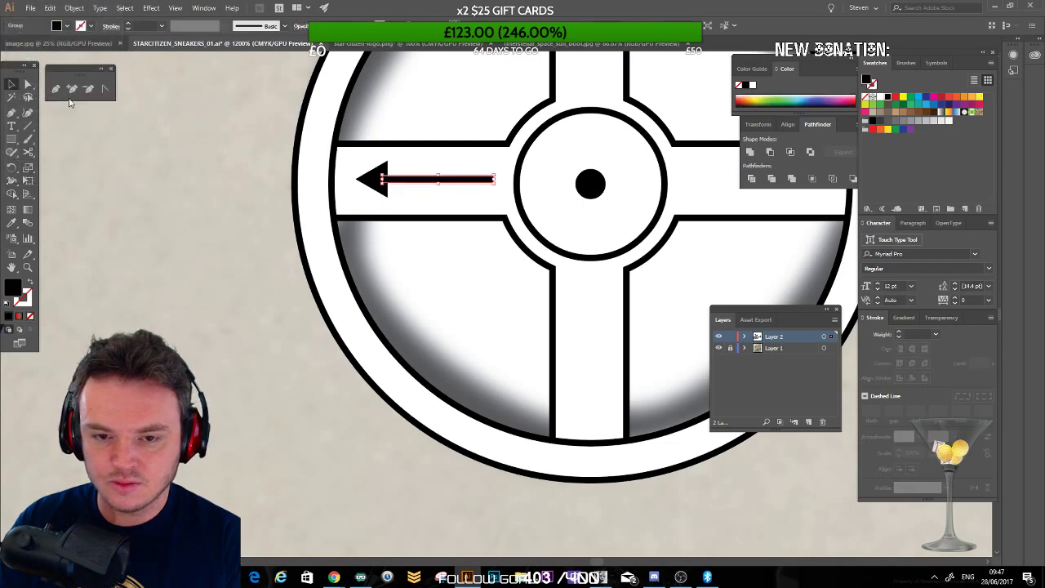
{"action": "left_click", "coordinate": [376, 179], "text": "shift"}
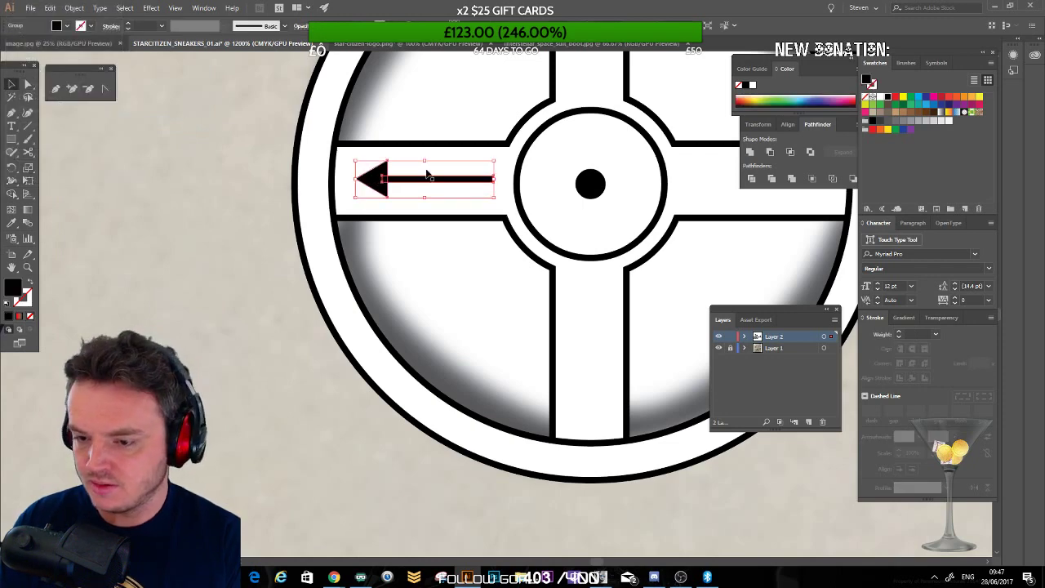
{"action": "left_click", "coordinate": [750, 152]}
{"action": "left_click", "coordinate": [367, 242]}
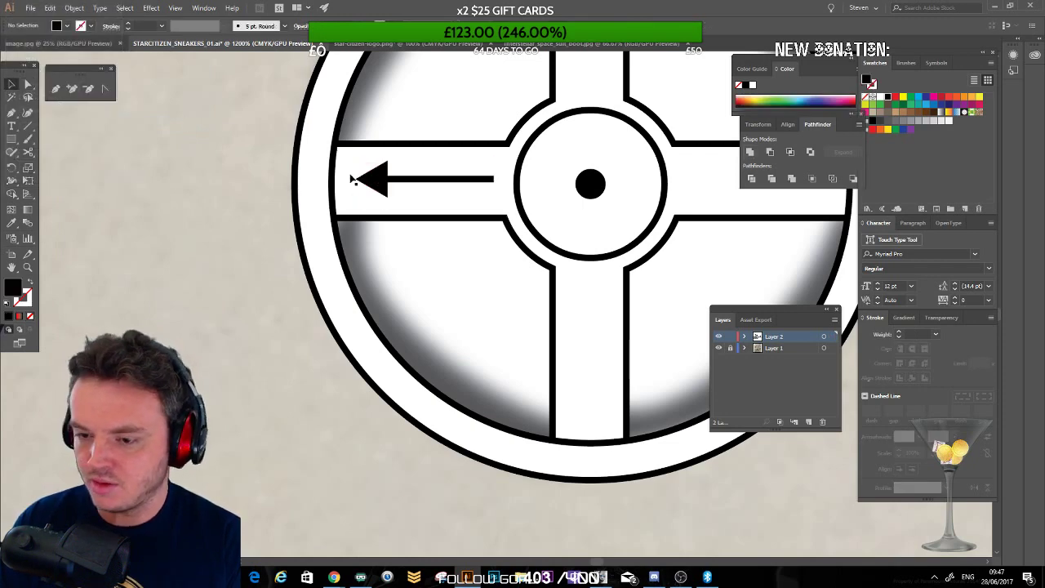
Step: Give the united arrow a white fill and a black outline with a 0.25 pt stroke weight
{"action": "left_click", "coordinate": [369, 183]}
{"action": "key", "text": "shift+x"}
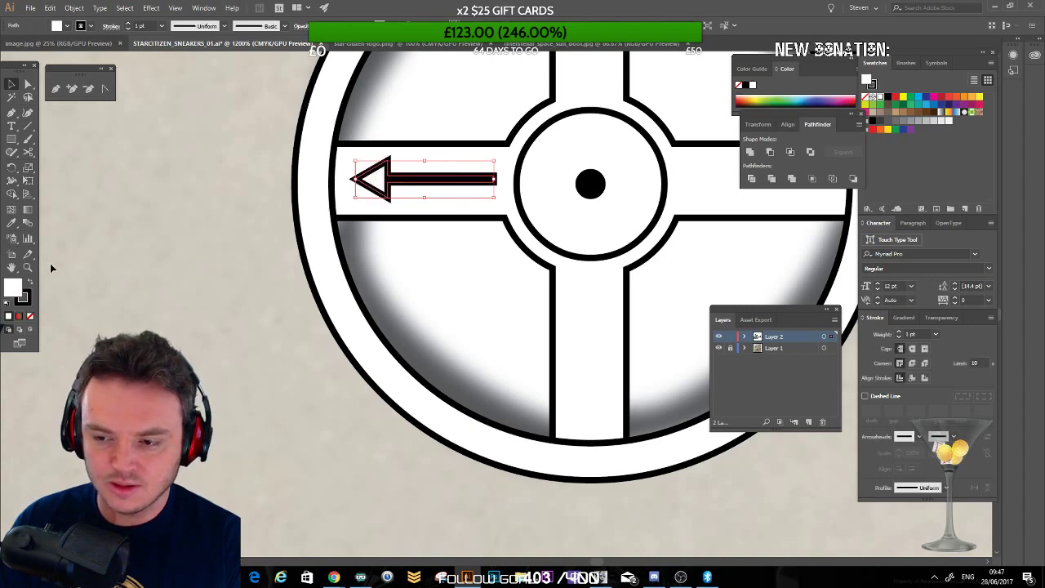
{"action": "left_click", "coordinate": [937, 331]}
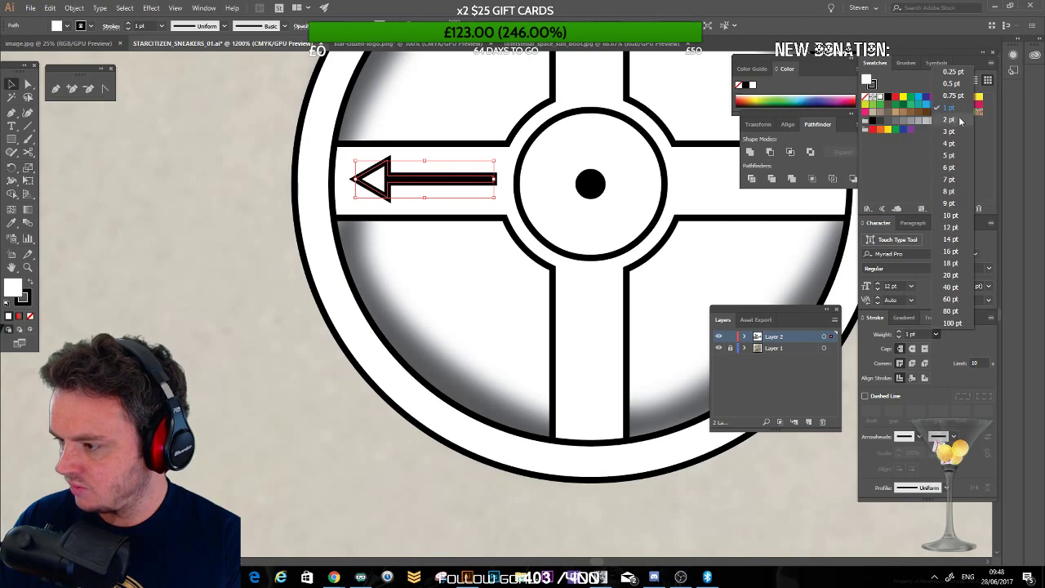
{"action": "left_click", "coordinate": [939, 73]}
{"action": "left_click", "coordinate": [225, 232]}
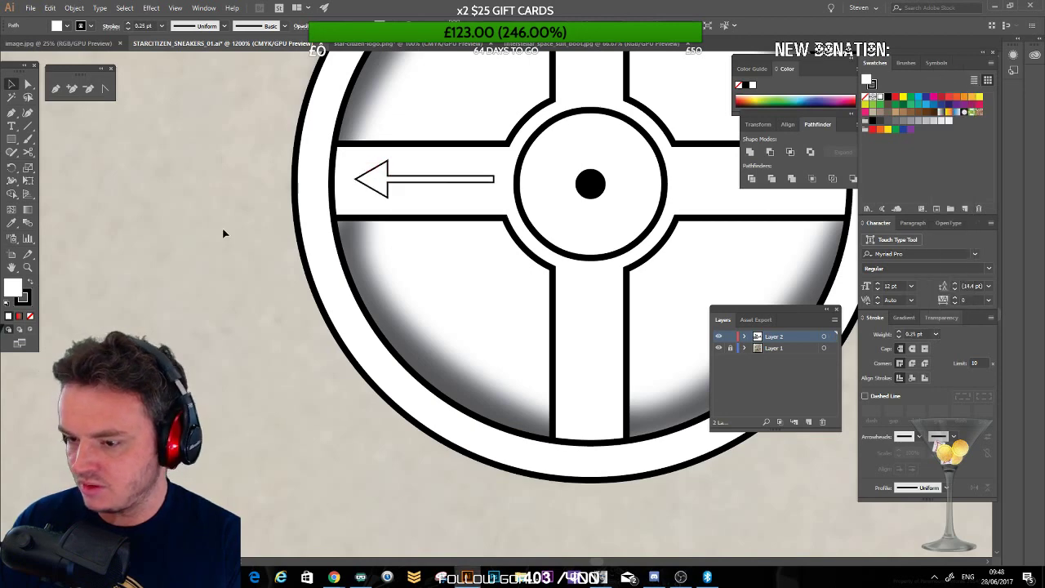
Step: Fill the arrow with the dark grey swatch C=0 M=0 Y=0 K=80
{"action": "left_click", "coordinate": [420, 180]}
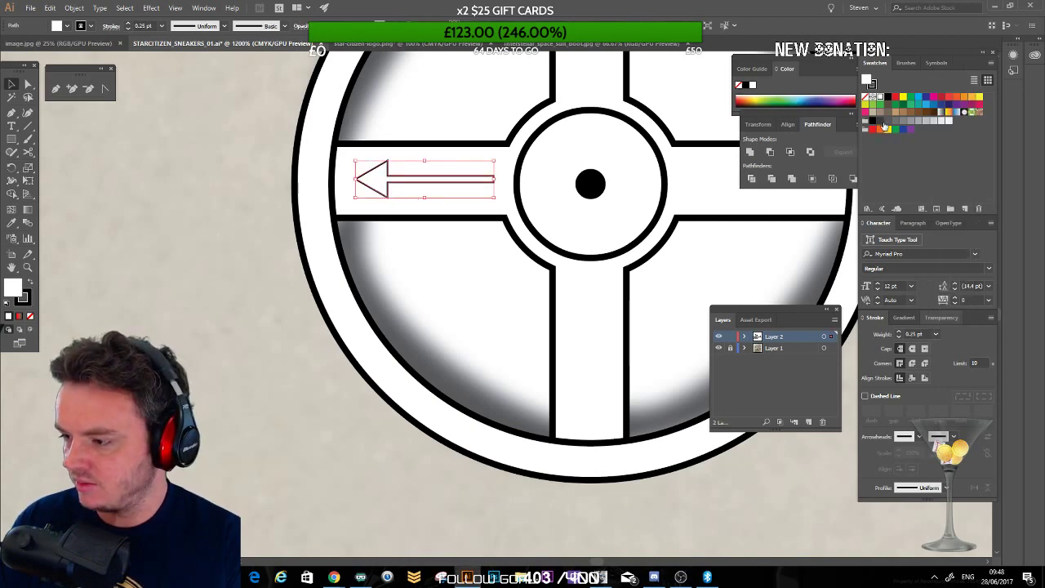
{"action": "left_click", "coordinate": [881, 121]}
{"action": "left_click", "coordinate": [888, 121]}
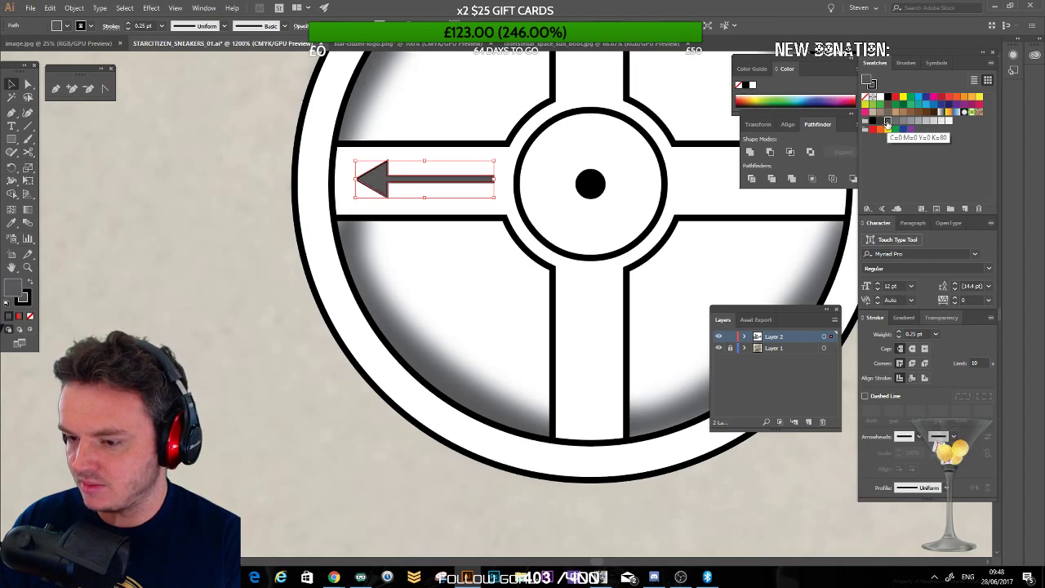
{"action": "left_click", "coordinate": [227, 346]}
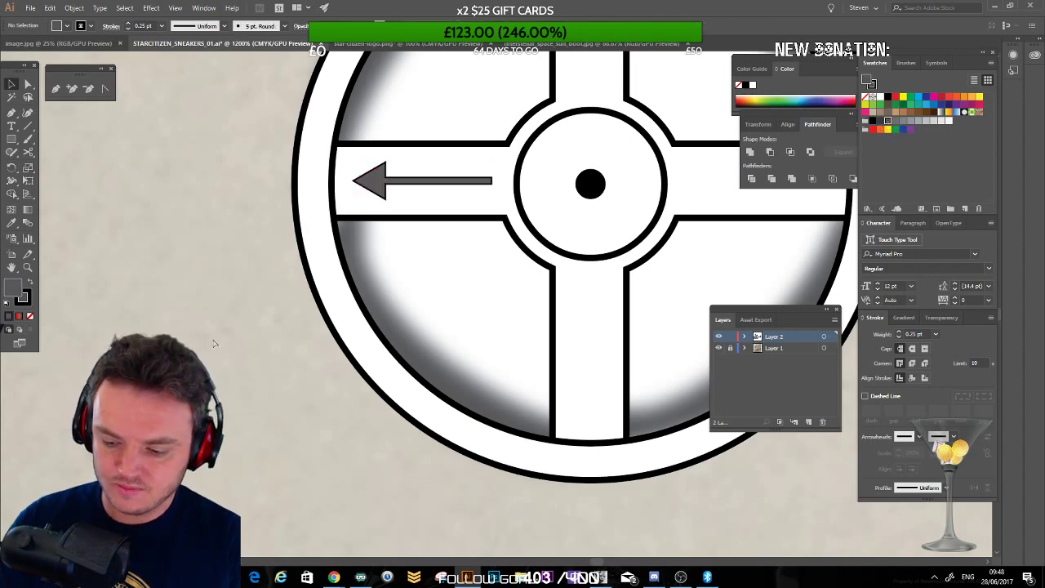
Step: Compare the drawn wheel with the wheel detail on the reference boot sketch beside the sneaker
{"action": "key", "text": "ctrl+minus"}
{"action": "key", "text": "ctrl+minus"}
{"action": "key", "text": "ctrl+minus"}
{"action": "key", "text": "ctrl+minus"}
{"action": "key", "text": "ctrl+minus"}
{"action": "key", "text": "ctrl+minus"}
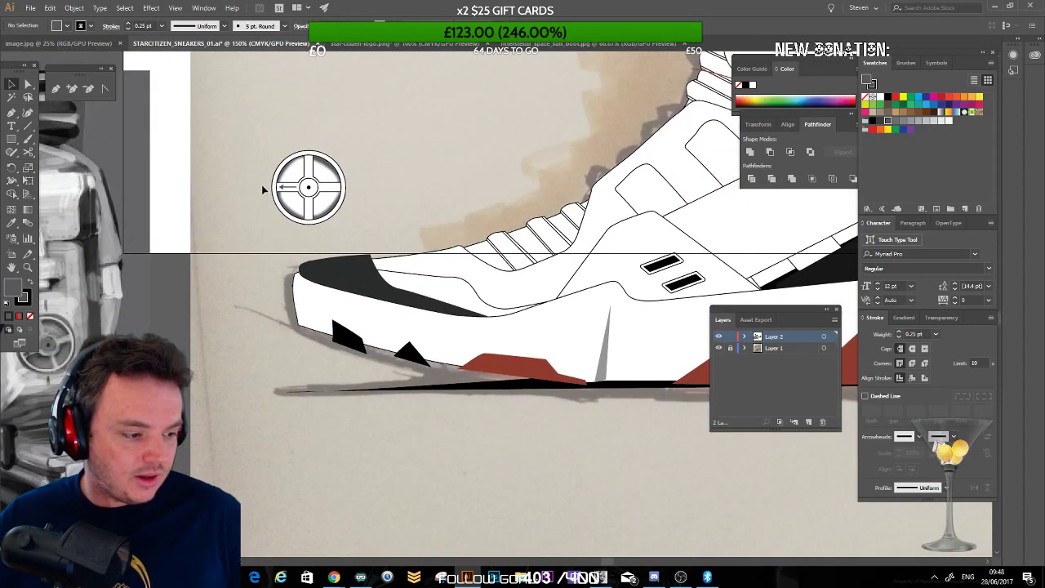
{"action": "left_click_drag", "start_coordinate": [224, 288], "coordinate": [371, 224]}
{"action": "left_click_drag", "start_coordinate": [281, 271], "coordinate": [452, 218]}
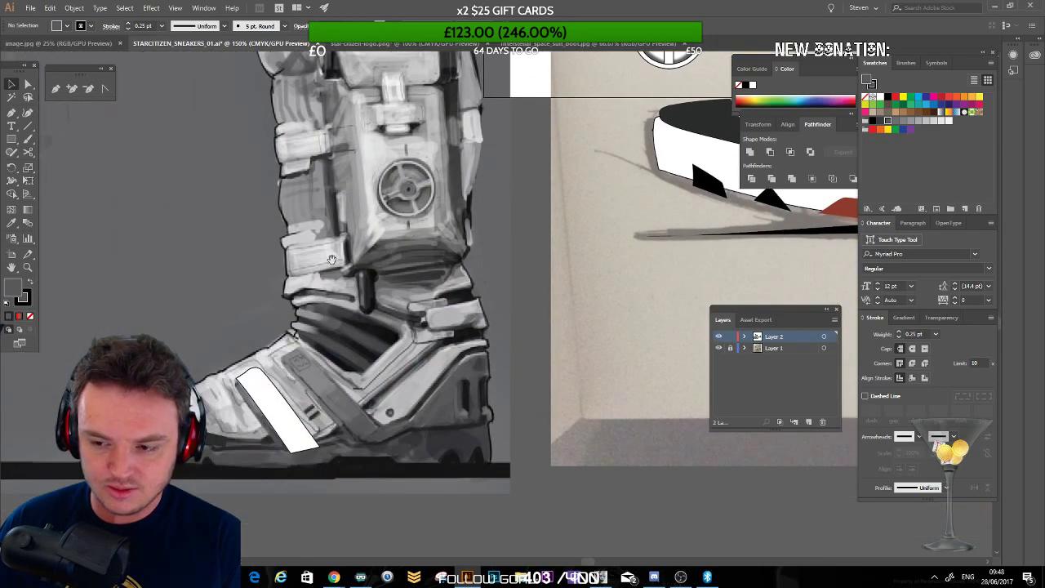
Step: Draw a circle about 12.3 mm in diameter over the wheel's central hub with the Ellipse tool
{"action": "left_click_drag", "start_coordinate": [347, 233], "coordinate": [217, 332]}
{"action": "left_click_drag", "start_coordinate": [393, 198], "coordinate": [295, 258]}
{"action": "left_click_drag", "start_coordinate": [334, 223], "coordinate": [302, 262]}
{"action": "key", "text": "ctrl+="}
{"action": "key", "text": "ctrl+="}
{"action": "key", "text": "ctrl+="}
{"action": "left_click_drag", "start_coordinate": [379, 183], "coordinate": [512, 269]}
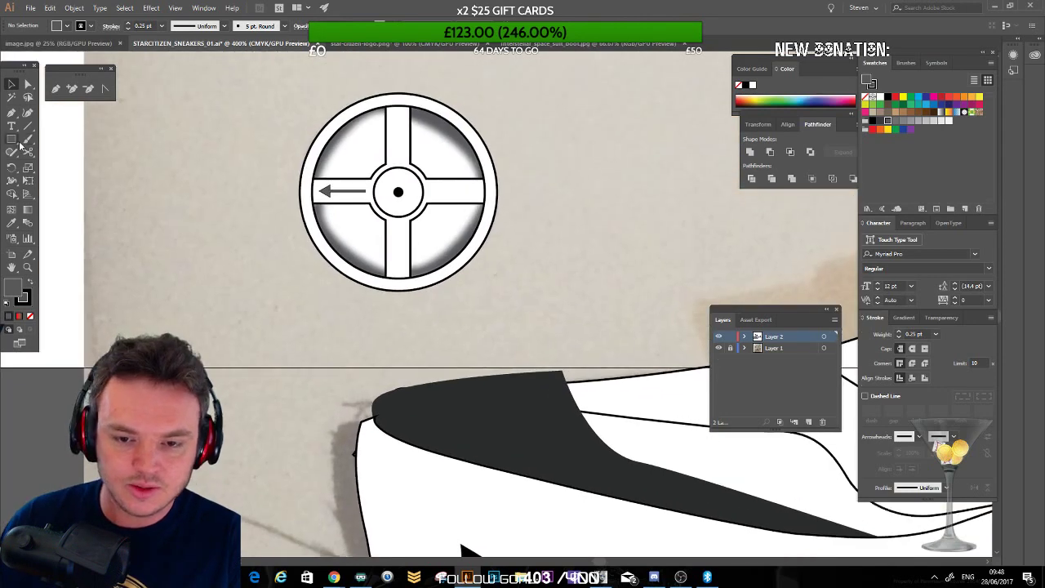
{"action": "left_click_drag", "start_coordinate": [11, 142], "coordinate": [49, 165]}
{"action": "left_click_drag", "start_coordinate": [366, 155], "coordinate": [440, 230]}
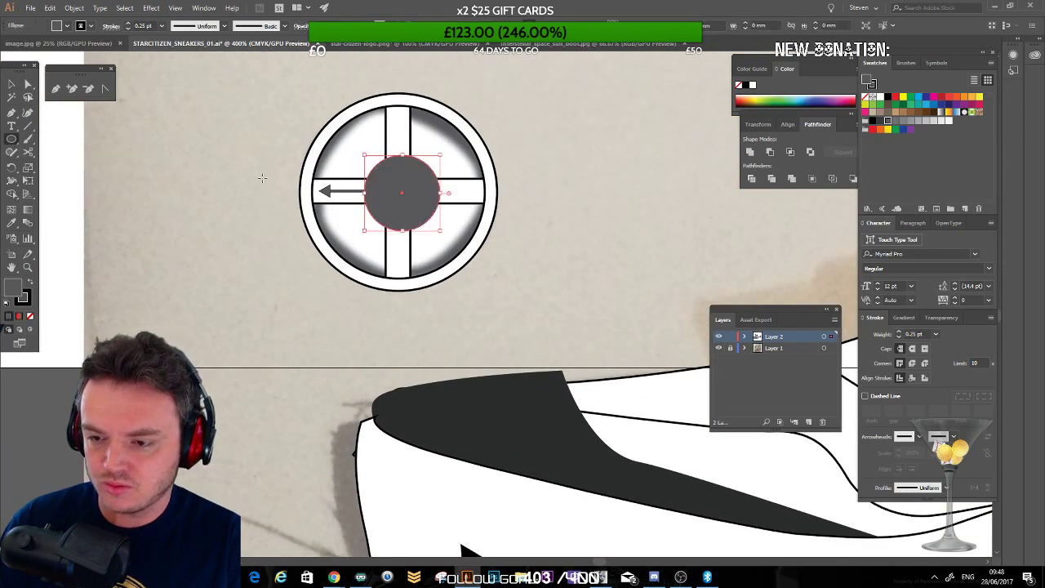
{"action": "left_click", "coordinate": [11, 84]}
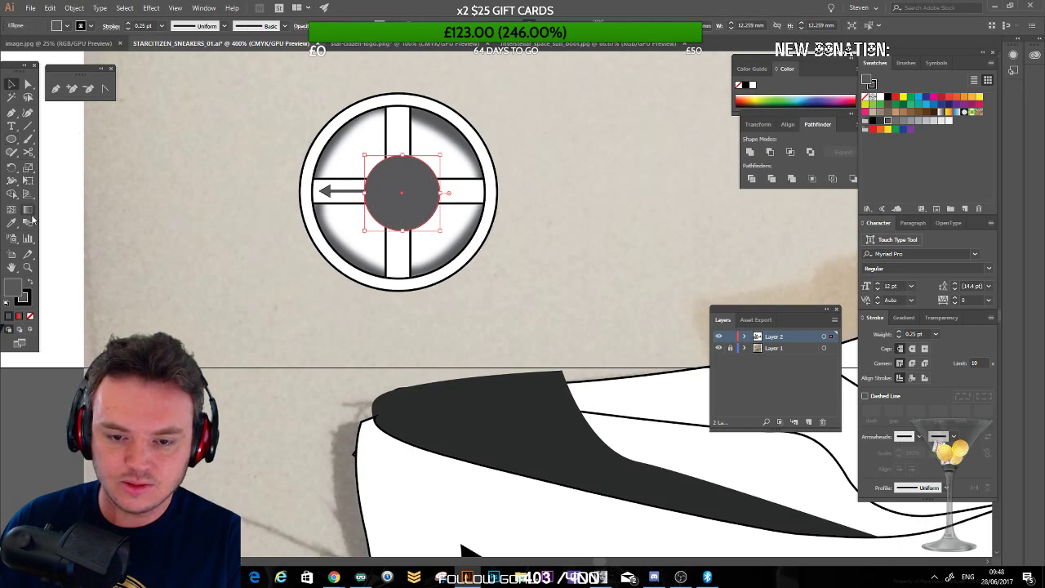
Step: Give the new hub circle a black fill with no stroke and centre it over the wheel's hub
{"action": "left_click", "coordinate": [30, 282]}
{"action": "left_click", "coordinate": [31, 318]}
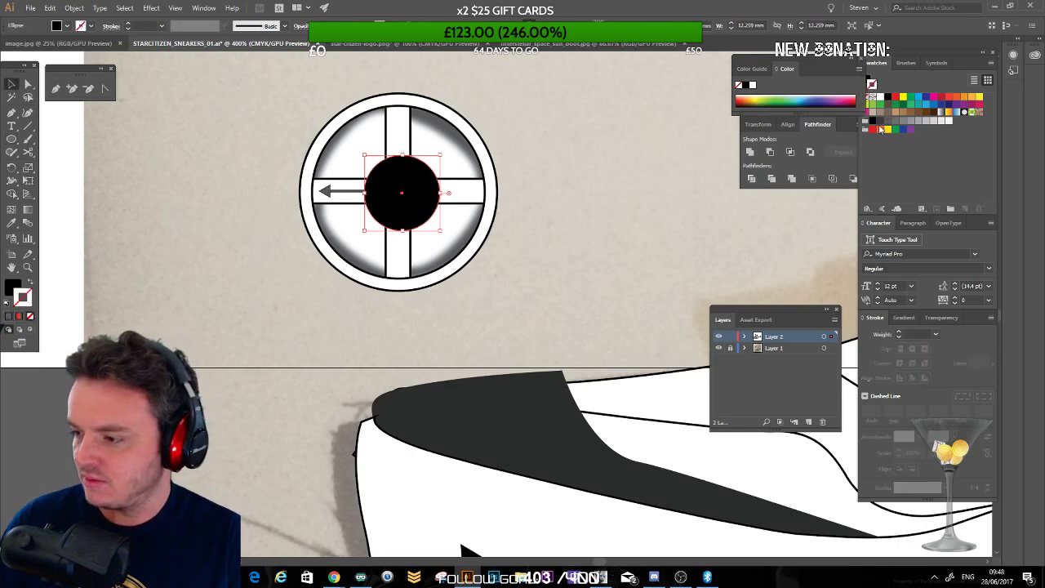
{"action": "left_click", "coordinate": [880, 121]}
{"action": "left_click", "coordinate": [201, 169]}
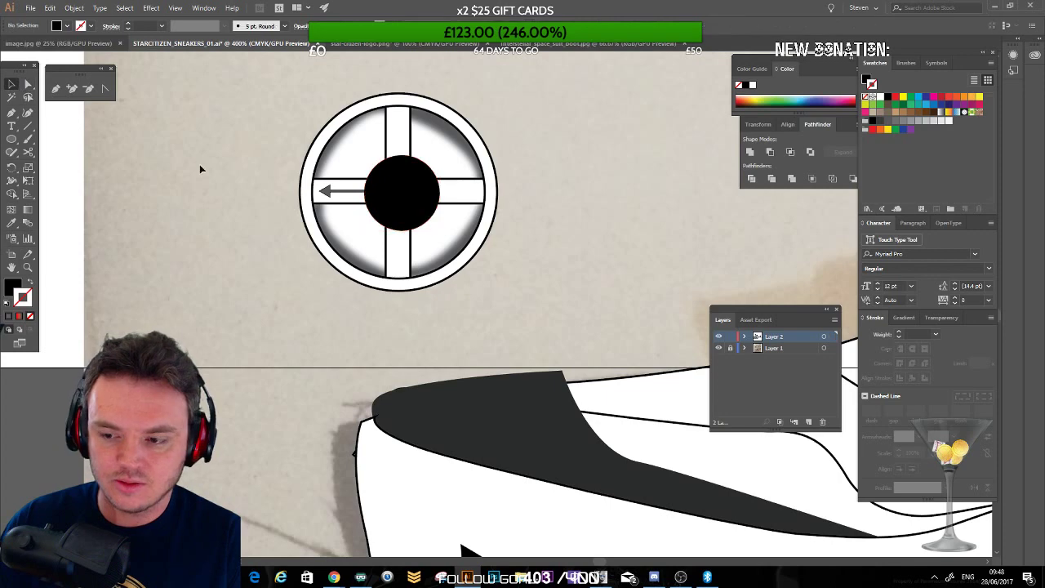
{"action": "left_click_drag", "start_coordinate": [426, 199], "coordinate": [403, 199]}
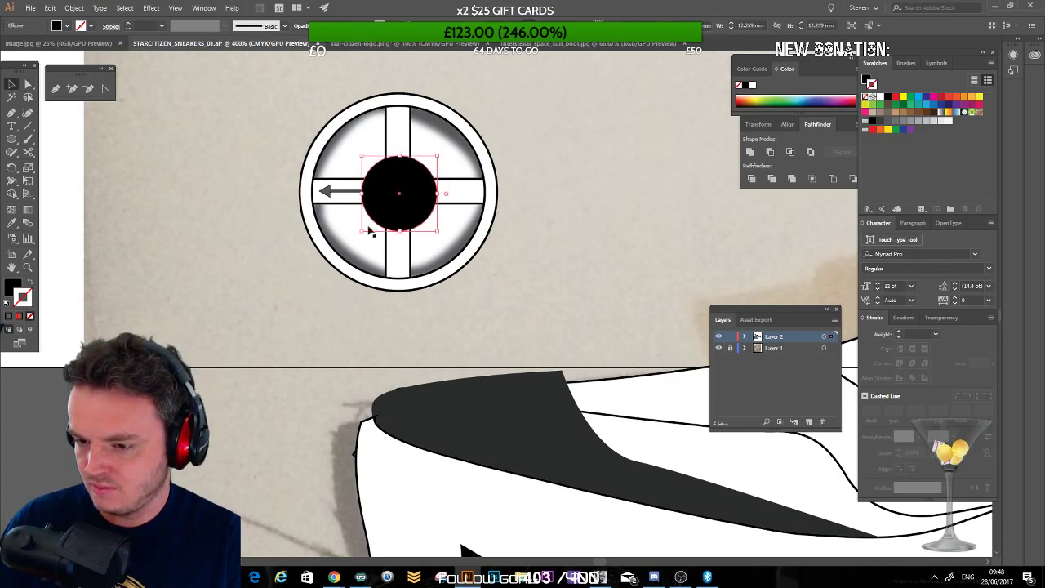
Step: Soften the black circle's edge with the last used effect and place it behind the hub and spokes as a shadow
{"action": "left_click", "coordinate": [151, 7]}
{"action": "left_click", "coordinate": [194, 20]}
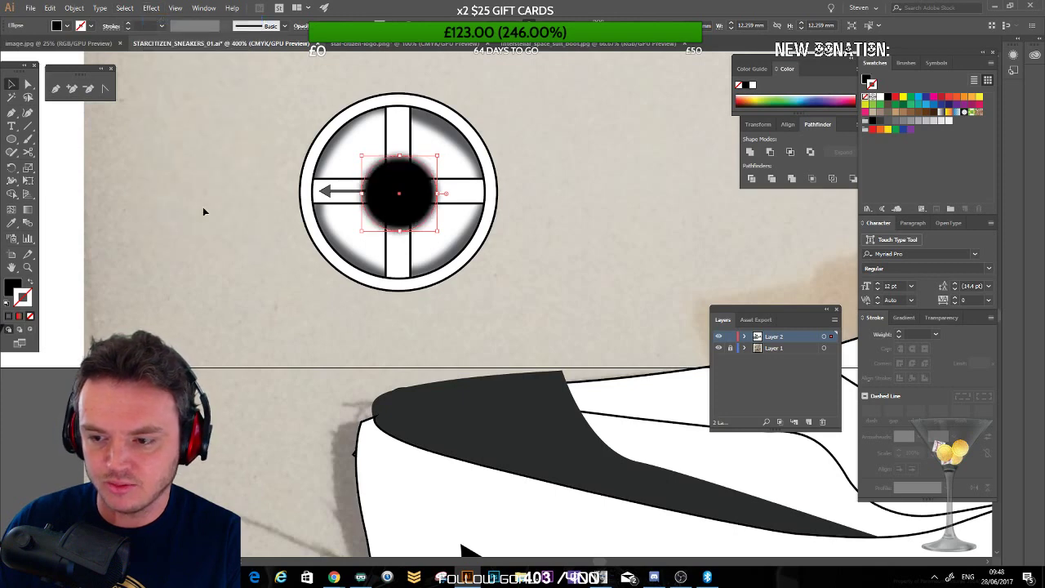
{"action": "left_click", "coordinate": [216, 314]}
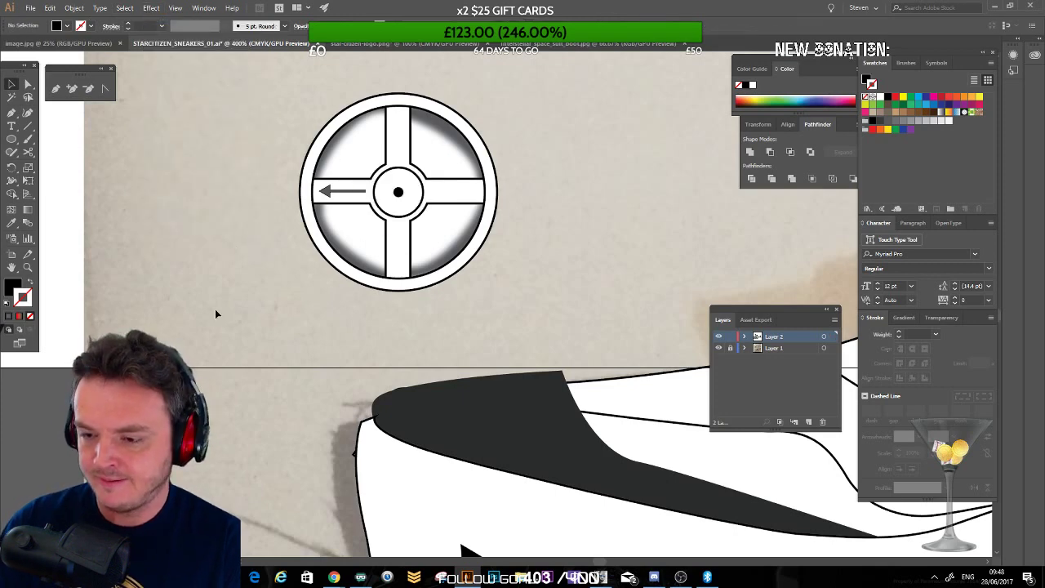
{"action": "left_click", "coordinate": [427, 169]}
{"action": "key", "text": "ctrl+z"}
{"action": "left_click", "coordinate": [512, 205]}
{"action": "mouse_move", "coordinate": [250, 385]}
{"action": "left_mouse_down"}
{"action": "mouse_move", "coordinate": [677, 184]}
{"action": "mouse_move", "coordinate": [495, 227]}
{"action": "mouse_move", "coordinate": [275, 347]}
{"action": "mouse_move", "coordinate": [163, 445]}
{"action": "left_mouse_up"}
{"action": "left_click_drag", "start_coordinate": [629, 86], "coordinate": [291, 327]}
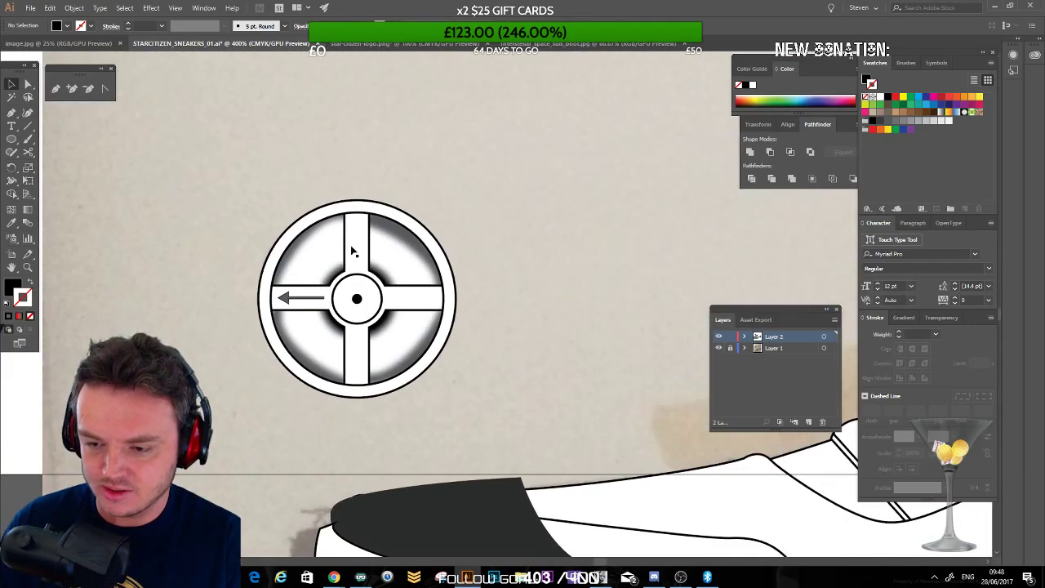
Step: Draw a straight horizontal line across the middle of the hub's shadow circle with the Pen tool
{"action": "left_click", "coordinate": [373, 269]}
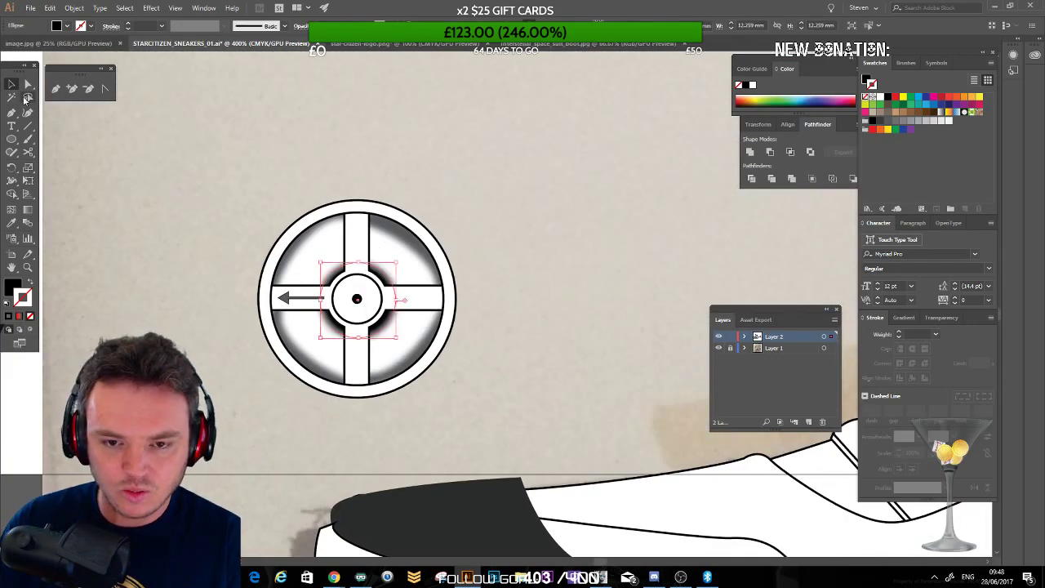
{"action": "left_click", "coordinate": [56, 89]}
{"action": "left_click", "coordinate": [310, 299]}
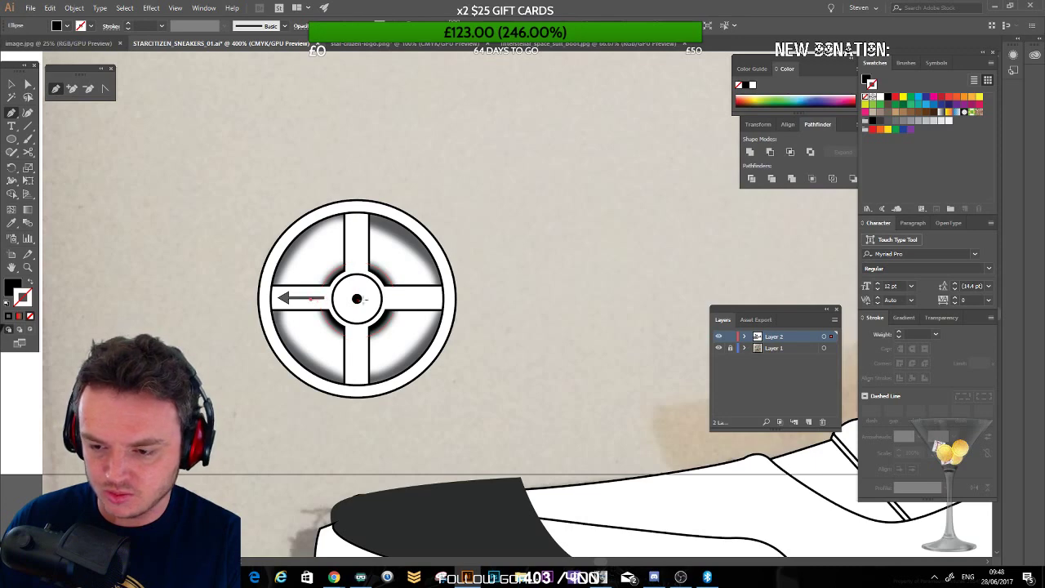
{"action": "left_click", "coordinate": [417, 300]}
{"action": "left_click", "coordinate": [12, 84]}
{"action": "left_click", "coordinate": [122, 263]}
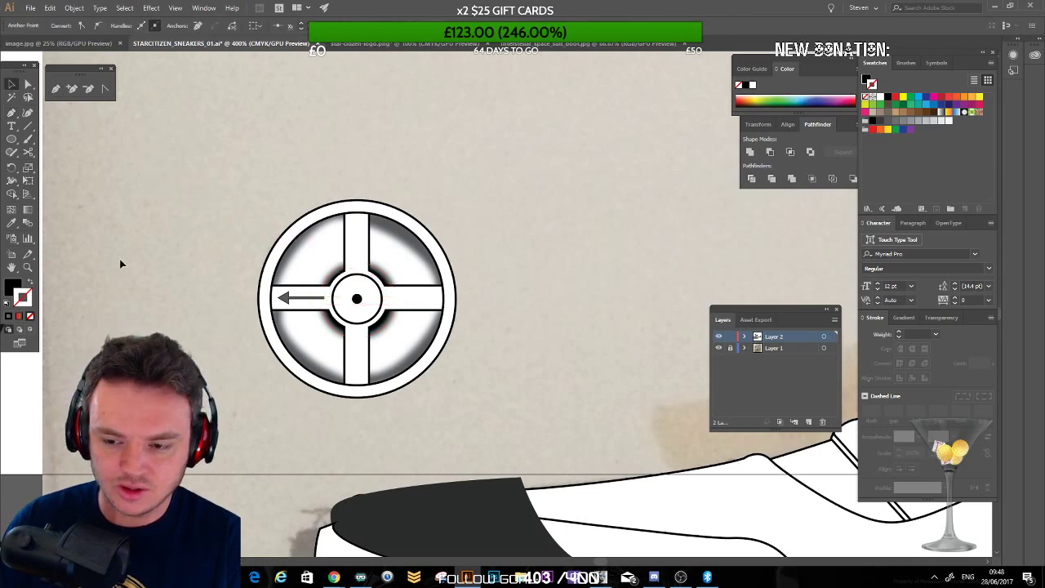
Step: Divide the shadow circle along the horizontal line into an upper and a lower half
{"action": "left_click", "coordinate": [345, 300]}
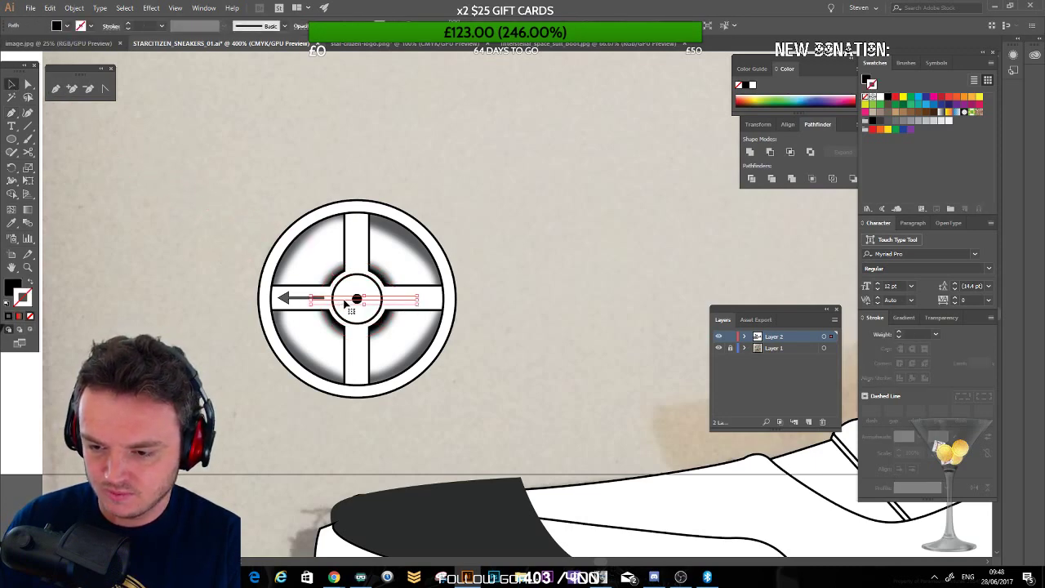
{"action": "left_click", "coordinate": [751, 179]}
{"action": "left_click", "coordinate": [28, 83]}
{"action": "left_click", "coordinate": [169, 199]}
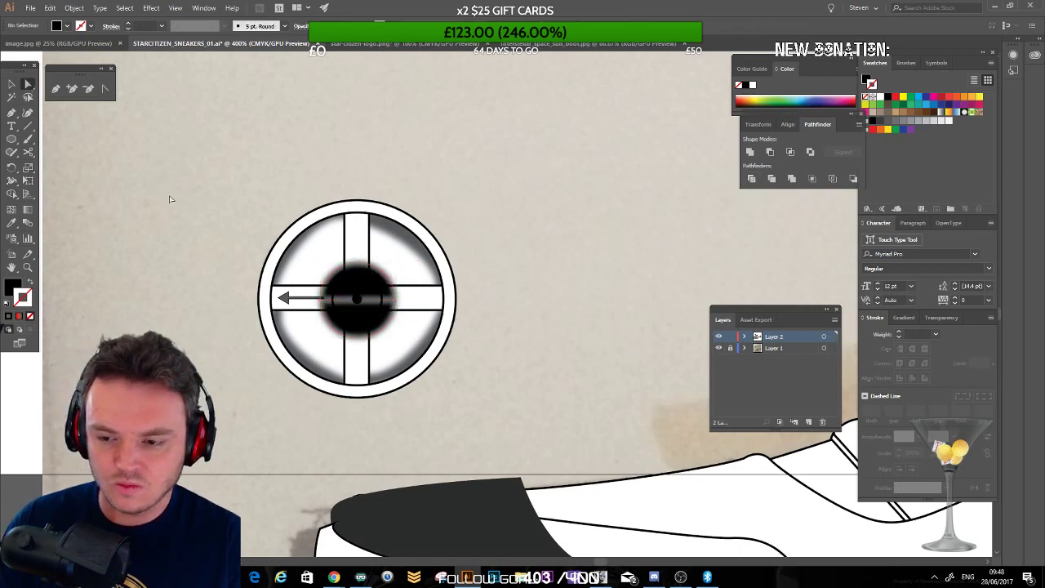
Step: Draw a vertical line from the upper spoke down to the hub's centre with the Pen tool
{"action": "left_click", "coordinate": [55, 88]}
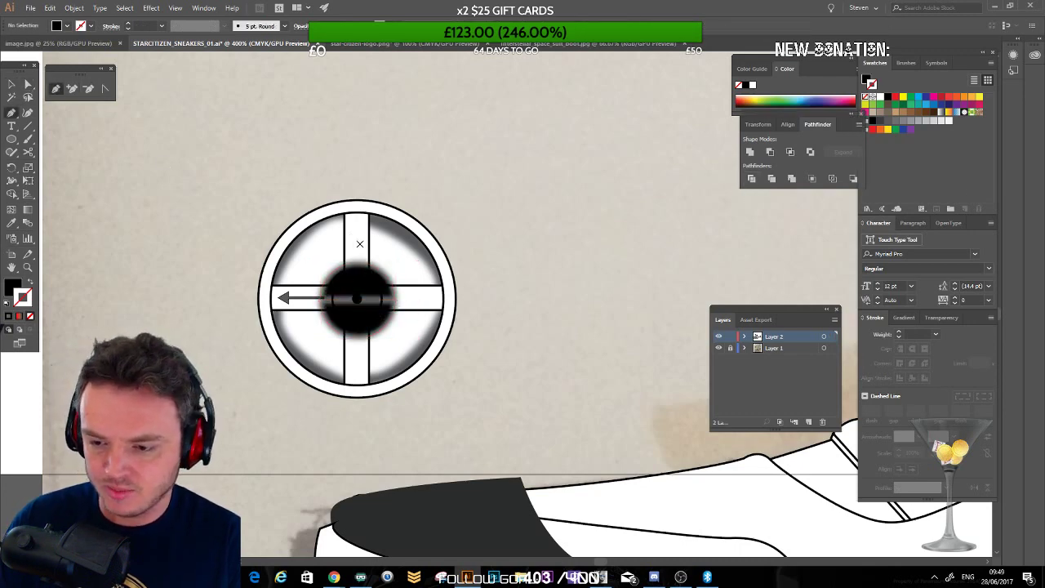
{"action": "left_click_drag", "start_coordinate": [360, 289], "coordinate": [357, 299]}
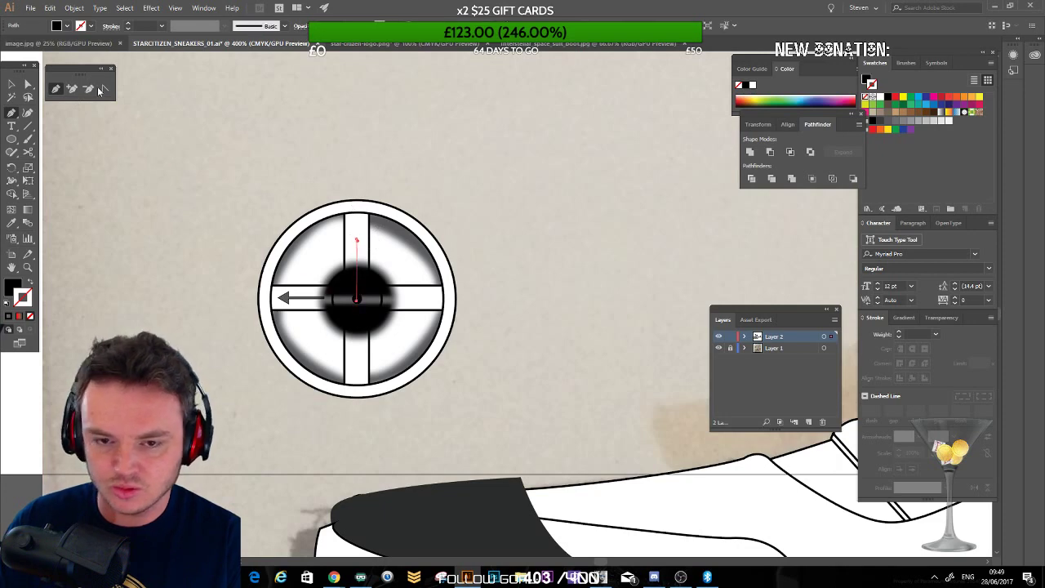
{"action": "left_click", "coordinate": [11, 84]}
Step: Ungroup the two halves of the divided shadow circle
{"action": "left_click", "coordinate": [385, 294], "text": "shift"}
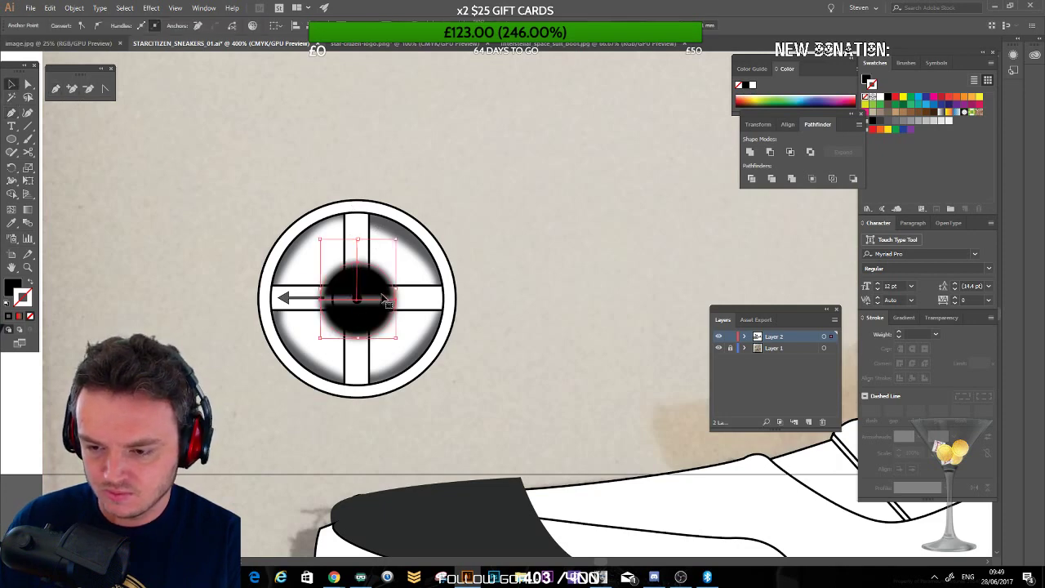
{"action": "left_click", "coordinate": [370, 321]}
{"action": "left_click", "coordinate": [74, 8]}
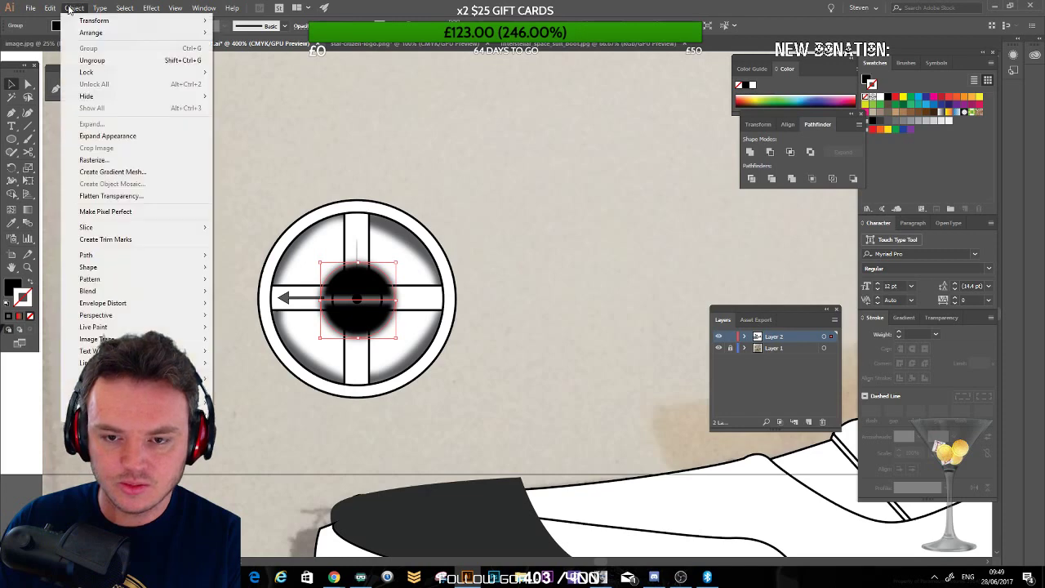
{"action": "left_click", "coordinate": [94, 60]}
{"action": "left_click", "coordinate": [157, 147]}
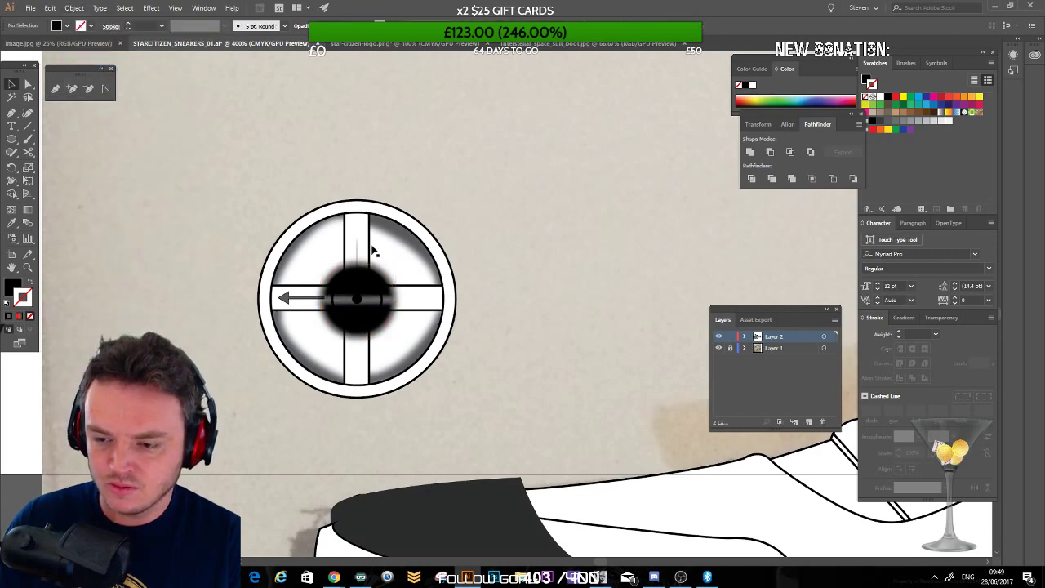
Step: Divide the upper half of the shadow circle along the vertical line into two quarters
{"action": "left_click", "coordinate": [369, 247]}
{"action": "left_click", "coordinate": [357, 247]}
{"action": "left_click", "coordinate": [357, 253]}
{"action": "left_click", "coordinate": [384, 294]}
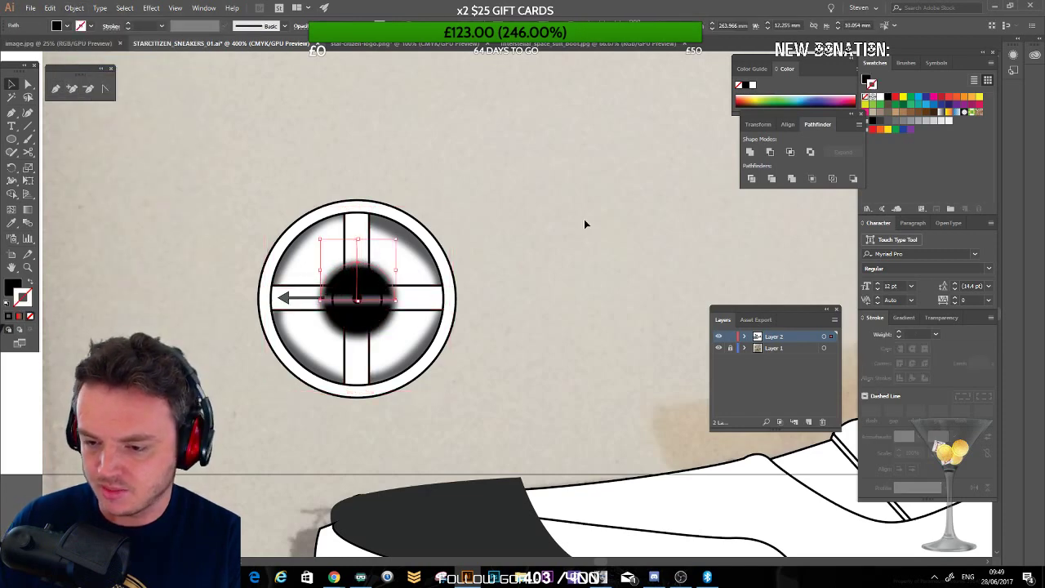
{"action": "left_click", "coordinate": [752, 181]}
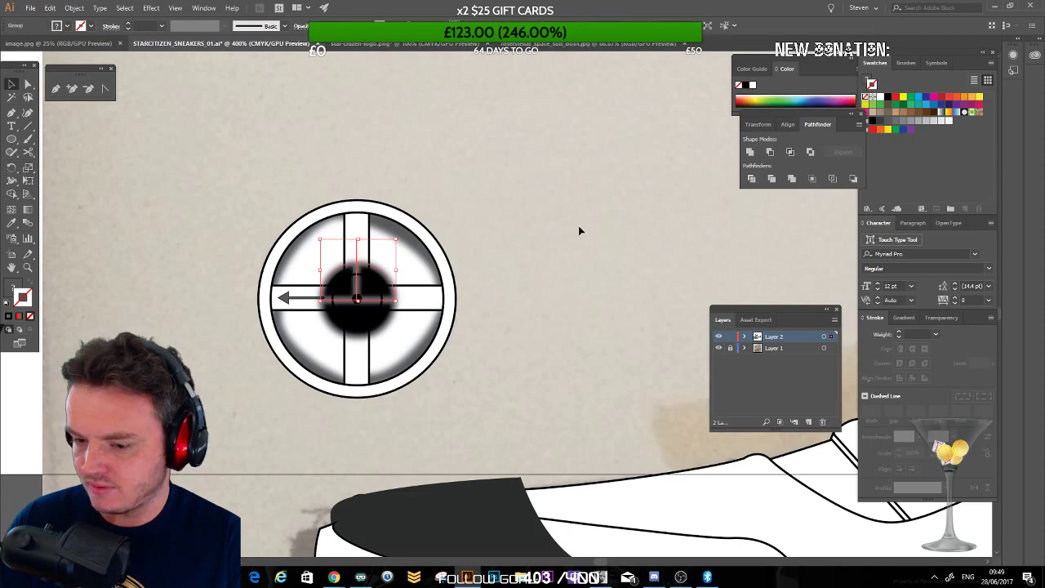
Step: Fill the upper-left quarter of the shadow circle with a mid-grey swatch
{"action": "left_click", "coordinate": [27, 85]}
{"action": "left_click", "coordinate": [343, 294]}
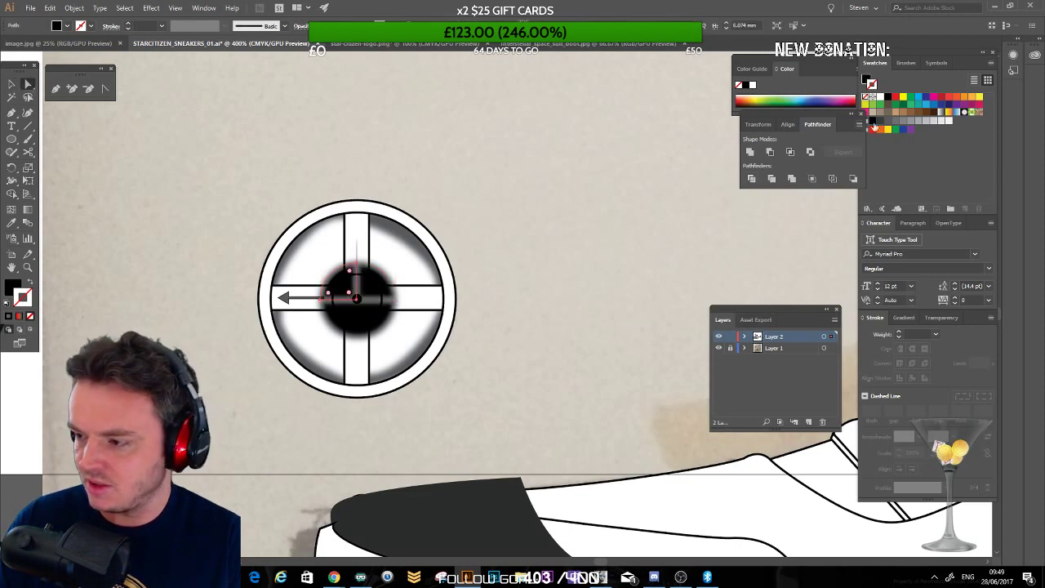
{"action": "left_click", "coordinate": [919, 122]}
{"action": "key", "text": "ctrl+z"}
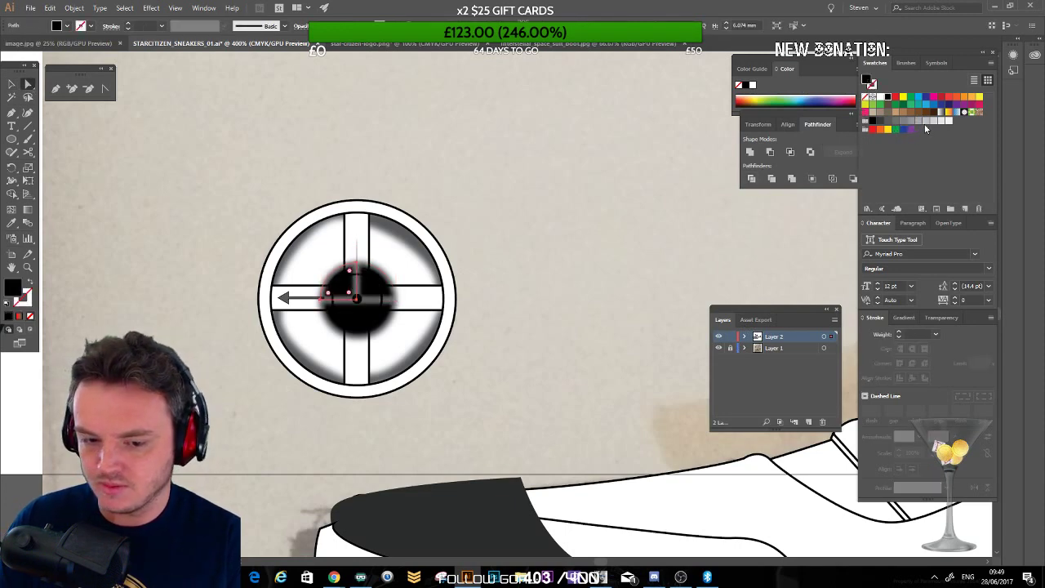
{"action": "key", "text": "x"}
{"action": "left_click", "coordinate": [924, 123]}
{"action": "left_click", "coordinate": [910, 121]}
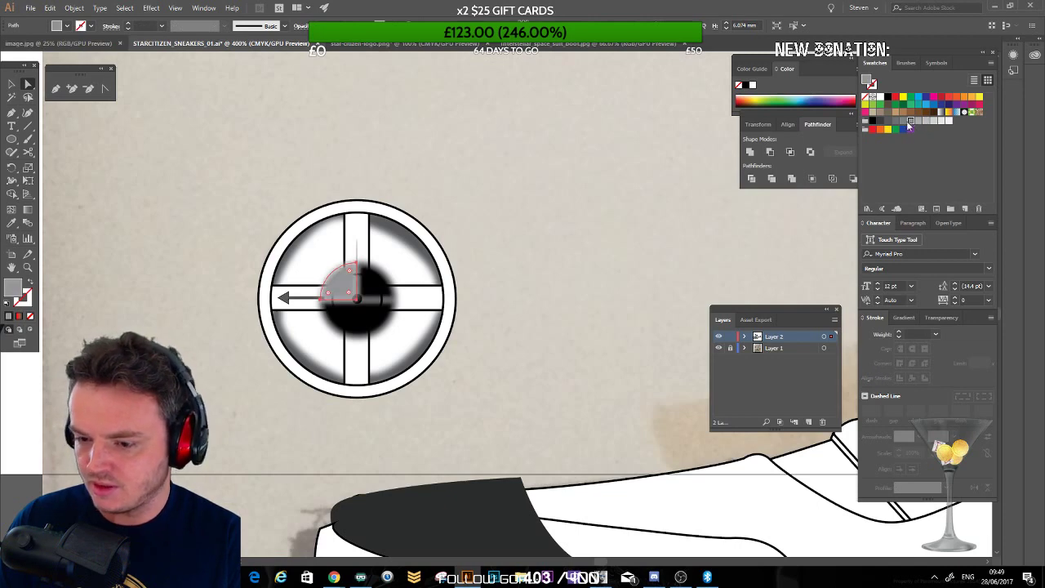
{"action": "left_click", "coordinate": [537, 238]}
Step: Fill the upper-right quarter of the shadow circle with a light grey swatch
{"action": "left_click", "coordinate": [370, 283]}
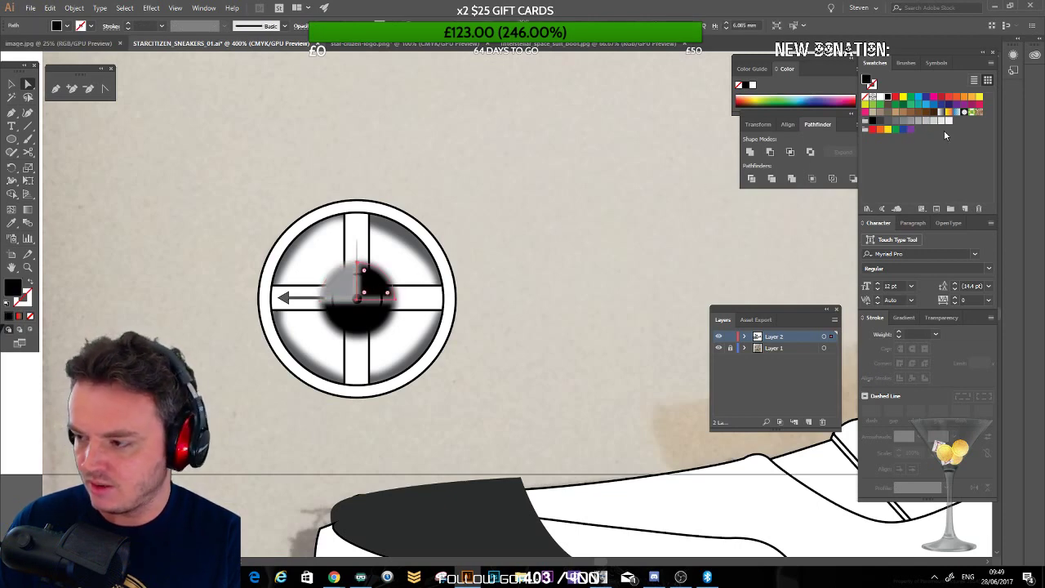
{"action": "left_click", "coordinate": [926, 121]}
{"action": "left_click", "coordinate": [615, 269]}
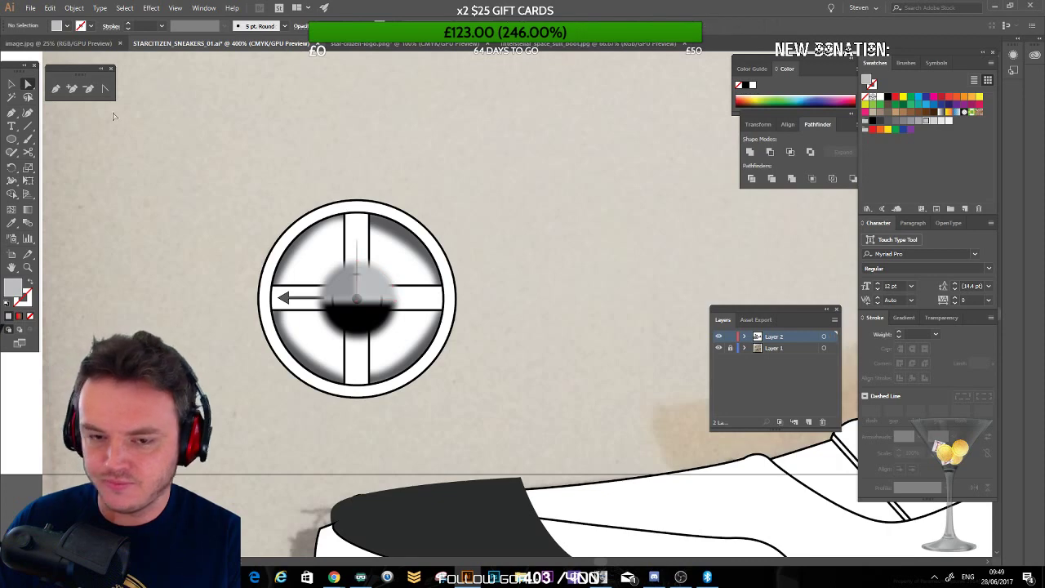
Step: Delete the leftover vertical line pieces above and inside the upper half of the shadow circle
{"action": "left_click", "coordinate": [11, 85]}
{"action": "left_click", "coordinate": [367, 290]}
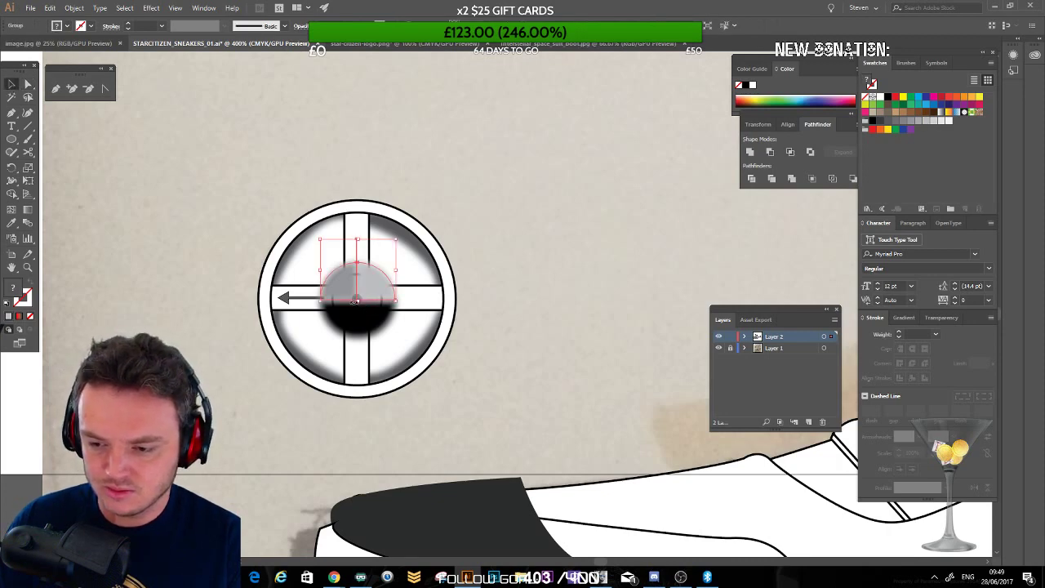
{"action": "left_click", "coordinate": [28, 85]}
{"action": "left_click", "coordinate": [220, 166]}
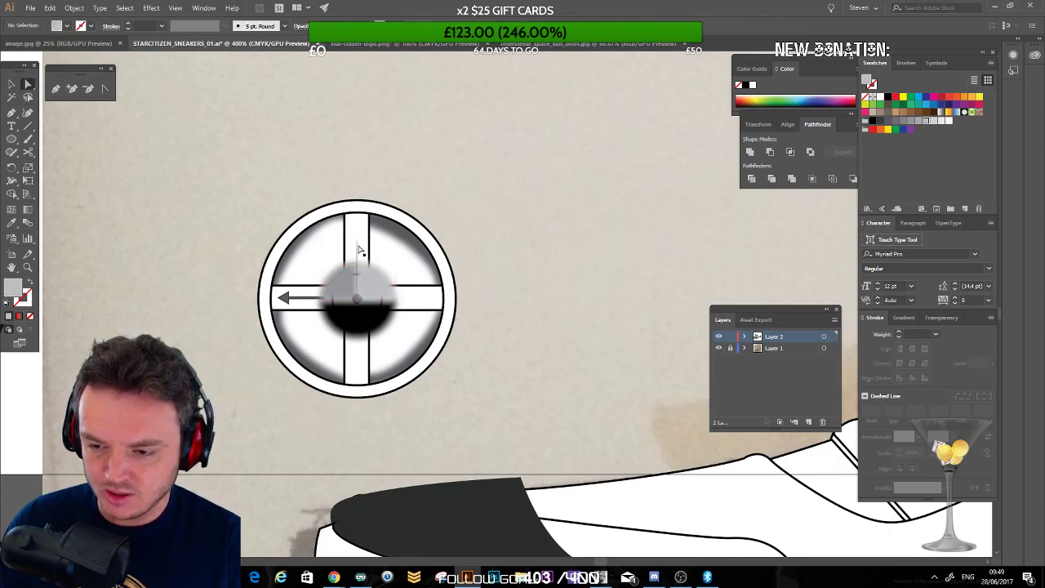
{"action": "left_click", "coordinate": [357, 250]}
{"action": "left_click", "coordinate": [358, 249]}
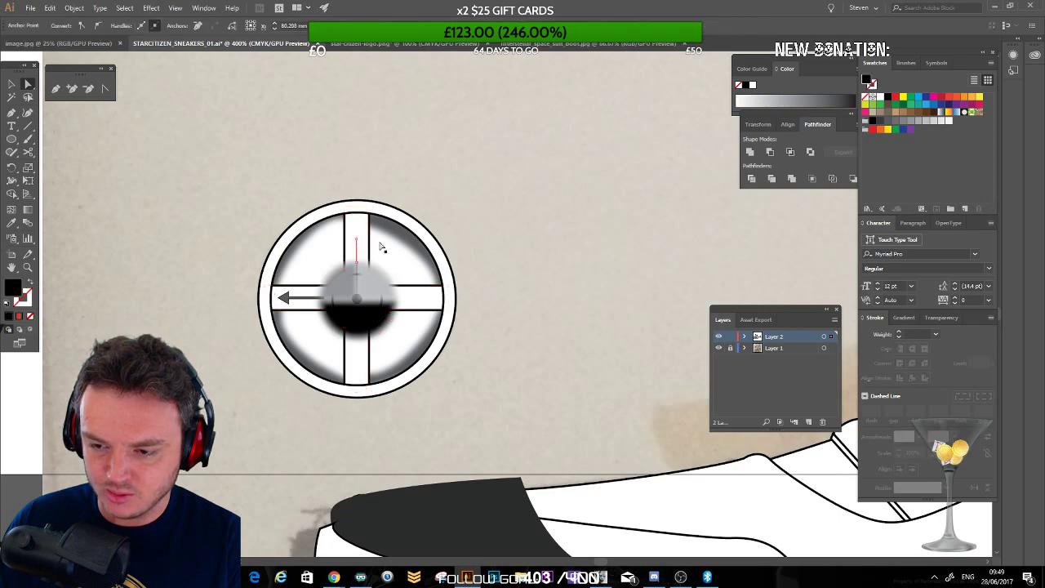
{"action": "key", "text": "Delete"}
{"action": "left_click", "coordinate": [358, 271]}
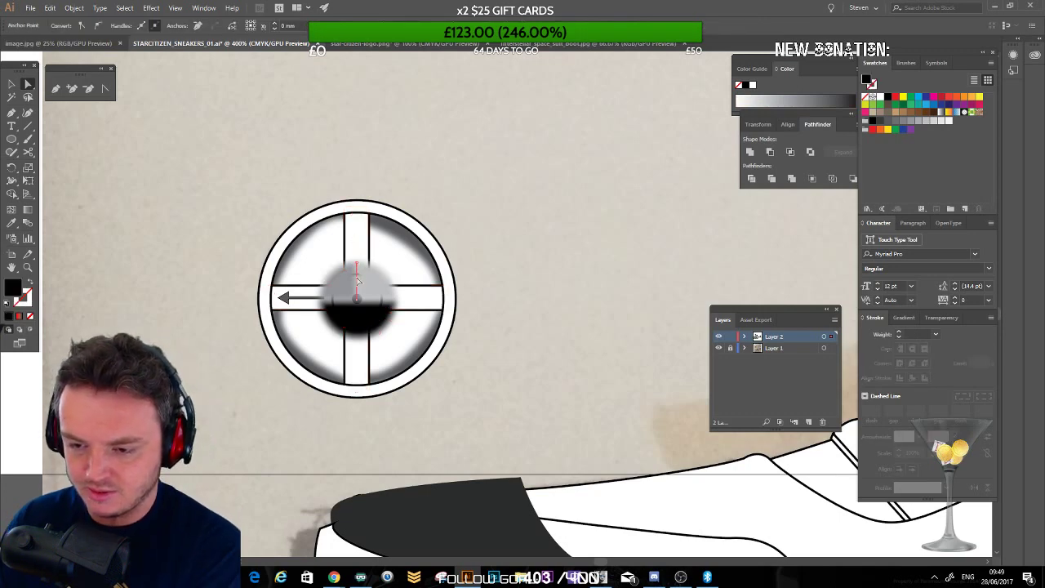
{"action": "key", "text": "Delete"}
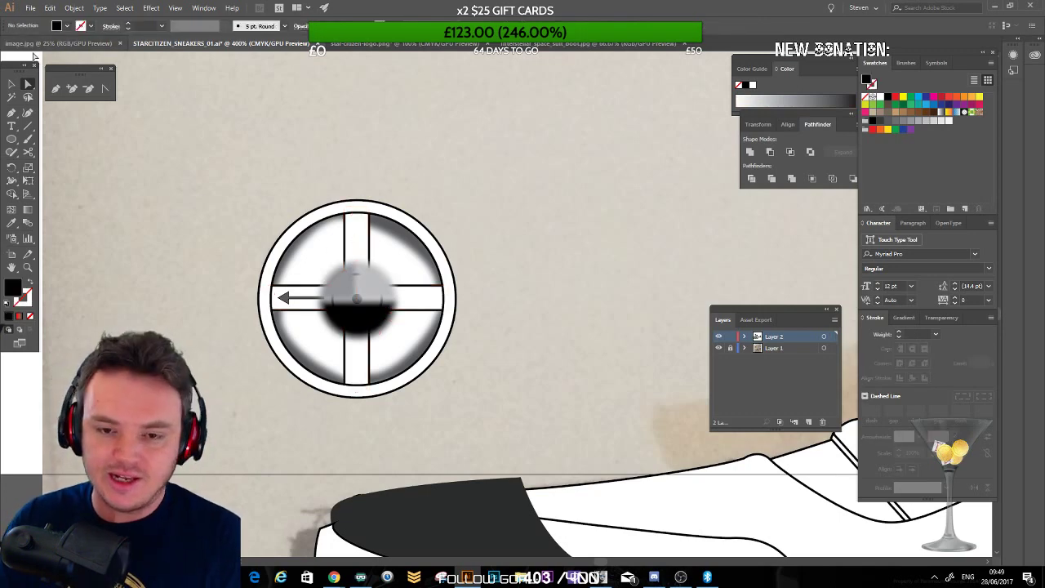
Step: Select the upper and lower shadow pieces and place them behind the hub and spokes
{"action": "left_click", "coordinate": [345, 288]}
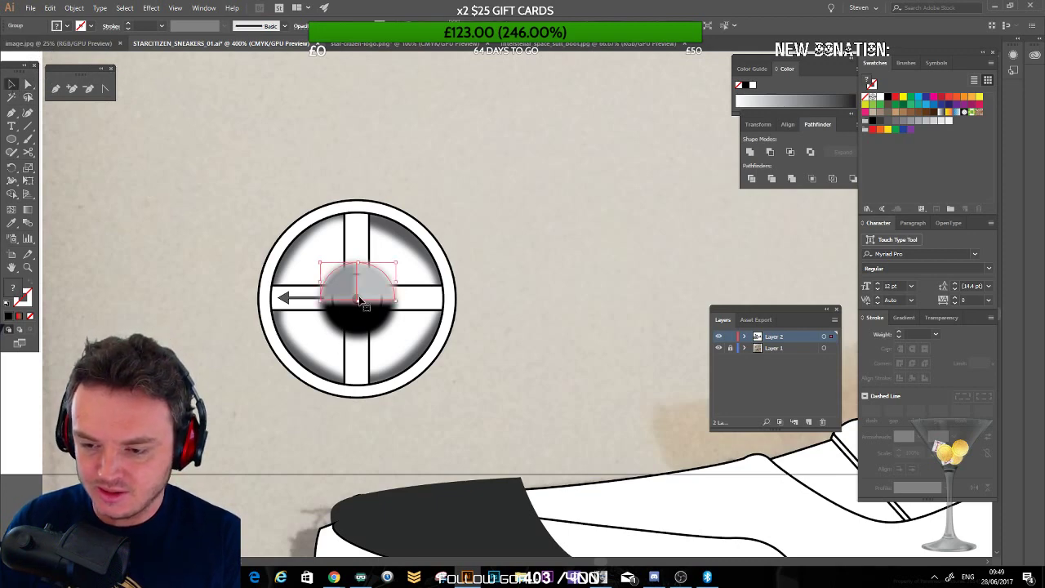
{"action": "left_click", "coordinate": [357, 327], "text": "shift"}
{"action": "key", "text": "Delete"}
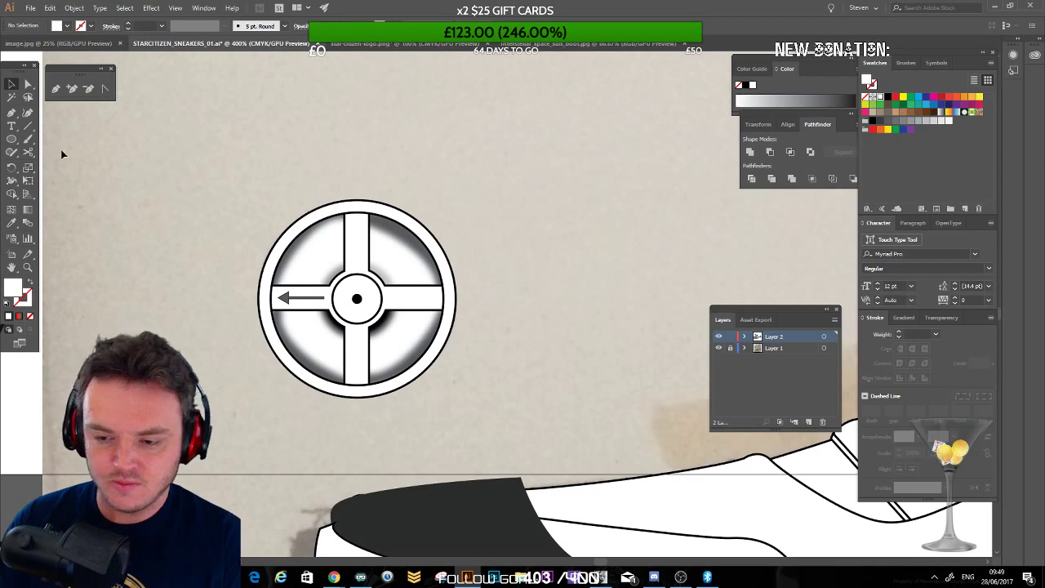
Step: Fill the lower half of the hub's shadow with a dark grey swatch
{"action": "left_click", "coordinate": [386, 338]}
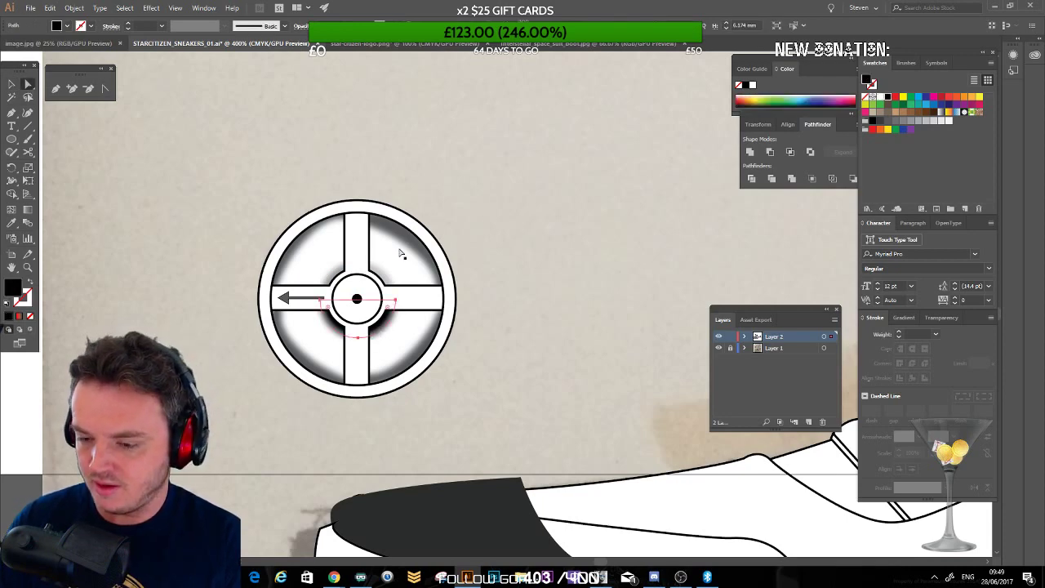
{"action": "left_click", "coordinate": [879, 122]}
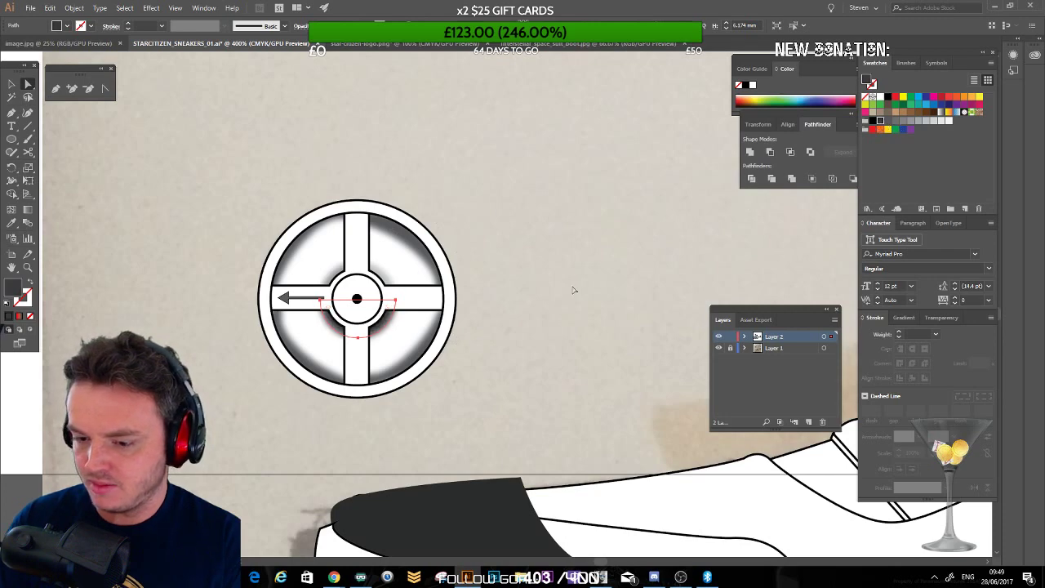
{"action": "left_click", "coordinate": [170, 176]}
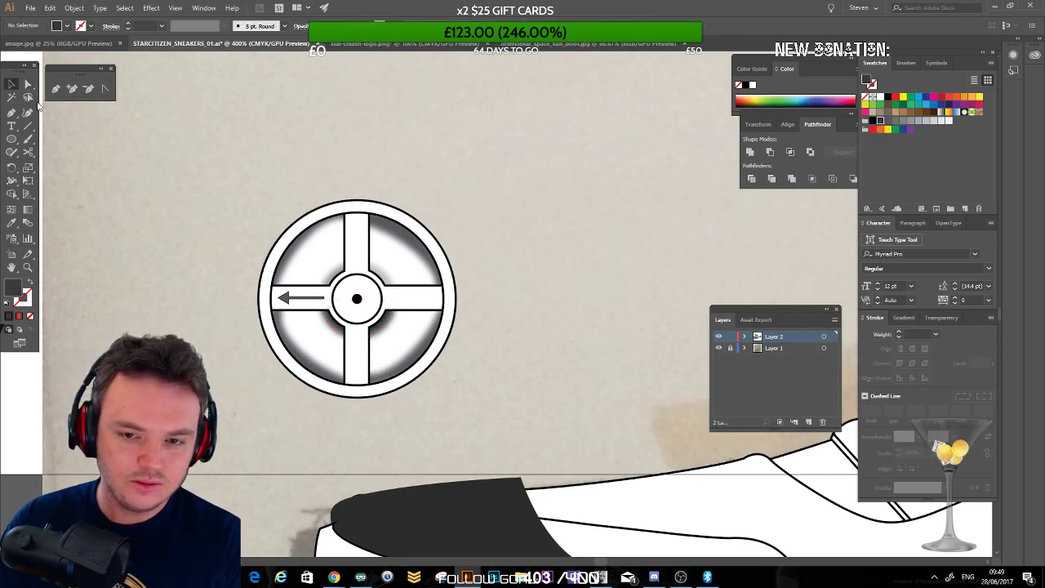
Step: Reshape the wheel's upper-right rim shadow by moving its two end anchors and adjusting the inner curve handle
{"action": "left_click", "coordinate": [393, 248]}
{"action": "key", "text": "ctrl+shift+a"}
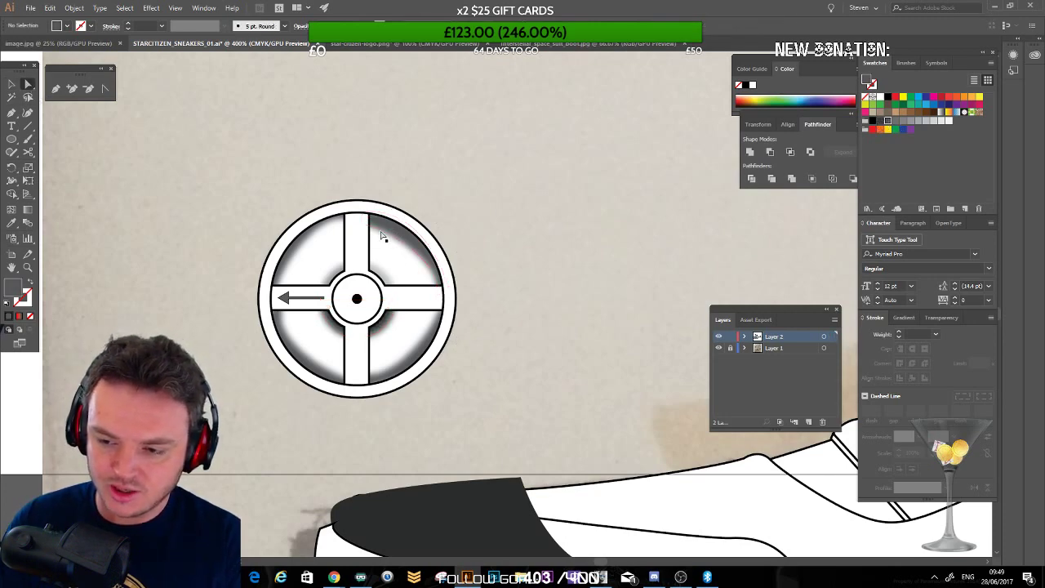
{"action": "left_click", "coordinate": [380, 238]}
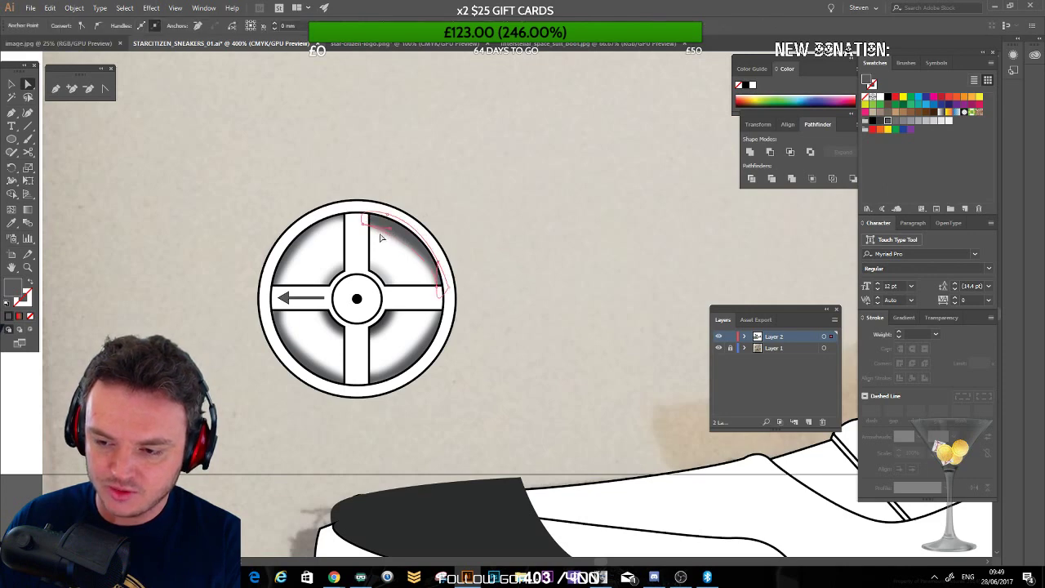
{"action": "left_click_drag", "start_coordinate": [365, 227], "coordinate": [365, 219]}
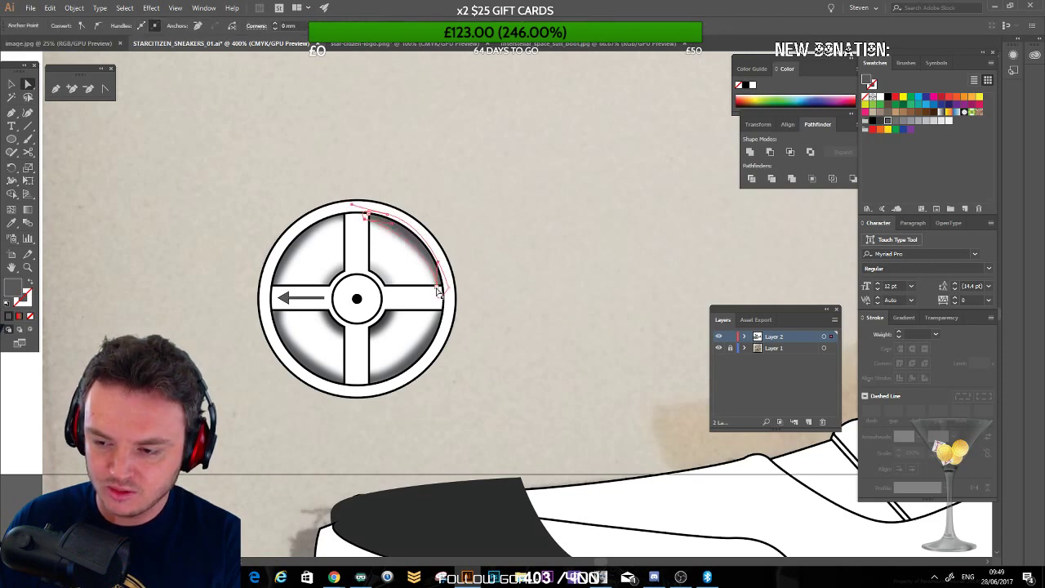
{"action": "left_click_drag", "start_coordinate": [438, 289], "coordinate": [439, 292]}
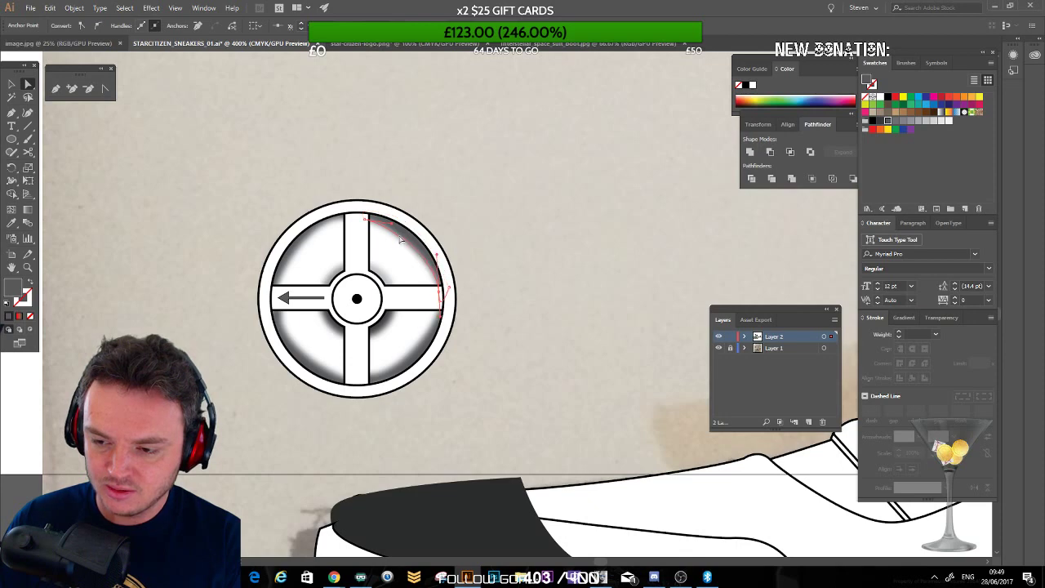
{"action": "left_click_drag", "start_coordinate": [392, 223], "coordinate": [395, 223]}
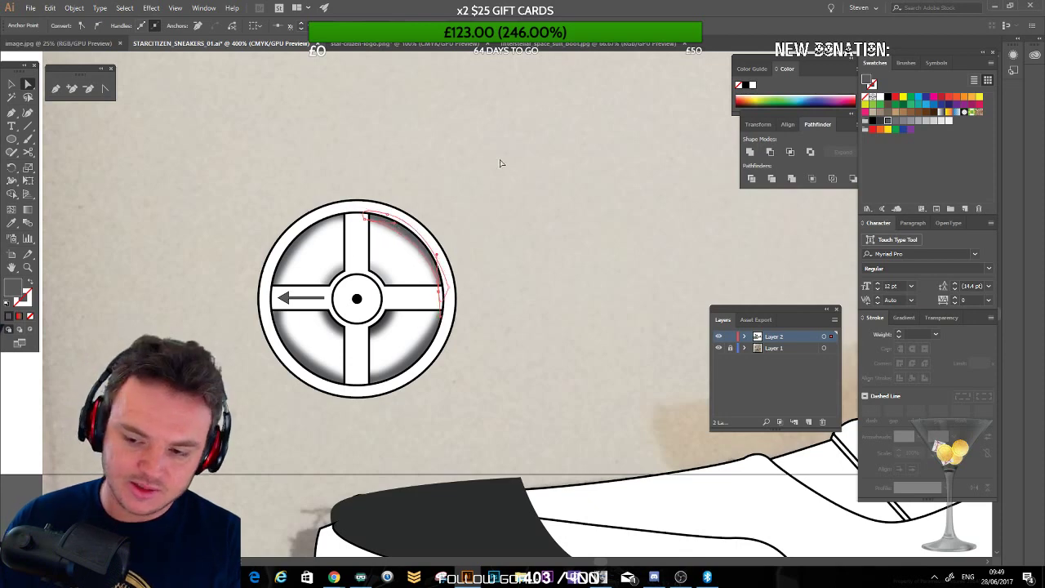
Step: Reshape the inner curve of the wheel's lower-left rim shadow by moving its middle anchor point
{"action": "key", "text": "p"}
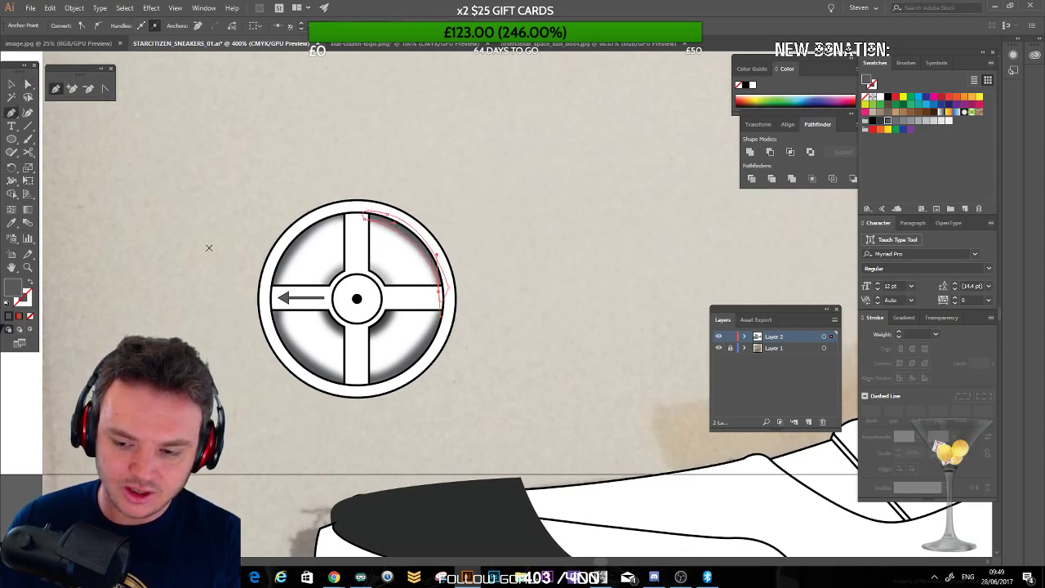
{"action": "left_click", "coordinate": [28, 84]}
{"action": "left_click", "coordinate": [307, 359]}
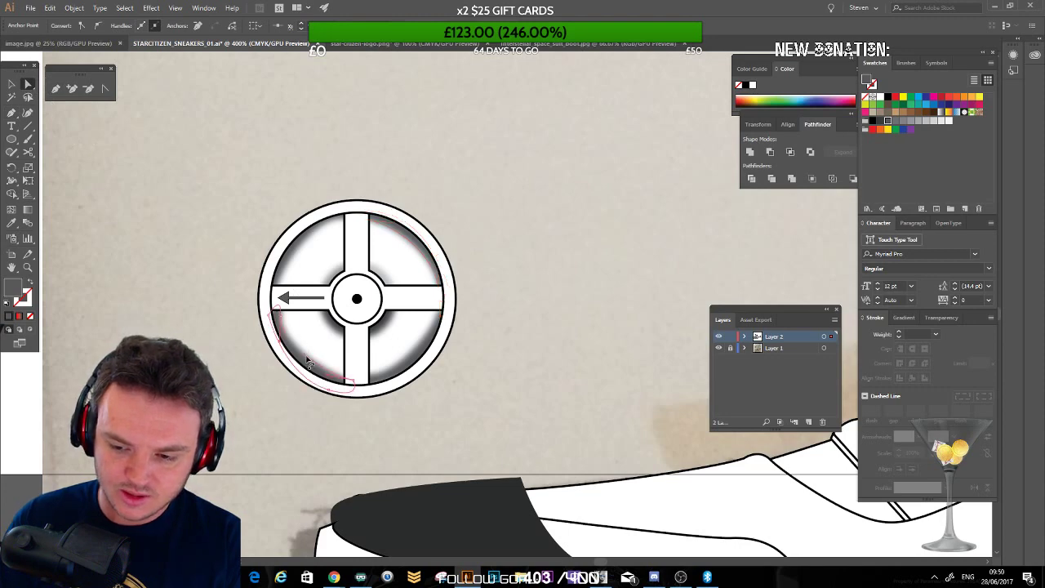
{"action": "left_click_drag", "start_coordinate": [317, 379], "coordinate": [304, 377]}
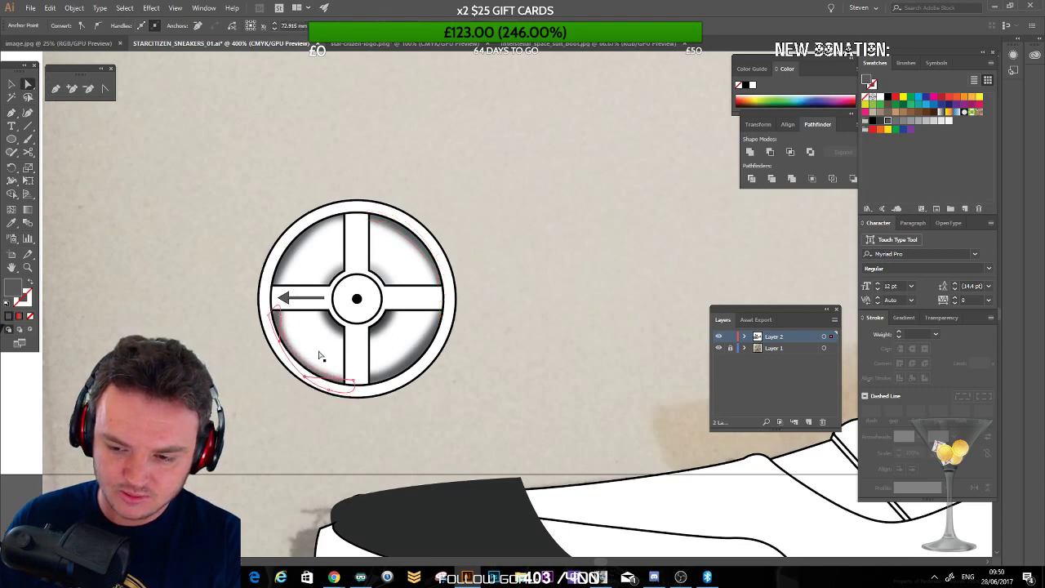
{"action": "mouse_move", "coordinate": [331, 329]}
{"action": "left_mouse_down"}
{"action": "mouse_move", "coordinate": [321, 322]}
{"action": "mouse_move", "coordinate": [337, 345]}
{"action": "left_mouse_up"}
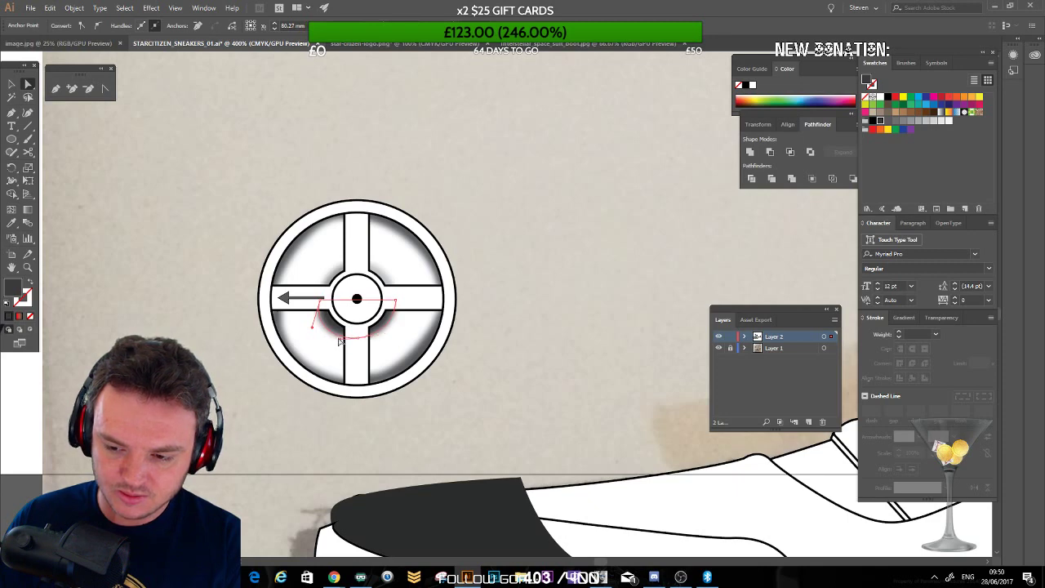
{"action": "key", "text": "ctrl+shift+a"}
Step: Draw a thin closed strip along the lower edge of the left spoke and match its fill to the rim shadow's grey
{"action": "key", "text": "p"}
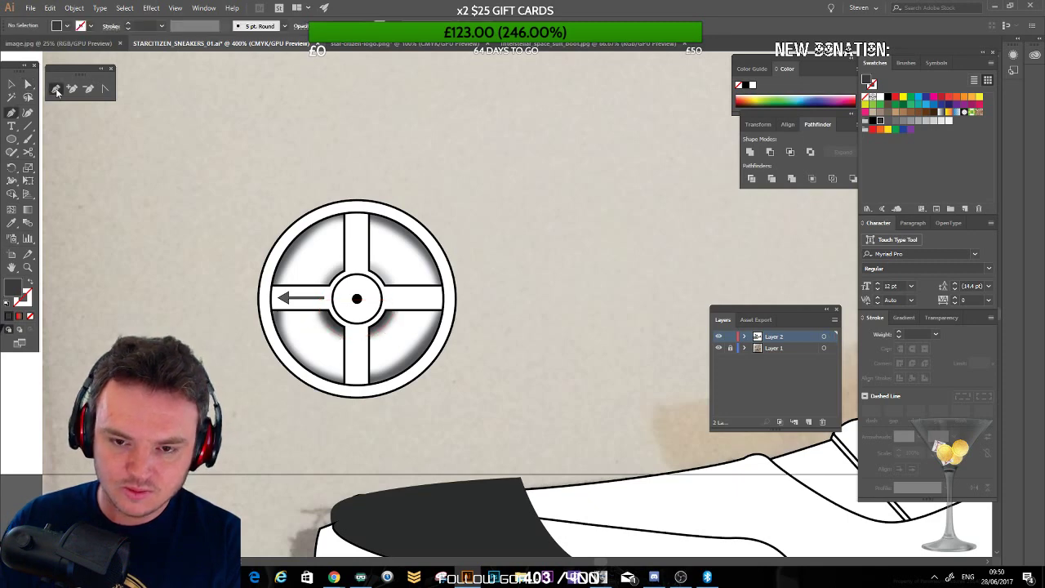
{"action": "left_click", "coordinate": [327, 316]}
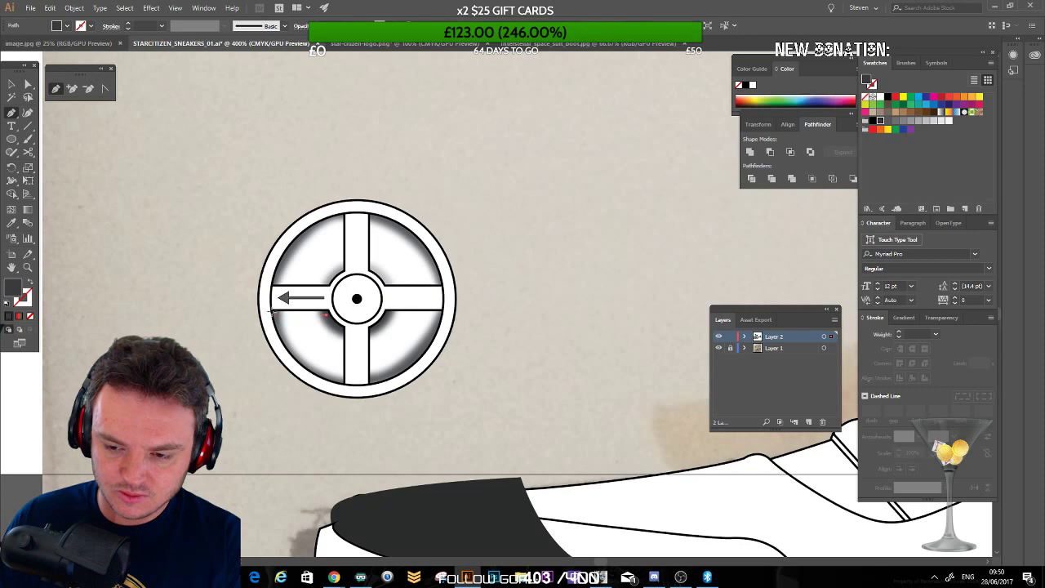
{"action": "left_click", "coordinate": [271, 313]}
{"action": "left_click", "coordinate": [327, 317]}
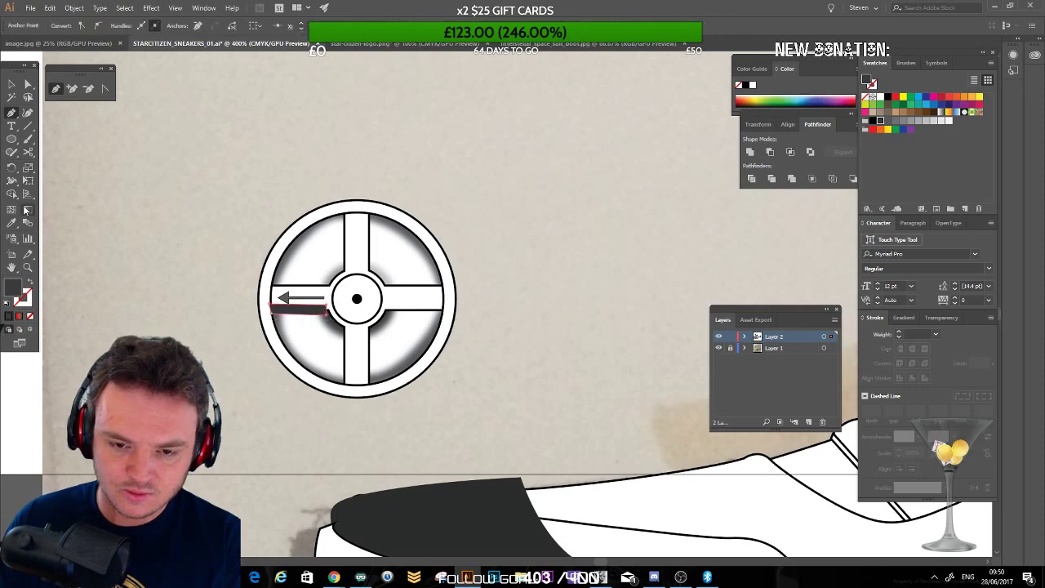
{"action": "key", "text": "i"}
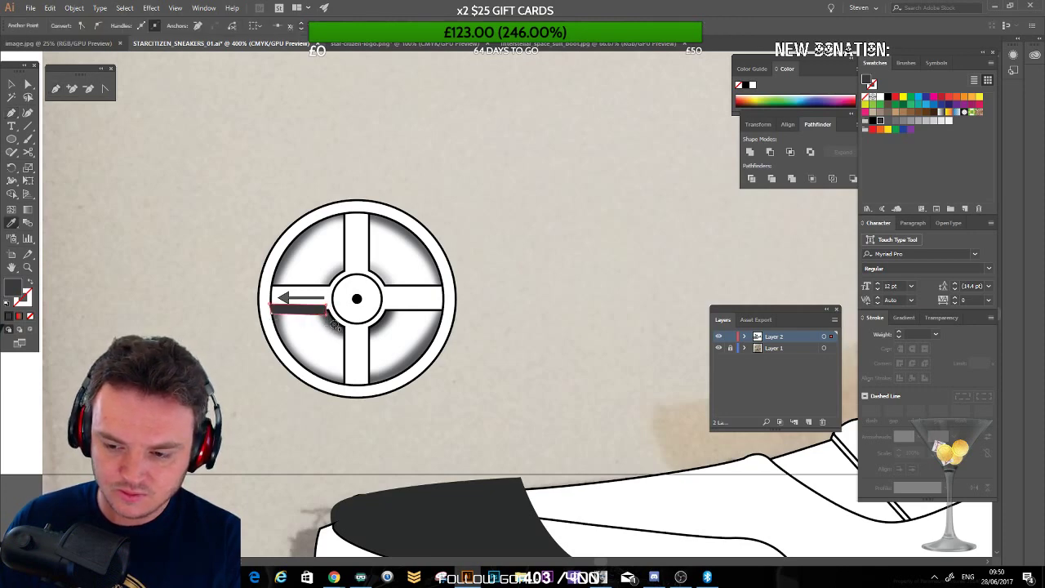
{"action": "left_click", "coordinate": [305, 357]}
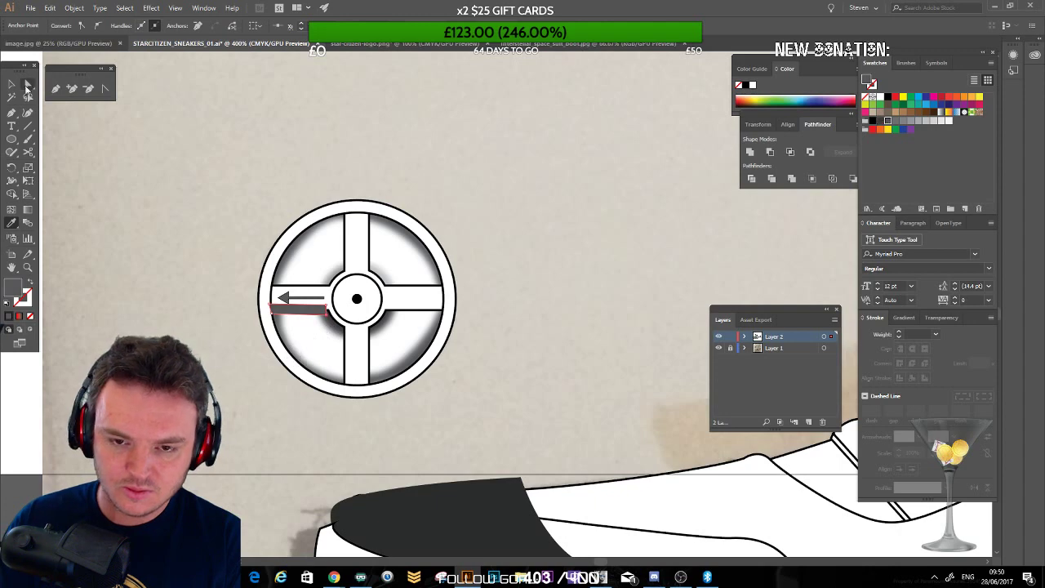
Step: Reapply the last-used blur effect to the grey strip under the left spoke
{"action": "left_click", "coordinate": [175, 7]}
{"action": "left_click", "coordinate": [196, 28]}
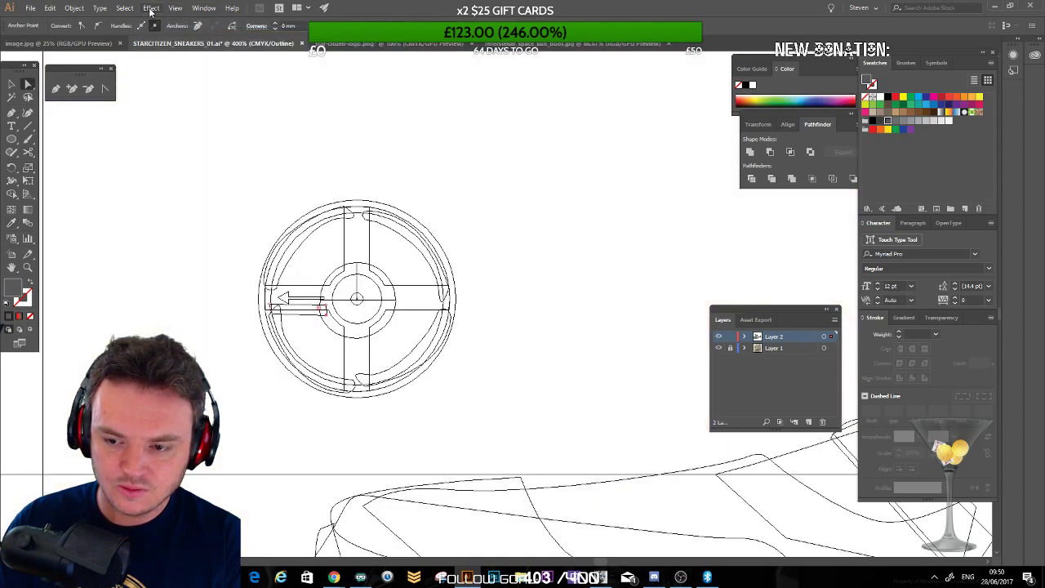
{"action": "key", "text": "ctrl+y"}
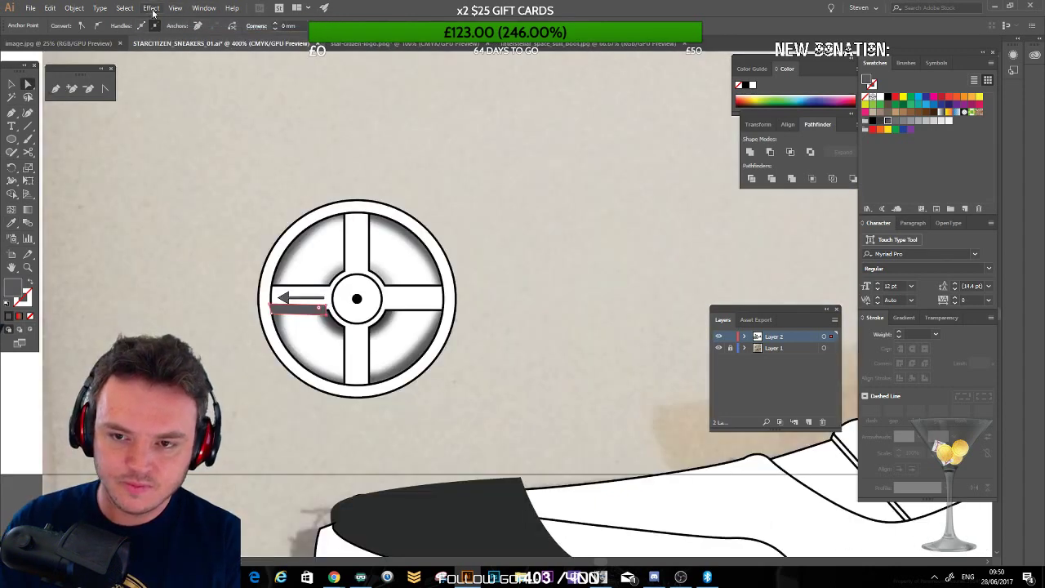
{"action": "left_click", "coordinate": [152, 9]}
{"action": "left_click", "coordinate": [166, 22]}
{"action": "key", "text": "v"}
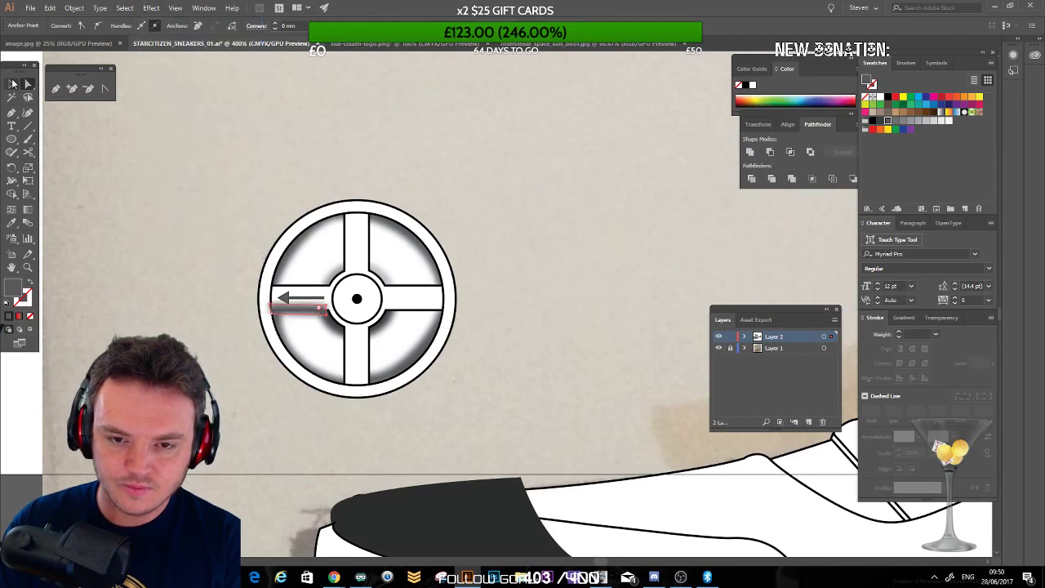
Step: Duplicate the blurred strip under the right spoke and place both strips behind the spokes
{"action": "left_click", "coordinate": [177, 223]}
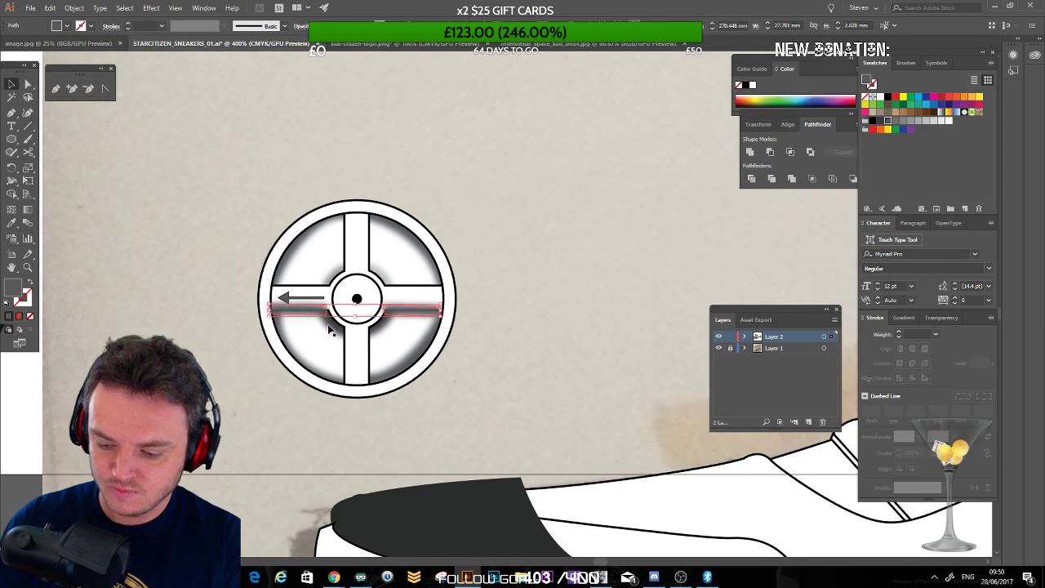
{"action": "key", "text": "backslash"}
{"action": "left_click", "coordinate": [426, 321]}
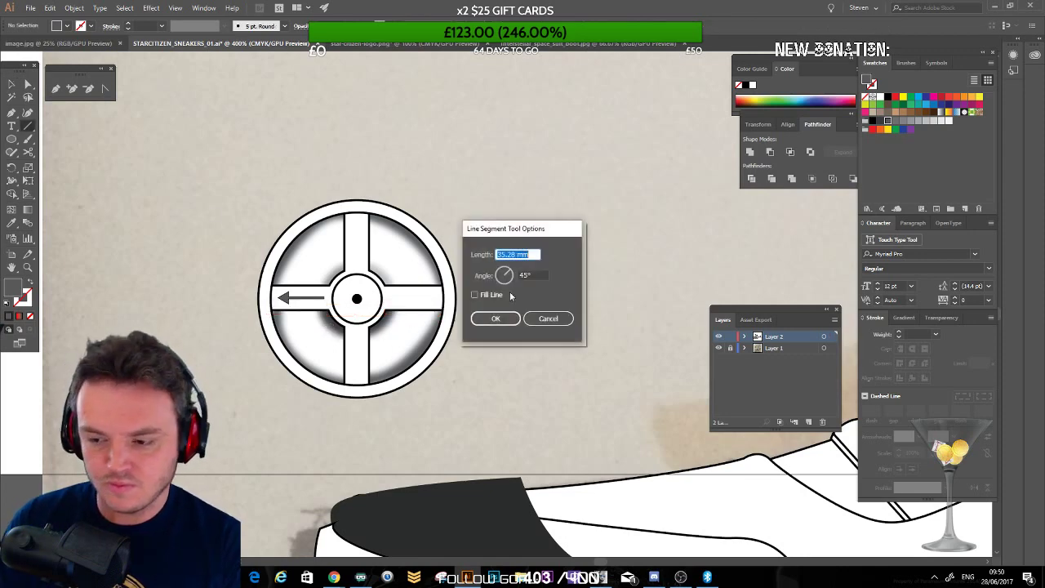
{"action": "left_click", "coordinate": [549, 320]}
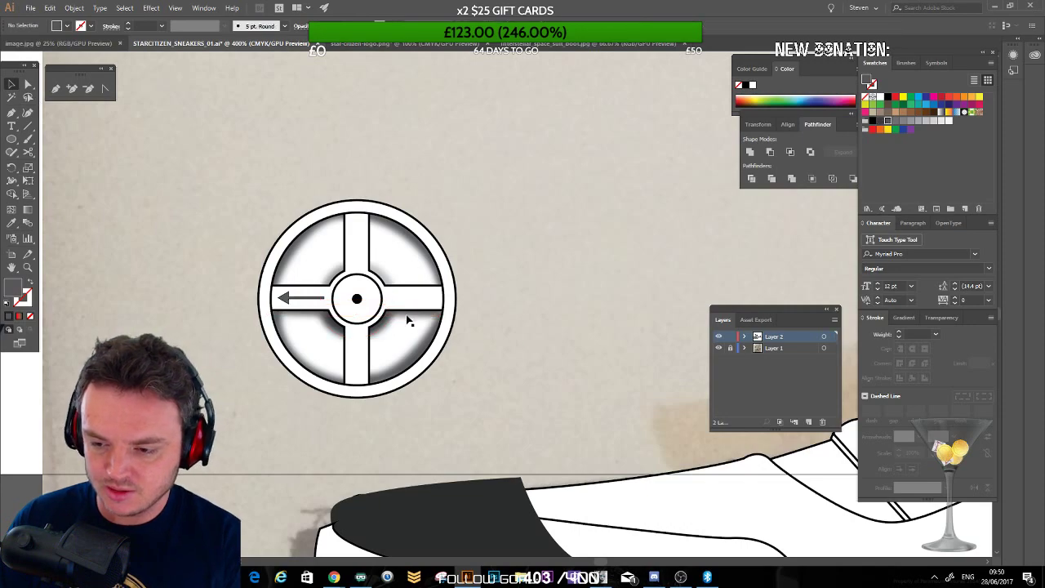
Step: Move the grouped wheel emblem onto the sneaker's upper ankle panel and rotate it slightly to follow the boot's tilt
{"action": "key", "text": "ctrl+minus"}
{"action": "key", "text": "ctrl+minus"}
{"action": "key", "text": "ctrl+minus"}
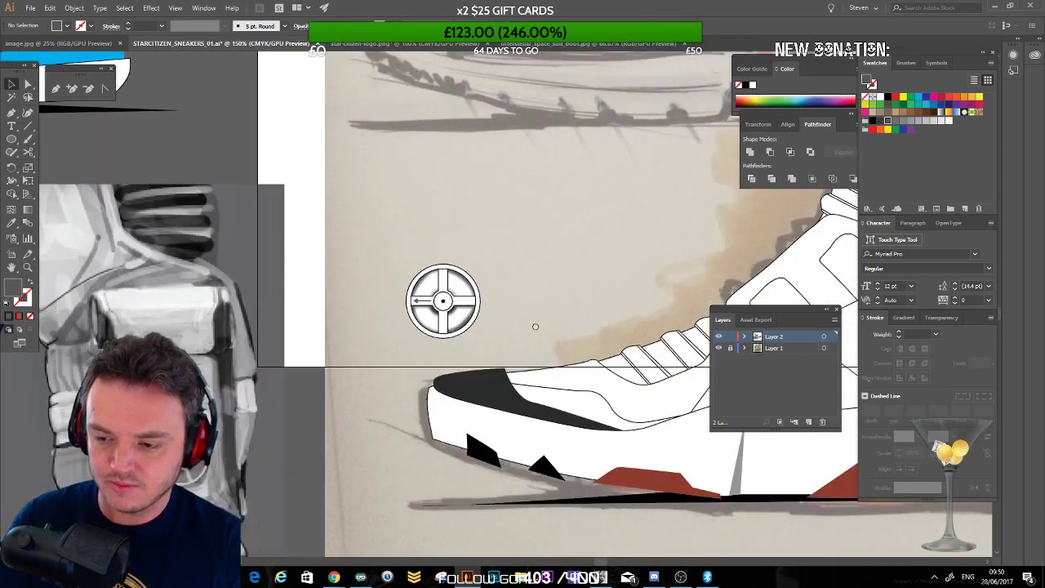
{"action": "left_click_drag", "start_coordinate": [536, 327], "coordinate": [394, 254]}
{"action": "left_click_drag", "start_coordinate": [236, 265], "coordinate": [294, 260]}
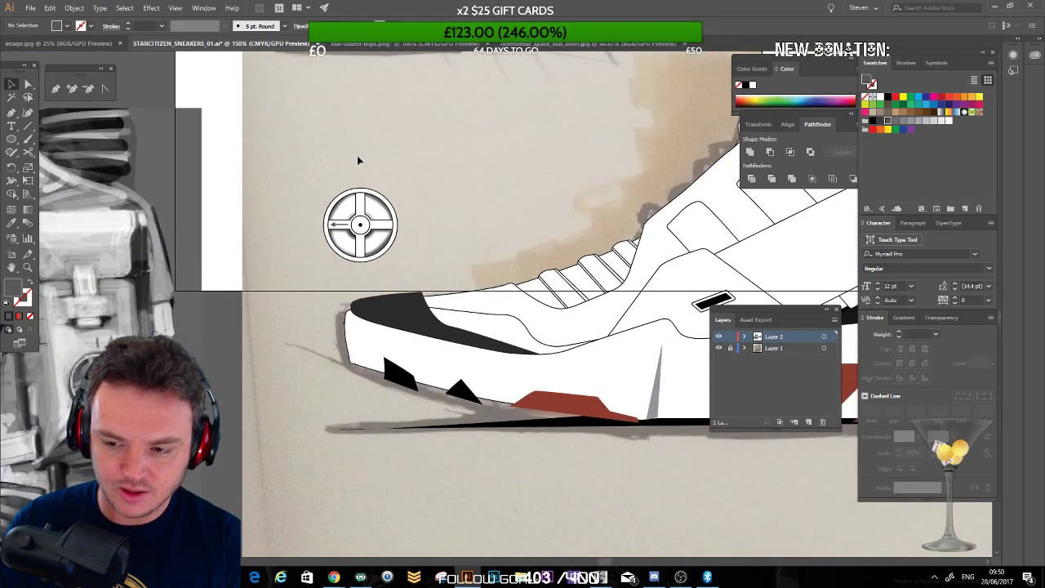
{"action": "left_click", "coordinate": [380, 219]}
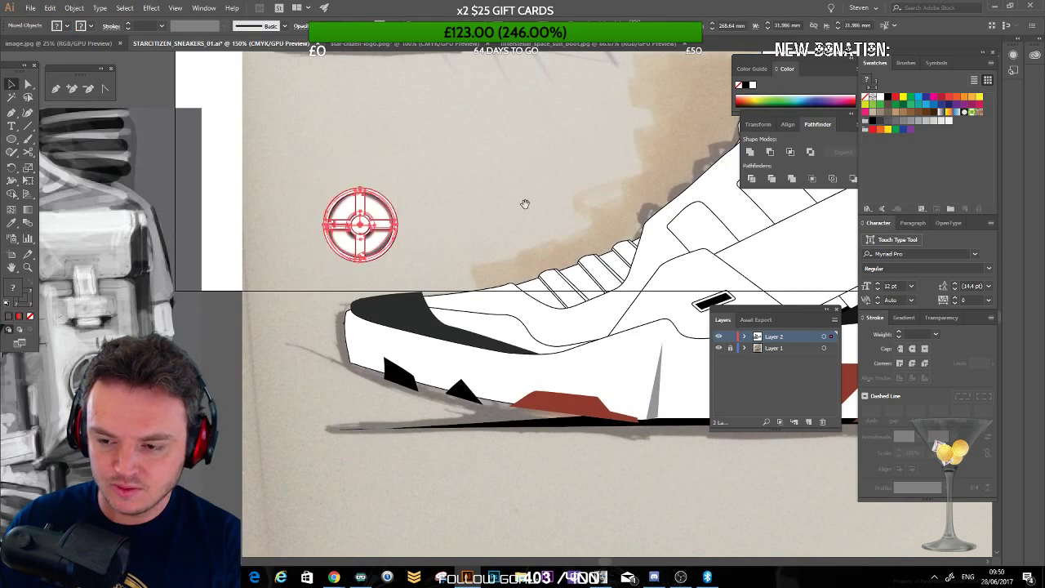
{"action": "left_click_drag", "start_coordinate": [526, 203], "coordinate": [291, 236]}
{"action": "left_click", "coordinate": [222, 187]}
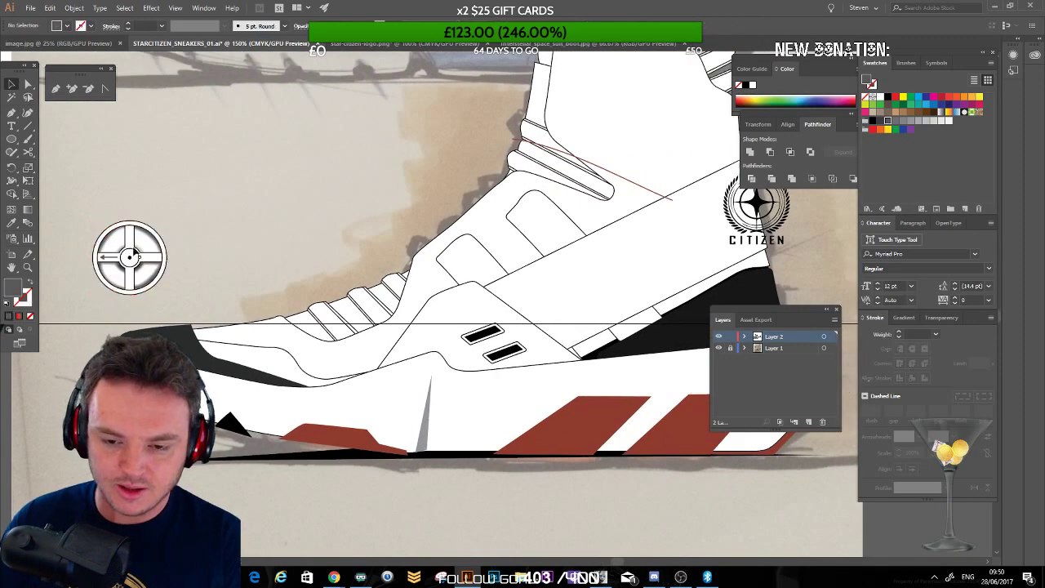
{"action": "left_click_drag", "start_coordinate": [134, 252], "coordinate": [490, 184]}
{"action": "left_click_drag", "start_coordinate": [480, 242], "coordinate": [496, 233]}
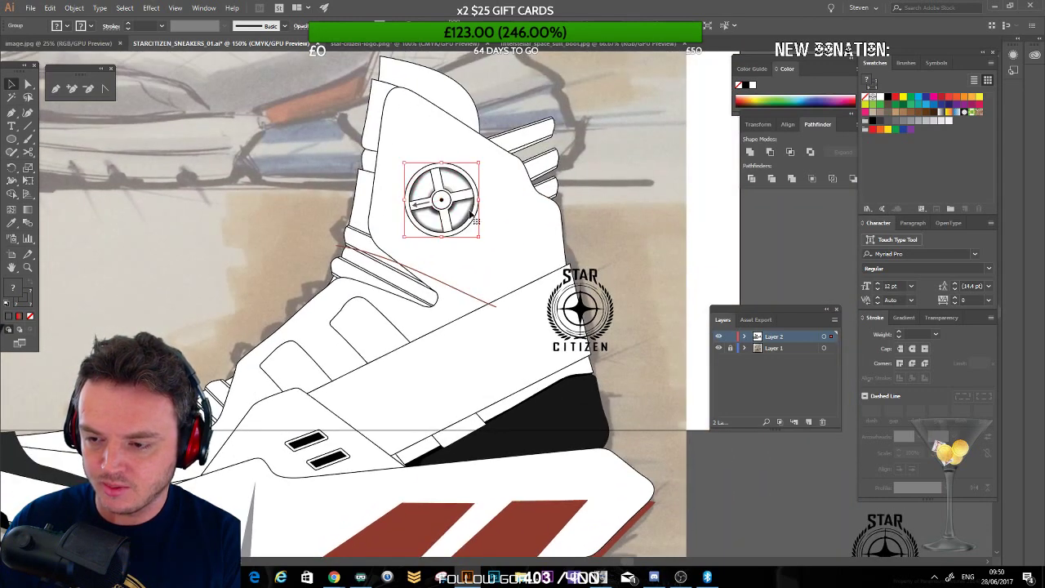
{"action": "left_click", "coordinate": [285, 198]}
Step: Fine-tune the wheel emblem's size and position so it sits centred on the ankle panel
{"action": "key", "text": "ctrl+minus"}
{"action": "key", "text": "ctrl+minus"}
{"action": "key", "text": "ctrl+minus"}
{"action": "left_click_drag", "start_coordinate": [426, 258], "coordinate": [460, 187]}
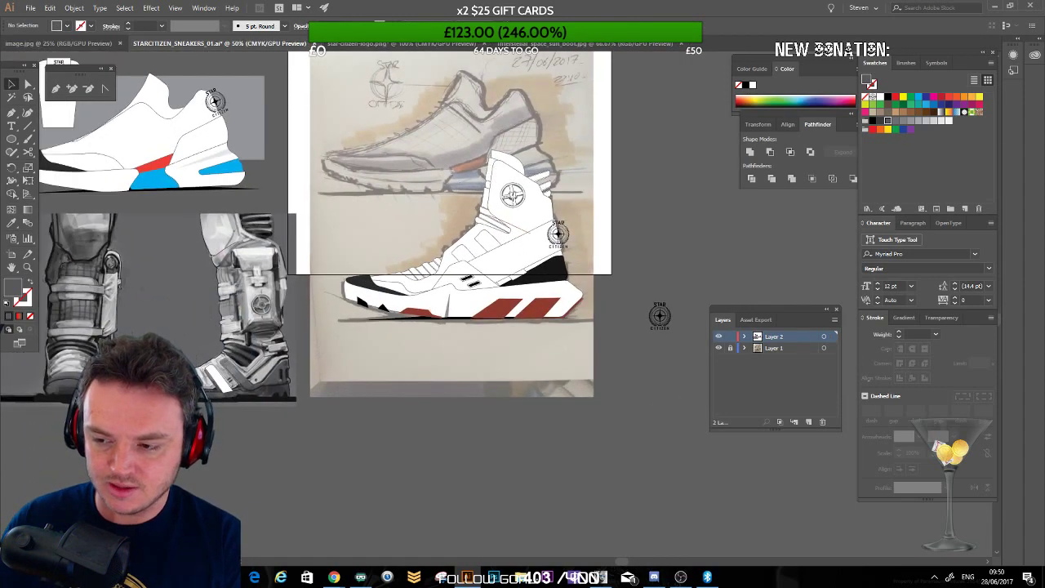
{"action": "left_click", "coordinate": [512, 194]}
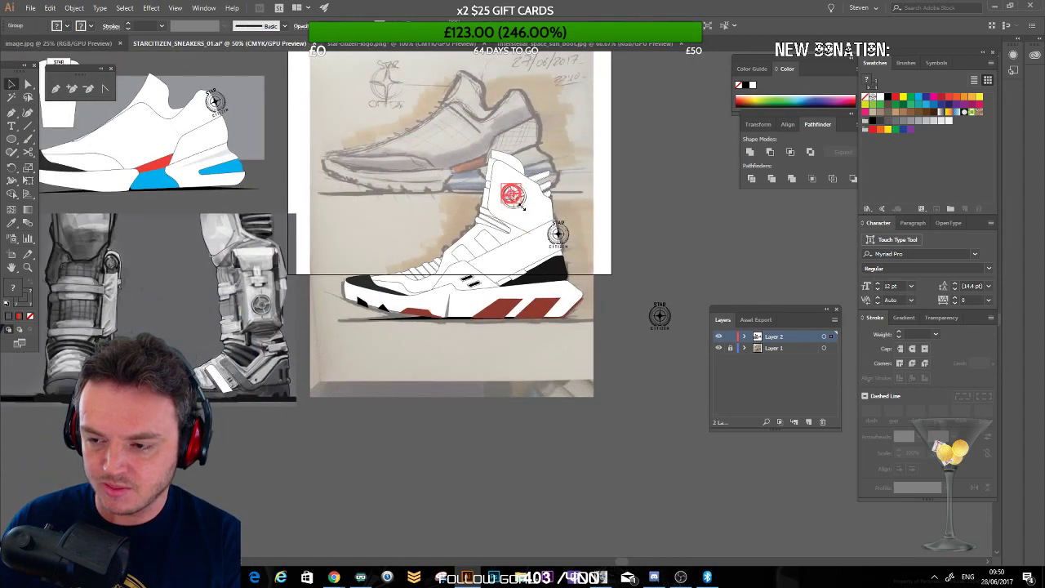
{"action": "left_click", "coordinate": [633, 206]}
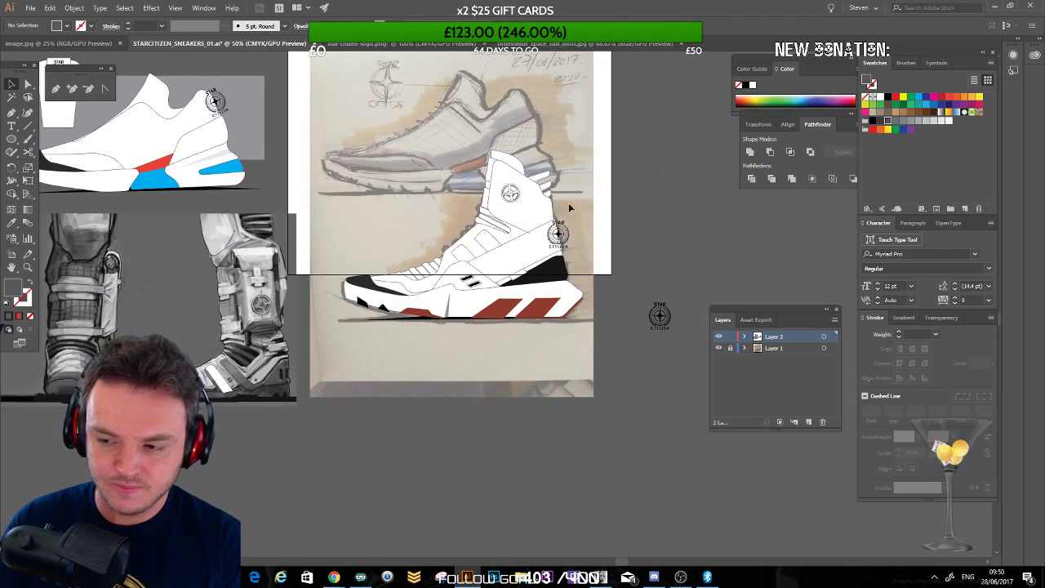
{"action": "left_click", "coordinate": [514, 196]}
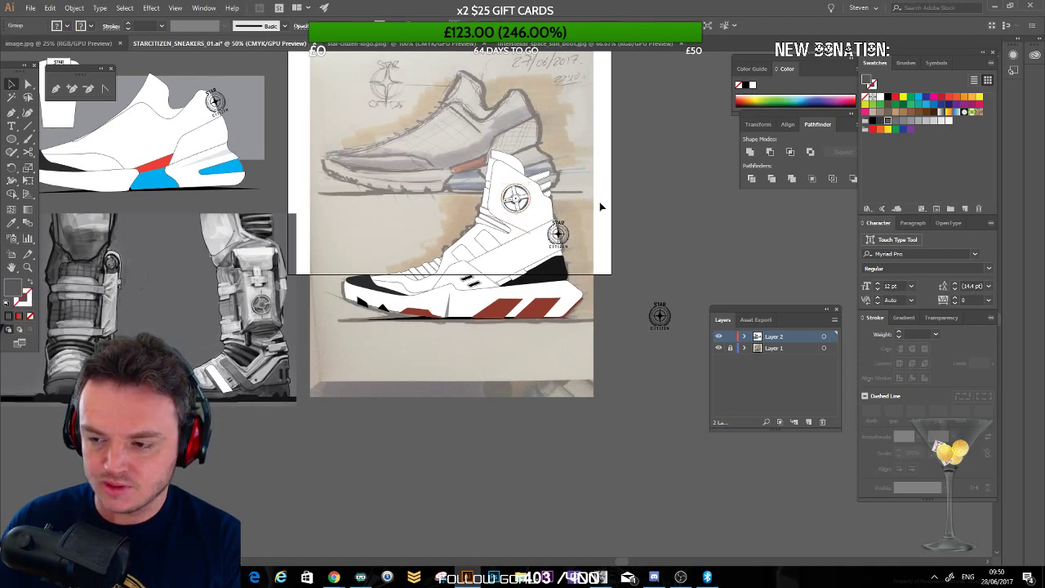
{"action": "left_click", "coordinate": [525, 207]}
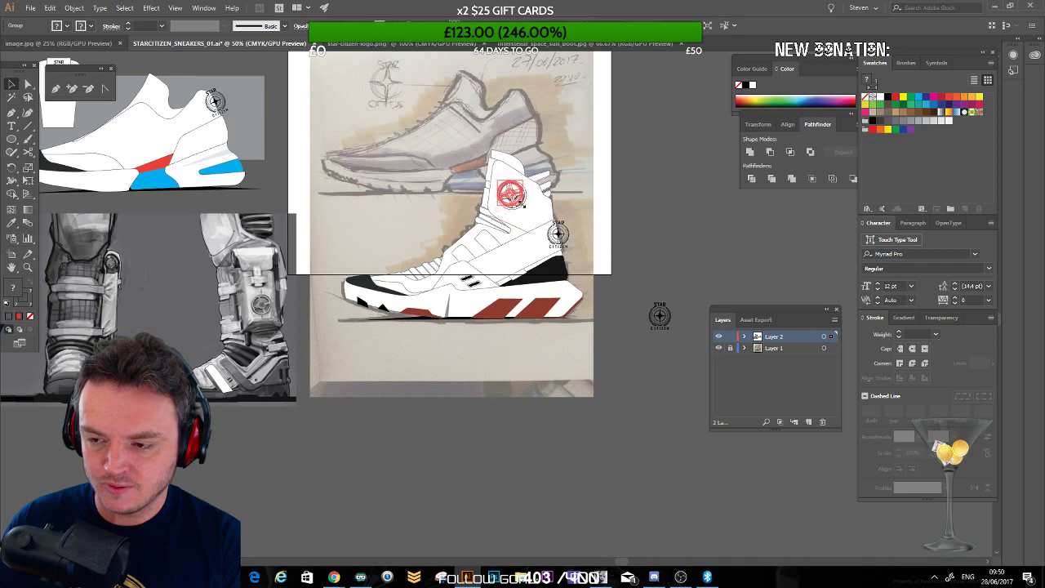
{"action": "left_click_drag", "start_coordinate": [517, 199], "coordinate": [518, 200]}
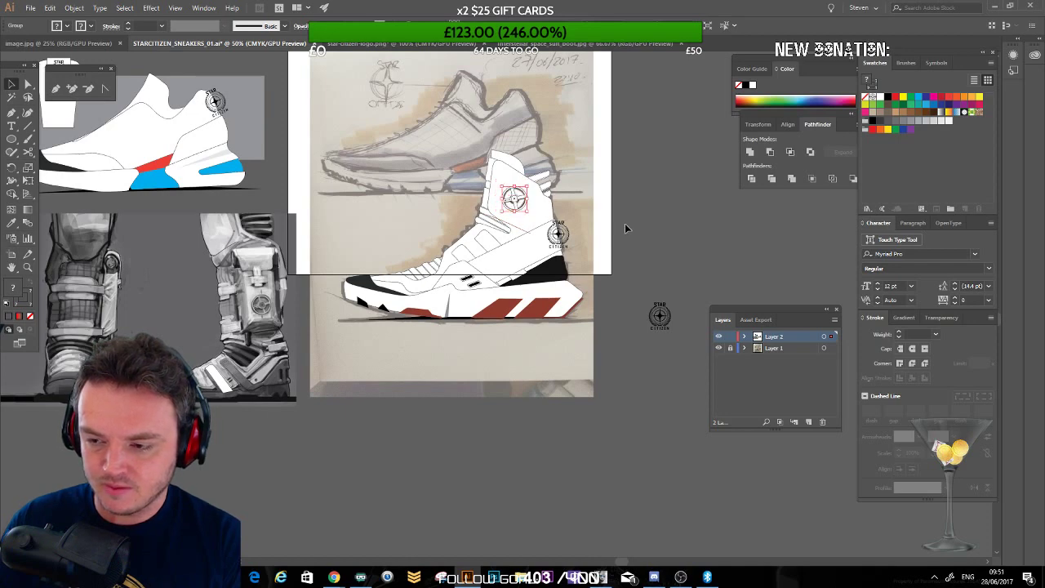
{"action": "left_click", "coordinate": [627, 228]}
Step: Draw a closed dark grey angular polygon over the wheel emblem on the sneaker's upper ankle panel
{"action": "left_click_drag", "start_coordinate": [532, 244], "coordinate": [421, 291]}
{"action": "key", "text": "ctrl+plus"}
{"action": "key", "text": "ctrl+plus"}
{"action": "key", "text": "ctrl+plus"}
{"action": "left_click_drag", "start_coordinate": [149, 218], "coordinate": [434, 231]}
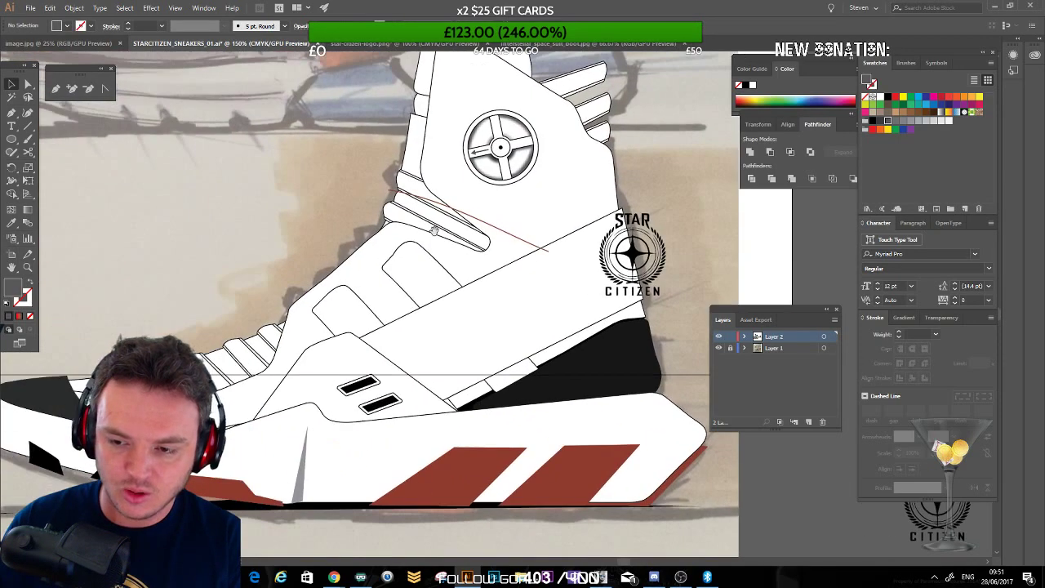
{"action": "left_click_drag", "start_coordinate": [256, 278], "coordinate": [463, 205]}
{"action": "mouse_move", "coordinate": [347, 261]}
{"action": "left_mouse_down"}
{"action": "mouse_move", "coordinate": [552, 194]}
{"action": "mouse_move", "coordinate": [294, 297]}
{"action": "mouse_move", "coordinate": [179, 357]}
{"action": "left_mouse_up"}
{"action": "left_click", "coordinate": [56, 89]}
{"action": "left_click_drag", "start_coordinate": [510, 214], "coordinate": [489, 250]}
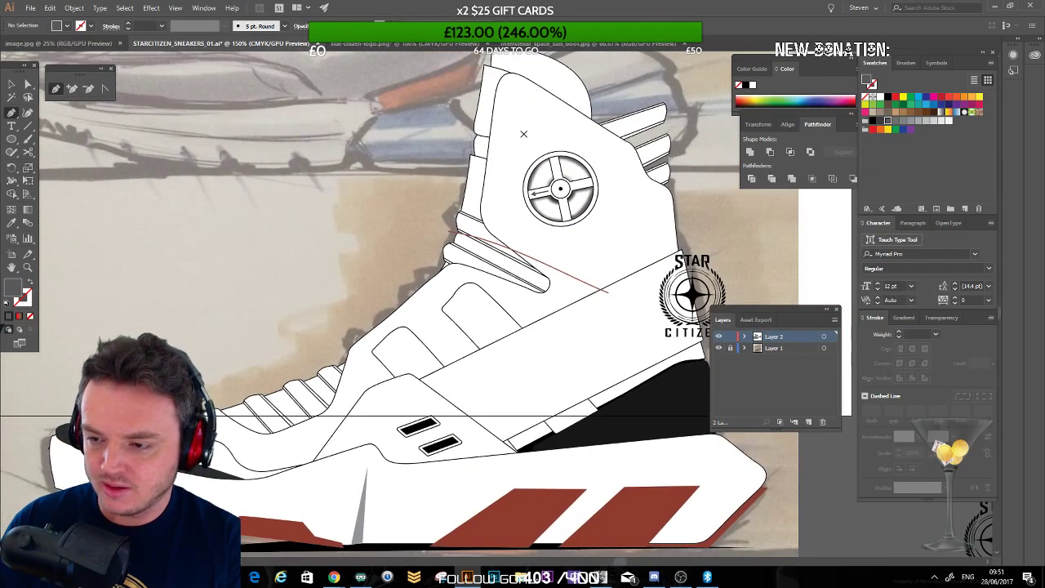
{"action": "left_click_drag", "start_coordinate": [527, 129], "coordinate": [523, 170]}
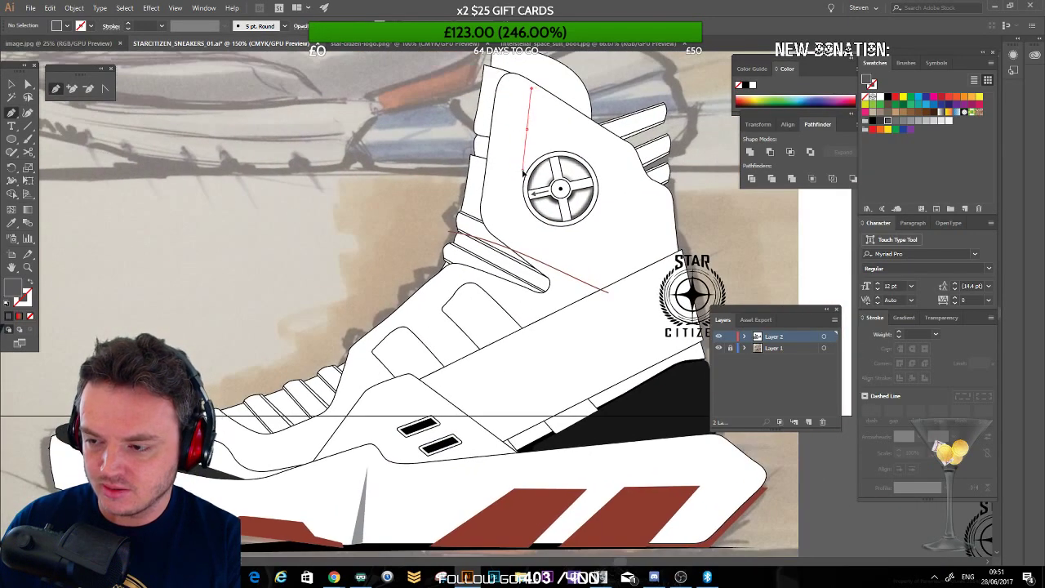
{"action": "left_click", "coordinate": [525, 225]}
{"action": "left_click_drag", "start_coordinate": [609, 256], "coordinate": [626, 196]}
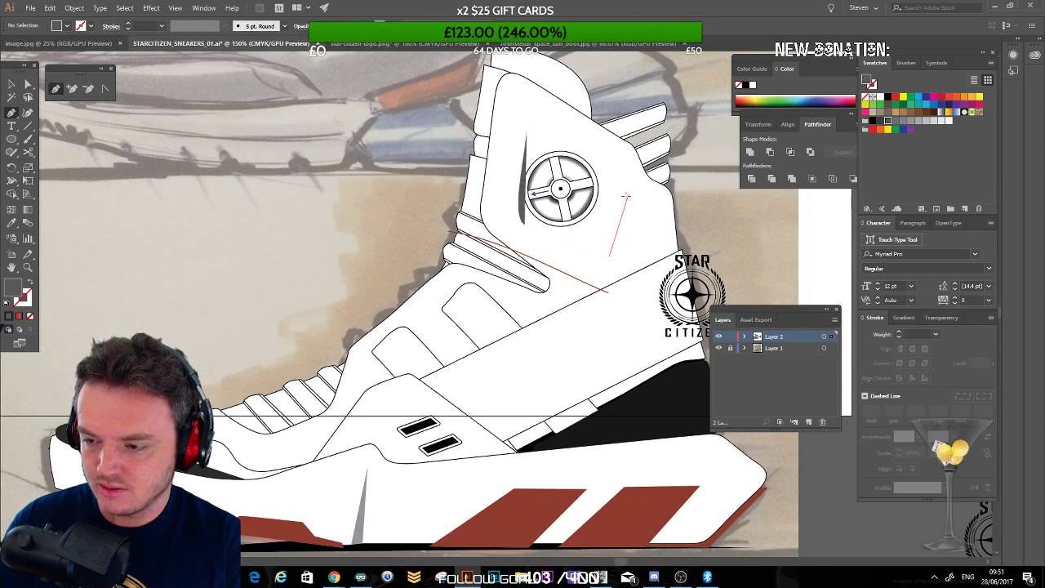
{"action": "left_click", "coordinate": [614, 153]}
{"action": "left_click", "coordinate": [531, 129]}
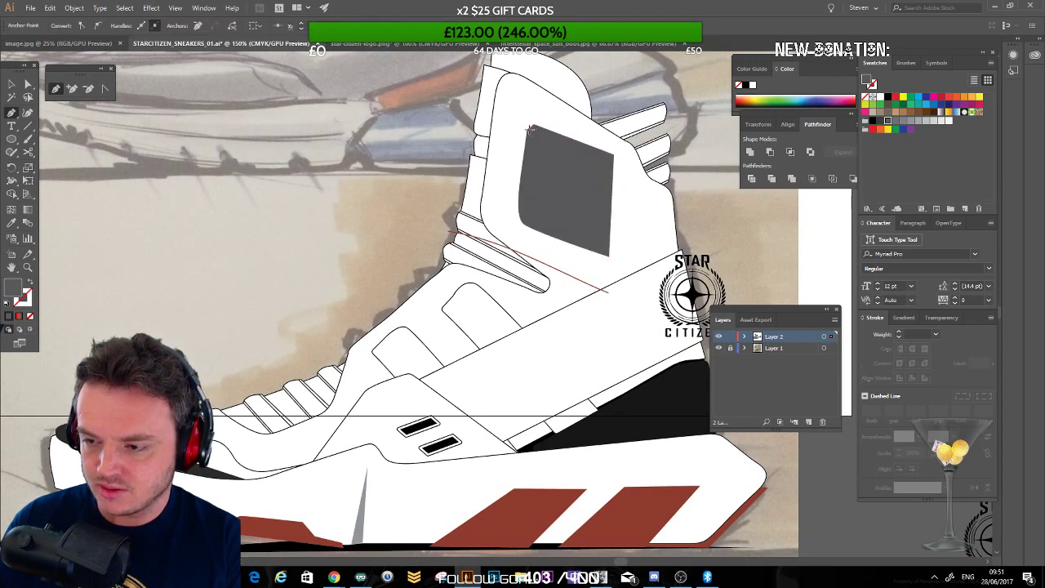
Step: Reshape the grey polygon by moving its top and lower front anchor points outward around the emblem area
{"action": "left_click", "coordinate": [27, 85]}
{"action": "left_click", "coordinate": [408, 138]}
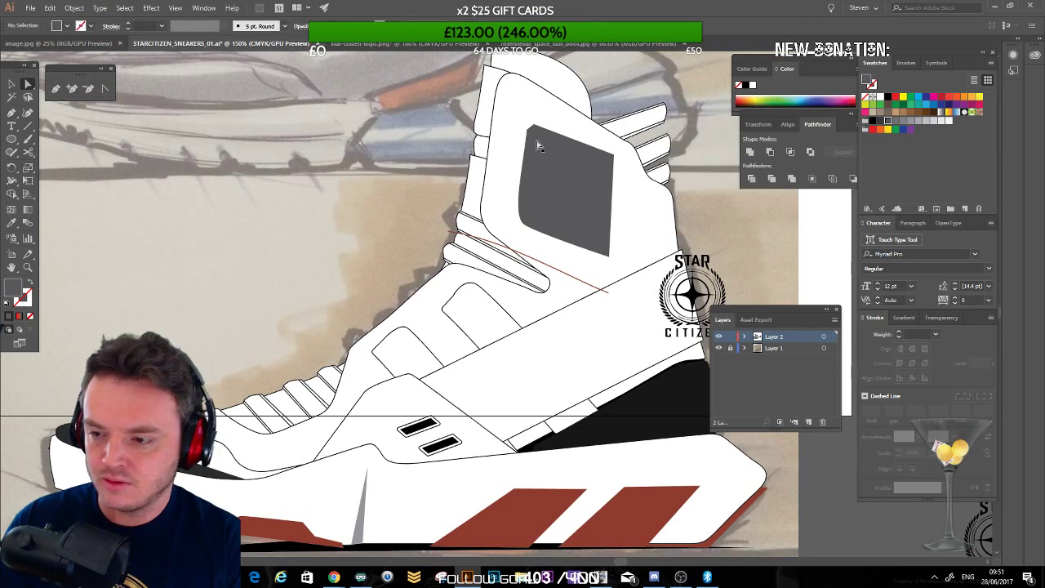
{"action": "key", "text": "a"}
{"action": "left_click", "coordinate": [532, 132]}
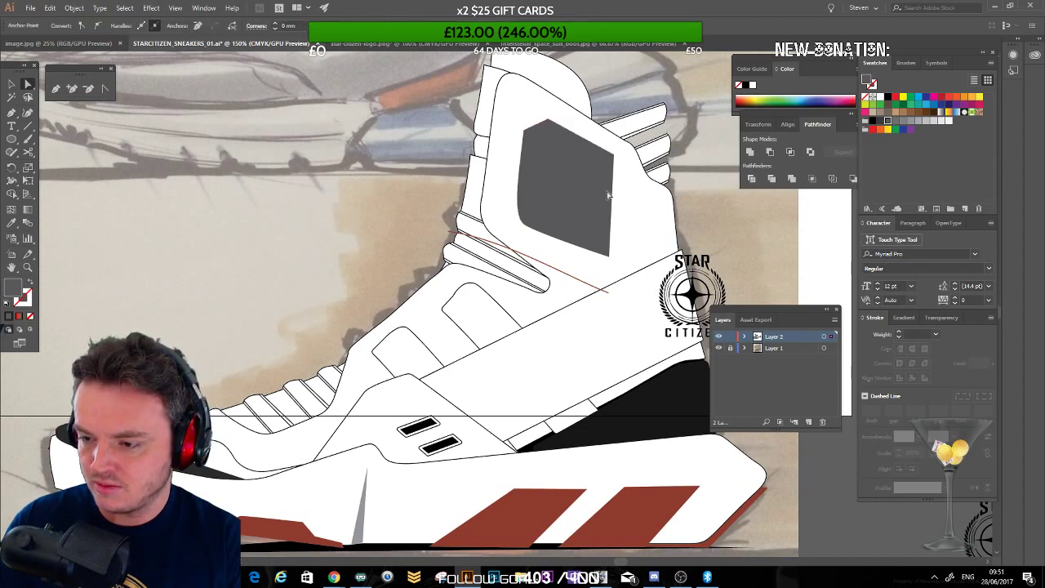
{"action": "left_click", "coordinate": [523, 230]}
{"action": "left_click_drag", "start_coordinate": [521, 229], "coordinate": [520, 228]}
{"action": "left_click", "coordinate": [580, 102]}
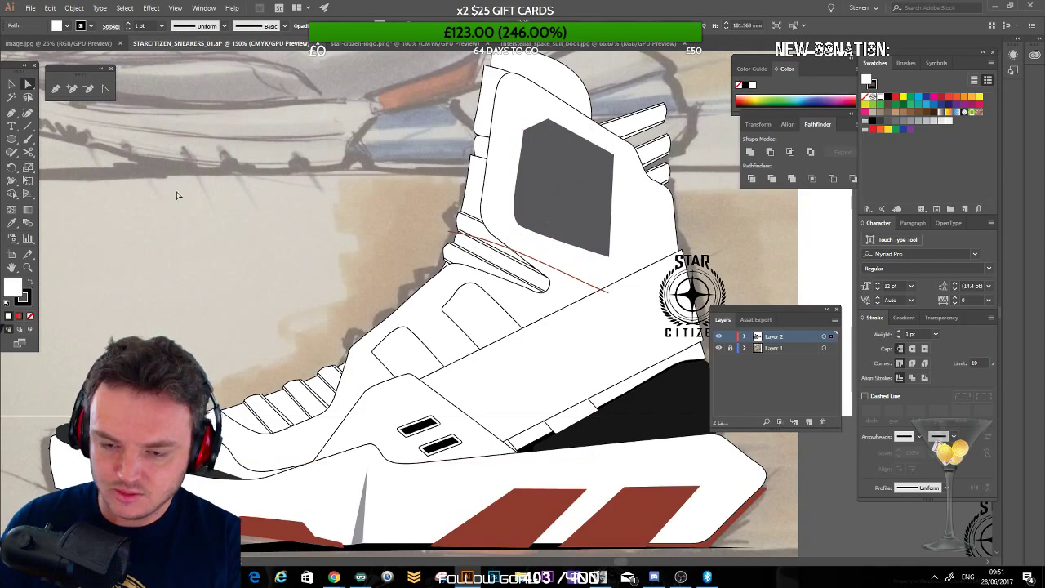
Step: Rearrange the stacking order so the grey polygon sits behind the wheel emblem but in front of the ankle panel
{"action": "key", "text": "ctrl+minus"}
{"action": "key", "text": "ctrl+minus"}
{"action": "key", "text": "ctrl+minus"}
{"action": "left_click_drag", "start_coordinate": [103, 285], "coordinate": [30, 258]}
{"action": "left_click", "coordinate": [11, 84]}
{"action": "left_click", "coordinate": [174, 99]}
{"action": "left_click_drag", "start_coordinate": [404, 232], "coordinate": [276, 218]}
{"action": "key", "text": "ctrl+plus"}
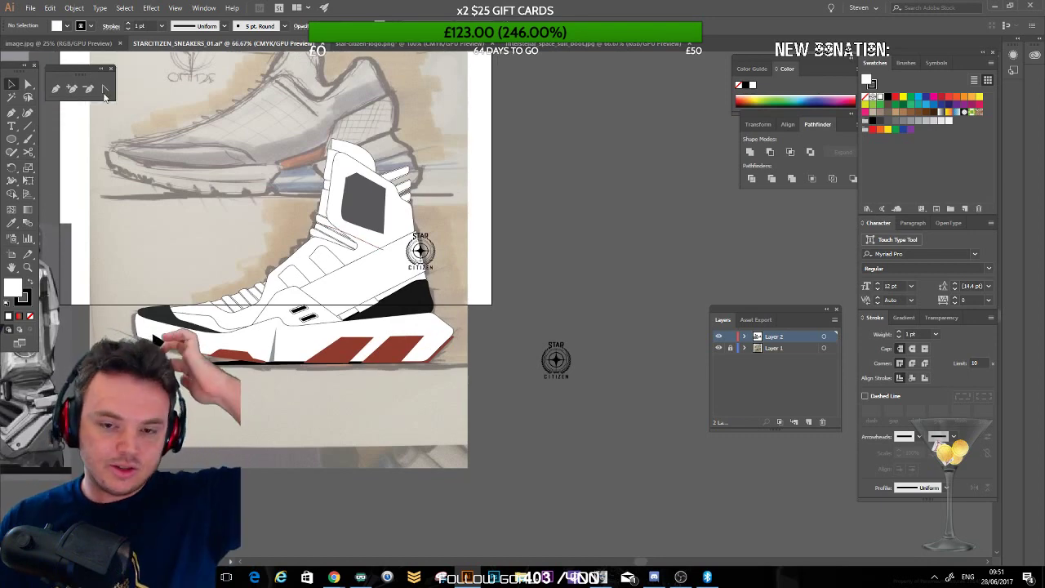
{"action": "left_click", "coordinate": [360, 201]}
{"action": "key", "text": "ctrl+shift+bracketleft"}
{"action": "left_click", "coordinate": [571, 288]}
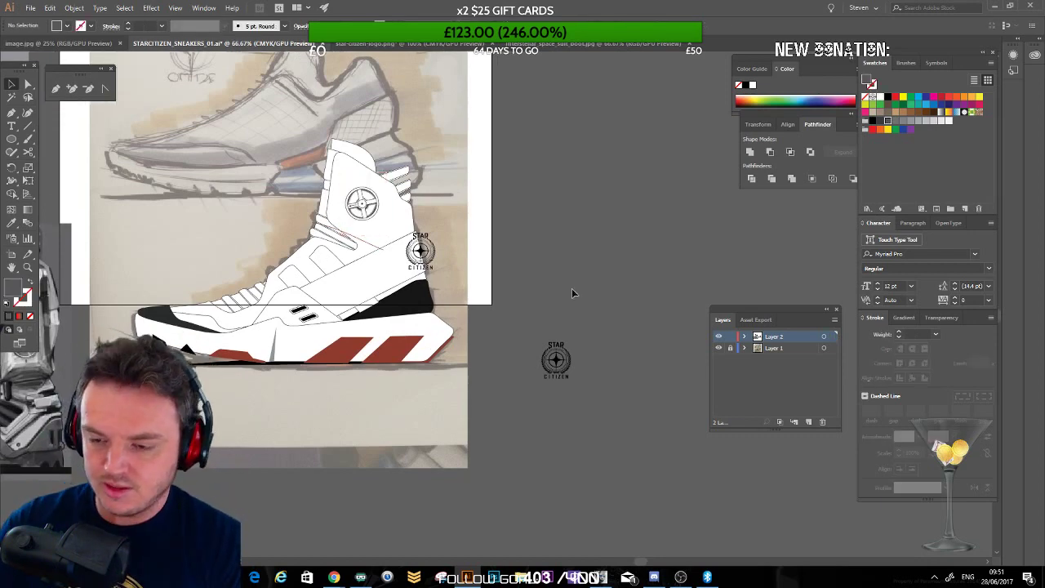
{"action": "left_click", "coordinate": [378, 190]}
{"action": "key", "text": "ctrl+shift+bracketleft"}
{"action": "left_click", "coordinate": [378, 192]}
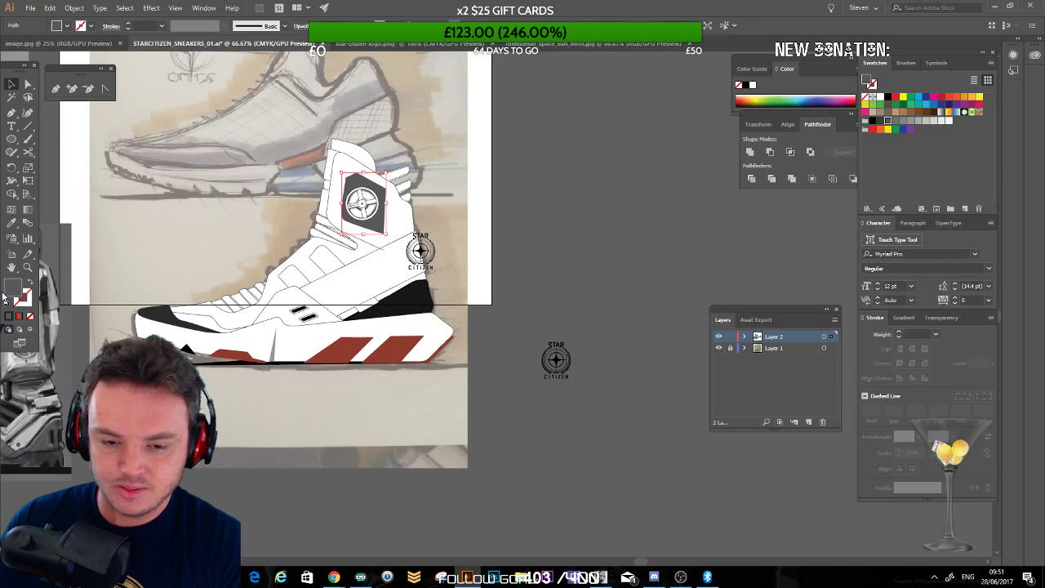
Step: Recolour the polygon behind the wheel emblem to a light grey swatch
{"action": "left_click", "coordinate": [910, 122]}
{"action": "left_click", "coordinate": [915, 122]}
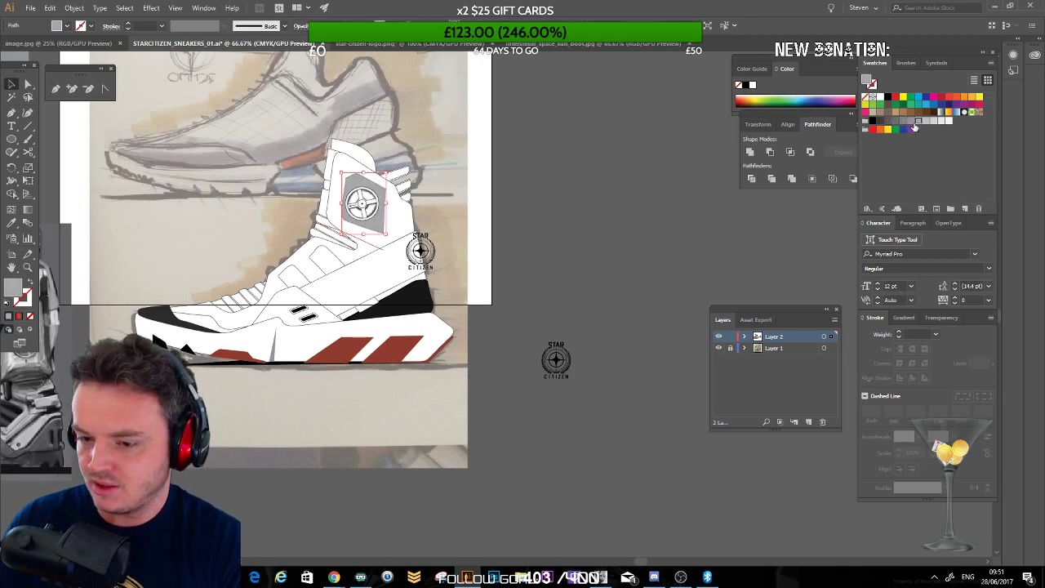
{"action": "left_click", "coordinate": [926, 122]}
{"action": "left_click", "coordinate": [578, 296]}
{"action": "left_click_drag", "start_coordinate": [188, 300], "coordinate": [300, 282]}
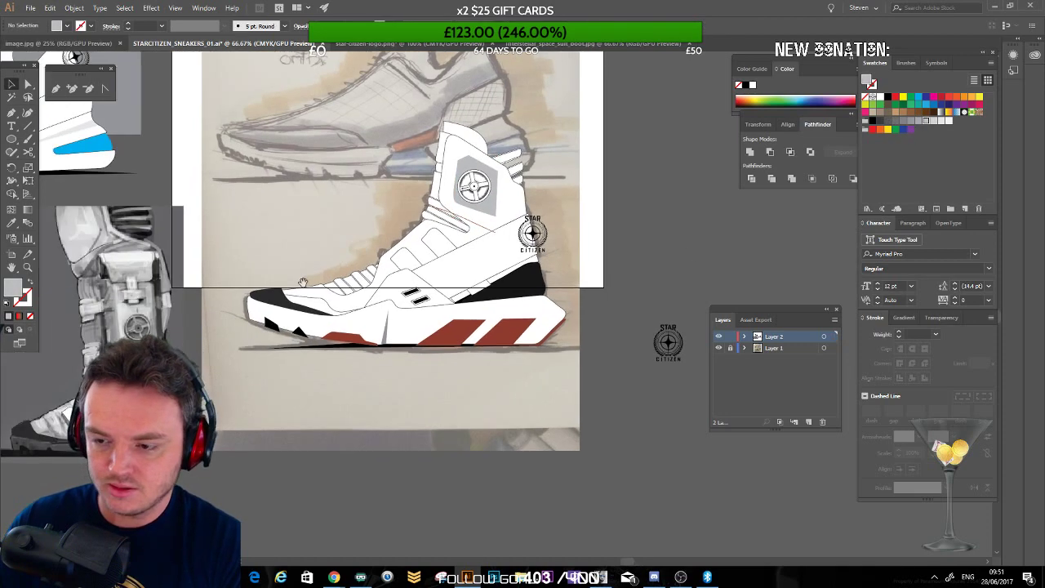
{"action": "left_click_drag", "start_coordinate": [422, 242], "coordinate": [404, 254]}
{"action": "key", "text": "ctrl+plus"}
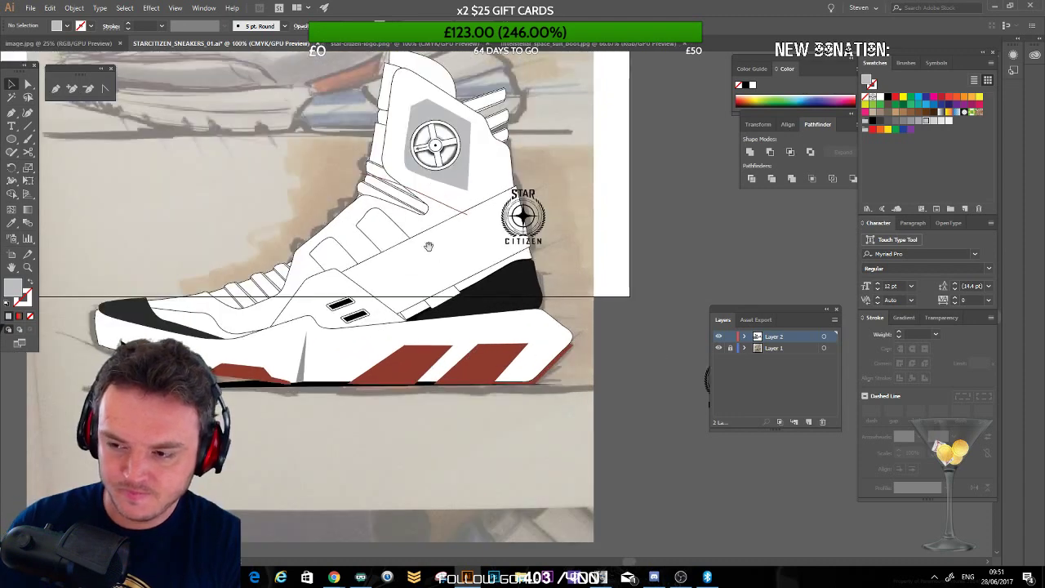
{"action": "left_click_drag", "start_coordinate": [286, 192], "coordinate": [485, 199]}
{"action": "mouse_move", "coordinate": [565, 197]}
{"action": "left_mouse_down"}
{"action": "mouse_move", "coordinate": [520, 204]}
{"action": "mouse_move", "coordinate": [477, 193]}
{"action": "left_mouse_up"}
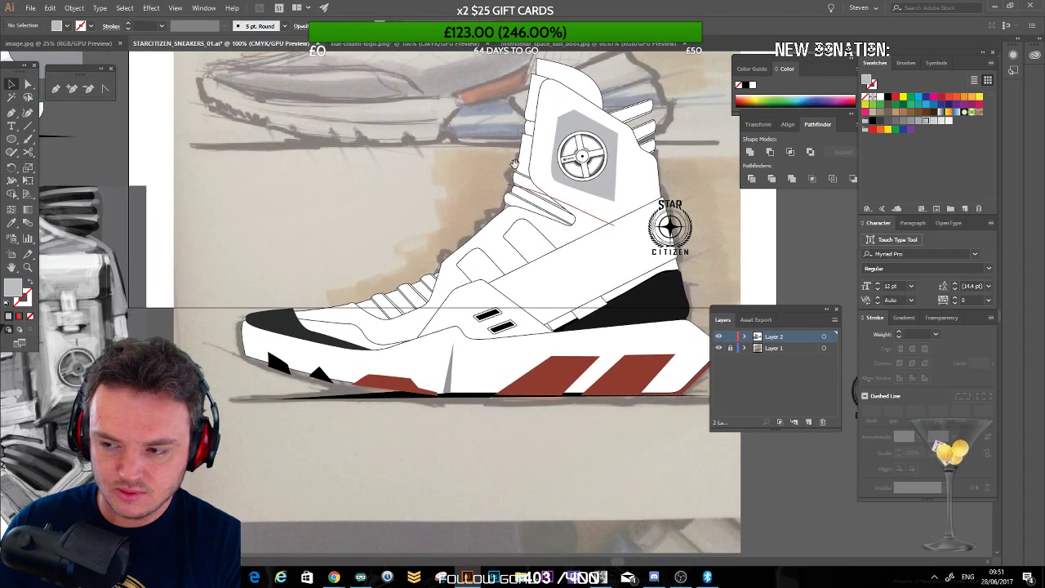
{"action": "mouse_move", "coordinate": [530, 150]}
{"action": "left_mouse_down"}
{"action": "mouse_move", "coordinate": [557, 145]}
{"action": "mouse_move", "coordinate": [535, 157]}
{"action": "left_mouse_up"}
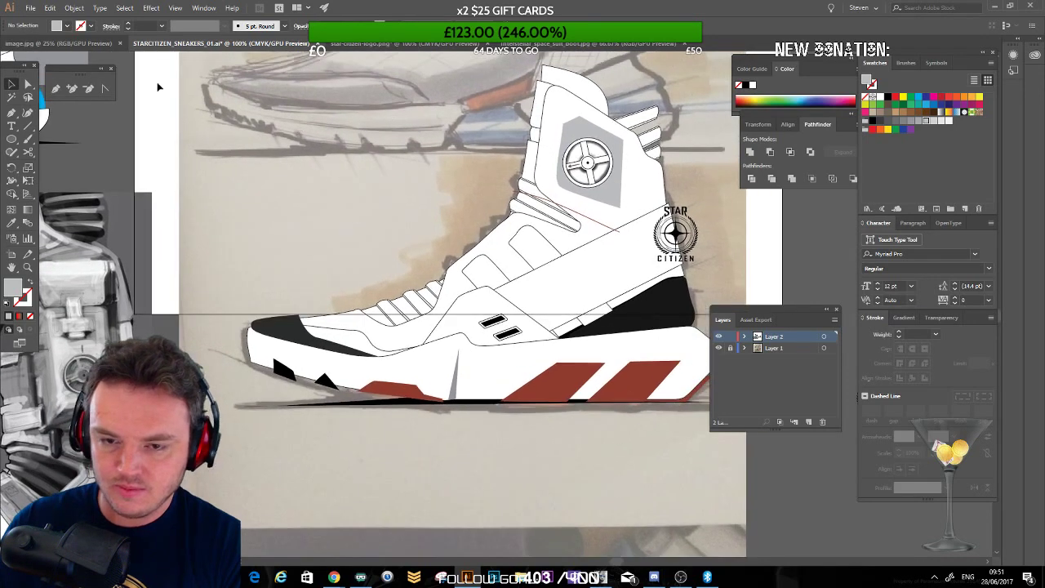
{"action": "left_click", "coordinate": [57, 88]}
{"action": "left_click_drag", "start_coordinate": [590, 113], "coordinate": [628, 112]}
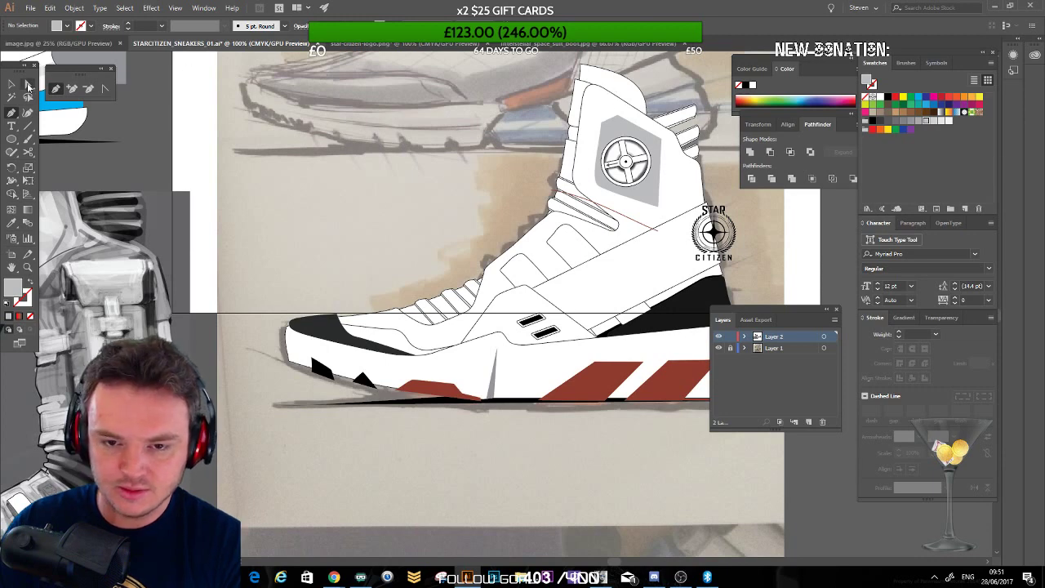
{"action": "left_click", "coordinate": [29, 85]}
{"action": "left_click", "coordinate": [598, 191]}
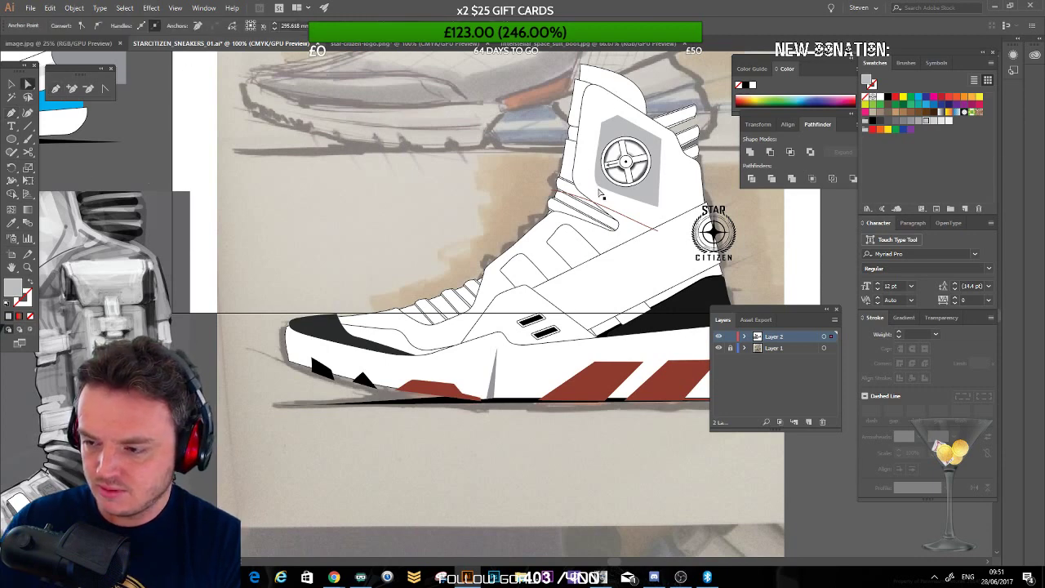
{"action": "left_click", "coordinate": [608, 197]}
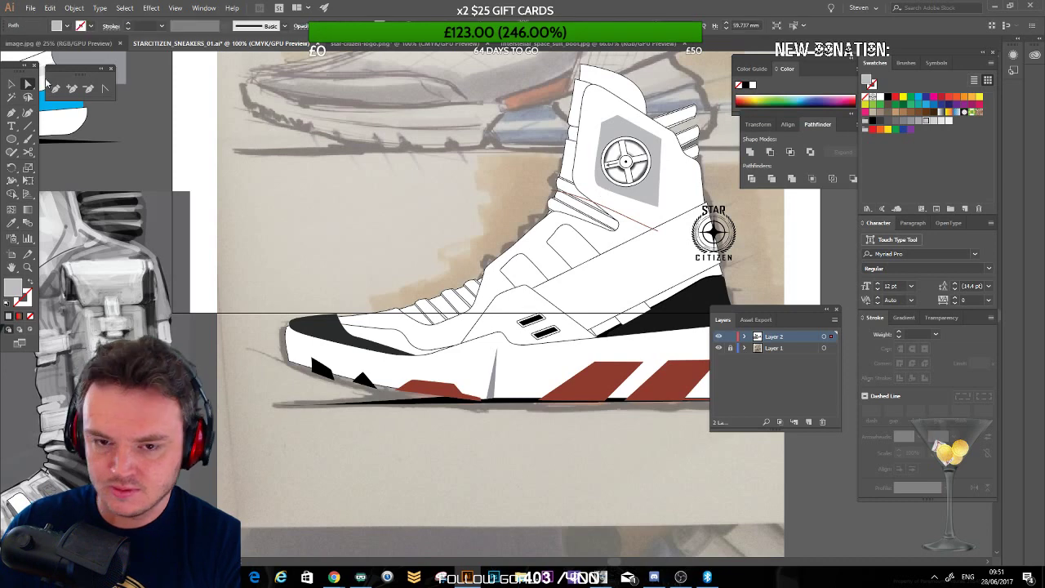
Step: Give the polygon behind the wheel emblem the default white fill and black outline
{"action": "left_click", "coordinate": [10, 85]}
{"action": "left_click", "coordinate": [173, 167]}
{"action": "left_click", "coordinate": [631, 192]}
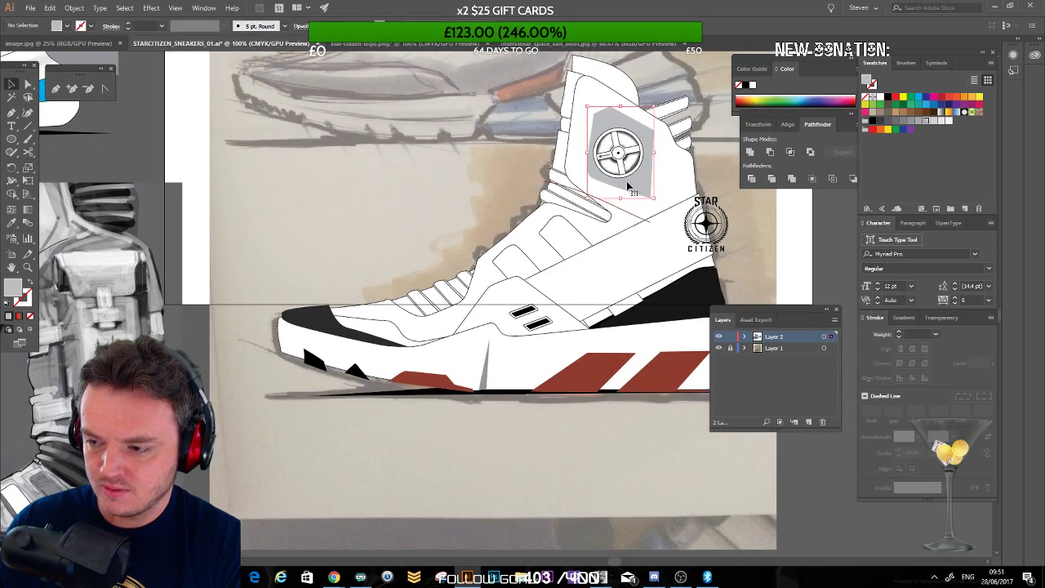
{"action": "left_click", "coordinate": [7, 303]}
{"action": "left_click", "coordinate": [149, 267]}
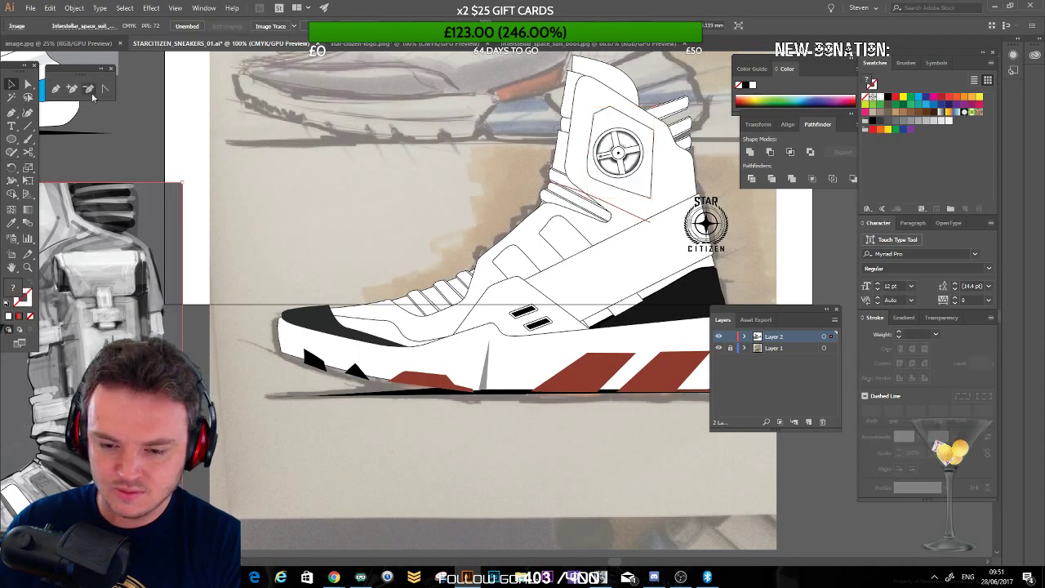
Step: Delete the outlined polygon behind the wheel emblem
{"action": "left_click", "coordinate": [28, 84]}
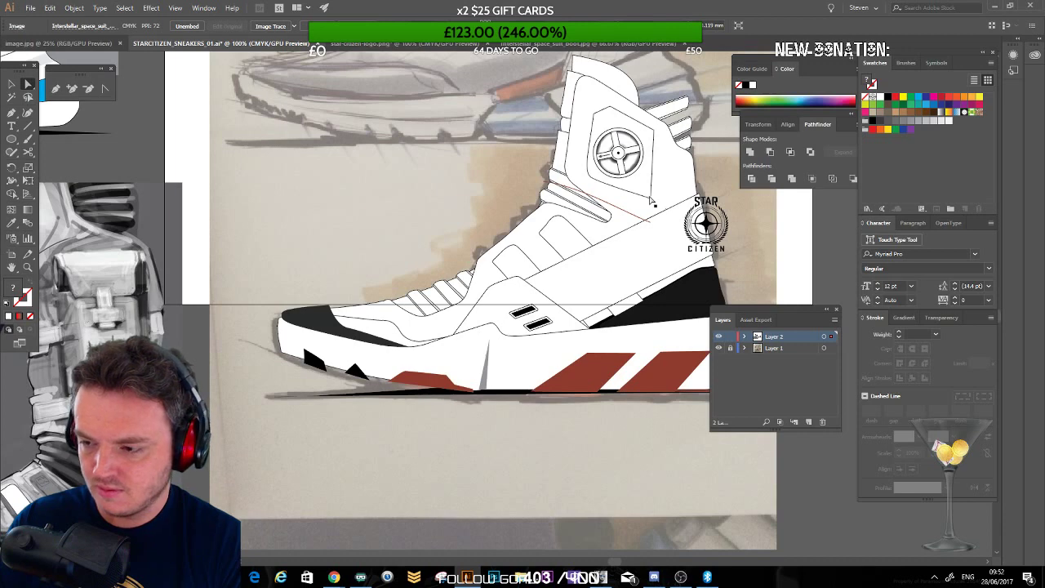
{"action": "left_click", "coordinate": [646, 197]}
{"action": "key", "text": "Delete"}
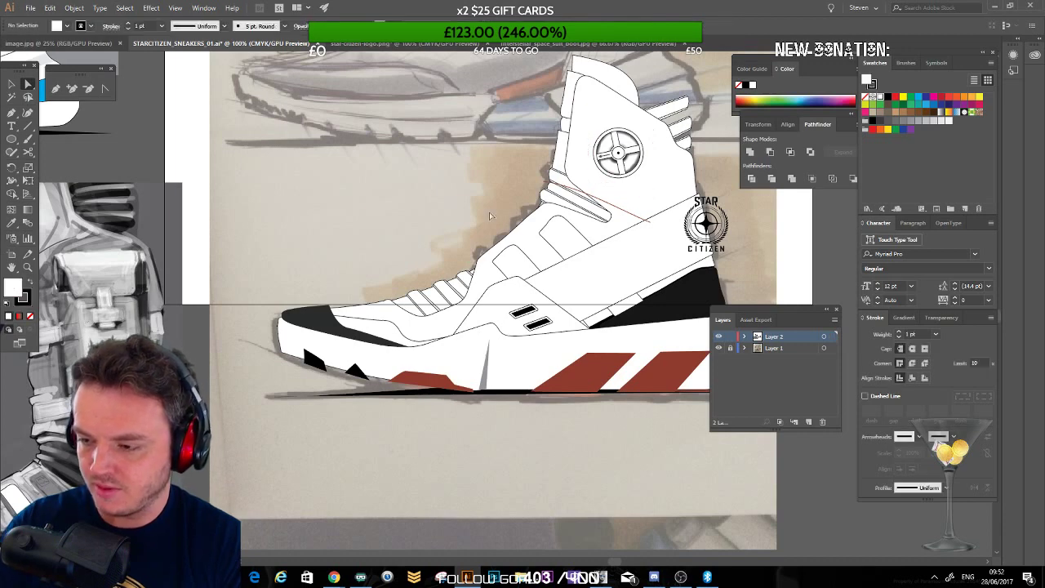
Step: Draw a white-filled, black-outlined crease path around the emblem area, with its ends reaching the ankle panel's lower edge
{"action": "left_click", "coordinate": [54, 89]}
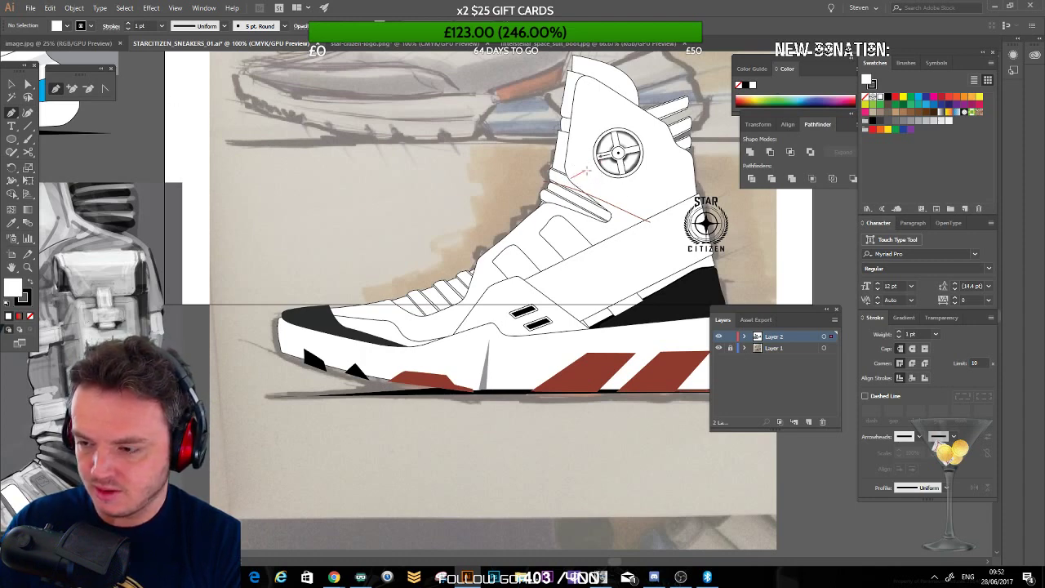
{"action": "left_click_drag", "start_coordinate": [585, 171], "coordinate": [601, 112]}
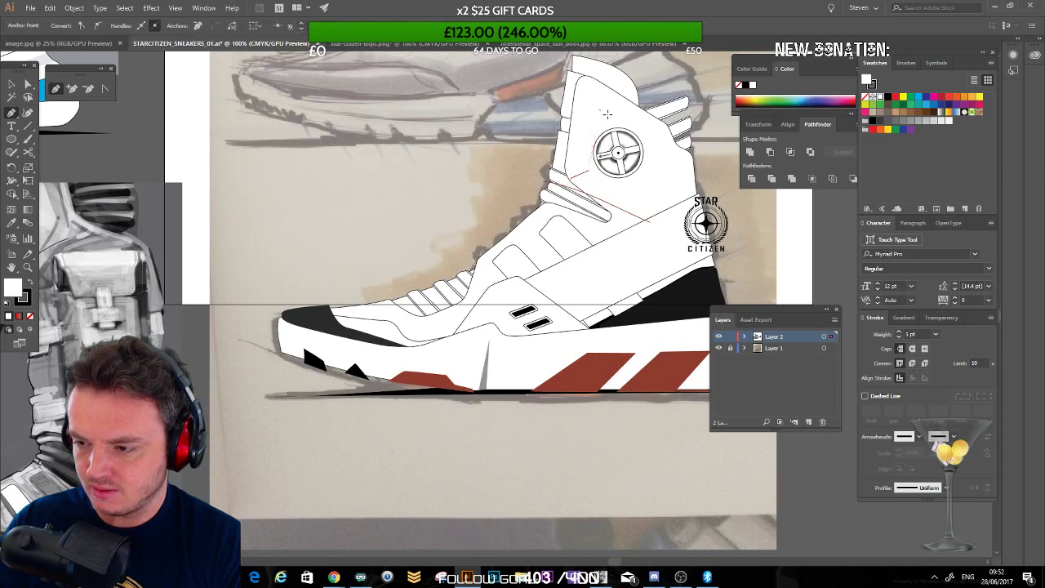
{"action": "left_click", "coordinate": [645, 128]}
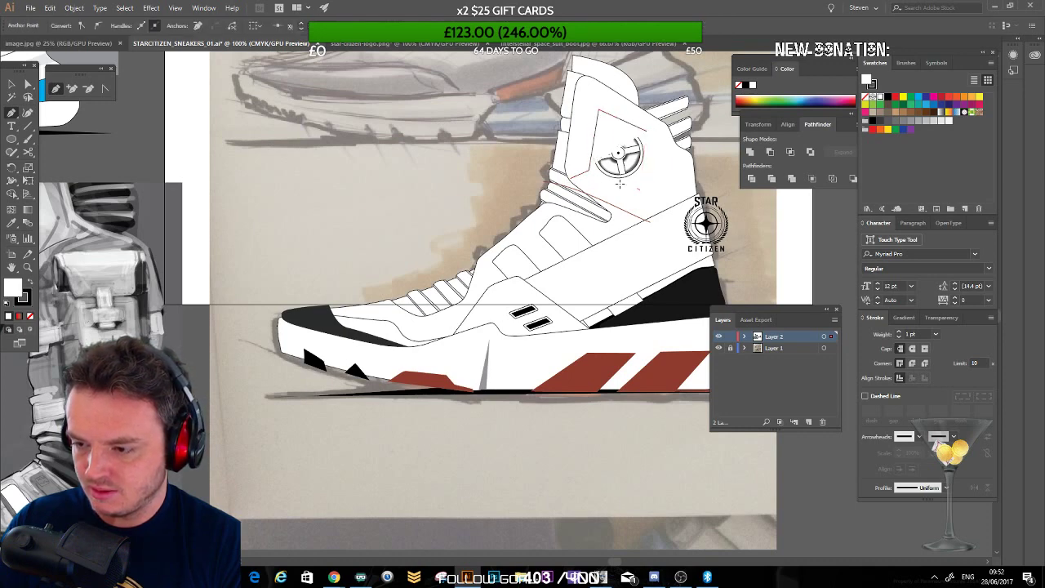
{"action": "left_click", "coordinate": [591, 173]}
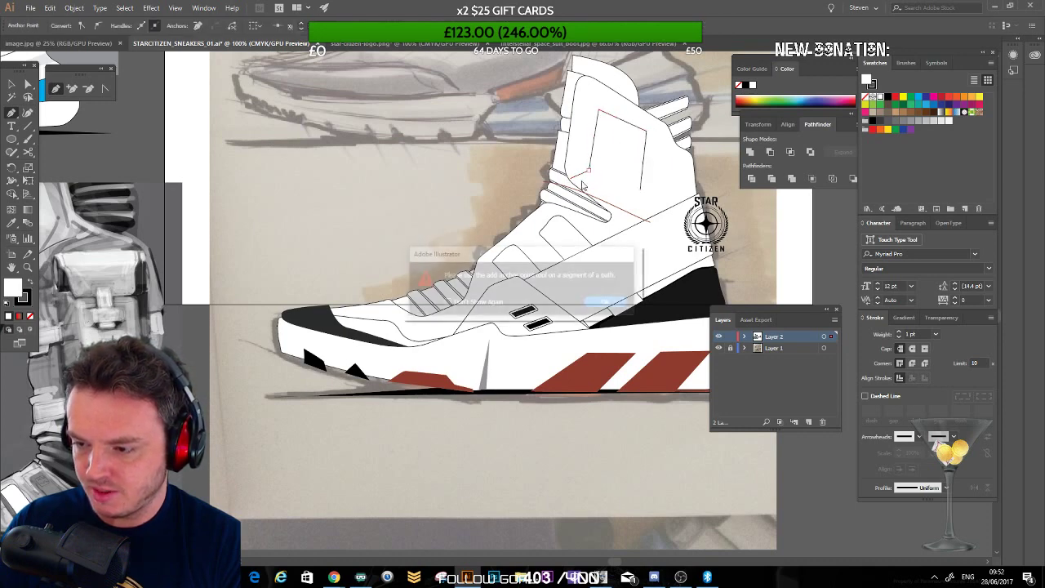
{"action": "left_click", "coordinate": [608, 304]}
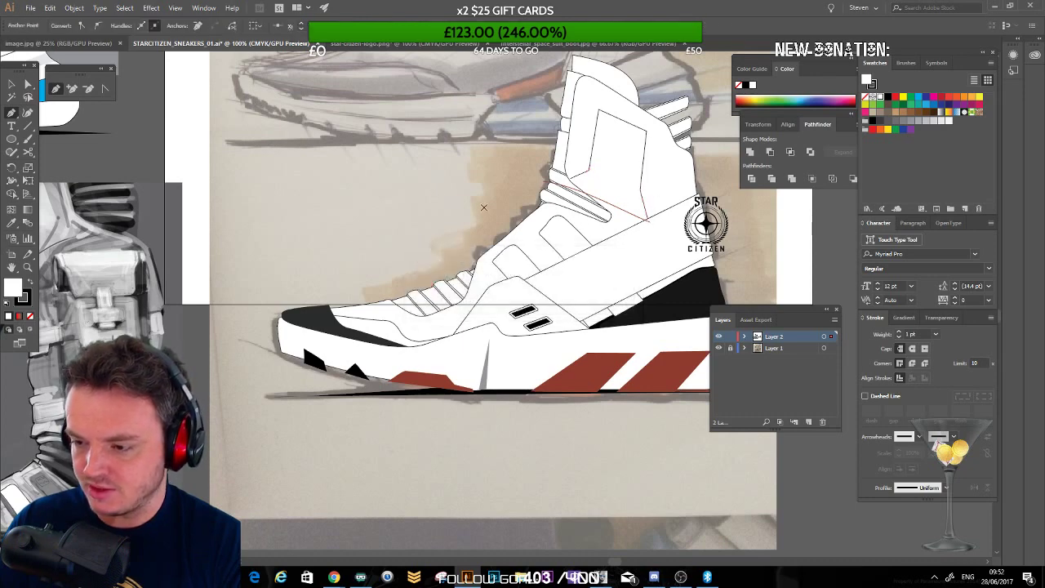
{"action": "left_click", "coordinate": [11, 84]}
{"action": "left_click", "coordinate": [79, 127]}
Step: Draw a straight crease line joining the crease path's two lower corners to complete the inner panel
{"action": "left_click", "coordinate": [56, 89]}
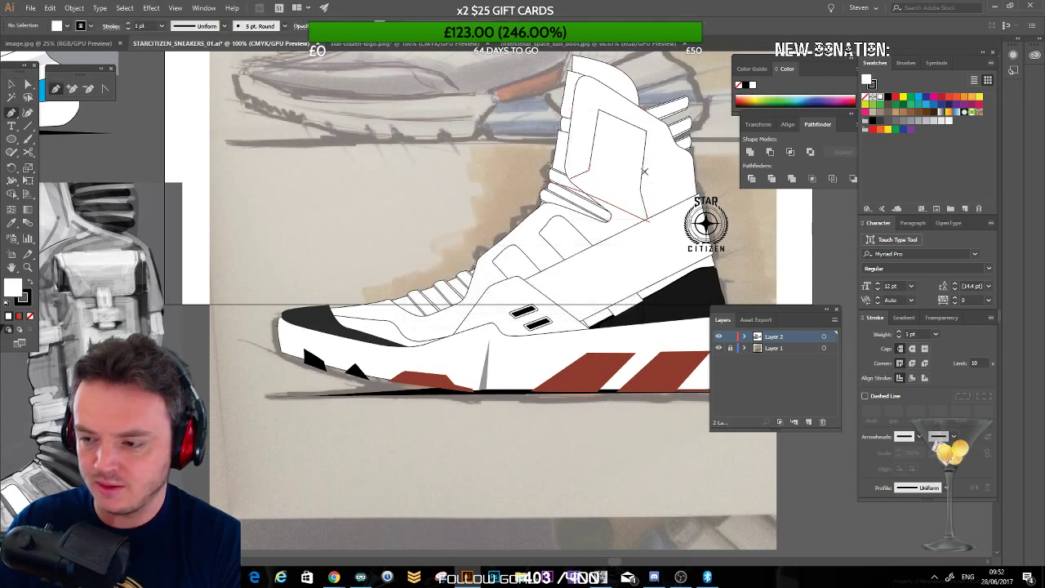
{"action": "left_click", "coordinate": [594, 170]}
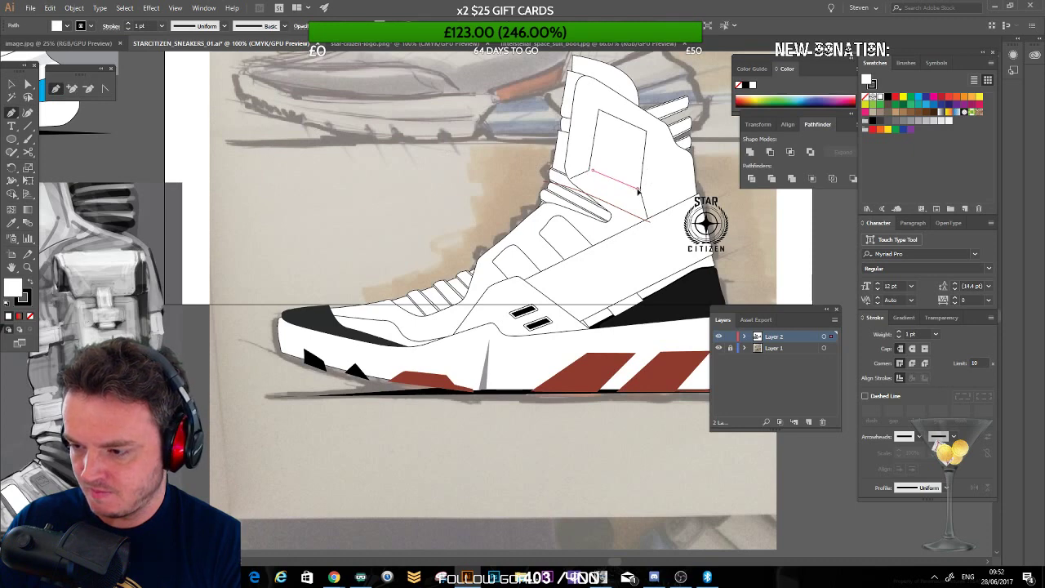
{"action": "left_click", "coordinate": [639, 190]}
{"action": "left_click", "coordinate": [11, 84]}
{"action": "left_click", "coordinate": [136, 155]}
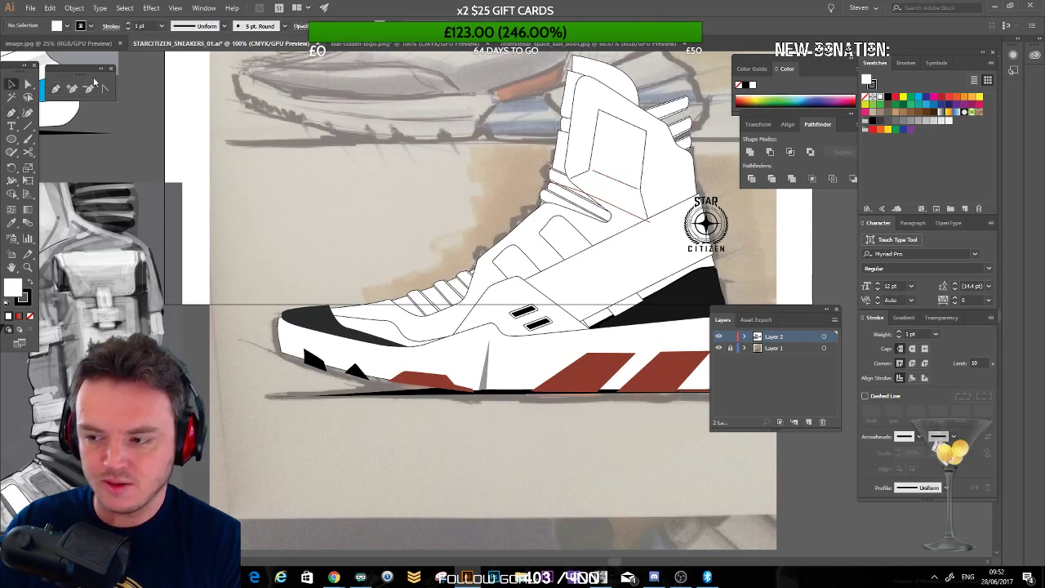
Step: Adjust the crease path's corner points, shifting the two upper corners slightly up towards the ankle panel's edge
{"action": "left_click", "coordinate": [56, 88]}
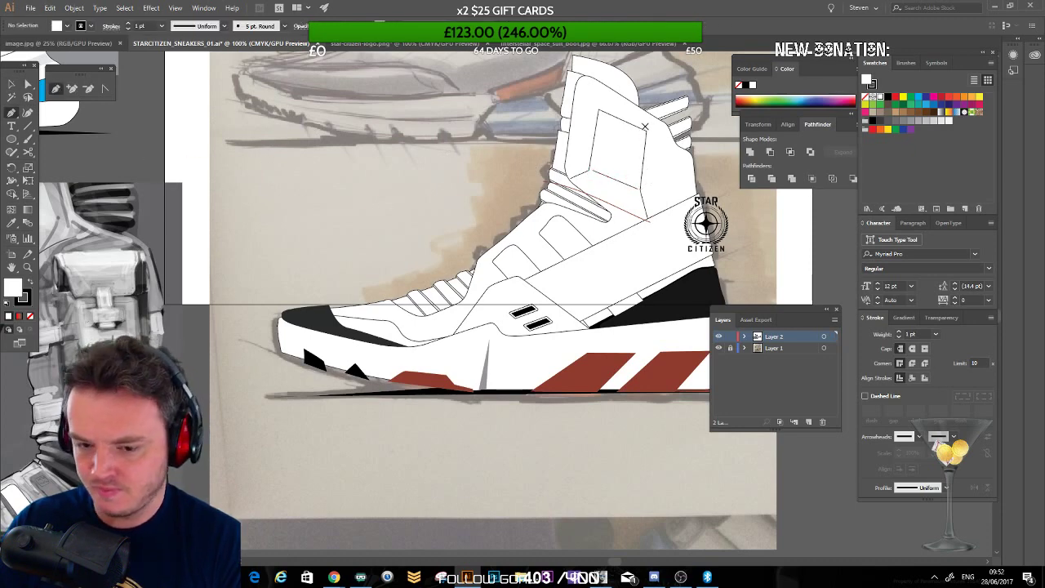
{"action": "left_click", "coordinate": [602, 100]}
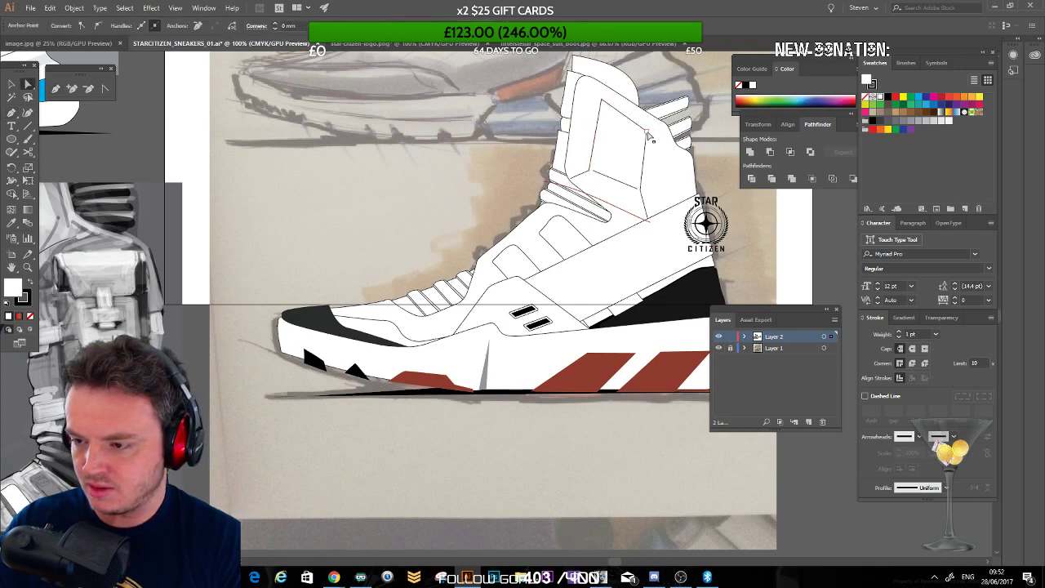
{"action": "left_click_drag", "start_coordinate": [651, 124], "coordinate": [650, 123]}
{"action": "key", "text": "ctrl+shift+a"}
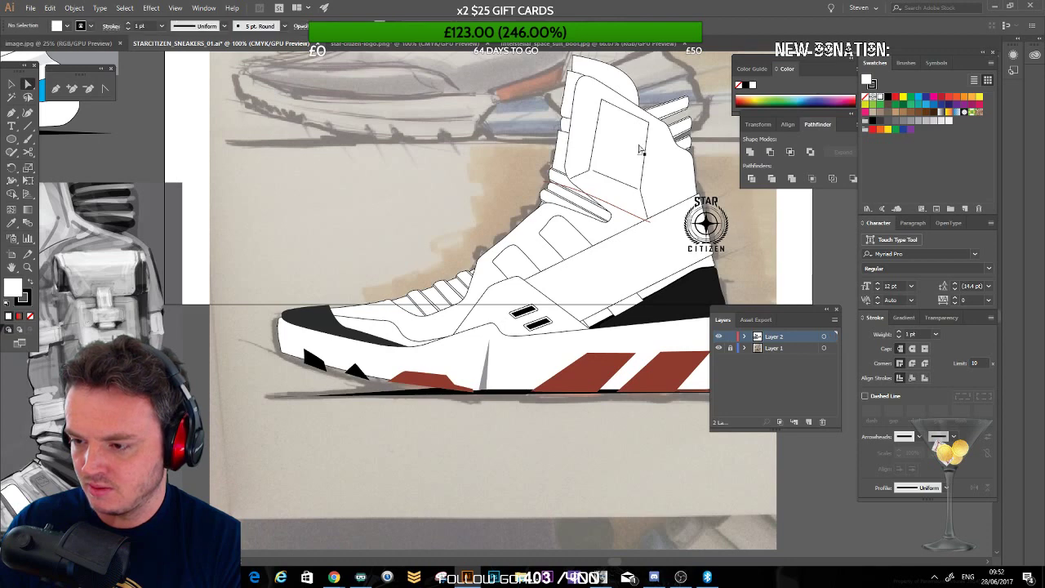
{"action": "left_click", "coordinate": [641, 191]}
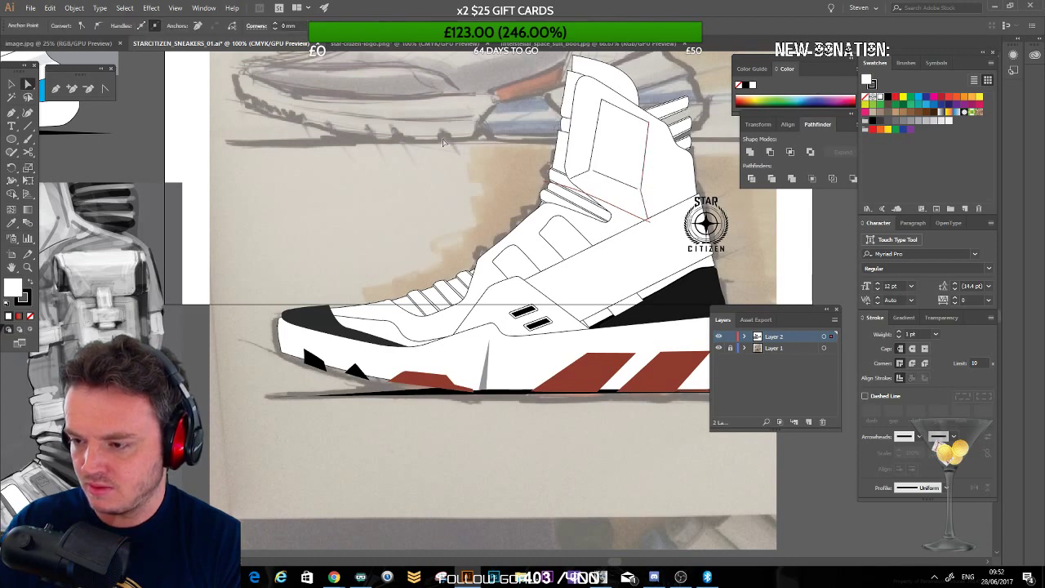
Step: Draw a straight crease line down the rear of the ankle panel, from its upper rear corner to its lower rear corner
{"action": "left_click", "coordinate": [55, 89]}
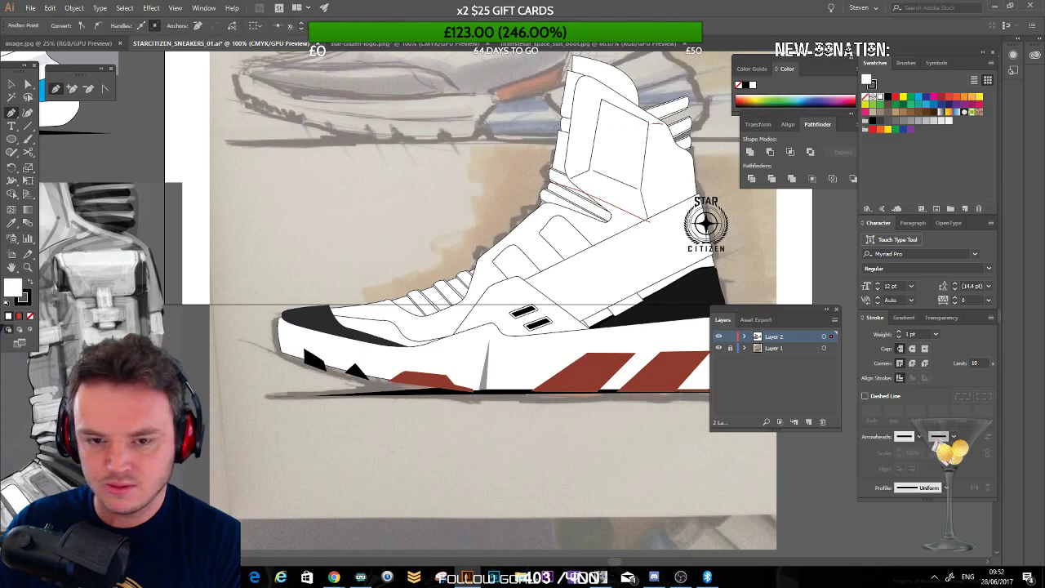
{"action": "left_click", "coordinate": [28, 86]}
{"action": "key", "text": "p"}
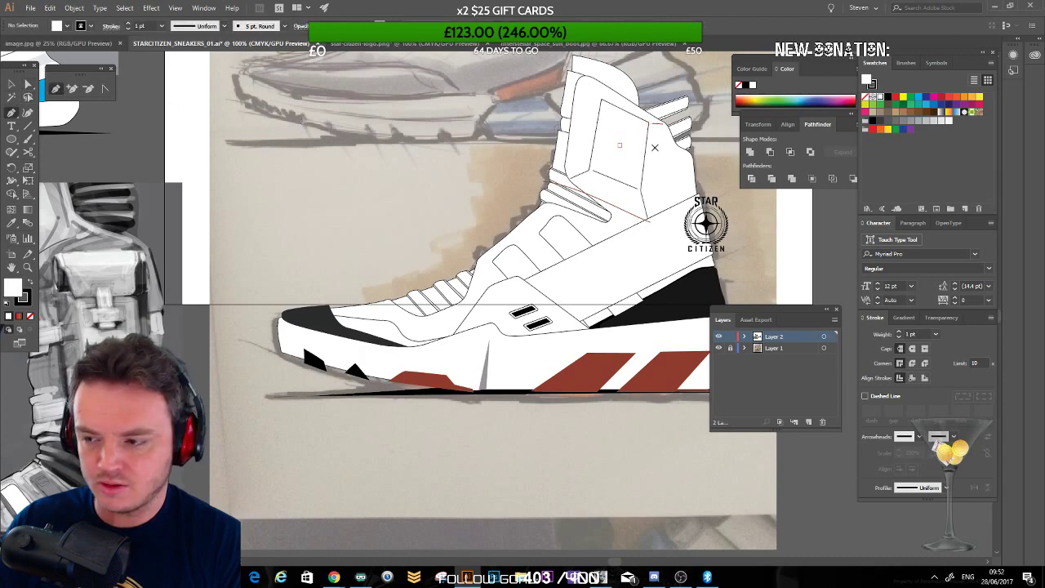
{"action": "left_click", "coordinate": [664, 131]}
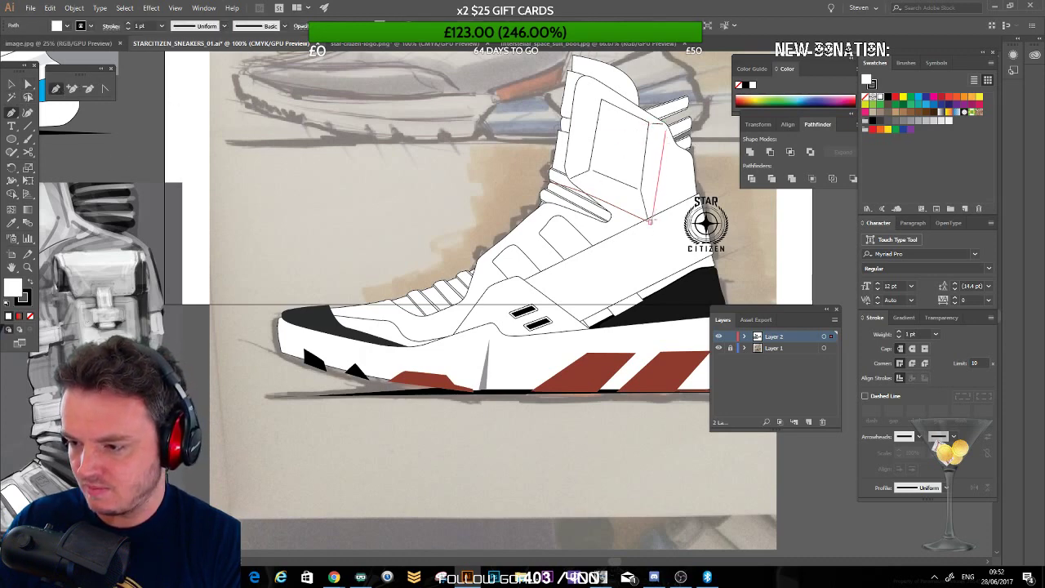
{"action": "left_click", "coordinate": [656, 219]}
{"action": "left_click", "coordinate": [11, 85]}
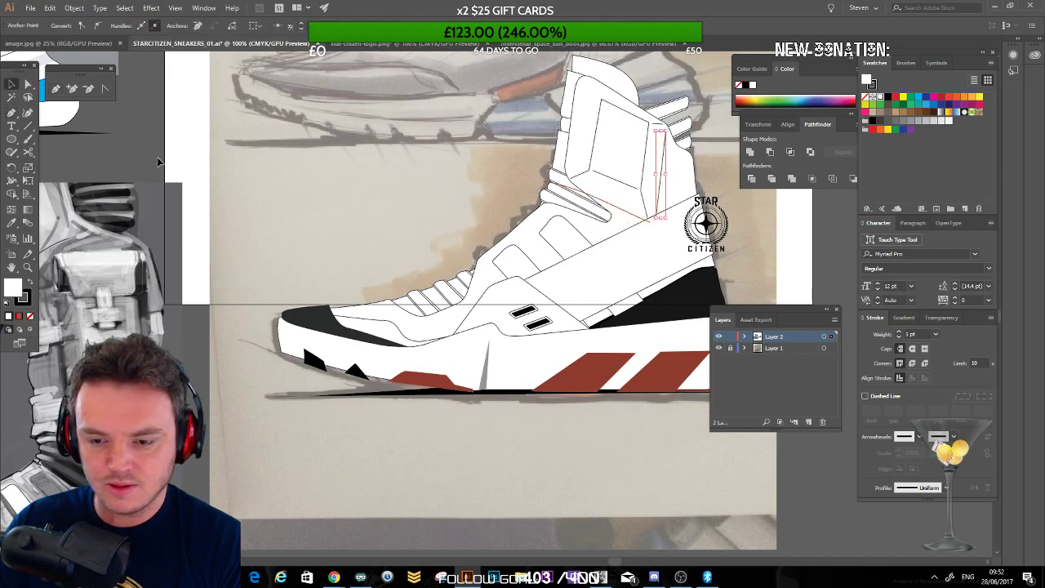
{"action": "left_click", "coordinate": [158, 159]}
Step: Draw a short crease line at the upper front corner of the ankle panel's inner panel
{"action": "left_click", "coordinate": [54, 89]}
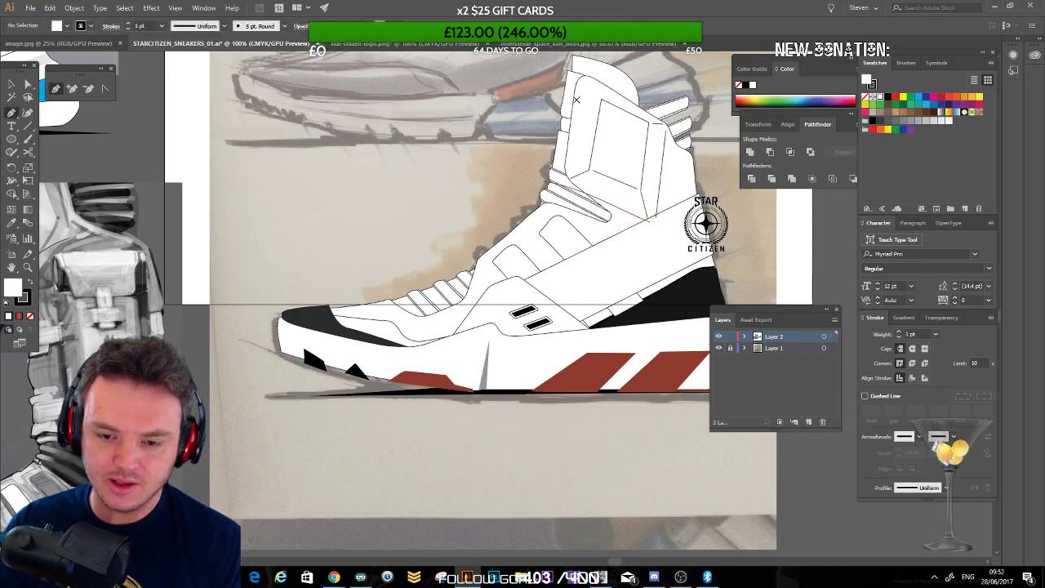
{"action": "left_click", "coordinate": [584, 82]}
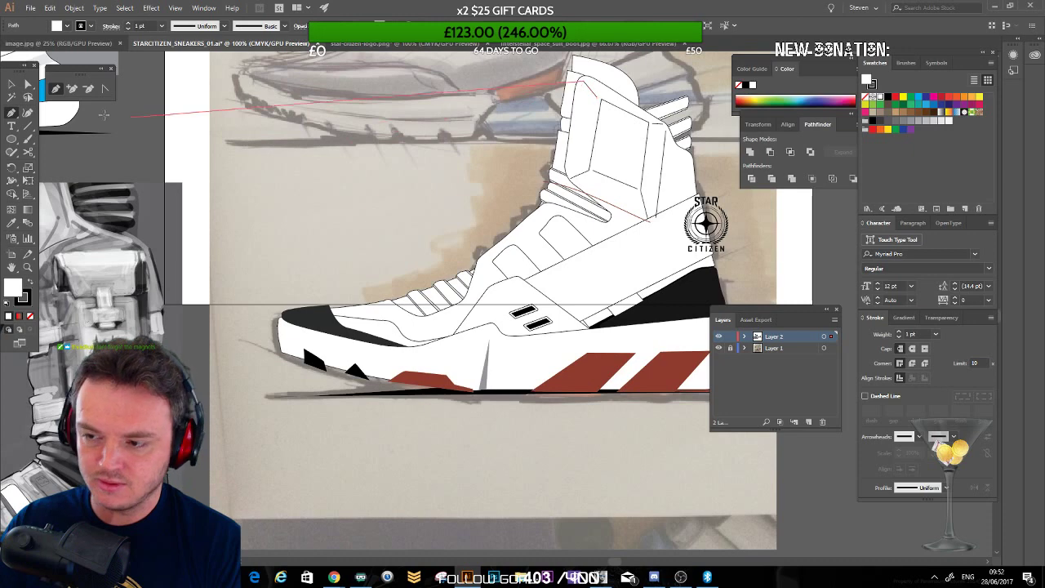
{"action": "left_click", "coordinate": [11, 85]}
{"action": "left_click", "coordinate": [98, 151]}
Step: Bring the hidden wheel emblem group in front of the ankle panel and shift it slightly up within the inner panel
{"action": "left_click_drag", "start_coordinate": [419, 191], "coordinate": [398, 207]}
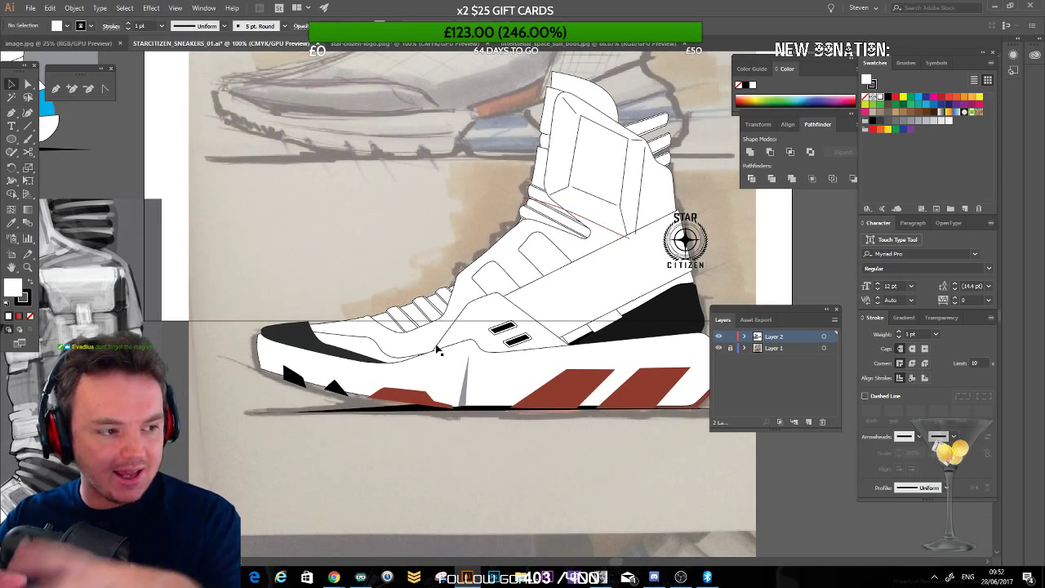
{"action": "left_click_drag", "start_coordinate": [574, 196], "coordinate": [532, 218]}
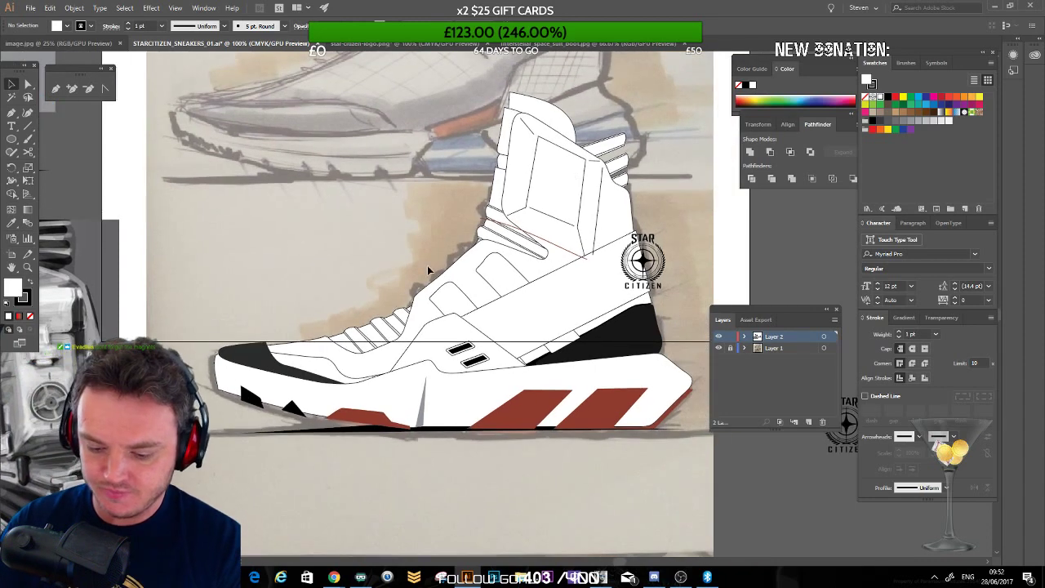
{"action": "key", "text": "ctrl+y"}
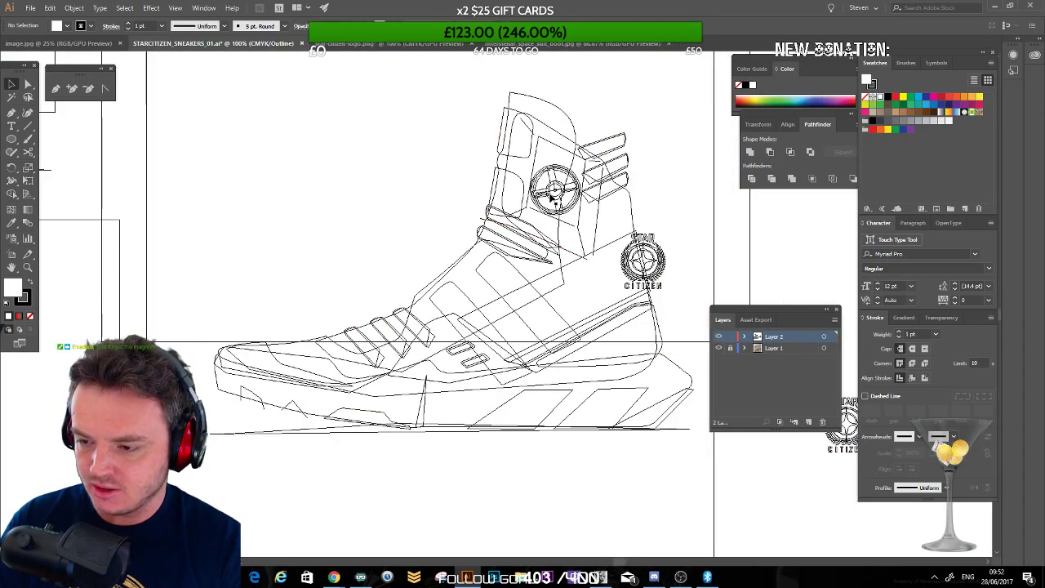
{"action": "left_click", "coordinate": [552, 196]}
{"action": "key", "text": "ctrl+y"}
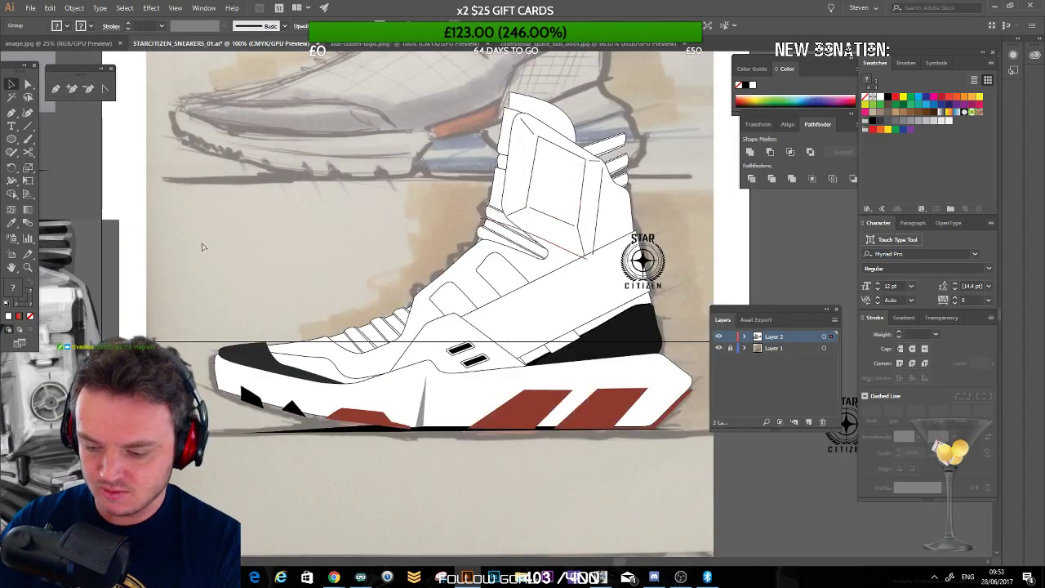
{"action": "mouse_move", "coordinate": [560, 194]}
{"action": "left_mouse_down"}
{"action": "mouse_move", "coordinate": [574, 200]}
{"action": "mouse_move", "coordinate": [563, 188]}
{"action": "left_mouse_up"}
{"action": "left_click", "coordinate": [653, 210]}
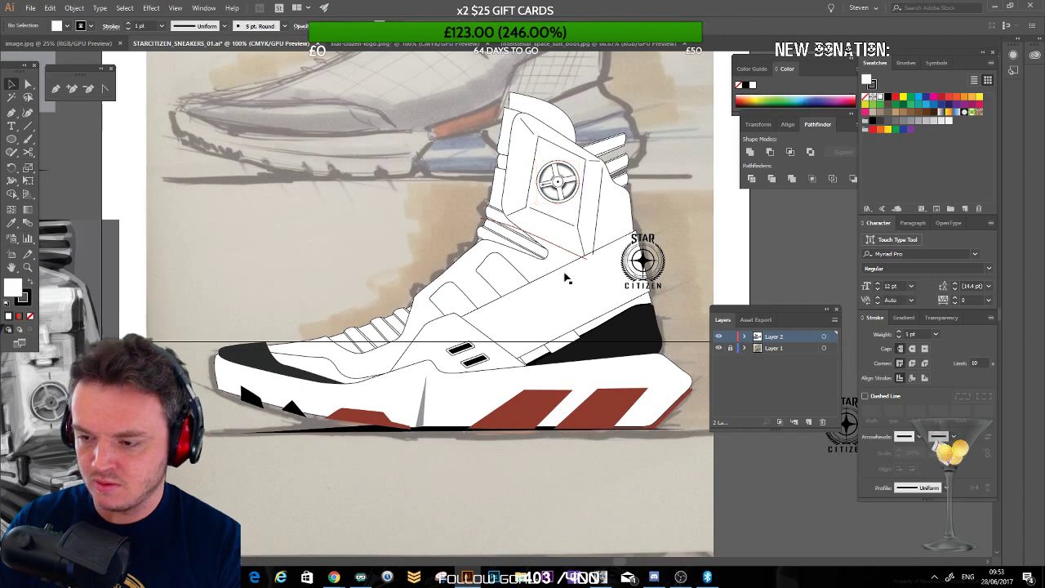
Step: Enlarge the inner panel by moving its lower front corner outward and its rear edge and lower crease end towards the heel
{"action": "left_click_drag", "start_coordinate": [331, 302], "coordinate": [356, 265]}
{"action": "left_click_drag", "start_coordinate": [376, 338], "coordinate": [401, 316]}
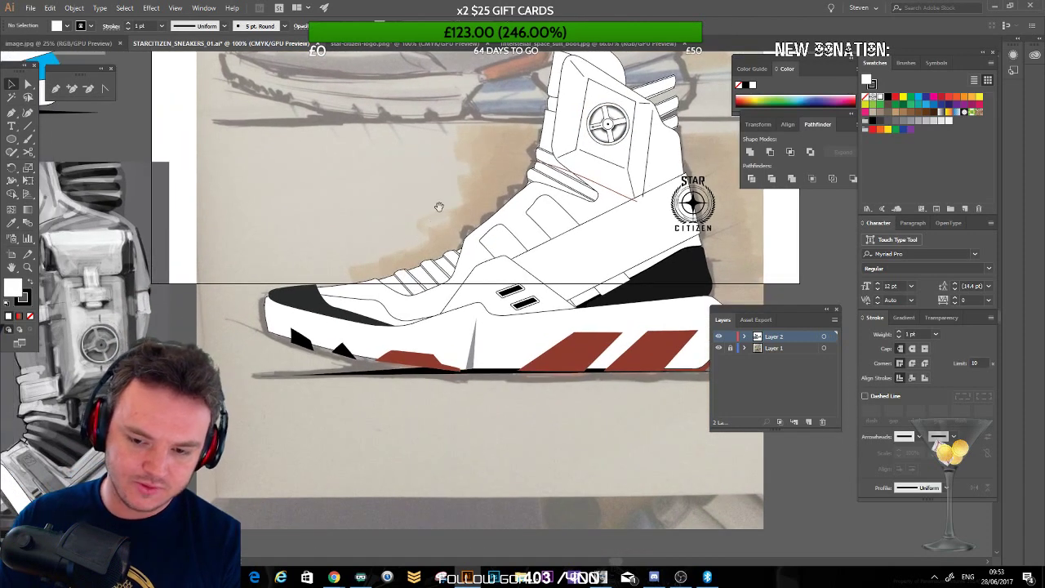
{"action": "left_click", "coordinate": [27, 85]}
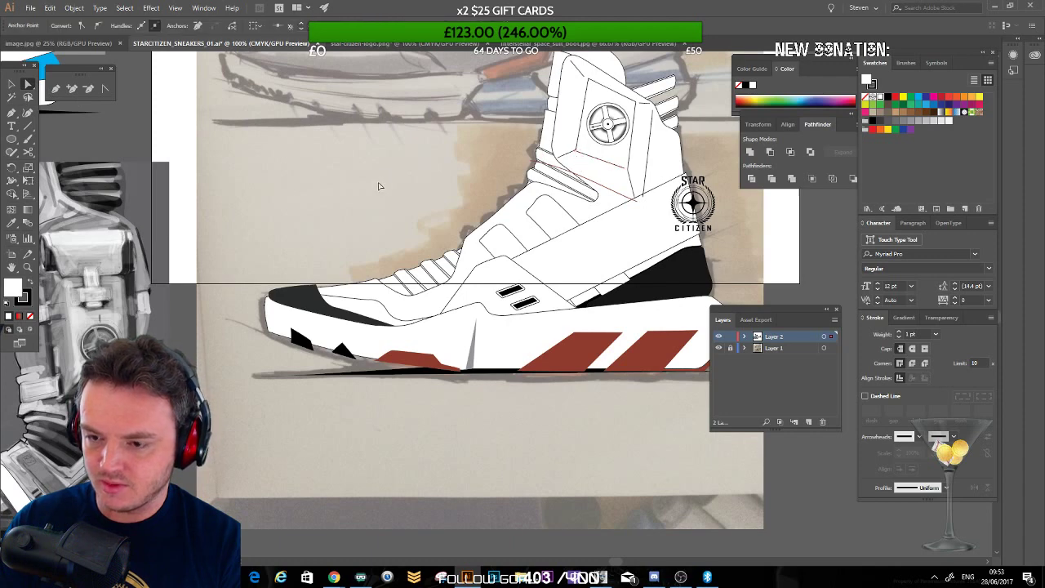
{"action": "left_click", "coordinate": [578, 147]}
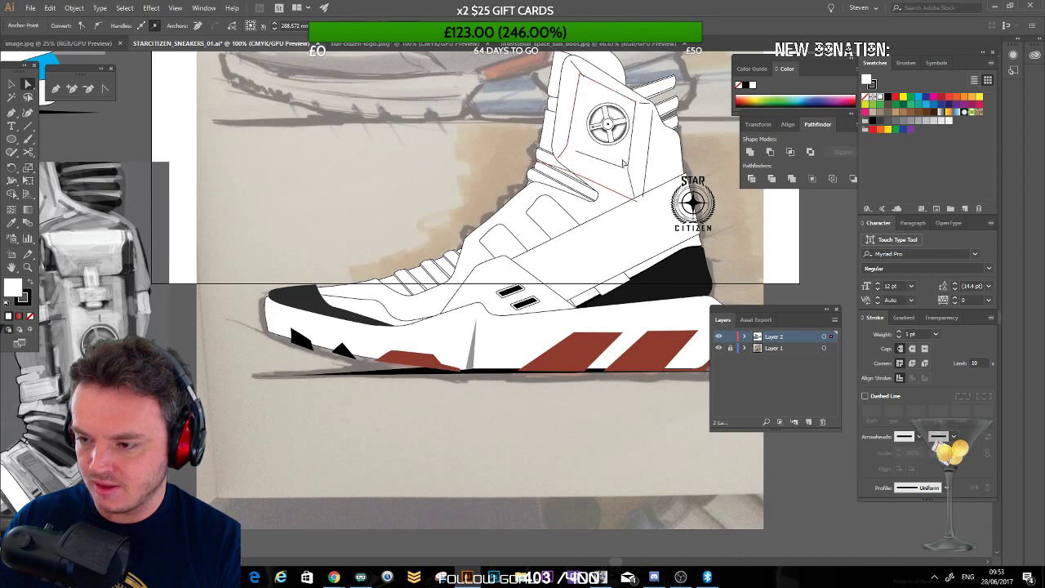
{"action": "left_click_drag", "start_coordinate": [575, 151], "coordinate": [568, 146]}
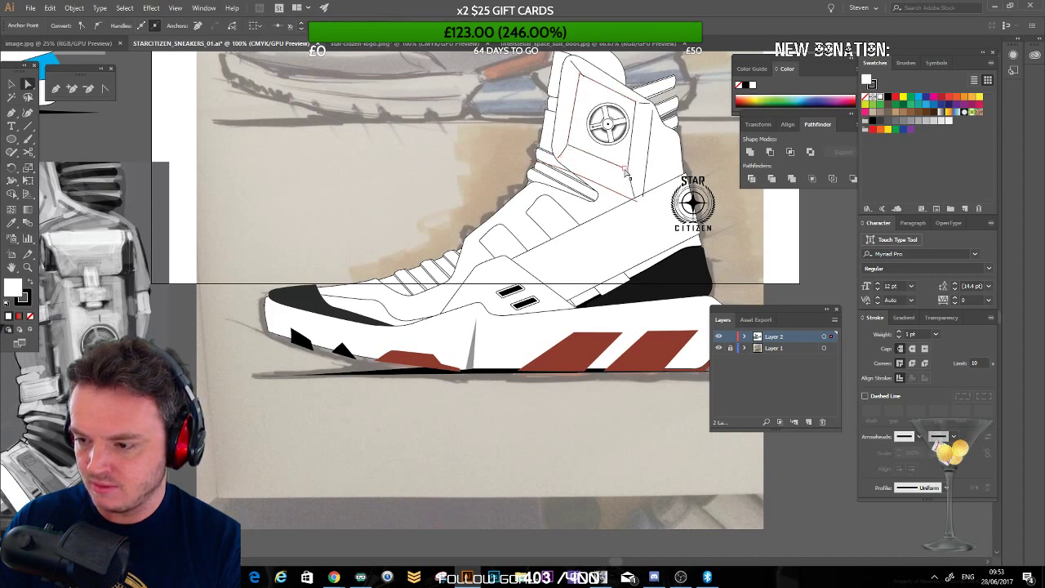
{"action": "left_click_drag", "start_coordinate": [631, 137], "coordinate": [640, 142]}
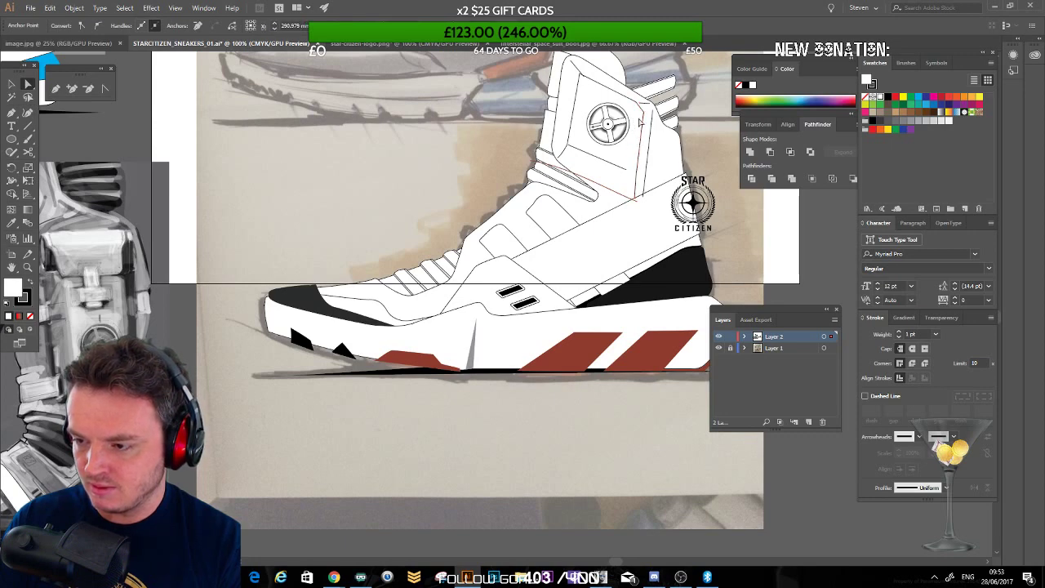
{"action": "left_click", "coordinate": [715, 155]}
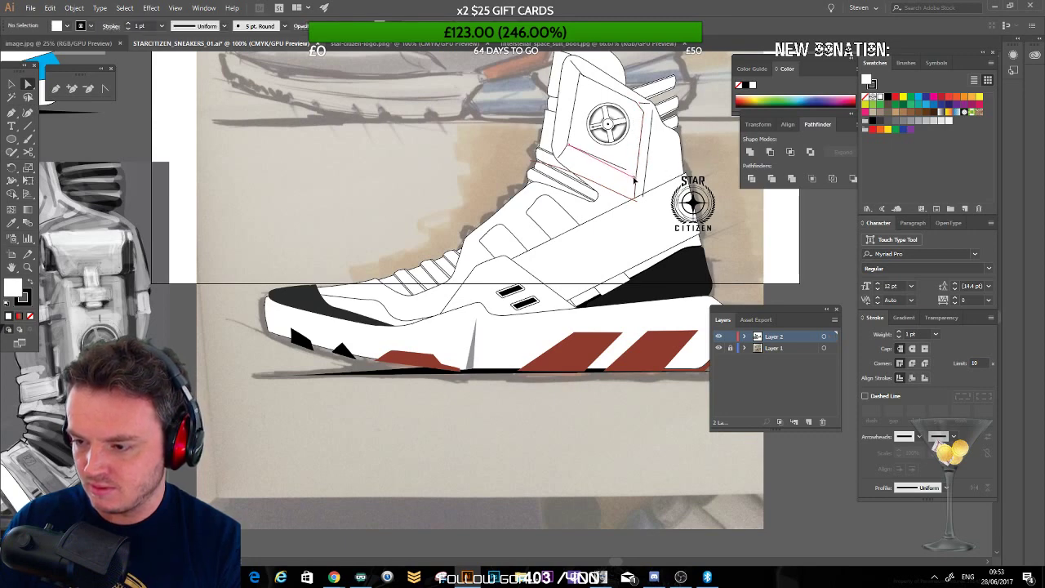
Step: Adjust the crease anchor points at the ankle panel's upper rear corner so the short corner crease meets the inner panel
{"action": "left_click", "coordinate": [656, 111]}
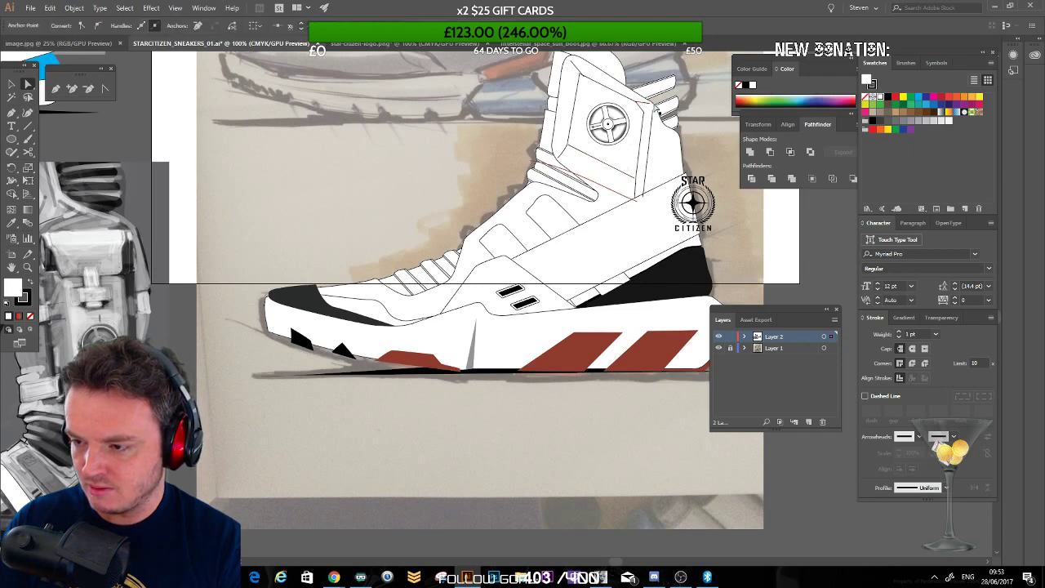
{"action": "left_click", "coordinate": [651, 103]}
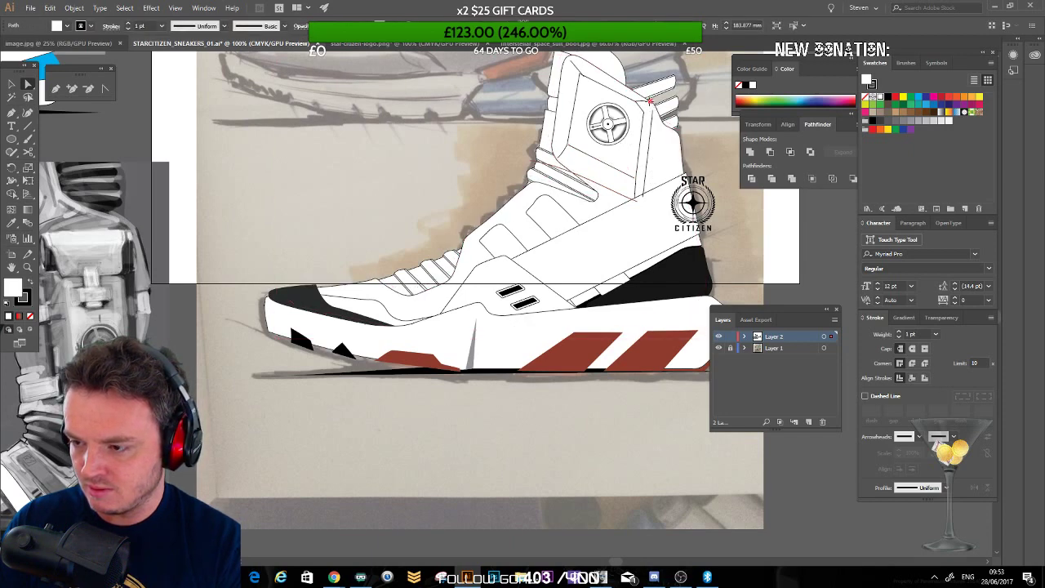
{"action": "left_click", "coordinate": [649, 104]}
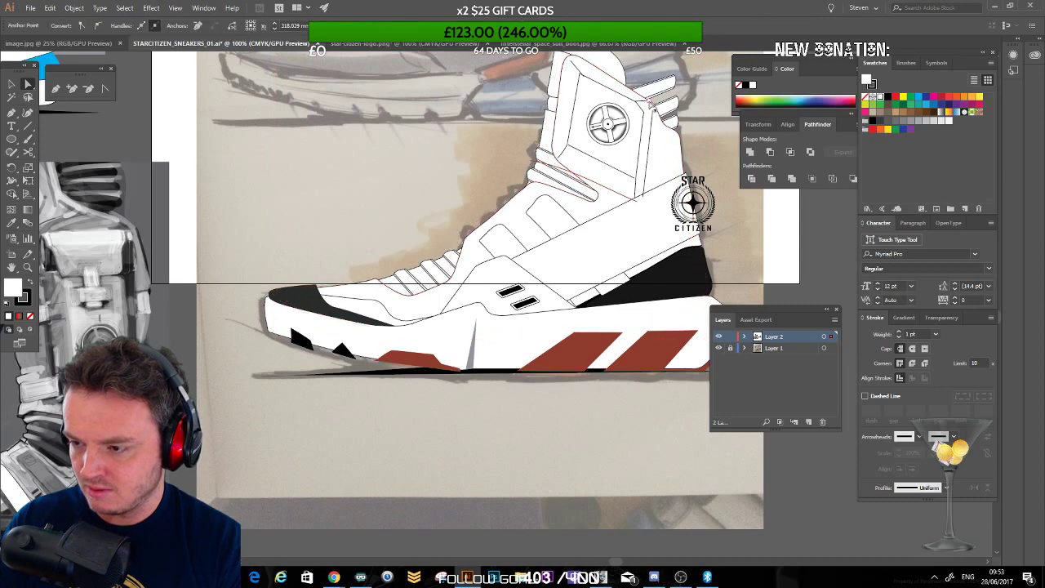
{"action": "left_click", "coordinate": [641, 102], "text": "shift"}
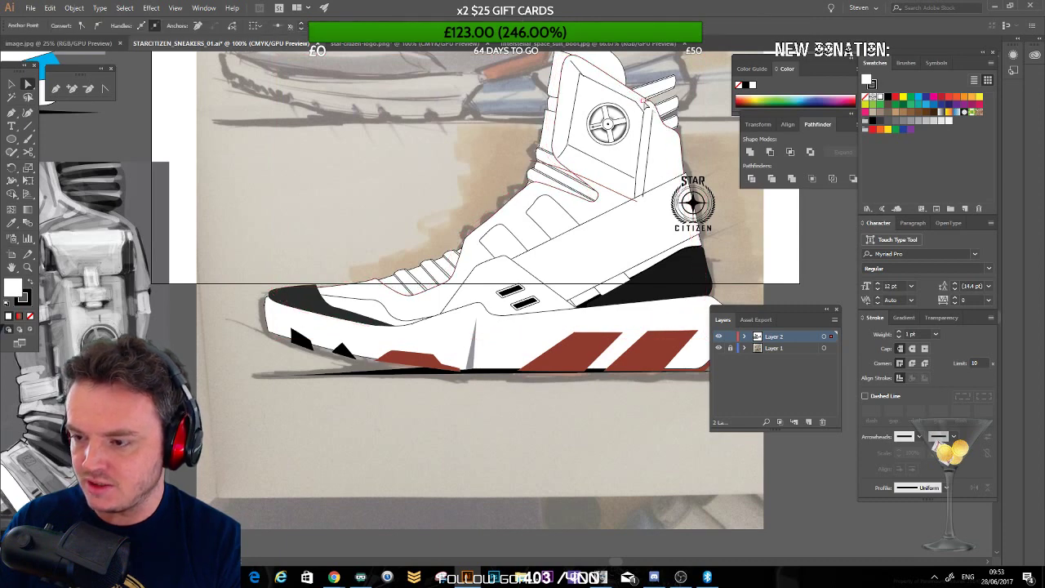
Step: Delete the stray red line running along the ankle panel's lower edge
{"action": "left_click", "coordinate": [687, 200]}
{"action": "left_click_drag", "start_coordinate": [687, 200], "coordinate": [580, 219]}
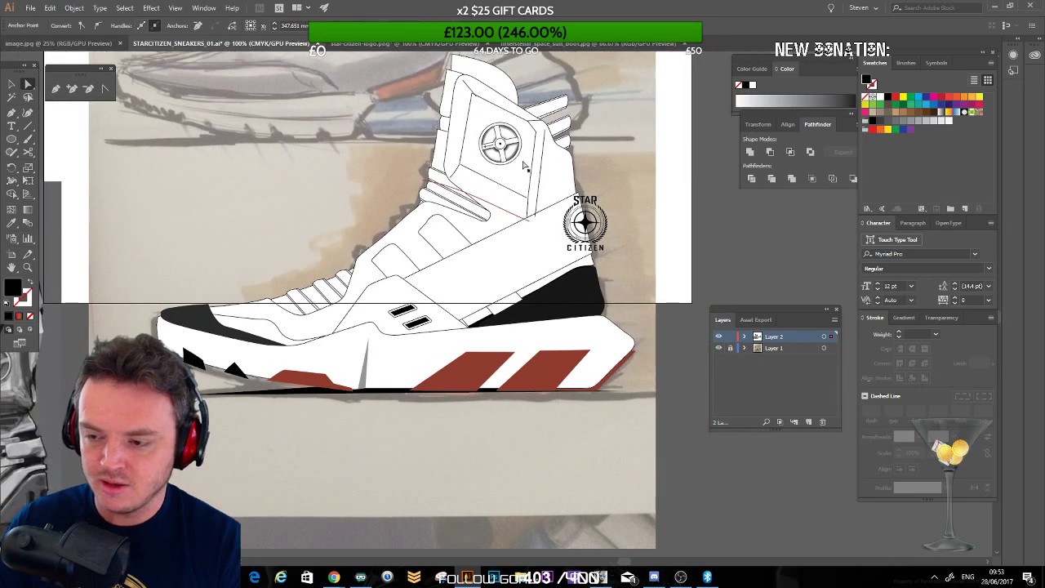
{"action": "left_click", "coordinate": [530, 221]}
{"action": "key", "text": "Delete"}
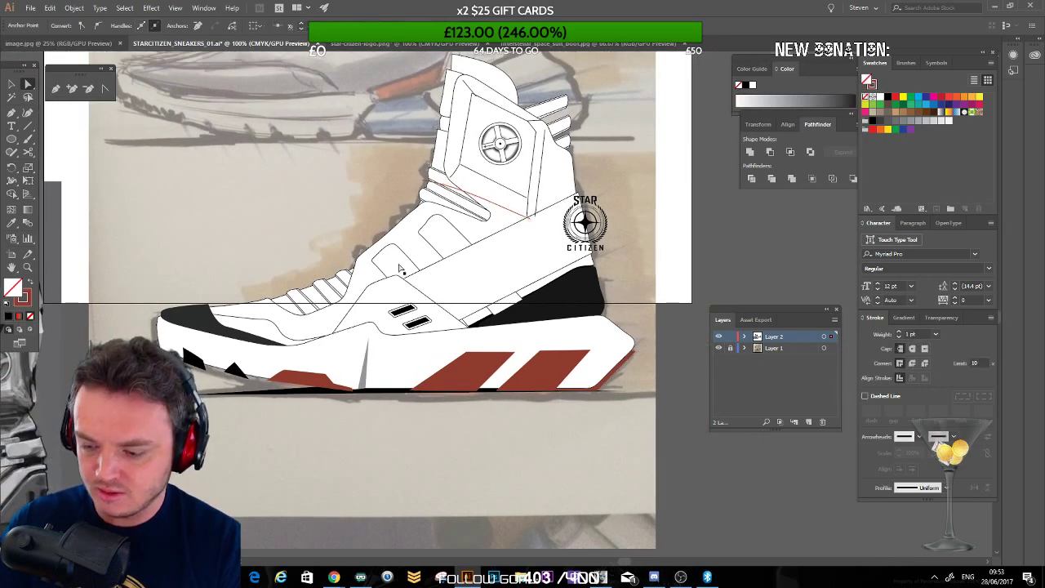
Step: Move the rear crease's lower end up to the lower crease's end and link that corner to the ankle panel's bottom rear corner
{"action": "left_click_drag", "start_coordinate": [398, 263], "coordinate": [362, 251]}
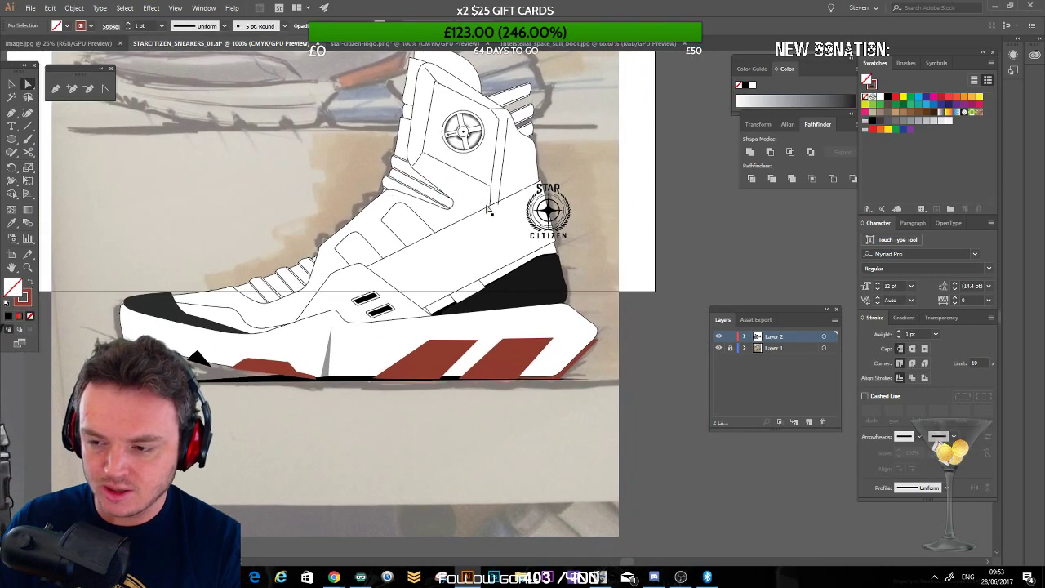
{"action": "left_click", "coordinate": [492, 208]}
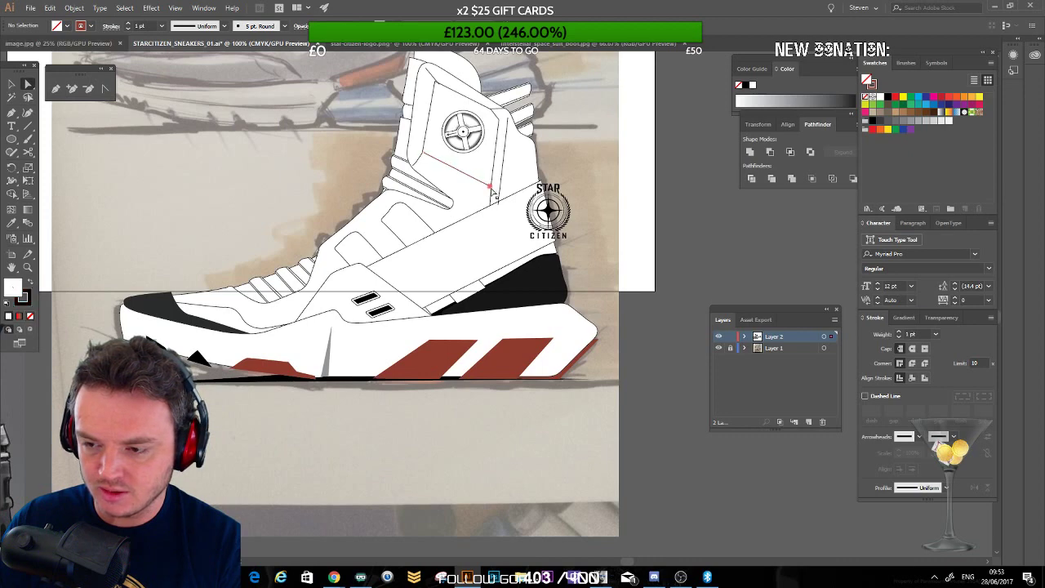
{"action": "left_click_drag", "start_coordinate": [491, 204], "coordinate": [489, 207]}
{"action": "left_click", "coordinate": [558, 164]}
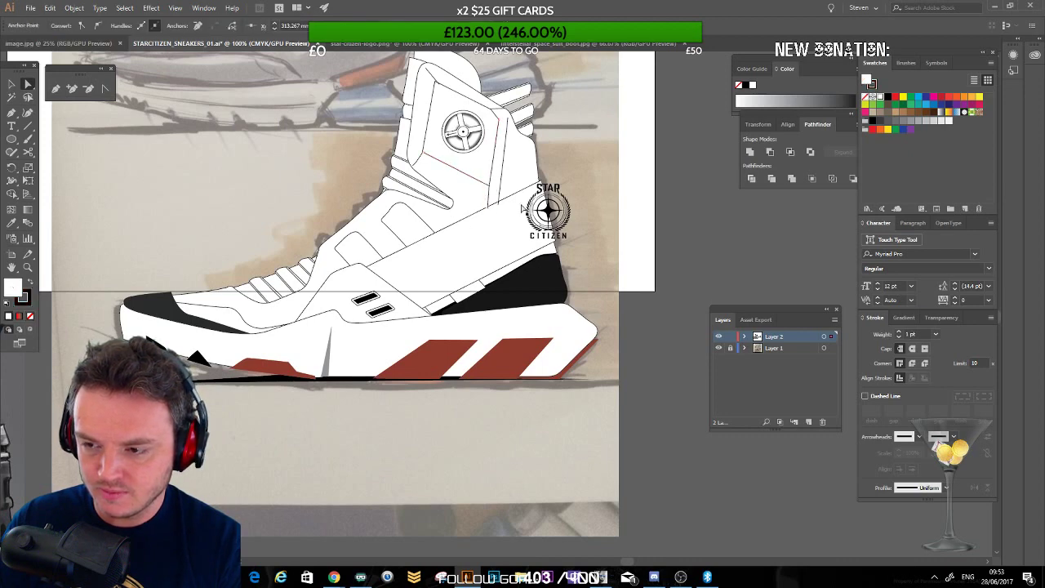
{"action": "left_click", "coordinate": [508, 177]}
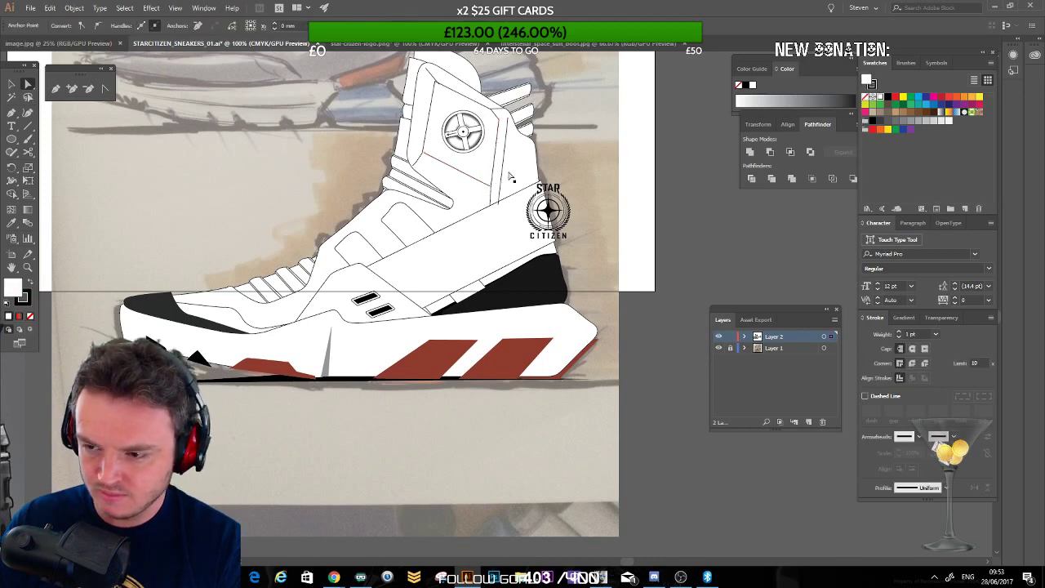
{"action": "left_click", "coordinate": [588, 168]}
{"action": "left_click", "coordinate": [493, 214]}
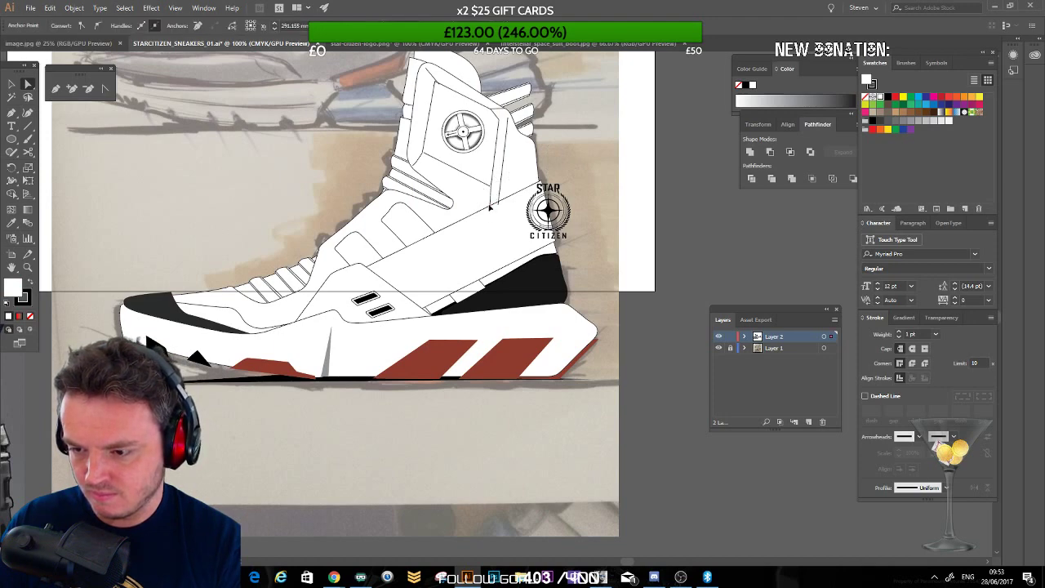
{"action": "left_click_drag", "start_coordinate": [497, 211], "coordinate": [498, 209]}
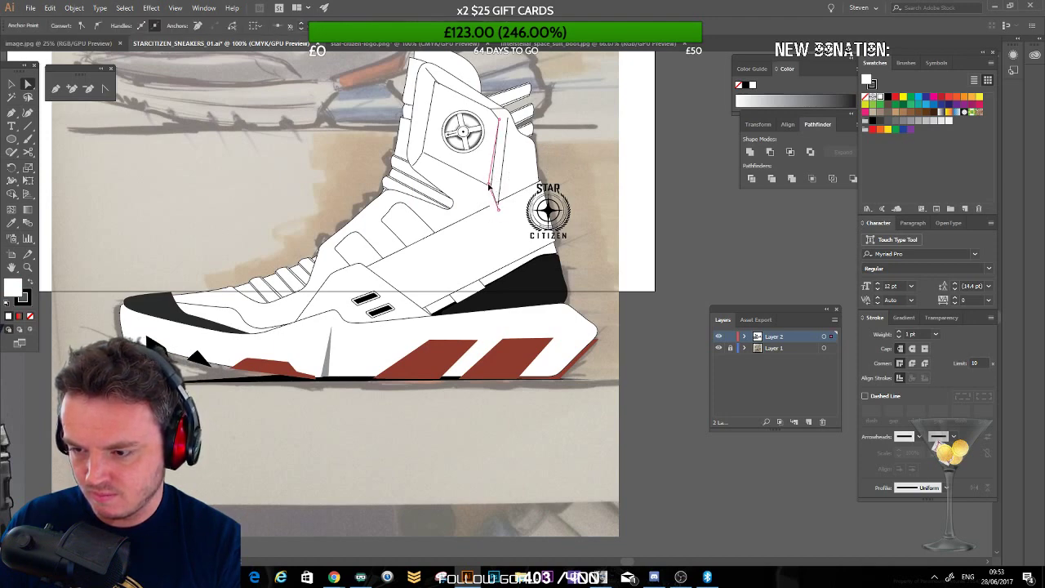
Step: Remove the fill from the short crease line at the ankle panel's lower rear corner
{"action": "key", "text": "ctrl+shift+a"}
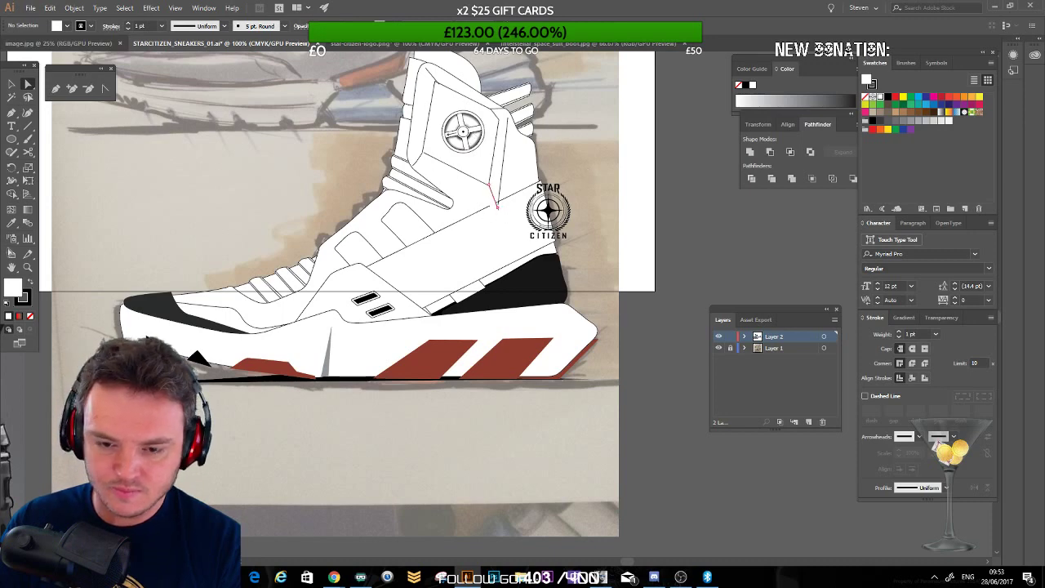
{"action": "left_click", "coordinate": [498, 208]}
{"action": "left_click", "coordinate": [30, 316]}
{"action": "left_click", "coordinate": [356, 178]}
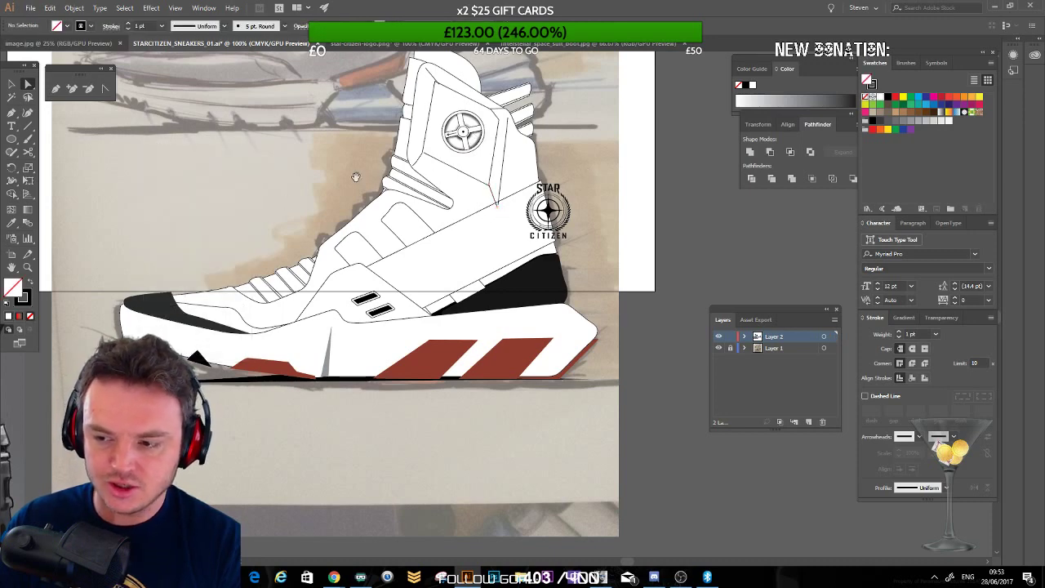
Step: Nudge the wheel emblem slightly towards the centre of the ankle's inner panel
{"action": "left_click_drag", "start_coordinate": [356, 176], "coordinate": [340, 218]}
{"action": "key", "text": "v"}
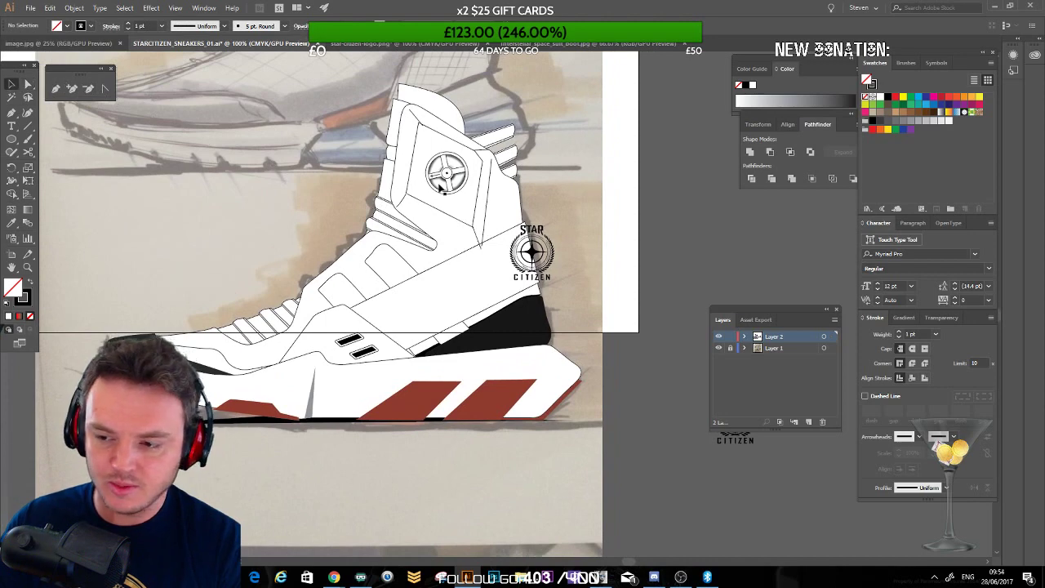
{"action": "left_click", "coordinate": [447, 175]}
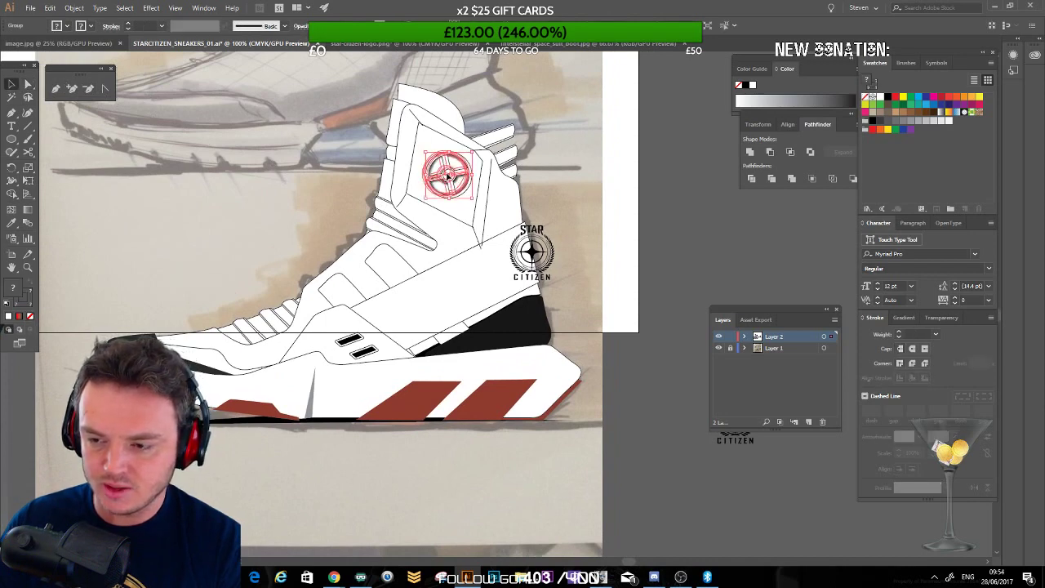
{"action": "mouse_move", "coordinate": [448, 176]}
{"action": "left_mouse_down"}
{"action": "mouse_move", "coordinate": [477, 201]}
{"action": "mouse_move", "coordinate": [450, 179]}
{"action": "left_mouse_up"}
{"action": "left_click", "coordinate": [553, 239]}
{"action": "left_click_drag", "start_coordinate": [252, 279], "coordinate": [263, 278]}
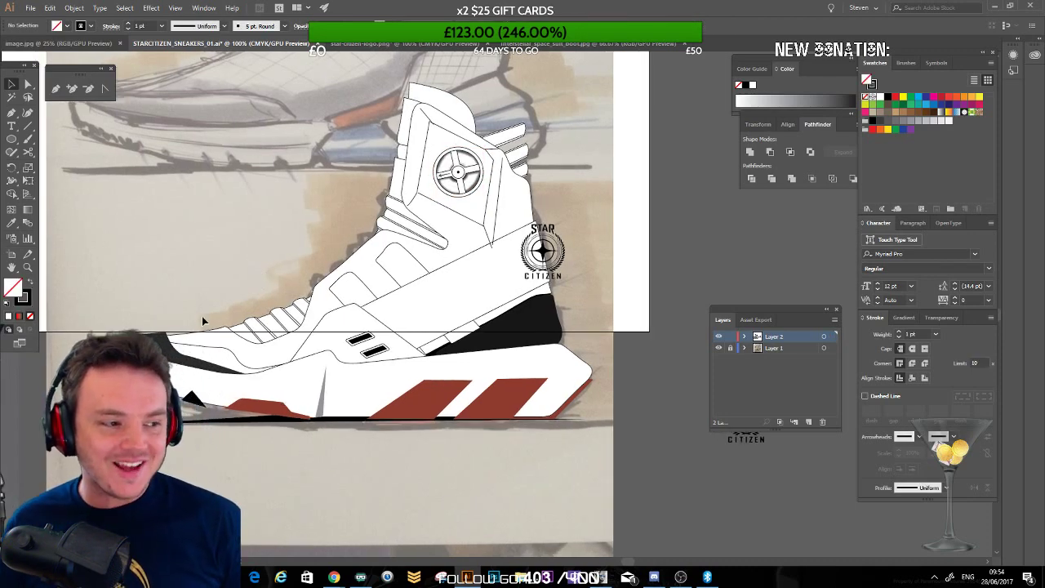
{"action": "scroll", "coordinate": [583, 263], "scroll_direction": "down", "scroll_amount": 1}
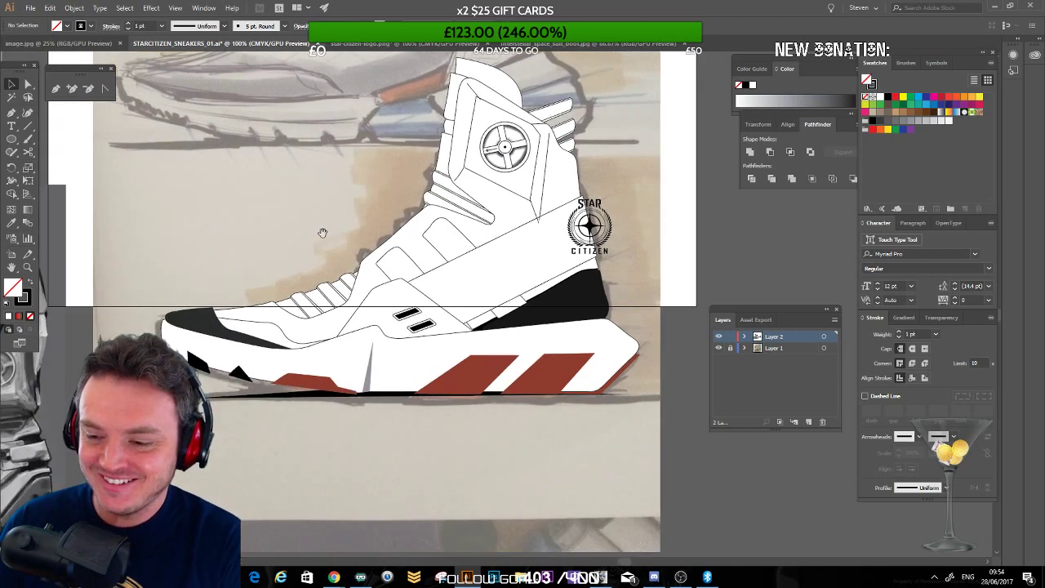
Step: Send the heel panel and the boot's upper base shape backward so the diagonal strap overlaps the heel panel
{"action": "scroll", "coordinate": [304, 242], "scroll_direction": "down", "scroll_amount": 2}
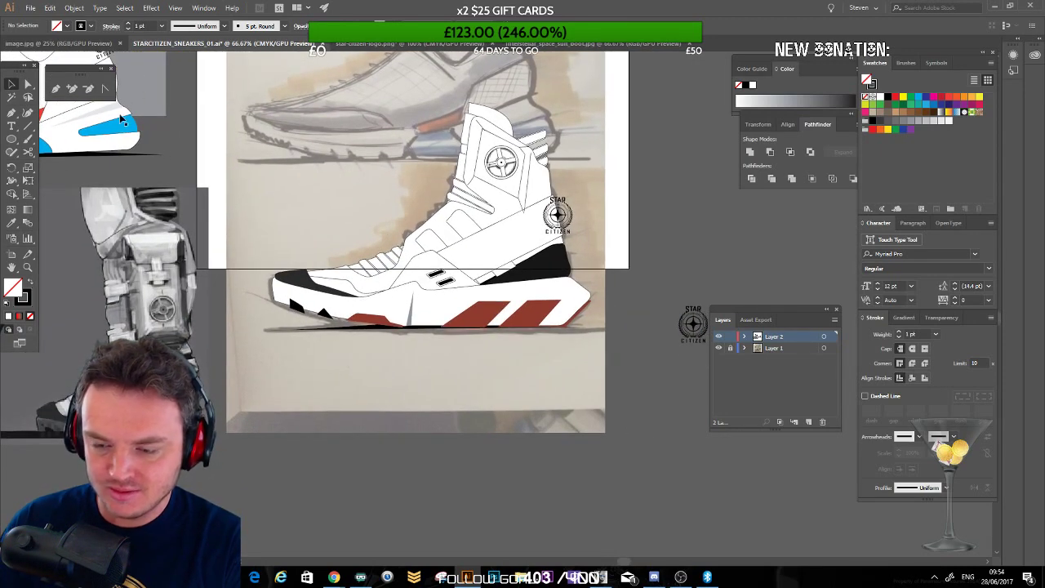
{"action": "key", "text": "a"}
{"action": "left_click", "coordinate": [441, 260]}
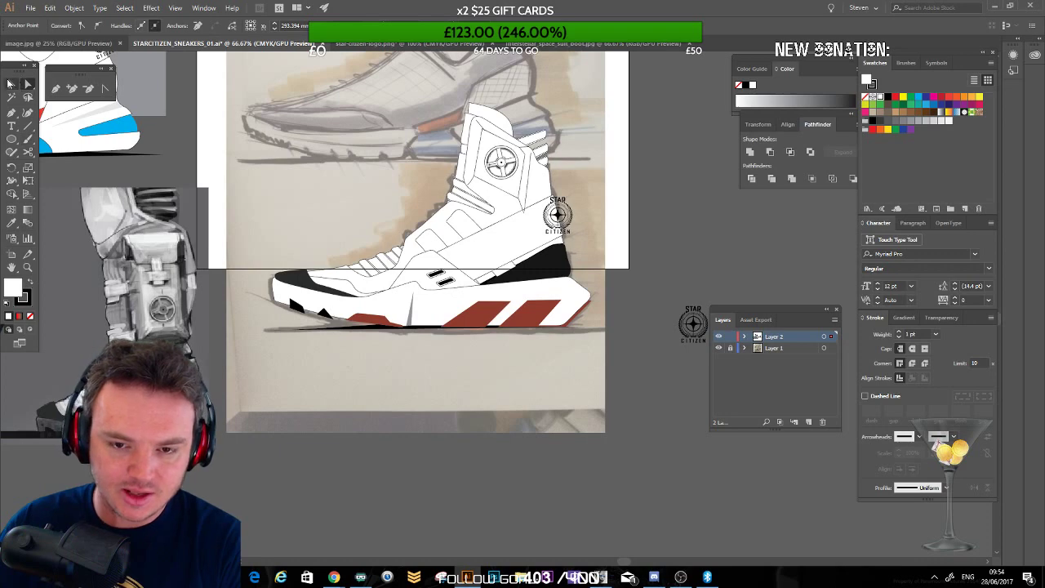
{"action": "left_click", "coordinate": [11, 85]}
{"action": "left_click", "coordinate": [183, 163]}
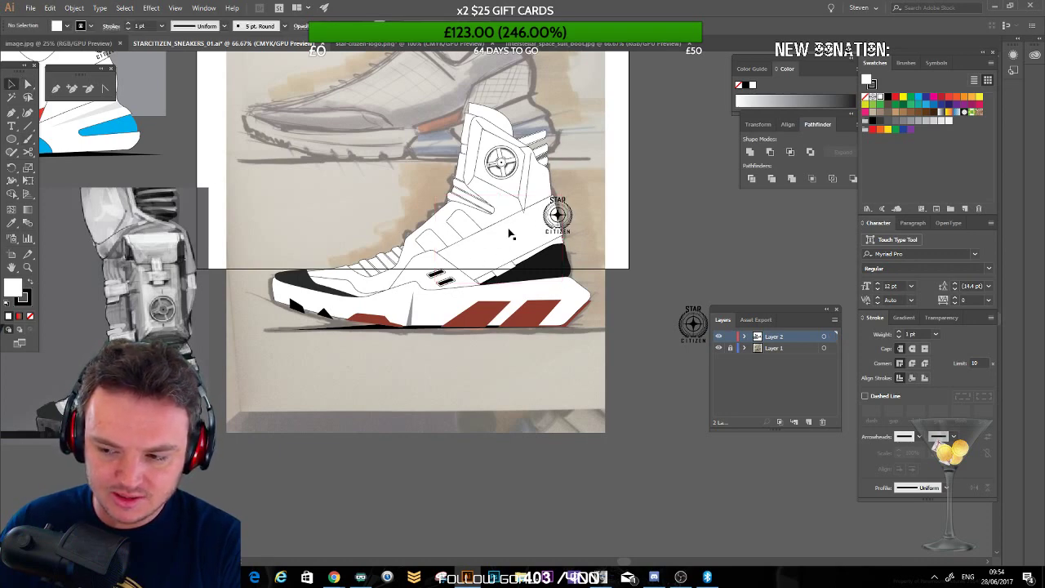
{"action": "left_click", "coordinate": [486, 272]}
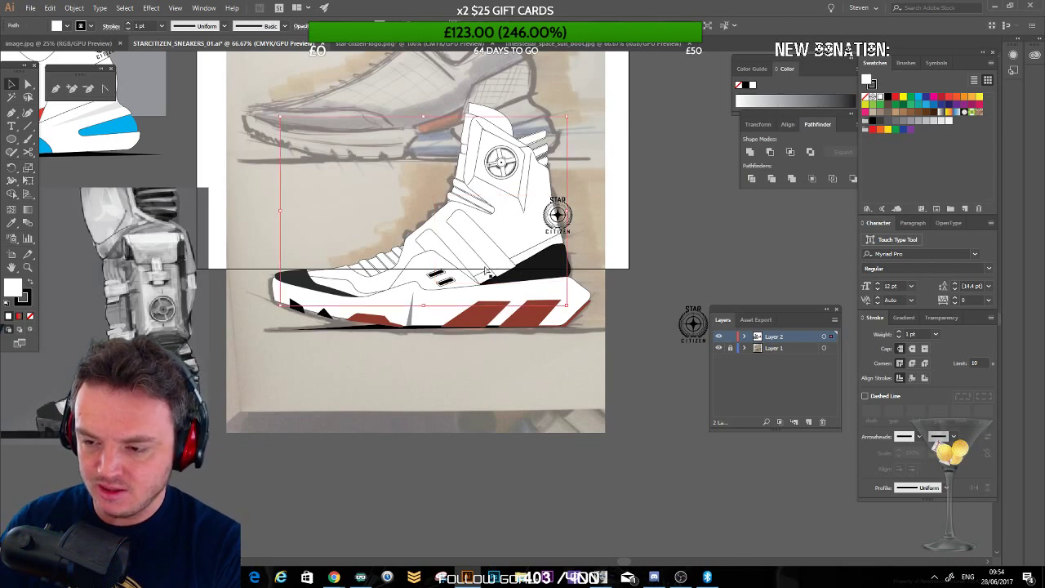
{"action": "key", "text": "ctrl+shift+["}
{"action": "left_click", "coordinate": [446, 383]}
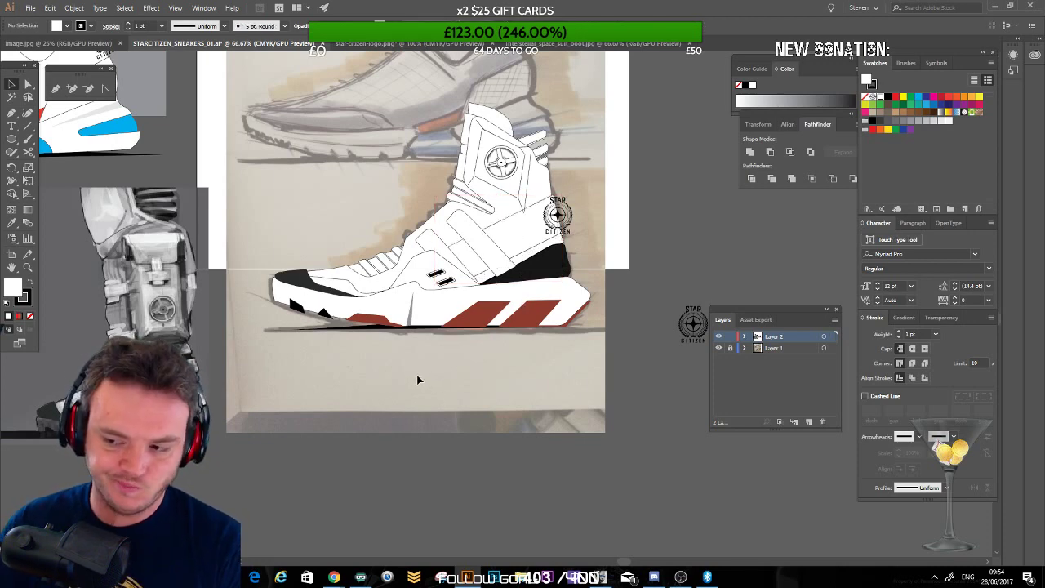
Step: Move the Star Citizen logo off the heel panel onto the empty background behind the boot
{"action": "left_click", "coordinate": [524, 237]}
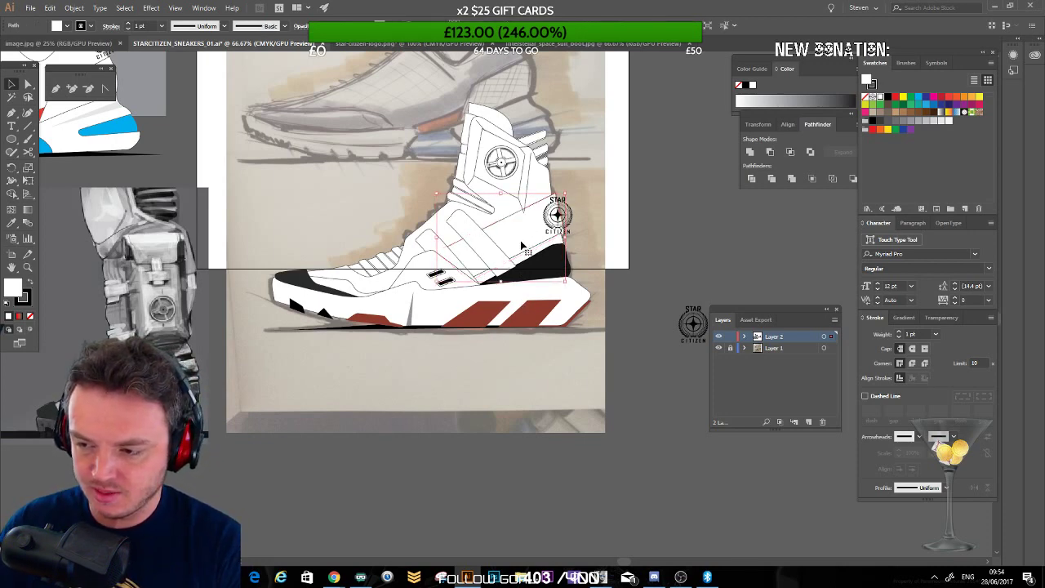
{"action": "left_click", "coordinate": [598, 262]}
{"action": "key", "text": "ctrl+plus"}
{"action": "key", "text": "ctrl+plus"}
{"action": "key", "text": "ctrl+plus"}
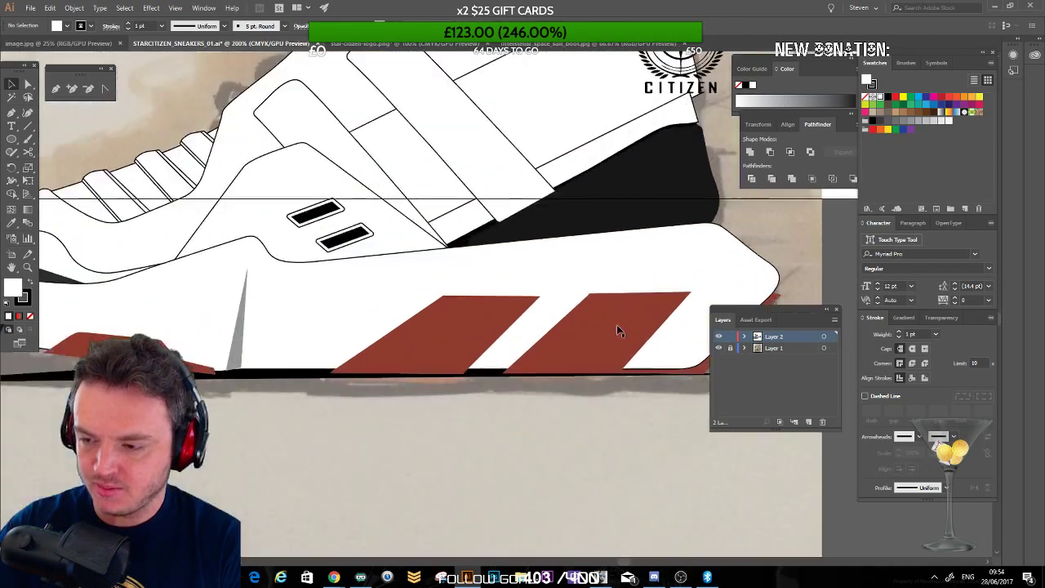
{"action": "left_click_drag", "start_coordinate": [537, 246], "coordinate": [272, 405]}
{"action": "left_click_drag", "start_coordinate": [420, 196], "coordinate": [552, 176]}
{"action": "left_click", "coordinate": [454, 216]}
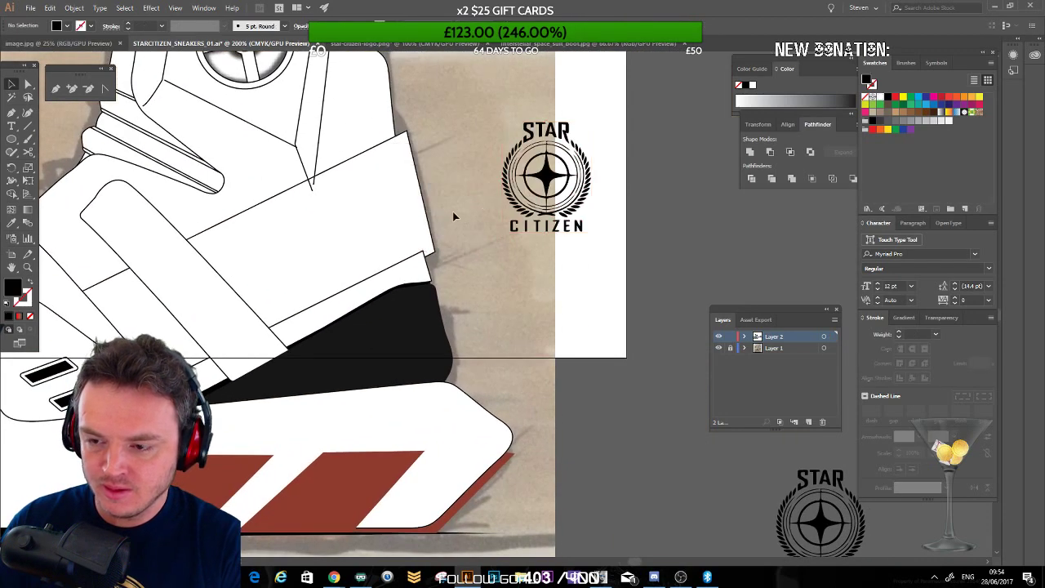
Step: Try to draw a black four-sided patch over the rear end of the heel panel with the Pen tool
{"action": "left_click", "coordinate": [56, 88]}
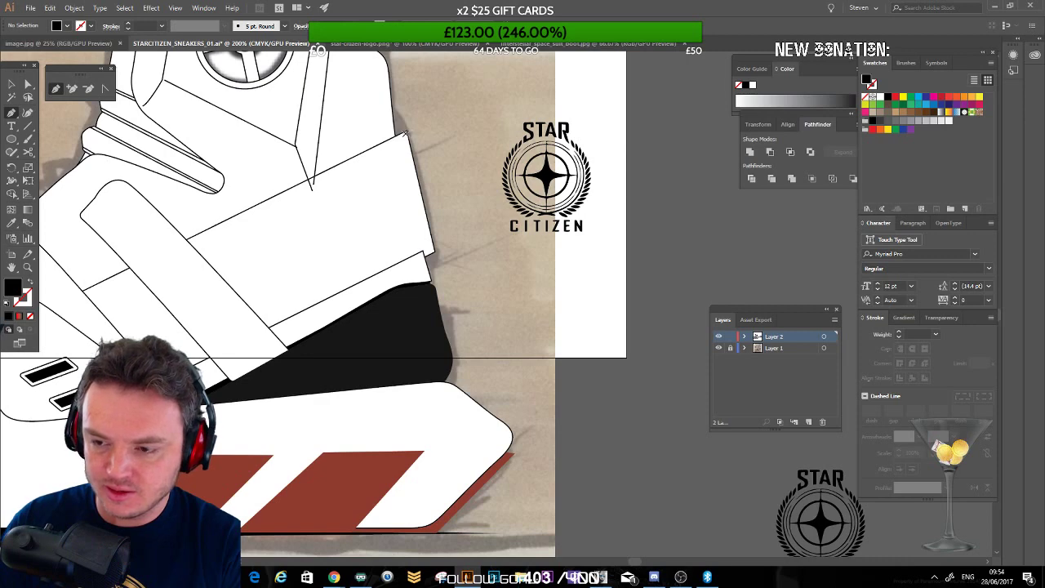
{"action": "left_click_drag", "start_coordinate": [406, 132], "coordinate": [431, 141]}
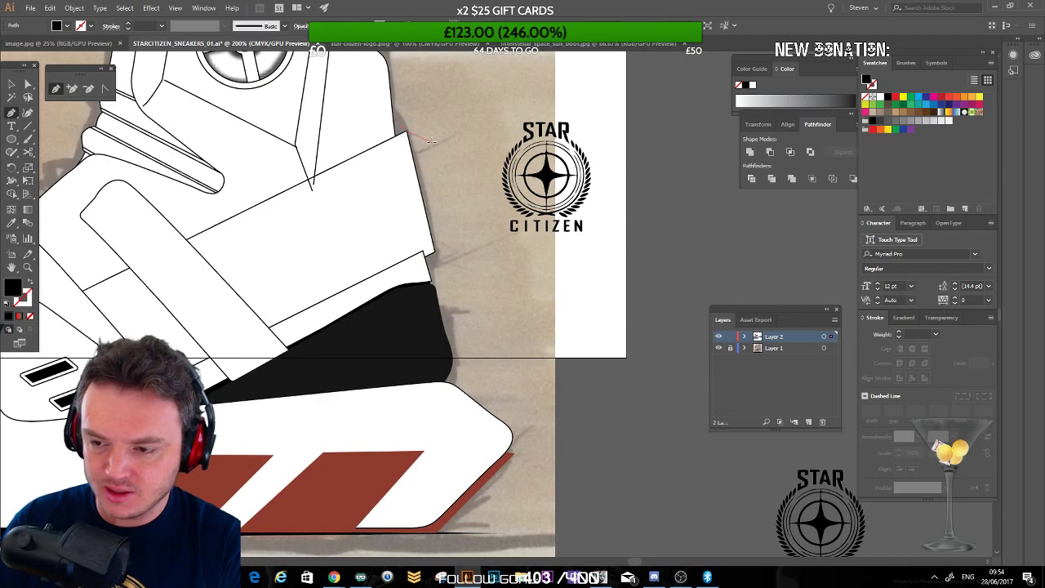
{"action": "left_click", "coordinate": [374, 164]}
{"action": "key", "text": "ctrl+z"}
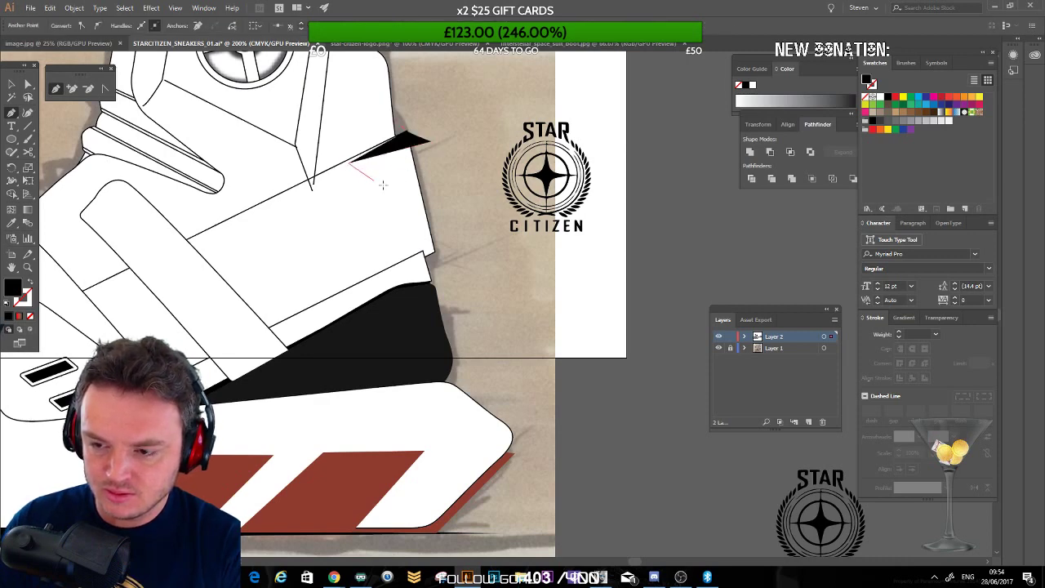
{"action": "left_click_drag", "start_coordinate": [349, 164], "coordinate": [390, 270]}
{"action": "key", "text": "ctrl+z"}
{"action": "key", "text": "ctrl+z"}
{"action": "key", "text": "ctrl+z"}
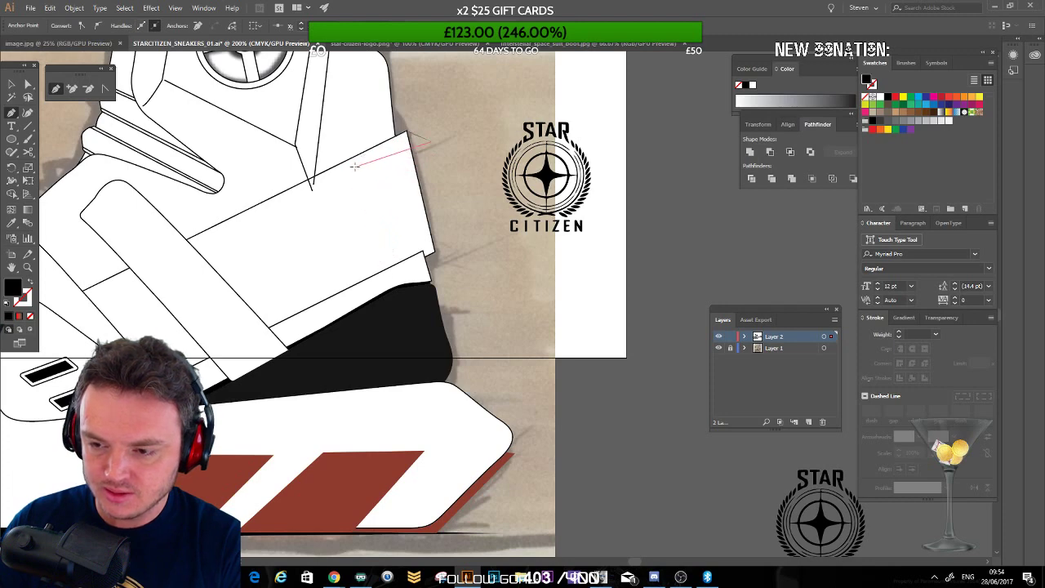
{"action": "left_click", "coordinate": [352, 163]}
{"action": "left_click", "coordinate": [388, 278]}
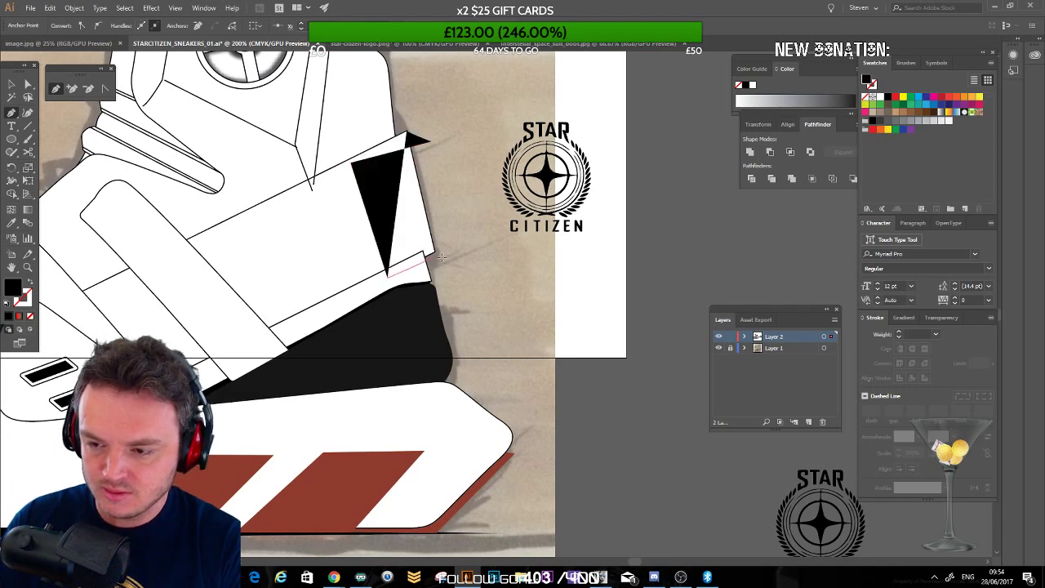
{"action": "left_click_drag", "start_coordinate": [438, 249], "coordinate": [441, 244]}
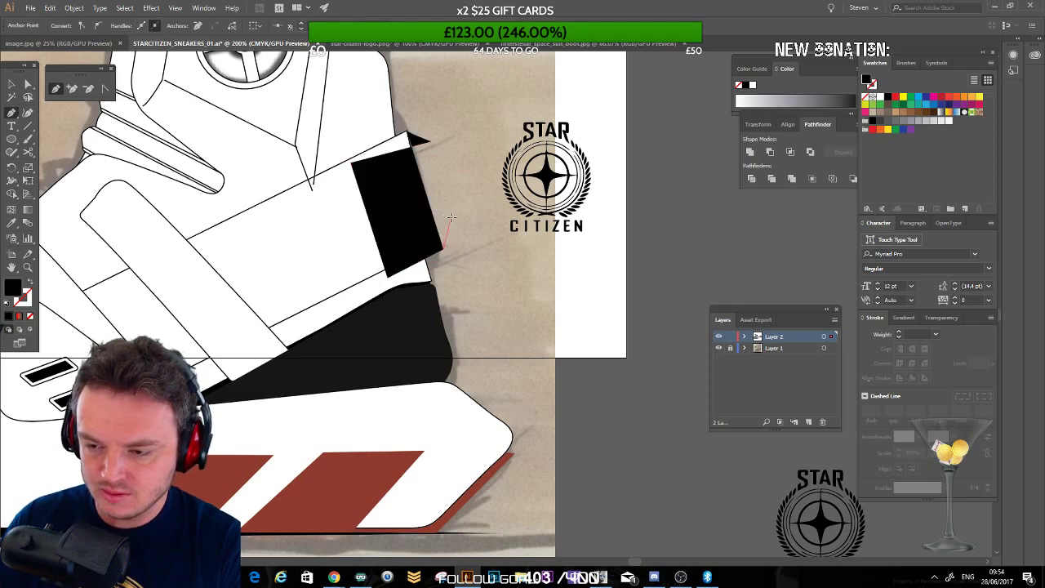
{"action": "left_click", "coordinate": [451, 217]}
{"action": "key", "text": "ctrl+z"}
{"action": "key", "text": "ctrl+z"}
{"action": "key", "text": "ctrl+z"}
{"action": "key", "text": "ctrl+z"}
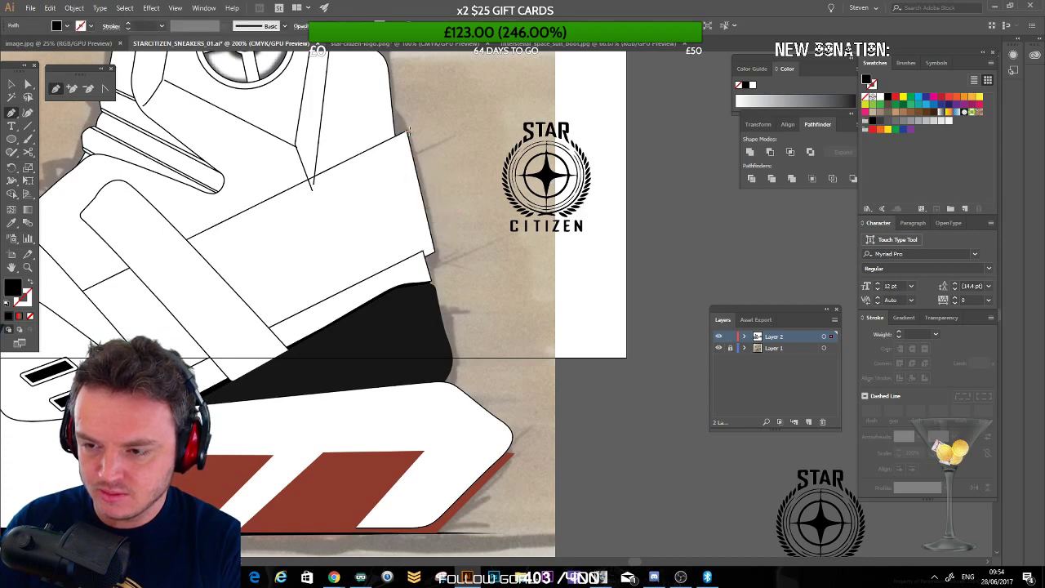
{"action": "key", "text": "ctrl+shift+a"}
{"action": "left_click_drag", "start_coordinate": [424, 141], "coordinate": [408, 133]}
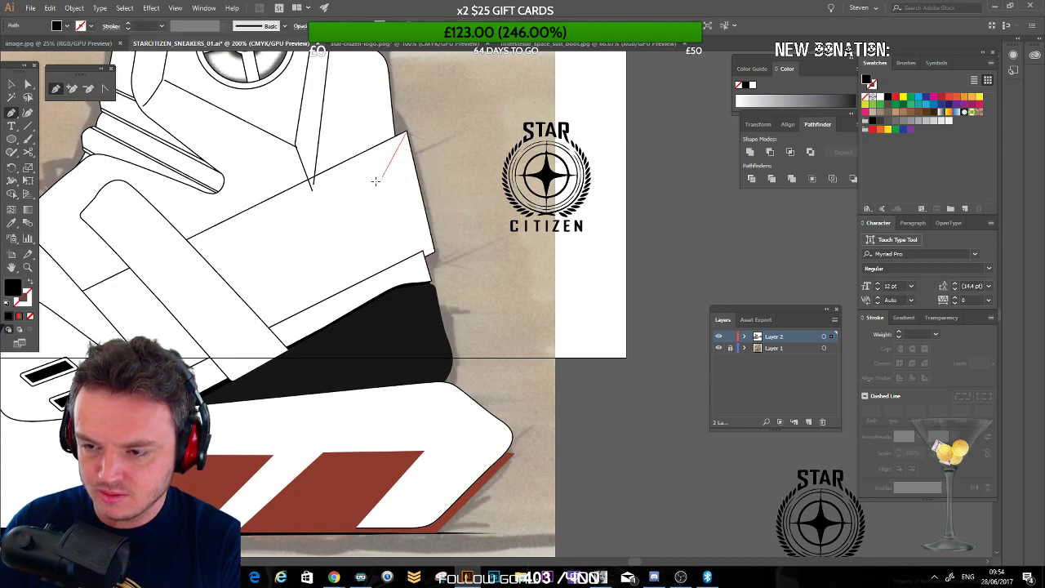
{"action": "key", "text": "d"}
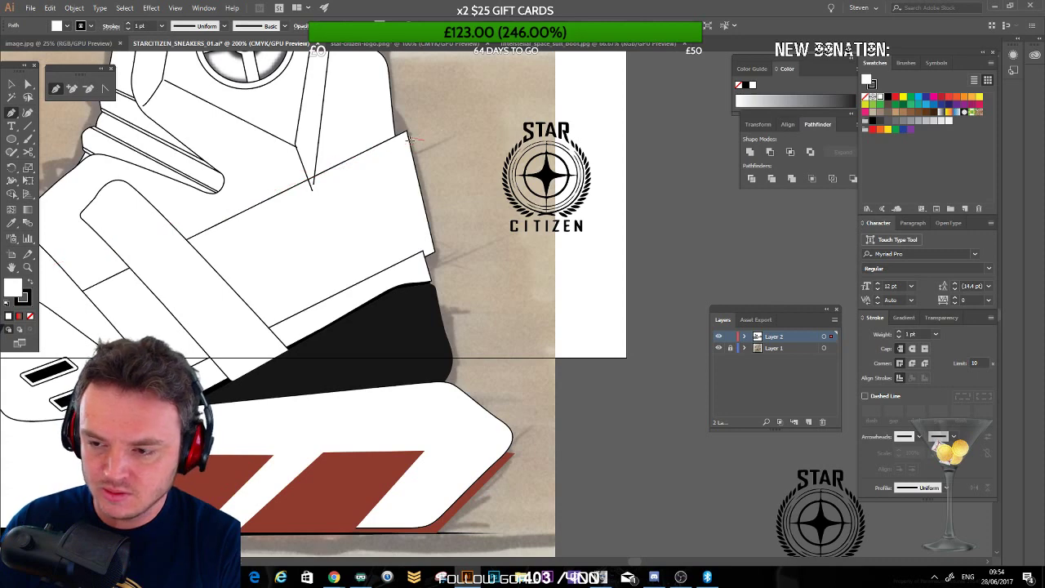
{"action": "key", "text": "ctrl+z"}
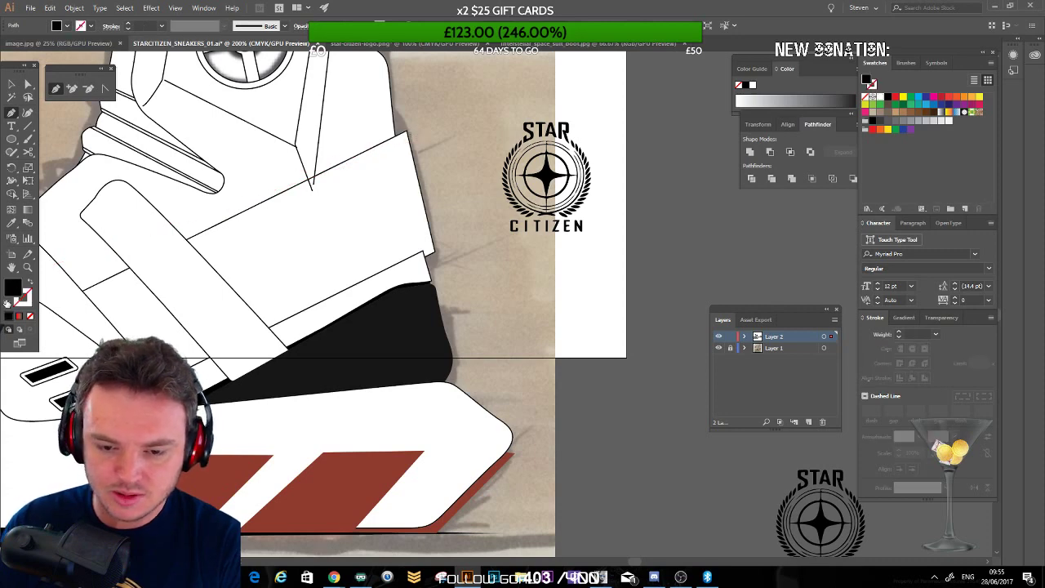
{"action": "left_click", "coordinate": [8, 303]}
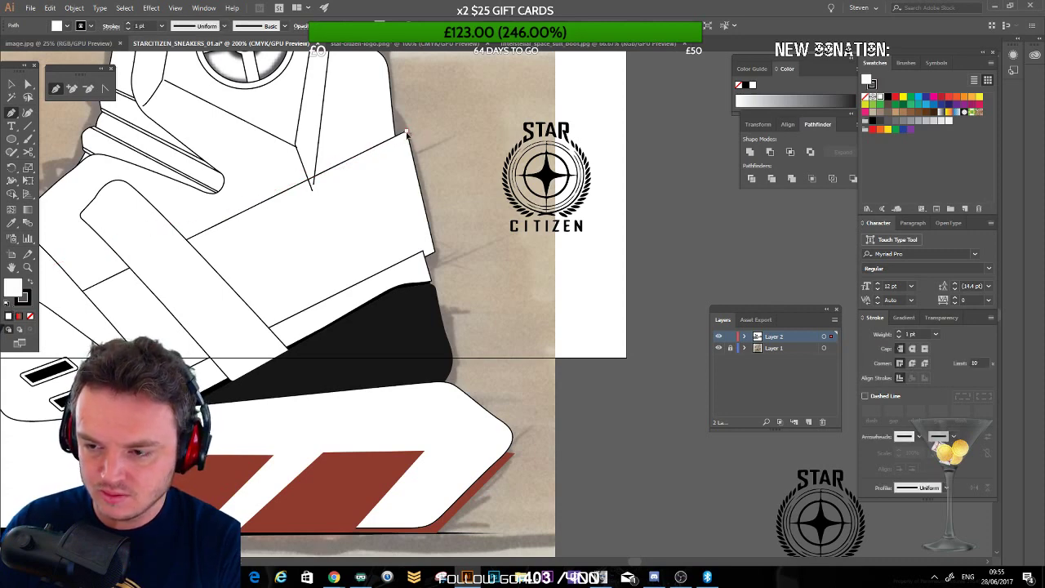
{"action": "key", "text": "ctrl+z"}
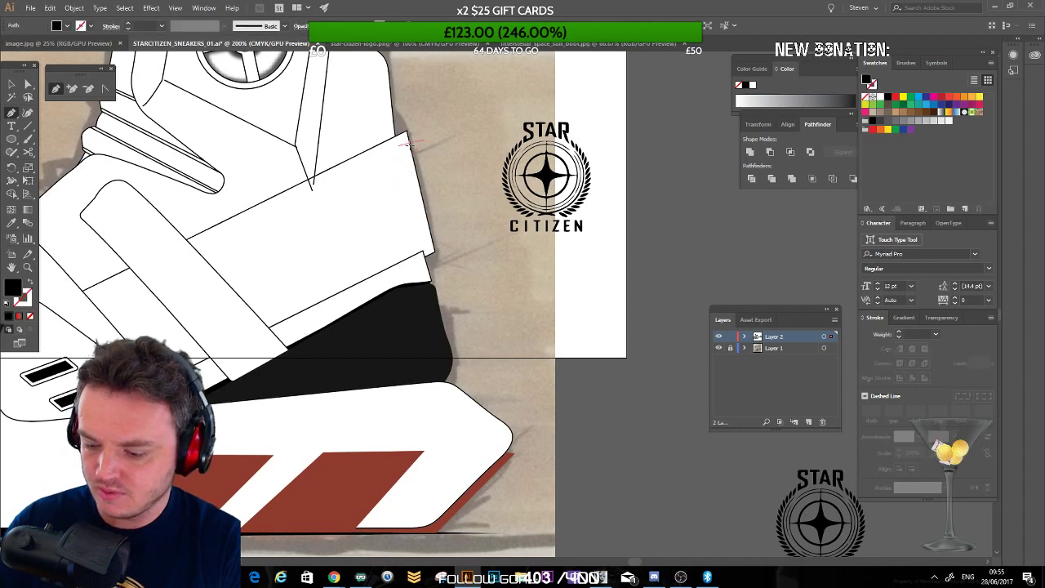
{"action": "left_click", "coordinate": [12, 85]}
{"action": "left_click", "coordinate": [351, 228]}
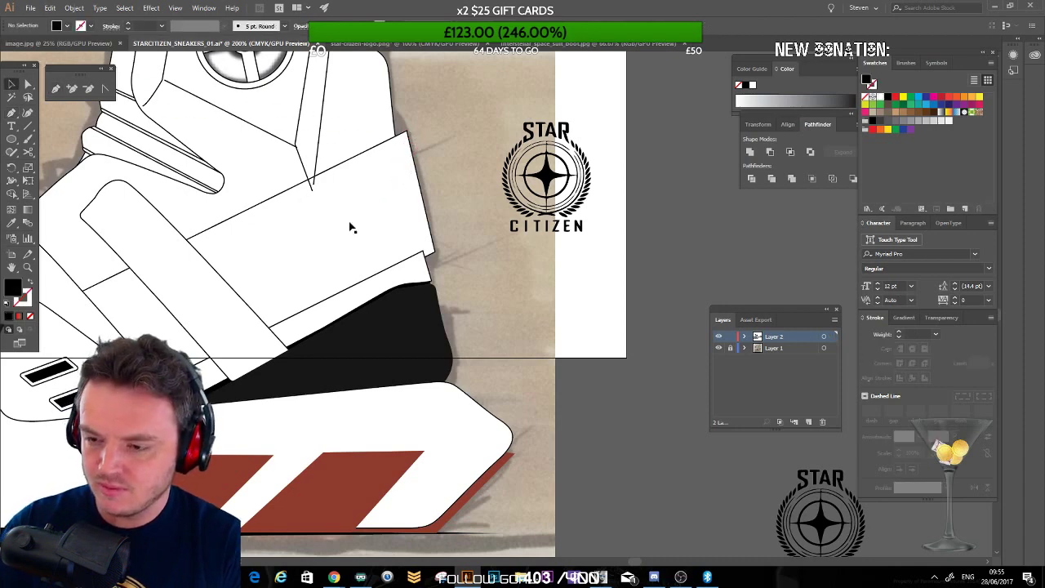
Step: Draw a narrow closed black strip with angled ends along the heel panel's rear edge
{"action": "left_click", "coordinate": [56, 89]}
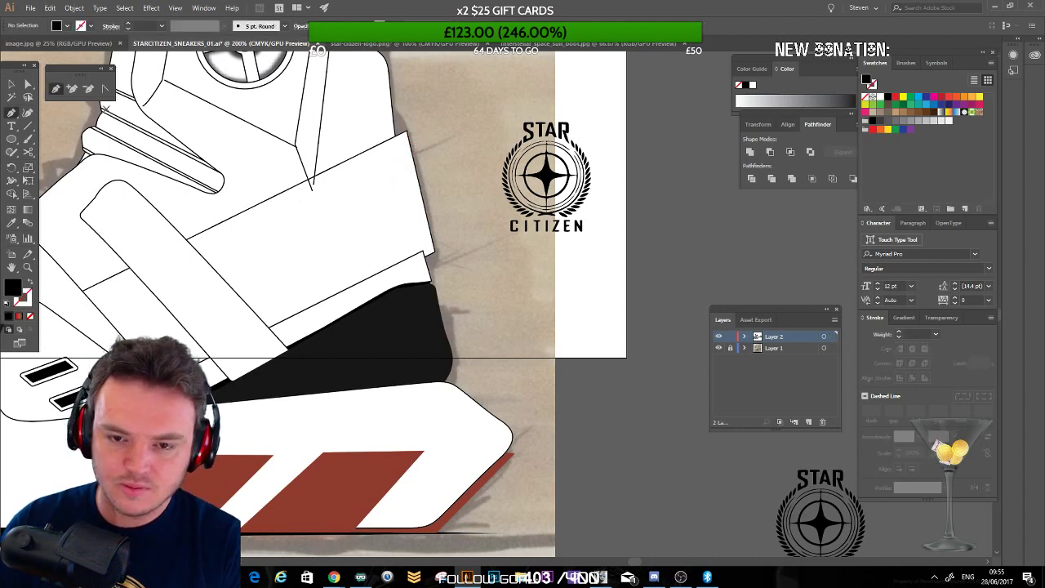
{"action": "left_click", "coordinate": [426, 143]}
{"action": "left_click", "coordinate": [442, 238]}
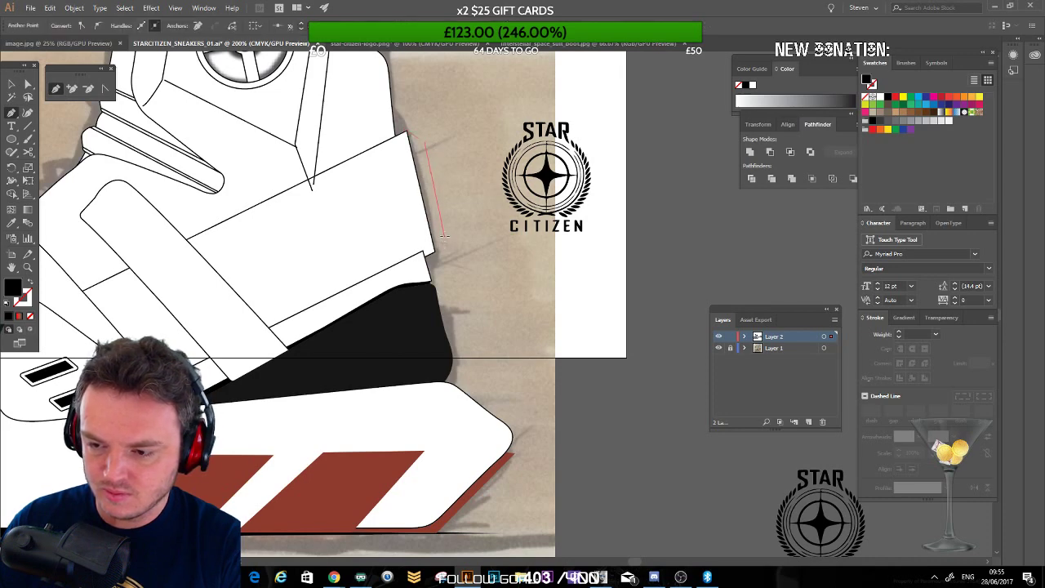
{"action": "left_click", "coordinate": [436, 252]}
{"action": "left_click", "coordinate": [407, 132]}
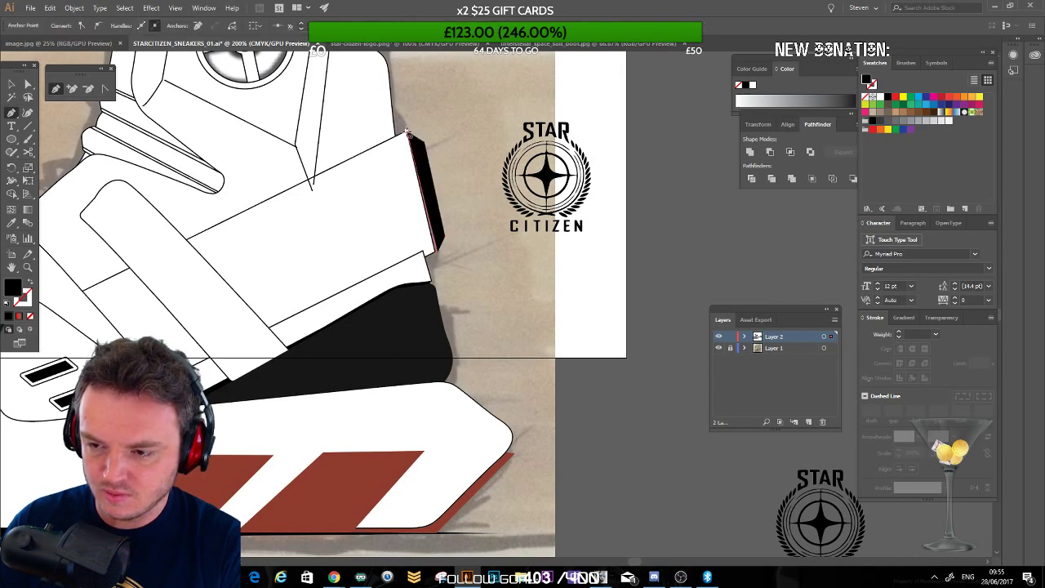
{"action": "left_click", "coordinate": [407, 134]}
Step: Shift the black strip slightly towards the boot so its lower corner meets the heel panel's bottom rear corner
{"action": "left_click", "coordinate": [29, 85]}
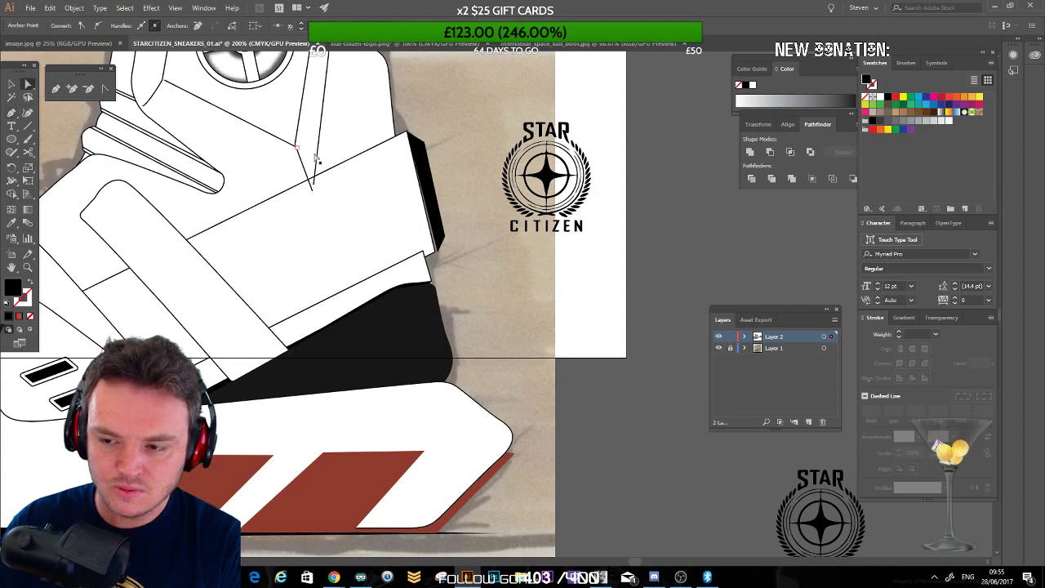
{"action": "left_click", "coordinate": [438, 255]}
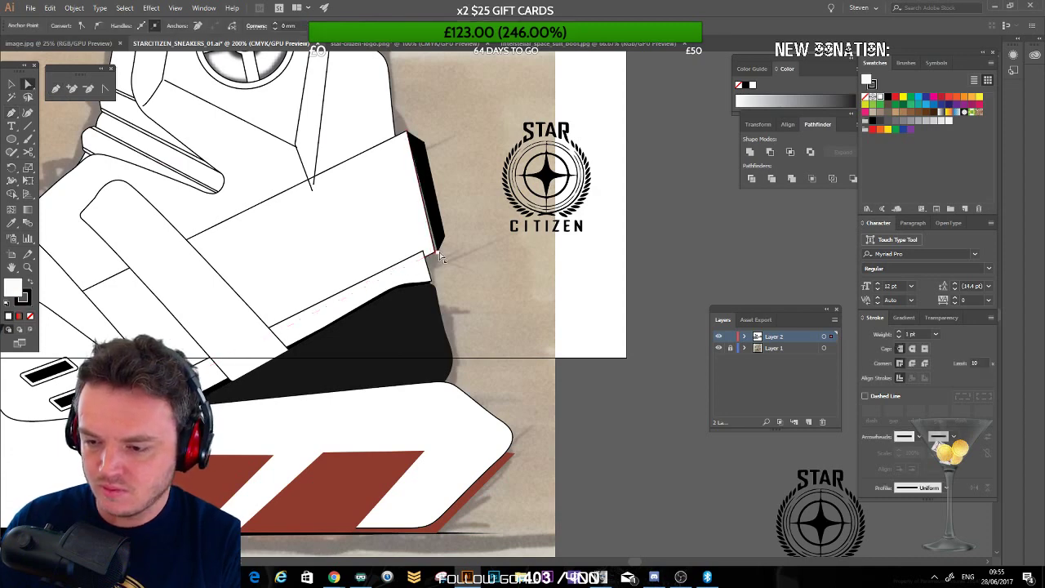
{"action": "left_click", "coordinate": [440, 248]}
{"action": "left_click", "coordinate": [438, 247]}
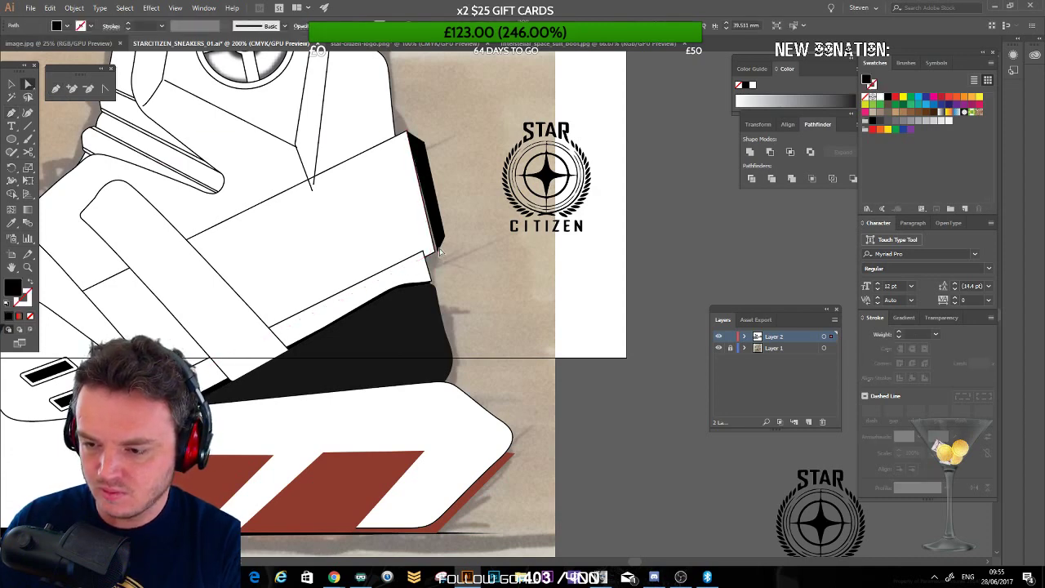
{"action": "left_click_drag", "start_coordinate": [438, 253], "coordinate": [434, 252]}
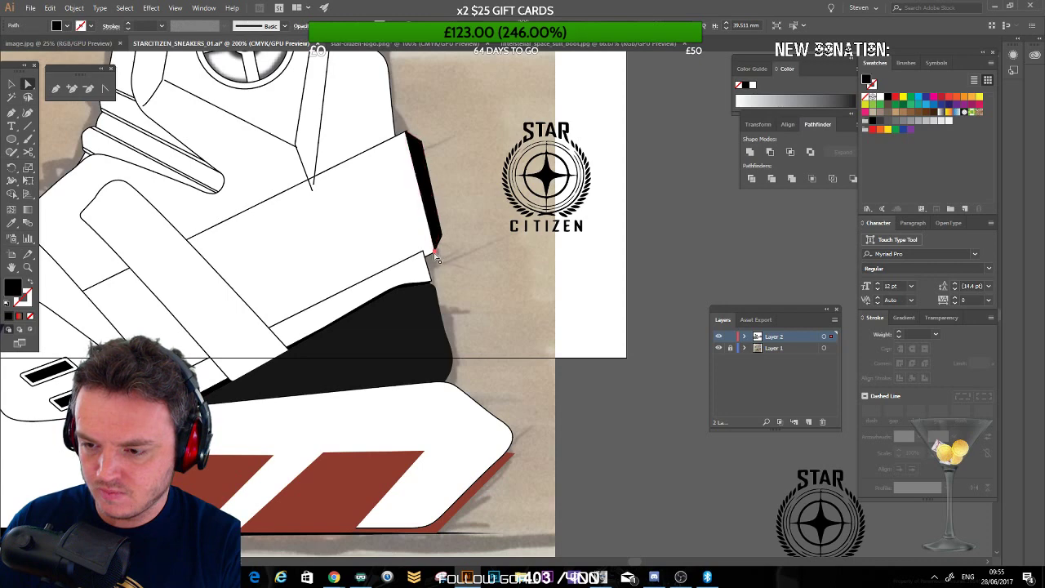
{"action": "key", "text": "v"}
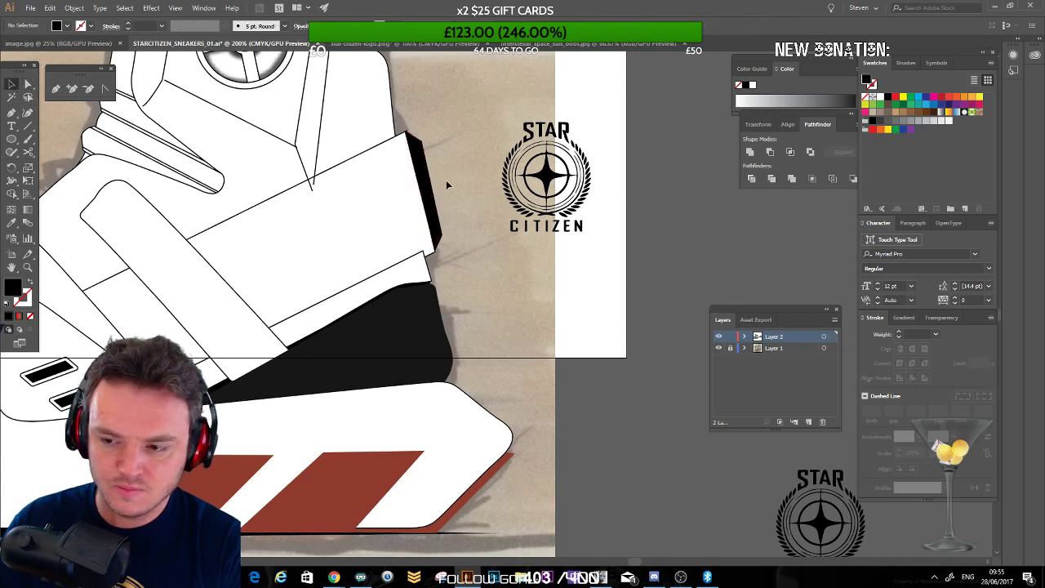
Step: Try to draw a second black shape wrapping the heel panel's rear end up to the black strip, then delete it
{"action": "left_click", "coordinate": [435, 194]}
{"action": "key", "text": "p"}
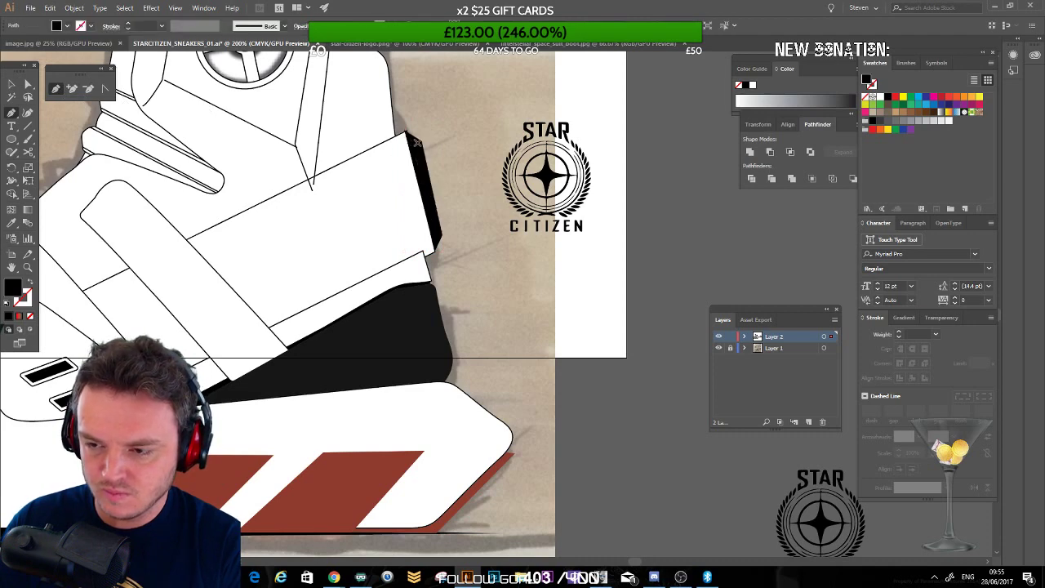
{"action": "left_click", "coordinate": [367, 151]}
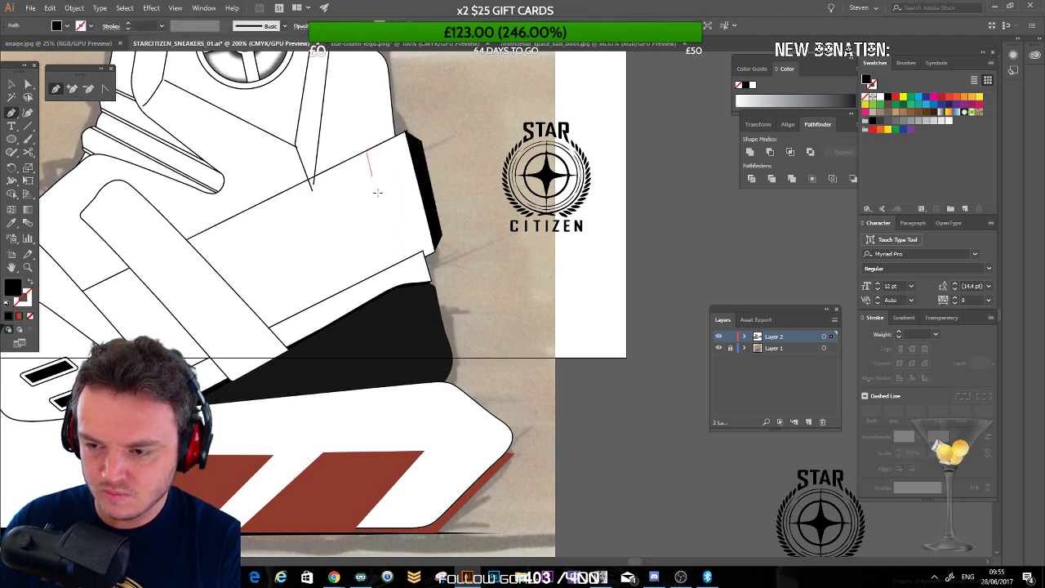
{"action": "left_click", "coordinate": [406, 262]}
{"action": "left_click", "coordinate": [441, 235]}
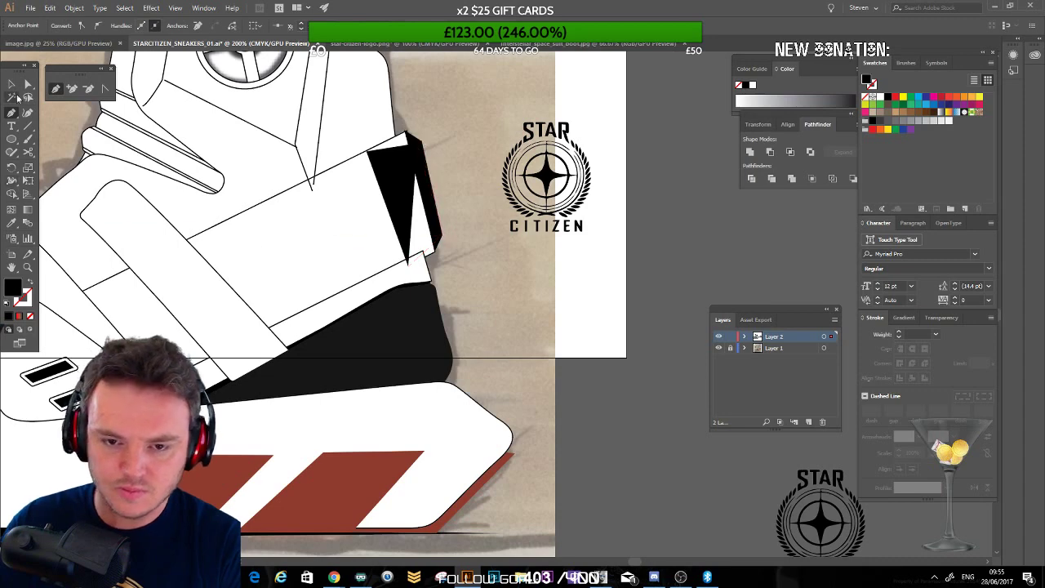
{"action": "left_click", "coordinate": [12, 86]}
{"action": "key", "text": "Delete"}
{"action": "key", "text": "Delete"}
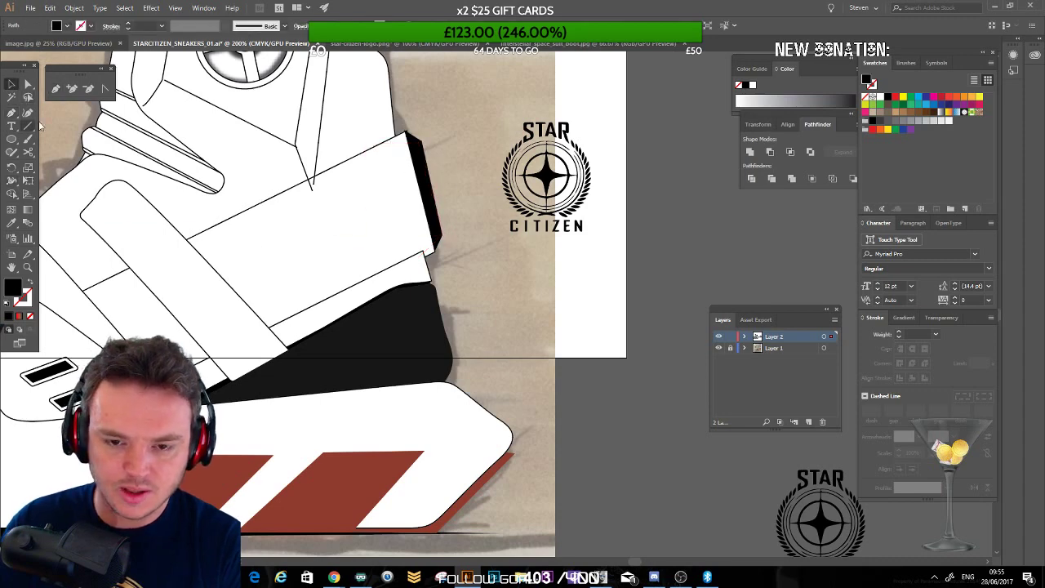
Step: Draw a closed four-sided patch over the heel panel's rear end with the Pen tool, using the default white fill and black outline
{"action": "left_click", "coordinate": [57, 89]}
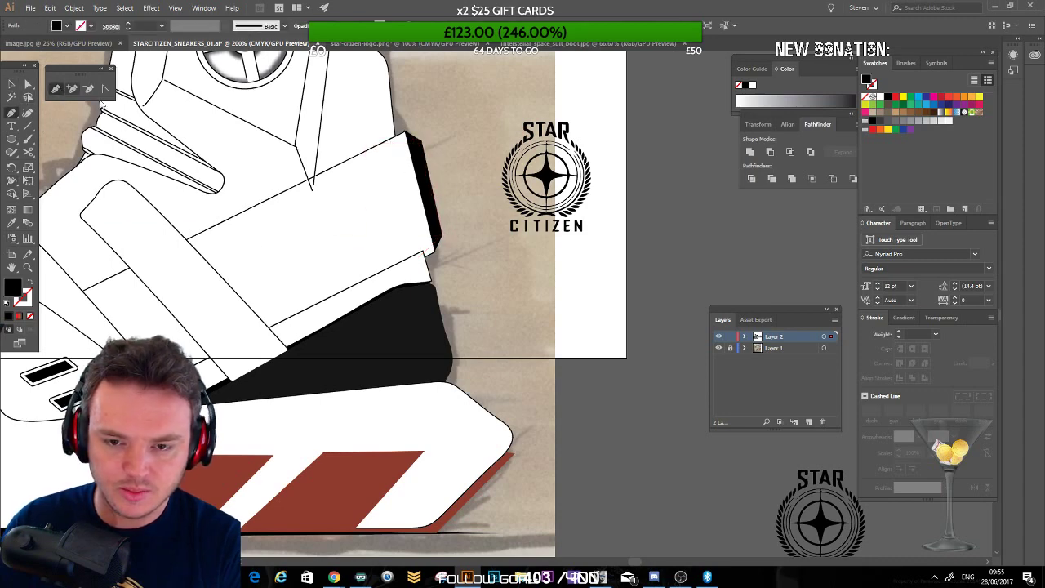
{"action": "left_click", "coordinate": [374, 147]}
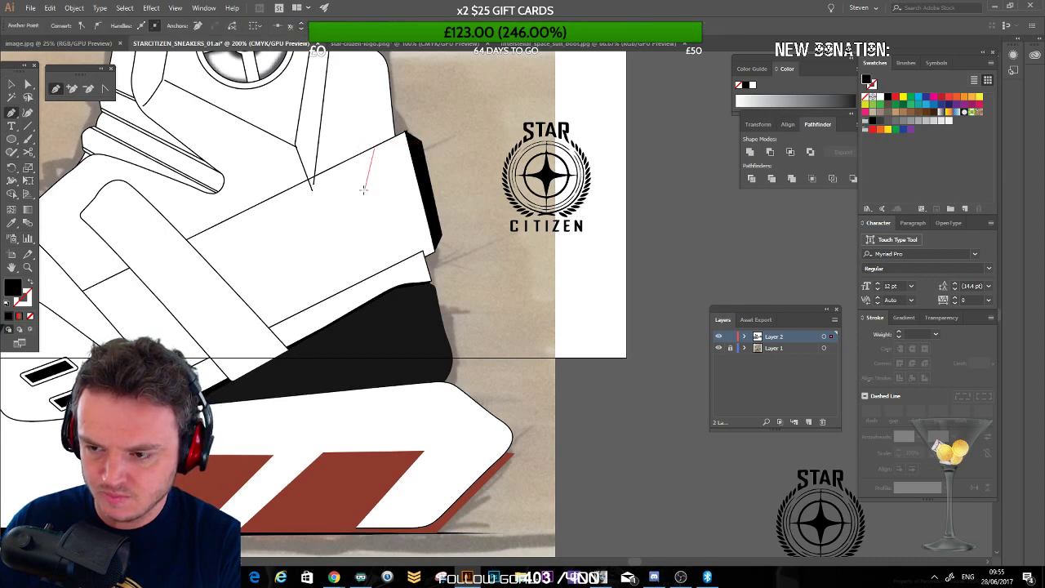
{"action": "left_click", "coordinate": [410, 263]}
{"action": "left_click", "coordinate": [438, 235]}
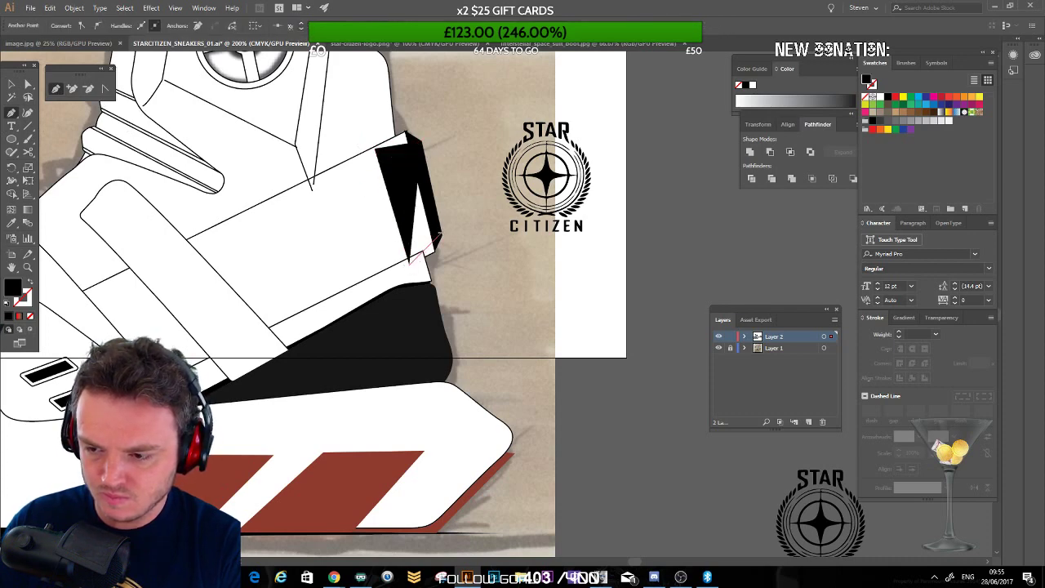
{"action": "left_click", "coordinate": [442, 236]}
{"action": "left_click", "coordinate": [423, 142]}
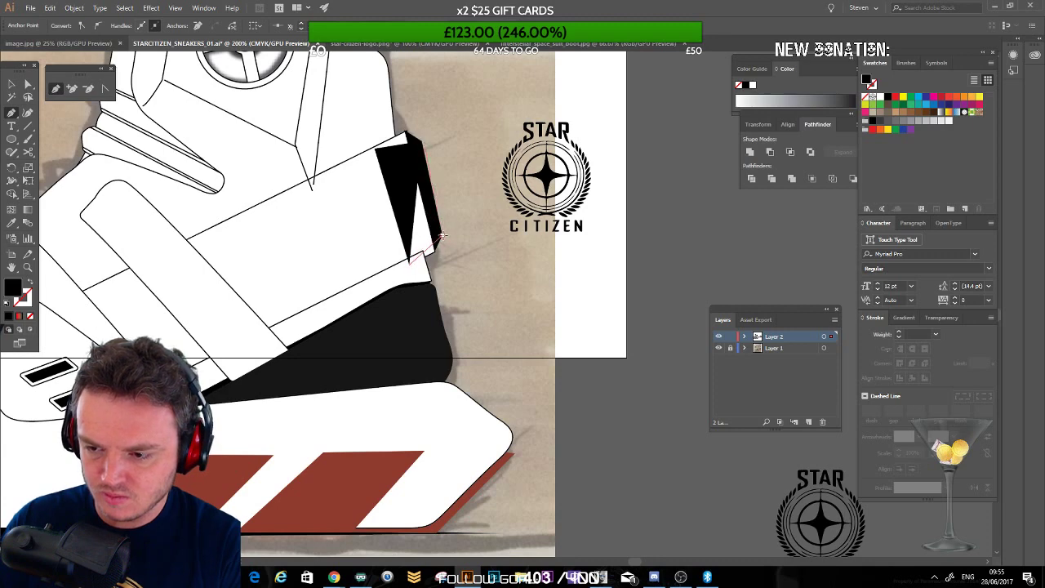
{"action": "left_click", "coordinate": [439, 237]}
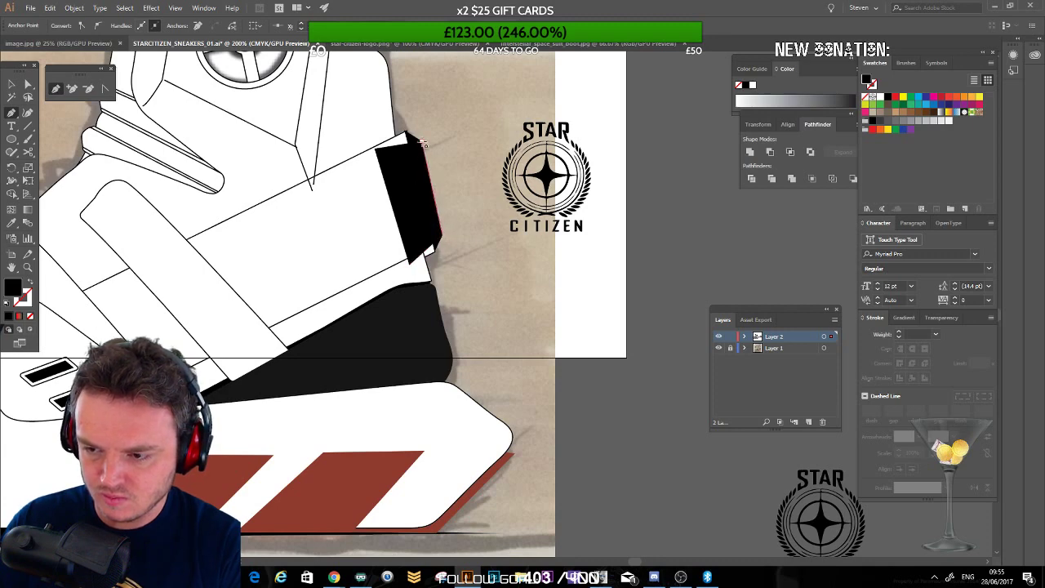
{"action": "left_click", "coordinate": [12, 84]}
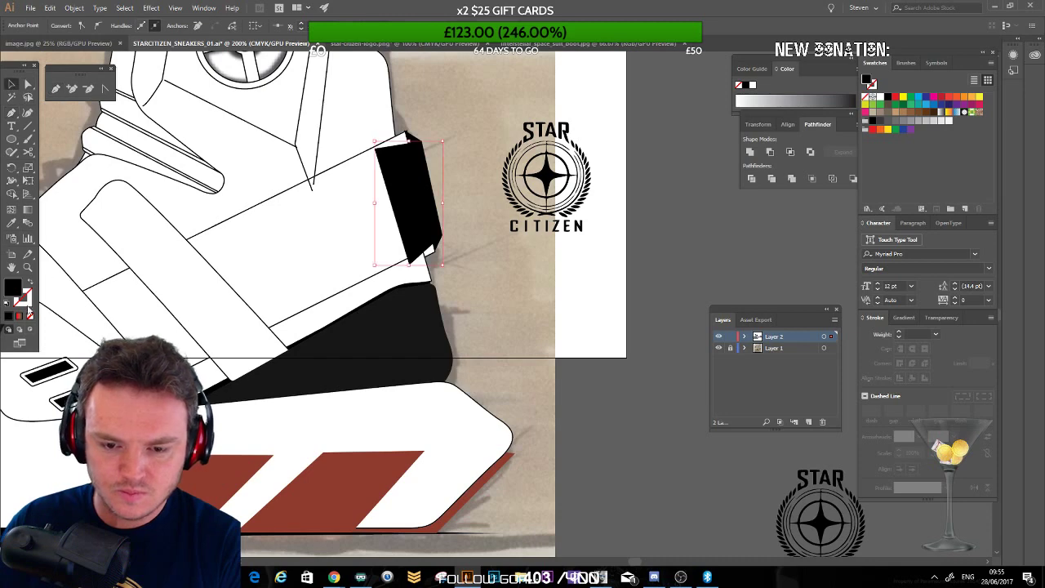
{"action": "left_click", "coordinate": [7, 303]}
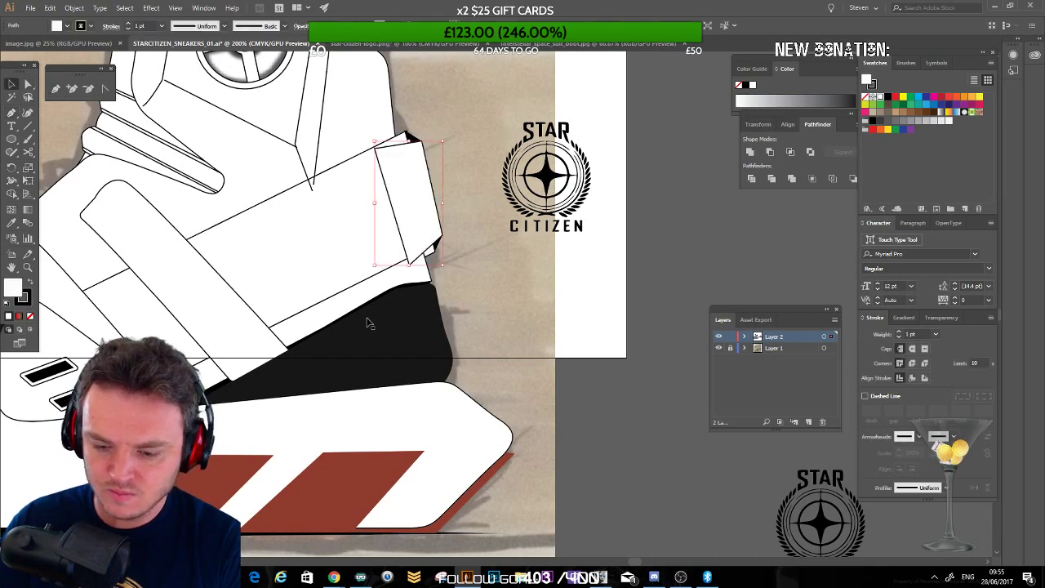
Step: Try to restack the white patch by cutting it and pasting it in front, and adjust its position over the heel's rear end
{"action": "key", "text": "ctrl+x"}
{"action": "left_click", "coordinate": [390, 186]}
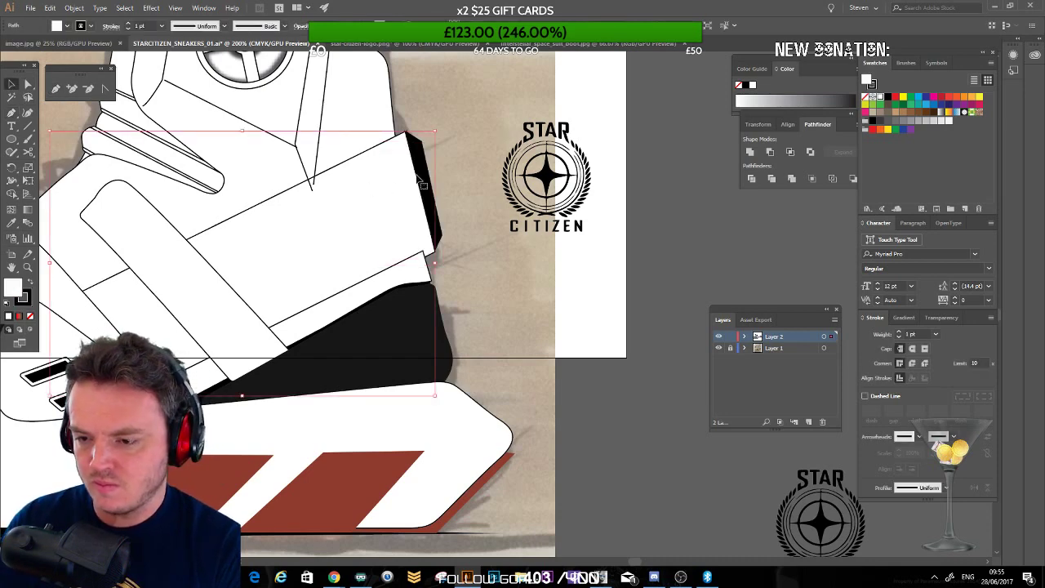
{"action": "left_click", "coordinate": [422, 186]}
{"action": "key", "text": "ctrl+f"}
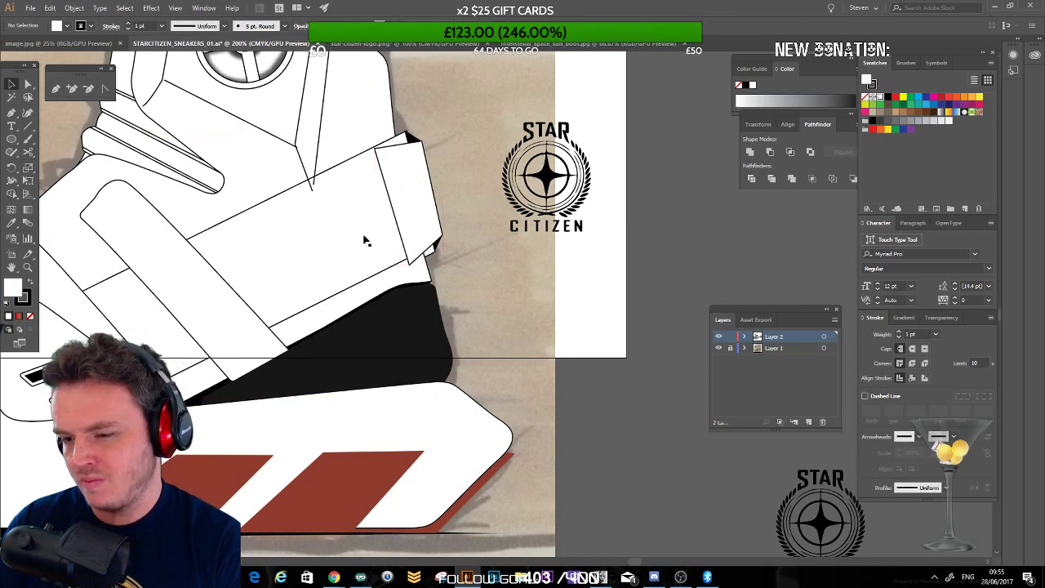
{"action": "left_click", "coordinate": [393, 206]}
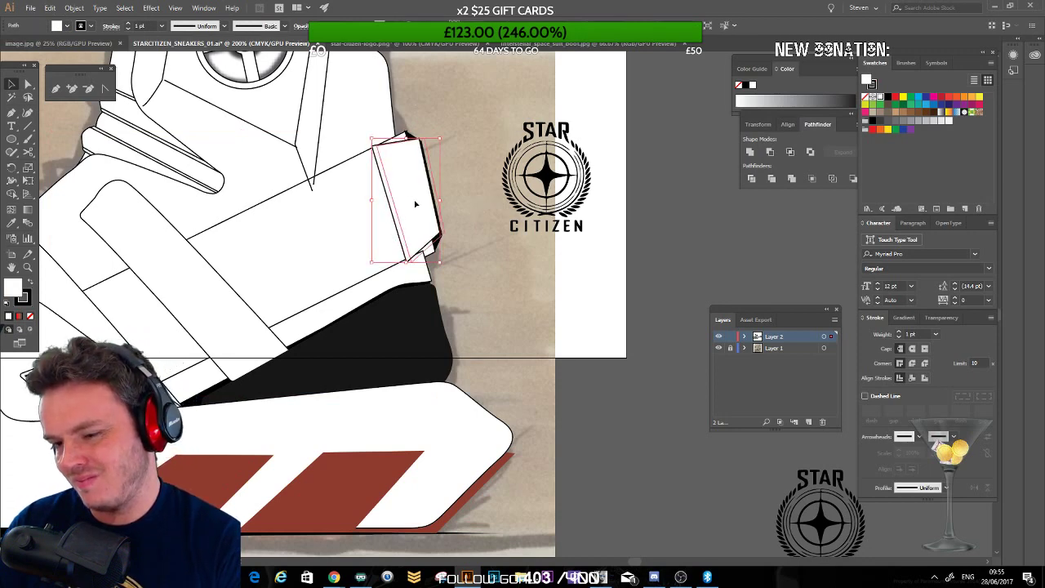
{"action": "left_click", "coordinate": [477, 225]}
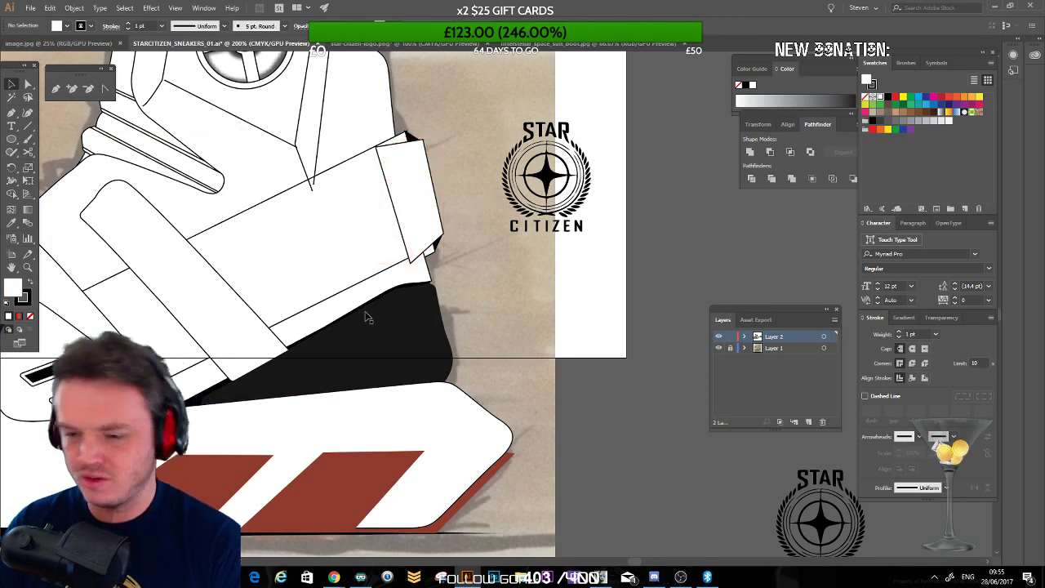
{"action": "left_click", "coordinate": [418, 194]}
{"action": "left_click", "coordinate": [437, 110]}
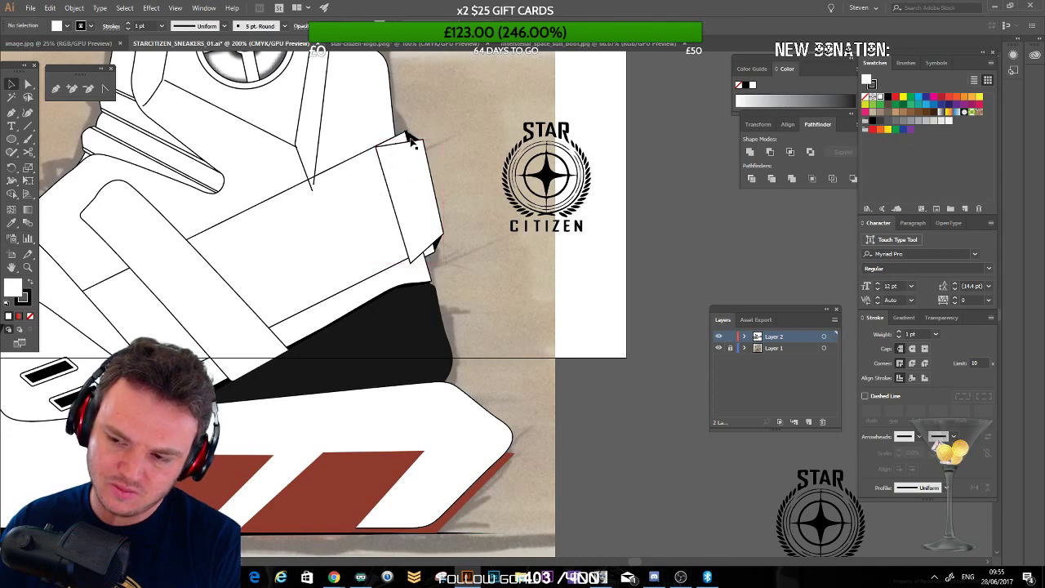
Step: Move the black strip off the boot beside the Star Citizen logo, and enlarge and reposition the white patch over the heel's rear end
{"action": "left_click_drag", "start_coordinate": [411, 137], "coordinate": [472, 122]}
{"action": "mouse_move", "coordinate": [414, 190]}
{"action": "left_mouse_down"}
{"action": "mouse_move", "coordinate": [413, 175]}
{"action": "mouse_move", "coordinate": [400, 179]}
{"action": "left_mouse_up"}
{"action": "left_click_drag", "start_coordinate": [430, 255], "coordinate": [443, 281]}
{"action": "left_click", "coordinate": [450, 231]}
{"action": "left_click_drag", "start_coordinate": [419, 207], "coordinate": [424, 212]}
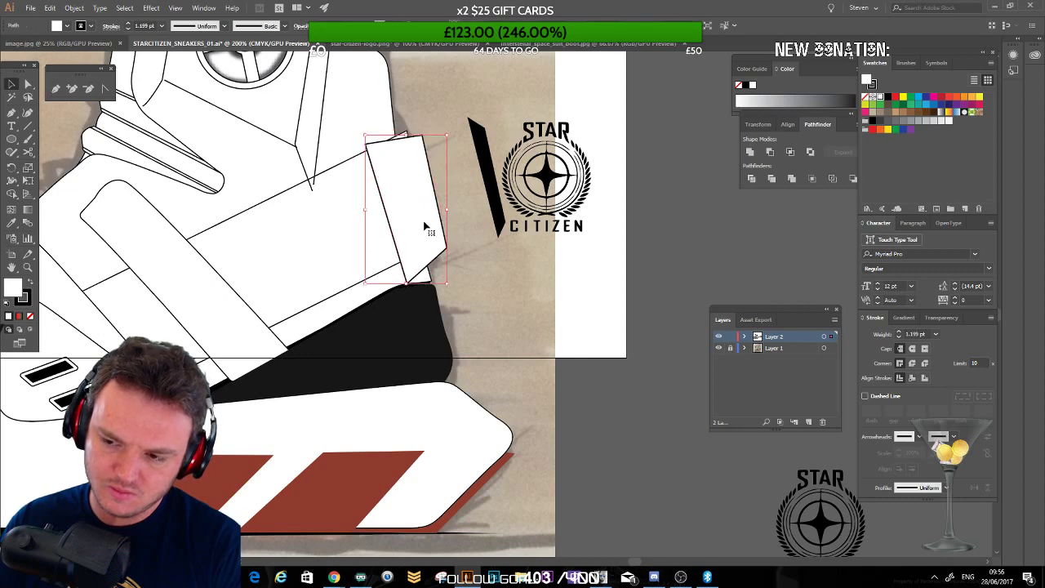
{"action": "left_click", "coordinate": [424, 221]}
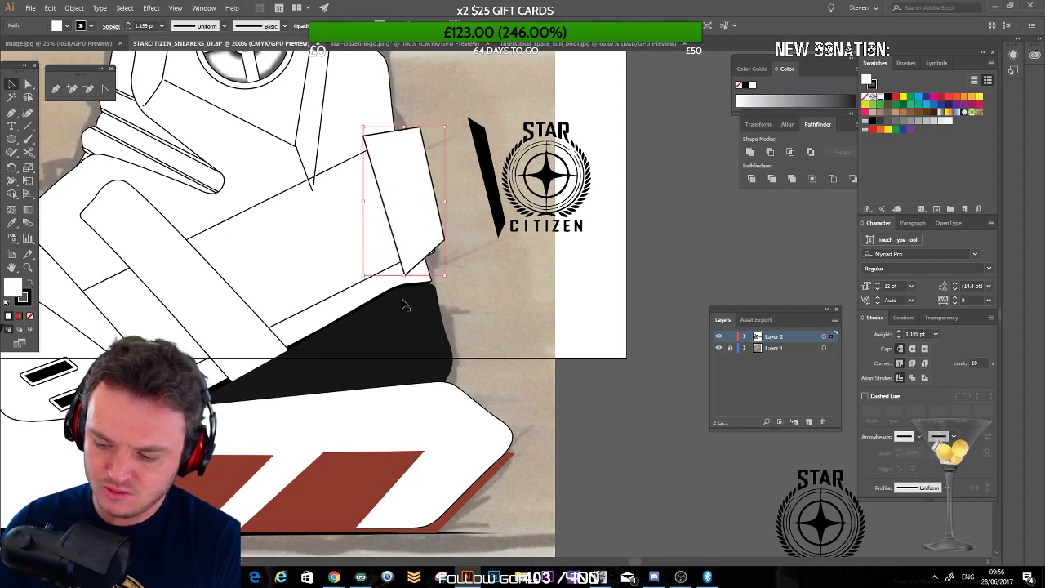
Step: Delete the white patch and the black strip made for the heel panel
{"action": "key", "text": "Delete"}
{"action": "left_click", "coordinate": [485, 156]}
{"action": "key", "text": "Delete"}
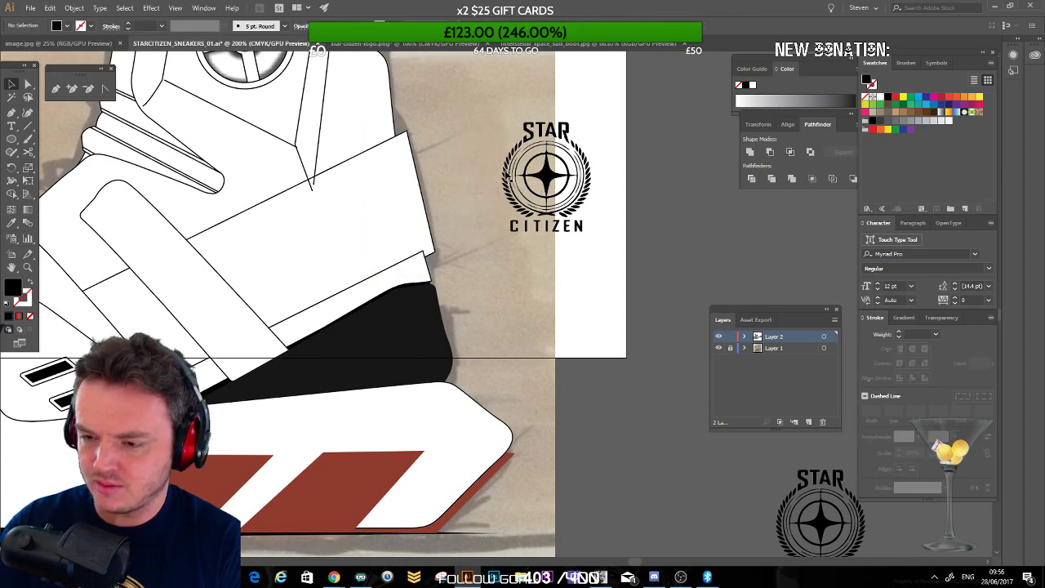
Step: Place the Star Citizen logo over the heel panel's rear edge and rotate it counterclockwise to follow the slanted edge
{"action": "left_click_drag", "start_coordinate": [588, 211], "coordinate": [461, 225]}
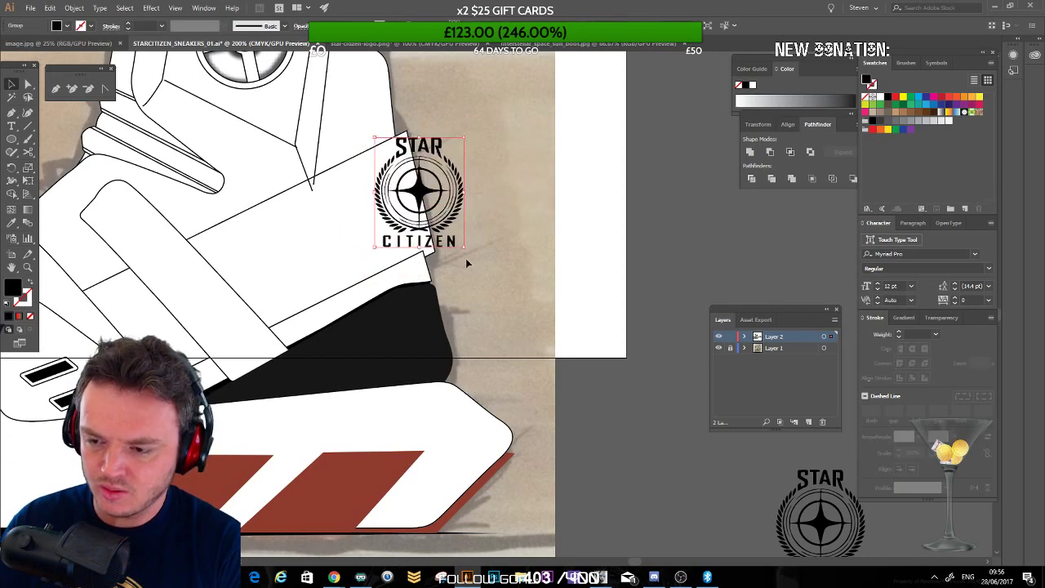
{"action": "left_click_drag", "start_coordinate": [466, 262], "coordinate": [484, 245]}
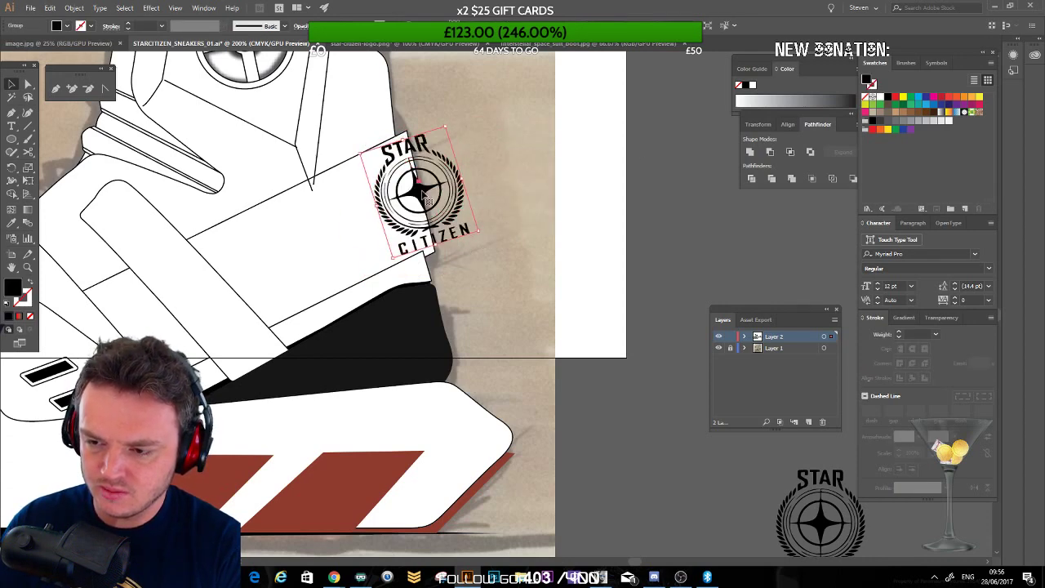
{"action": "left_click_drag", "start_coordinate": [423, 194], "coordinate": [428, 194]}
{"action": "left_click_drag", "start_coordinate": [486, 236], "coordinate": [480, 240]}
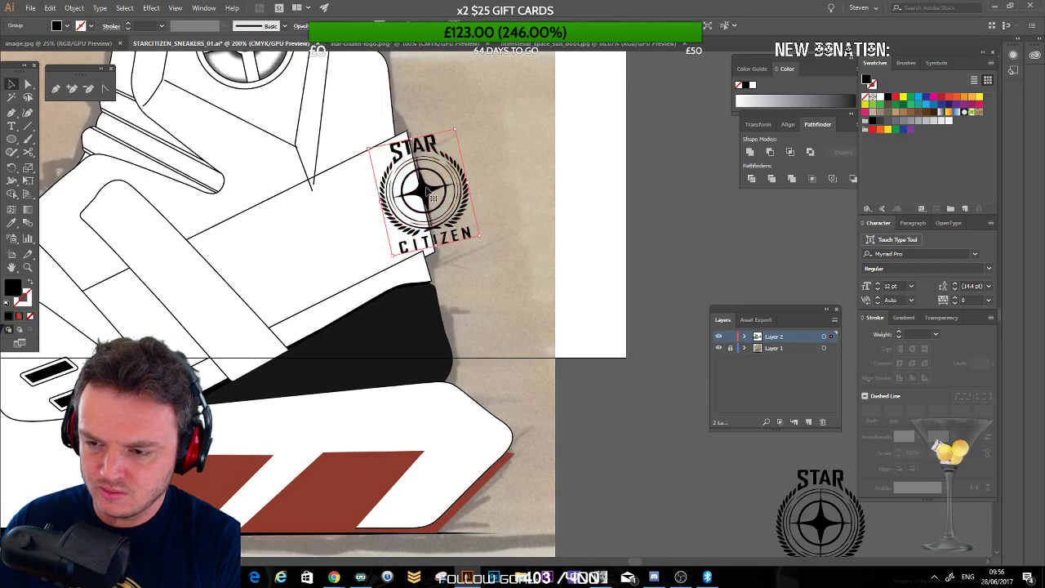
{"action": "left_click_drag", "start_coordinate": [430, 193], "coordinate": [426, 193]}
{"action": "left_click", "coordinate": [473, 274]}
Step: Draw a closed four-sided shape just inside the rounded end of the front strap with the Pen tool
{"action": "left_click_drag", "start_coordinate": [223, 273], "coordinate": [280, 260]}
{"action": "key", "text": "ctrl+minus"}
{"action": "key", "text": "ctrl+minus"}
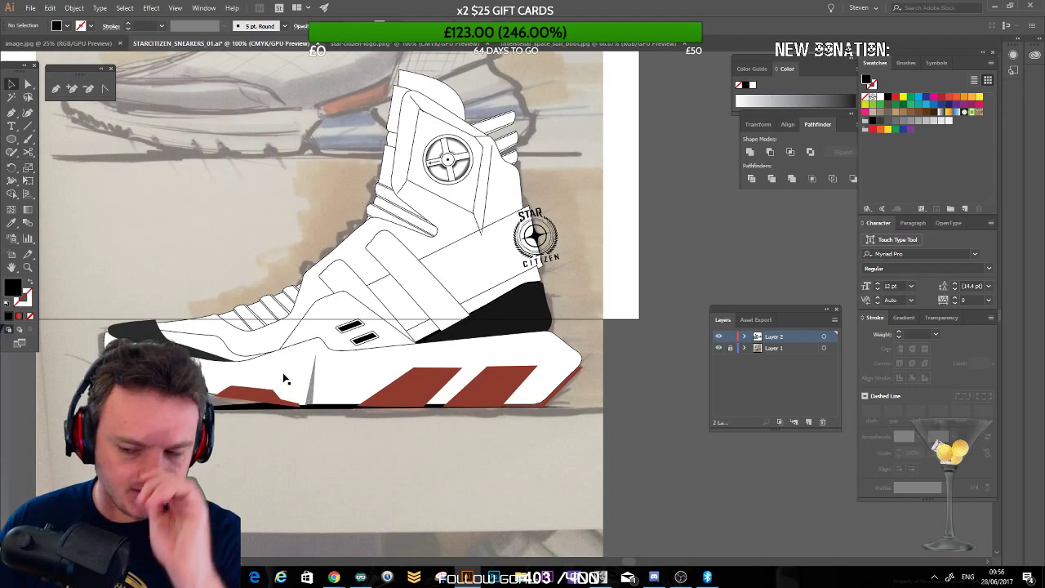
{"action": "scroll", "coordinate": [246, 275], "scroll_direction": "up", "scroll_amount": 3}
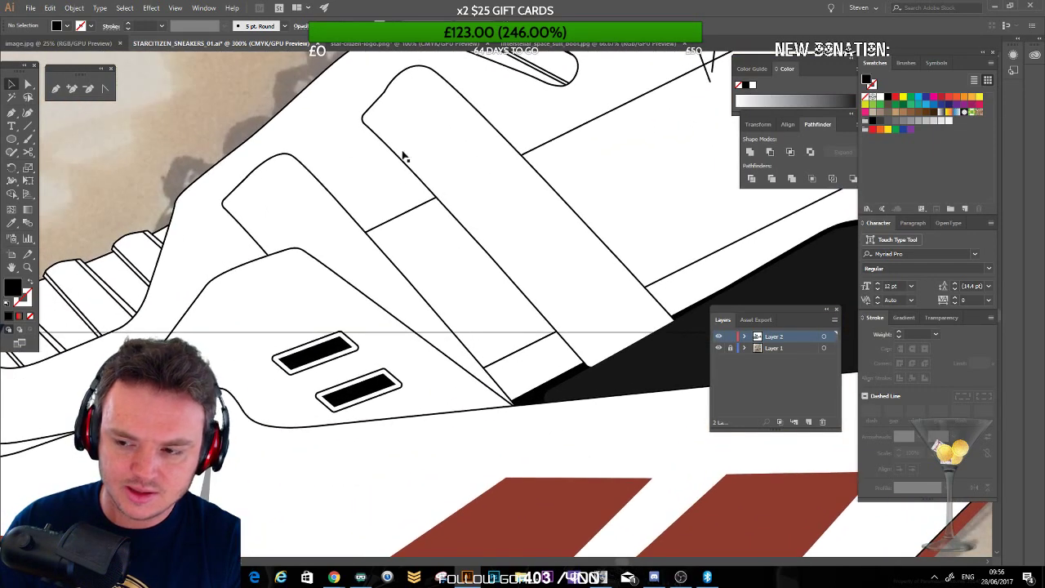
{"action": "key", "text": "p"}
{"action": "left_click", "coordinate": [238, 200]}
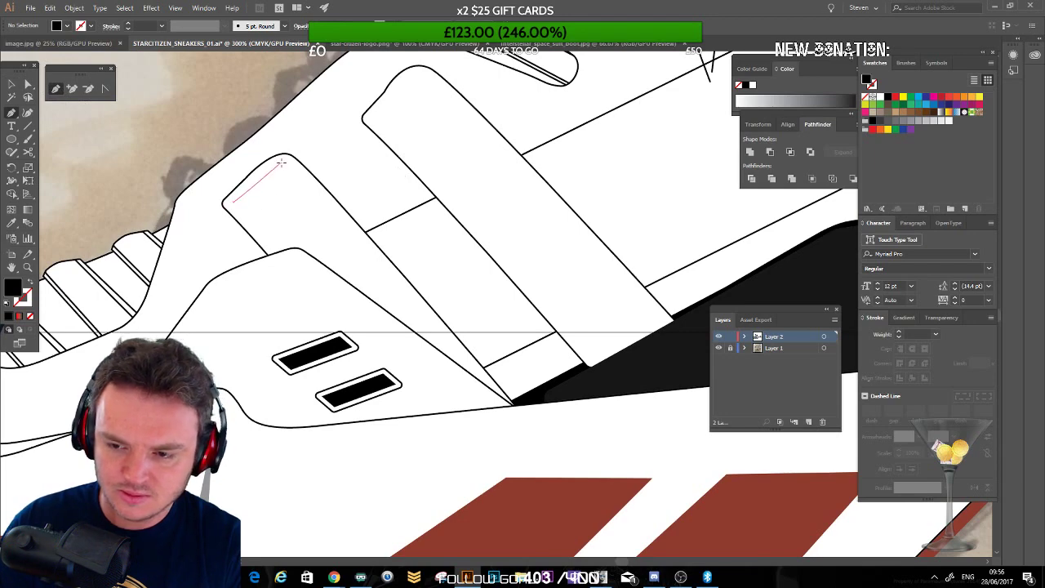
{"action": "left_click_drag", "start_coordinate": [284, 164], "coordinate": [293, 158]}
{"action": "left_click", "coordinate": [283, 163]}
{"action": "left_click", "coordinate": [329, 206]}
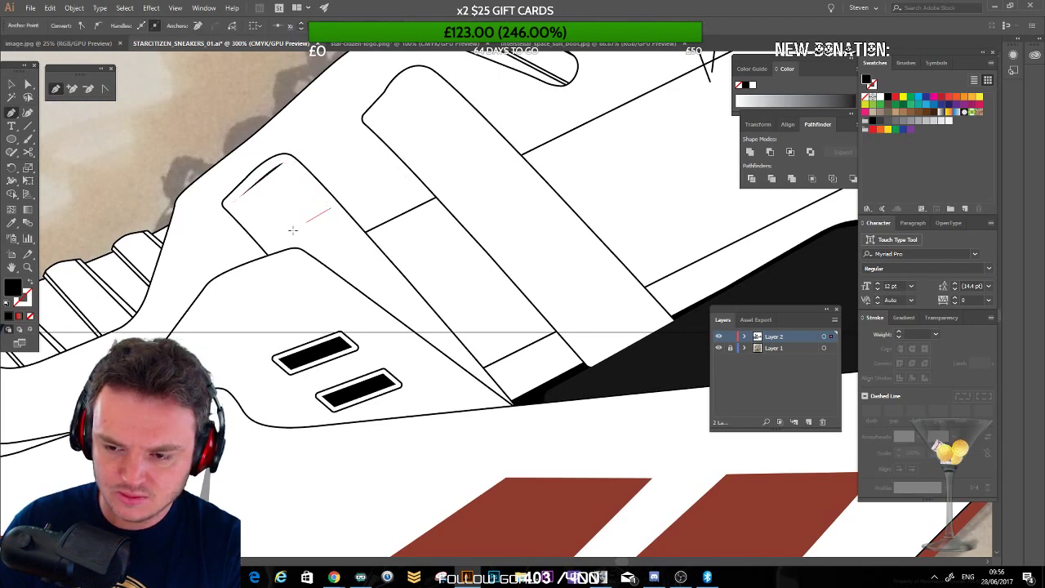
{"action": "left_click", "coordinate": [277, 239]}
{"action": "left_click", "coordinate": [234, 203]}
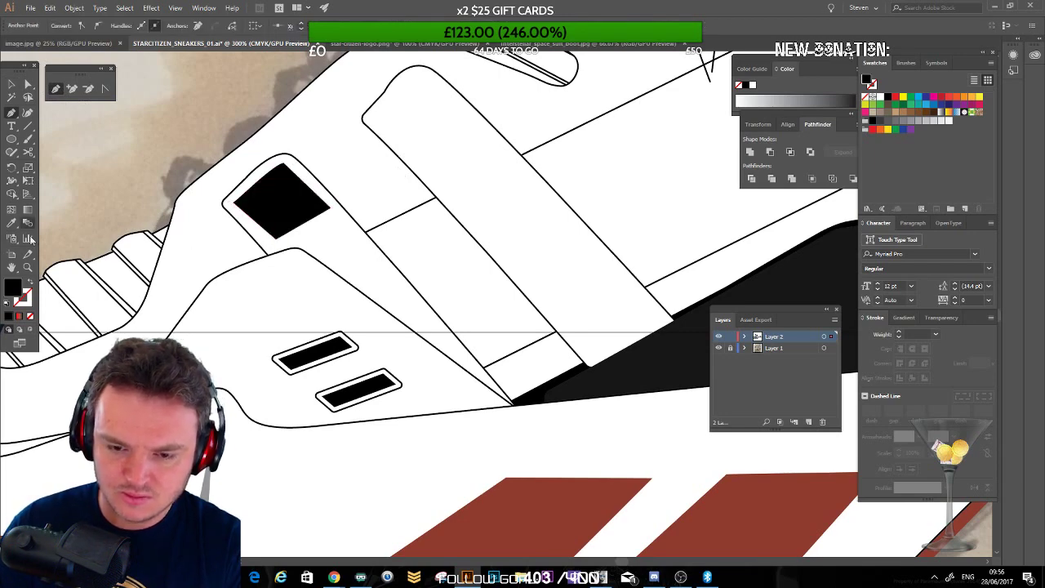
Step: Give the four-sided shape no fill and a black dashed outline with a 4 pt dash and a 2 pt gap
{"action": "key", "text": "shift+x"}
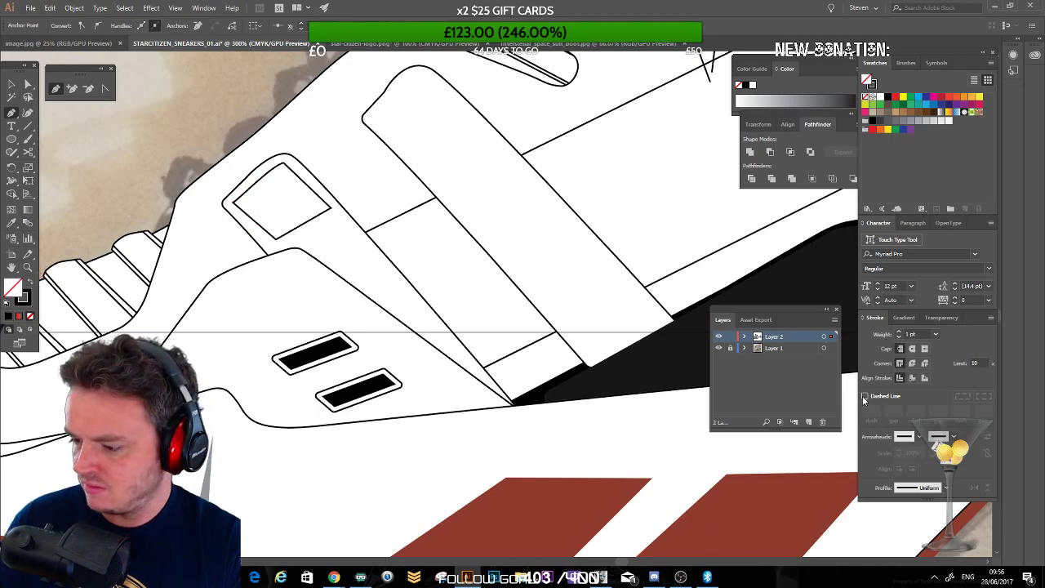
{"action": "left_click", "coordinate": [865, 397]}
{"action": "type", "text": "4"}
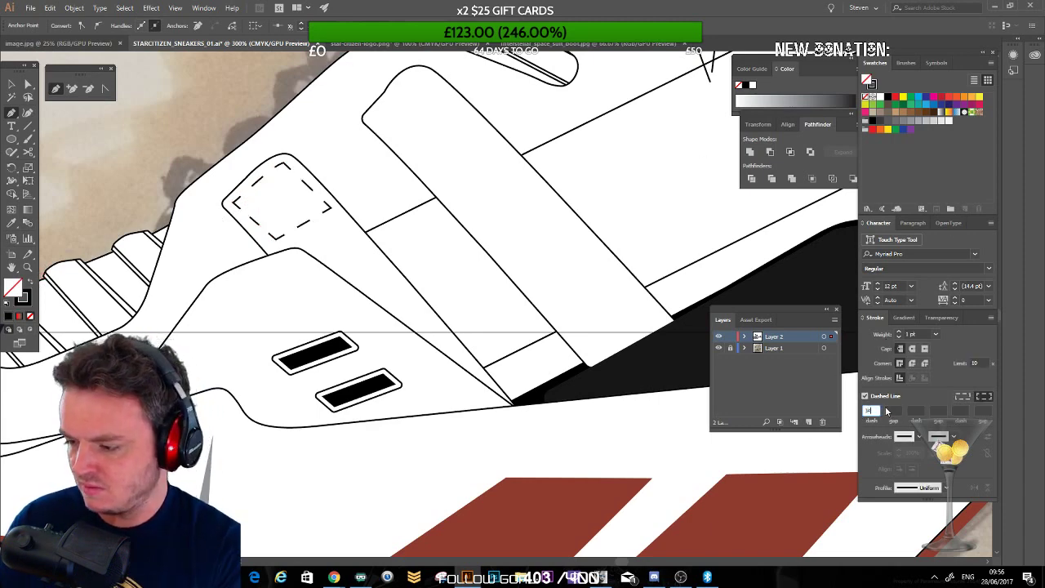
{"action": "left_click", "coordinate": [894, 411]}
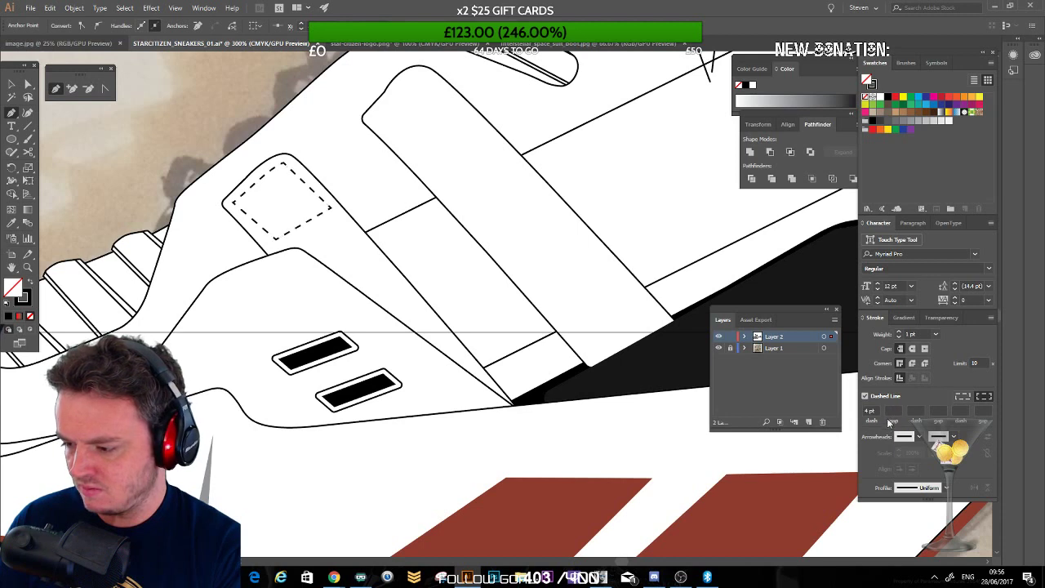
{"action": "type", "text": "2"}
{"action": "key", "text": "Tab"}
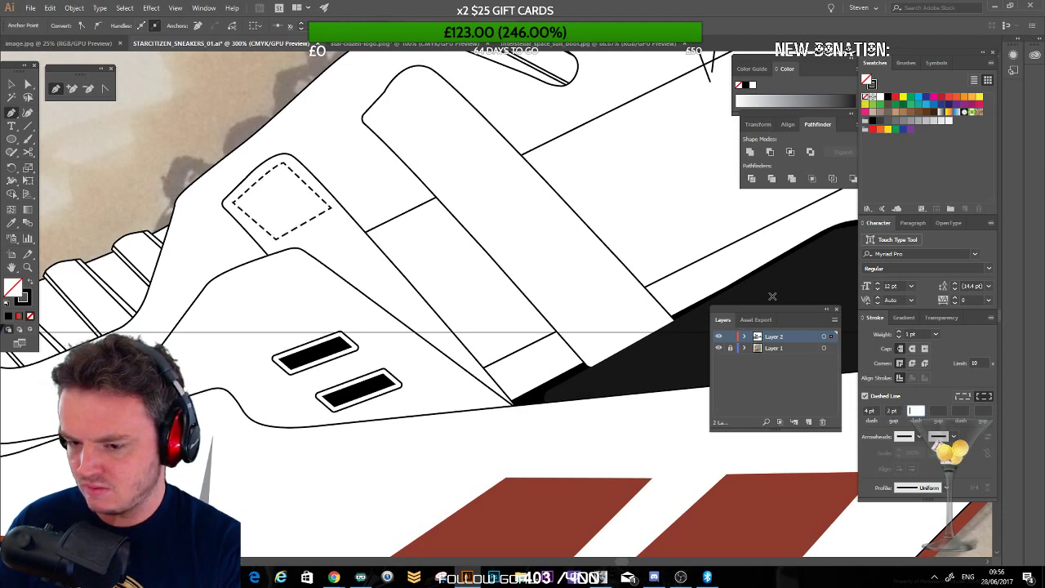
{"action": "left_click", "coordinate": [12, 84]}
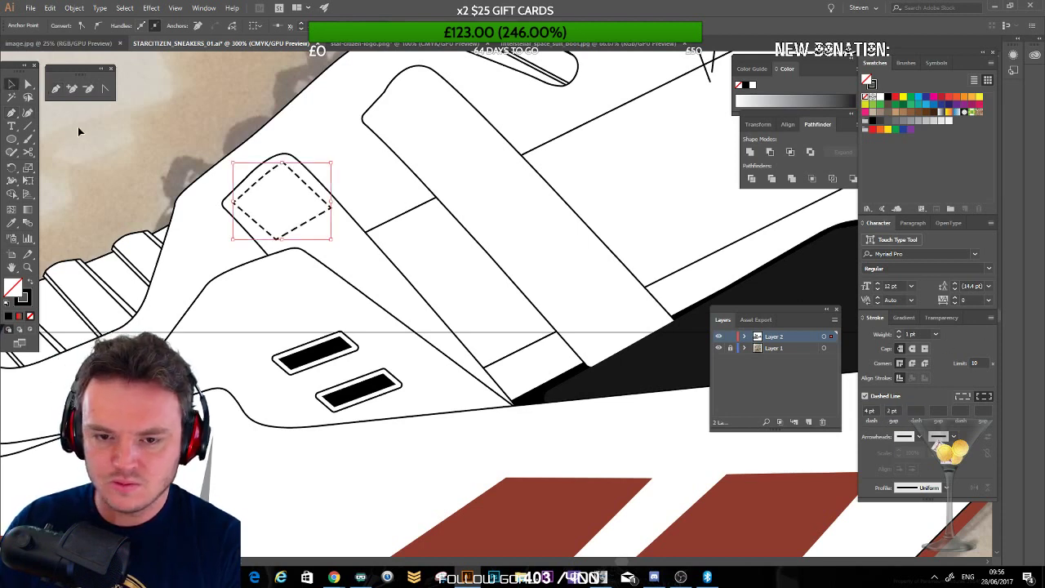
{"action": "left_click", "coordinate": [79, 132]}
Step: Draw dashed diagonals between the opposite corners of the four-sided shape to form a stitched cross
{"action": "left_click", "coordinate": [56, 89]}
{"action": "left_click", "coordinate": [282, 164]}
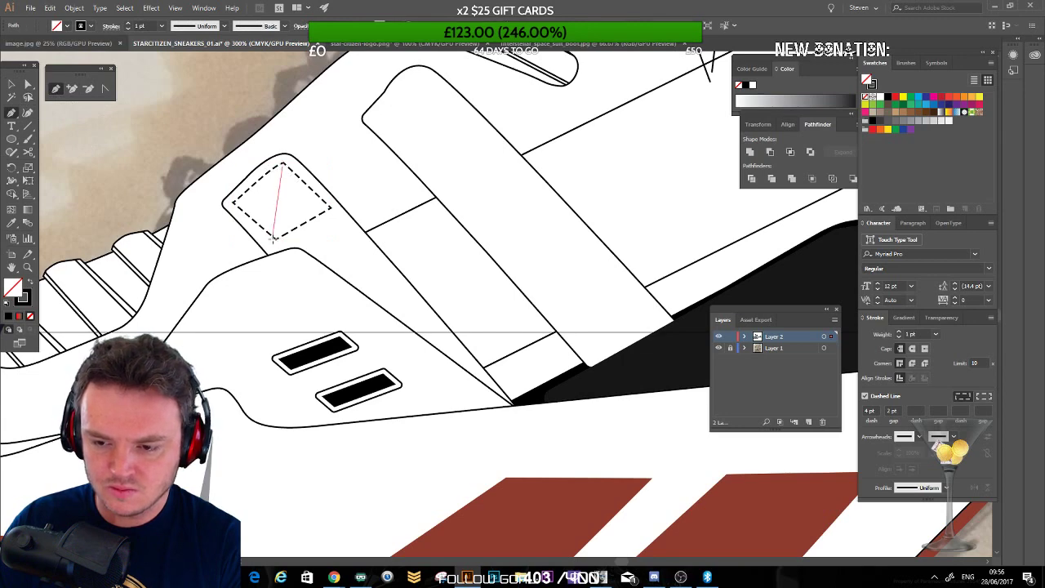
{"action": "left_click", "coordinate": [276, 237]}
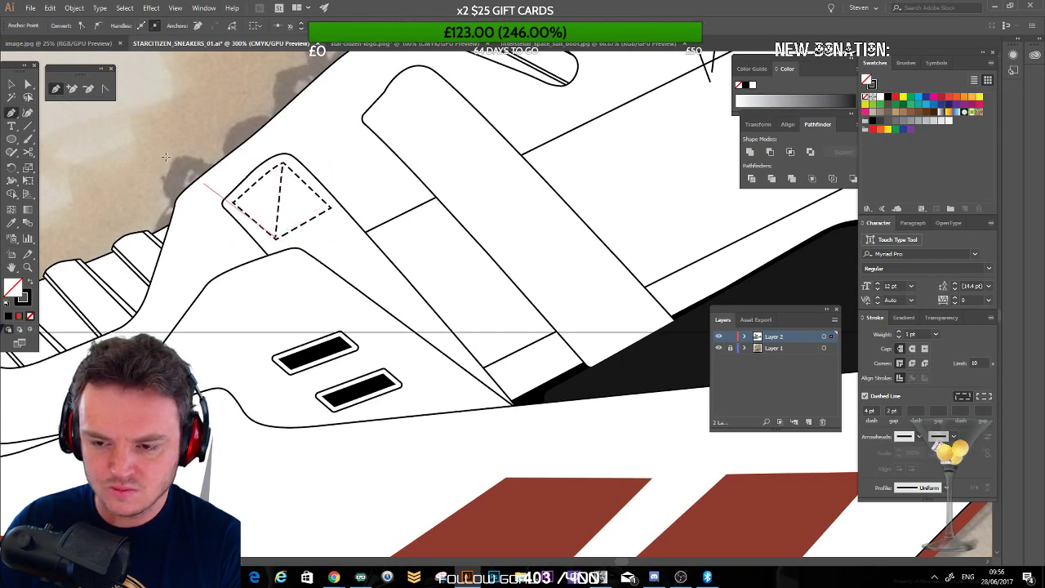
{"action": "key", "text": "Escape"}
{"action": "left_click", "coordinate": [235, 203]}
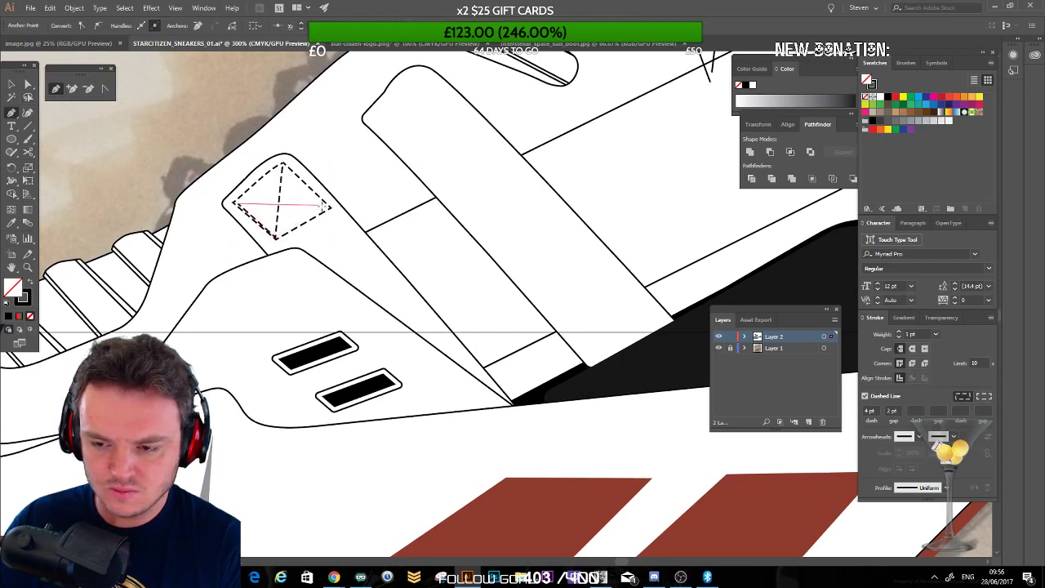
{"action": "left_click", "coordinate": [331, 207]}
{"action": "left_click", "coordinate": [281, 165]}
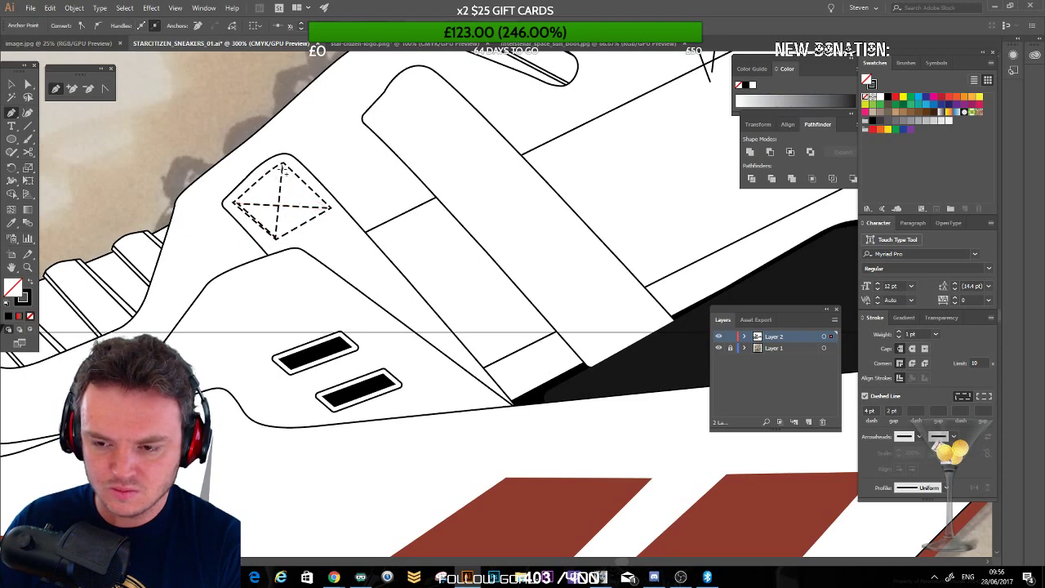
Step: Duplicate the dashed stitched cross from the front strap onto the rounded end of the rear strap
{"action": "left_click", "coordinate": [29, 85]}
{"action": "left_click", "coordinate": [96, 132]}
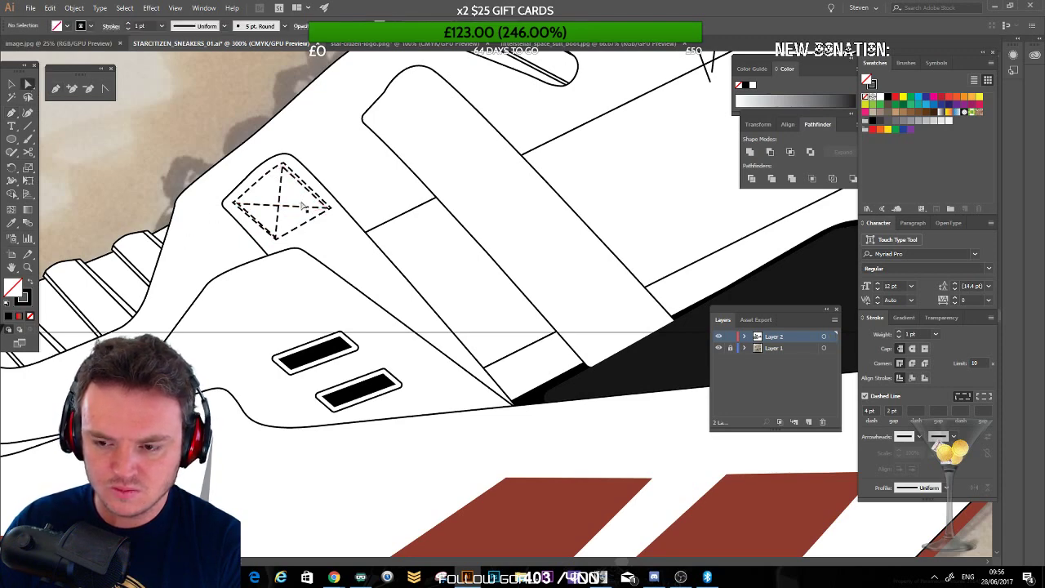
{"action": "left_click", "coordinate": [12, 84]}
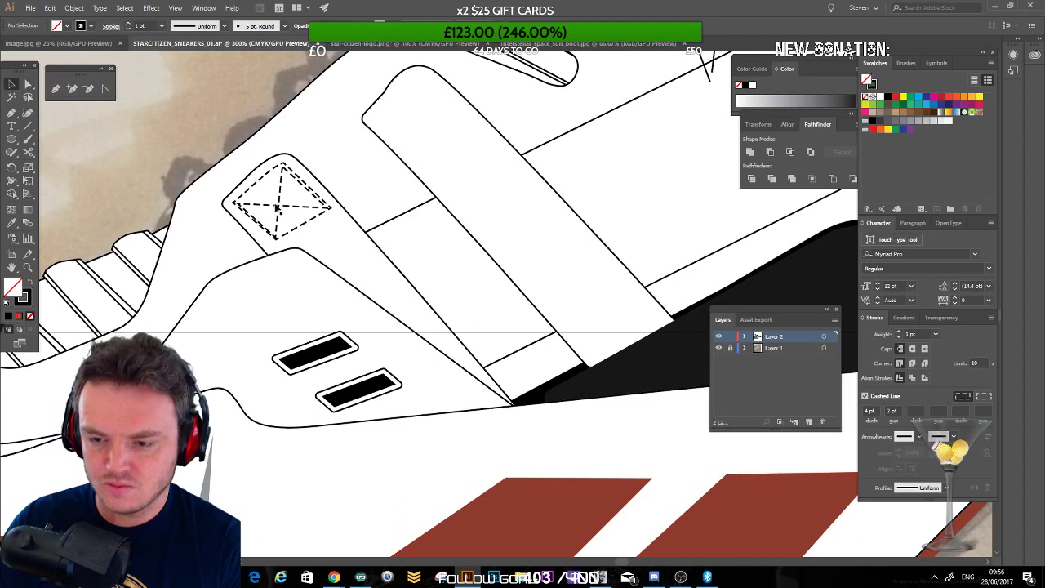
{"action": "left_click", "coordinate": [304, 190]}
{"action": "left_click", "coordinate": [311, 191]}
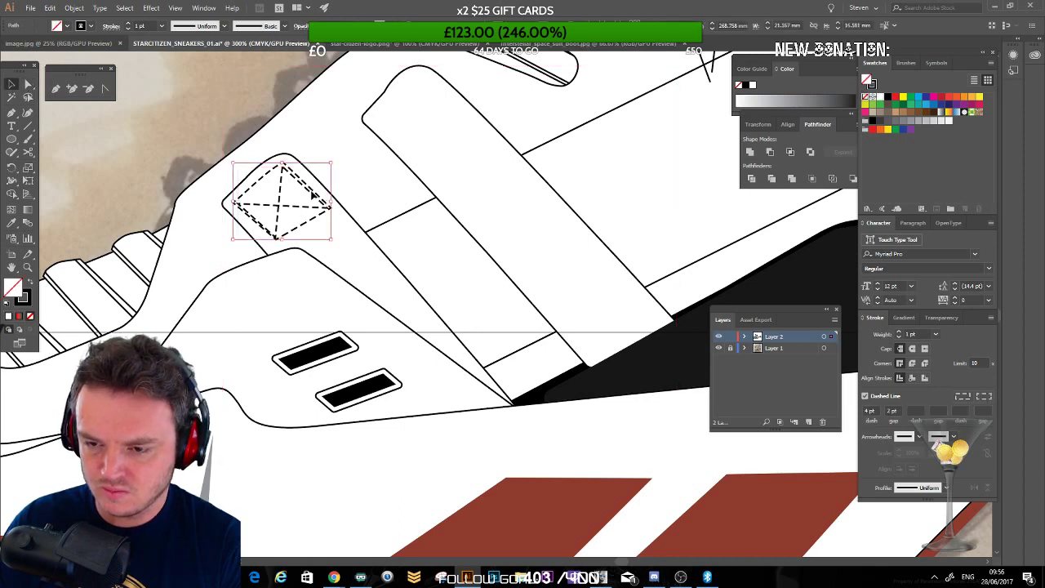
{"action": "left_click_drag", "start_coordinate": [304, 189], "coordinate": [445, 108]}
{"action": "left_click", "coordinate": [194, 122]}
Step: Examine the whole boot, comparing the stitched straps with the heel logo, sole and upper
{"action": "key", "text": "ctrl+minus"}
{"action": "key", "text": "ctrl+minus"}
{"action": "key", "text": "ctrl+minus"}
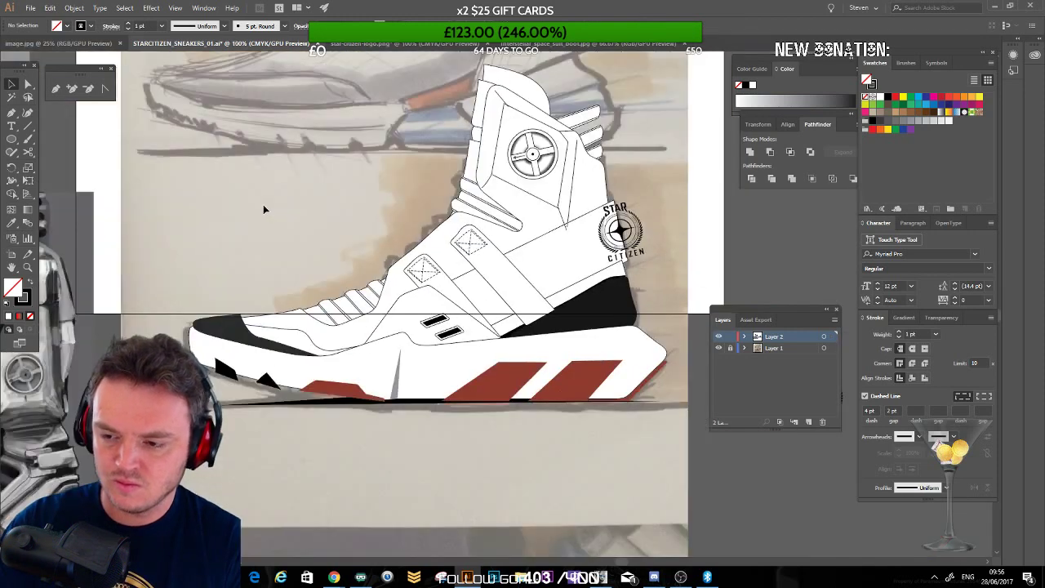
{"action": "left_click_drag", "start_coordinate": [328, 255], "coordinate": [261, 316]}
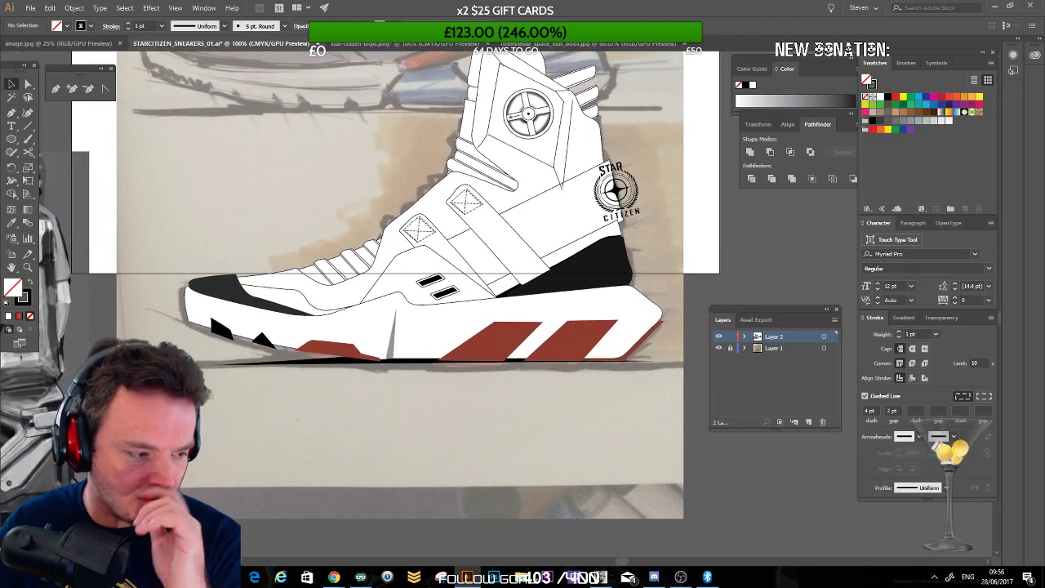
{"action": "left_click_drag", "start_coordinate": [546, 198], "coordinate": [470, 231]}
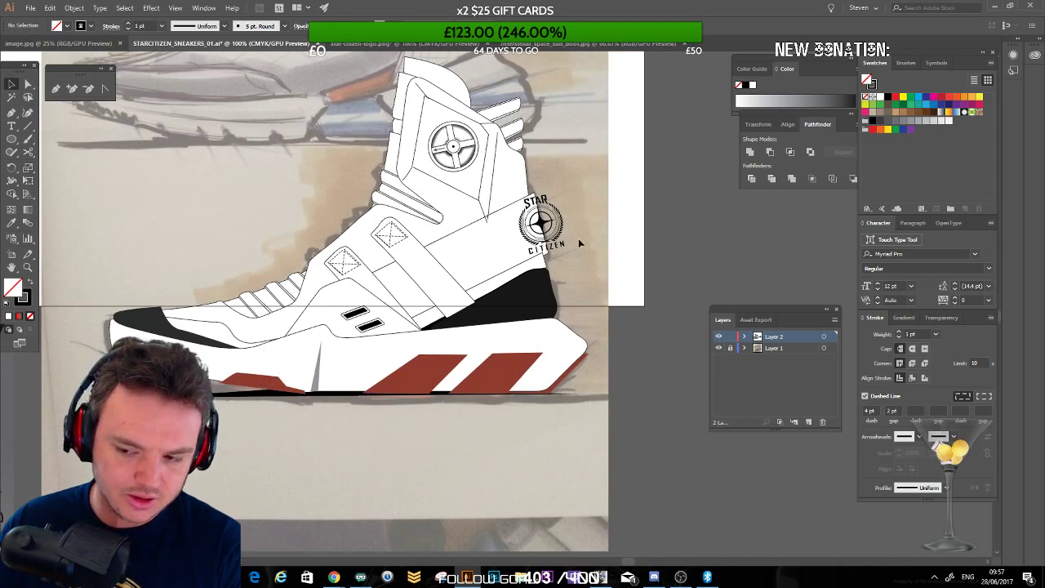
{"action": "key", "text": "ctrl+plus"}
{"action": "key", "text": "ctrl+plus"}
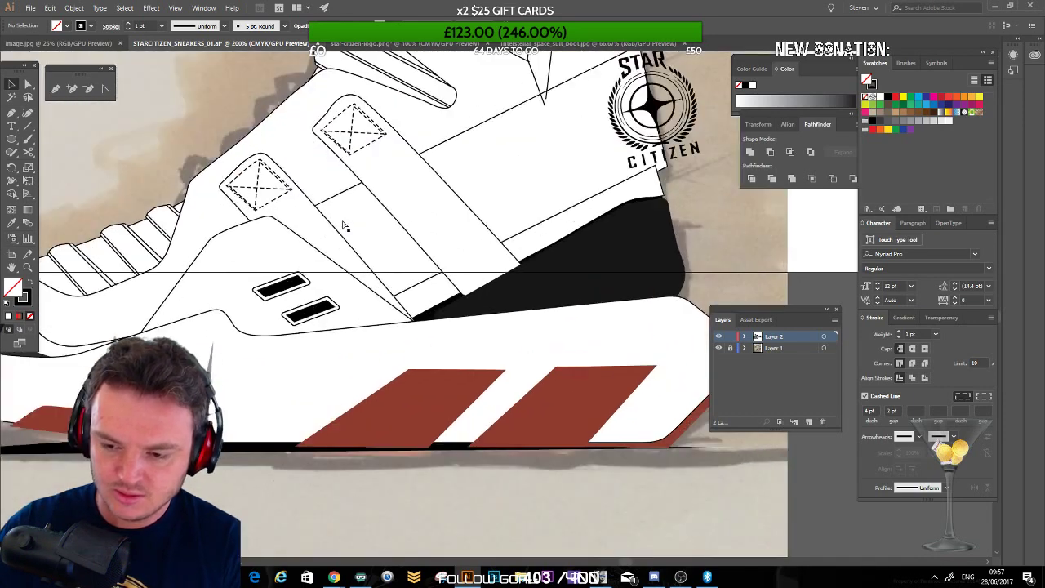
{"action": "mouse_move", "coordinate": [287, 237]}
{"action": "left_mouse_down"}
{"action": "mouse_move", "coordinate": [455, 191]}
{"action": "mouse_move", "coordinate": [350, 215]}
{"action": "mouse_move", "coordinate": [303, 239]}
{"action": "left_mouse_up"}
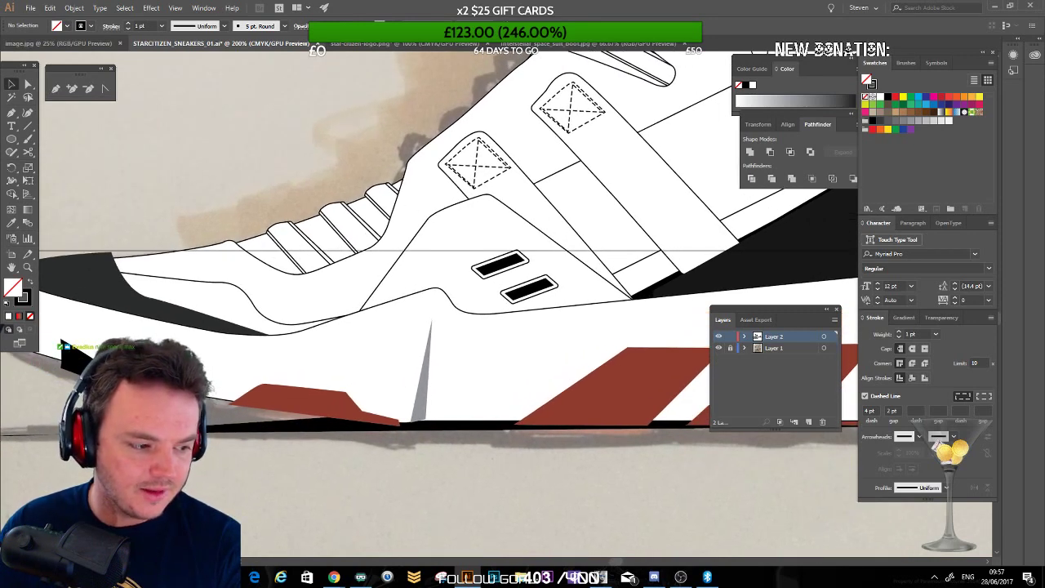
{"action": "key", "text": "ctrl+minus"}
{"action": "key", "text": "ctrl+minus"}
{"action": "left_click_drag", "start_coordinate": [372, 187], "coordinate": [234, 211]}
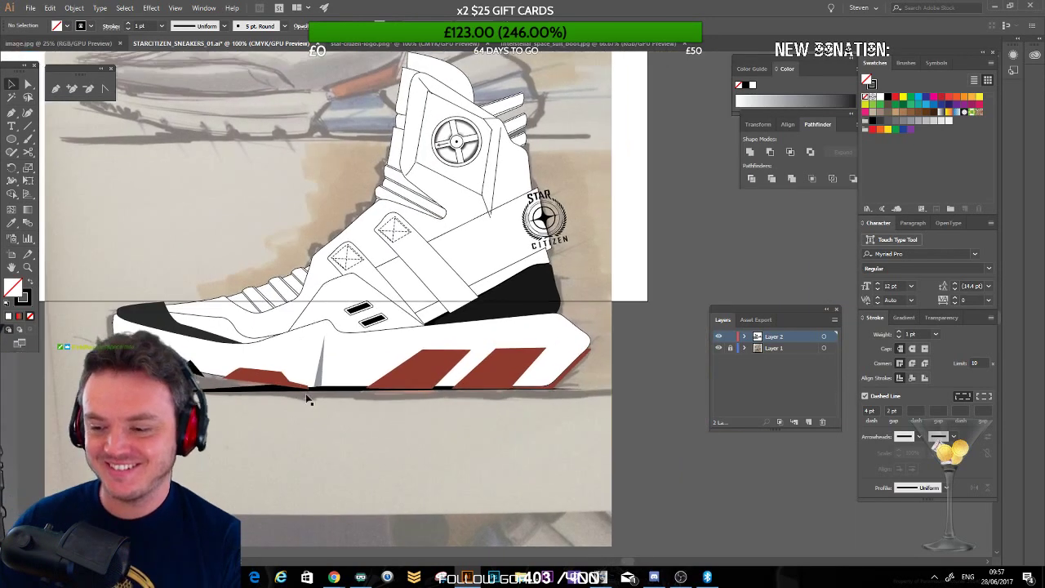
{"action": "mouse_move", "coordinate": [345, 267]}
{"action": "left_mouse_down"}
{"action": "mouse_move", "coordinate": [434, 258]}
{"action": "mouse_move", "coordinate": [361, 270]}
{"action": "left_mouse_up"}
{"action": "key", "text": "ctrl+minus"}
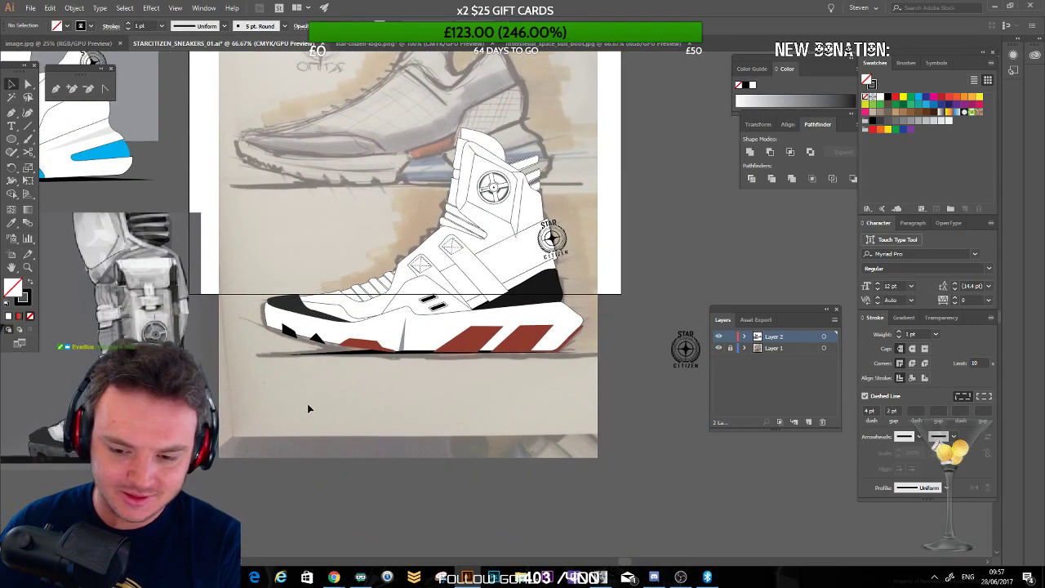
{"action": "scroll", "coordinate": [329, 259], "scroll_direction": "right", "scroll_amount": 1}
{"action": "scroll", "coordinate": [391, 333], "scroll_direction": "up", "scroll_amount": 3}
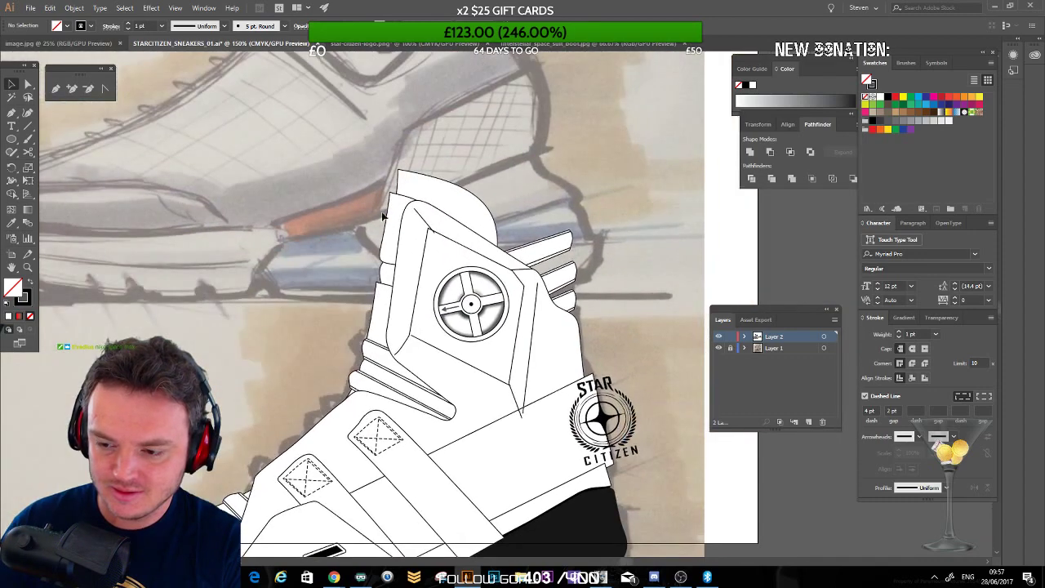
Step: Draw a closed, narrow round-tipped pull tab rising from the collar with the Pen tool and fill it with the heel's black
{"action": "left_click_drag", "start_coordinate": [376, 216], "coordinate": [348, 254]}
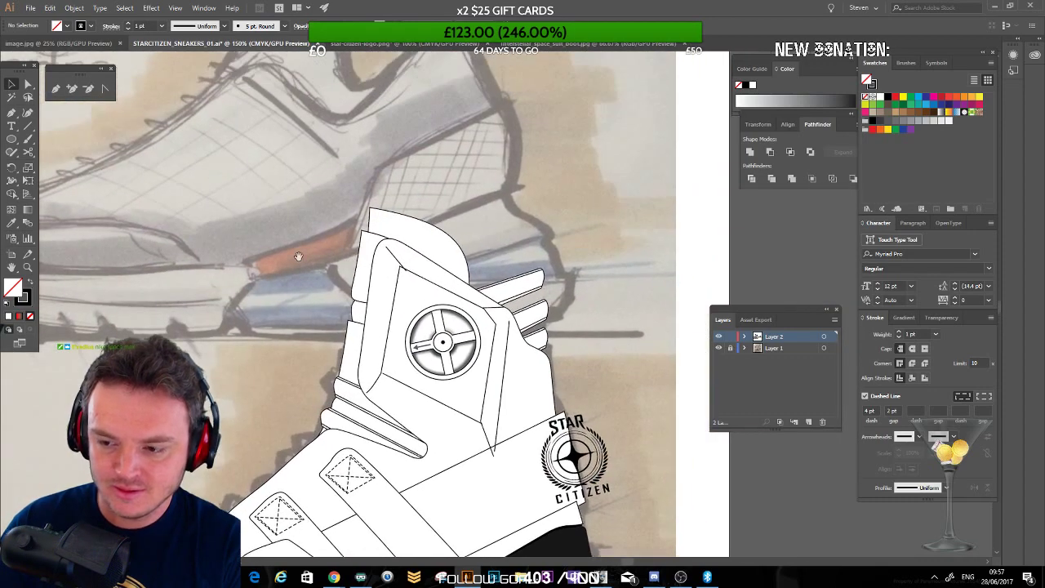
{"action": "left_click", "coordinate": [56, 89]}
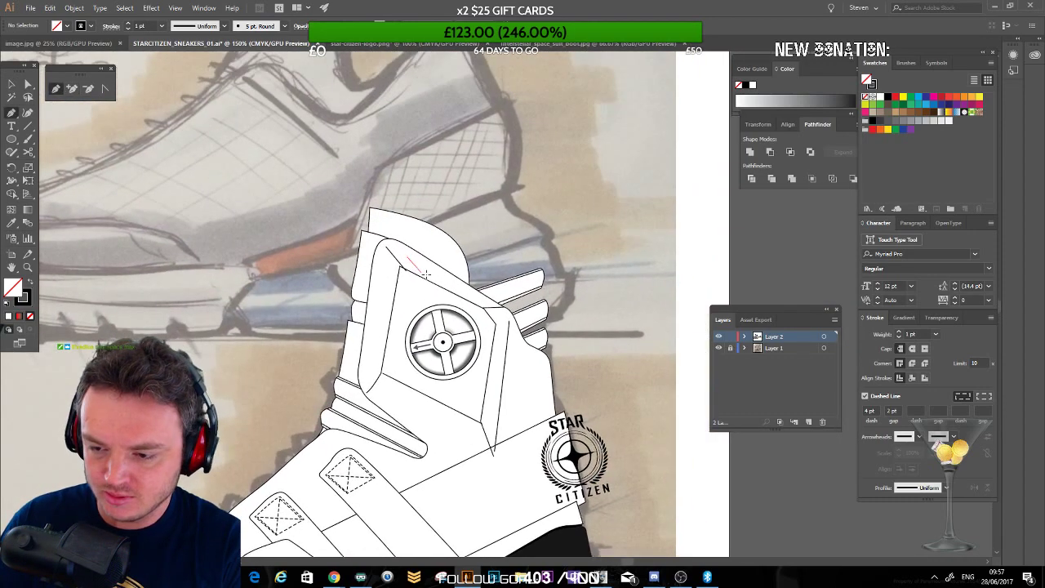
{"action": "left_click", "coordinate": [442, 196]}
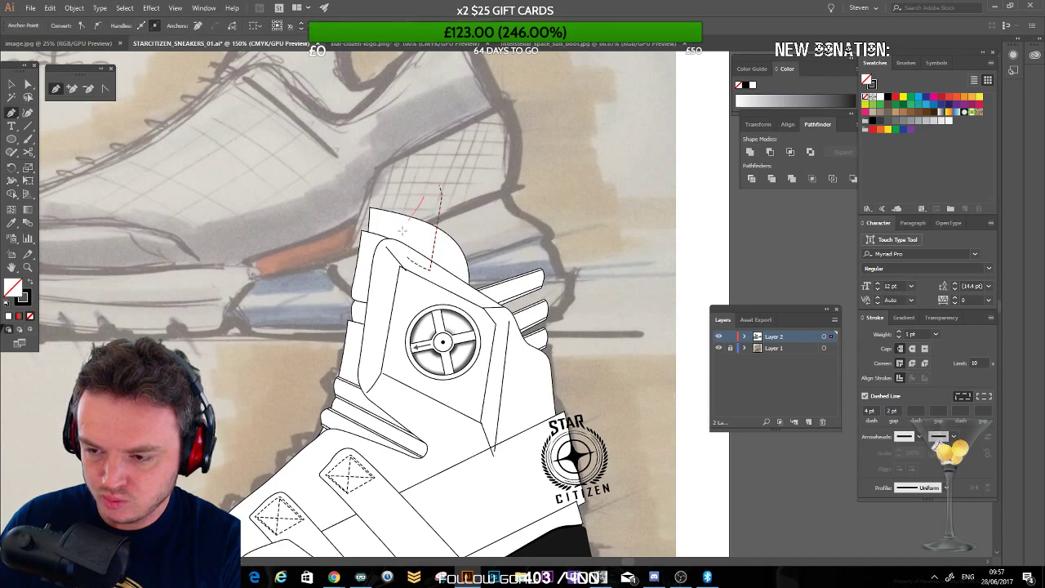
{"action": "left_click", "coordinate": [408, 257]}
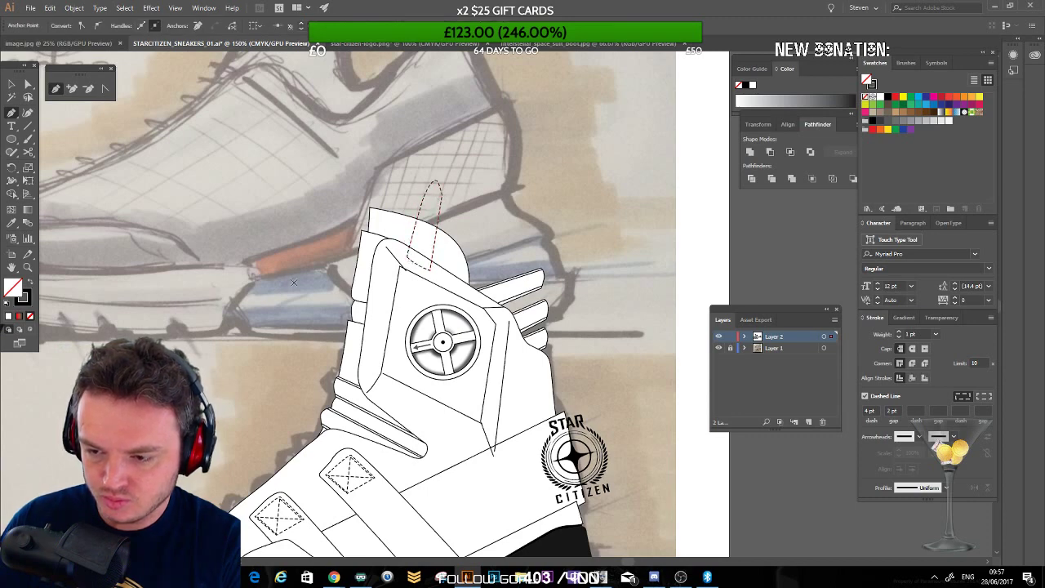
{"action": "left_click", "coordinate": [12, 223]}
{"action": "left_click_drag", "start_coordinate": [447, 448], "coordinate": [452, 343]}
{"action": "key", "text": "i"}
{"action": "left_click", "coordinate": [541, 459]}
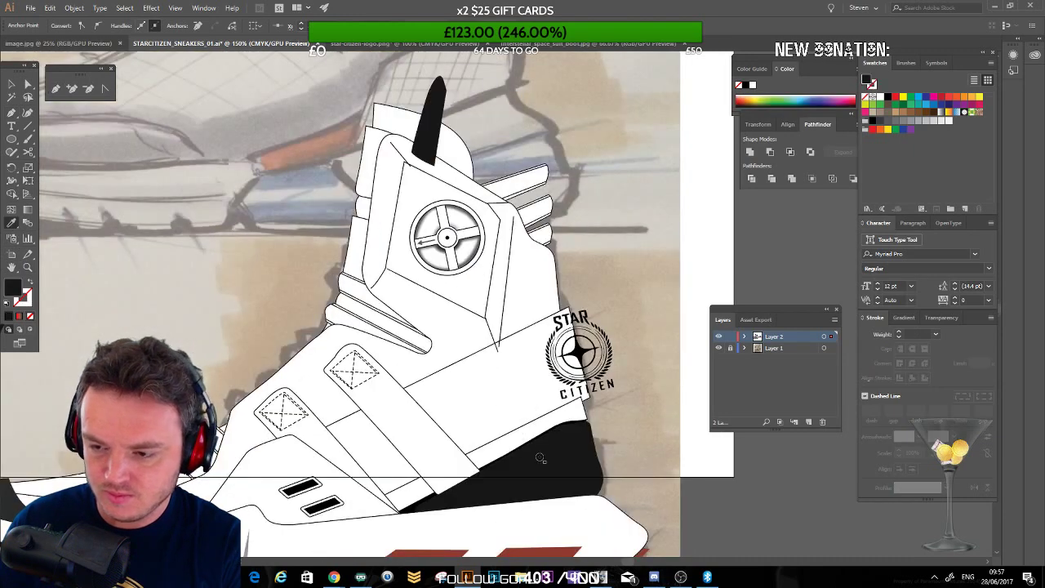
Step: Reshape the black pull tab by slimming its rear edge, lowering its tip and shifting its base slightly toward the front
{"action": "left_click", "coordinate": [28, 84]}
{"action": "left_click", "coordinate": [226, 156]}
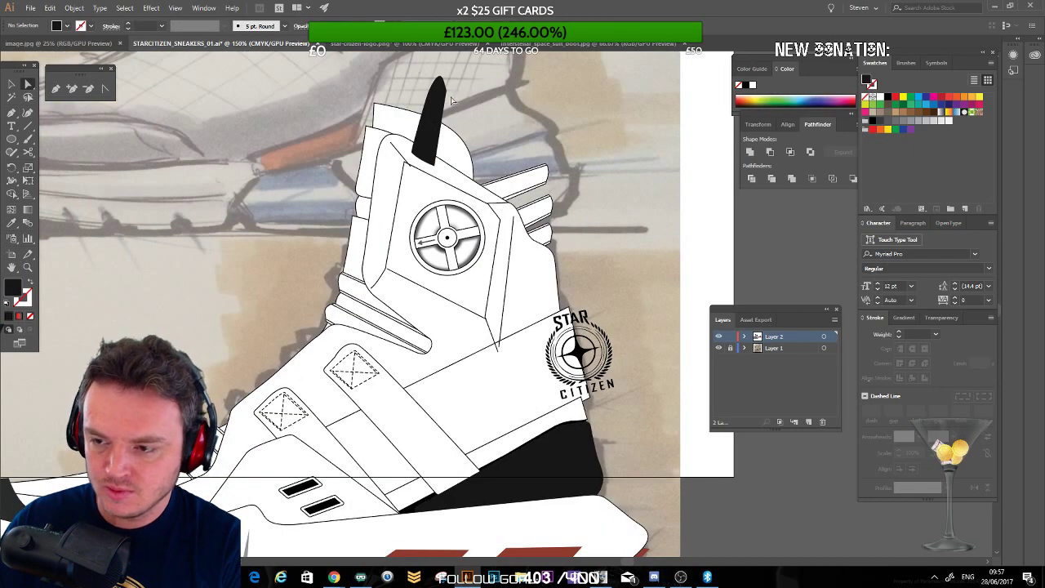
{"action": "left_click", "coordinate": [447, 122]}
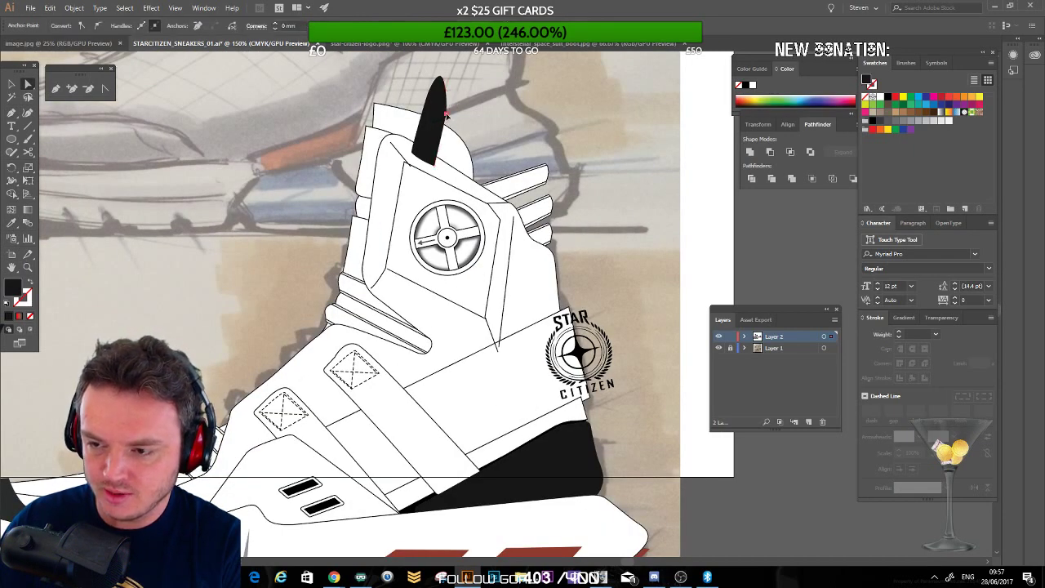
{"action": "left_click_drag", "start_coordinate": [446, 114], "coordinate": [443, 116]}
{"action": "left_click_drag", "start_coordinate": [441, 80], "coordinate": [437, 85]}
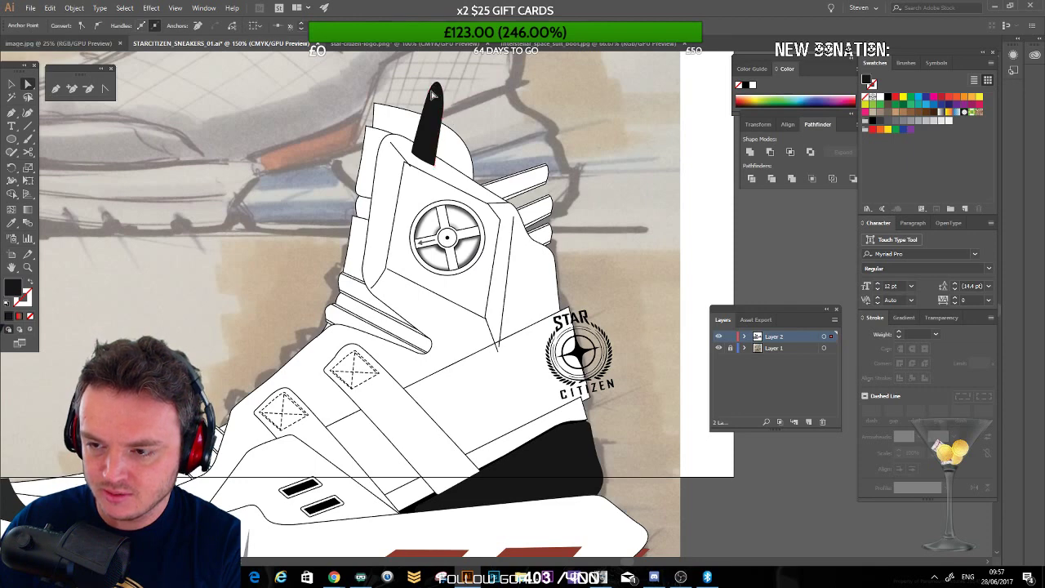
{"action": "left_click_drag", "start_coordinate": [429, 133], "coordinate": [424, 134]}
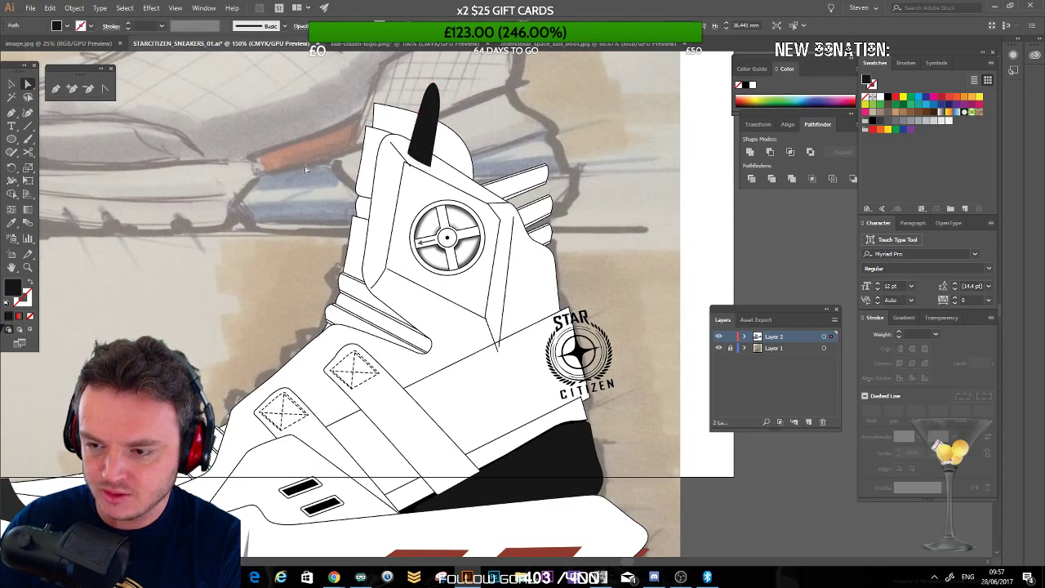
{"action": "left_click", "coordinate": [305, 166]}
Step: Draw a thin highlight shape inside the black pull tab with the Pen tool and fill it with a grey swatch
{"action": "key", "text": "ctrl+minus"}
{"action": "key", "text": "ctrl+minus"}
{"action": "key", "text": "ctrl+minus"}
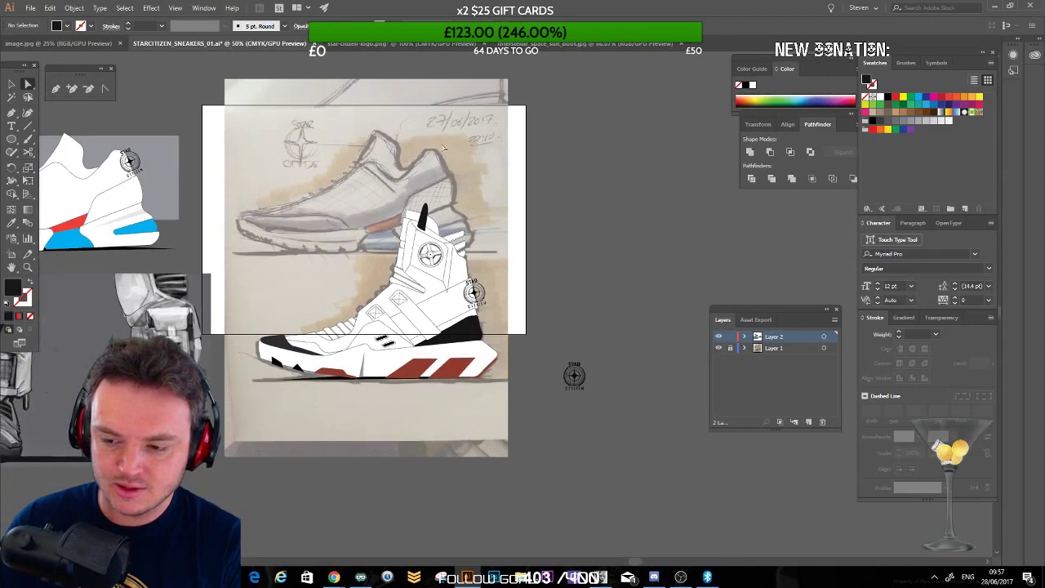
{"action": "left_click_drag", "start_coordinate": [302, 268], "coordinate": [290, 258]}
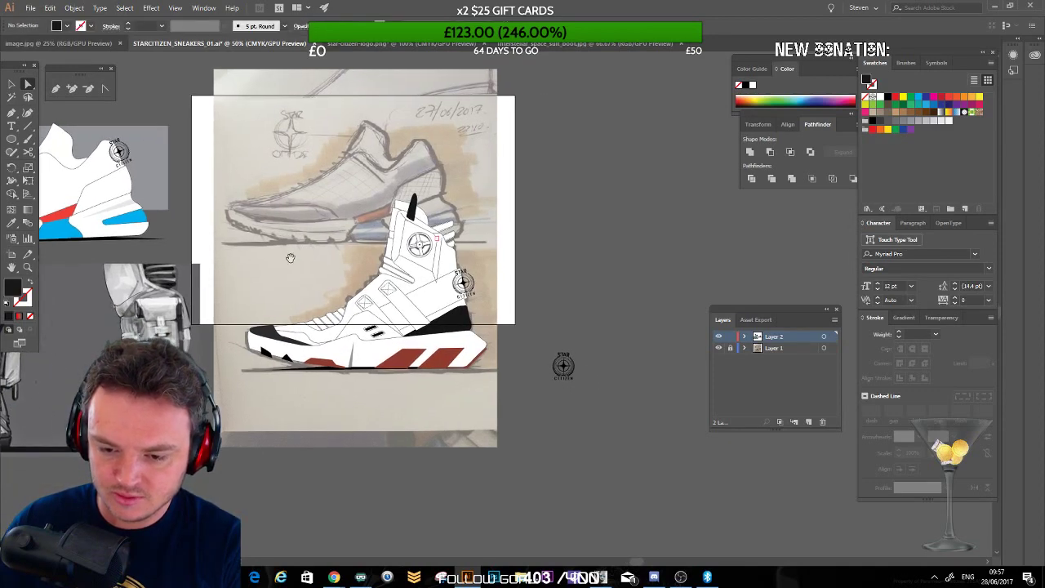
{"action": "key", "text": "ctrl+plus"}
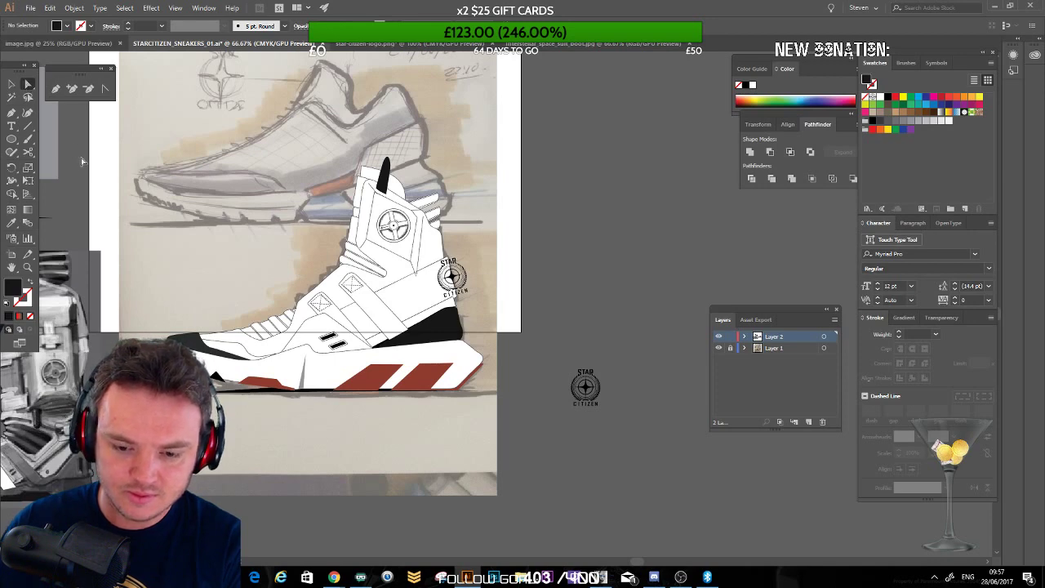
{"action": "left_click", "coordinate": [56, 88]}
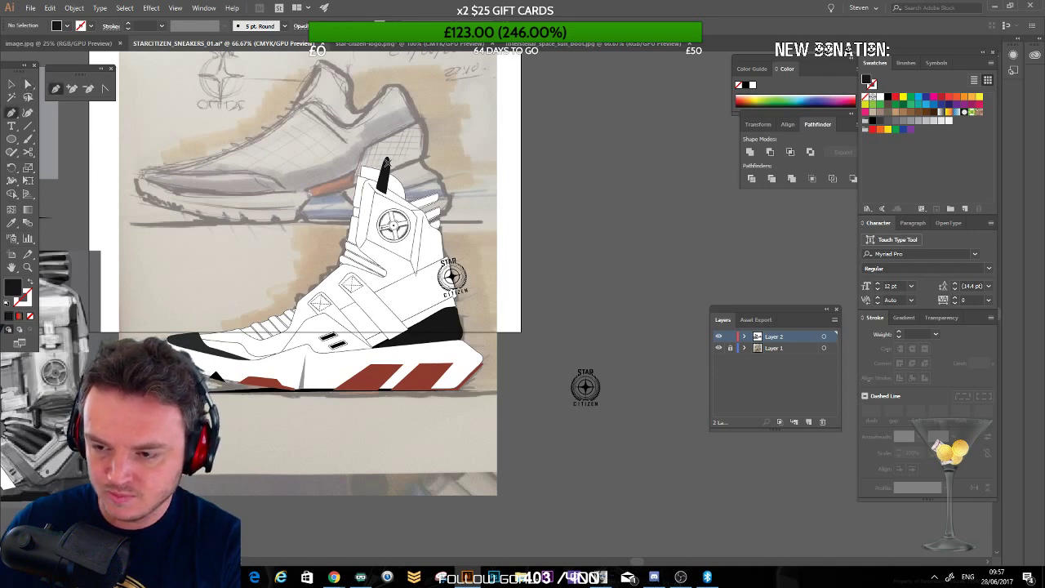
{"action": "left_click", "coordinate": [384, 193]}
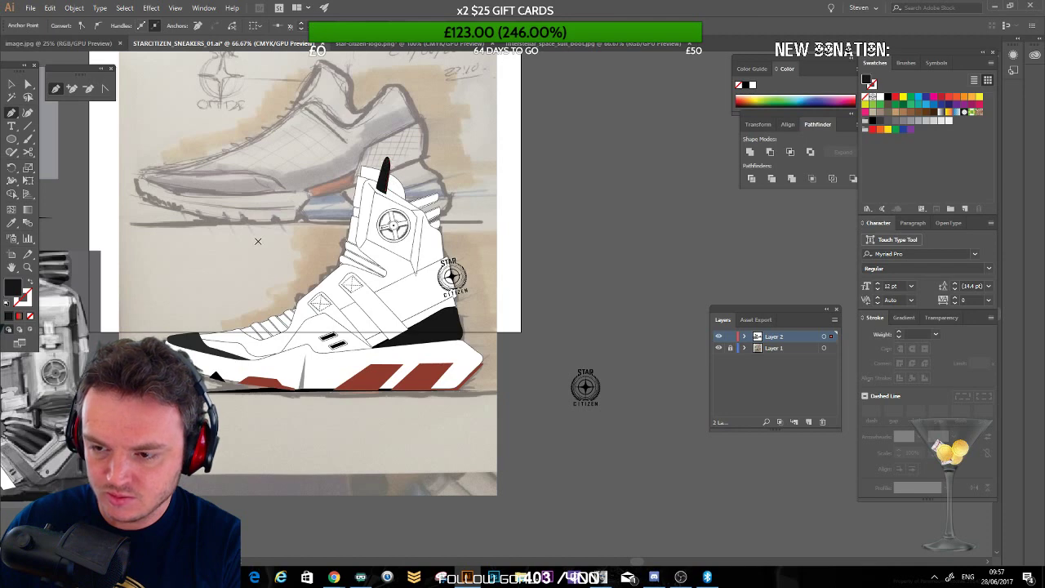
{"action": "left_click", "coordinate": [898, 123]}
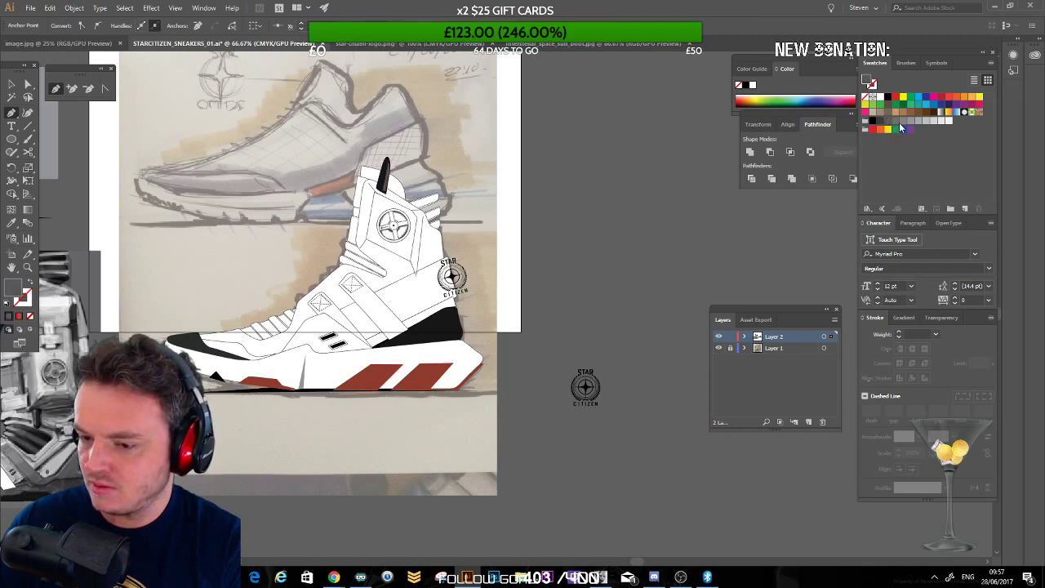
{"action": "key", "text": "a"}
{"action": "left_click", "coordinate": [432, 178]}
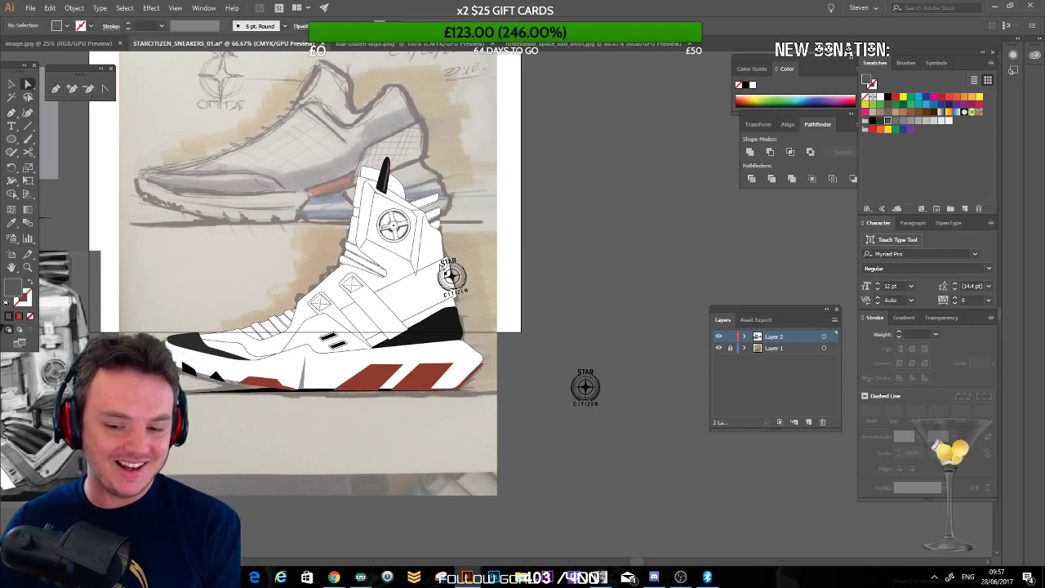
Step: Examine the boot with its highlighted pull tab, checking the ankle, heel panel and sole for missing details
{"action": "left_click", "coordinate": [11, 84]}
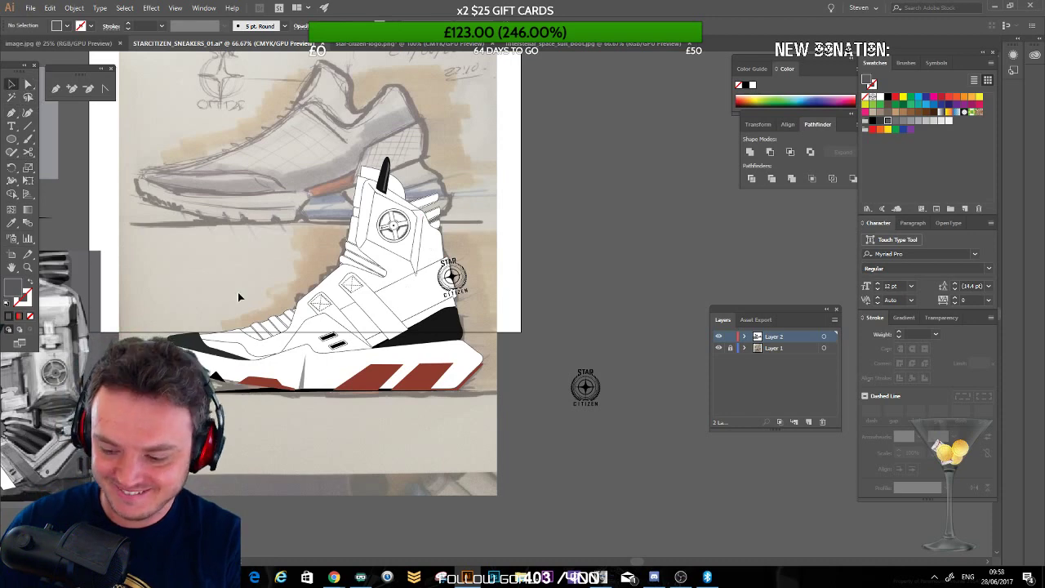
{"action": "key", "text": "ctrl+plus"}
{"action": "left_click_drag", "start_coordinate": [160, 226], "coordinate": [463, 183]}
{"action": "left_click_drag", "start_coordinate": [421, 105], "coordinate": [385, 101]}
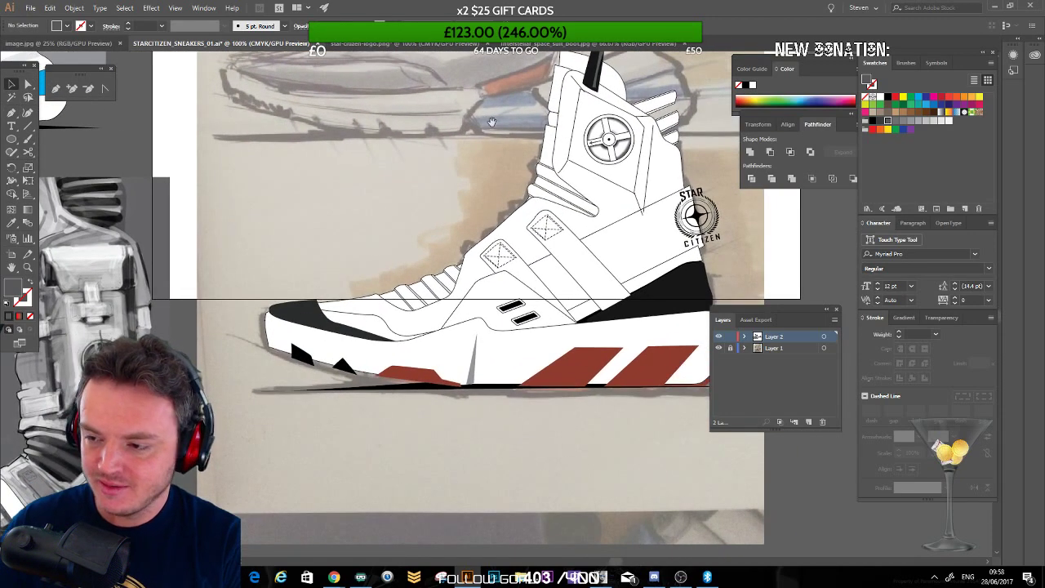
{"action": "left_click_drag", "start_coordinate": [492, 122], "coordinate": [406, 156]}
{"action": "left_click", "coordinate": [55, 88]}
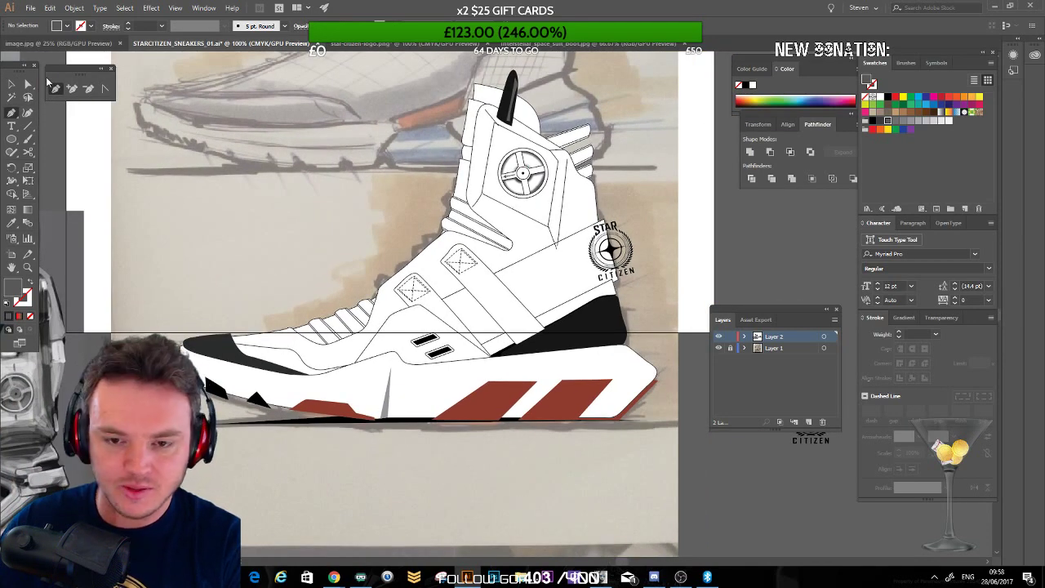
{"action": "key", "text": "v"}
{"action": "left_click_drag", "start_coordinate": [378, 249], "coordinate": [455, 219]}
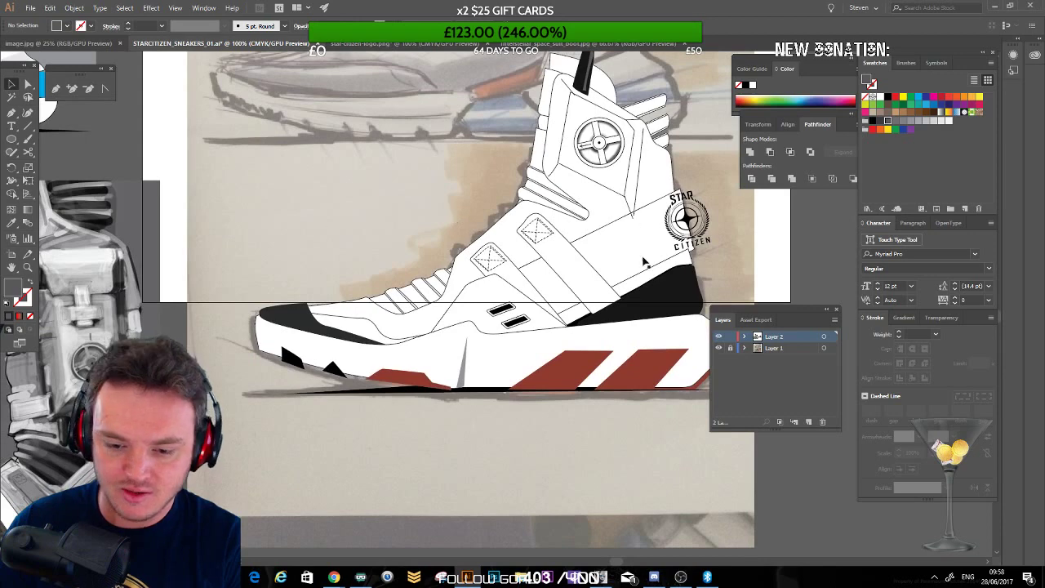
{"action": "left_click_drag", "start_coordinate": [558, 211], "coordinate": [516, 202]}
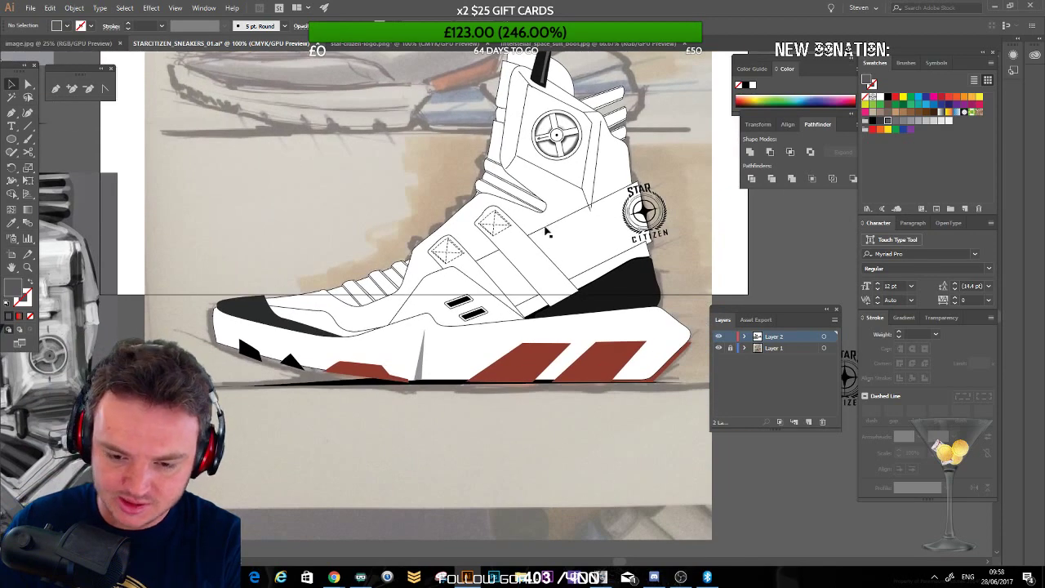
{"action": "left_click_drag", "start_coordinate": [643, 187], "coordinate": [553, 219]}
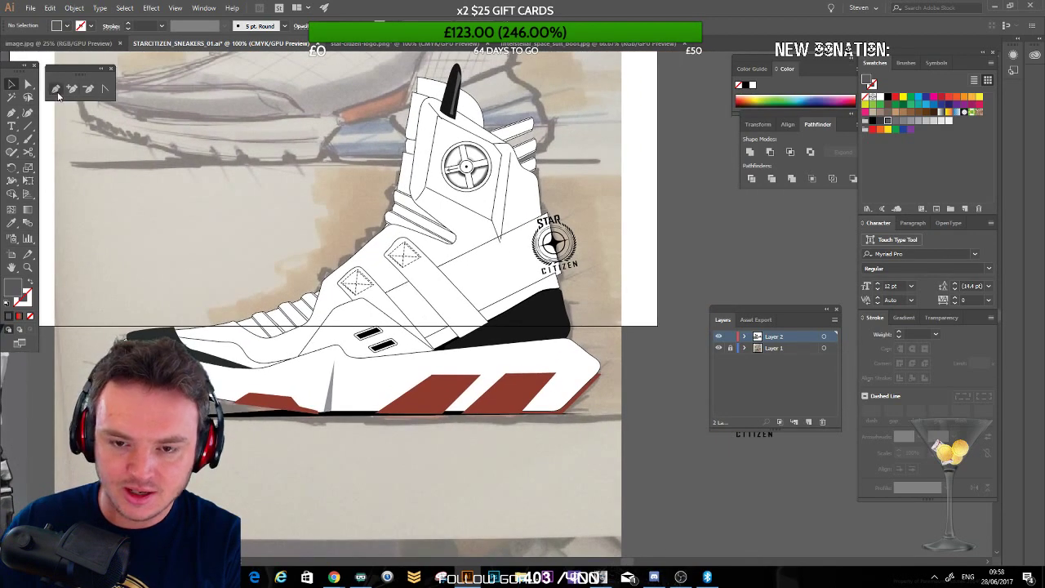
{"action": "left_click", "coordinate": [56, 89]}
{"action": "left_click", "coordinate": [516, 210]}
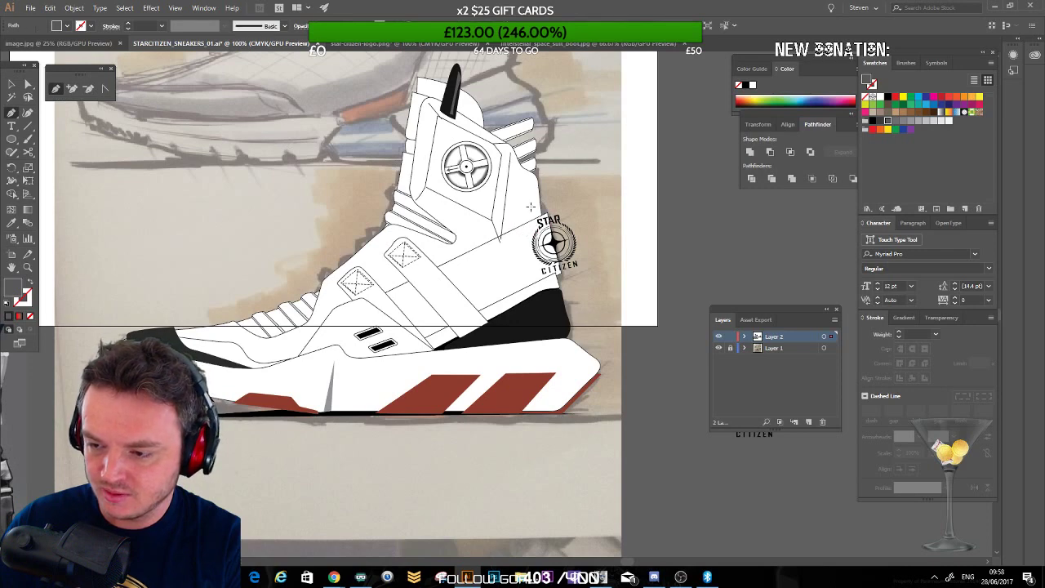
{"action": "key", "text": "ctrl+z"}
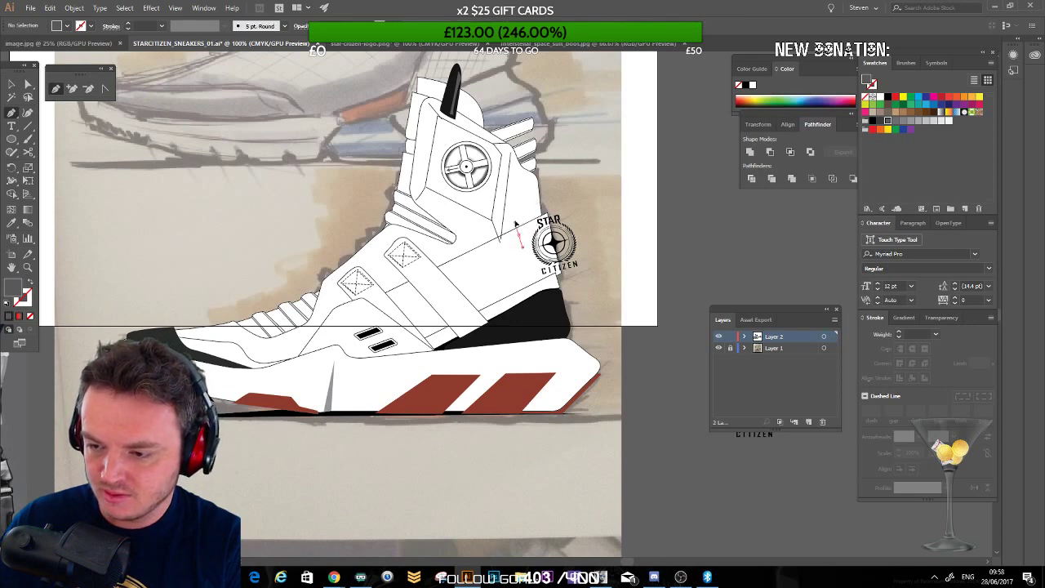
Step: Draw a small closed shape just above the heel logo with the Pen tool and fill it with the black sampled from the side slots
{"action": "left_click_drag", "start_coordinate": [463, 242], "coordinate": [618, 176]}
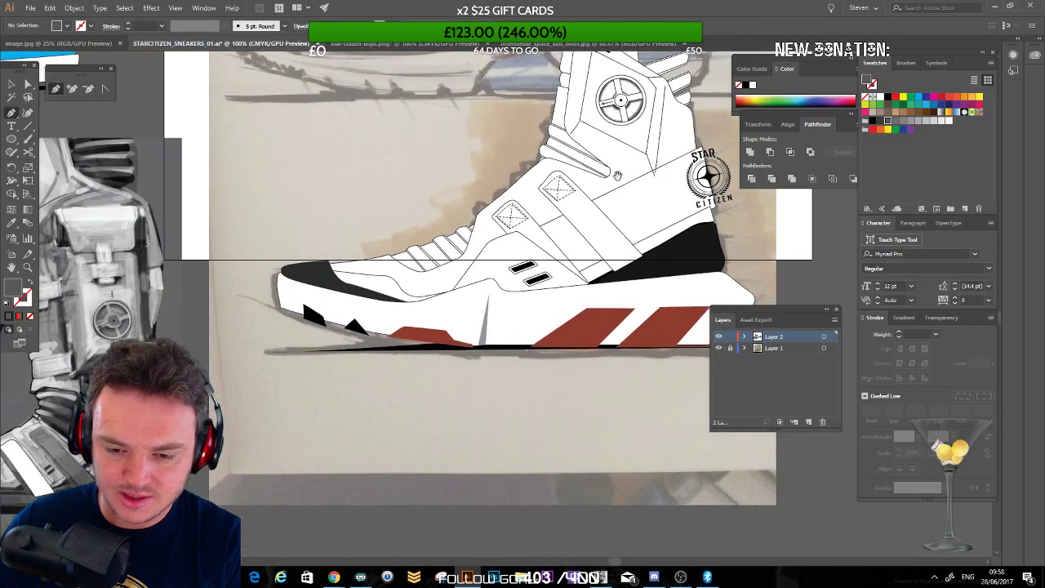
{"action": "left_click_drag", "start_coordinate": [694, 139], "coordinate": [544, 208]}
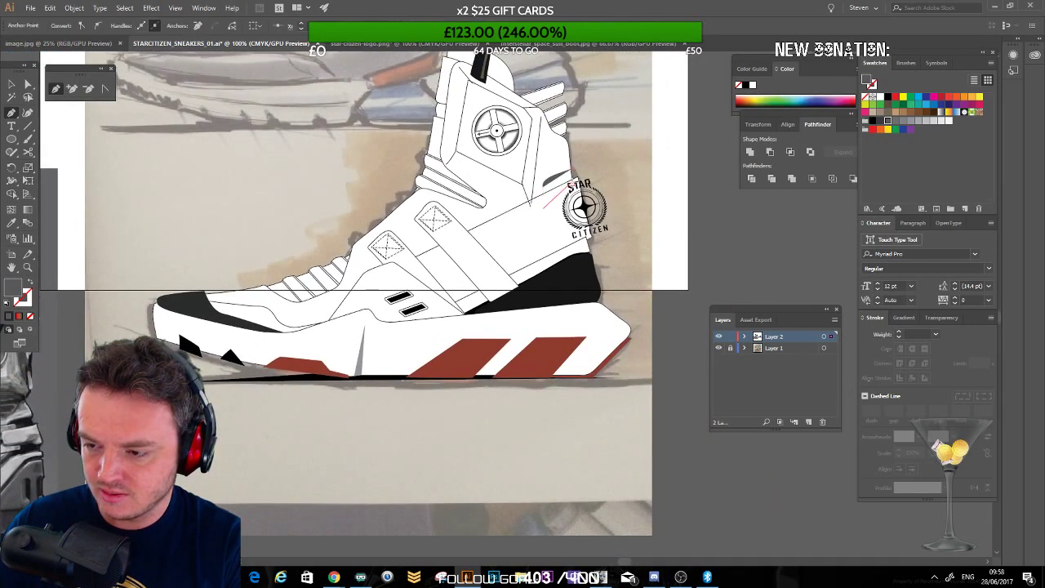
{"action": "left_click", "coordinate": [573, 172]}
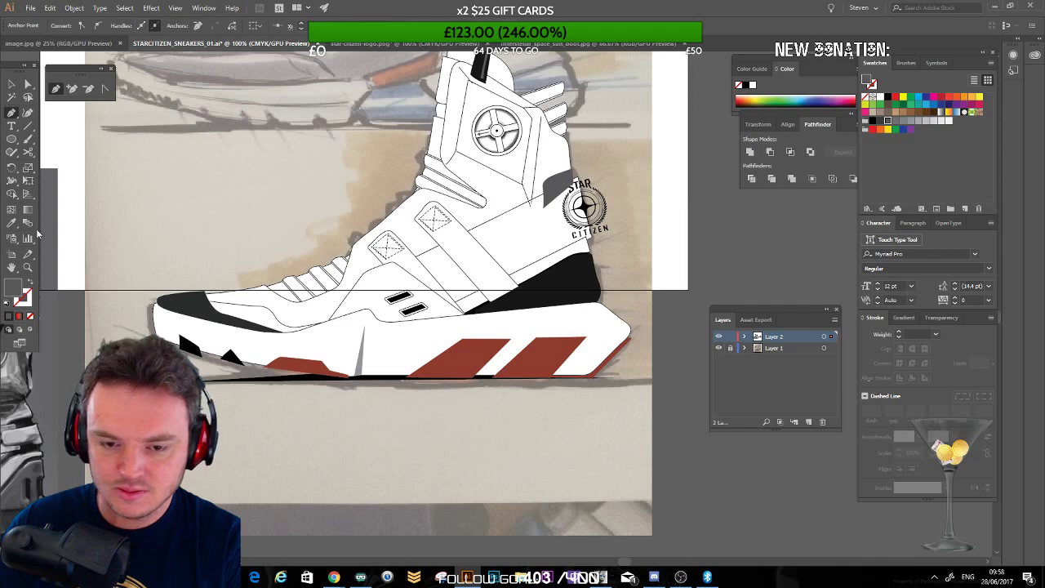
{"action": "left_click", "coordinate": [11, 83]}
{"action": "left_click", "coordinate": [498, 195]}
{"action": "left_click", "coordinate": [551, 190]}
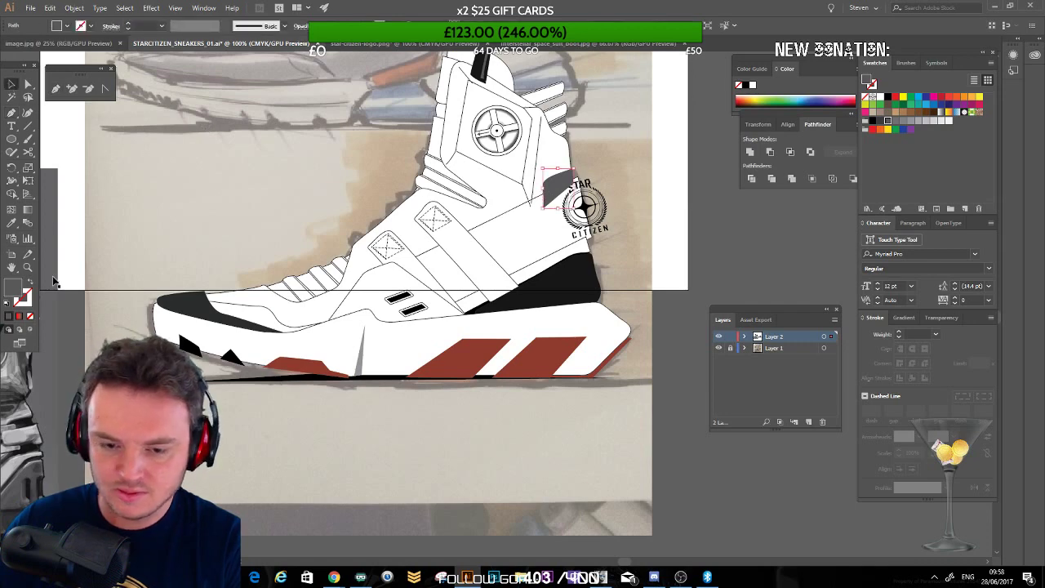
{"action": "left_click", "coordinate": [11, 223]}
{"action": "left_click", "coordinate": [414, 308]}
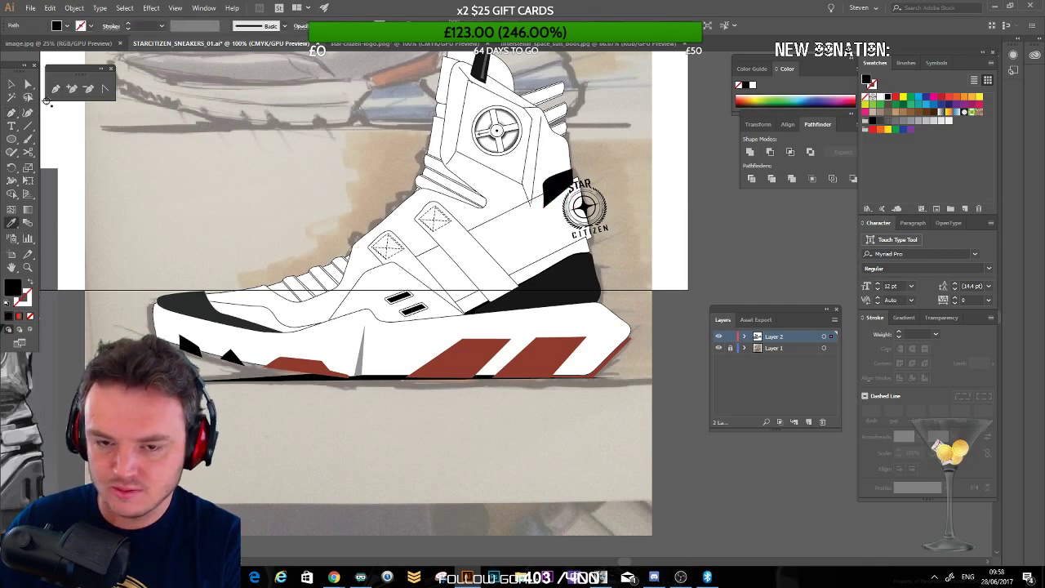
Step: Send the small black shape backward so it sits behind the heel strap and the ankle panel
{"action": "left_click", "coordinate": [12, 84]}
{"action": "key", "text": "Delete"}
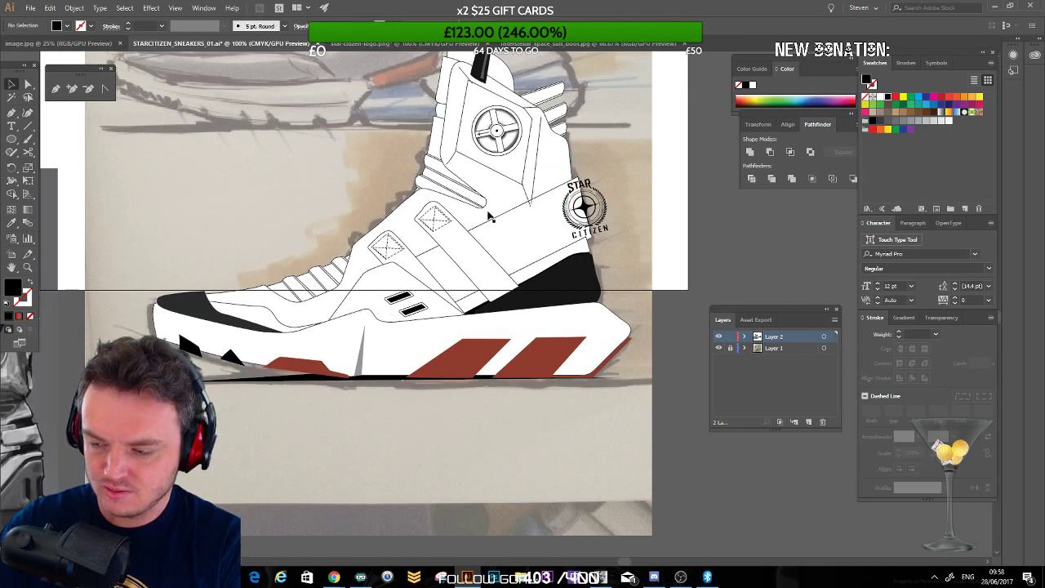
{"action": "left_click", "coordinate": [624, 179]}
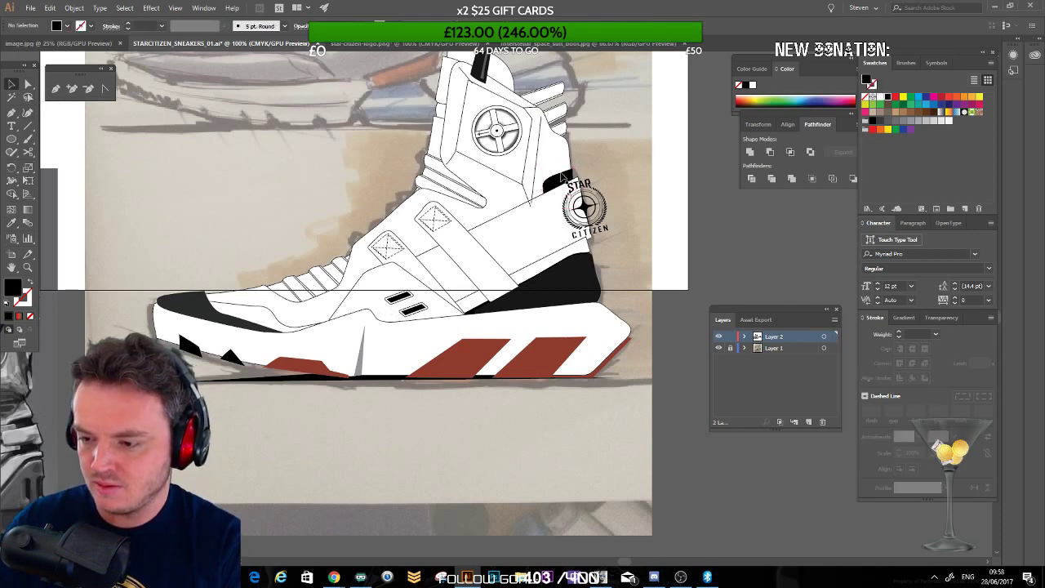
{"action": "left_click_drag", "start_coordinate": [564, 175], "coordinate": [562, 177]}
{"action": "left_click", "coordinate": [642, 186]}
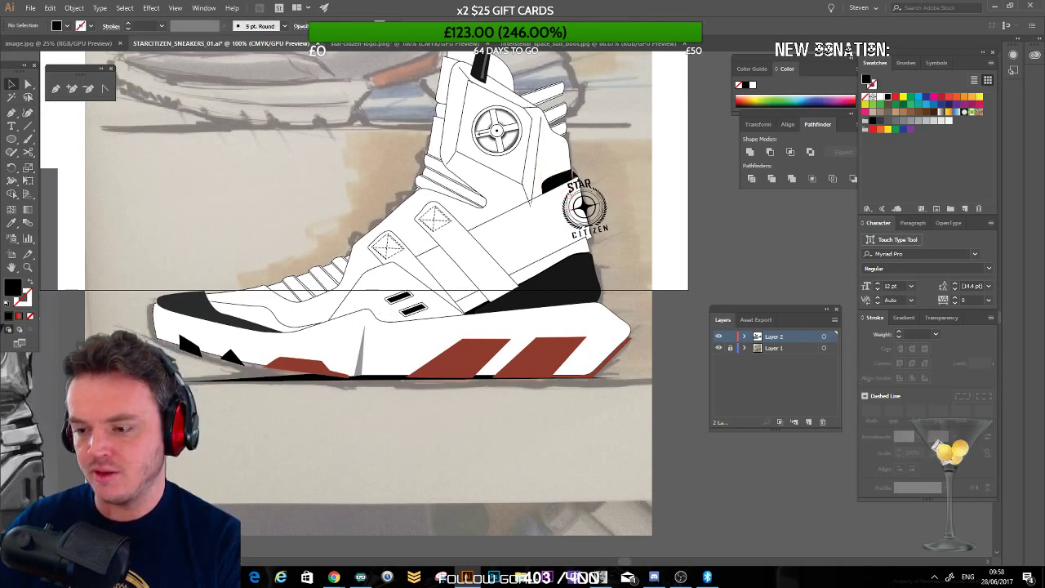
{"action": "left_click", "coordinate": [562, 181]}
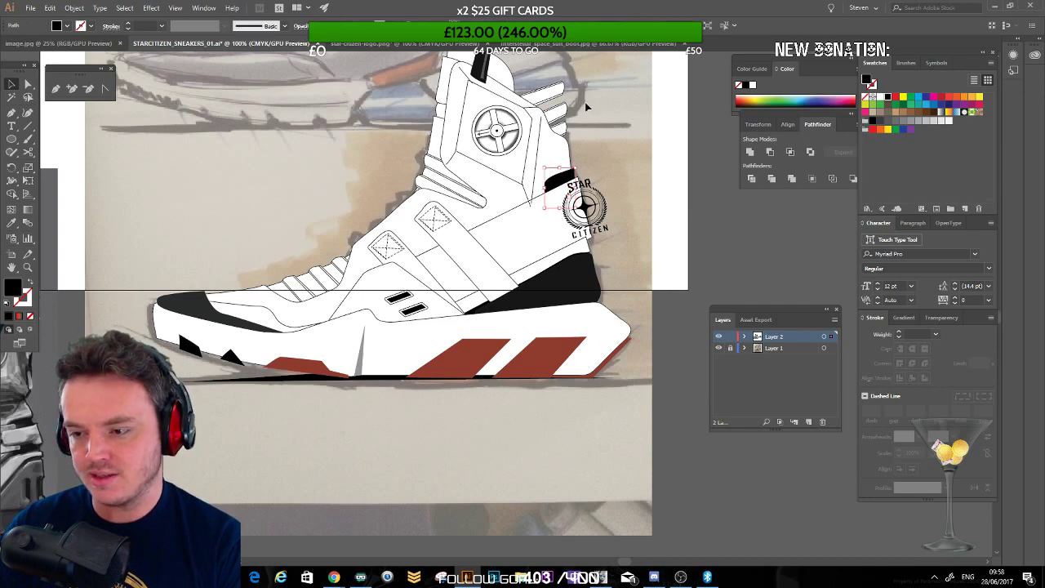
Step: Draw a closed black shape over the rear collar ridges with the Pen tool, running from the pull tab's base down the boot's back edge
{"action": "left_click_drag", "start_coordinate": [605, 164], "coordinate": [598, 228]}
{"action": "left_click", "coordinate": [55, 88]}
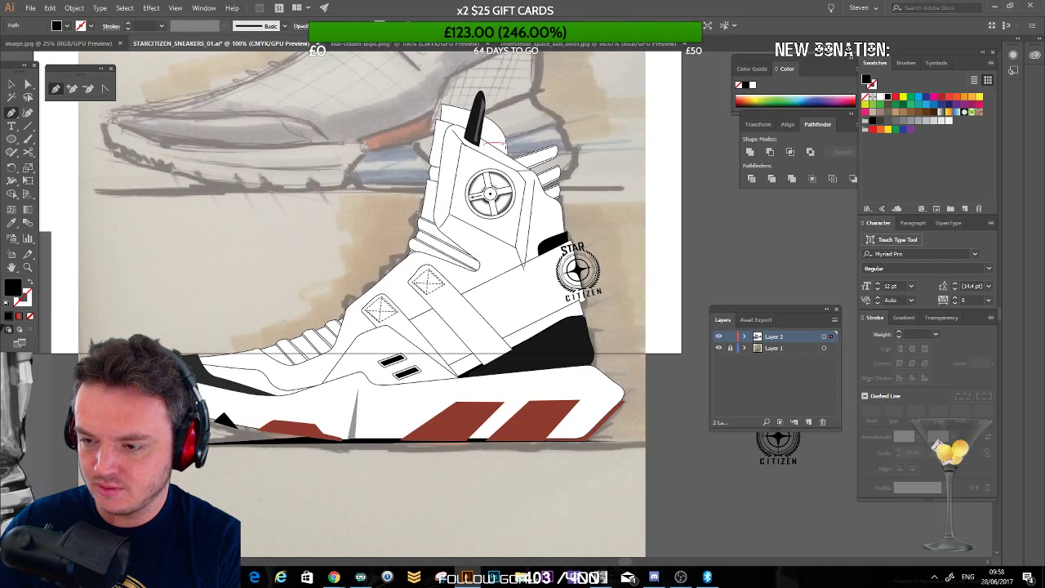
{"action": "left_click", "coordinate": [548, 135]}
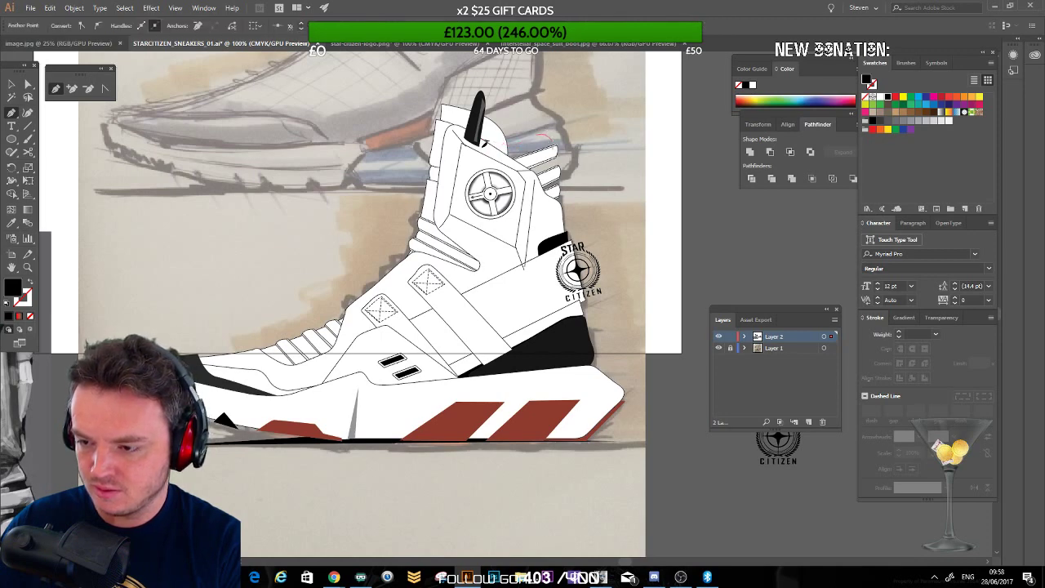
{"action": "left_click", "coordinate": [554, 155]}
{"action": "left_click", "coordinate": [559, 199]}
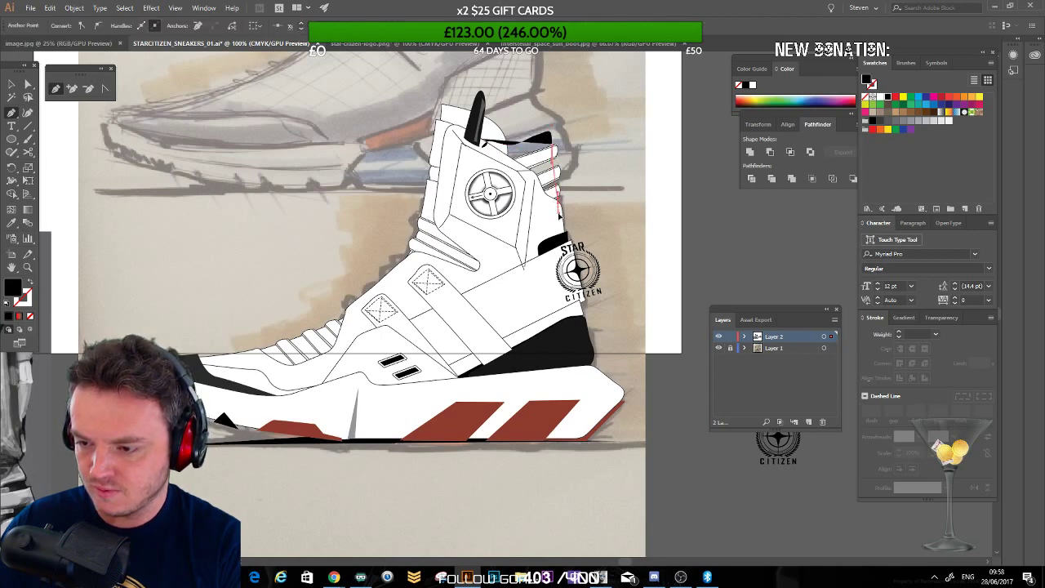
{"action": "left_click", "coordinate": [560, 218]}
{"action": "left_click", "coordinate": [482, 145]}
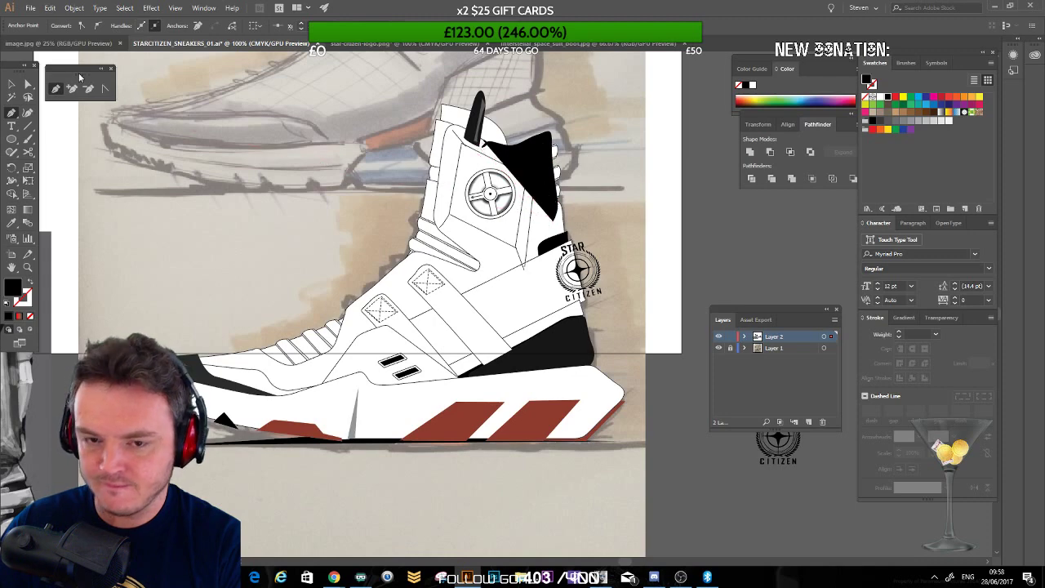
Step: Send the black collar shape behind the ankle panel and ridges so it fills only the gaps between them
{"action": "left_click", "coordinate": [12, 85]}
{"action": "left_click", "coordinate": [90, 159]}
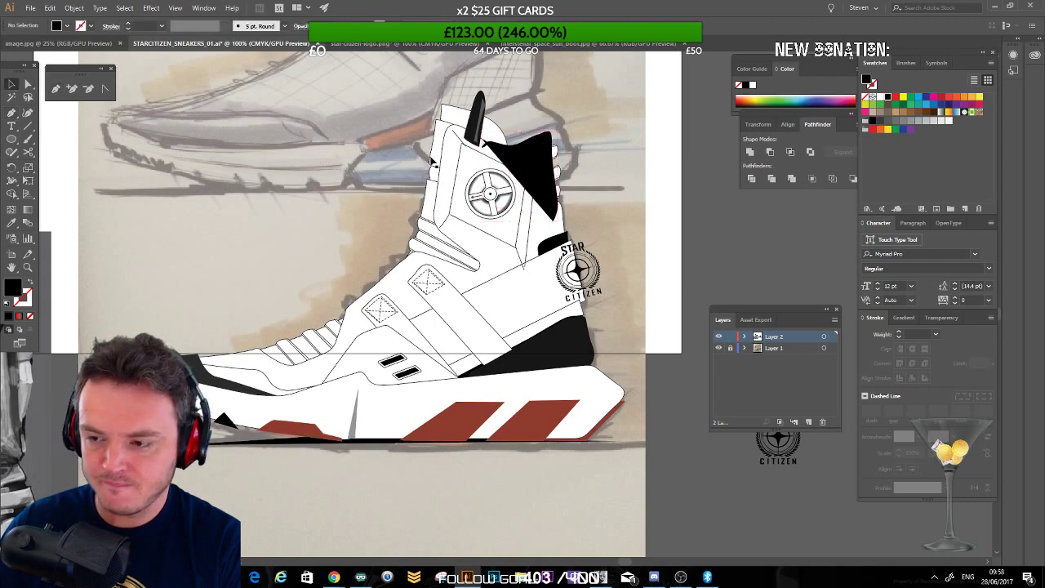
{"action": "left_click", "coordinate": [541, 172]}
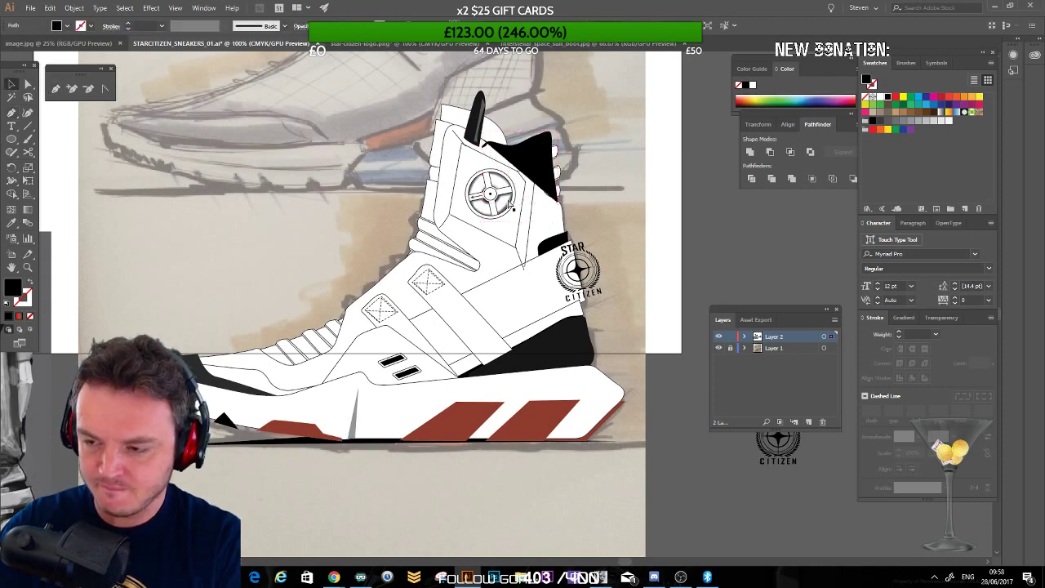
{"action": "key", "text": "Delete"}
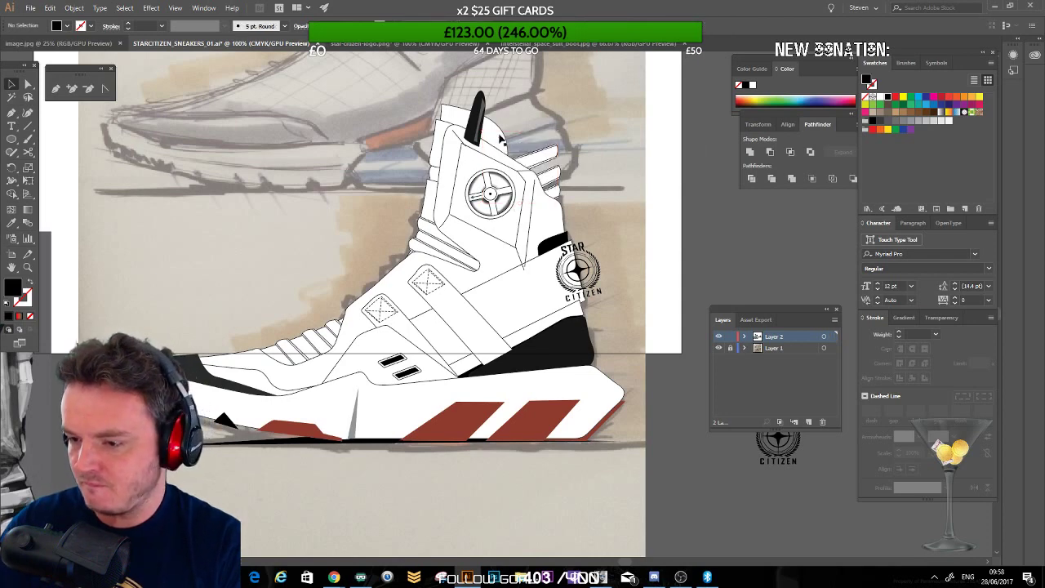
{"action": "key", "text": "ctrl+z"}
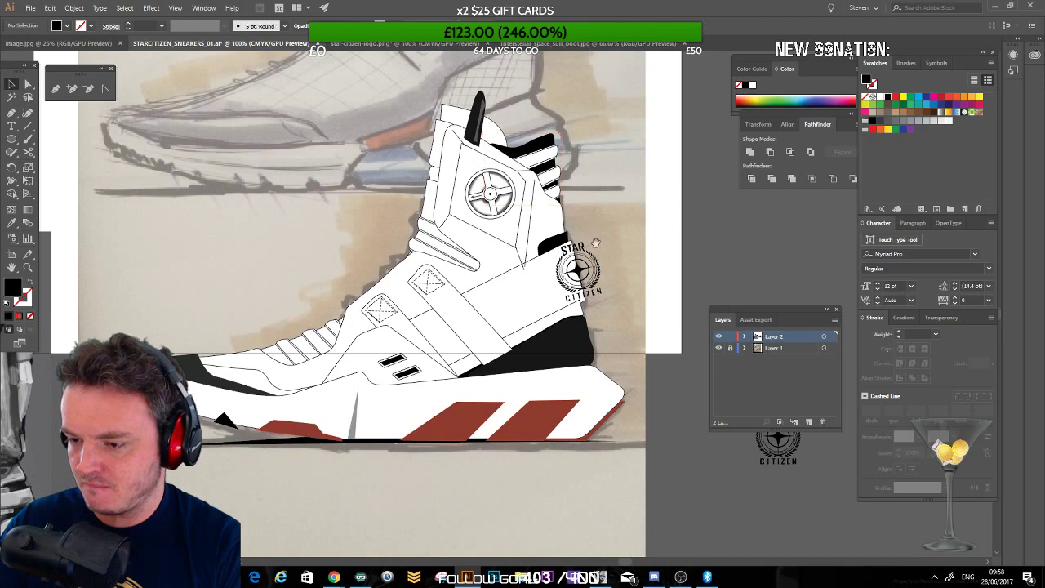
Step: Draw a closed curved lining shape with the Pen tool along the collar's upper edge, from its front corner to the black rear insert
{"action": "left_click_drag", "start_coordinate": [504, 195], "coordinate": [552, 148]}
{"action": "key", "text": "ctrl+minus"}
{"action": "key", "text": "ctrl+minus"}
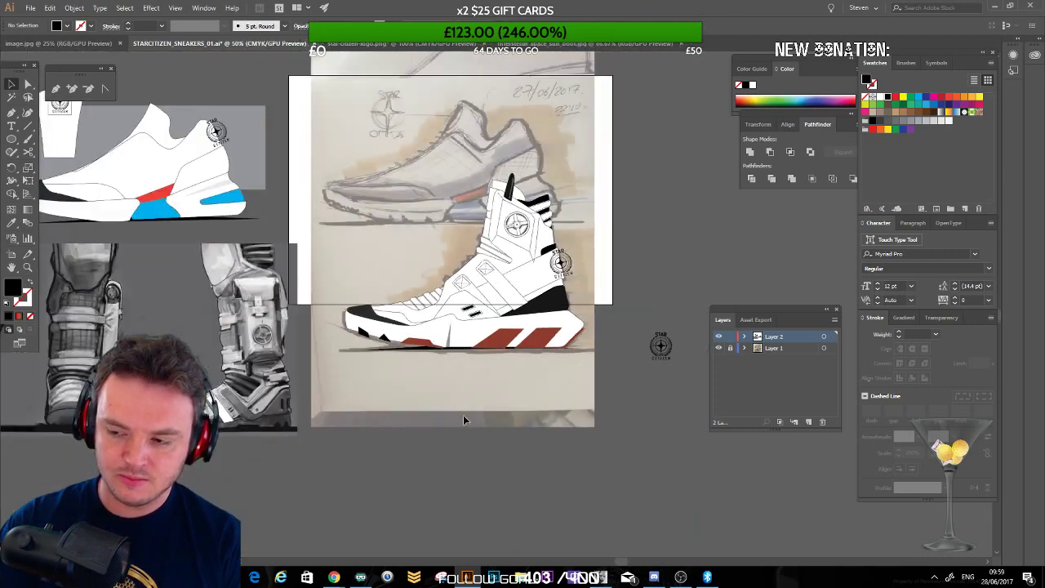
{"action": "left_click_drag", "start_coordinate": [421, 255], "coordinate": [404, 230]}
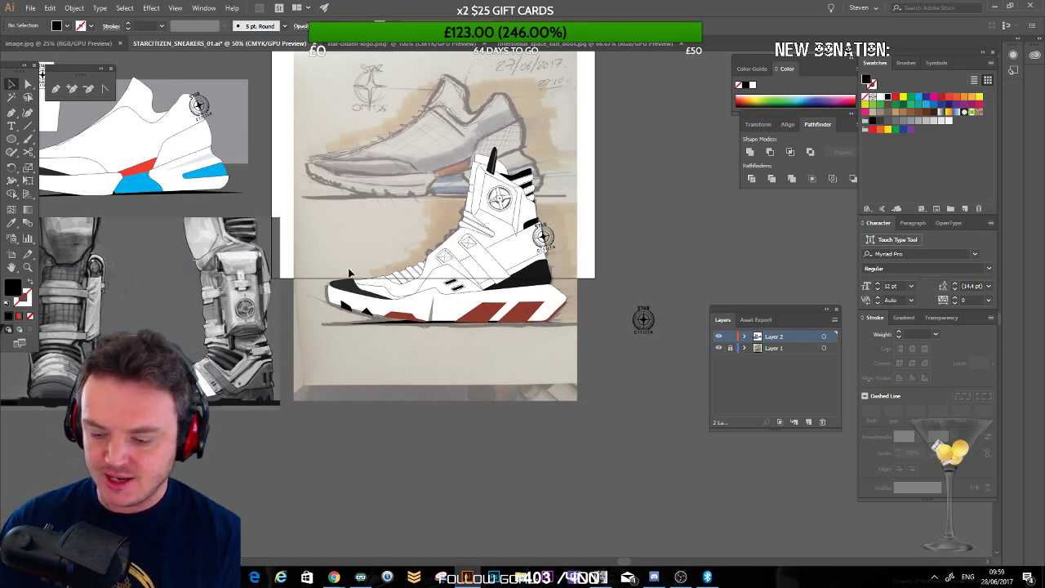
{"action": "key", "text": "ctrl+plus"}
{"action": "key", "text": "ctrl+plus"}
{"action": "left_click_drag", "start_coordinate": [348, 184], "coordinate": [260, 312]}
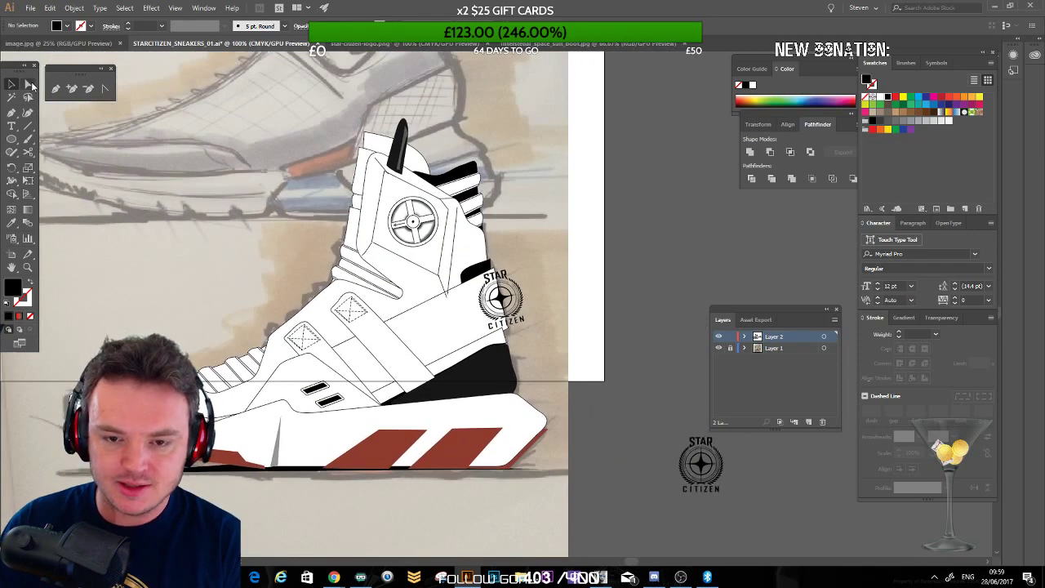
{"action": "left_click", "coordinate": [28, 84]}
{"action": "left_click", "coordinate": [365, 138]}
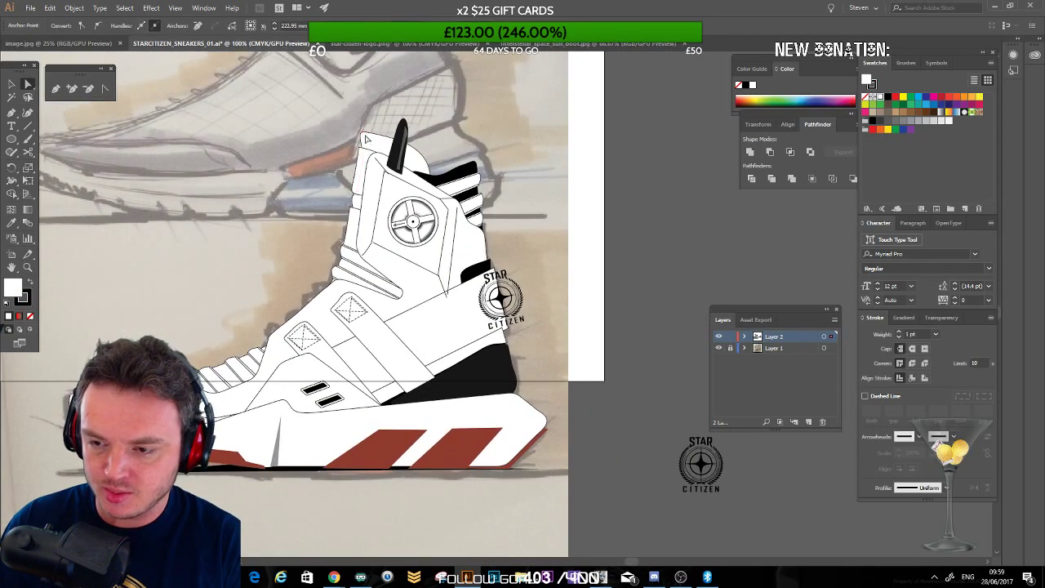
{"action": "left_click", "coordinate": [56, 88]}
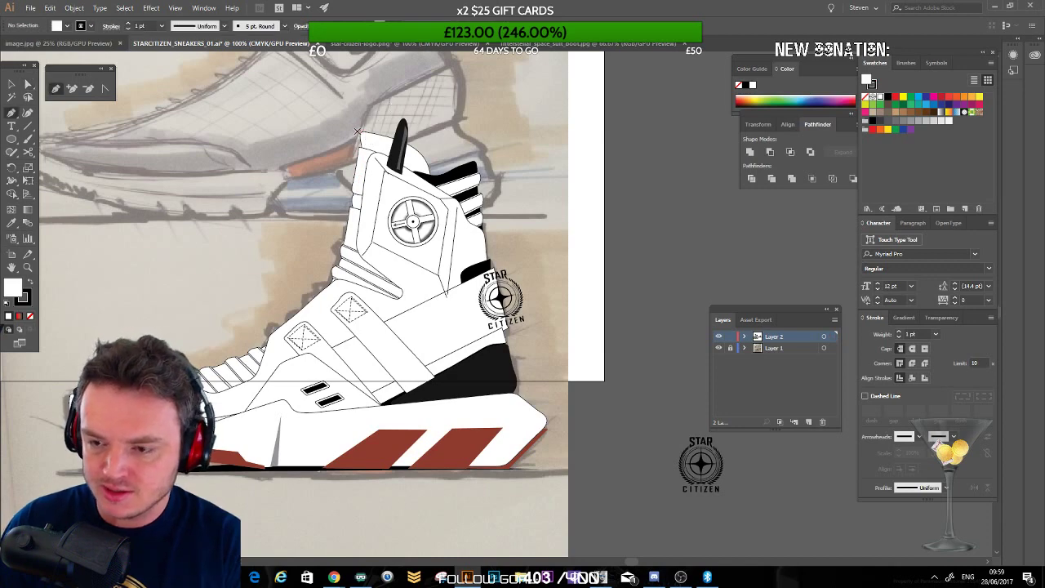
{"action": "left_click", "coordinate": [363, 131]}
{"action": "left_click_drag", "start_coordinate": [418, 143], "coordinate": [433, 163]}
{"action": "left_click", "coordinate": [433, 186]}
{"action": "left_click", "coordinate": [420, 196]}
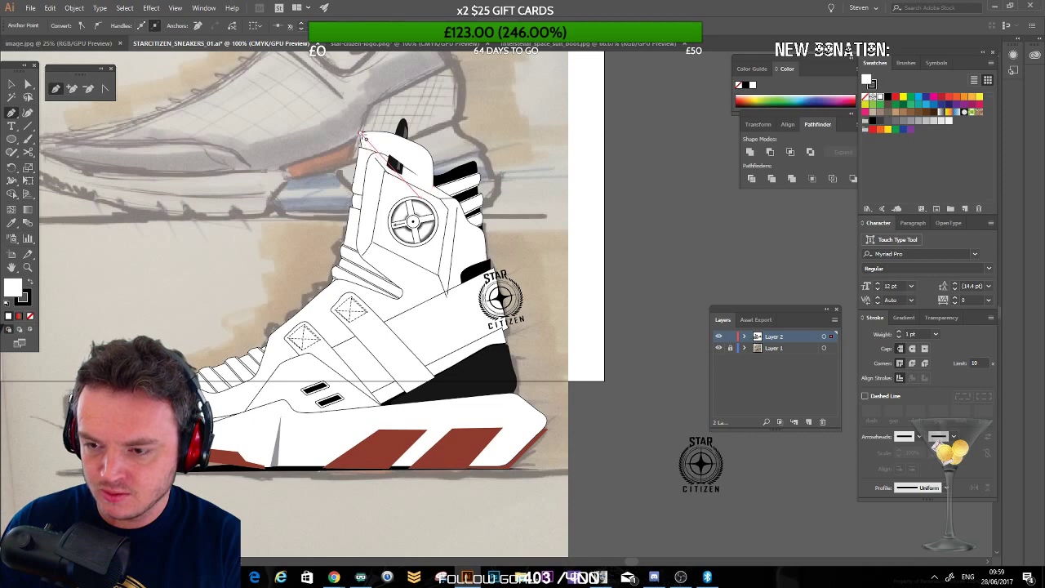
{"action": "left_click", "coordinate": [363, 134]}
{"action": "key", "text": "v"}
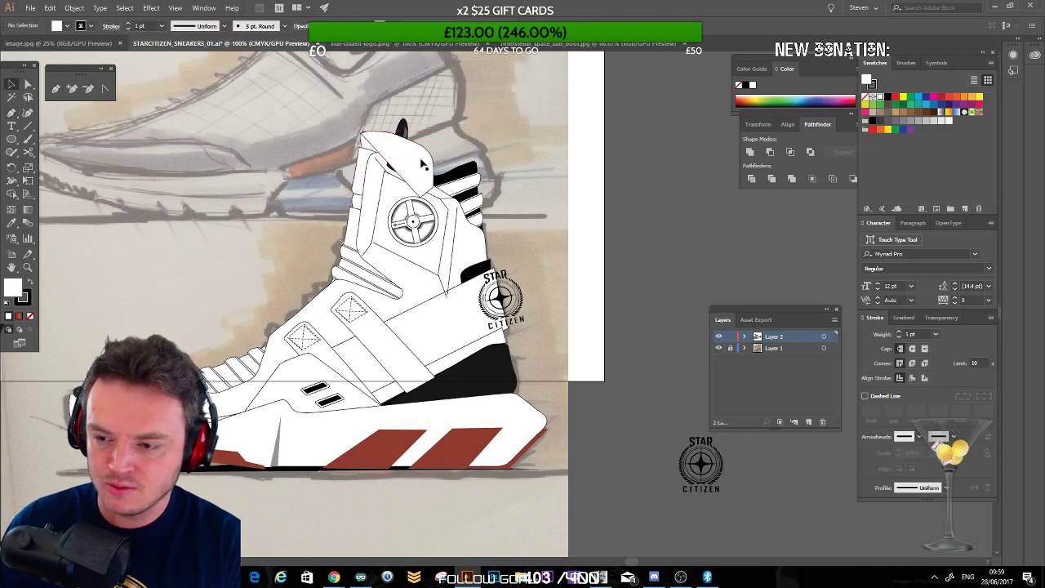
Step: Fill the collar lining shape with a dark grey swatch and send it behind the white collar and the pull tab
{"action": "left_click", "coordinate": [889, 122]}
{"action": "left_click", "coordinate": [756, 207]}
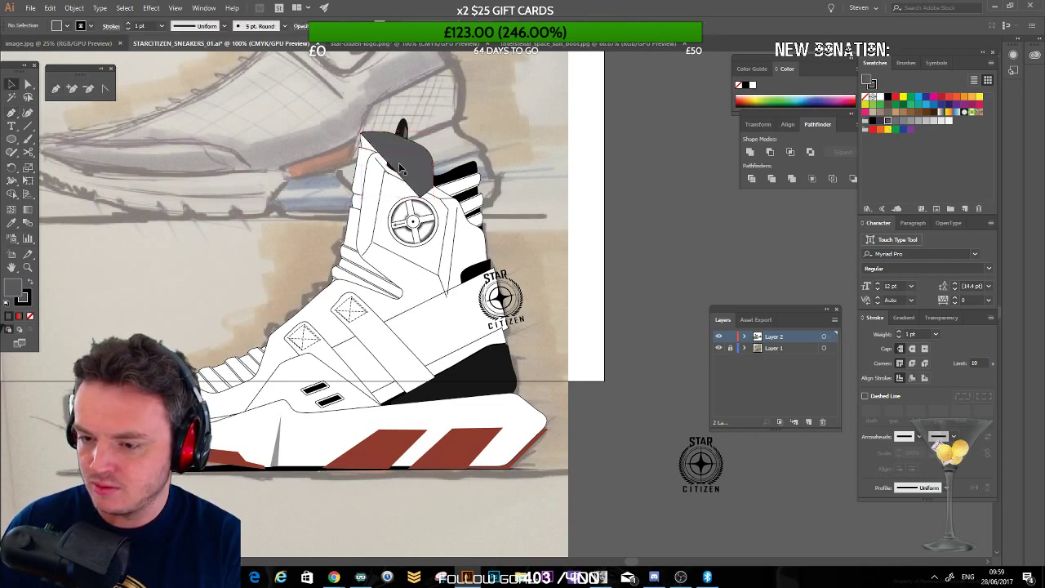
{"action": "left_click", "coordinate": [402, 165]}
{"action": "key", "text": "Delete"}
{"action": "left_click", "coordinate": [381, 136]}
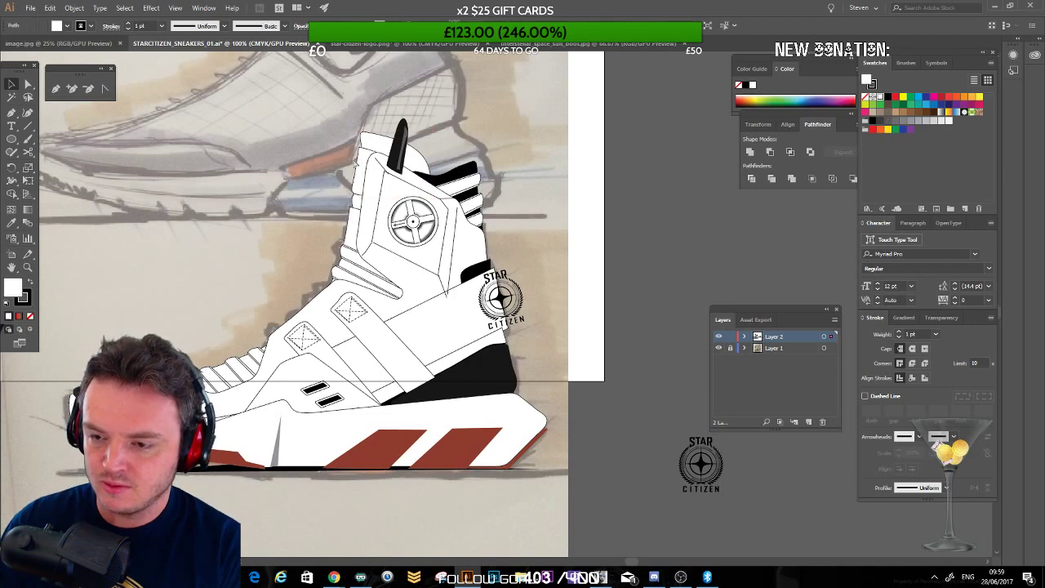
{"action": "left_click", "coordinate": [726, 197]}
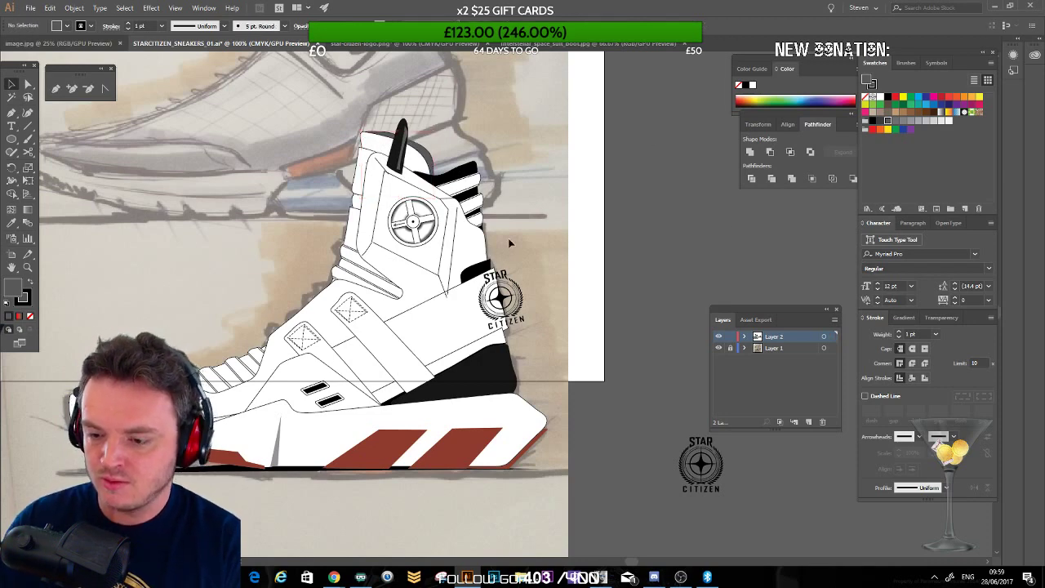
Step: Adjust the rear edge of the dark grey collar lining where it meets the black insert
{"action": "left_click_drag", "start_coordinate": [281, 255], "coordinate": [321, 237]}
{"action": "key", "text": "a"}
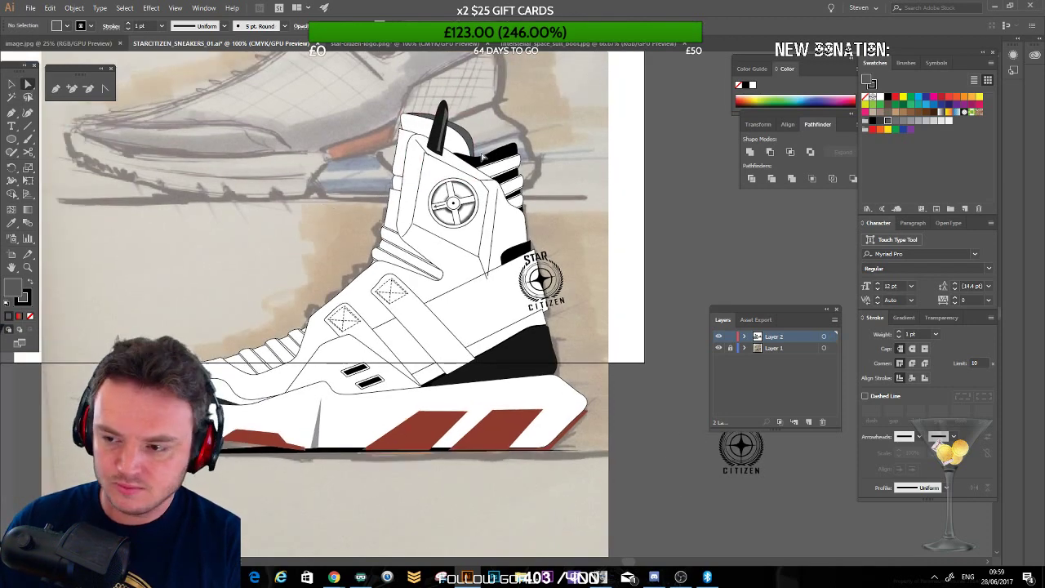
{"action": "left_click", "coordinate": [480, 156]}
{"action": "left_click", "coordinate": [474, 146]}
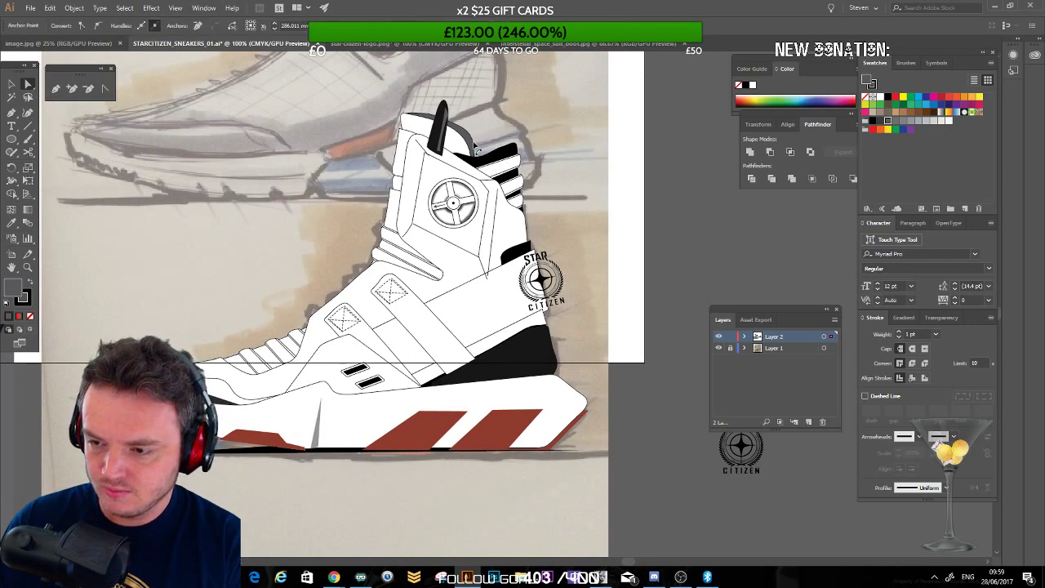
{"action": "left_click", "coordinate": [472, 138]}
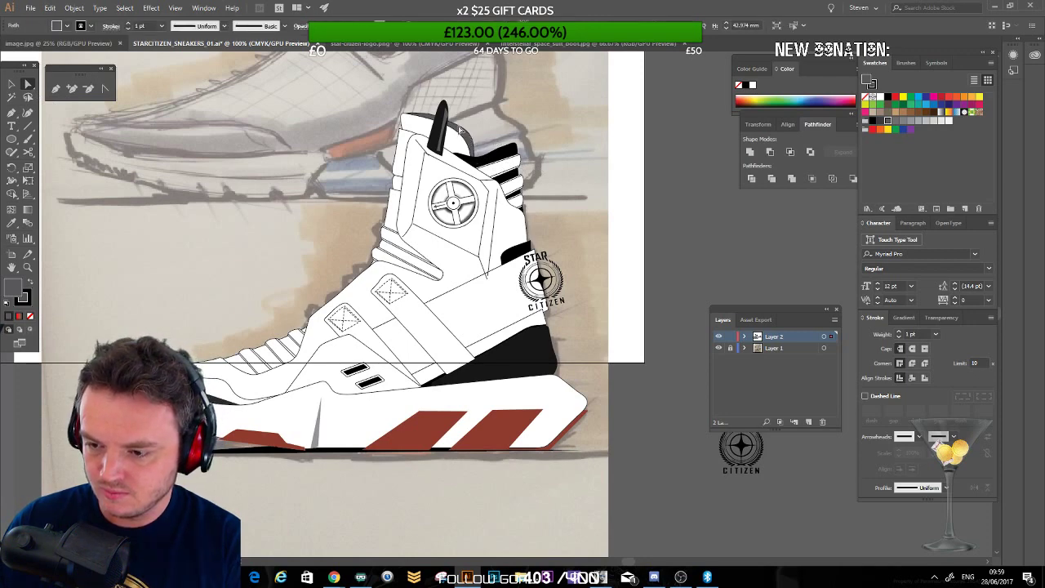
{"action": "left_click", "coordinate": [615, 176]}
Step: Examine the whole boot, then the sole and toe up close, for areas that still need detail
{"action": "left_click_drag", "start_coordinate": [282, 244], "coordinate": [338, 191]}
{"action": "left_click_drag", "start_coordinate": [245, 247], "coordinate": [224, 247]}
{"action": "key", "text": "ctrl+minus"}
{"action": "key", "text": "ctrl+minus"}
{"action": "left_click_drag", "start_coordinate": [455, 250], "coordinate": [364, 249]}
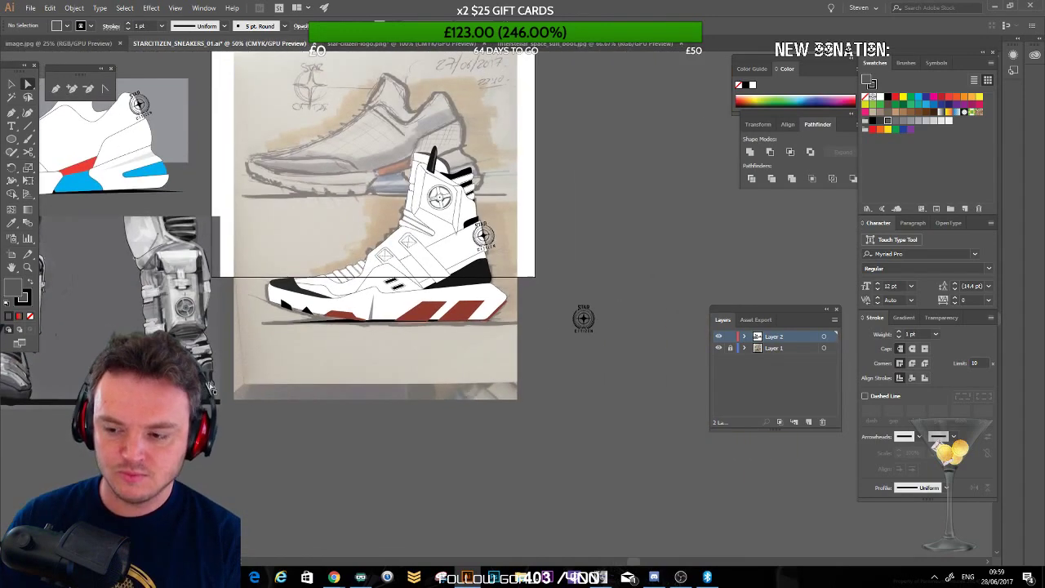
{"action": "scroll", "coordinate": [429, 318], "scroll_direction": "up", "scroll_amount": 3}
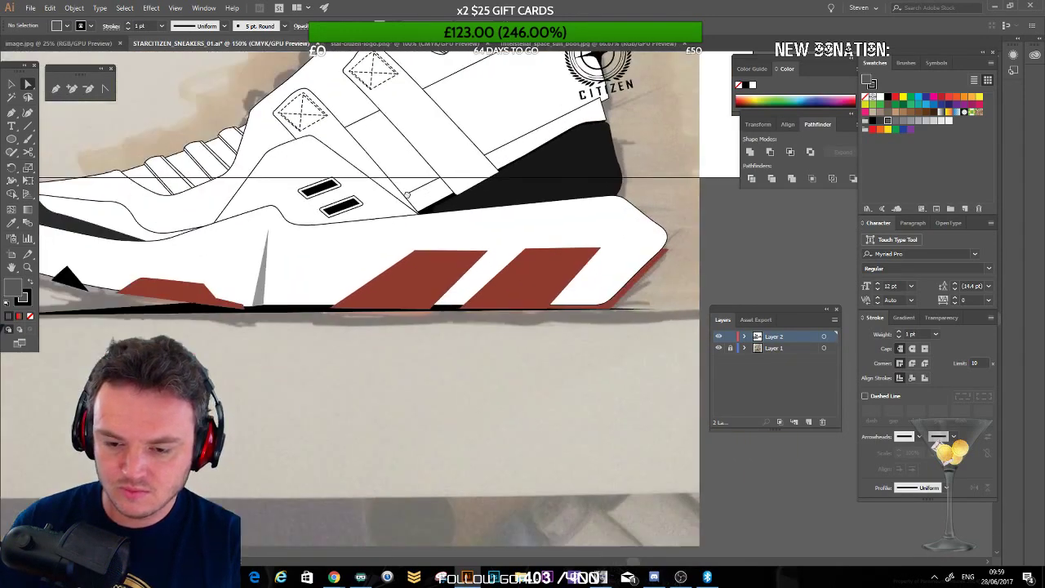
{"action": "left_click_drag", "start_coordinate": [168, 210], "coordinate": [312, 195]}
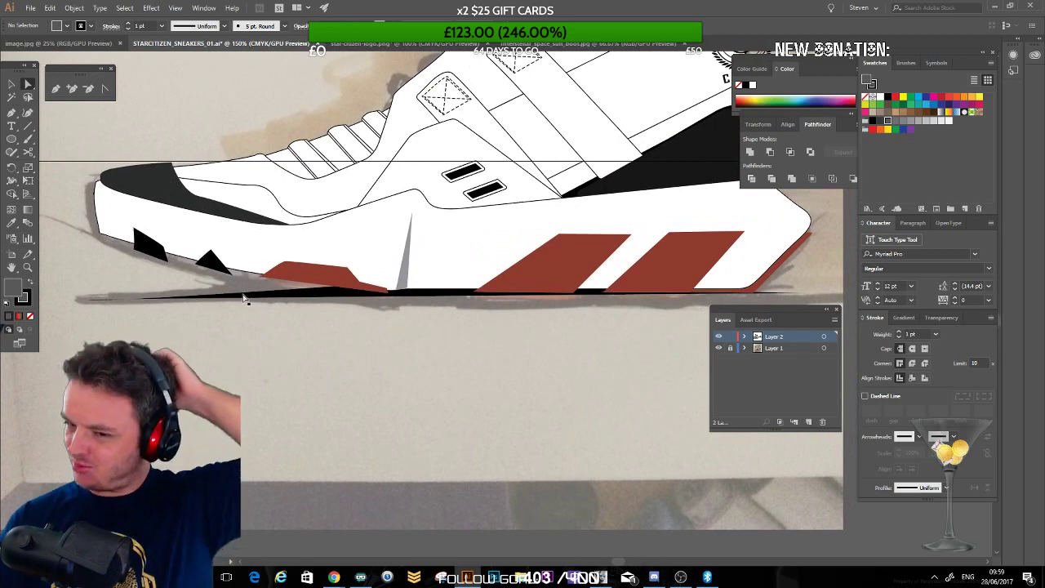
Step: Undo the last change near the toe of the sole and save the illustration
{"action": "left_click_drag", "start_coordinate": [230, 263], "coordinate": [236, 212]}
{"action": "key", "text": "ctrl+z"}
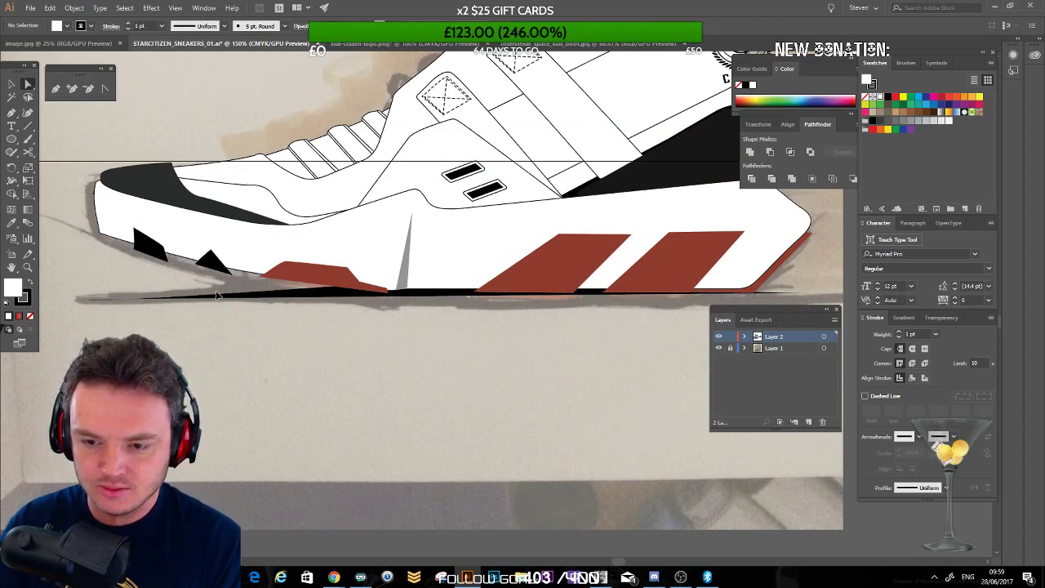
{"action": "key", "text": "ctrl+s"}
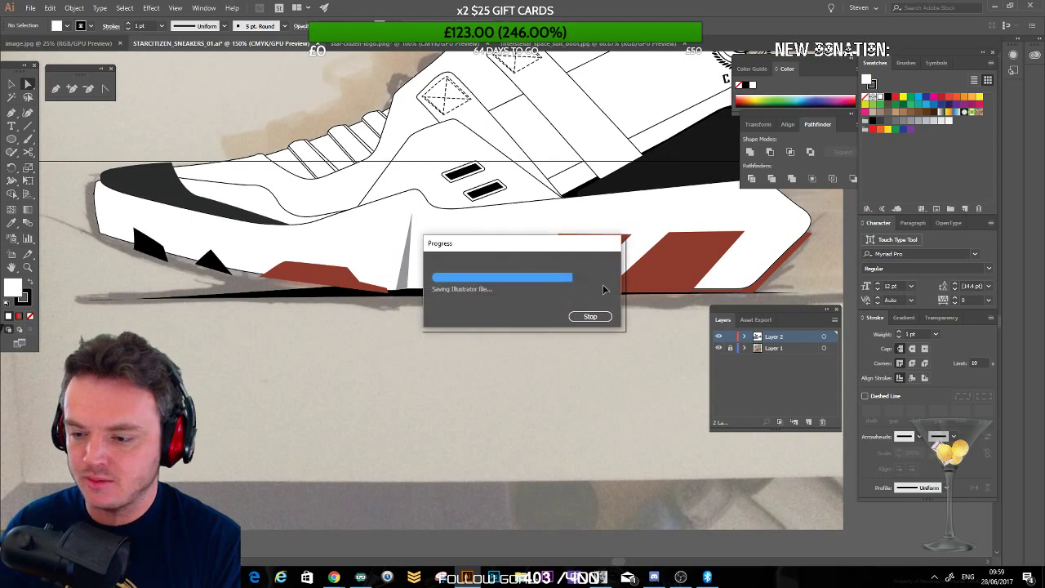
Step: Compare the whole boot with the low sneaker, the armoured leg concept art and the pencil sketch
{"action": "key", "text": "ctrl+minus"}
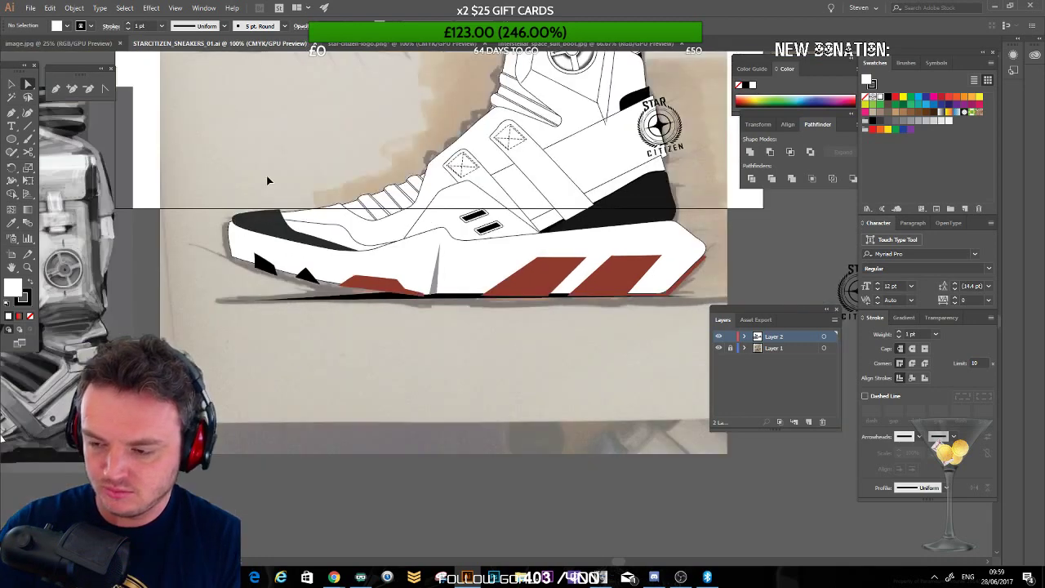
{"action": "key", "text": "ctrl+minus"}
{"action": "left_click_drag", "start_coordinate": [338, 196], "coordinate": [293, 177]}
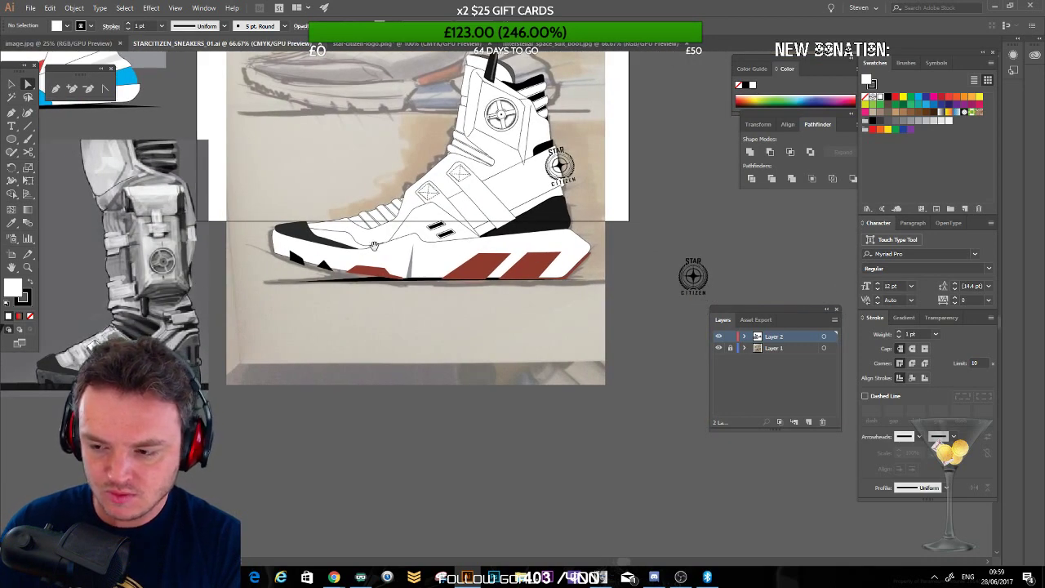
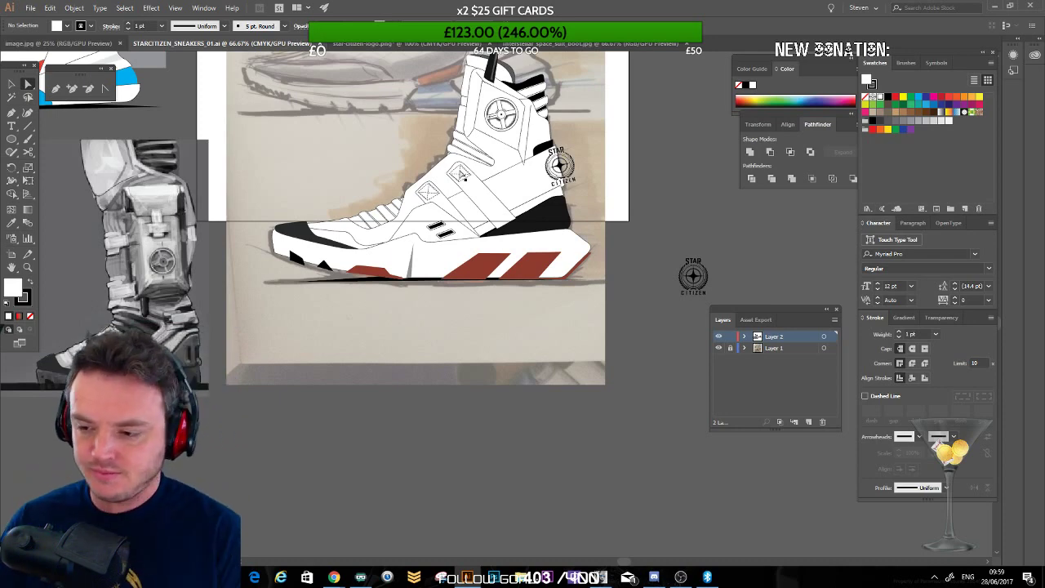
{"action": "mouse_move", "coordinate": [327, 260]}
{"action": "left_mouse_down"}
{"action": "mouse_move", "coordinate": [350, 304]}
{"action": "mouse_move", "coordinate": [529, 254]}
{"action": "left_mouse_up"}
{"action": "left_click_drag", "start_coordinate": [313, 296], "coordinate": [518, 262]}
{"action": "mouse_move", "coordinate": [619, 225]}
{"action": "left_mouse_down"}
{"action": "mouse_move", "coordinate": [533, 258]}
{"action": "mouse_move", "coordinate": [445, 326]}
{"action": "left_mouse_up"}
{"action": "mouse_move", "coordinate": [510, 254]}
{"action": "left_mouse_down"}
{"action": "mouse_move", "coordinate": [406, 297]}
{"action": "mouse_move", "coordinate": [476, 268]}
{"action": "mouse_move", "coordinate": [392, 256]}
{"action": "left_mouse_up"}
{"action": "left_click_drag", "start_coordinate": [479, 272], "coordinate": [312, 258]}
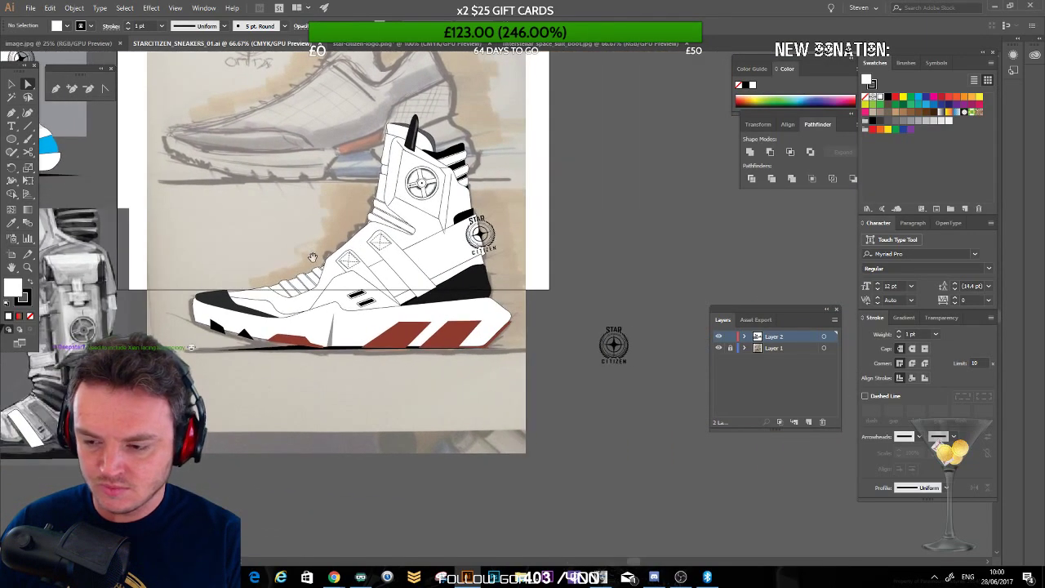
{"action": "scroll", "coordinate": [313, 258], "scroll_direction": "left", "scroll_amount": 2}
{"action": "scroll", "coordinate": [348, 288], "scroll_direction": "left", "scroll_amount": 7}
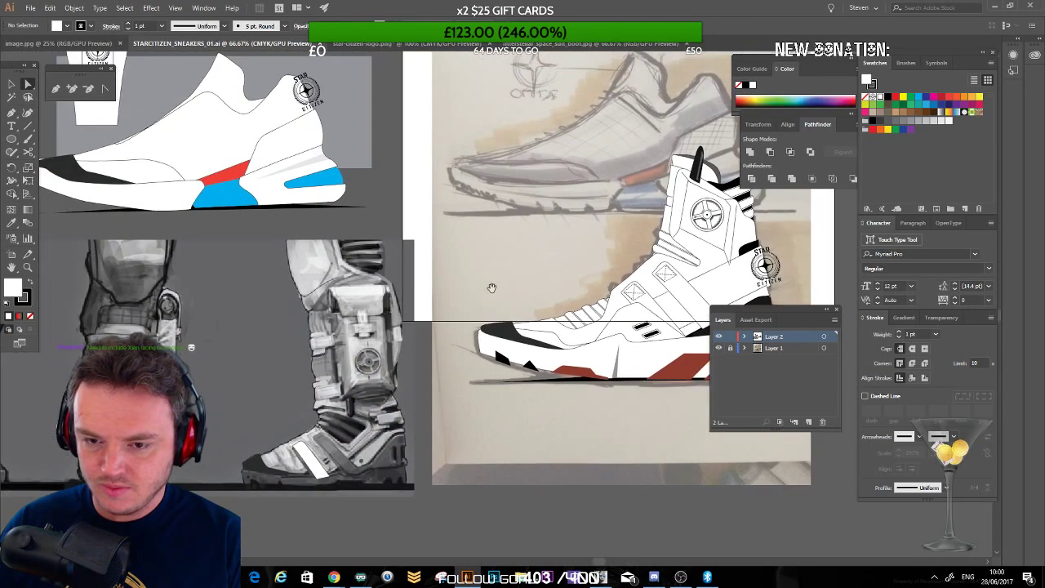
{"action": "left_click_drag", "start_coordinate": [474, 250], "coordinate": [493, 258]}
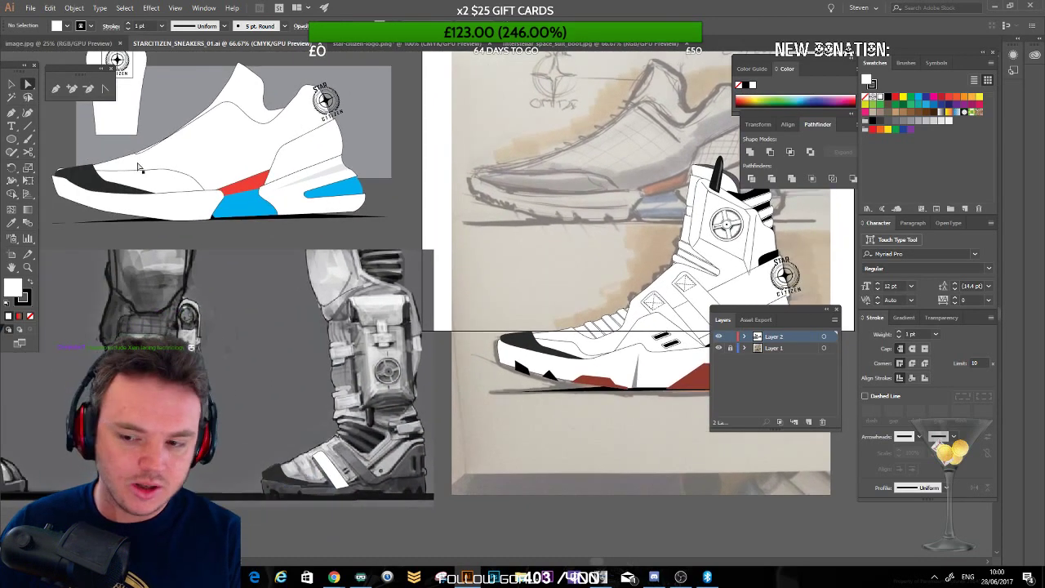
{"action": "scroll", "coordinate": [441, 266], "scroll_direction": "right", "scroll_amount": 2}
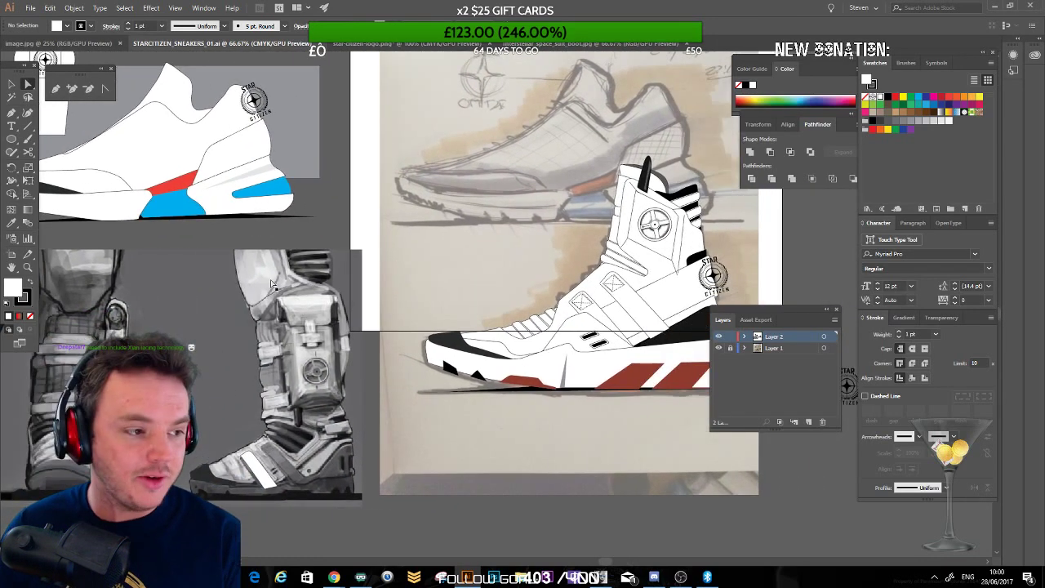
{"action": "left_click_drag", "start_coordinate": [495, 294], "coordinate": [322, 250]}
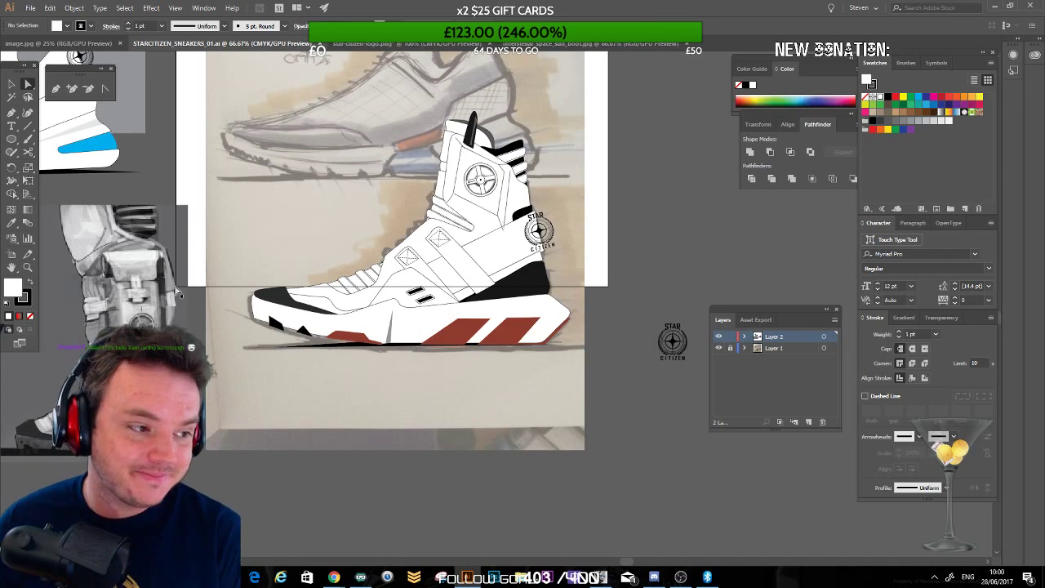
{"action": "scroll", "coordinate": [318, 294], "scroll_direction": "up", "scroll_amount": 2}
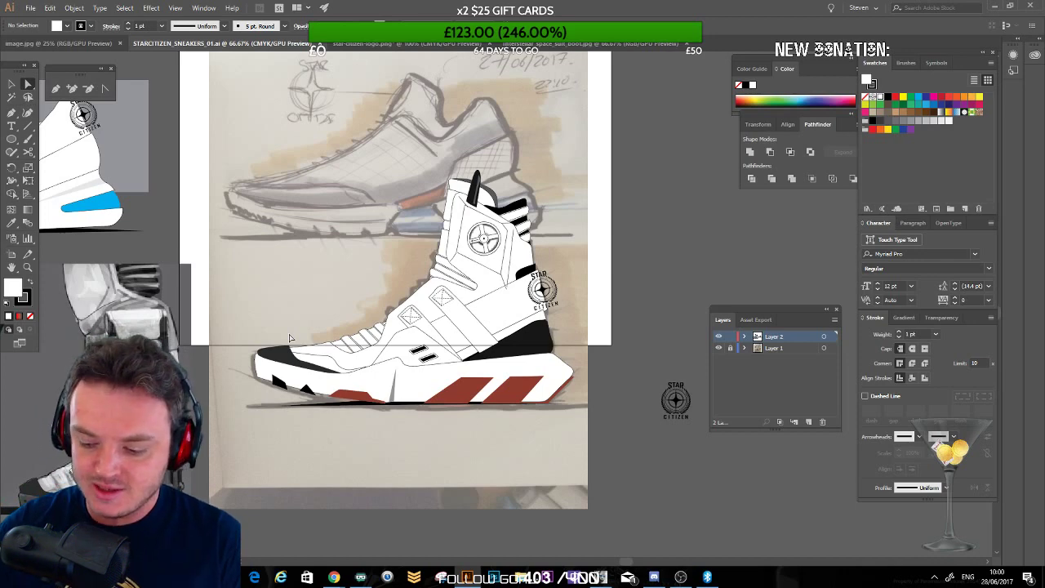
Step: Examine the boot at closer range and check its style against the low sneaker and the leg artwork
{"action": "key", "text": "ctrl+plus"}
{"action": "mouse_move", "coordinate": [320, 264]}
{"action": "left_mouse_down"}
{"action": "mouse_move", "coordinate": [333, 211]}
{"action": "mouse_move", "coordinate": [362, 220]}
{"action": "mouse_move", "coordinate": [332, 264]}
{"action": "left_mouse_up"}
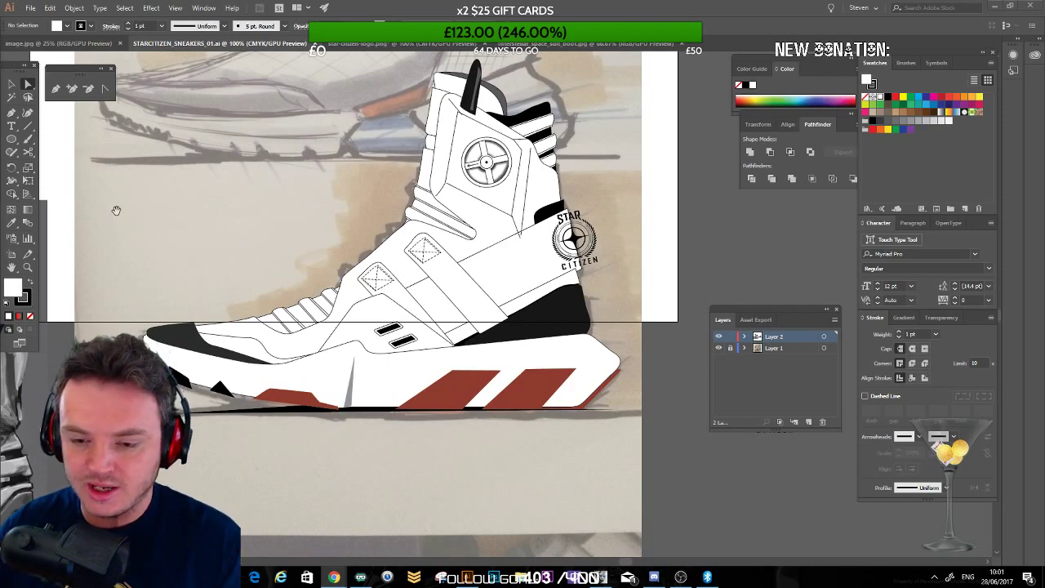
{"action": "left_click_drag", "start_coordinate": [235, 182], "coordinate": [498, 258]}
{"action": "left_click_drag", "start_coordinate": [482, 383], "coordinate": [251, 160]}
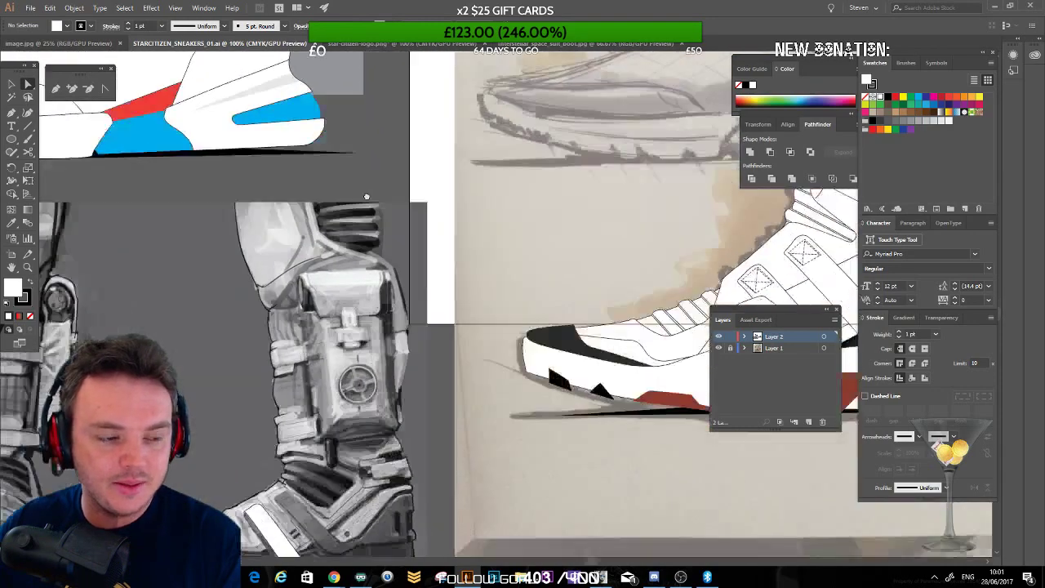
{"action": "left_click_drag", "start_coordinate": [613, 289], "coordinate": [210, 184]}
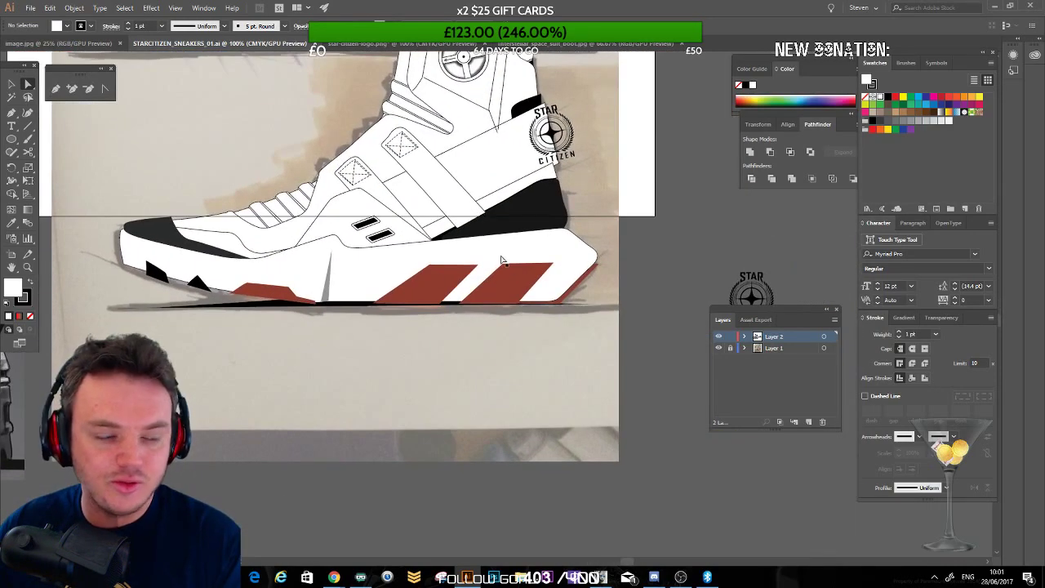
{"action": "left_click_drag", "start_coordinate": [493, 192], "coordinate": [520, 283]}
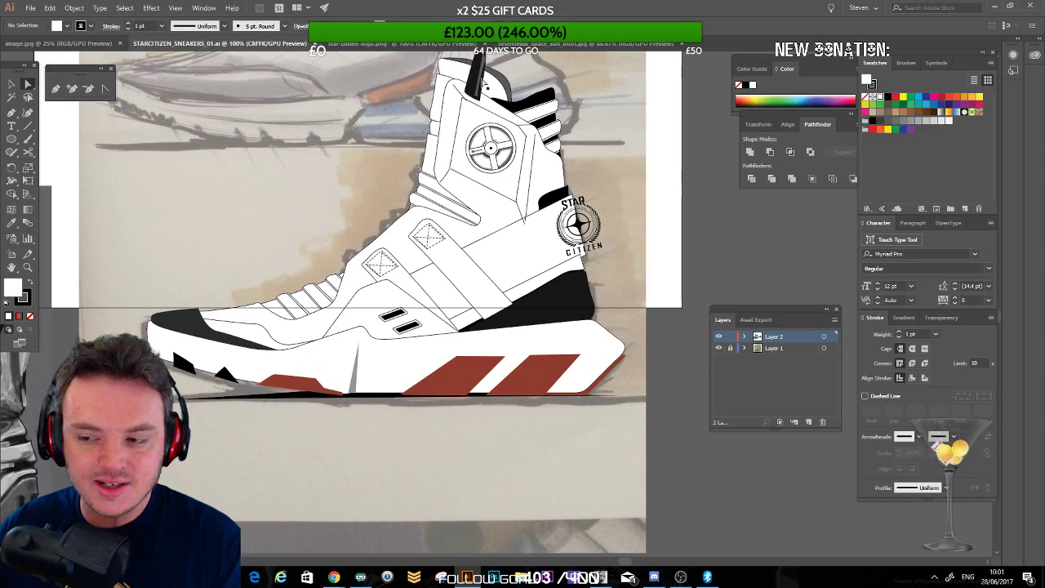
{"action": "left_click_drag", "start_coordinate": [414, 286], "coordinate": [657, 368]}
{"action": "left_click_drag", "start_coordinate": [149, 178], "coordinate": [271, 206]}
{"action": "left_click_drag", "start_coordinate": [545, 251], "coordinate": [317, 230]}
{"action": "left_click_drag", "start_coordinate": [631, 270], "coordinate": [603, 316]}
{"action": "left_click_drag", "start_coordinate": [331, 233], "coordinate": [572, 281]}
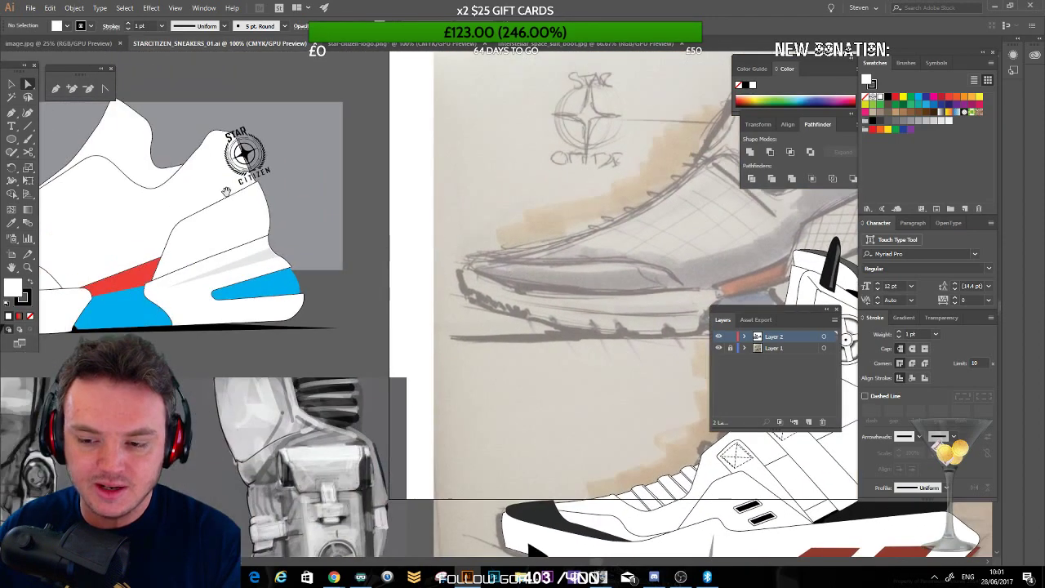
{"action": "left_click_drag", "start_coordinate": [300, 252], "coordinate": [505, 293]}
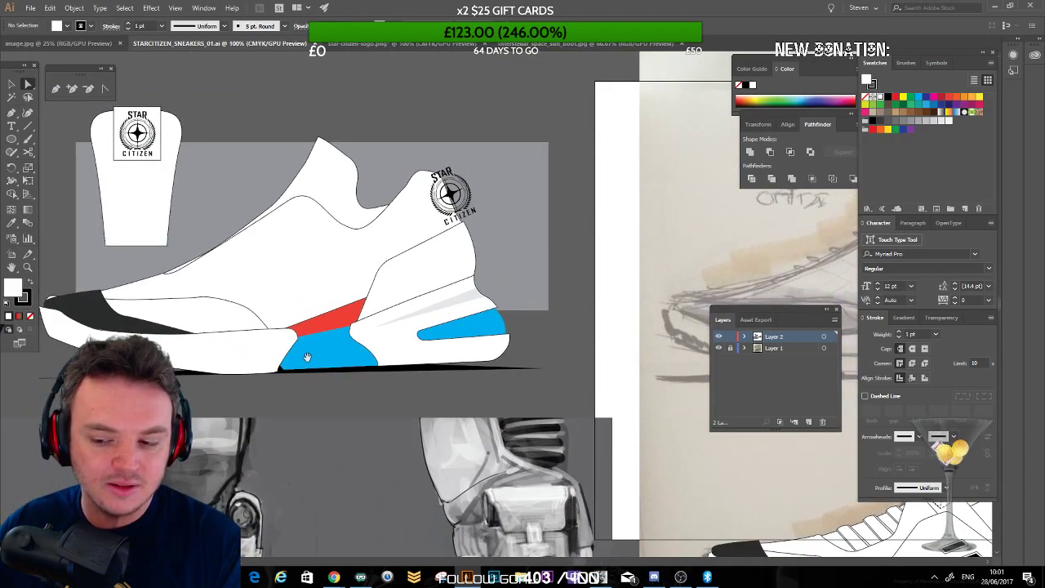
{"action": "left_click_drag", "start_coordinate": [444, 352], "coordinate": [235, 302]}
{"action": "left_click_drag", "start_coordinate": [807, 447], "coordinate": [424, 262]}
{"action": "left_click_drag", "start_coordinate": [306, 215], "coordinate": [298, 250]}
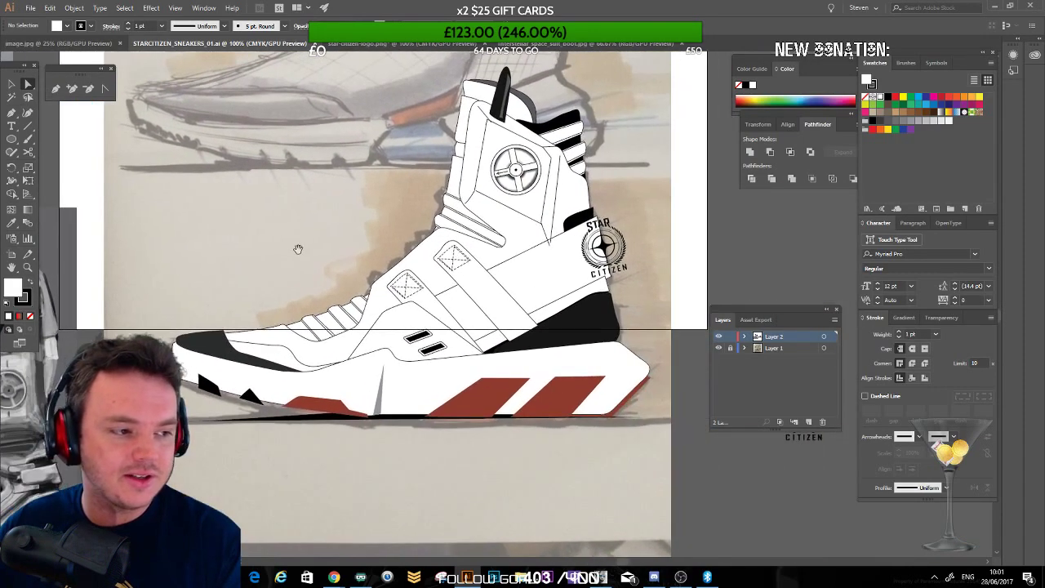
Step: Review both shoe designs together against the hand-drawn sketch behind the boot
{"action": "scroll", "coordinate": [315, 247], "scroll_direction": "down", "scroll_amount": 1}
{"action": "left_click_drag", "start_coordinate": [368, 243], "coordinate": [467, 228]}
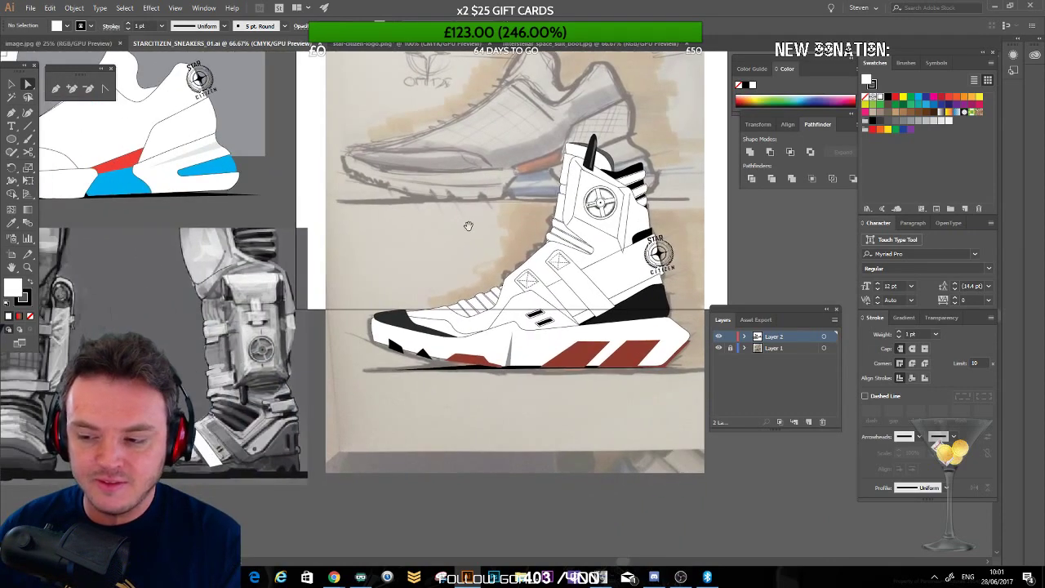
{"action": "left_click_drag", "start_coordinate": [333, 231], "coordinate": [447, 276]}
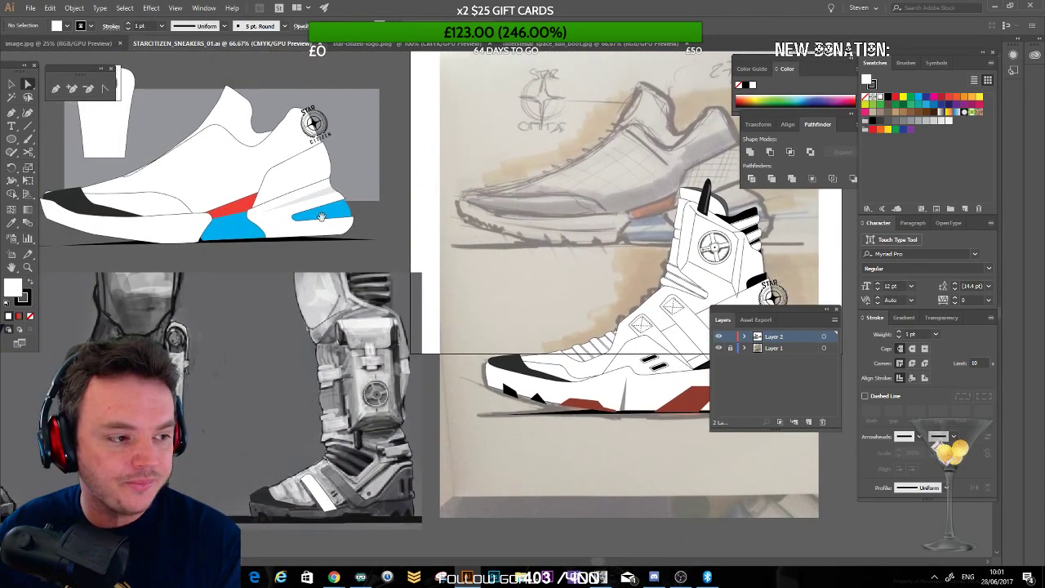
{"action": "left_click_drag", "start_coordinate": [525, 265], "coordinate": [397, 236]}
{"action": "left_click_drag", "start_coordinate": [330, 263], "coordinate": [441, 250]}
{"action": "mouse_move", "coordinate": [387, 202]}
{"action": "left_mouse_down"}
{"action": "mouse_move", "coordinate": [475, 258]}
{"action": "mouse_move", "coordinate": [333, 212]}
{"action": "left_mouse_up"}
{"action": "left_click_drag", "start_coordinate": [554, 359], "coordinate": [399, 319]}
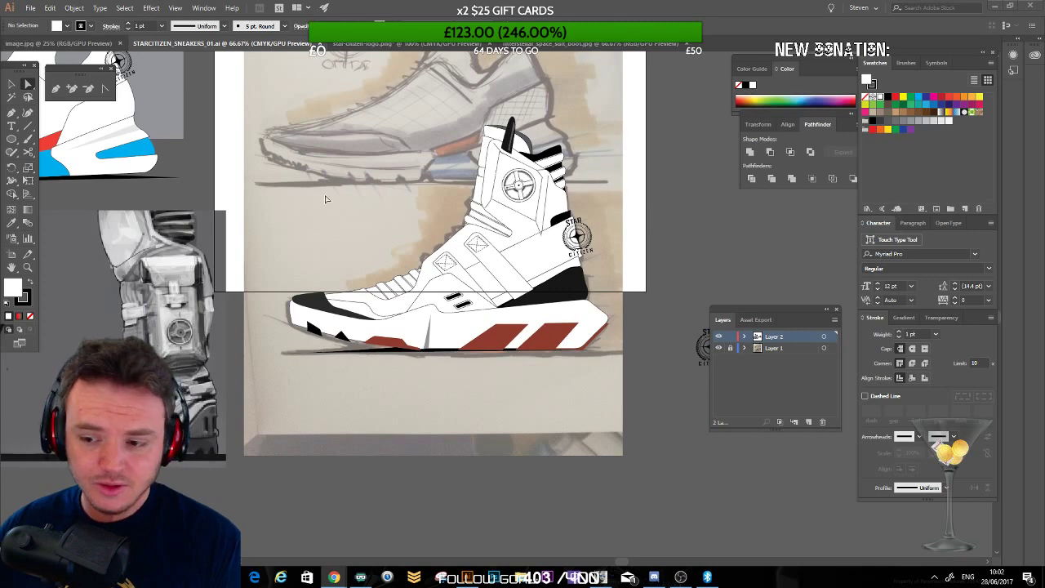
{"action": "scroll", "coordinate": [320, 204], "scroll_direction": "up", "scroll_amount": 2}
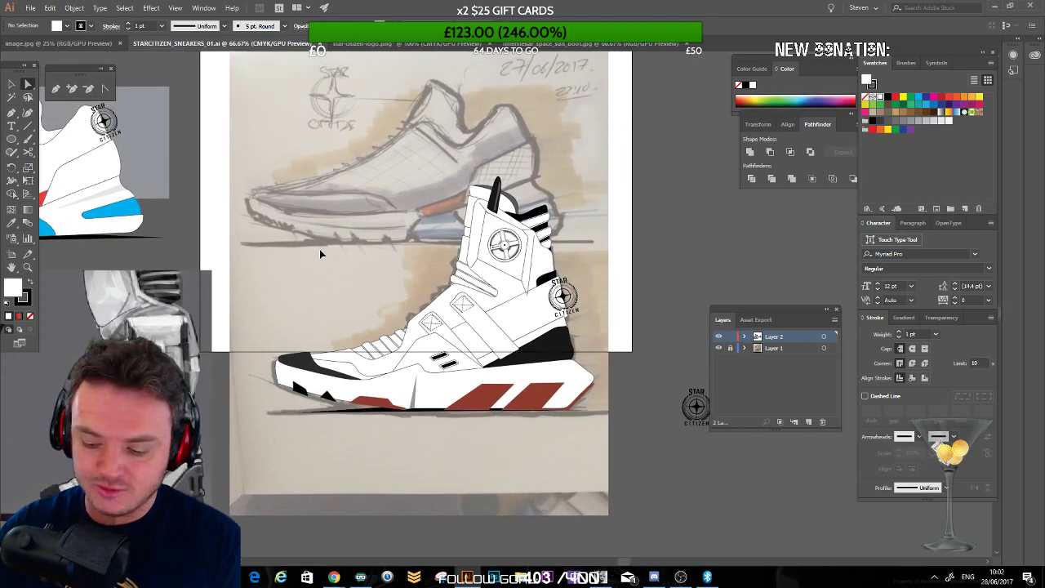
{"action": "key", "text": "ctrl+plus"}
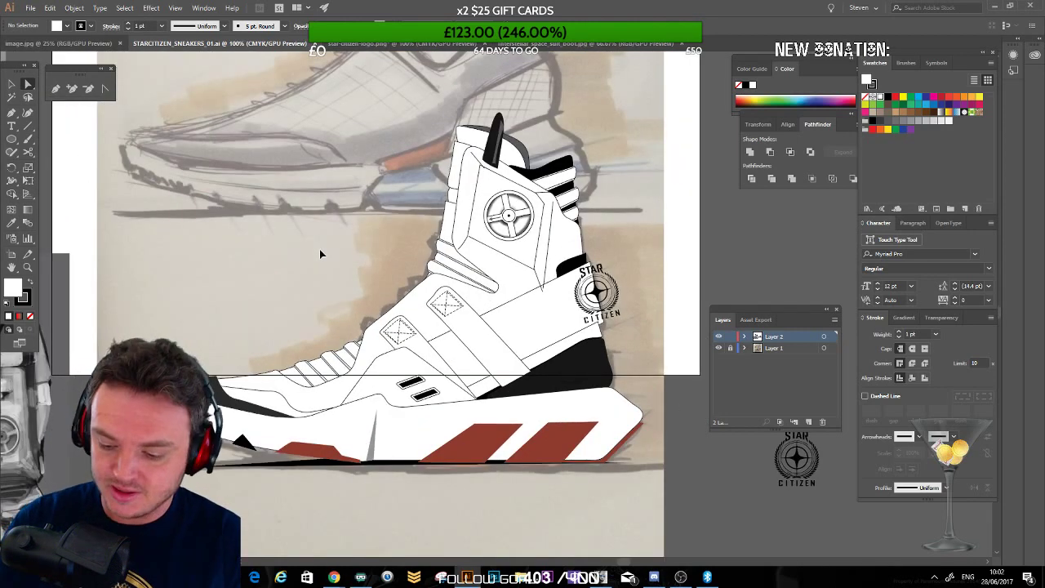
{"action": "key", "text": "ctrl+minus"}
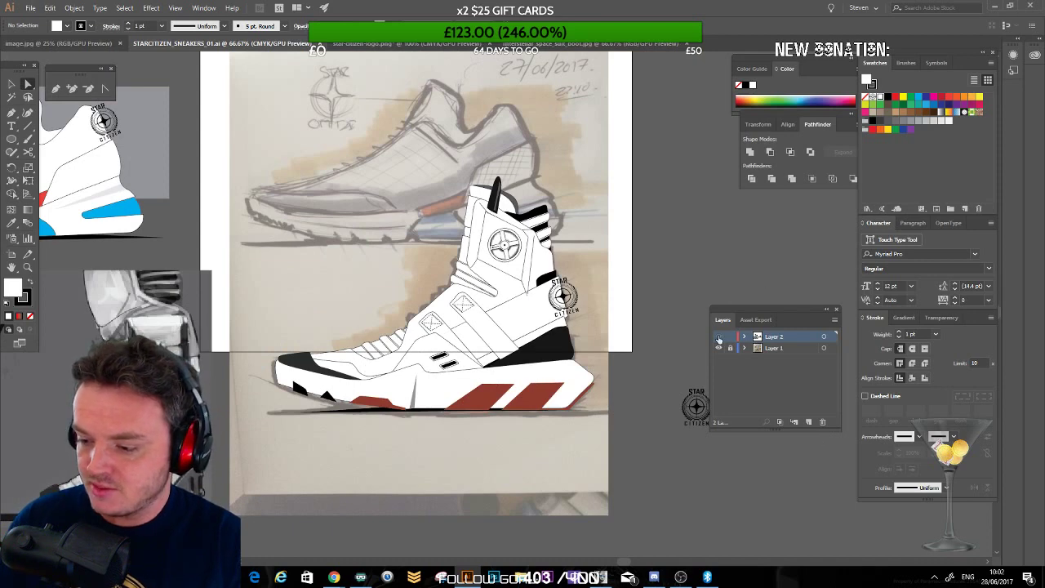
Step: Hide Layer 2 with the vector artwork and unlock Layer 1 with the hand-drawn sketch
{"action": "left_click", "coordinate": [719, 336]}
{"action": "mouse_move", "coordinate": [254, 274]}
{"action": "left_mouse_down"}
{"action": "mouse_move", "coordinate": [383, 296]}
{"action": "mouse_move", "coordinate": [263, 361]}
{"action": "mouse_move", "coordinate": [186, 279]}
{"action": "left_mouse_up"}
{"action": "left_click", "coordinate": [731, 350]}
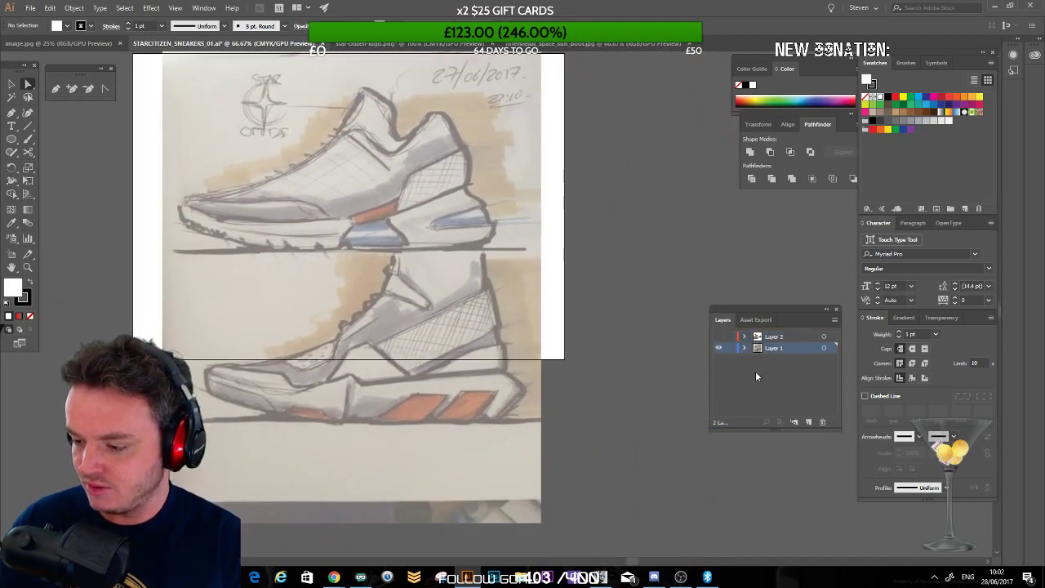
{"action": "key", "text": "ctrl+y"}
{"action": "key", "text": "ctrl+y"}
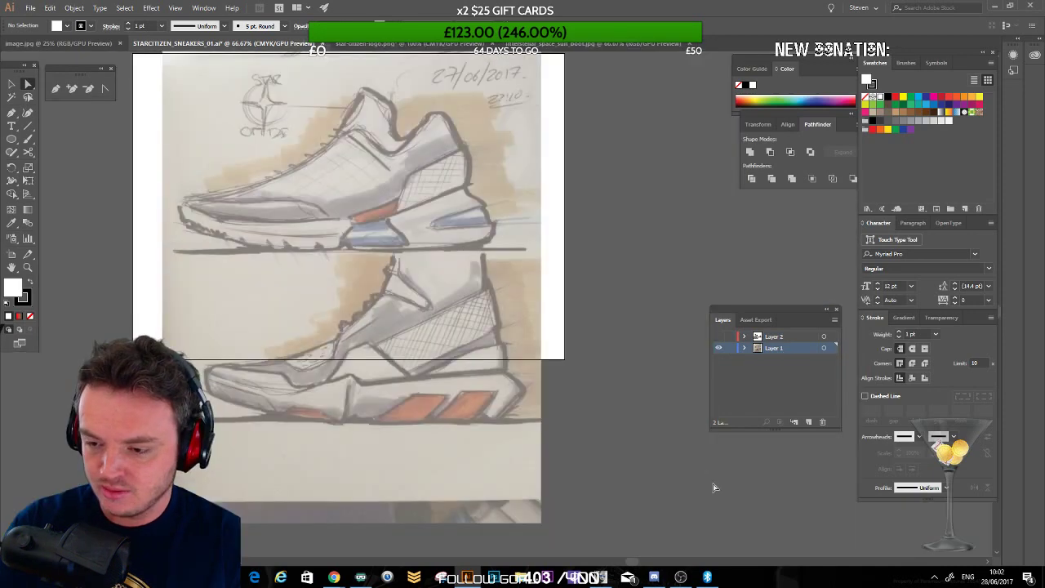
Step: Turn off image dimming for Layer 1 so the sketch shows in full colour
{"action": "double_click", "coordinate": [787, 348]}
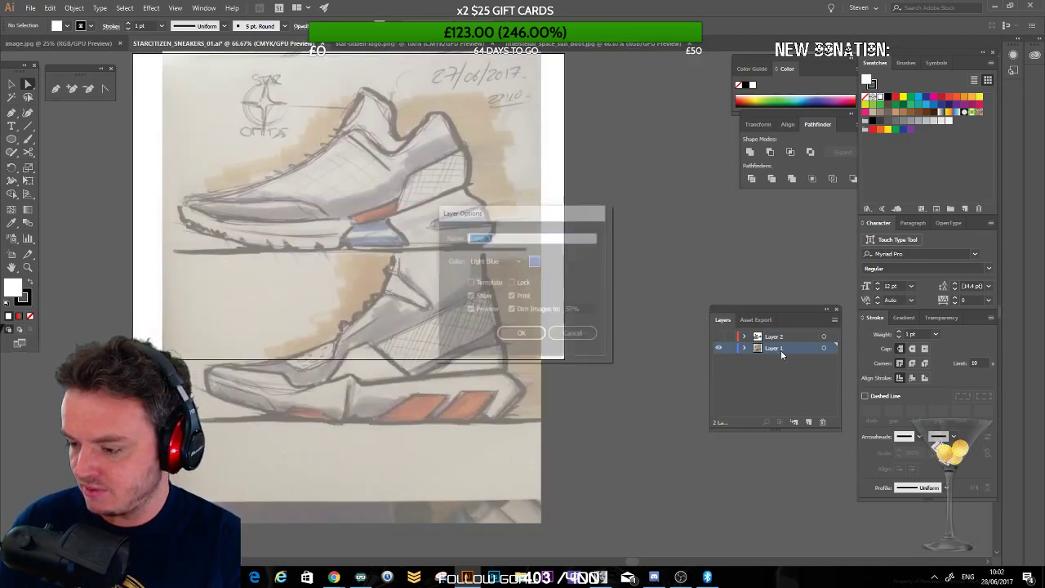
{"action": "left_click", "coordinate": [520, 336]}
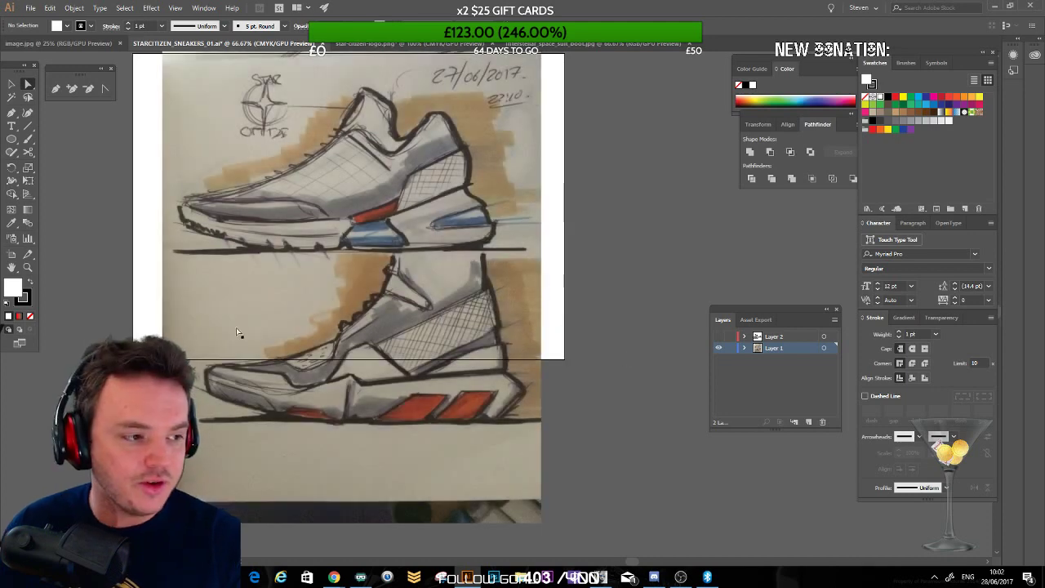
{"action": "left_click_drag", "start_coordinate": [340, 272], "coordinate": [377, 298]}
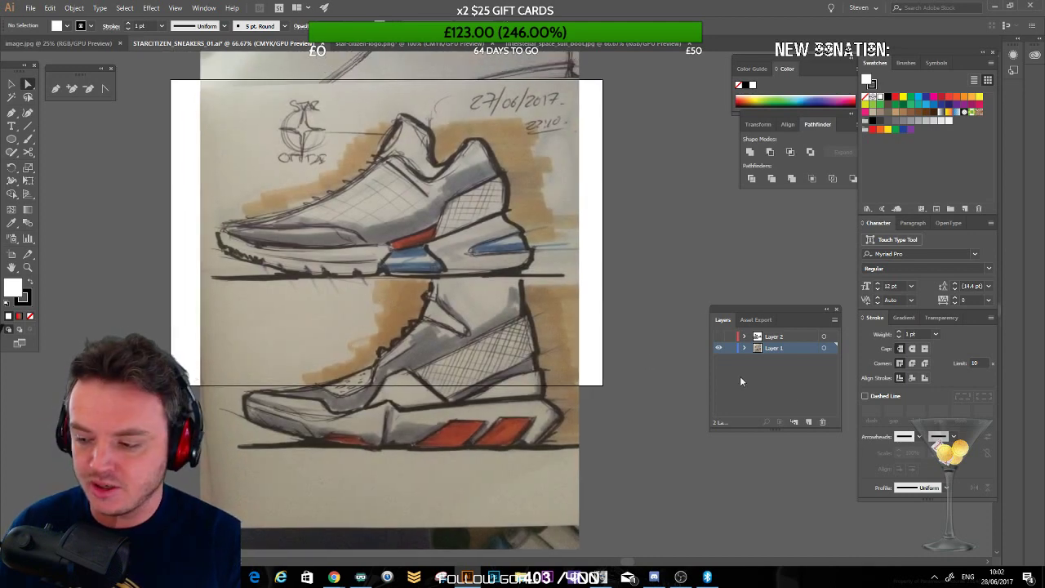
Step: Show Layer 2 with the vector shoes and hide the sketch on Layer 1
{"action": "left_click", "coordinate": [719, 348]}
{"action": "left_click", "coordinate": [719, 348]}
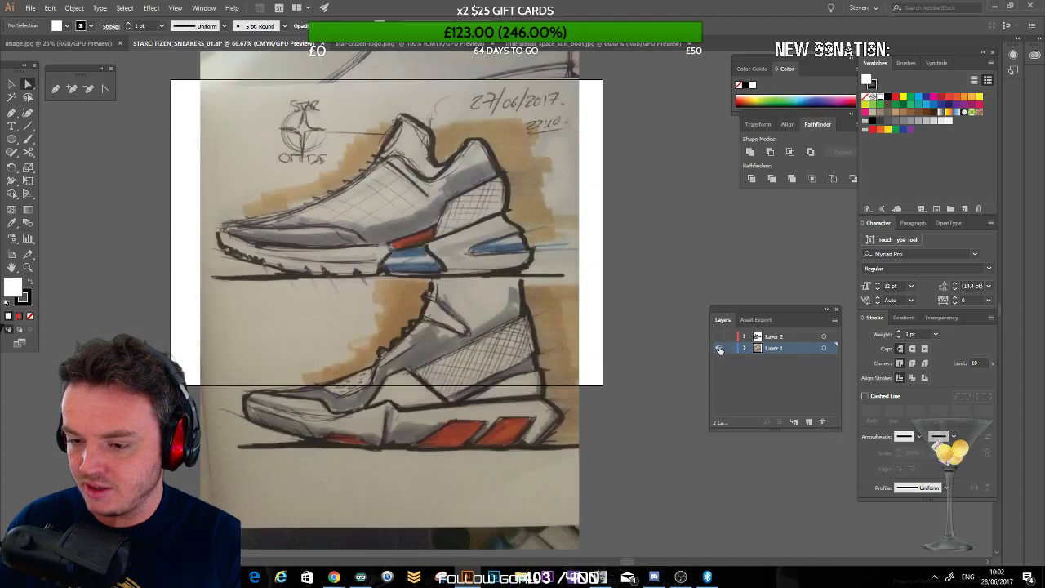
{"action": "left_click", "coordinate": [719, 337]}
{"action": "left_click", "coordinate": [718, 348]}
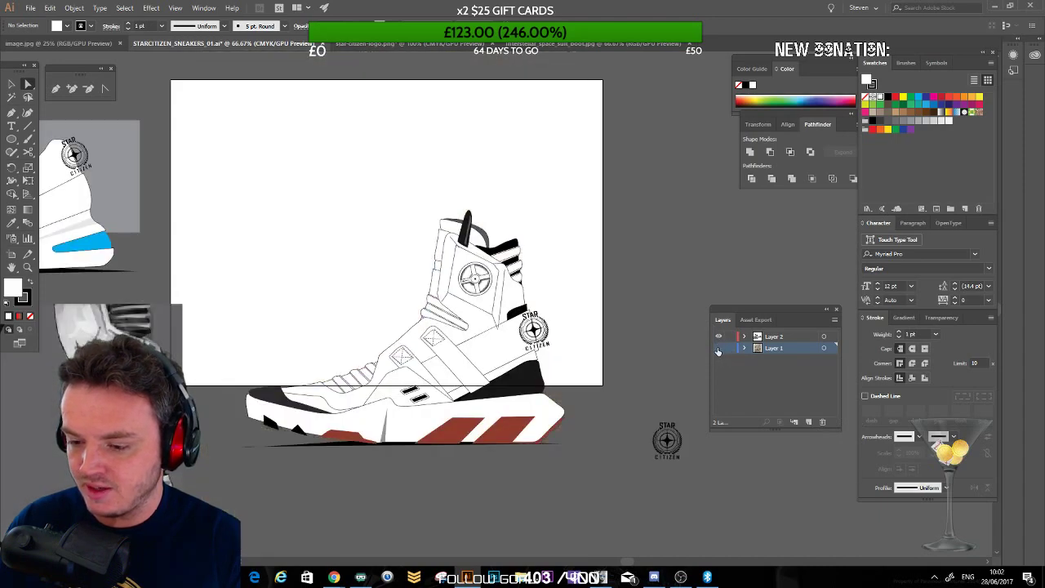
Step: Examine the finished boot without the sketch, comparing it with the low sneaker and the armoured leg art
{"action": "mouse_move", "coordinate": [289, 311]}
{"action": "left_mouse_down"}
{"action": "mouse_move", "coordinate": [404, 220]}
{"action": "mouse_move", "coordinate": [442, 249]}
{"action": "mouse_move", "coordinate": [433, 283]}
{"action": "left_mouse_up"}
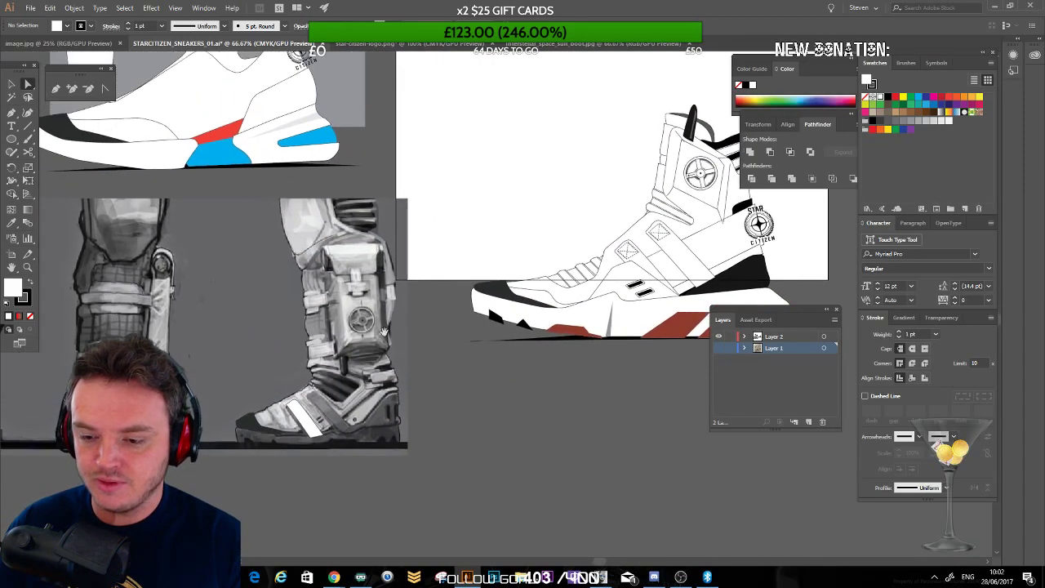
{"action": "left_click_drag", "start_coordinate": [365, 395], "coordinate": [301, 370]}
{"action": "left_click_drag", "start_coordinate": [374, 272], "coordinate": [334, 322]}
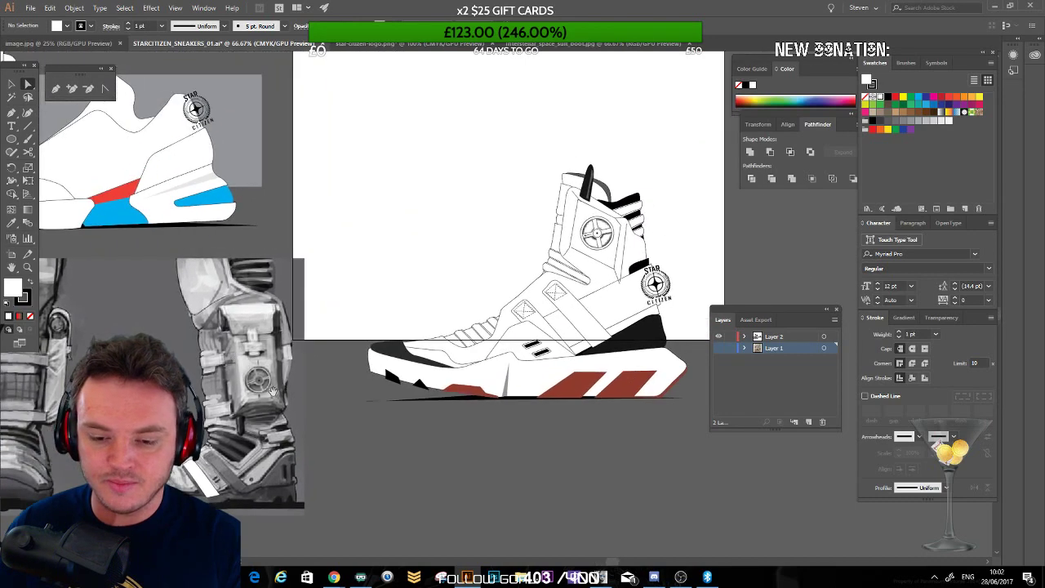
{"action": "mouse_move", "coordinate": [319, 287]}
{"action": "left_mouse_down"}
{"action": "mouse_move", "coordinate": [288, 357]}
{"action": "mouse_move", "coordinate": [397, 379]}
{"action": "left_mouse_up"}
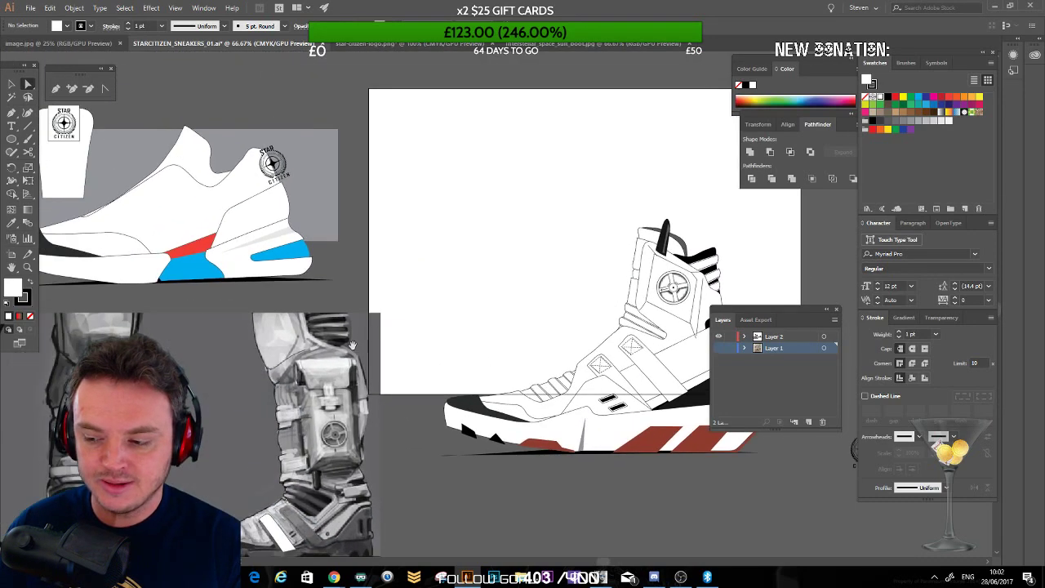
{"action": "left_click_drag", "start_coordinate": [385, 333], "coordinate": [455, 332]}
{"action": "left_click_drag", "start_coordinate": [305, 268], "coordinate": [270, 221]}
{"action": "left_click_drag", "start_coordinate": [407, 308], "coordinate": [136, 277]}
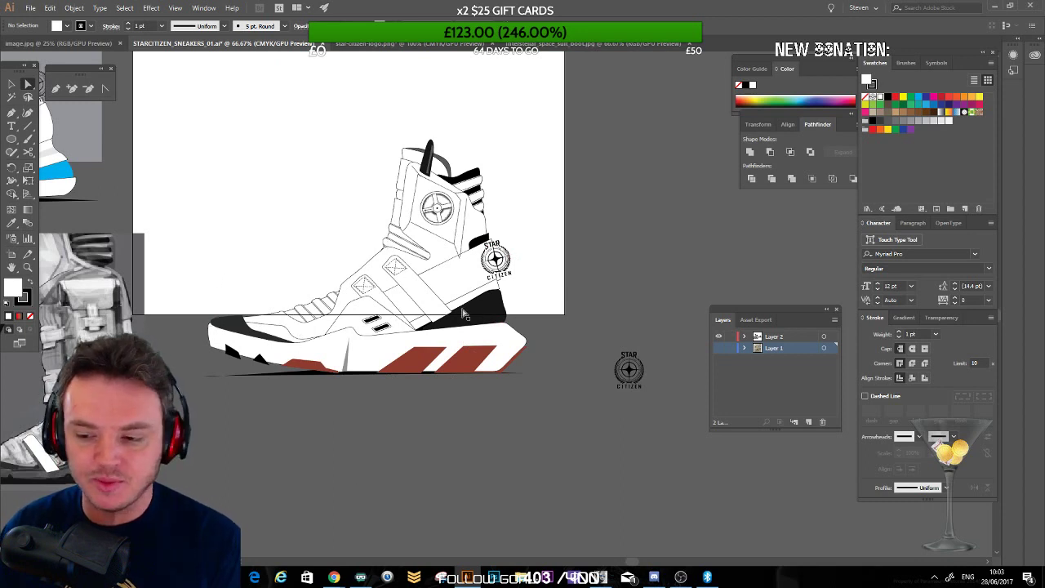
{"action": "left_click_drag", "start_coordinate": [336, 414], "coordinate": [388, 398]}
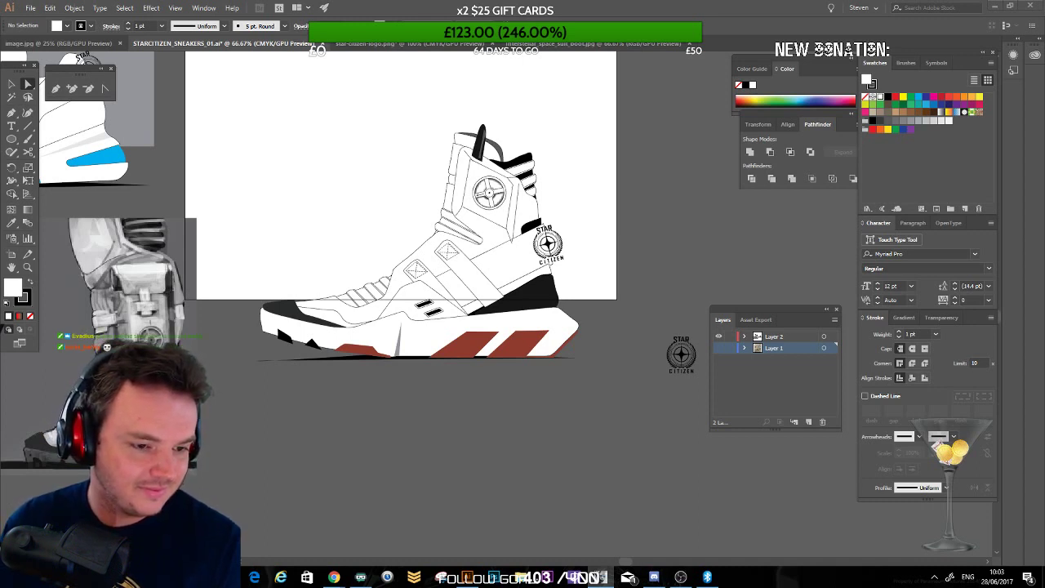
{"action": "key", "text": "alt+Tab"}
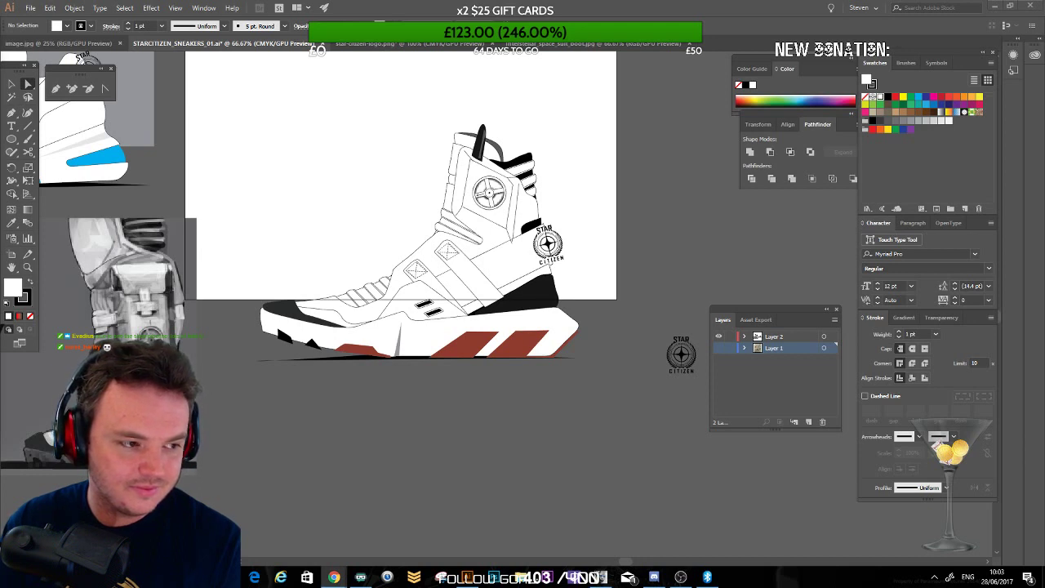
{"action": "key", "text": "alt+Tab"}
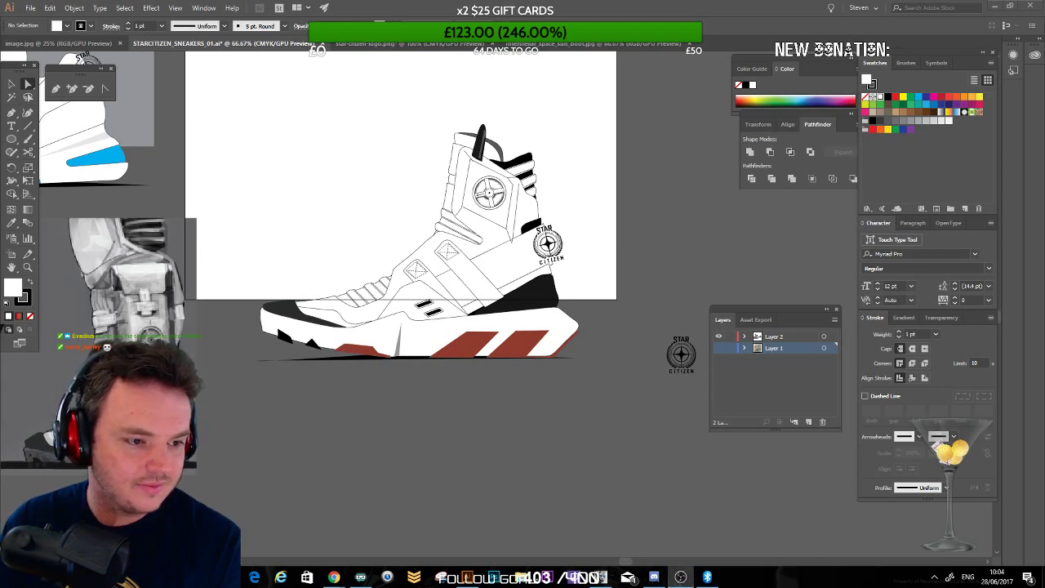